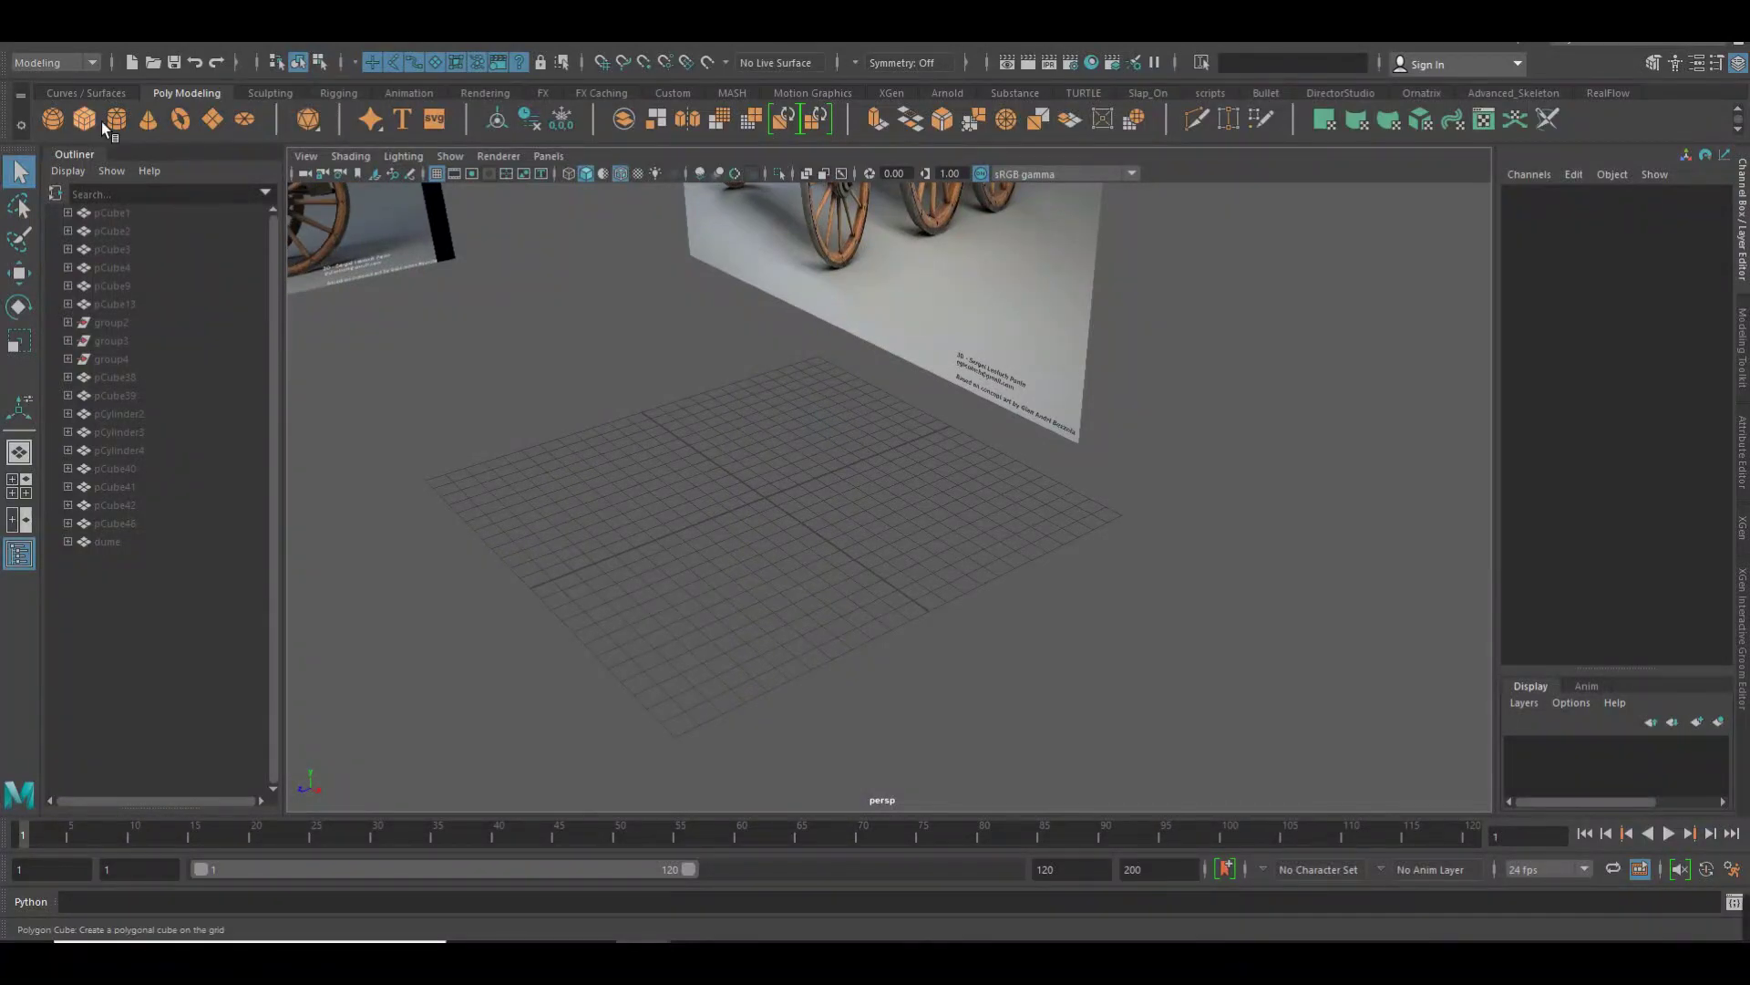
Create a polygon cube at the grid centre and switch it to edge selection
mouse_move(735, 460)
left_mouse_down("alt")
mouse_move(1124, 483)
mouse_move(1067, 332)
left_mouse_up("alt")
right_click_drag(969, 301, 977, 274)
left_click_drag(980, 292, 912, 383, "alt")
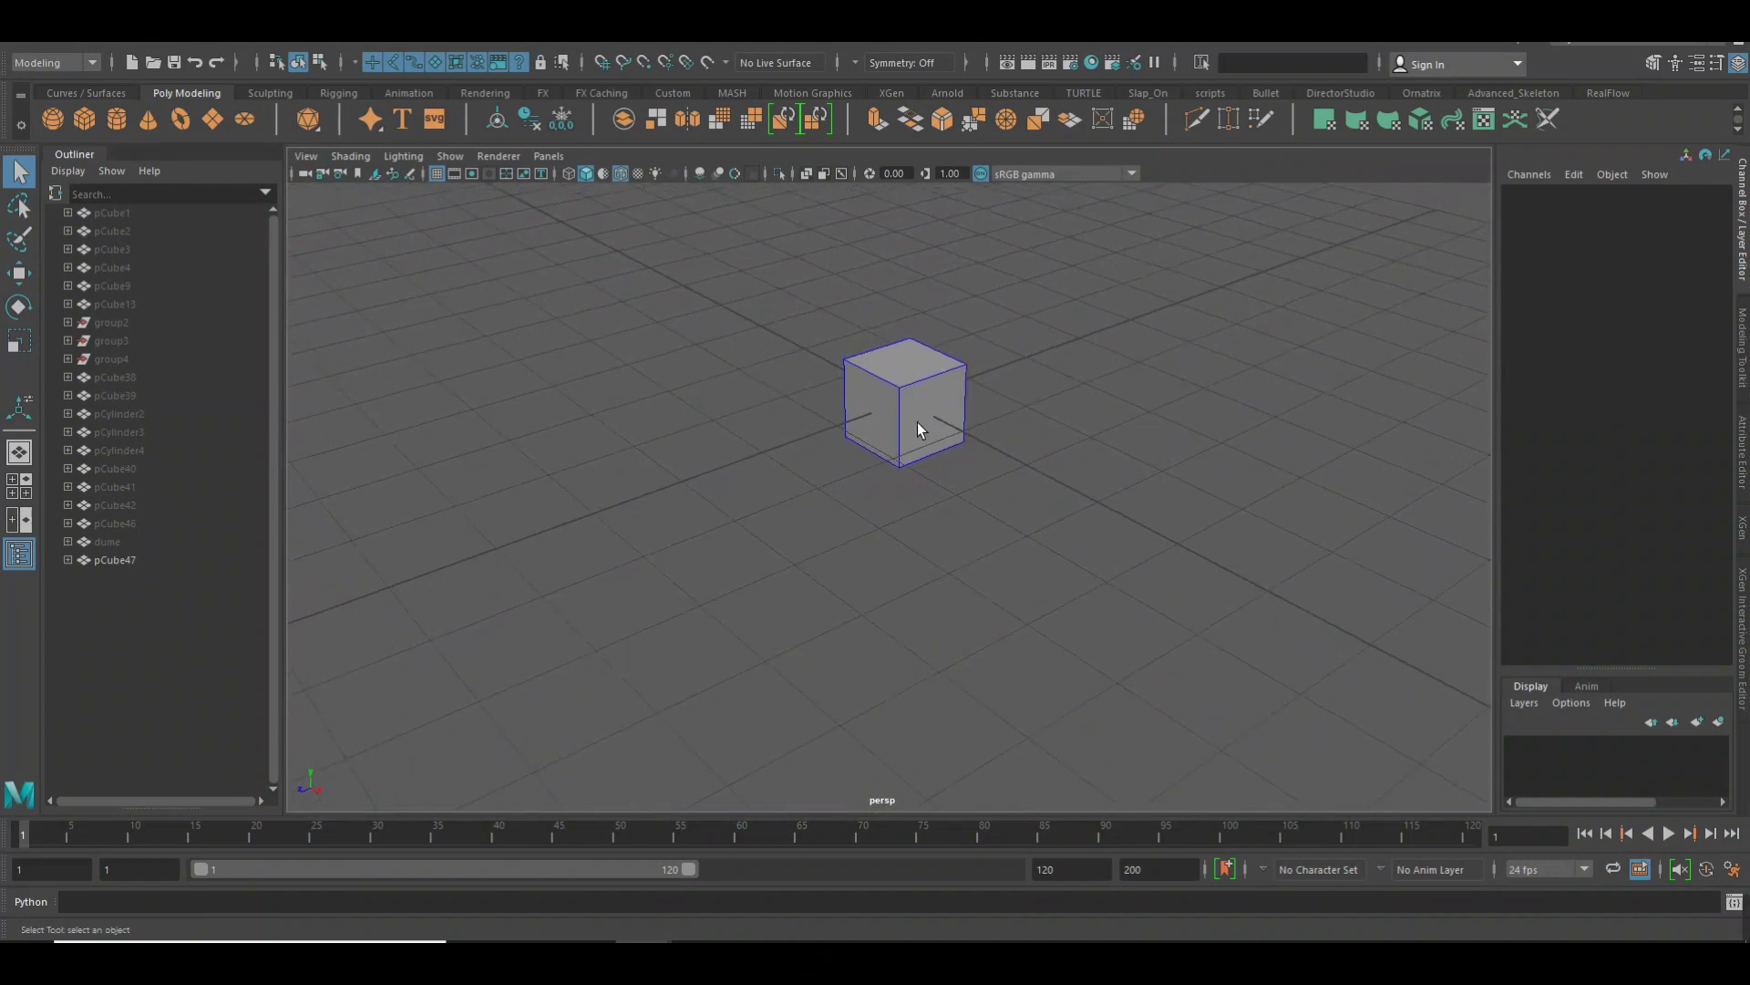
scroll(987, 370, "up", 3)
Select two opposite vertical edges of the cube and start the Connect tool
left_click(919, 305)
left_click(966, 435, "shift")
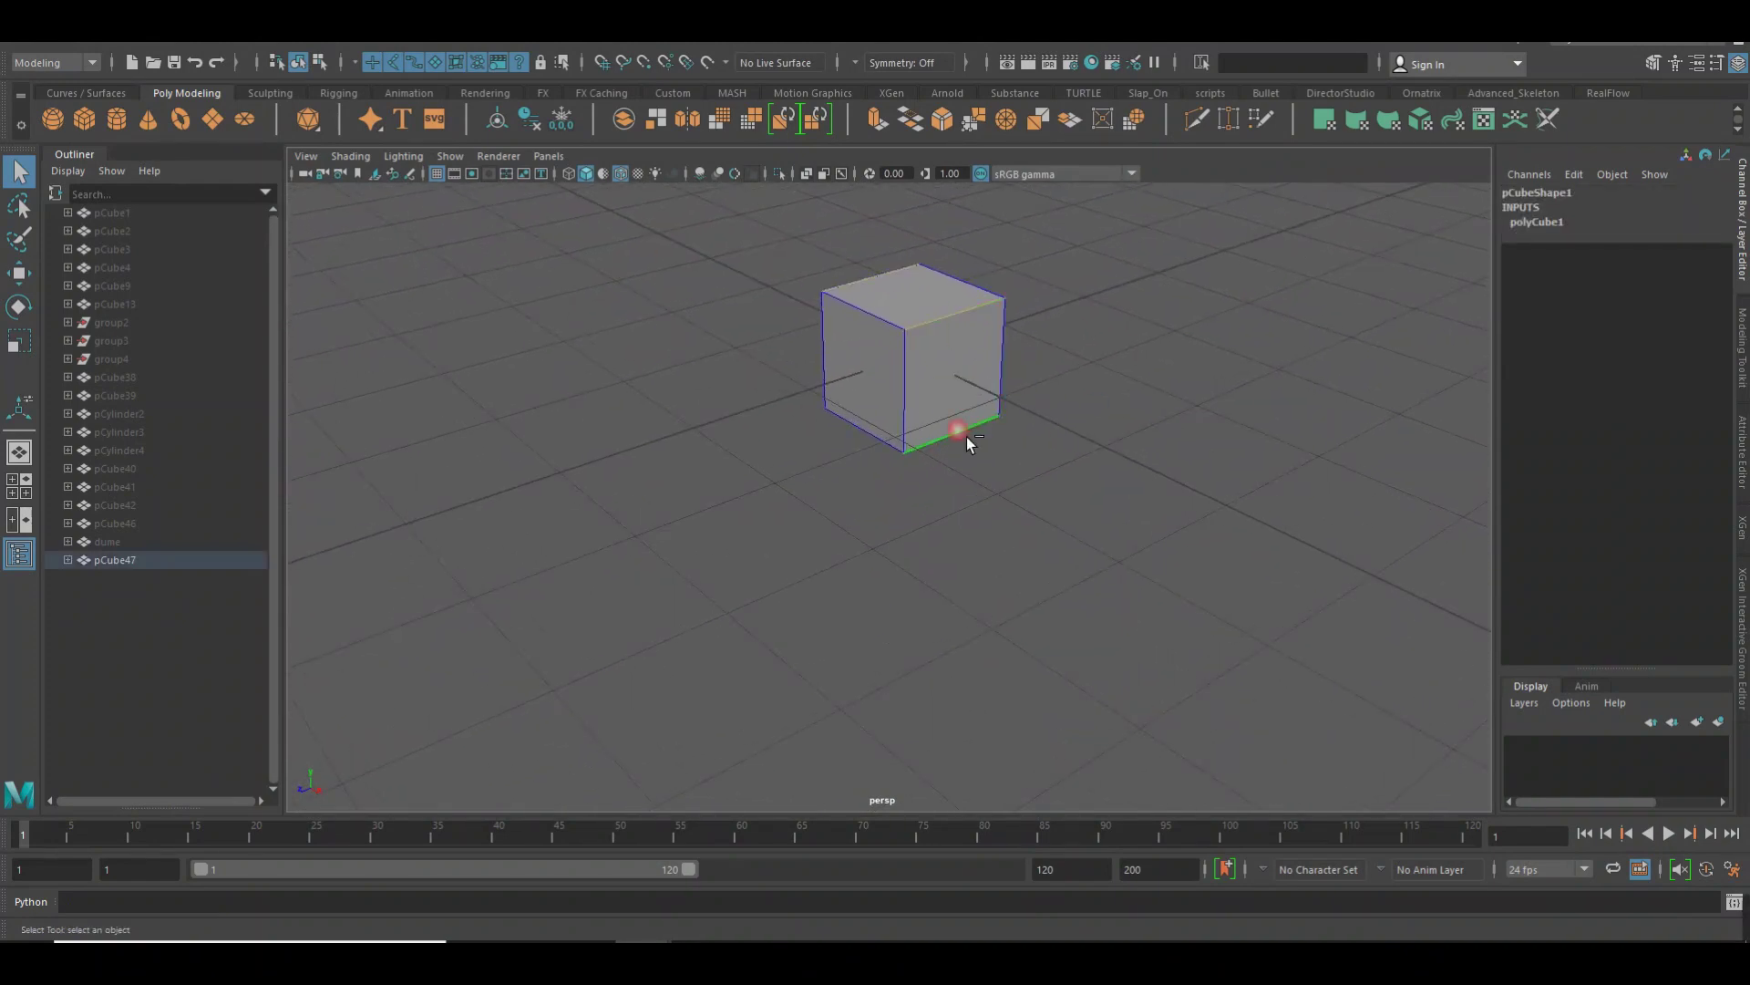
right_click_drag(937, 367, 1009, 676, "shift")
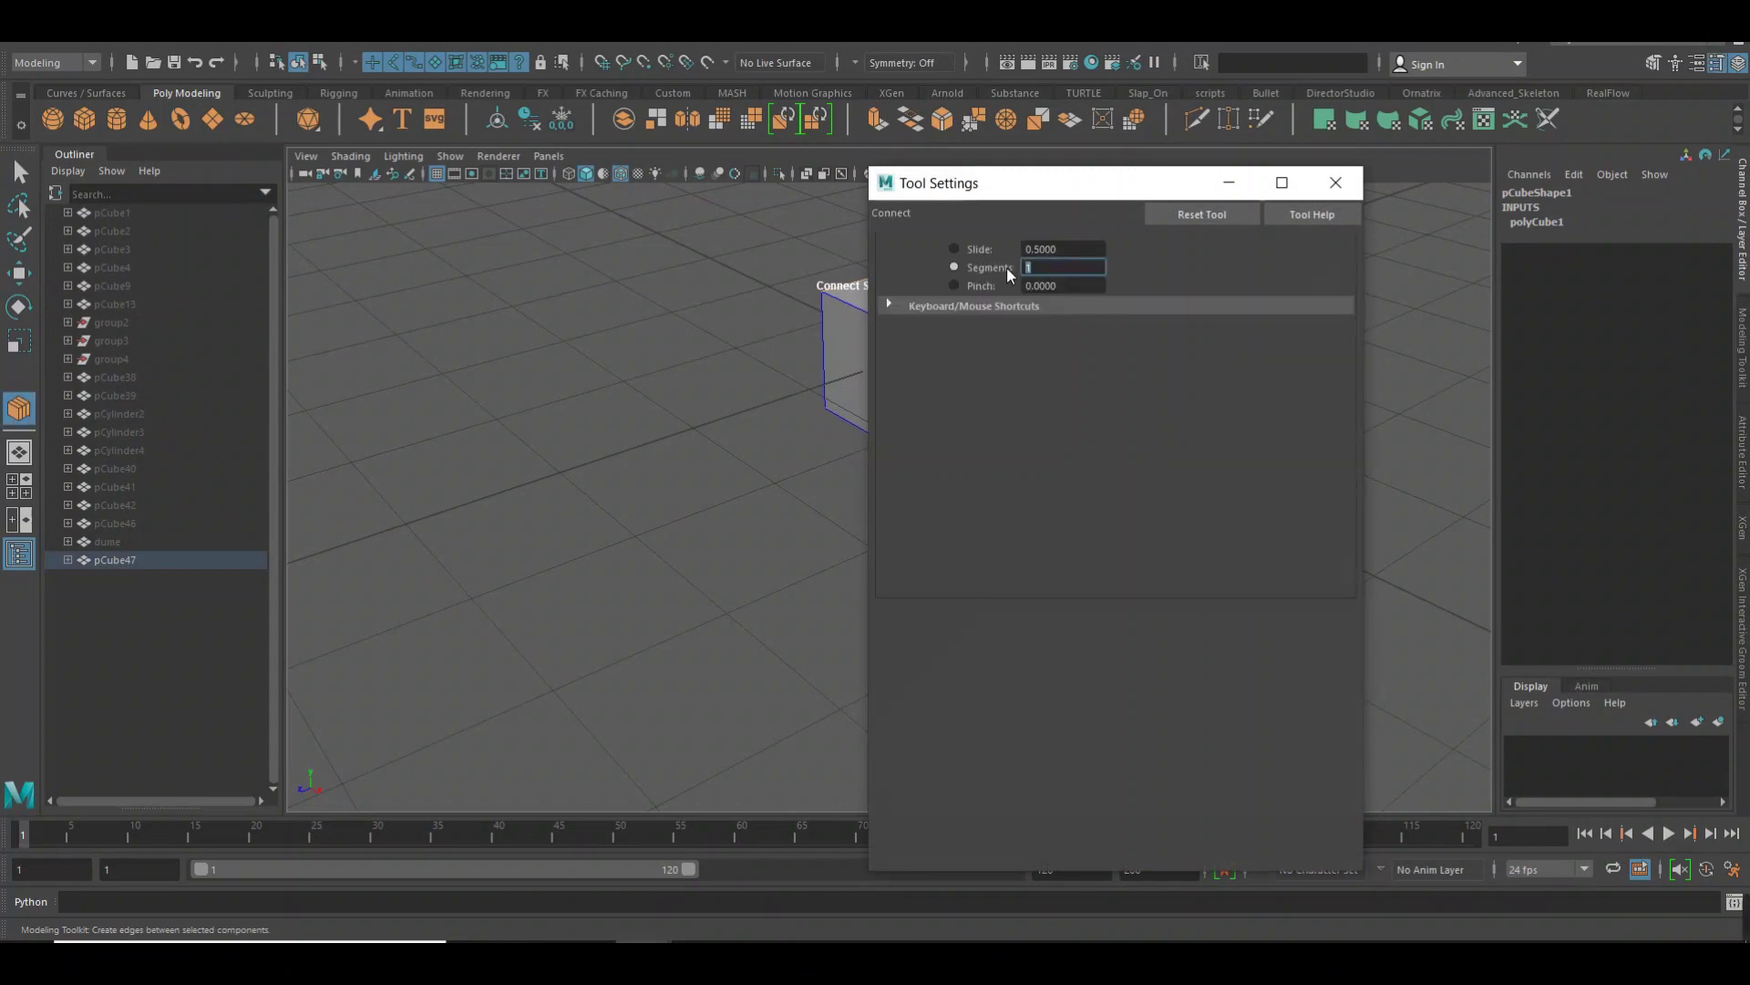
Connect the two selected edges with 3 evenly spaced segments
key("Return")
left_click(1335, 183)
key("w")
mouse_move(1040, 494)
left_mouse_down("alt")
mouse_move(1106, 520)
mouse_move(954, 396)
left_mouse_up("alt")
Select the cube's top edge loop and connect it with three splits
left_click(955, 395)
left_click(892, 358)
left_click(900, 456)
left_click(919, 464)
left_click(1160, 470)
double_click(946, 303)
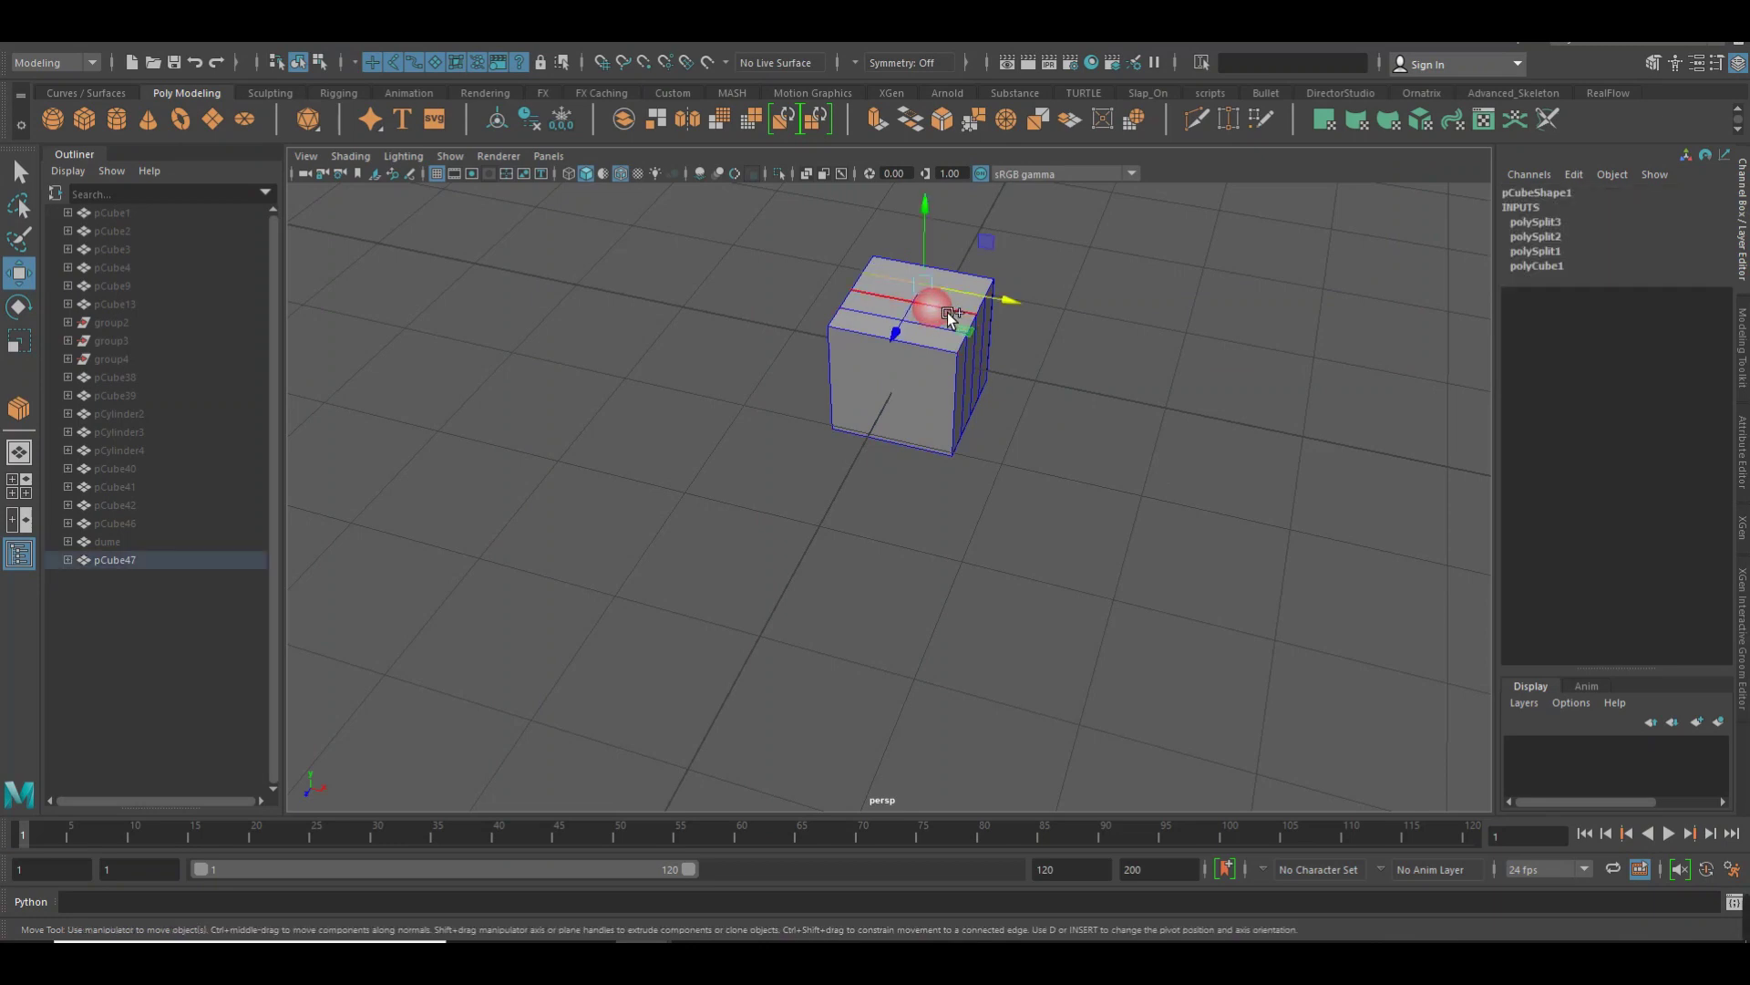
right_click(937, 310, "shift")
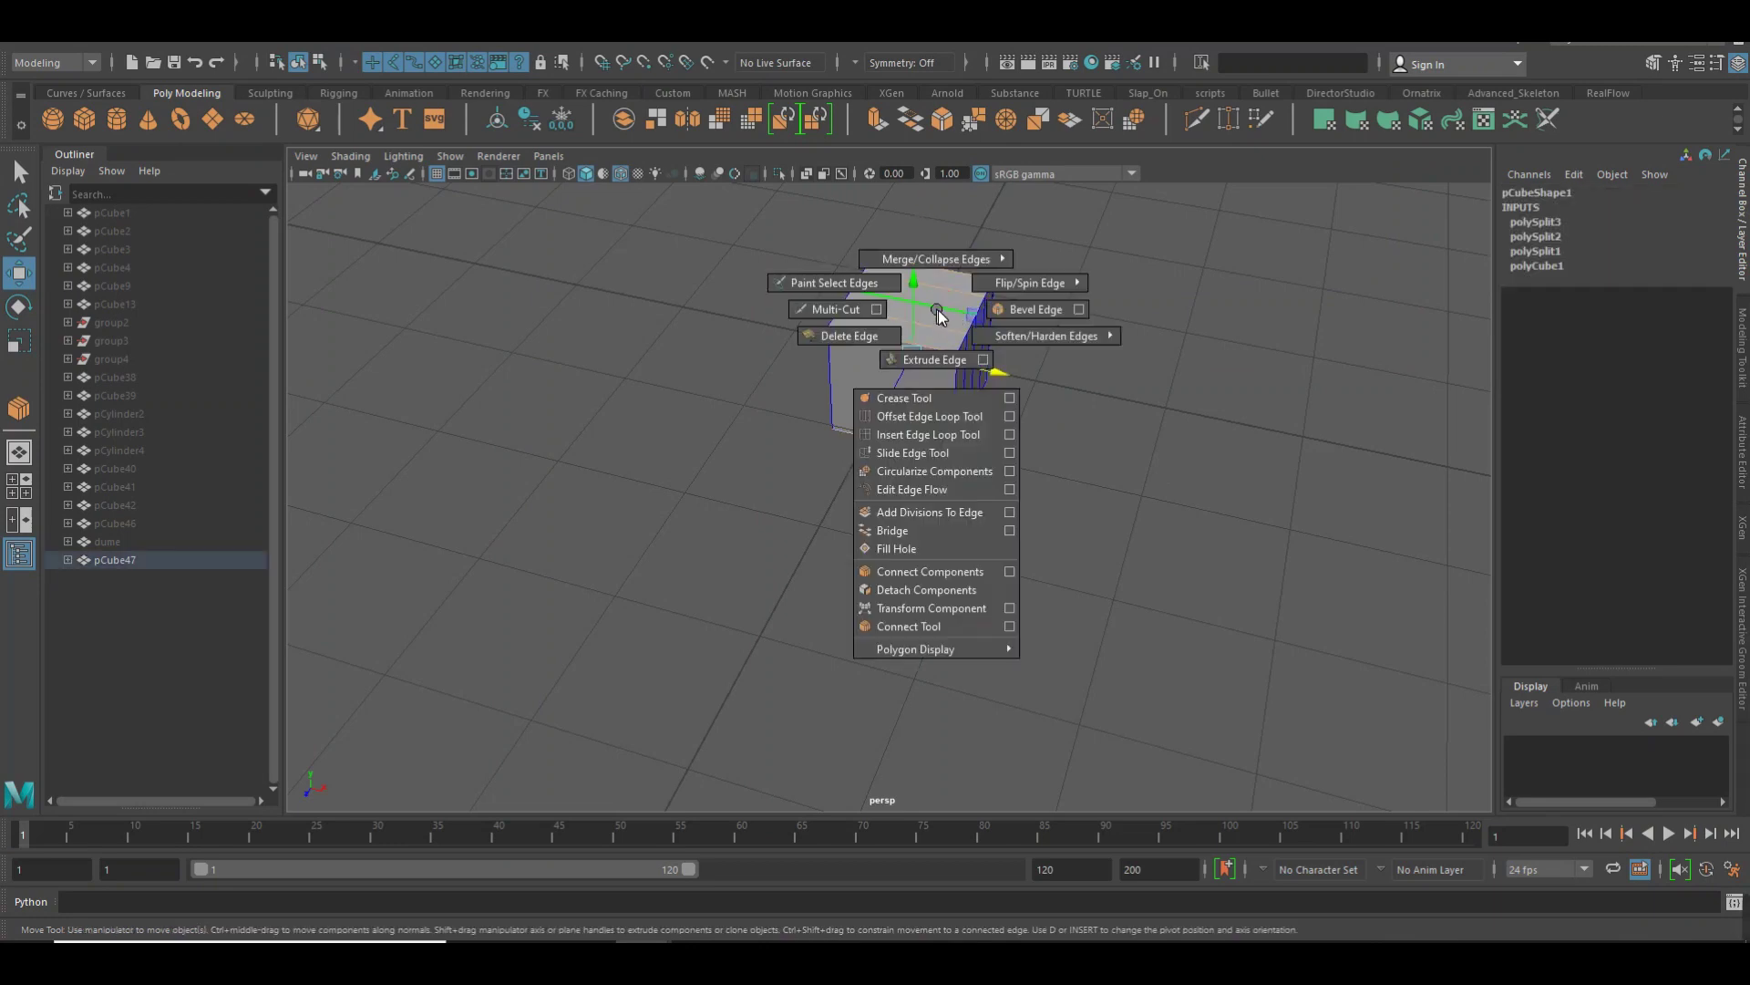
left_click(950, 627)
key("w")
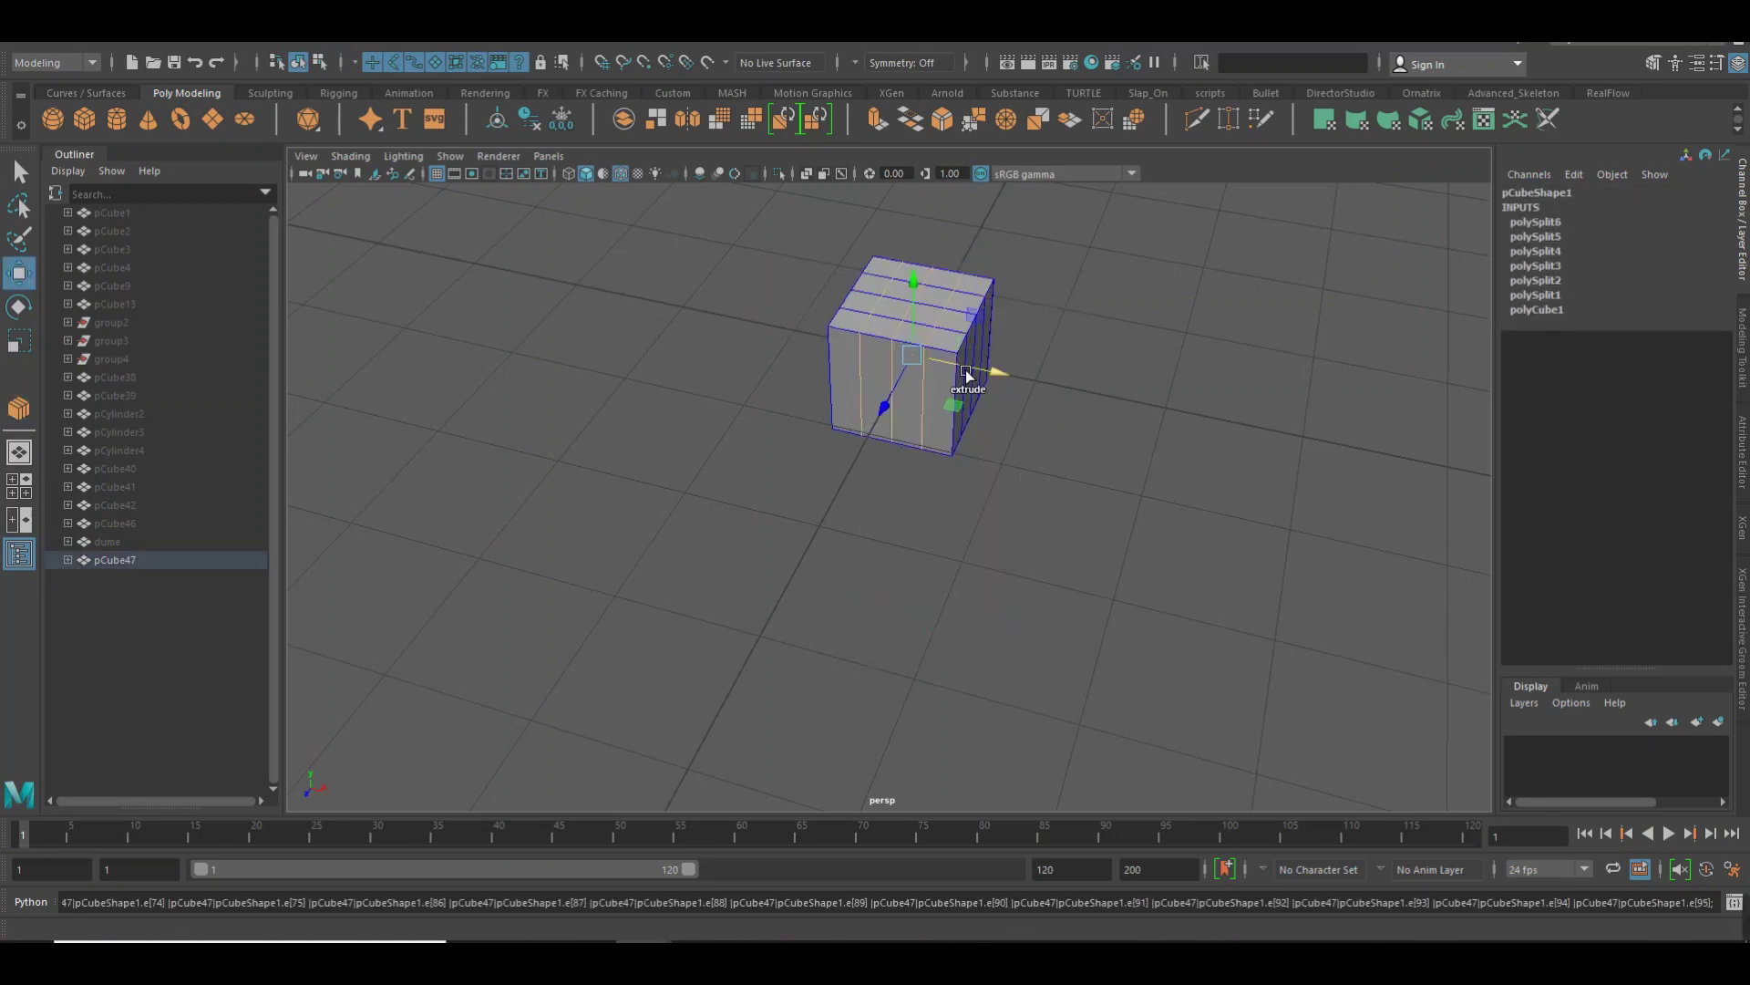
Apply a 1-segment connection, then delete the unwanted front-face connecting edges
right_click(950, 364, "shift")
left_click(1023, 682)
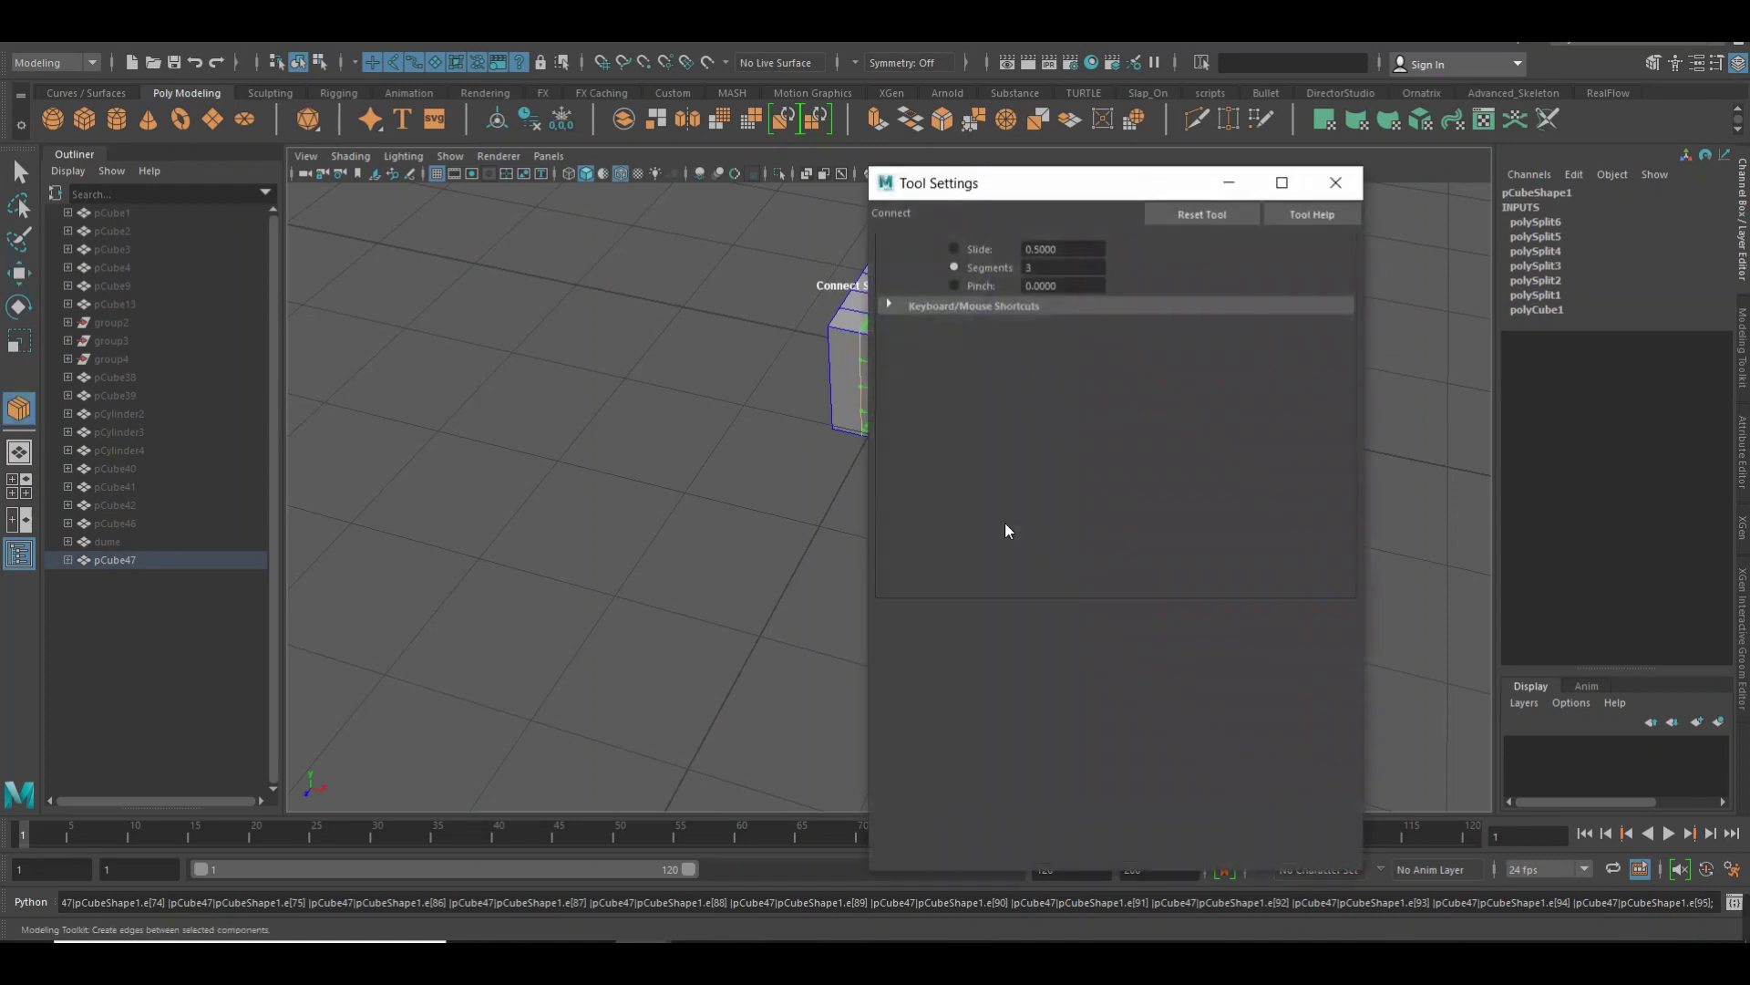
type("1")
left_click(1334, 183)
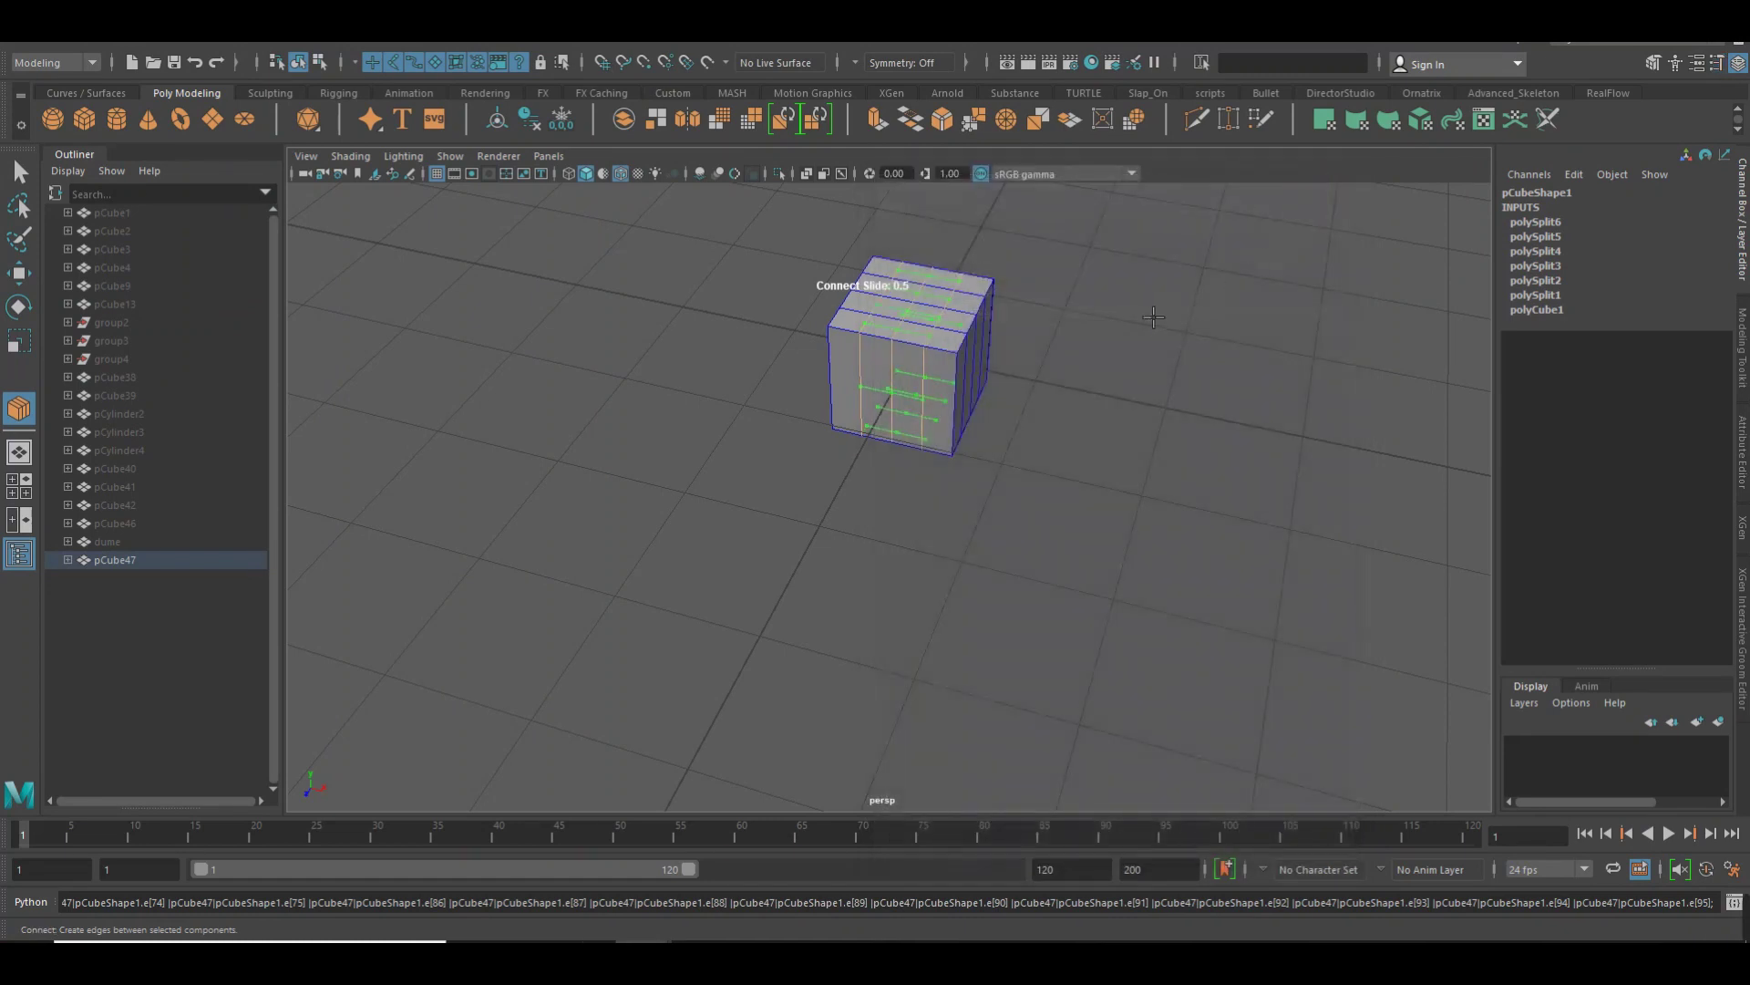
key("Delete")
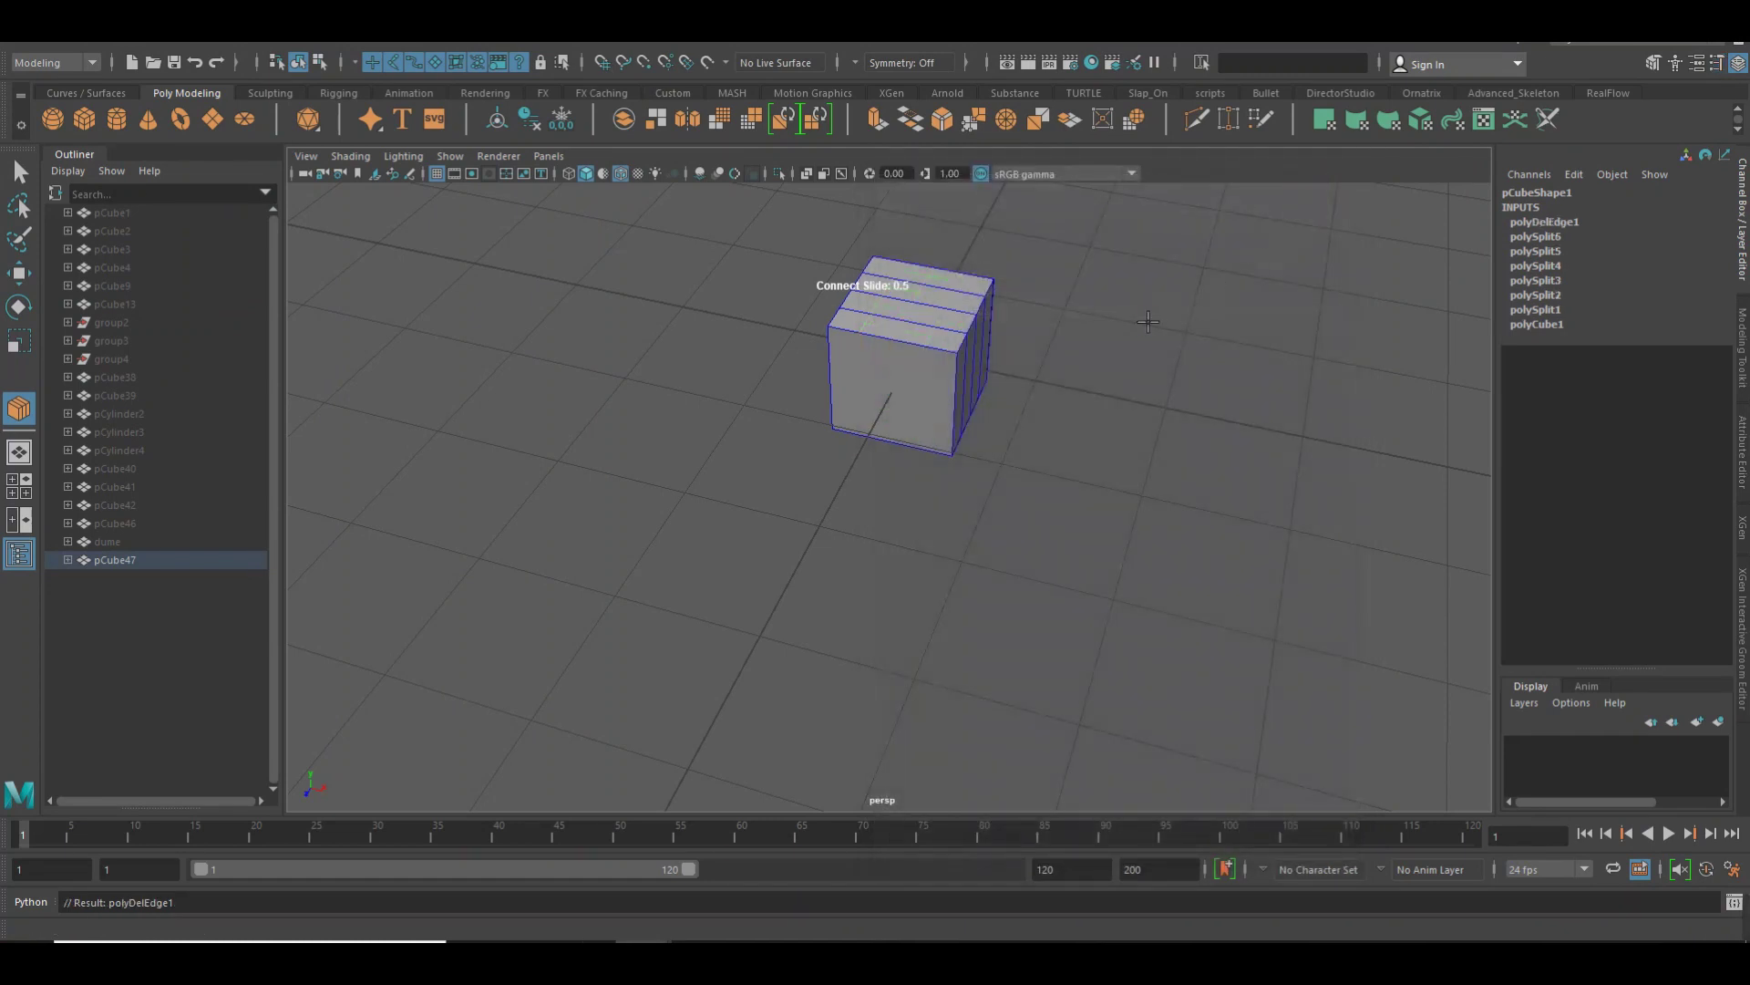
Add the remaining connecting edges to divide the top into a 4×4 grid
left_click(921, 336)
left_click(1118, 319)
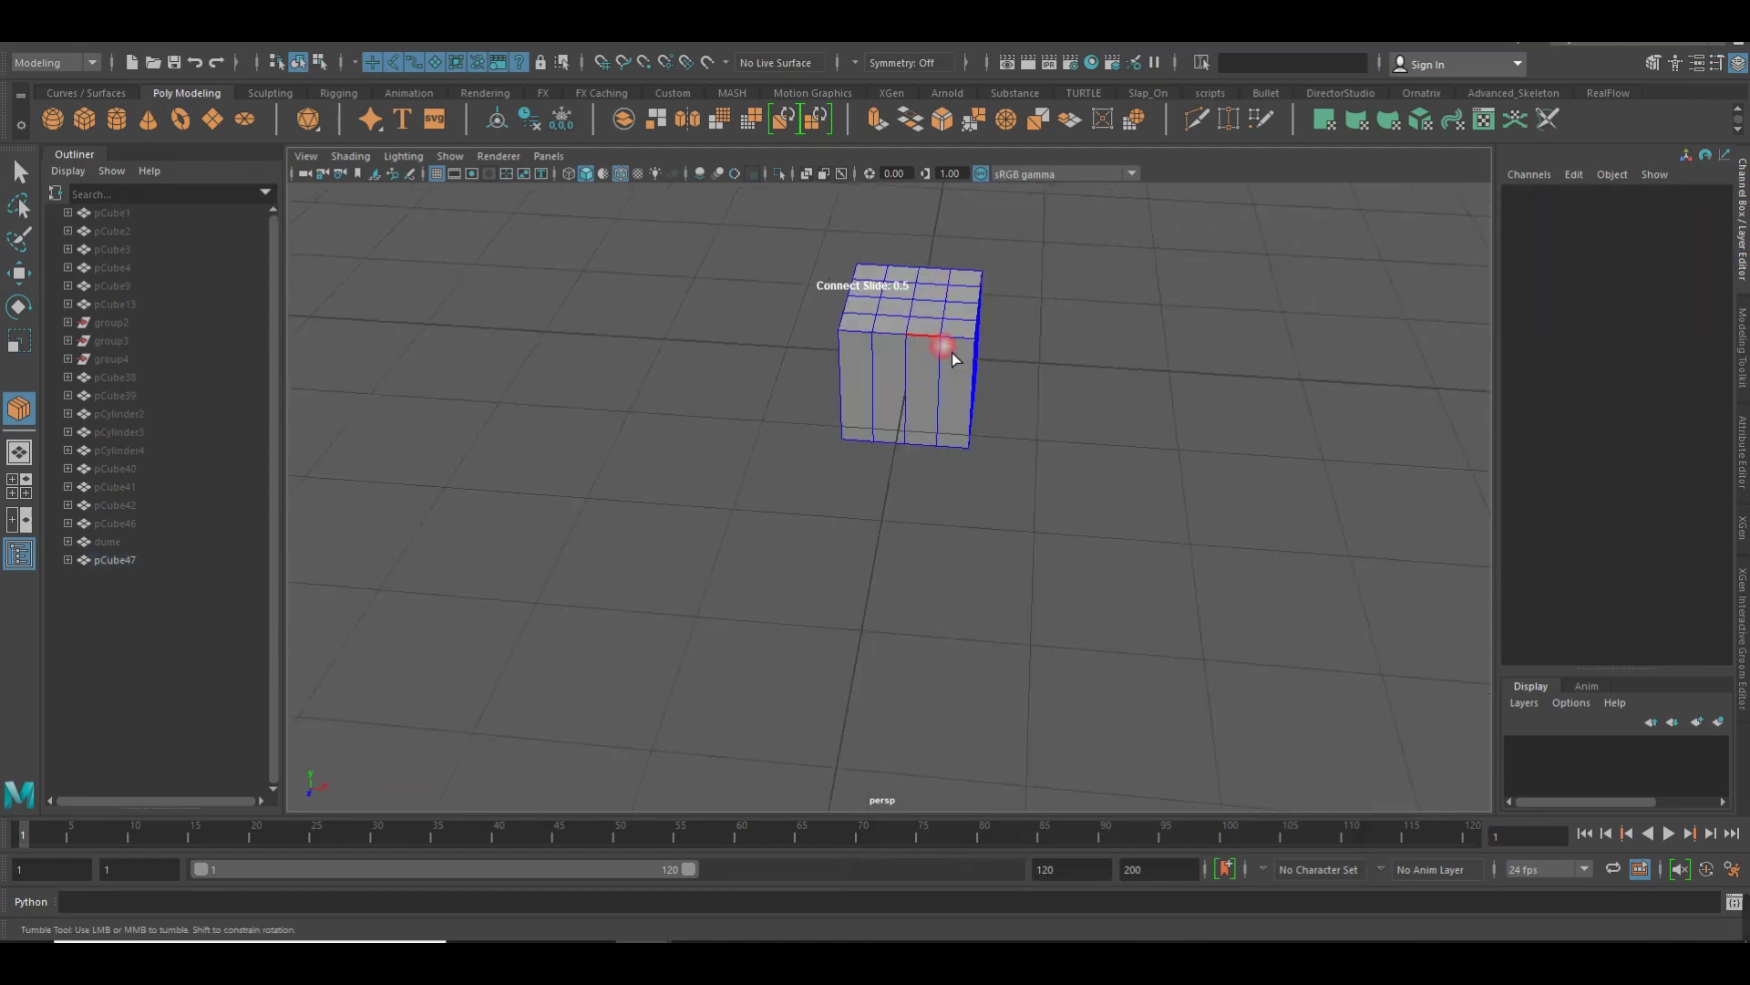
left_click_drag(938, 352, 1008, 484, "alt")
scroll(1030, 470, "up", 3)
key("w")
mouse_move(918, 444)
left_mouse_down("alt")
mouse_move(1078, 501)
mouse_move(1017, 477)
left_mouse_up("alt")
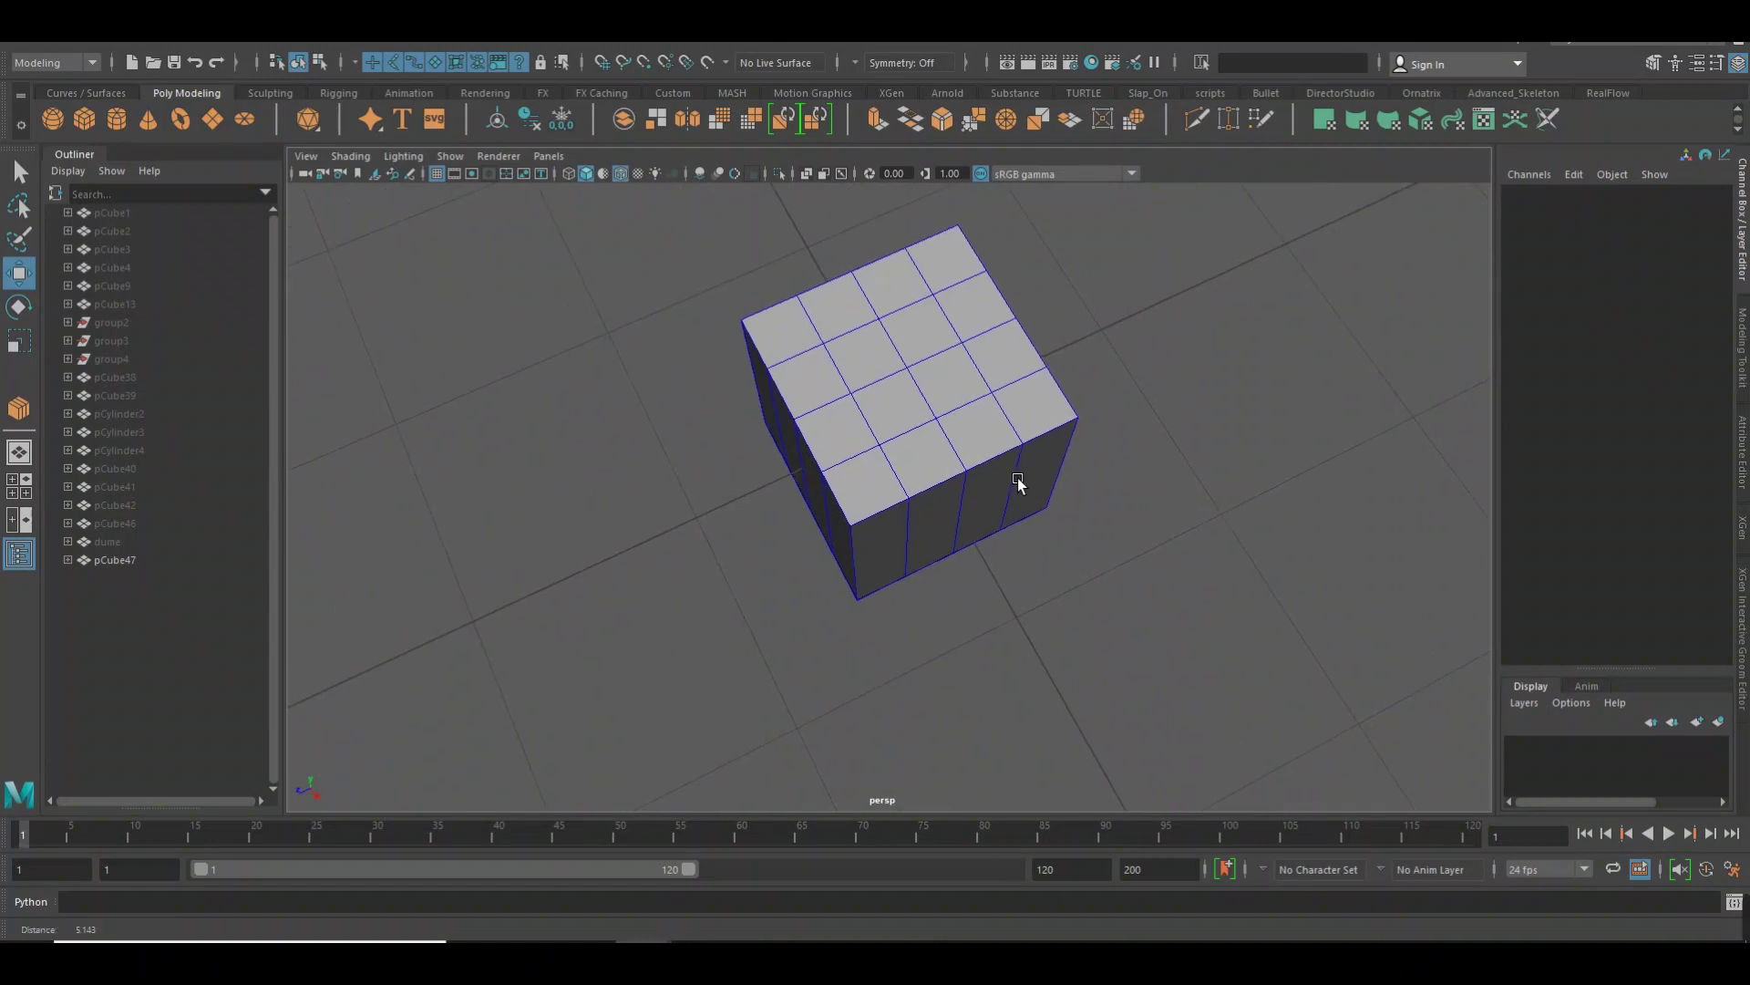
scroll(942, 324, "up", 2)
In Face mode, select all sixteen faces on the cube's top
right_click_drag(939, 324, 898, 346)
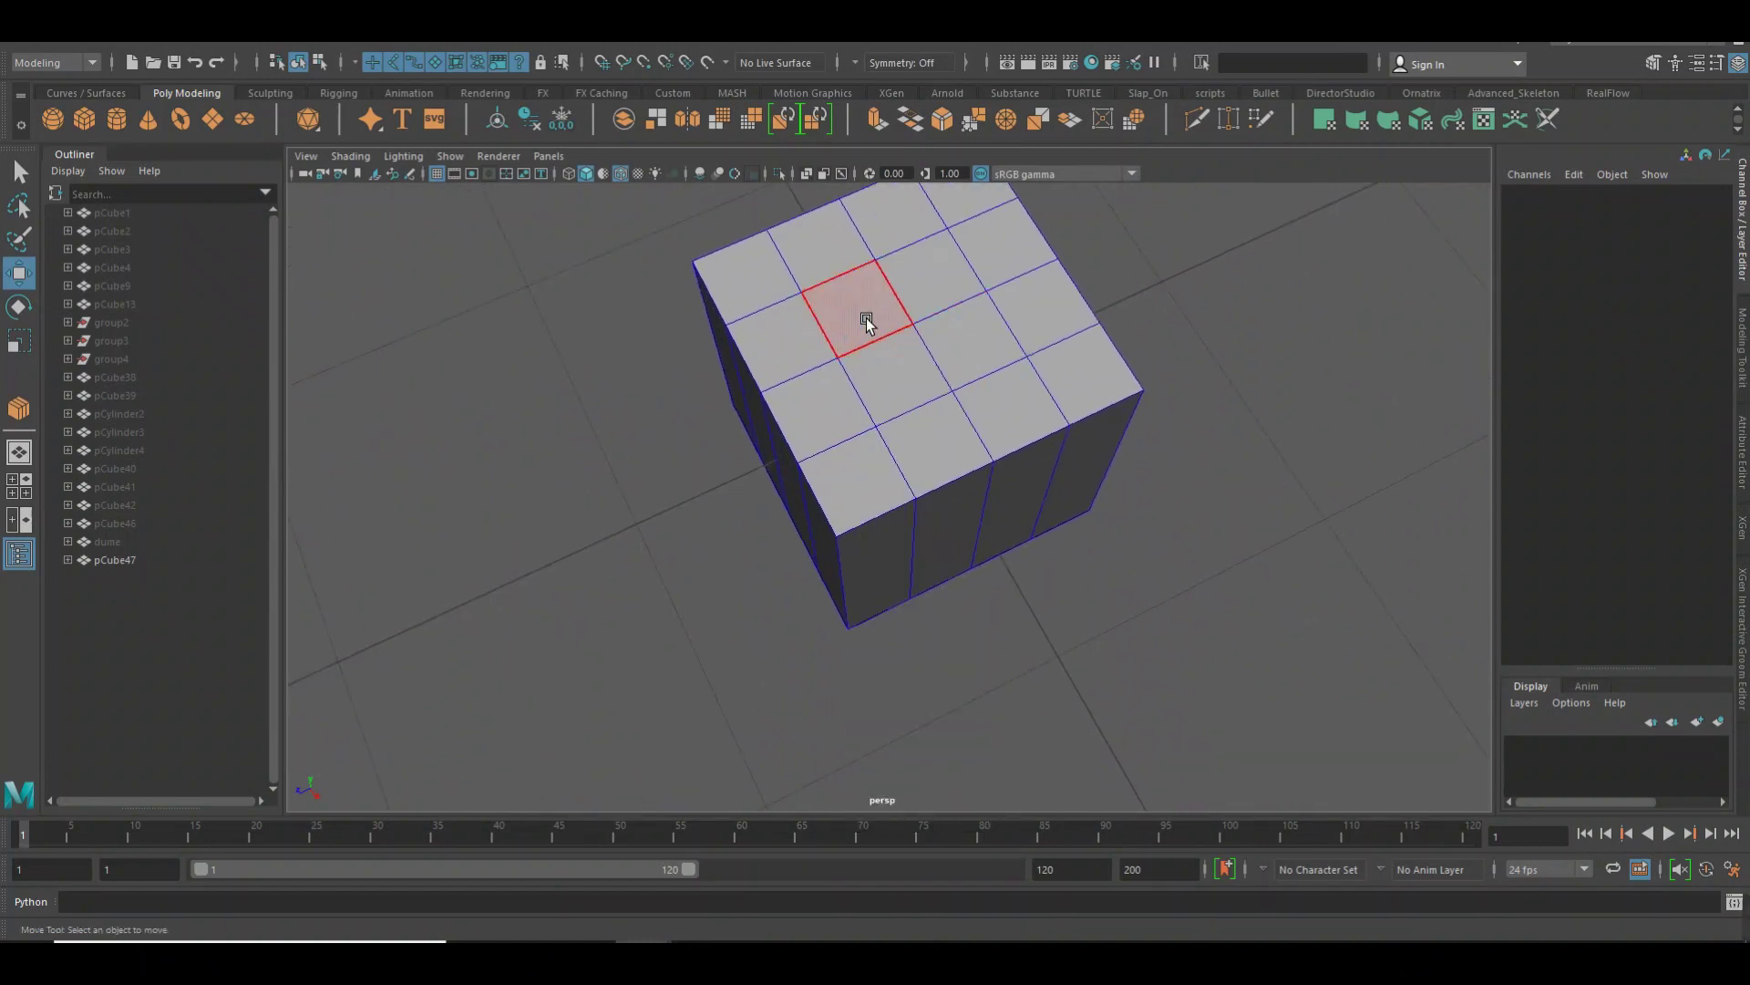
left_click(799, 285)
left_click(834, 251, "shift")
left_click(902, 239, "shift")
left_click(970, 282, "shift")
left_click(862, 333, "shift")
left_click(793, 355, "shift")
left_click(898, 374, "shift")
left_click(862, 413, "shift")
left_click(857, 483, "shift")
left_click(1034, 326, "shift")
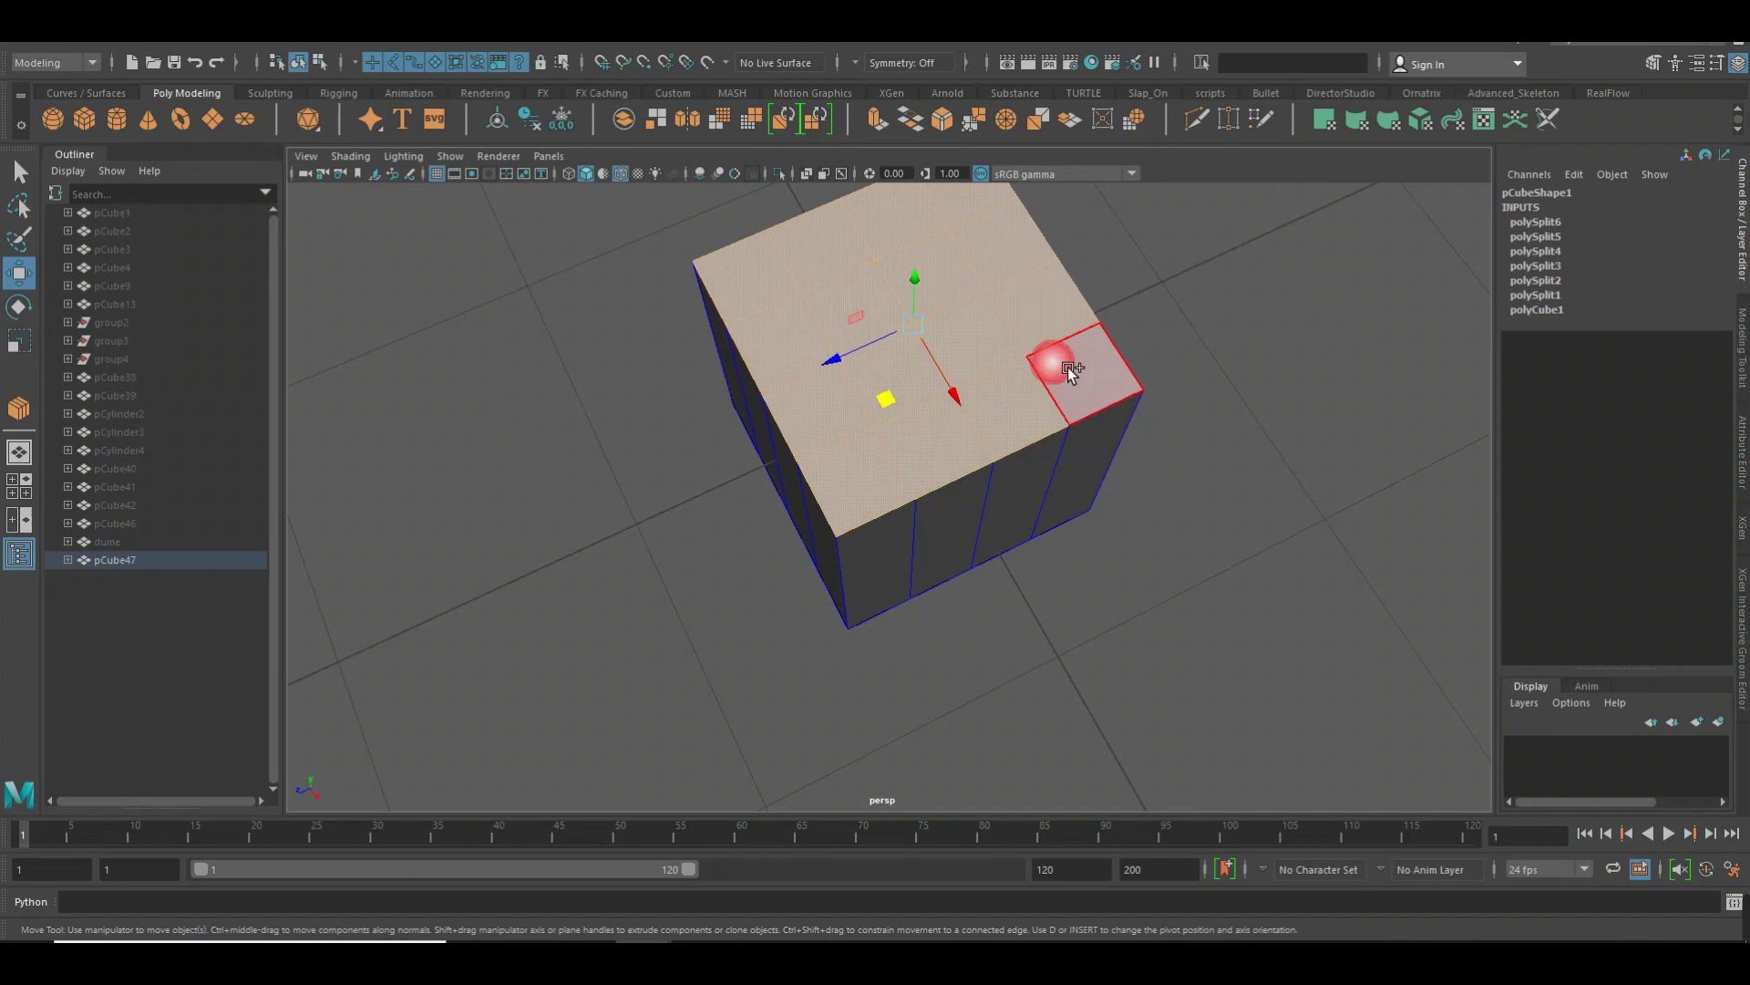
Delete the selected top faces and extrude the open border edges
key("Delete")
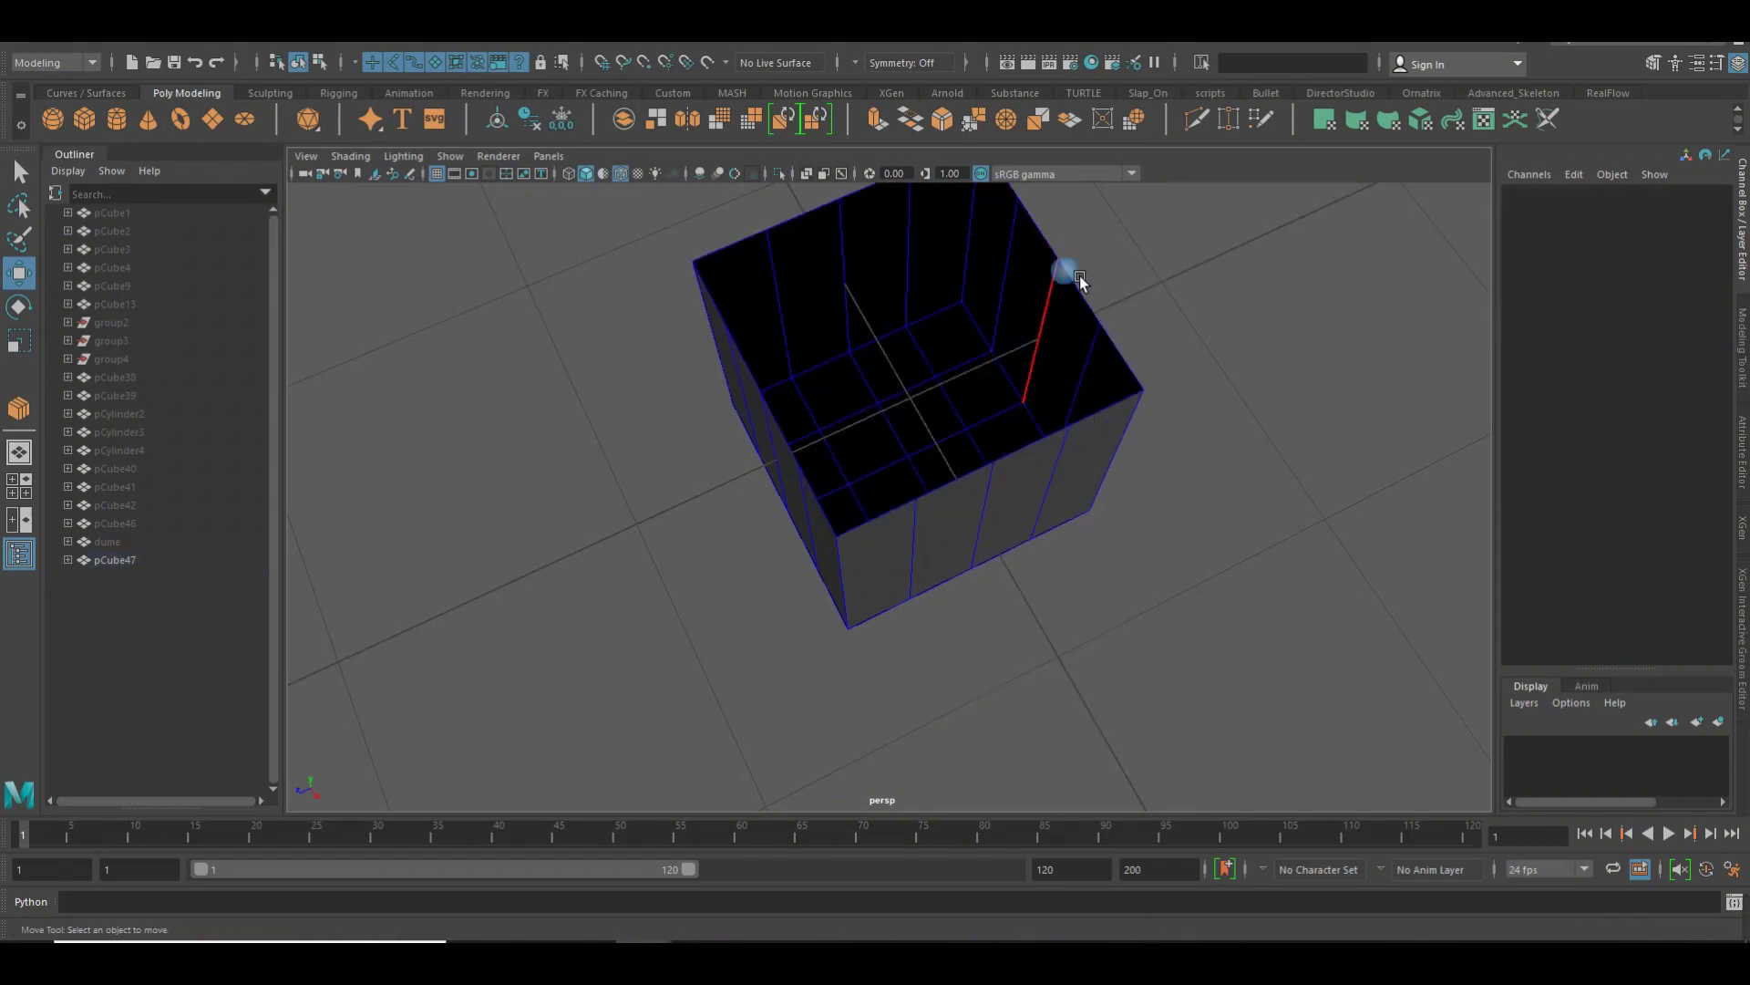
key("F8")
key("r")
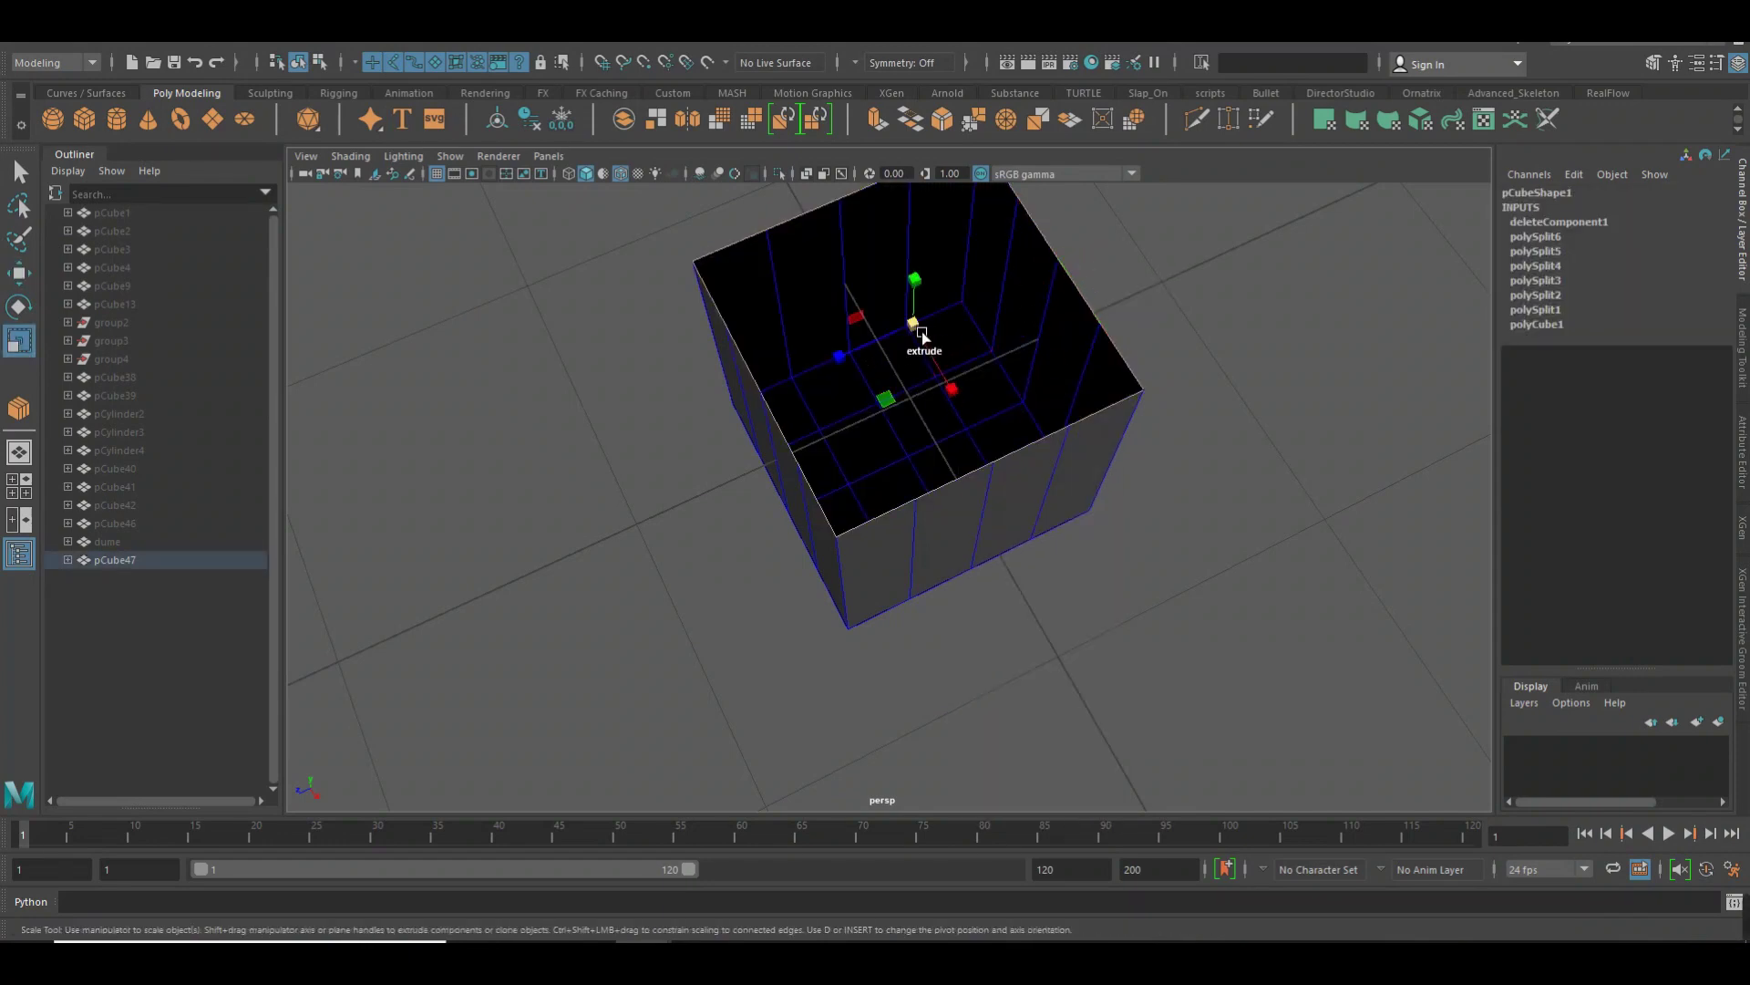
Scale the extruded rim inward and circularize the inner hole edges
left_click_drag(915, 326, 902, 351, "shift")
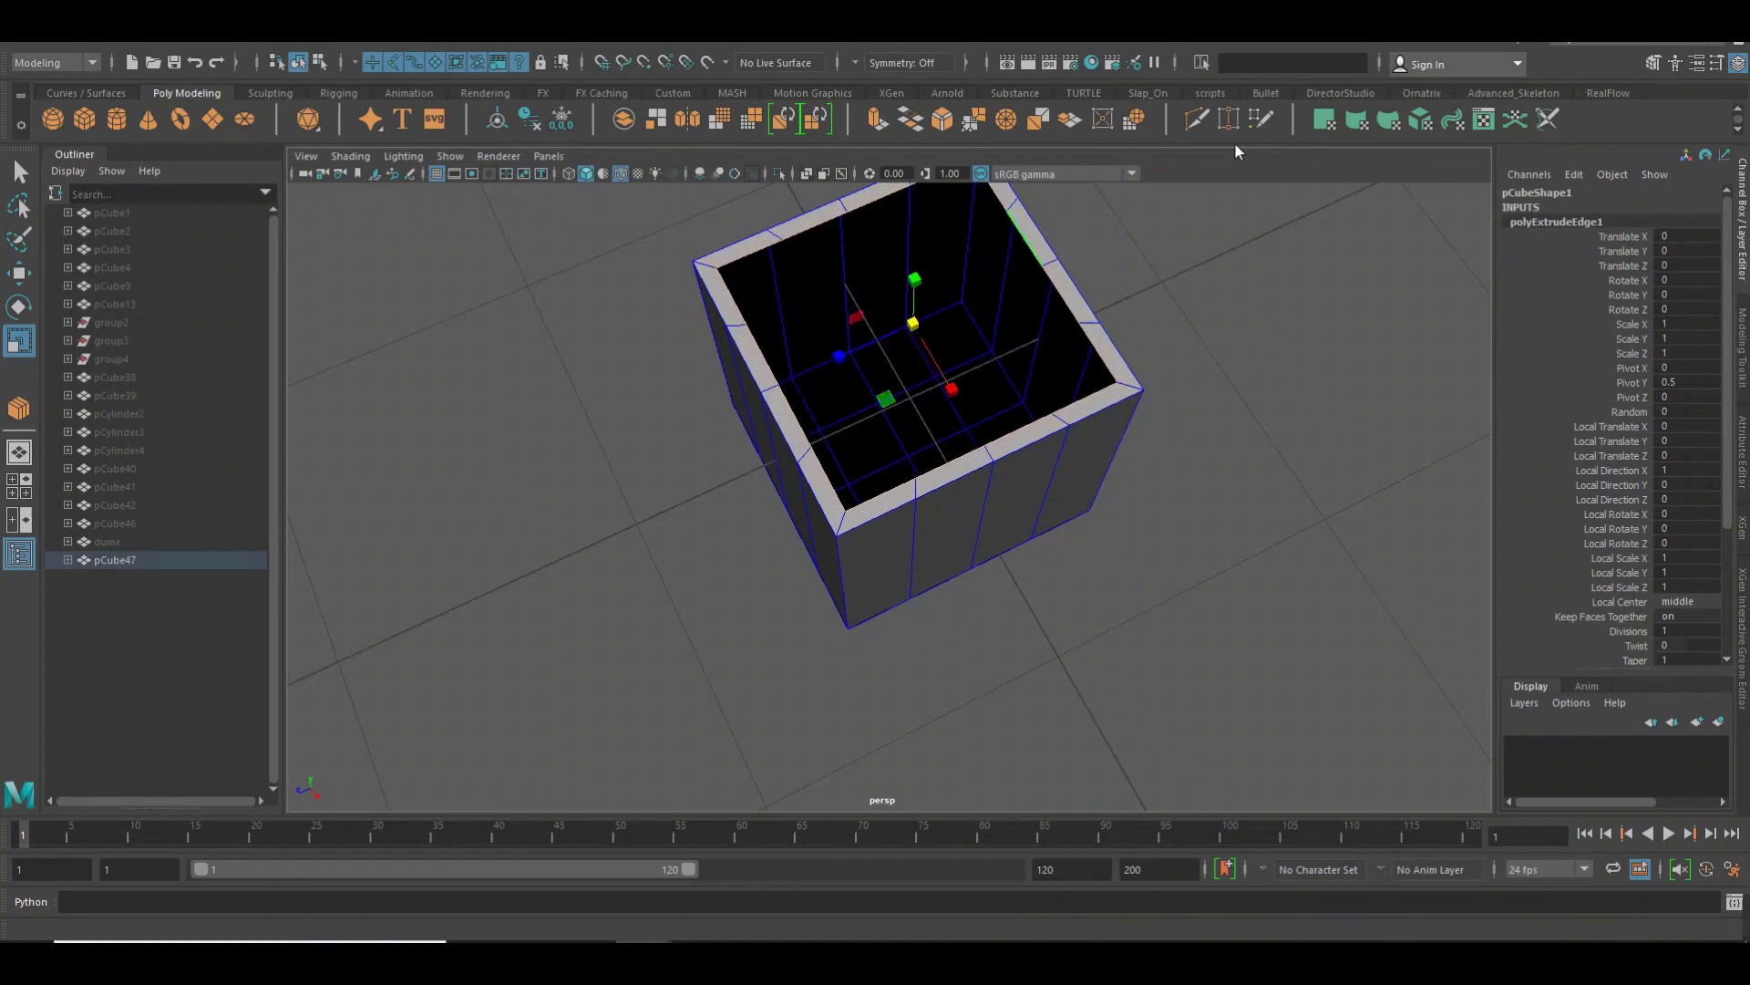
left_click(1138, 128)
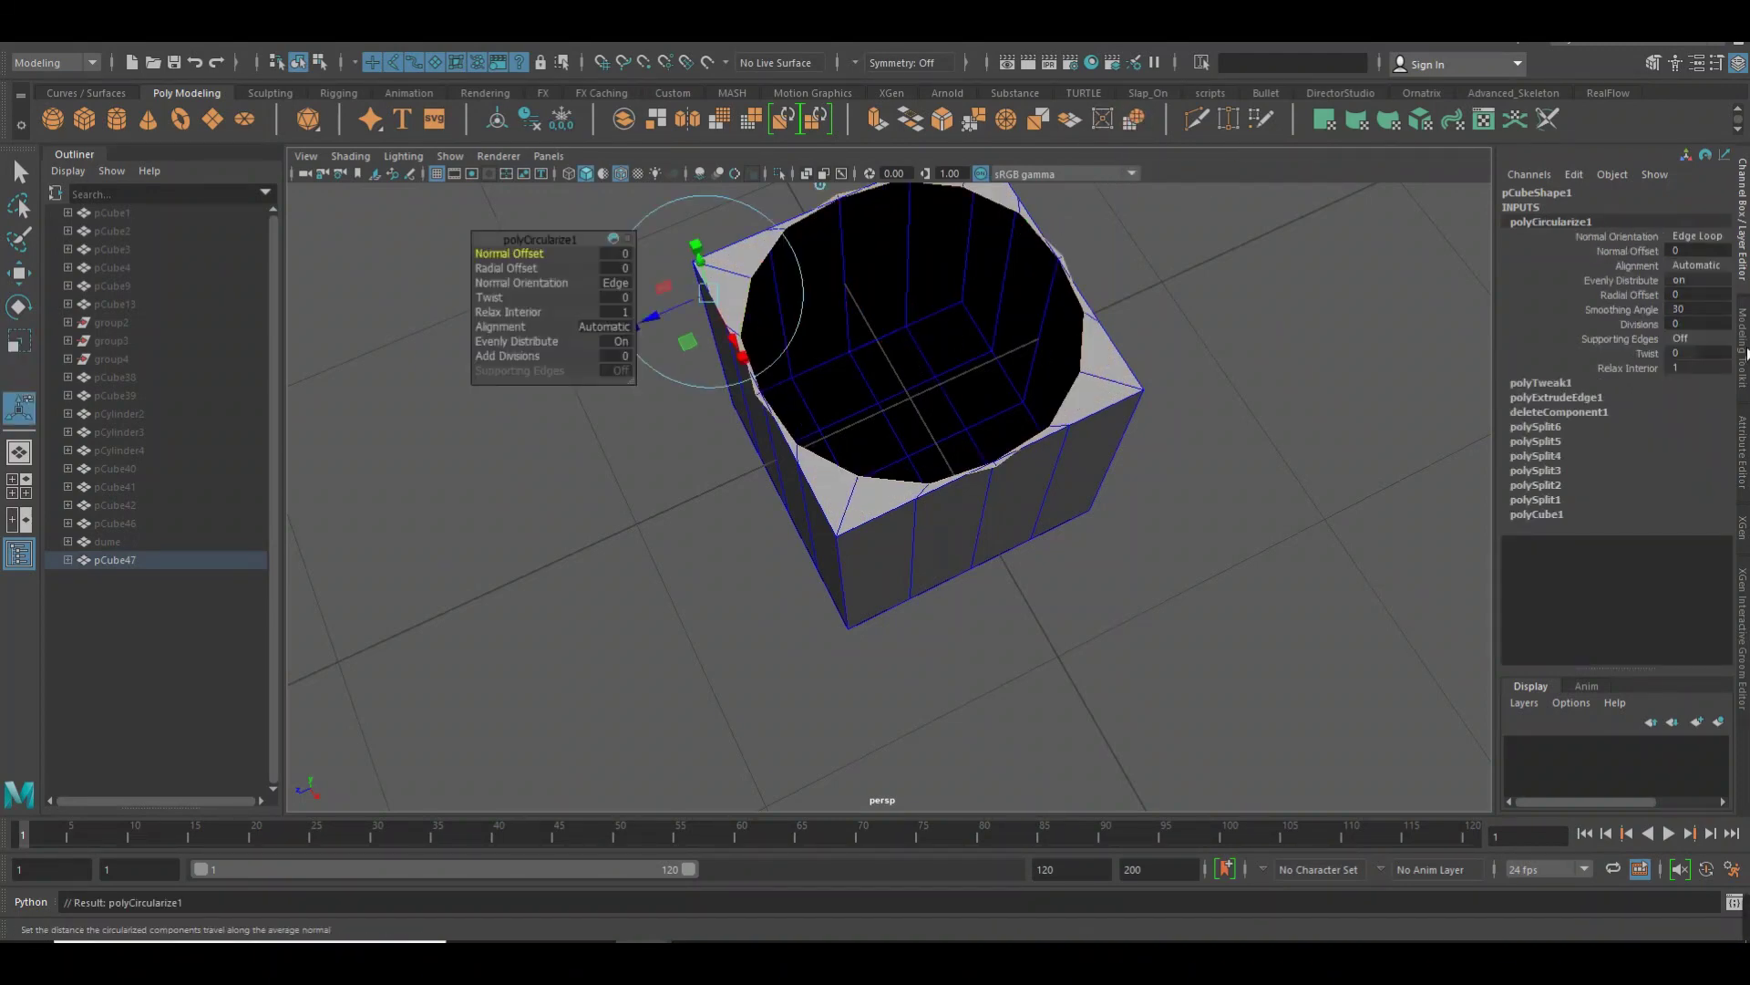
left_click(1745, 352)
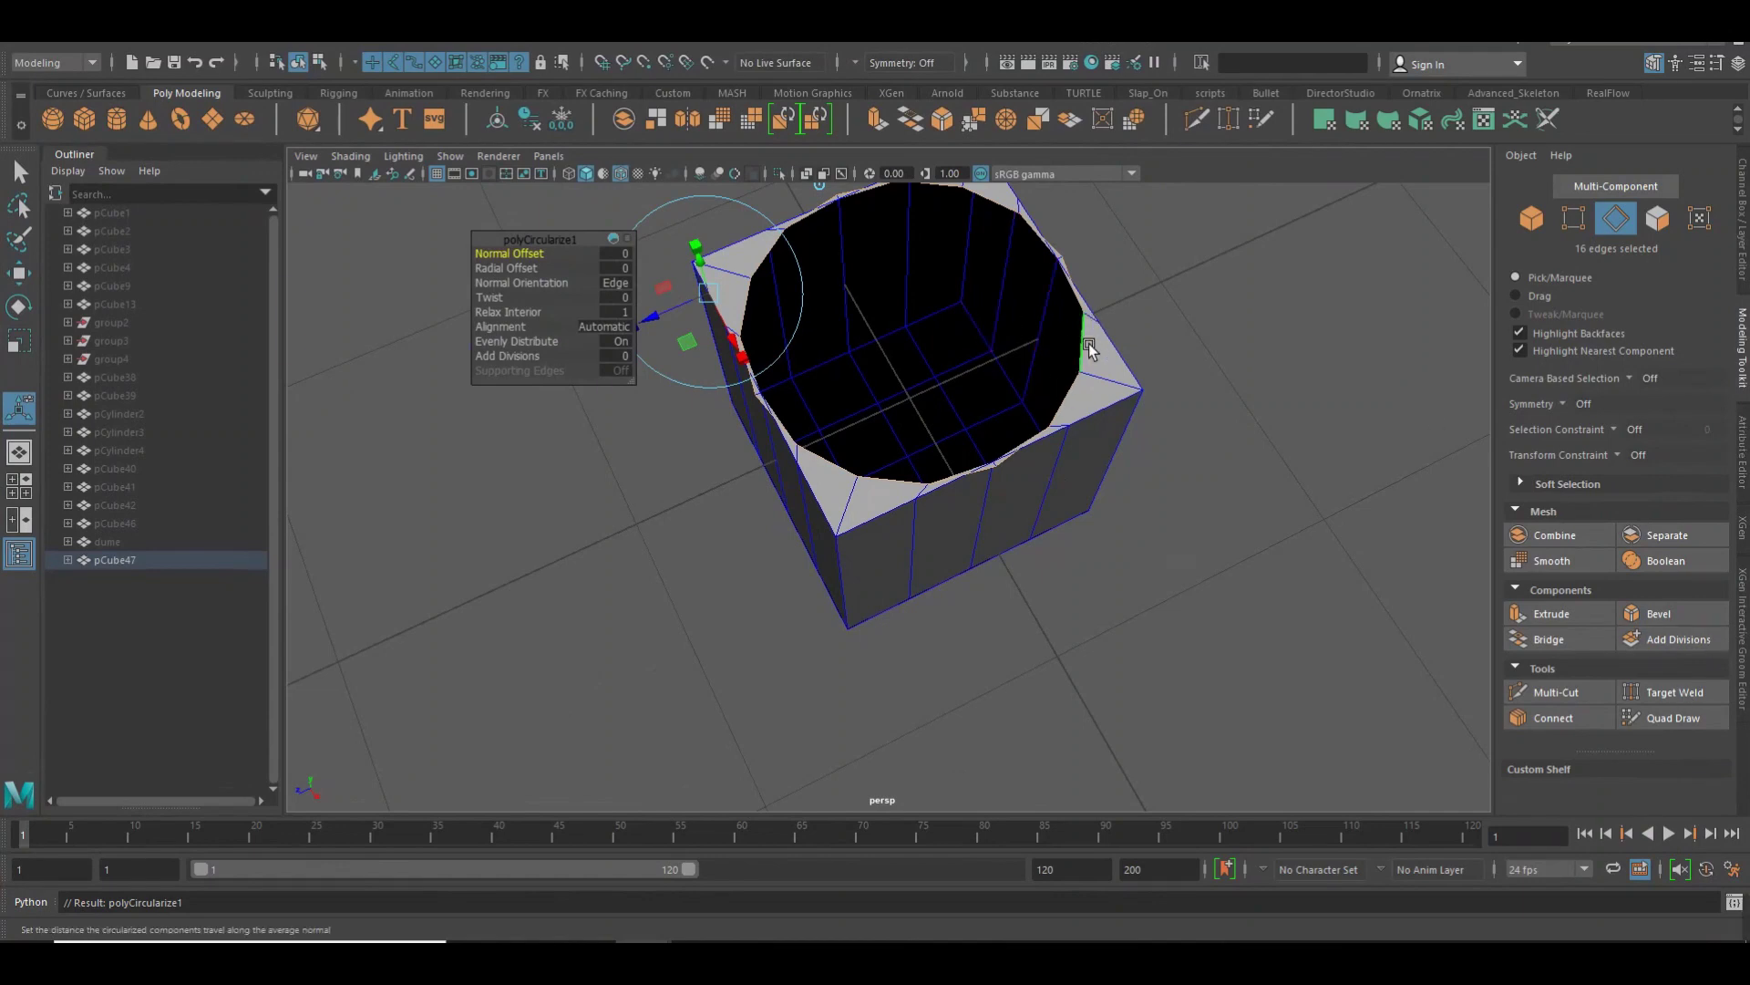
Scale the round hole's edge ring slightly smaller
key("w")
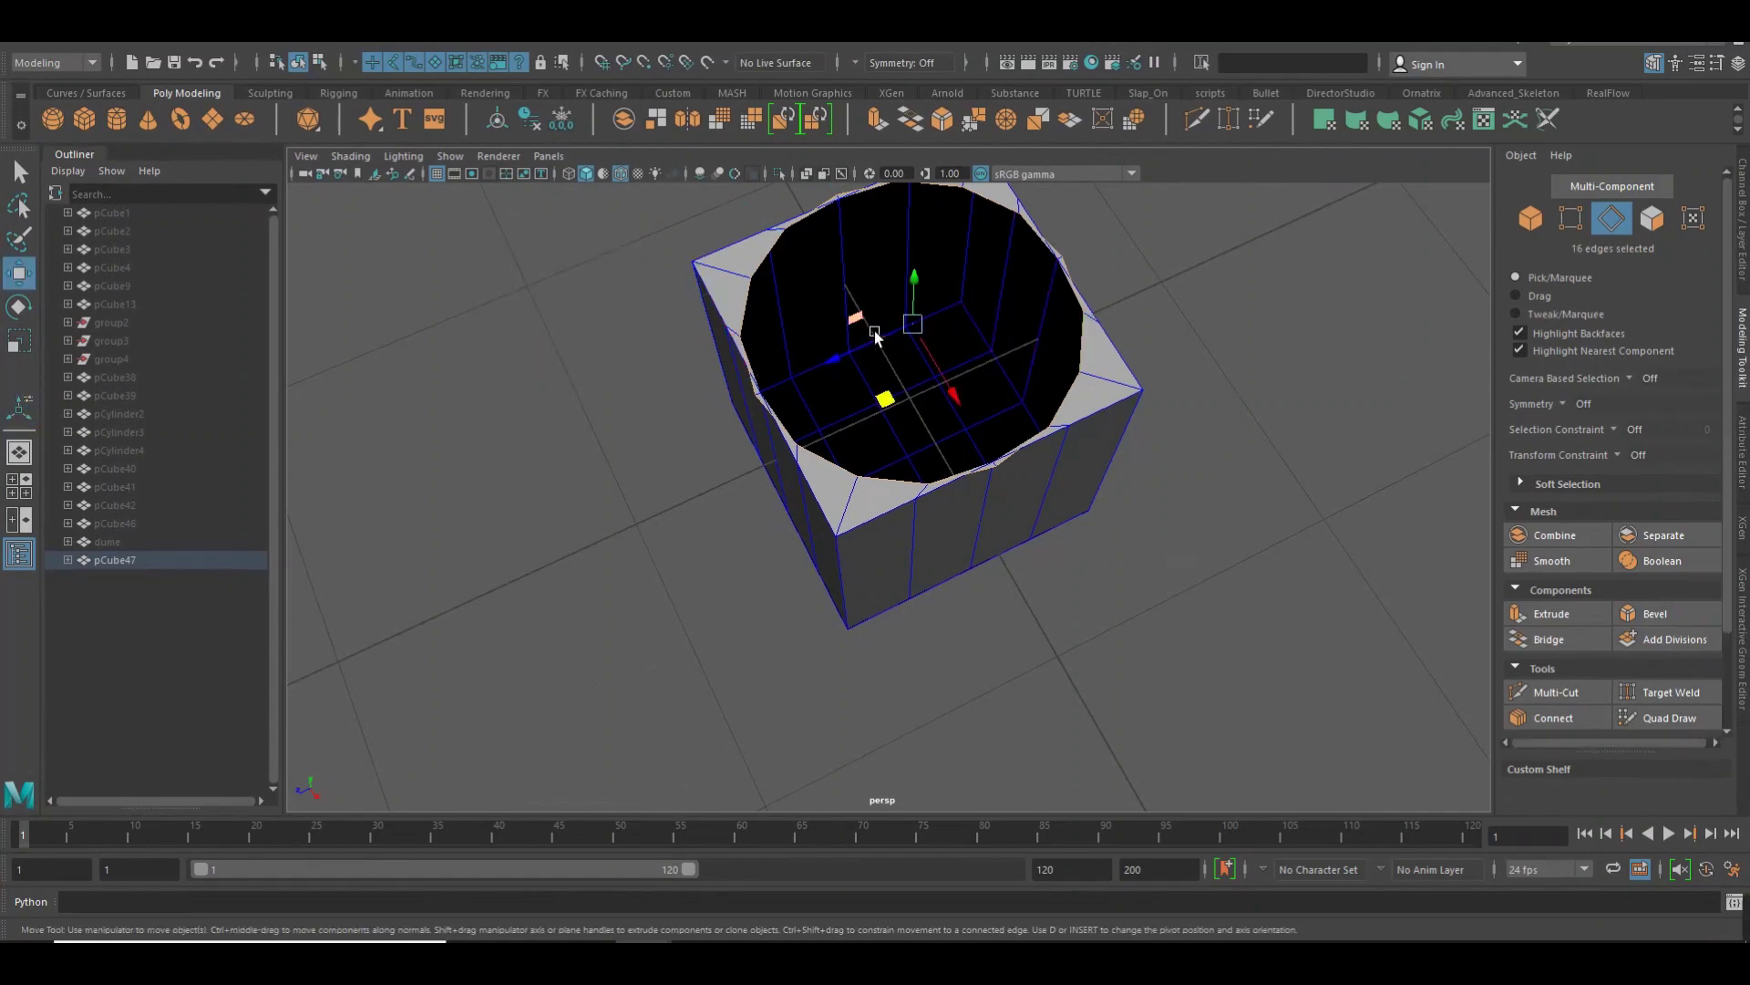
key("r")
left_click_drag(927, 326, 882, 377)
right_click_drag(882, 377, 1094, 496, "alt")
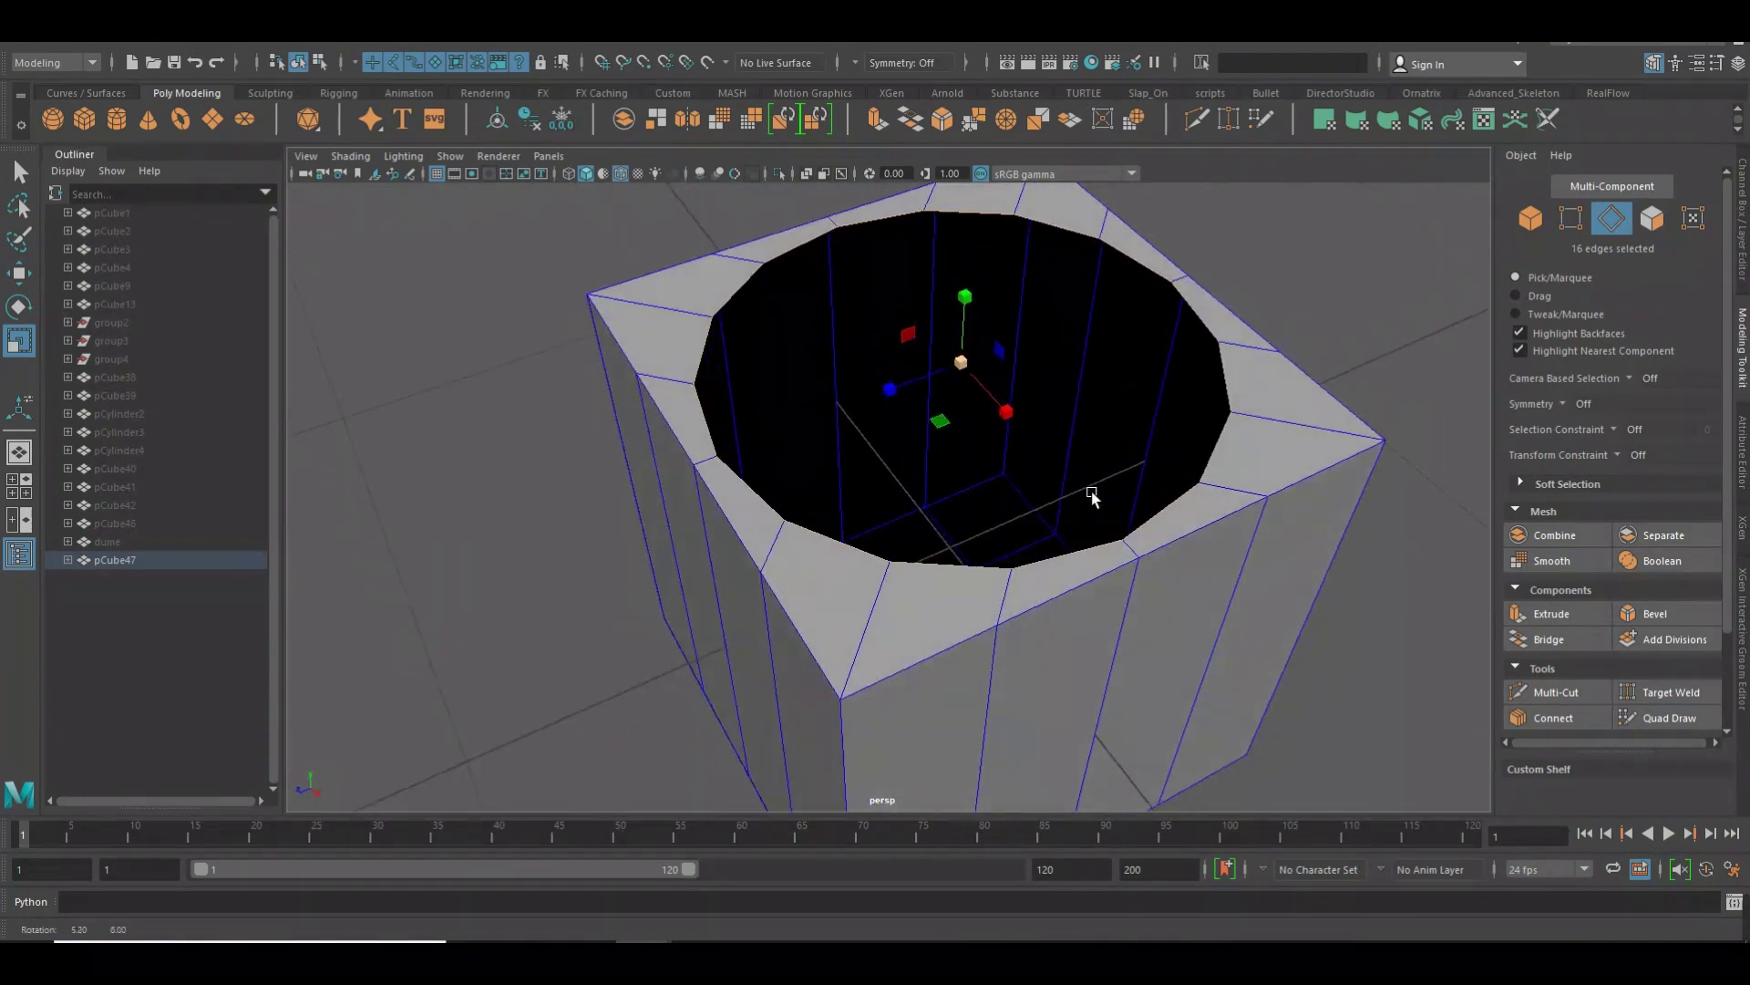
Extrude the edge ring and move it up along Y into a narrow tube
left_click_drag(966, 369, 911, 392, "shift")
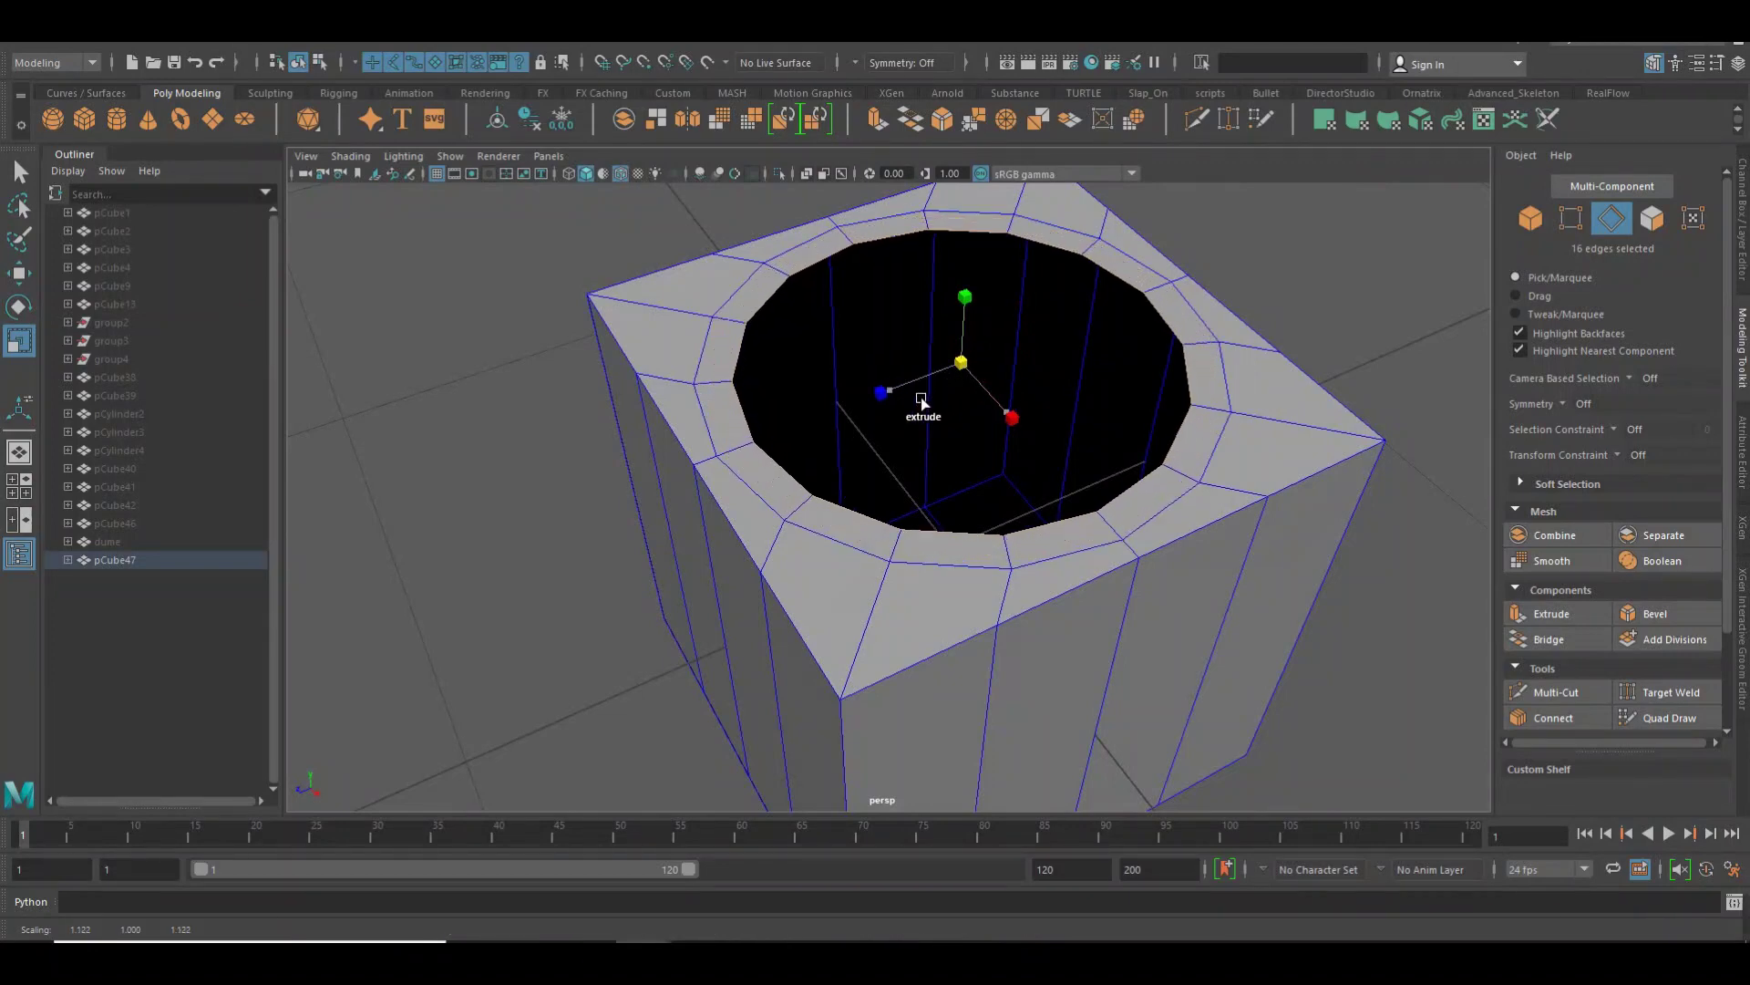
key("w")
right_click_drag(1153, 394, 996, 398, "alt")
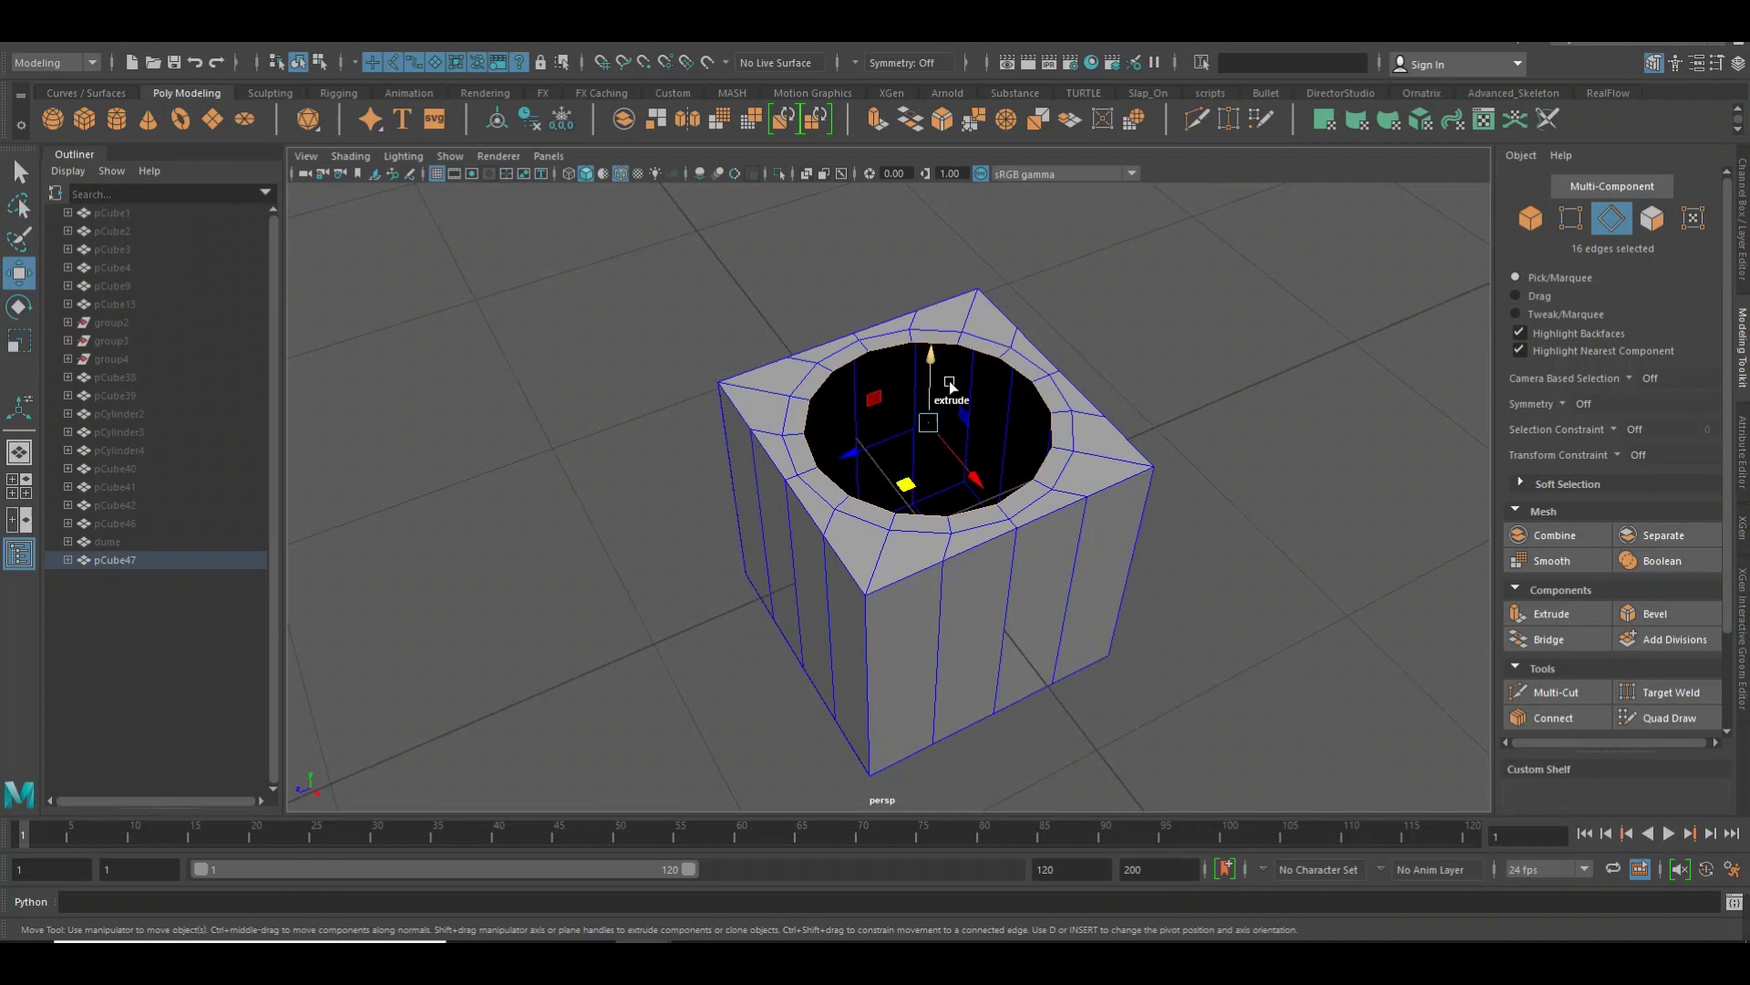
left_click_drag(934, 383, 939, 273)
mouse_move(1101, 292)
right_mouse_down("alt")
mouse_move(1216, 376)
mouse_move(1063, 407)
mouse_move(912, 467)
right_mouse_up("alt")
Pull the ring up into a tall column and orbit around the carriage reference
left_click_drag(905, 421, 898, 242)
mouse_move(1101, 392)
left_mouse_down("alt")
mouse_move(742, 359)
mouse_move(781, 337)
mouse_move(806, 458)
left_mouse_up("alt")
right_click_drag(807, 458, 1276, 346, "alt")
left_click_drag(1276, 346, 1322, 365, "alt")
right_click_drag(1321, 365, 1506, 382, "alt")
middle_click_drag(1506, 383, 1450, 294, "alt")
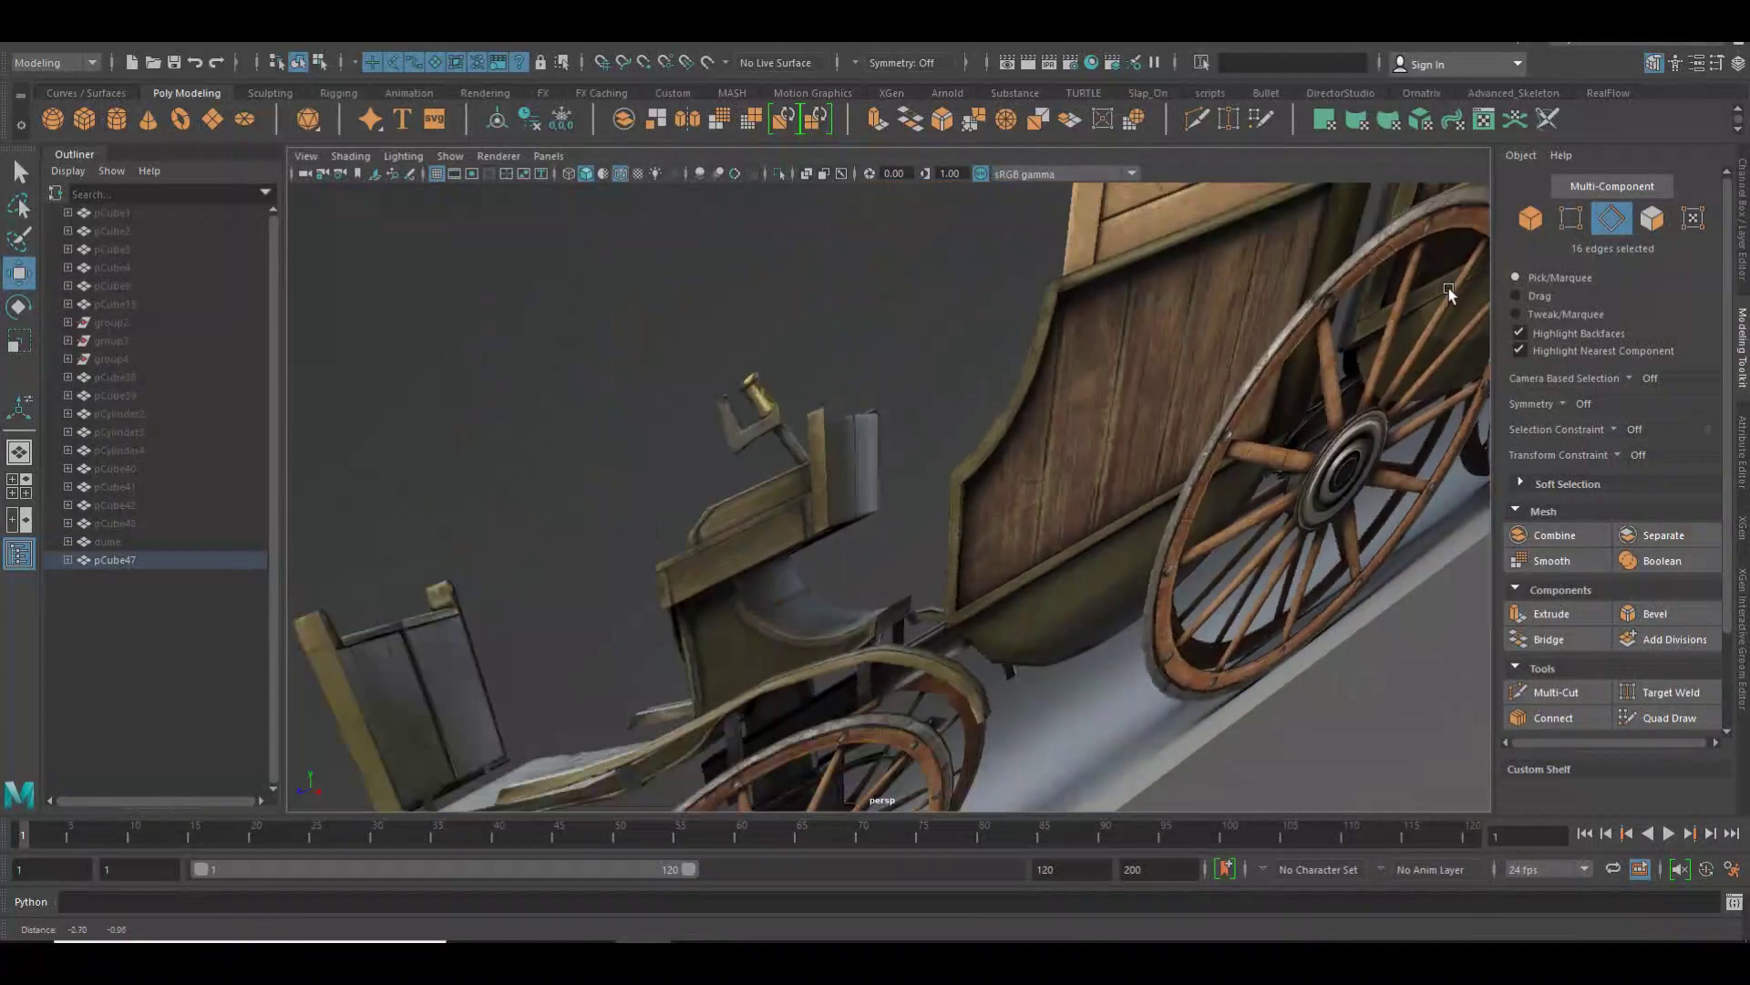
mouse_move(1449, 294)
right_mouse_down("alt")
mouse_move(1006, 545)
mouse_move(855, 704)
mouse_move(1009, 621)
mouse_move(1211, 425)
right_mouse_up("alt")
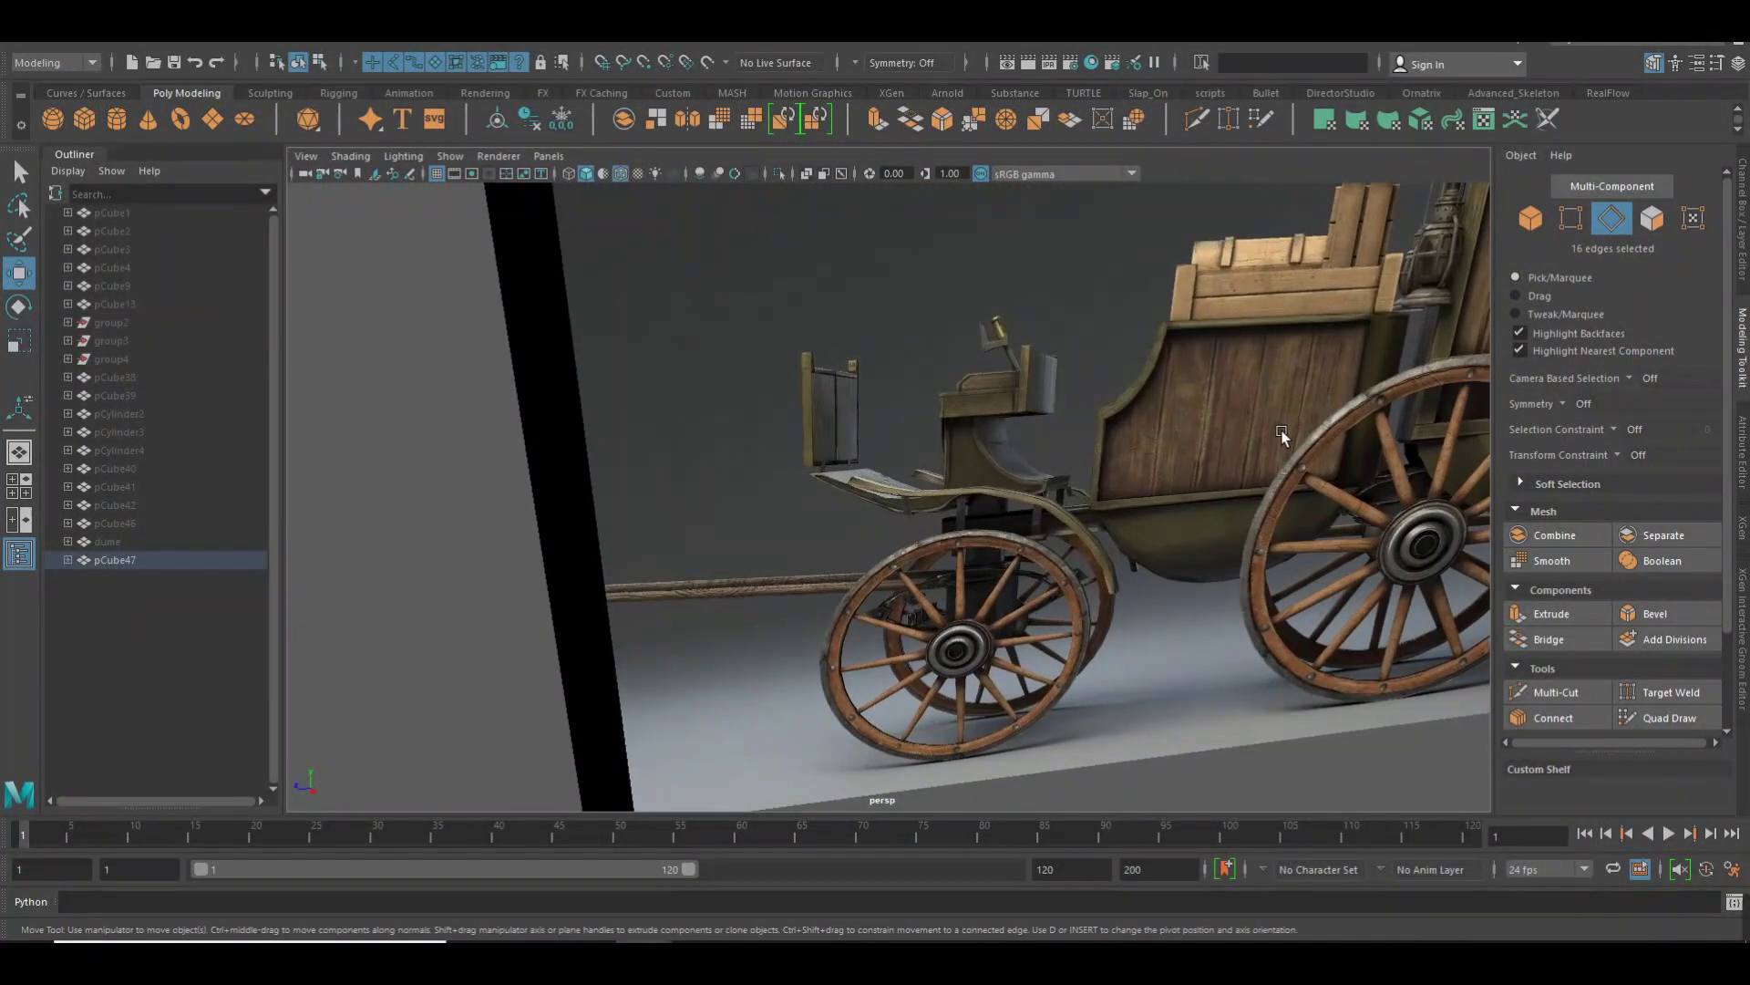
right_click_drag(1127, 384, 1286, 342, "alt")
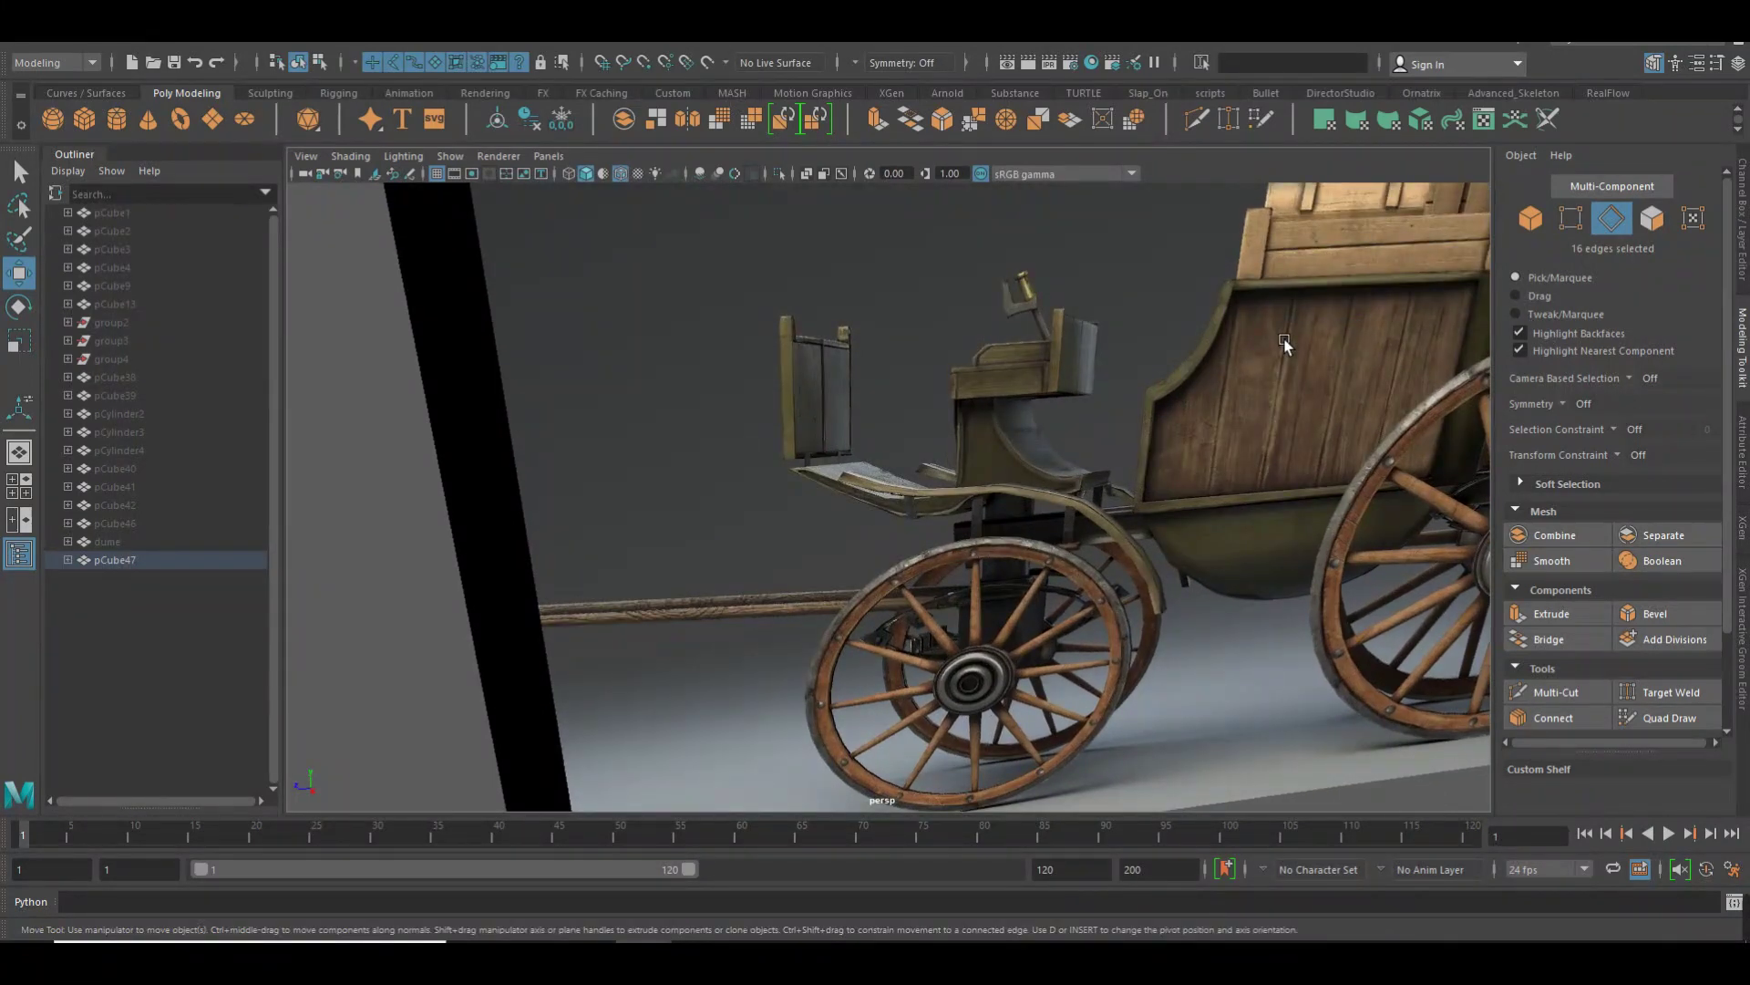
left_click_drag(1331, 343, 923, 355, "alt")
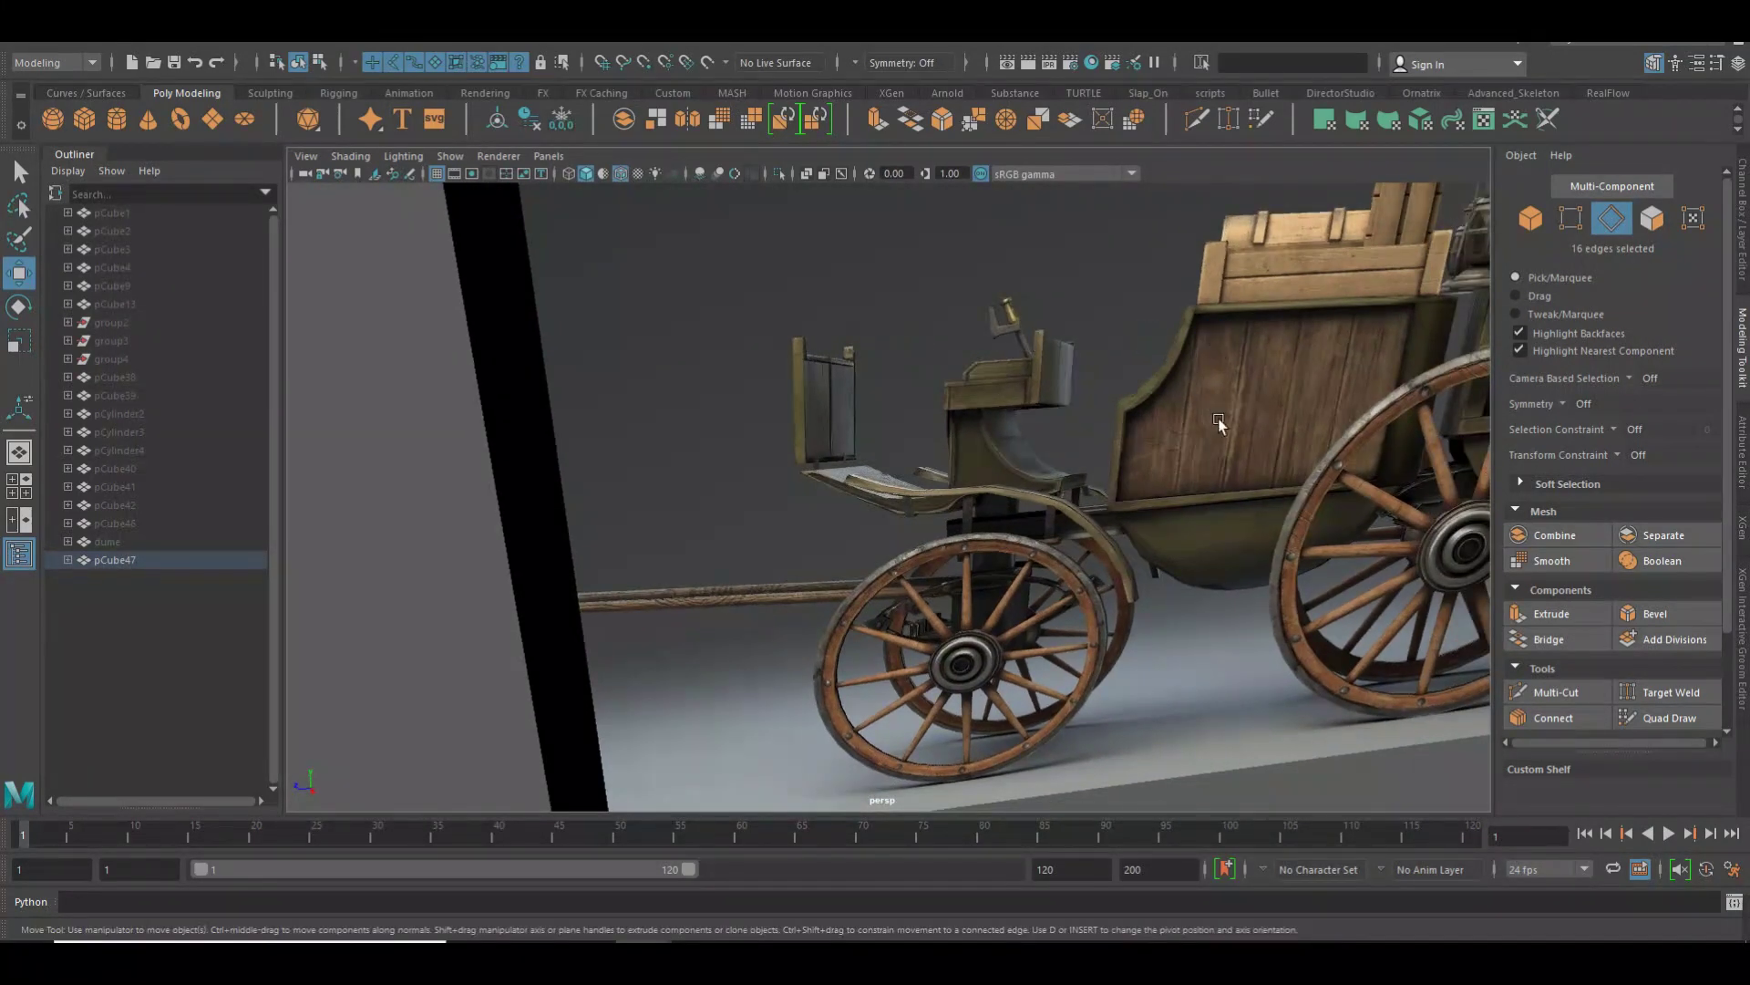
Switch the viewport to the Right side view and zoom onto the carriage
mouse_move(1296, 438)
left_mouse_down("alt")
mouse_move(911, 391)
mouse_move(1003, 402)
left_mouse_up("alt")
key("space")
mouse_move(791, 409)
right_mouse_down("alt")
mouse_move(720, 408)
mouse_move(993, 418)
mouse_move(1199, 453)
right_mouse_up("alt")
scroll(1199, 453, "up", 5)
scroll(1074, 405, "up", 3)
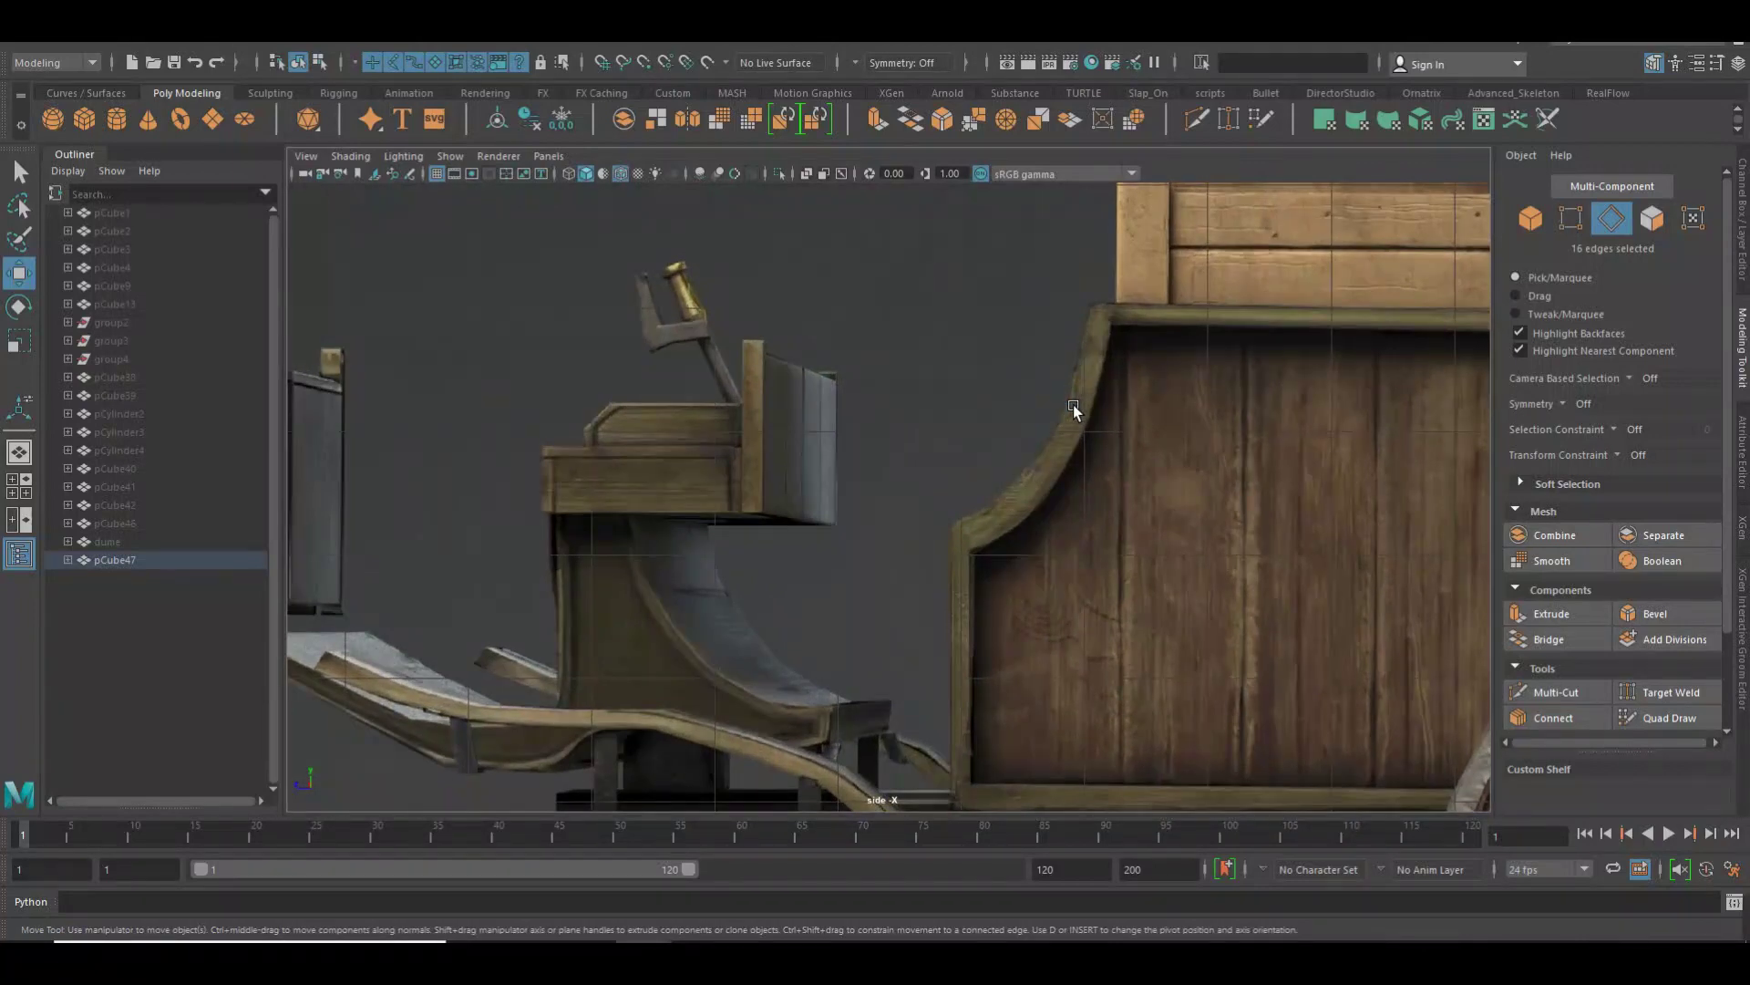
scroll(1163, 419, "down", 5)
Lower the column's top edge loop and extrude it outward into a flared bulge
middle_click_drag(1163, 419, 1087, 401, "alt")
key("f")
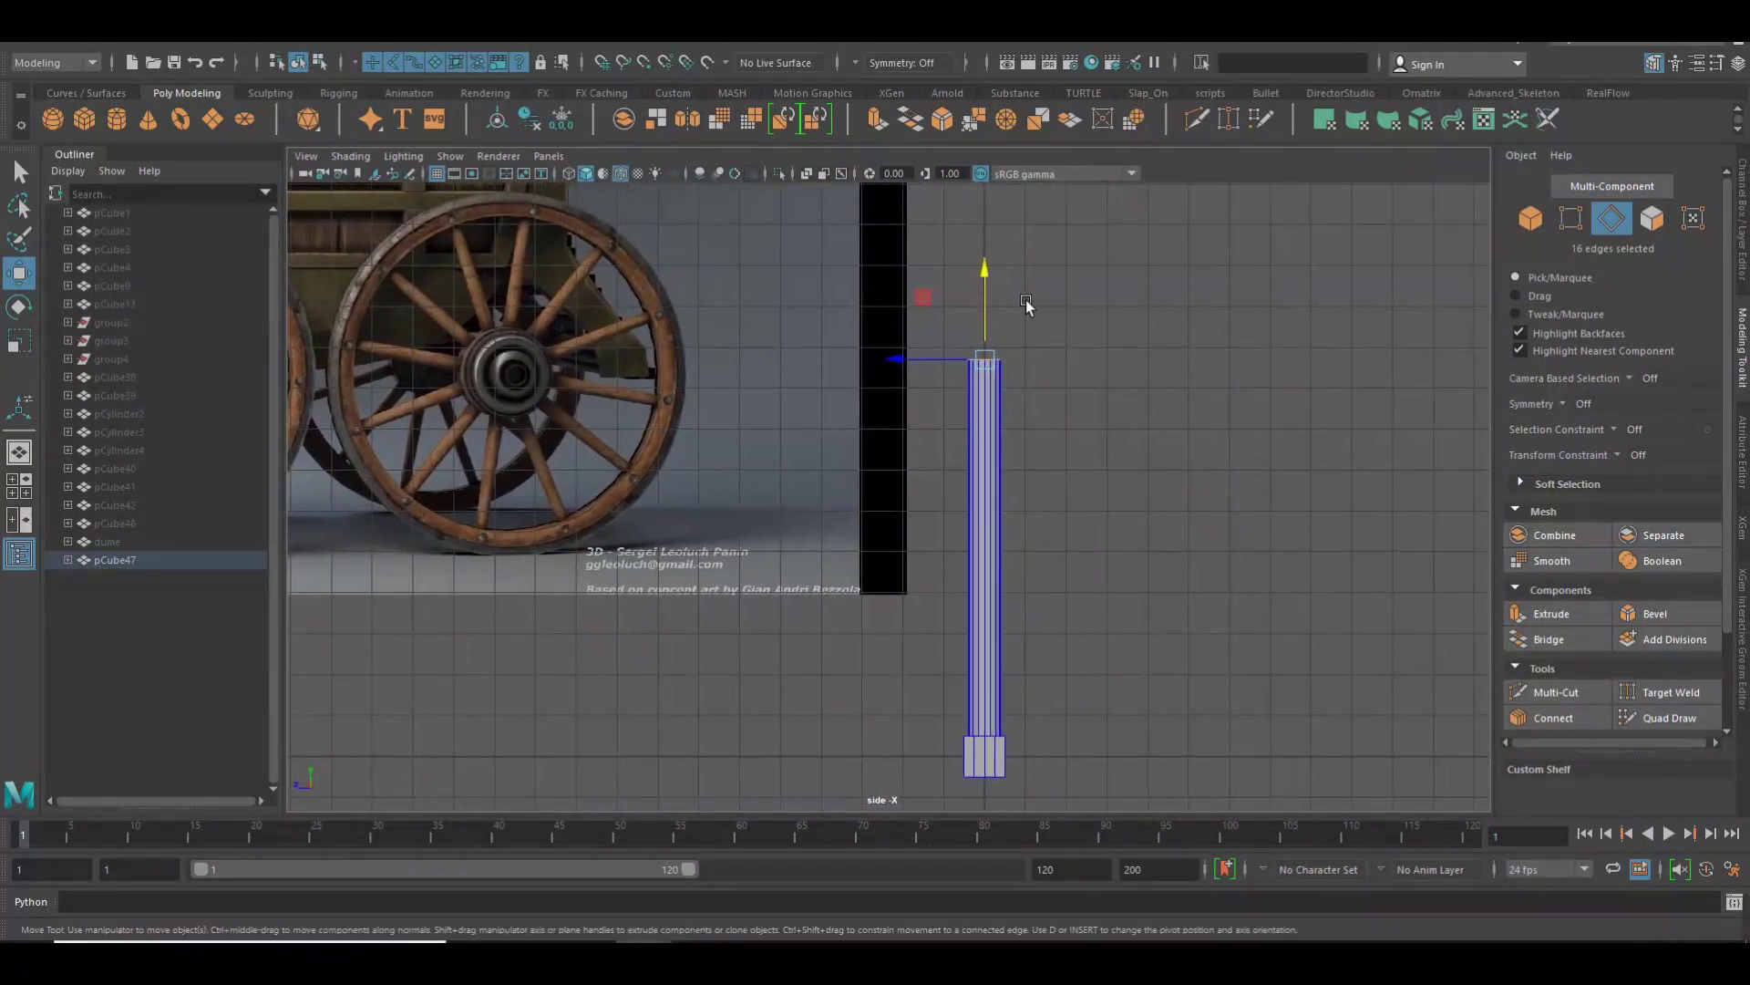
left_click_drag(997, 288, 1012, 436)
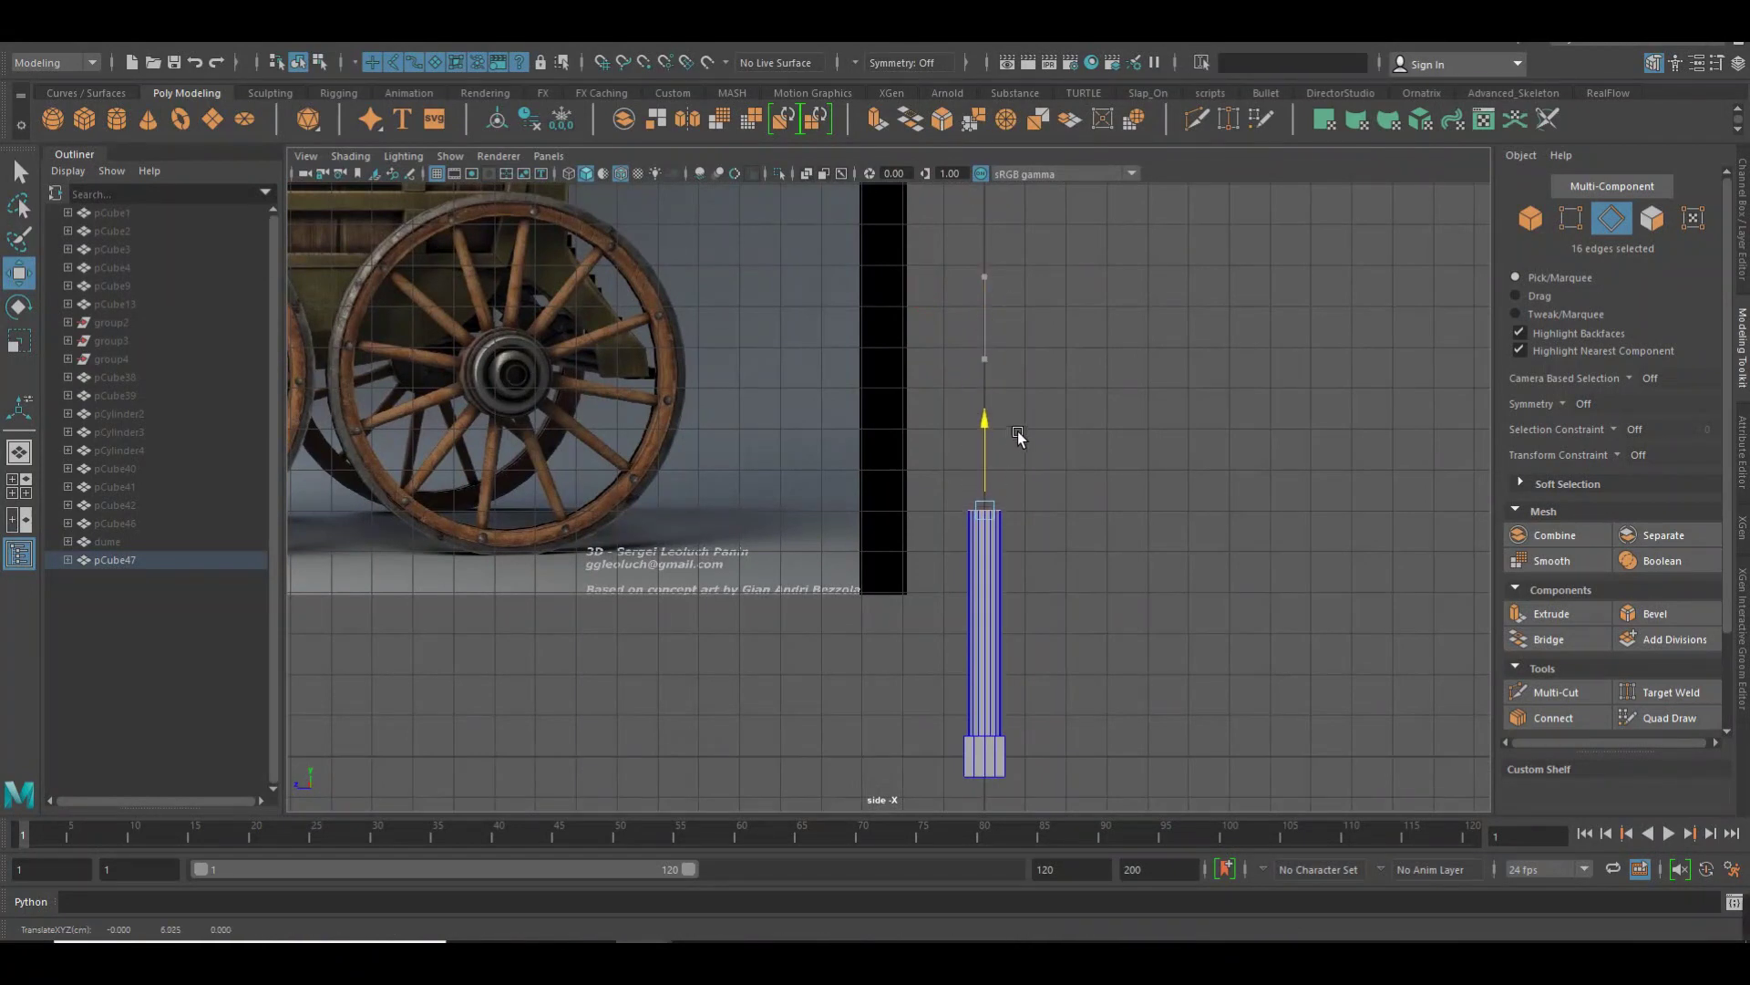
scroll(1076, 465, "up", 2)
scroll(1212, 419, "up", 1)
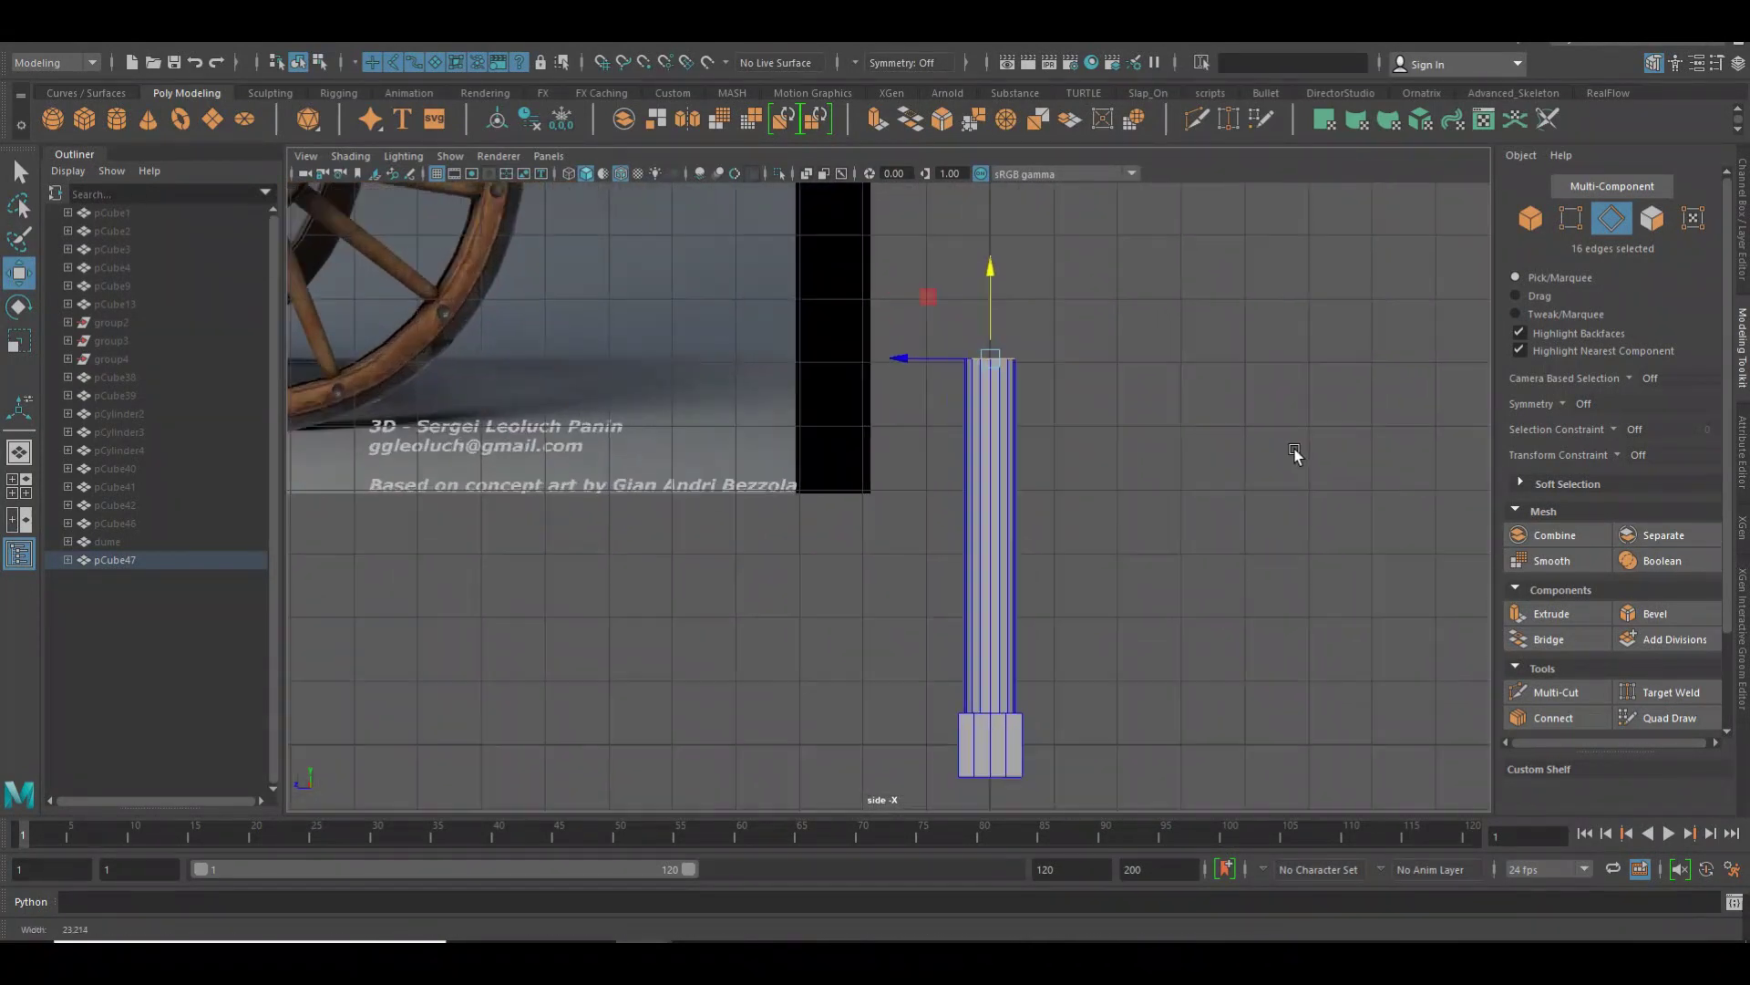
scroll(1158, 392, "up", 1)
left_click_drag(1018, 324, 1029, 370)
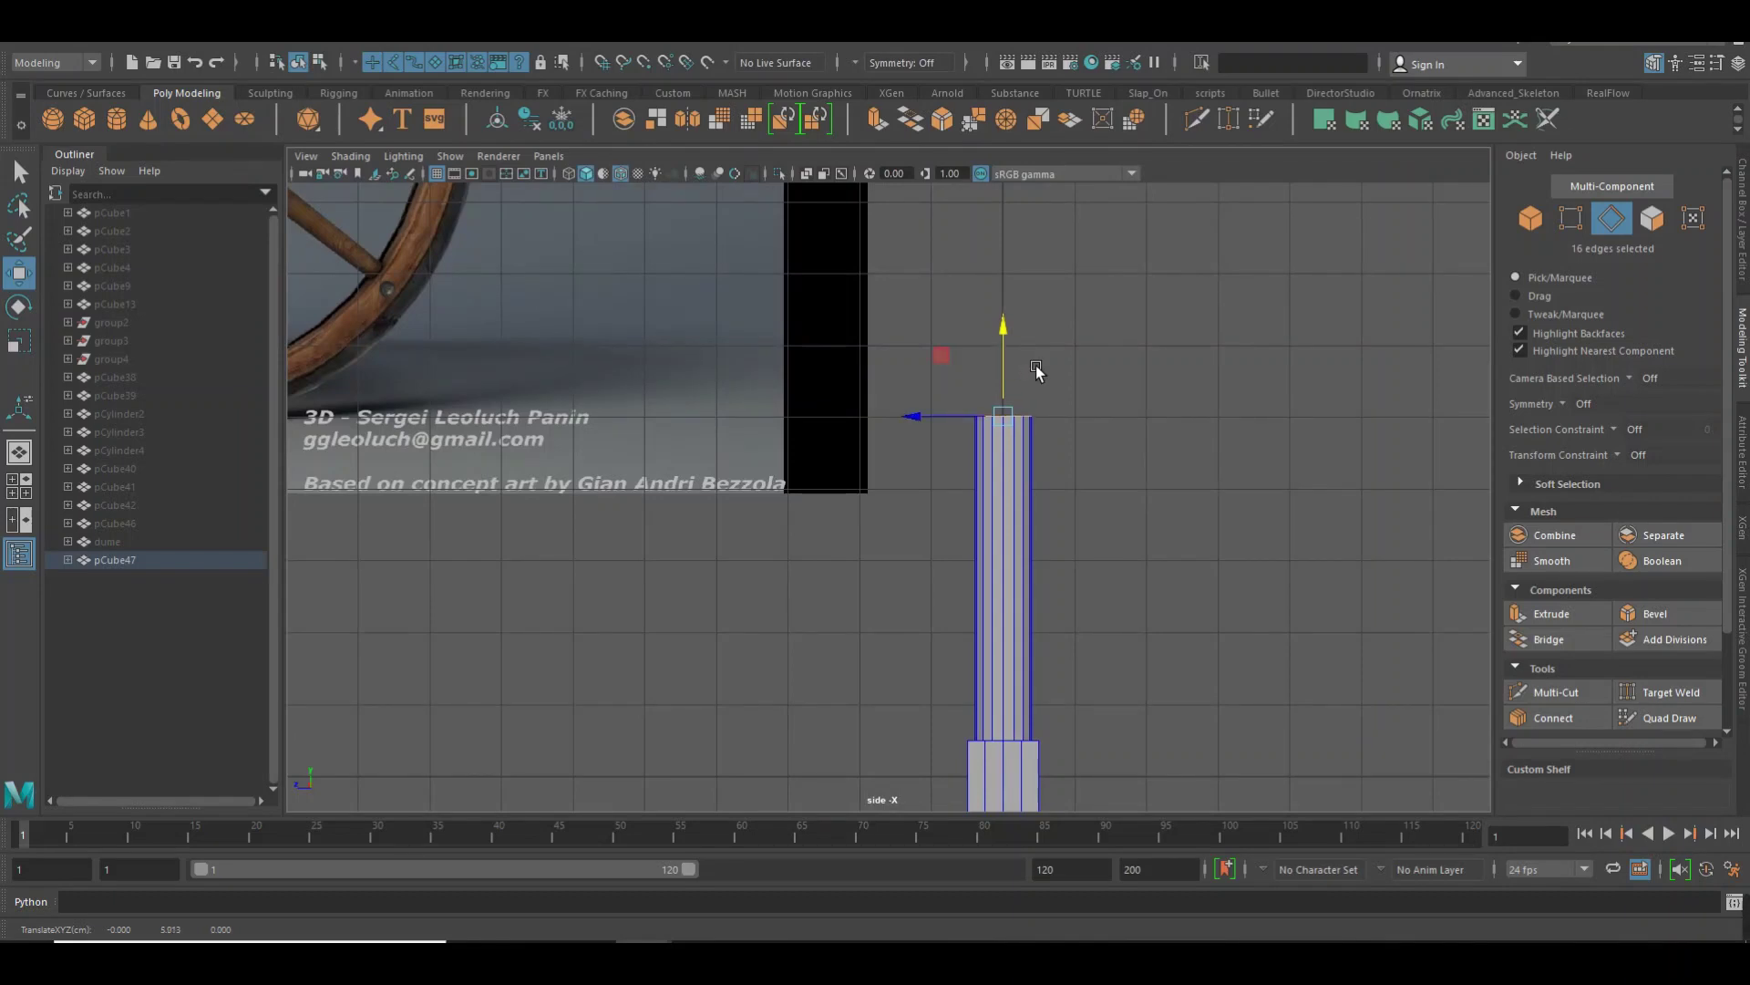
mouse_move(1019, 387)
left_mouse_down("shift")
mouse_move(1021, 343)
mouse_move(1037, 383)
left_mouse_up("shift")
key("r")
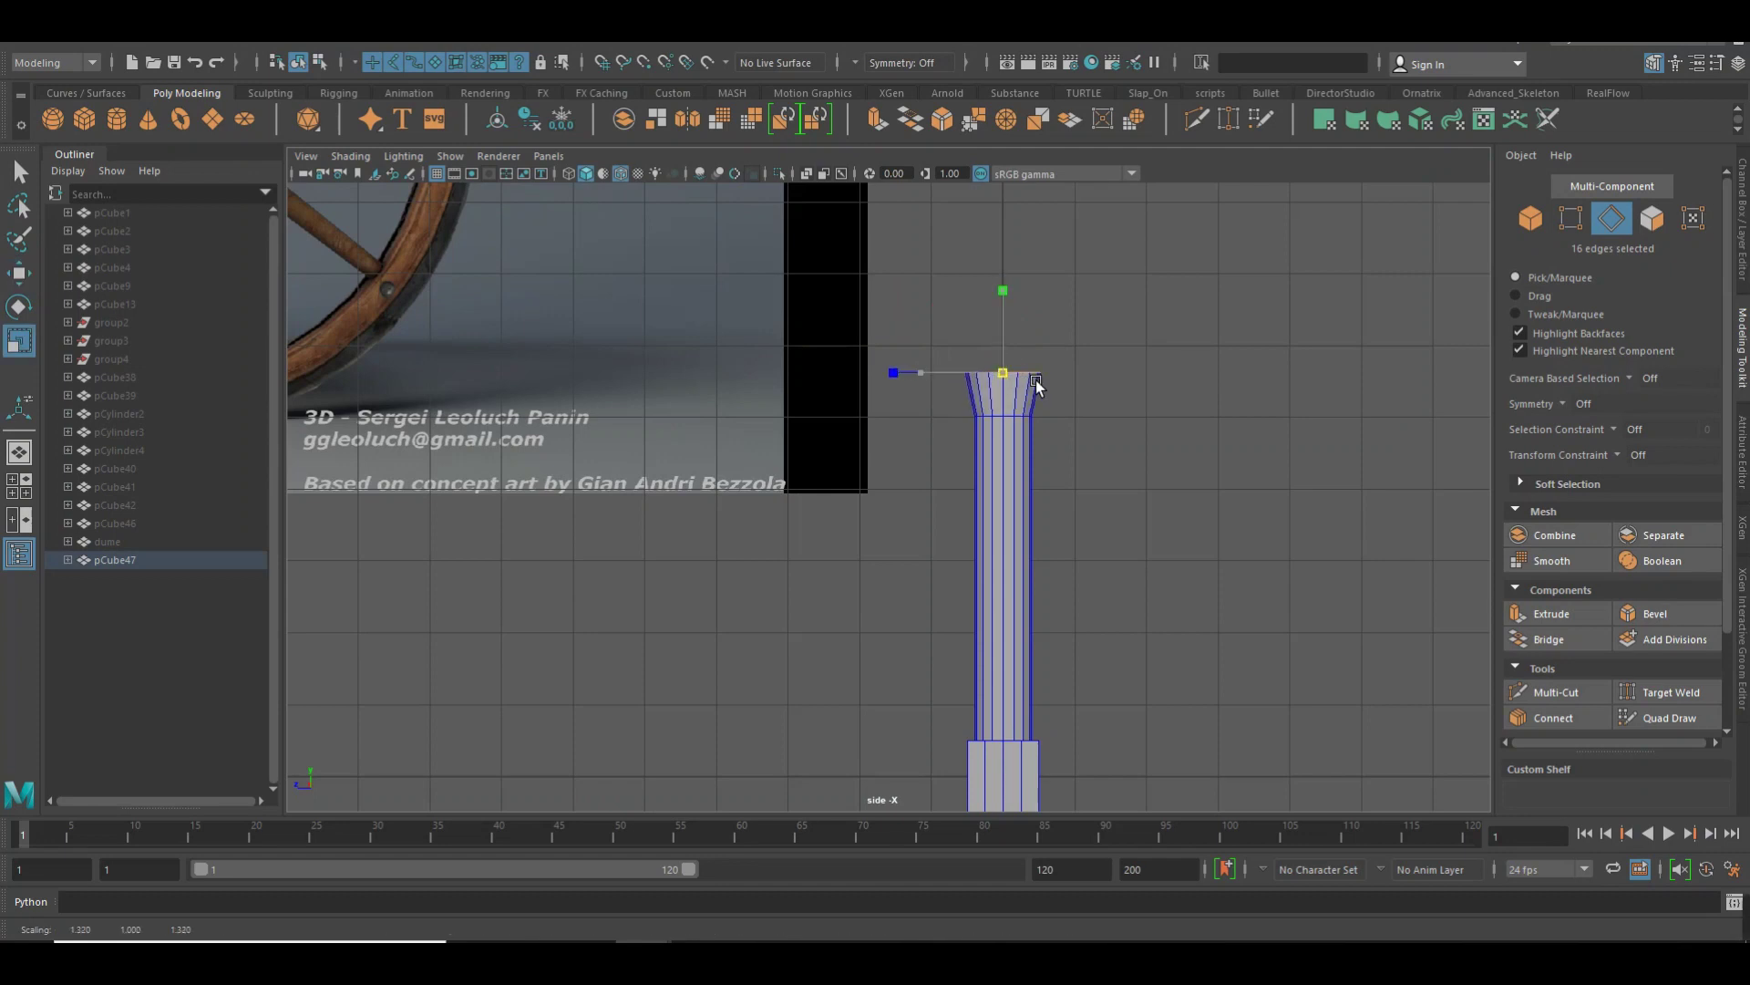
key("w")
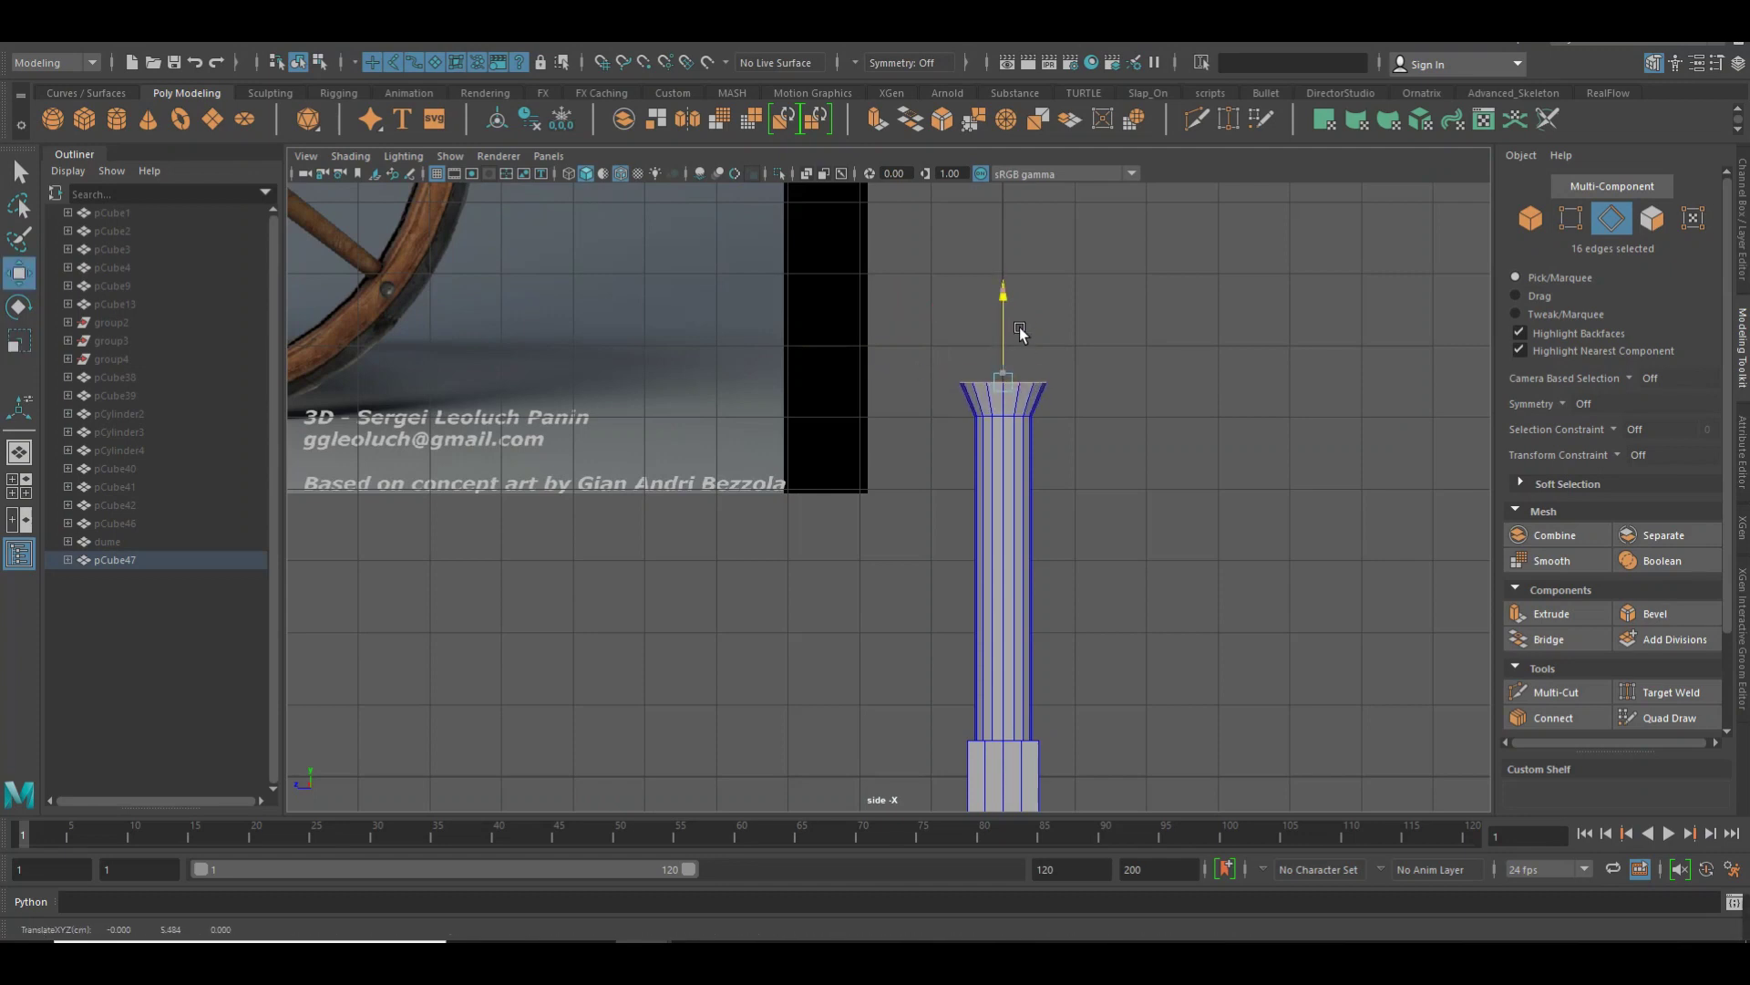
Extrude the top loop far upward and scale it inward to taper
left_click_drag(1020, 328, 1023, 188, "shift")
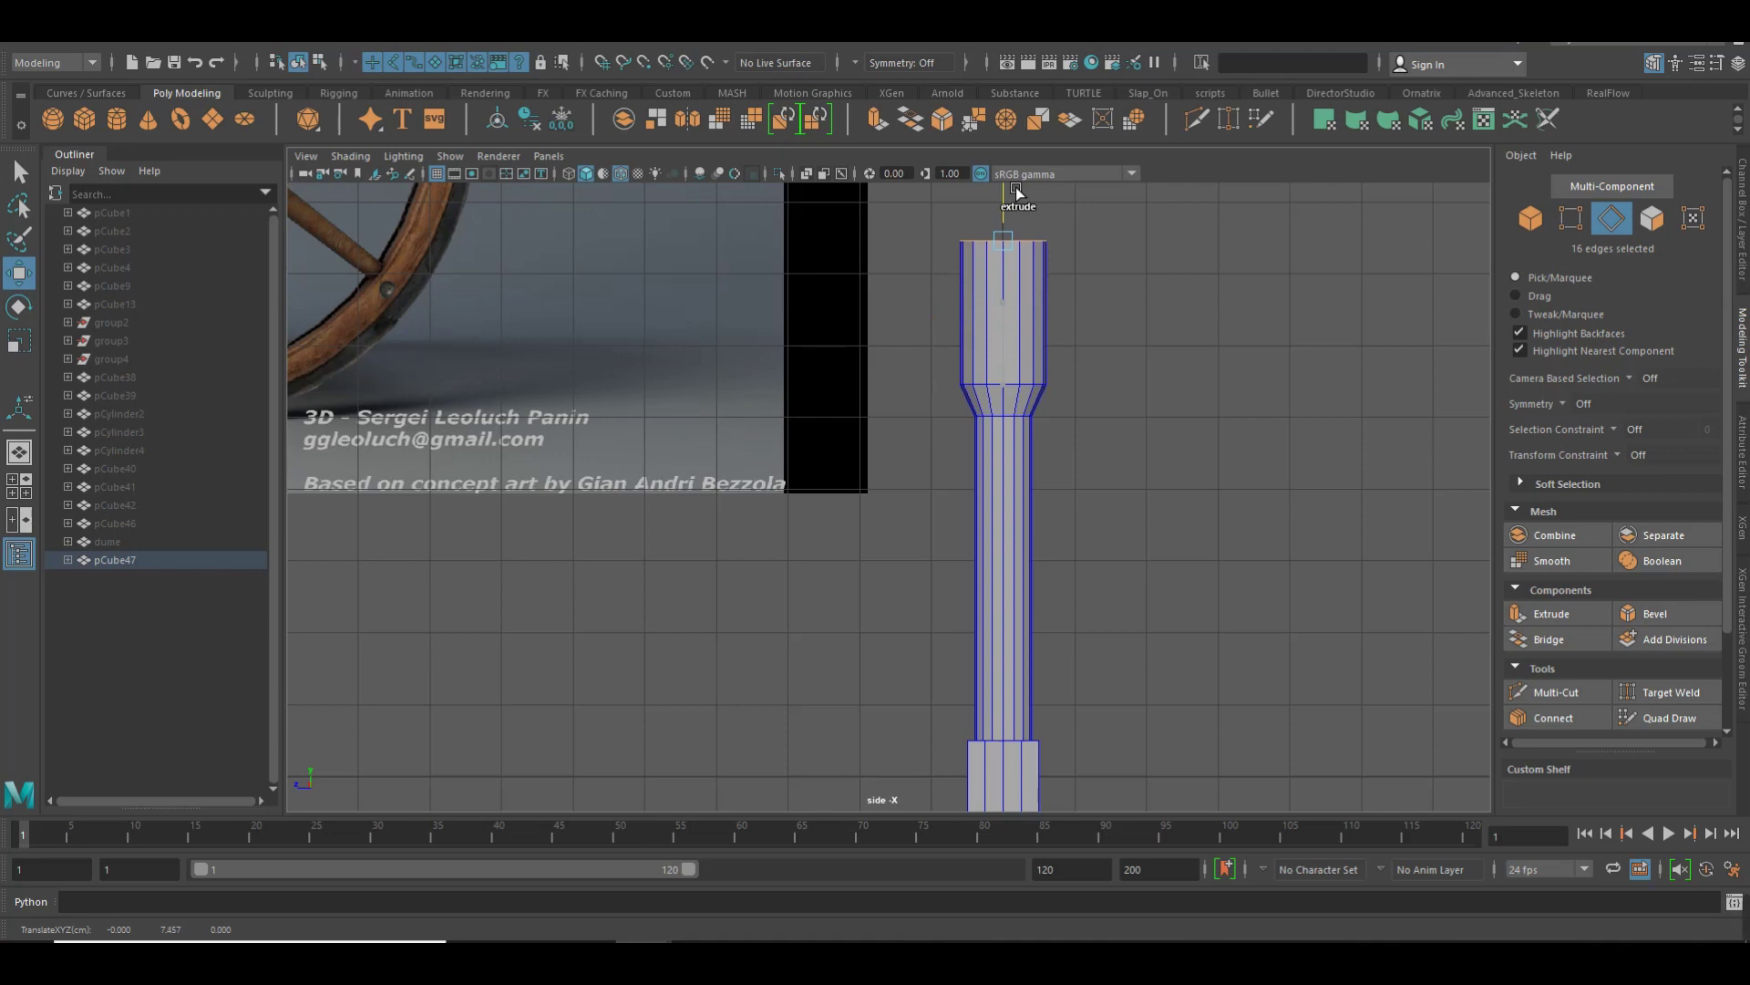
middle_click_drag(1169, 270, 1173, 386, "alt")
key("r")
left_click_drag(1024, 363, 1001, 374)
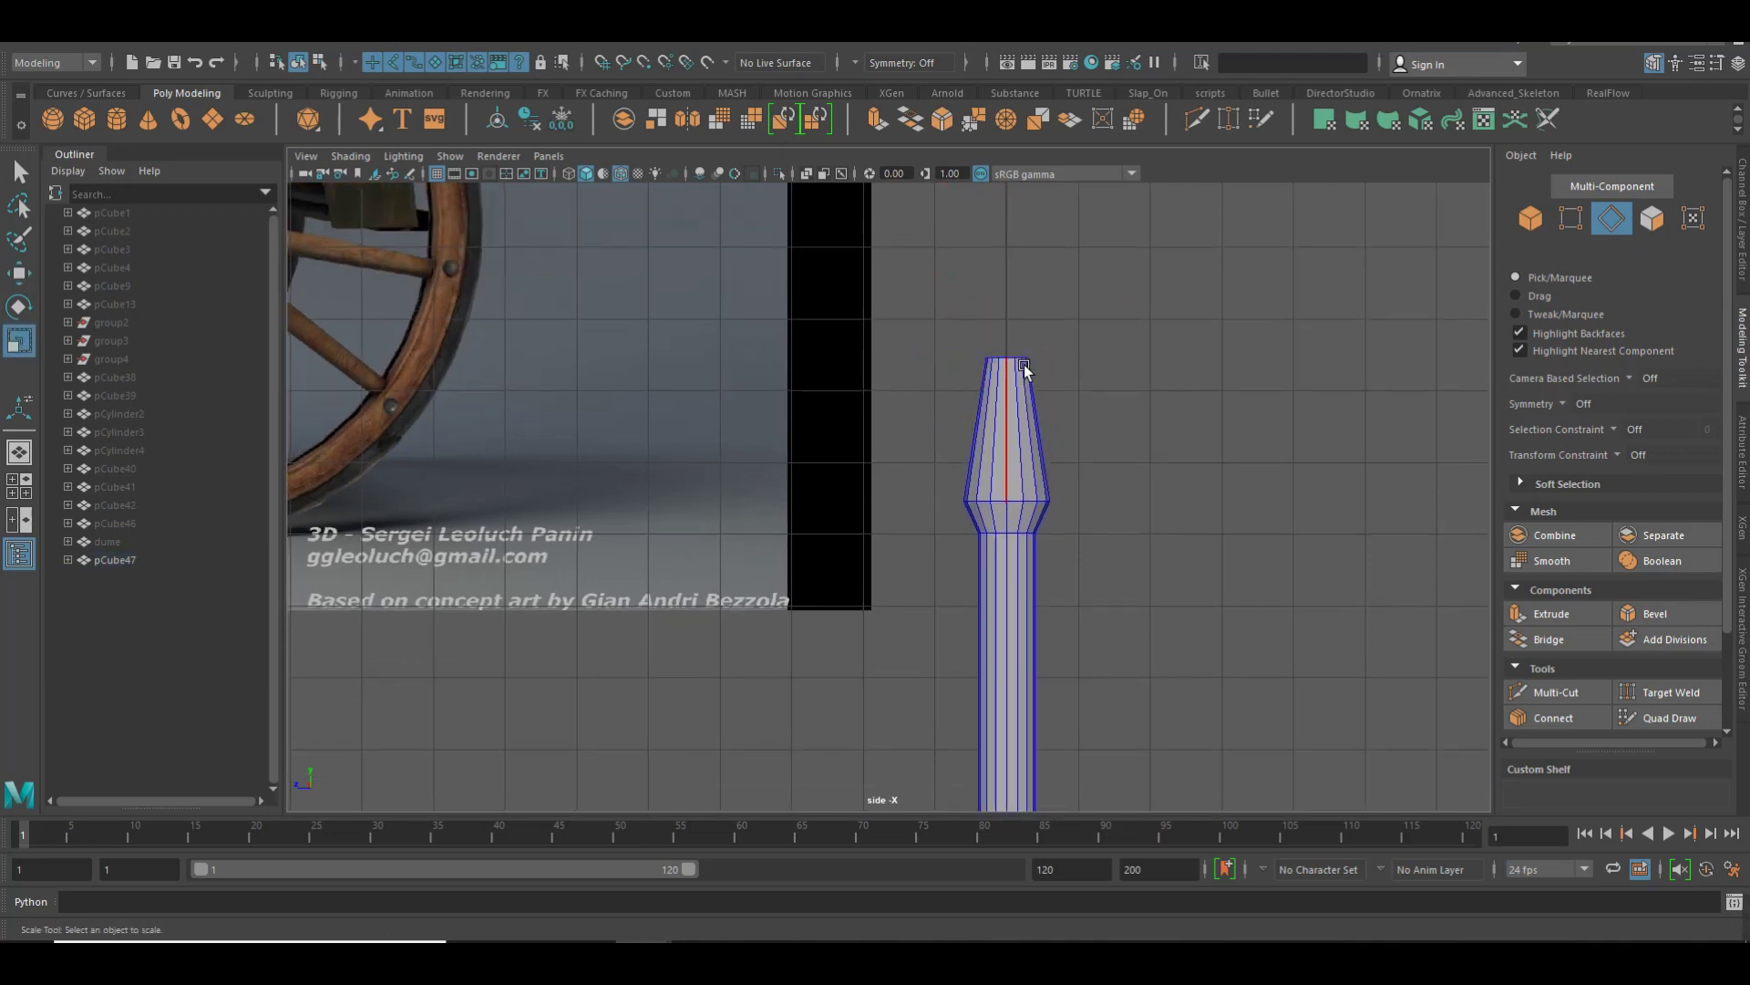
Extrude the top edge loop into a short straight collar and raise its rim slightly
left_click(1013, 365)
scroll(996, 367, "up", 3)
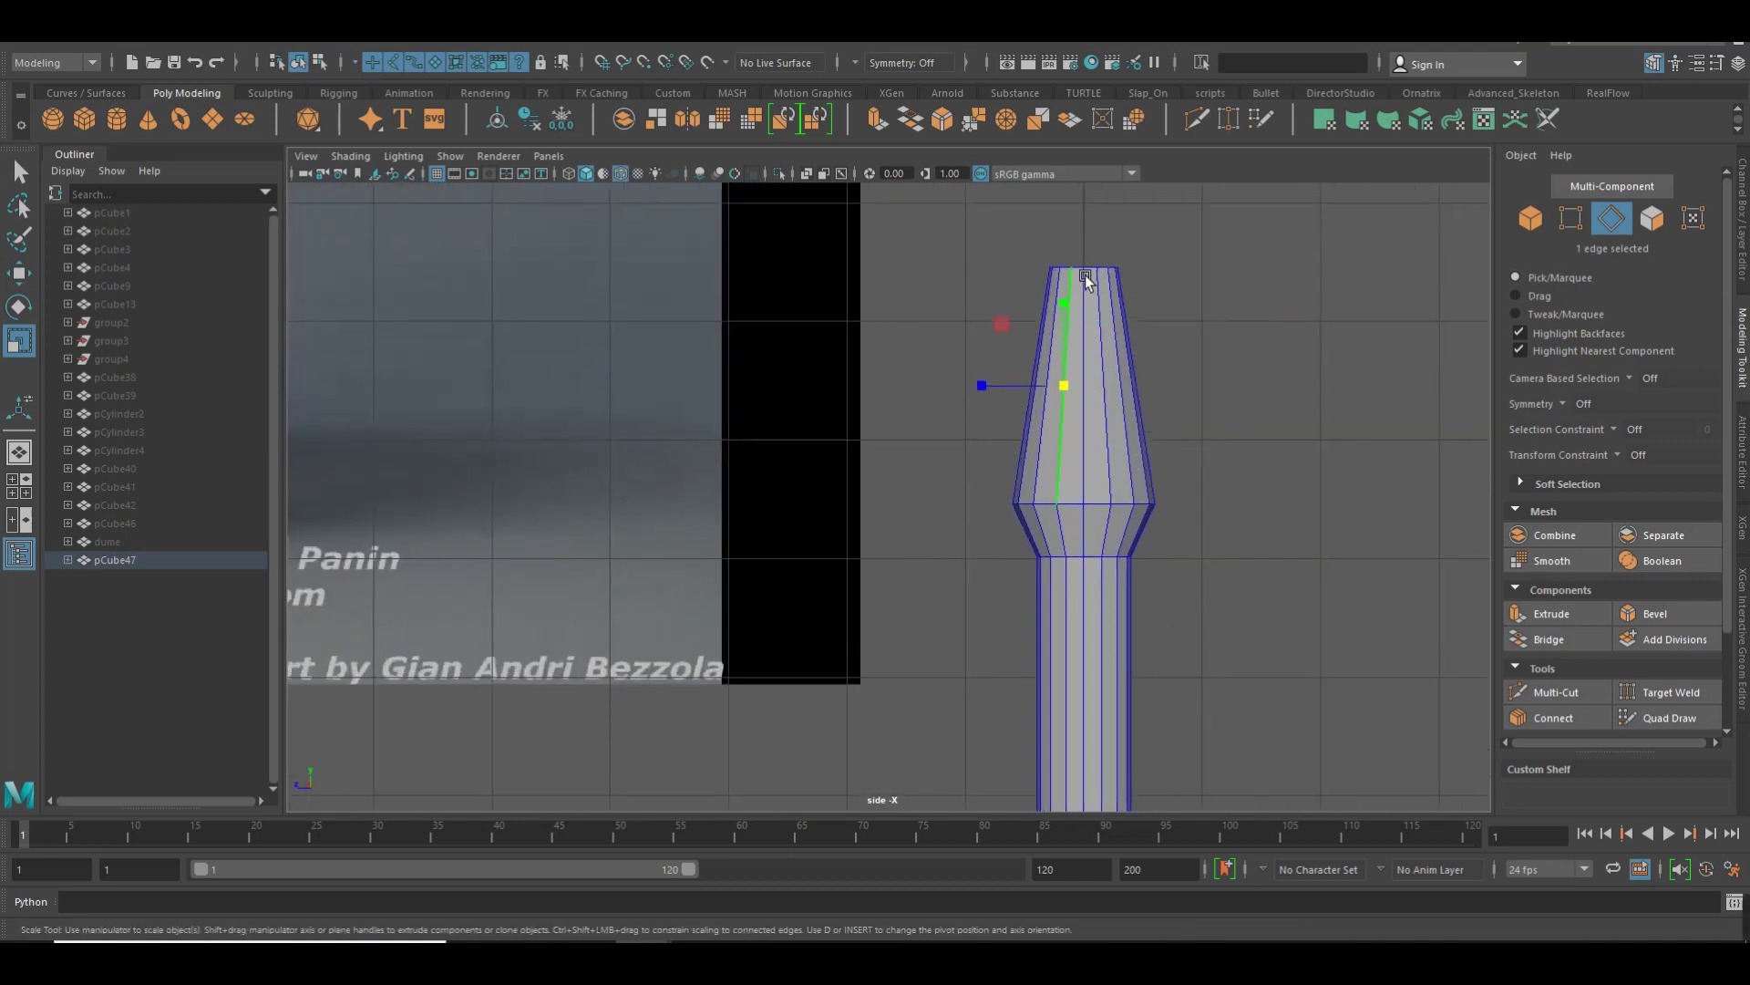
double_click(1096, 276)
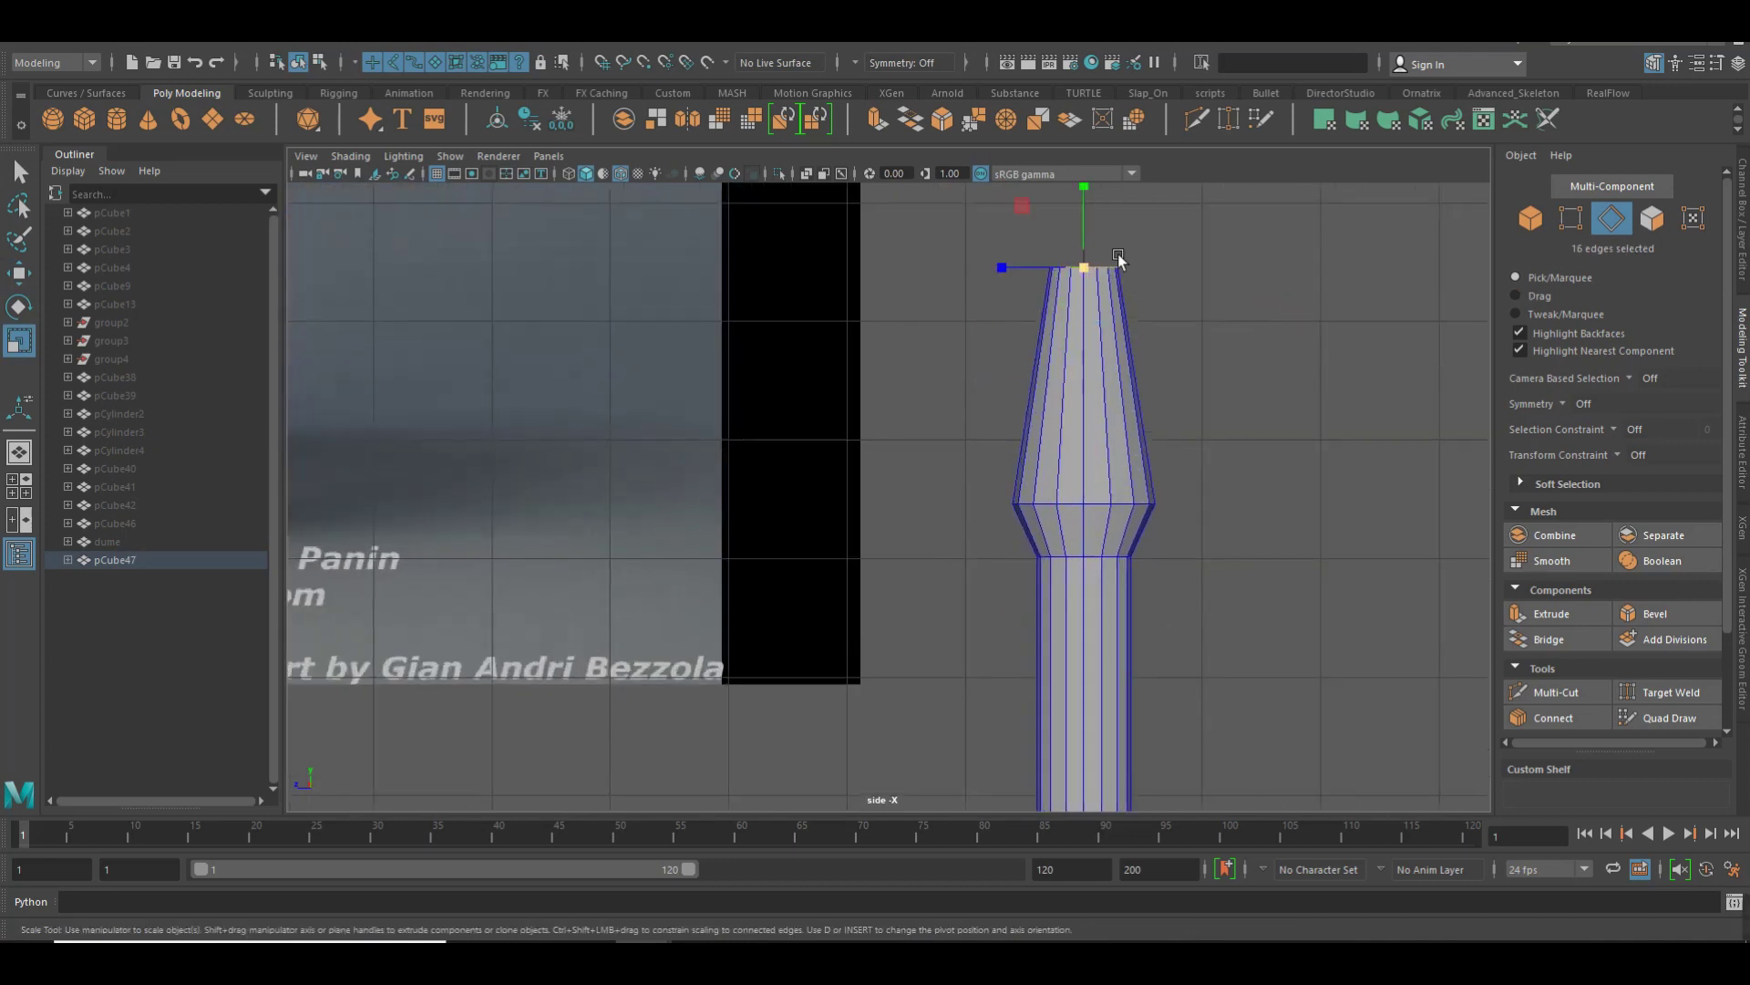
key("w")
mouse_move(1087, 241)
left_mouse_down("shift")
mouse_move(1102, 224)
mouse_move(1113, 254)
left_mouse_up("shift")
key("r")
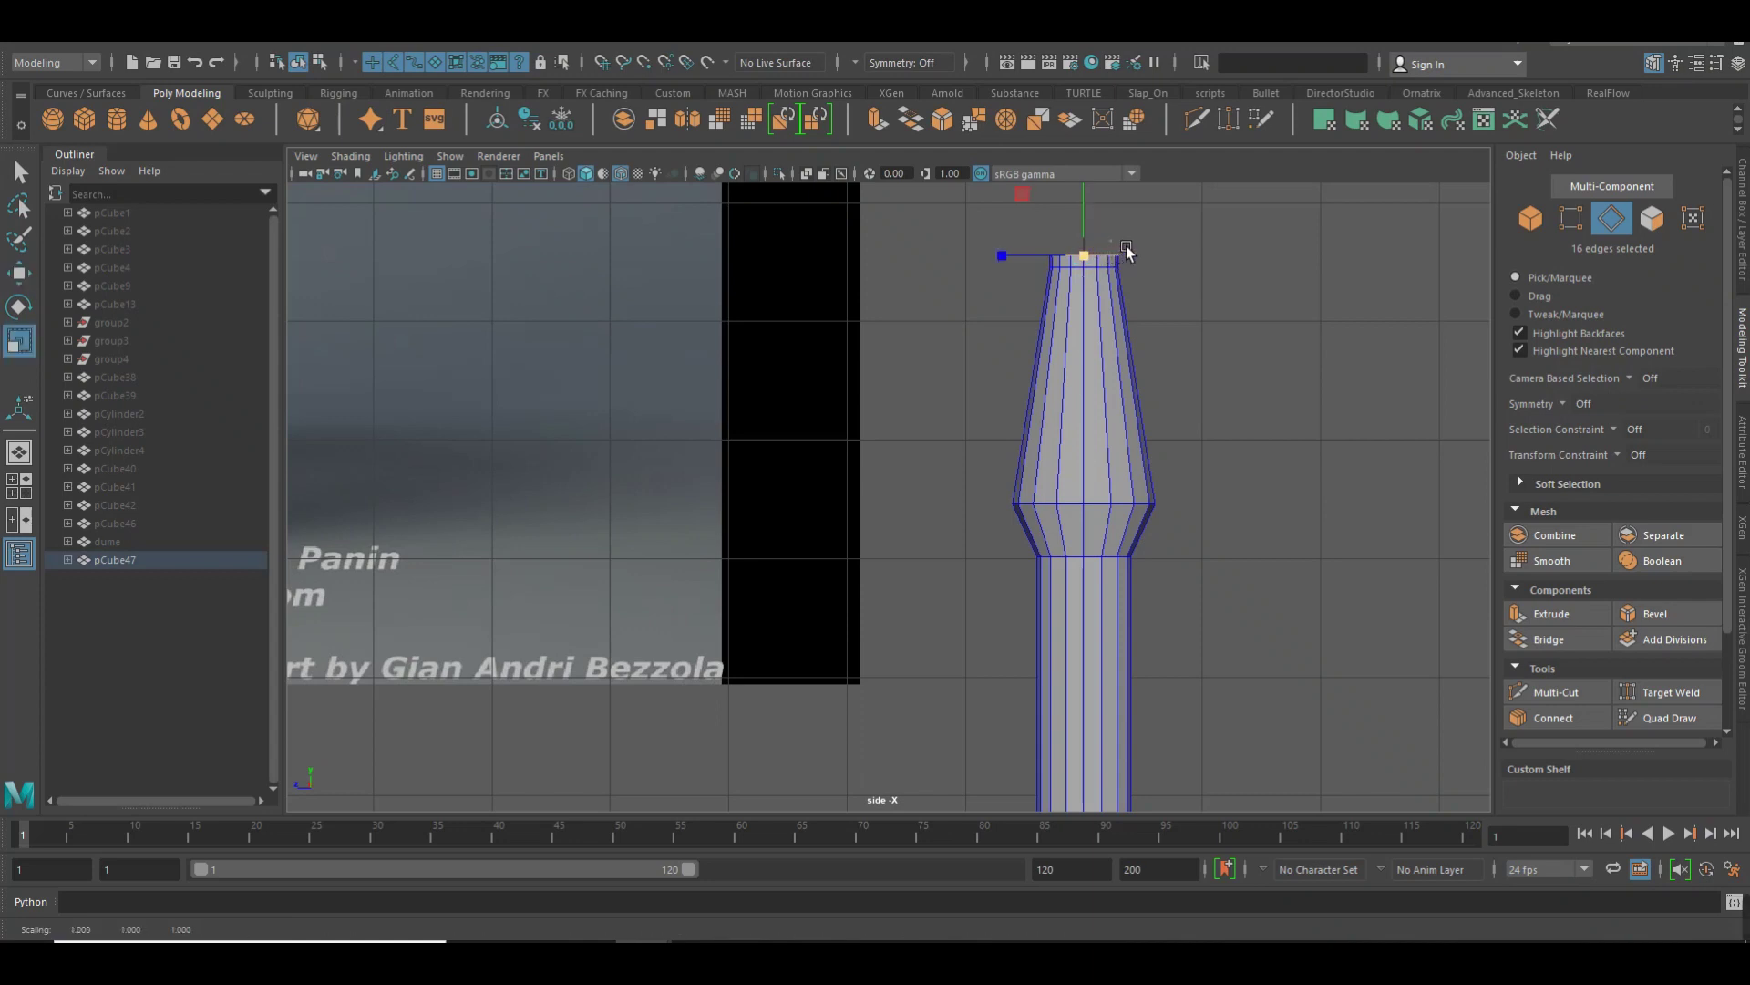
middle_click_drag(1062, 270, 1034, 392, "alt")
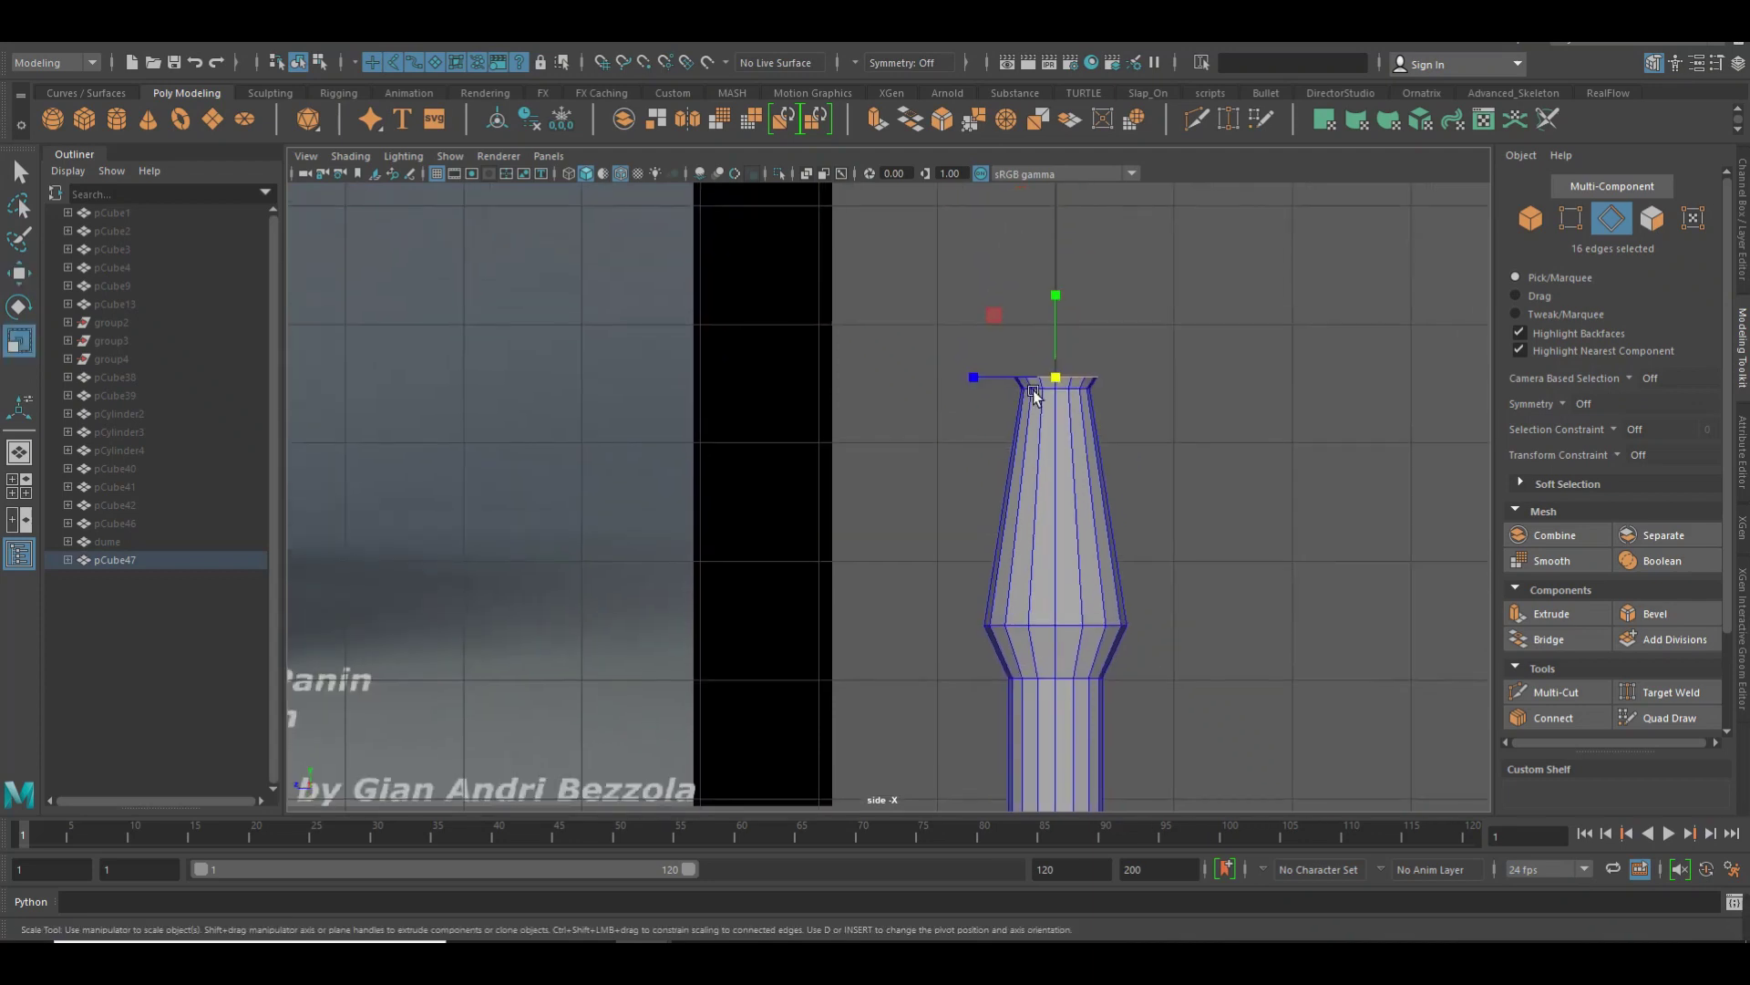
scroll(1177, 435, "up", 2)
key("ctrl+z")
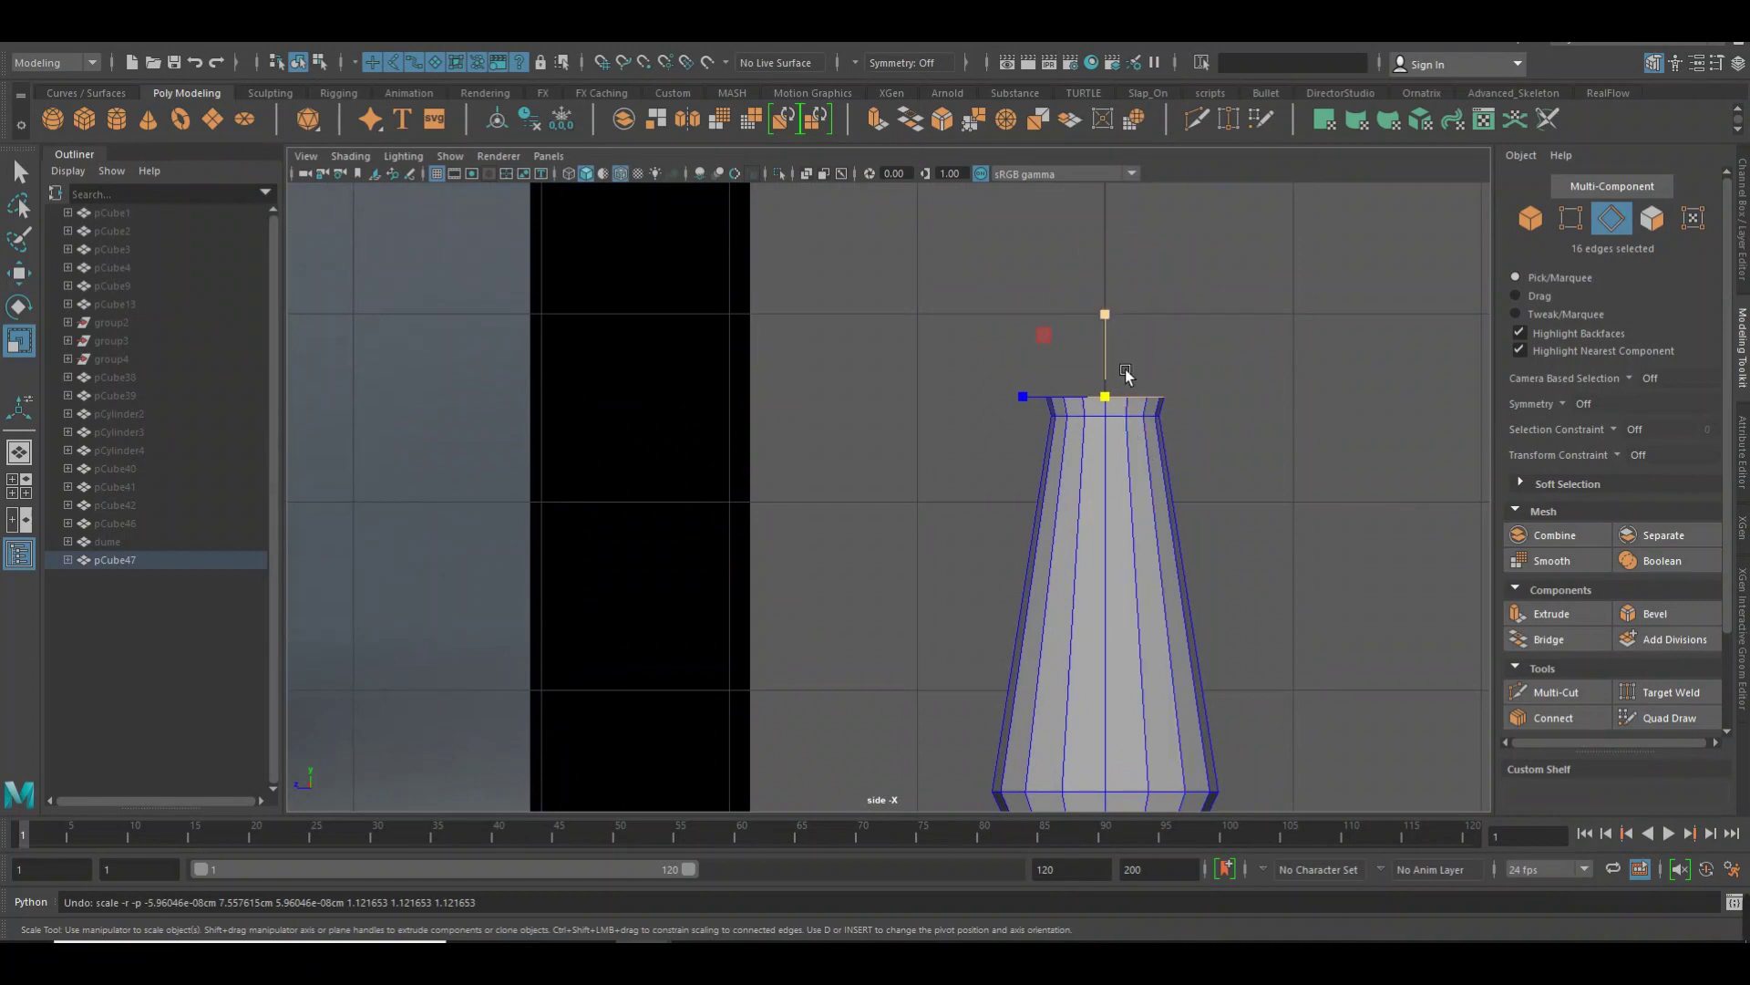
key("w")
left_click_drag(1124, 369, 1121, 355)
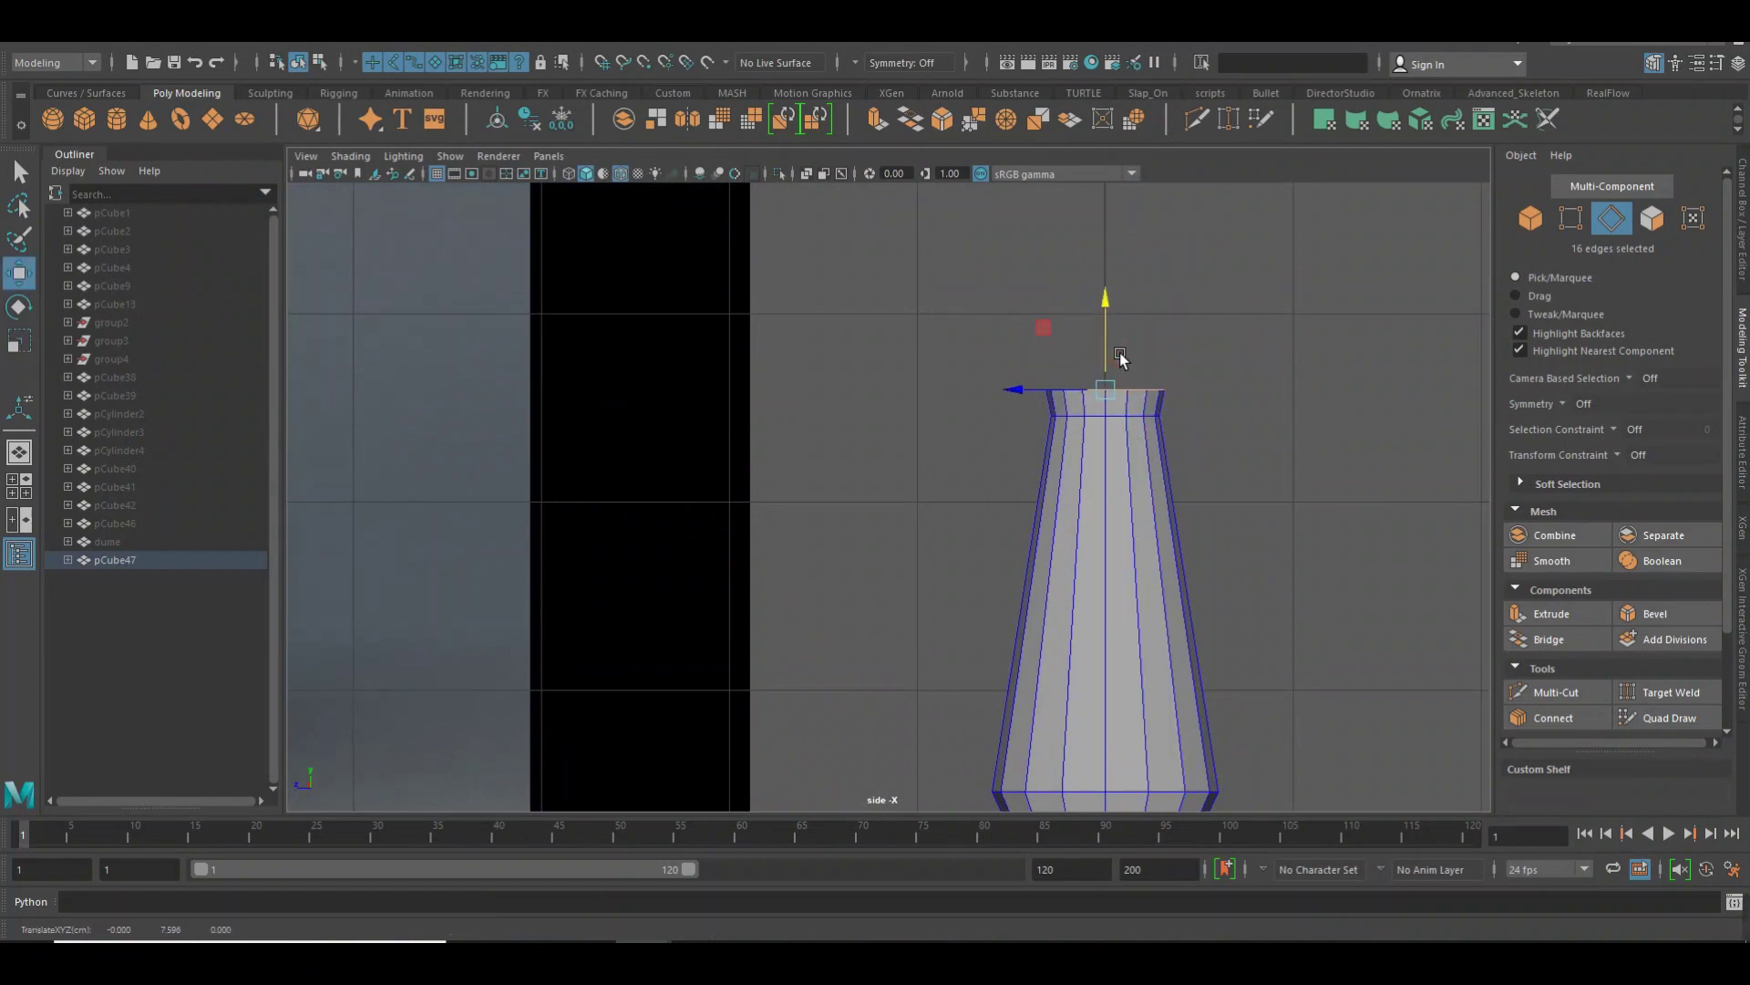
left_click_drag(1120, 355, 1125, 341)
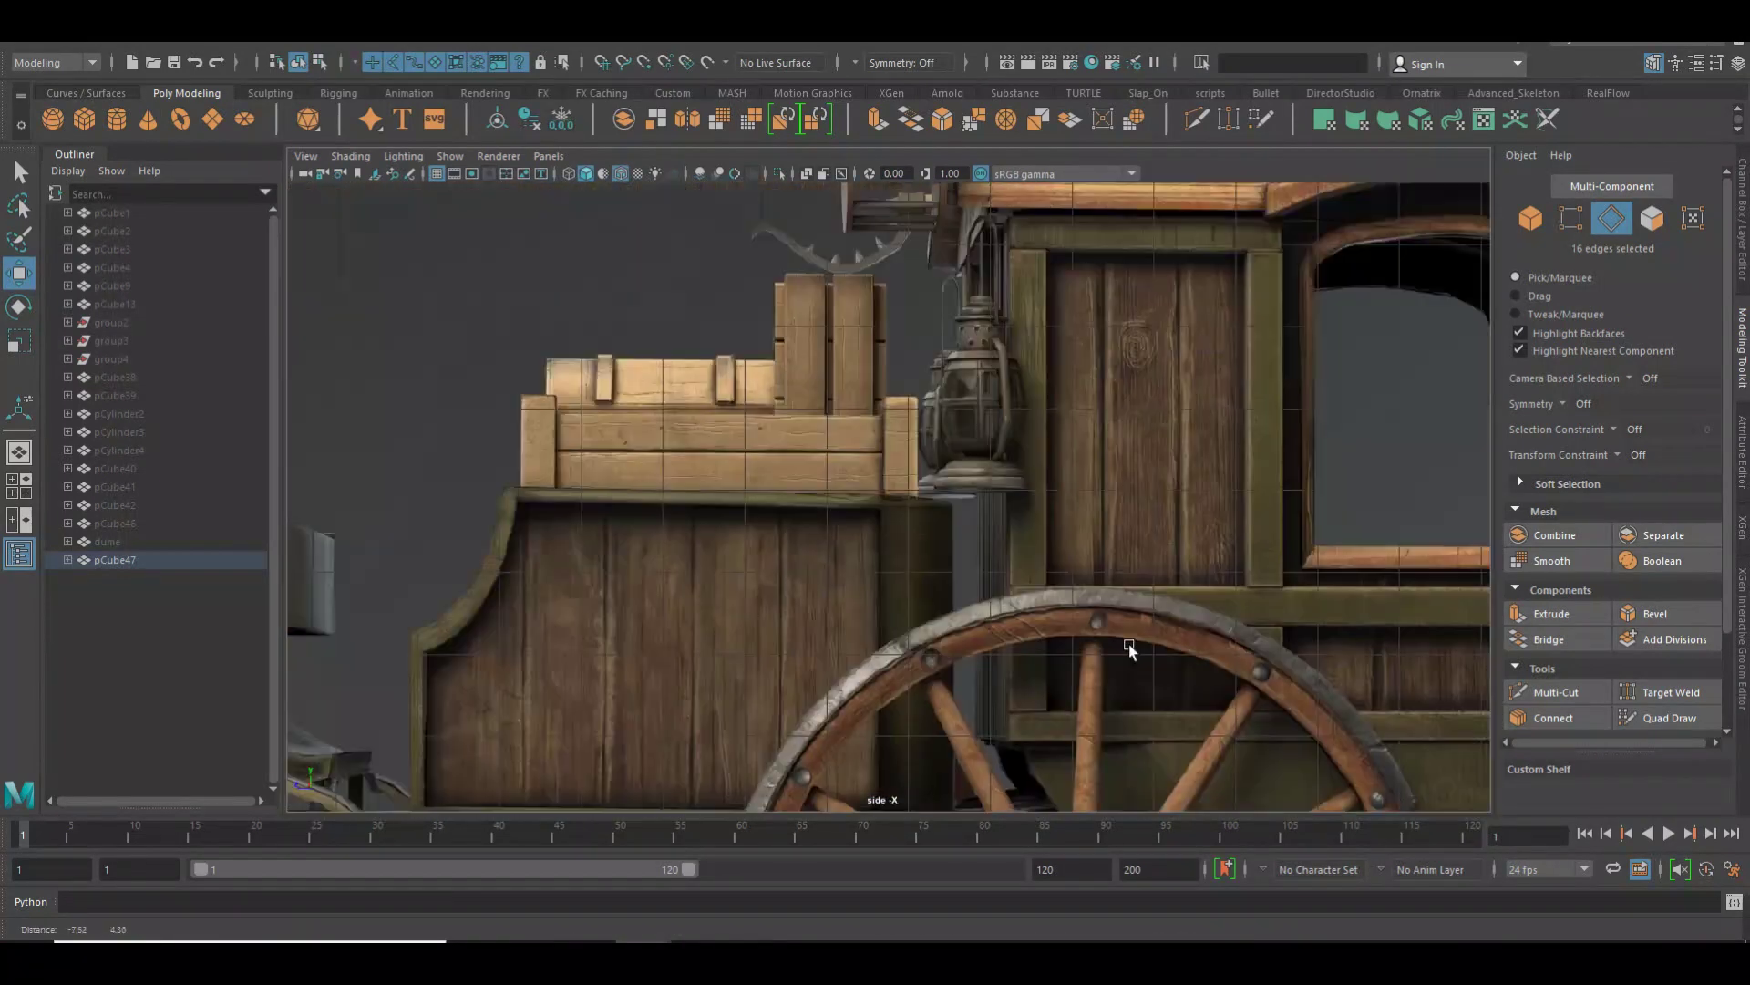
Switch back to the perspective camera and frame the post from the side
right_click_drag(1128, 644, 835, 561, "alt")
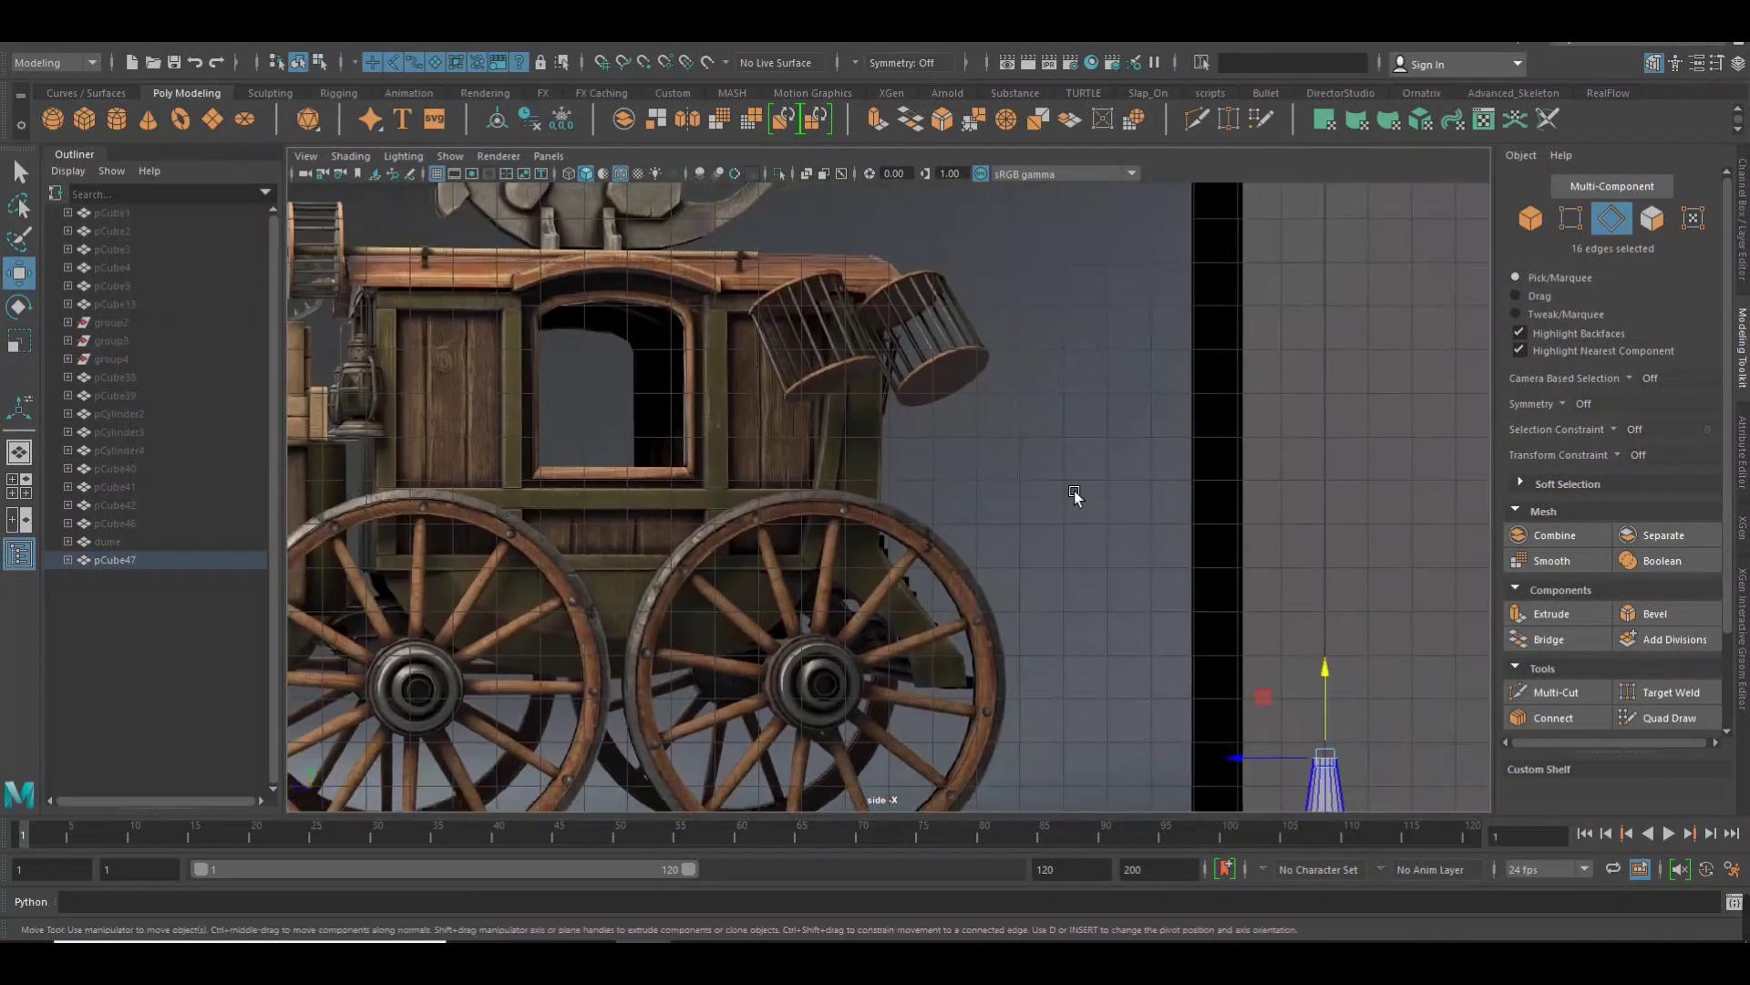
scroll(1039, 430, "up", 3)
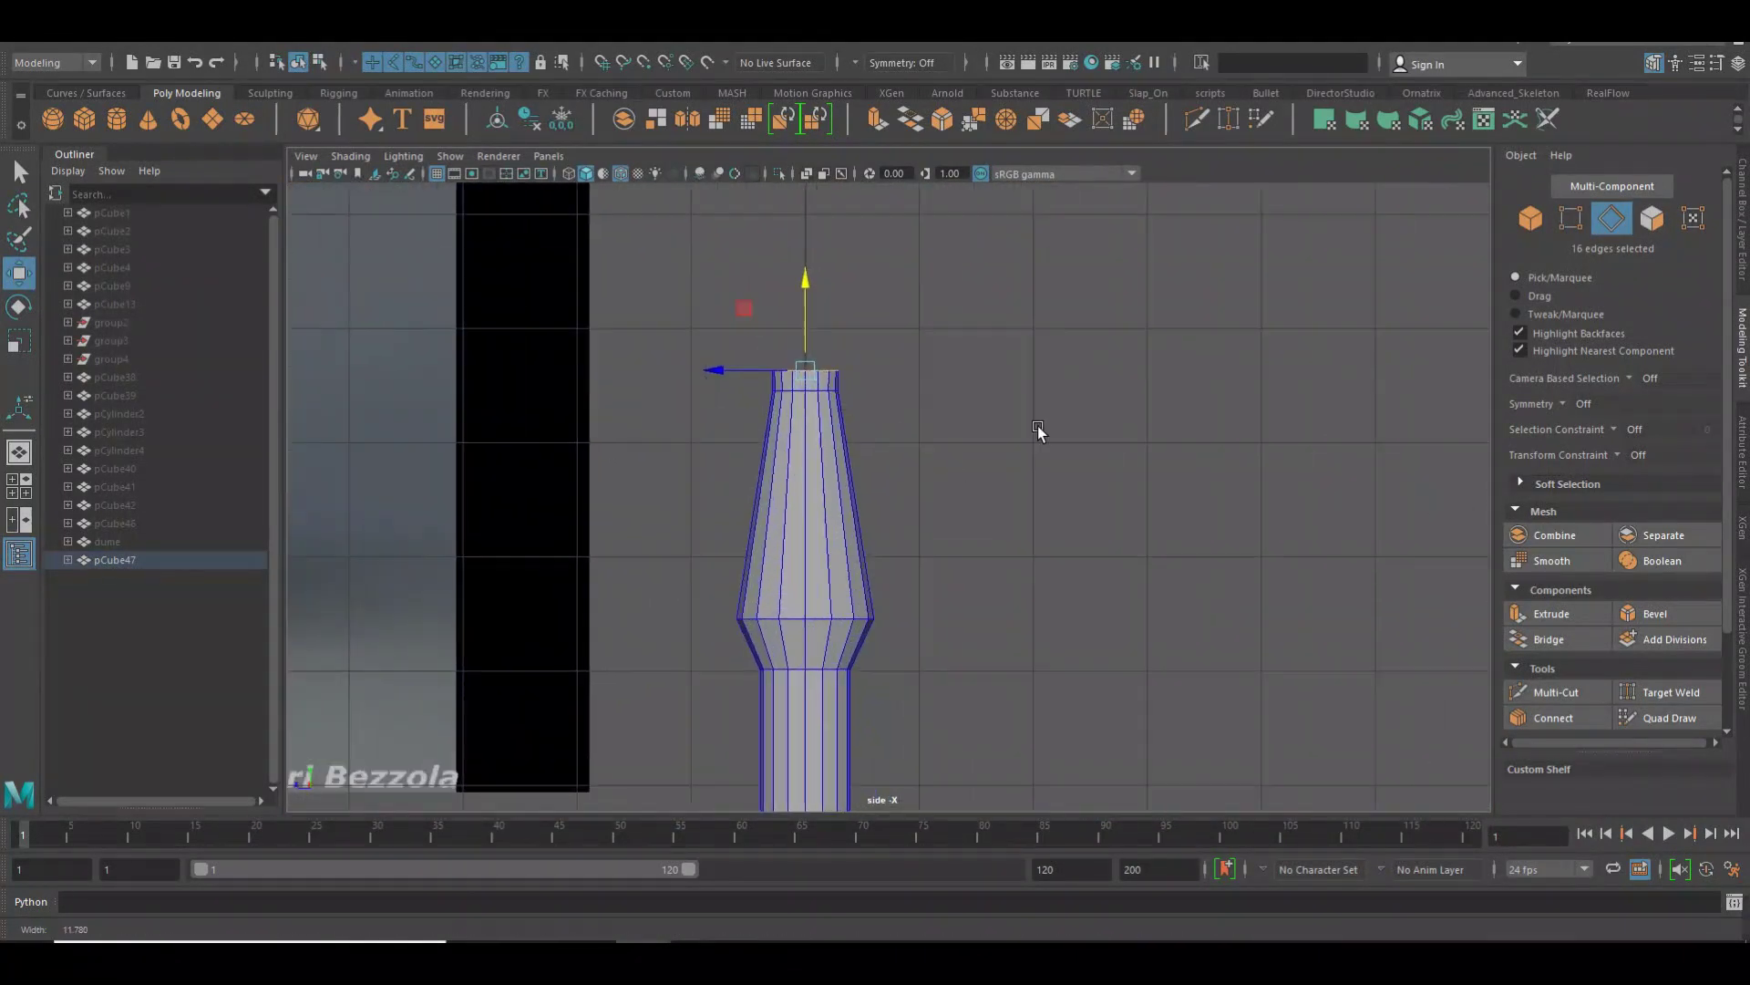
scroll(1024, 501, "up", 2)
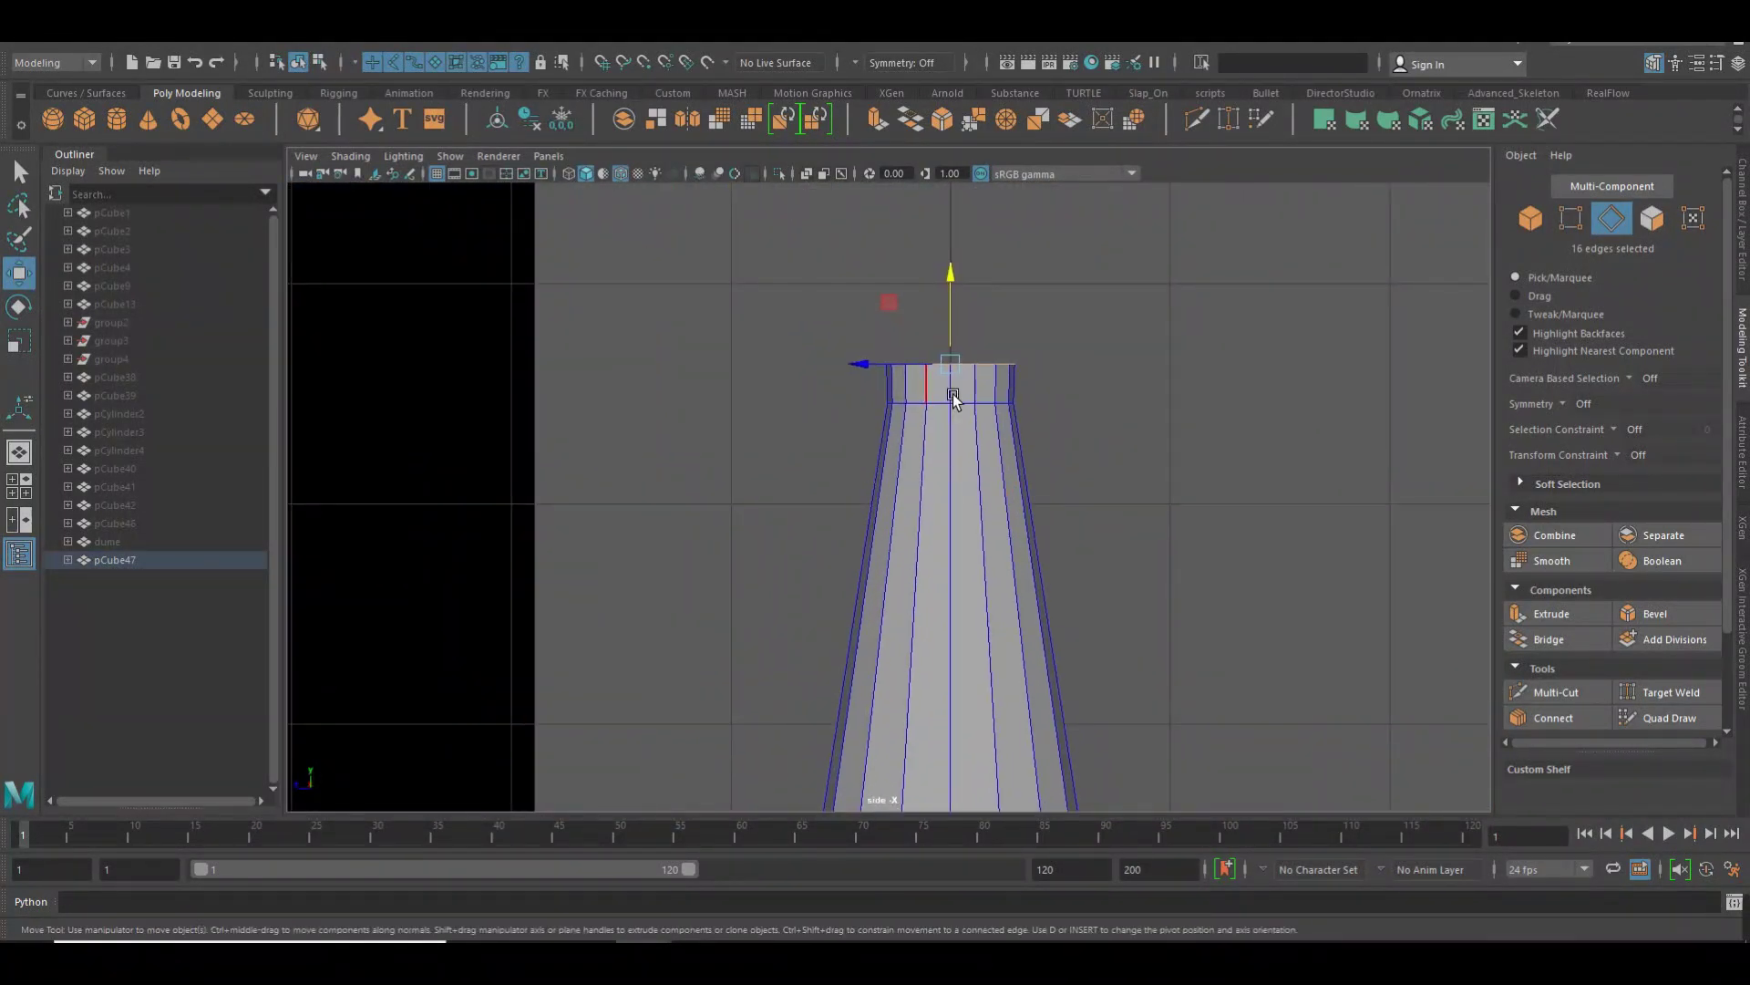
key("space")
left_click_drag(953, 394, 950, 372)
mouse_move(1003, 479)
left_mouse_down("alt")
mouse_move(839, 484)
mouse_move(800, 347)
mouse_move(987, 325)
mouse_move(651, 386)
left_mouse_up("alt")
key("f")
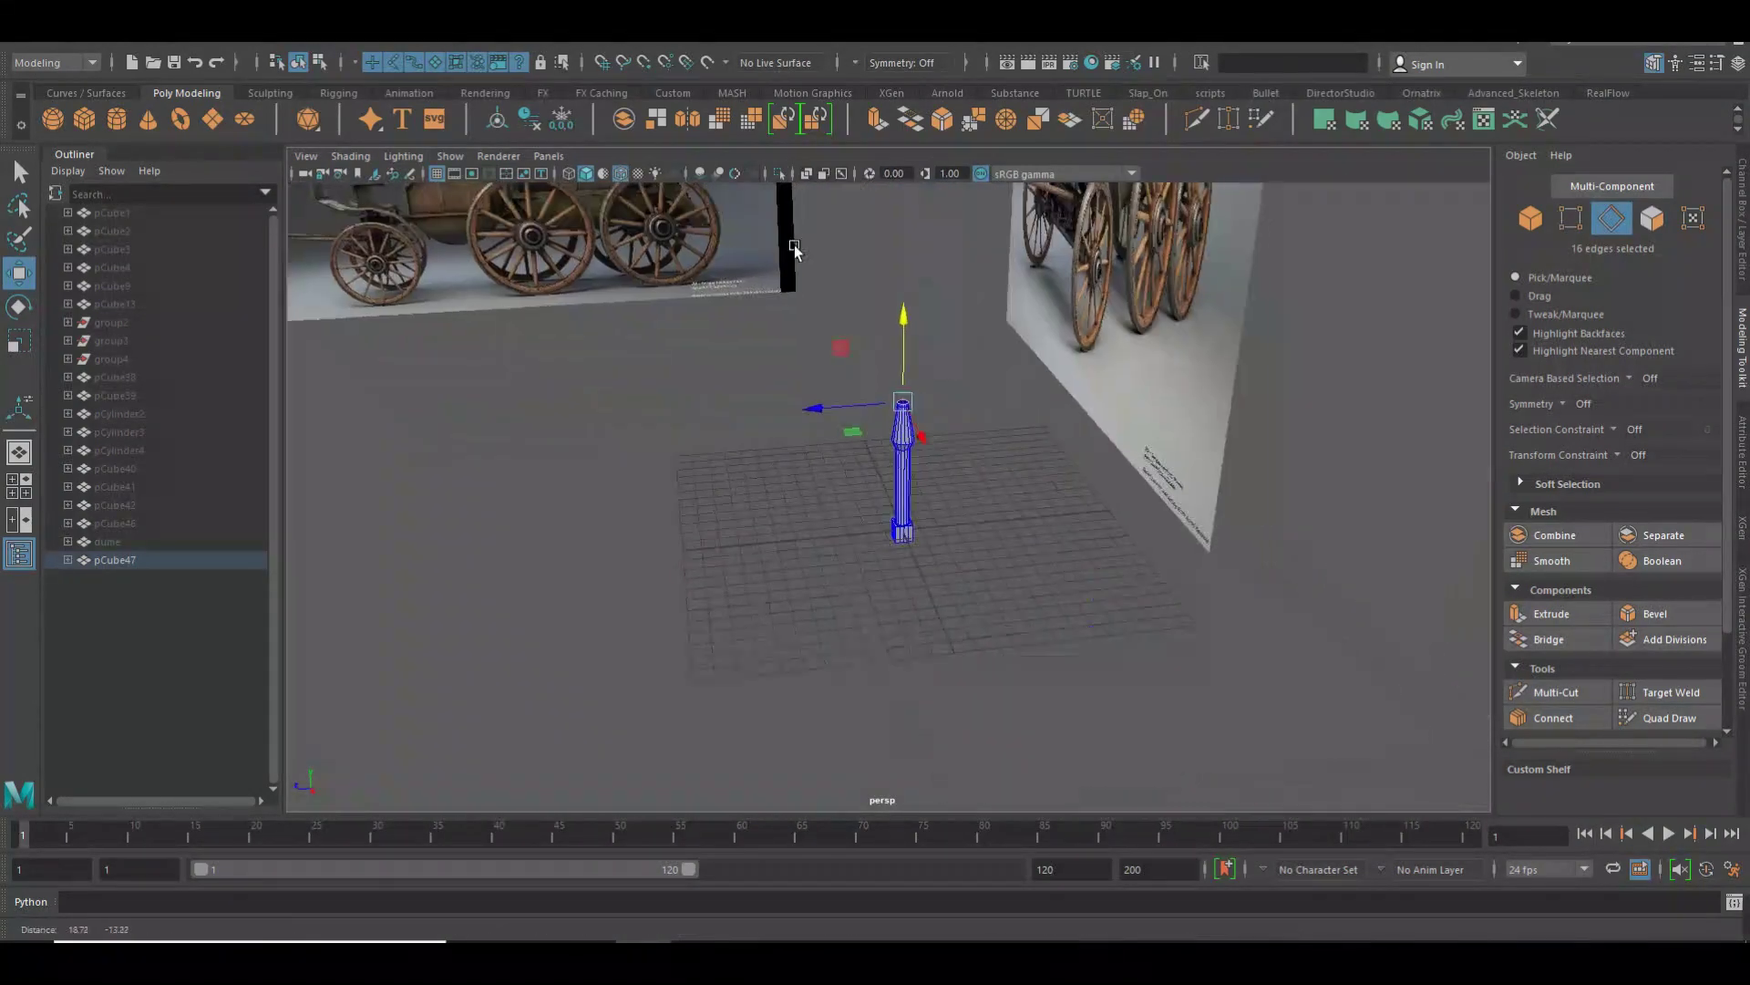
mouse_move(1003, 474)
left_mouse_down("alt")
mouse_move(1048, 520)
mouse_move(1160, 448)
mouse_move(1015, 426)
left_mouse_up("alt")
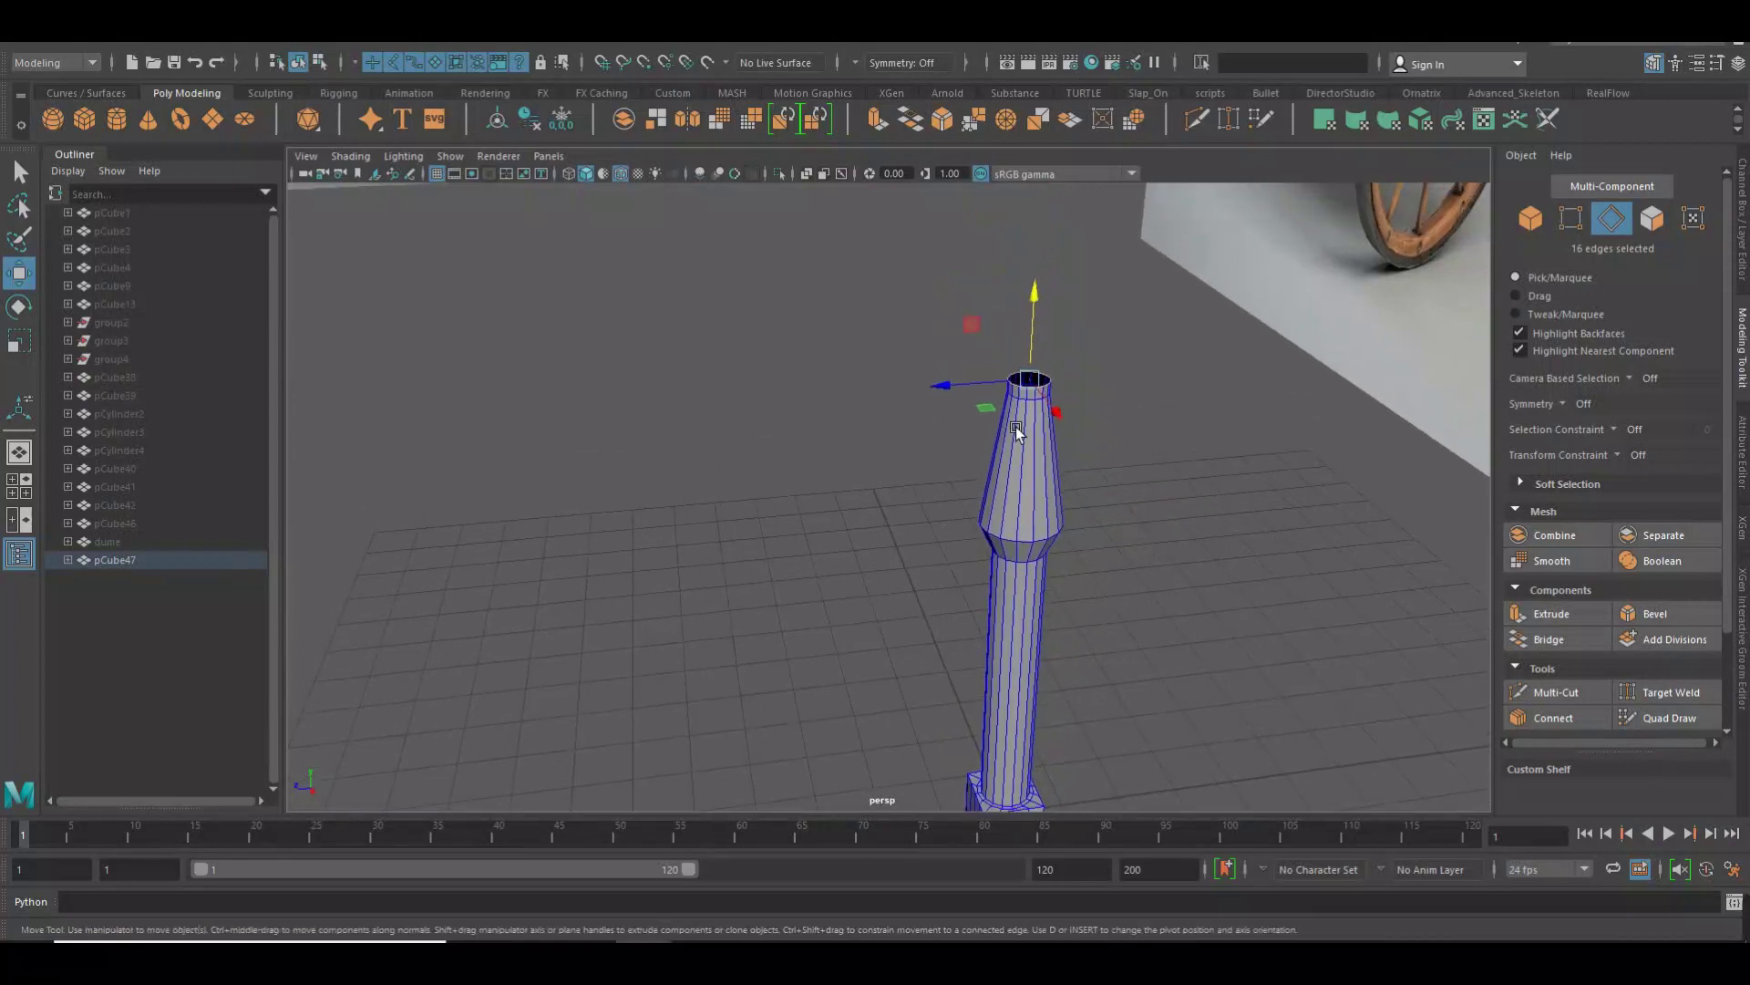
right_click_drag(1016, 427, 1201, 321, "alt")
mouse_move(1170, 347)
left_mouse_down("alt")
mouse_move(1223, 462)
mouse_move(1188, 428)
left_mouse_up("alt")
mouse_move(1188, 428)
right_mouse_down("alt")
mouse_move(1258, 465)
mouse_move(1213, 492)
right_mouse_up("alt")
left_click_drag(1212, 493, 976, 605, "alt")
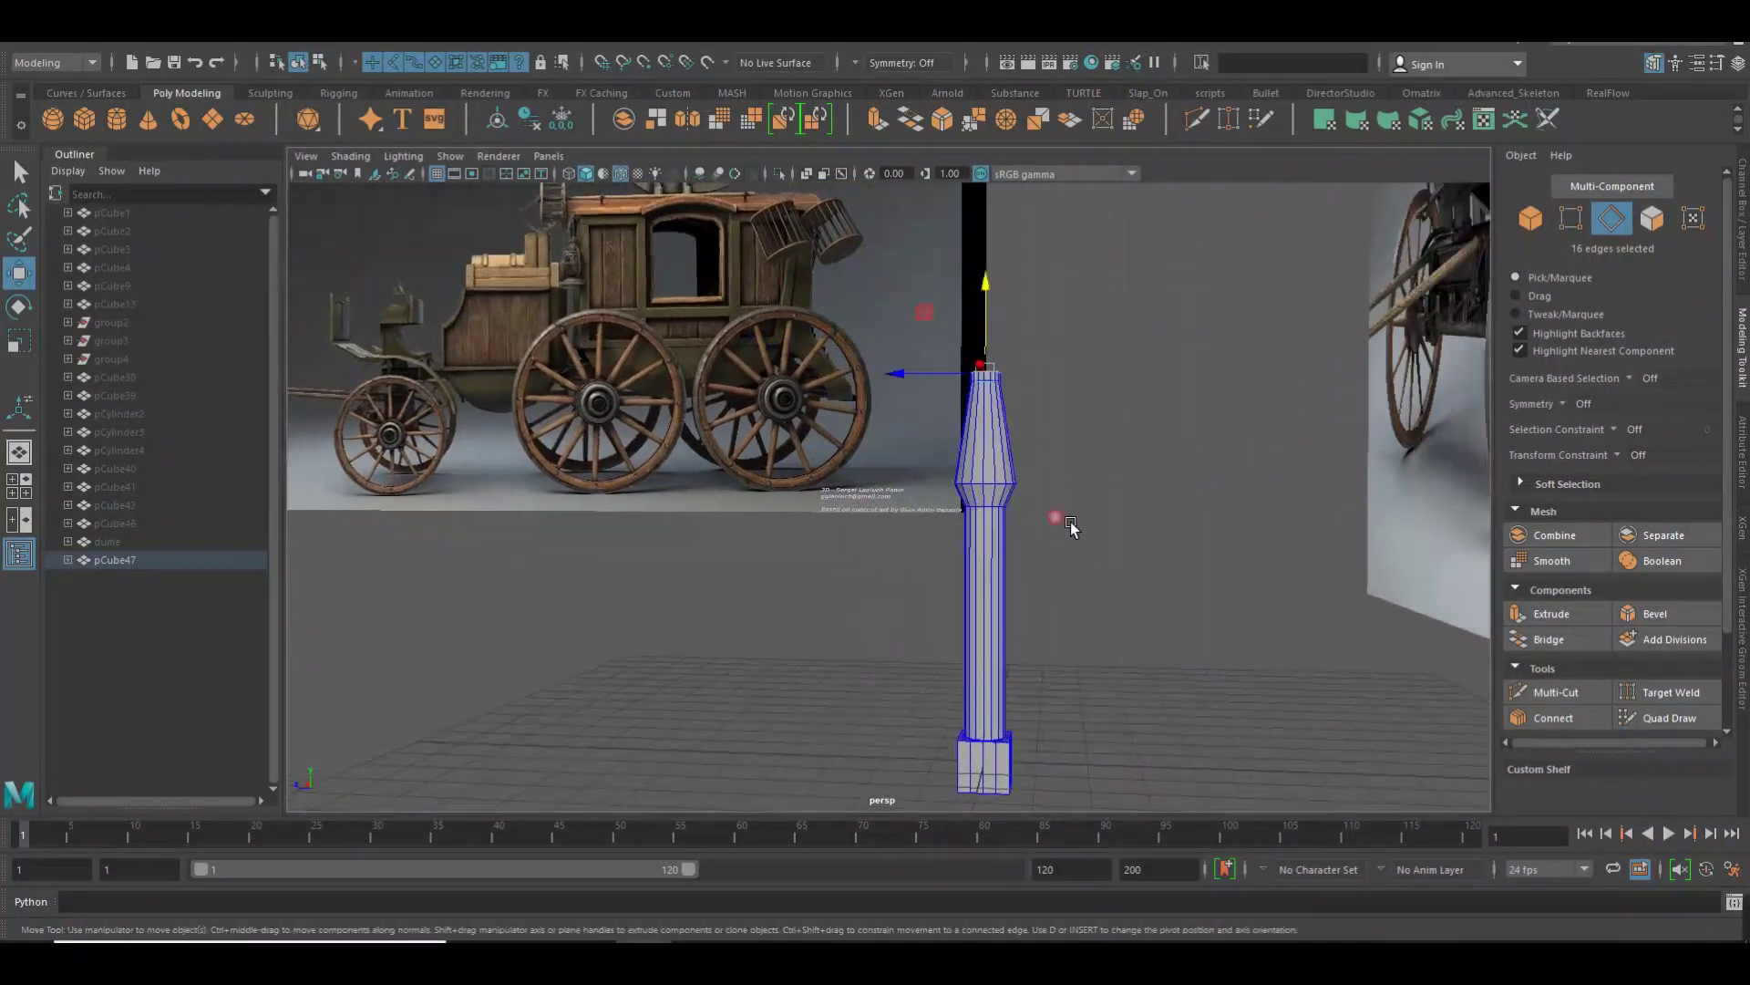
right_click_drag(976, 605, 1190, 599, "alt")
Select both bulge-ring edge loops, raise them up the post and scale them narrower
double_click(1095, 588)
double_click(1097, 623, "shift")
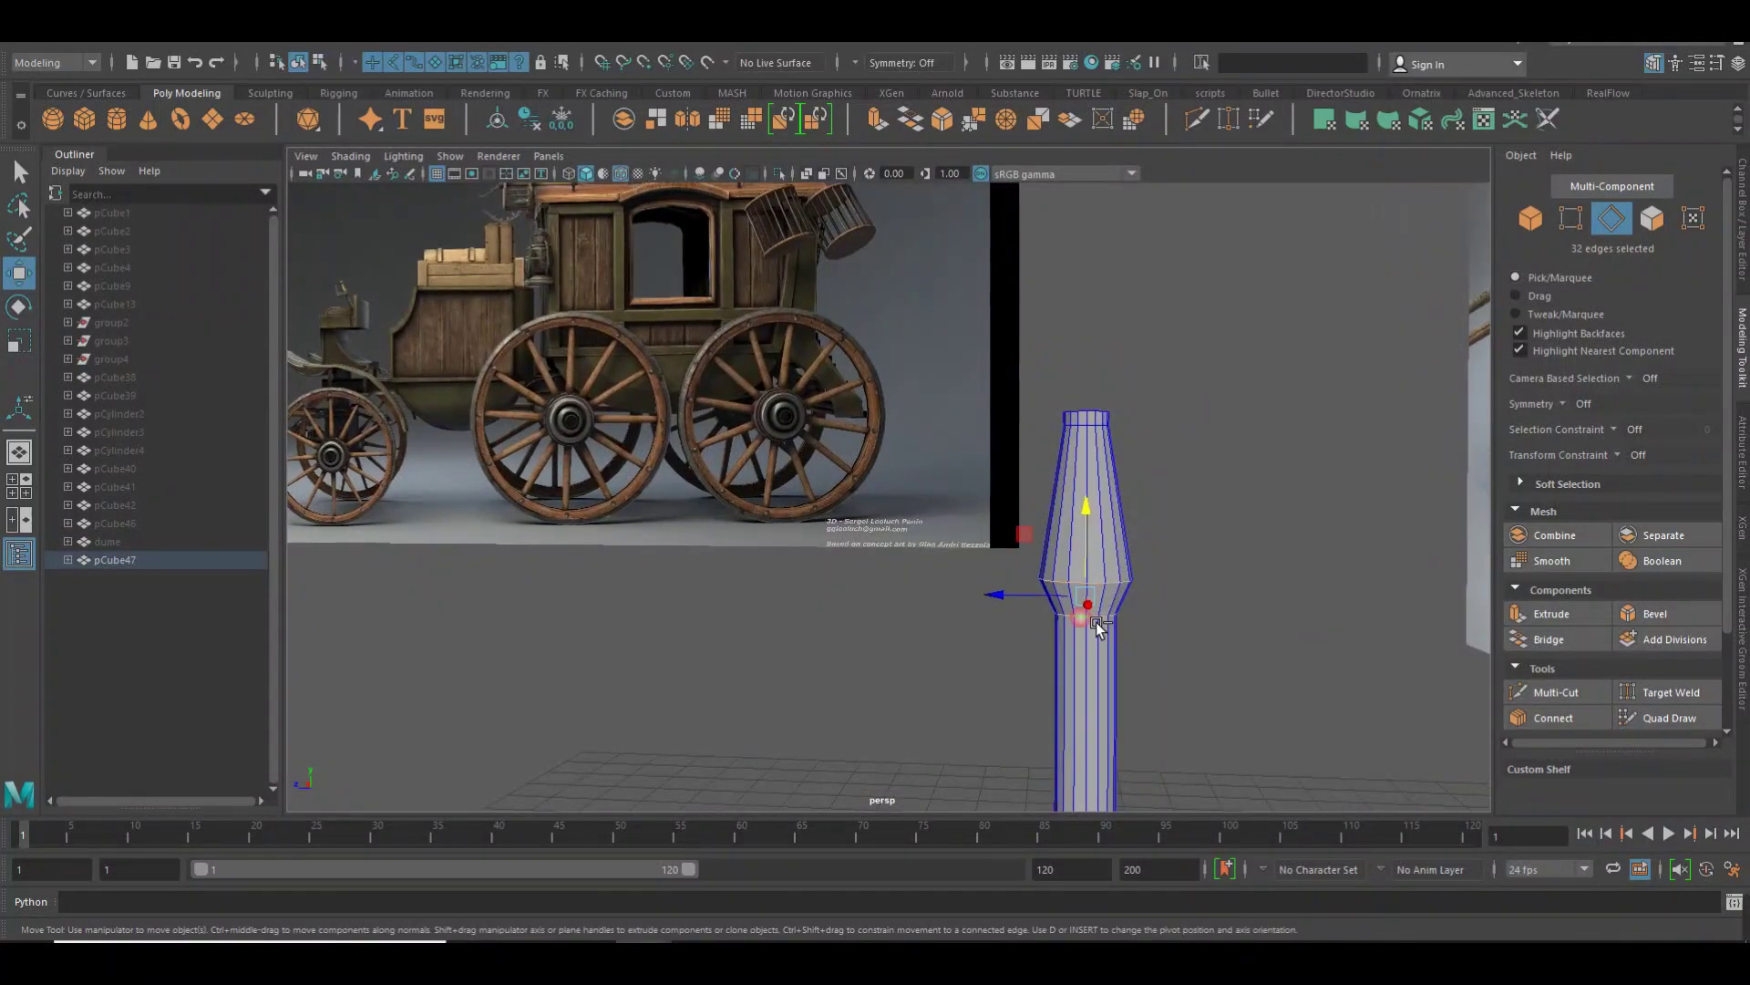
middle_click_drag(1106, 558, 1121, 480)
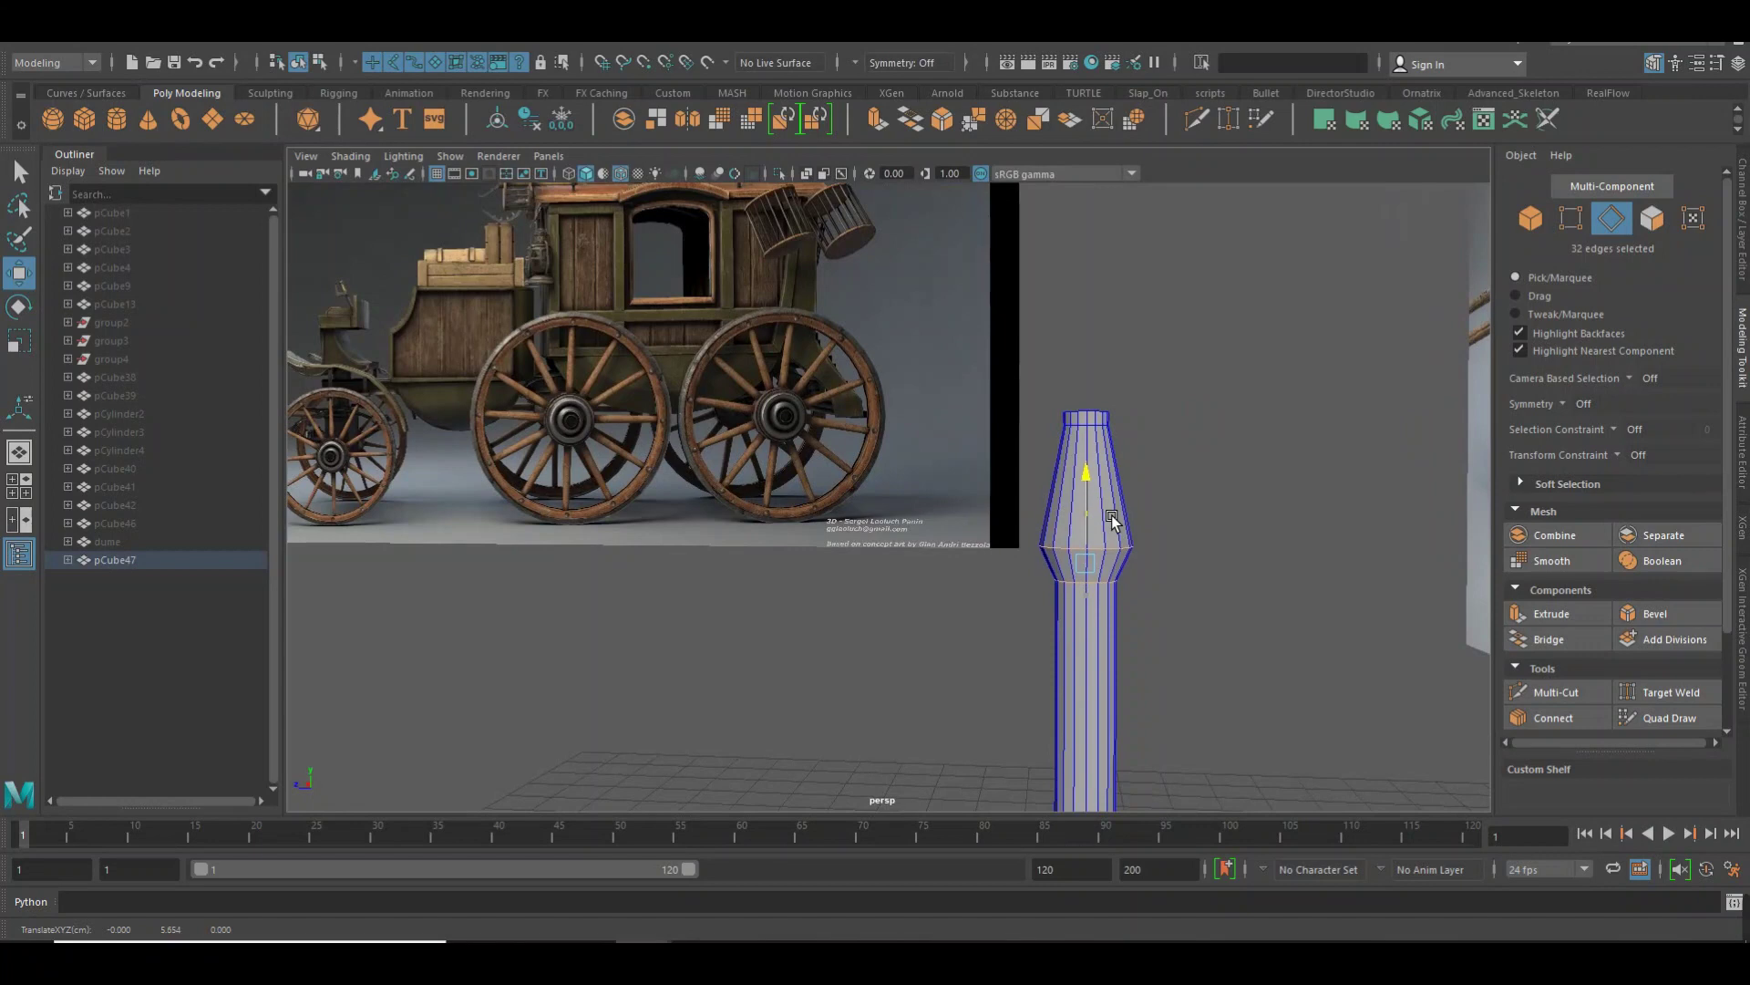
key("r")
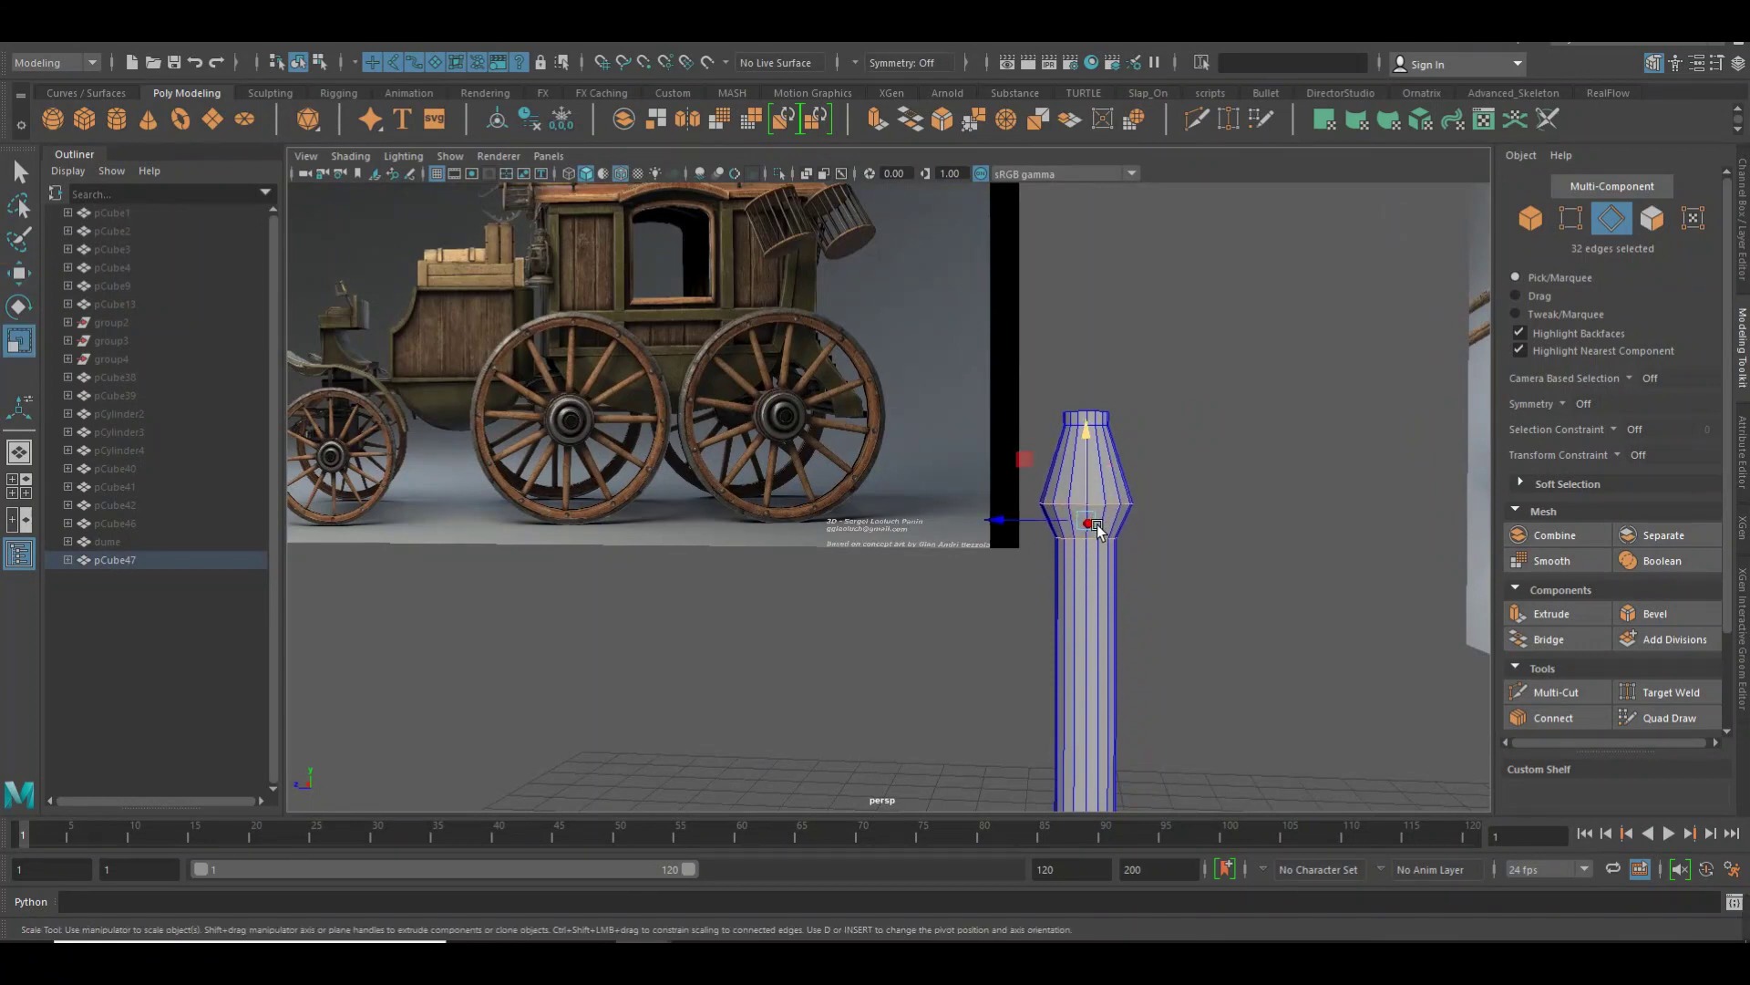
mouse_move(1106, 533)
left_mouse_down()
mouse_move(1120, 550)
mouse_move(1096, 554)
mouse_move(1094, 382)
mouse_move(1336, 417)
mouse_move(1203, 490)
left_mouse_up()
Select the post's top rim loop and shrink it slightly inward
left_click(1133, 483)
double_click(1133, 484)
left_click_drag(1130, 492, 1093, 501)
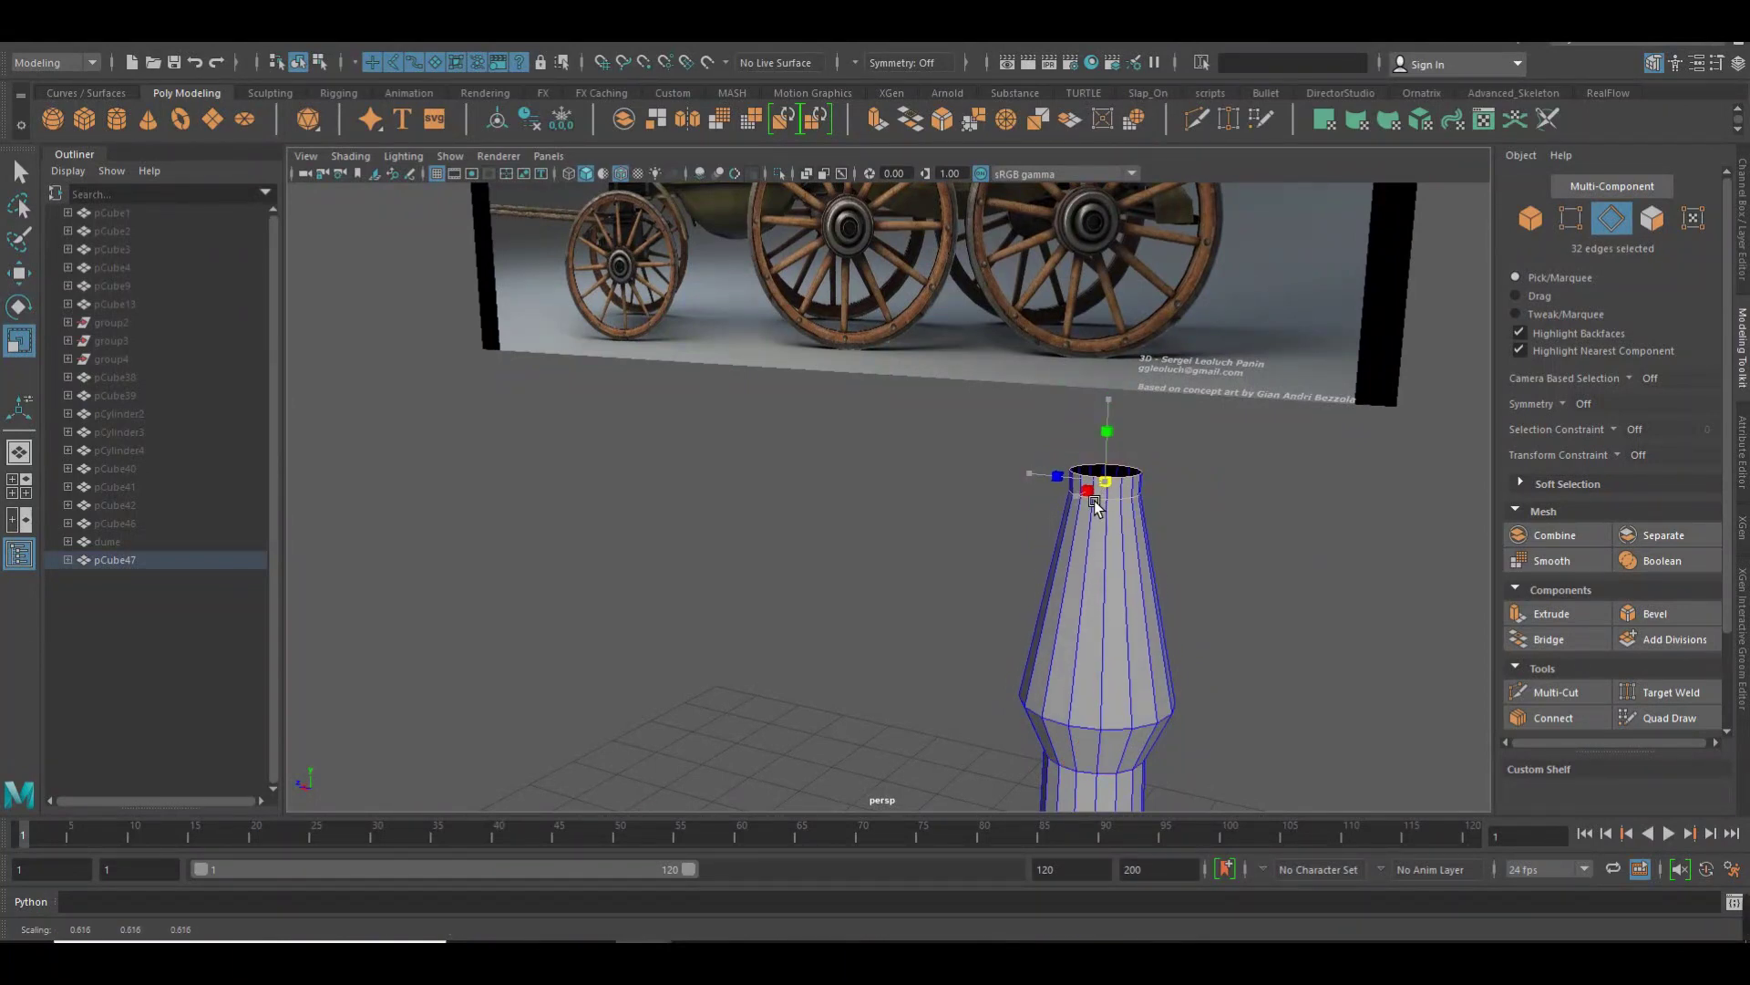
left_click(1178, 506)
double_click(1114, 485)
mouse_move(1114, 484)
left_mouse_down("alt")
mouse_move(1229, 632)
mouse_move(1210, 650)
mouse_move(1224, 644)
left_mouse_up("alt")
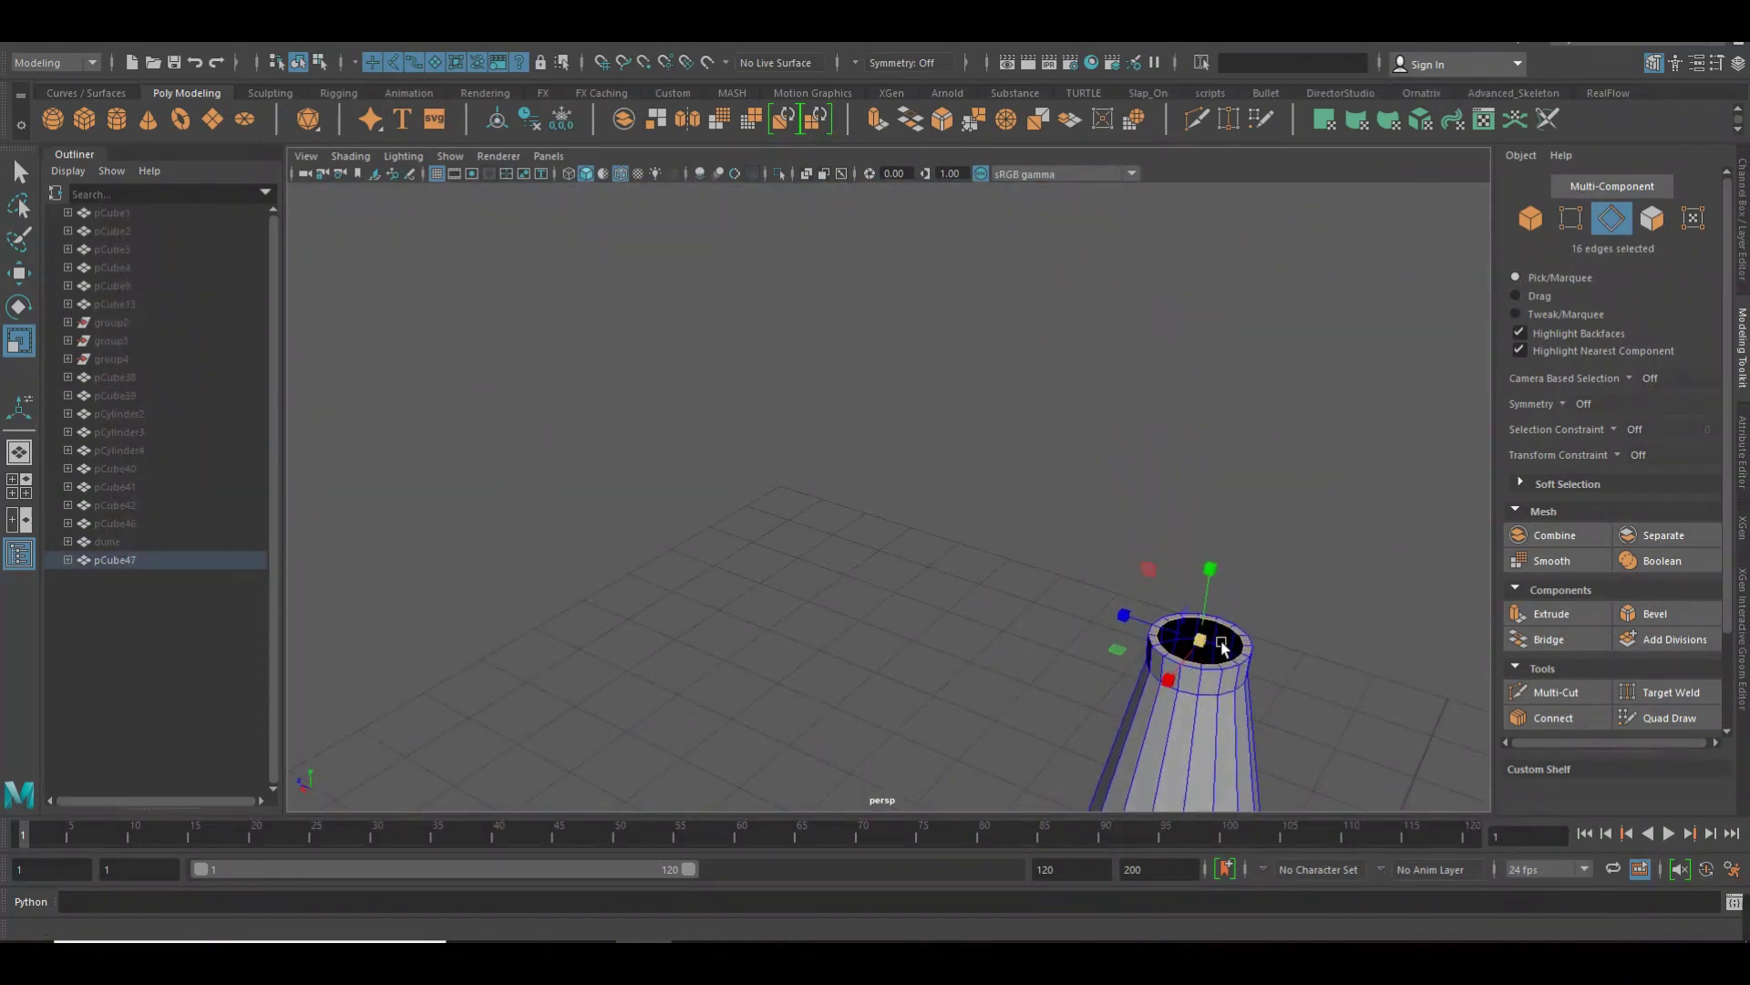
key("w")
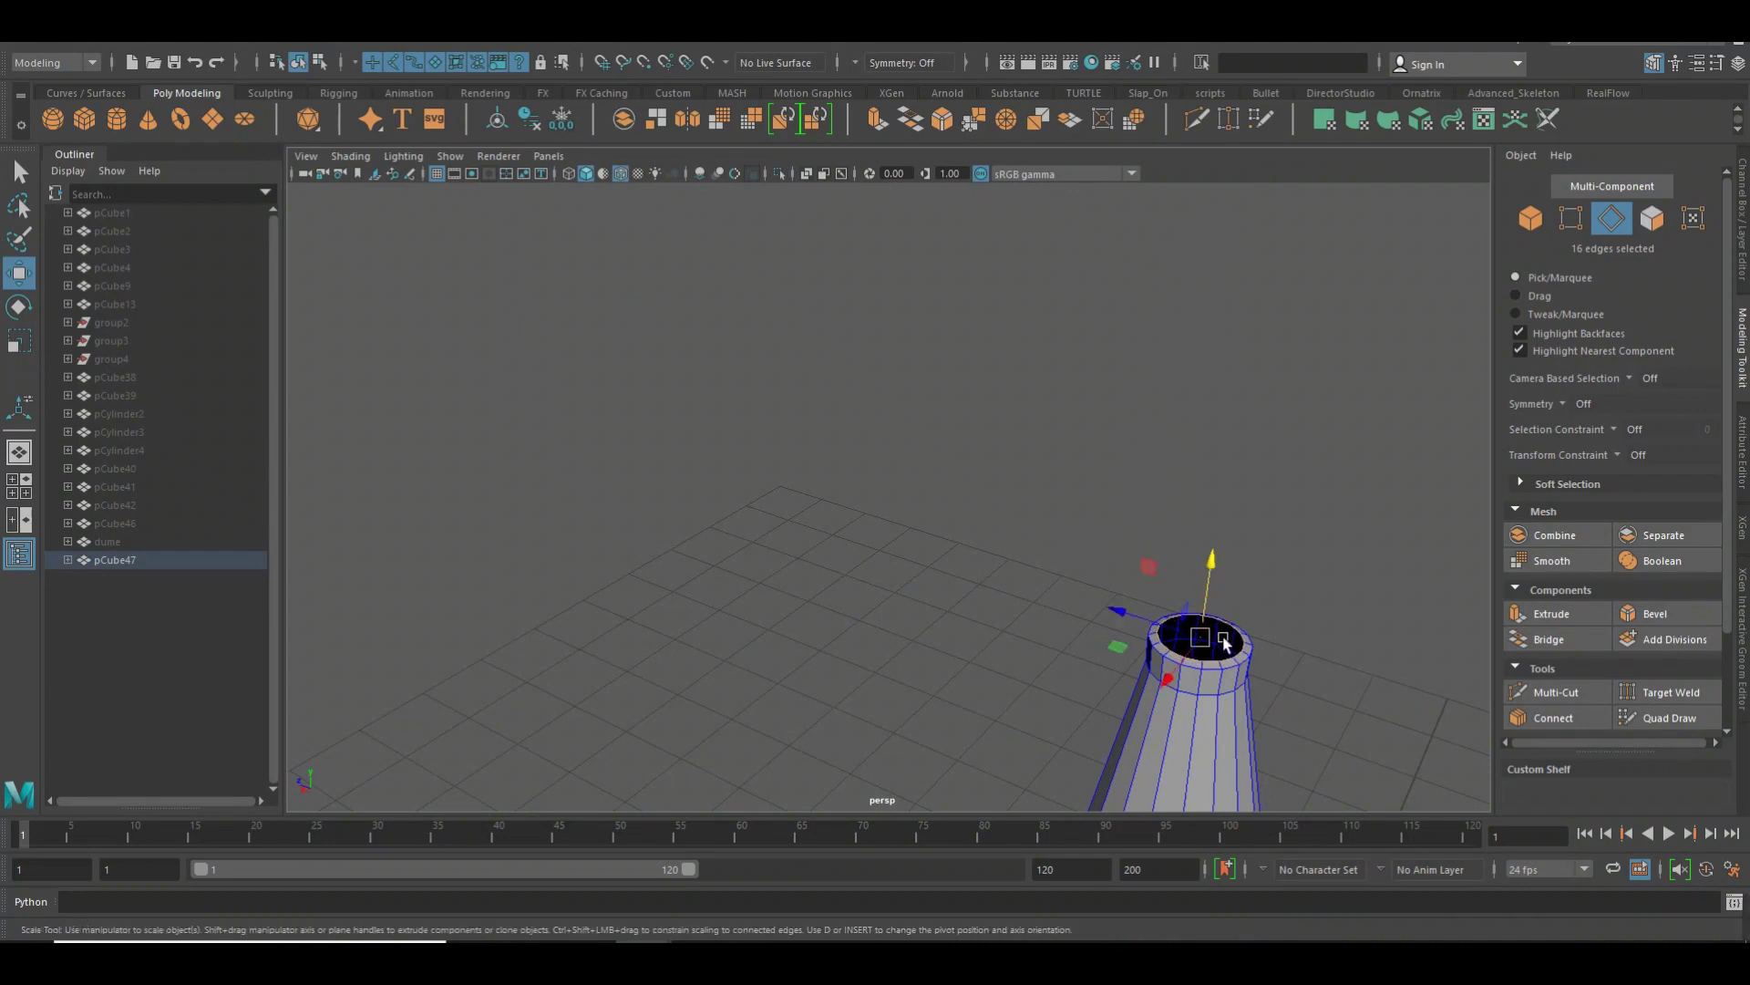
key("r")
left_click_drag(1224, 644, 1222, 656)
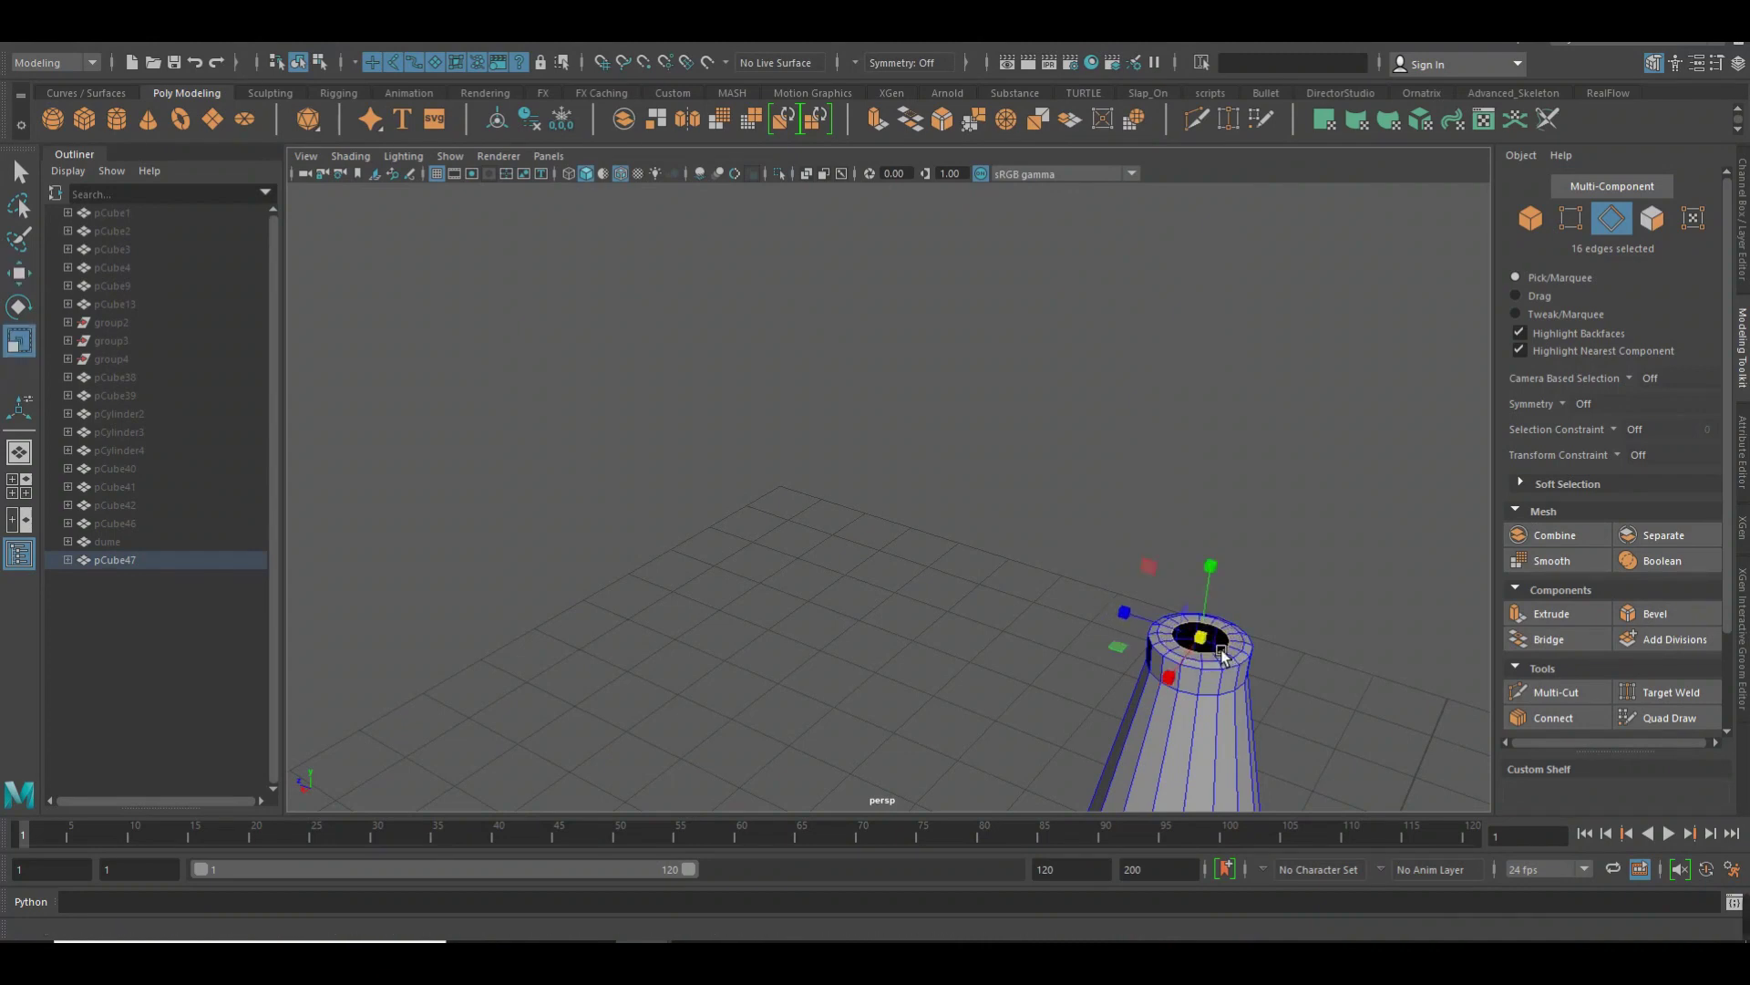
scroll(1224, 656, "up", 3)
middle_click_drag(1222, 652, 1055, 536, "alt")
key("ctrl+z")
Extrude the rim inward over the top and shrink the opening to a small hole
mouse_move(650, 355)
left_mouse_down()
mouse_move(616, 390)
mouse_move(644, 338)
left_mouse_up()
key("w")
key("r")
key("w")
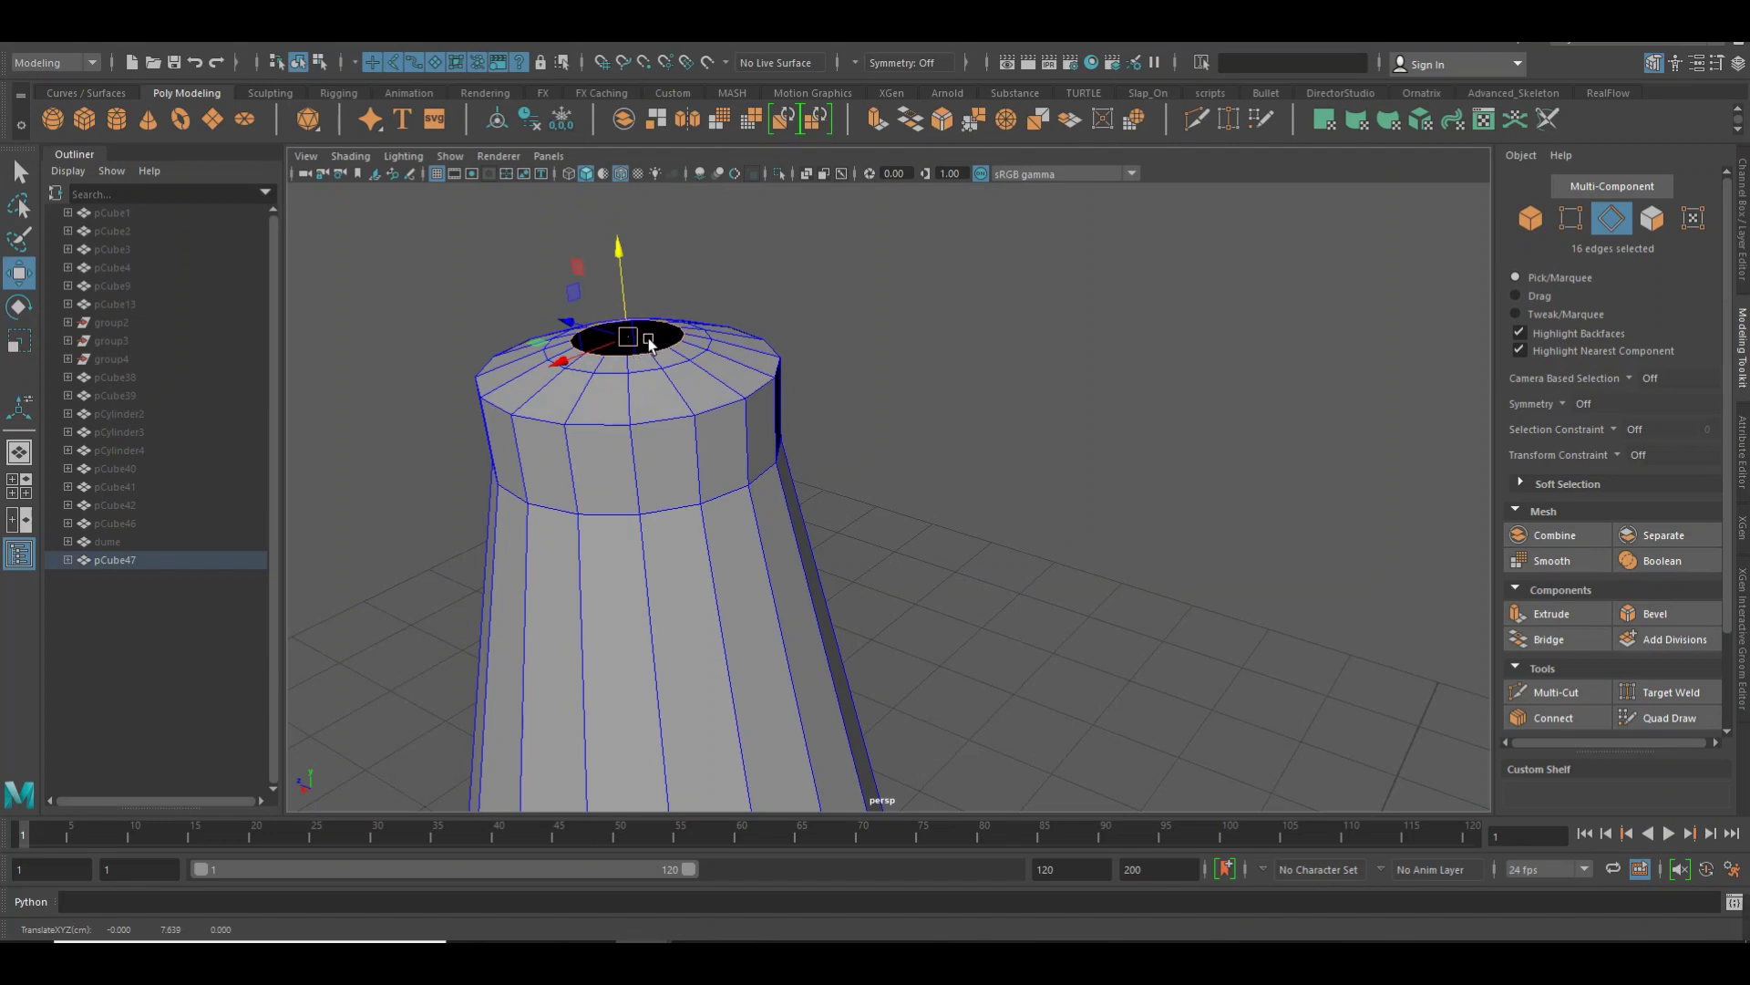
key("r")
left_click_drag(625, 334, 626, 346)
right_click_drag(625, 344, 638, 227, "shift")
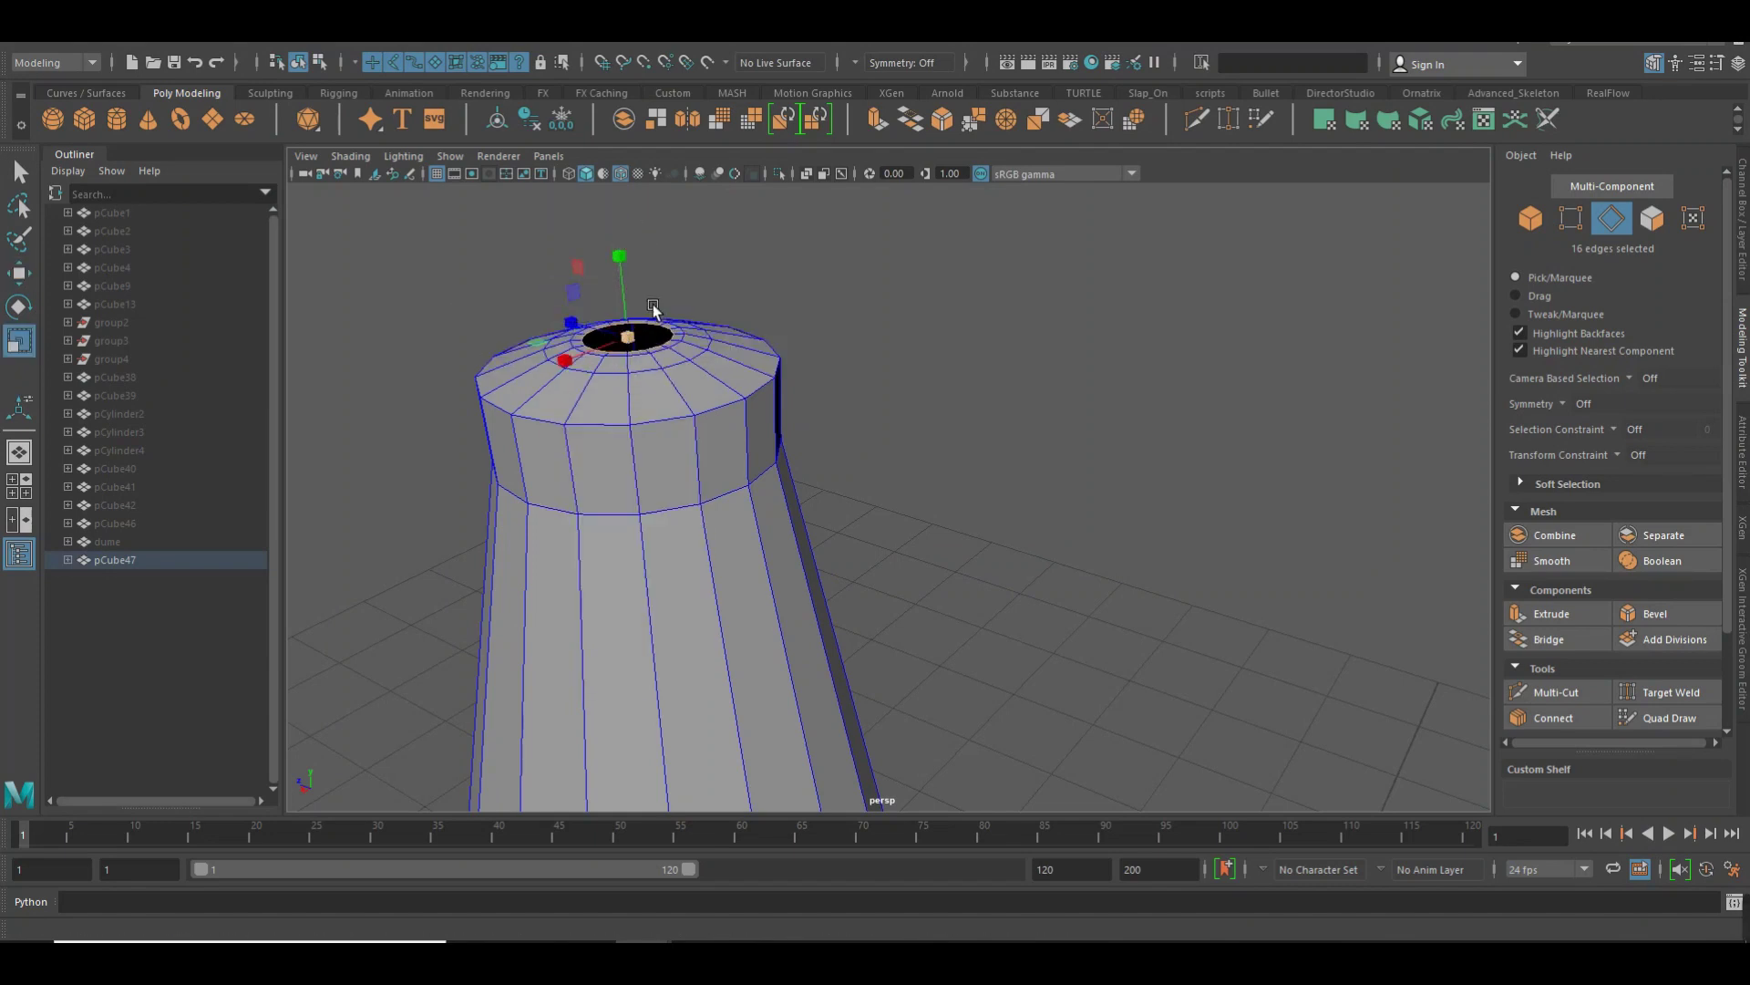
key("F8")
Clear the selection and orbit the camera in close to frame the column base
left_click(1050, 462)
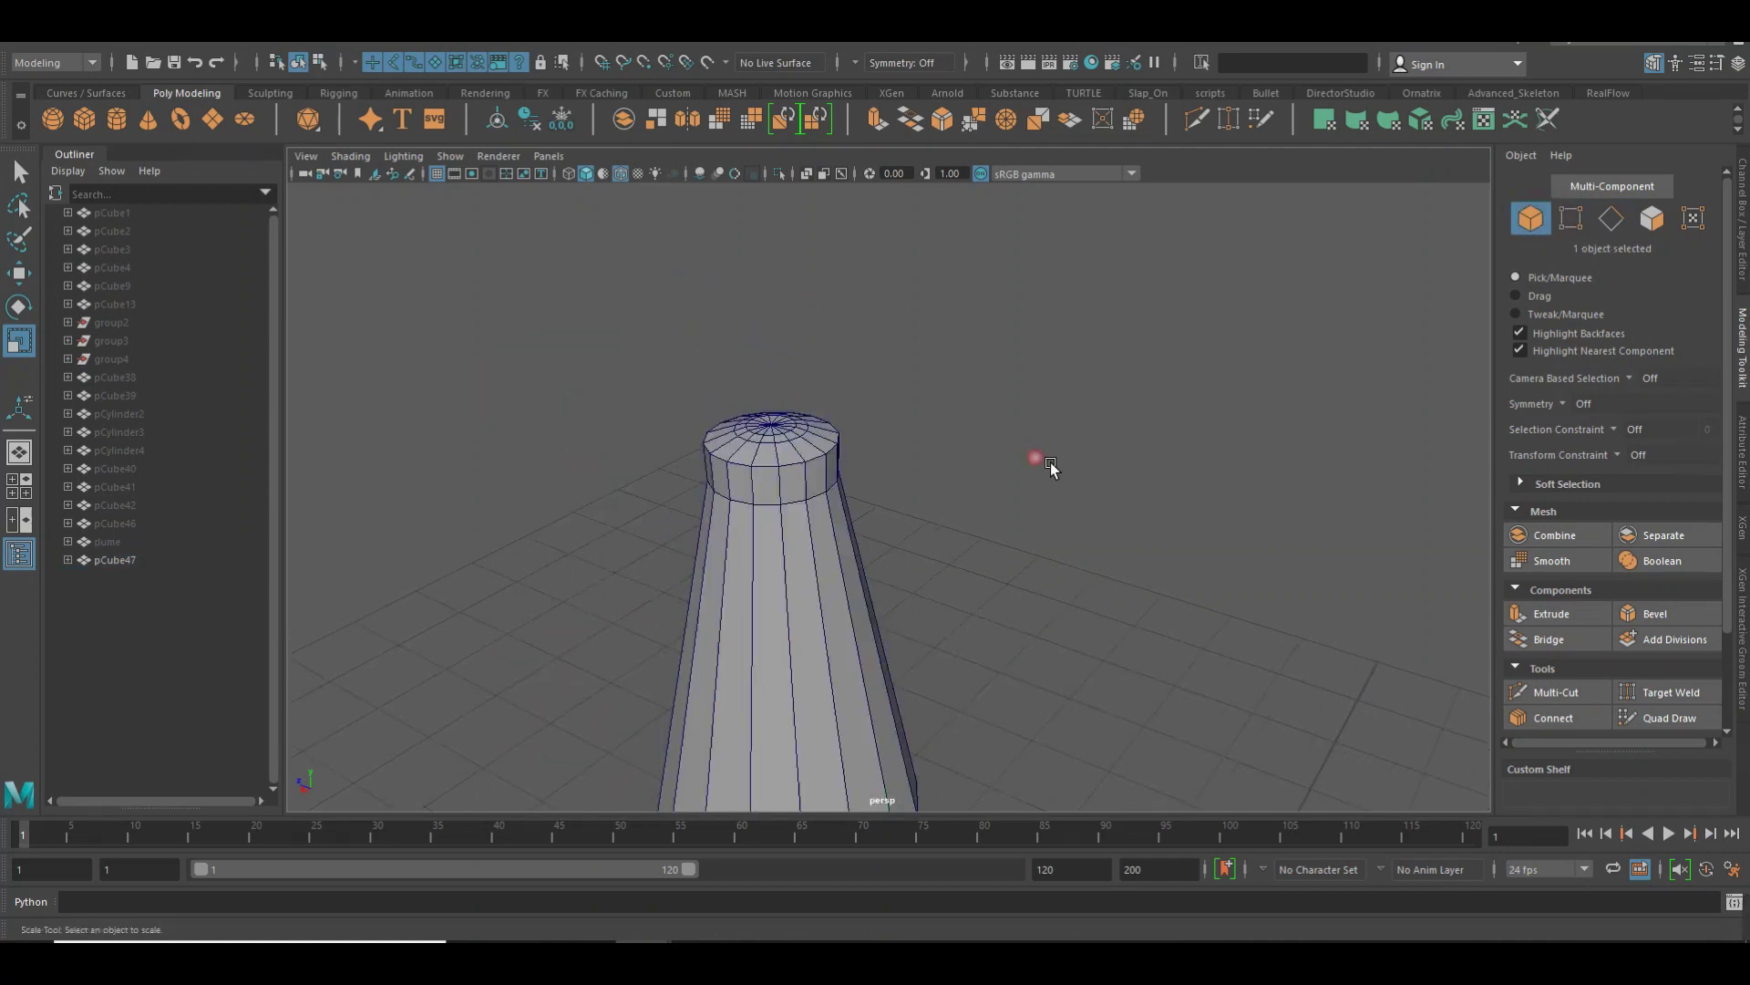
left_click_drag(1051, 462, 984, 510, "alt")
mouse_move(985, 511)
right_mouse_down("alt")
mouse_move(843, 588)
mouse_move(1222, 603)
right_mouse_up("alt")
middle_click_drag(1222, 603, 973, 360, "alt")
right_click_drag(973, 360, 1055, 535, "alt")
left_click_drag(915, 477, 751, 484, "alt")
right_click_drag(750, 484, 964, 422, "alt")
Scale the column's base edge loop and its neighbouring loop slightly inward
left_click(965, 422)
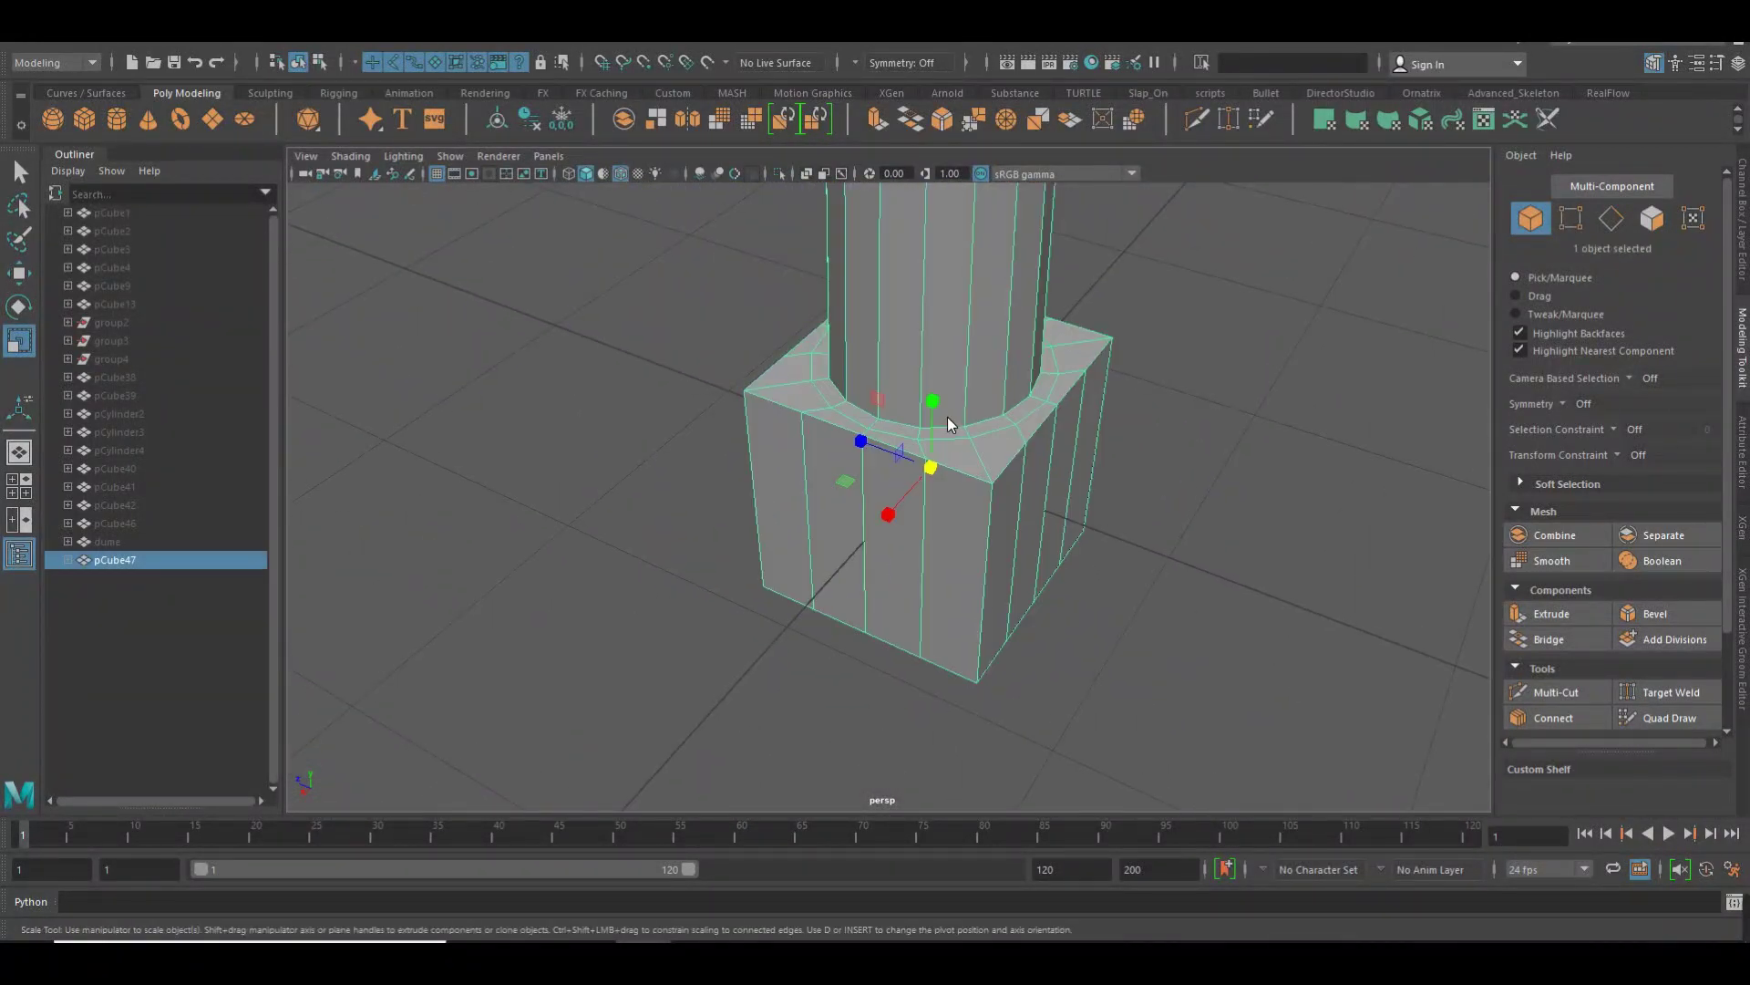
key("F10")
key("w")
double_click(959, 419)
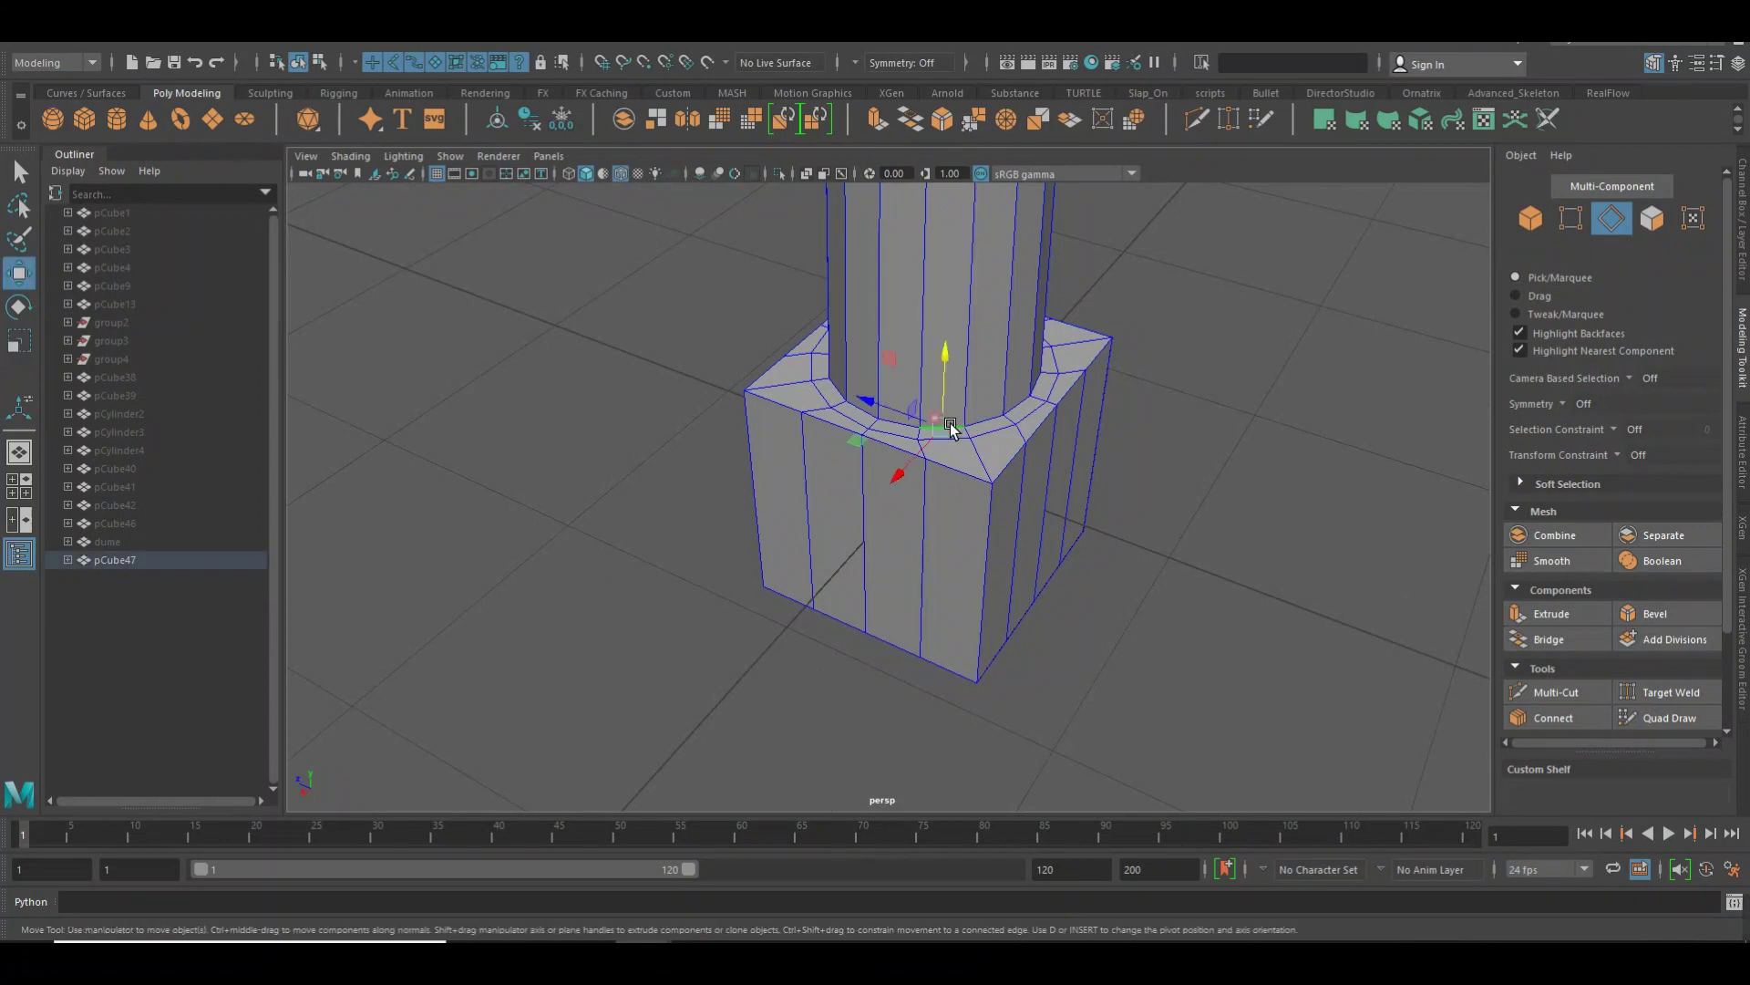
key("r")
left_click_drag(952, 375, 938, 384)
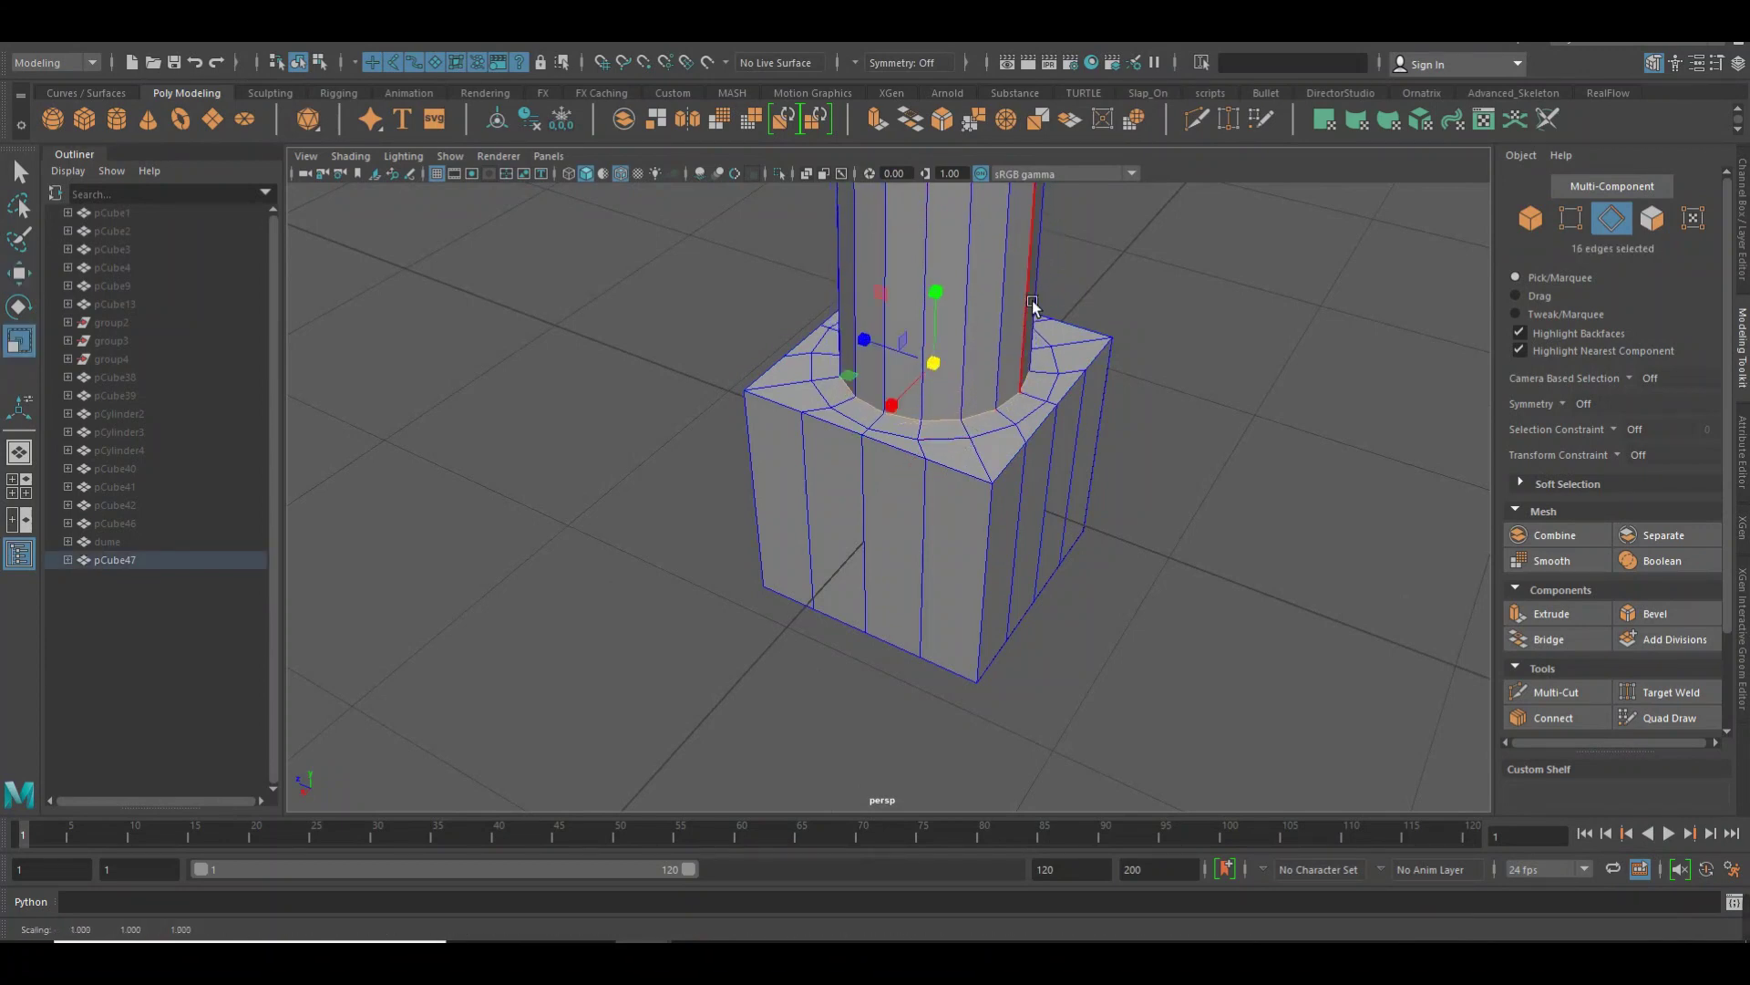
right_click_drag(1033, 304, 1001, 412)
double_click(1001, 442)
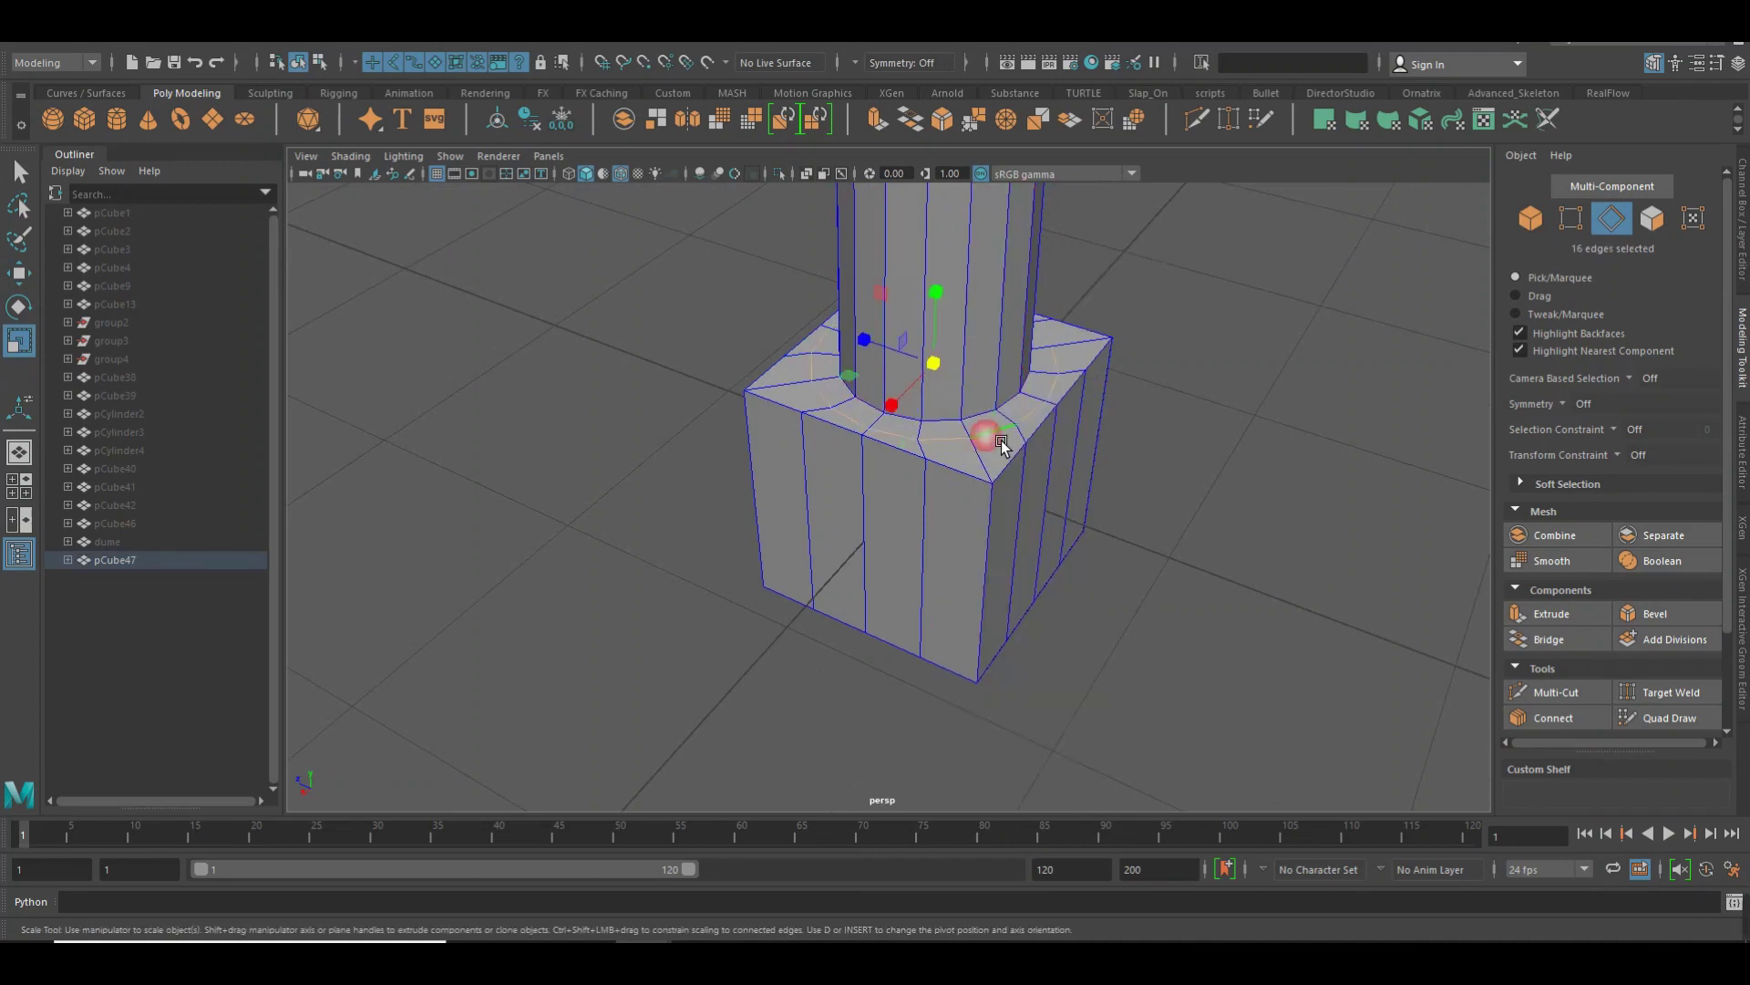
left_click_drag(952, 383, 944, 384)
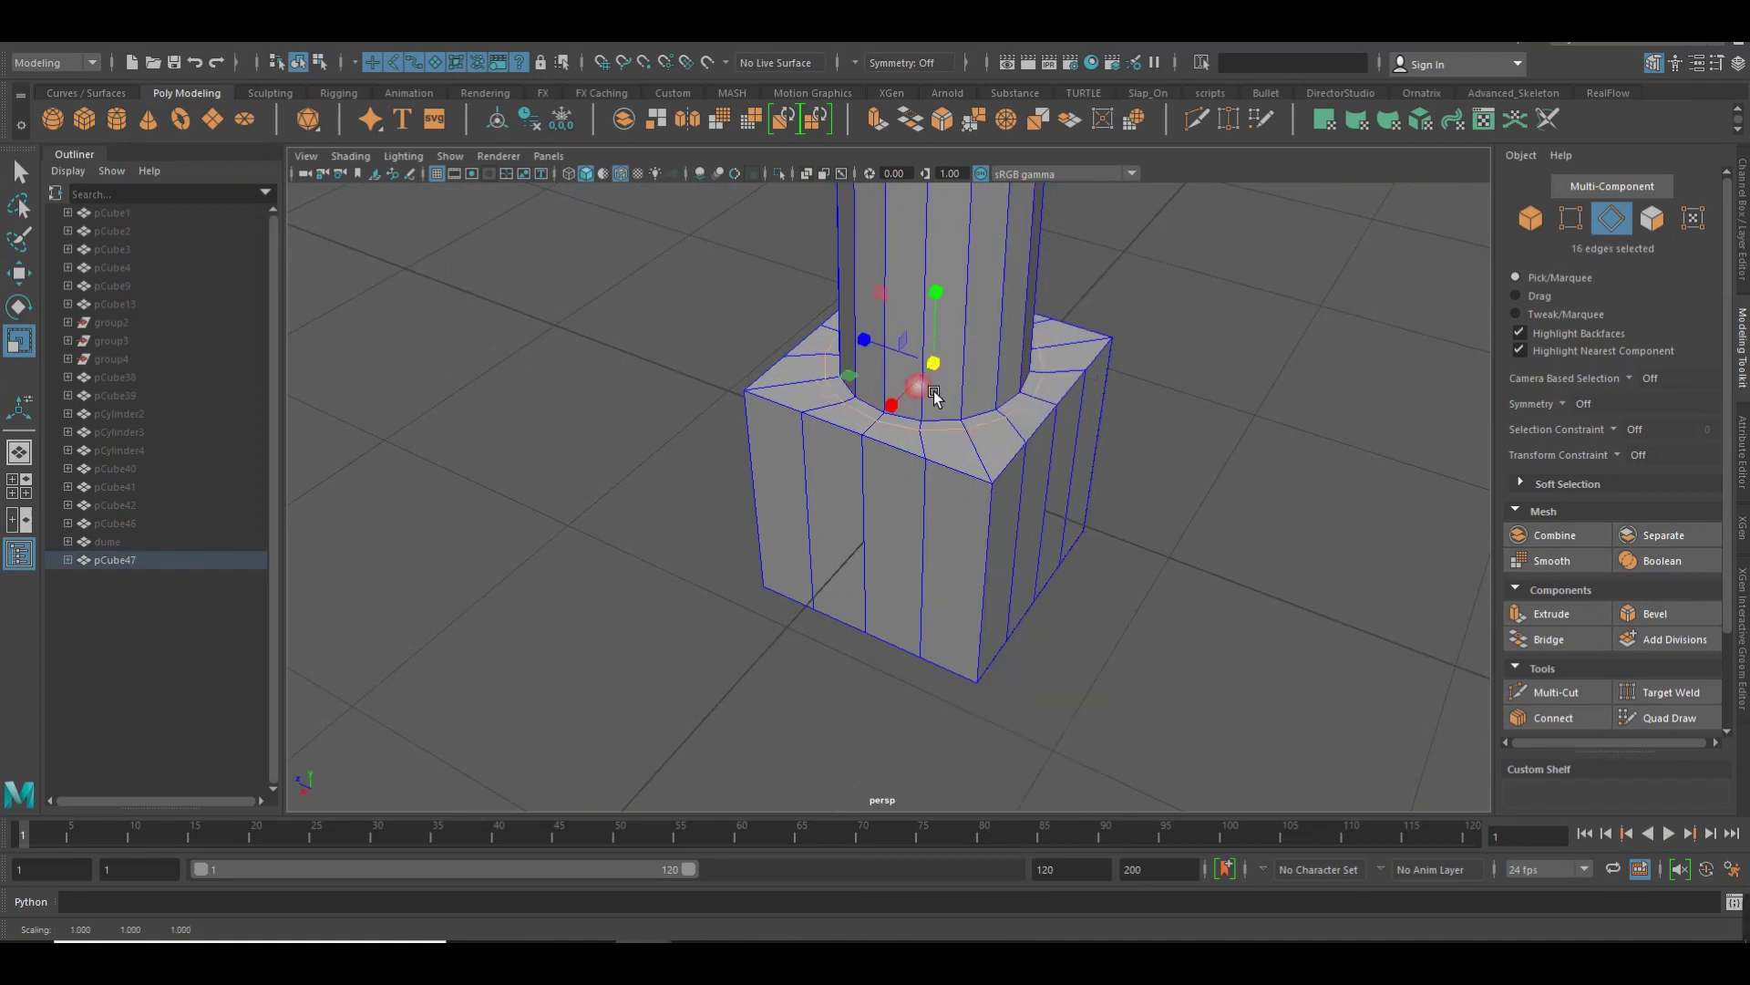
Return to object mode, orbit to view the carriage reference, and reselect the post in edge mode
key("w")
mouse_move(977, 295)
right_mouse_down()
mouse_move(1205, 288)
mouse_move(538, 352)
mouse_move(1015, 344)
right_mouse_up()
left_click(1205, 288)
mouse_move(1015, 343)
left_mouse_down("alt")
mouse_move(1073, 539)
mouse_move(1047, 500)
mouse_move(1001, 502)
mouse_move(1200, 519)
mouse_move(967, 545)
mouse_move(957, 569)
mouse_move(1009, 512)
left_mouse_up("alt")
mouse_move(1009, 513)
right_mouse_down("alt")
mouse_move(1066, 617)
mouse_move(1223, 488)
mouse_move(922, 563)
mouse_move(1085, 505)
mouse_move(925, 529)
mouse_move(1231, 513)
right_mouse_up("alt")
mouse_move(1050, 526)
left_mouse_down("alt")
mouse_move(871, 545)
mouse_move(1048, 469)
left_mouse_up("alt")
left_click(1042, 490)
right_click_drag(1042, 489, 1041, 434)
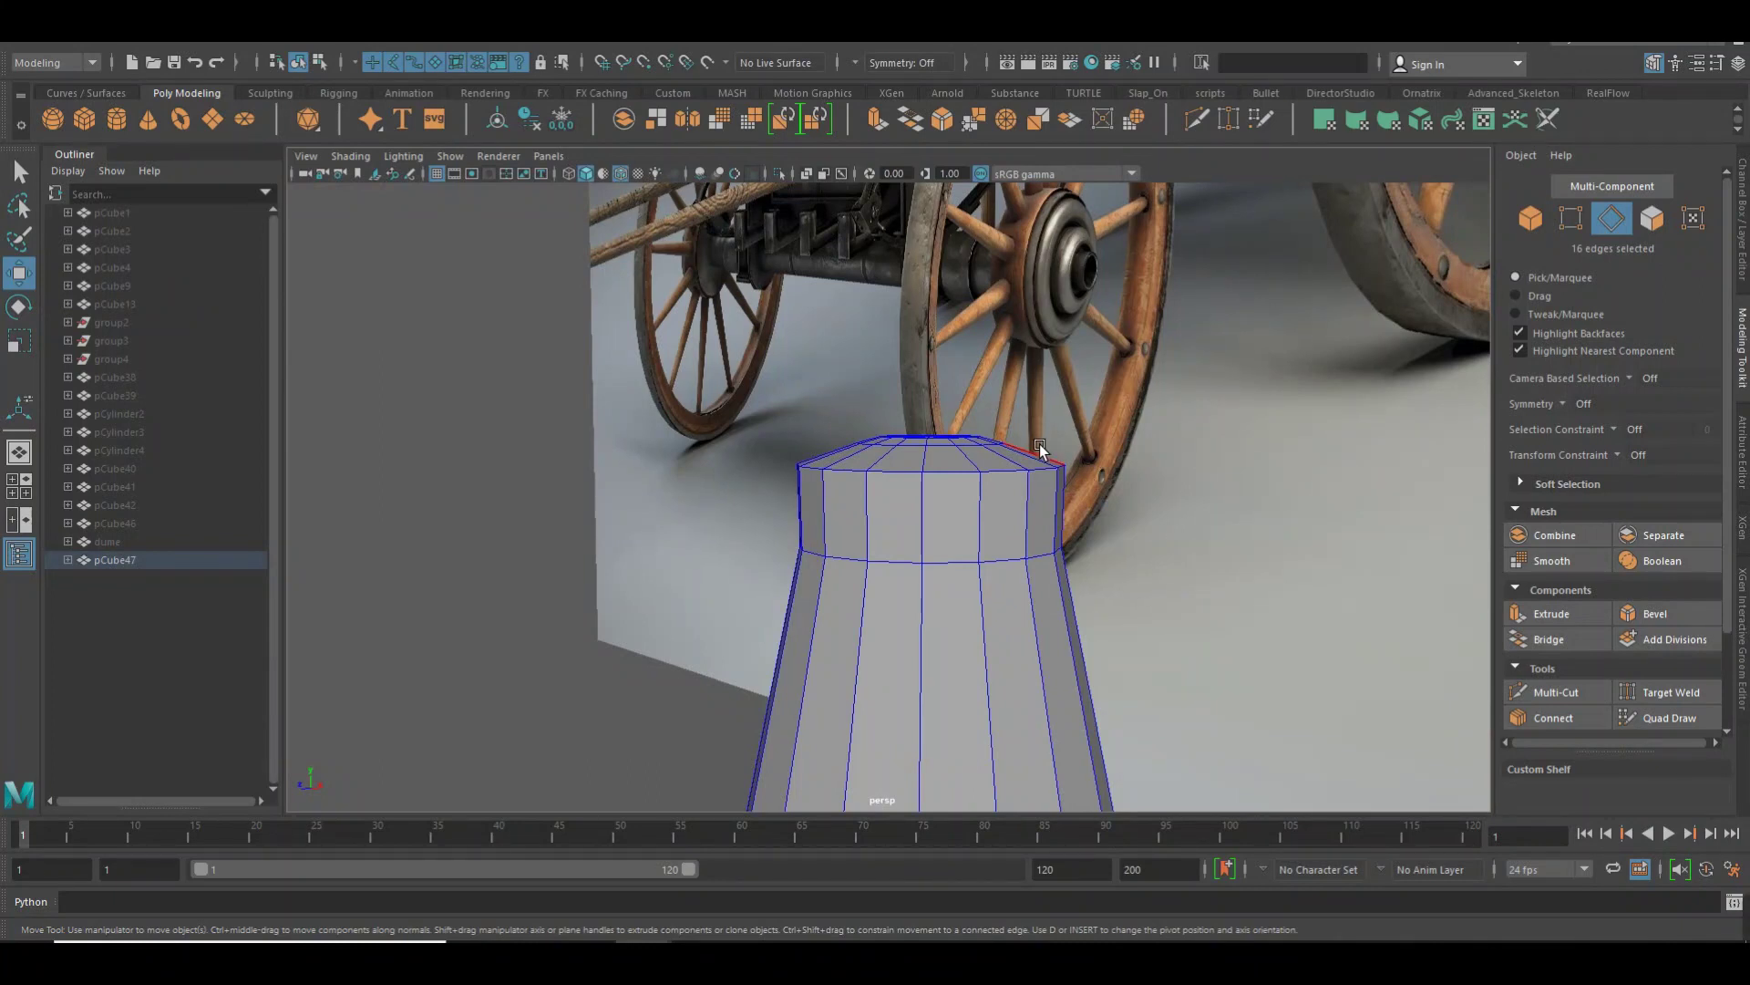
Select the edge loop near the top of the post and widen it into a bulge
left_click(1023, 516)
double_click(1002, 548)
right_click(992, 543, "shift")
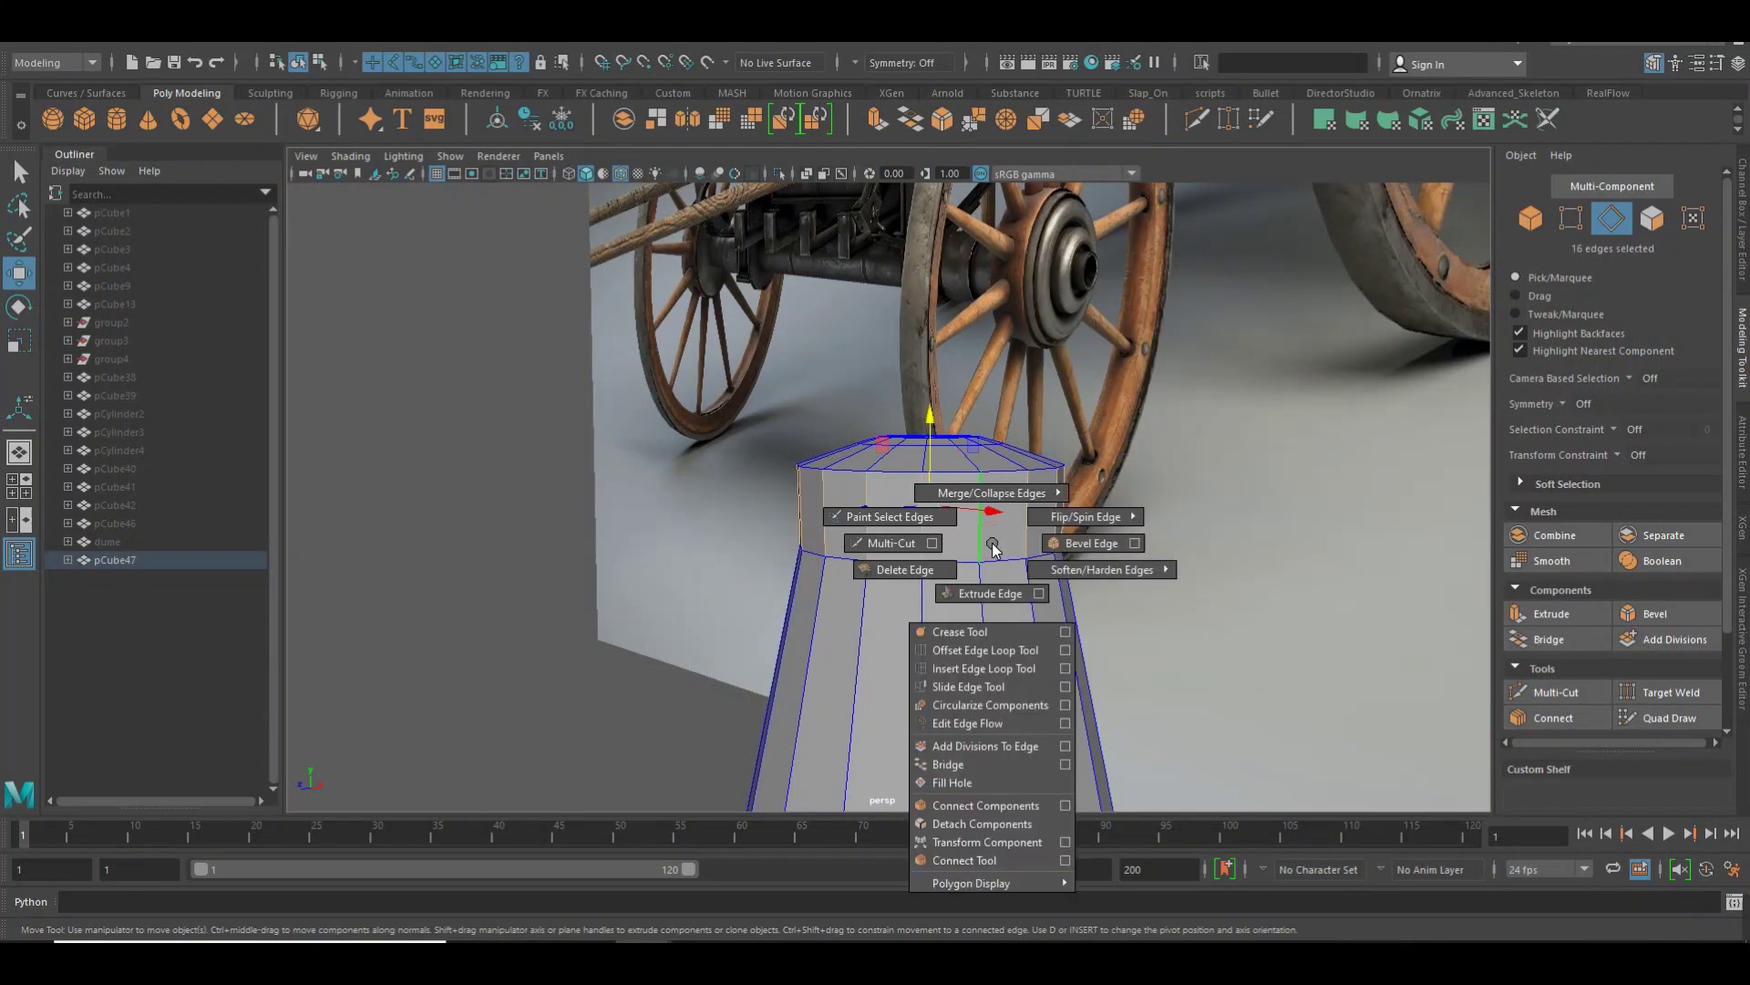
left_click(977, 860)
key("w")
left_click_drag(948, 506, 990, 505)
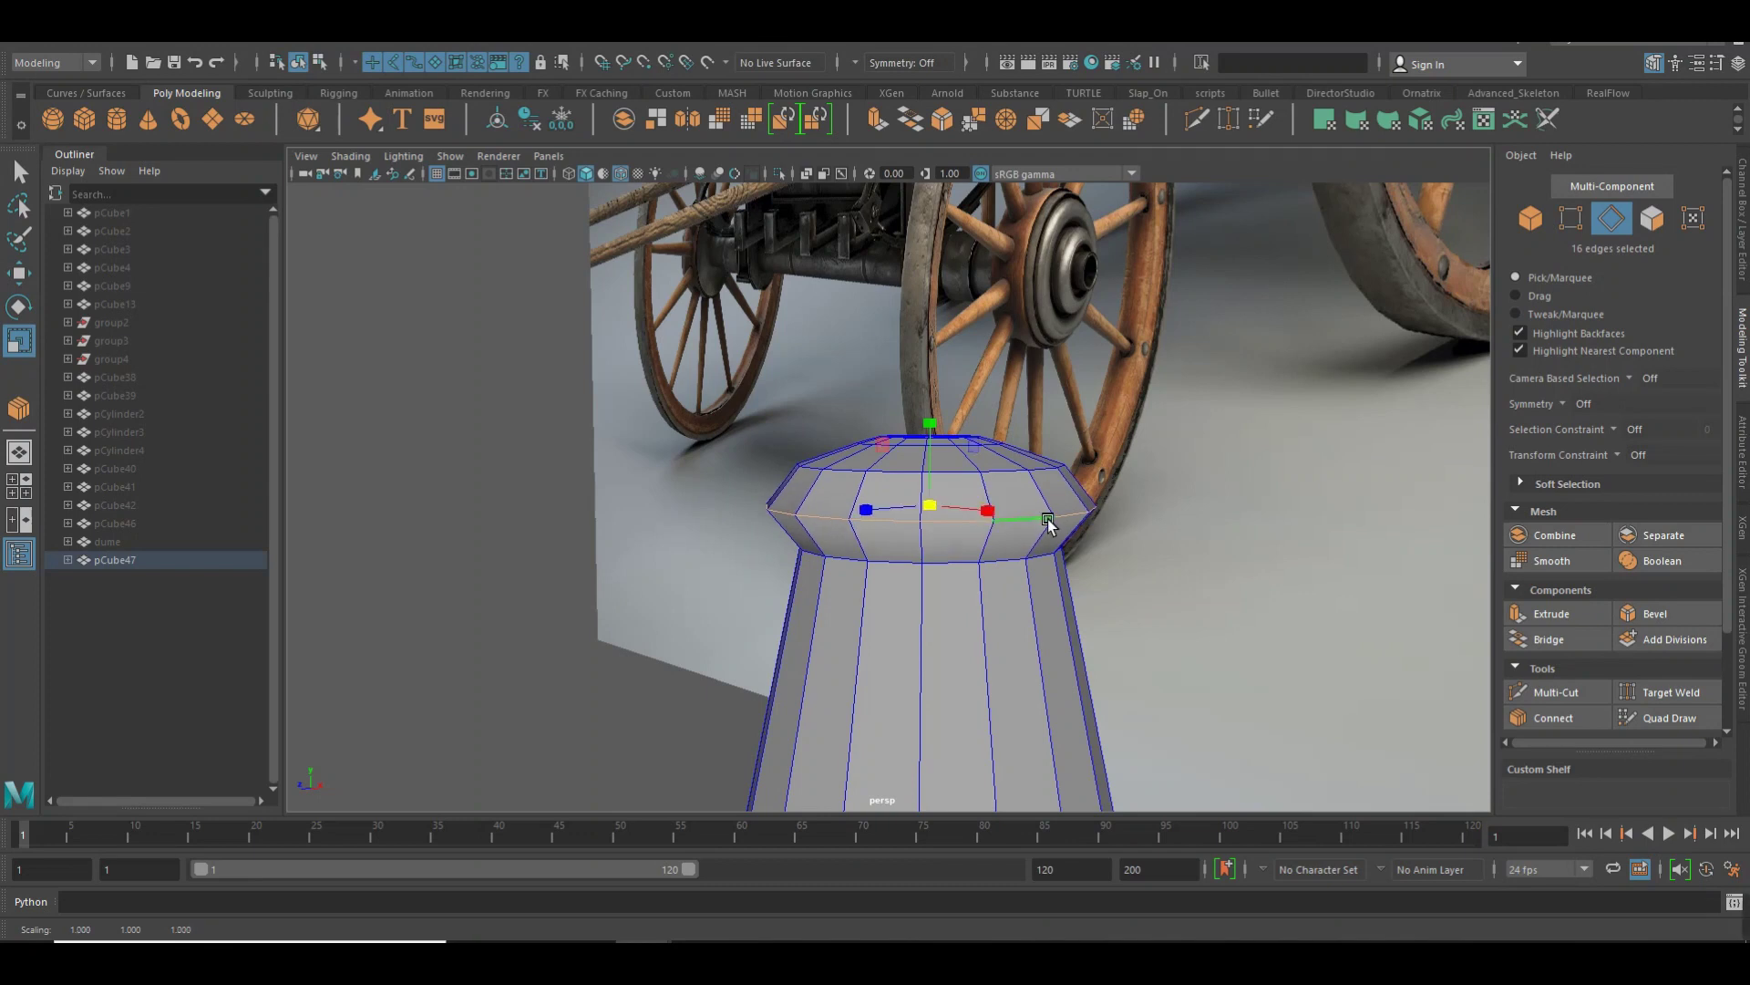
Bevel the widened loop with 2 segments, then return to object mode and deselect
left_click(947, 128)
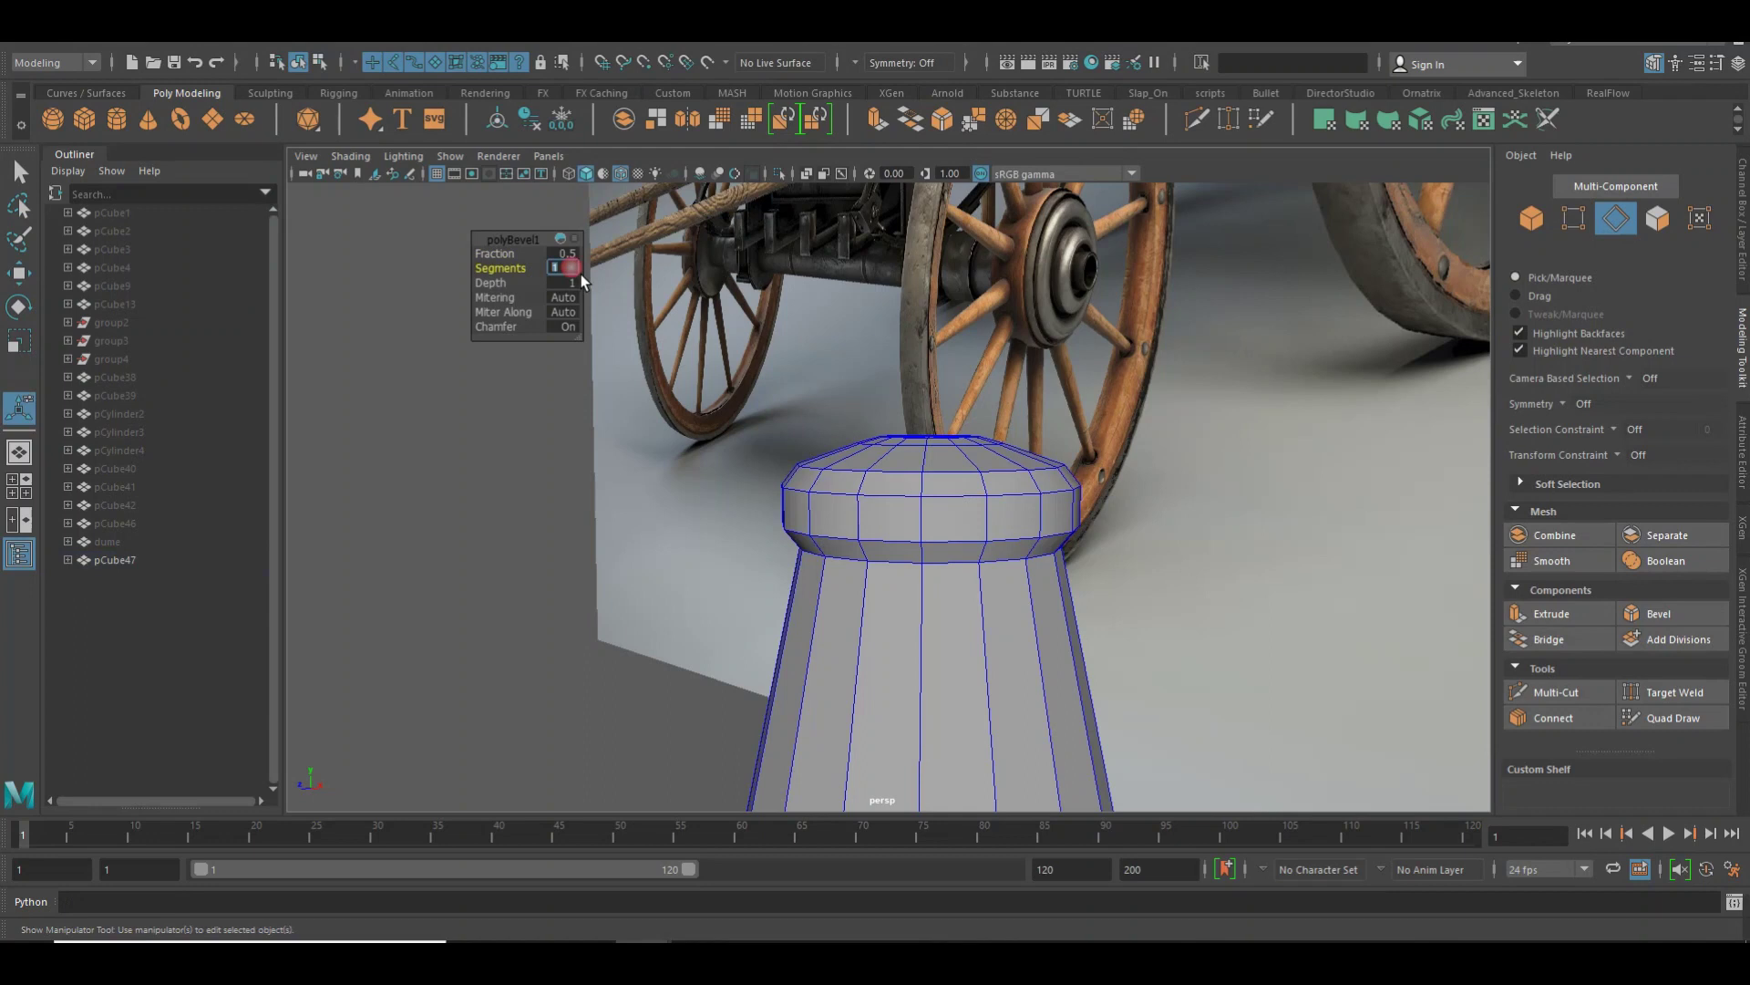
key("Return")
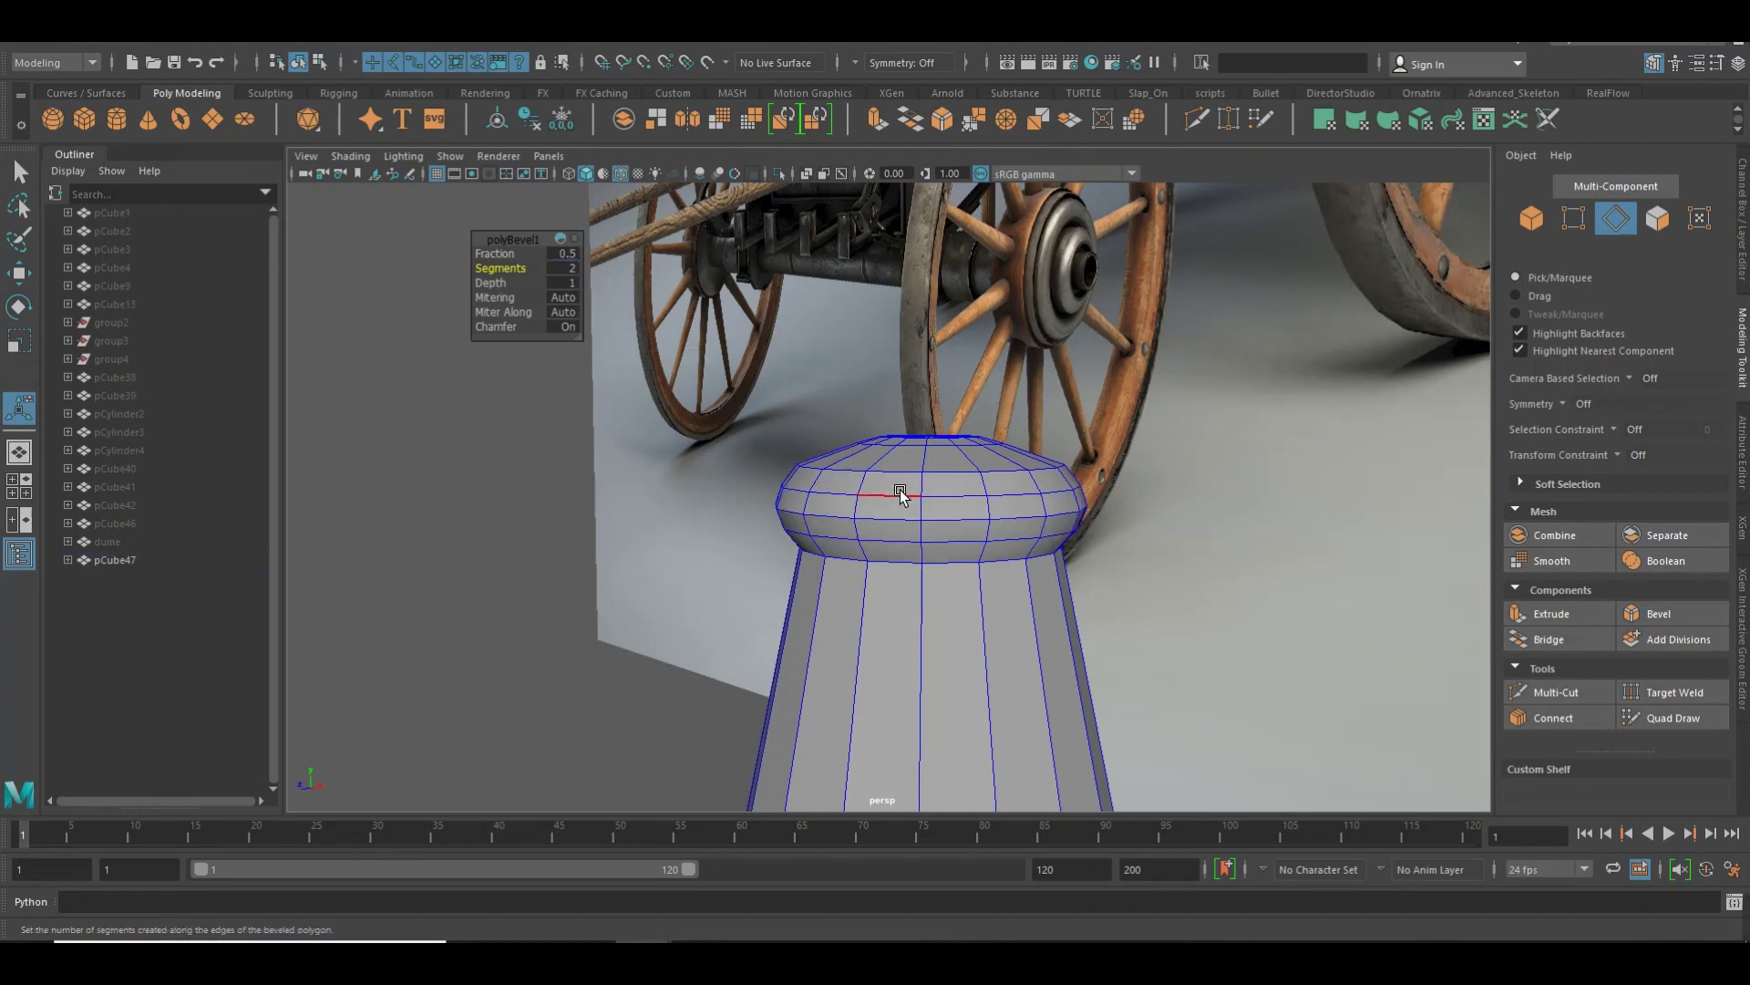
key("w")
right_click_drag(900, 494, 967, 428)
left_click(610, 477)
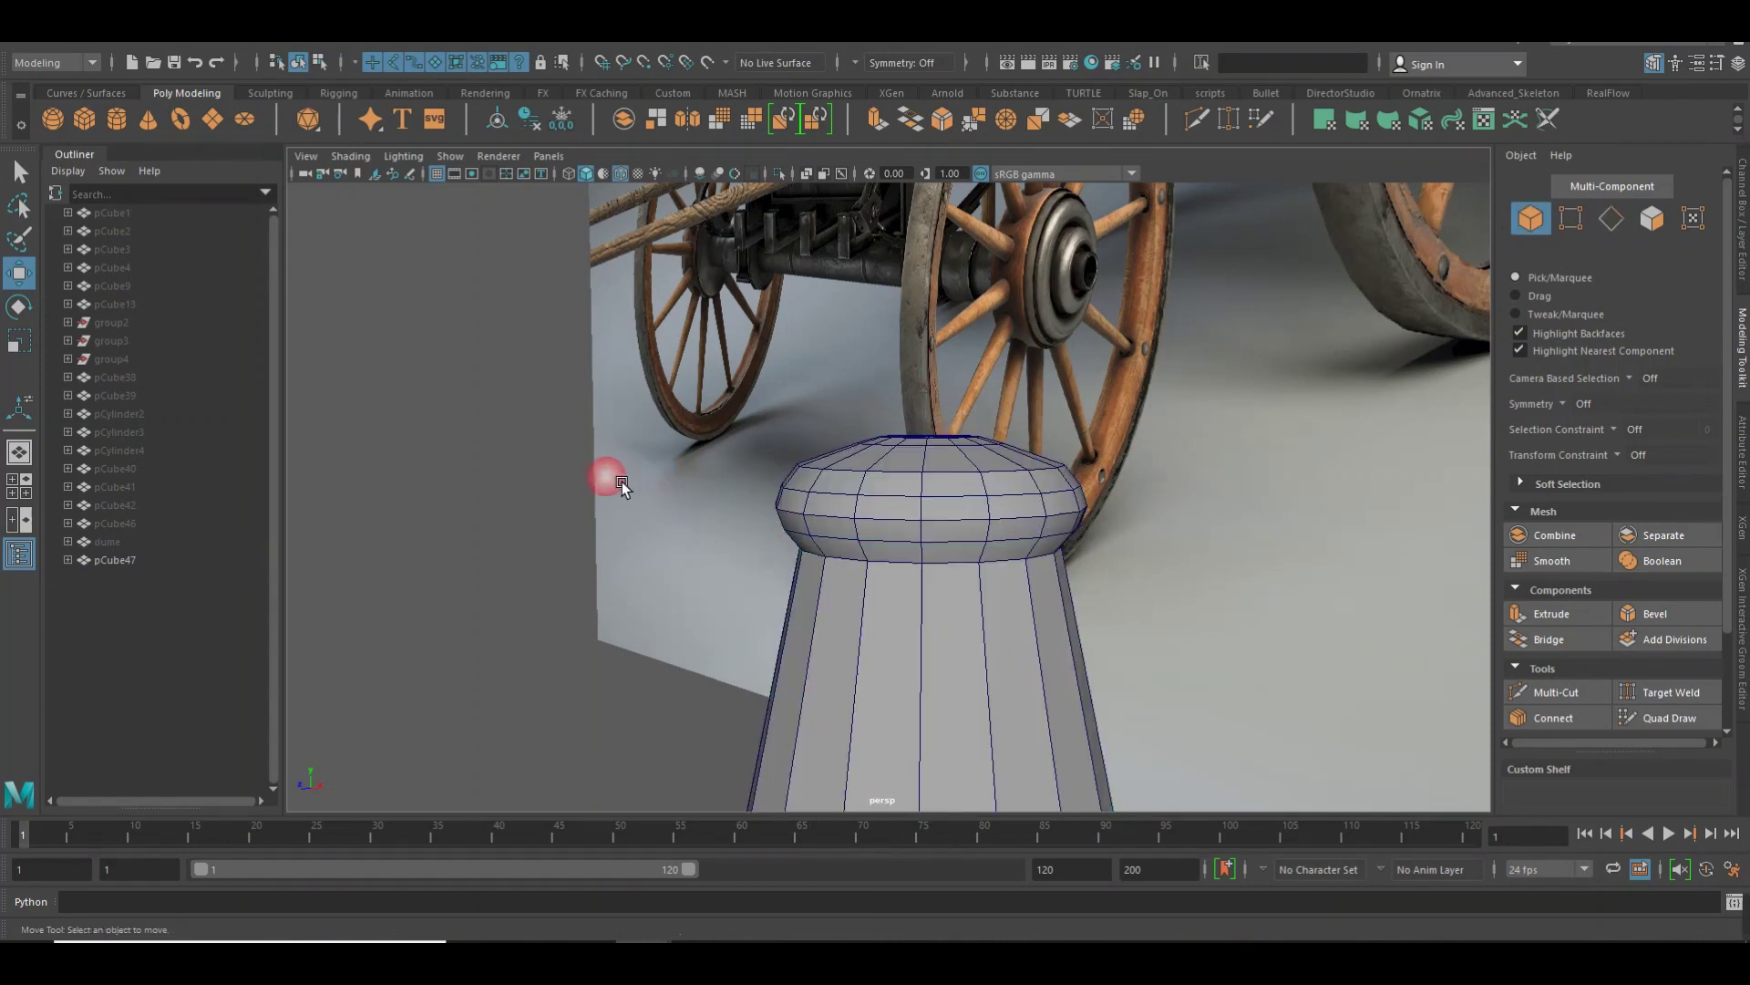
scroll(547, 479, "down", 3)
scroll(497, 493, "down", 3)
scroll(492, 500, "down", 2)
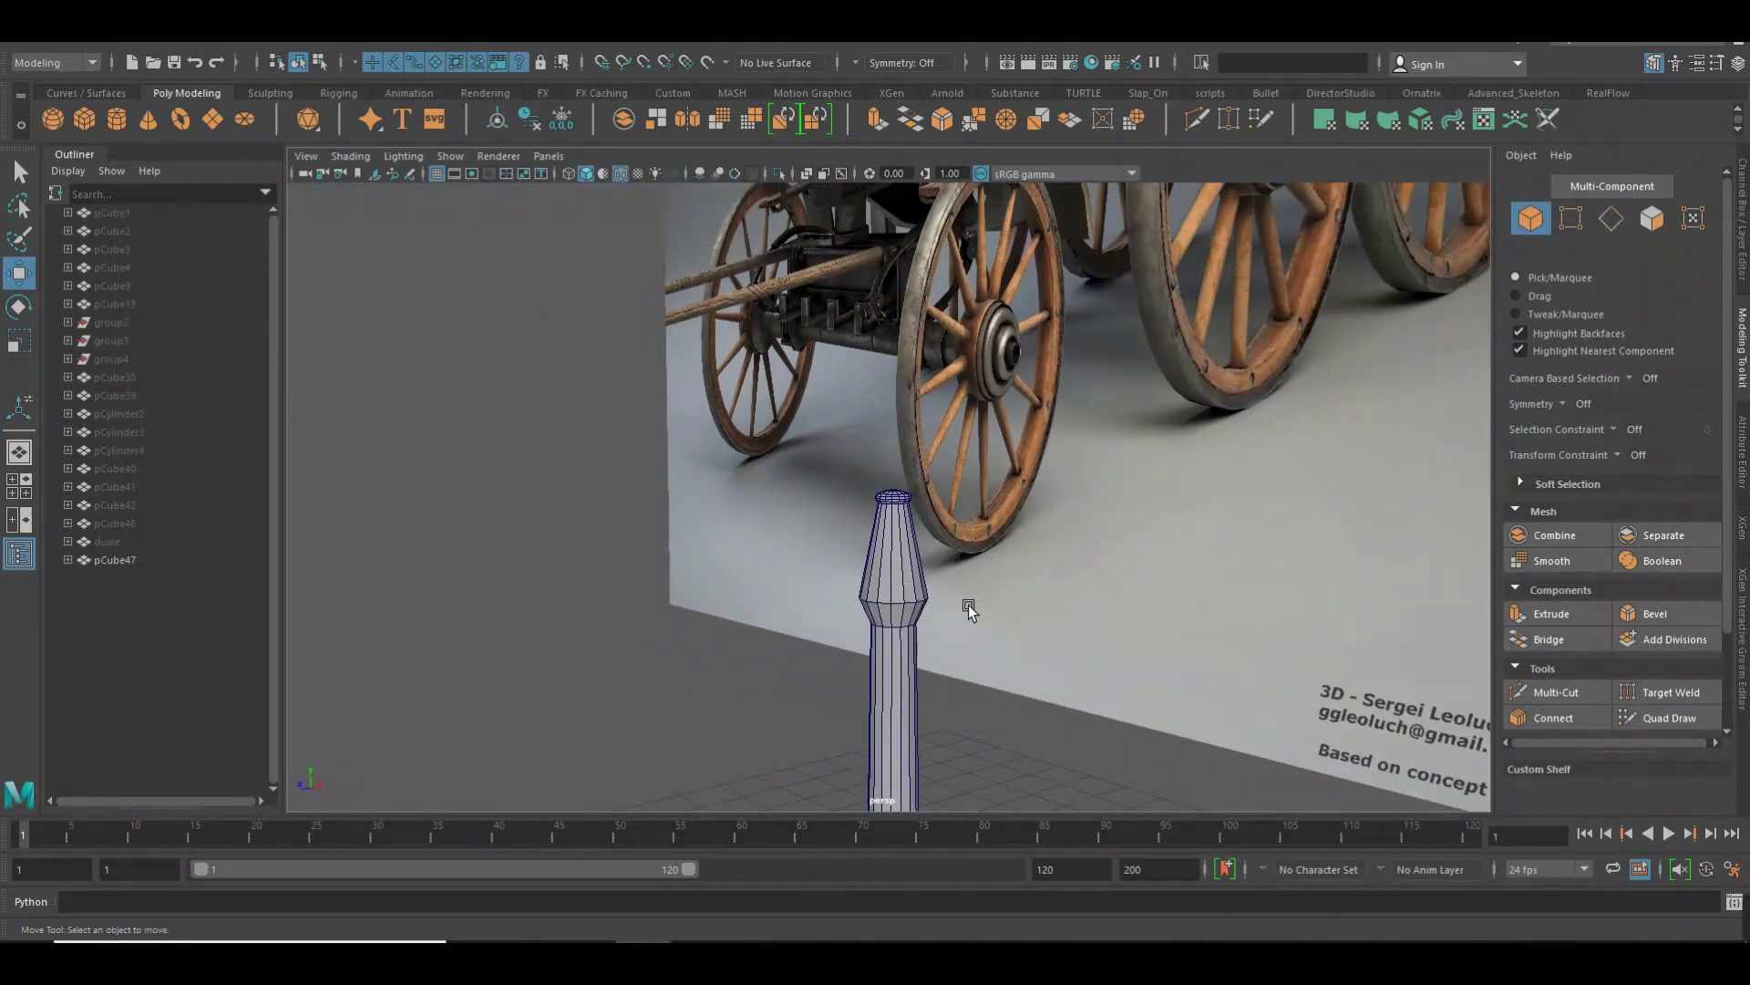
scroll(844, 624, "up", 3)
scroll(1183, 480, "up", 3)
scroll(1002, 447, "up", 3)
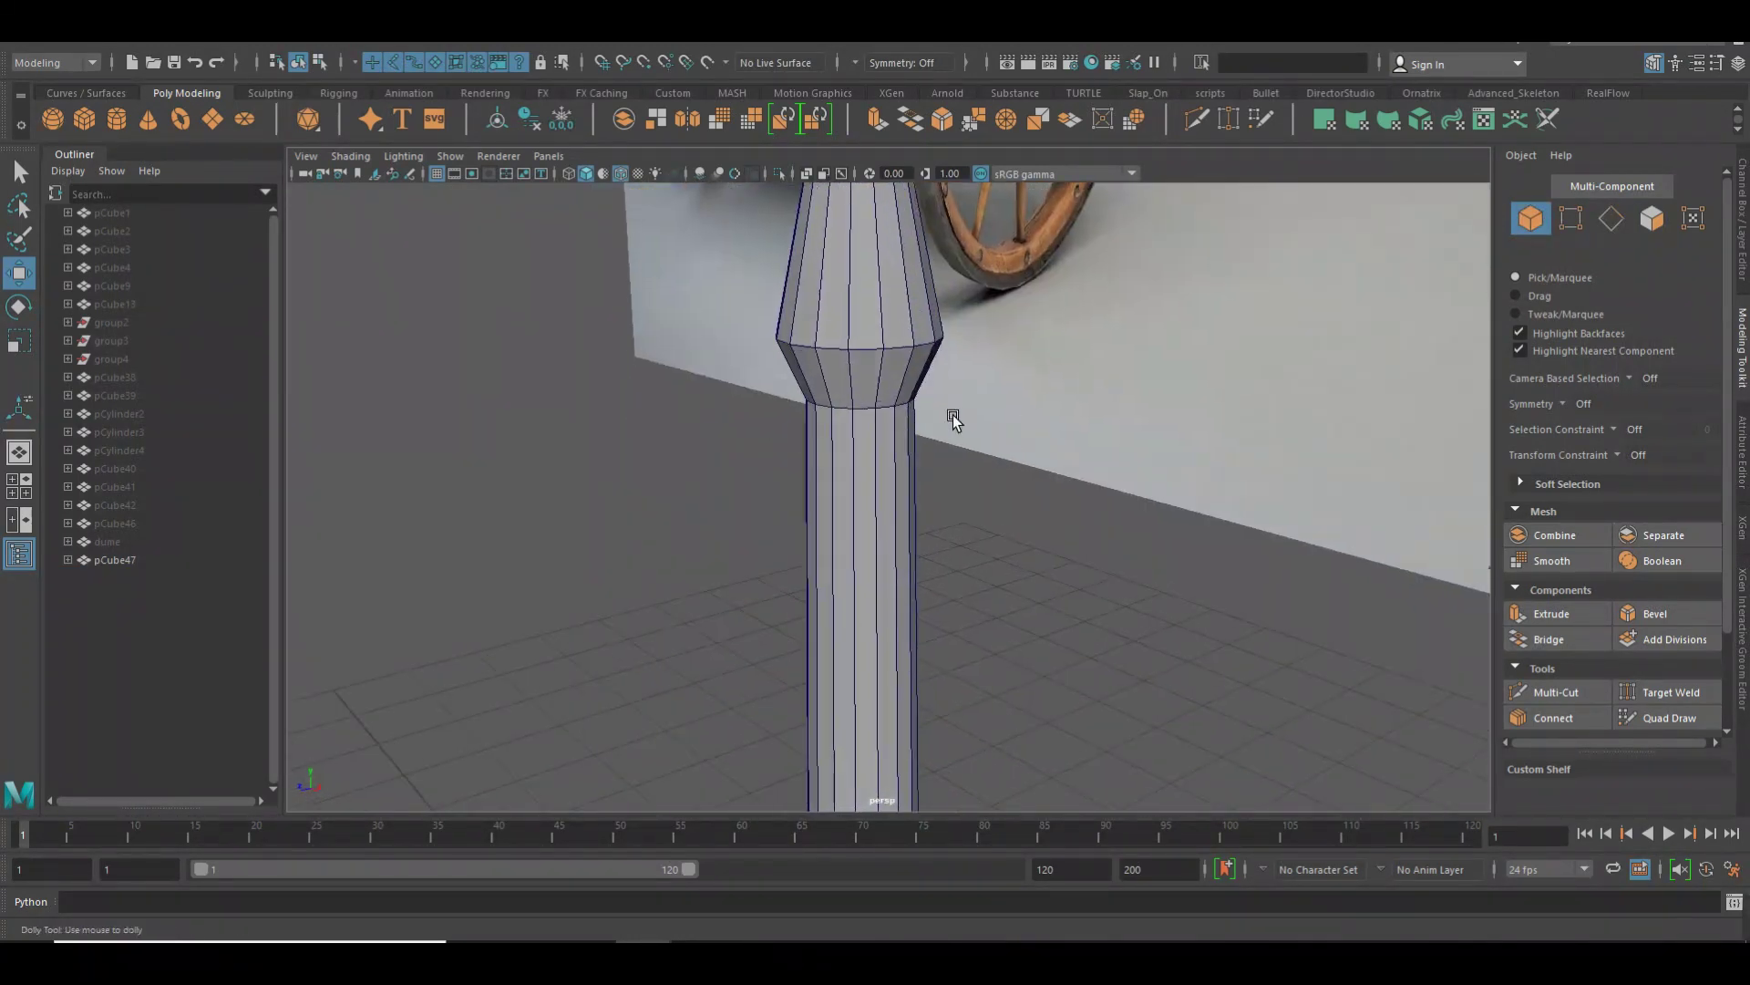
scroll(949, 417, "up", 2)
Select both collar edge loops and bevel them with fraction 0.2 and 2 segments
middle_click_drag(846, 329, 894, 419, "alt")
right_click_drag(901, 383, 892, 329)
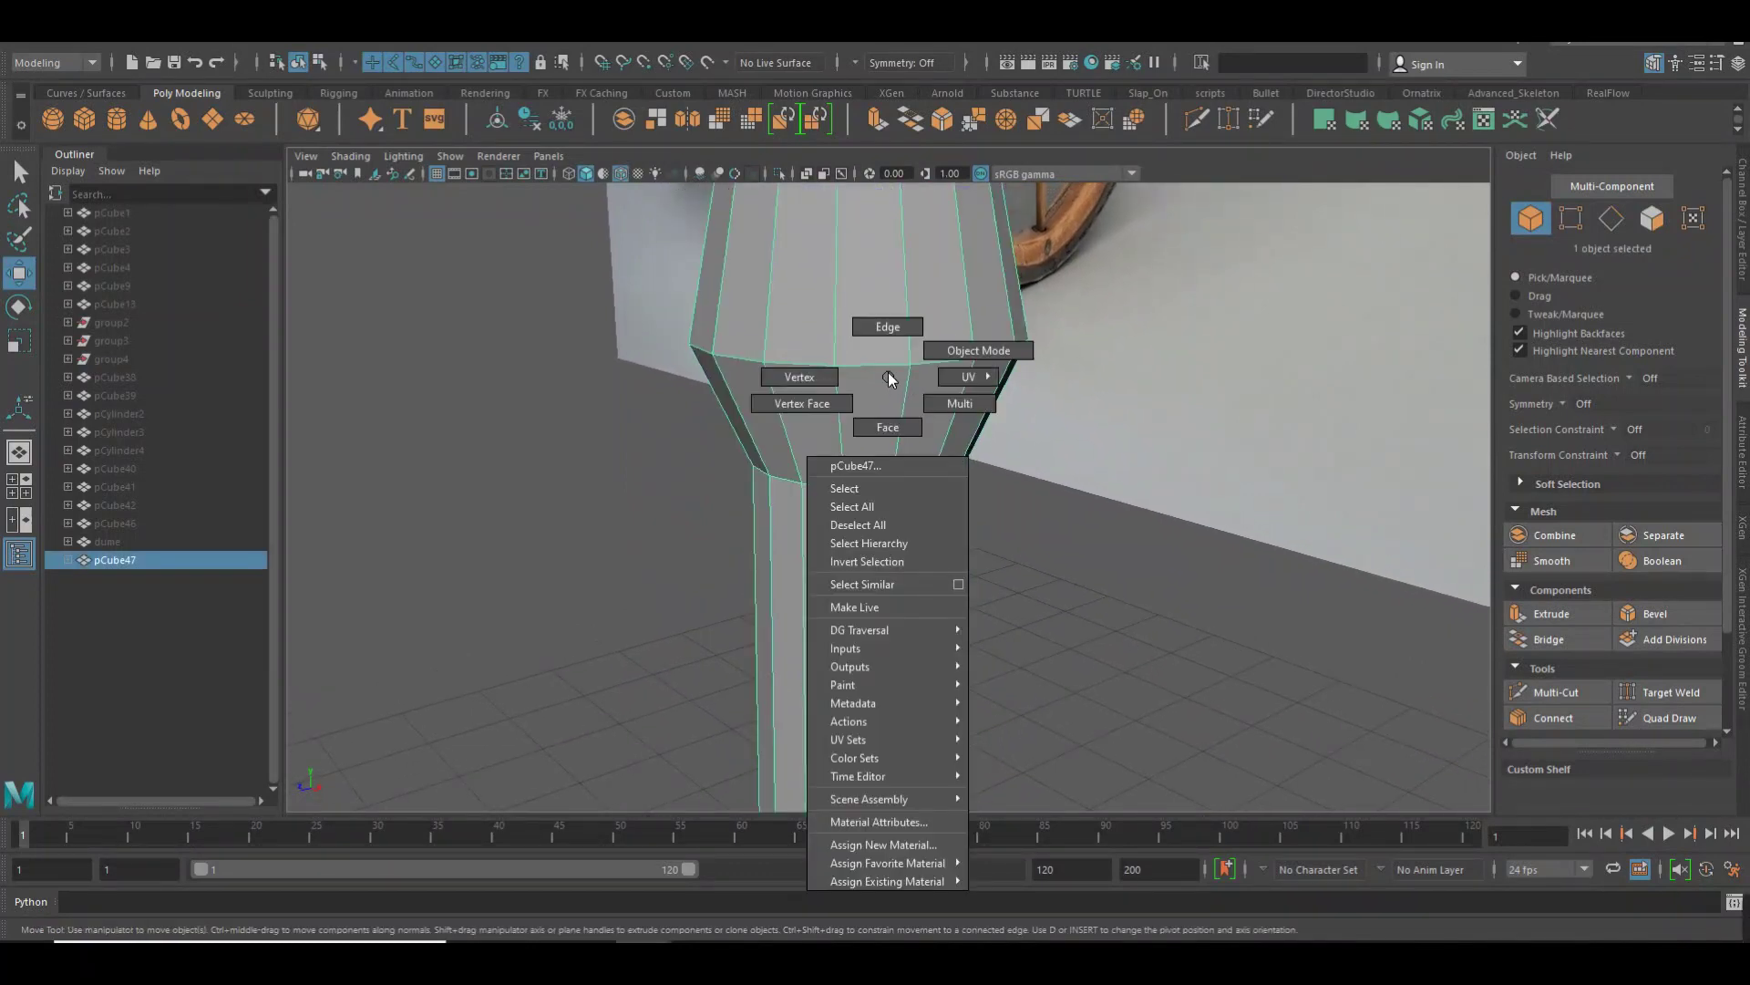
left_click(898, 393)
double_click(893, 488, "shift")
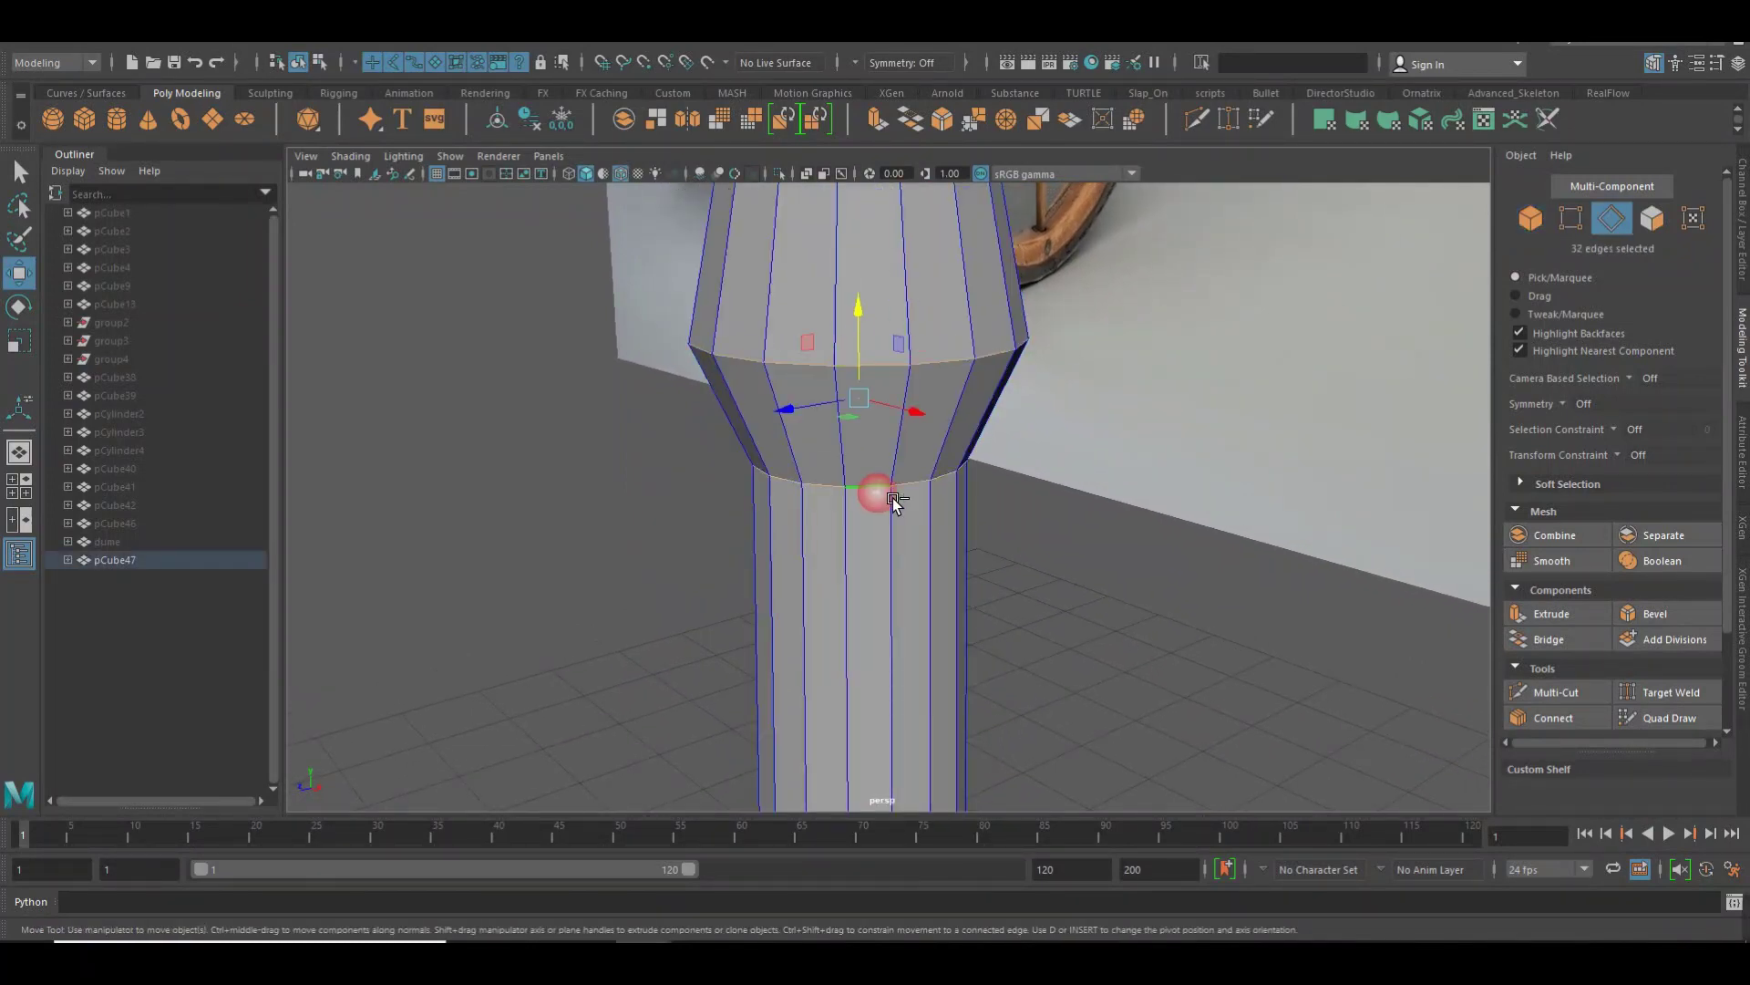
left_click(949, 137)
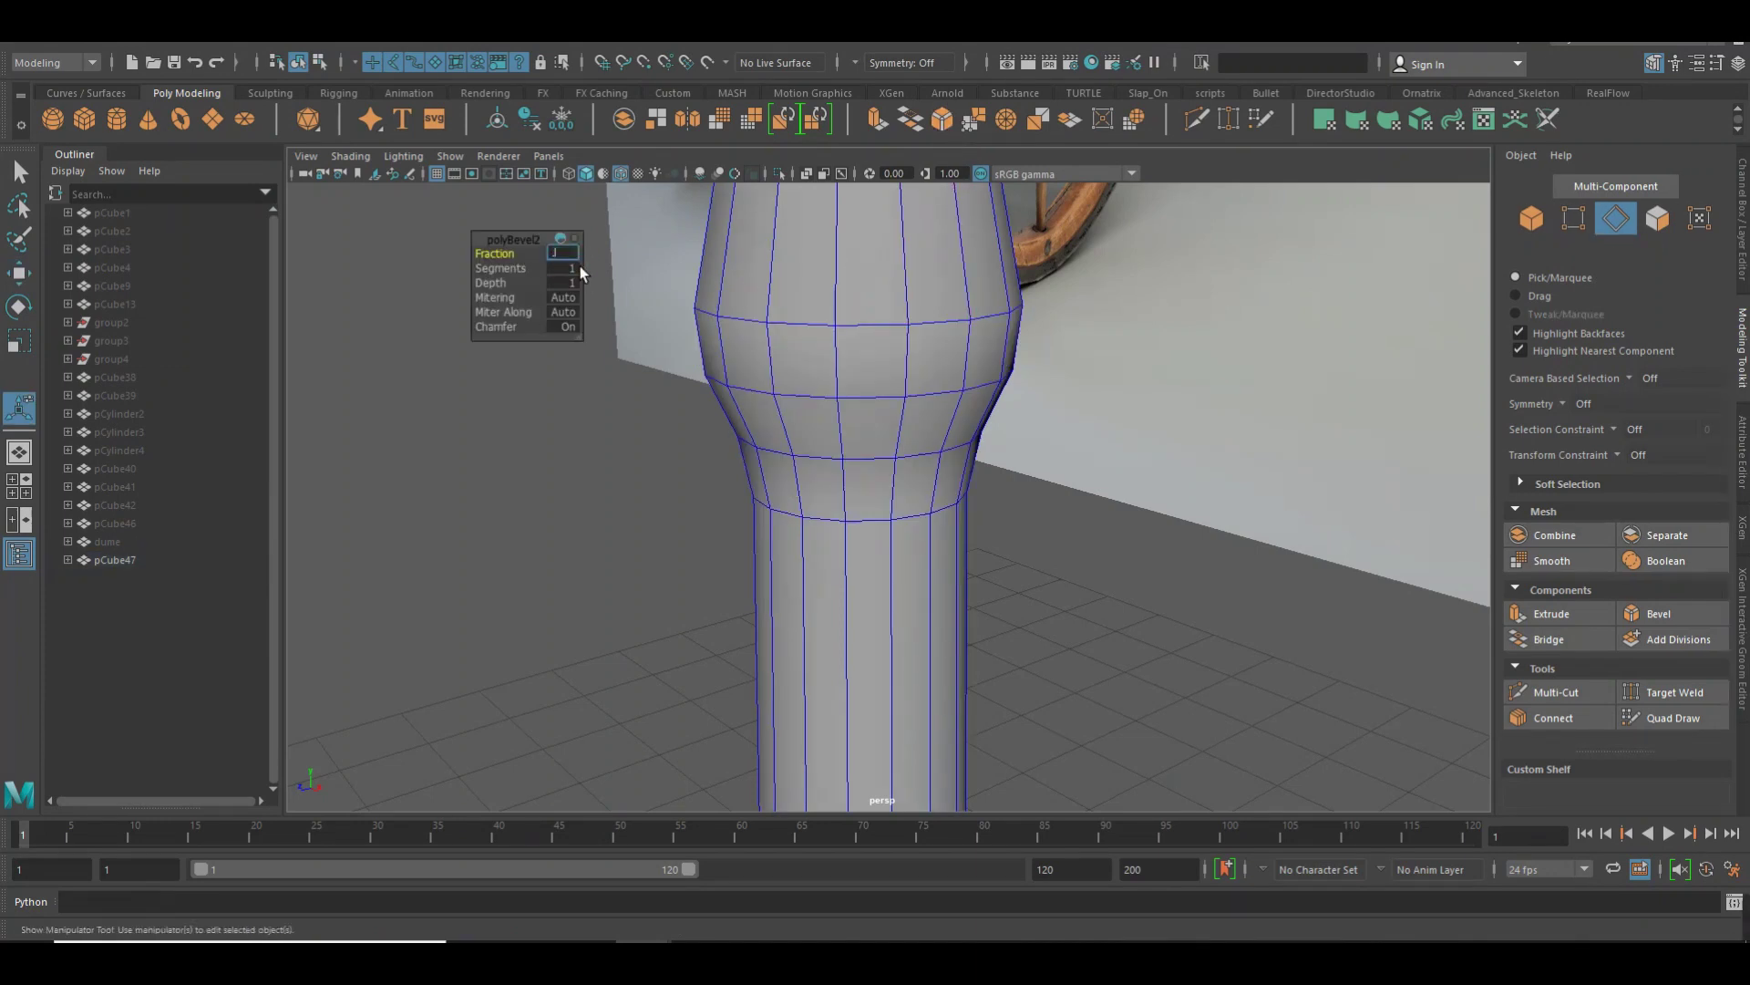
key("Return")
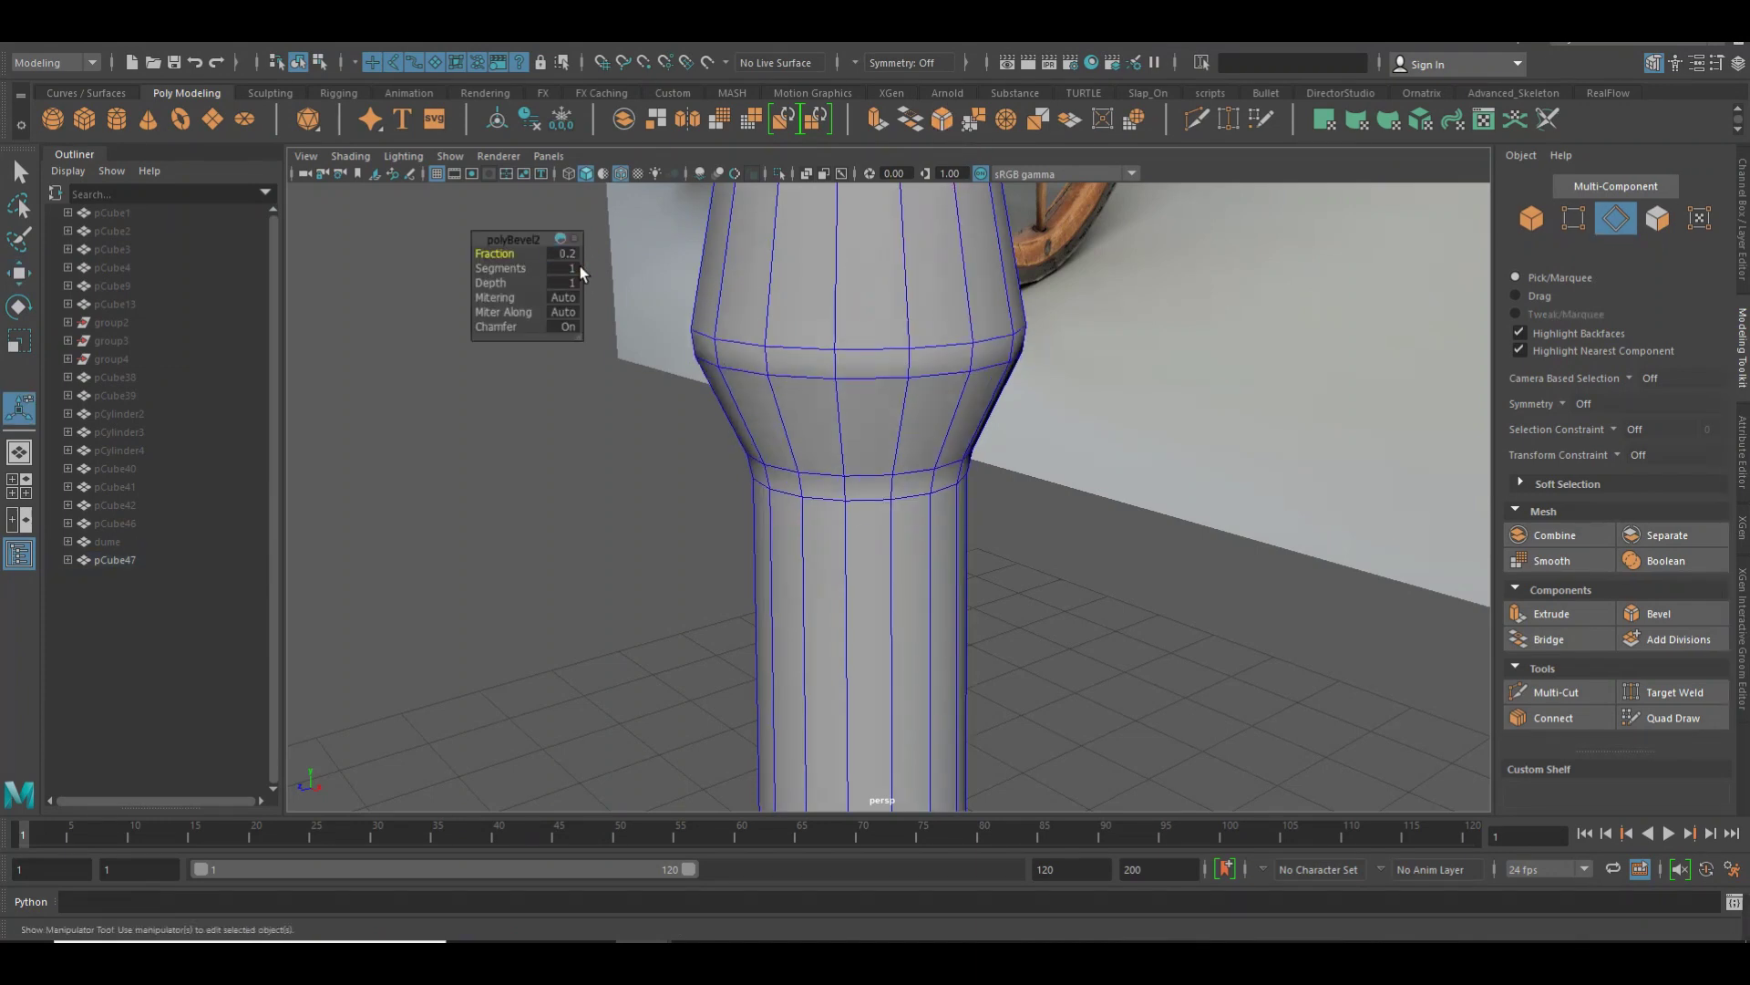
left_click(580, 276)
type("2")
key("Return")
Close the bevel settings, dismiss the reference image menu, and orbit toward the post's base
scroll(742, 489, "down", 3)
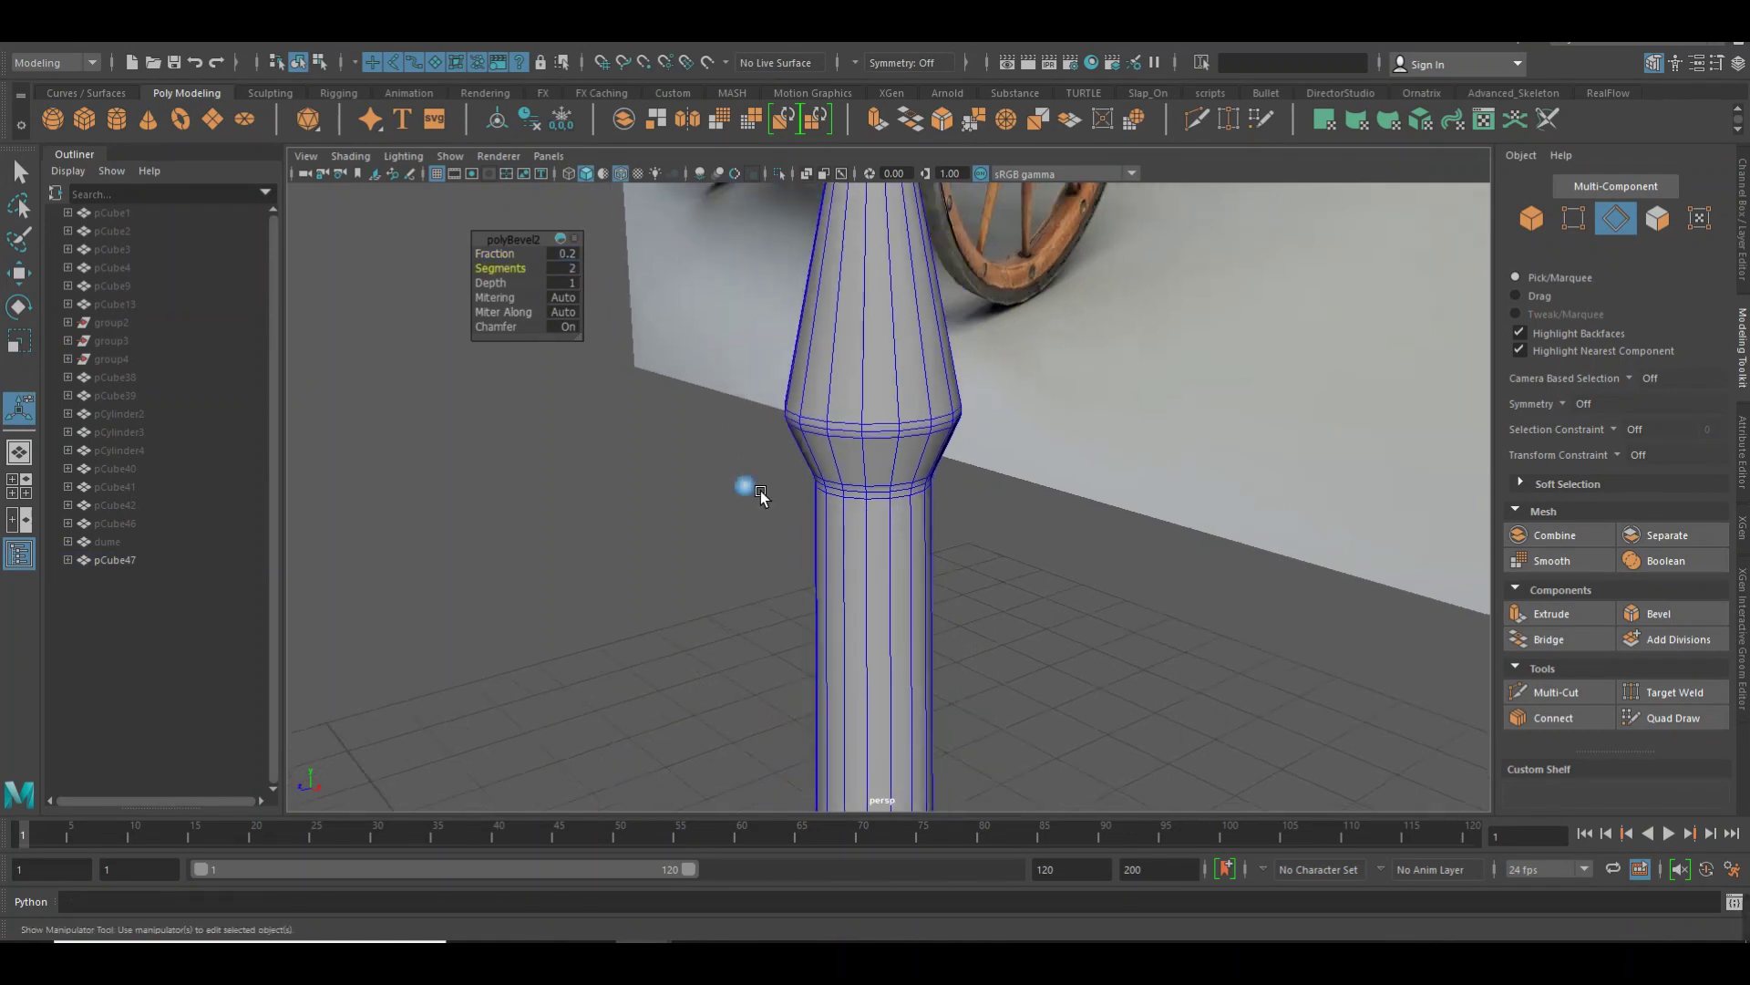
scroll(820, 500, "down", 3)
scroll(828, 411, "down", 1)
key("w")
right_click(944, 403)
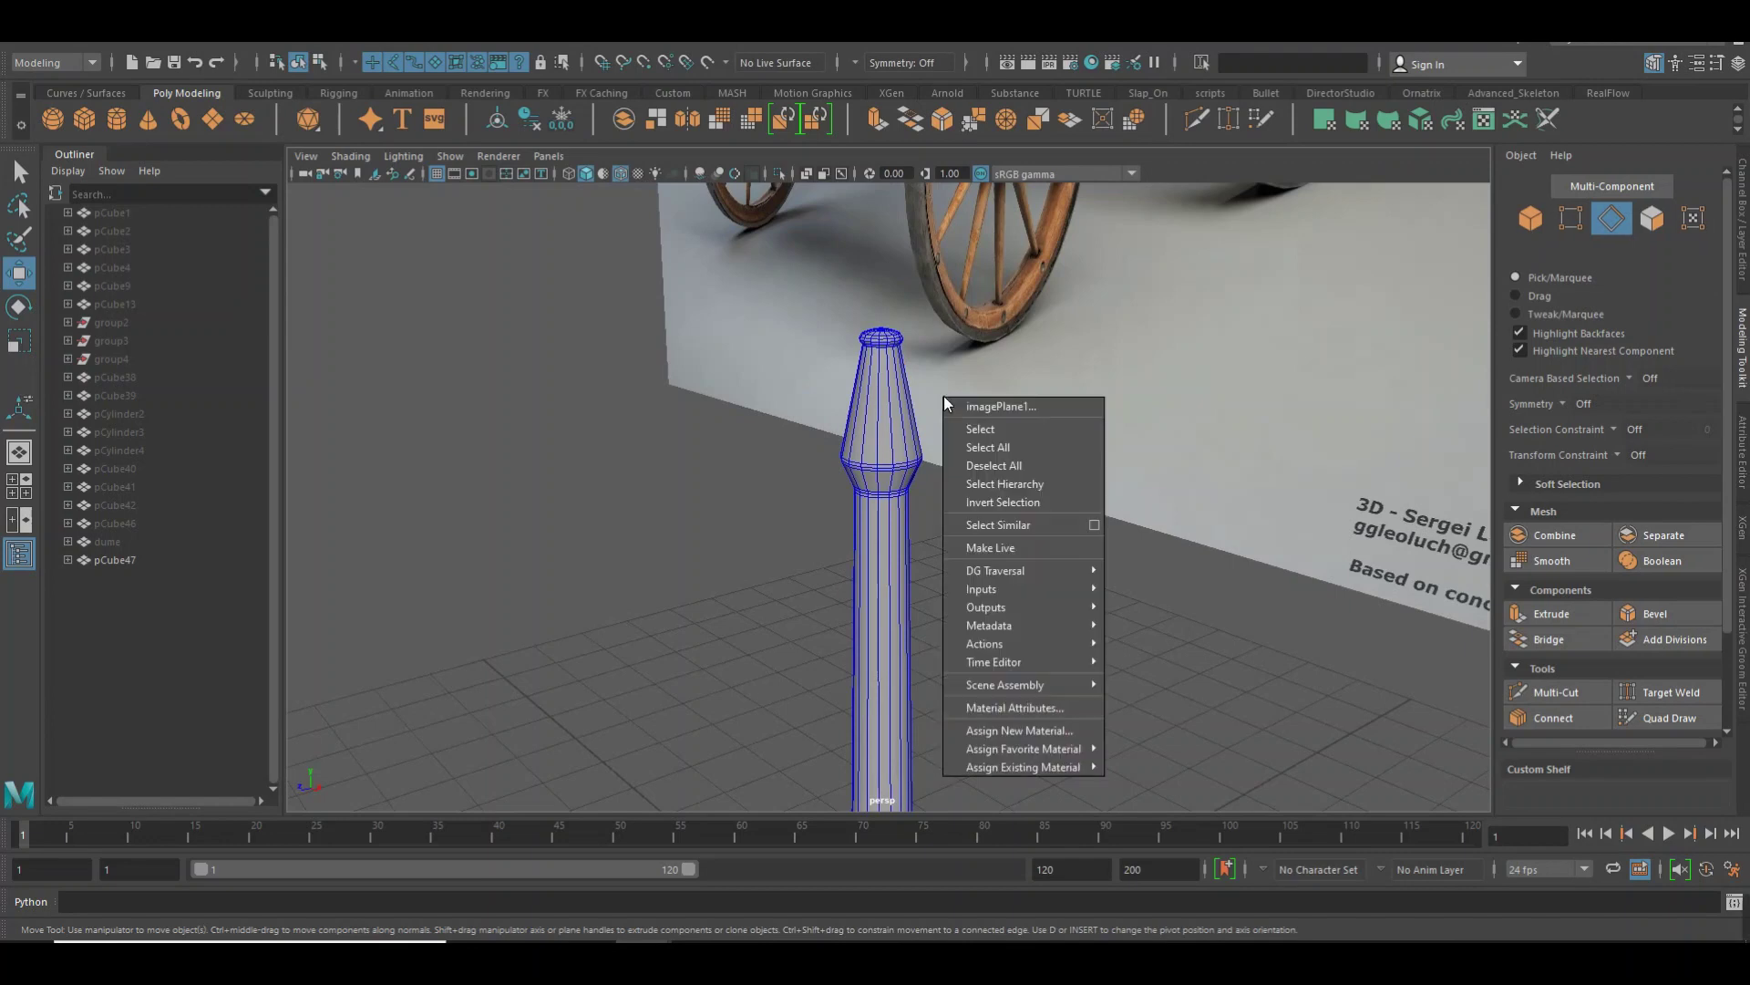
right_click(867, 371)
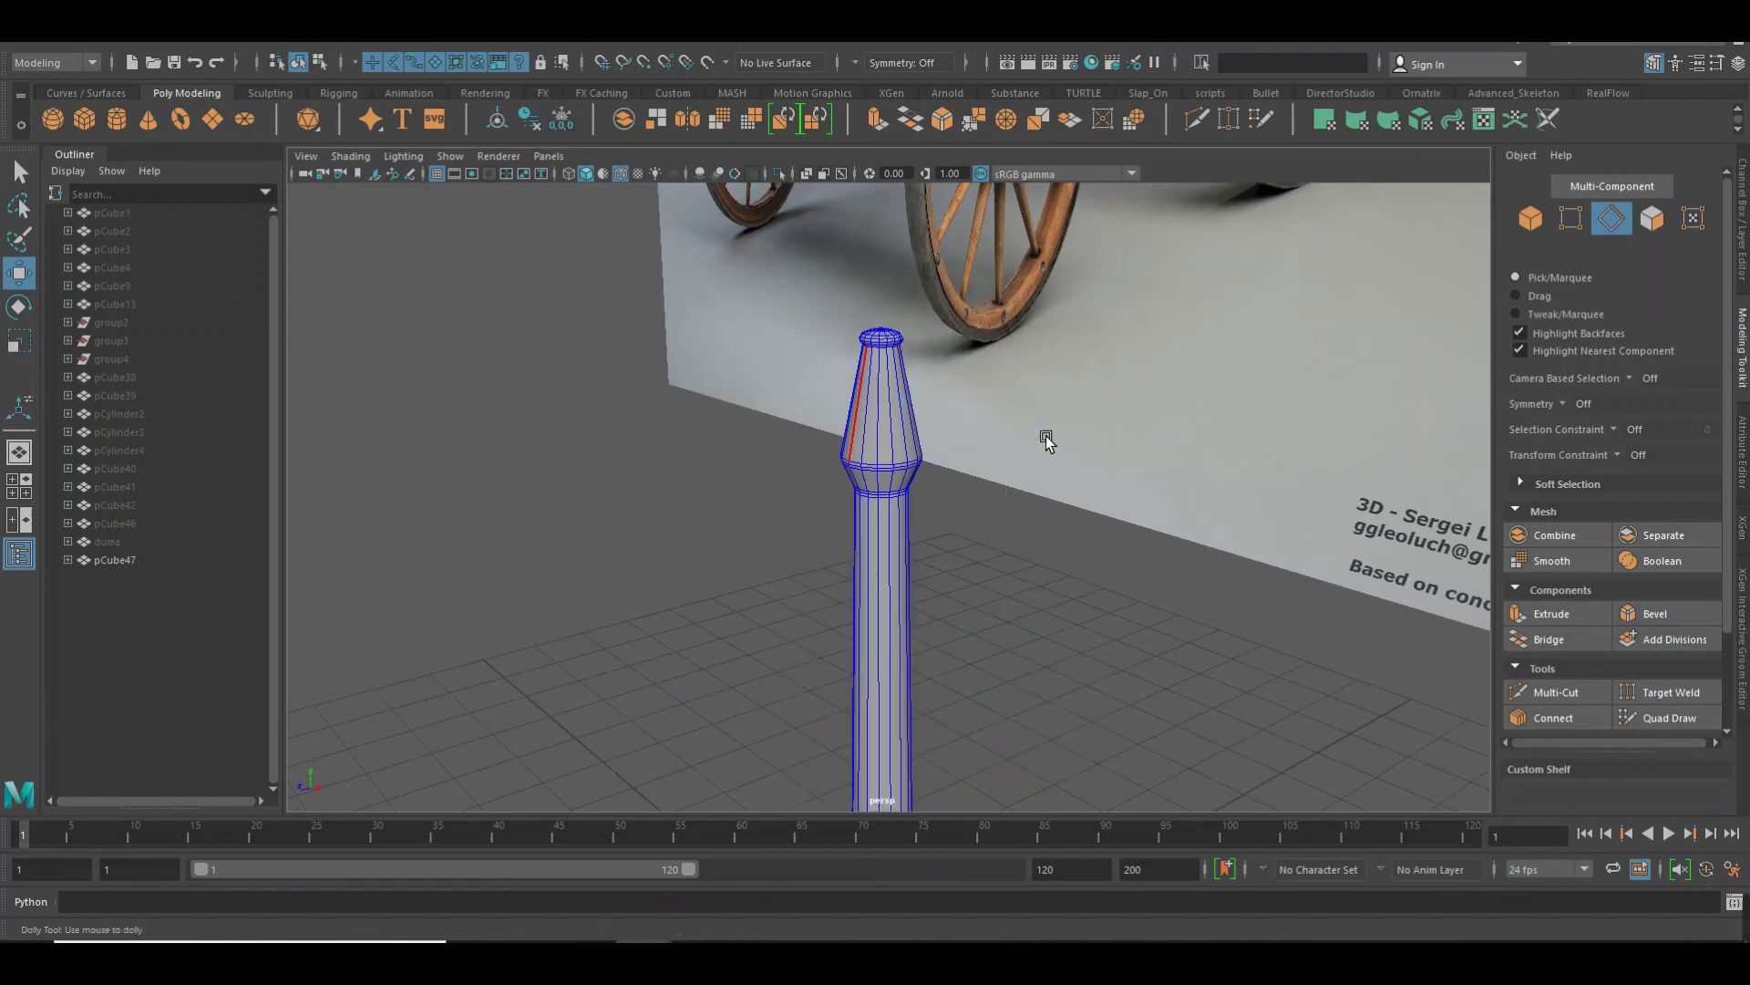
left_click_drag(1047, 438, 755, 171, "alt")
Select the ring where the column meets the square base and bevel it: 2 segments, fraction 0.2
scroll(912, 410, "up", 3)
scroll(1250, 500, "up", 3)
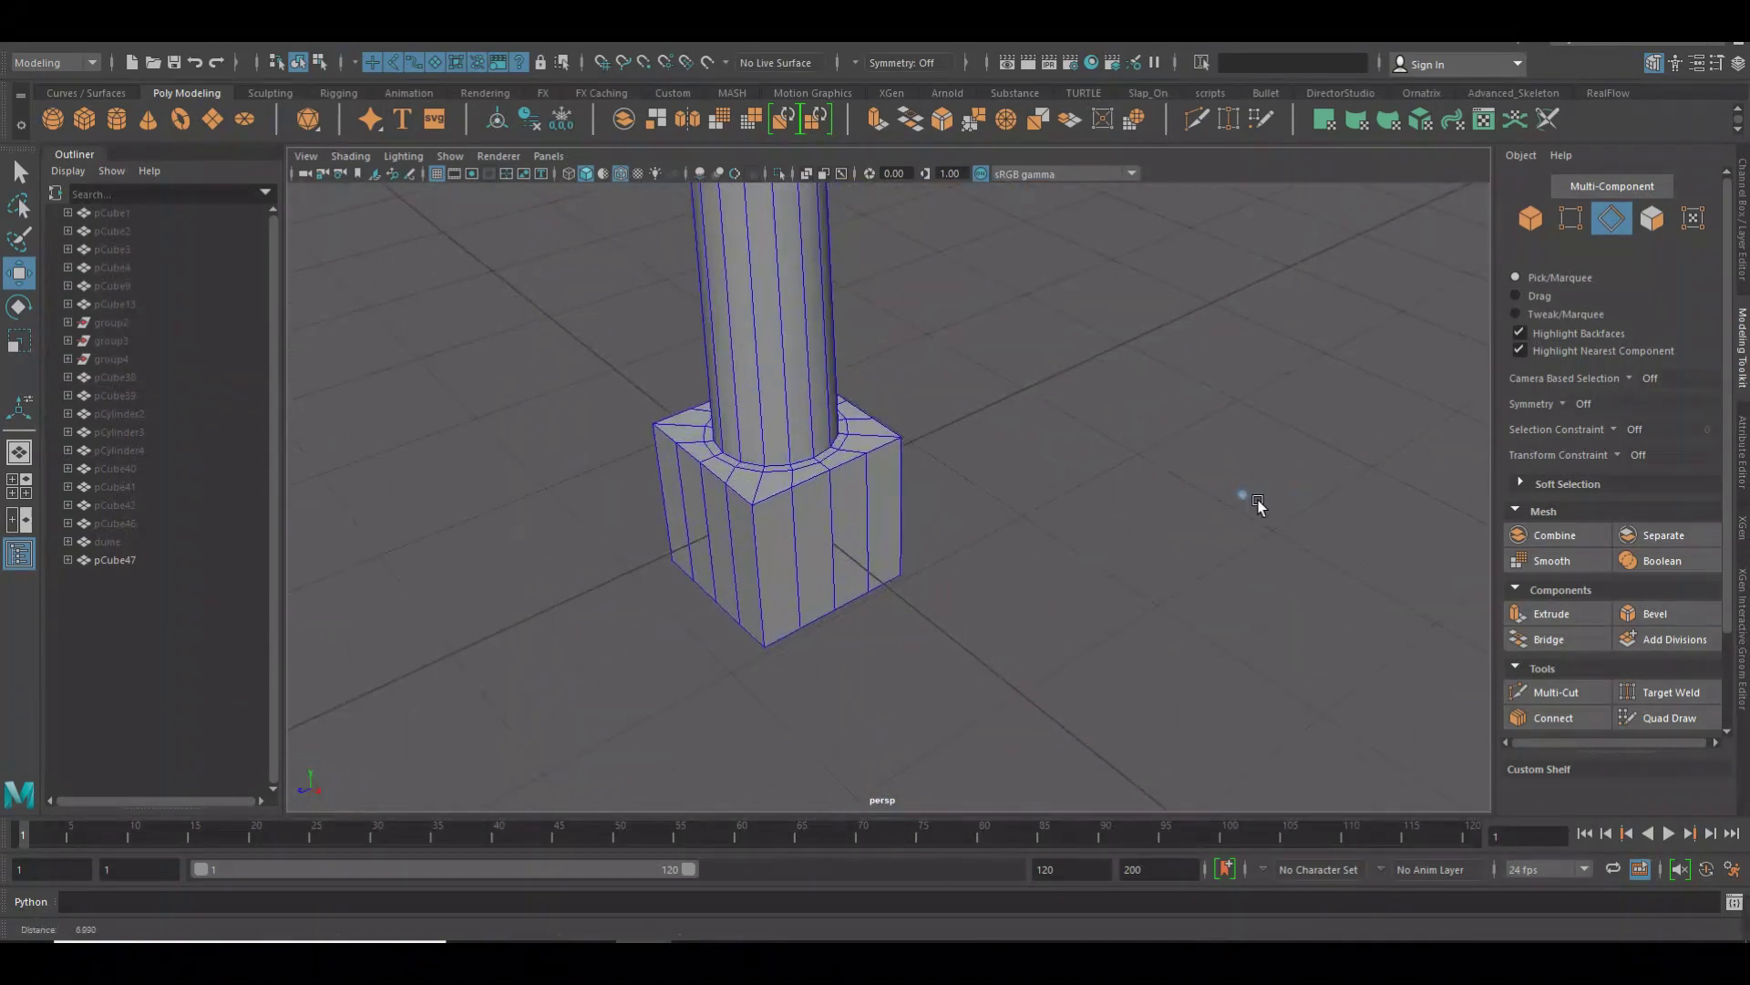
scroll(846, 463, "up", 3)
left_click(718, 415)
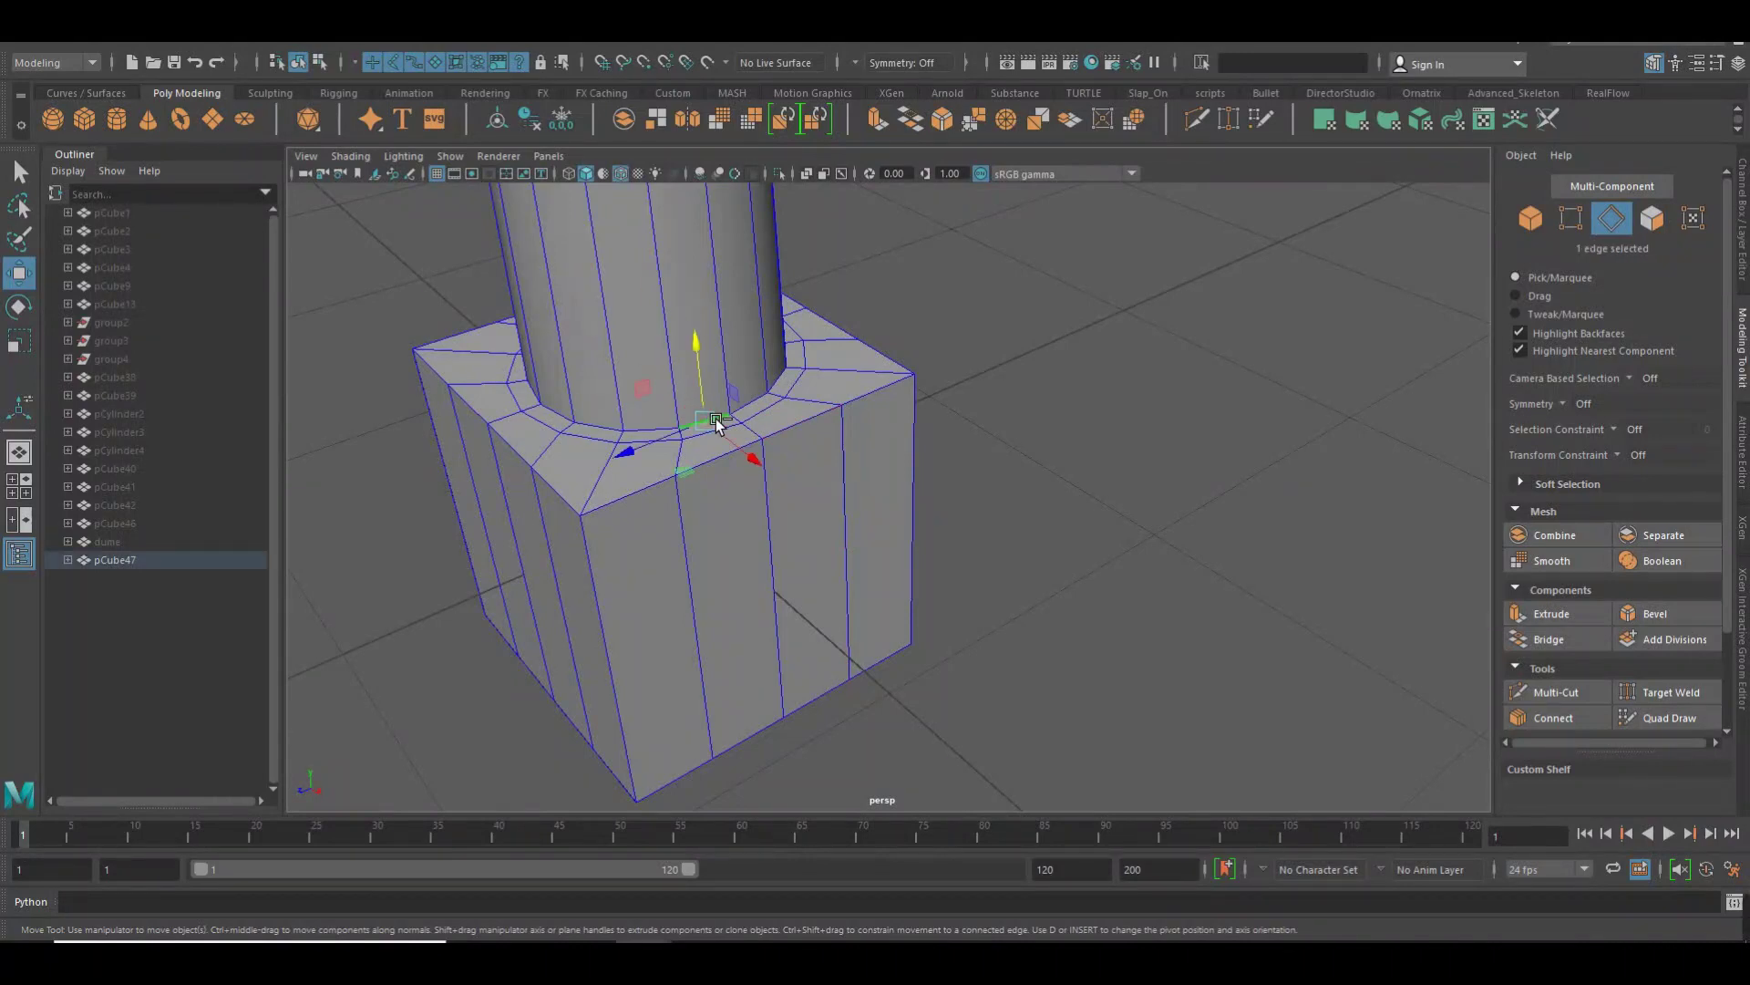
double_click(771, 401)
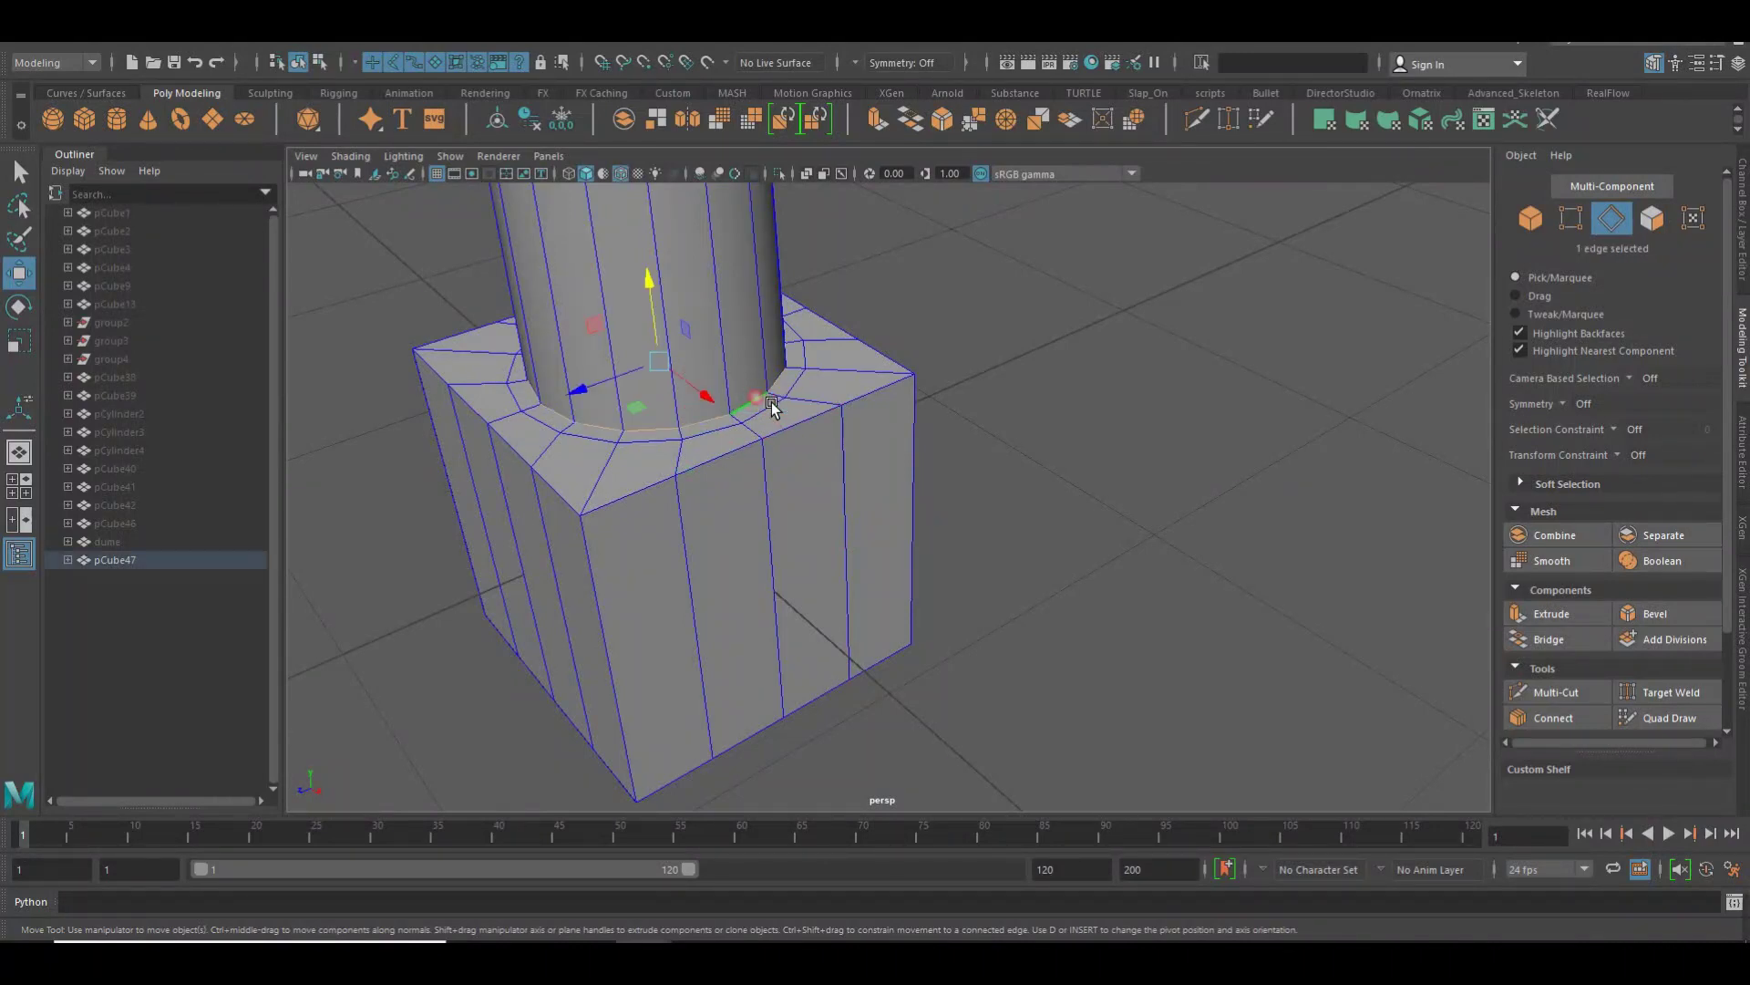
right_click(771, 402, "shift")
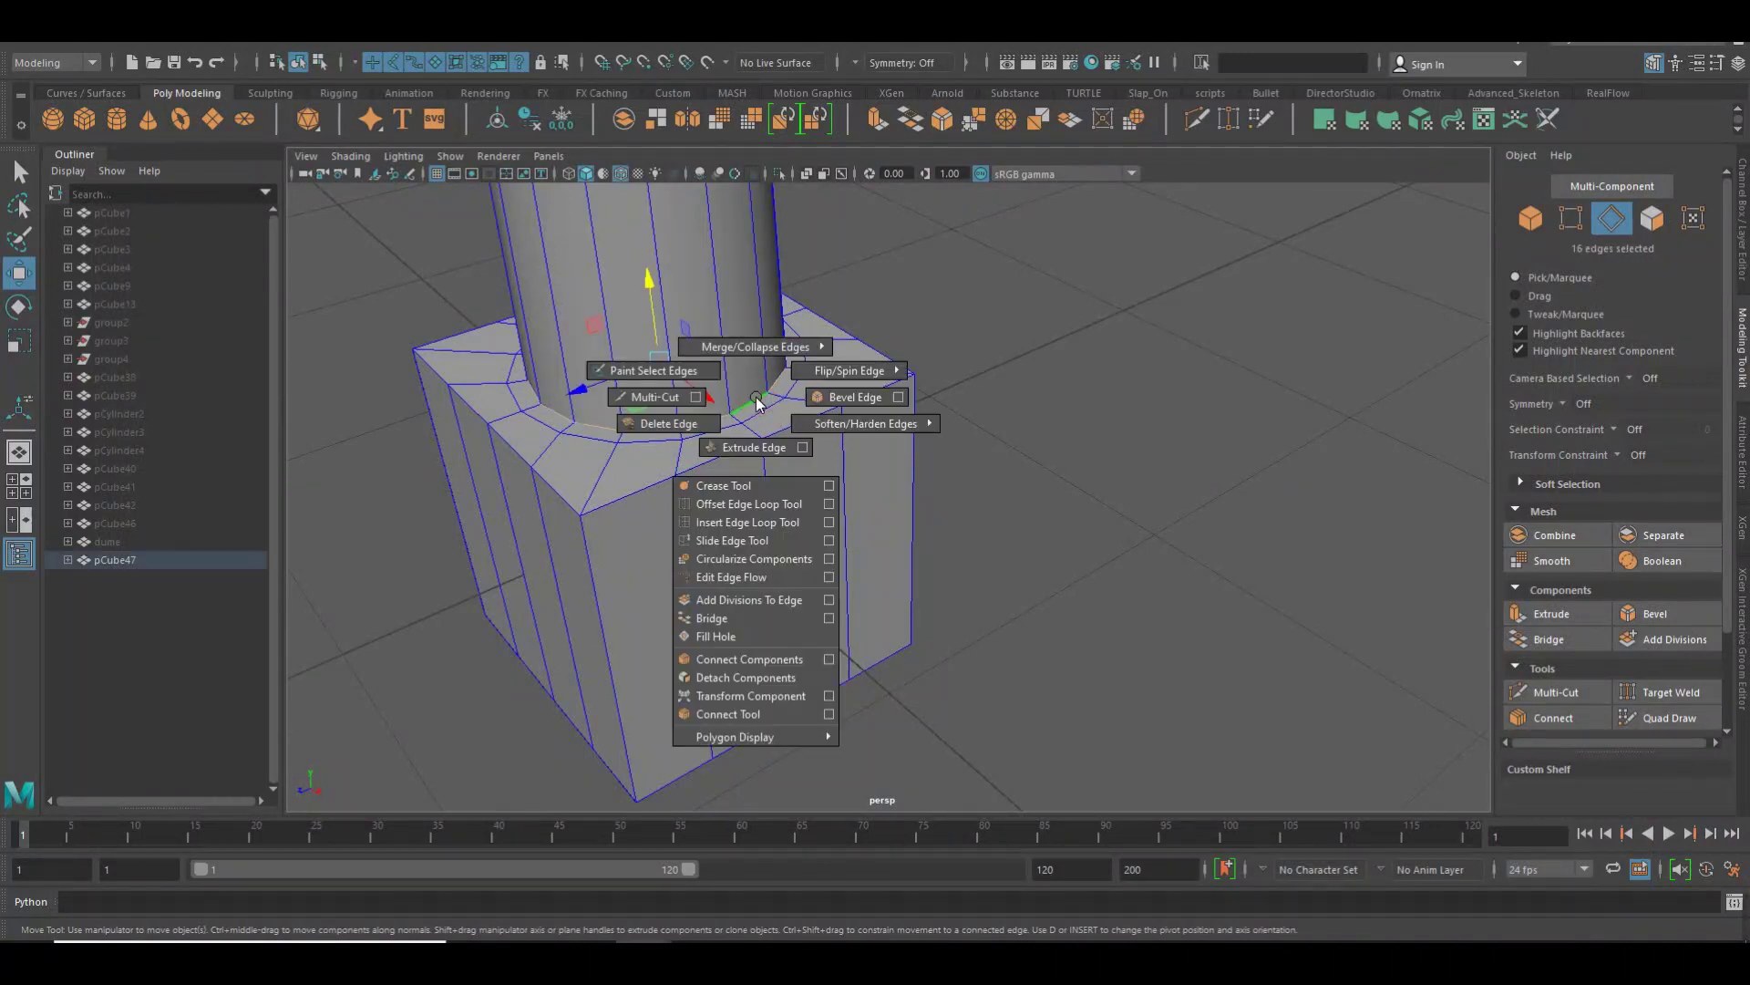
left_click(954, 128)
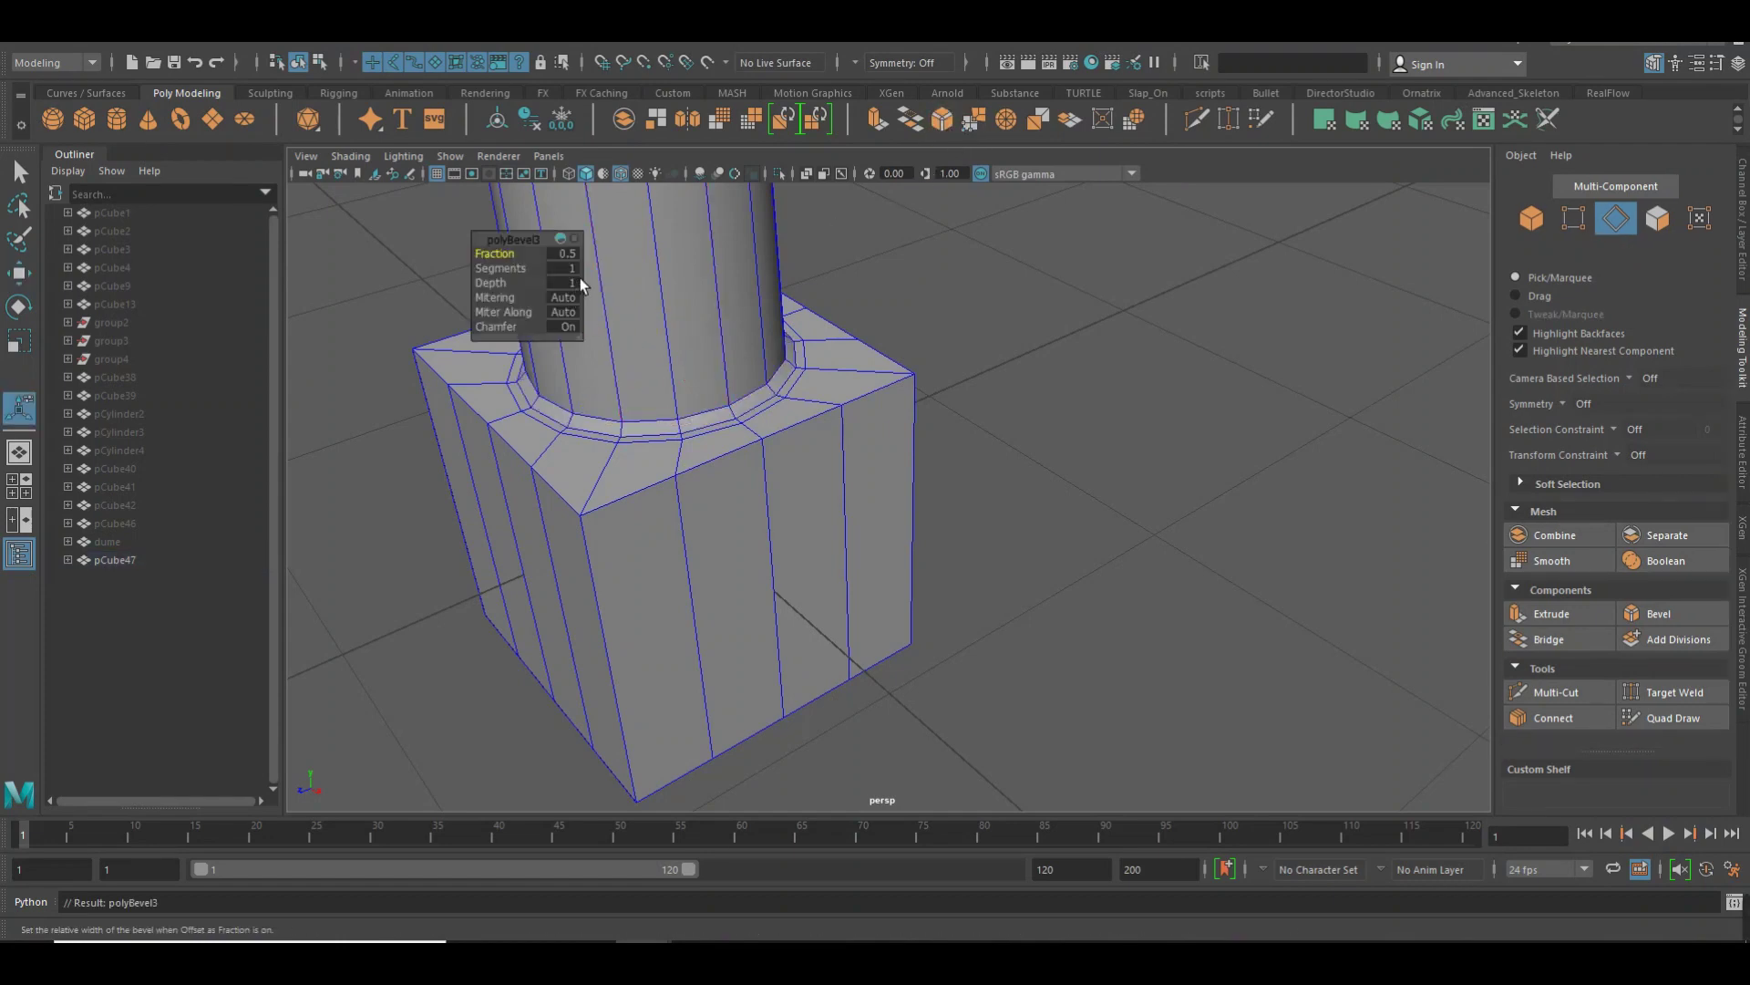
key("Return")
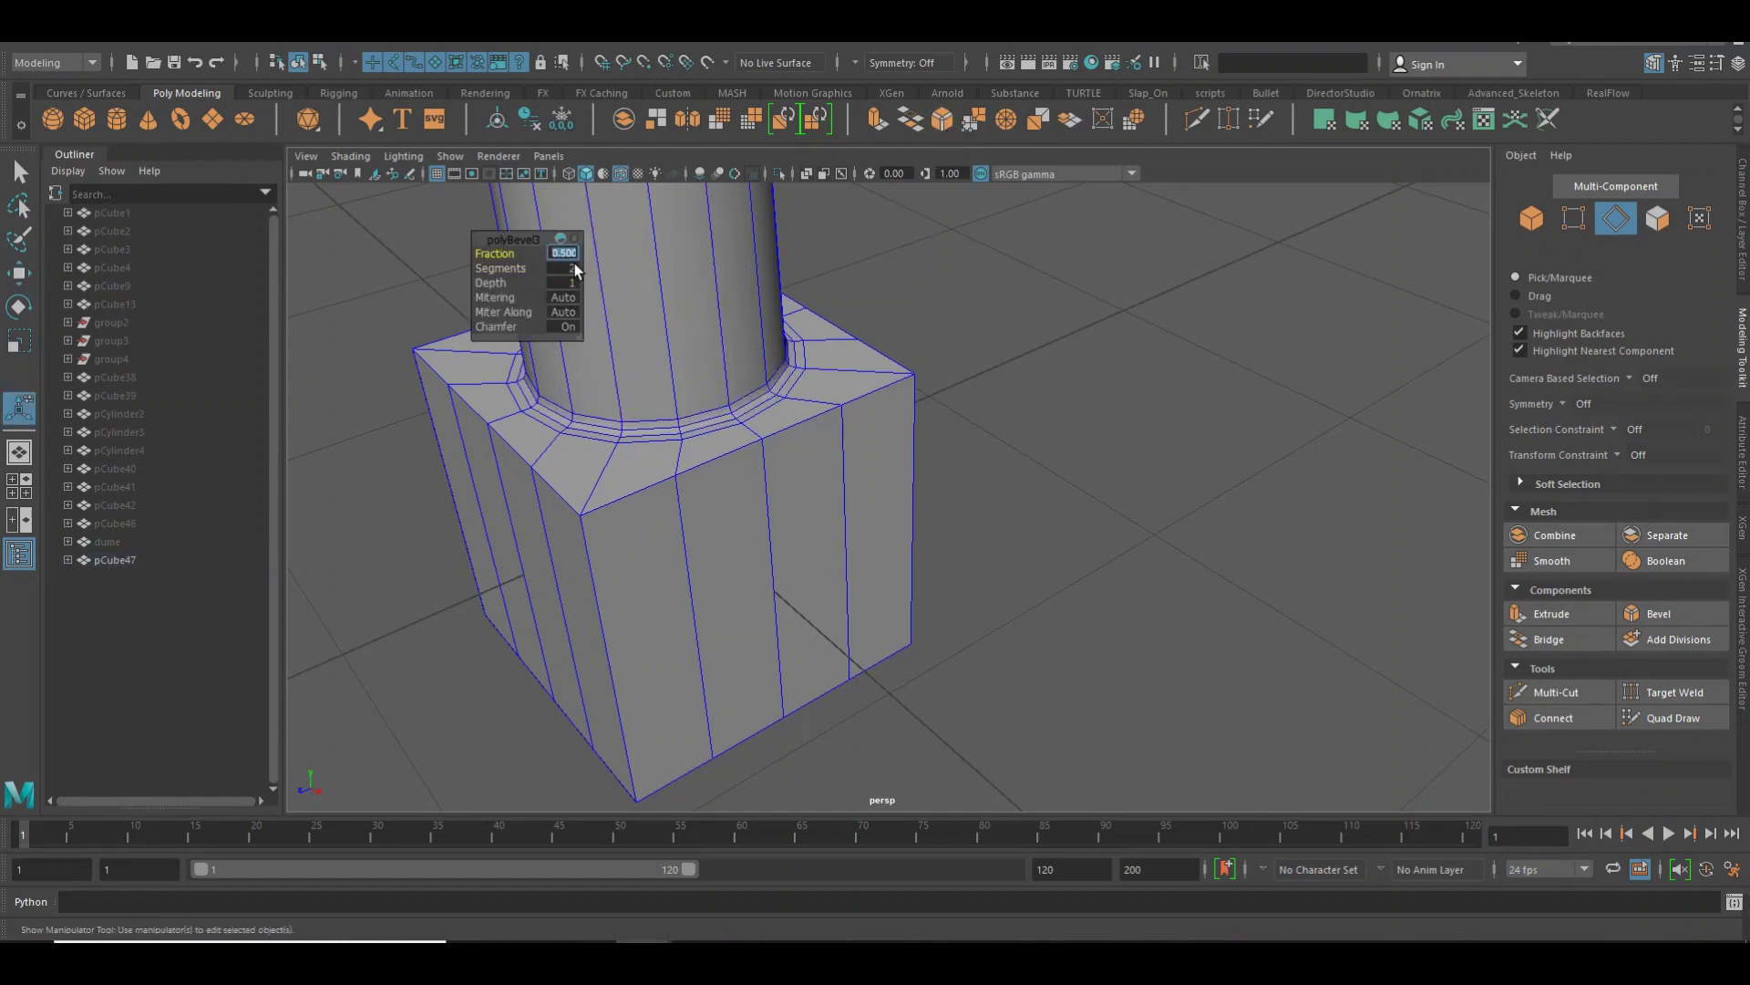
type("2")
key("Return")
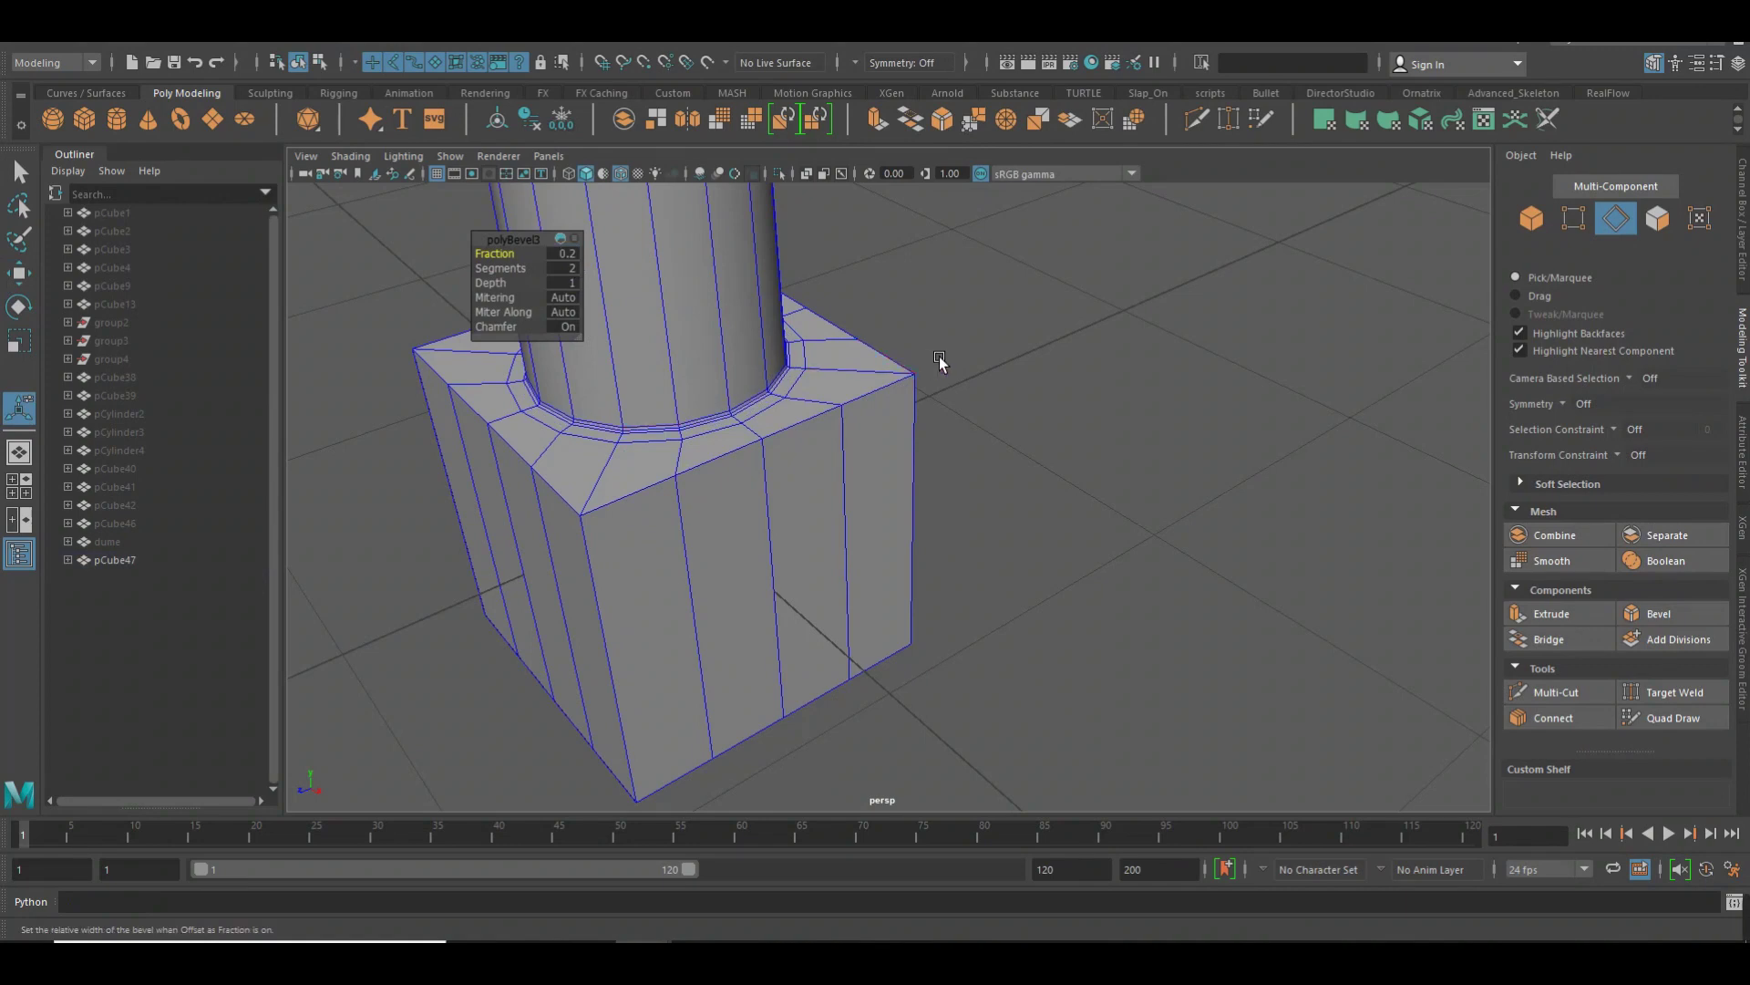
Close the bevel settings, return to object mode, and pull the camera back
right_click_drag(719, 313, 793, 282)
right_click_drag(939, 277, 854, 325, "alt")
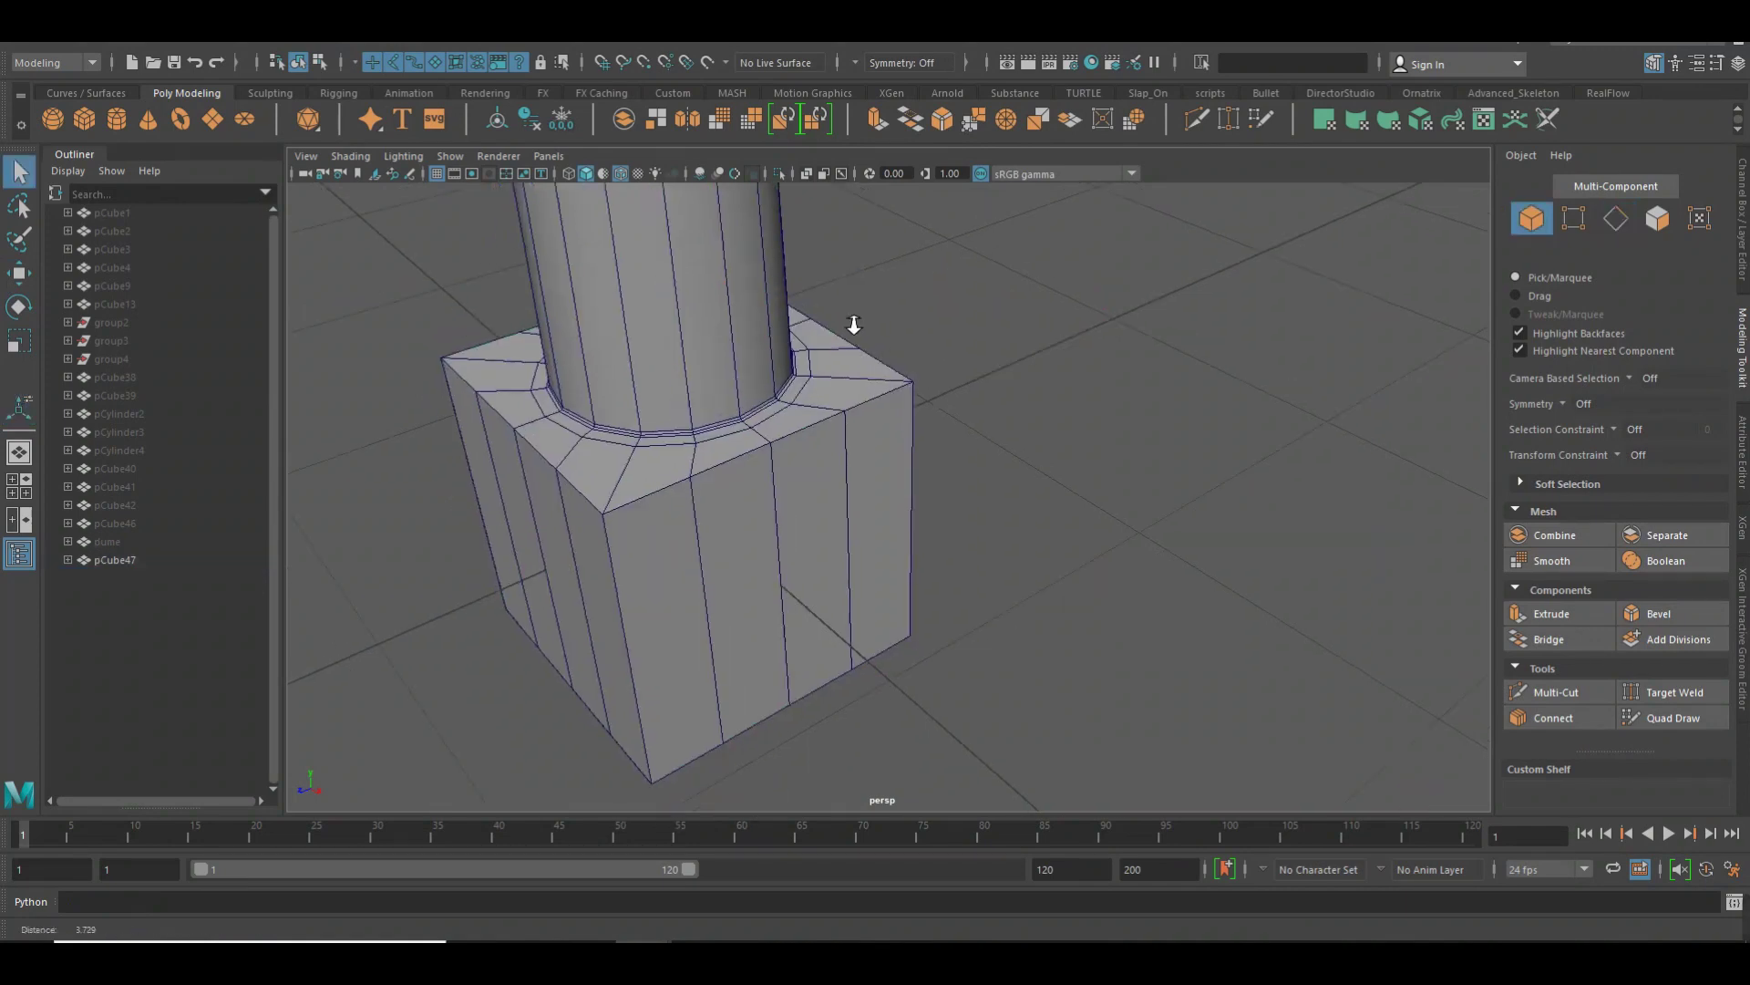
scroll(930, 364, "down", 3)
scroll(1058, 397, "down", 3)
scroll(957, 401, "down", 3)
Frame the post and select its top and middle vertex rings
scroll(912, 510, "down", 3)
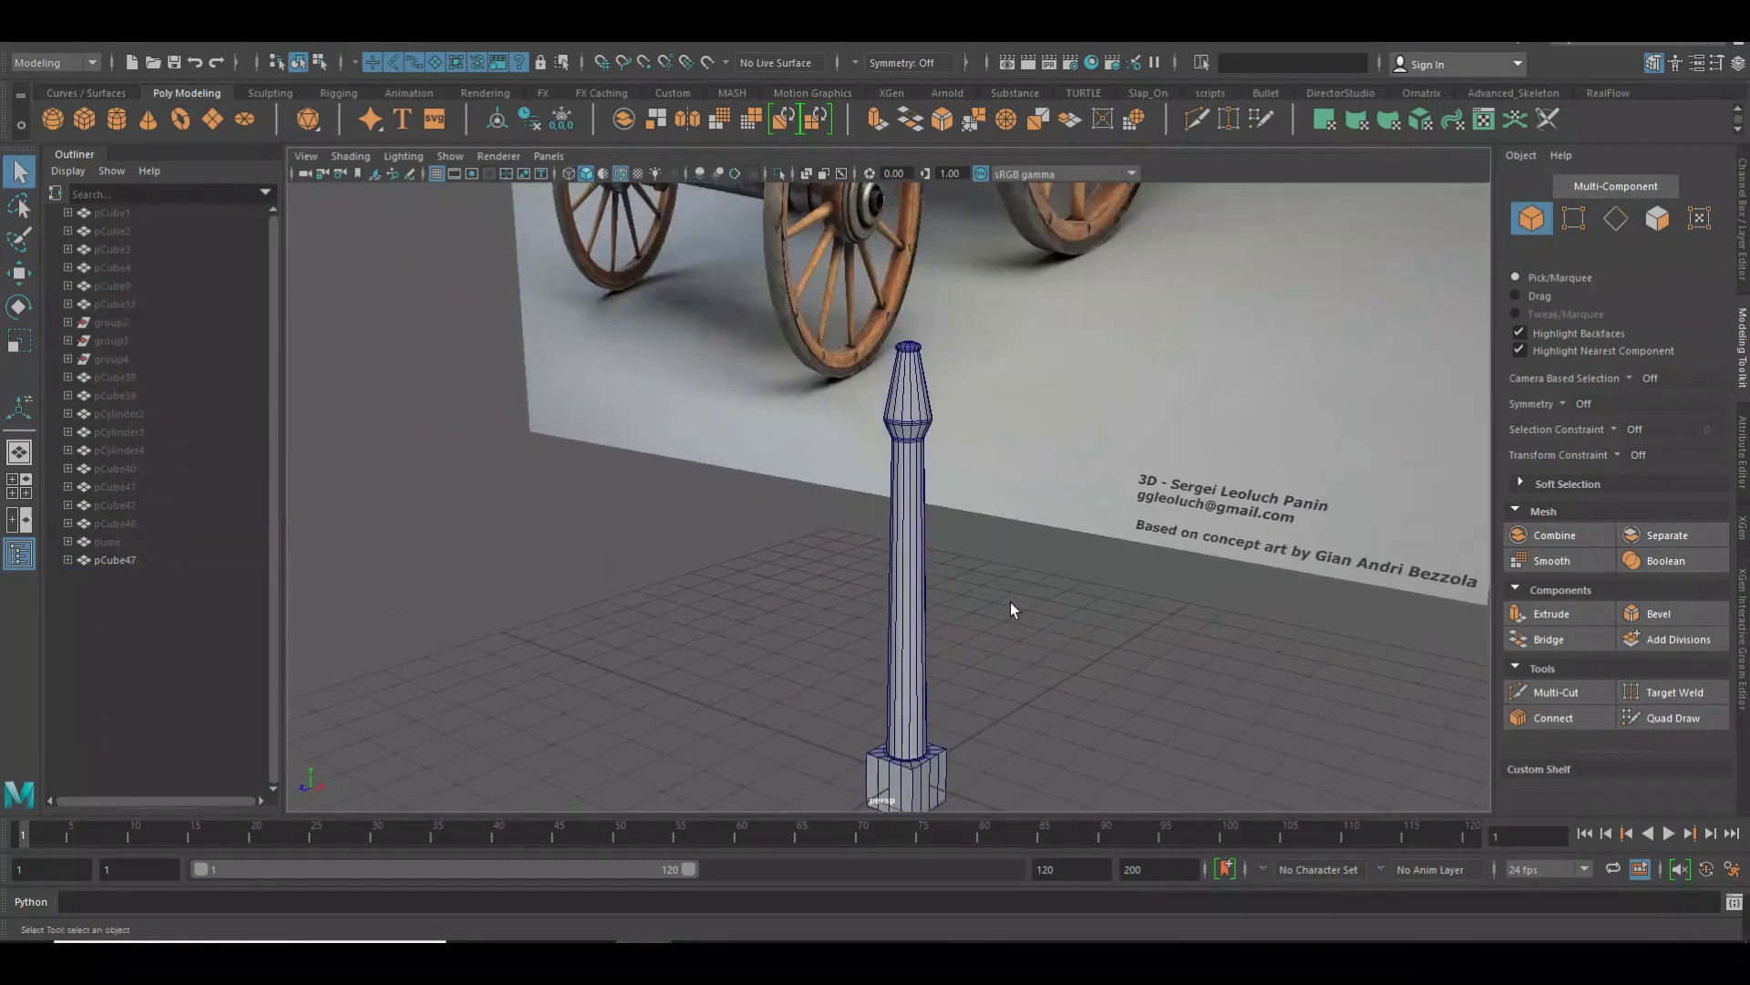
left_click_drag(1012, 609, 912, 594, "alt")
scroll(1289, 574, "up", 3)
scroll(608, 549, "up", 2)
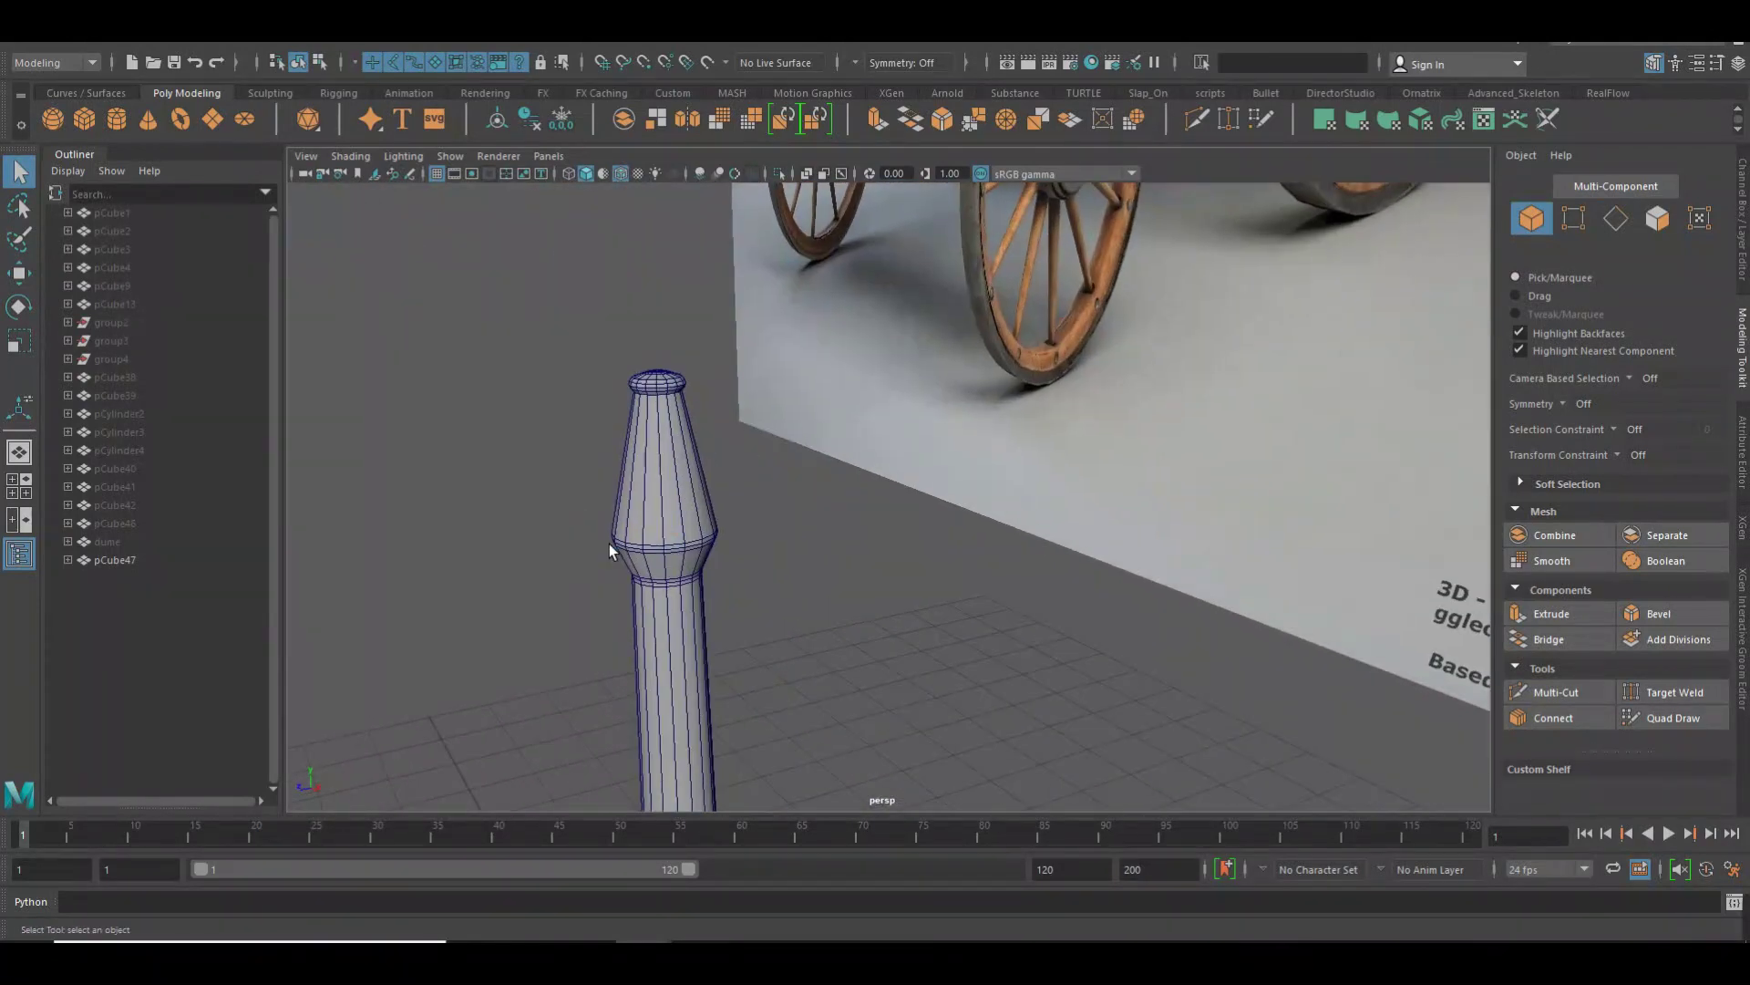
left_click(638, 529)
right_click_drag(643, 521, 561, 463)
left_click_drag(471, 243, 598, 330)
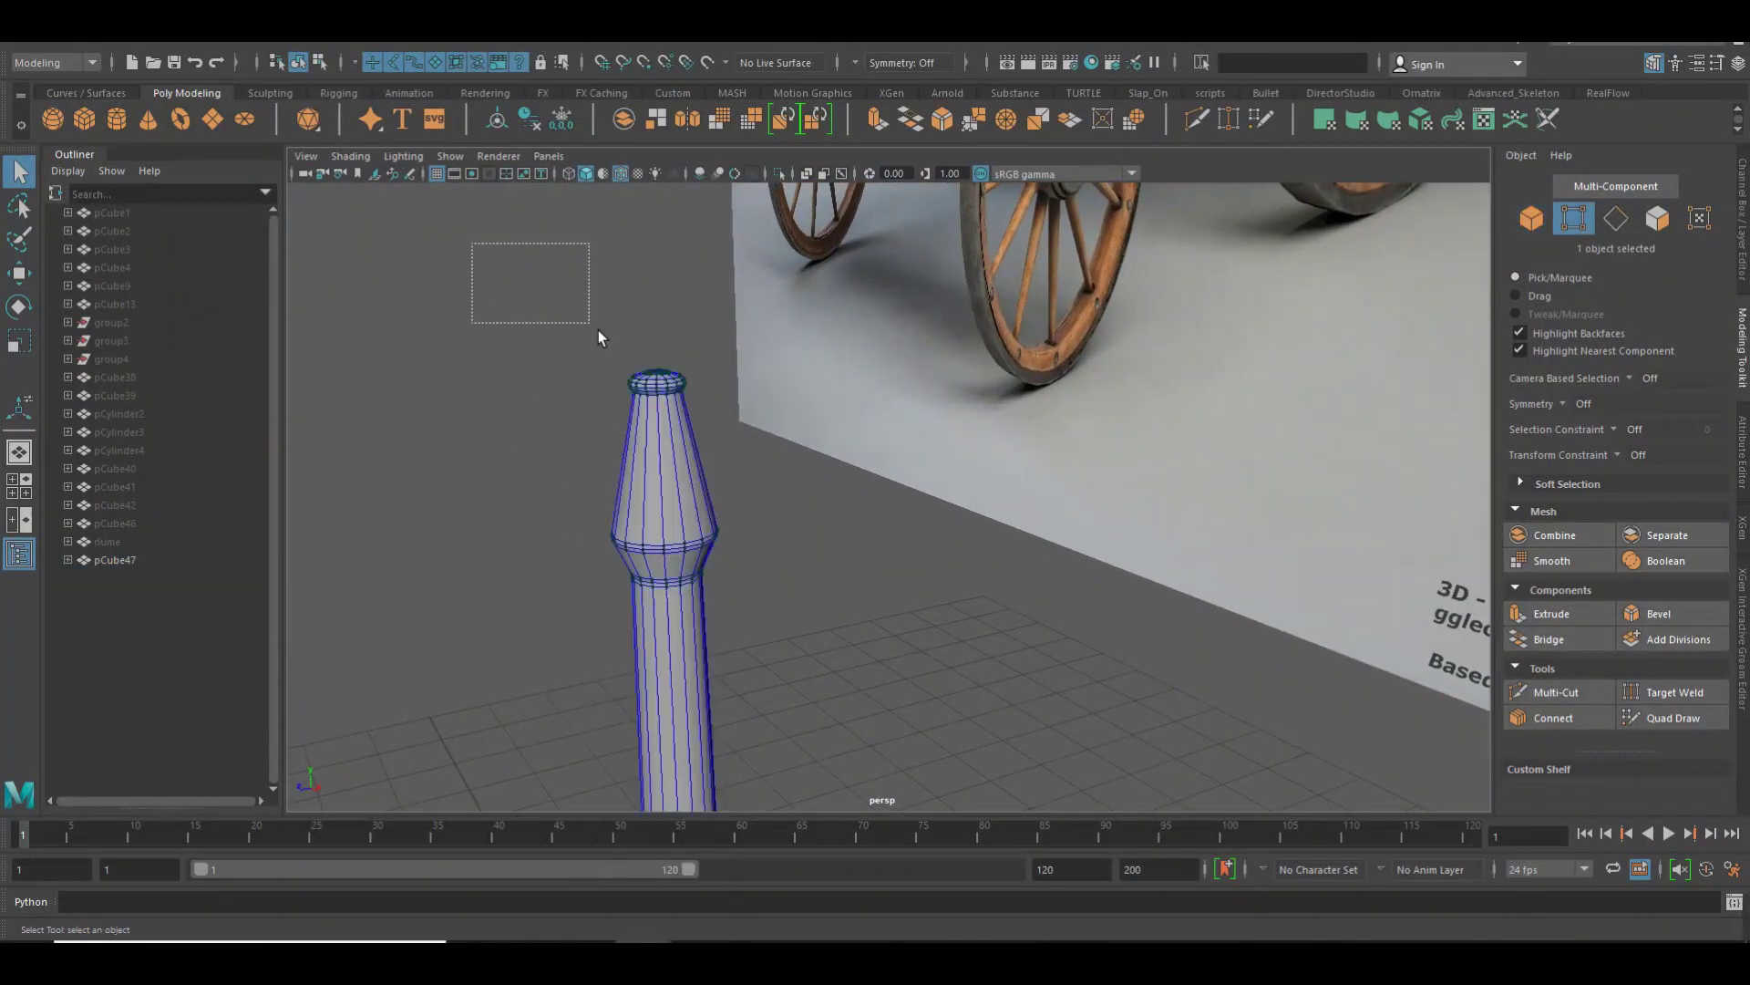
left_click_drag(807, 652, 588, 358)
Scale the upper rings to 0.625 to taper them and raise them along Y
key("r")
left_click_drag(683, 481, 631, 511)
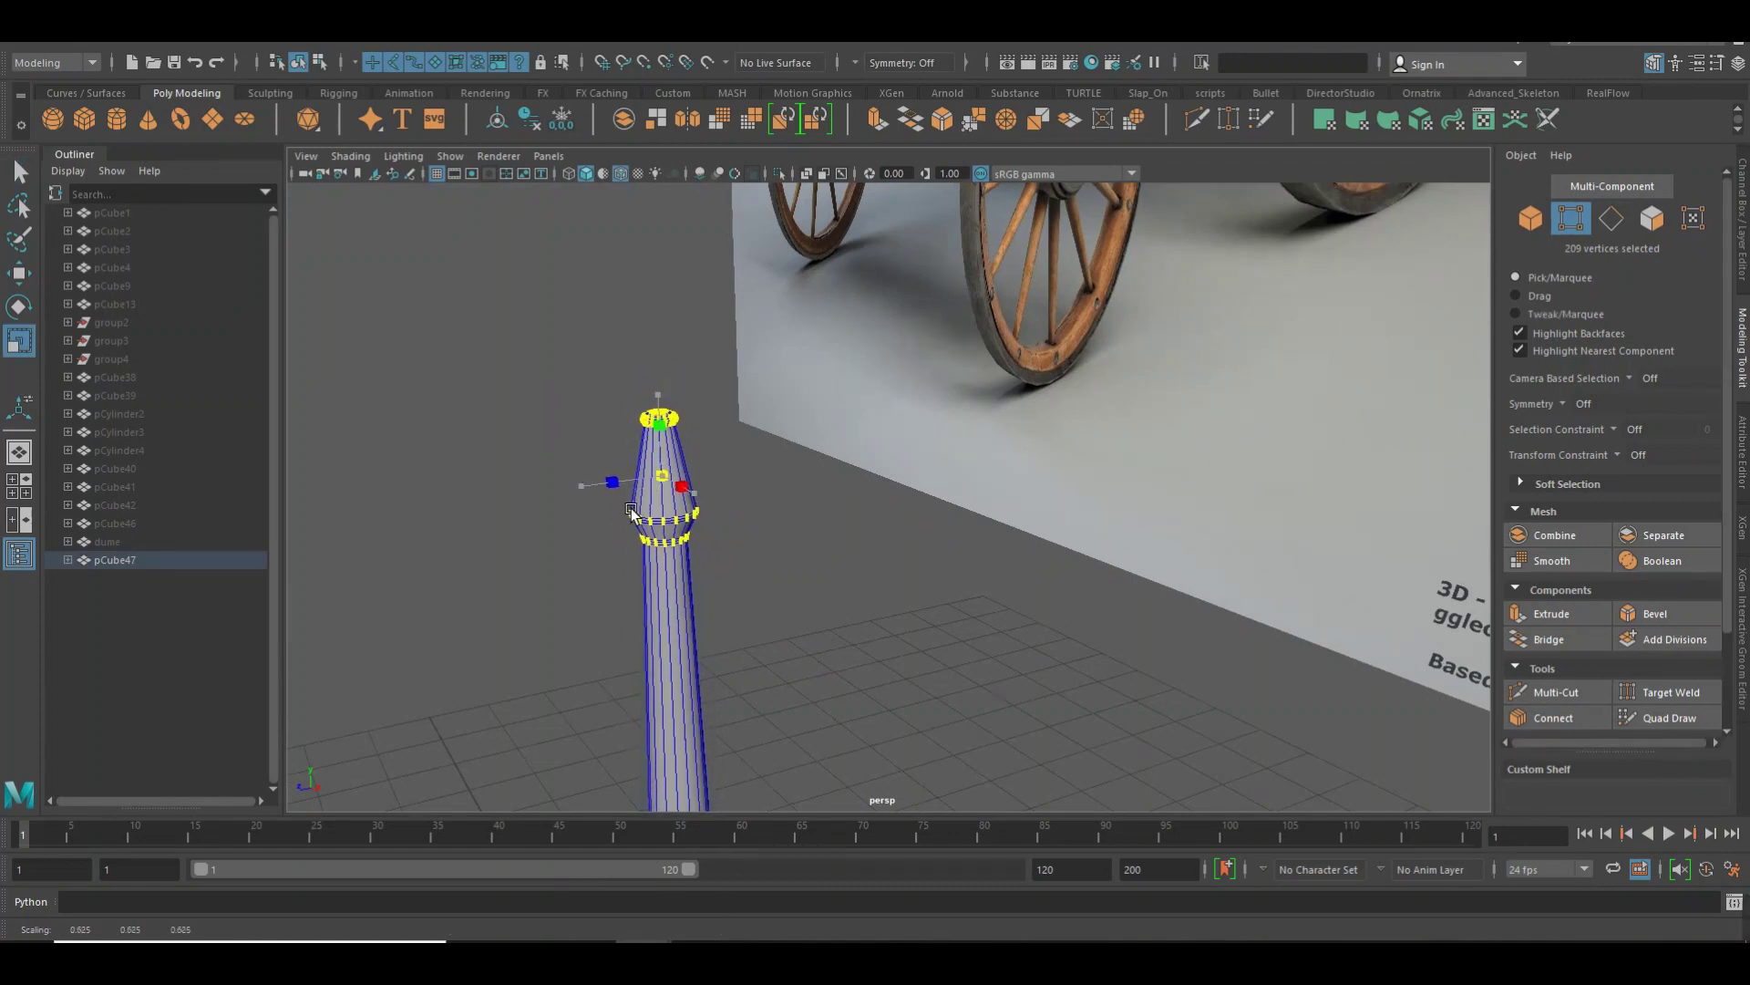
key("w")
mouse_move(676, 421)
left_mouse_down()
mouse_move(686, 489)
mouse_move(921, 392)
left_mouse_up()
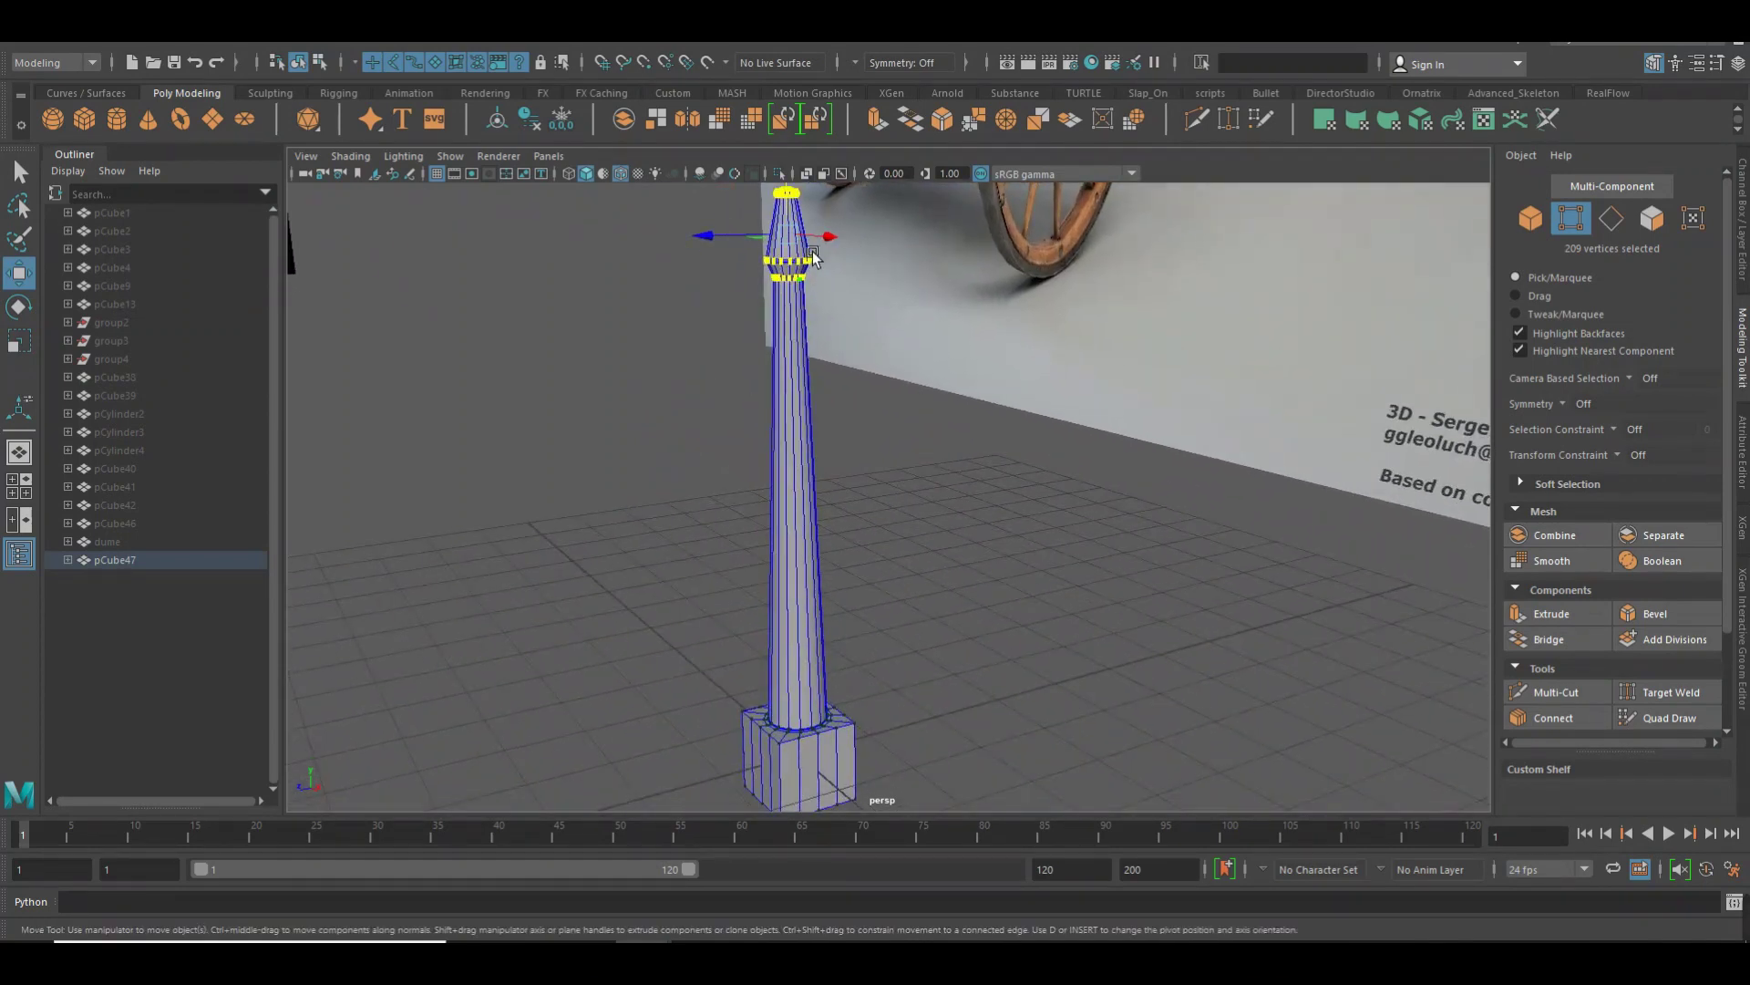
middle_click_drag(810, 201, 818, 253)
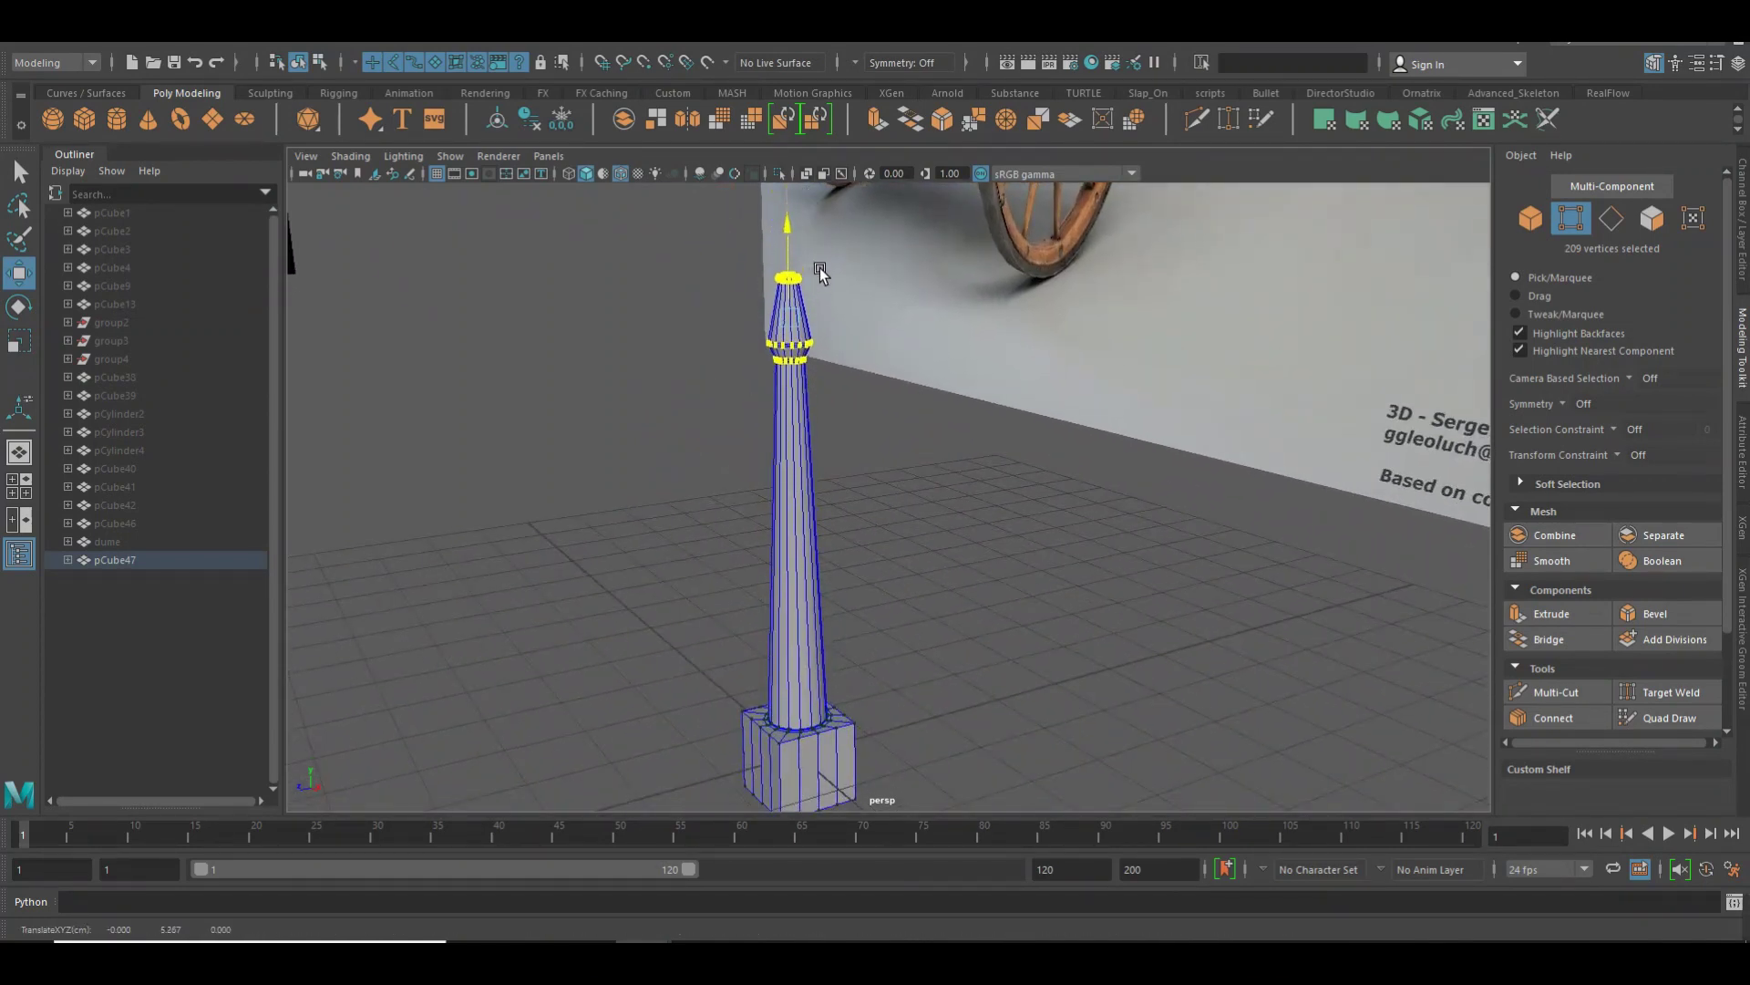
Return to object mode, orbit around the post to check it, and save the scene
right_click_drag(795, 291, 831, 264)
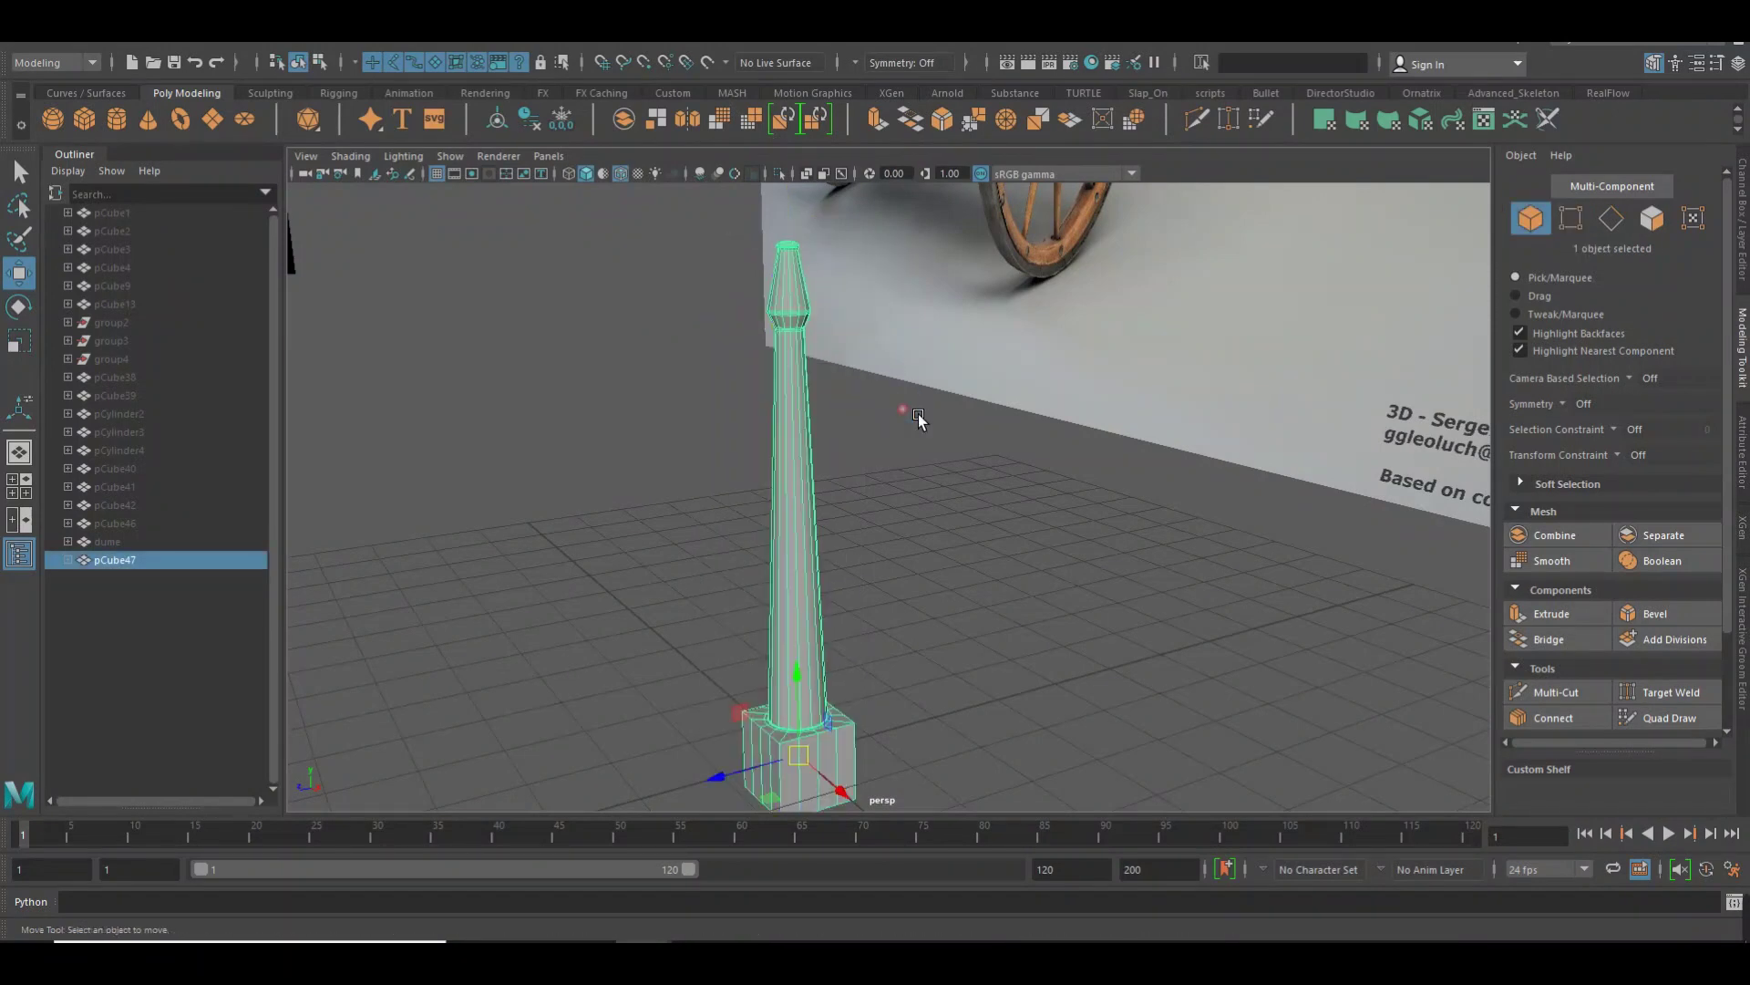
left_click(909, 410)
mouse_move(910, 411)
left_mouse_down("alt")
mouse_move(680, 524)
mouse_move(864, 574)
mouse_move(1183, 489)
mouse_move(803, 655)
mouse_move(720, 582)
left_mouse_up("alt")
right_click_drag(720, 582, 905, 620, "alt")
left_click_drag(906, 620, 1063, 592, "alt")
scroll(992, 627, "up", 2)
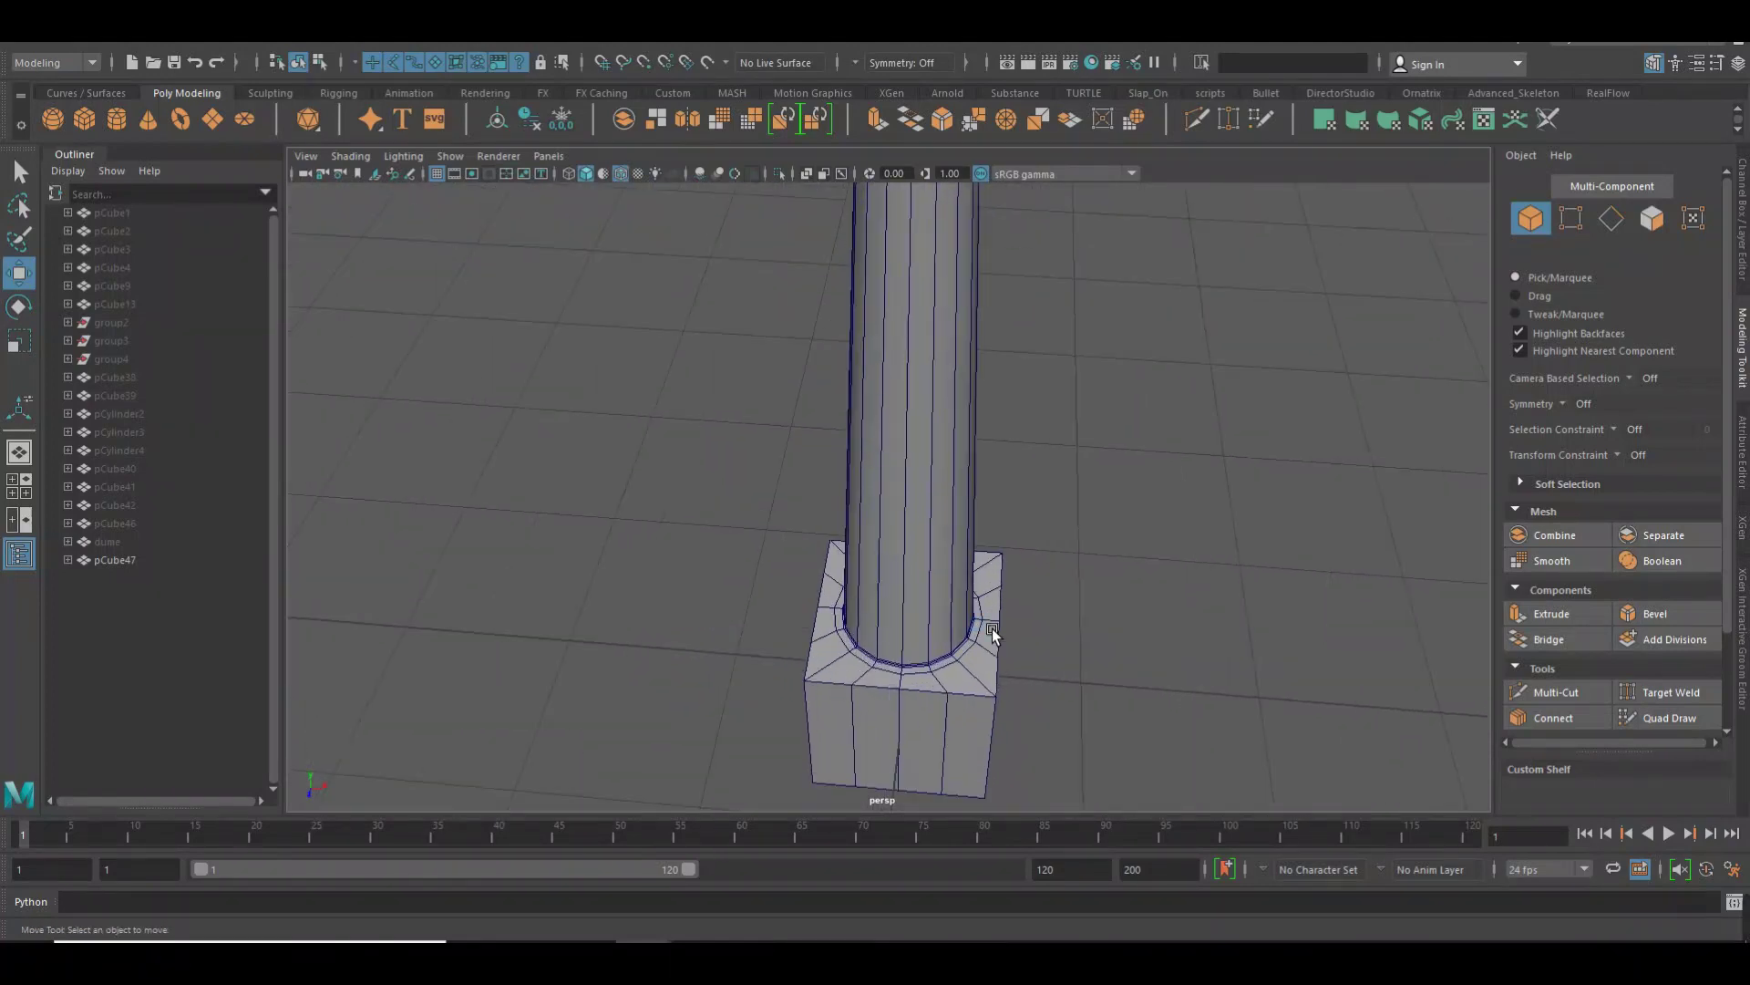
key("ctrl+s")
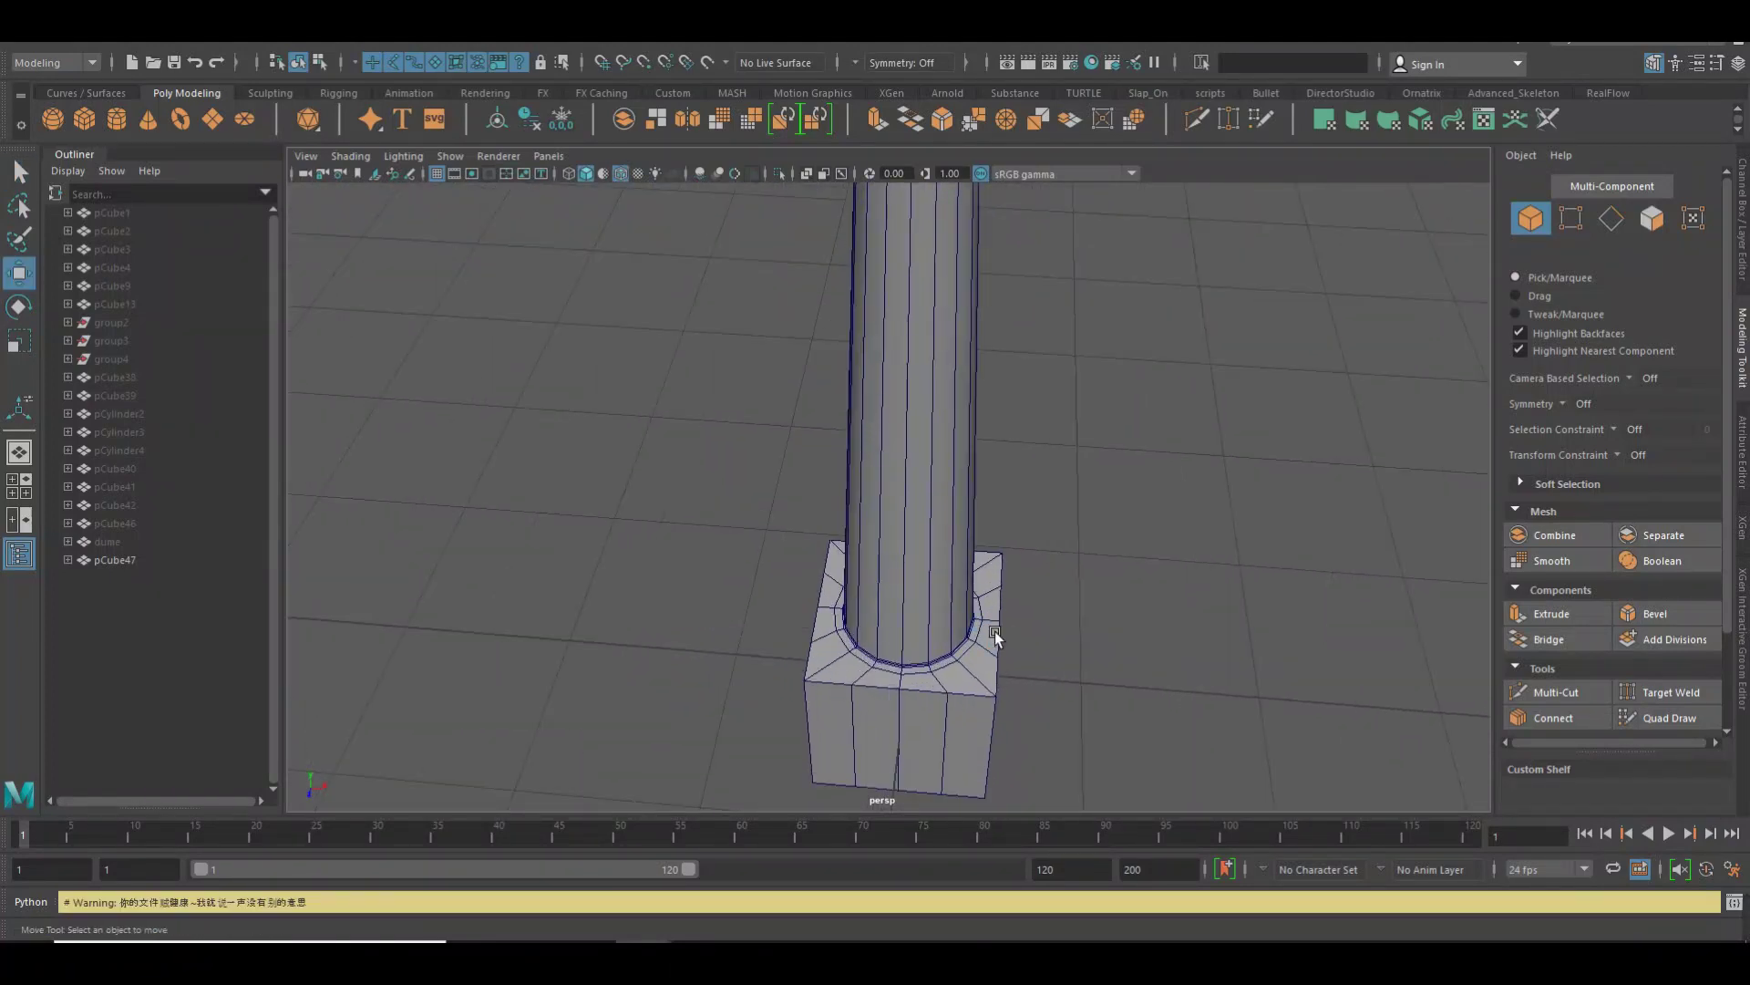
Check the post in front and side orthographic views, then create a new polygon cube
key("space")
left_click_drag(1011, 537, 912, 538)
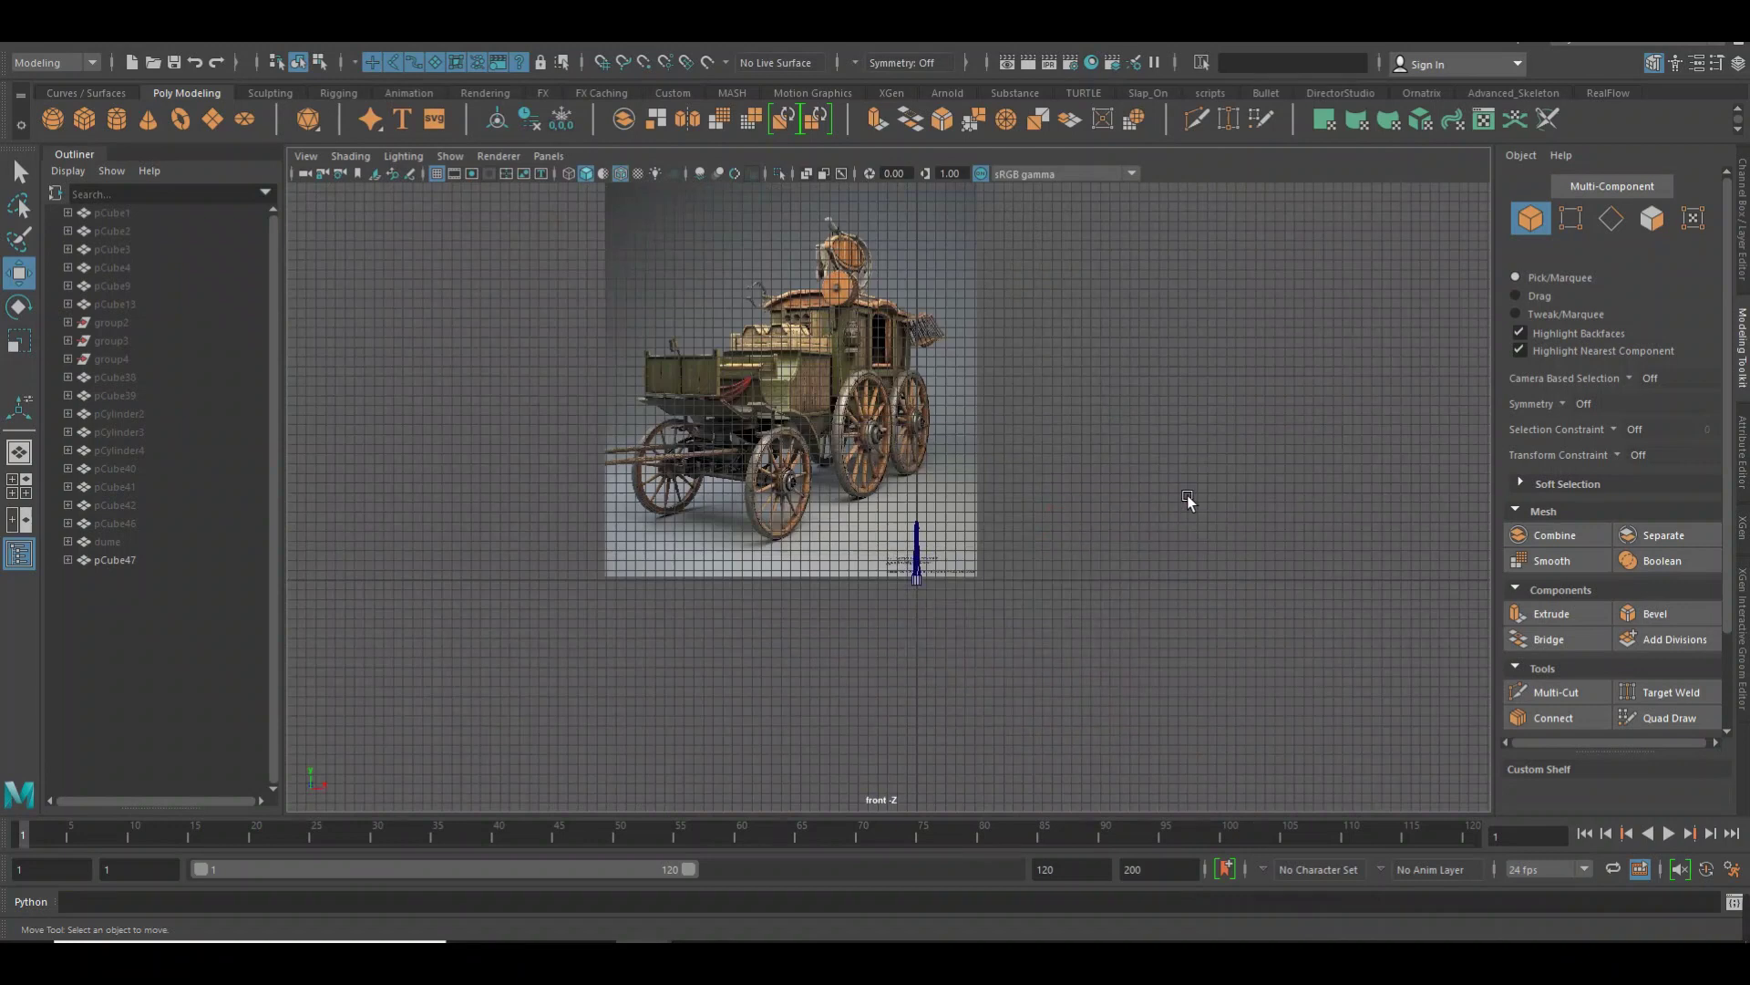
scroll(902, 575, "up", 3)
key("space")
left_click_drag(1025, 558, 1116, 559)
middle_click_drag(1050, 561, 971, 334, "alt")
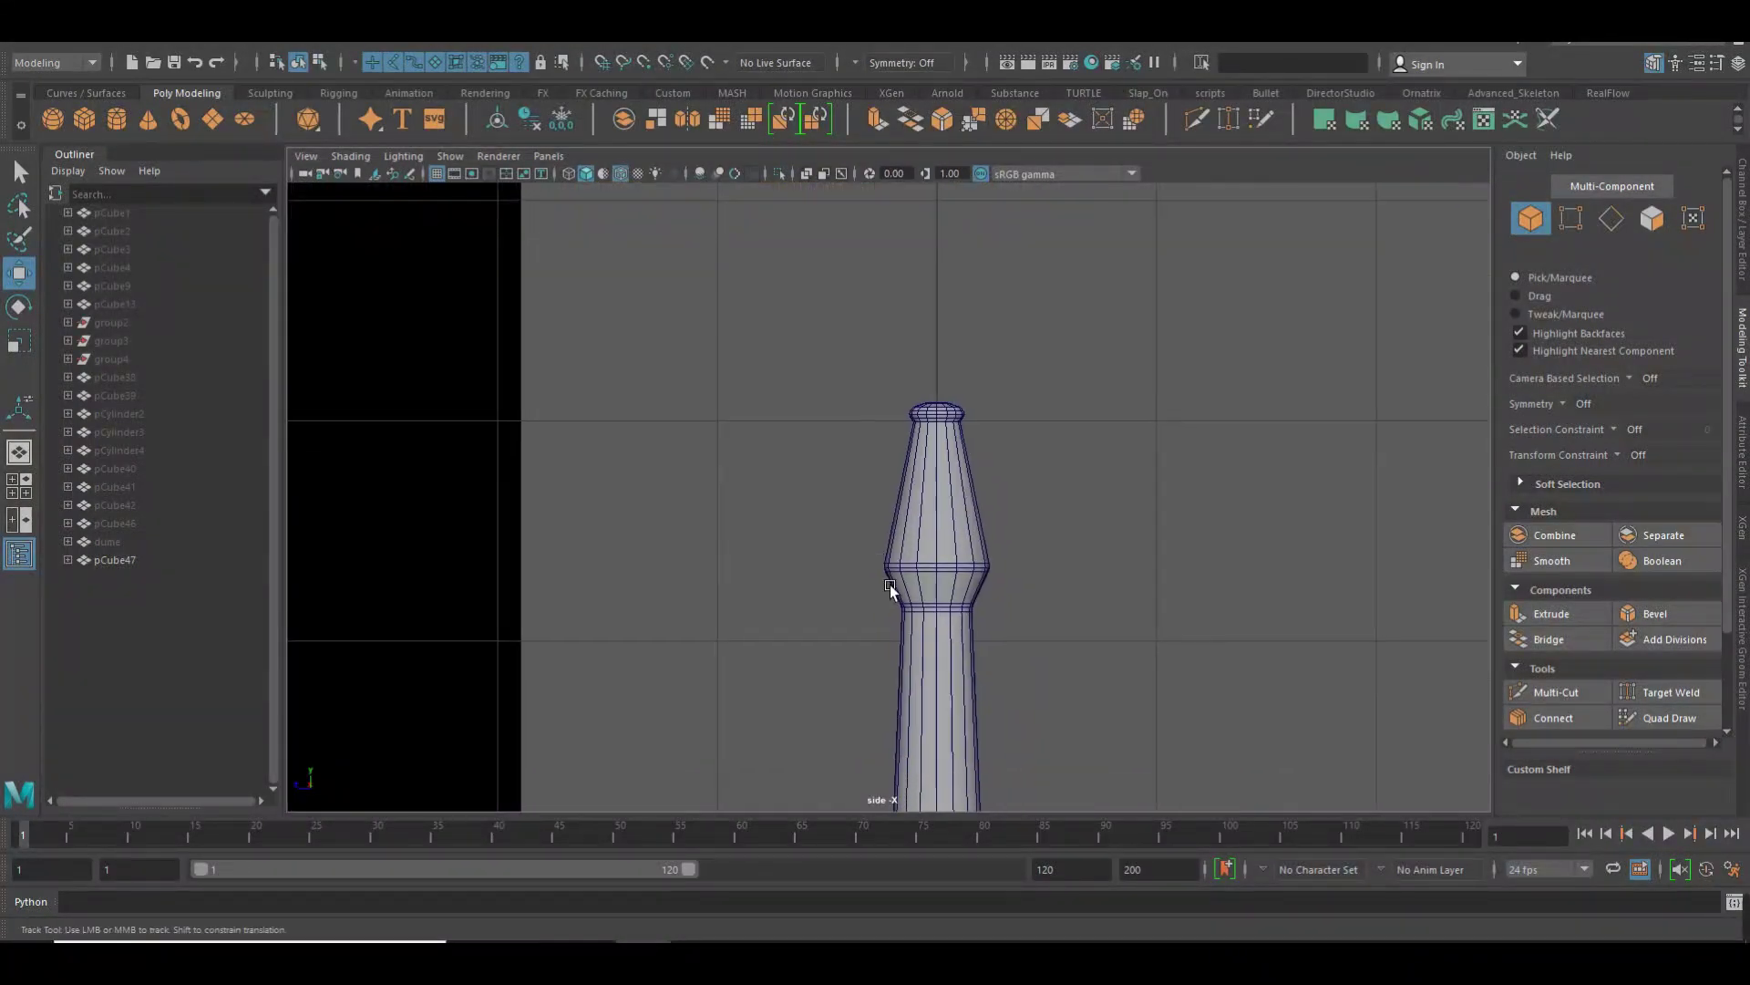
middle_click_drag(890, 583, 886, 462, "alt")
left_click(102, 134)
Move the new cube up near the top of the post
scroll(587, 369, "down", 5)
middle_click_drag(926, 693, 926, 597, "alt")
left_click_drag(926, 596, 930, 375)
scroll(931, 392, "up", 3)
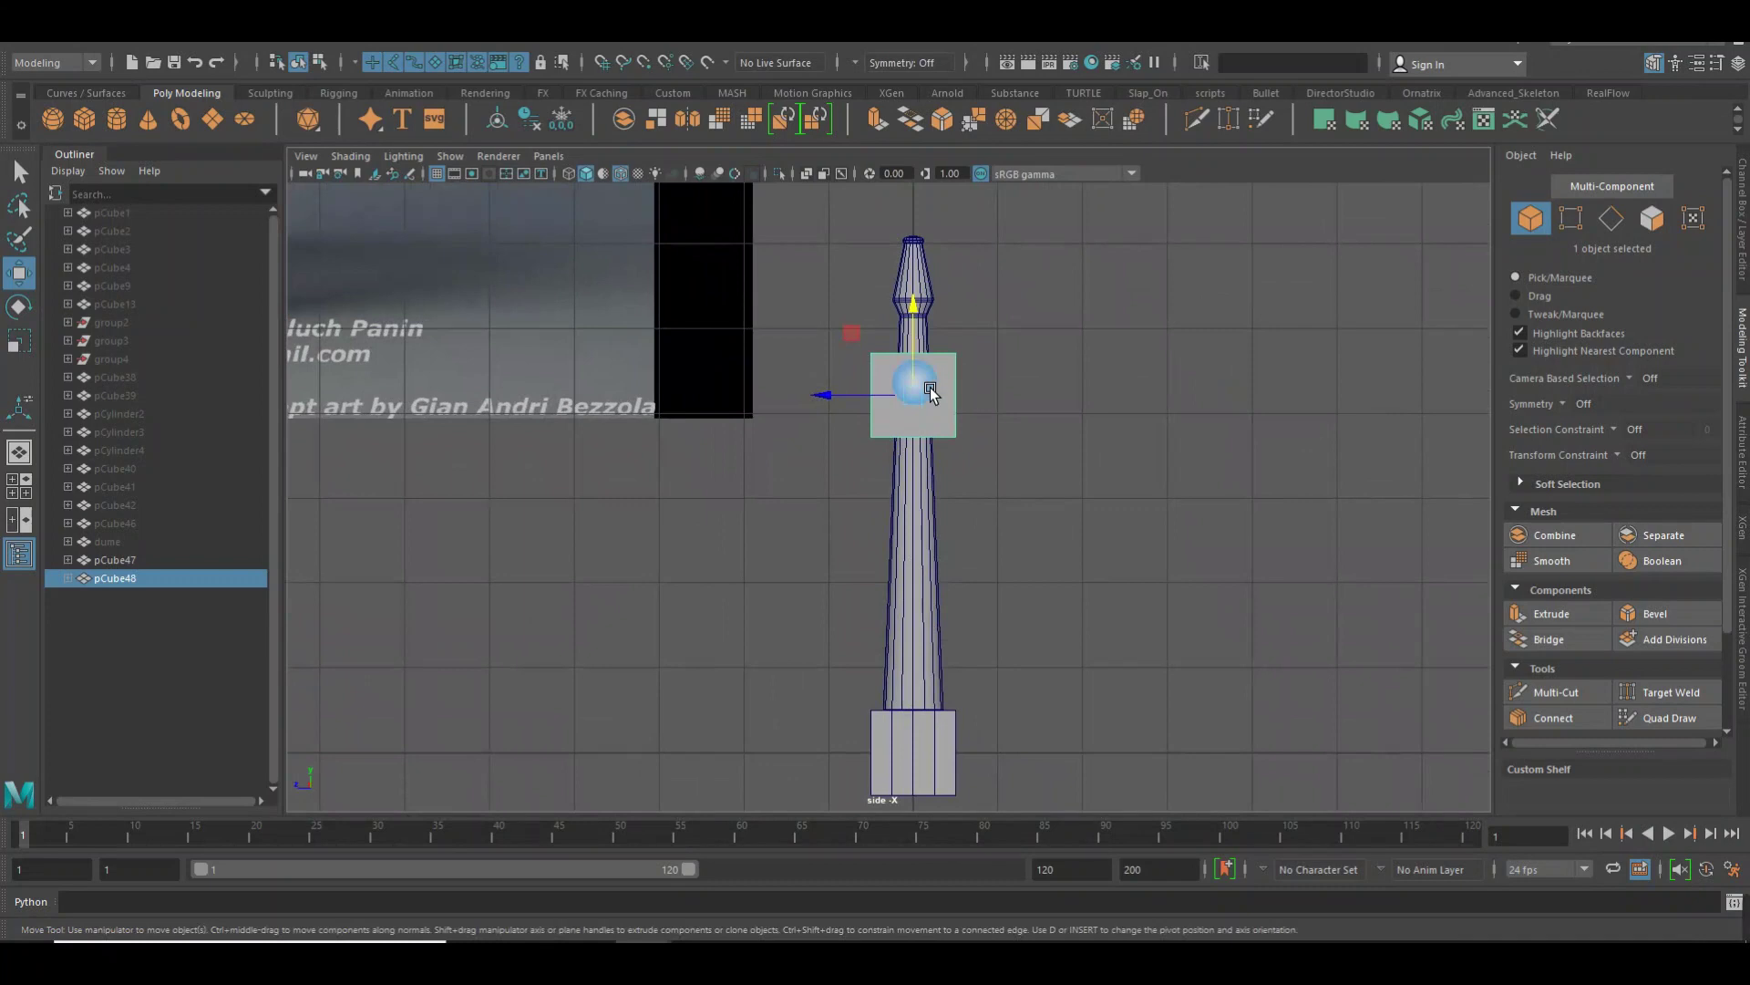
scroll(930, 390, "up", 2)
scroll(950, 501, "up", 1)
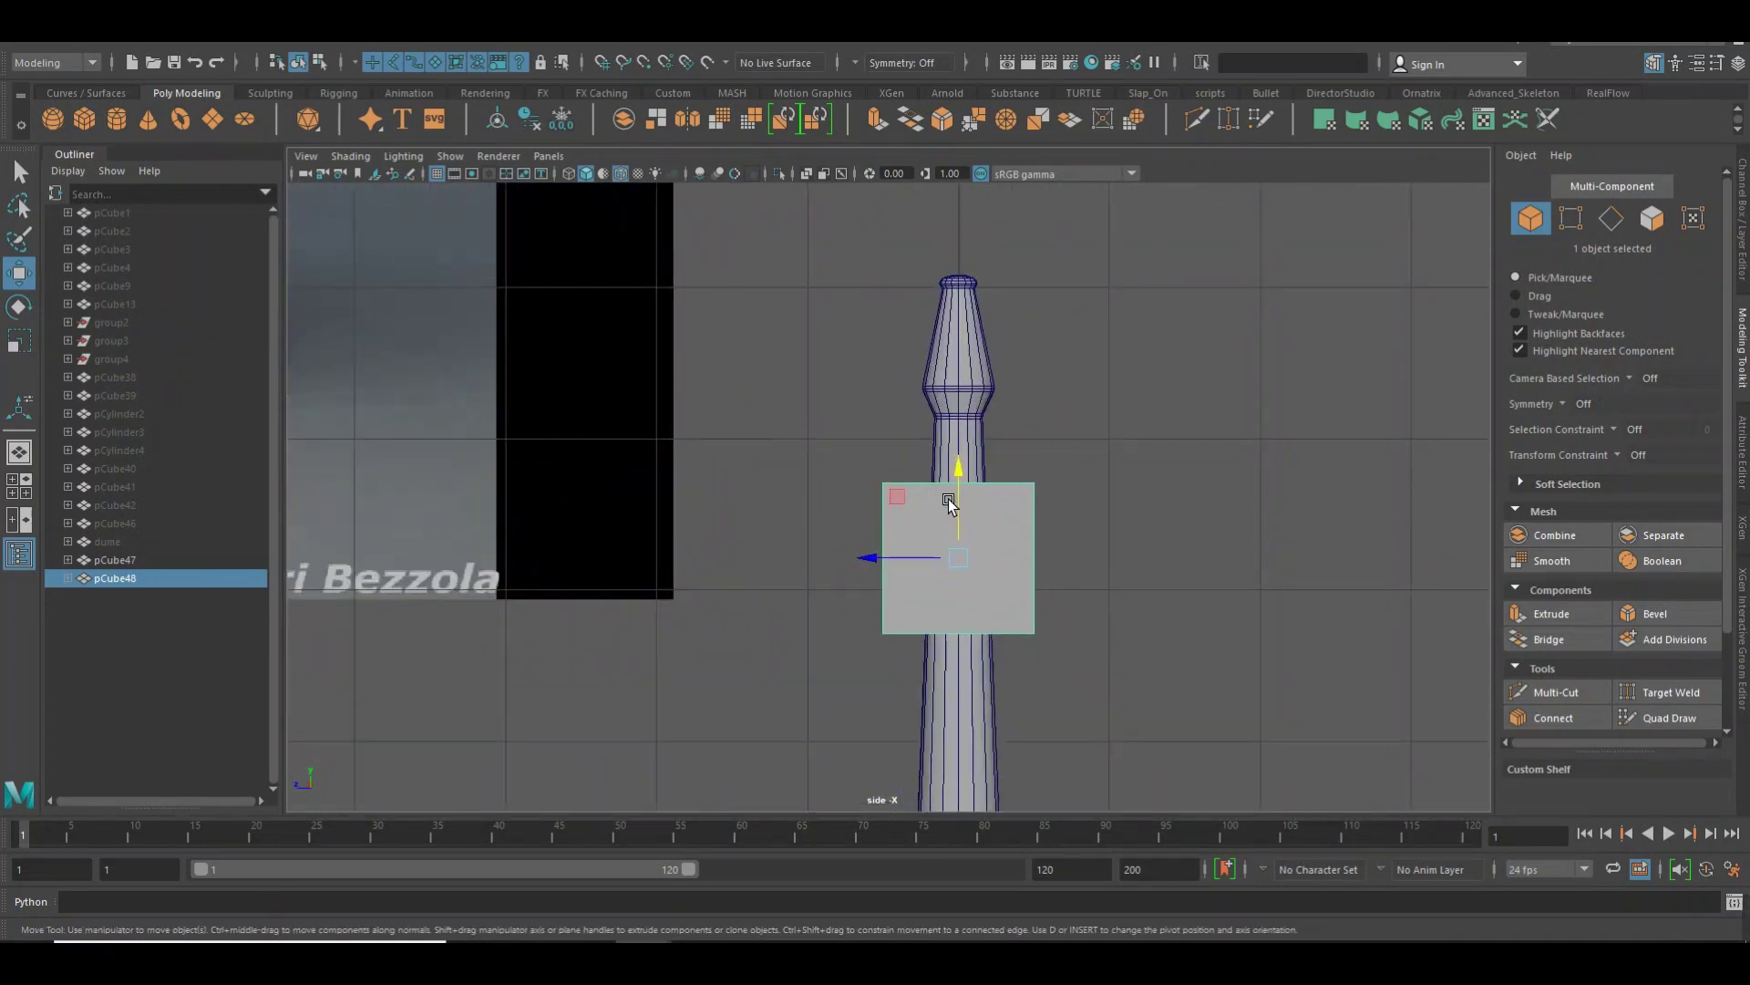
Flatten the cube to half its height and position it just below the bulge
key("r")
mouse_move(980, 491)
left_mouse_down()
mouse_move(981, 532)
mouse_move(927, 567)
mouse_move(984, 467)
left_mouse_up()
key("w")
mouse_move(950, 485)
right_mouse_down("alt")
mouse_move(1094, 460)
mouse_move(1112, 557)
right_mouse_up("alt")
scroll(1112, 557, "up", 2)
mouse_move(943, 516)
left_mouse_down()
mouse_move(962, 494)
mouse_move(945, 547)
left_mouse_up()
In front view, narrow the cube's width slightly
key("space")
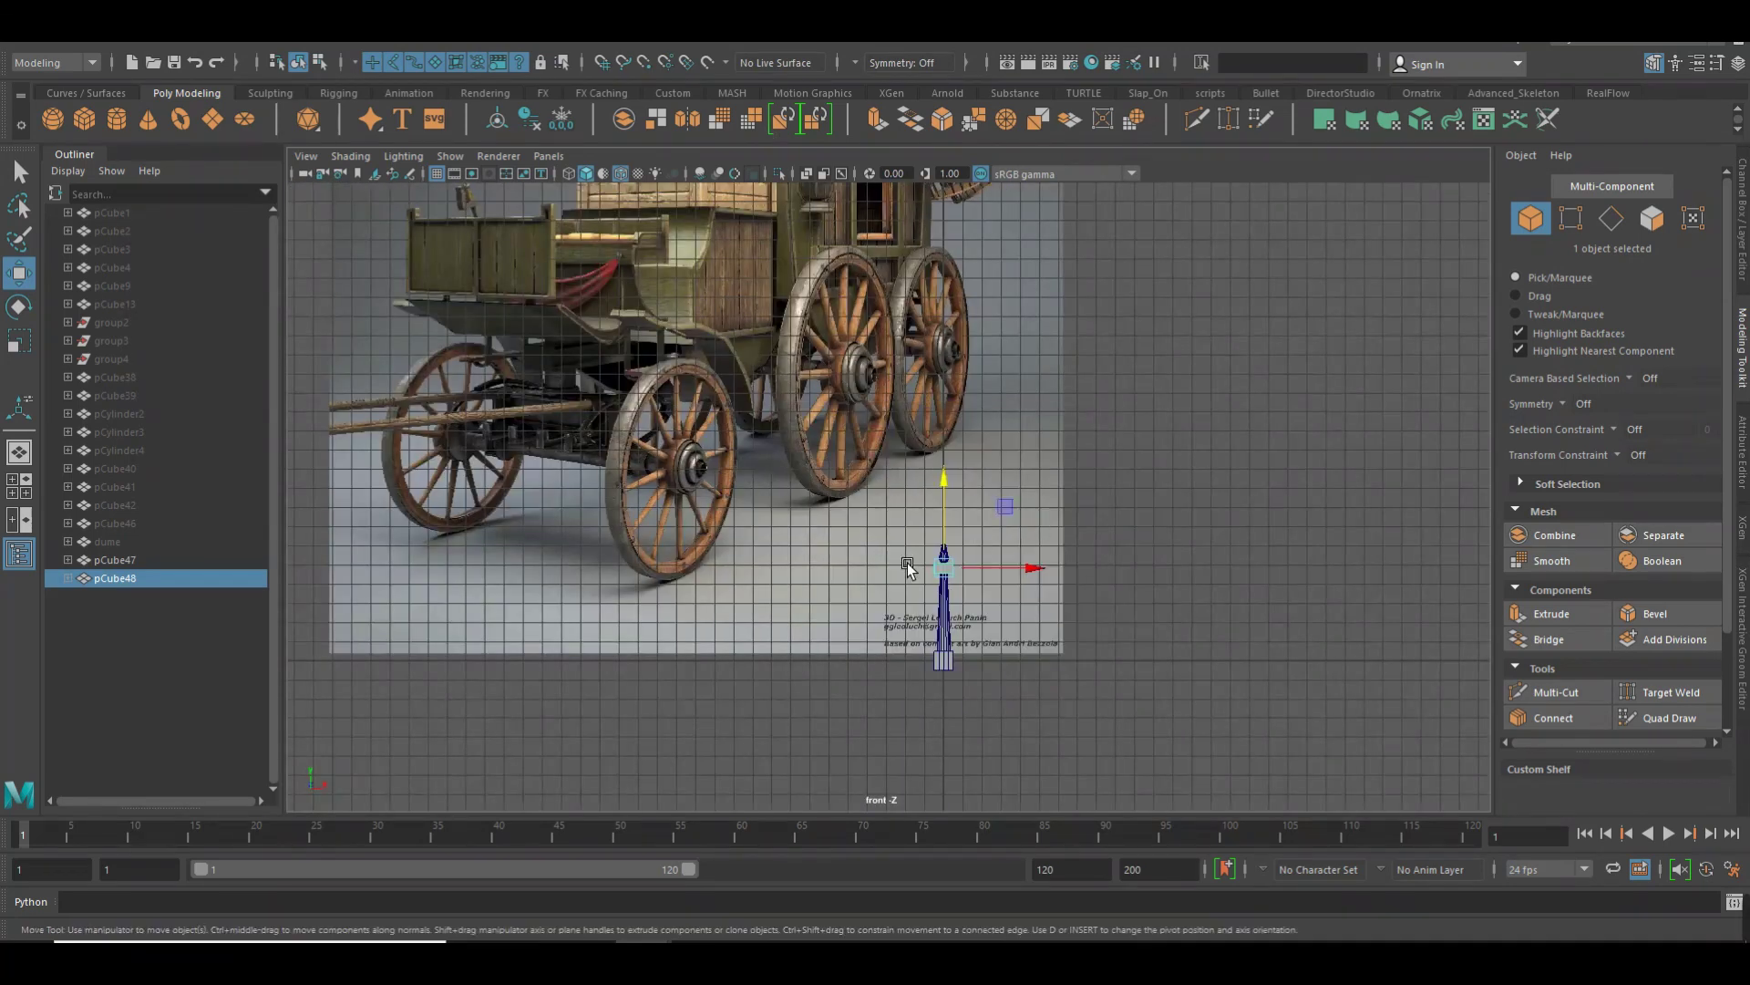
scroll(1123, 577, "up", 2)
scroll(1123, 576, "down", 3)
scroll(1043, 467, "up", 3)
middle_click_drag(1043, 466, 1213, 520, "alt")
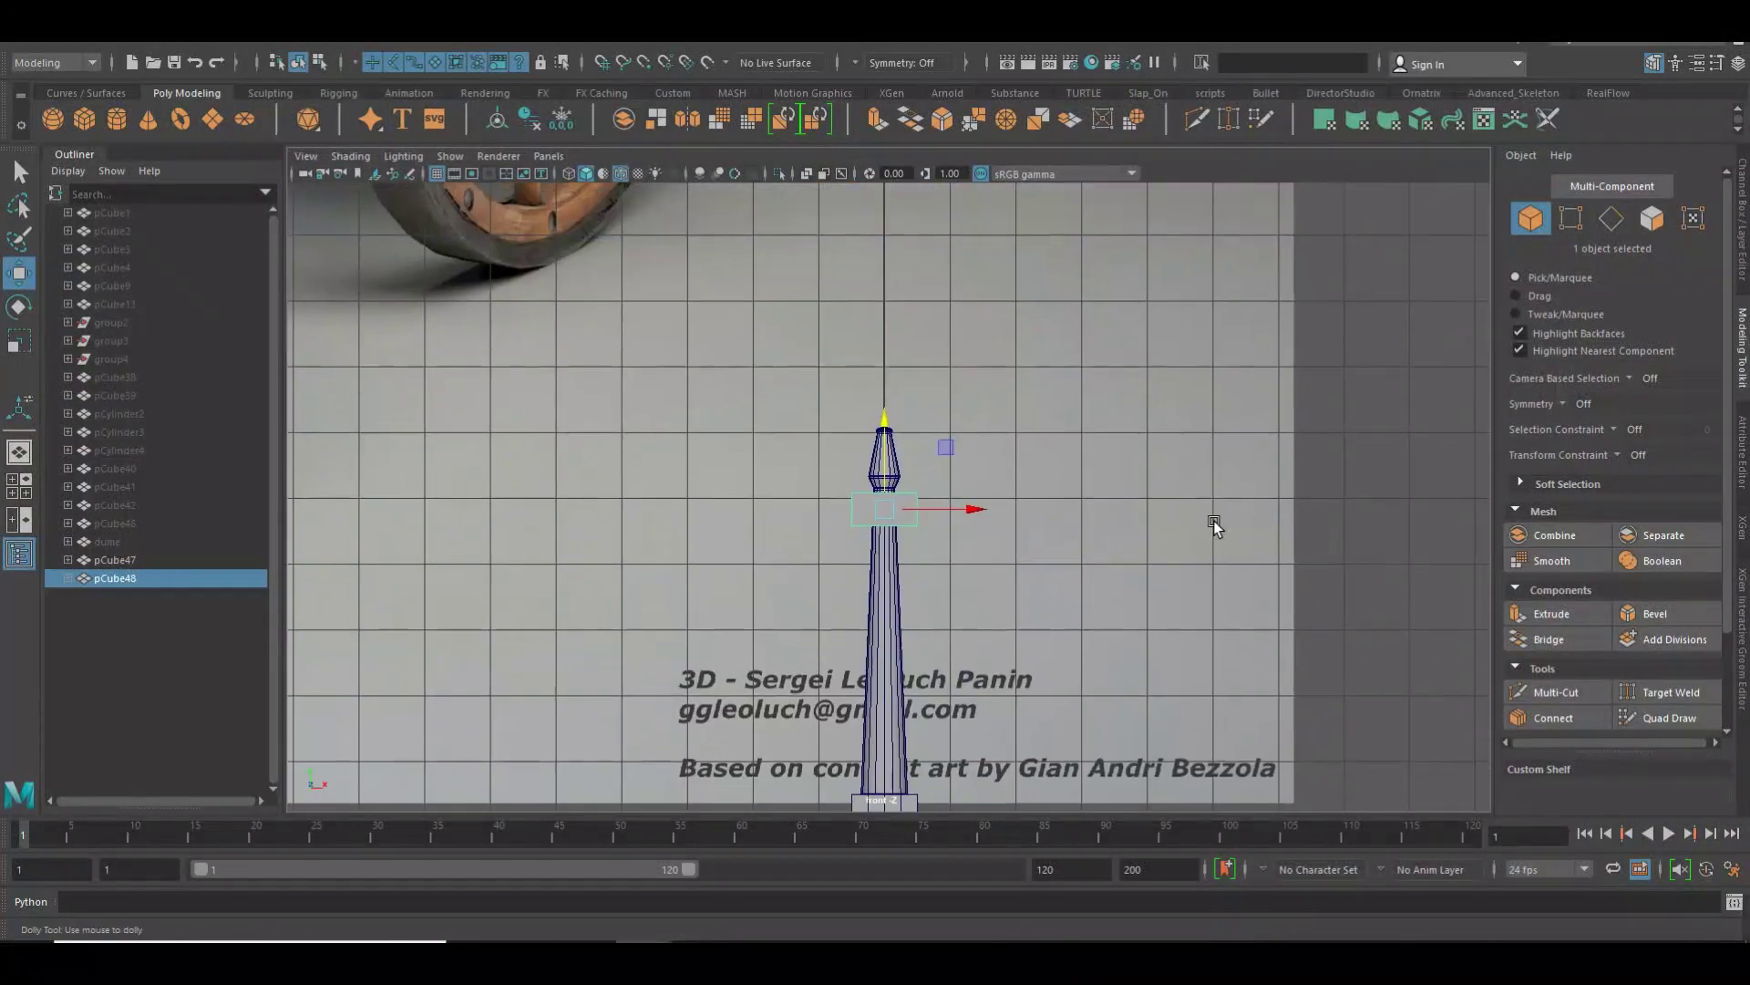
scroll(908, 544, "up", 4)
right_click_drag(909, 544, 966, 551, "alt")
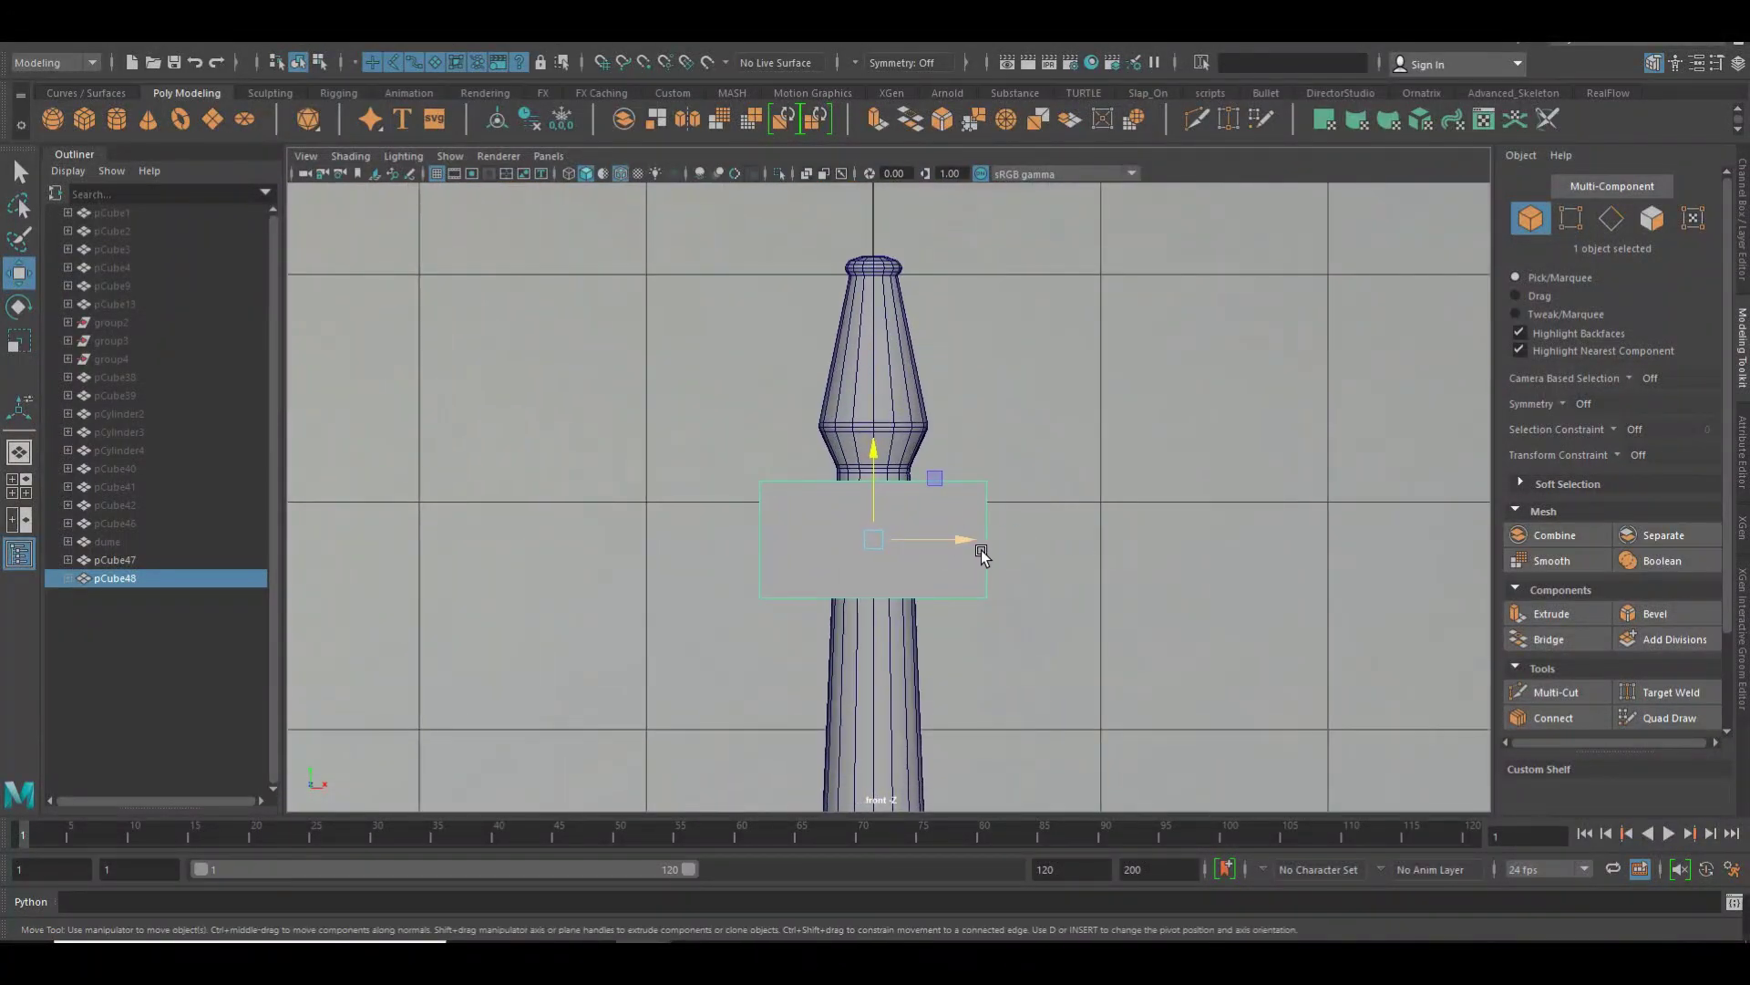
key("r")
left_click_drag(979, 546, 972, 545)
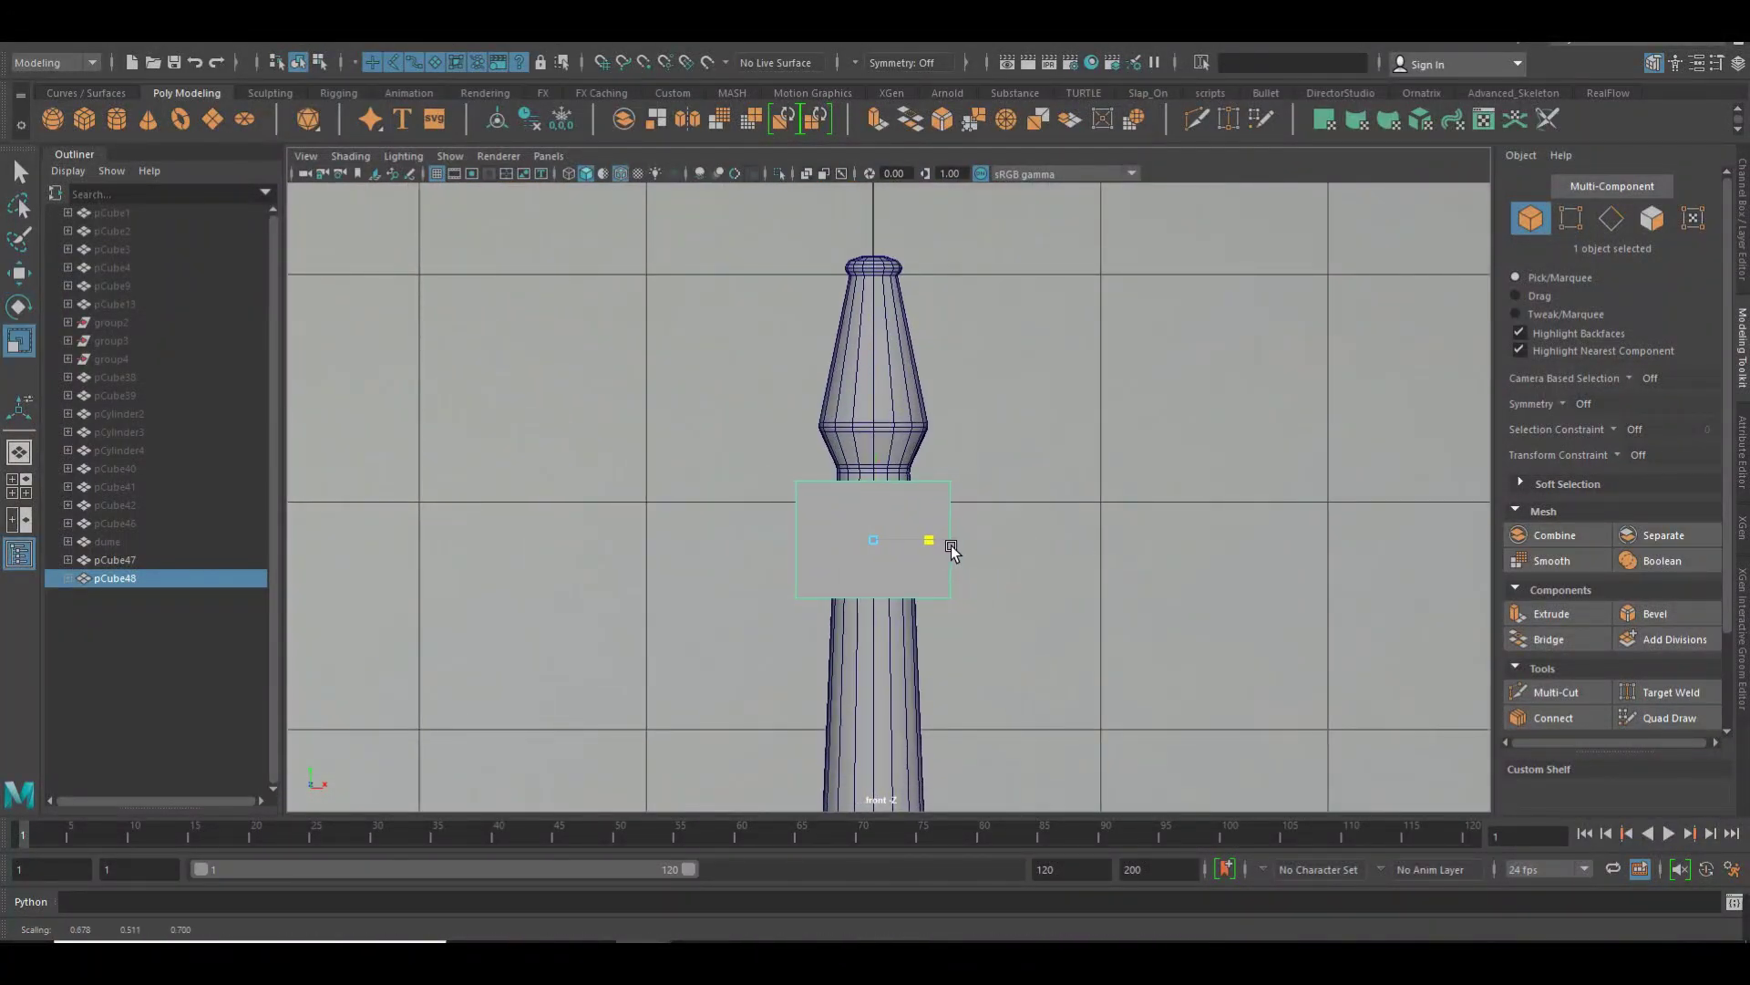
Delete the cube's front face
key("space")
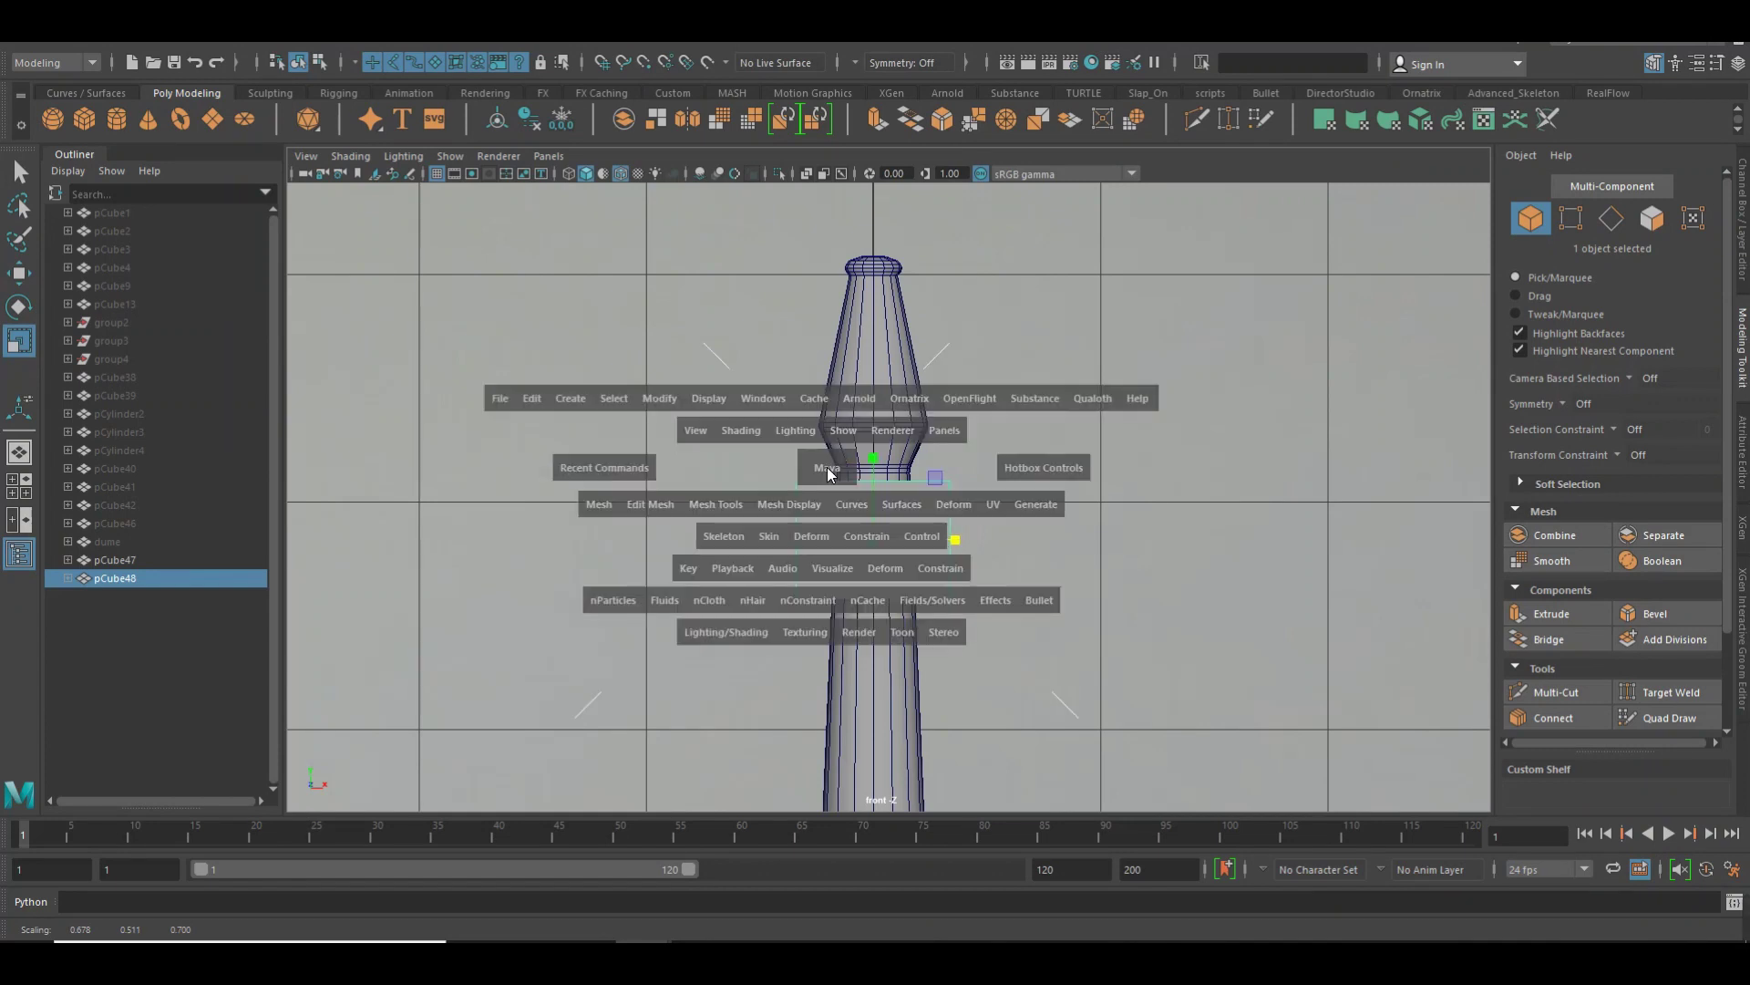
right_click_drag(873, 462, 880, 531)
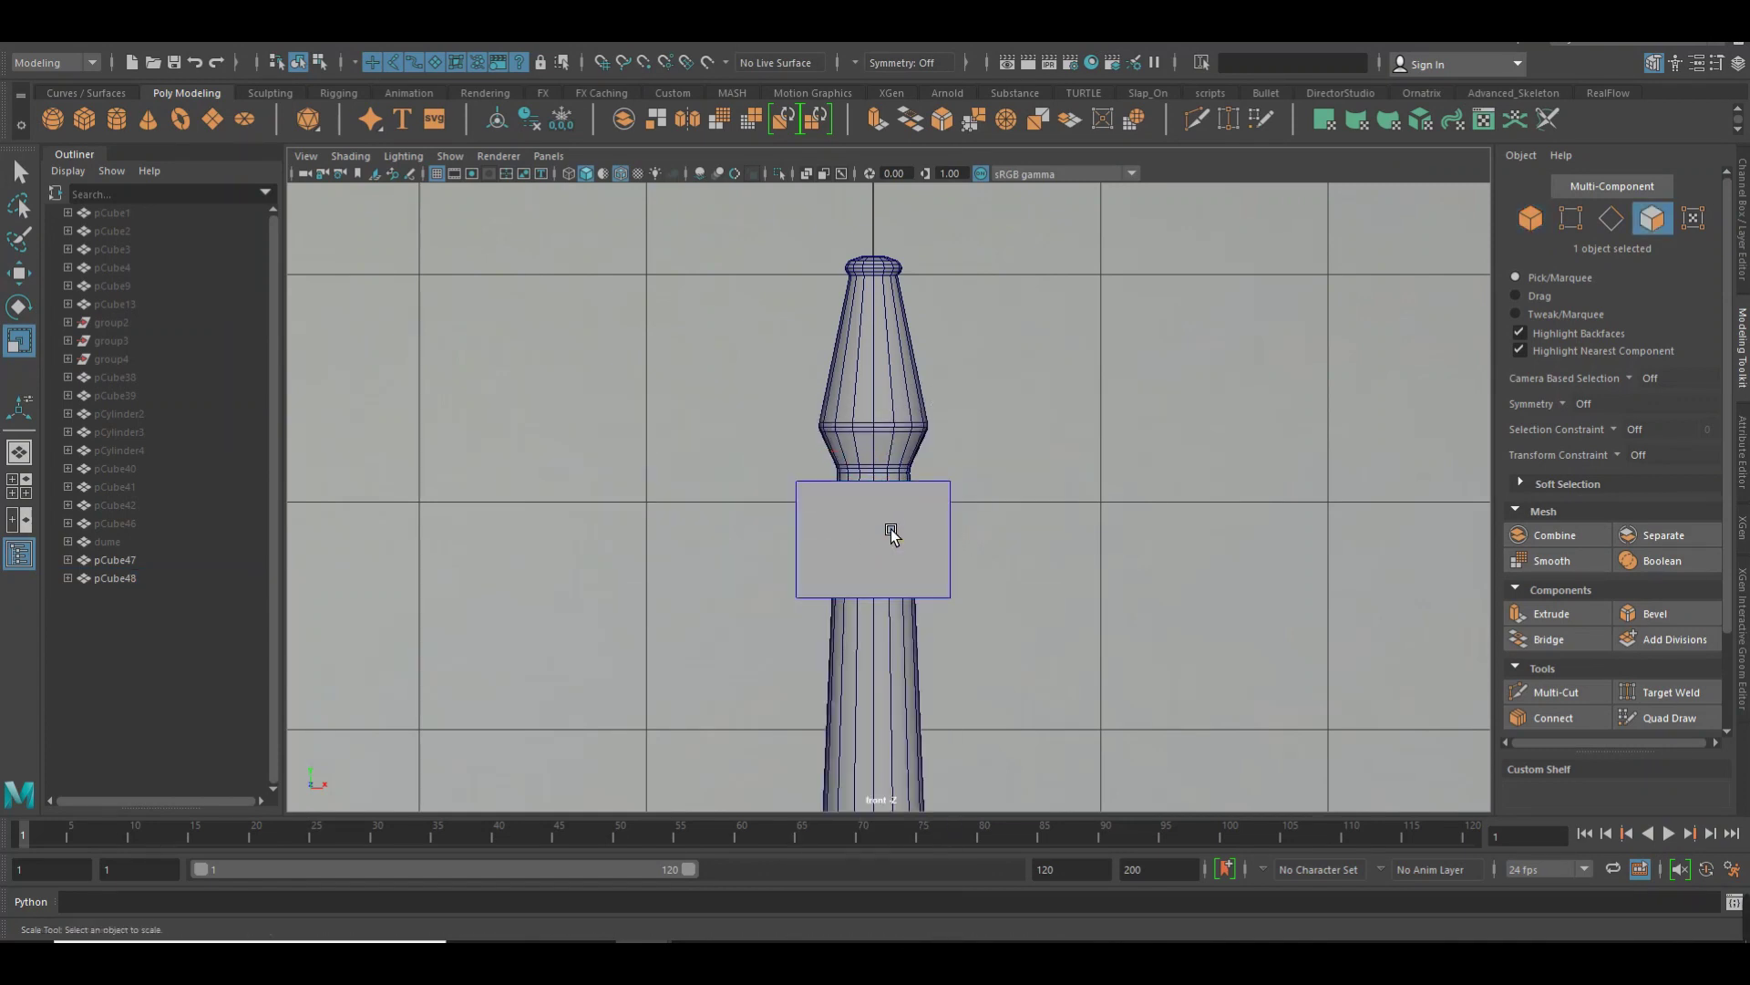
left_click(911, 529)
key("Delete")
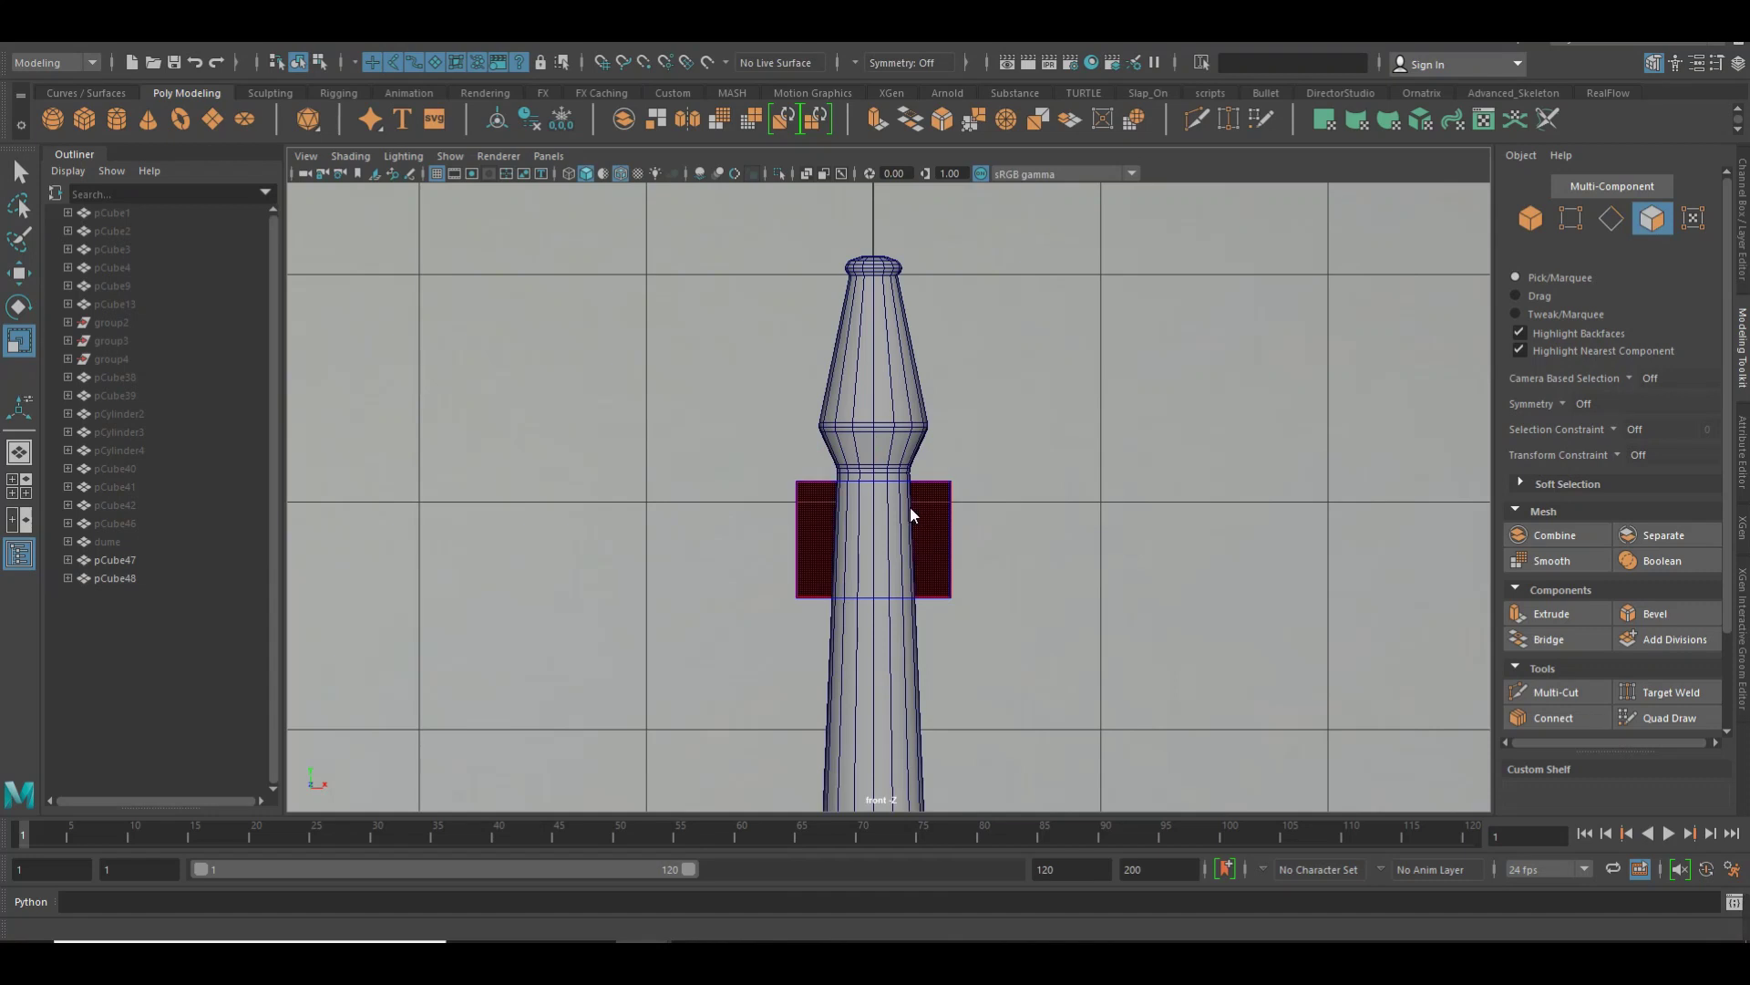
In right side view, move the cube's left edge toward the post and tilt it slightly
right_click_drag(909, 507, 898, 420)
key("space")
left_click(957, 442)
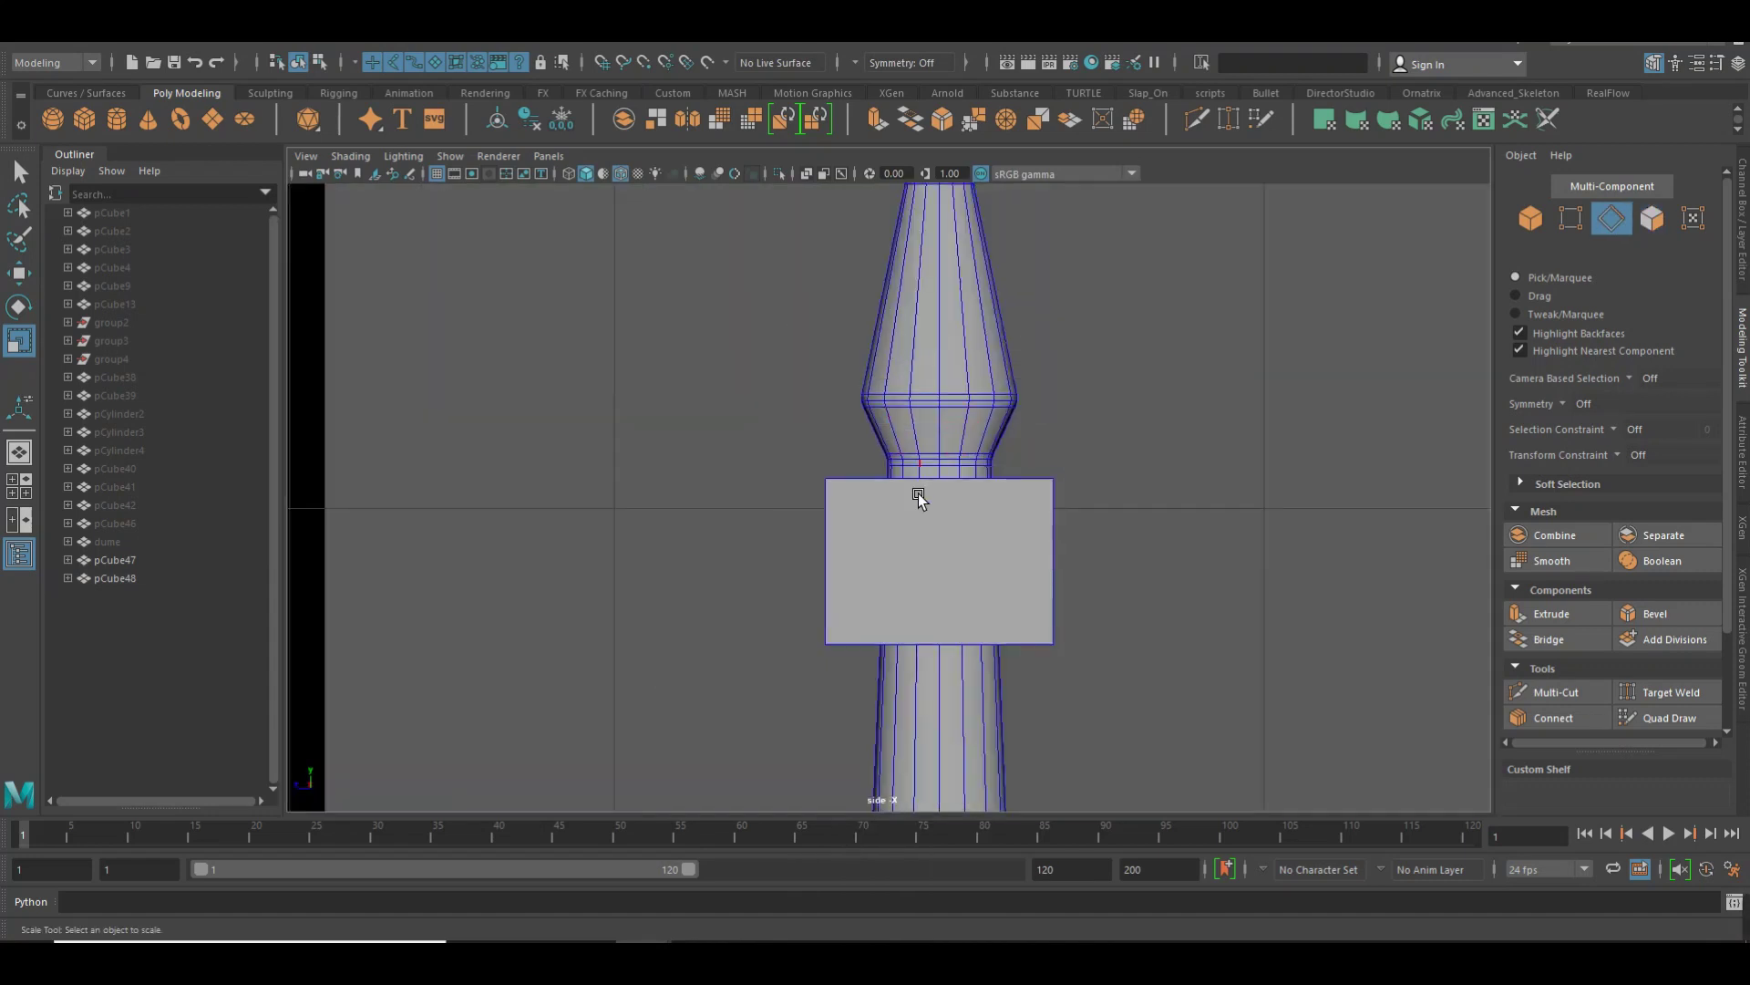
left_click(855, 508)
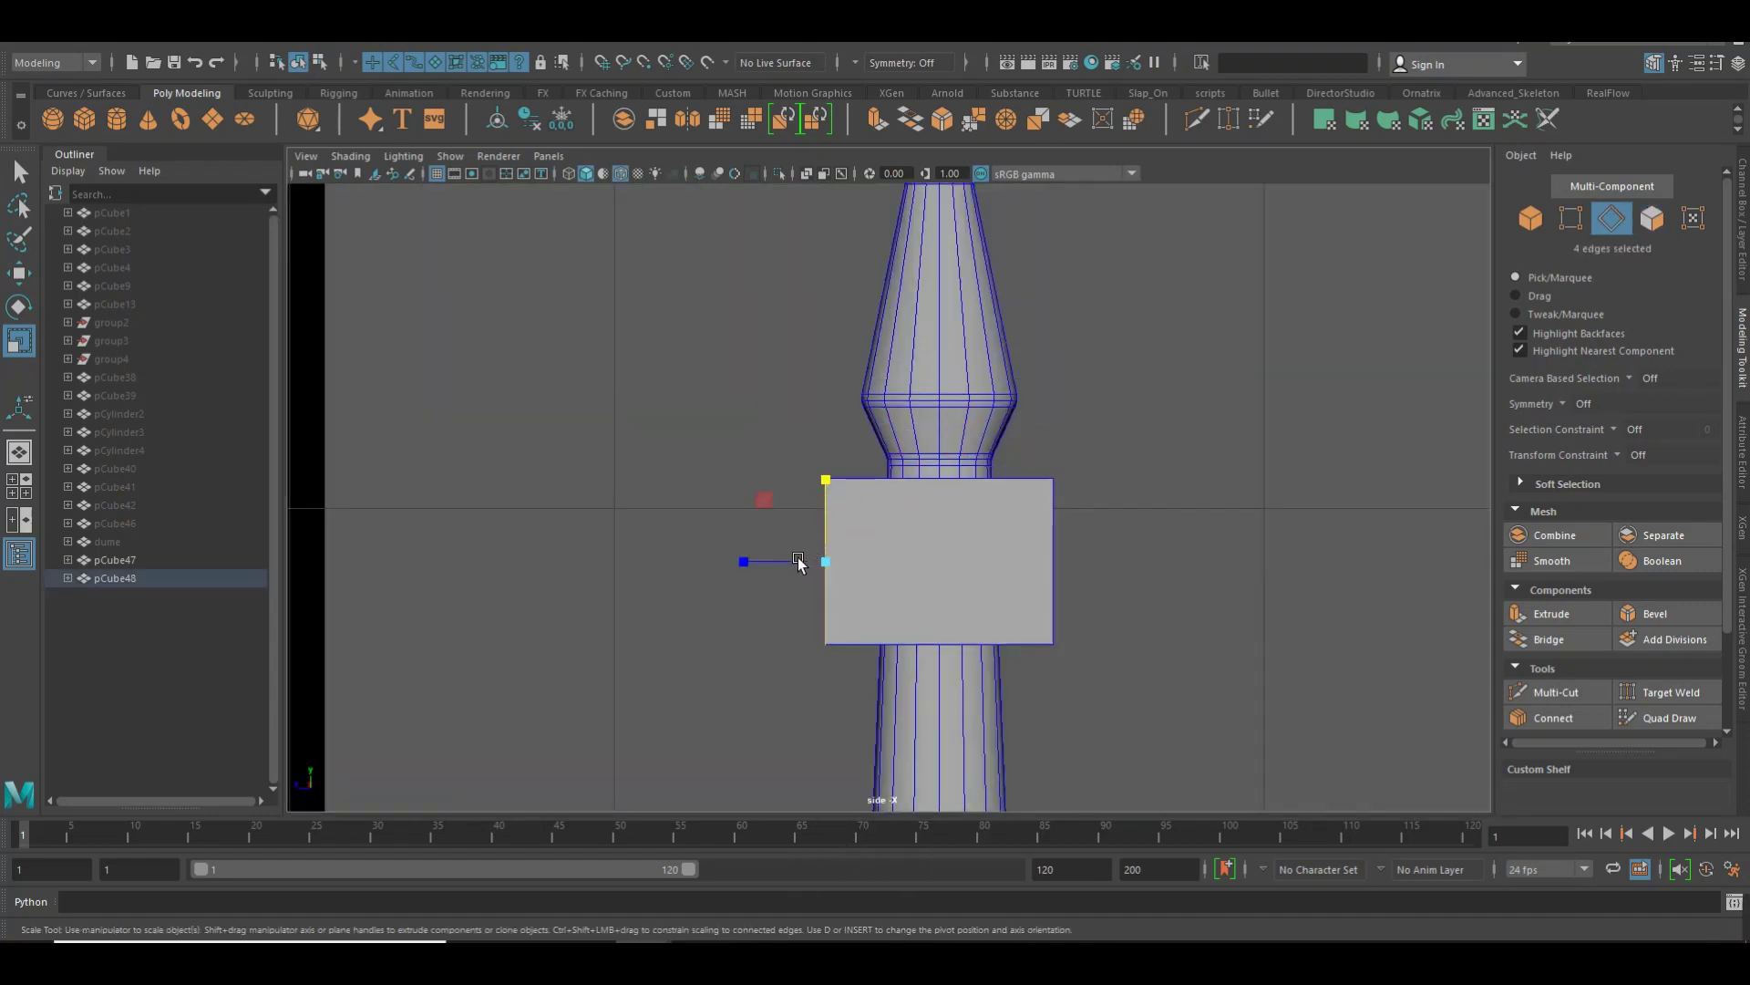
key("w")
left_click_drag(799, 563, 821, 567)
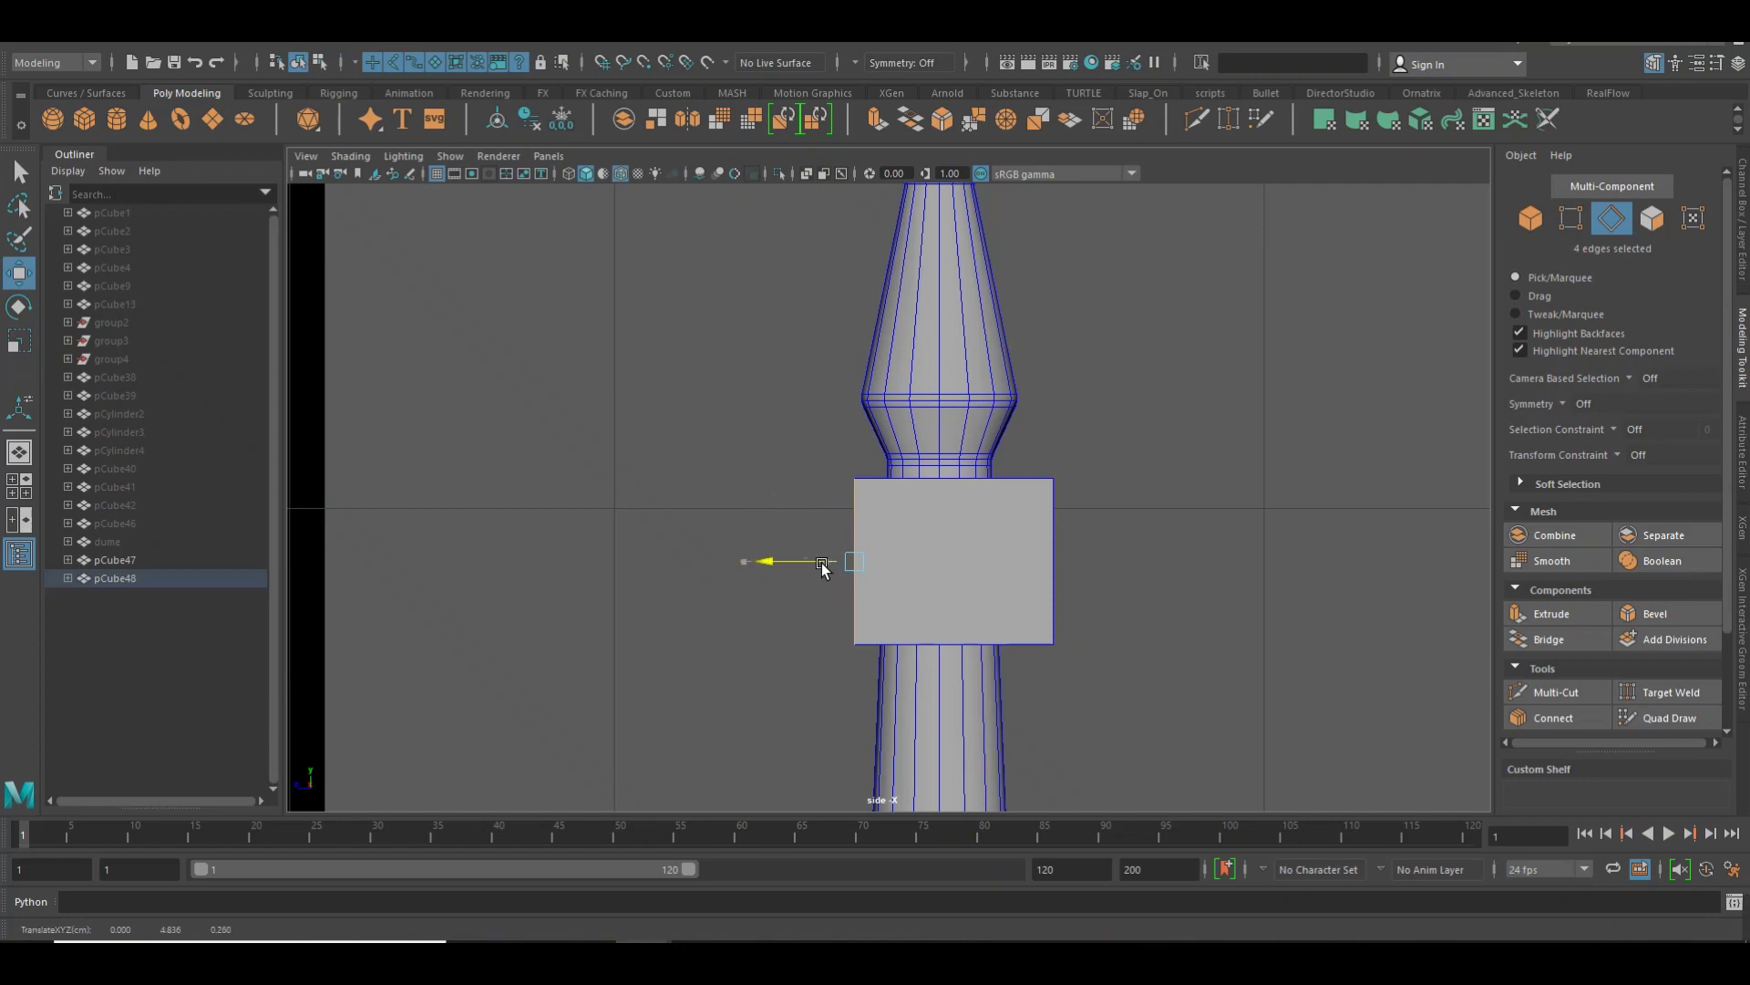
key("e")
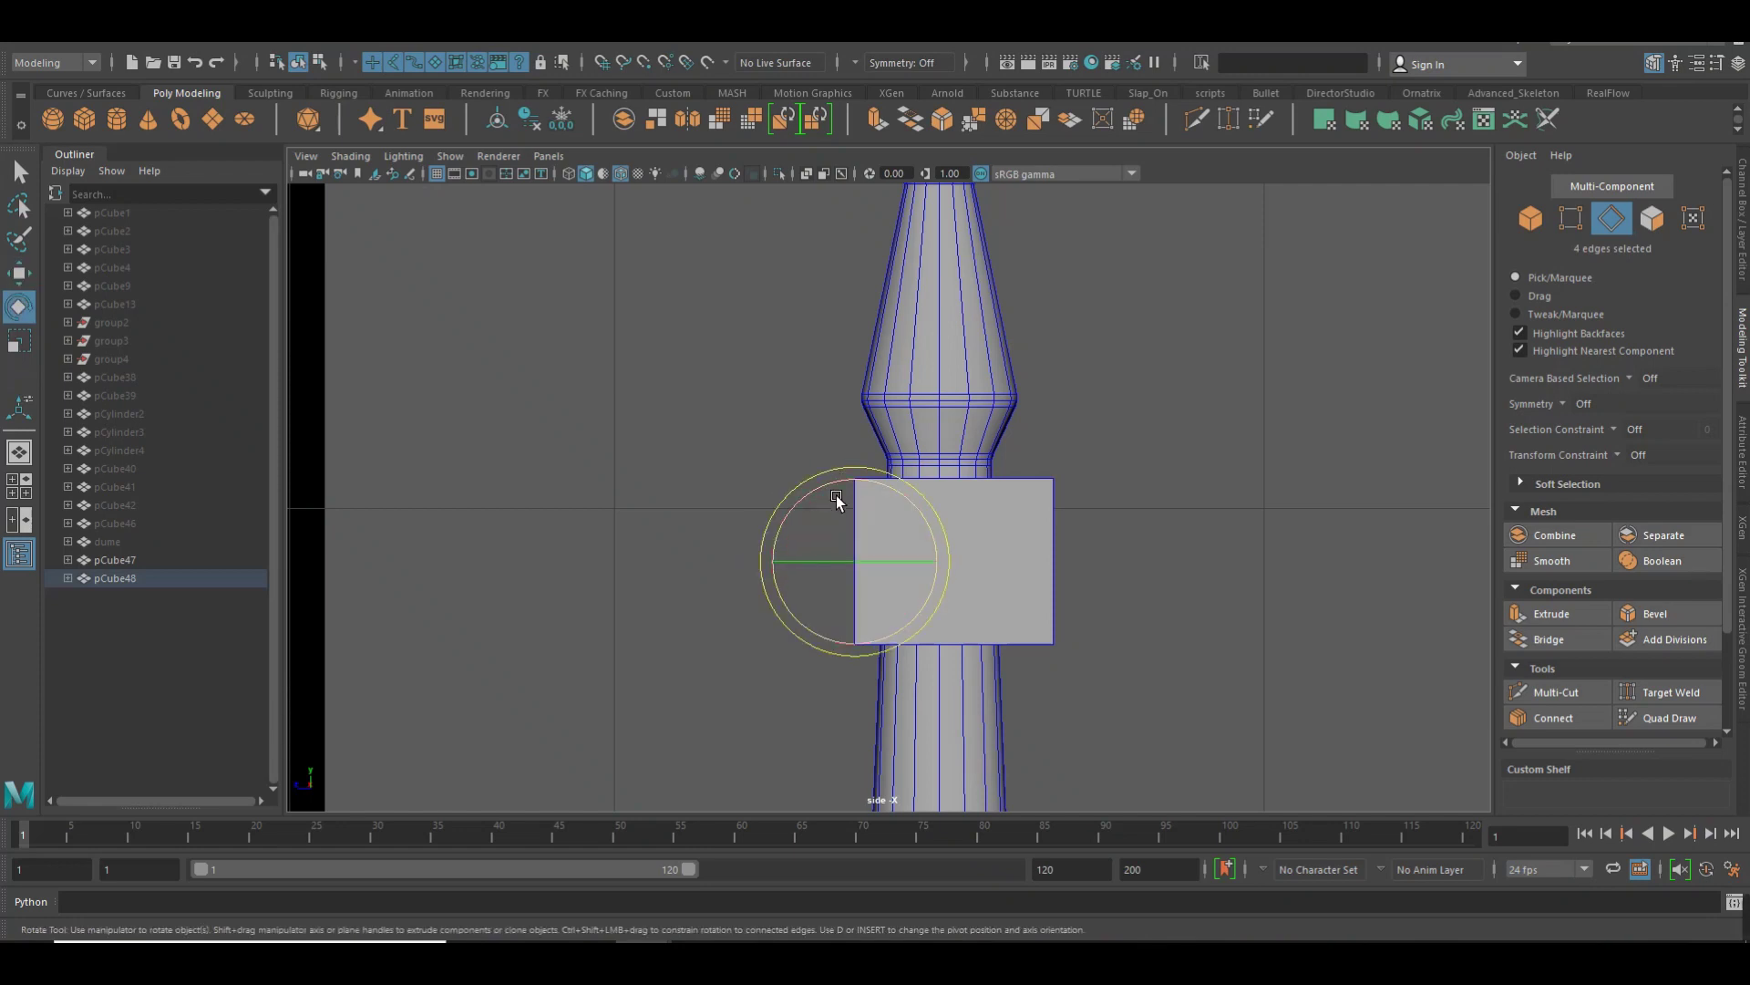
left_click_drag(851, 495, 853, 511)
key("w")
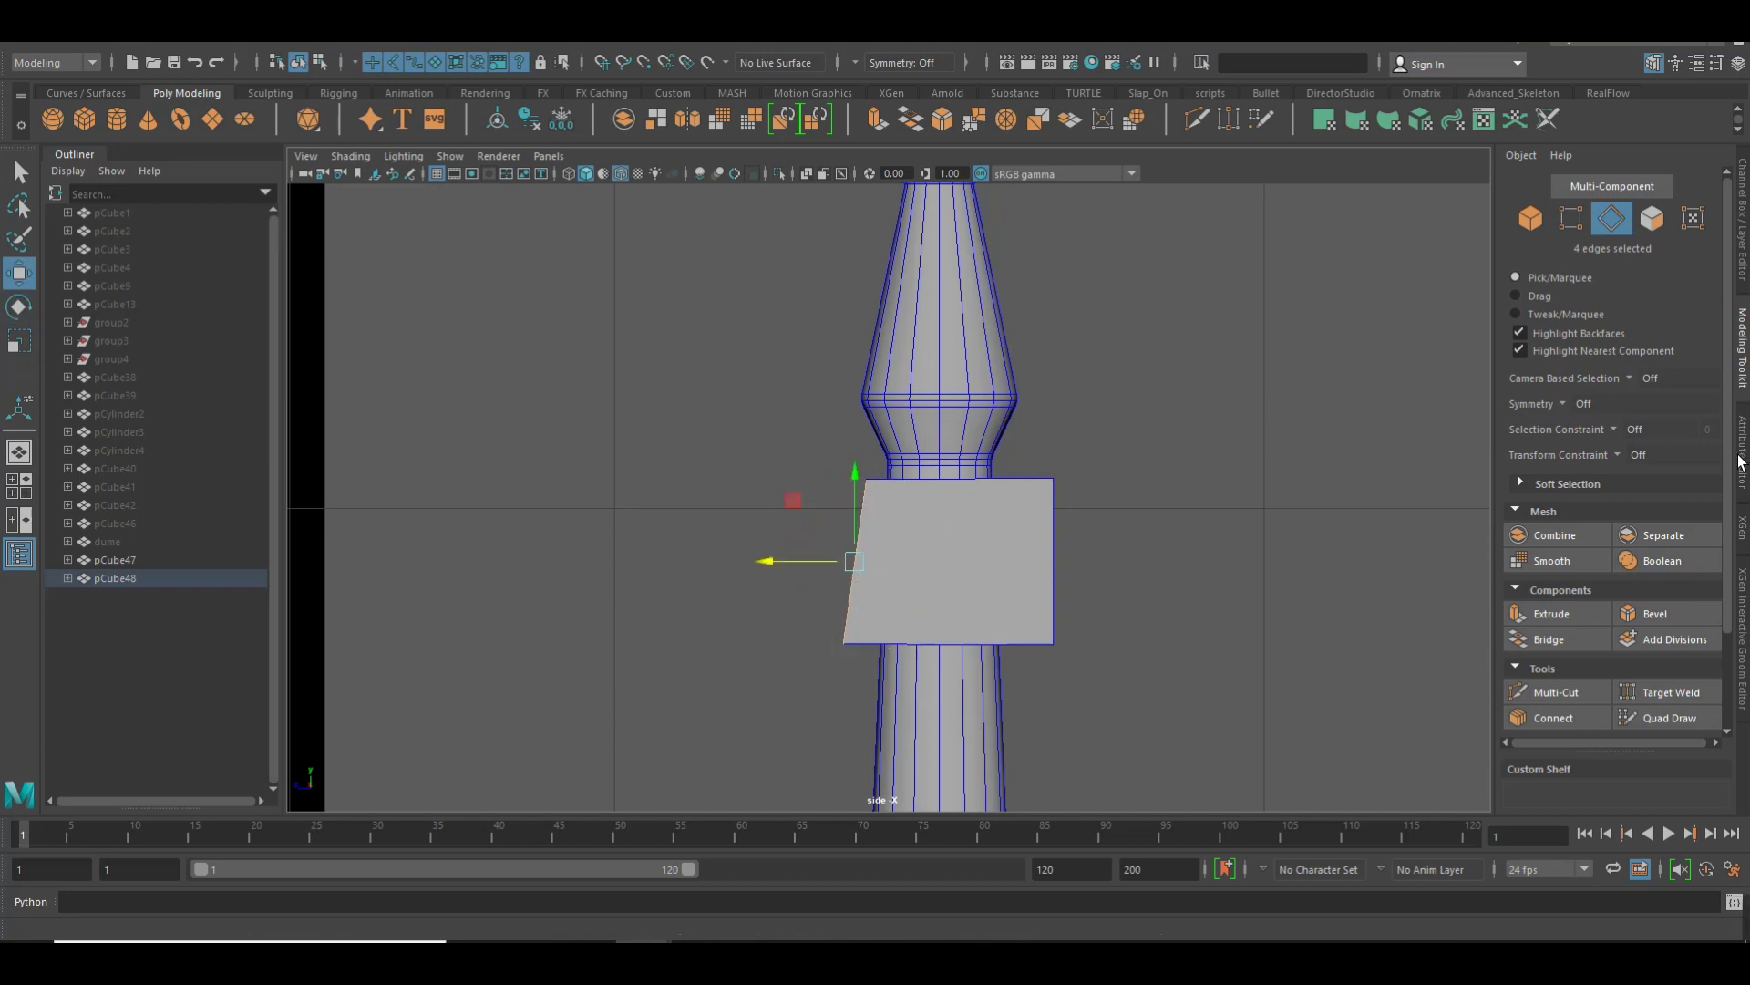
scroll(1623, 592, "down", 5)
Toggle the Move Tool axis orientation to Object, then back to World
left_click(1534, 672)
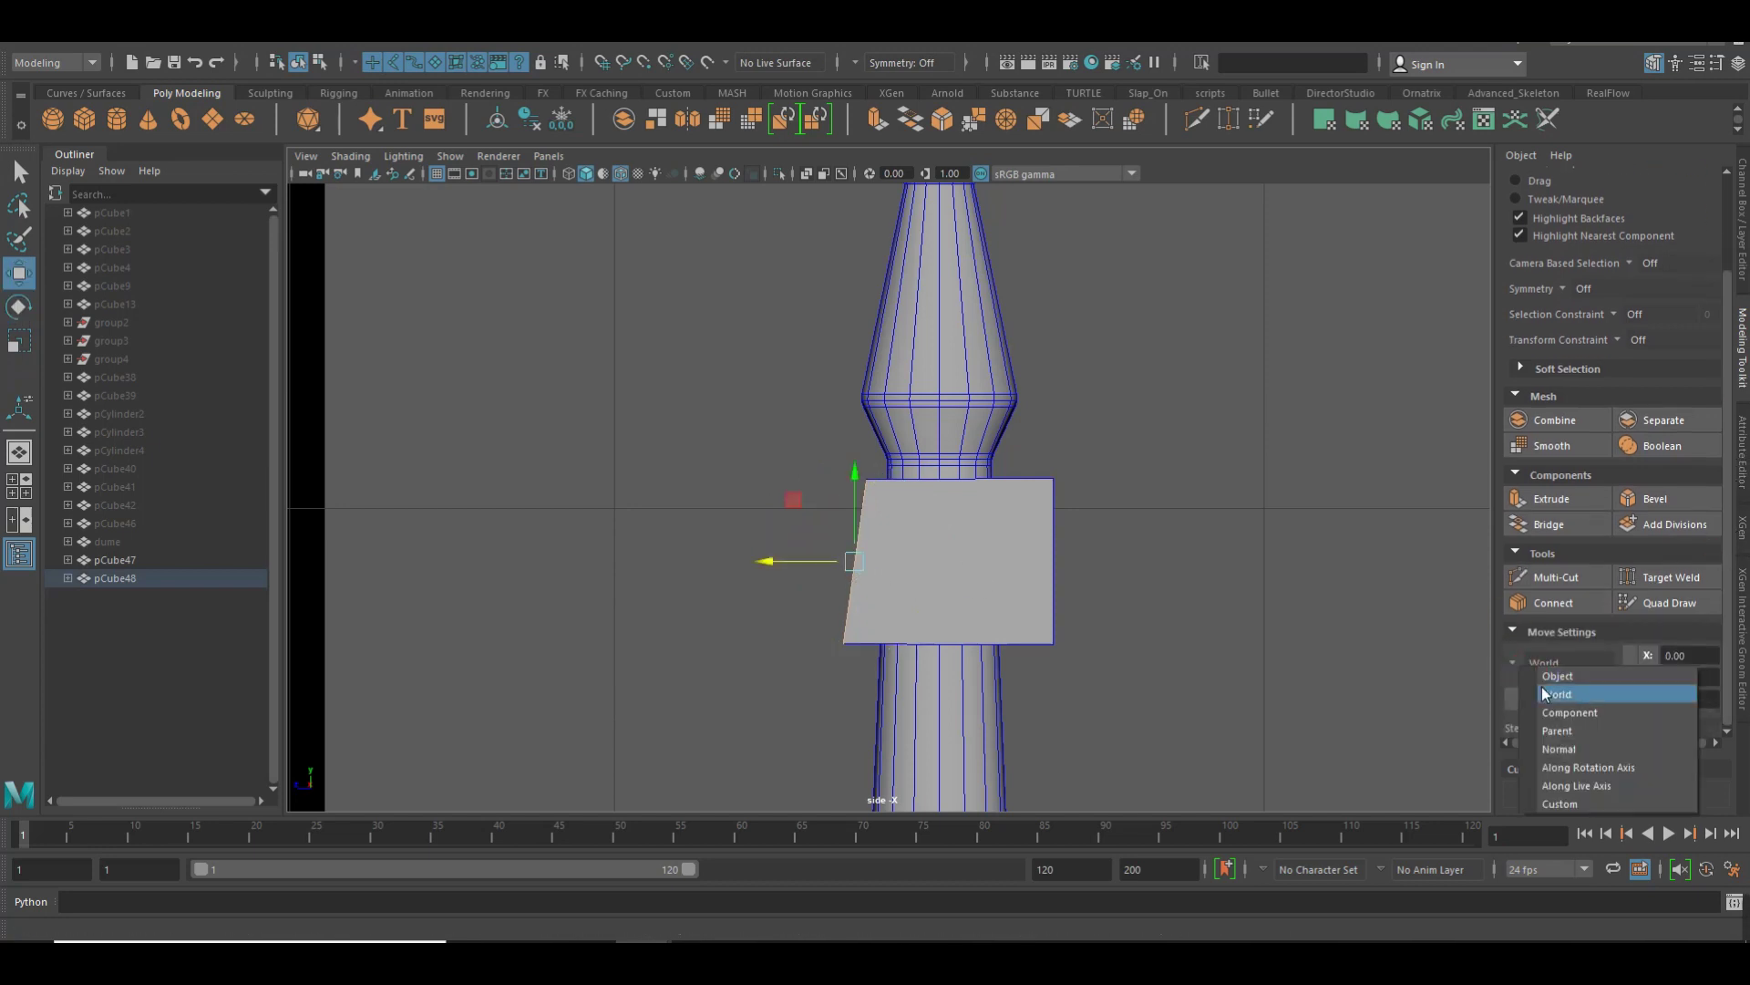
left_click(1552, 675)
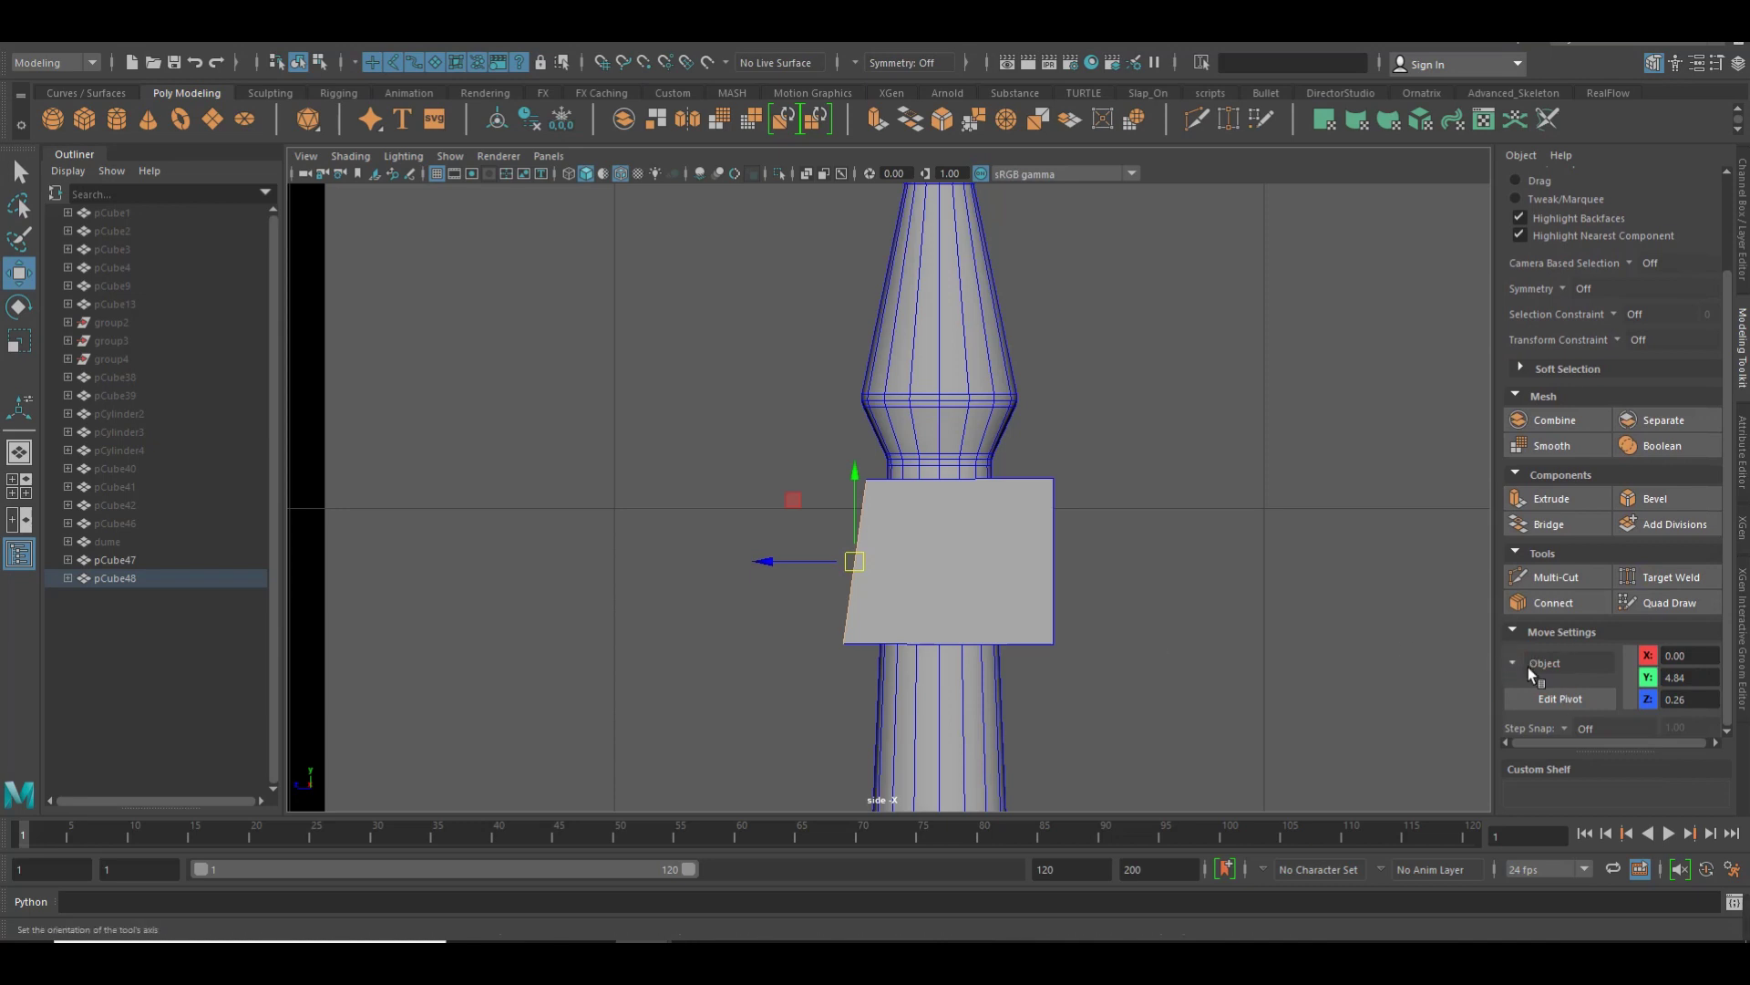
left_click(1528, 667)
left_click(1549, 686)
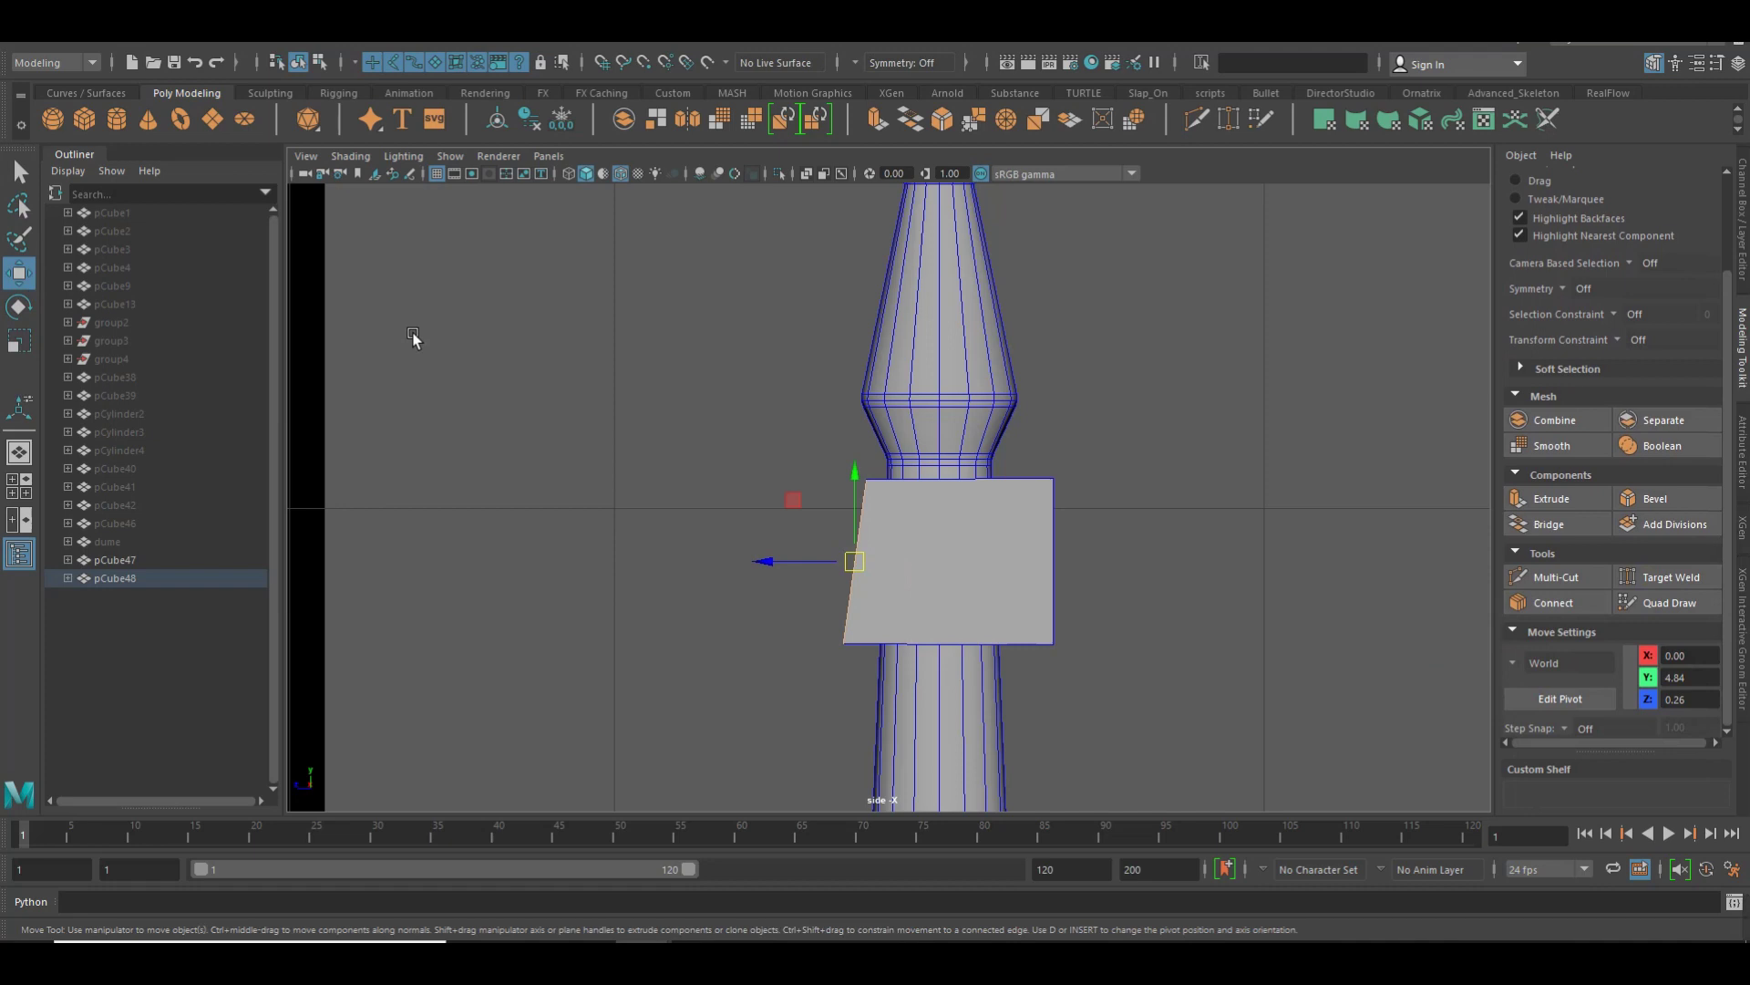
In the full Move Tool settings, set Axis Orientation to World, then close the window
double_click(20, 274)
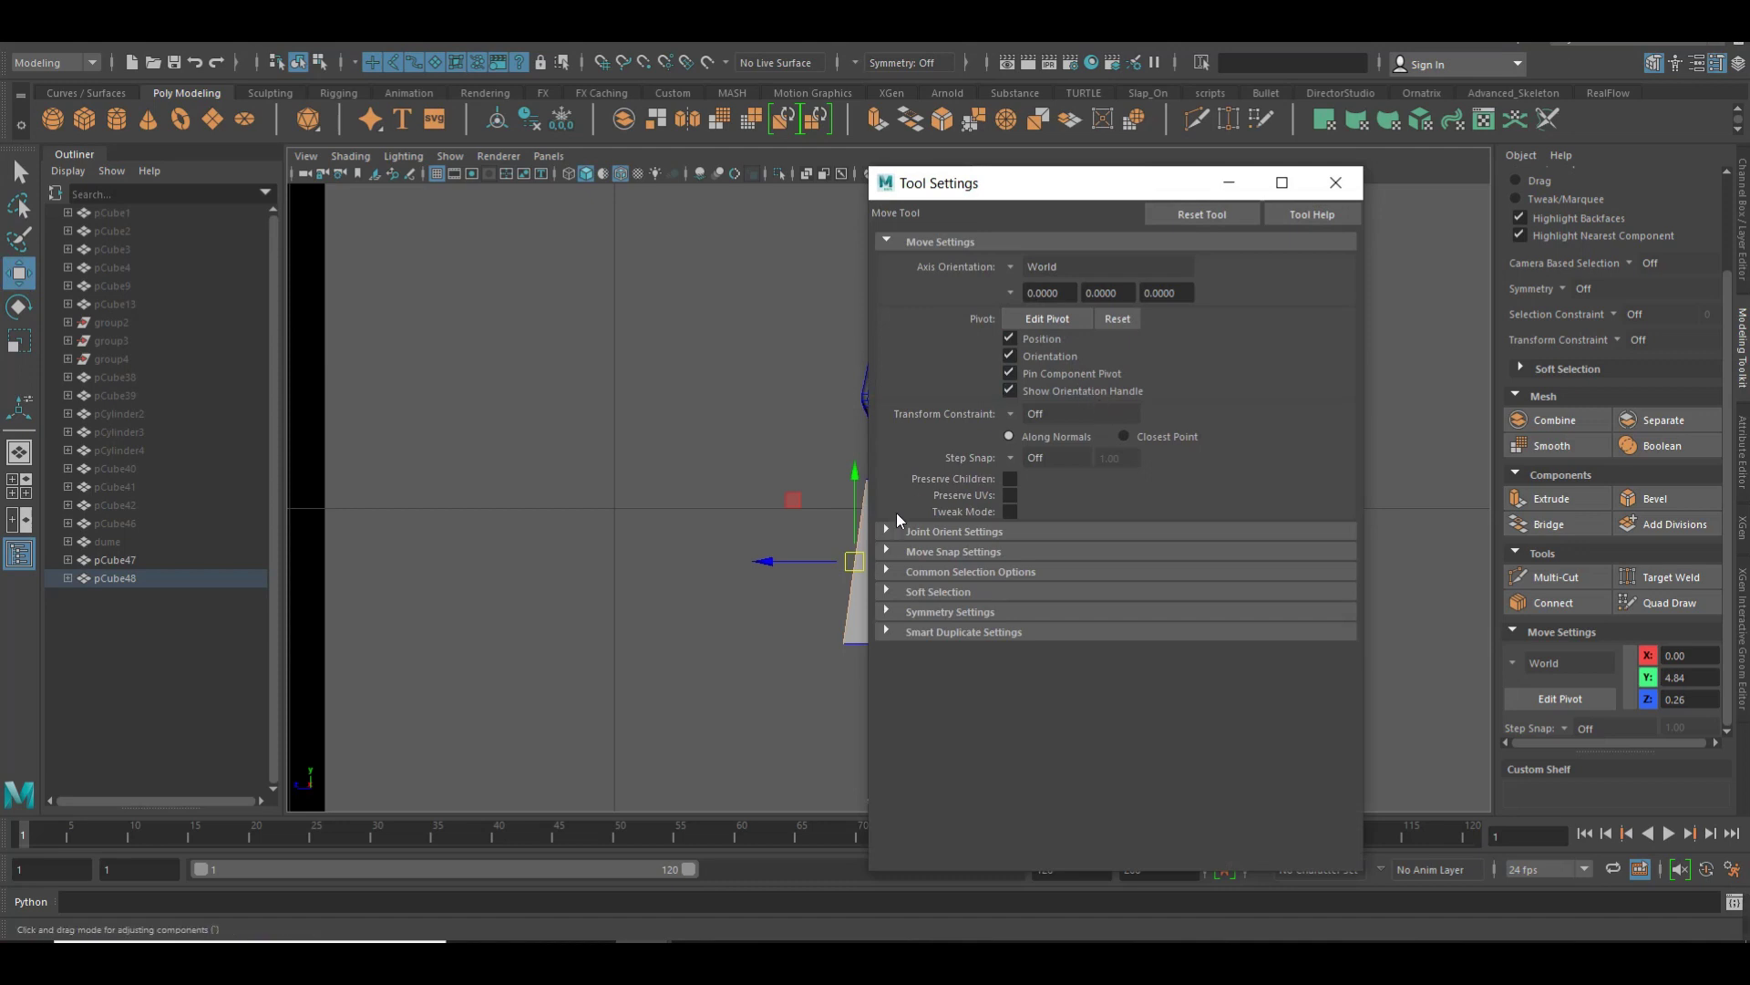
left_click(1023, 266)
left_click(1050, 273)
left_click(1023, 274)
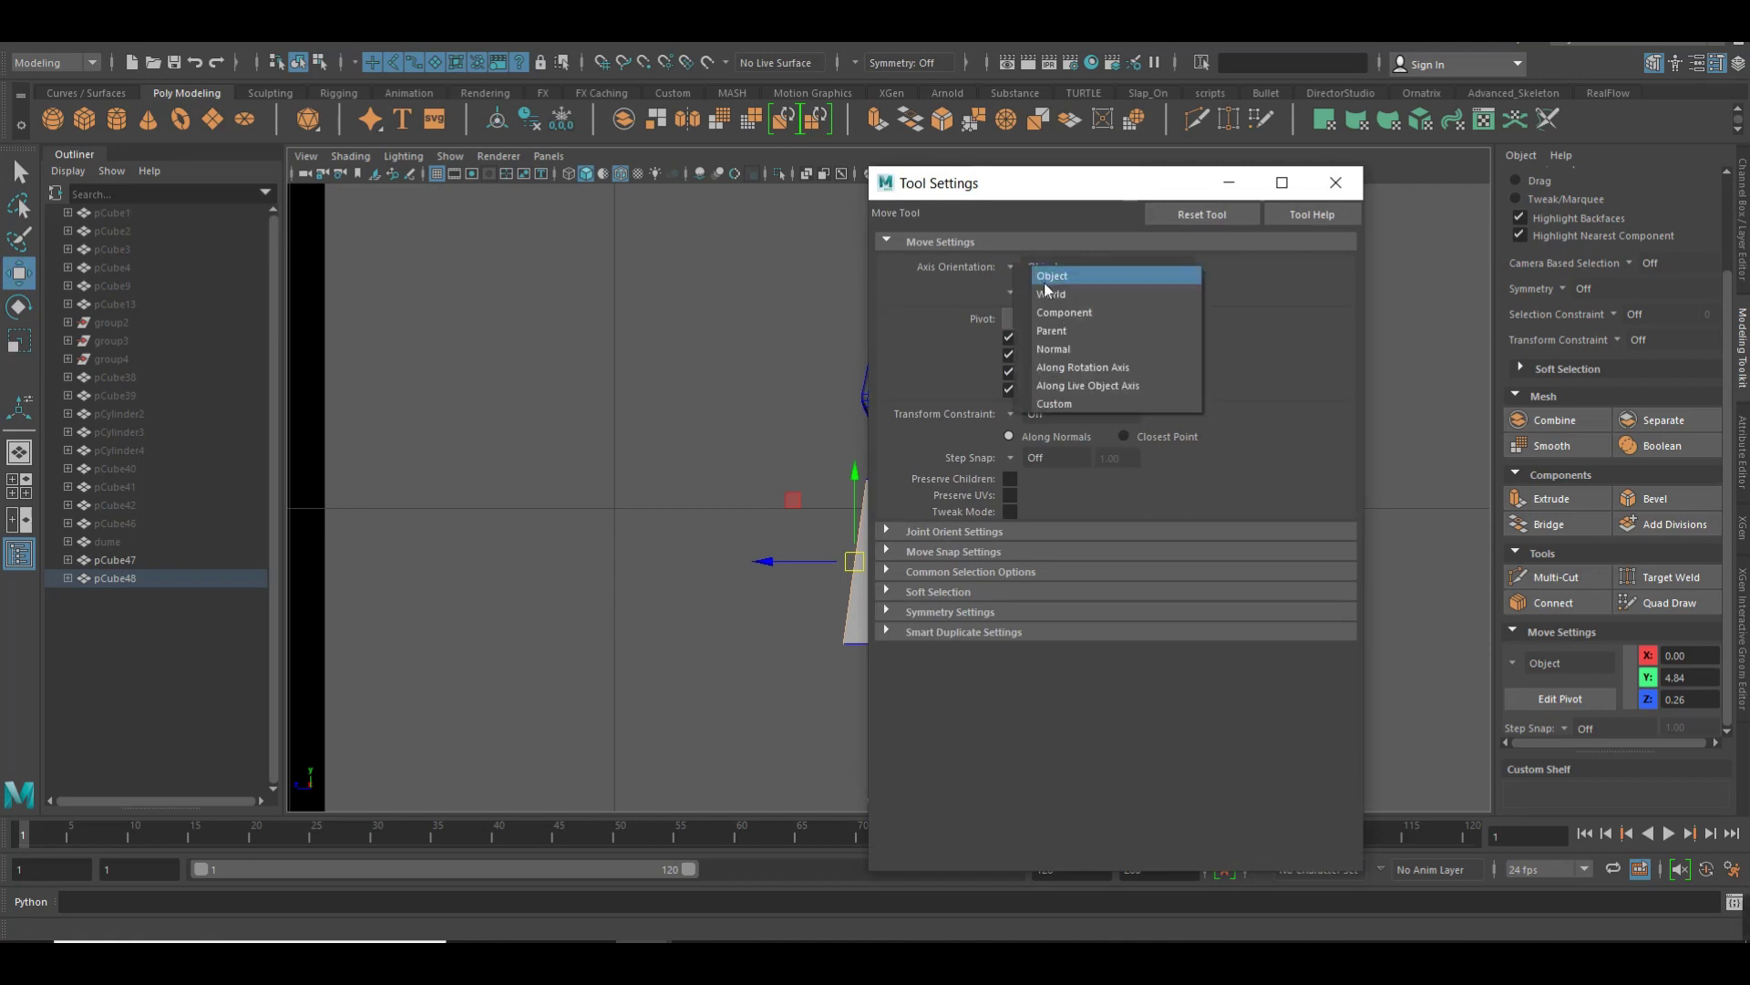
left_click(1053, 294)
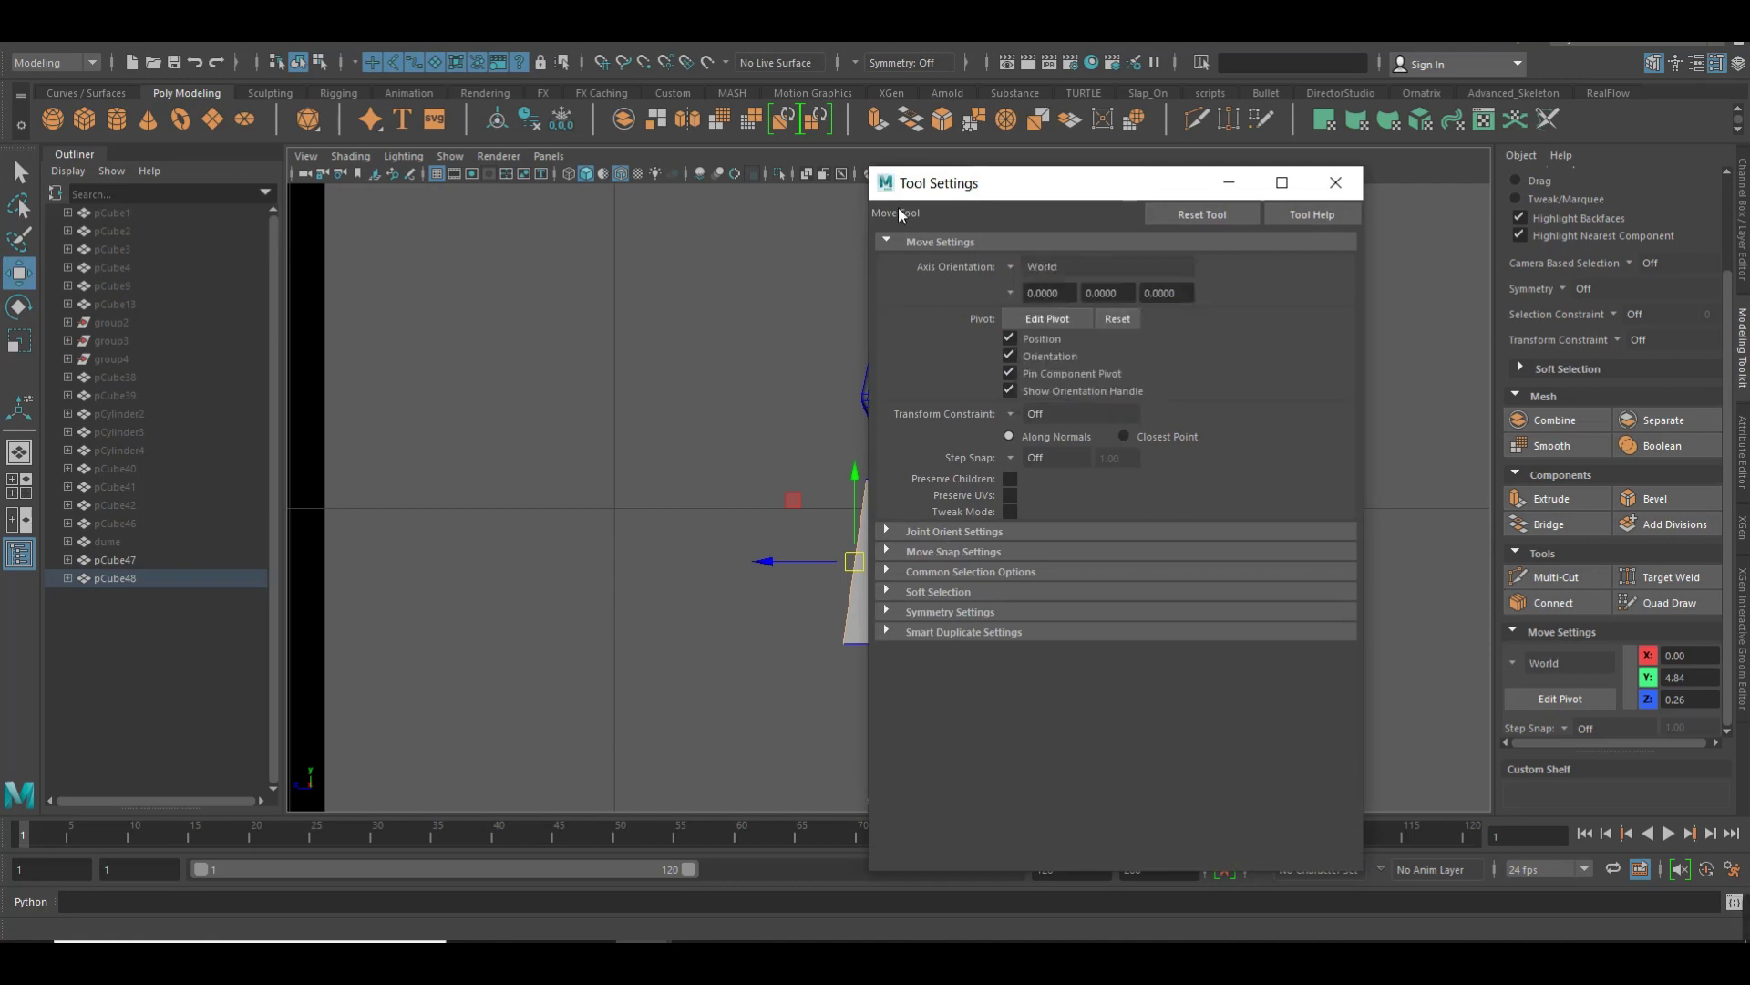
left_click(1200, 216)
left_click(1025, 272)
left_click(1061, 275)
left_click(1029, 273)
left_click(1048, 292)
left_click(1335, 182)
Align the manipulator pivot with the slab's slanted outer face
middle_click_drag(729, 534, 742, 438, "alt")
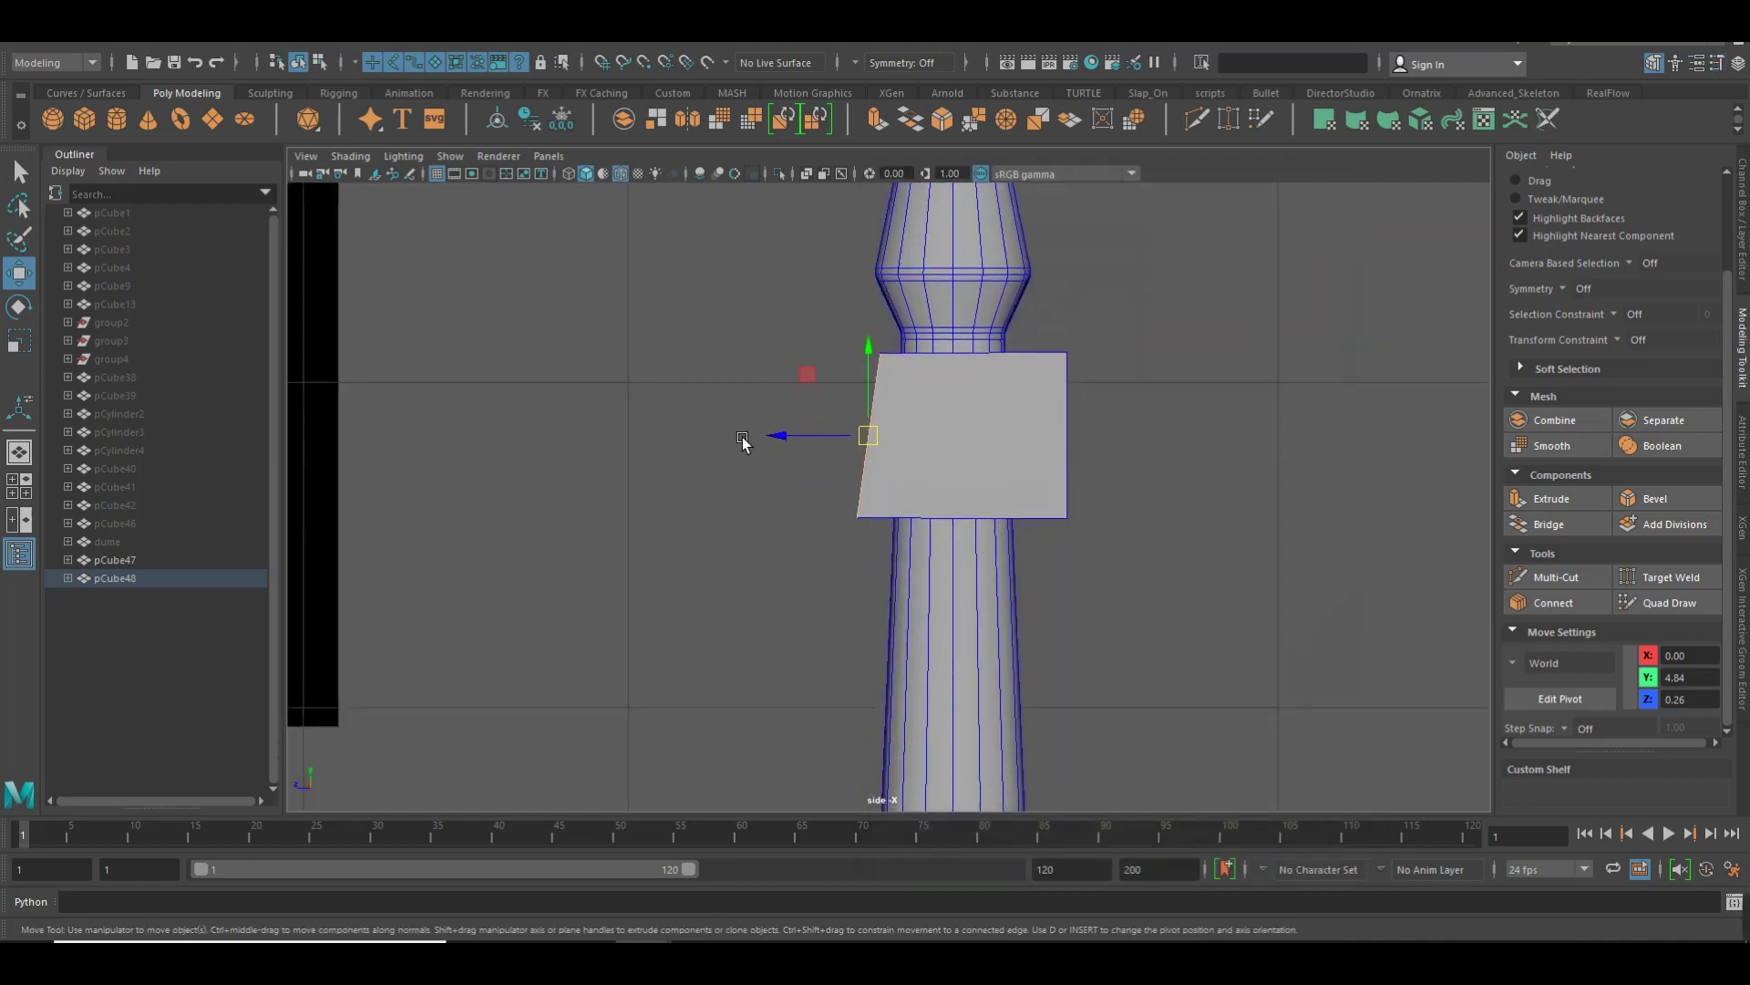
right_click_drag(742, 438, 1008, 441, "alt")
key("d")
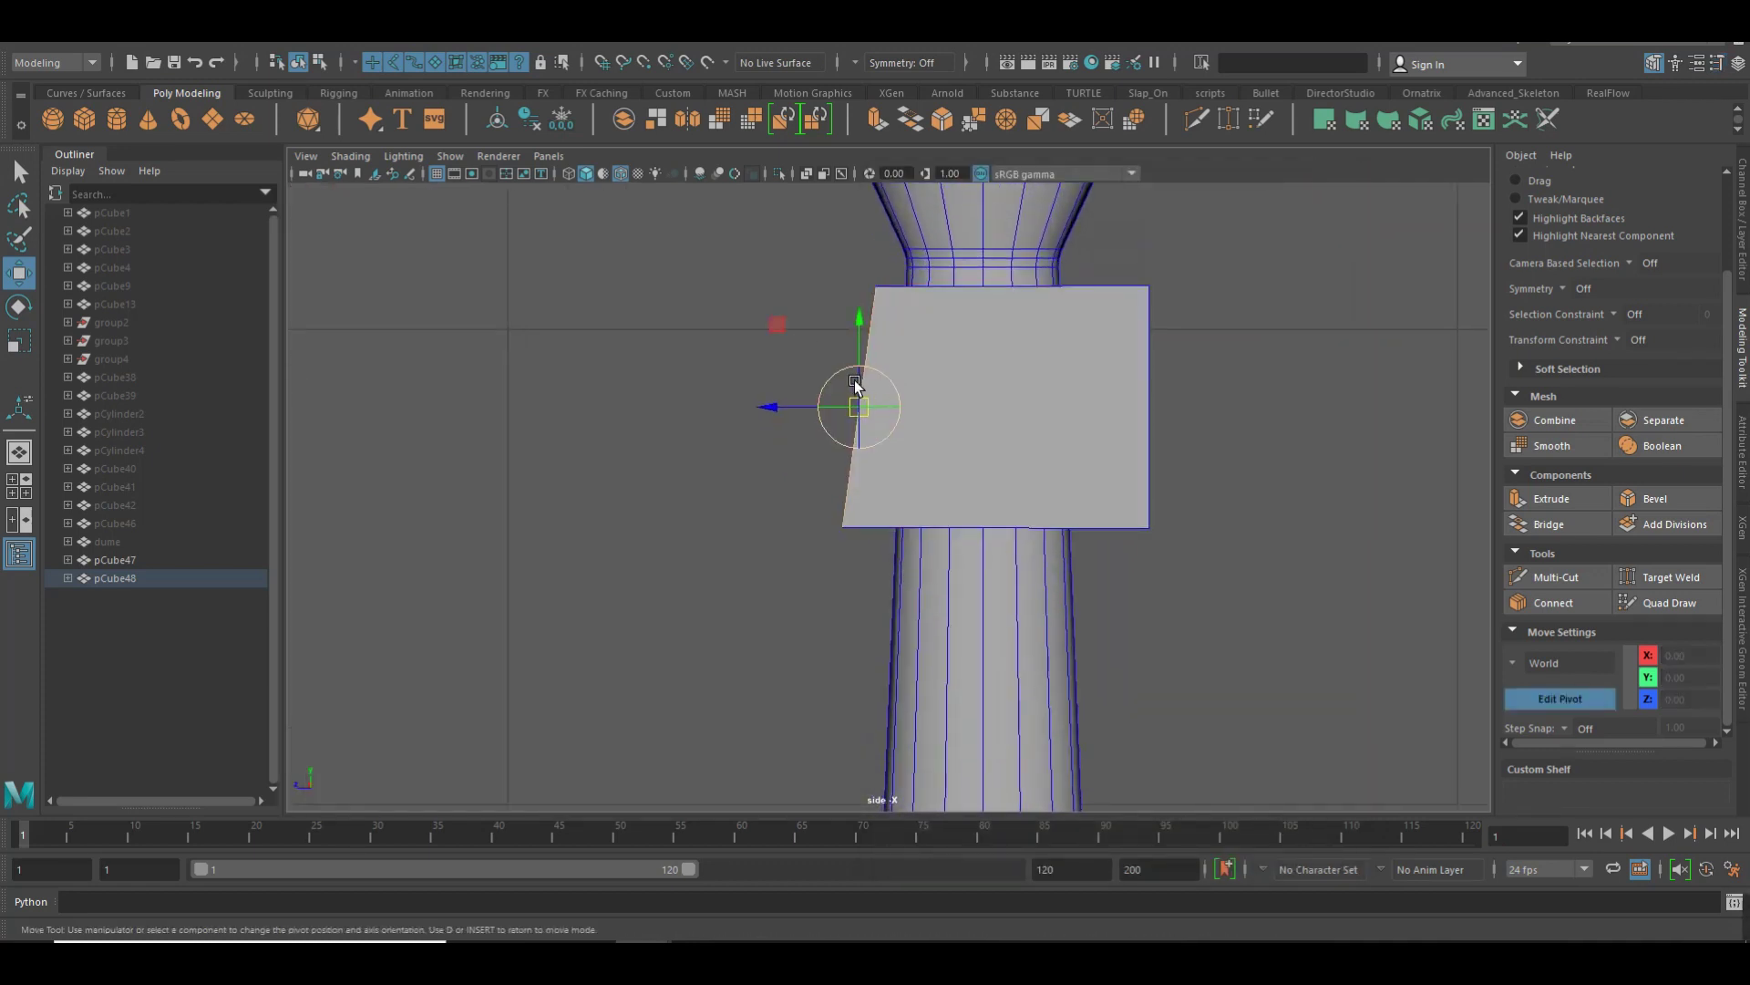
left_click_drag(855, 381, 862, 379)
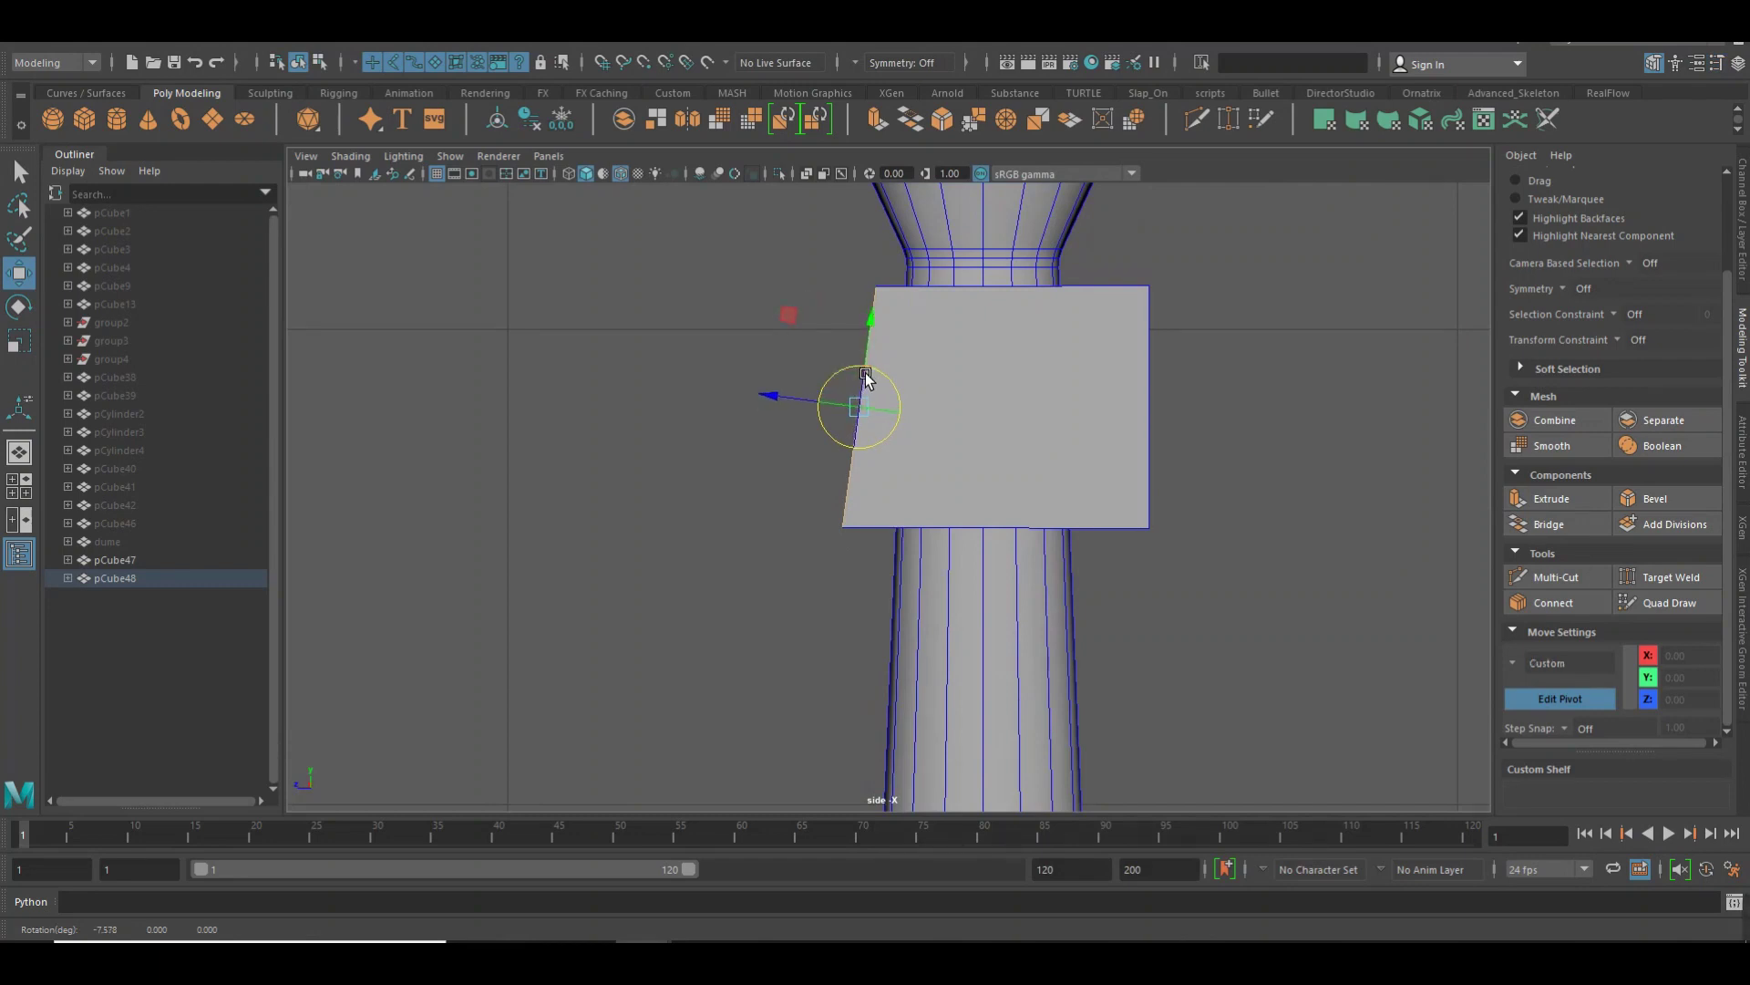
key("d")
Extrude the slab's side face outward into a new section
left_click_drag(854, 413, 646, 340, "shift")
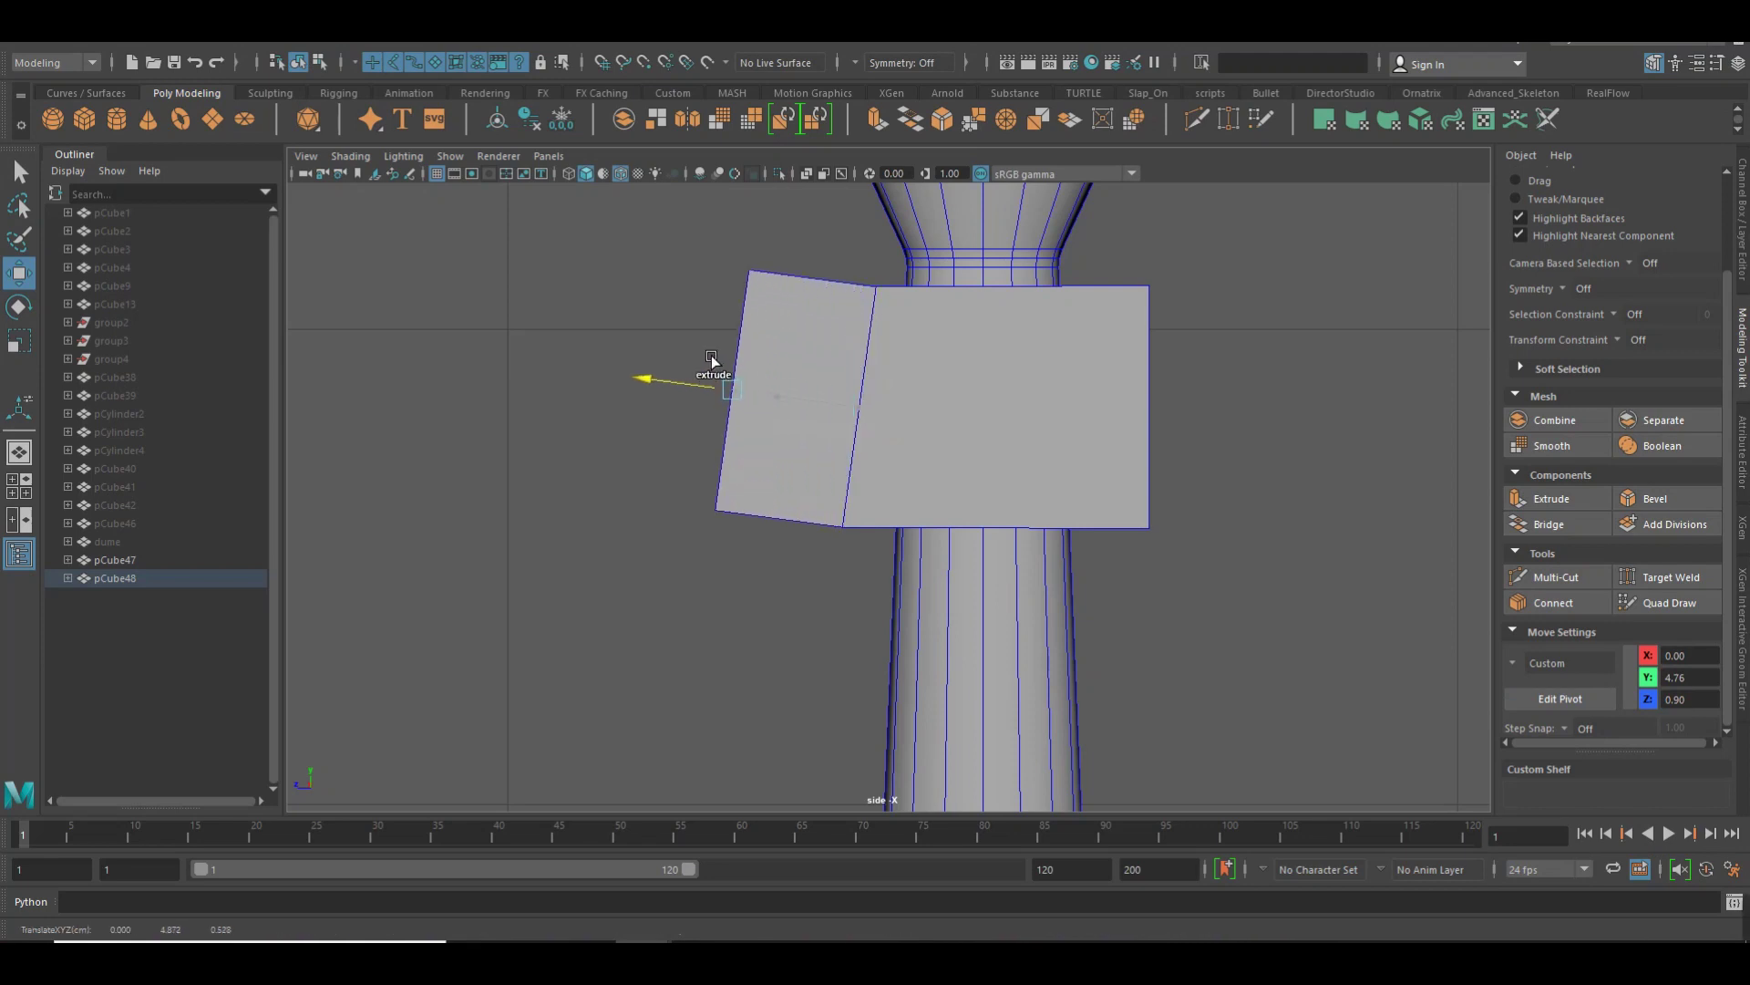
middle_click_drag(646, 341, 791, 474, "alt")
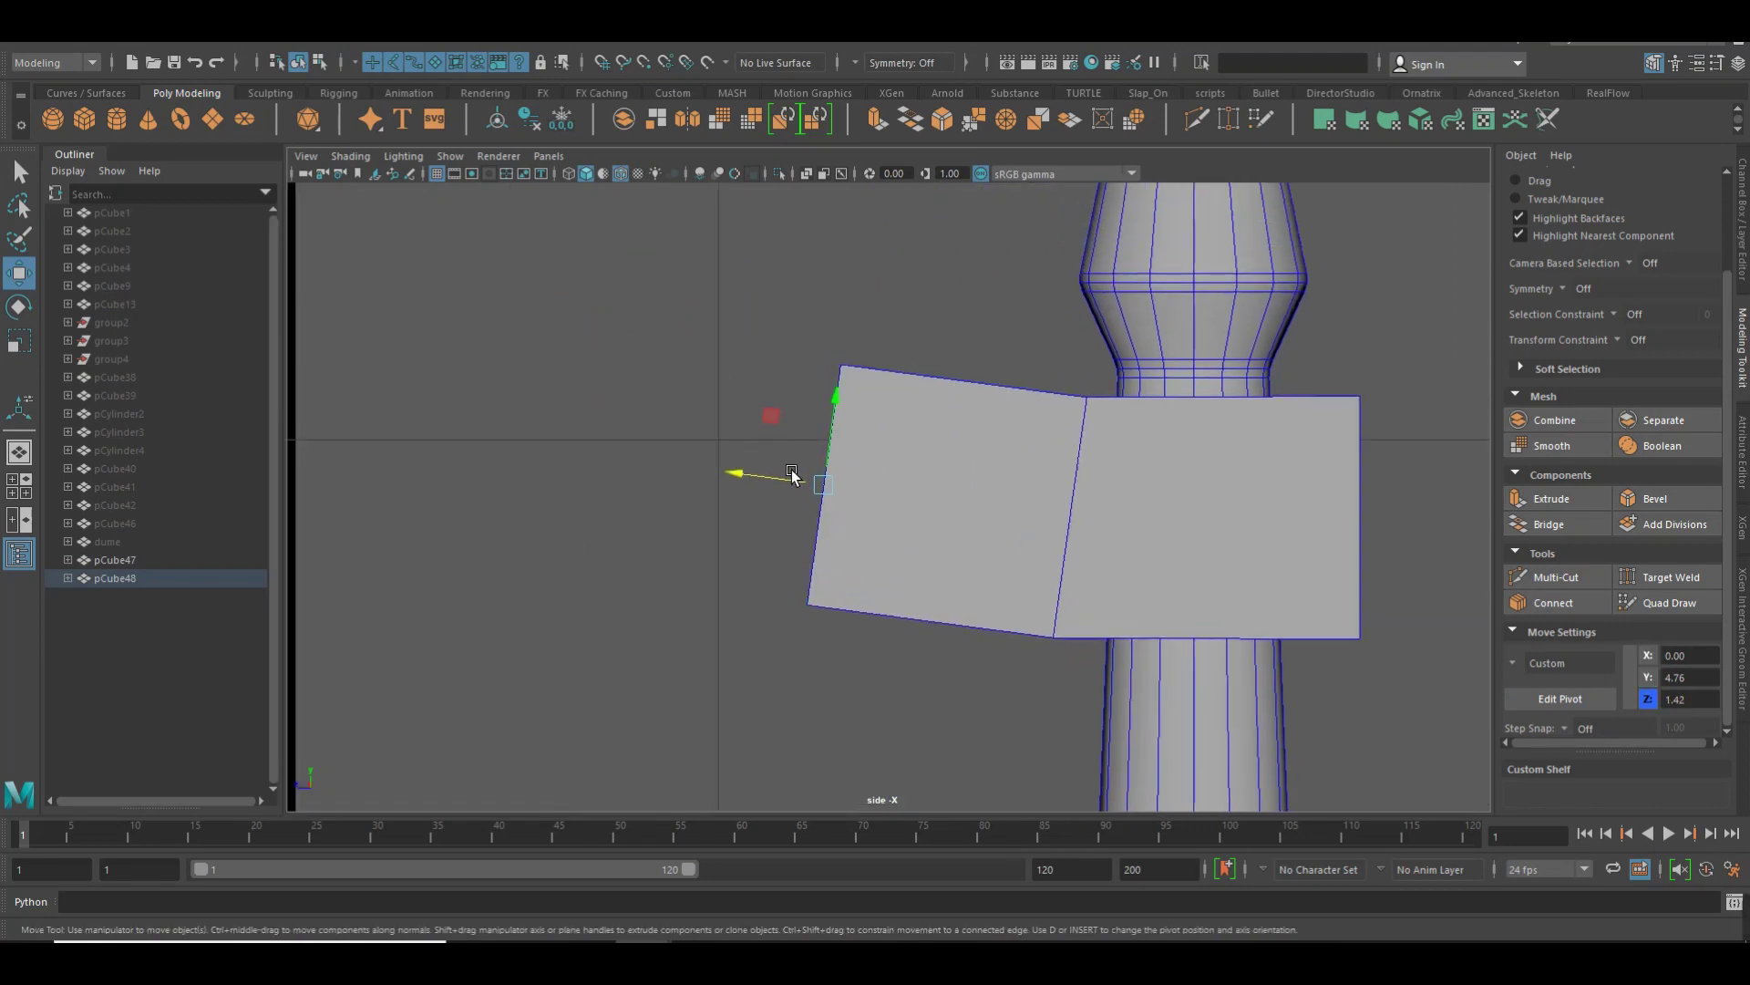
key("d")
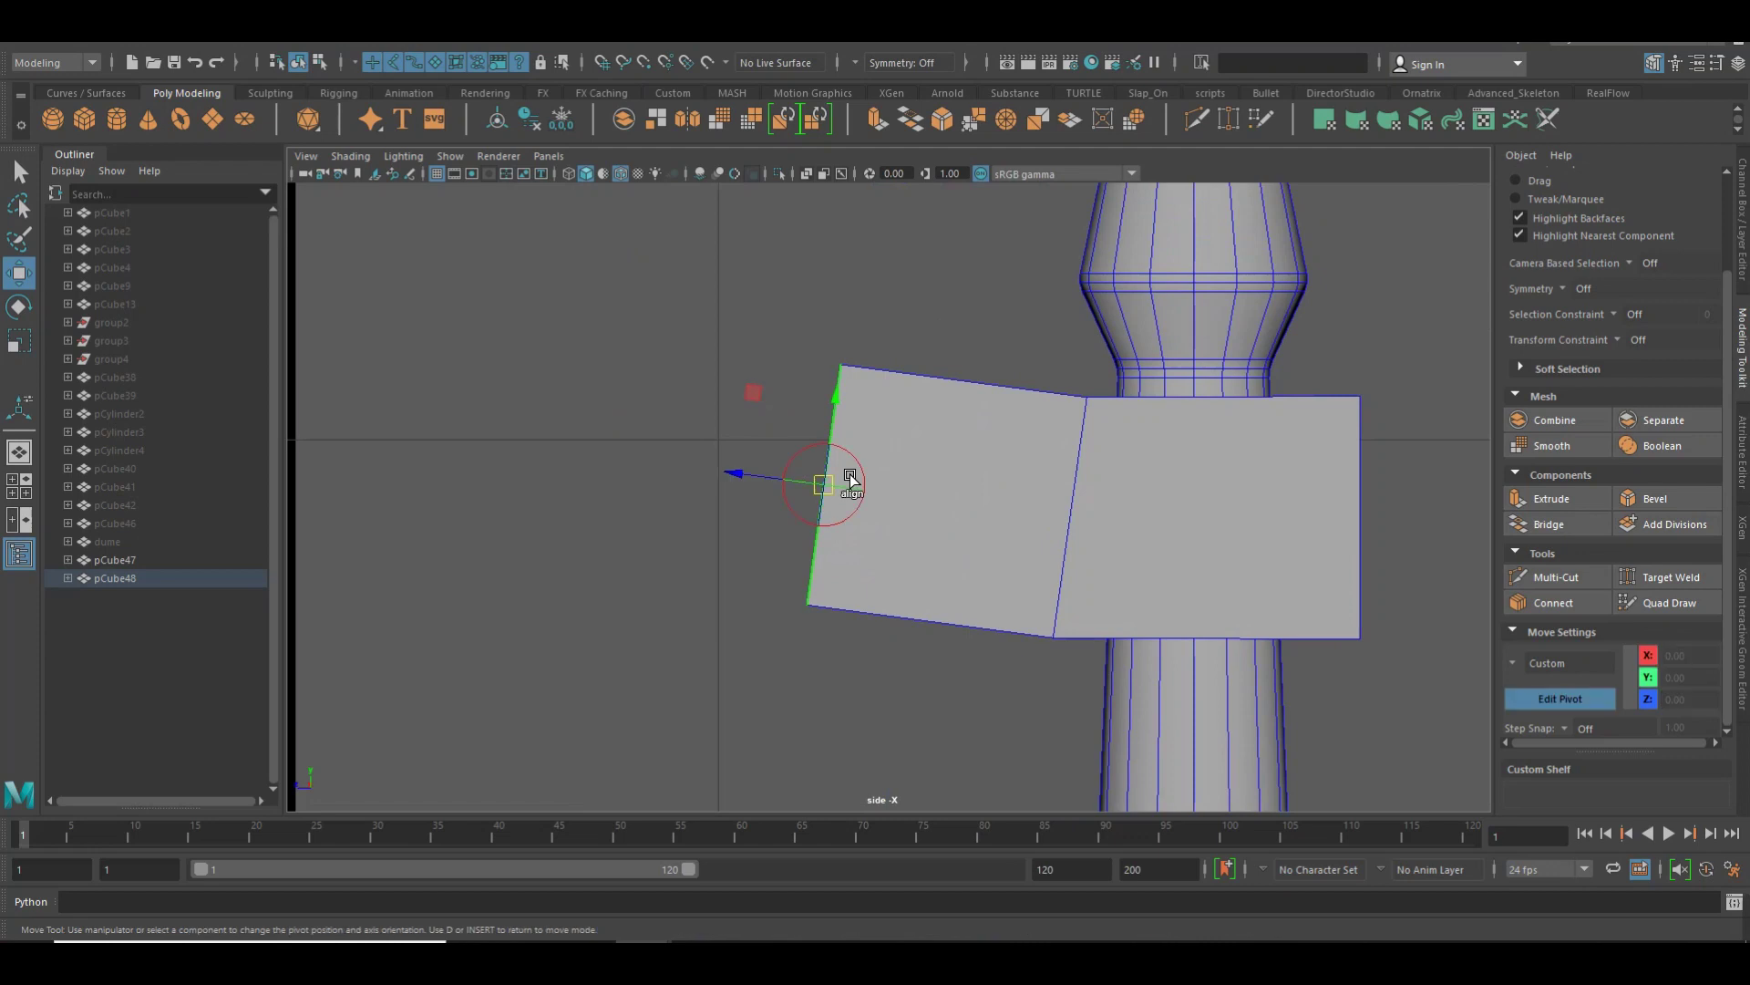
Reset the Move Tool to defaults and raise the section's outer edge so it tilts up
double_click(22, 279)
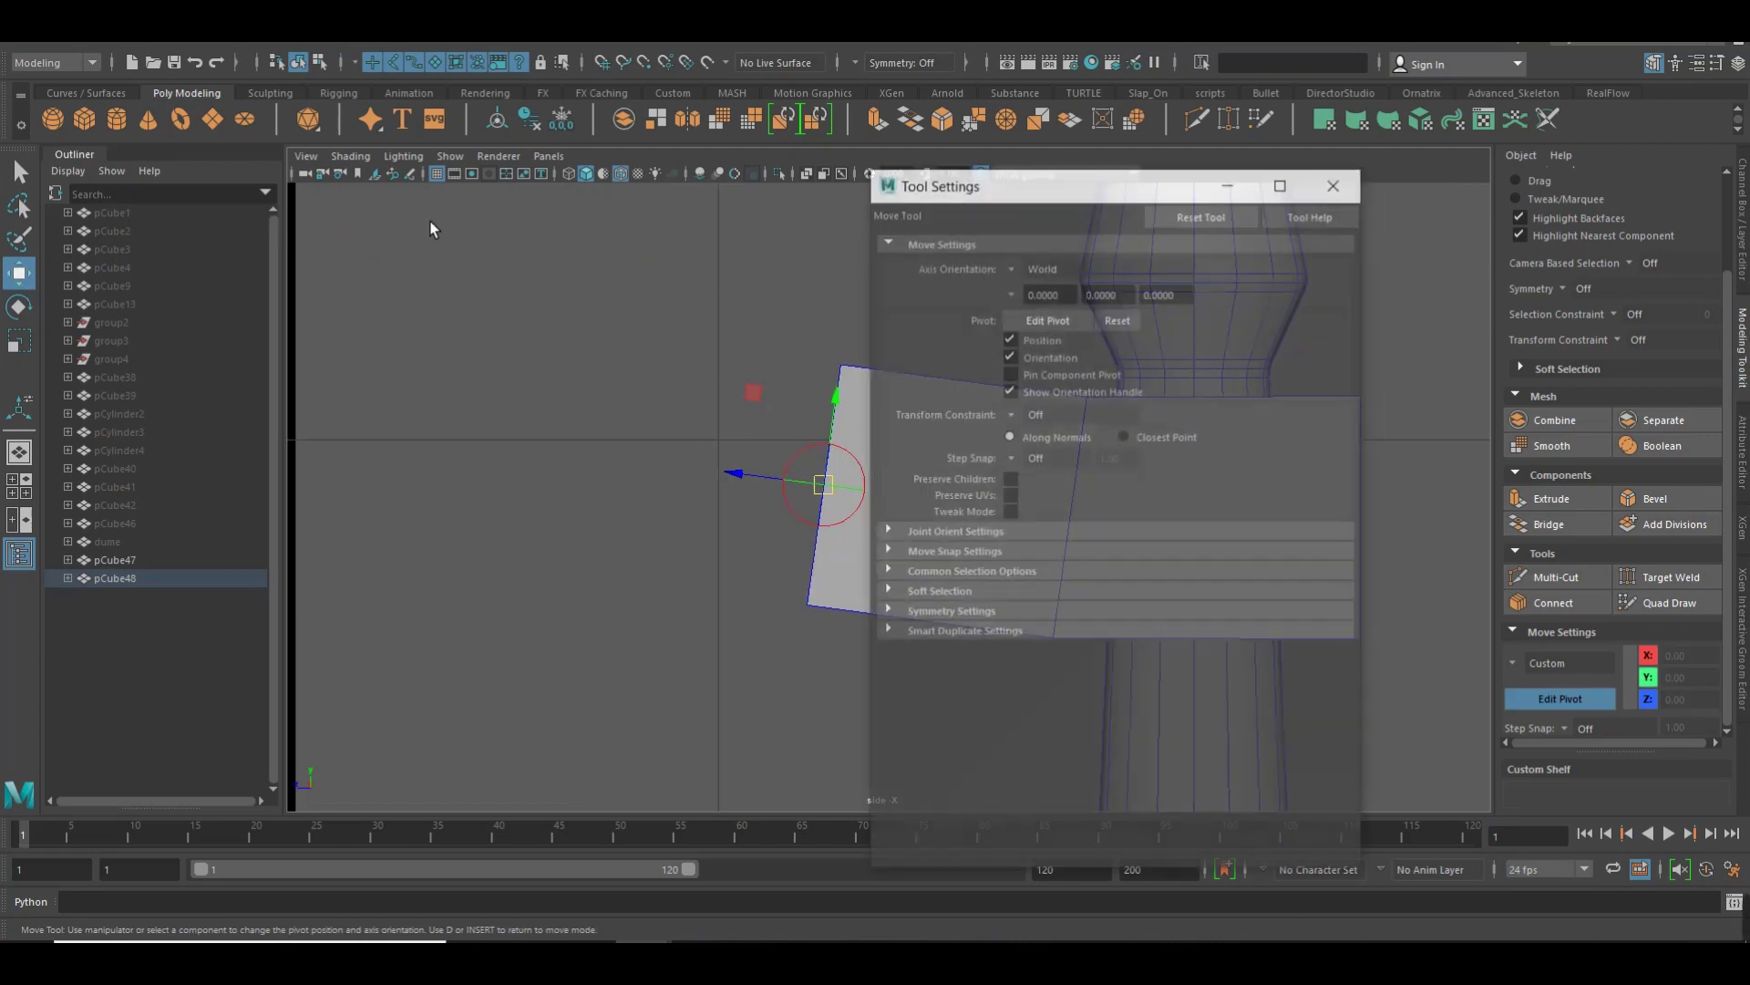
left_click(1196, 217)
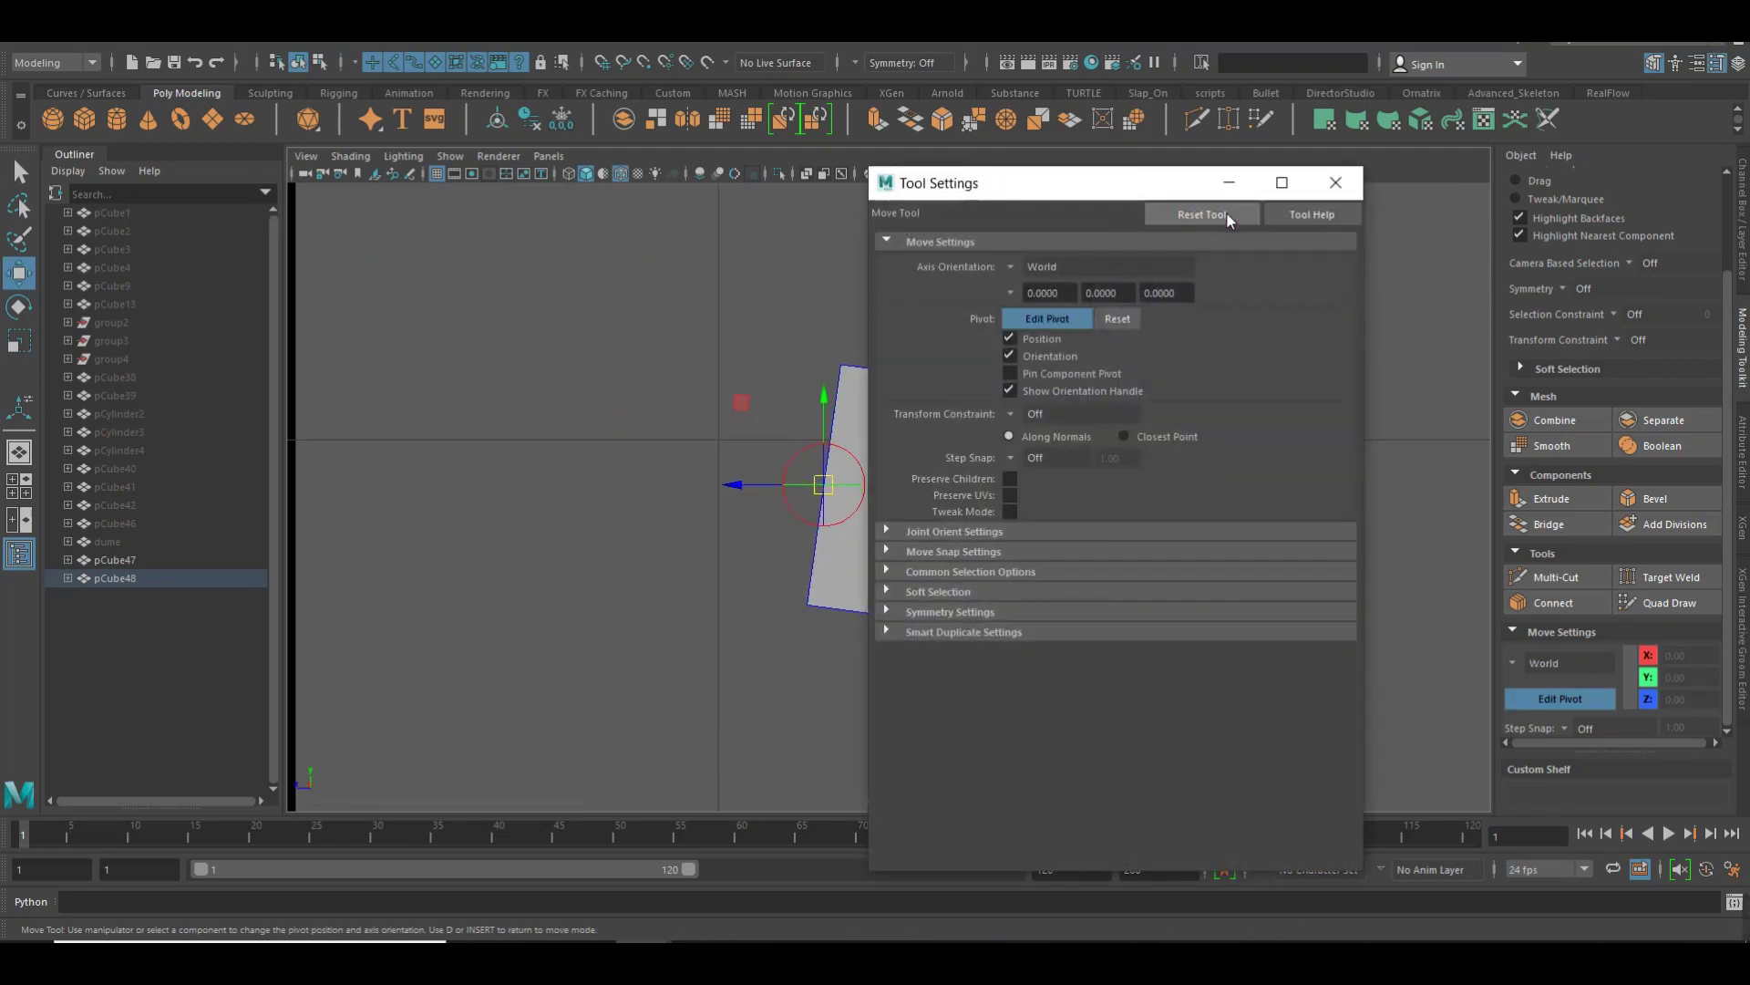
left_click(1349, 185)
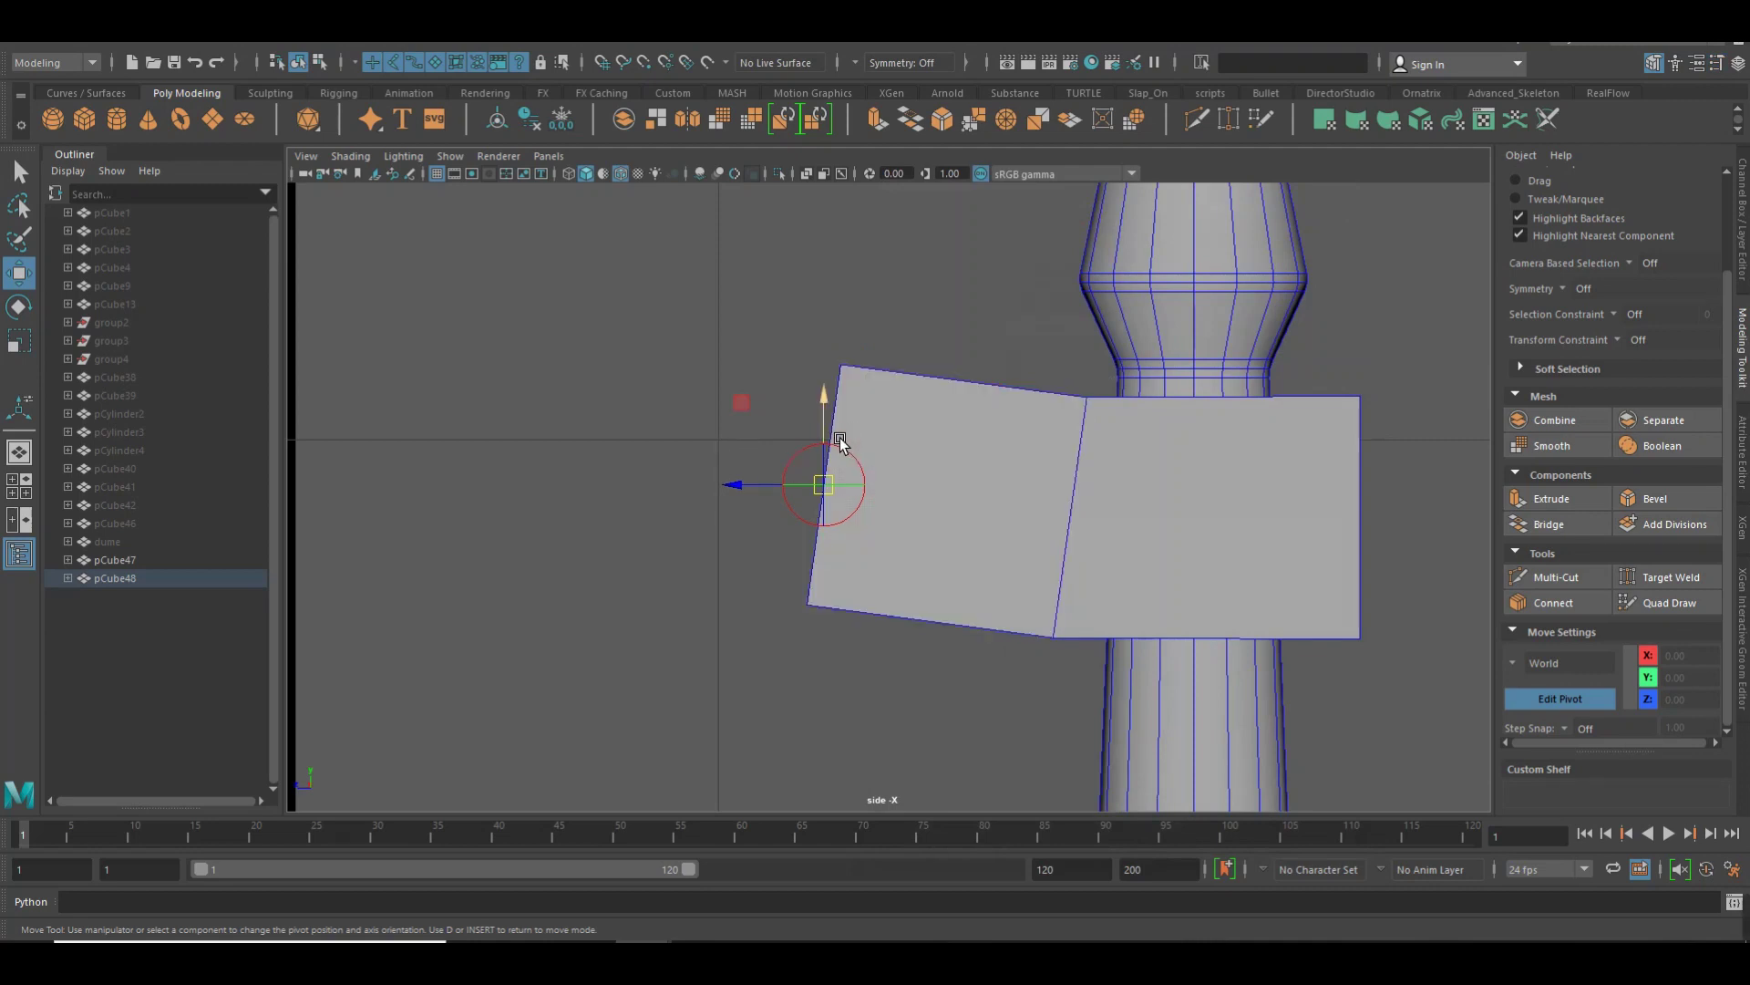
key("ctrl+z")
left_click_drag(838, 414, 940, 292)
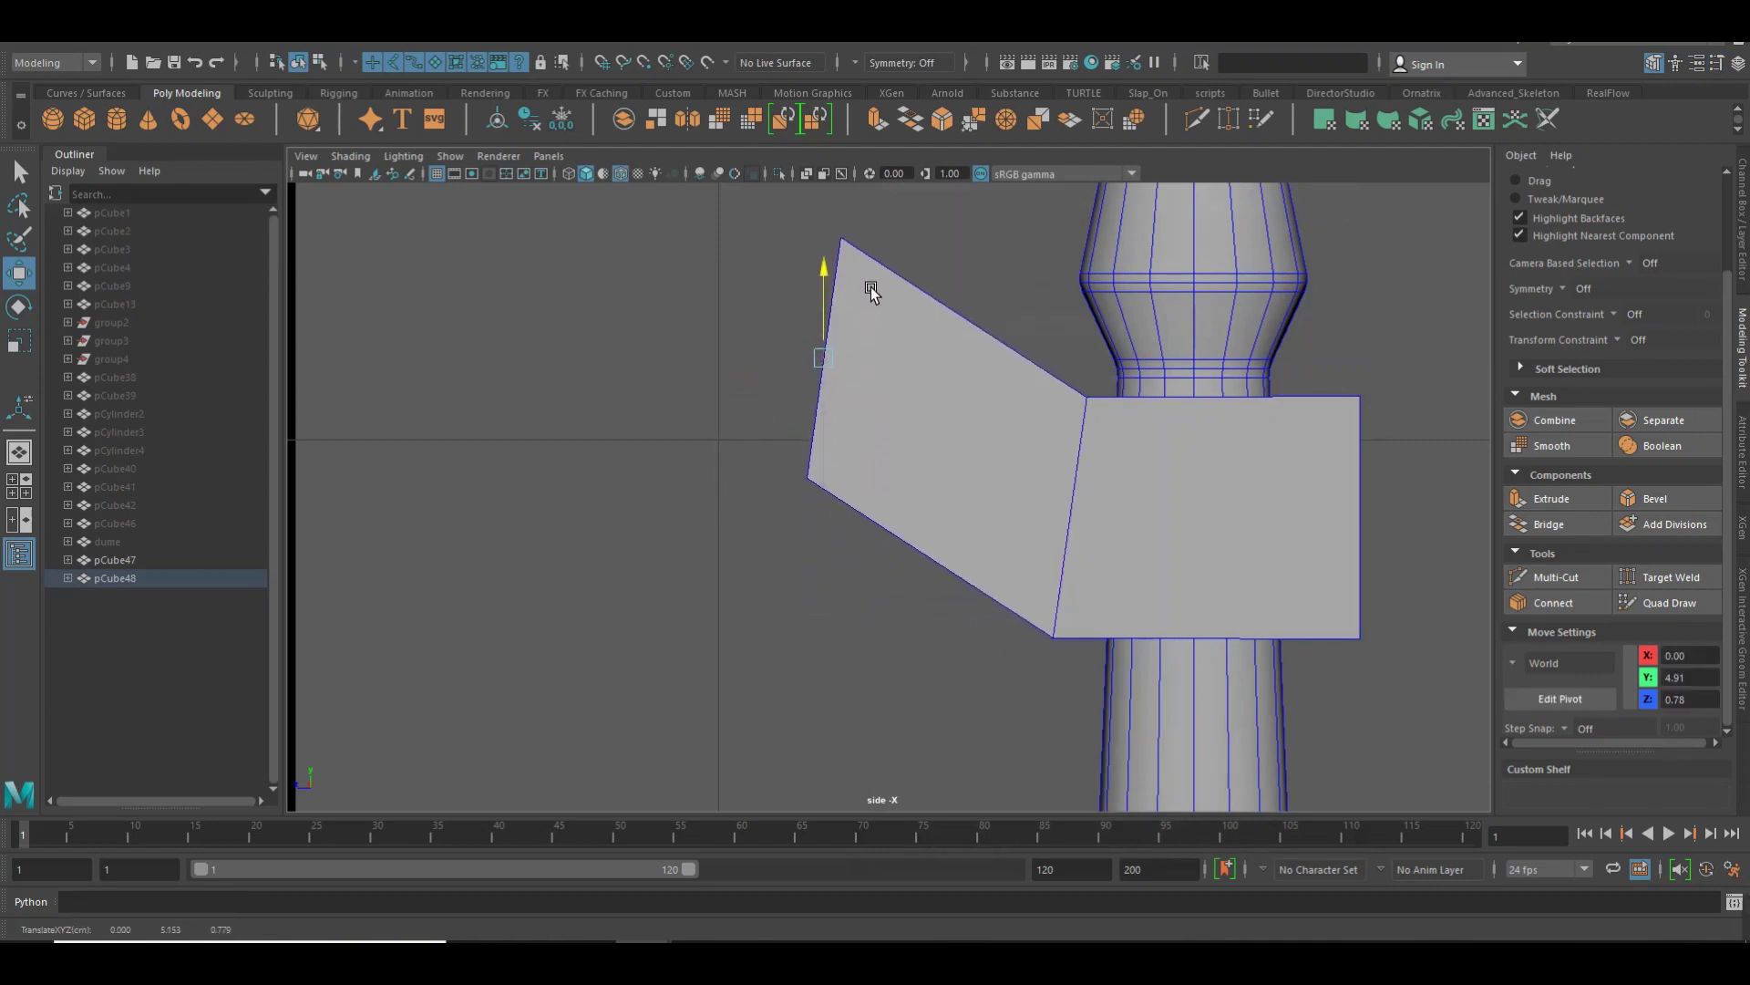
scroll(825, 346, "down", 5)
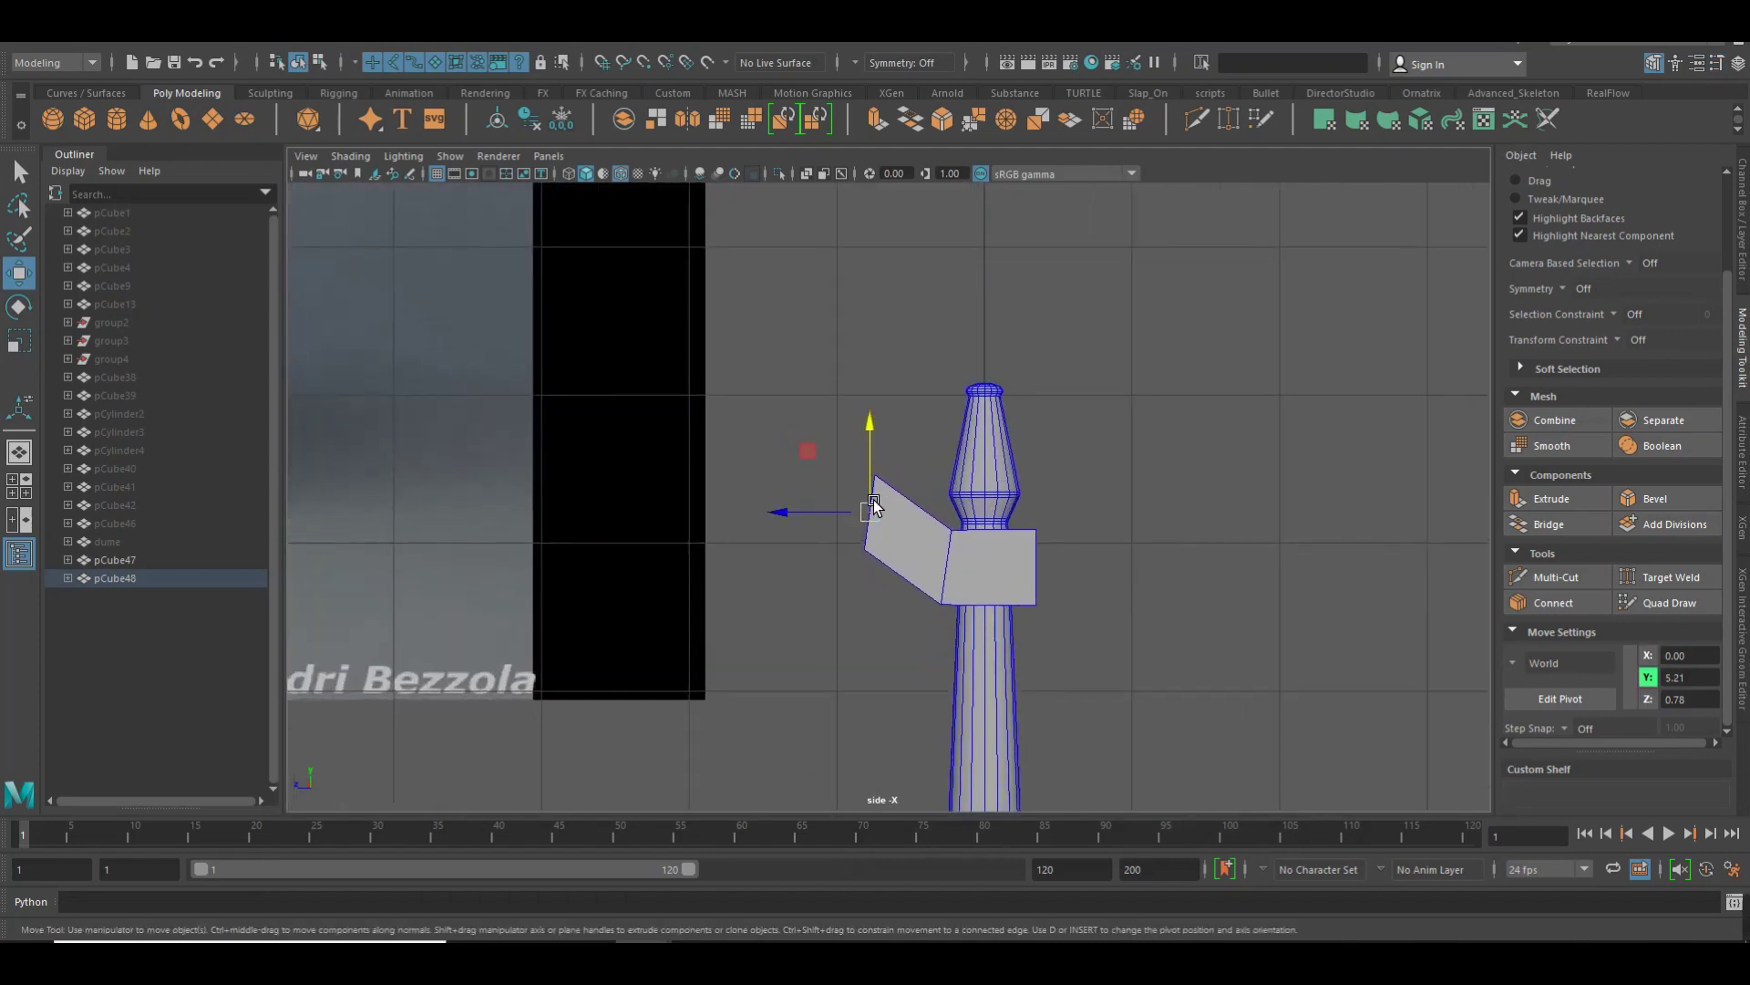
Shrink the arm's outer edge vertically, lower it slightly and nudge the outer face toward the post
key("r")
middle_click_drag(870, 453, 887, 460)
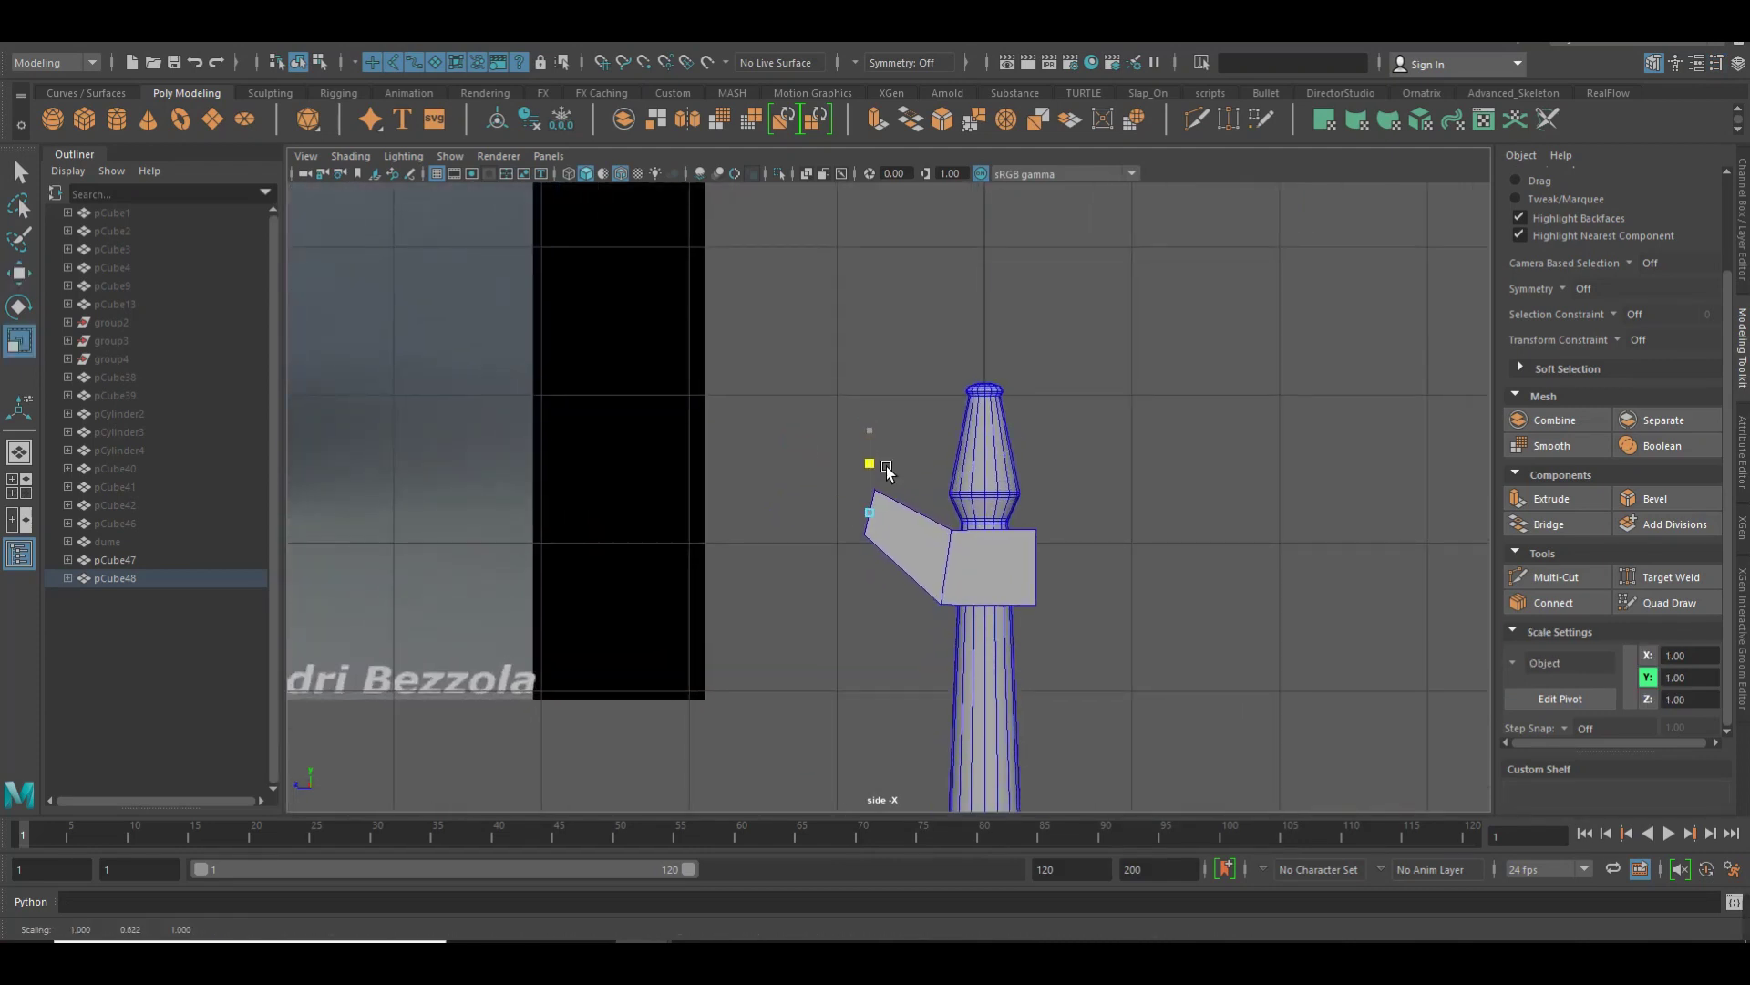
key("w")
middle_click_drag(884, 470, 882, 486)
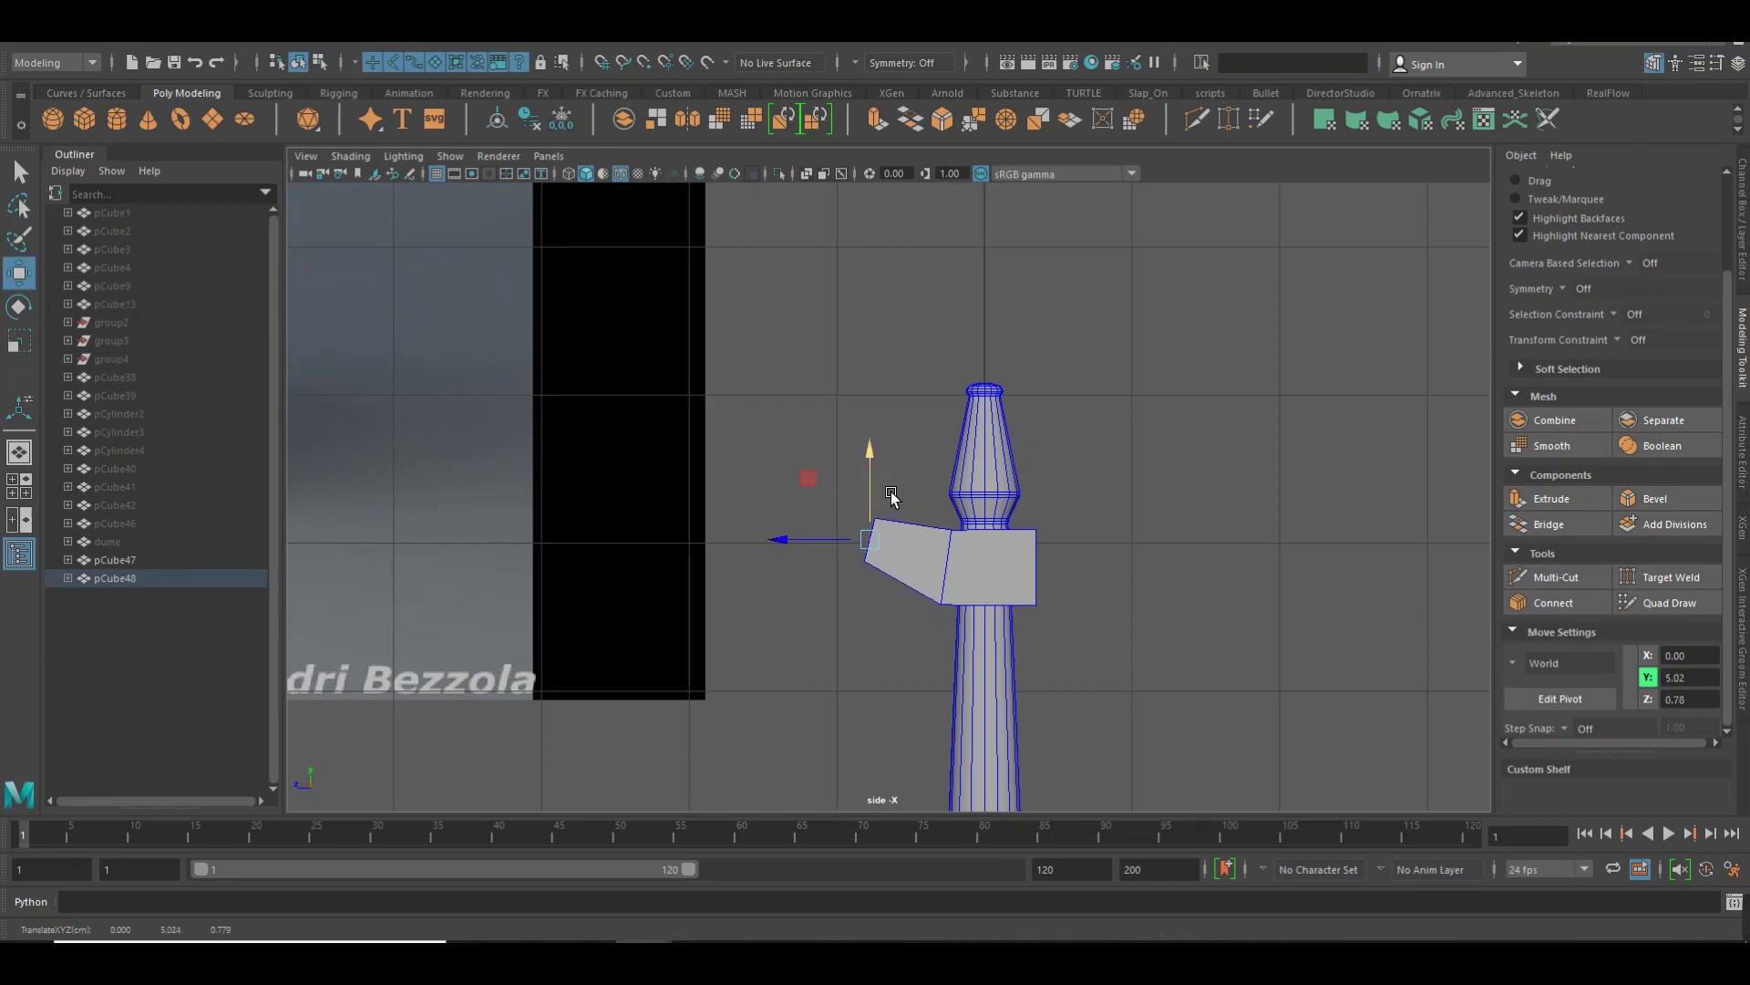
key("e")
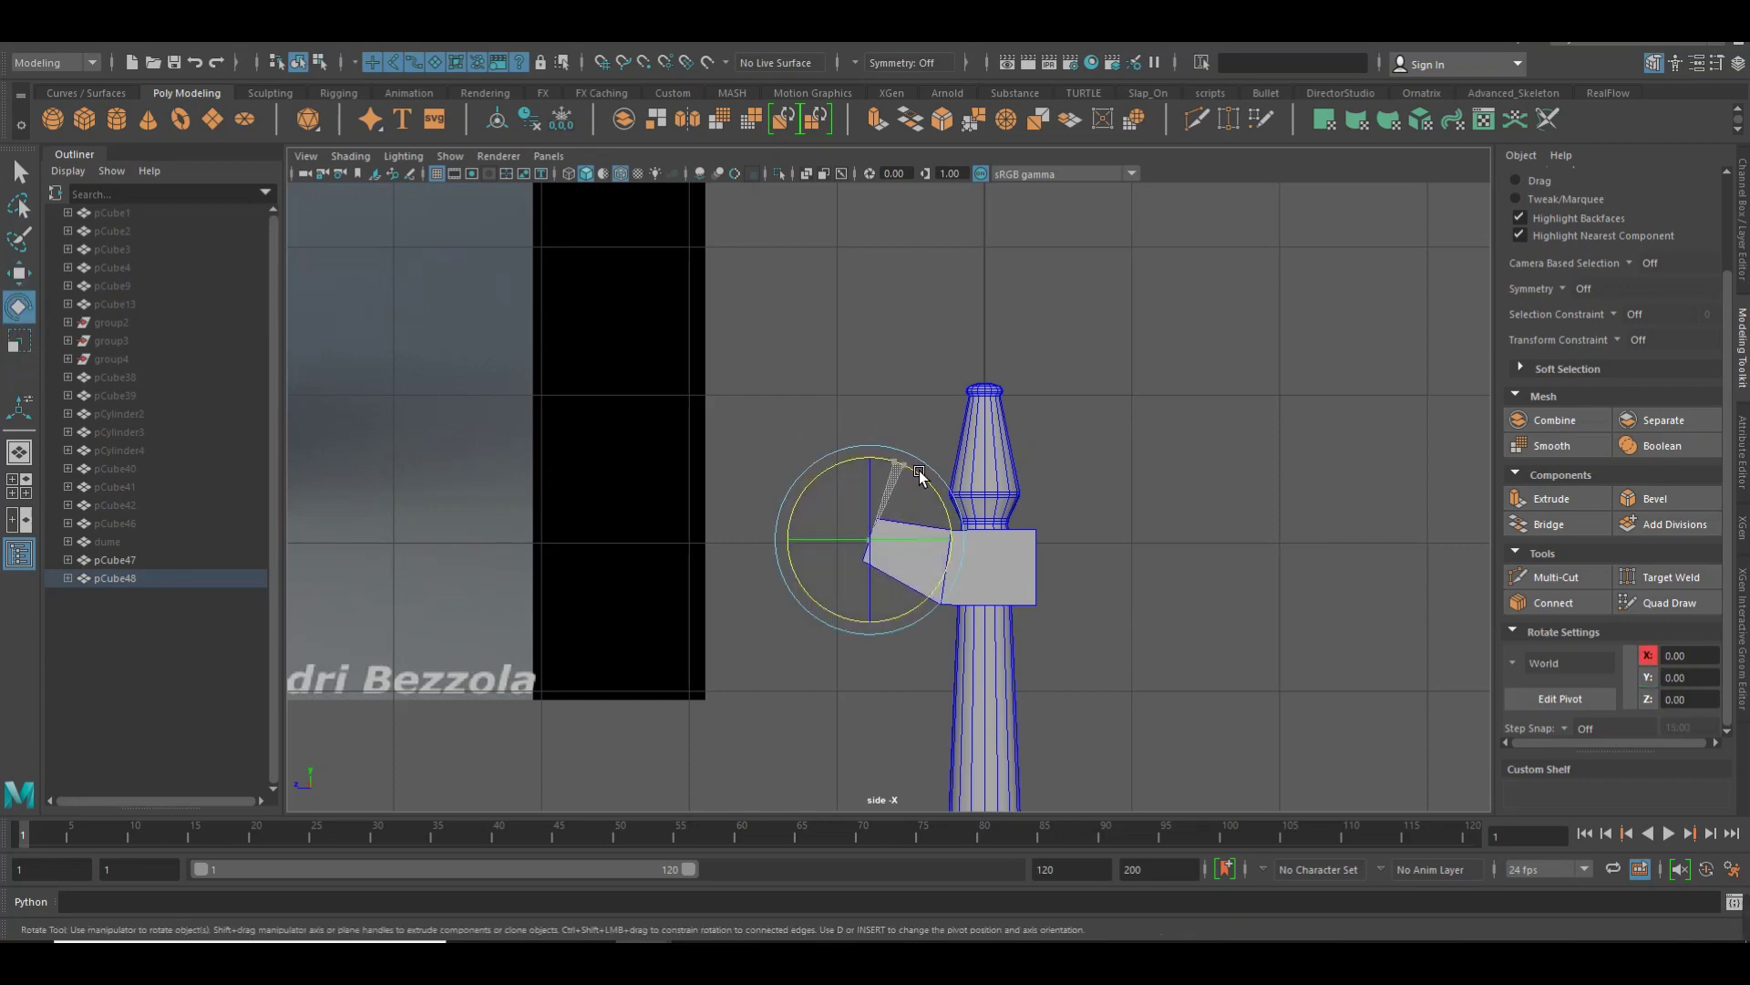
key("w")
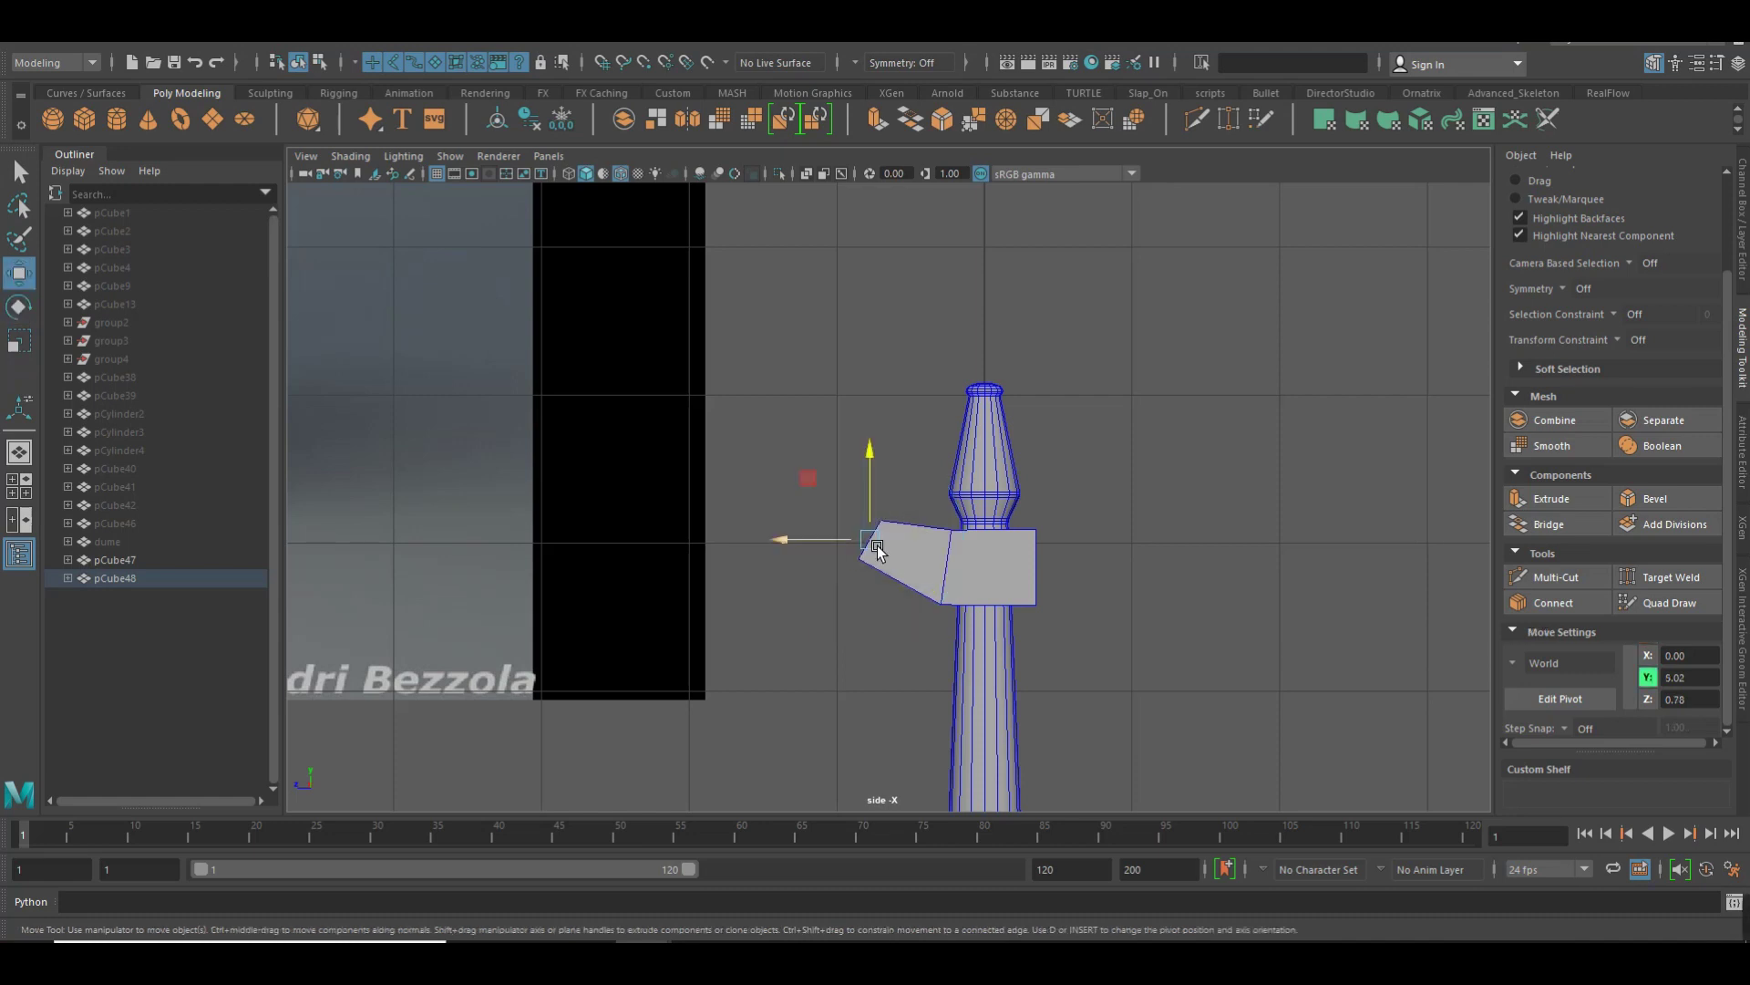
mouse_move(850, 540)
left_mouse_down()
mouse_move(871, 541)
mouse_move(897, 453)
mouse_move(850, 500)
left_mouse_up()
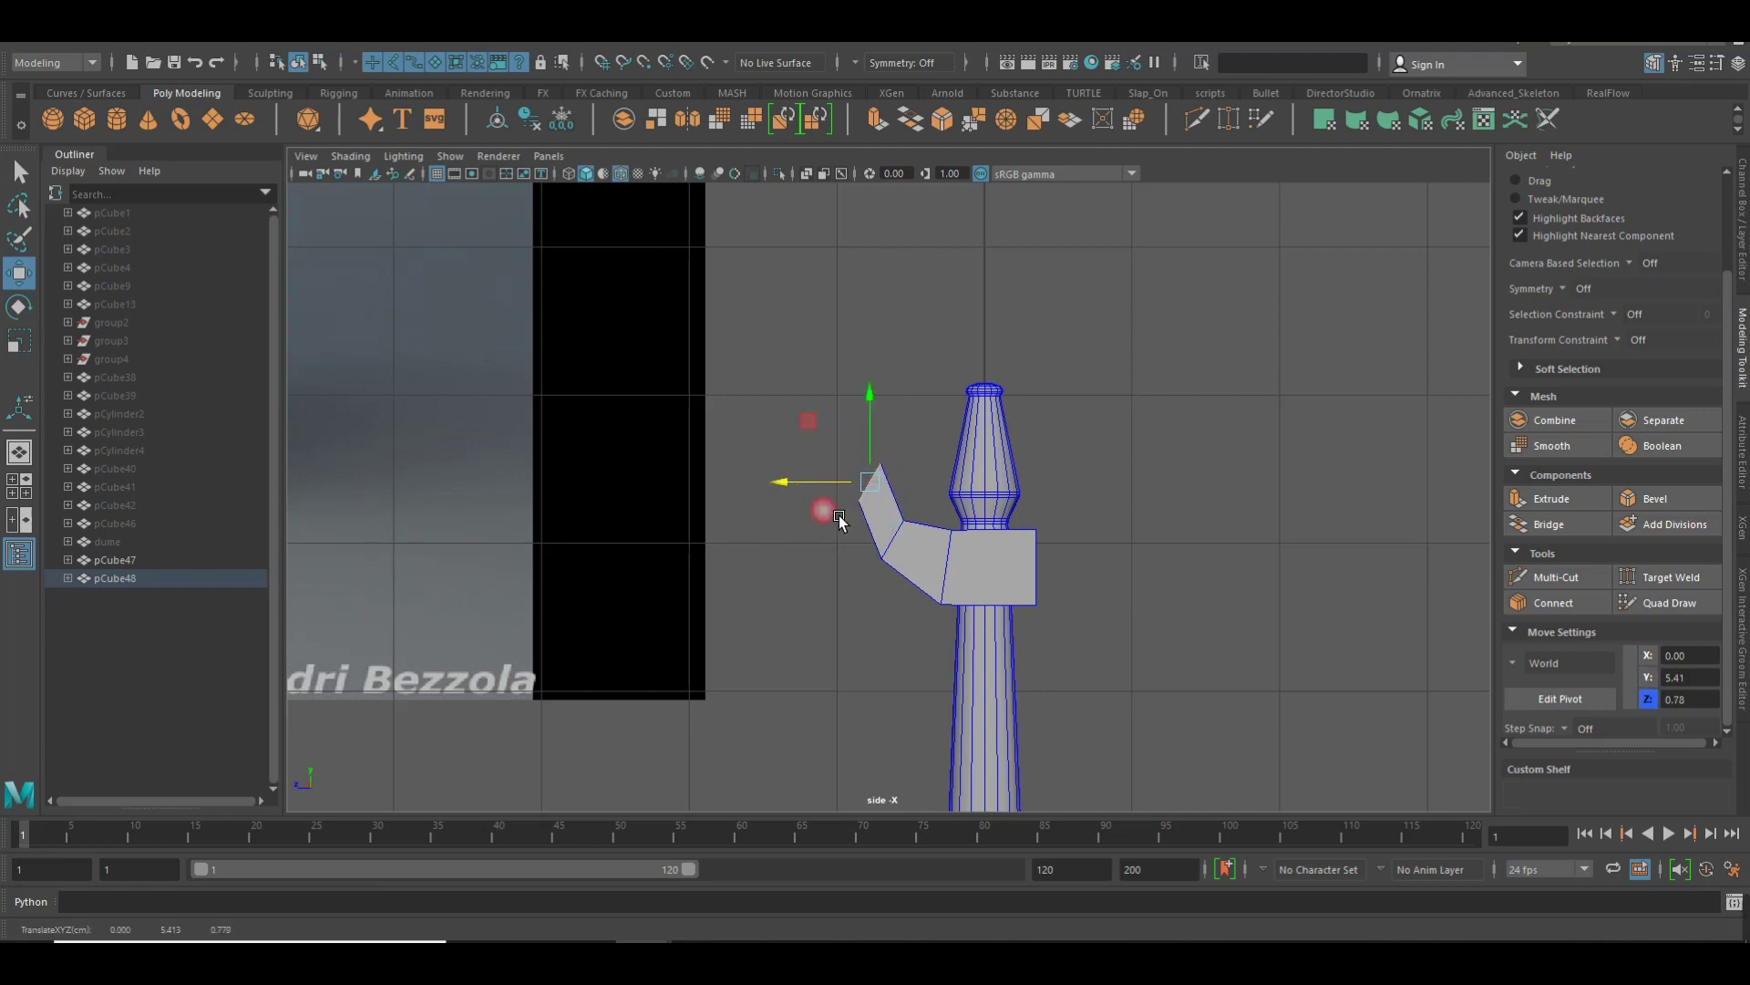
Tilt the arm's end face more upright and narrow it slightly
middle_click_drag(838, 516, 885, 365, "alt")
right_click_drag(884, 364, 1300, 379, "alt")
middle_click_drag(1300, 379, 945, 532, "alt")
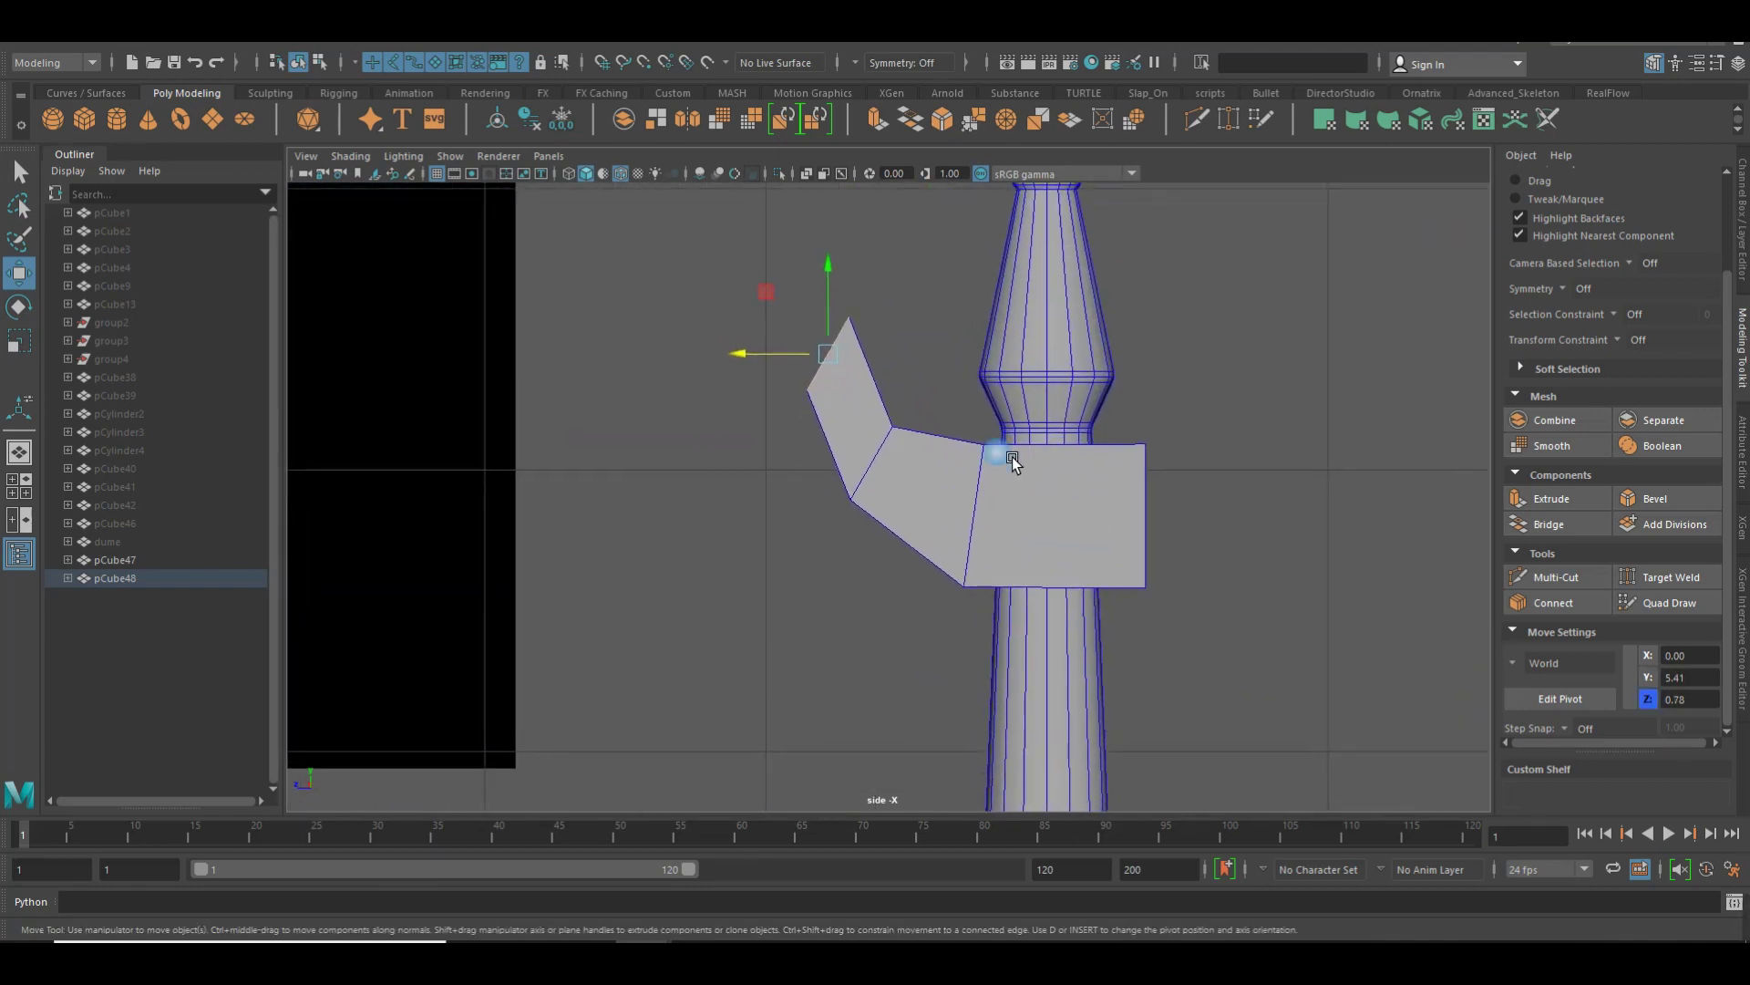
middle_click_drag(1013, 463, 1022, 559, "alt")
key("e")
left_click_drag(923, 408, 930, 424)
key("r")
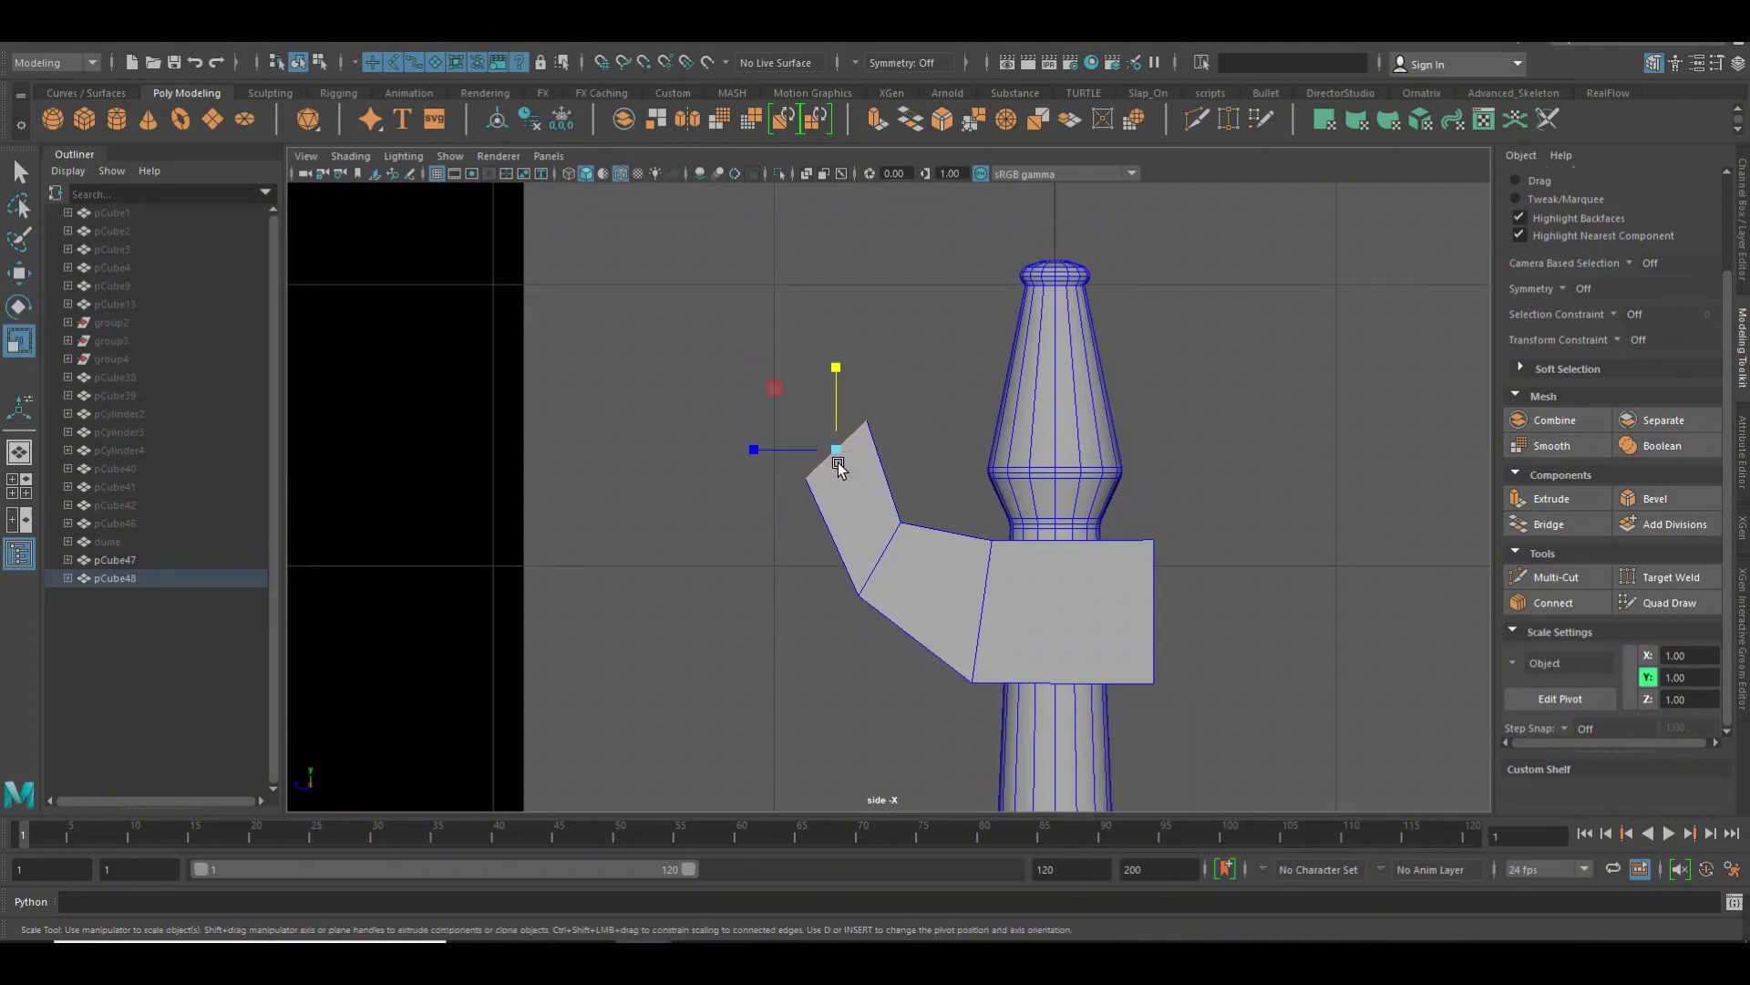
left_click_drag(792, 456, 820, 459)
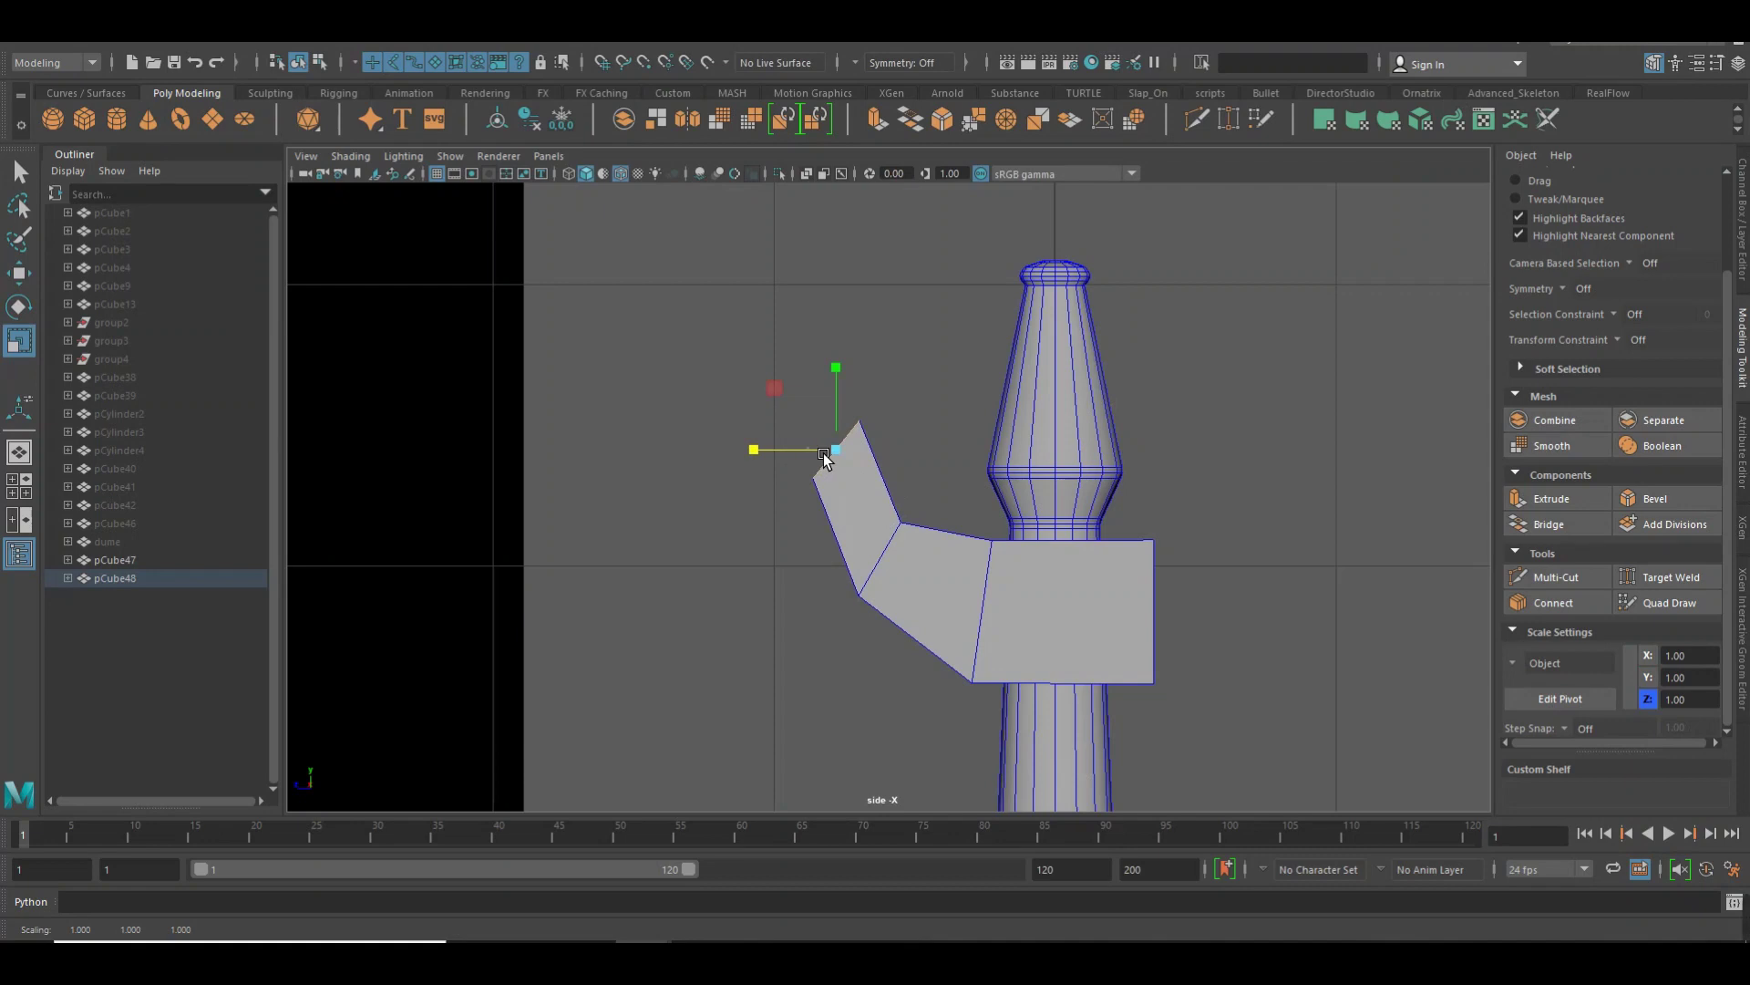
key("e")
left_click_drag(906, 391, 910, 406)
key("w")
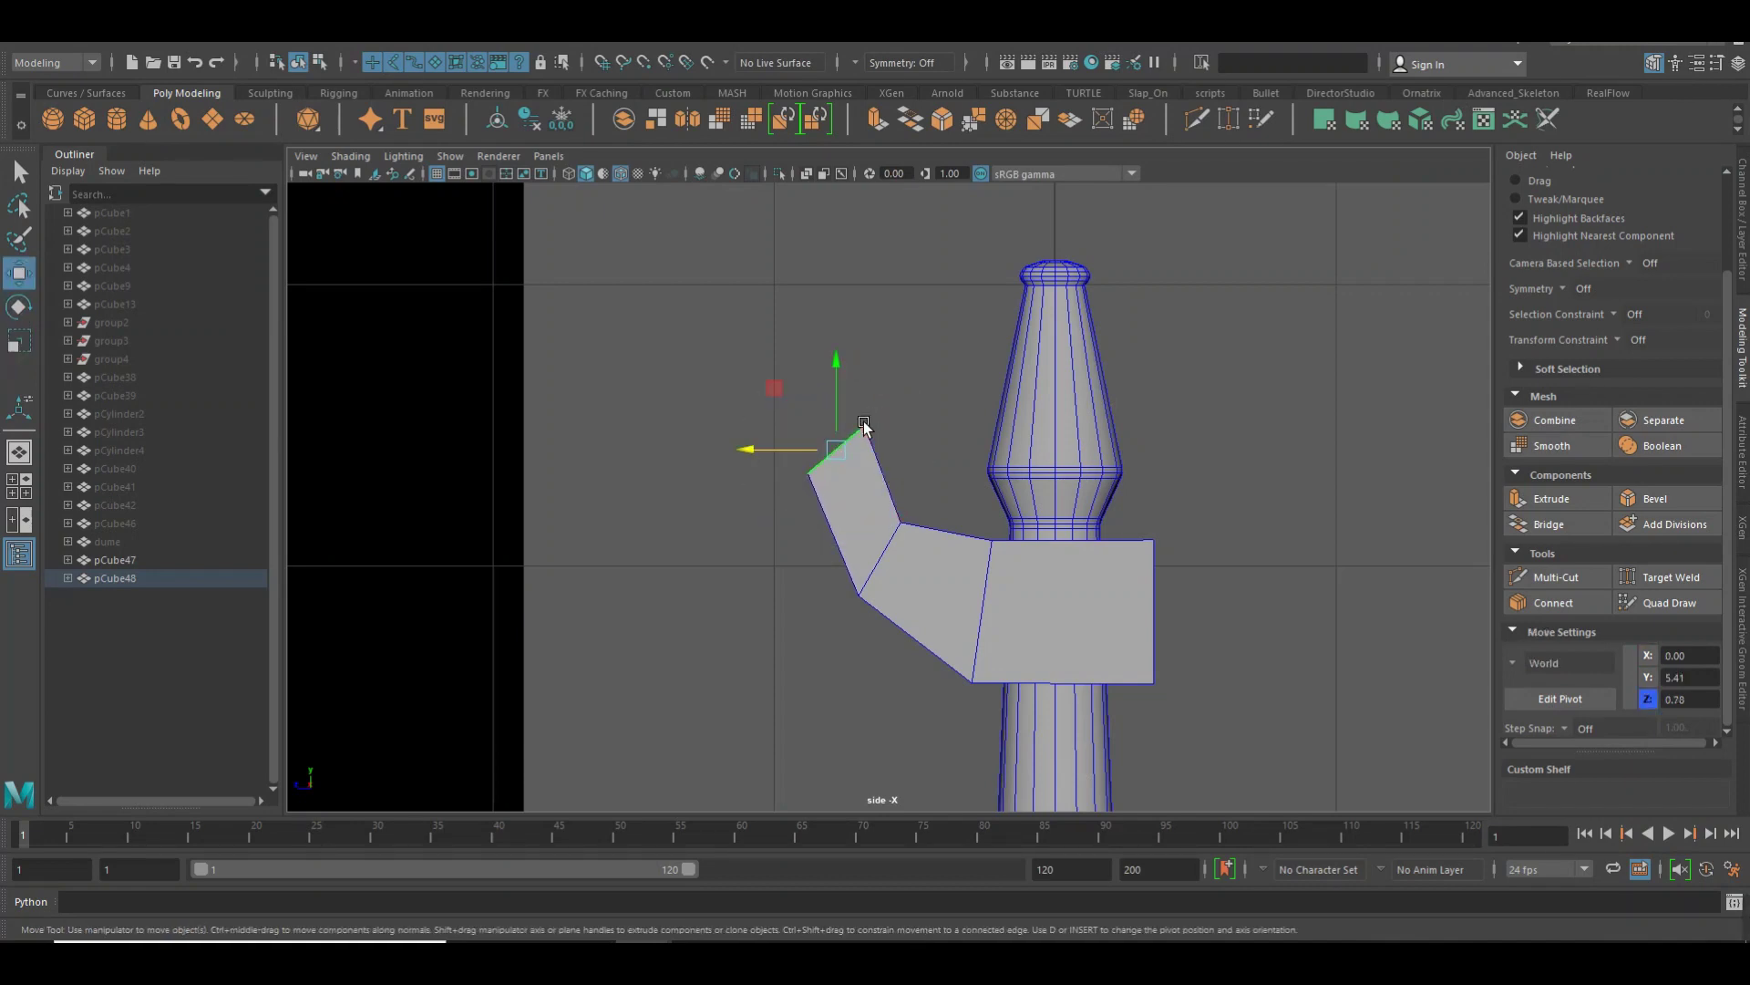
Extrude the end face upward into a new segment, flattened and tapered
middle_click_drag(873, 370, 915, 281, "shift")
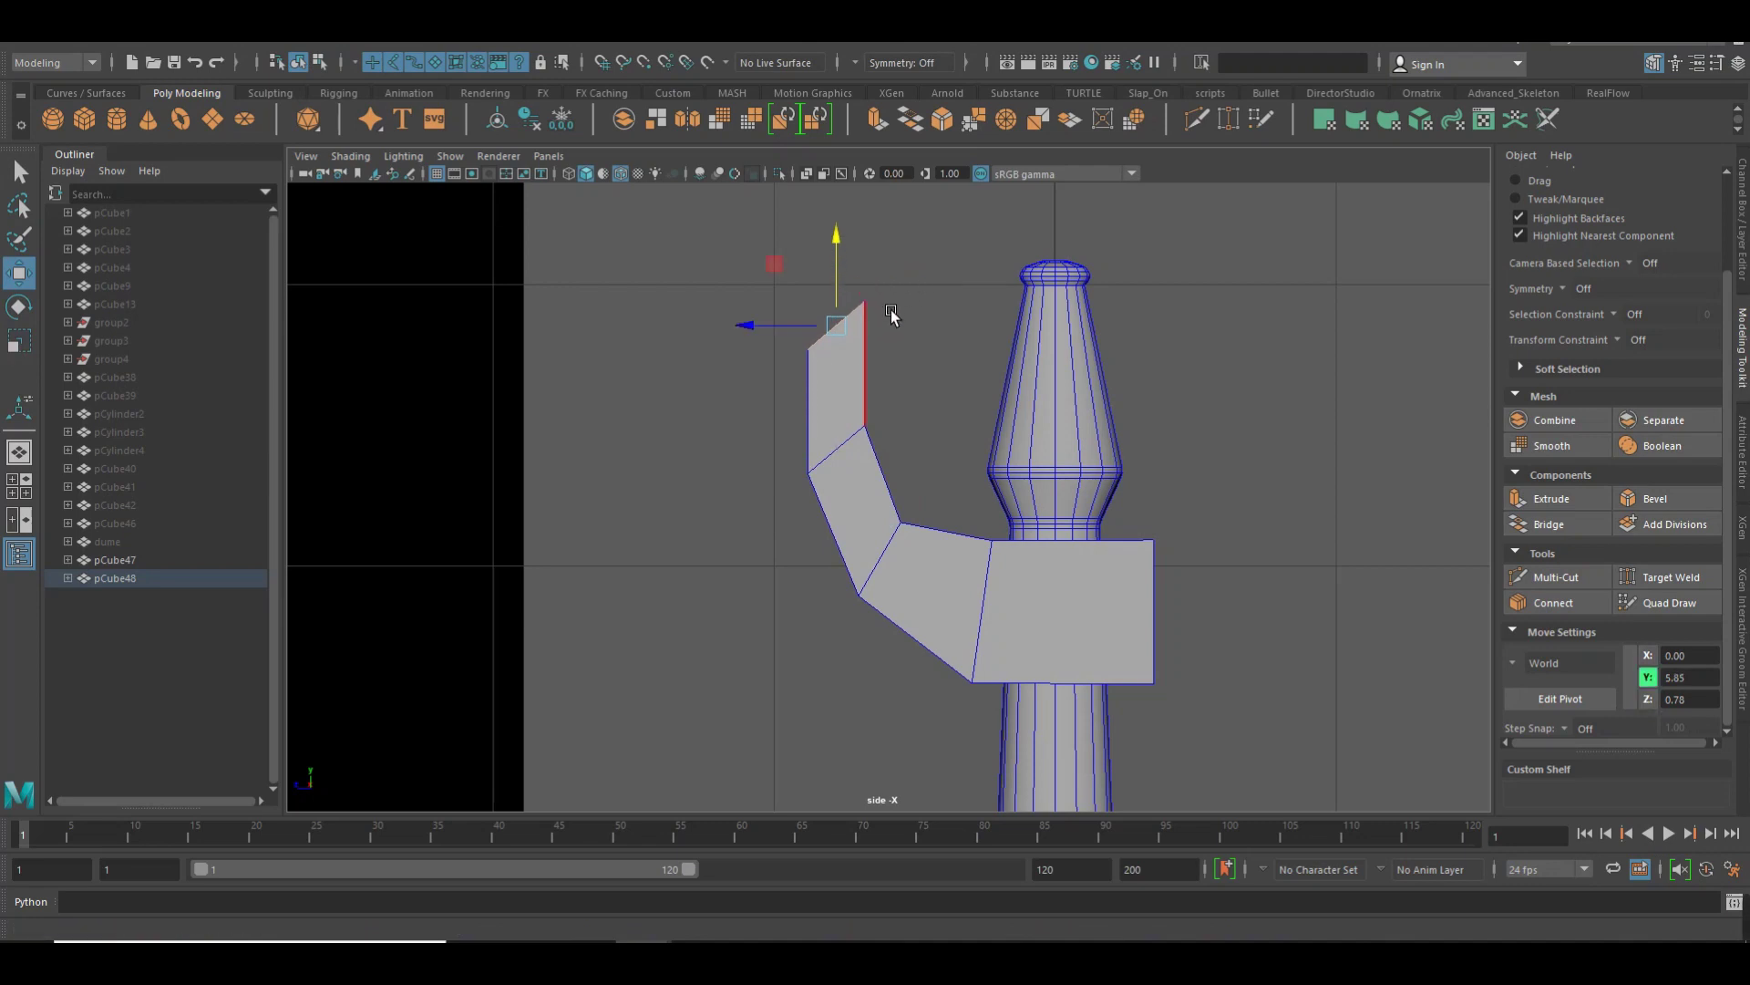
key("r")
key("e")
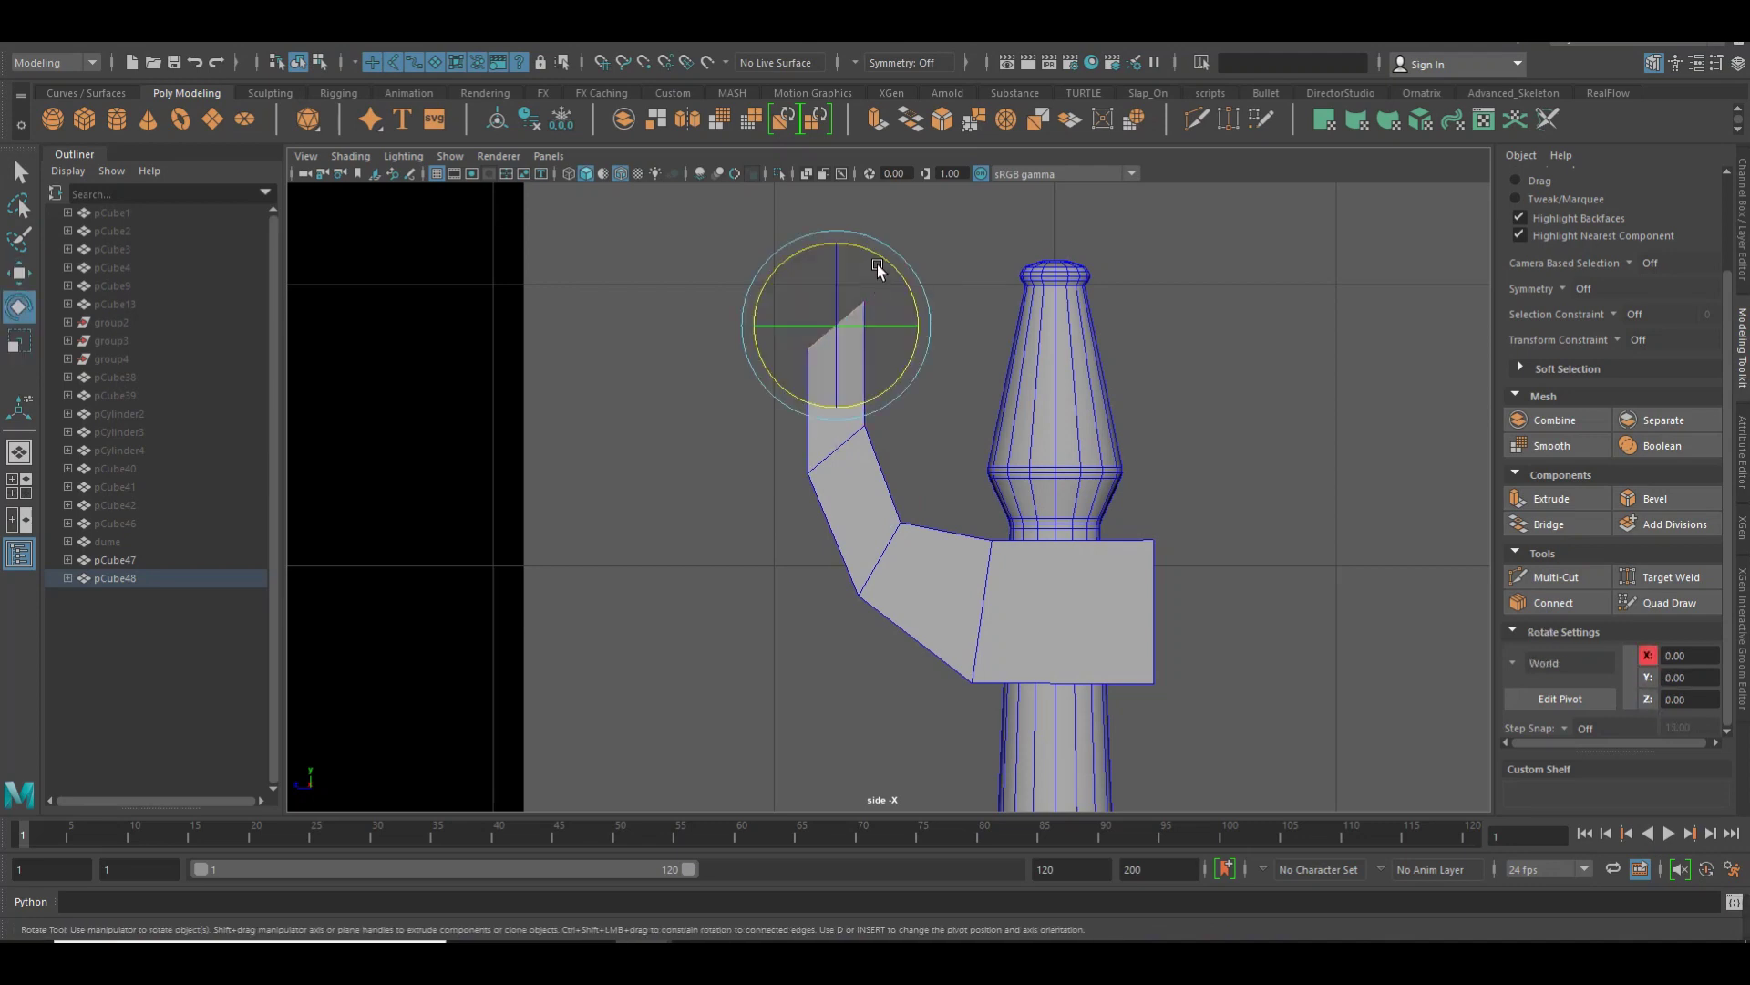
left_click_drag(898, 266, 918, 301)
key("r")
mouse_move(808, 324)
left_mouse_down()
mouse_move(834, 329)
mouse_move(892, 258)
left_mouse_up()
key("w")
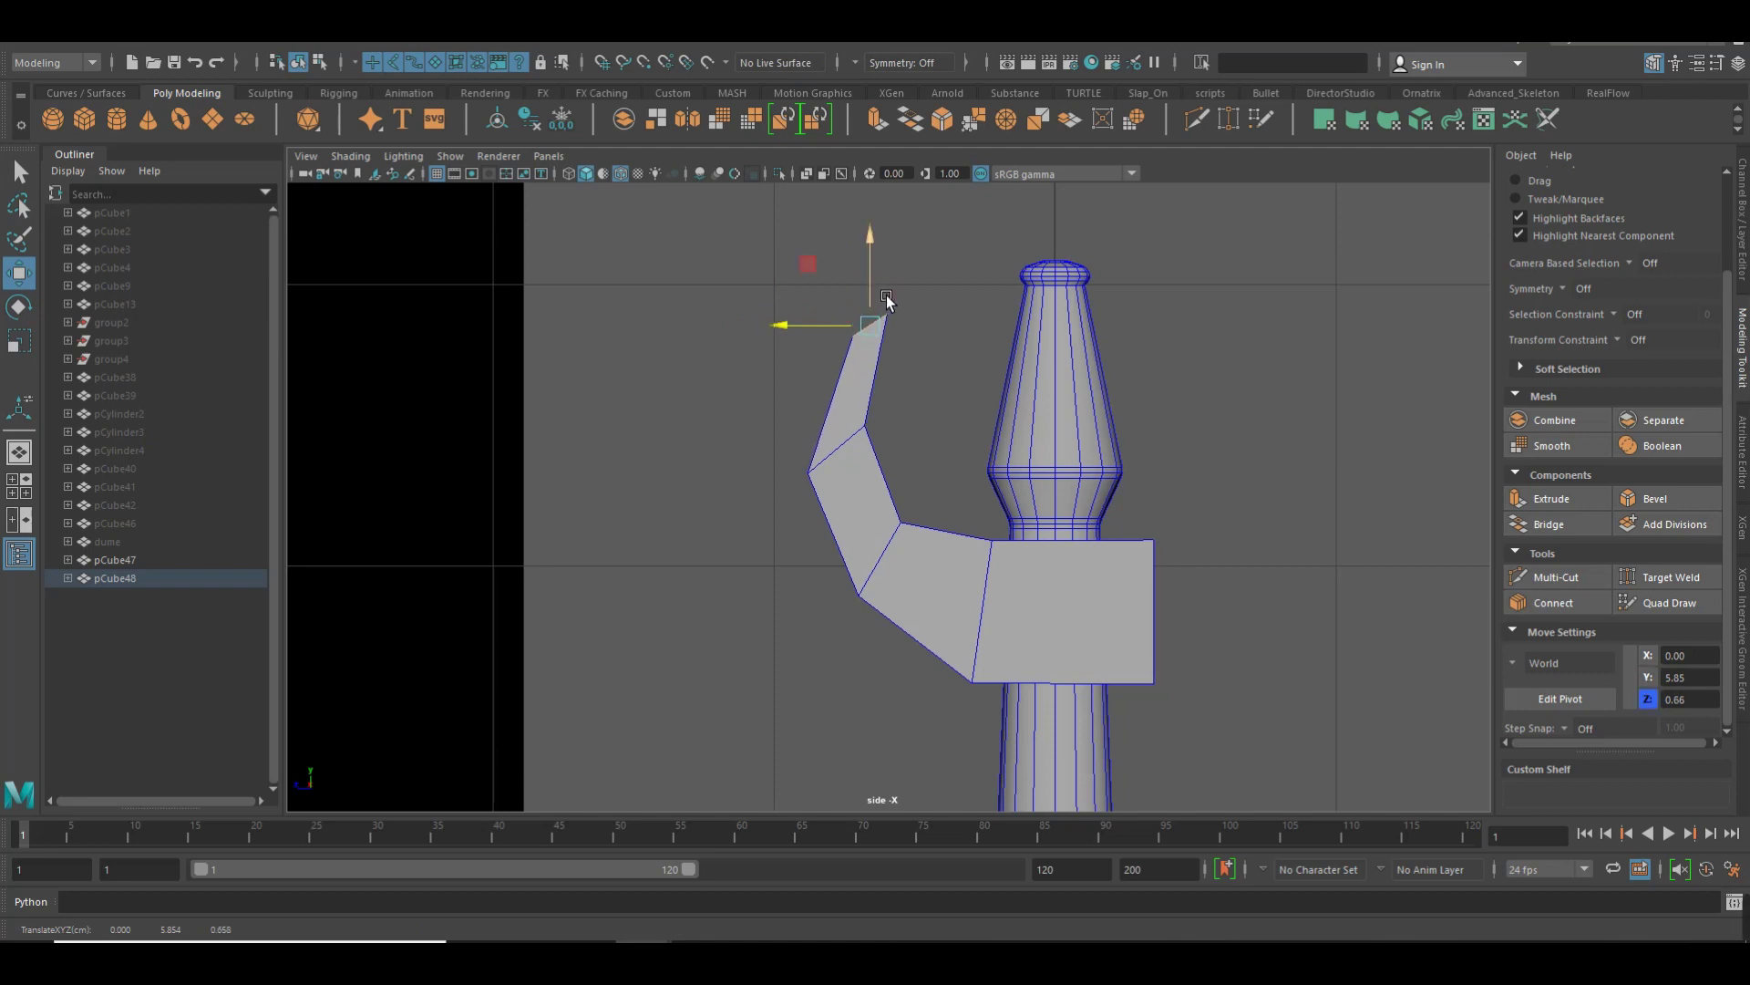
Raise the mid-arm edge and lower the lower bend edge to round the curve
left_click(857, 436)
middle_click_drag(853, 414, 862, 384)
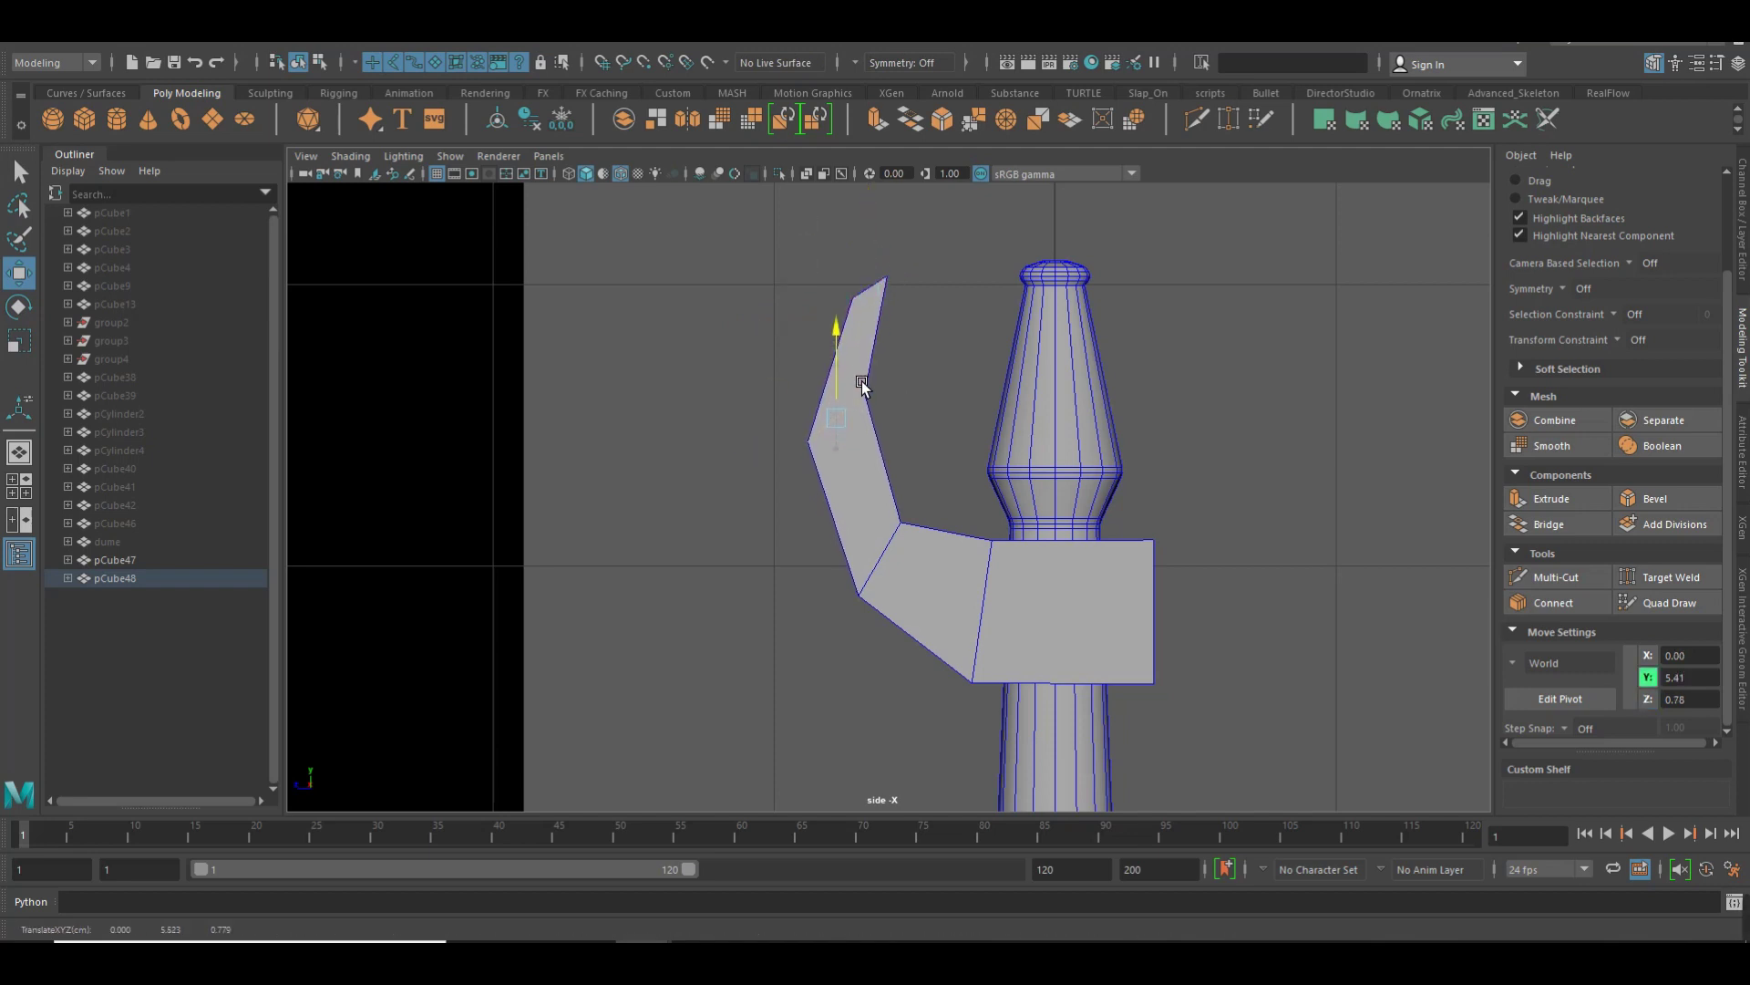
left_click_drag(835, 424, 847, 426)
left_click(905, 577)
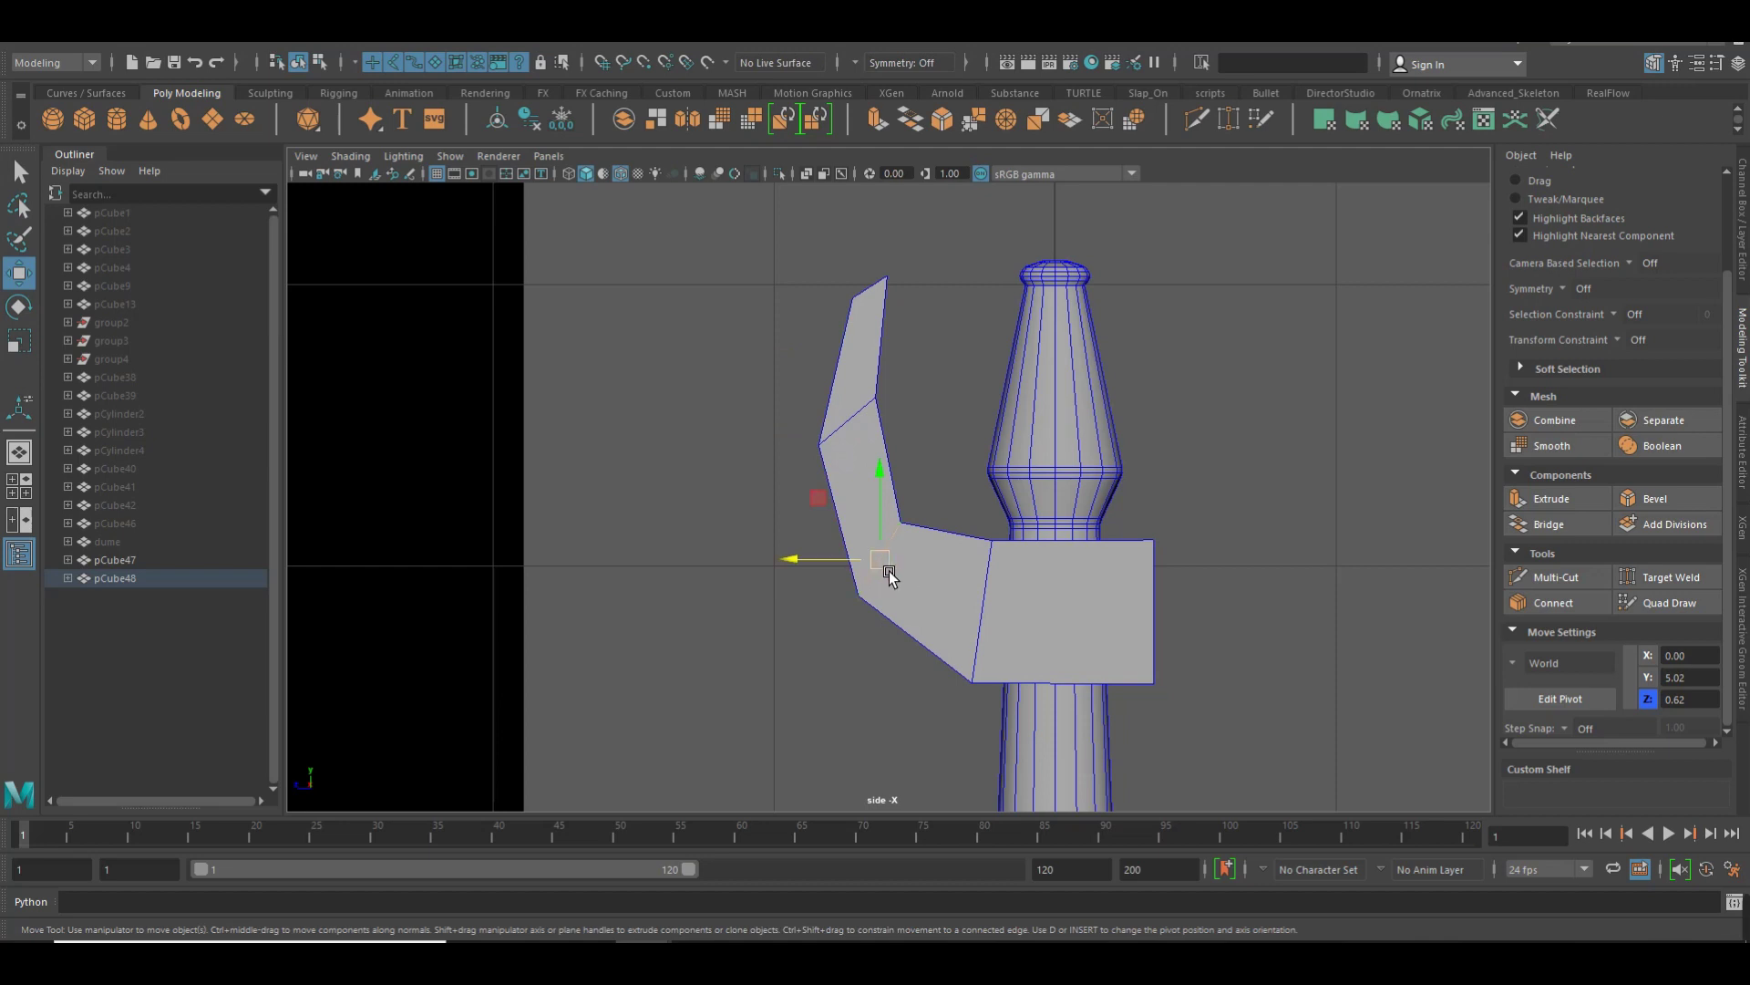
left_click_drag(890, 574, 893, 569)
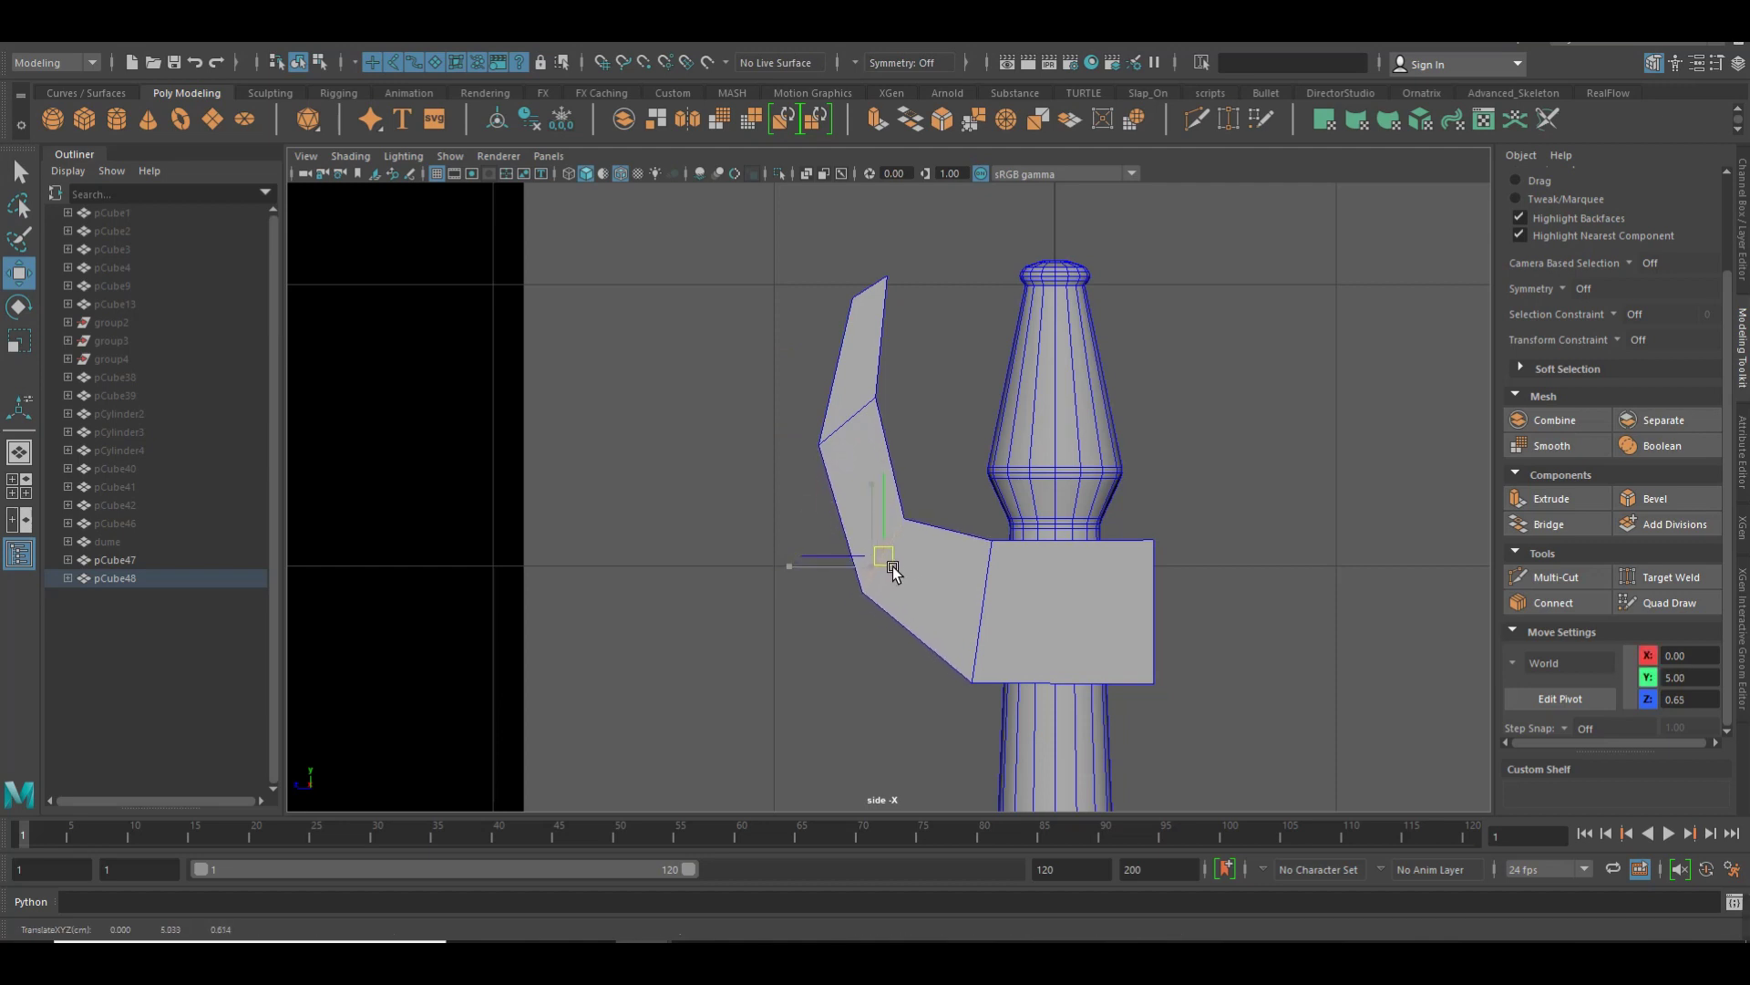
Raise the block's bottom edge near the bulge ring to thin it
middle_click_drag(1045, 559, 1065, 392, "alt")
mouse_move(1065, 392)
right_mouse_down()
mouse_move(1162, 503)
mouse_move(1282, 593)
right_mouse_up()
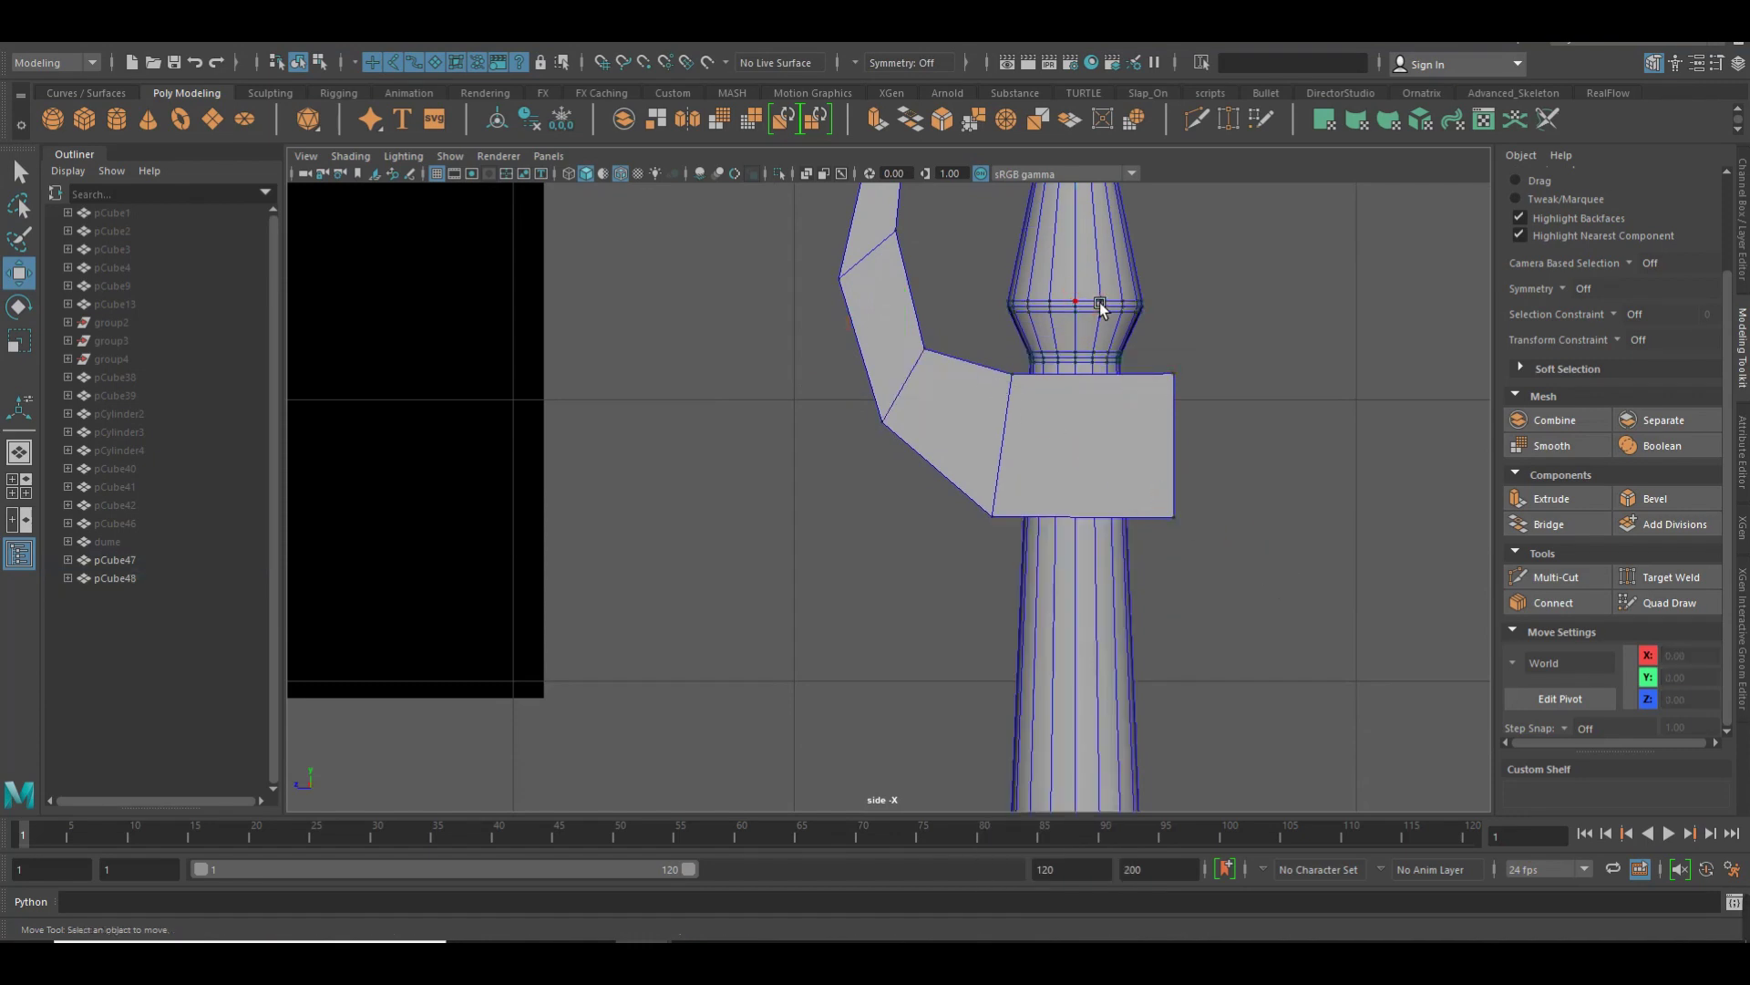
right_click_drag(1131, 507, 1075, 469)
left_click_drag(1286, 564, 957, 487)
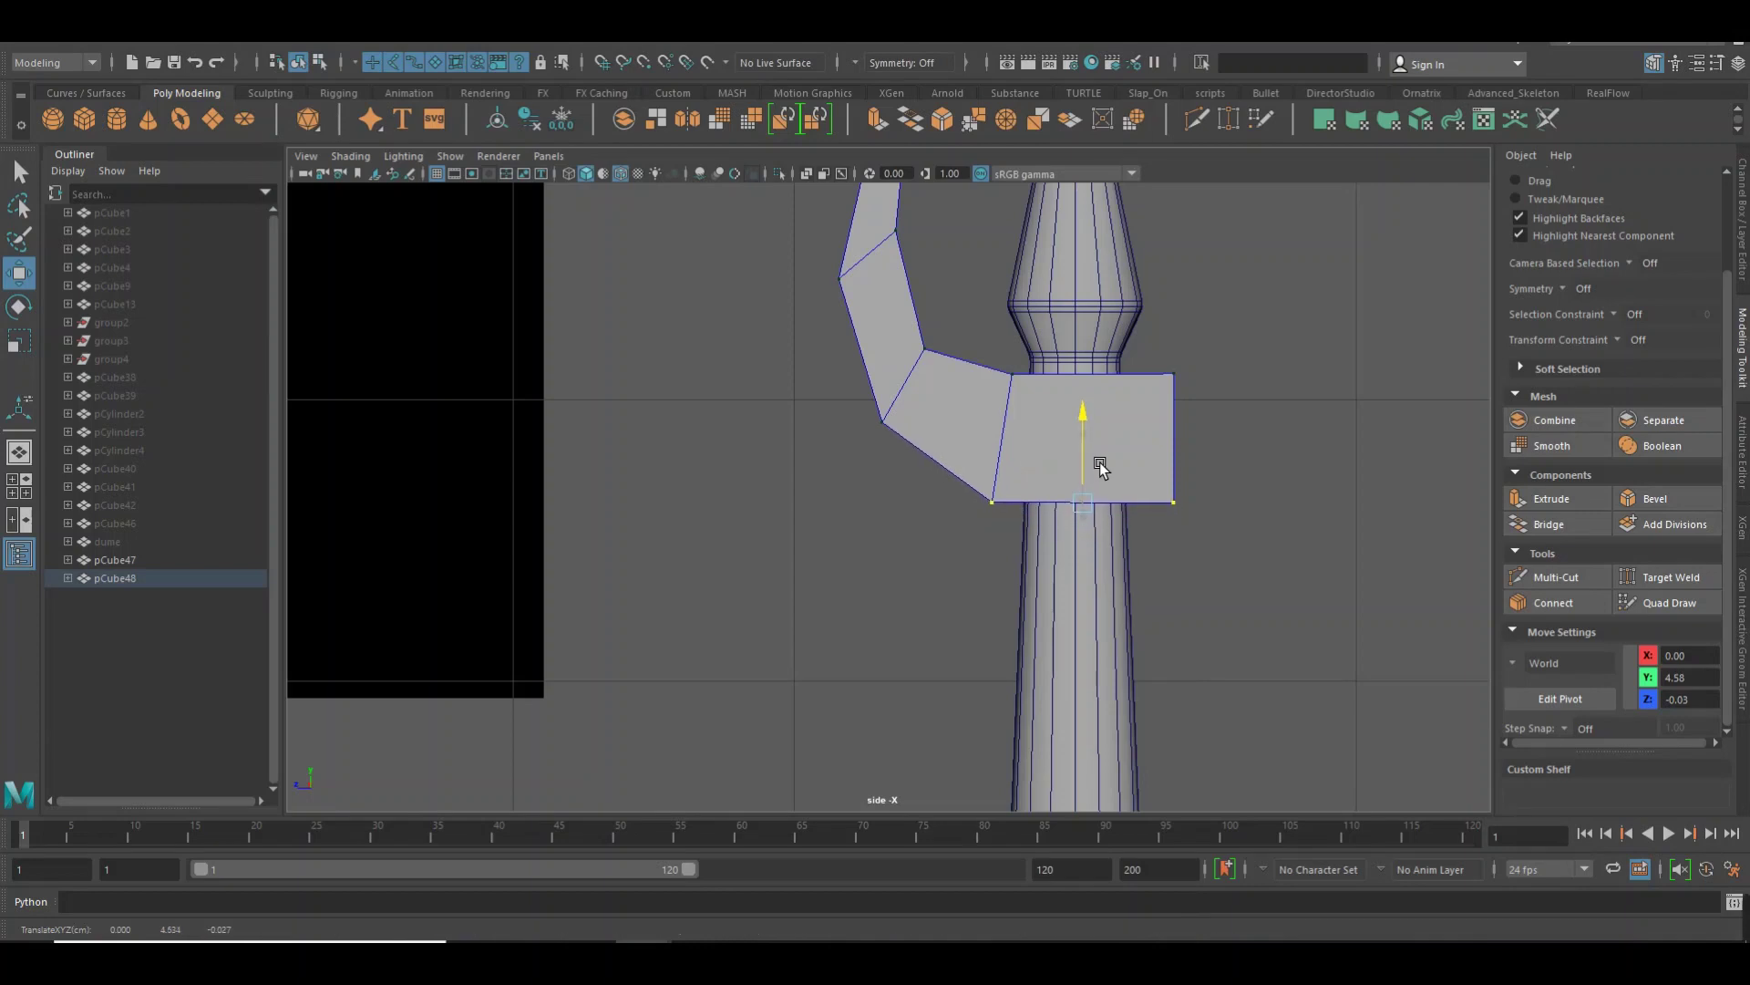
left_click_drag(1099, 462, 1116, 442)
Move the arm's outer elbow vertex up and left and nudge the top-left vertex up
mouse_move(1040, 431)
middle_mouse_down("alt")
mouse_move(993, 493)
mouse_move(893, 538)
middle_mouse_up("alt")
scroll(994, 492, "up", 2)
right_click_drag(892, 538, 932, 510, "alt")
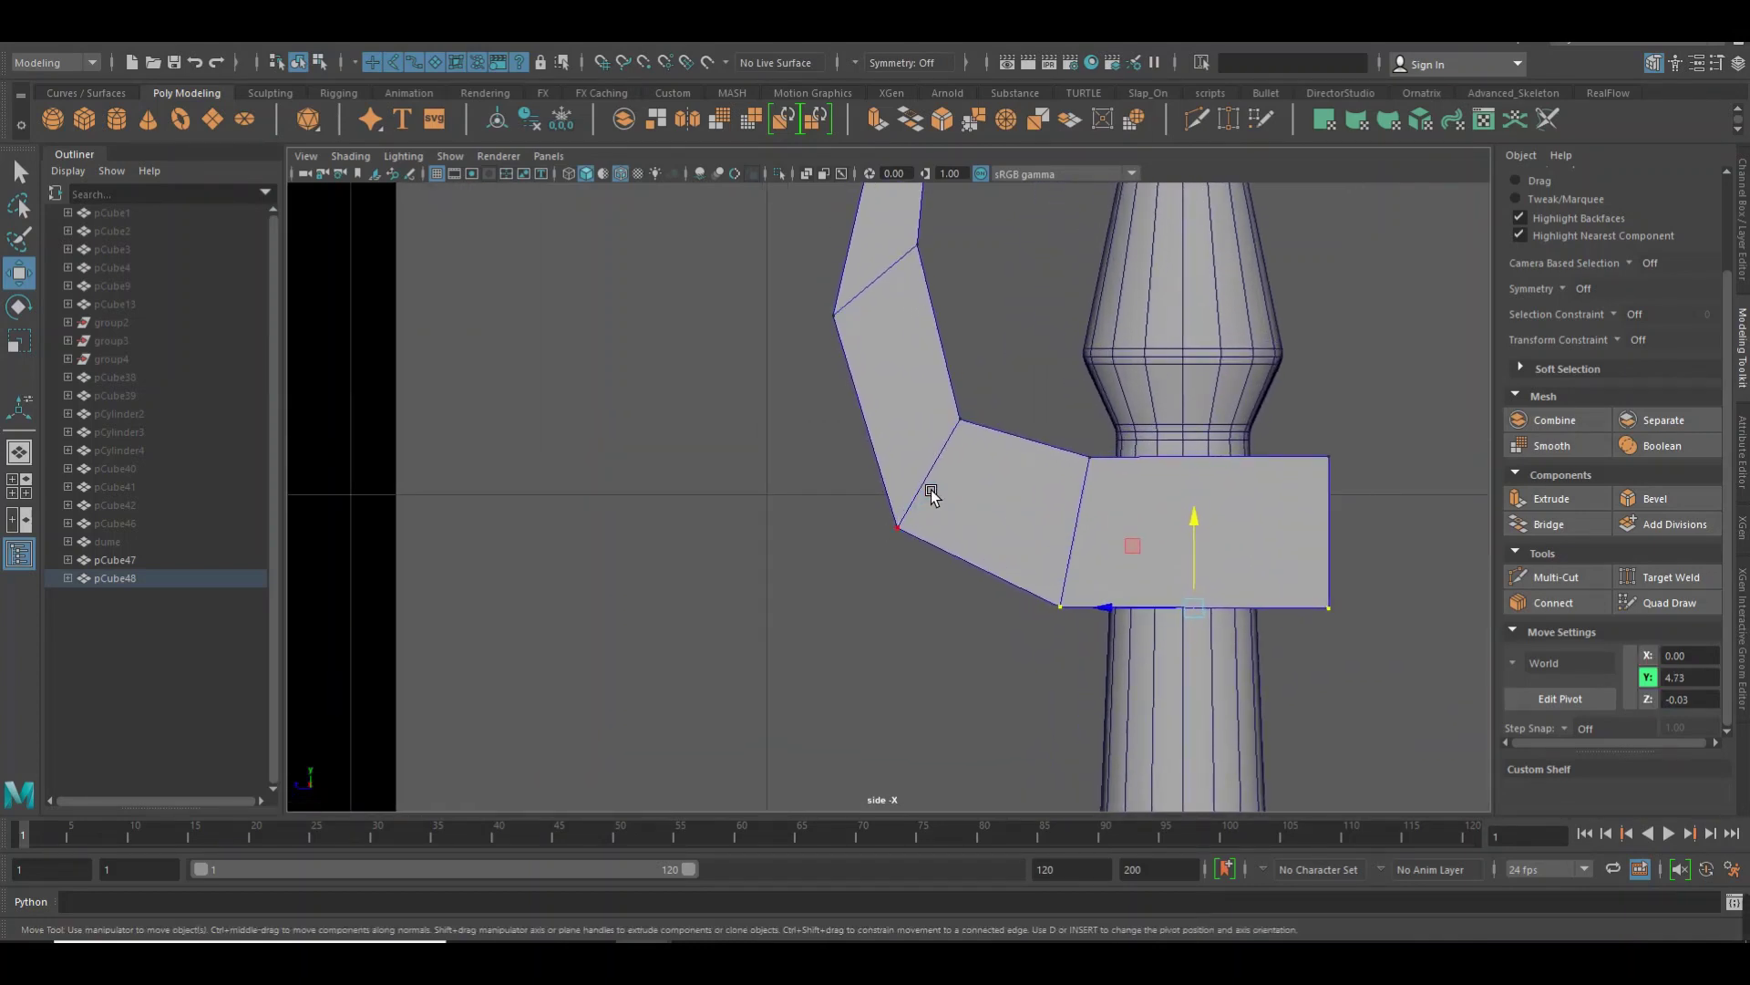
middle_click_drag(932, 494, 954, 592, "alt")
mouse_move(825, 372)
left_mouse_down()
mouse_move(871, 417)
mouse_move(861, 398)
left_mouse_up()
mouse_move(1007, 317)
middle_mouse_down("alt")
mouse_move(1009, 365)
mouse_move(970, 414)
middle_mouse_up("alt")
left_click(942, 392)
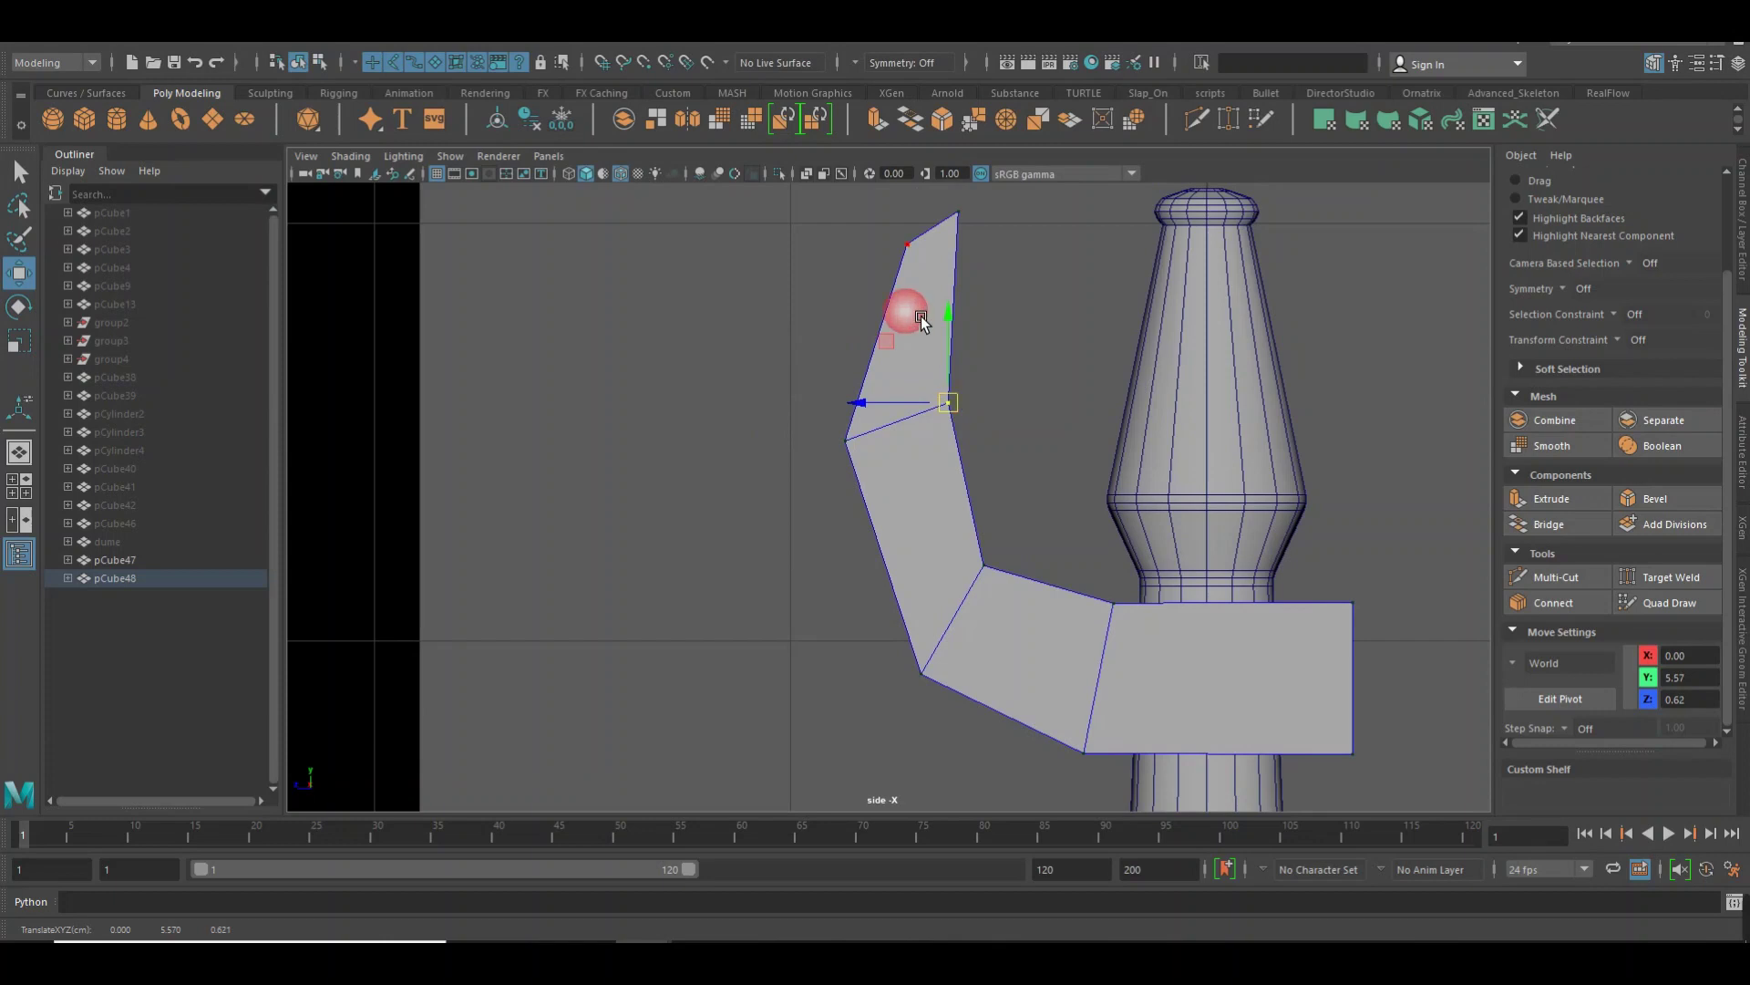
left_click(902, 242)
middle_click_drag(923, 249, 945, 229)
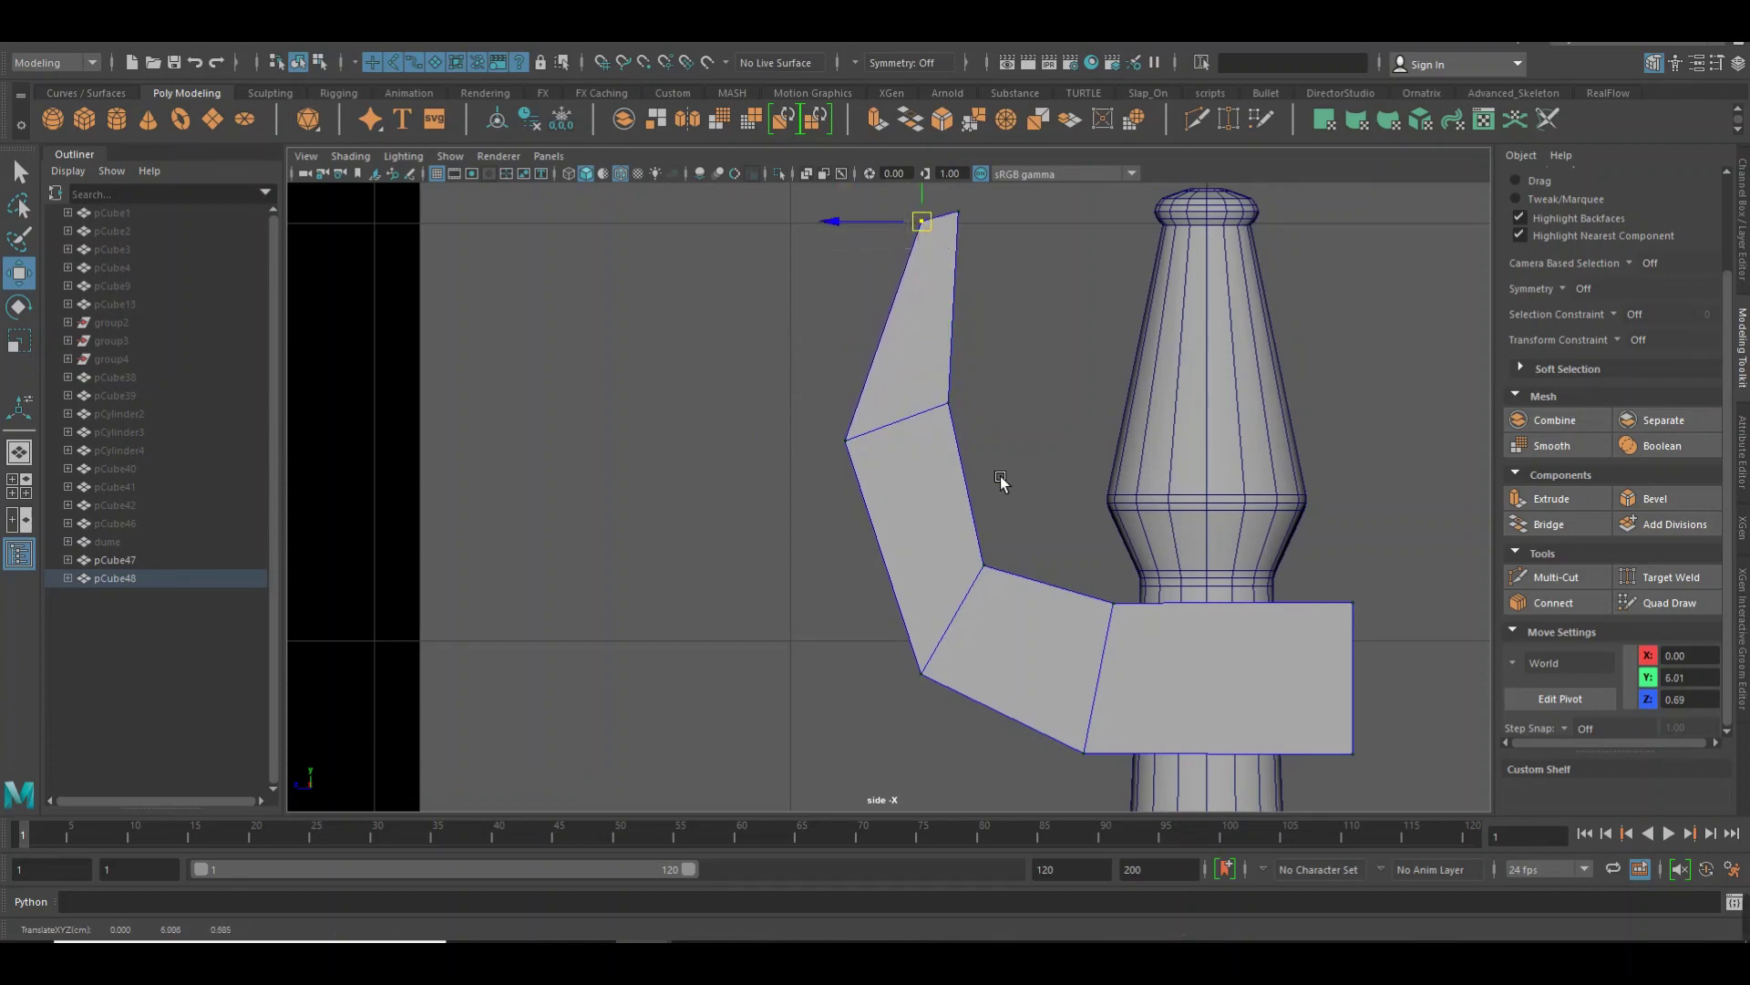
Lower the inner elbow vertex and shift the arm's top vertex down and left
left_click(994, 401)
left_click(988, 573)
mouse_move(1004, 579)
middle_mouse_down()
mouse_move(1086, 403)
mouse_move(989, 430)
middle_mouse_up()
left_click(957, 246)
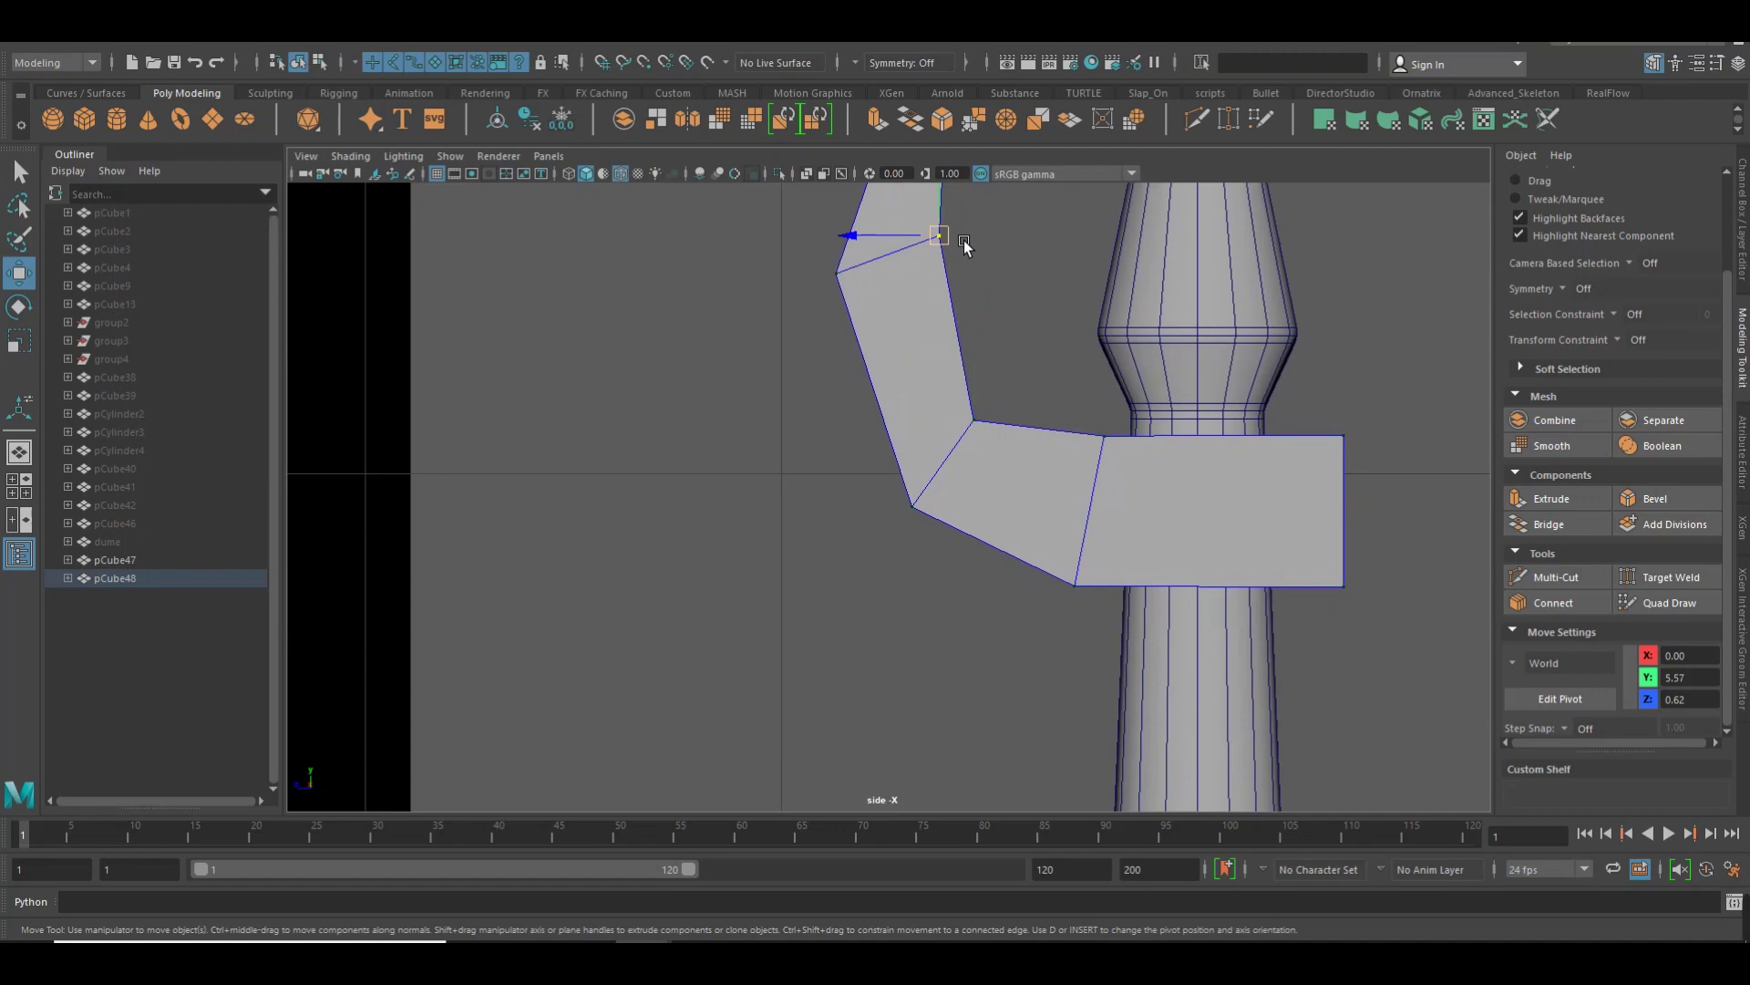
middle_click_drag(955, 242, 936, 255)
mouse_move(1014, 386)
left_mouse_down()
mouse_move(964, 460)
mouse_move(987, 434)
left_mouse_up()
Raise the block's bottom edge again and select its top and bottom edges
left_click_drag(1025, 605, 1383, 552)
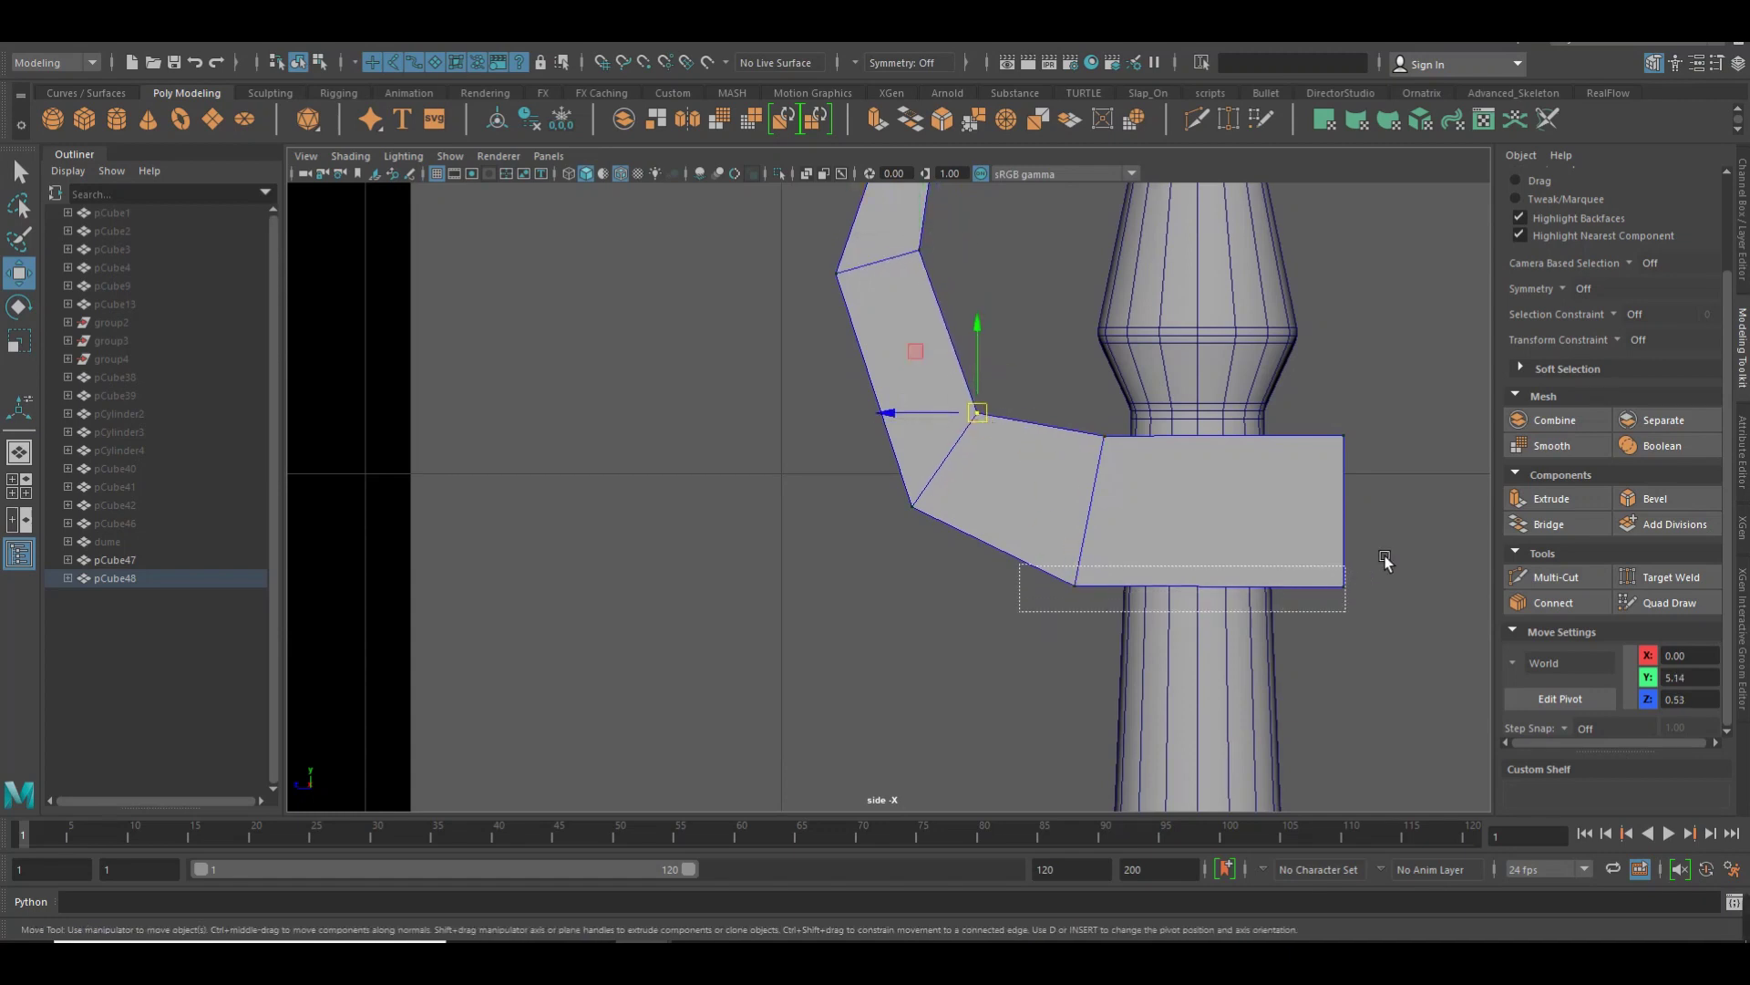
left_click_drag(1234, 535, 1238, 508)
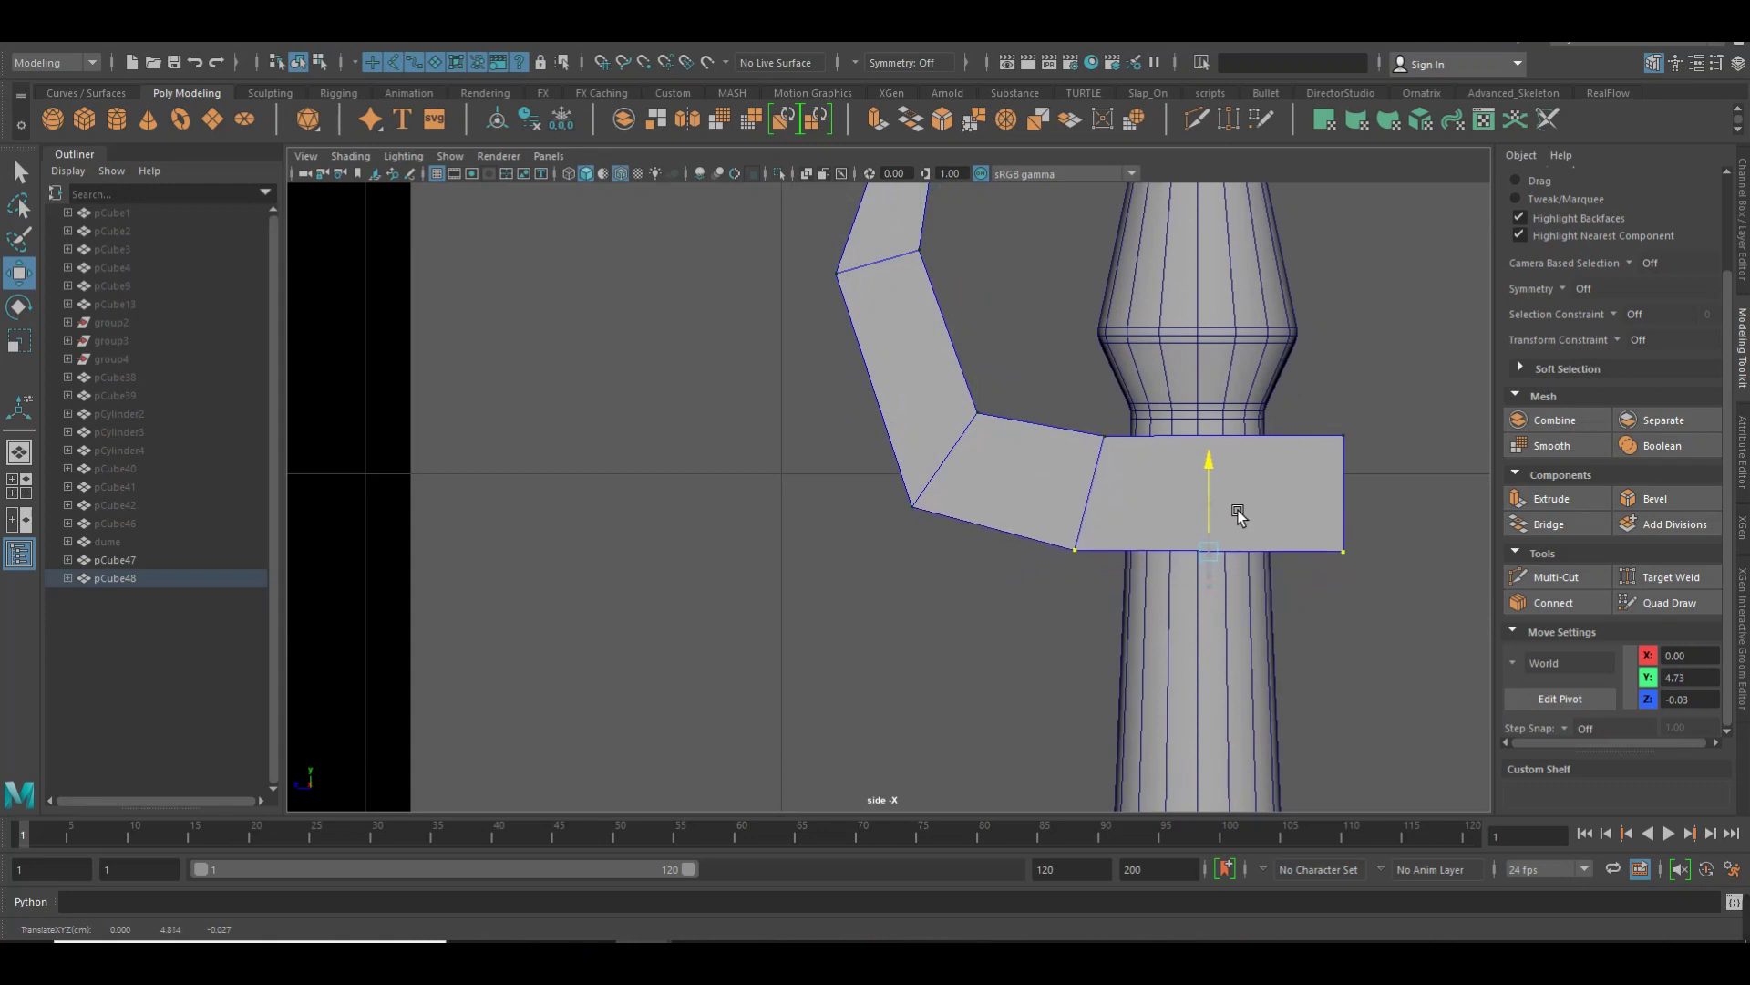
key("Left")
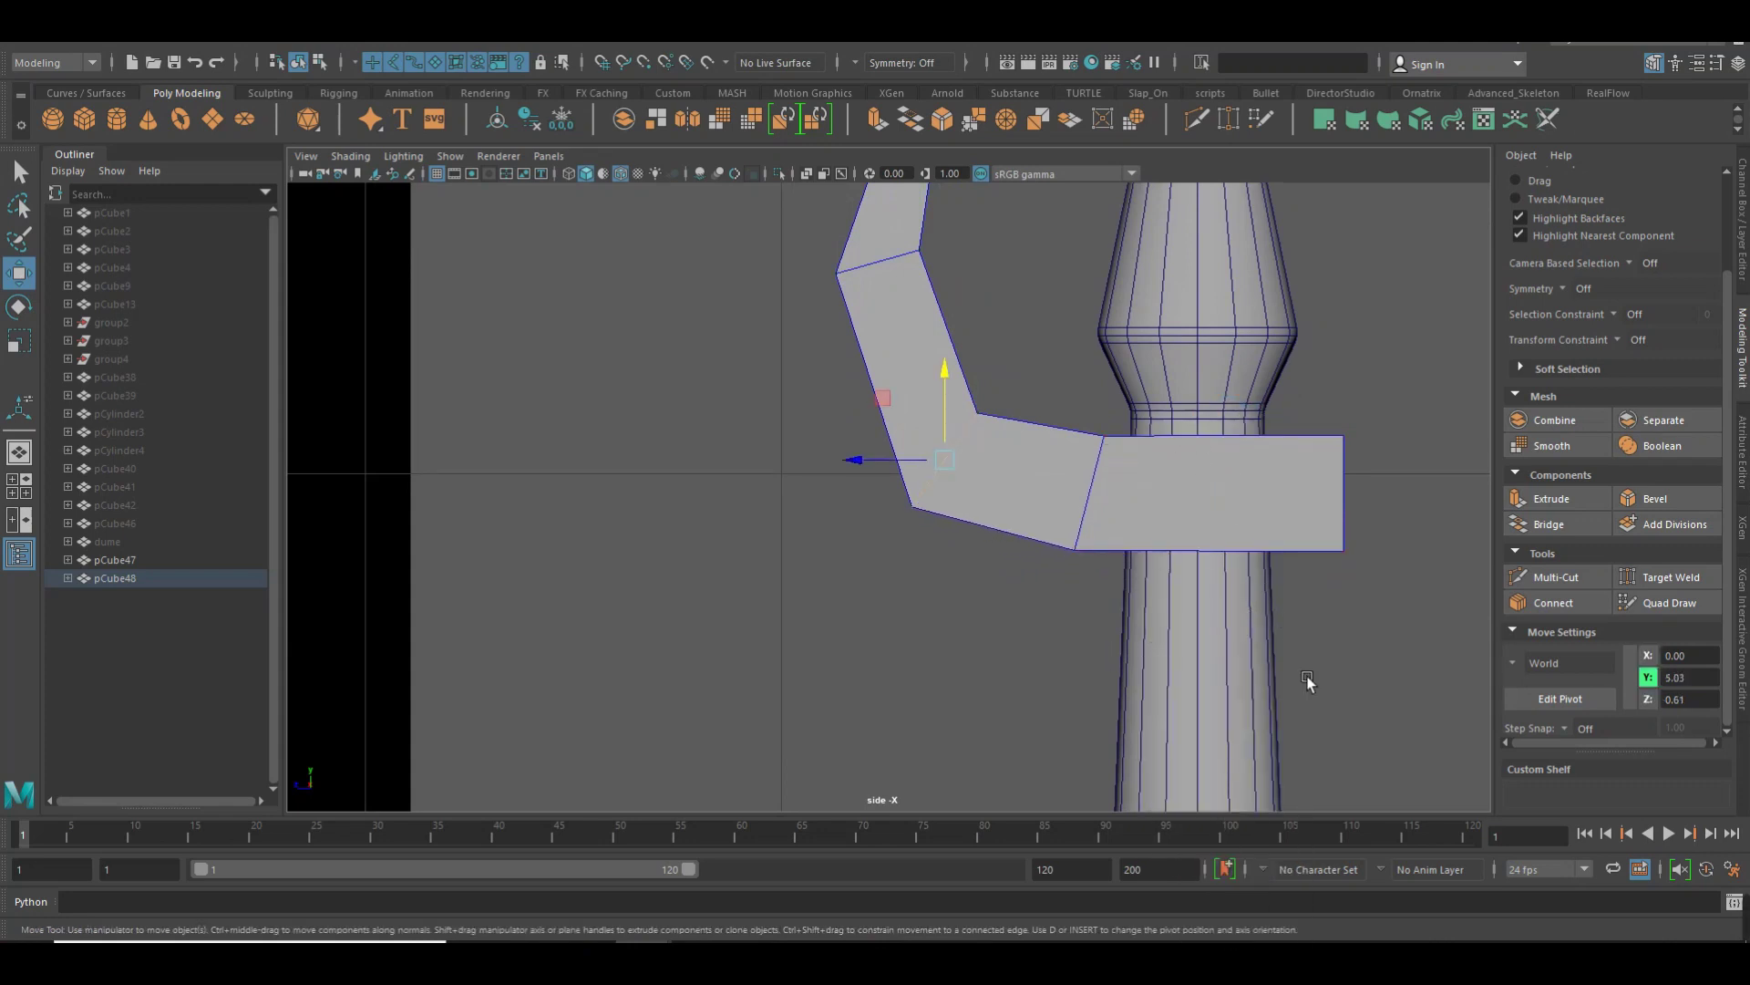
left_click_drag(1310, 612, 1297, 405)
Connect a vertical edge across the block and adjust its bottom and top vertices
right_click_drag(1288, 434, 1281, 749, "shift")
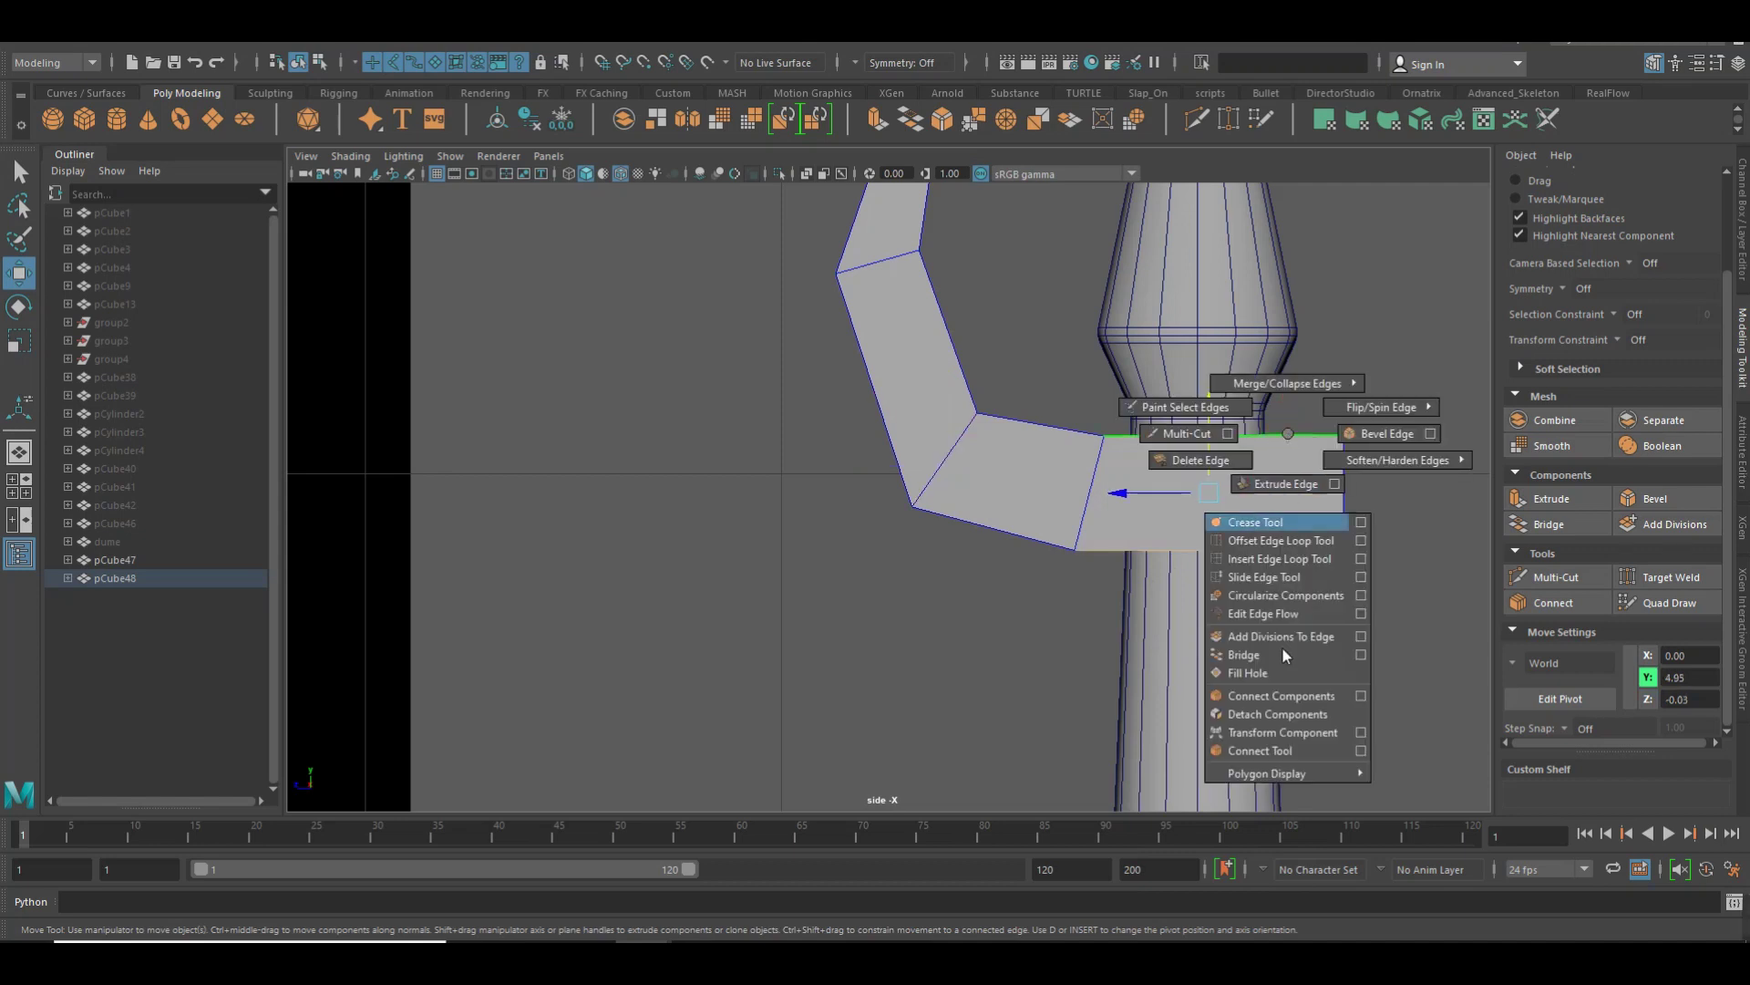
key("w")
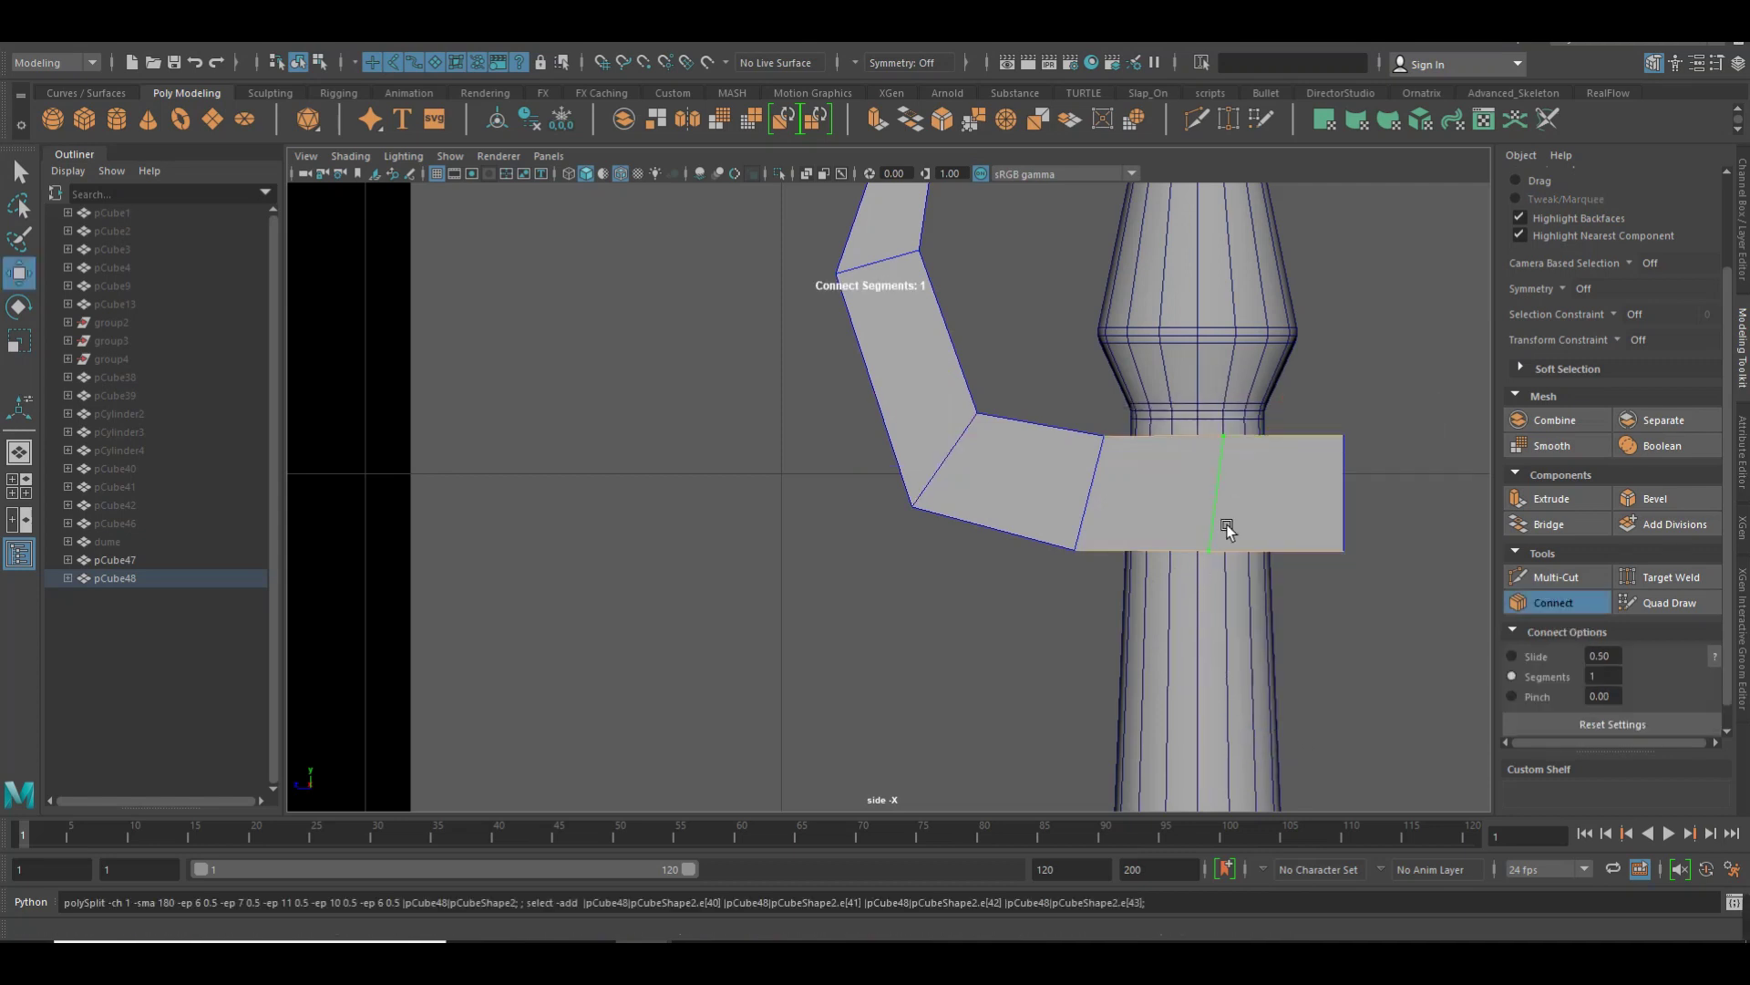
right_click_drag(1212, 526, 1303, 611)
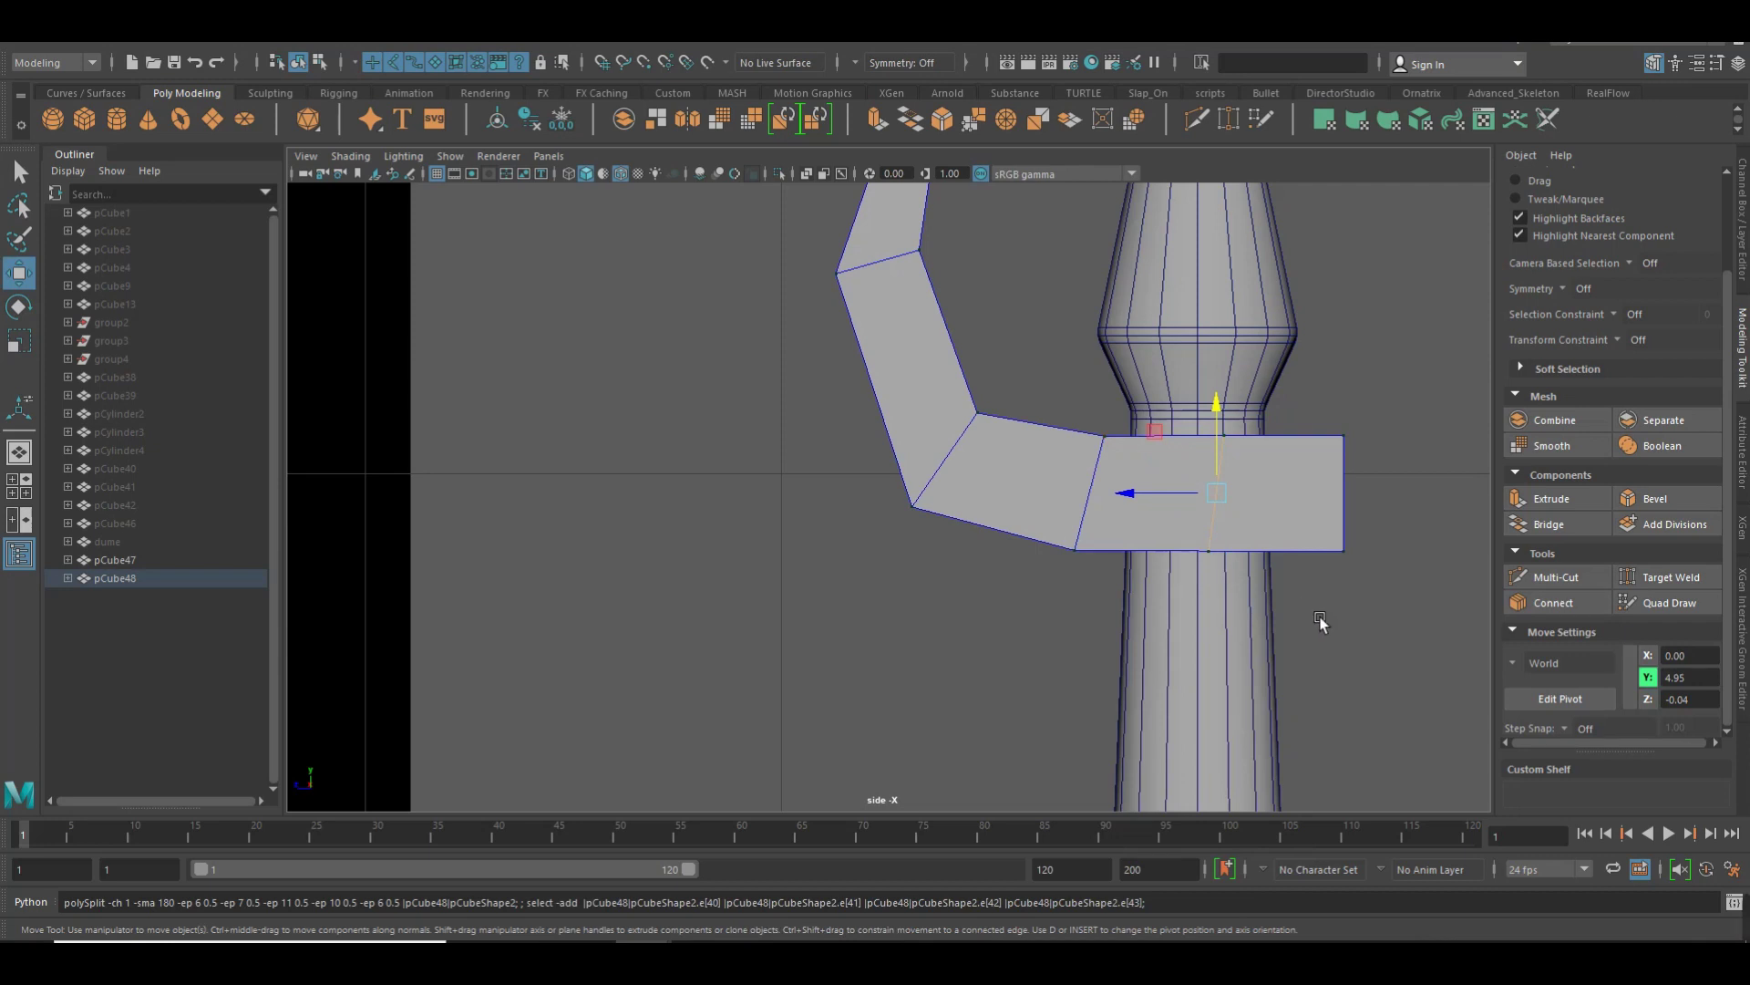
left_click(1212, 549)
middle_click_drag(1229, 522, 1233, 535)
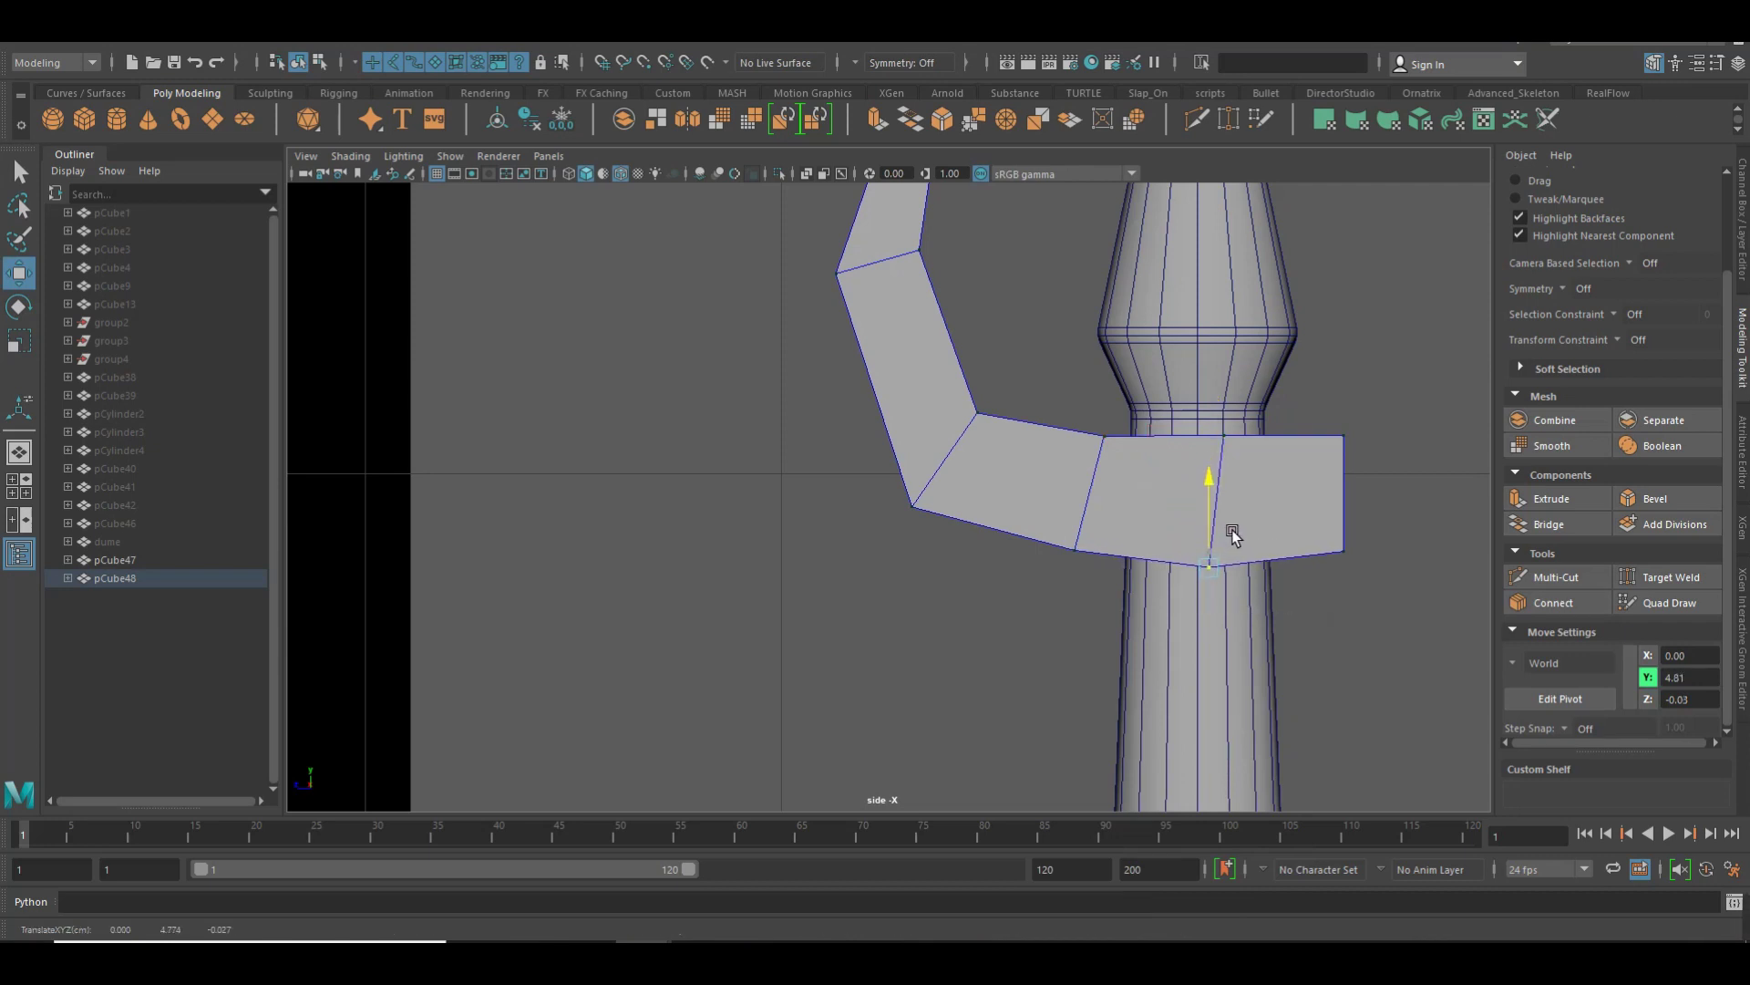
left_click(1249, 447)
mouse_move(1252, 449)
middle_mouse_down()
mouse_move(1240, 425)
mouse_move(1428, 415)
middle_mouse_up()
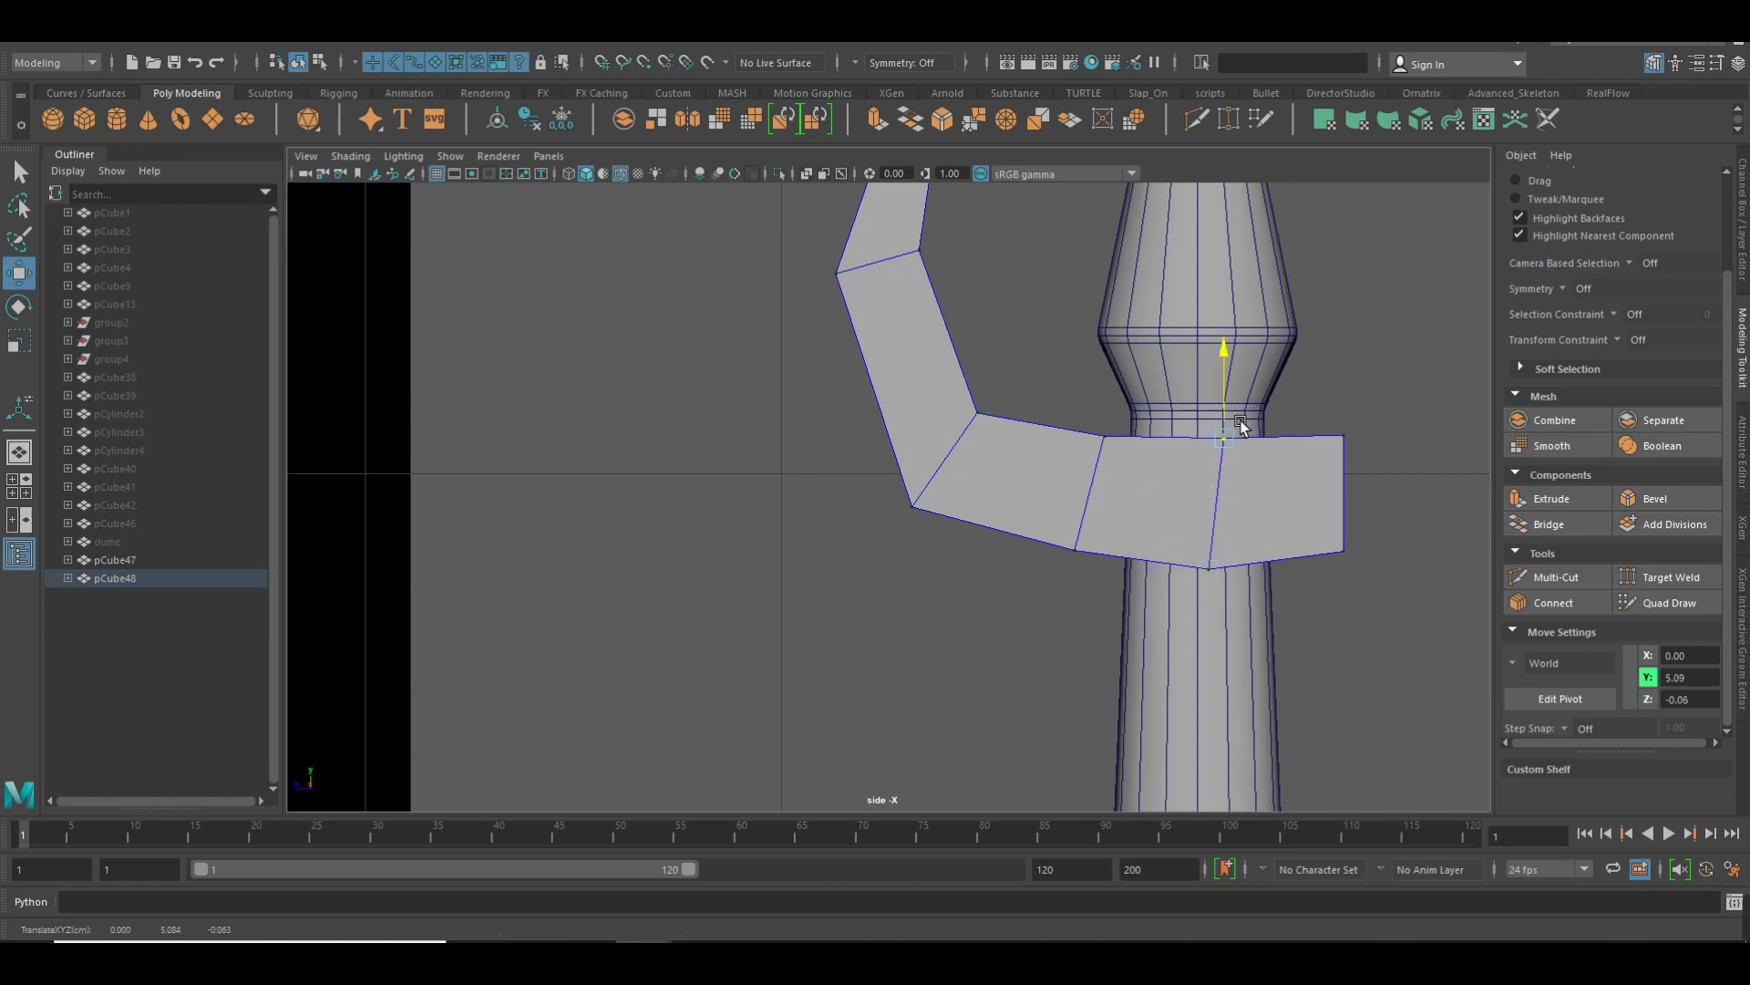
Raise the block's outer top corner vertex, then return to Object Mode
left_click_drag(1391, 394, 1312, 466)
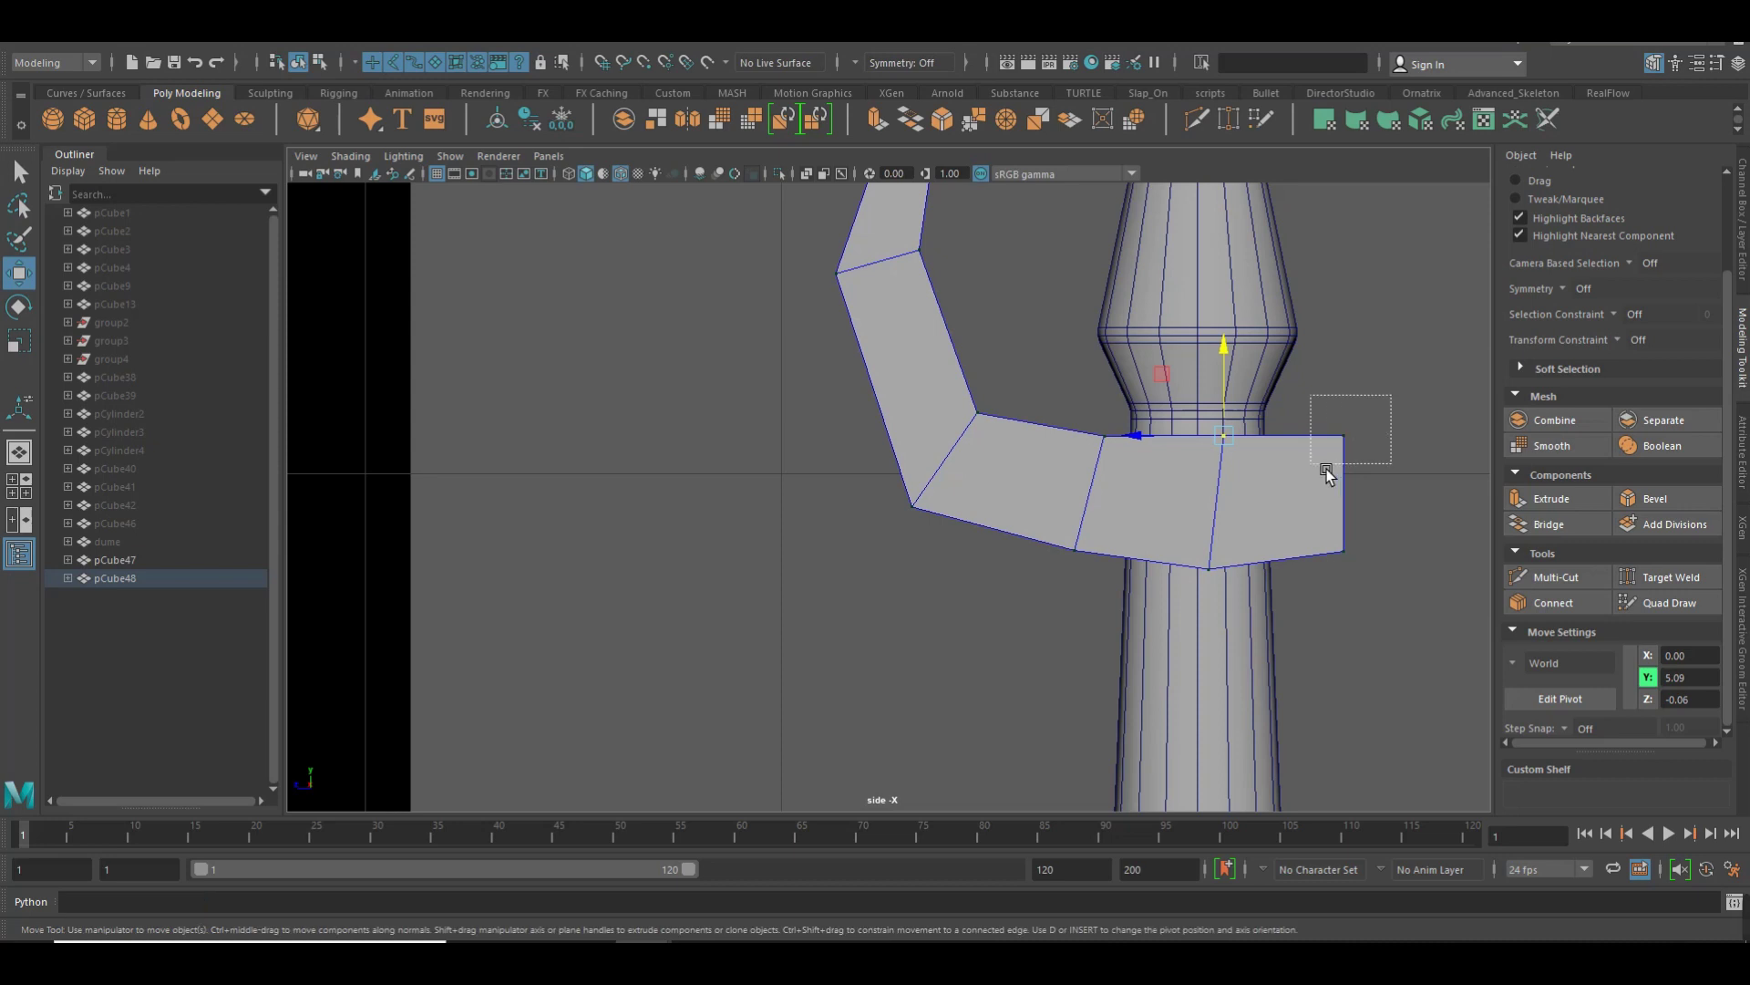
middle_click_drag(1358, 379, 1358, 359)
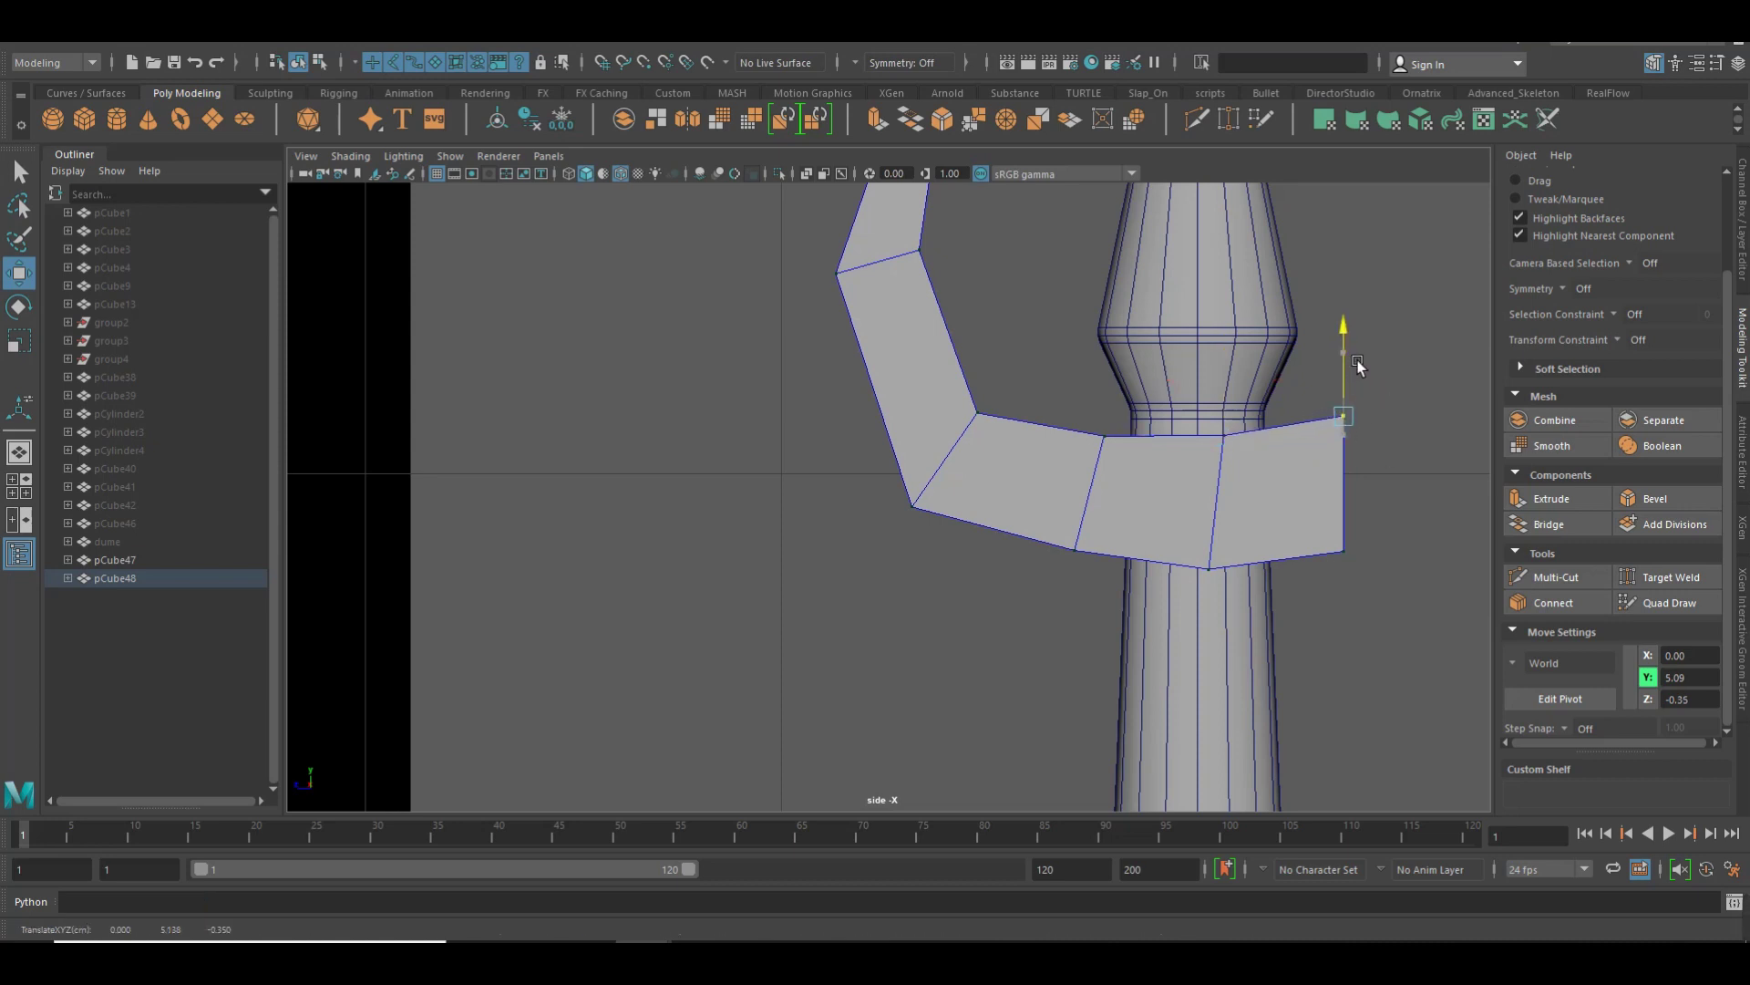
right_click_drag(1265, 421, 1336, 397)
left_click(1336, 397)
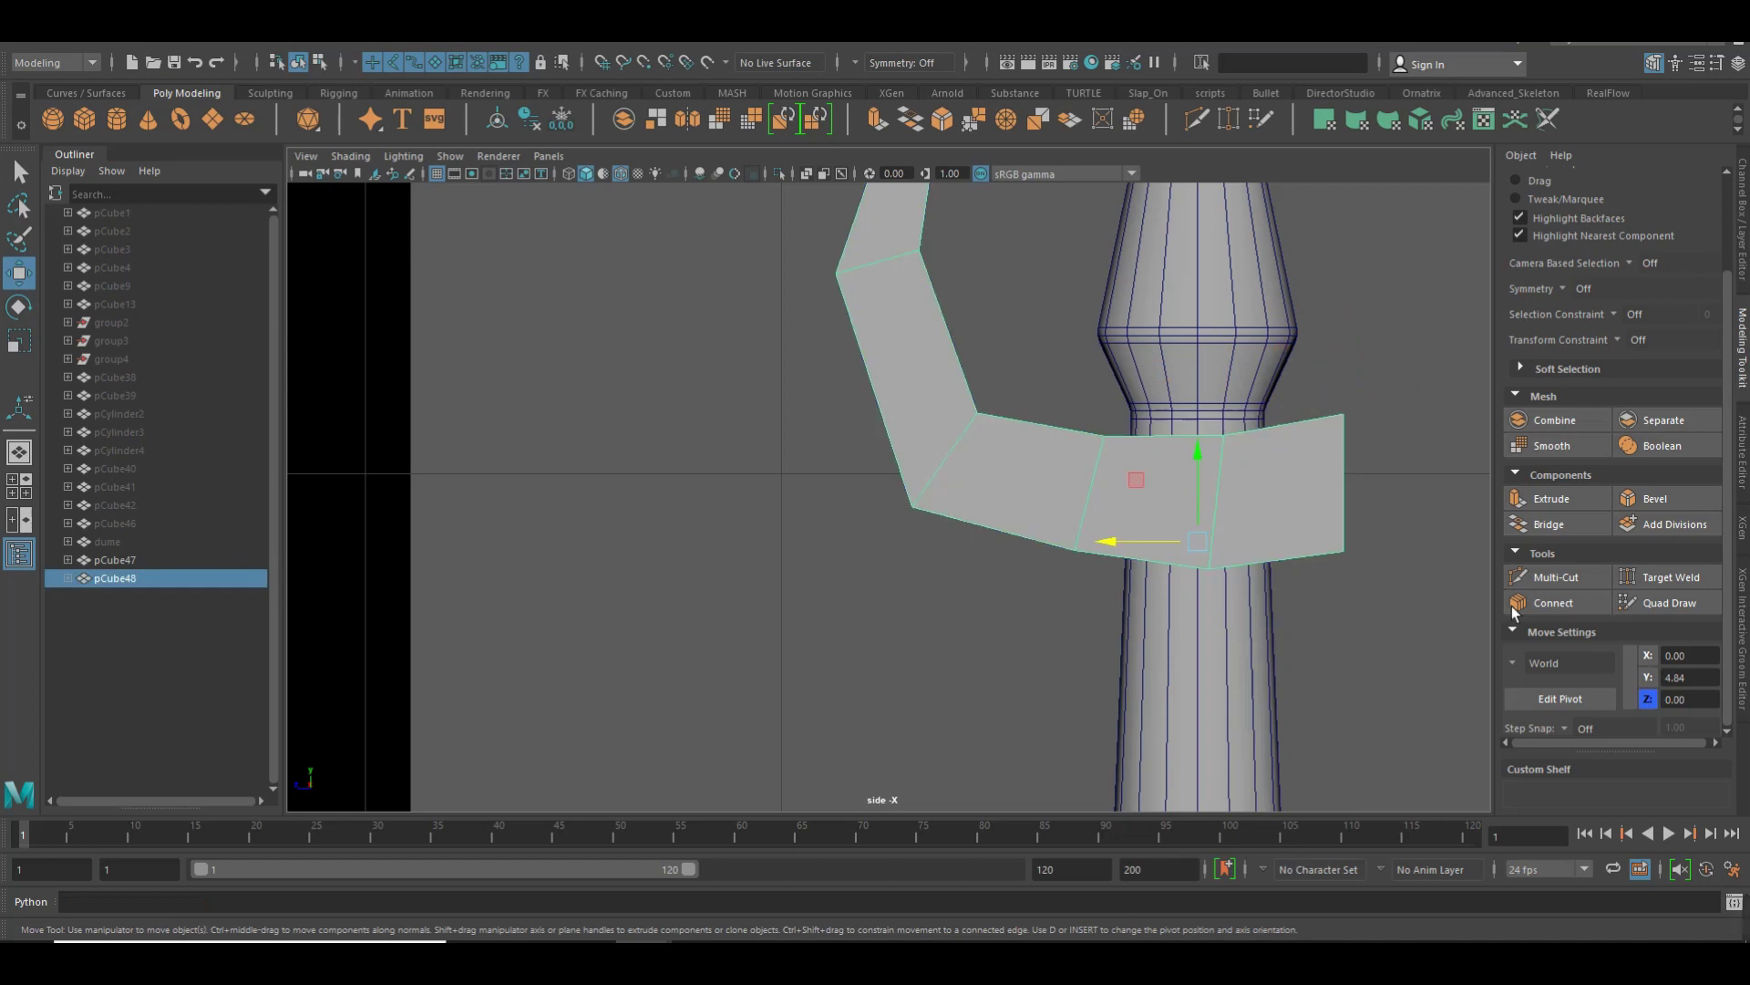
left_click(1550, 577)
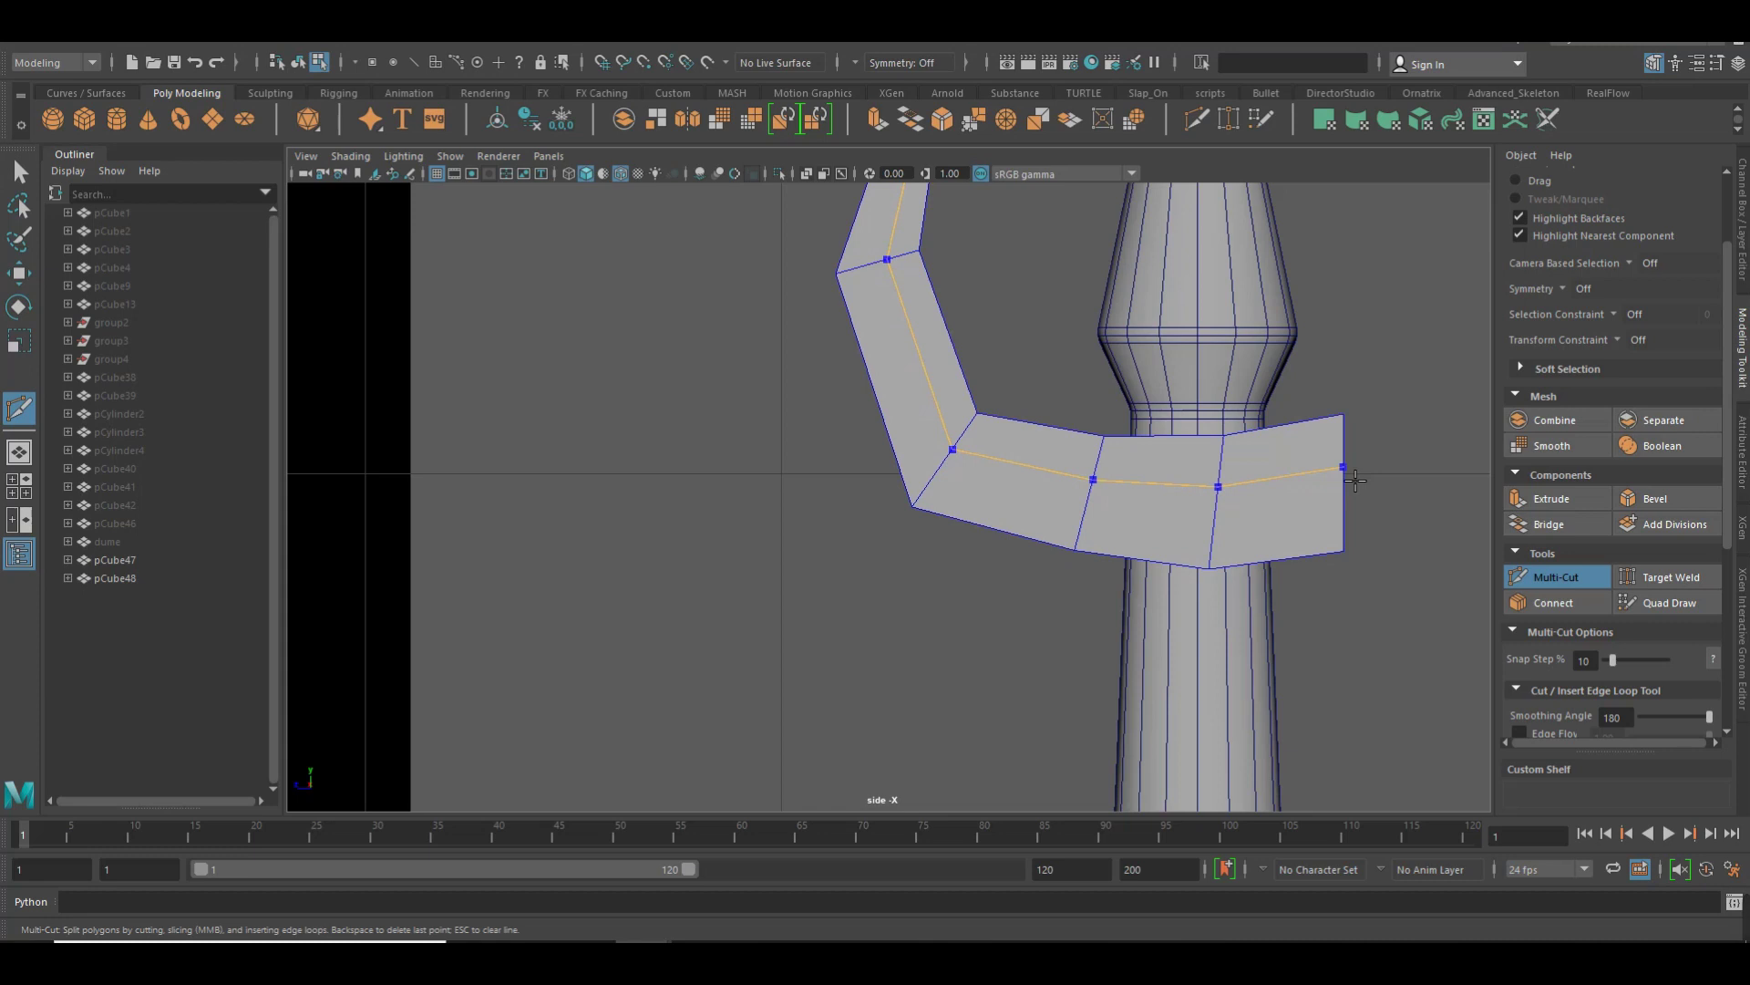
Confirm the lengthwise cut, push its outer end vertex outward and lower its middle vertex
key("w")
right_click_drag(1342, 463, 1313, 459)
left_click(1342, 470)
mouse_move(1332, 484)
left_mouse_down()
mouse_move(1349, 486)
mouse_move(1381, 390)
left_mouse_up()
left_click(1221, 483)
left_click_drag(1230, 438, 1236, 459)
Lower the elbow loop vertex and inner corner vertex, then view the post in perspective
left_click(1114, 484)
left_click_drag(1110, 450, 1105, 467)
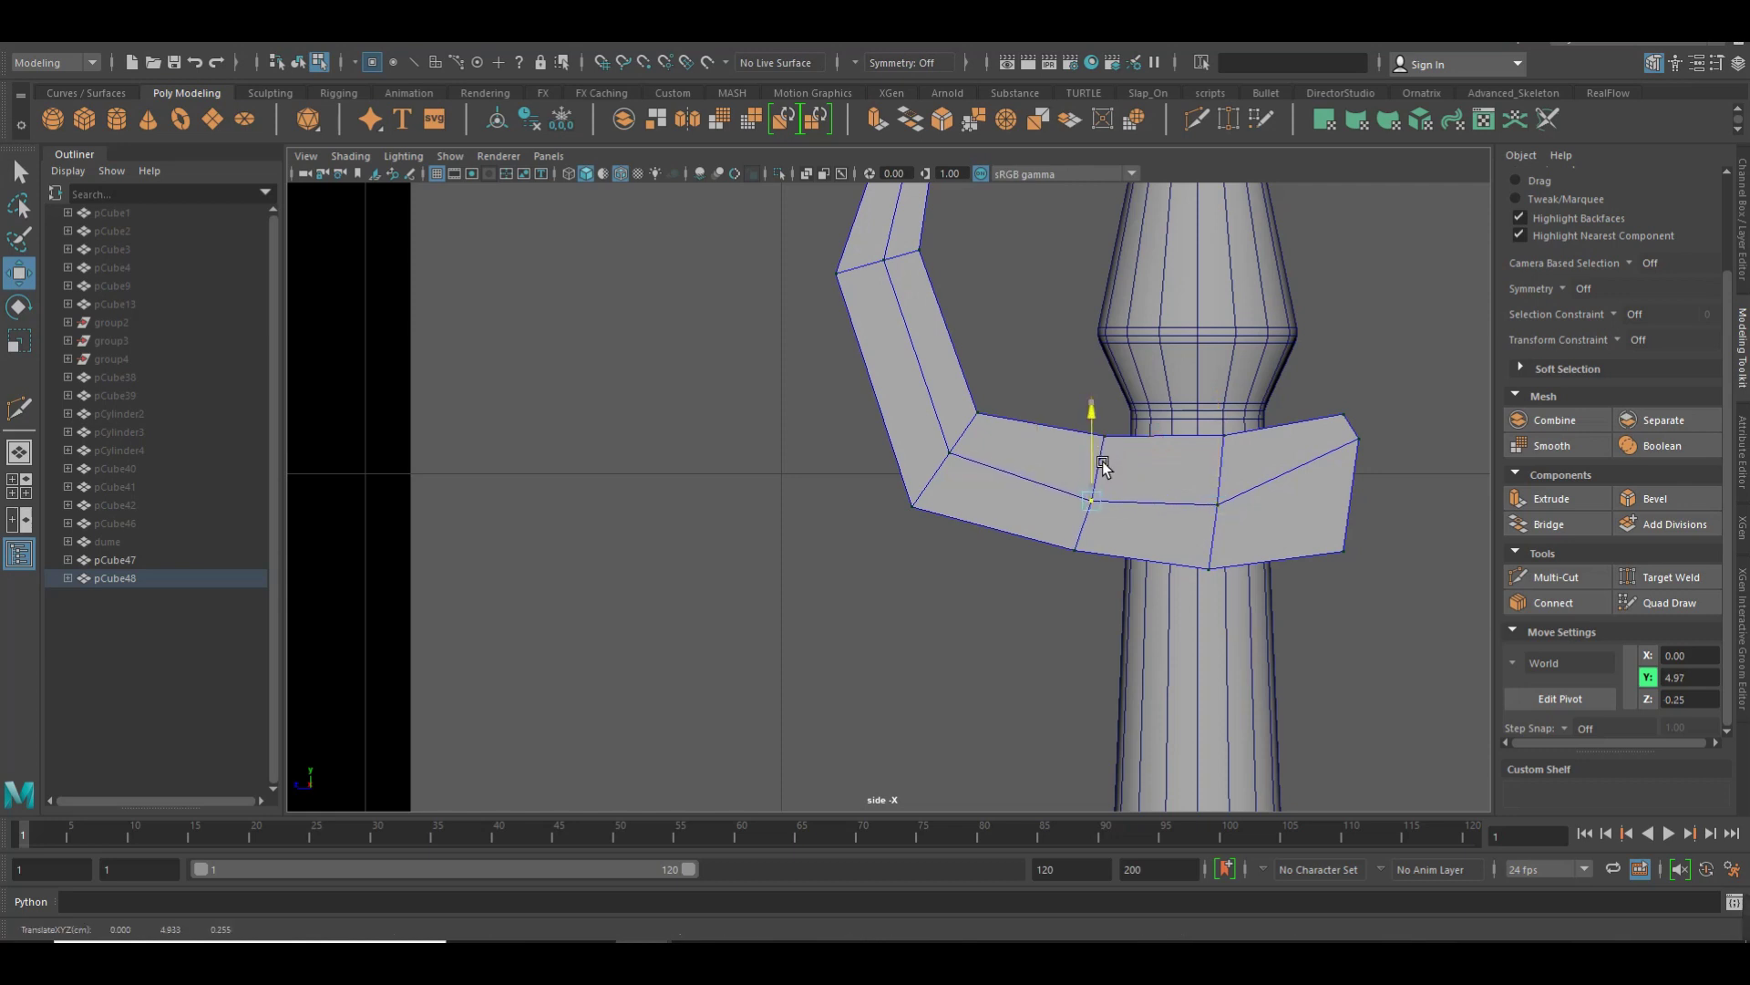
left_click(959, 461)
left_click_drag(966, 461, 954, 475)
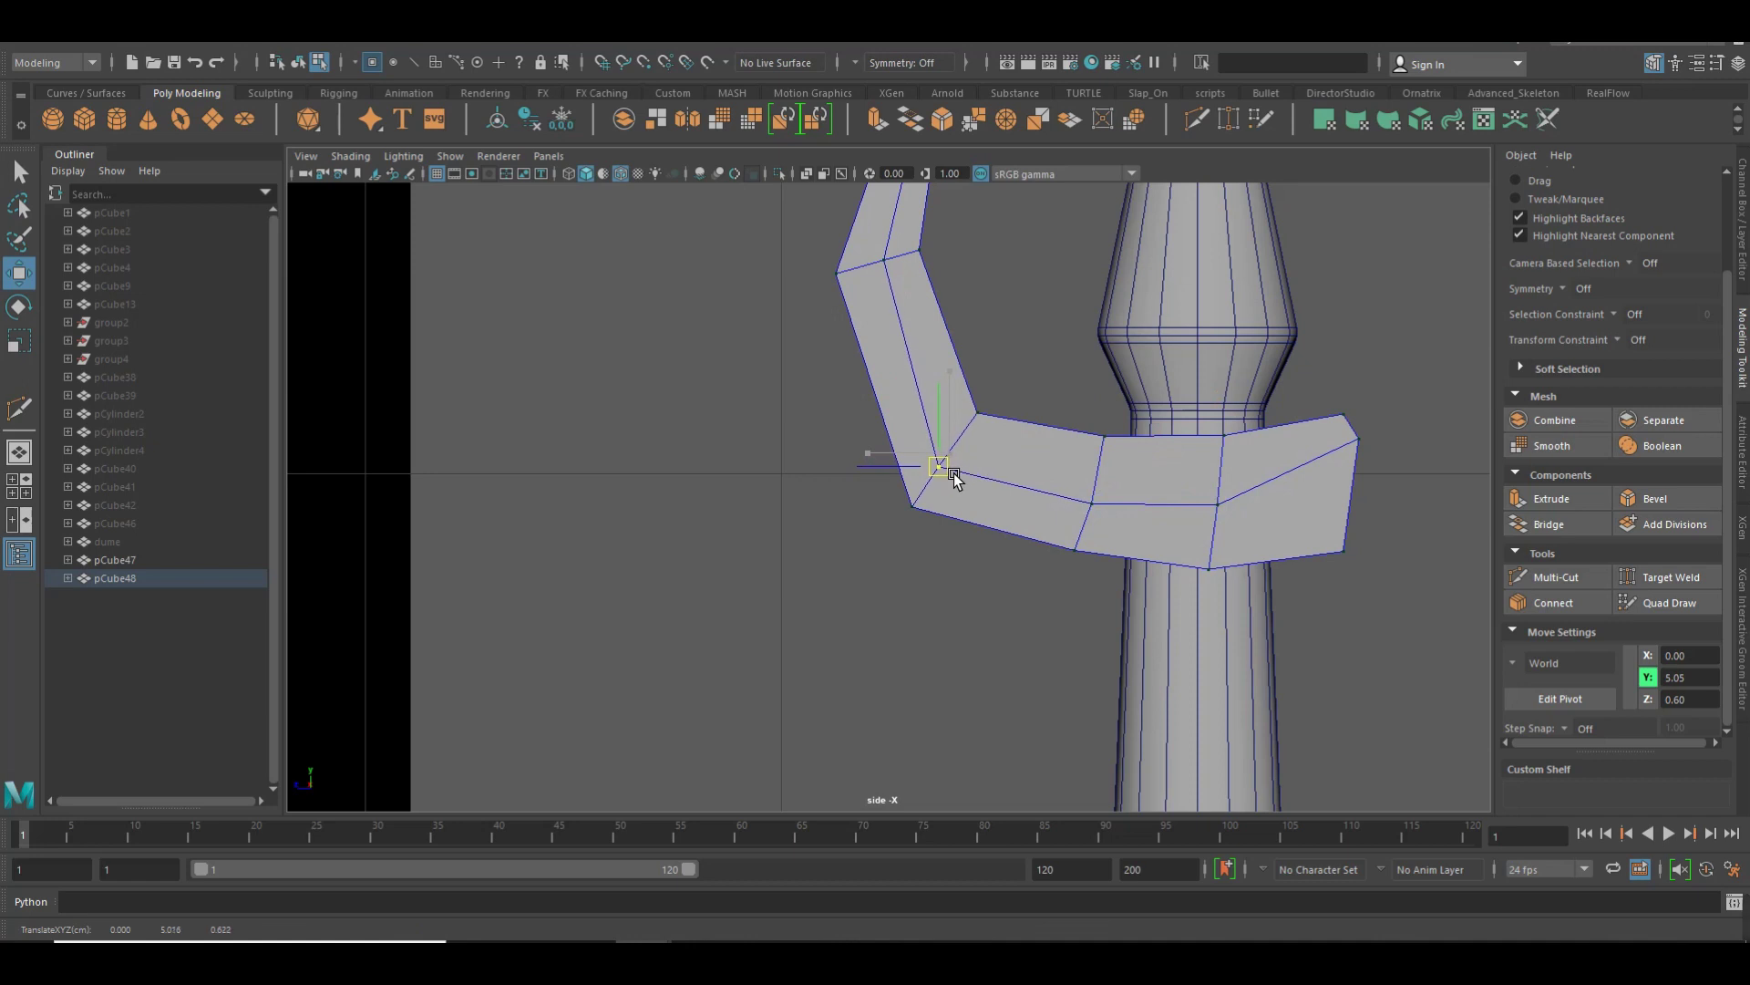
middle_click_drag(1293, 435, 1156, 438, "alt")
mouse_move(1157, 437)
right_mouse_down("alt")
mouse_move(1223, 457)
mouse_move(1272, 402)
right_mouse_up("alt")
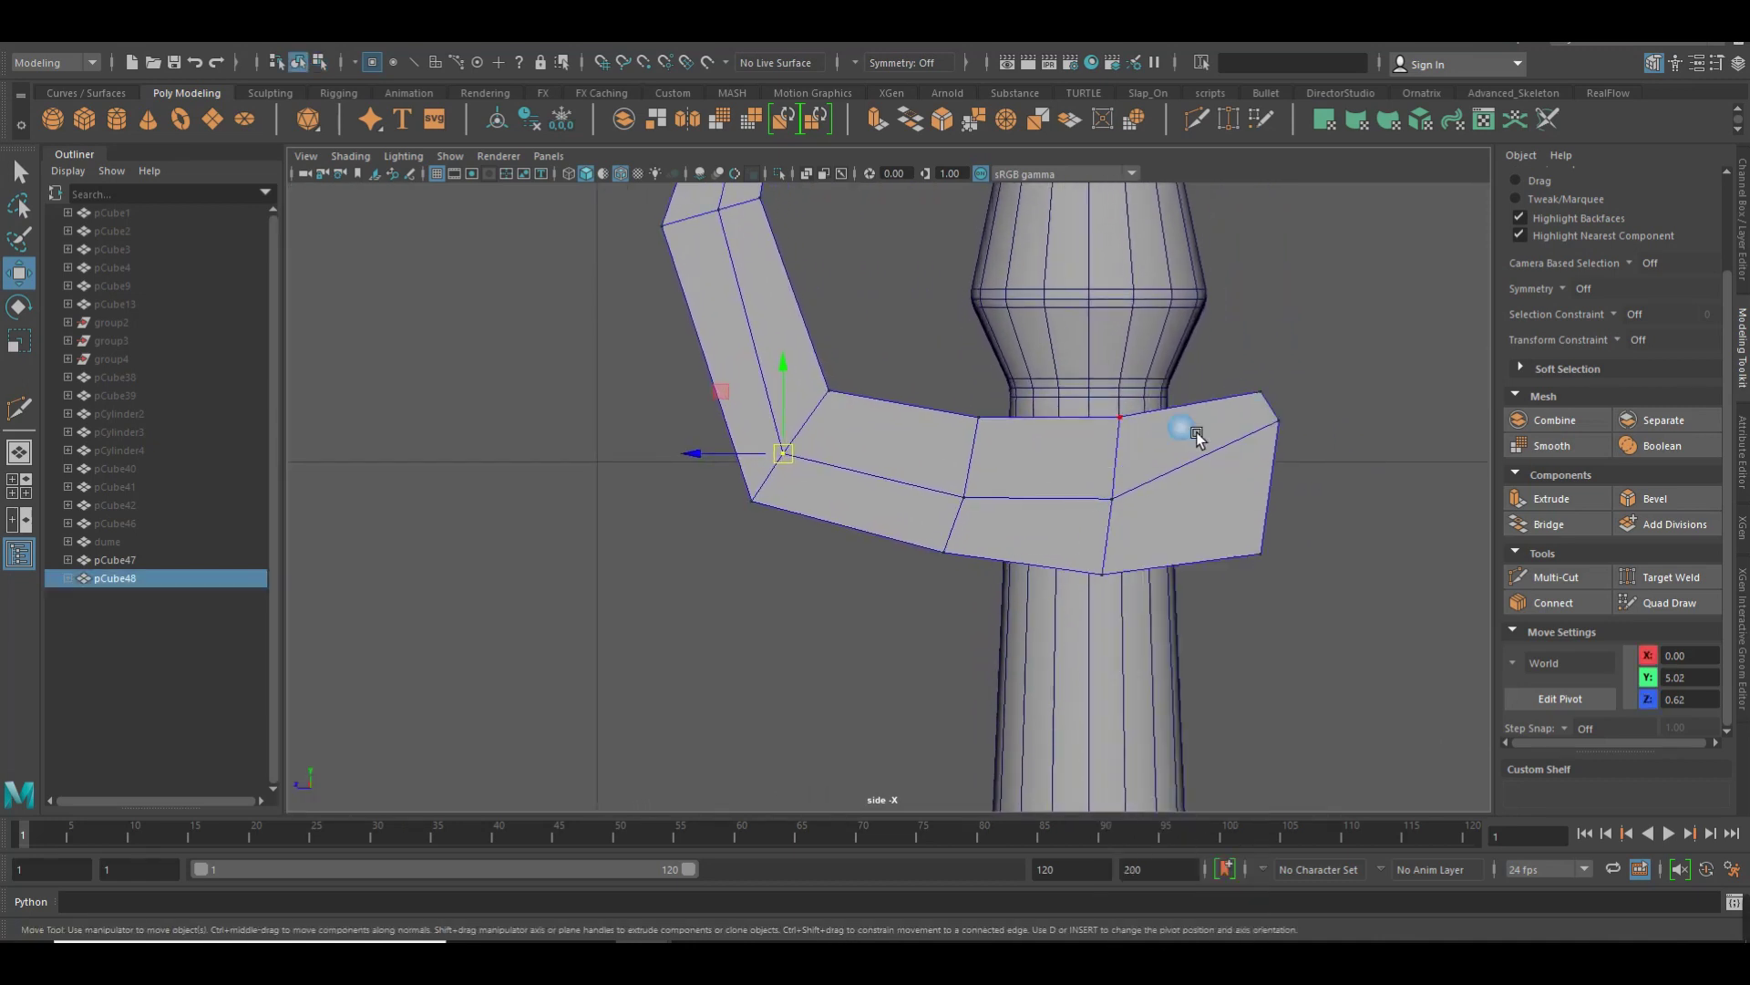
key("space")
mouse_move(1163, 440)
left_mouse_down()
mouse_move(1239, 500)
mouse_move(933, 500)
mouse_move(927, 458)
mouse_move(1108, 459)
mouse_move(1203, 551)
mouse_move(1250, 551)
mouse_move(1055, 636)
mouse_move(875, 616)
mouse_move(872, 567)
left_mouse_up()
left_click(1238, 500)
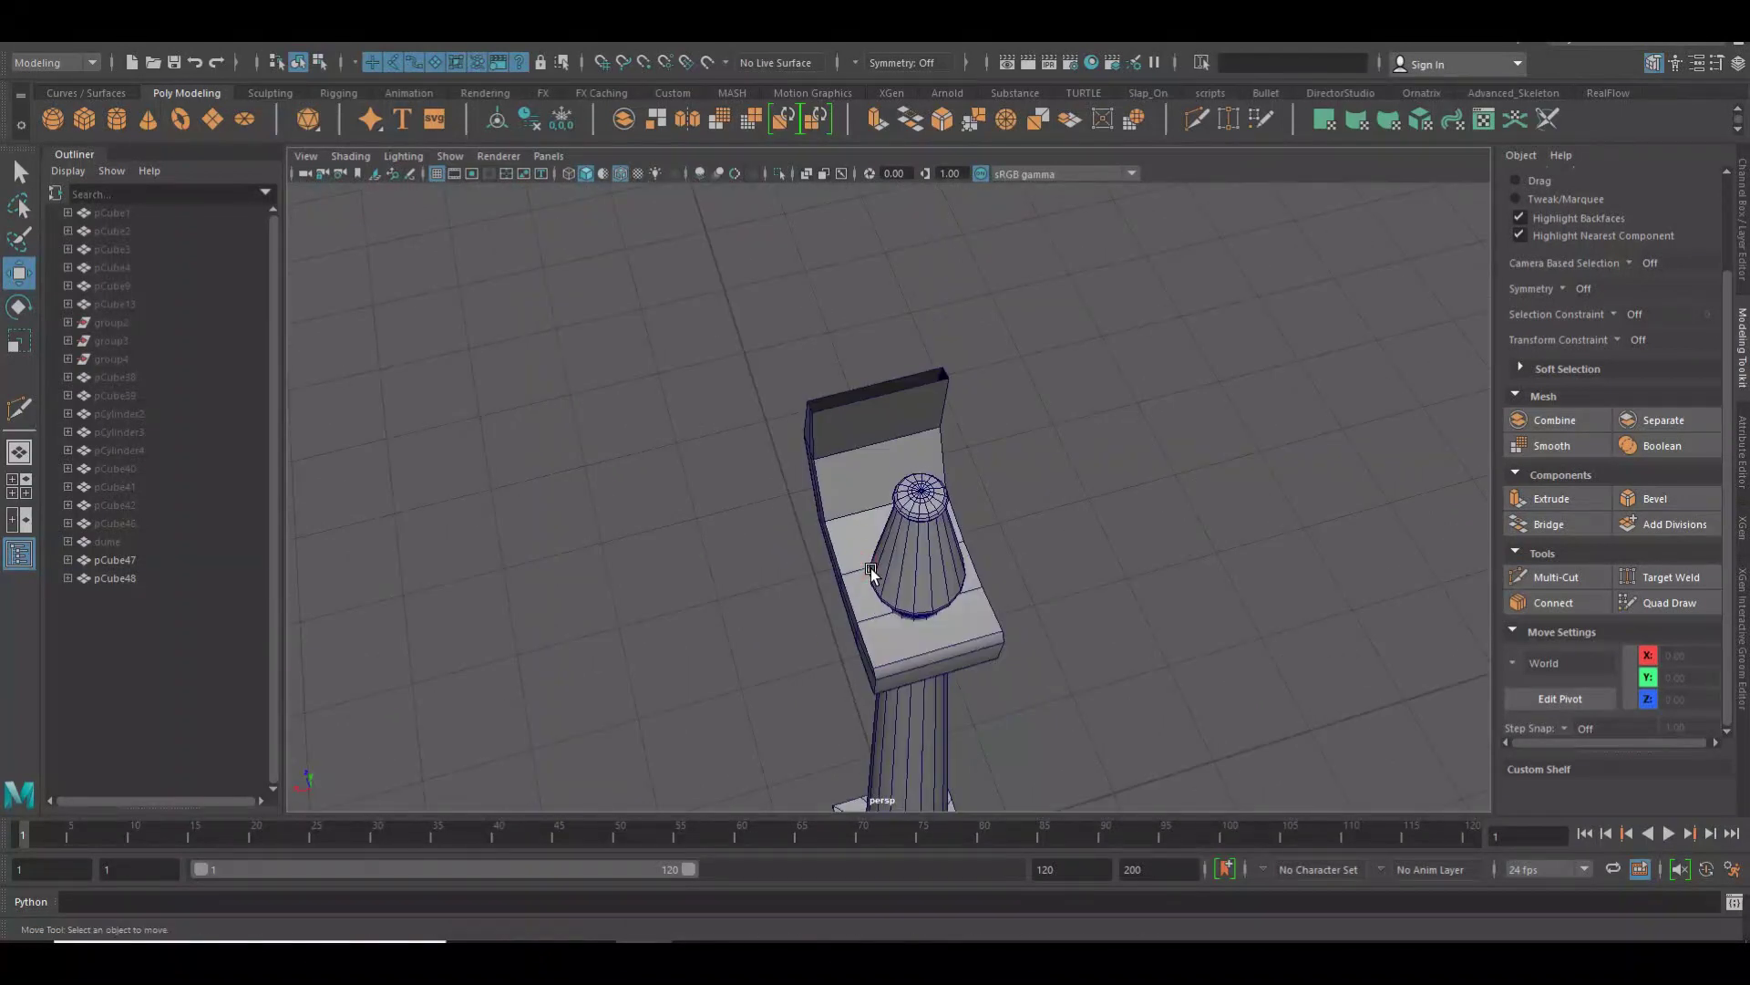
Scale the bracket arm narrower in width and switch to the top view
left_click(872, 567)
key("r")
left_click_drag(854, 649, 863, 644)
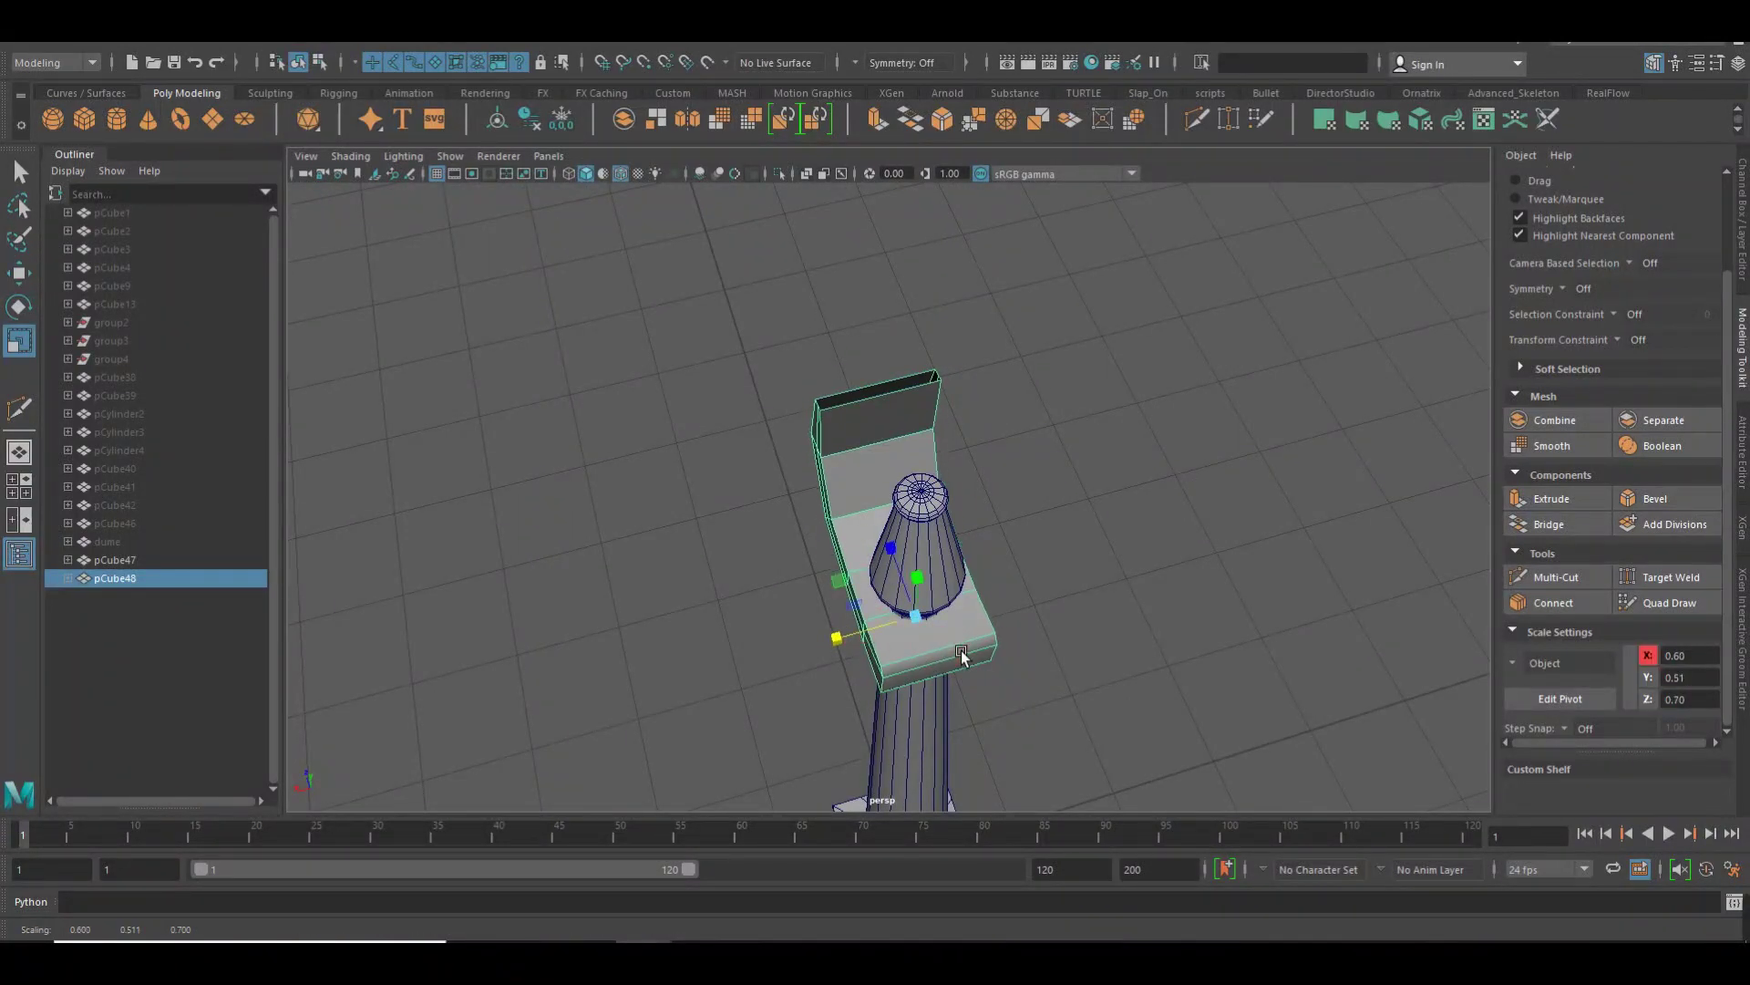
key("space")
key("space")
left_click_drag(1008, 566, 916, 563)
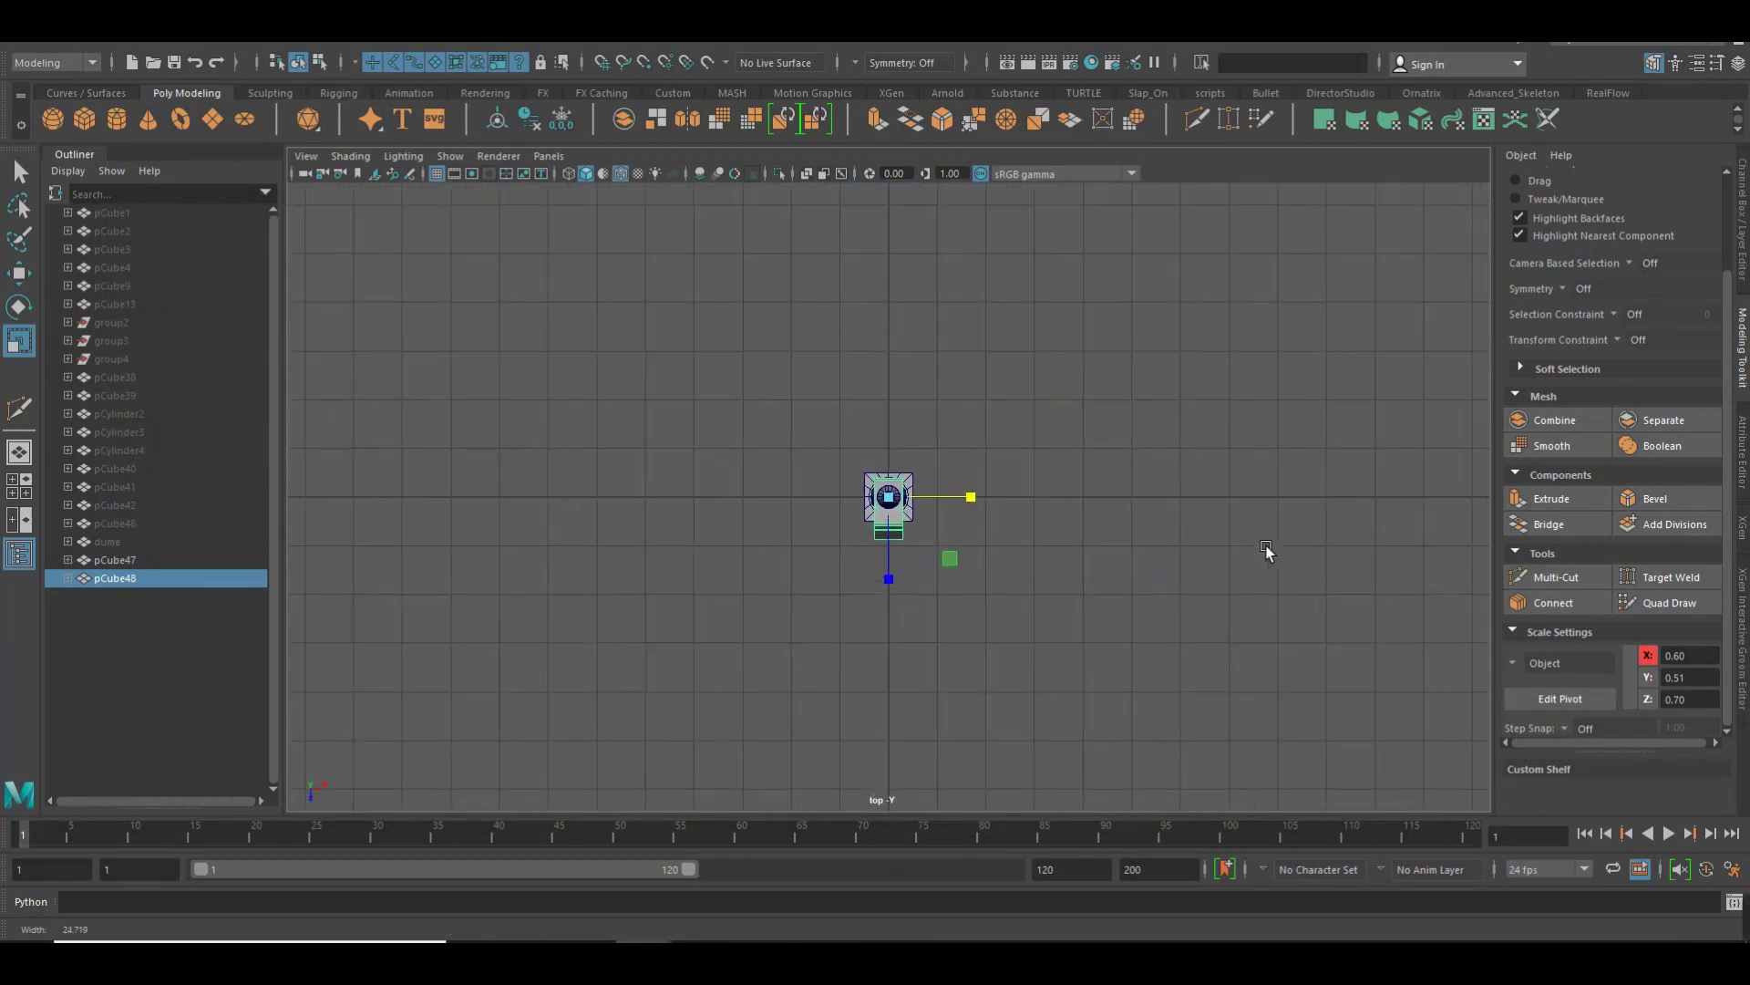
scroll(1313, 543, "up", 1)
scroll(1185, 529, "up", 3)
scroll(806, 507, "up", 4)
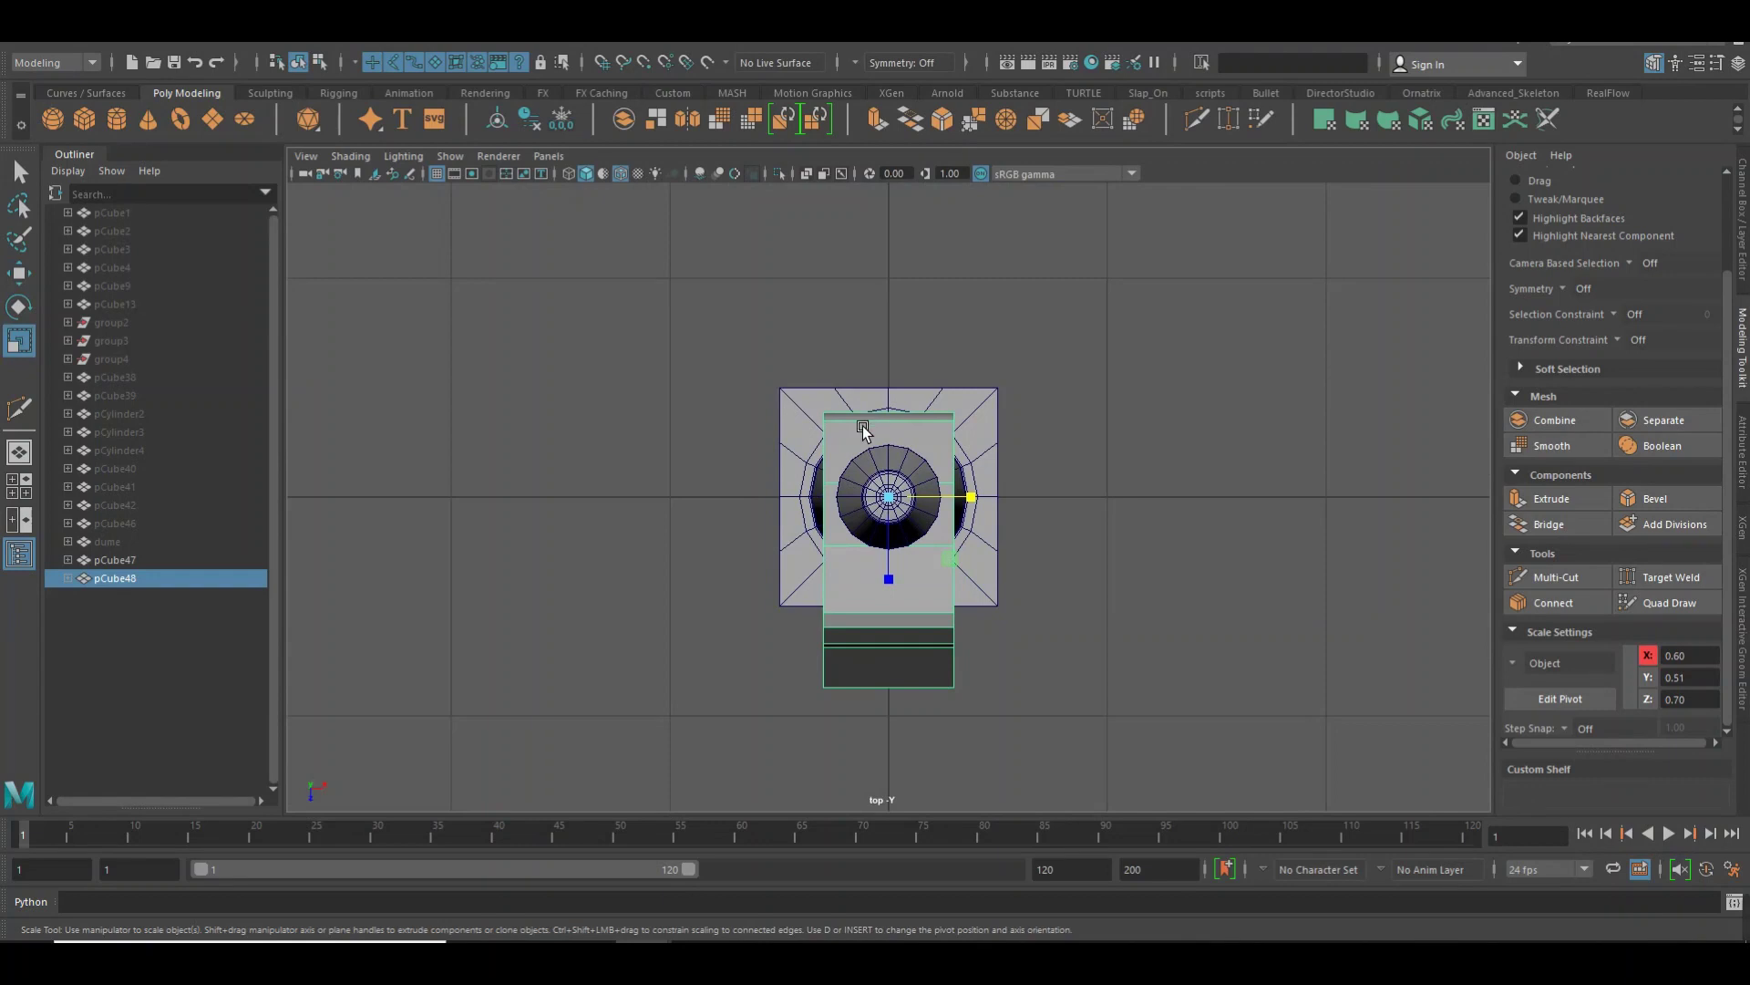
Narrow the arm's far end edge and middle cross edge in wireframe
right_click_drag(862, 430, 793, 402)
scroll(1205, 461, "up", 3)
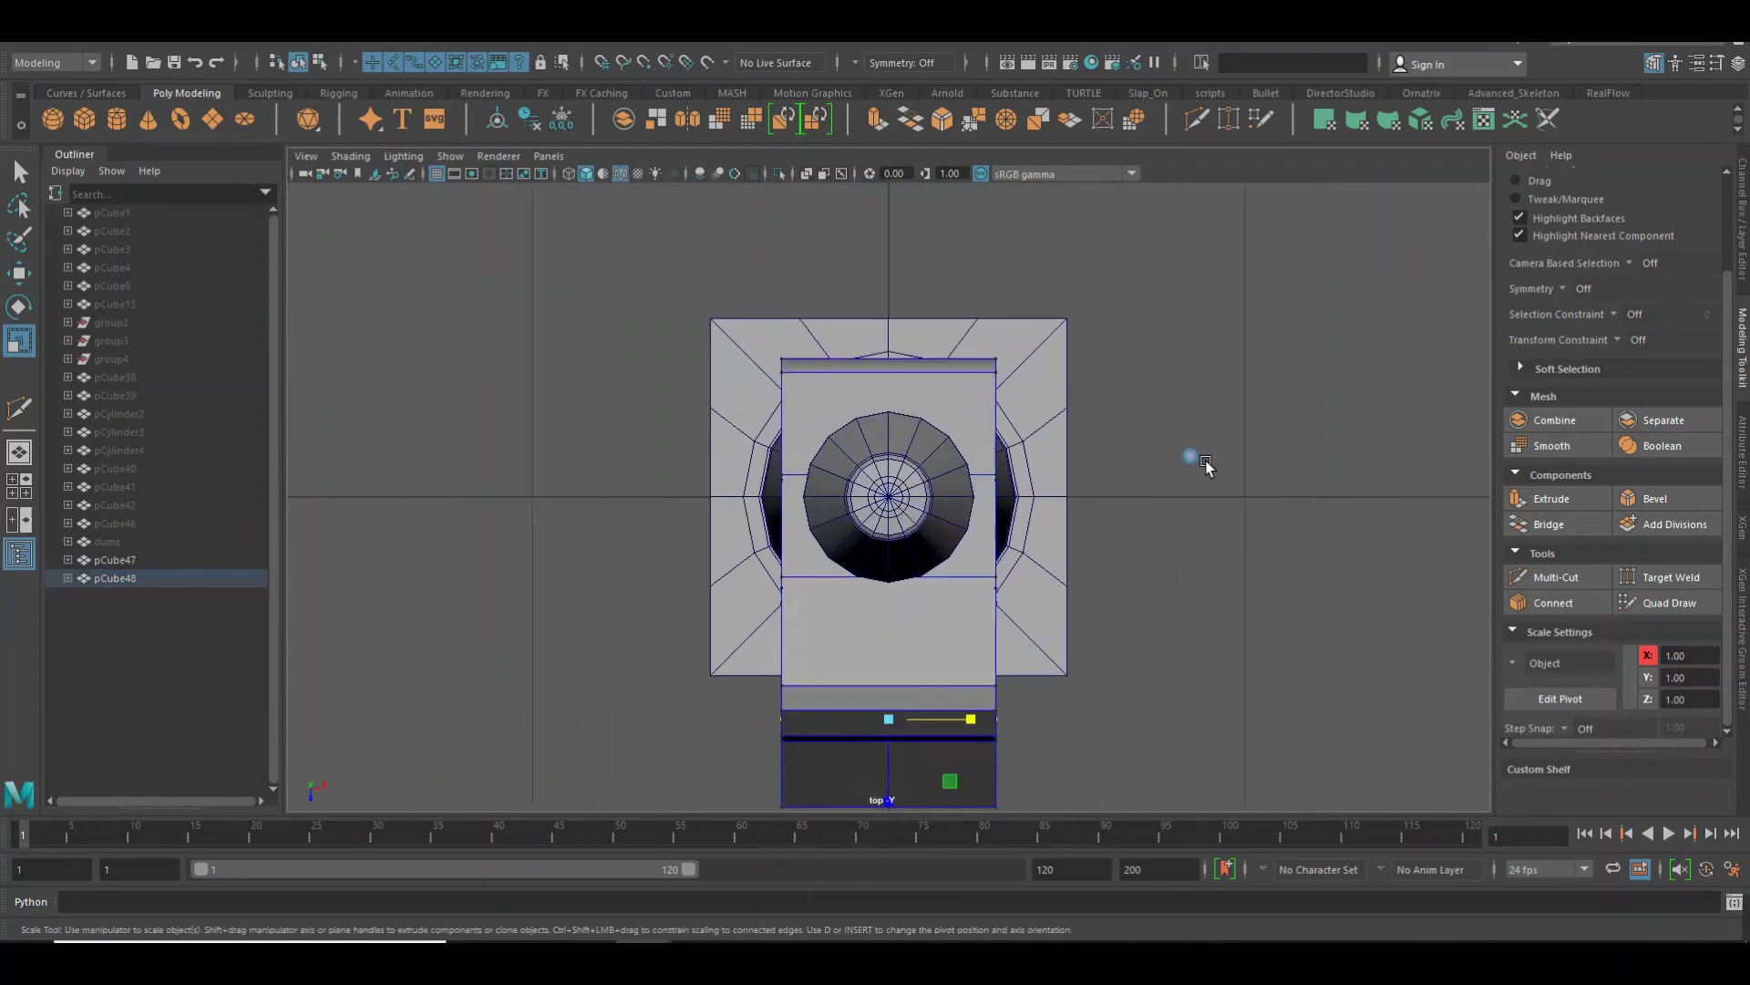
left_click_drag(973, 392, 1075, 406)
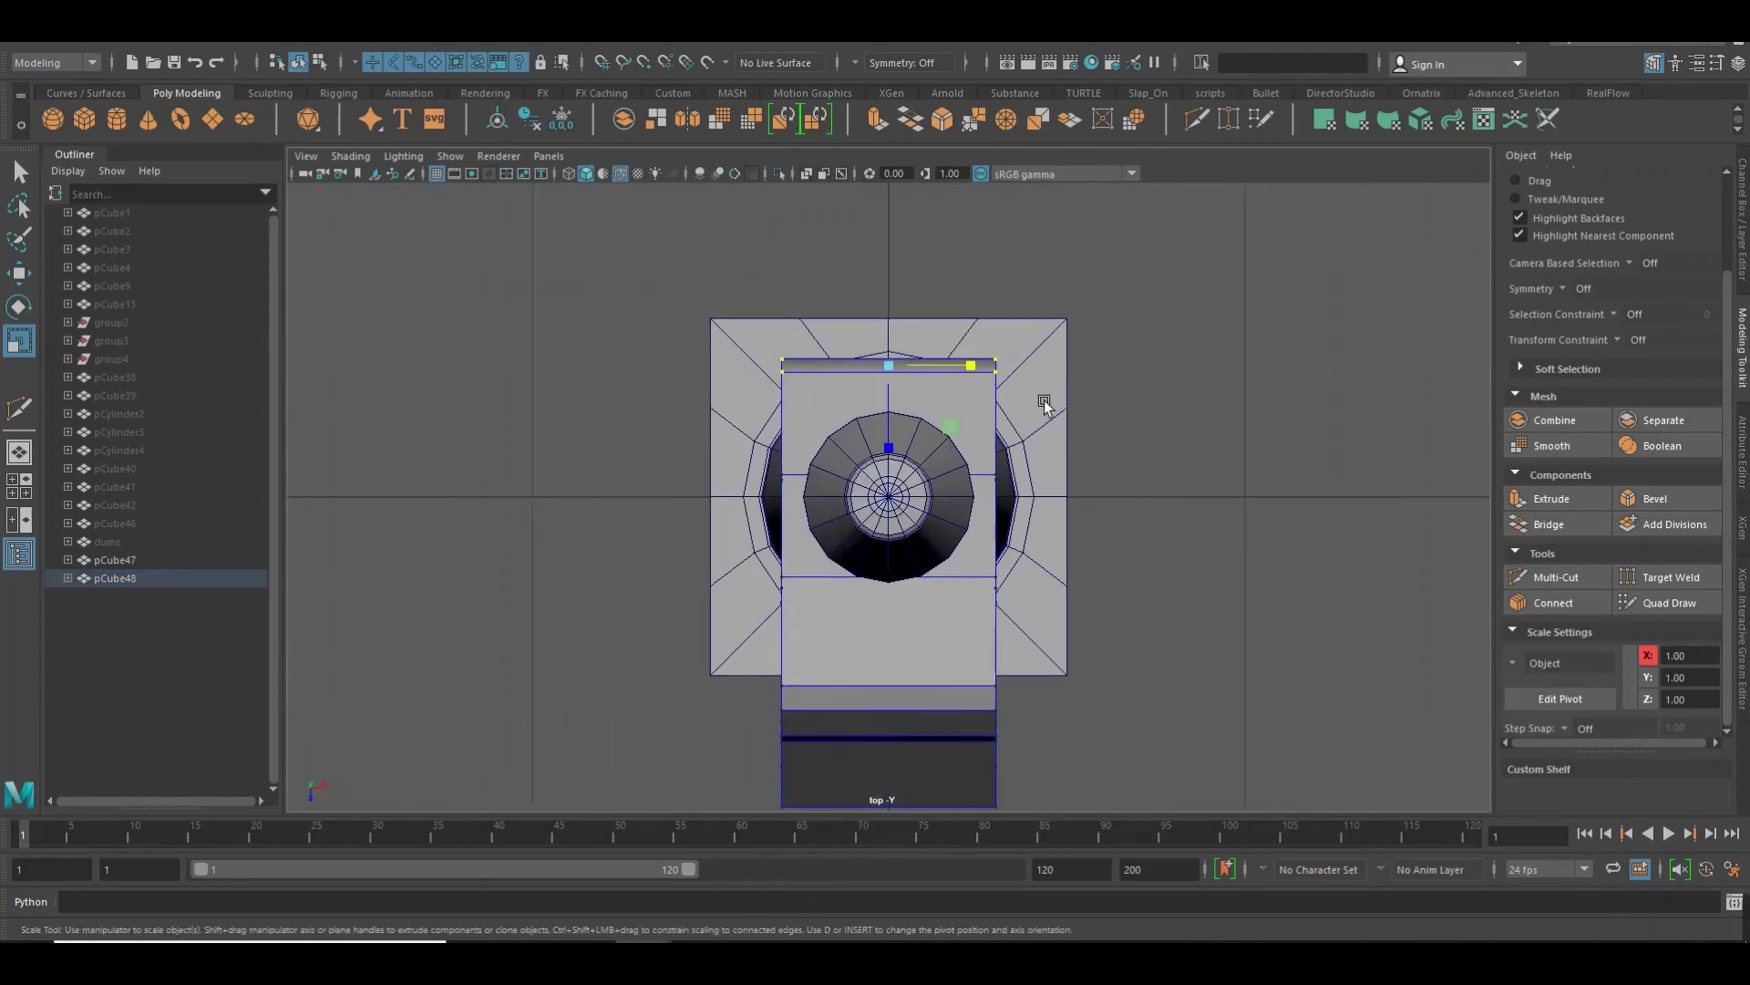
left_click_drag(977, 374, 933, 376)
left_click_drag(607, 566, 999, 618)
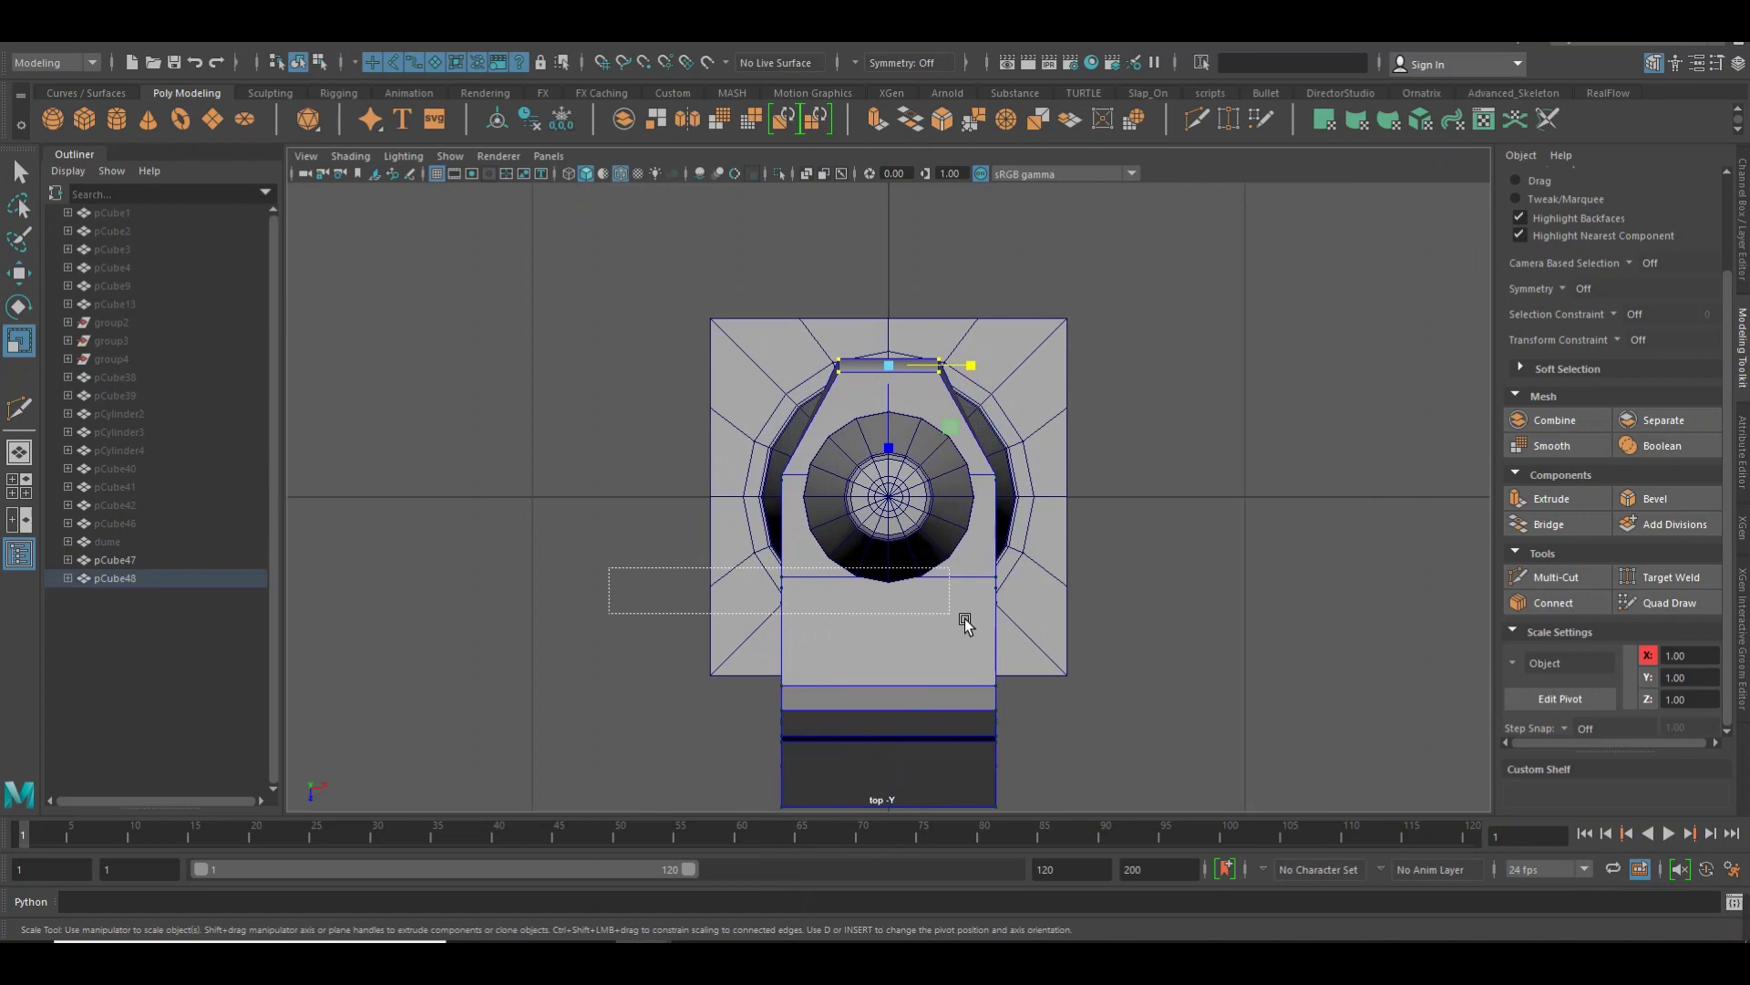
key("4")
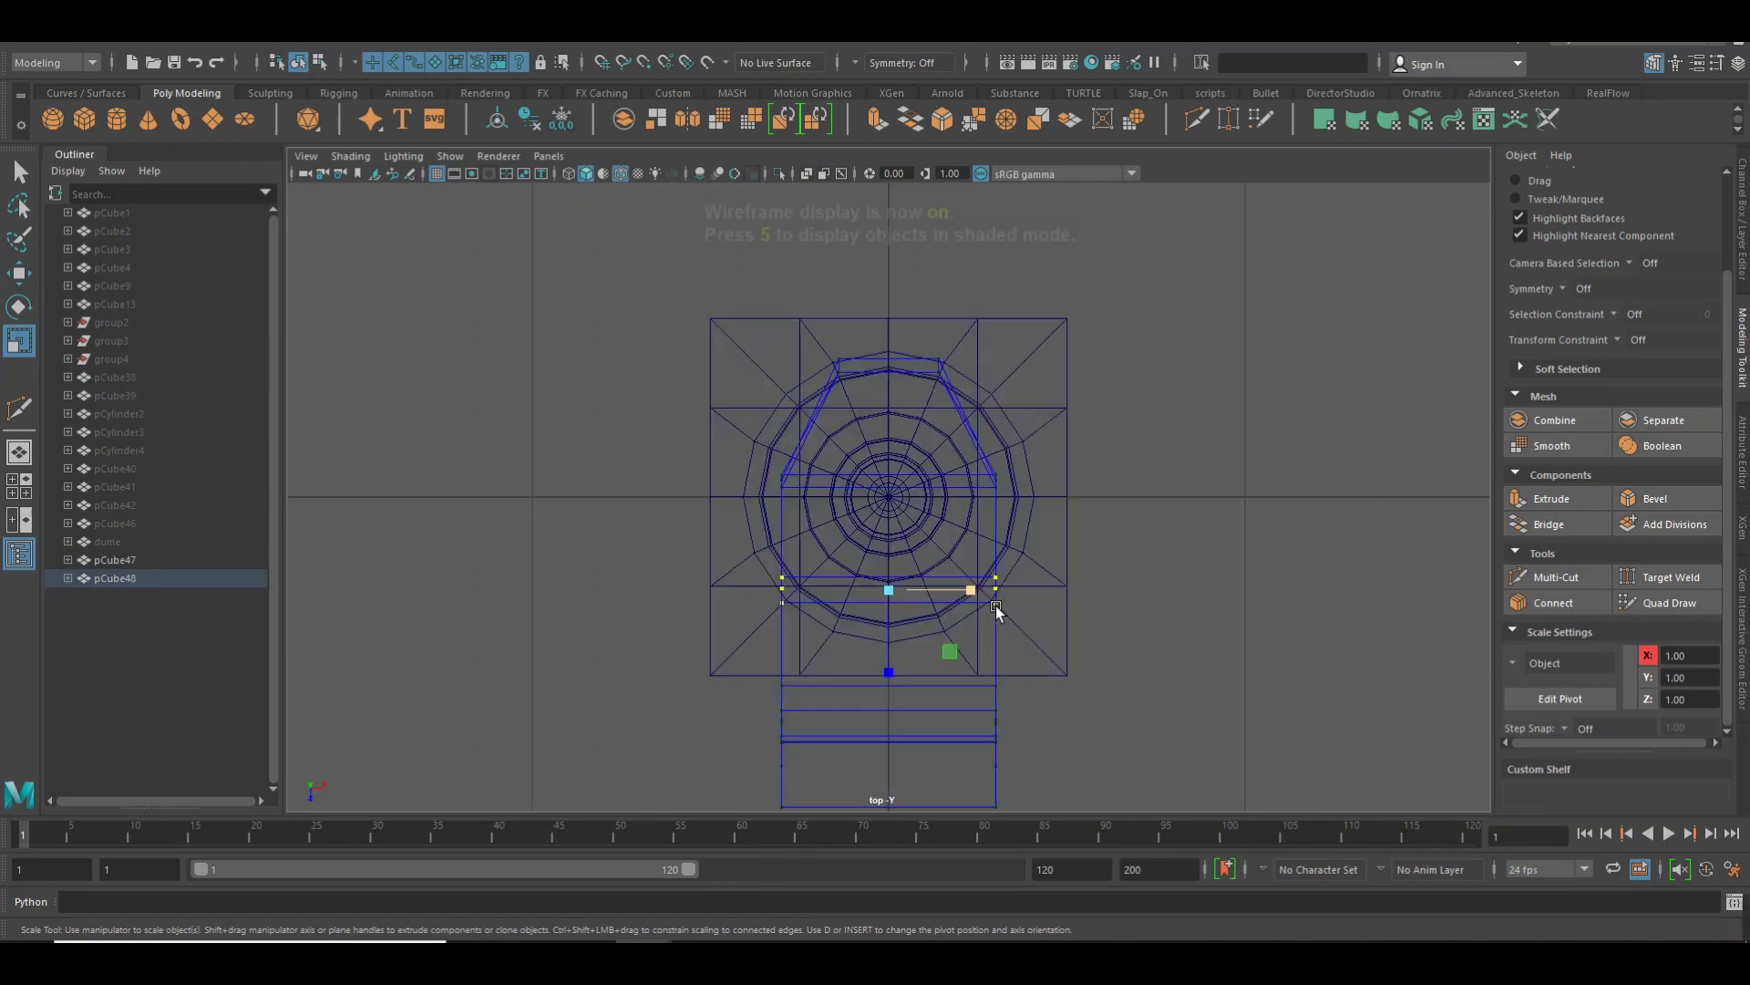
left_click_drag(975, 595, 961, 594)
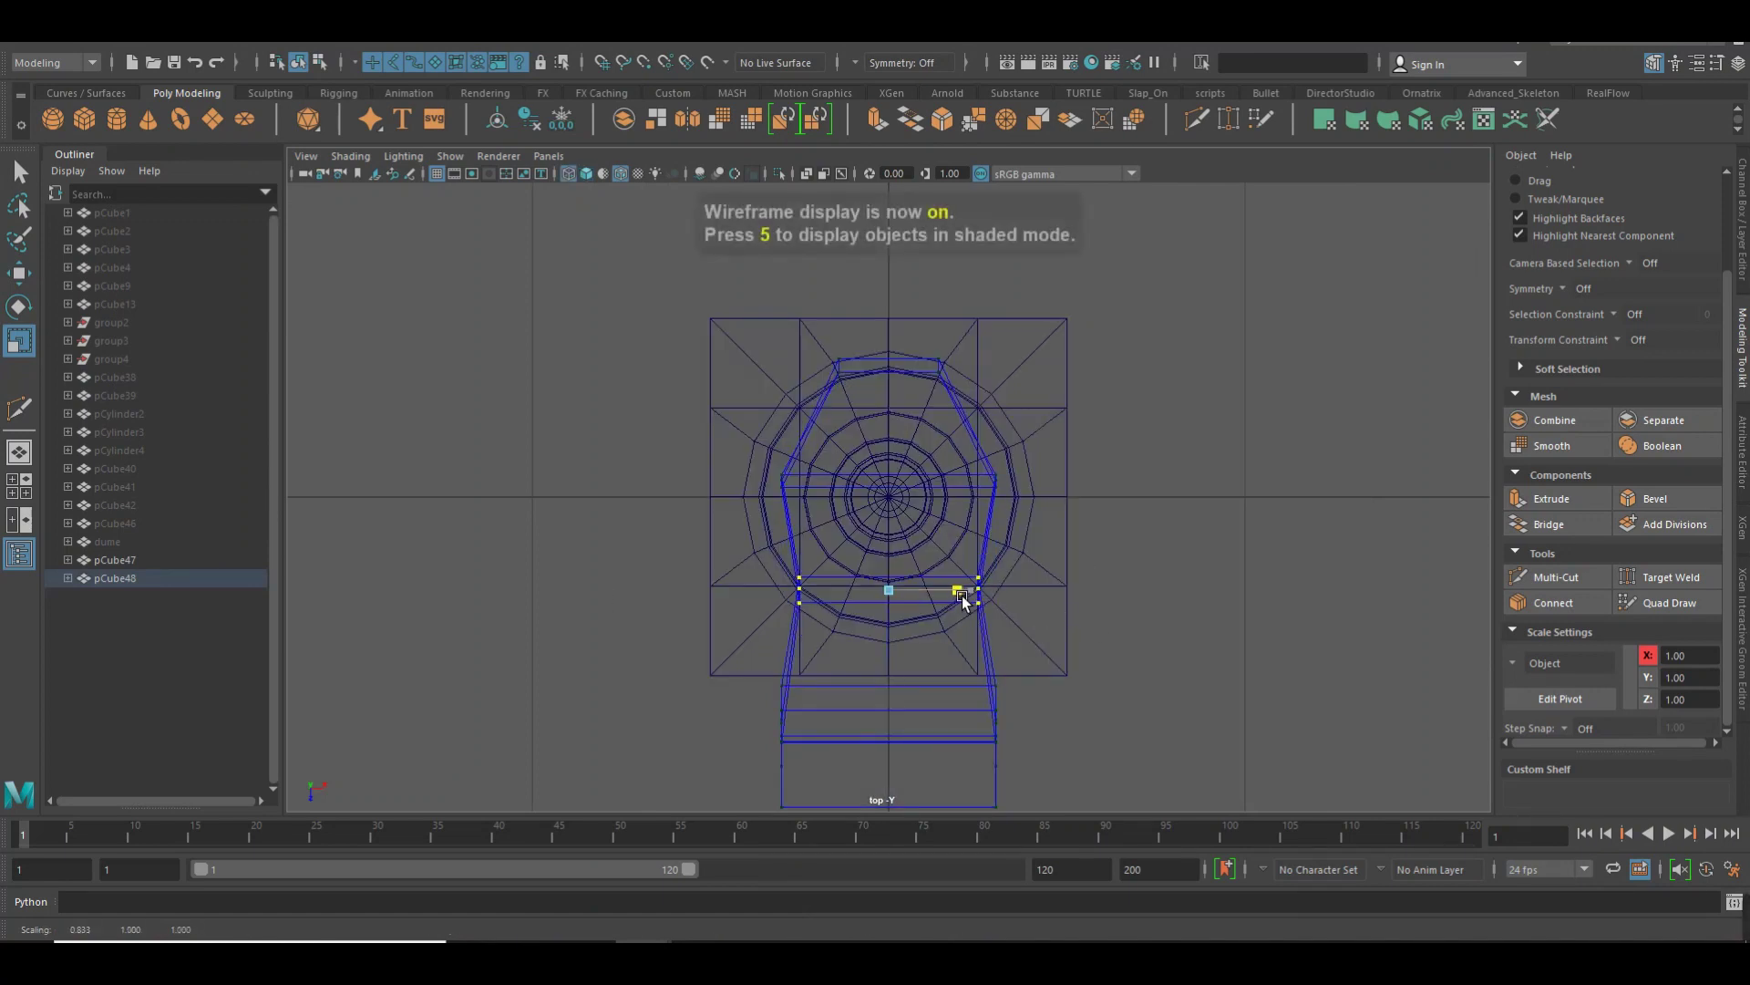
middle_click_drag(1102, 609, 1173, 378, "alt")
key("ctrl+z")
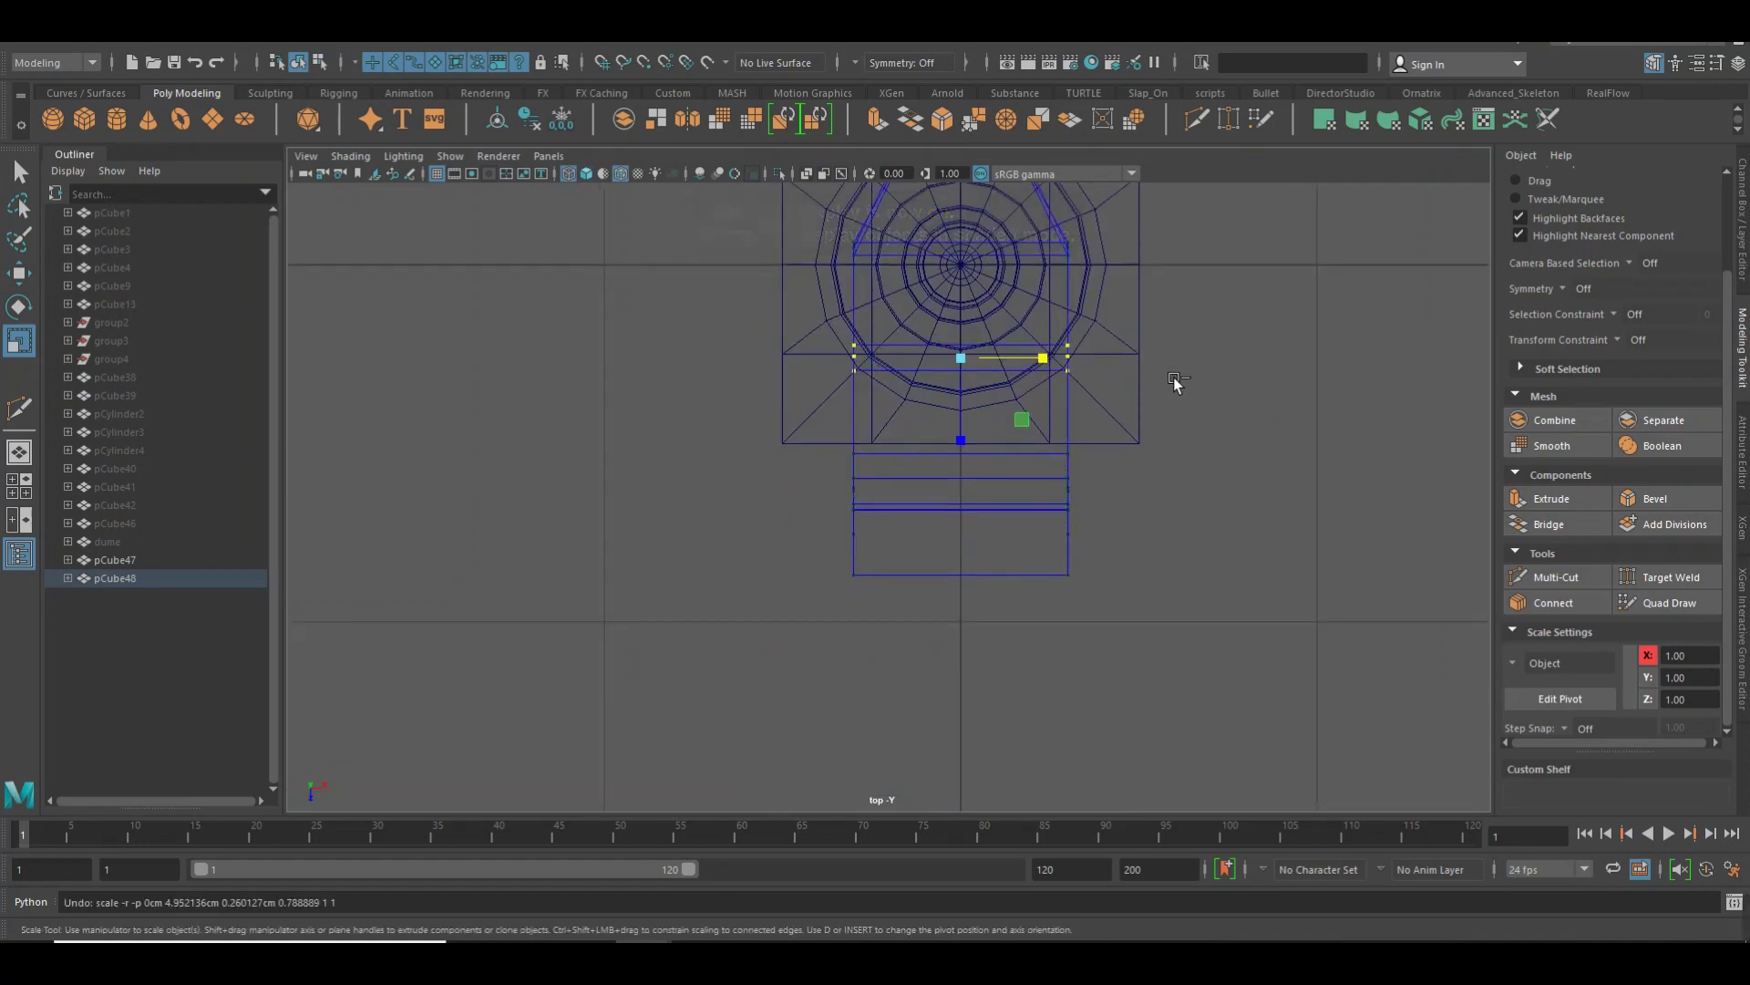
Scale the vertices across the arm's end and lower section inward along X
left_click_drag(1207, 630, 746, 326)
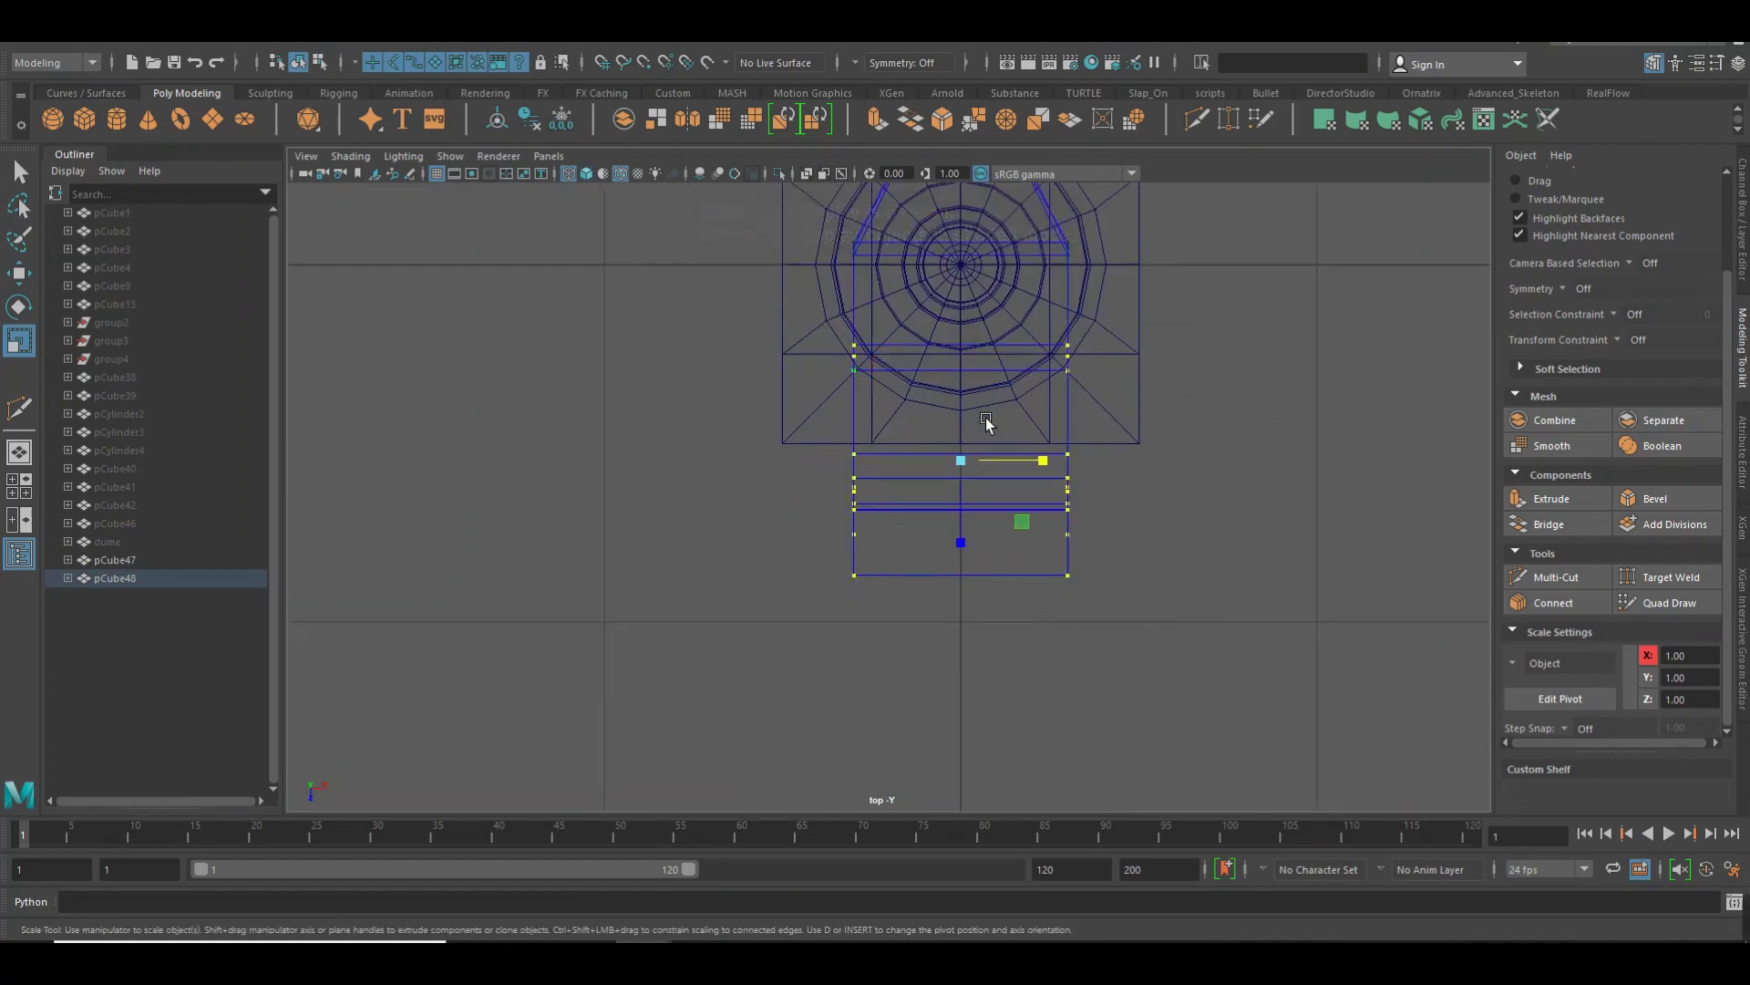
left_click_drag(1054, 471, 1021, 471)
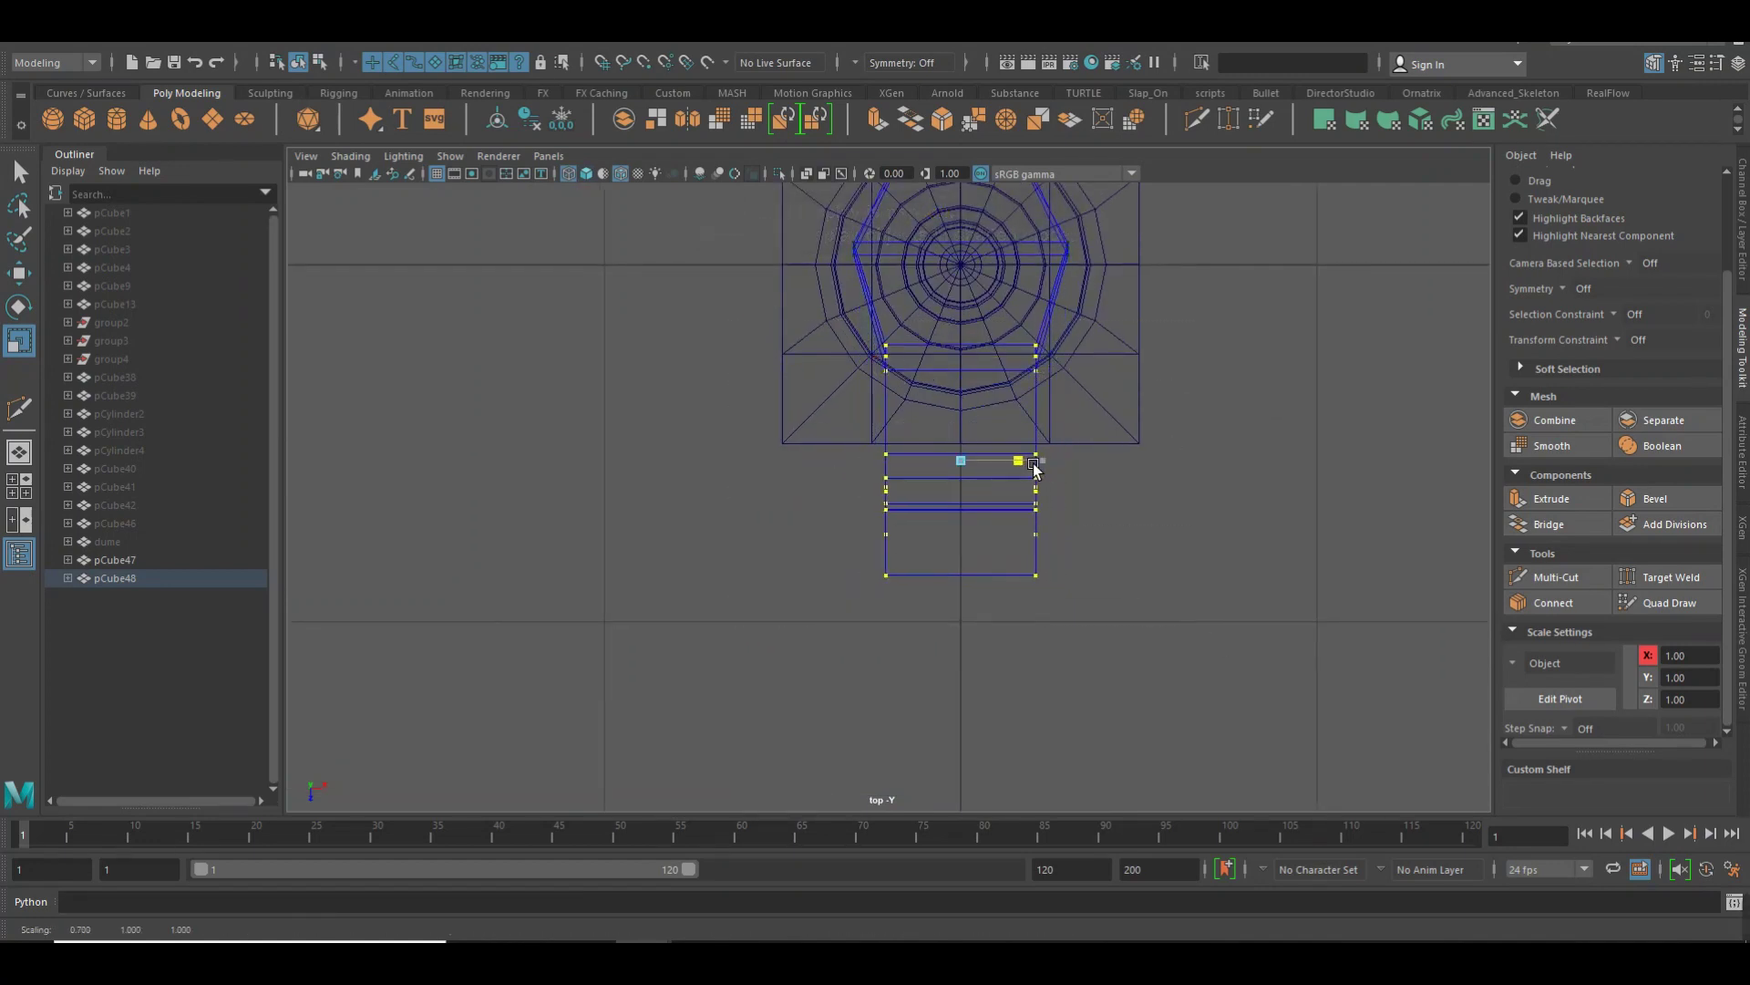
left_click_drag(1146, 647, 802, 407)
left_click_drag(1065, 529, 1012, 515)
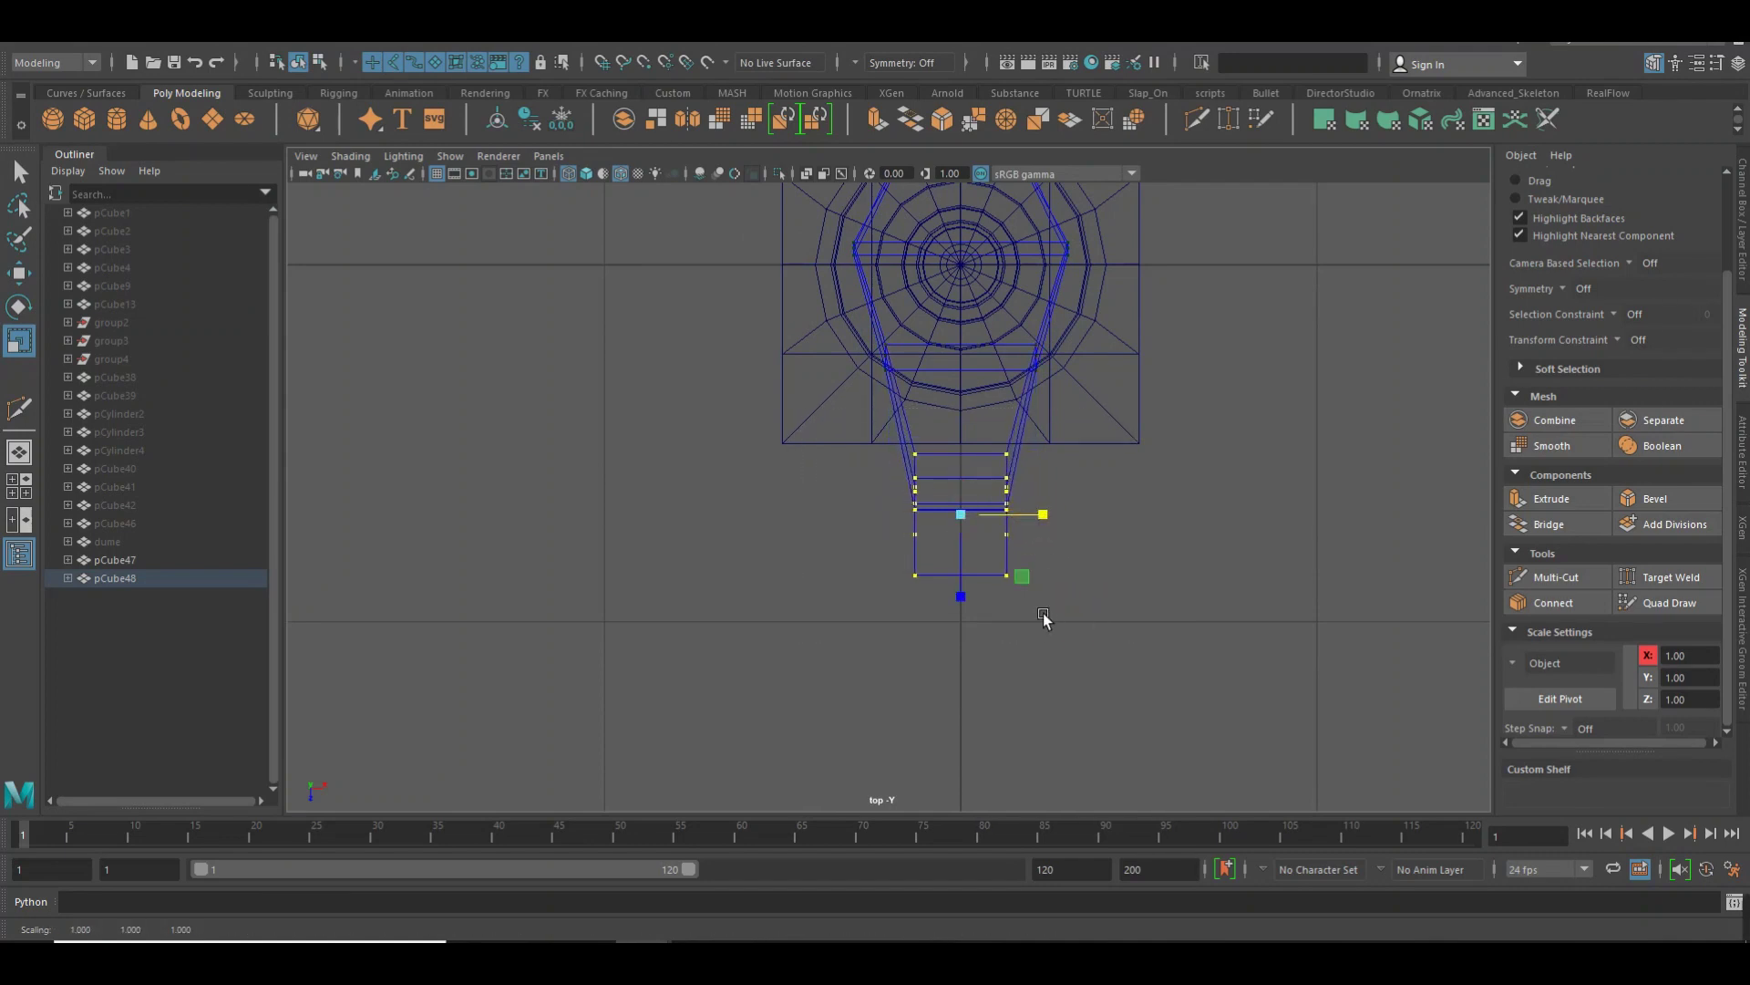
left_click(891, 538)
Narrow the arm's outermost end edge slightly and return to the whole object
left_click_drag(1084, 625, 886, 530)
right_click_drag(952, 483, 976, 468)
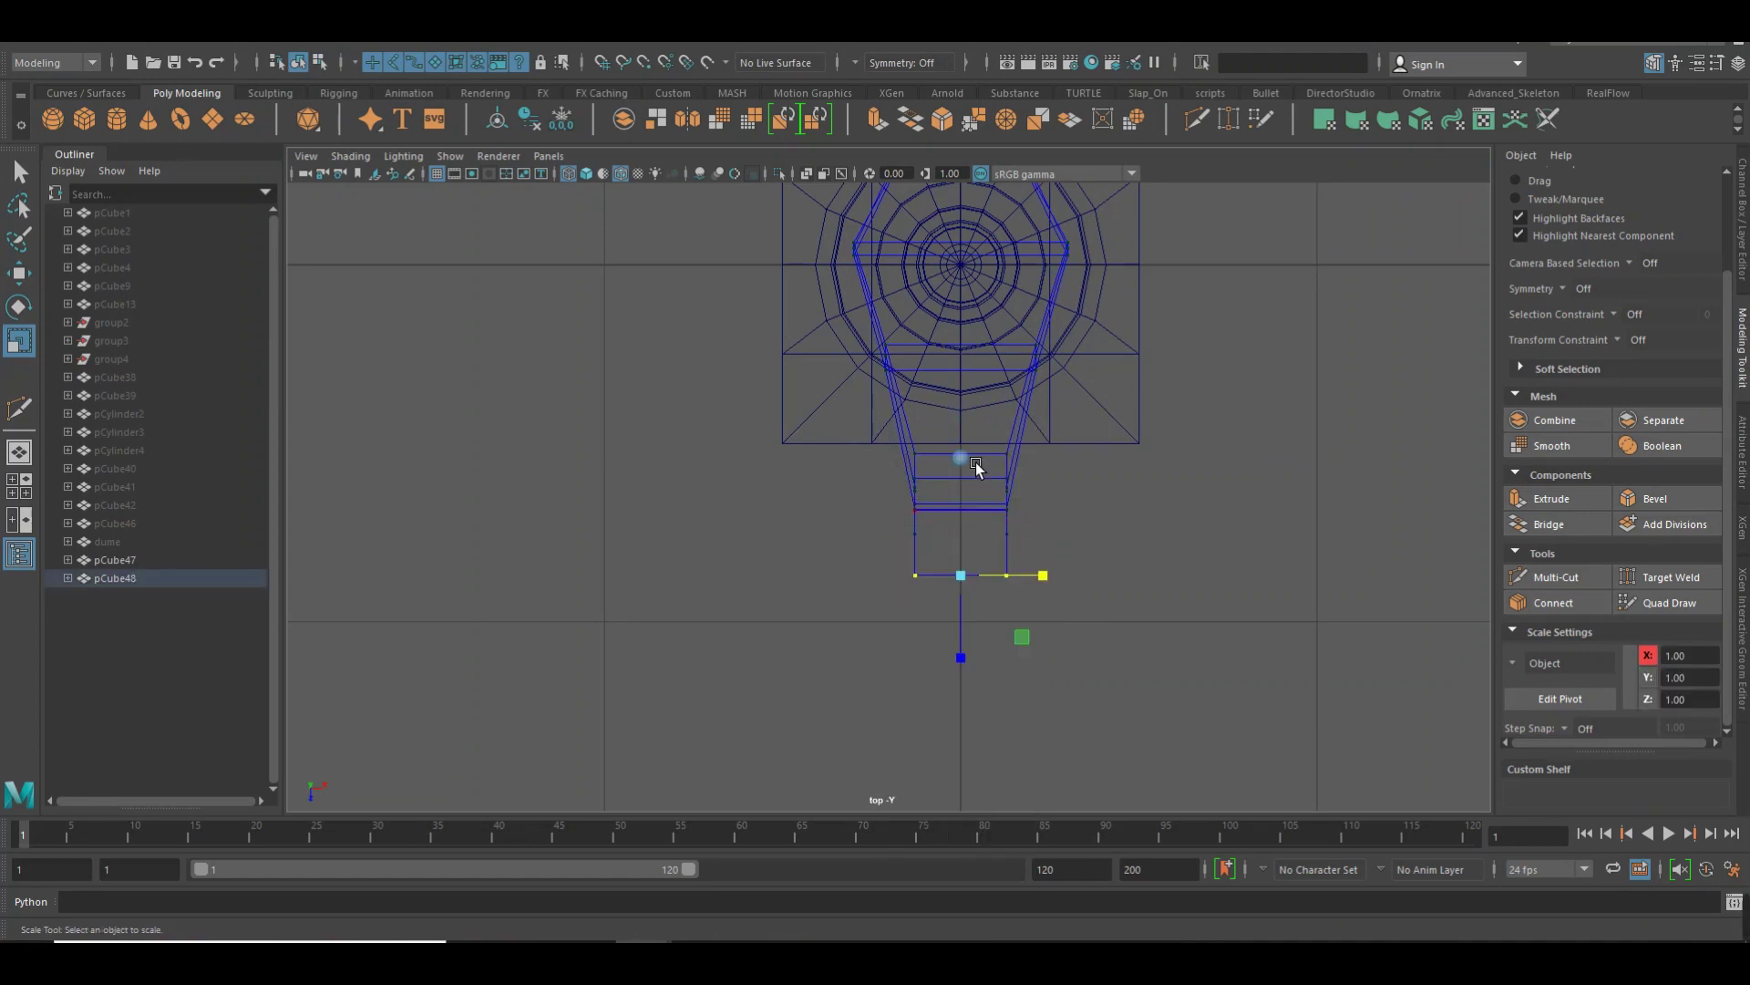
left_click(968, 575)
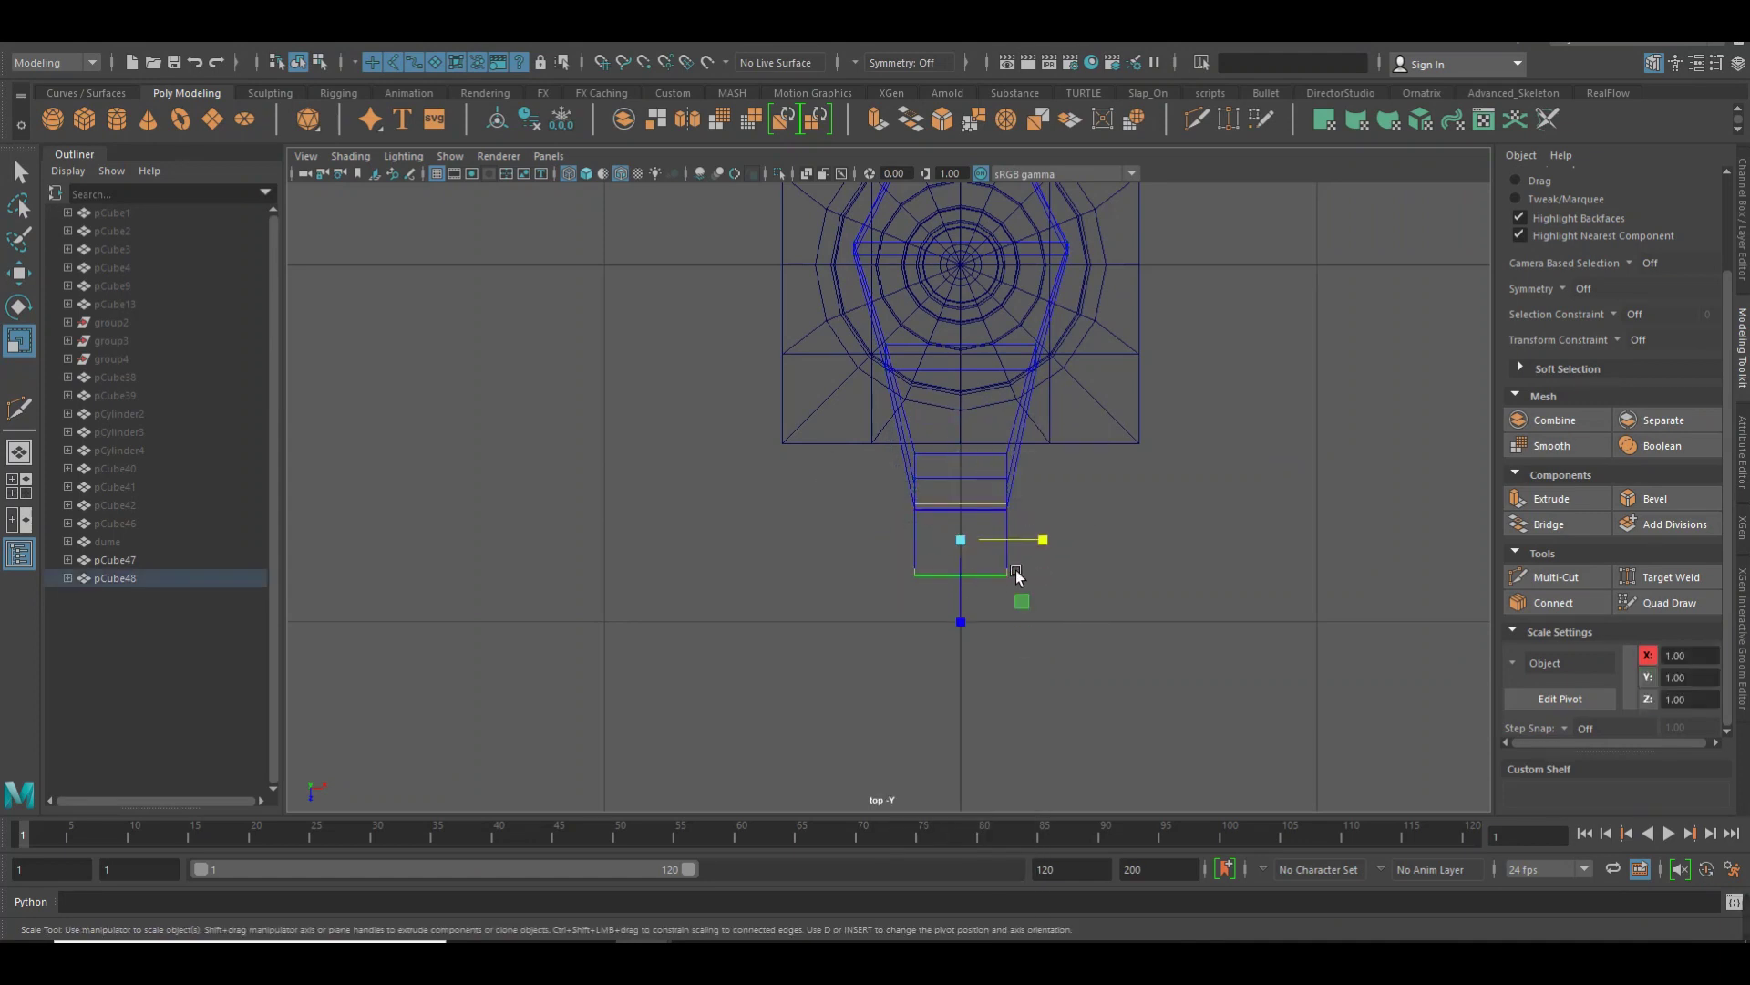
left_click_drag(1057, 548, 1018, 553)
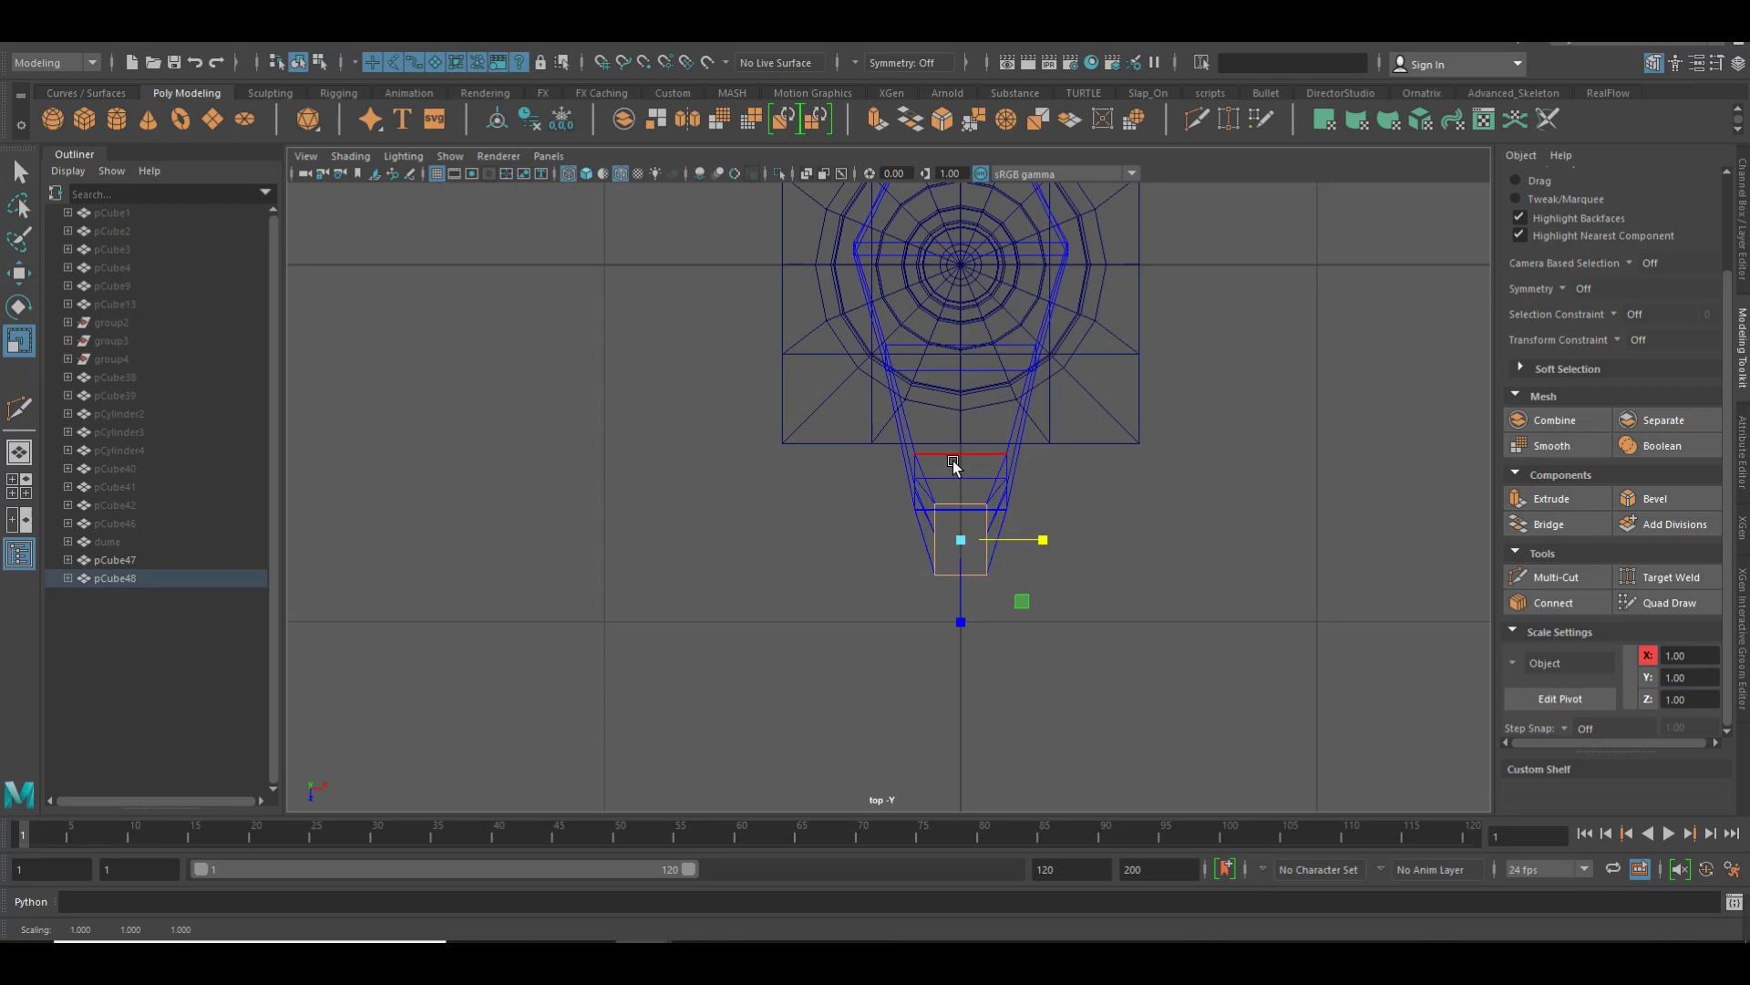
right_click_drag(955, 465, 970, 426)
key("space")
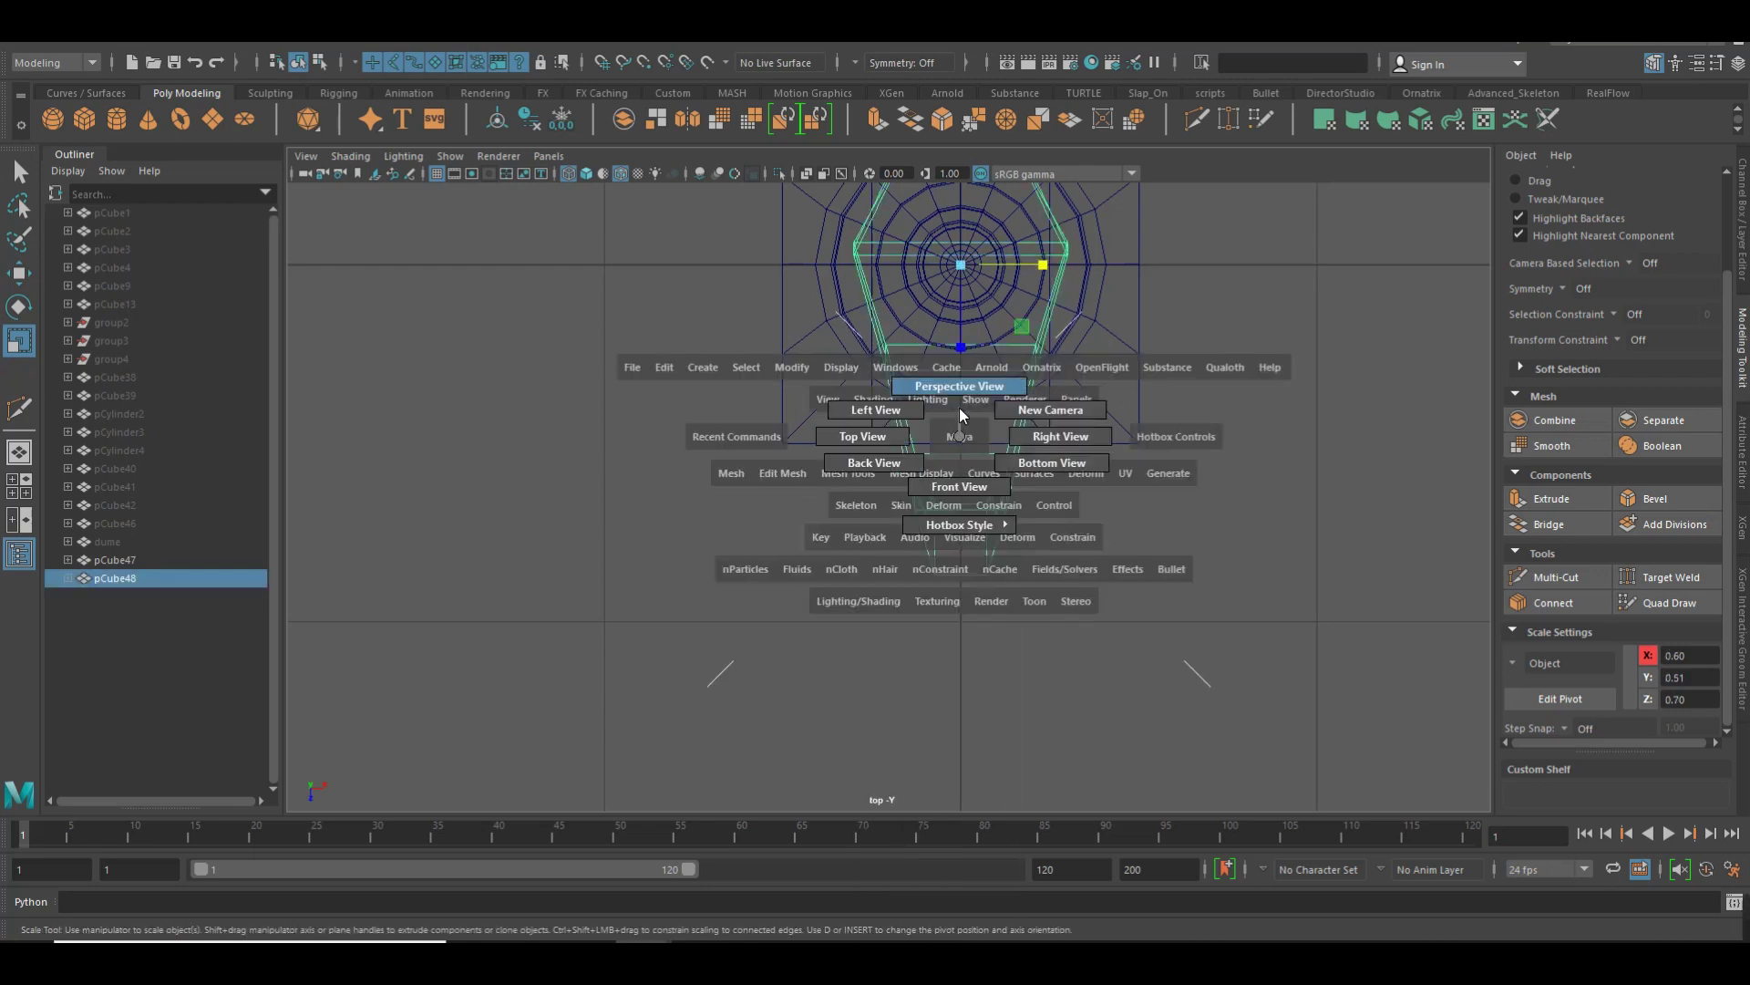
Select the bracket arm in perspective view and switch it to edge selection
left_click_drag(962, 415, 975, 413)
key("5")
left_click(1081, 451)
scroll(1094, 556, "down", 3)
scroll(1130, 512, "up", 5)
left_click(948, 488)
right_click_drag(951, 463, 955, 426)
left_click(959, 474)
Orbit to the arm's top and select the vertices at its top end
left_click(995, 507)
left_click(1121, 493)
scroll(1112, 511, "up", 5)
left_click_drag(1093, 526, 1018, 394, "alt")
right_click_drag(920, 379, 917, 381)
left_click_drag(834, 301, 1171, 521)
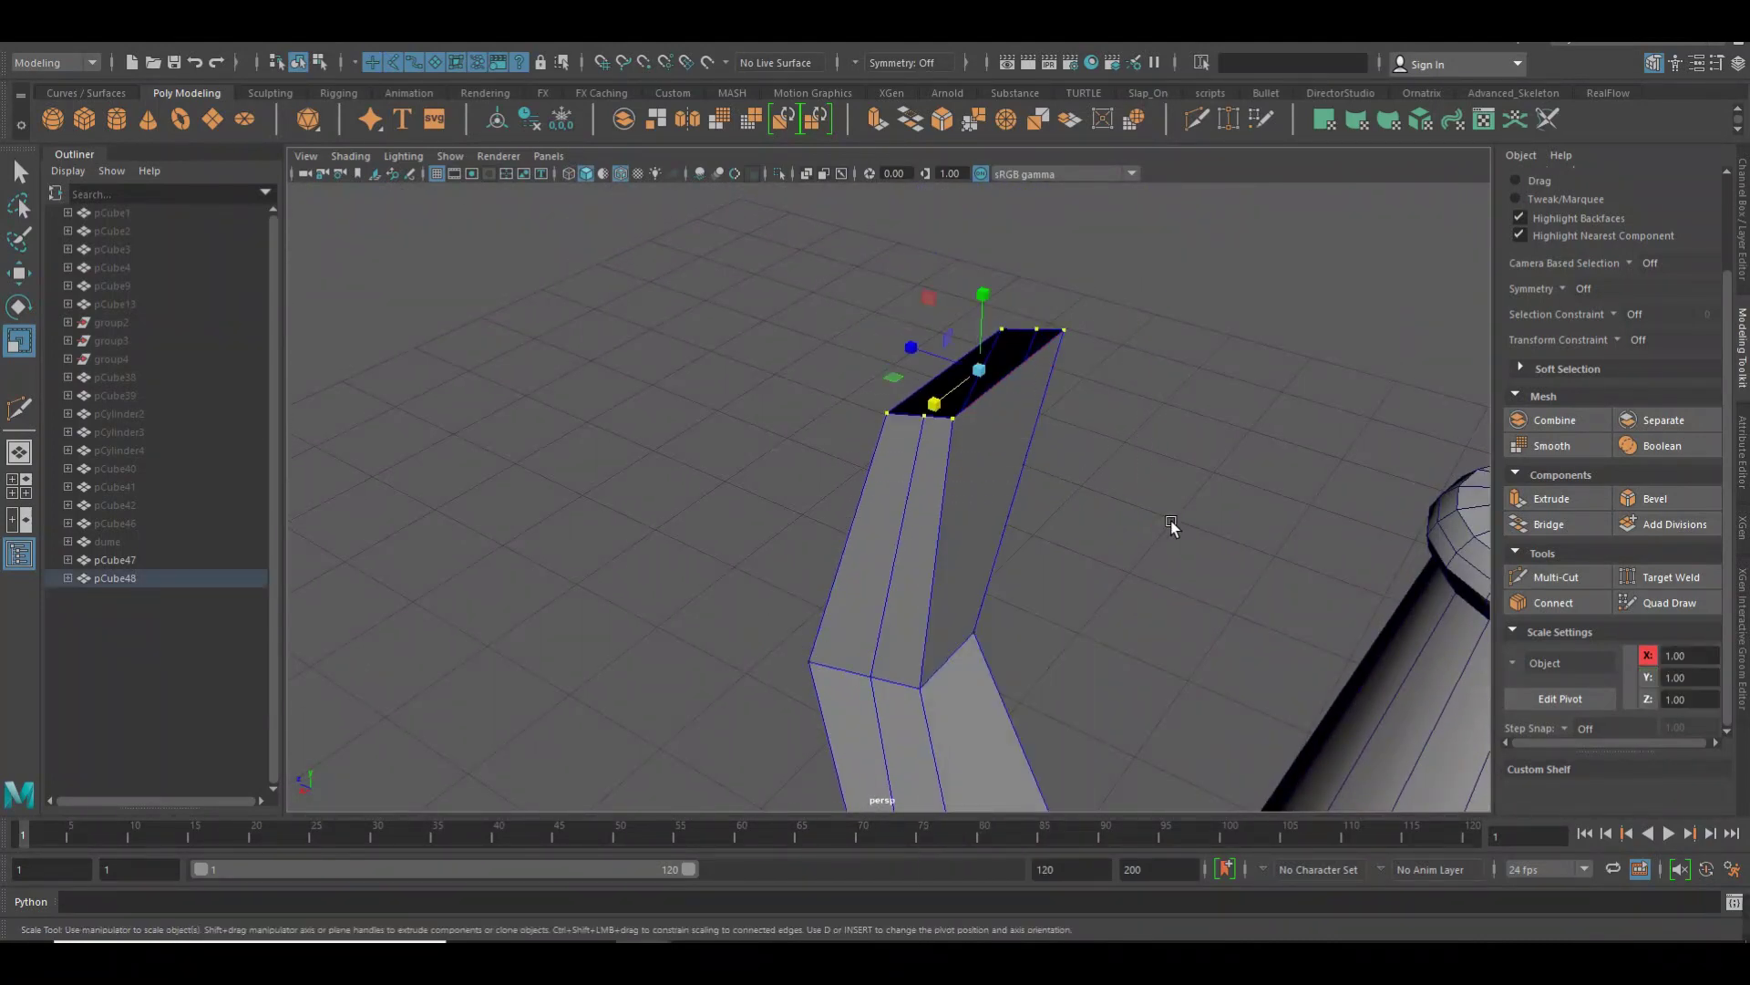
In Top View, scale the arm's top-end vertices narrower across its width
key("space")
left_click_drag(1085, 479, 1025, 474)
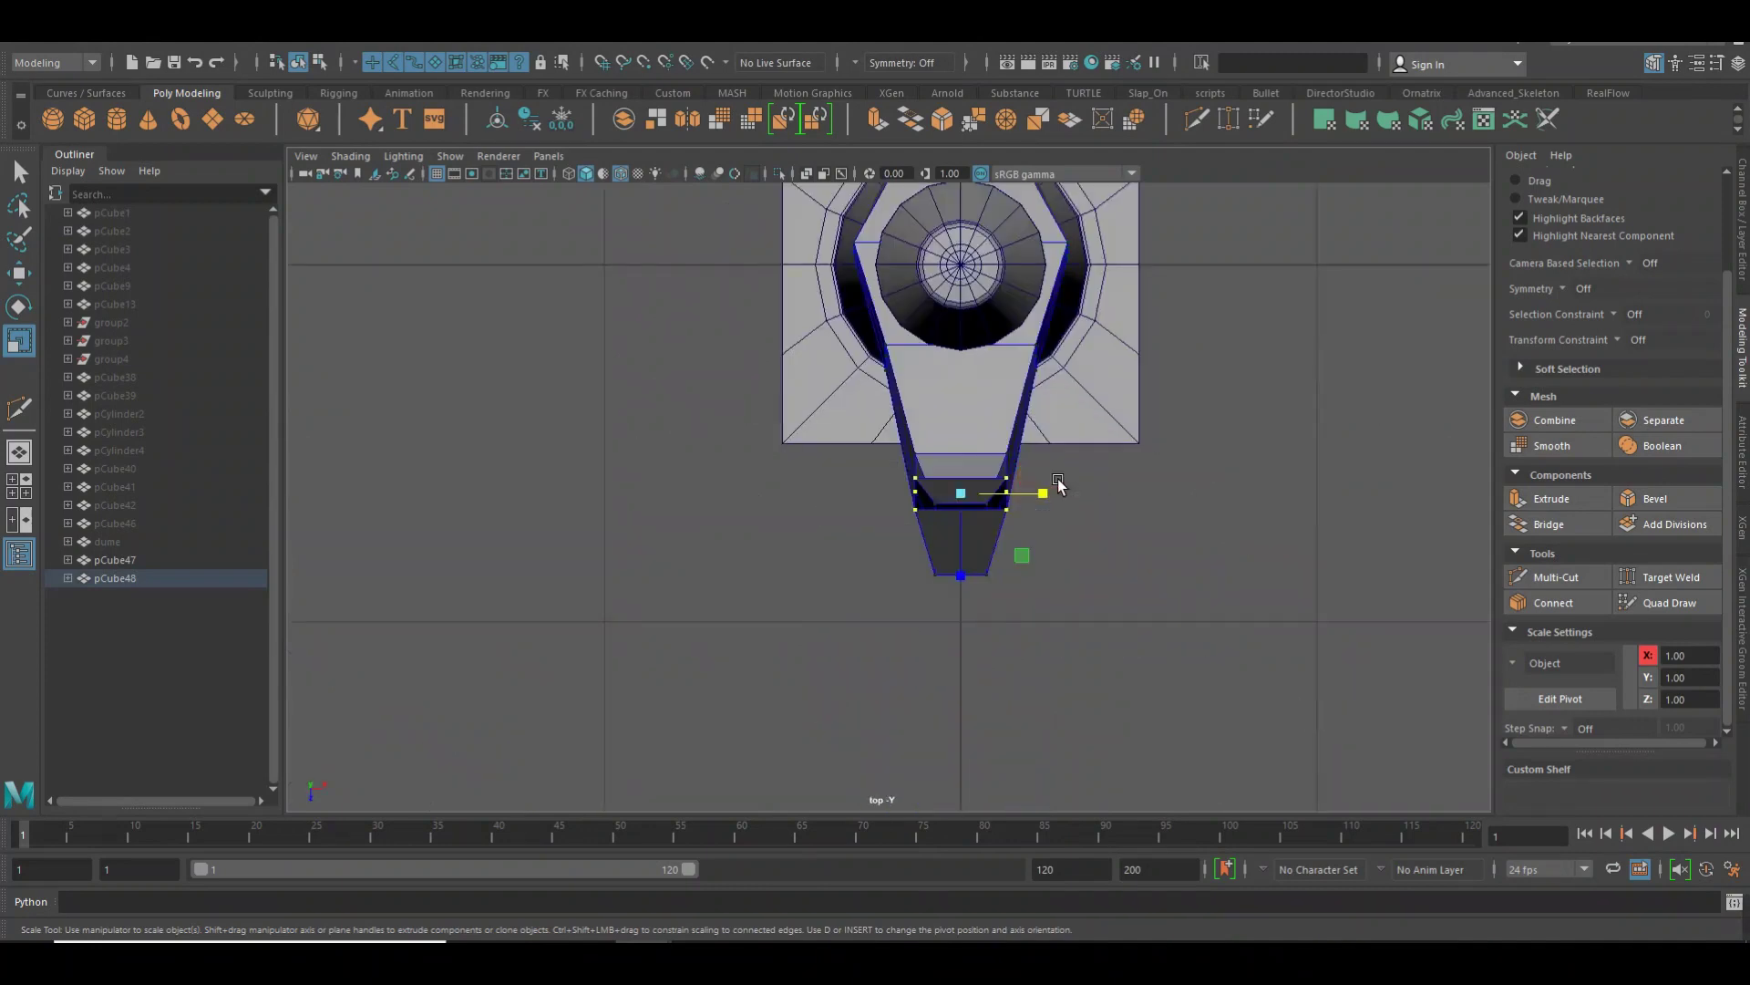
right_click_drag(1010, 538, 1187, 538, "alt")
left_click_drag(1063, 499, 995, 512)
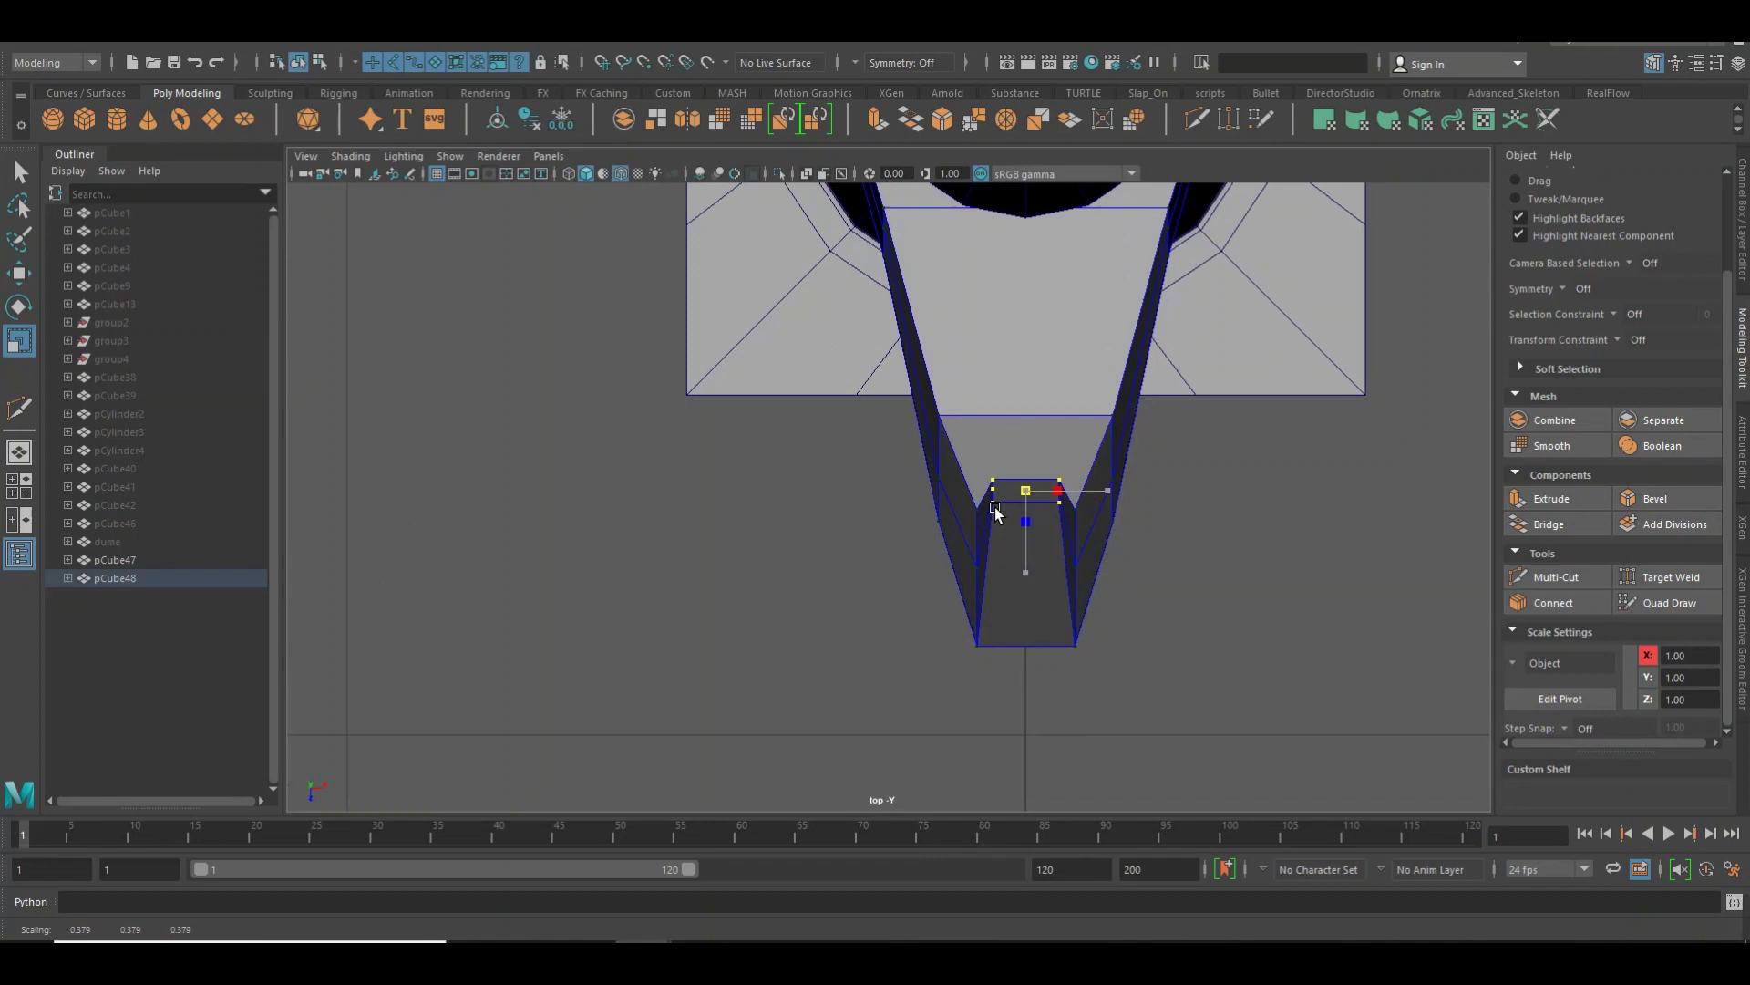
right_click_drag(1048, 465, 1114, 436)
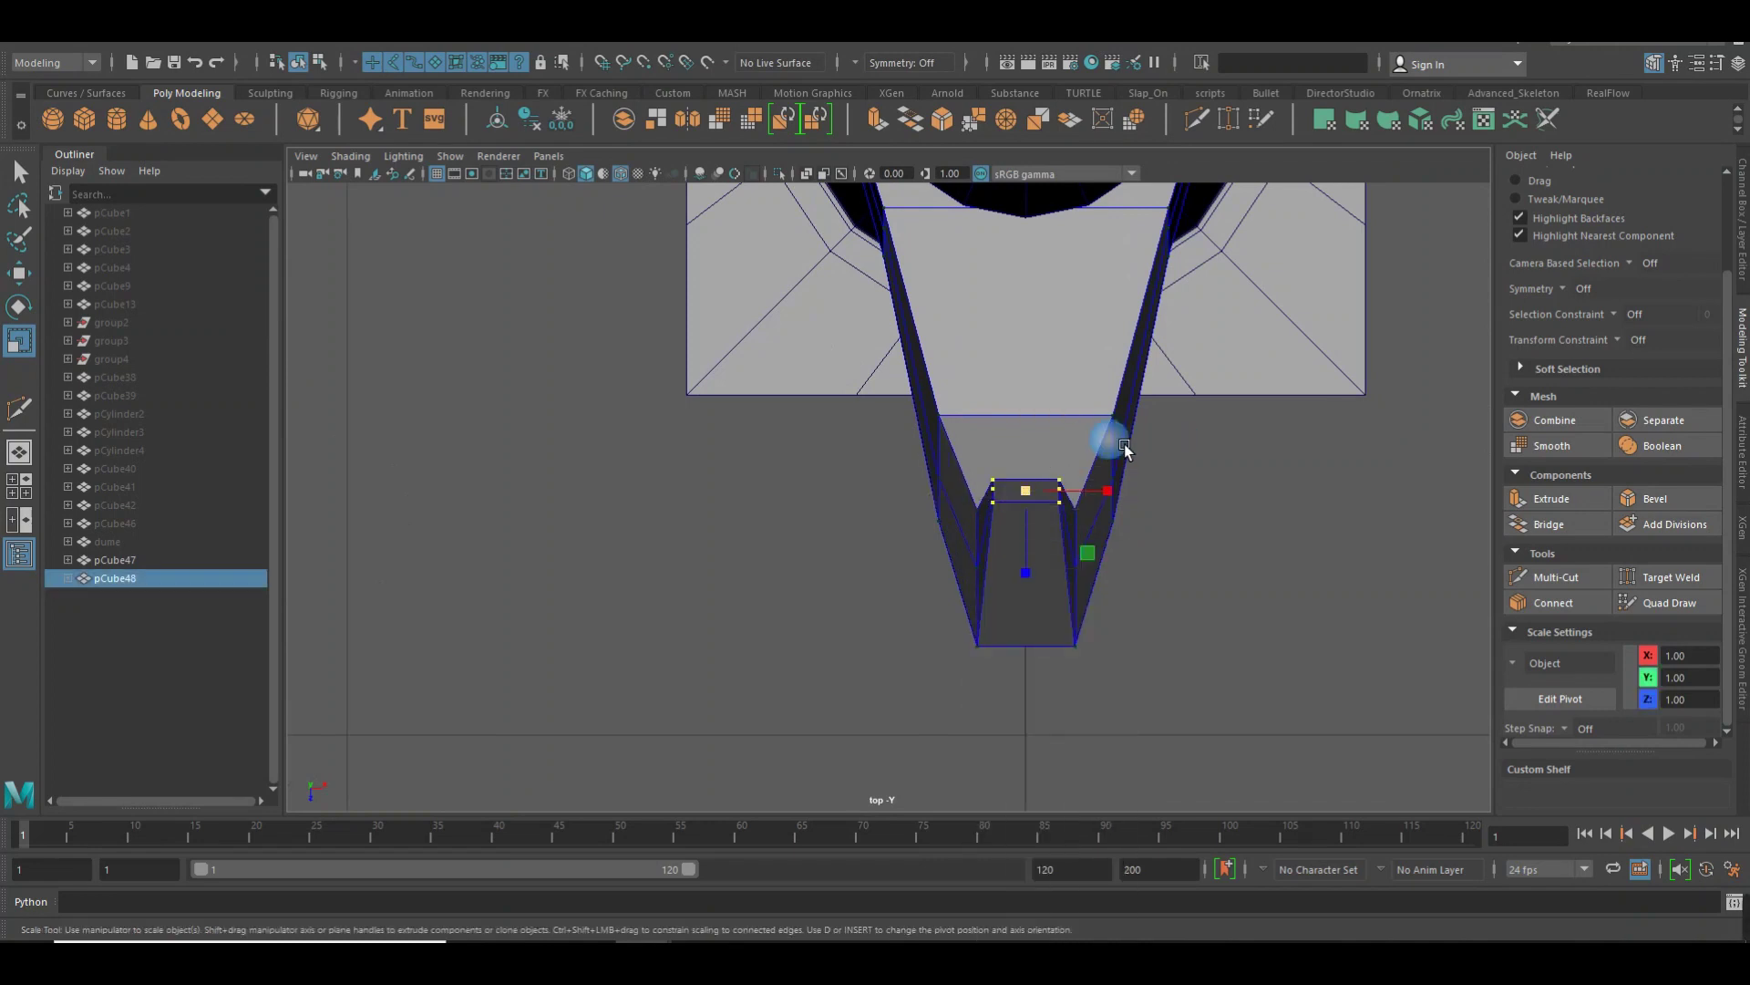
Orbit around the post in perspective, then switch to Side View
key("space")
left_click_drag(1110, 419, 1146, 485)
mouse_move(1201, 574)
left_mouse_down("alt")
mouse_move(724, 508)
mouse_move(916, 539)
mouse_move(1216, 523)
mouse_move(893, 504)
mouse_move(943, 500)
left_mouse_up("alt")
key("space")
scroll(907, 497, "down", 3)
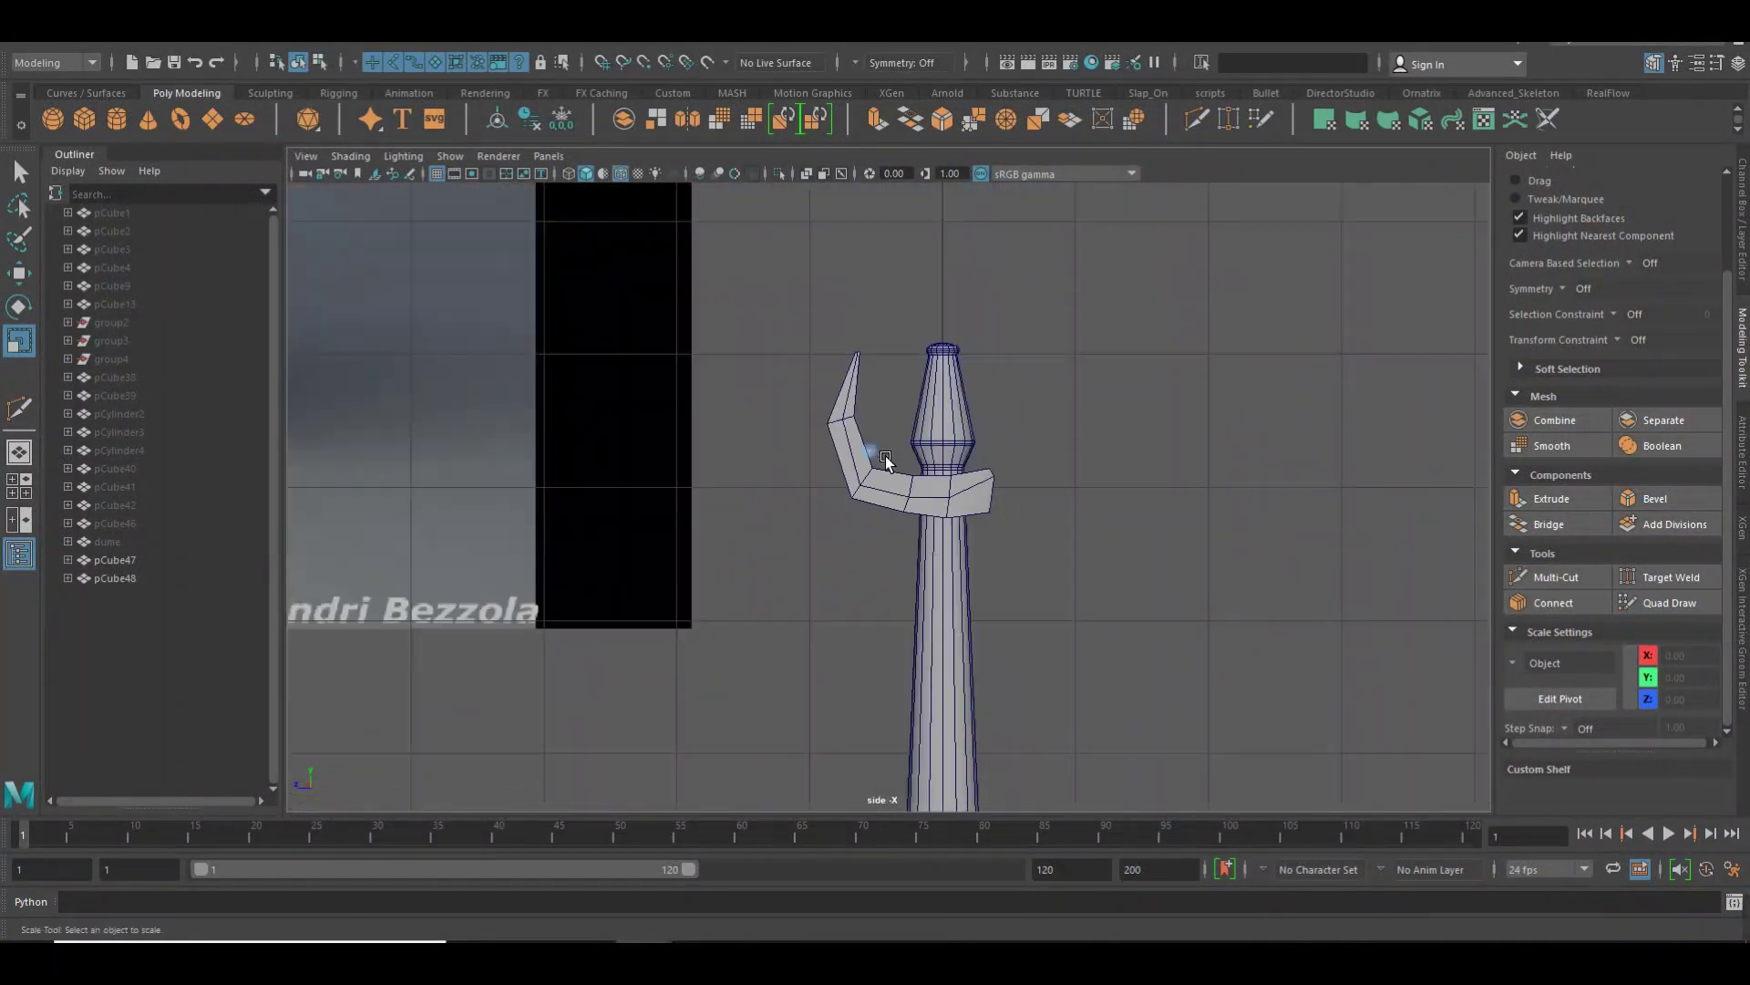
scroll(901, 549, "up", 2)
Select the upper arm's vertices on pCube48 in Side View
left_click(872, 553)
right_click(850, 548)
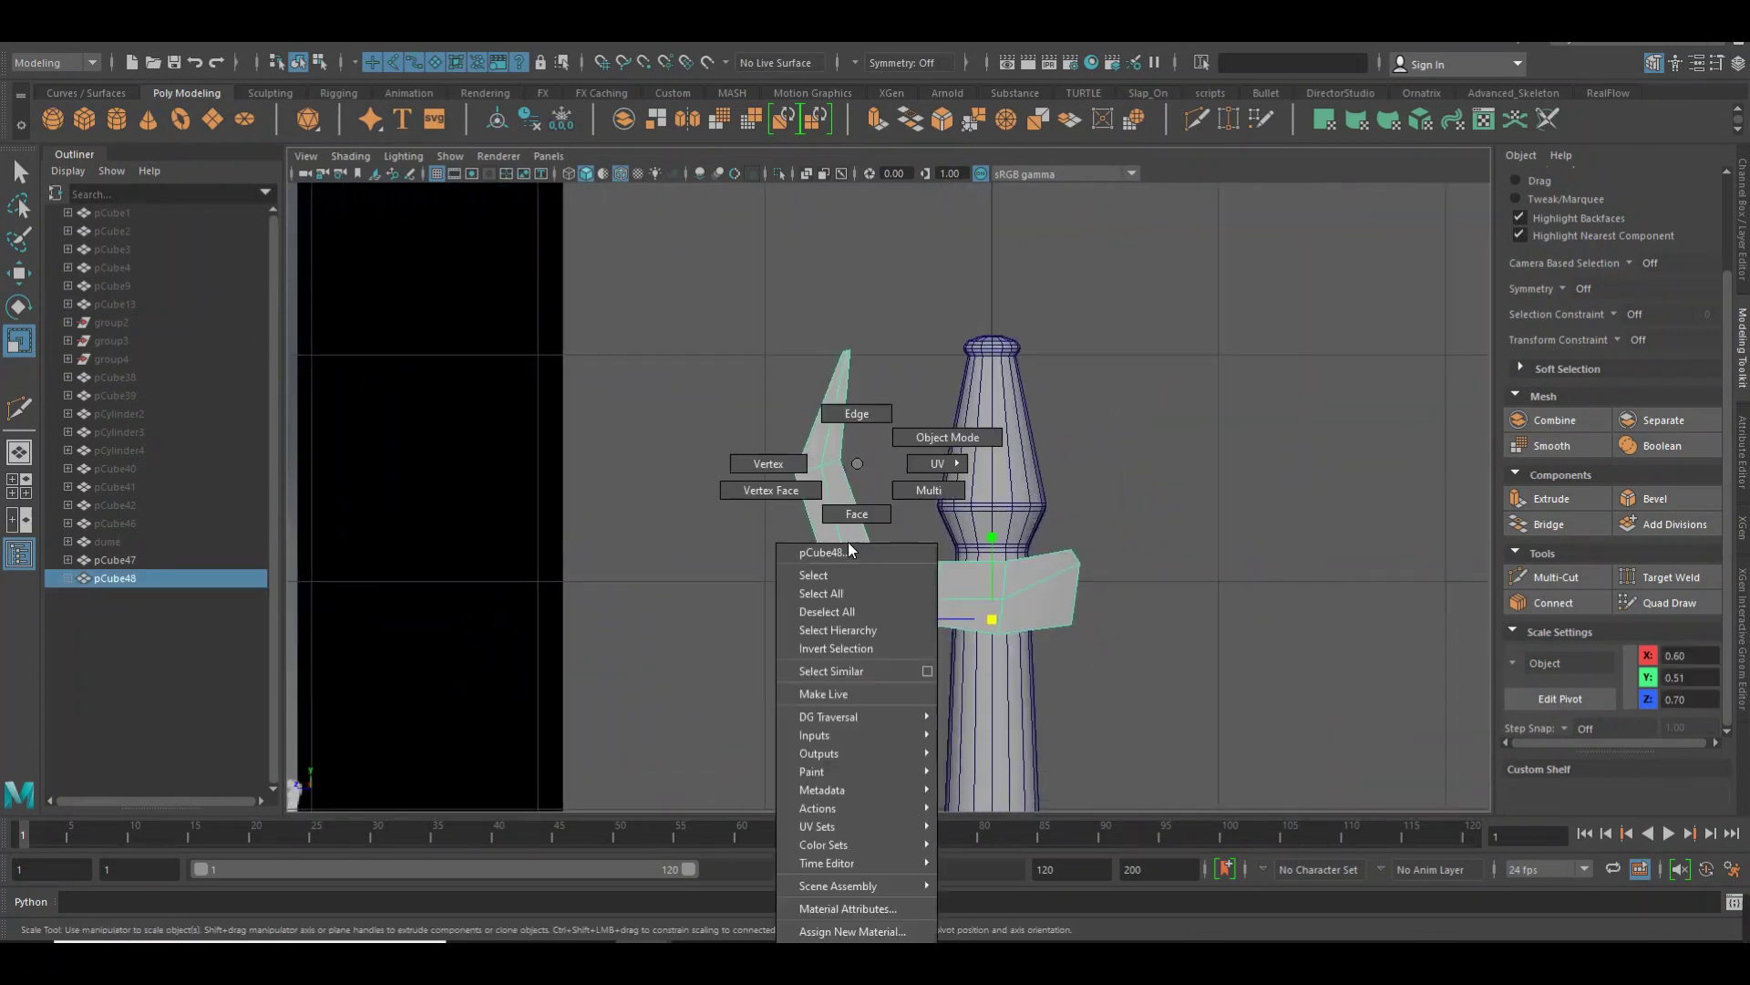
left_click(769, 464)
left_click_drag(861, 337, 796, 368)
left_click_drag(707, 243, 909, 613)
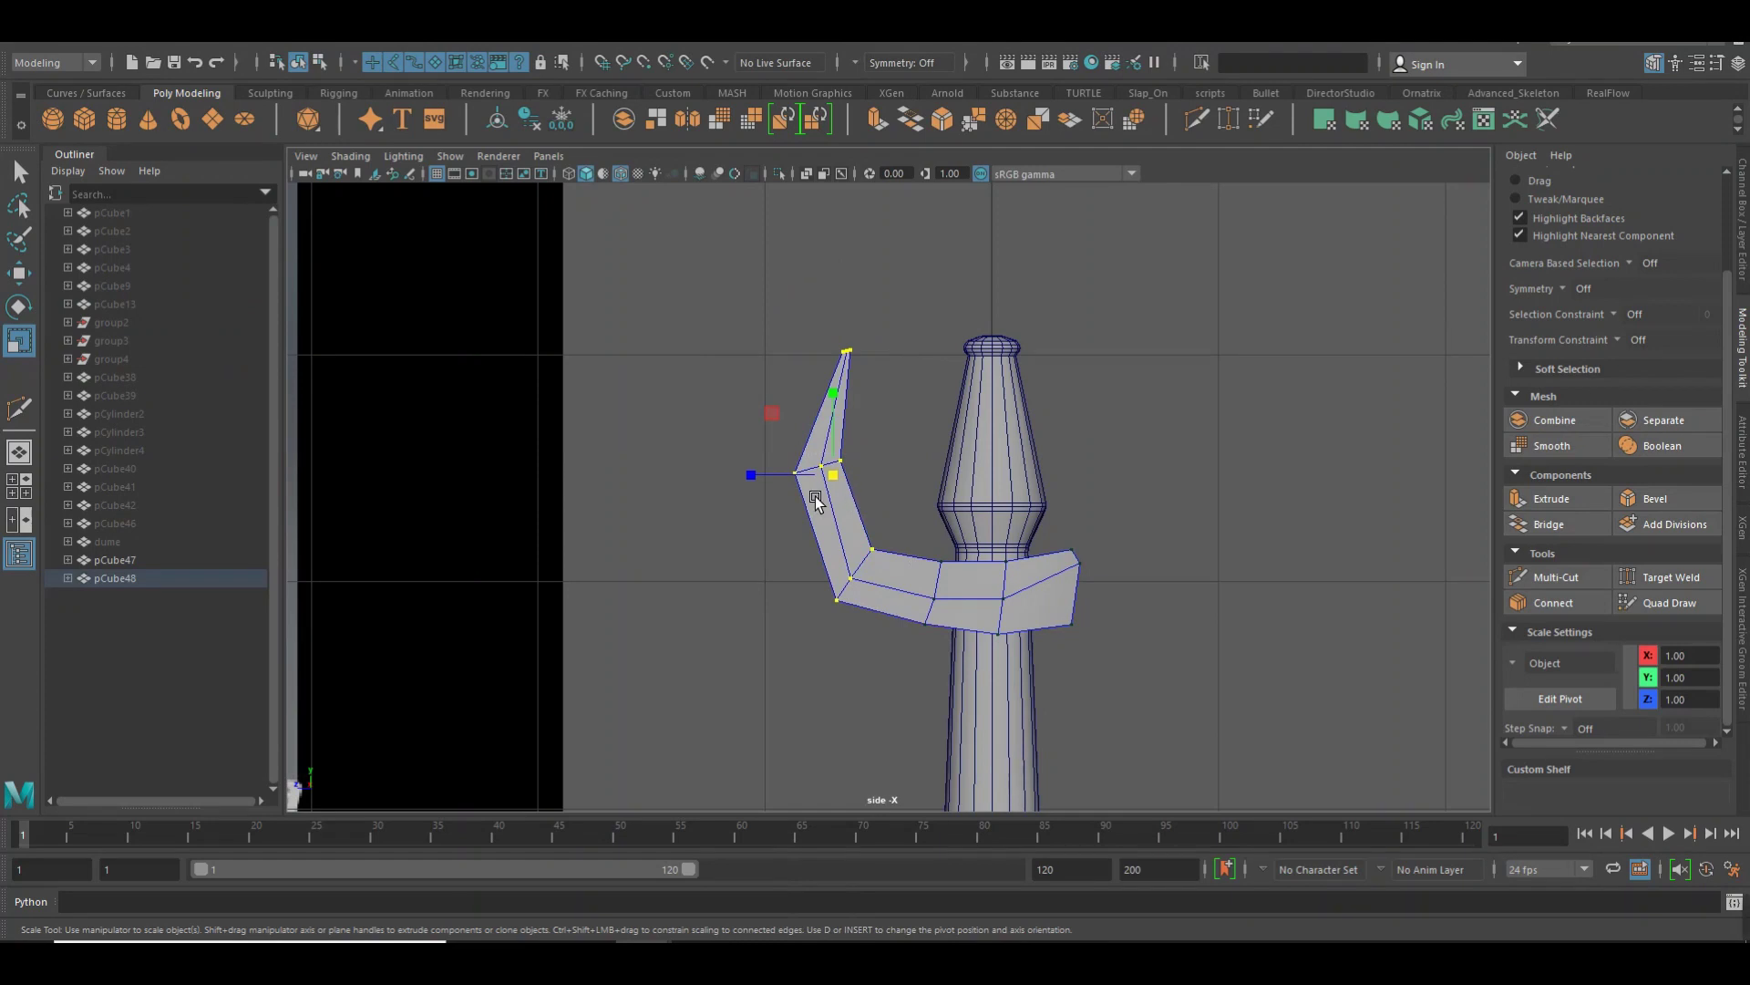
Move the upper arm vertices up and outward, then lower the tip slightly
key("w")
mouse_move(794, 483)
left_mouse_down()
mouse_move(872, 426)
mouse_move(823, 462)
left_mouse_up()
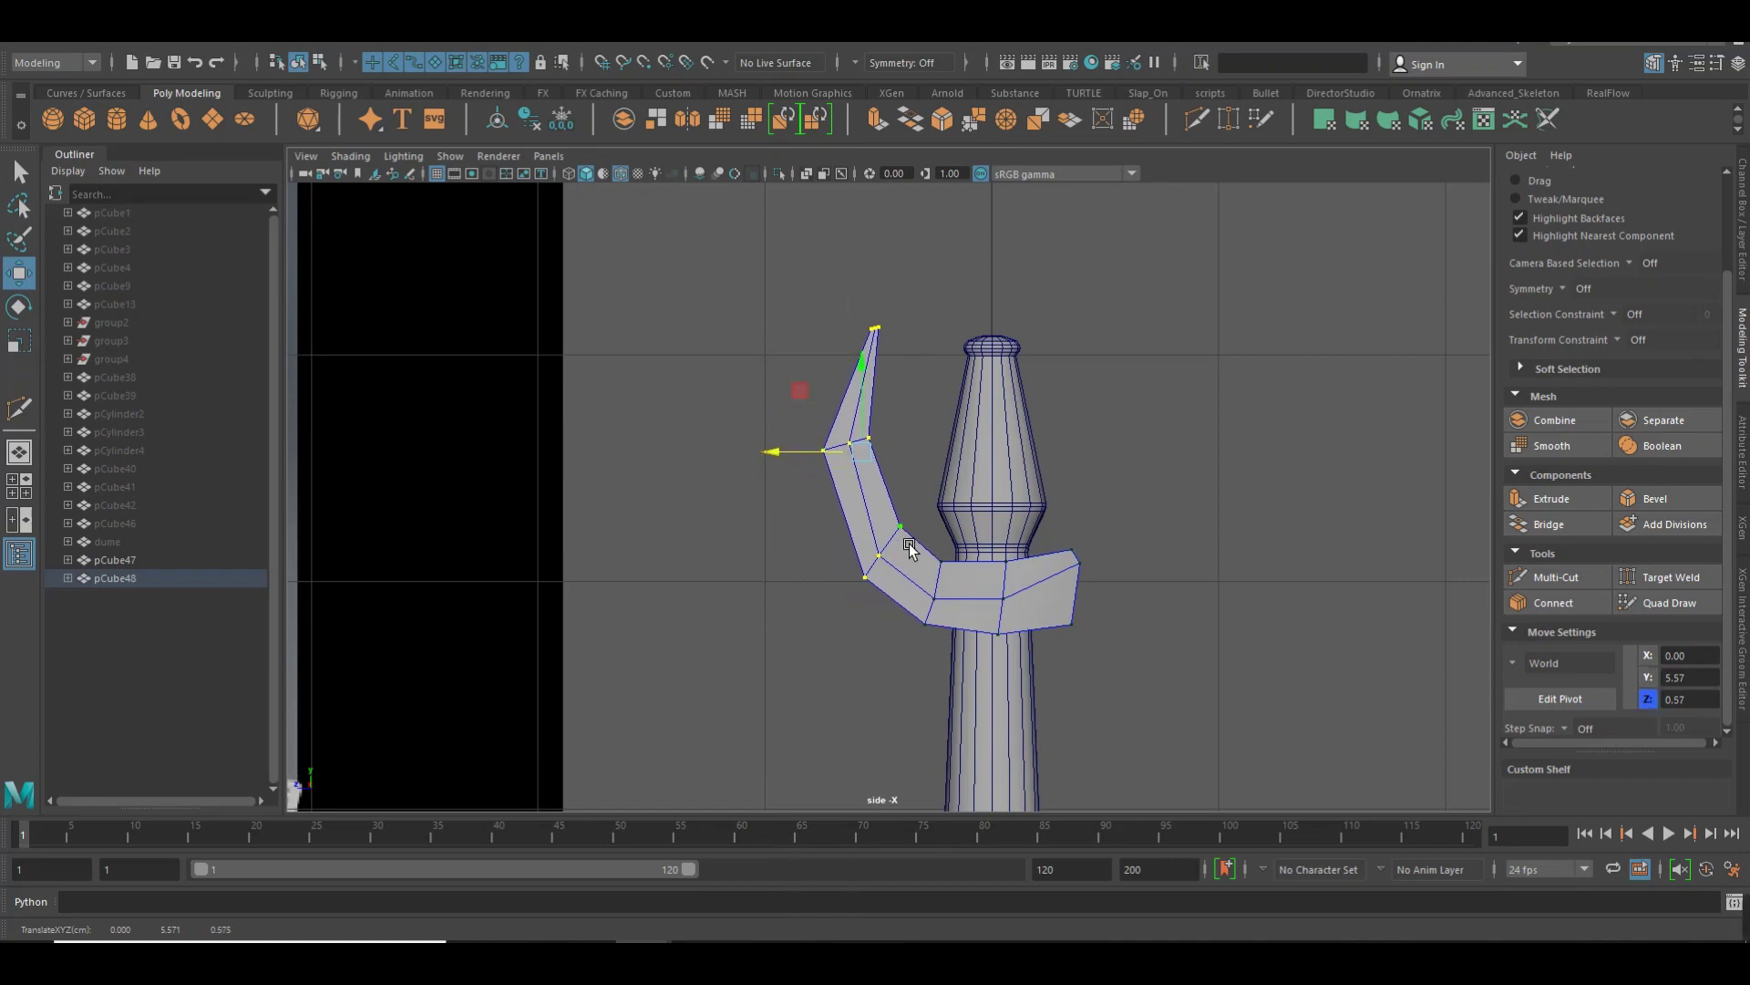
mouse_move(878, 438)
left_mouse_down()
mouse_move(878, 401)
mouse_move(837, 420)
left_mouse_up()
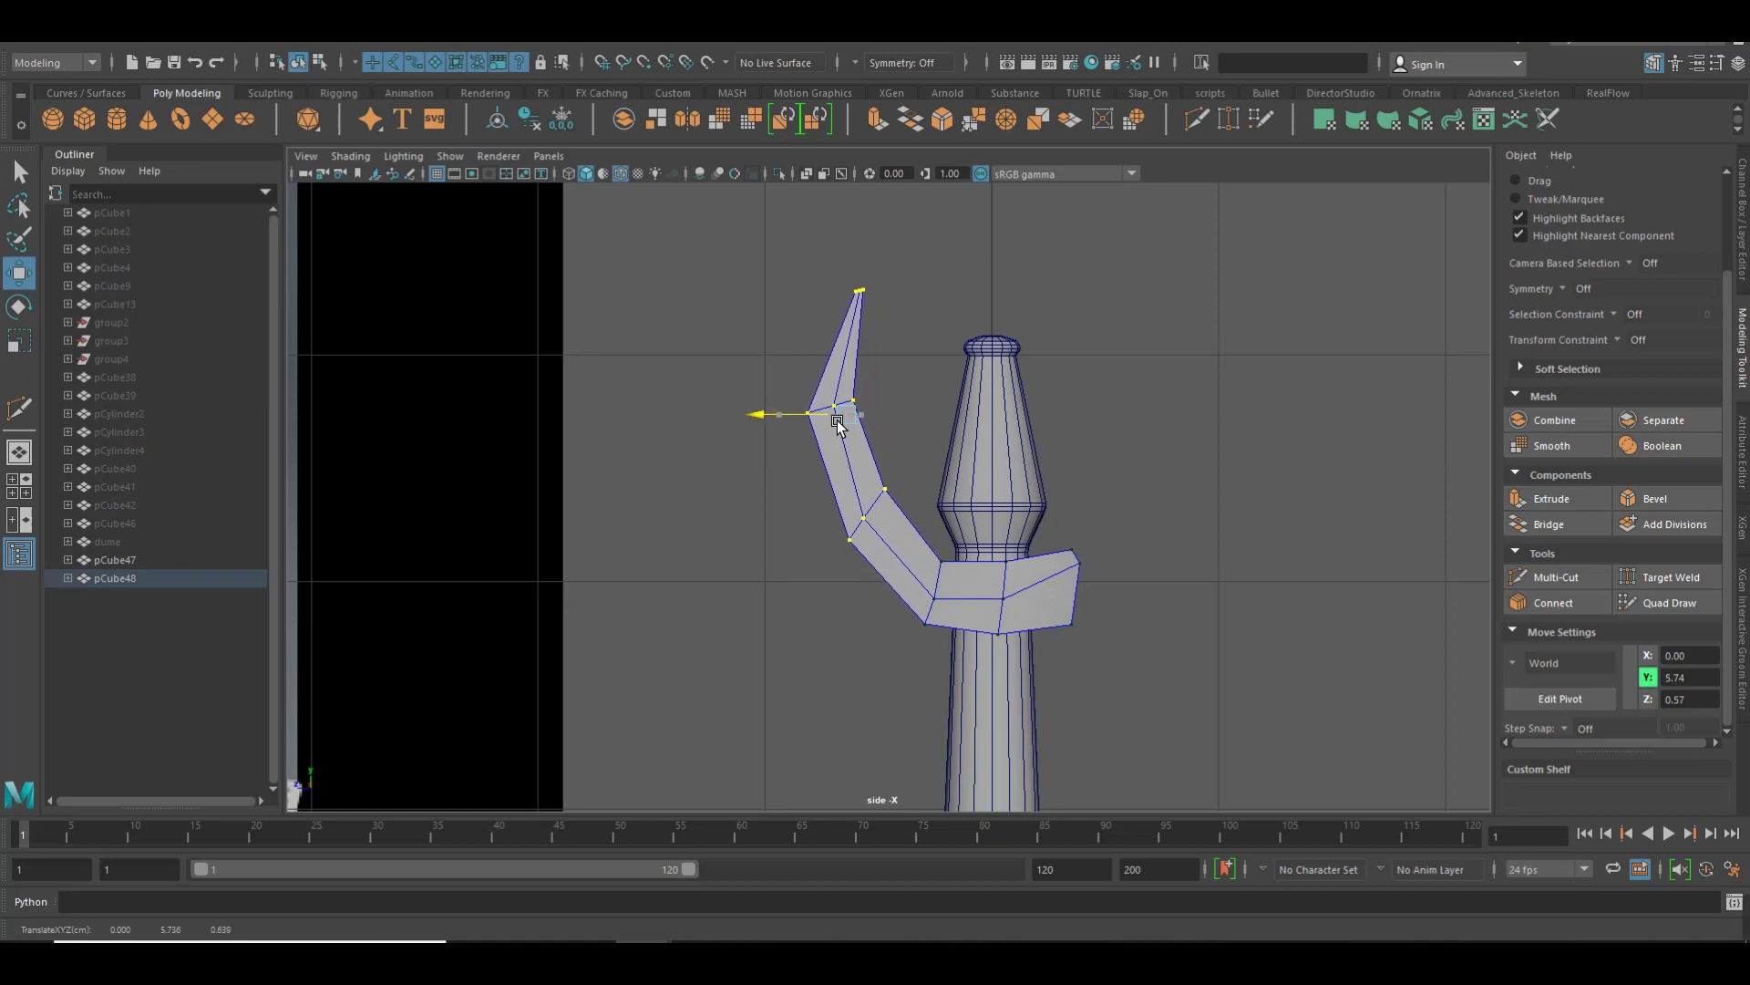
left_click_drag(910, 233, 866, 381)
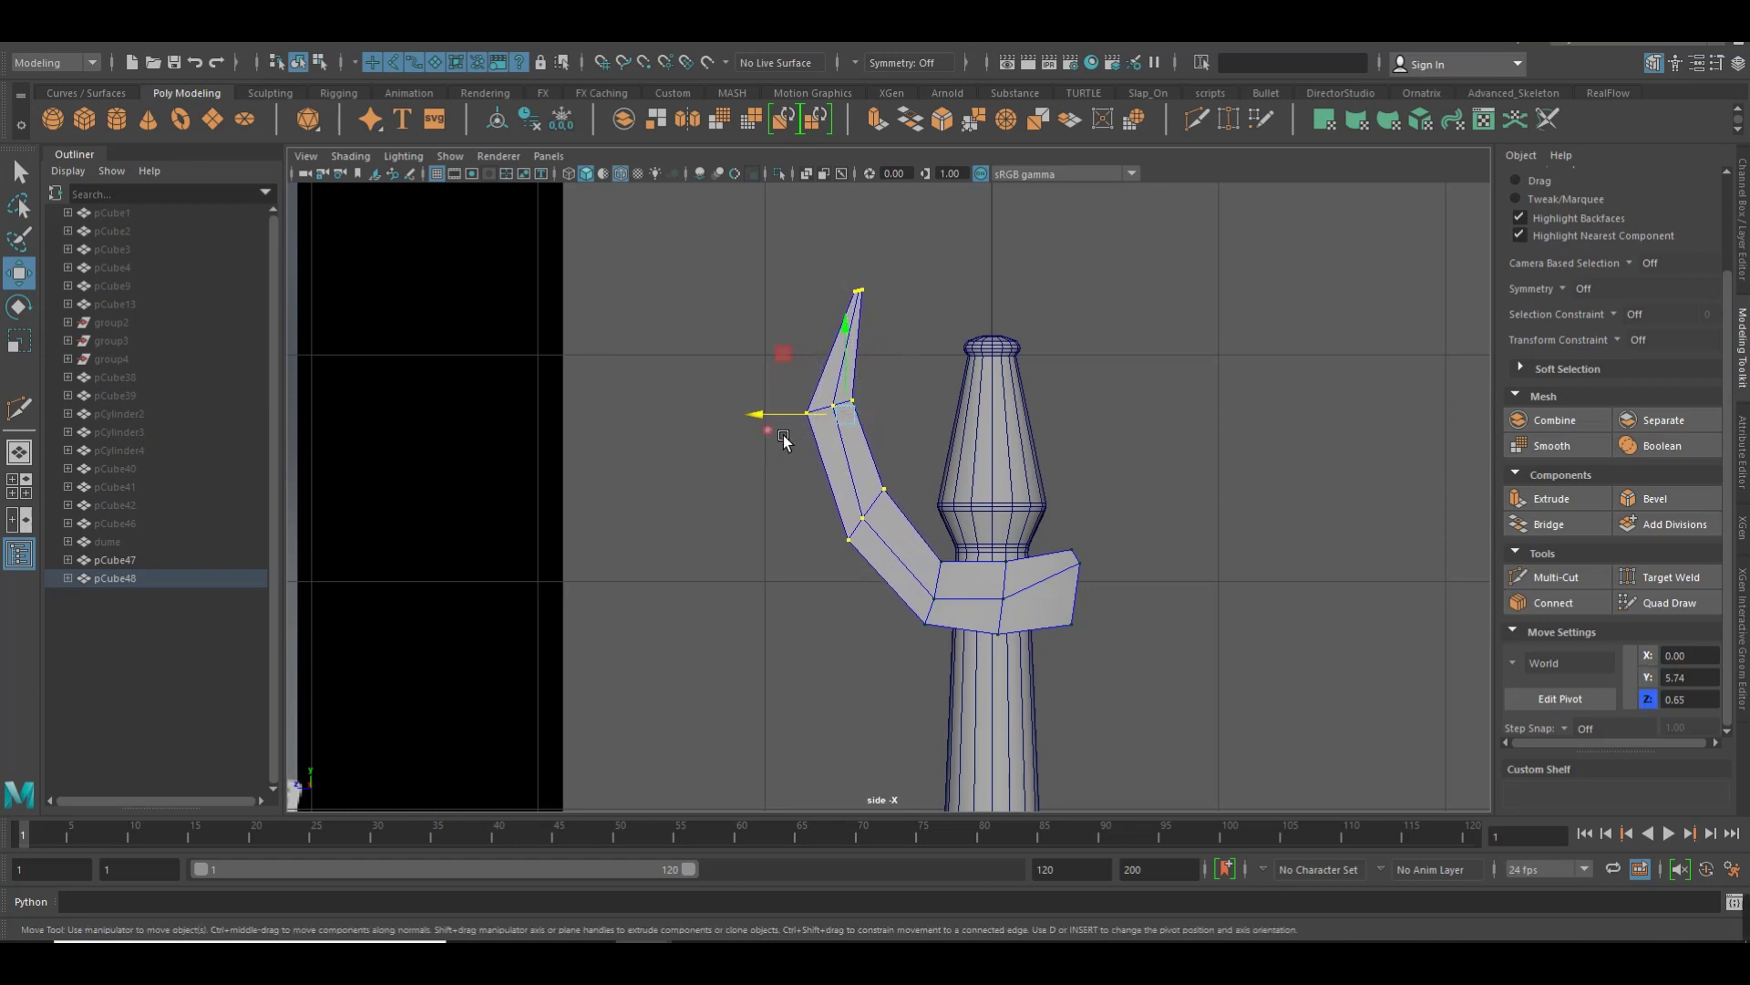
mouse_move(844, 305)
left_mouse_down()
mouse_move(844, 338)
mouse_move(804, 376)
left_mouse_up()
Raise the elbow vertices and shift them toward the post
mouse_move(802, 264)
left_mouse_down()
mouse_move(919, 342)
mouse_move(846, 328)
left_mouse_up()
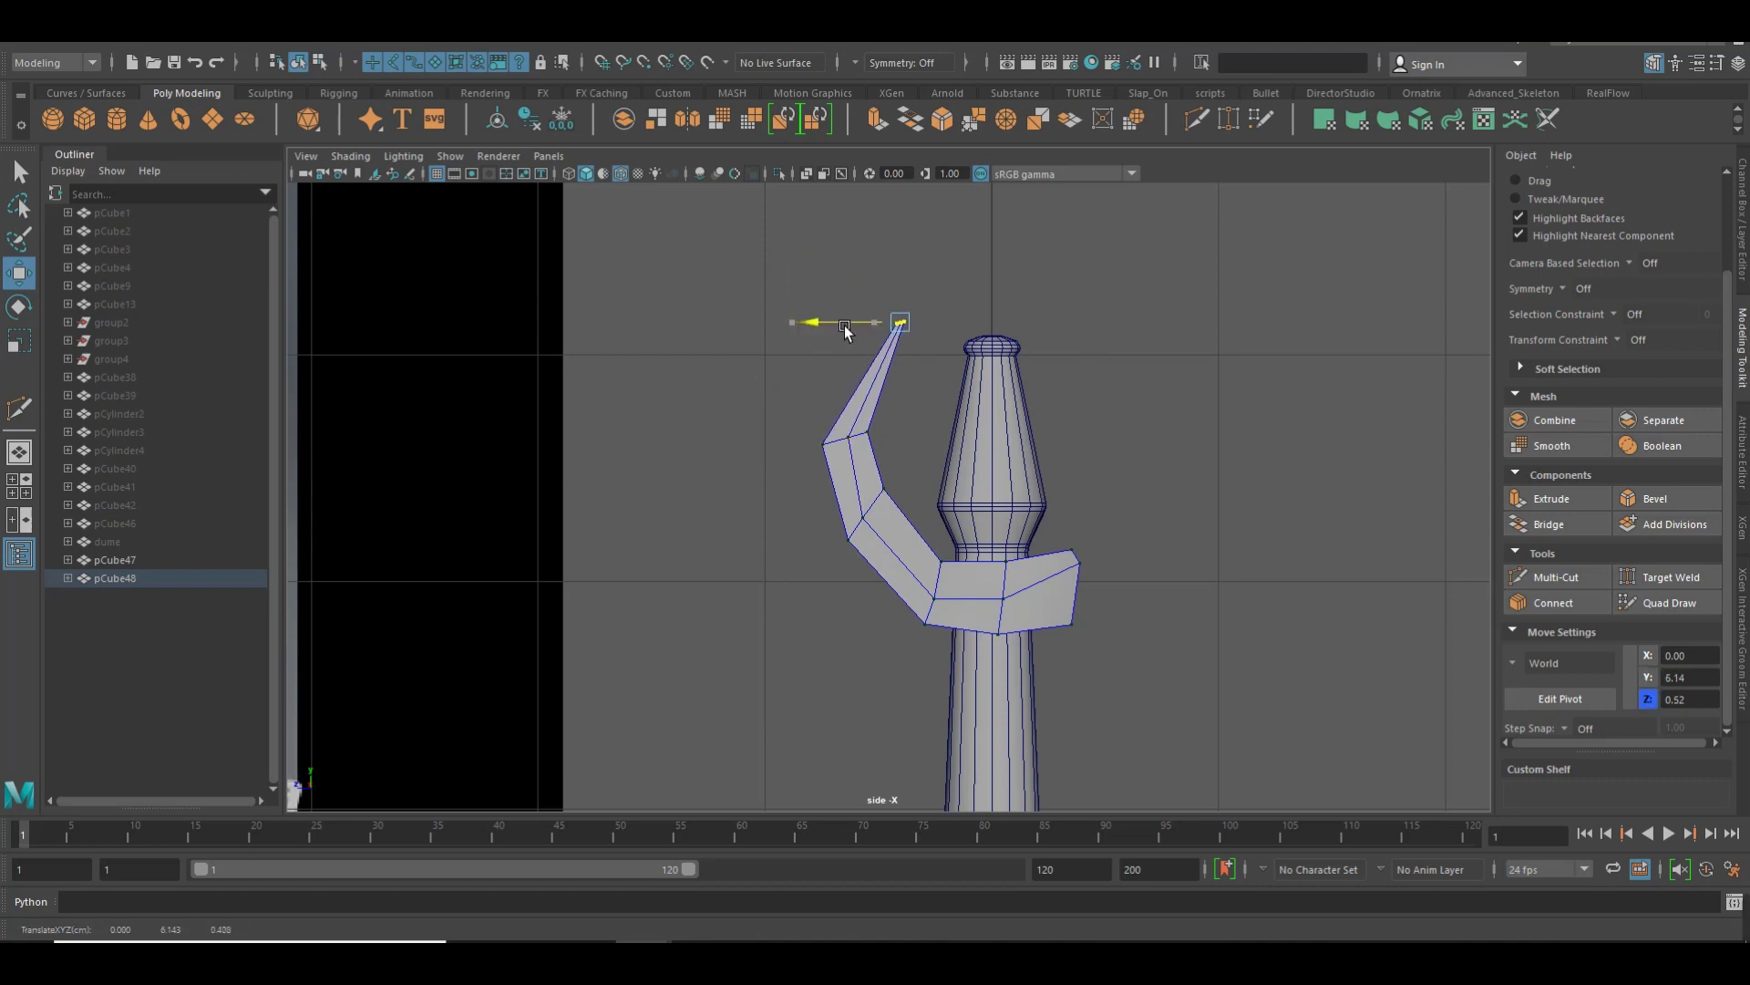
left_click_drag(771, 407, 872, 441)
middle_click_drag(861, 408, 867, 395)
left_click_drag(828, 430, 836, 430)
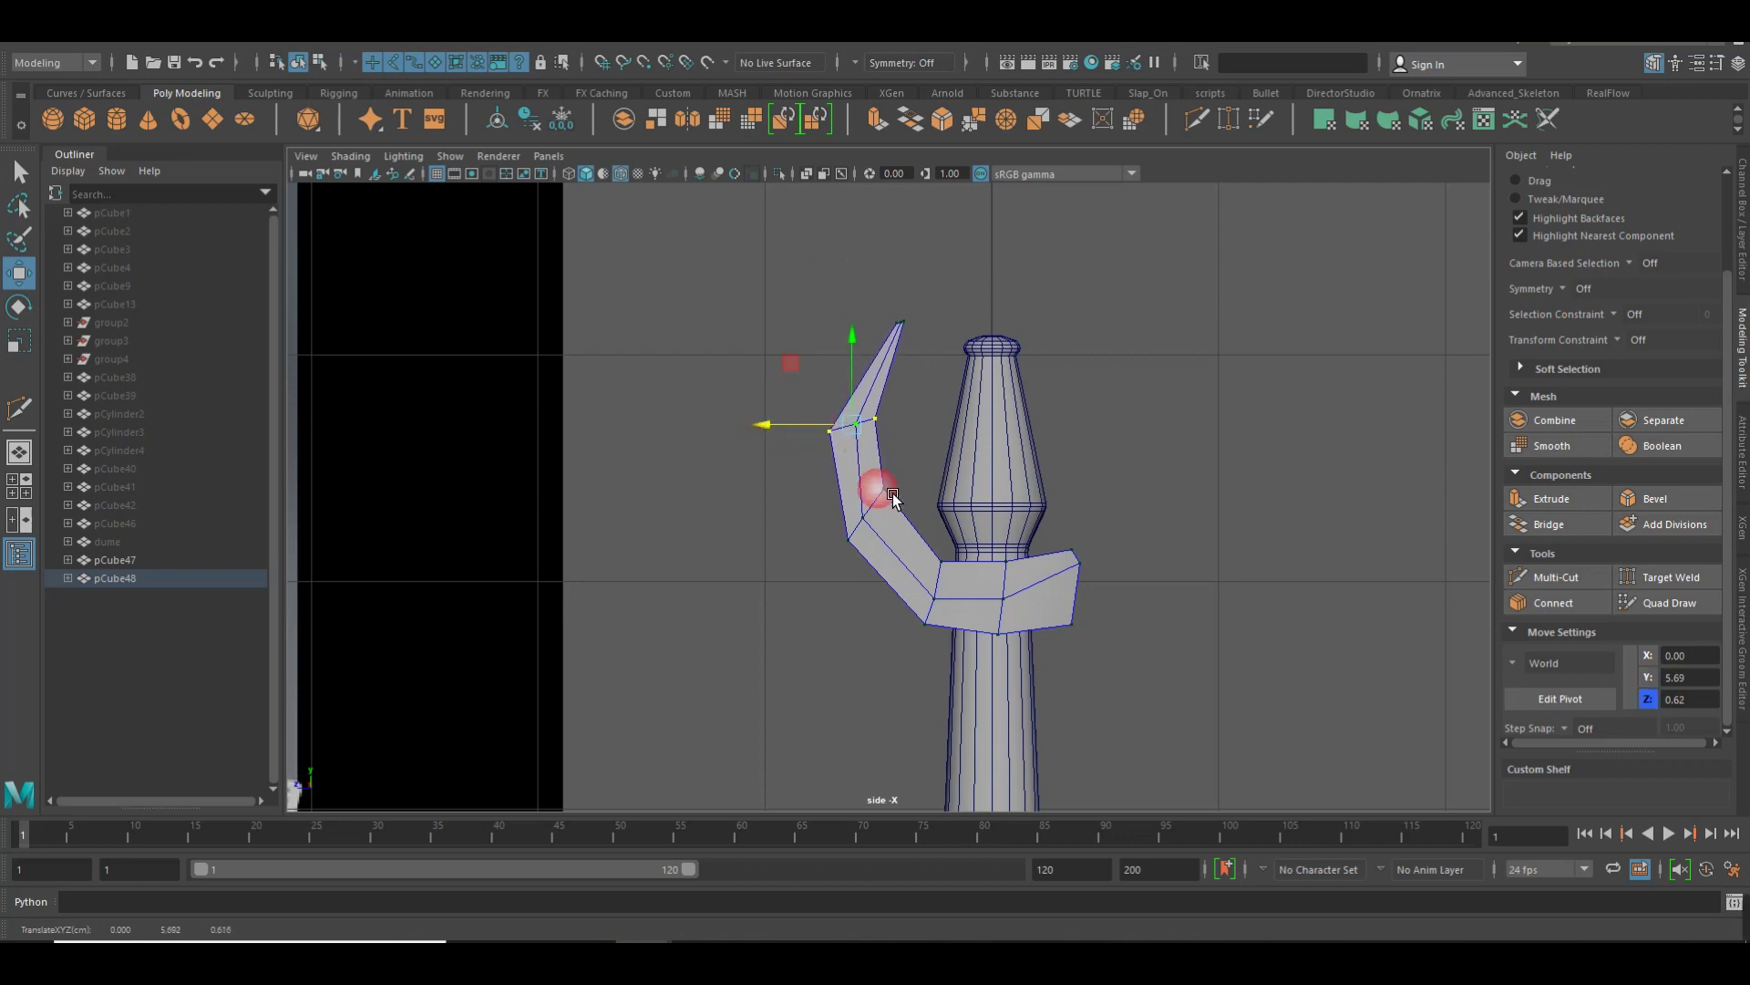
Lower the band's centre-line vertices slightly where the arm meets the post
middle_click_drag(1118, 545, 1074, 468, "alt")
scroll(1210, 578, "up", 3)
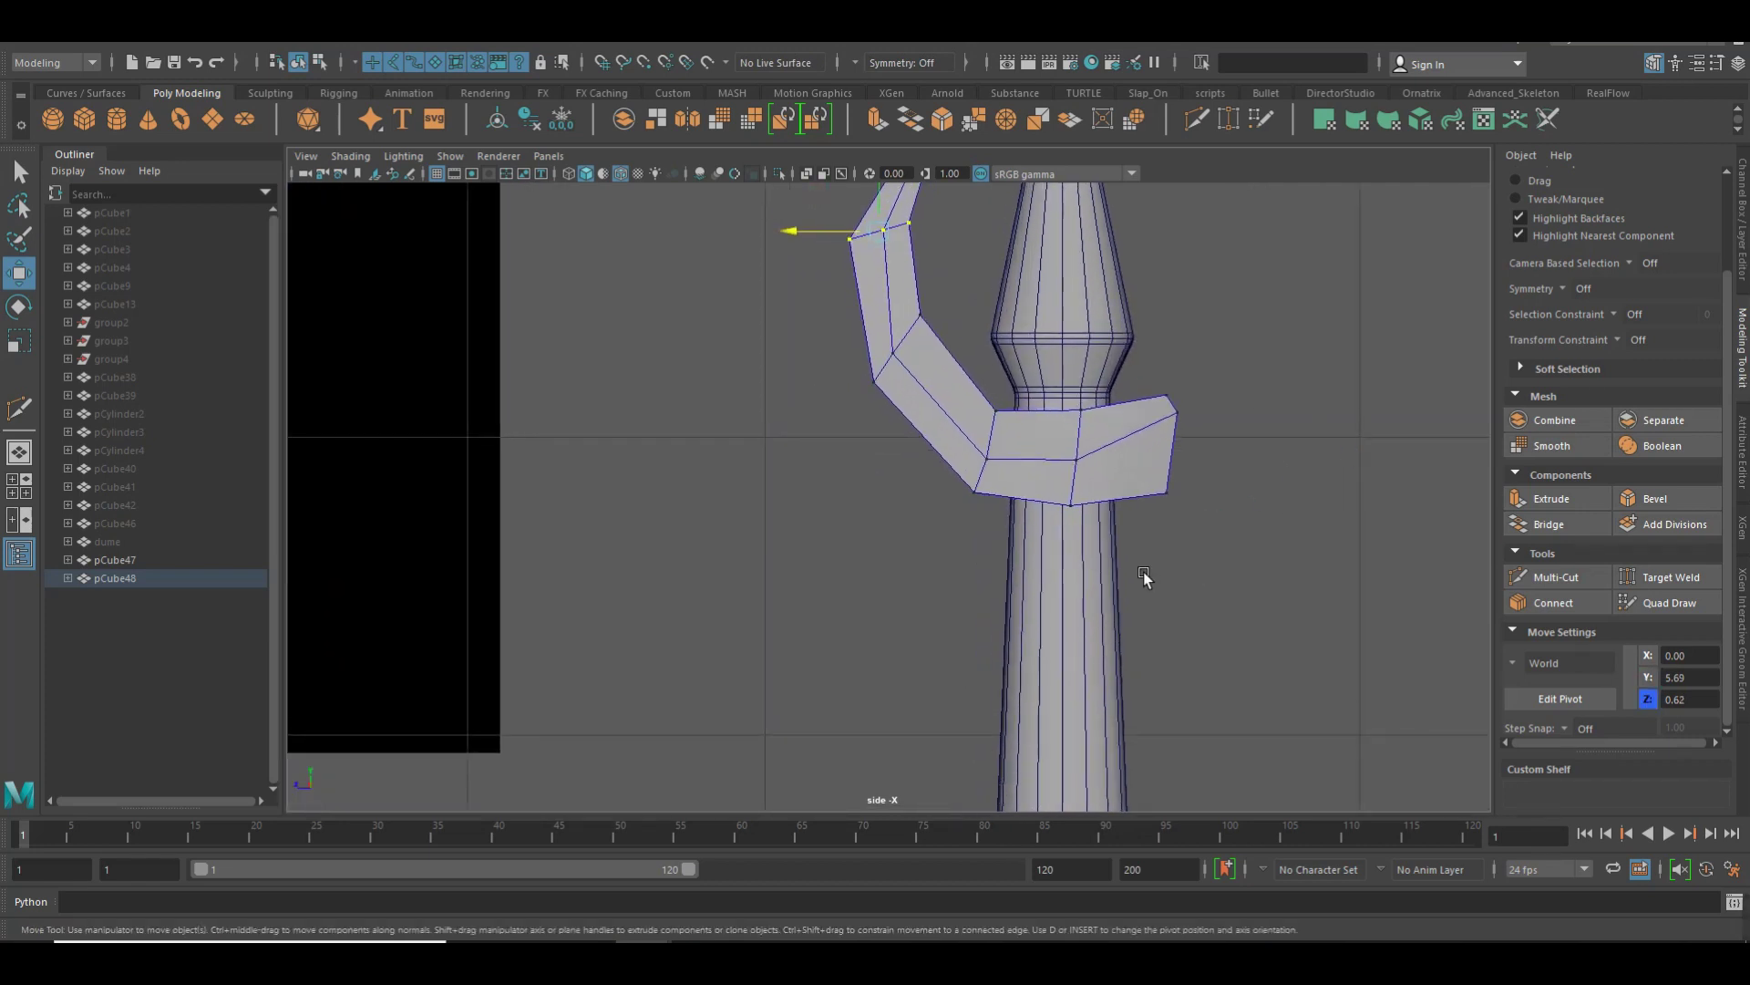
mouse_move(1105, 486)
left_mouse_down()
mouse_move(1056, 382)
mouse_move(1090, 401)
left_mouse_up()
middle_click_drag(1075, 392, 1114, 555, "alt")
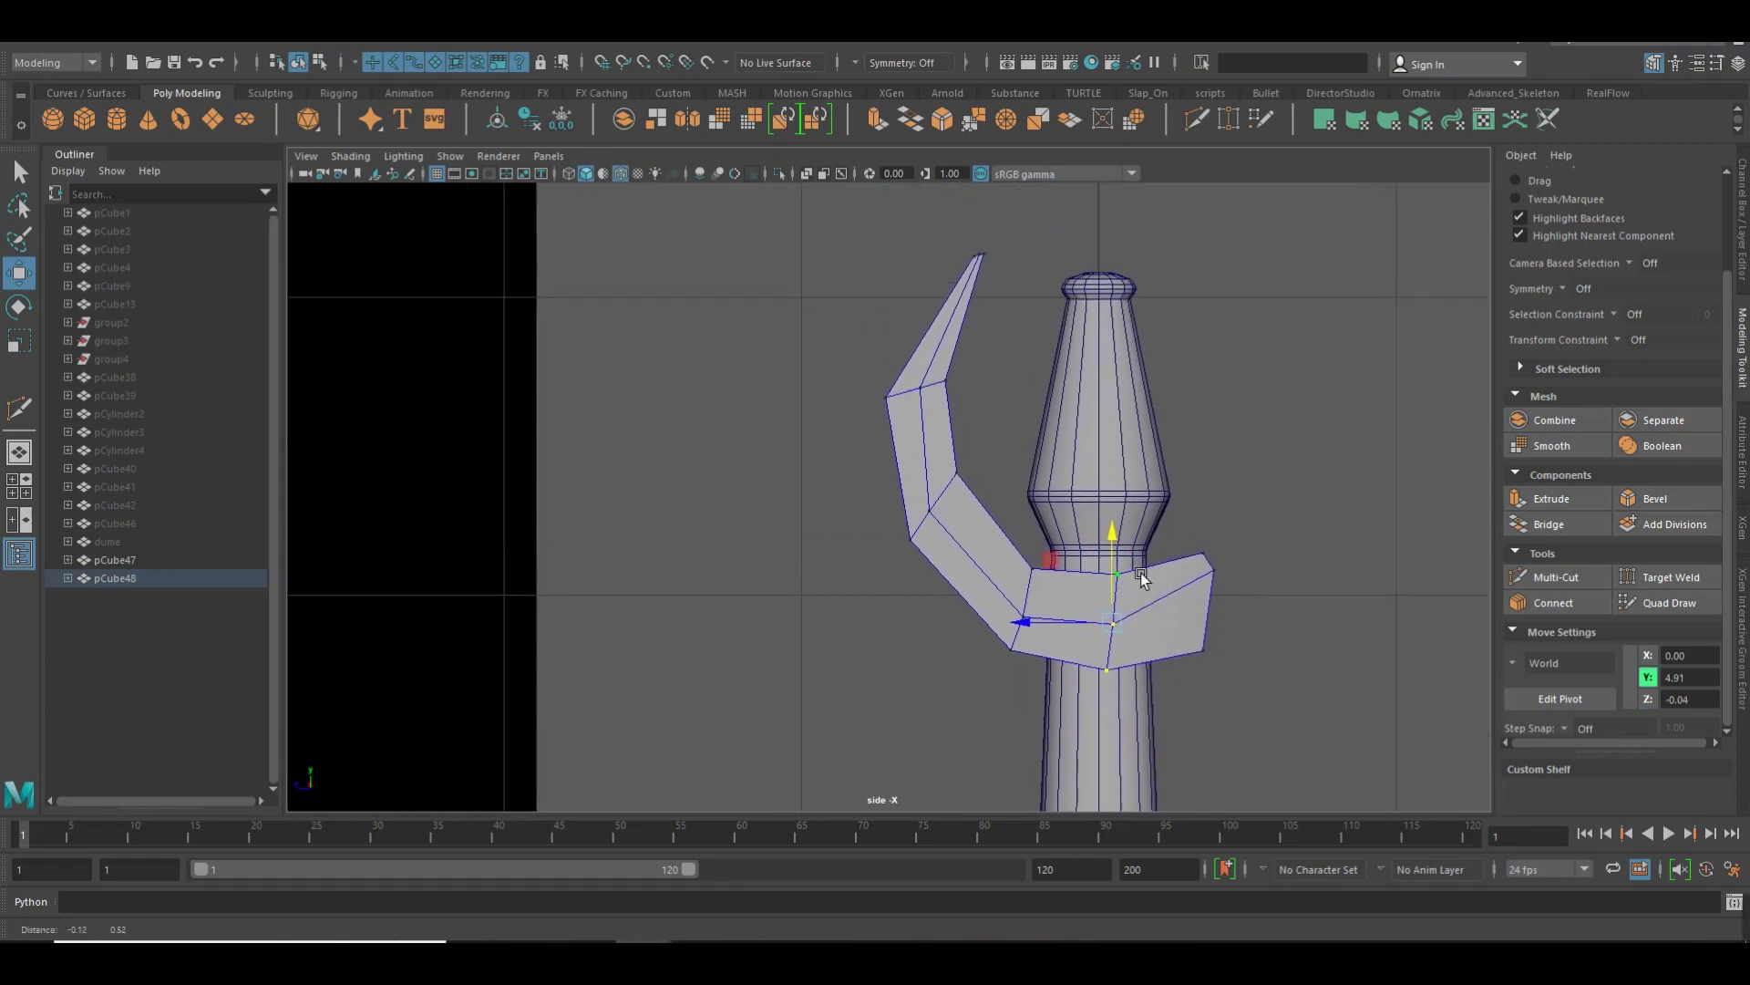
Shift the upper arm, upper tip and arm tip vertices toward the post
left_click_drag(855, 362, 1016, 549)
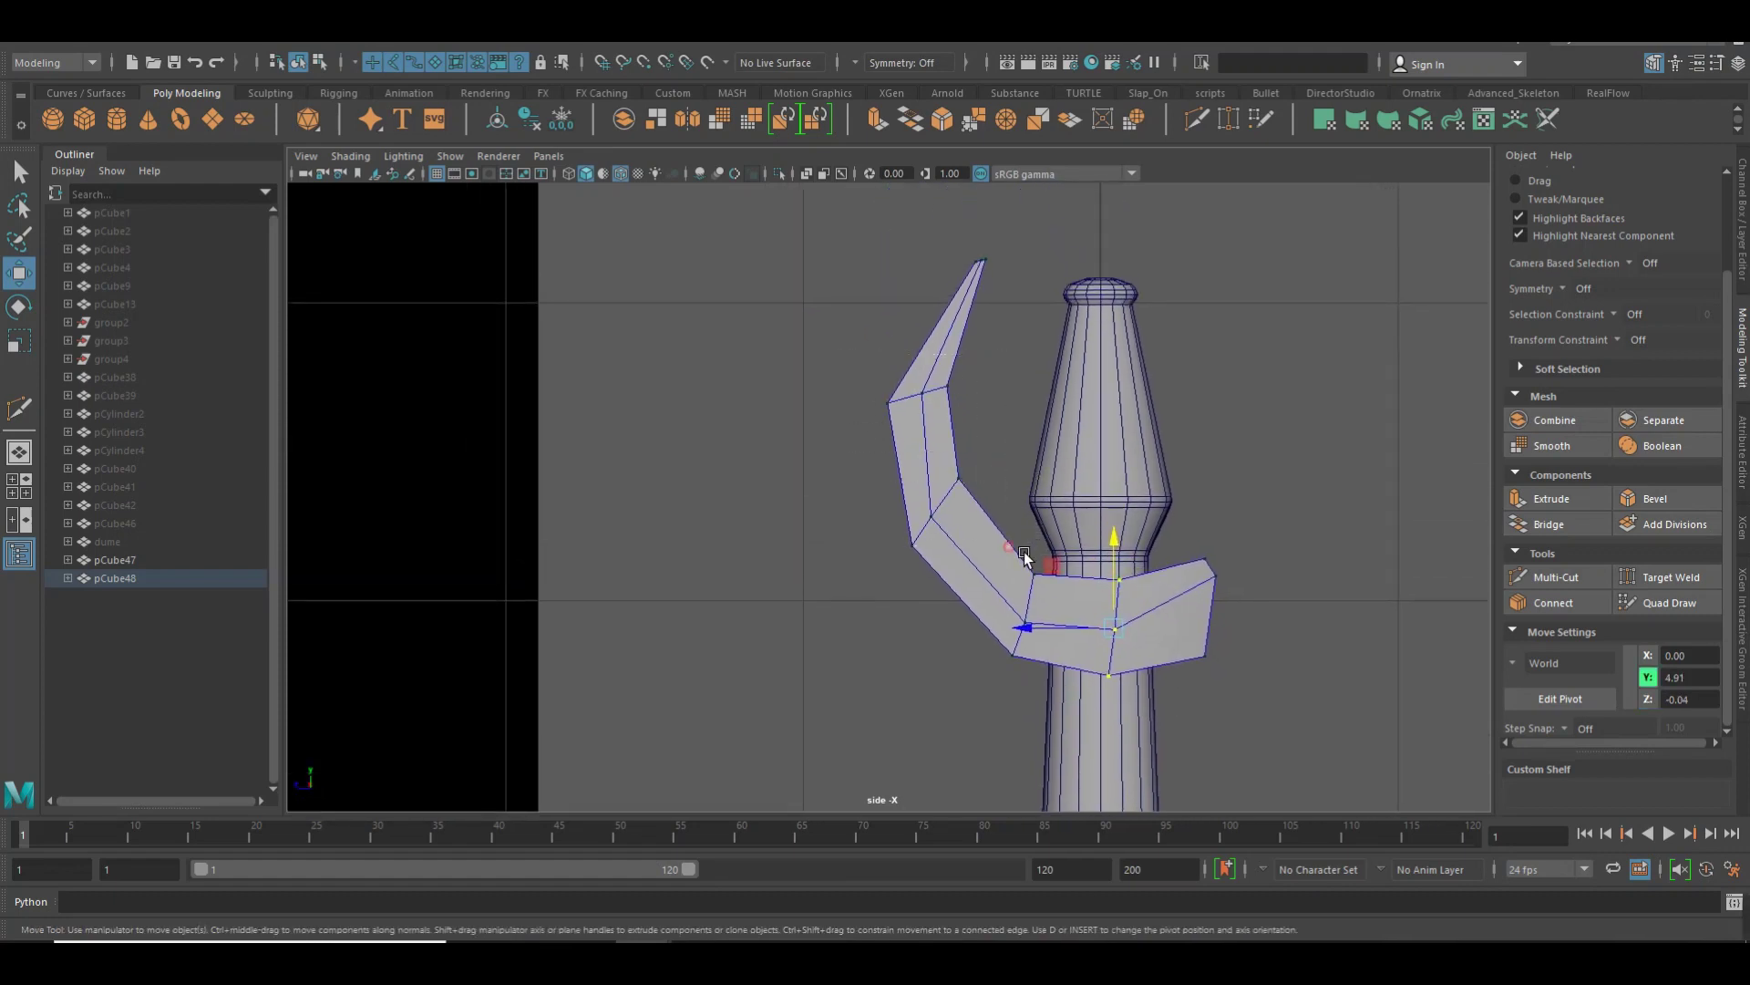
left_click_drag(908, 467, 916, 463)
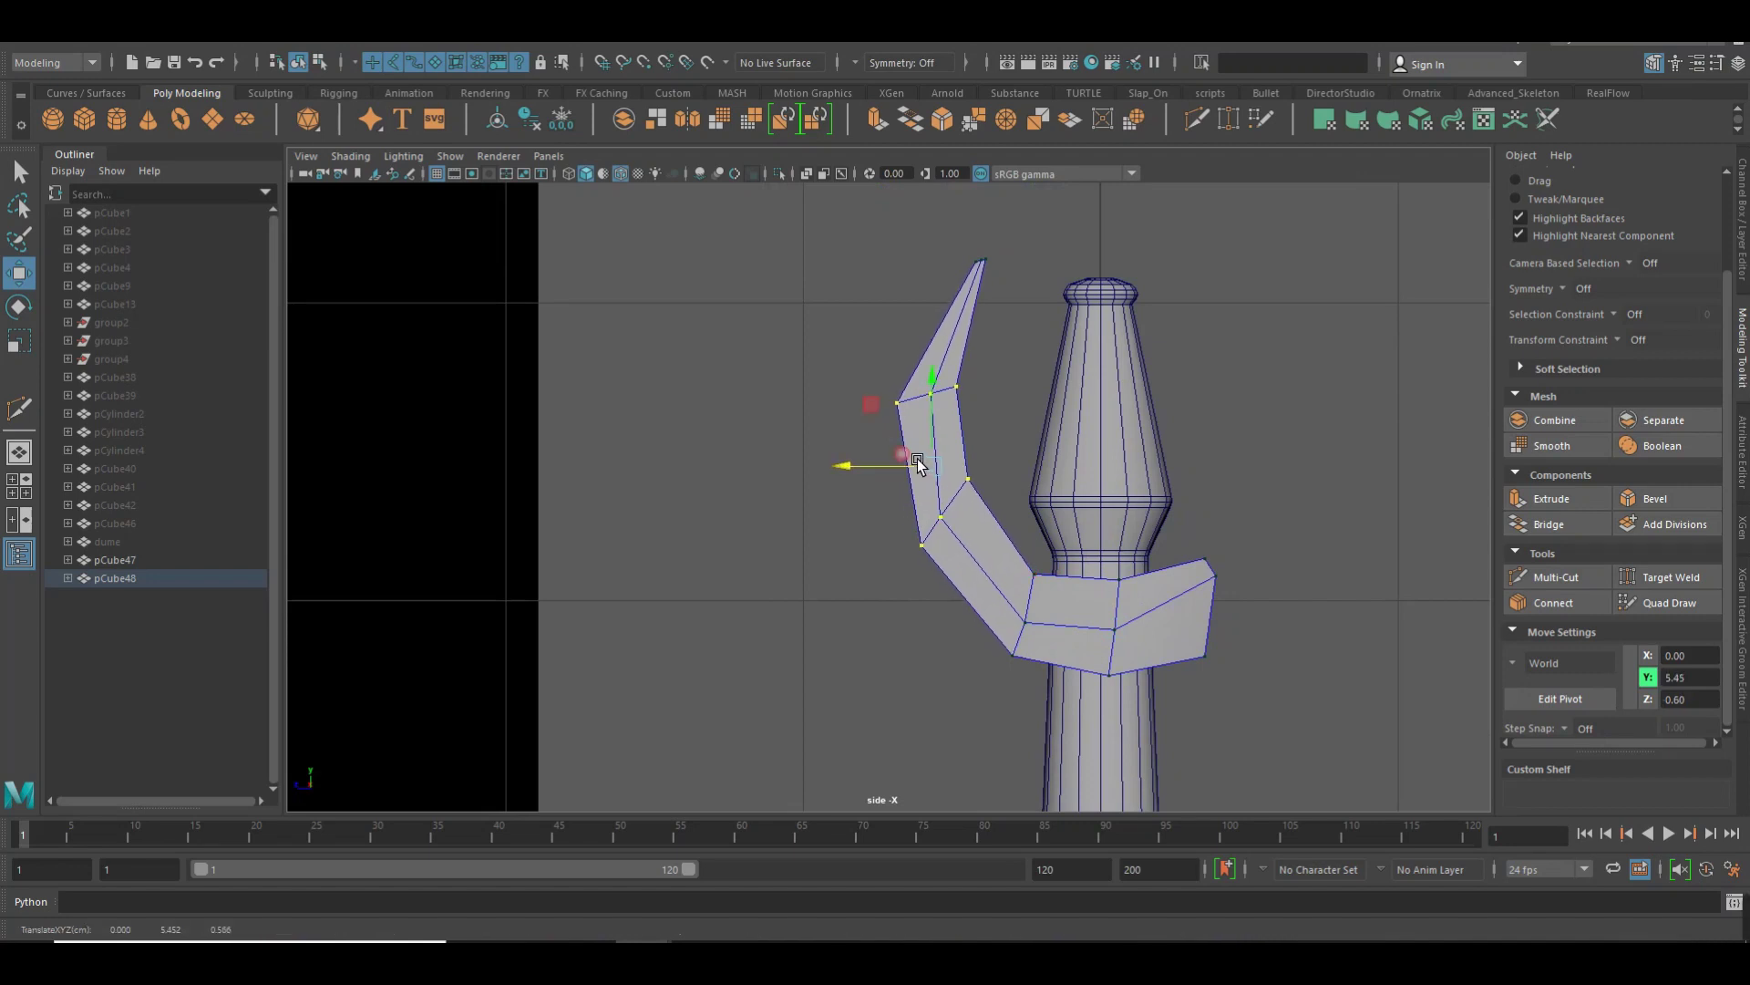
left_click_drag(857, 224, 1047, 392)
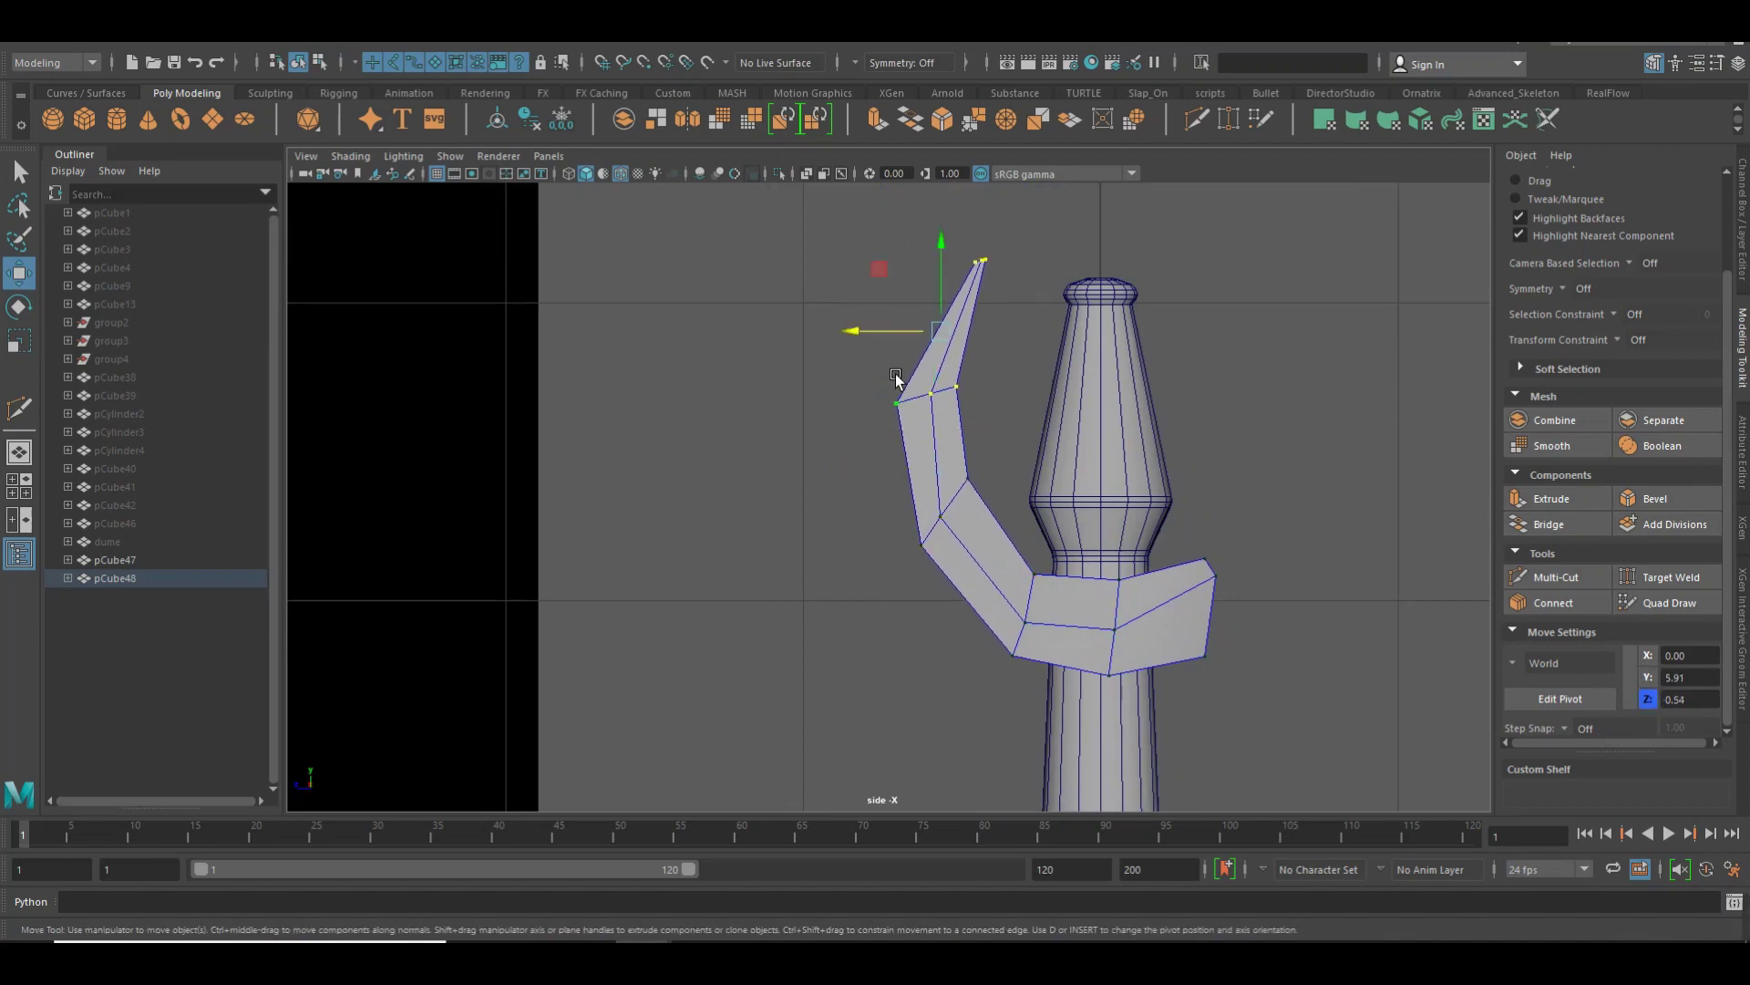
left_click_drag(894, 336, 908, 333)
left_click_drag(903, 229, 1058, 299)
left_click_drag(939, 270, 962, 270)
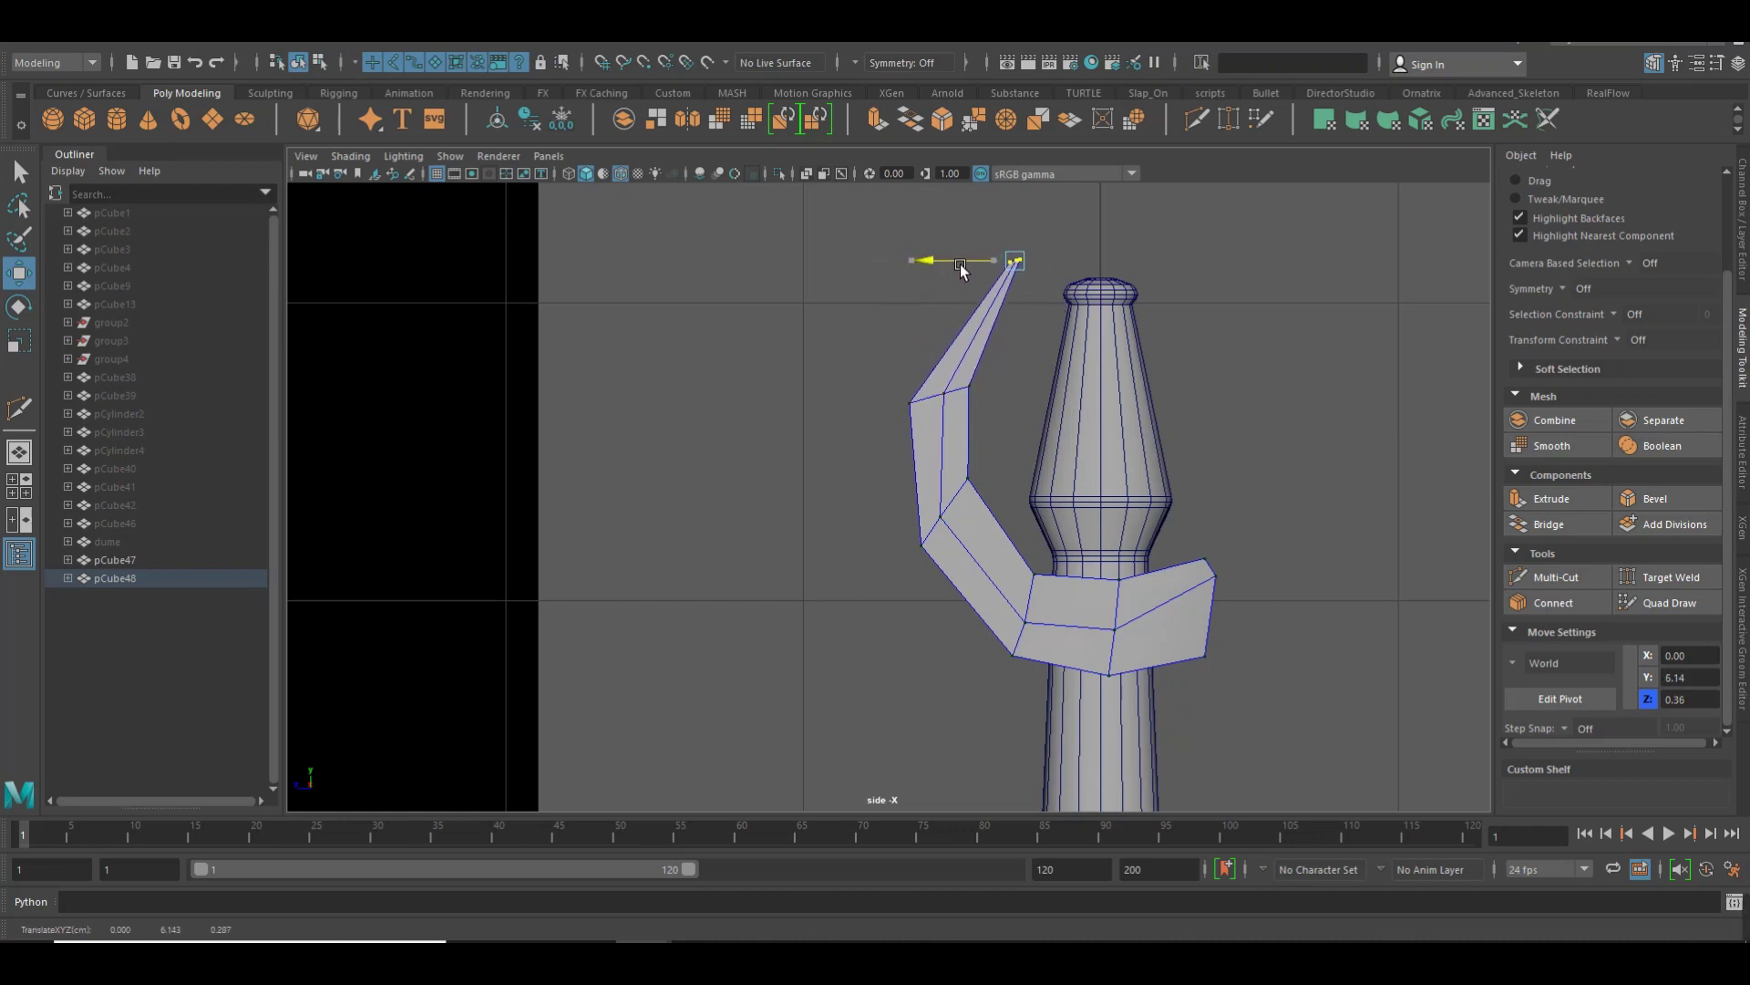
right_click_drag(1020, 298, 1117, 270)
In perspective view, shift the bracket arm pCube48 along Z
key("space")
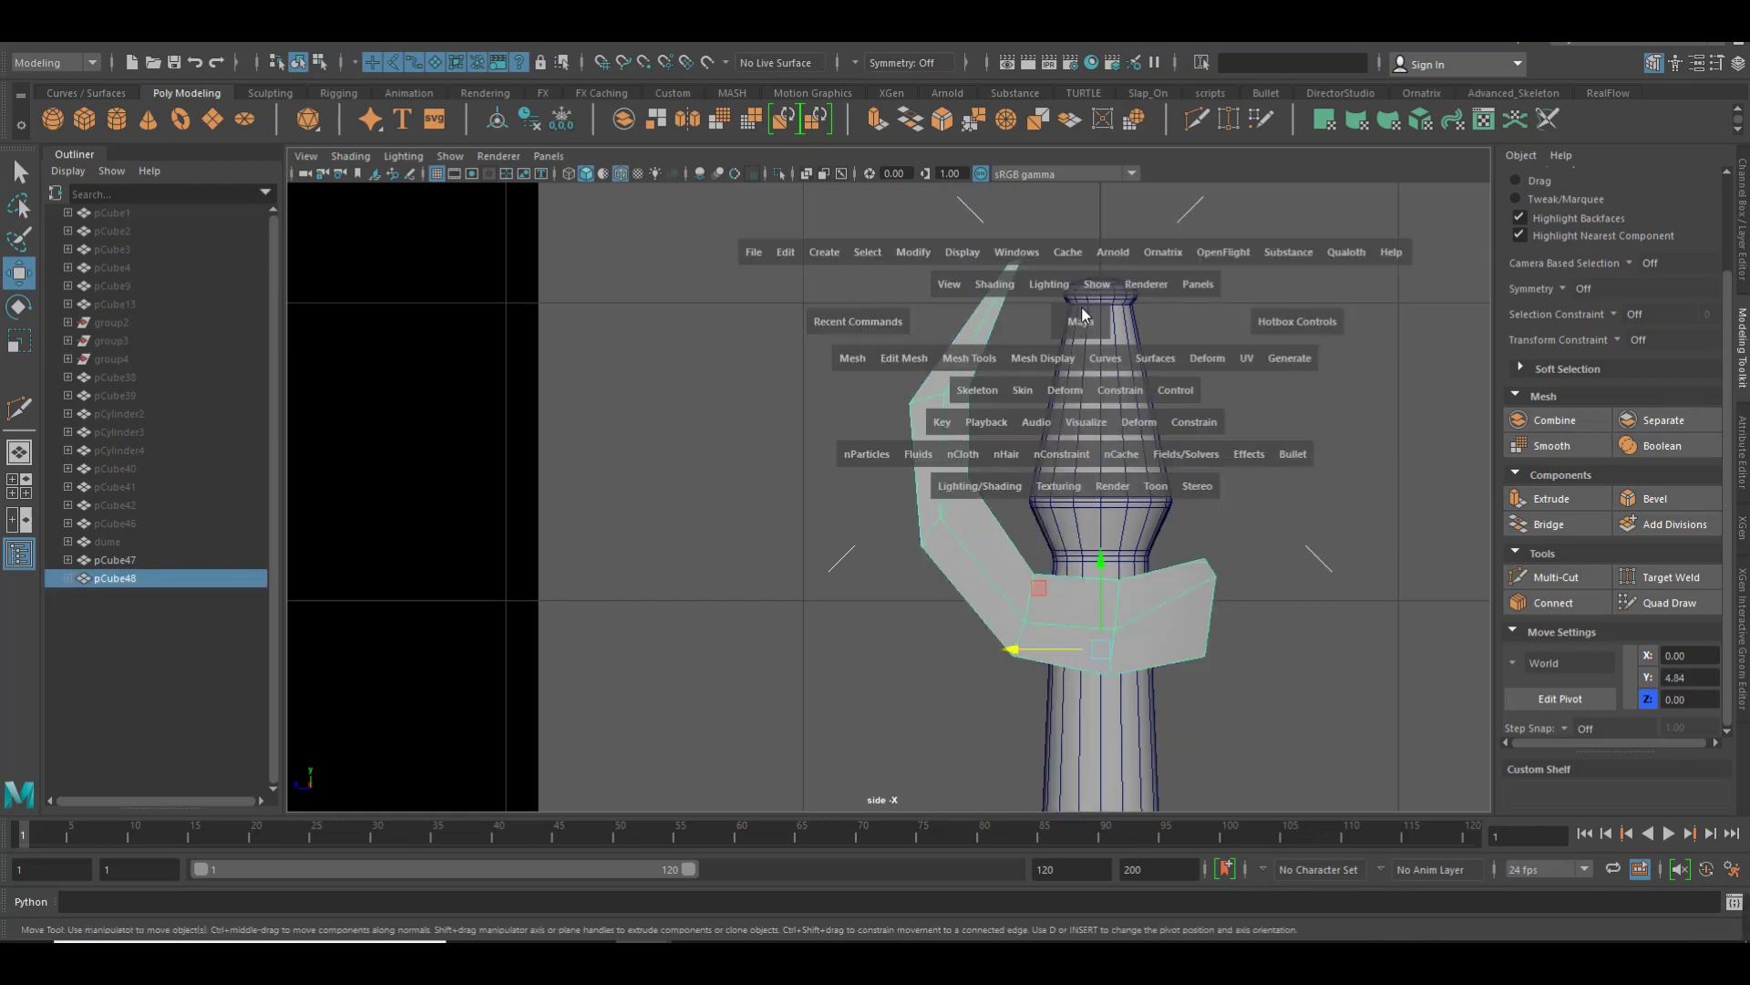
left_click_drag(1087, 324, 1085, 300)
left_click(1213, 408)
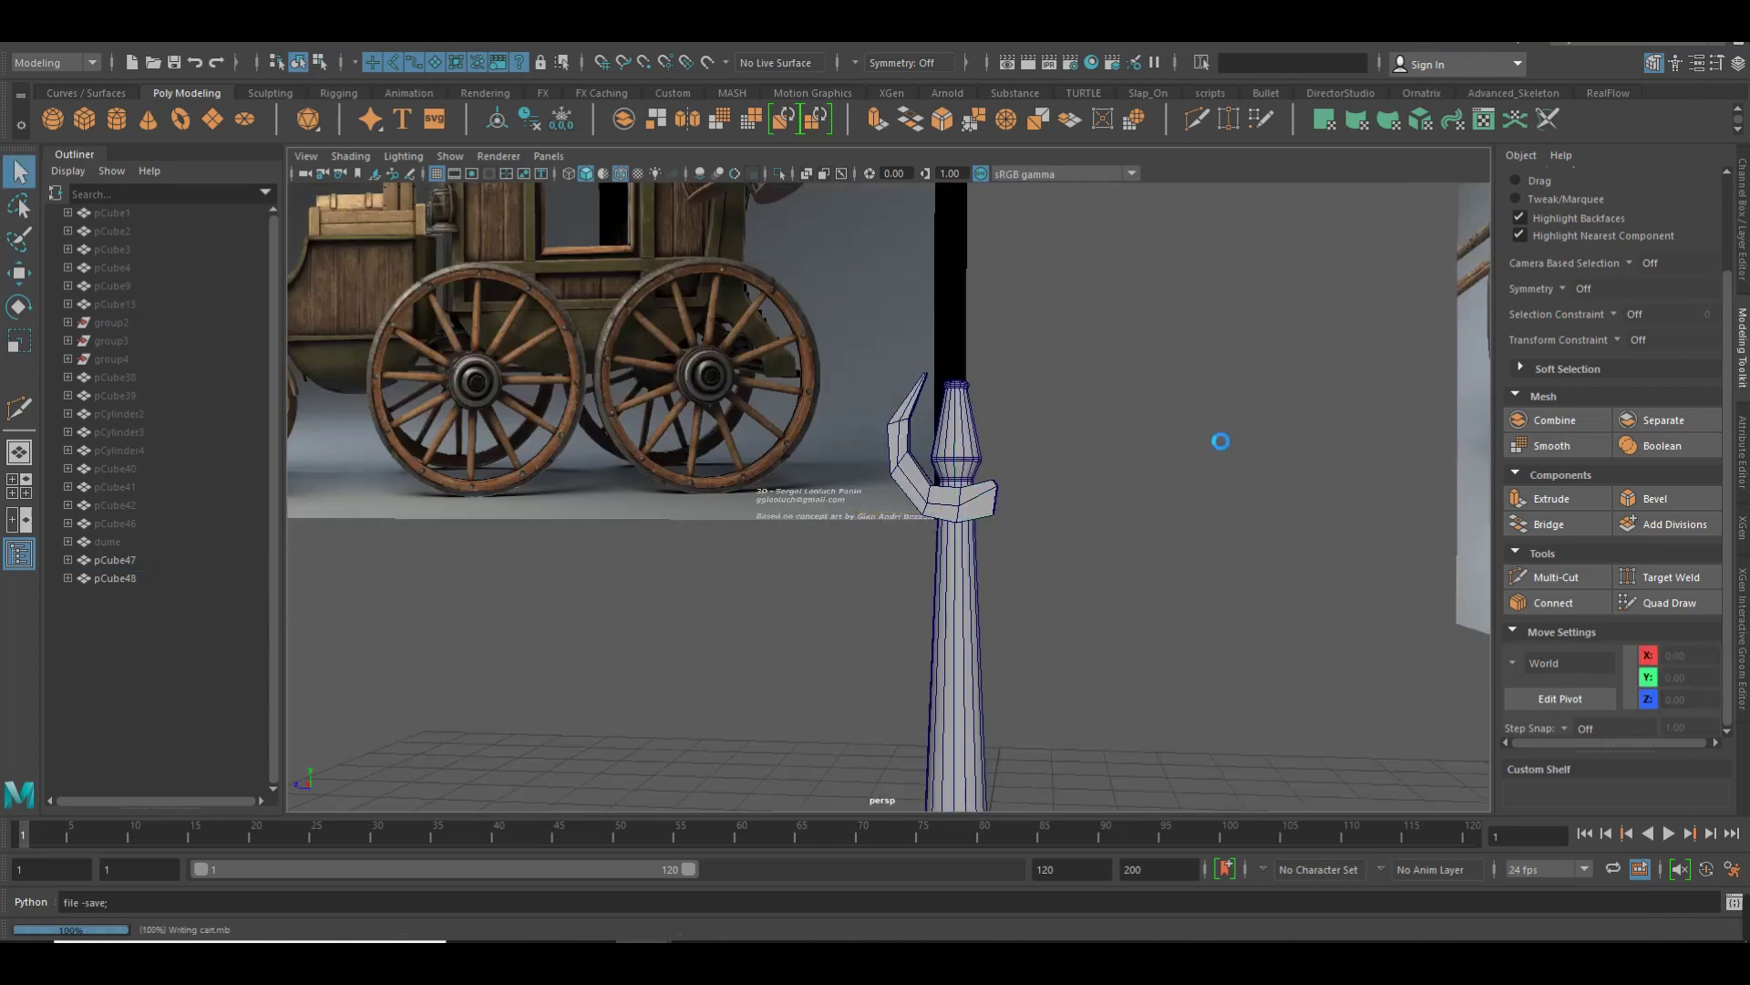
mouse_move(1124, 440)
left_mouse_down("alt")
mouse_move(1188, 469)
mouse_move(1453, 488)
mouse_move(1225, 505)
mouse_move(1015, 461)
mouse_move(1133, 453)
mouse_move(955, 448)
left_mouse_up("alt")
mouse_move(955, 449)
right_mouse_down("alt")
mouse_move(1146, 461)
mouse_move(1210, 443)
right_mouse_up("alt")
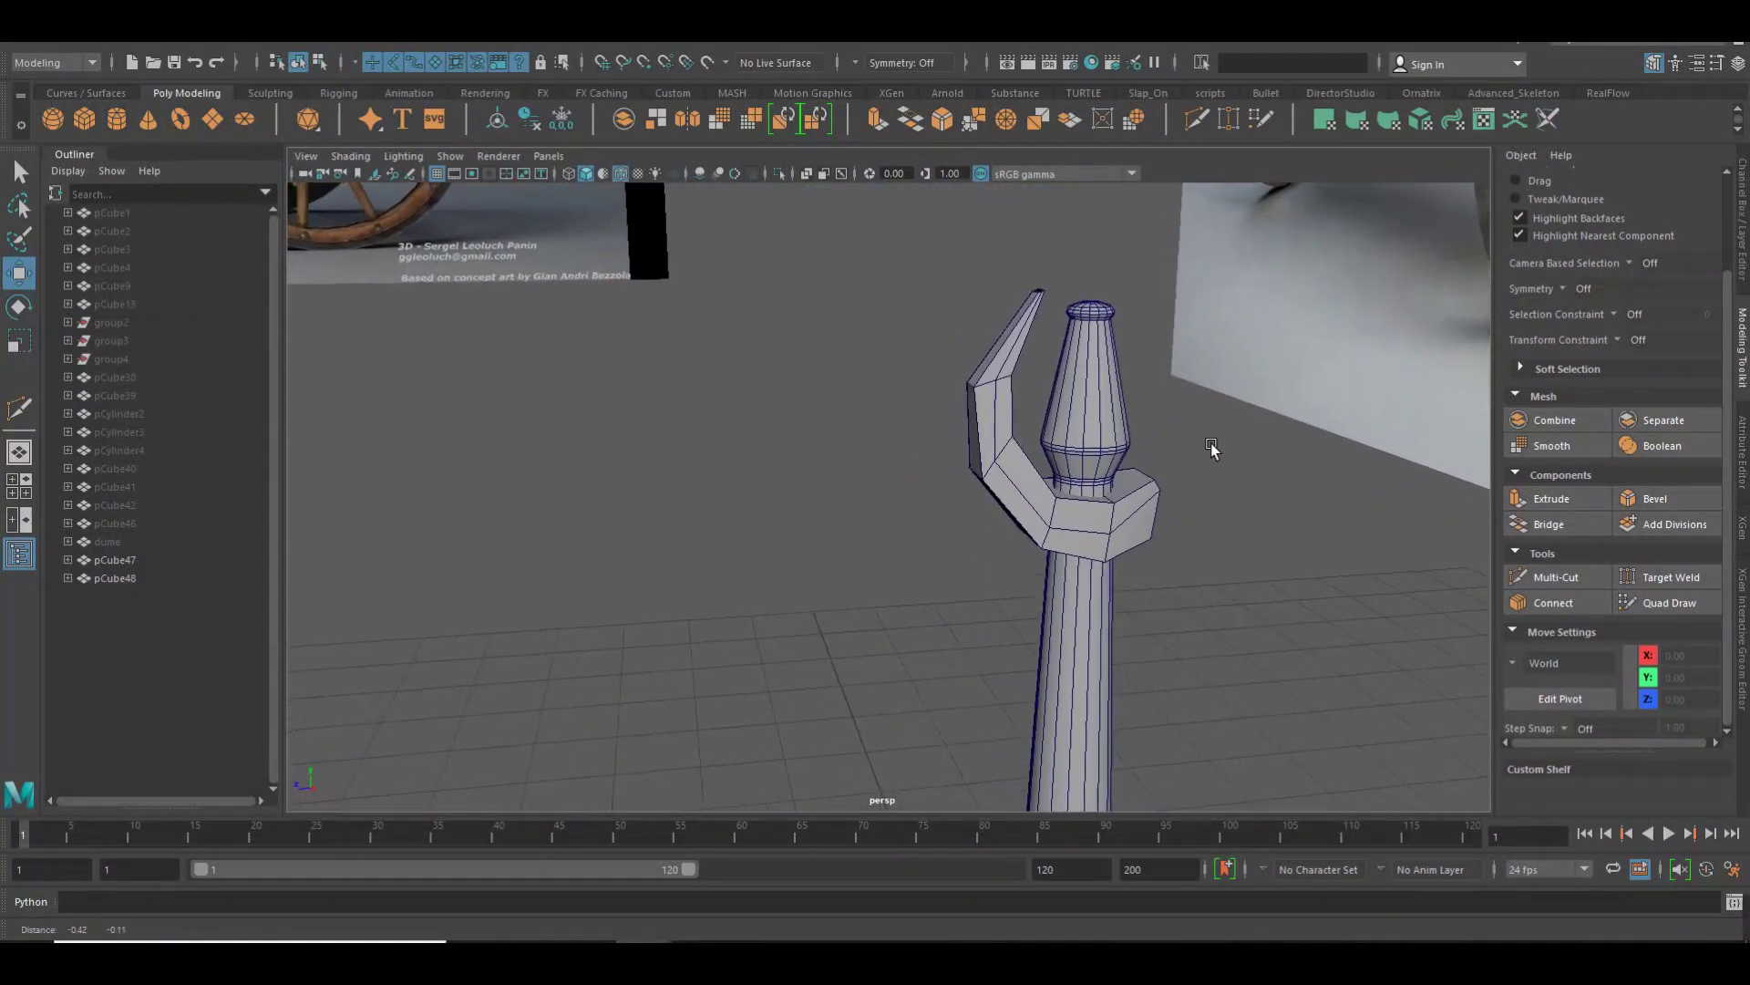
left_click(1057, 500)
left_click_drag(1049, 536, 1054, 545)
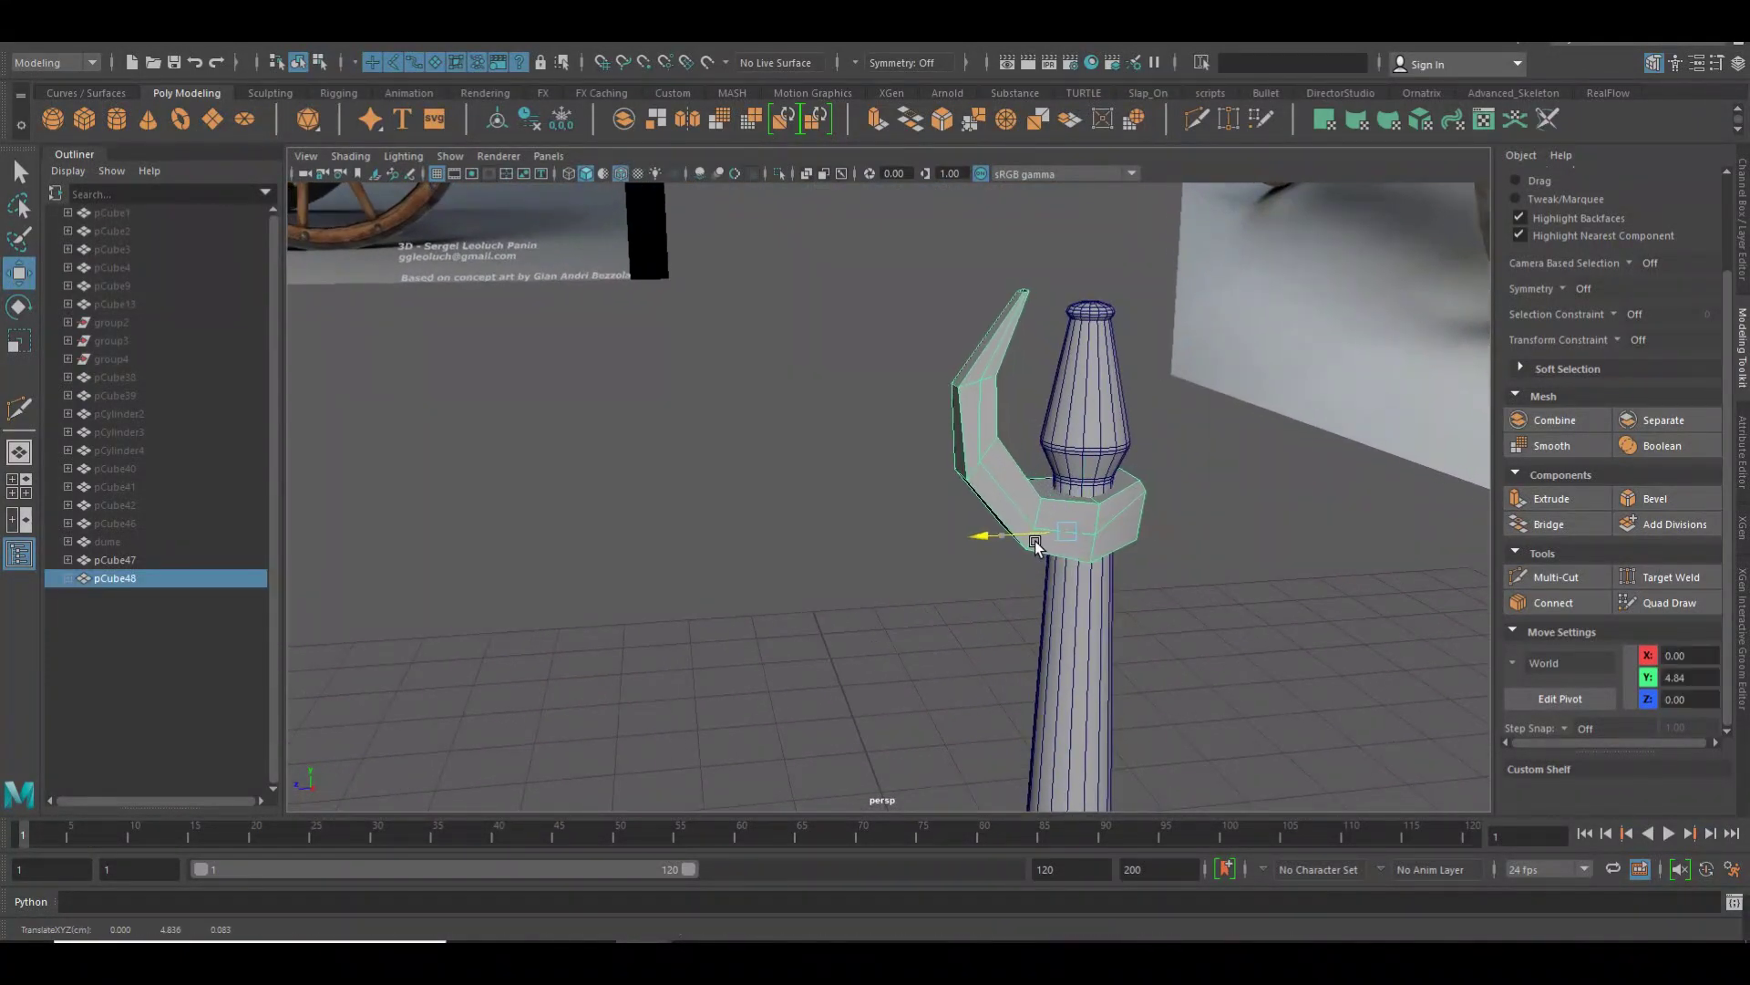
Orbit toward the reference image and lower the bracket arm slightly in Y
left_click(1277, 546)
mouse_move(1276, 545)
left_mouse_down("alt")
mouse_move(1088, 545)
mouse_move(1163, 552)
mouse_move(1125, 550)
mouse_move(1055, 526)
mouse_move(1134, 529)
left_mouse_up("alt")
left_click(980, 527)
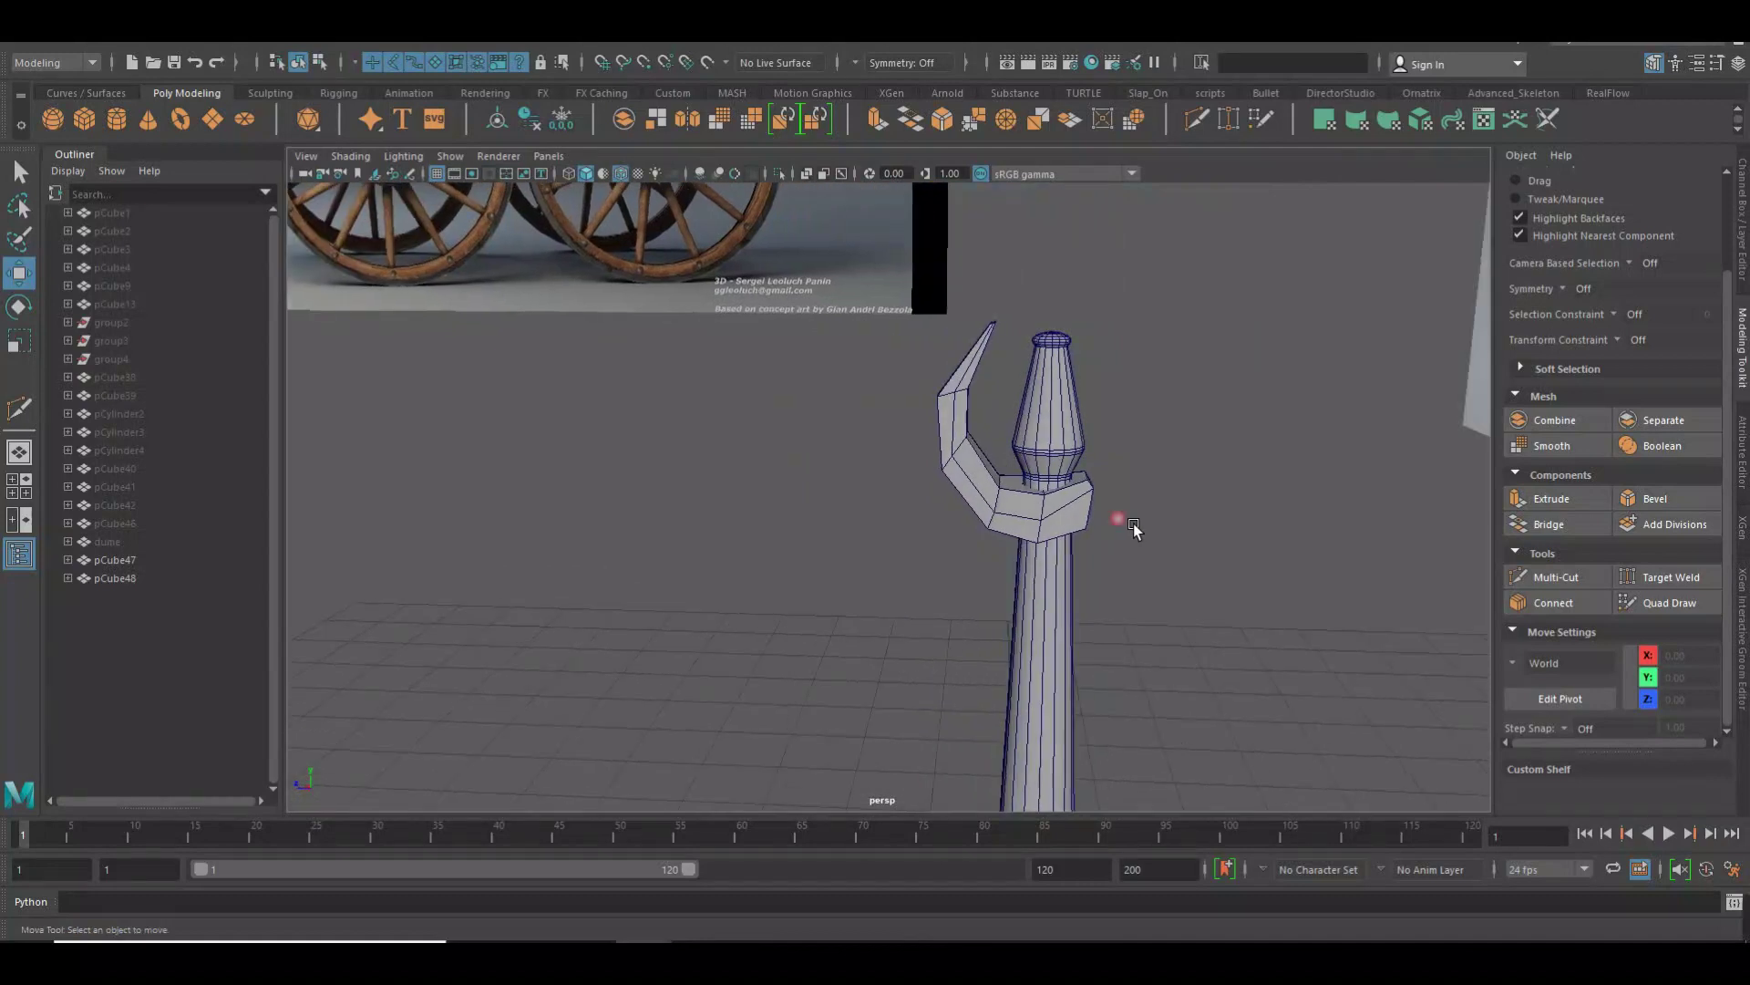
left_click_drag(1270, 526, 1047, 516, "alt")
left_click(997, 463)
left_click_drag(997, 463, 981, 452)
Rotate the bracket arm about 4.5 degrees around X
key("e")
right_click_drag(995, 468, 1071, 486, "alt")
left_click_drag(1040, 465, 1069, 472)
key("w")
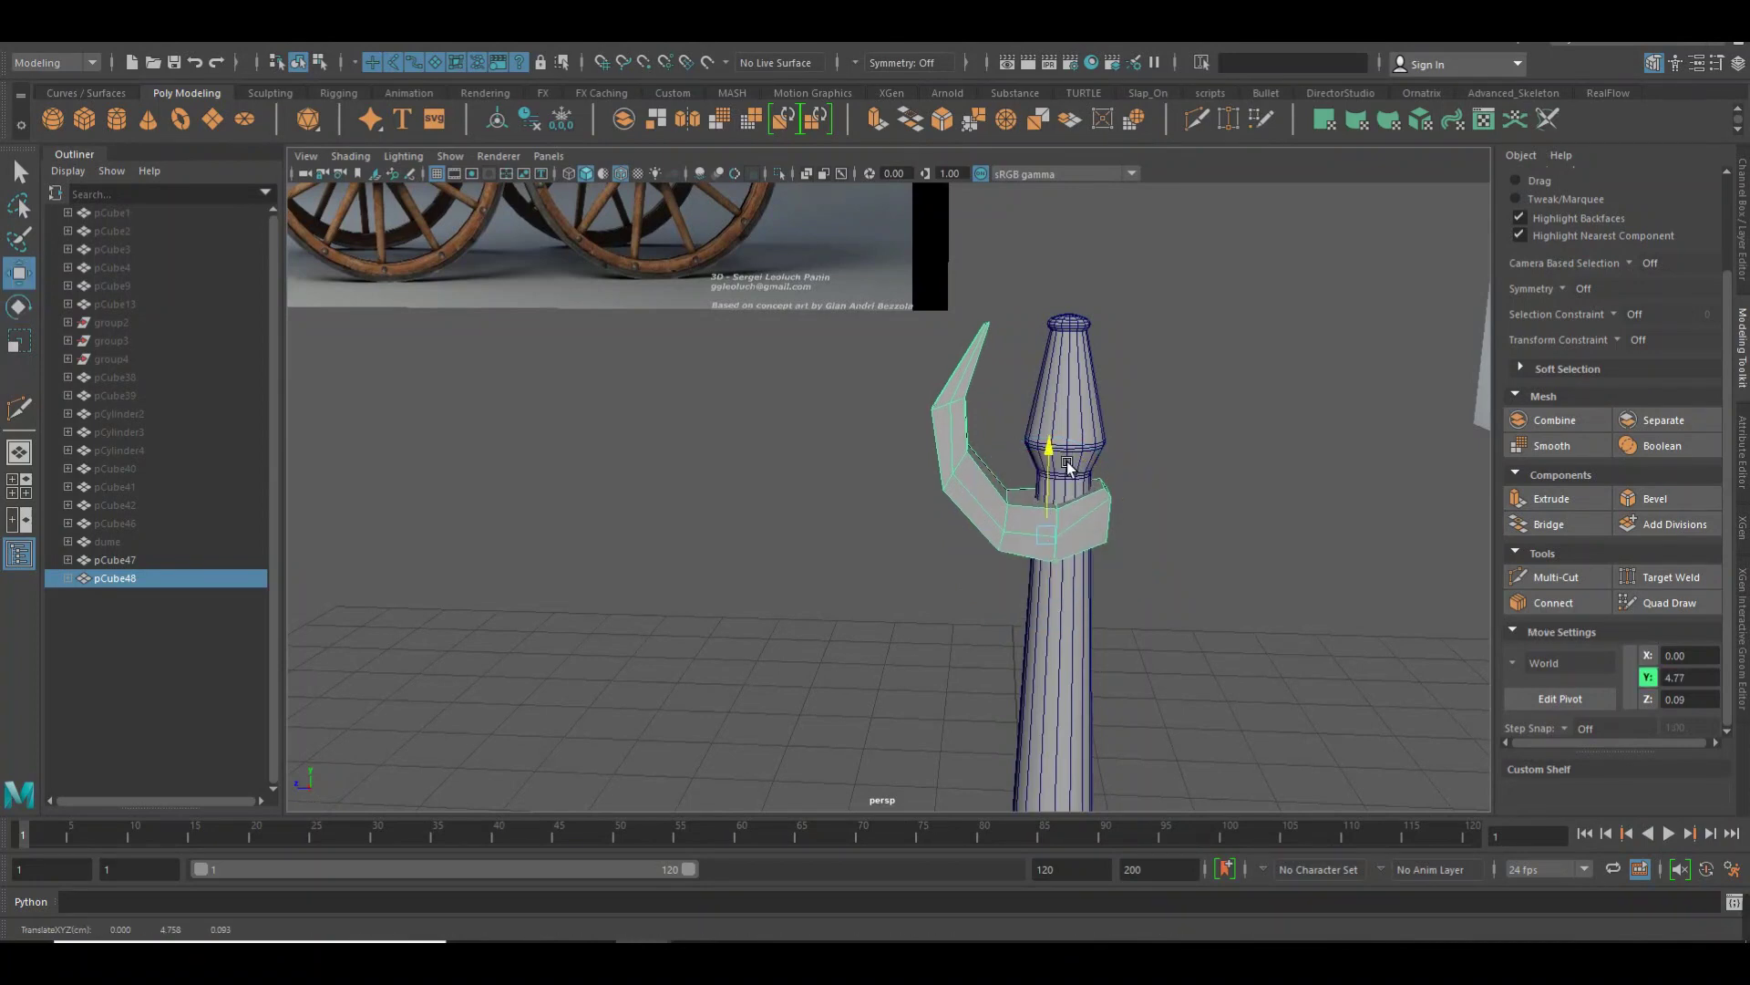
left_click(1218, 508)
mouse_move(1219, 507)
left_mouse_down("alt")
mouse_move(1059, 538)
mouse_move(1196, 505)
mouse_move(1047, 594)
mouse_move(1167, 544)
mouse_move(1172, 488)
mouse_move(1113, 508)
left_mouse_up("alt")
scroll(1142, 516, "up", 3)
Select the collar edges and connect them to add a new edge loop
mouse_move(1113, 507)
right_mouse_down("alt")
mouse_move(1099, 544)
mouse_move(1089, 421)
right_mouse_up("alt")
left_click(1097, 540)
left_click(1095, 563)
left_click(1088, 595, "shift")
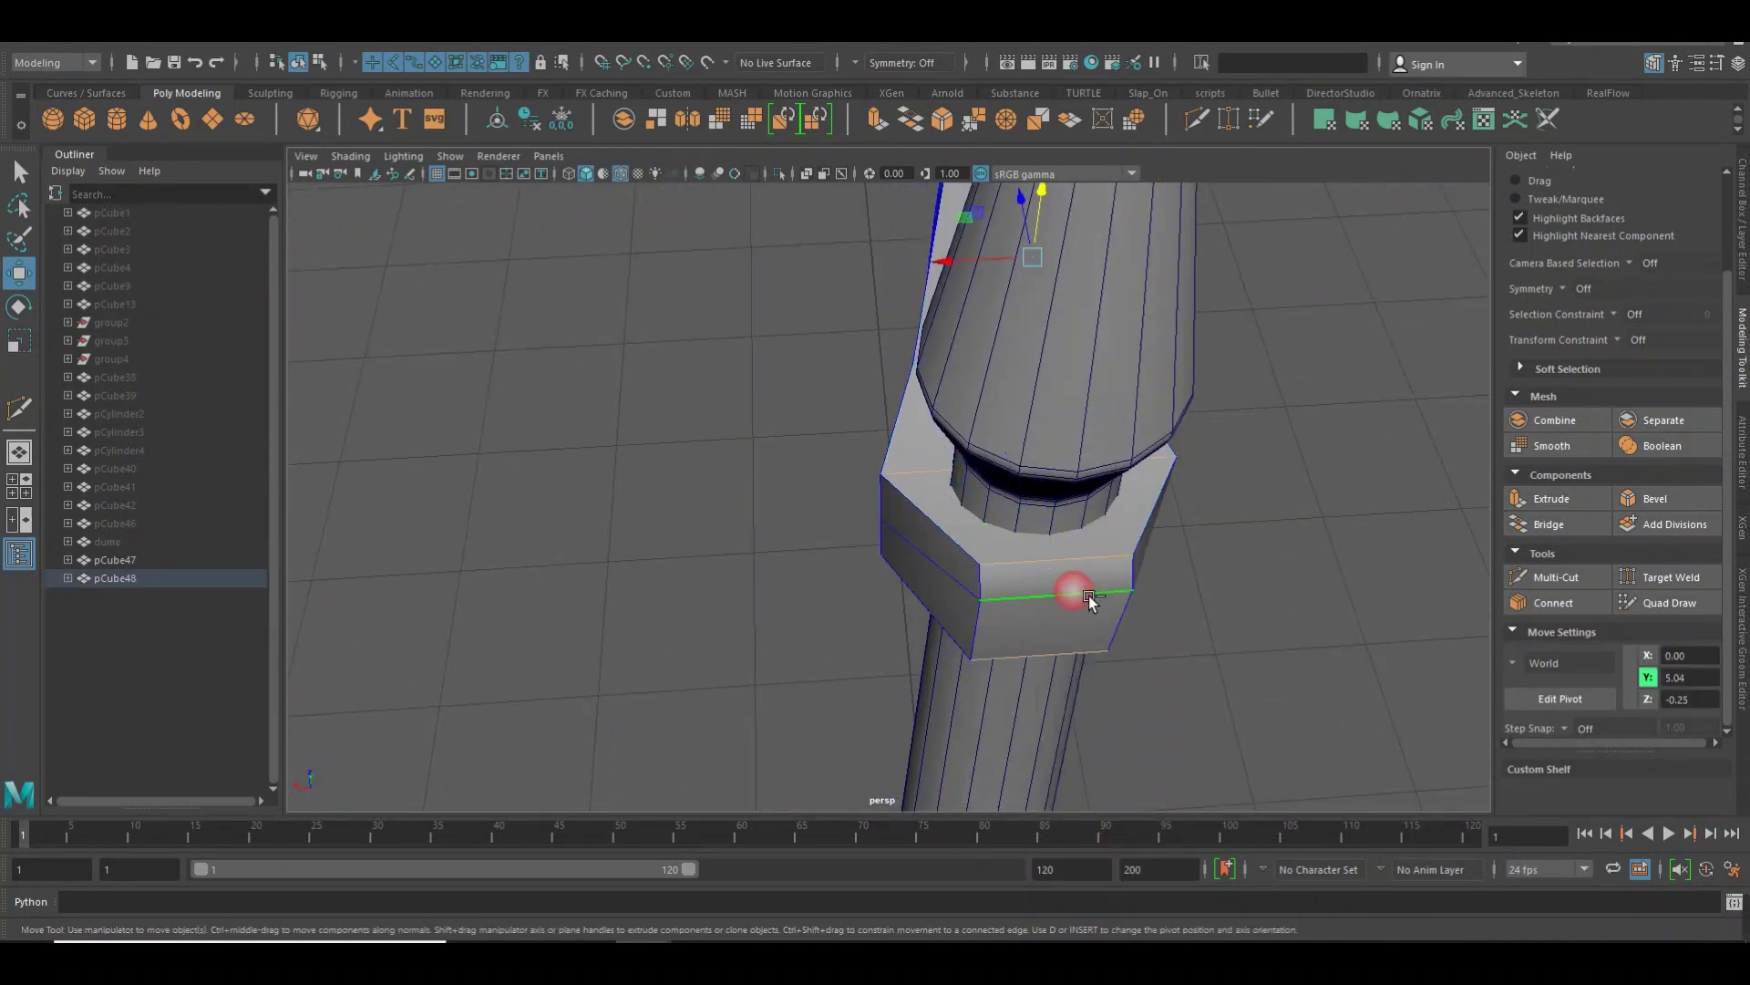
right_click_drag(1069, 574, 1063, 884, "shift")
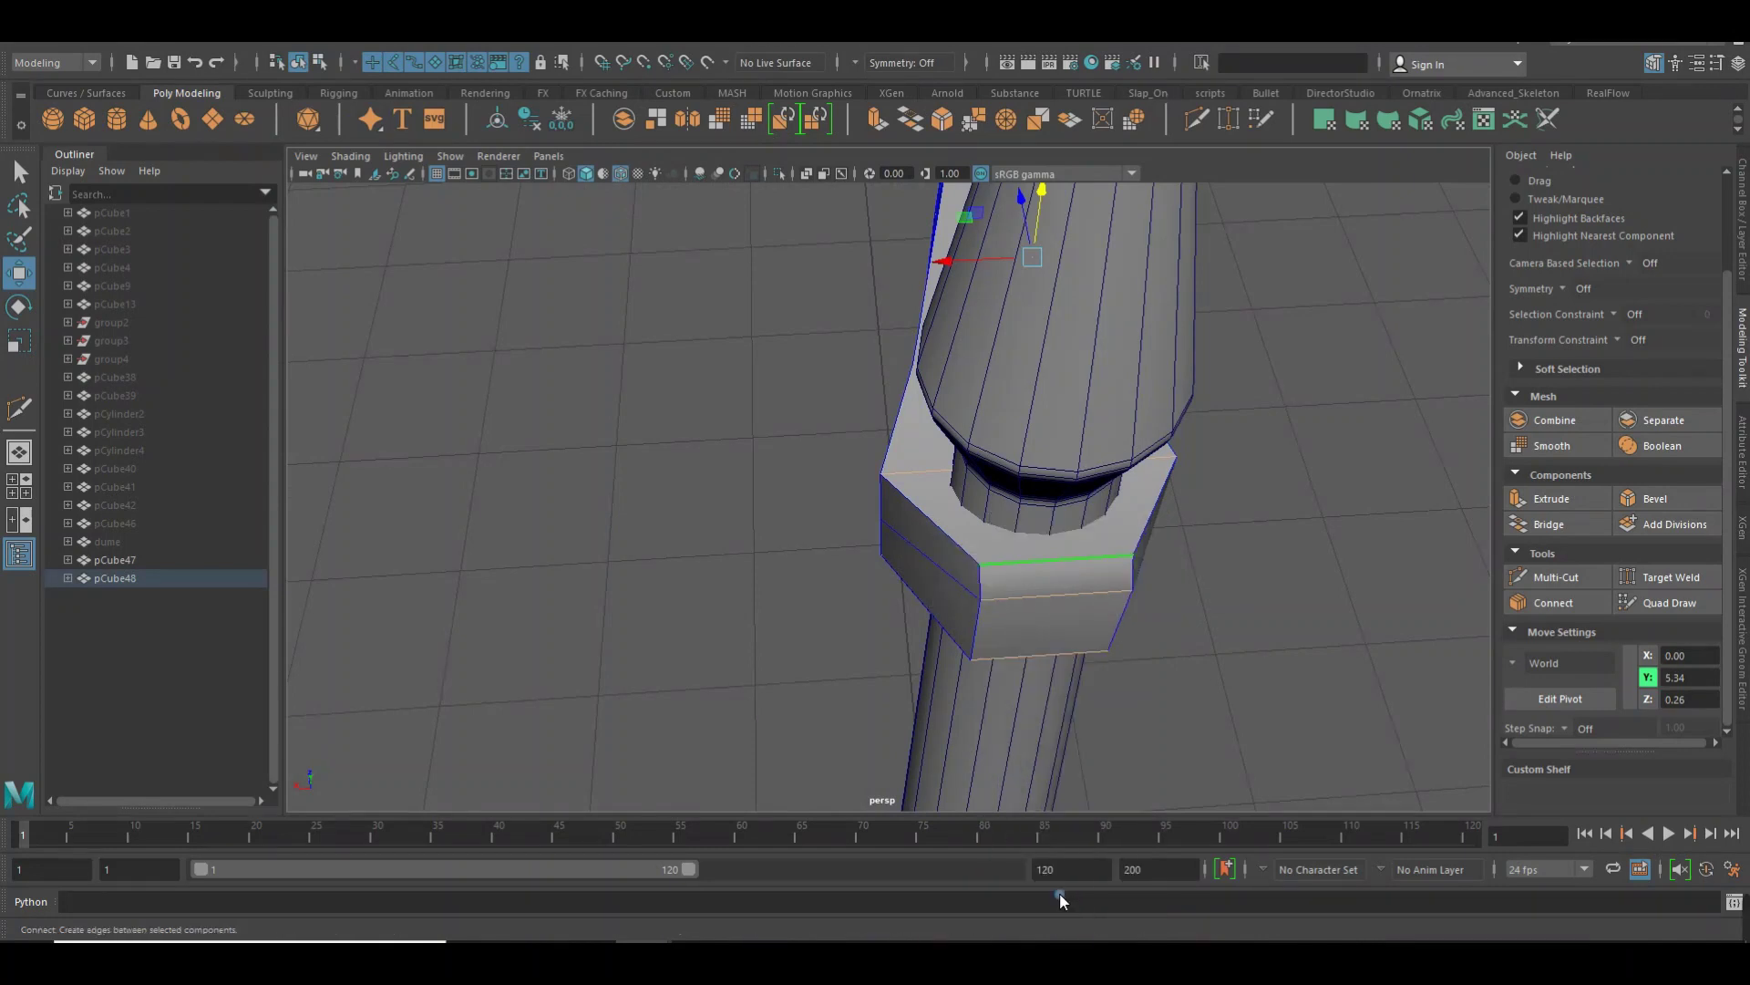
key("w")
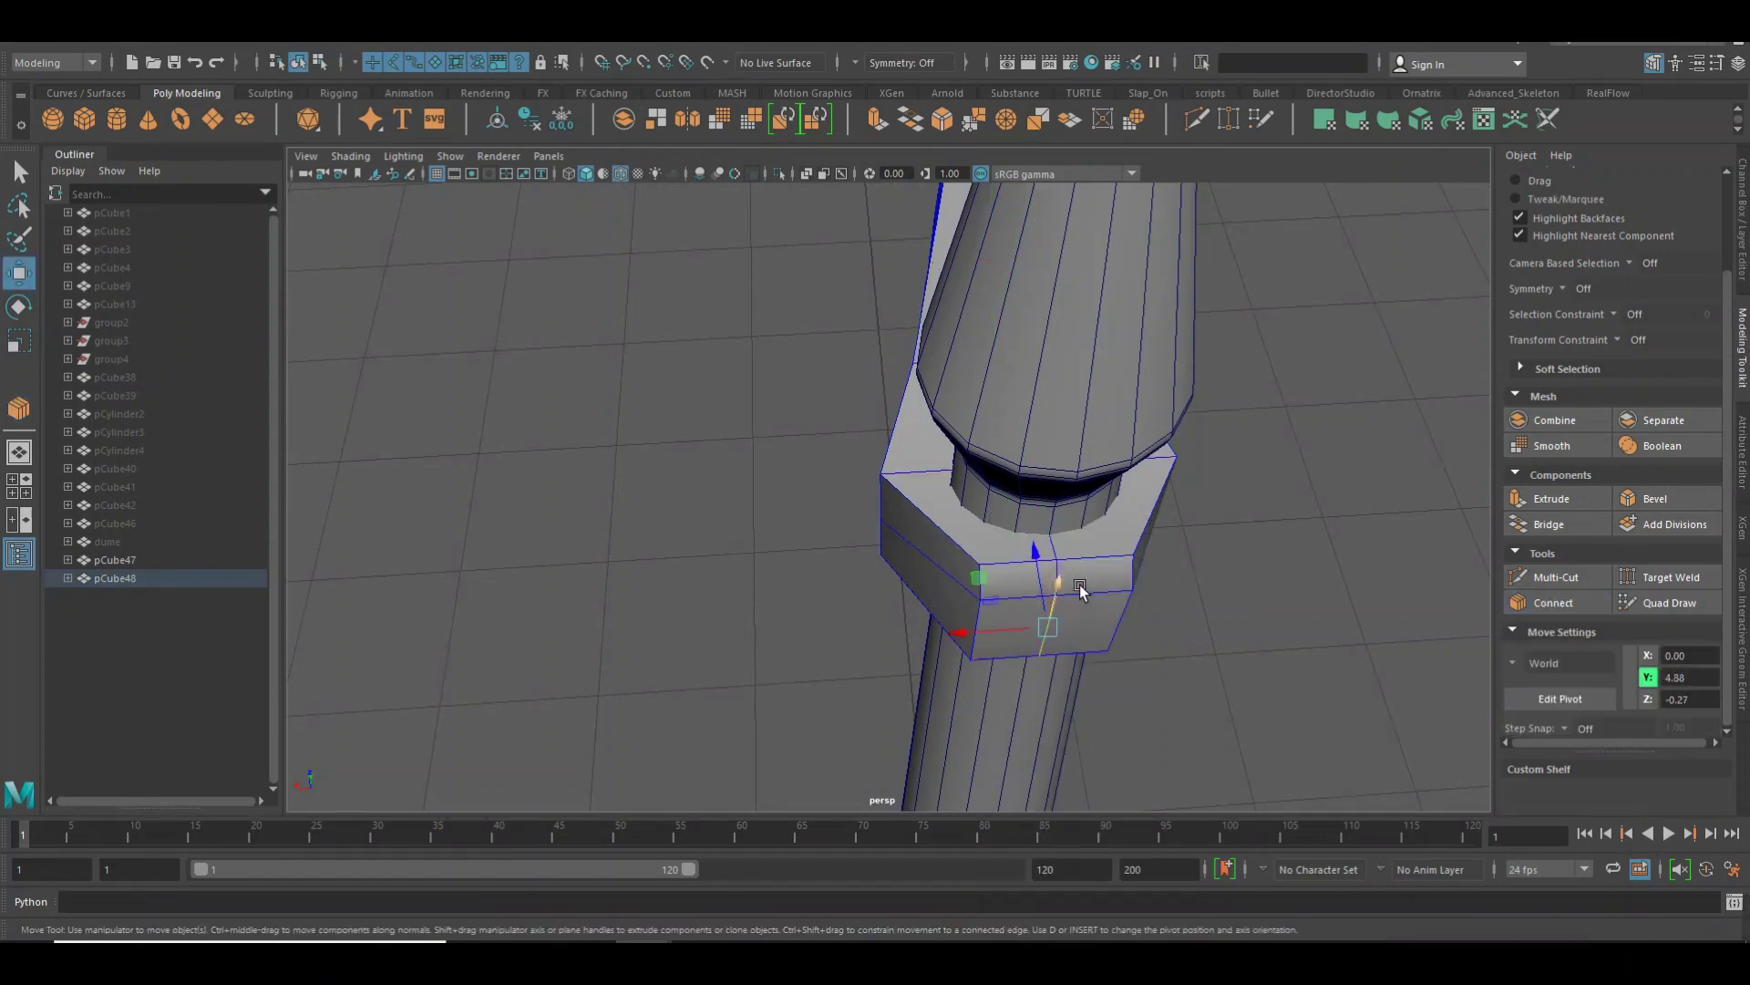
Nudge a collar vertex slightly upward in Y
mouse_move(1133, 649)
left_mouse_down("alt")
mouse_move(1188, 614)
mouse_move(1195, 734)
mouse_move(1157, 598)
left_mouse_up("alt")
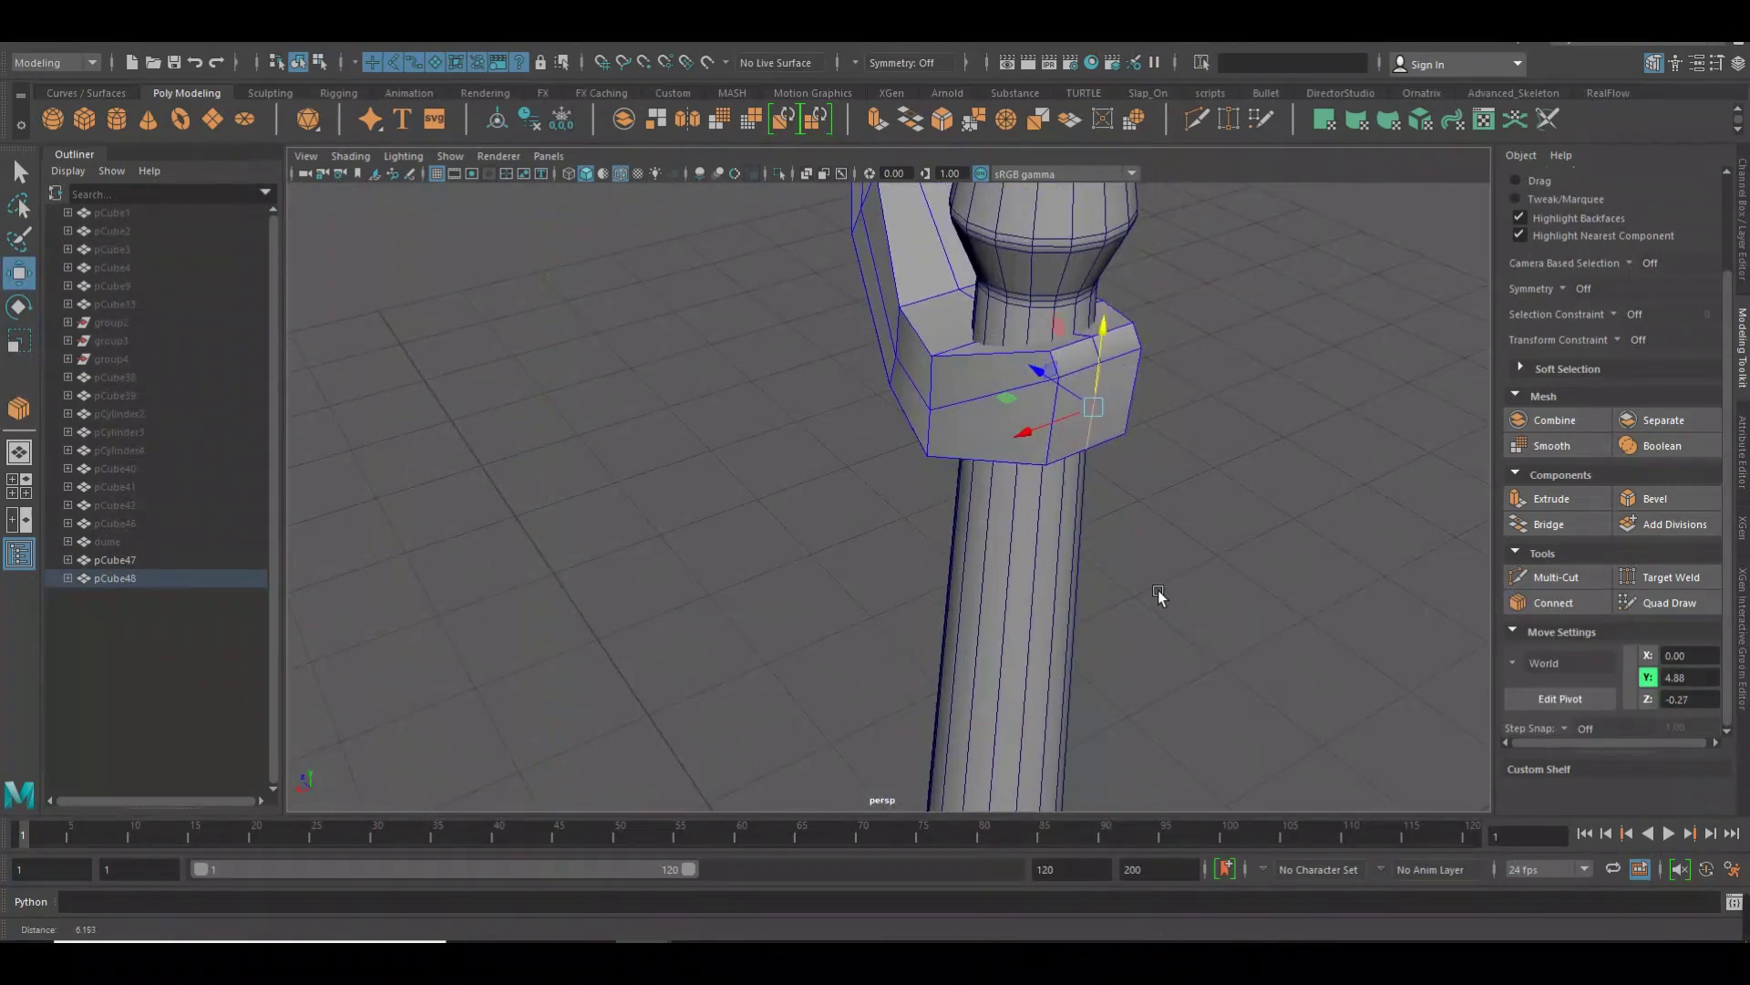
left_click_drag(1114, 425, 1197, 356, "alt")
left_click_drag(1200, 281, 1174, 336, "shift")
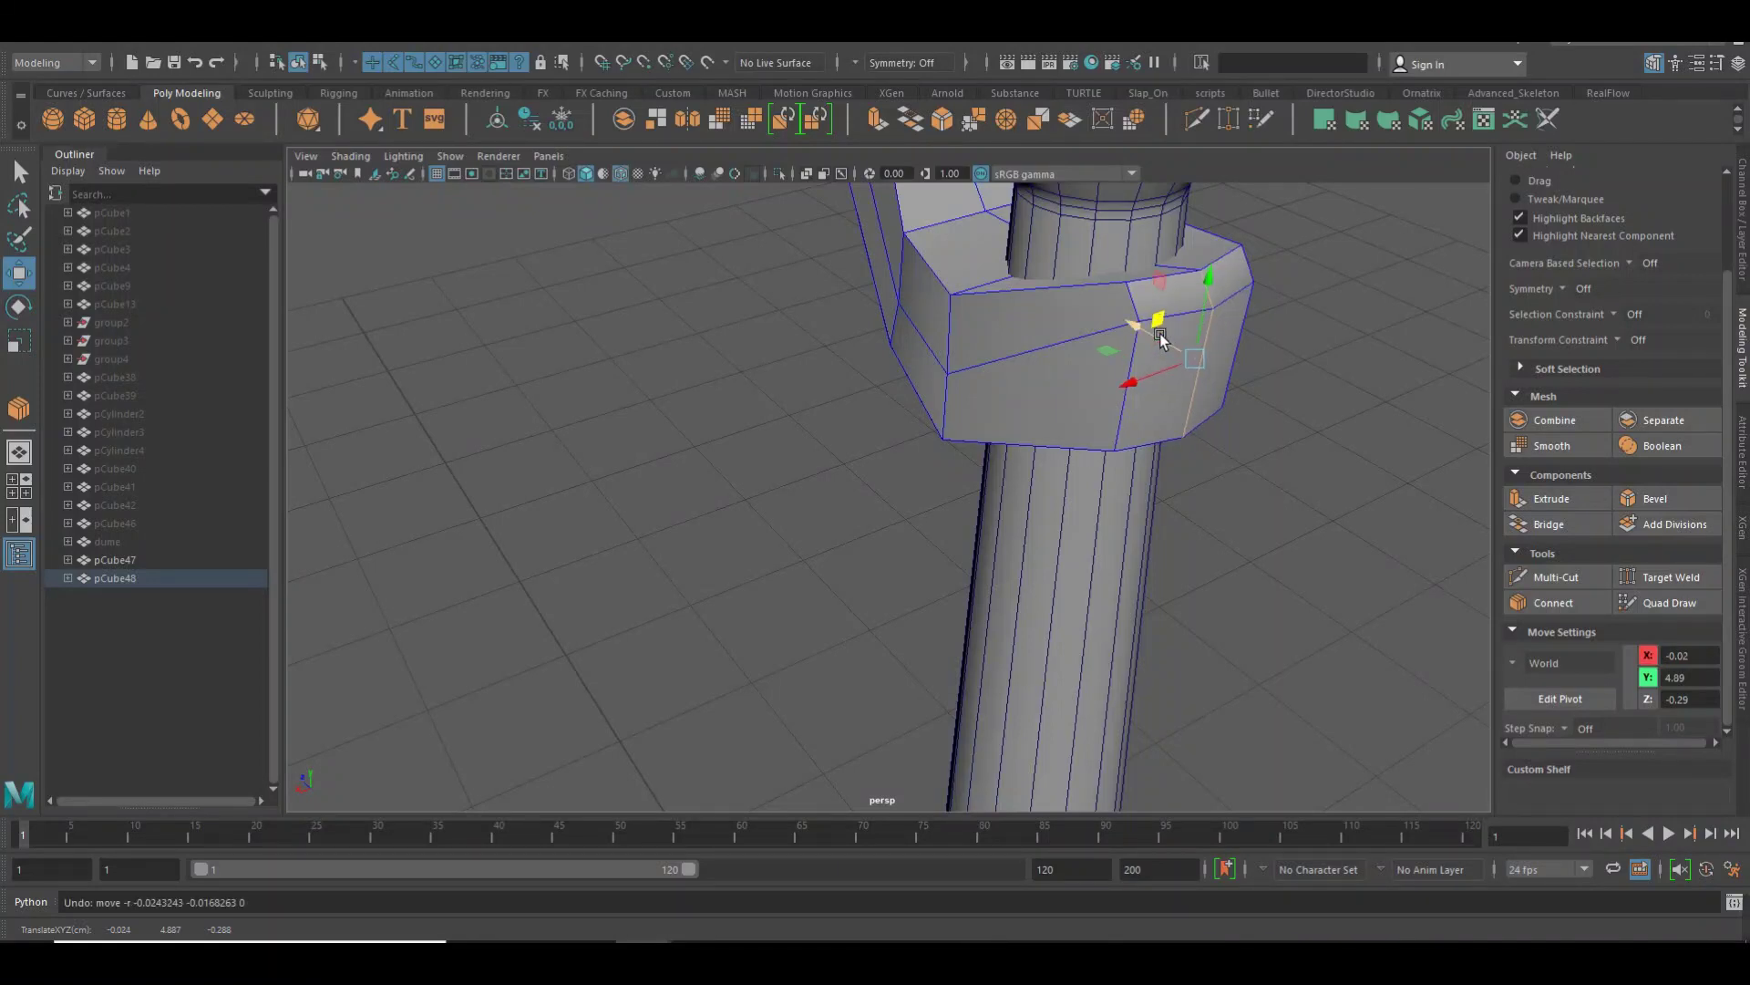
mouse_move(1161, 335)
left_mouse_down()
mouse_move(1139, 328)
mouse_move(1161, 334)
left_mouse_up()
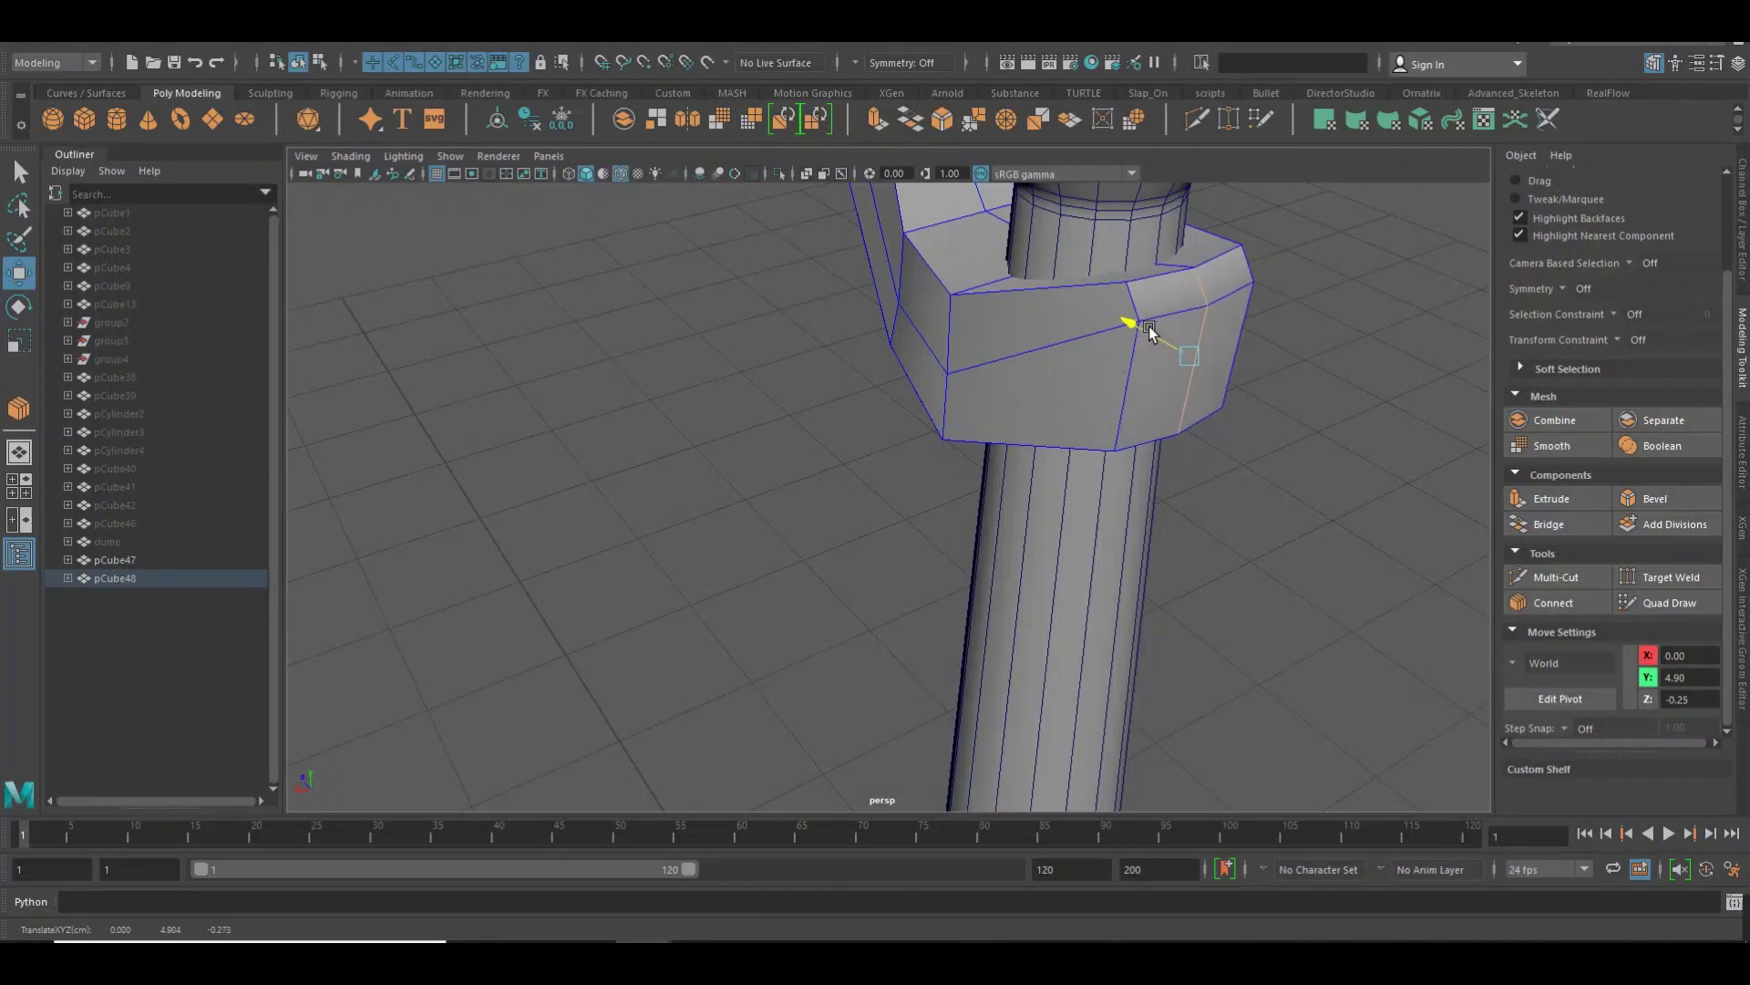
right_click_drag(1231, 266, 1308, 235)
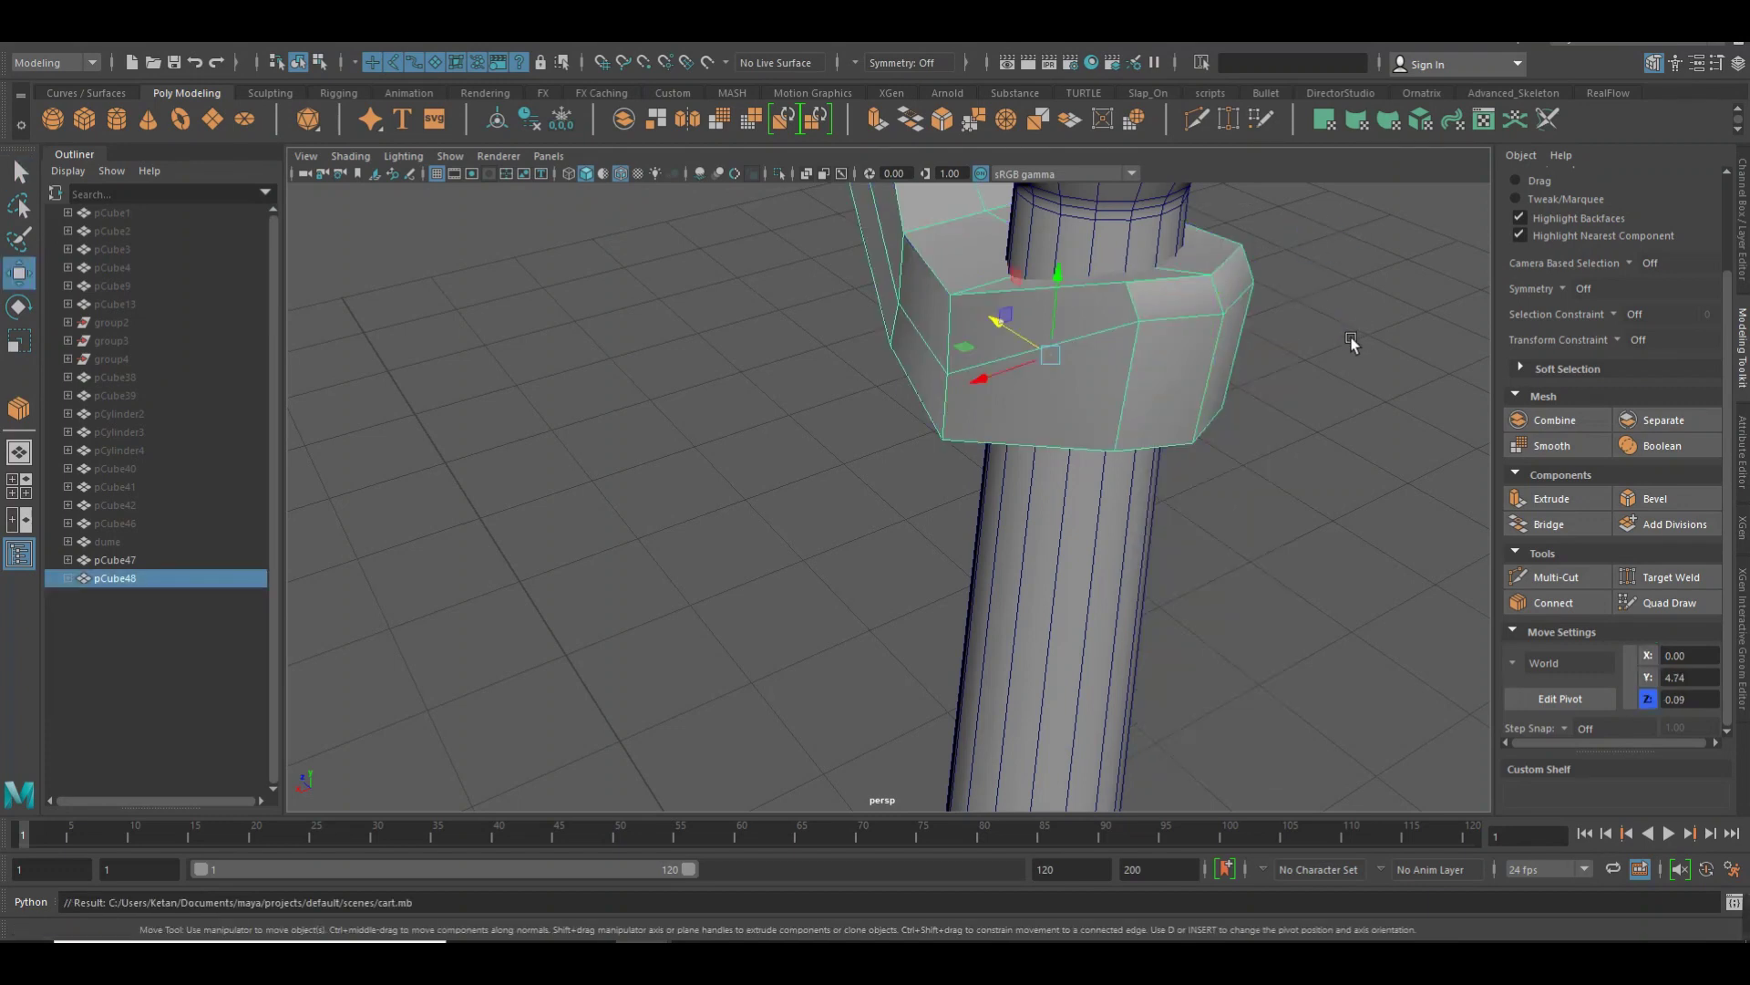
Zoom out and orbit to view the whole post down to its square base
right_click_drag(1355, 340, 1125, 406, "alt")
left_click(1103, 491)
right_click_drag(1116, 494, 1009, 517, "alt")
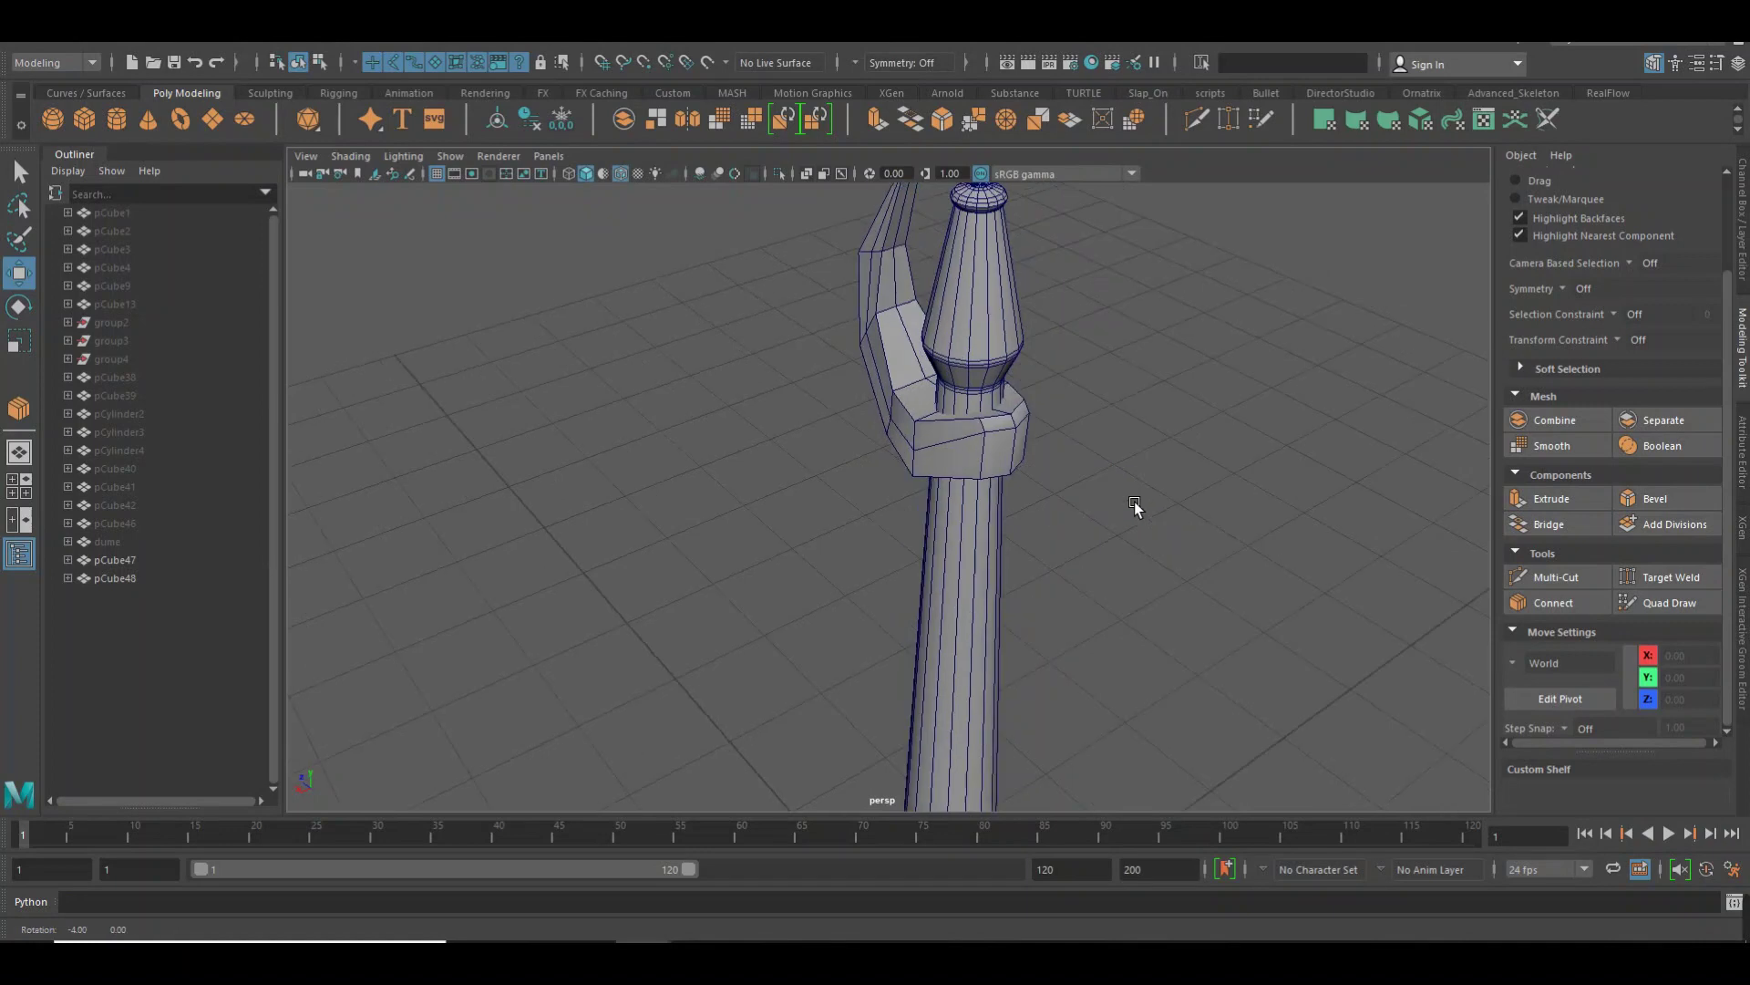
mouse_move(1009, 516)
left_mouse_down("alt")
mouse_move(885, 583)
mouse_move(1112, 576)
left_mouse_up("alt")
right_click_drag(1112, 577, 1046, 297, "alt")
Select the square base's front corner and rim edges in edge mode
scroll(1020, 543, "up", 2)
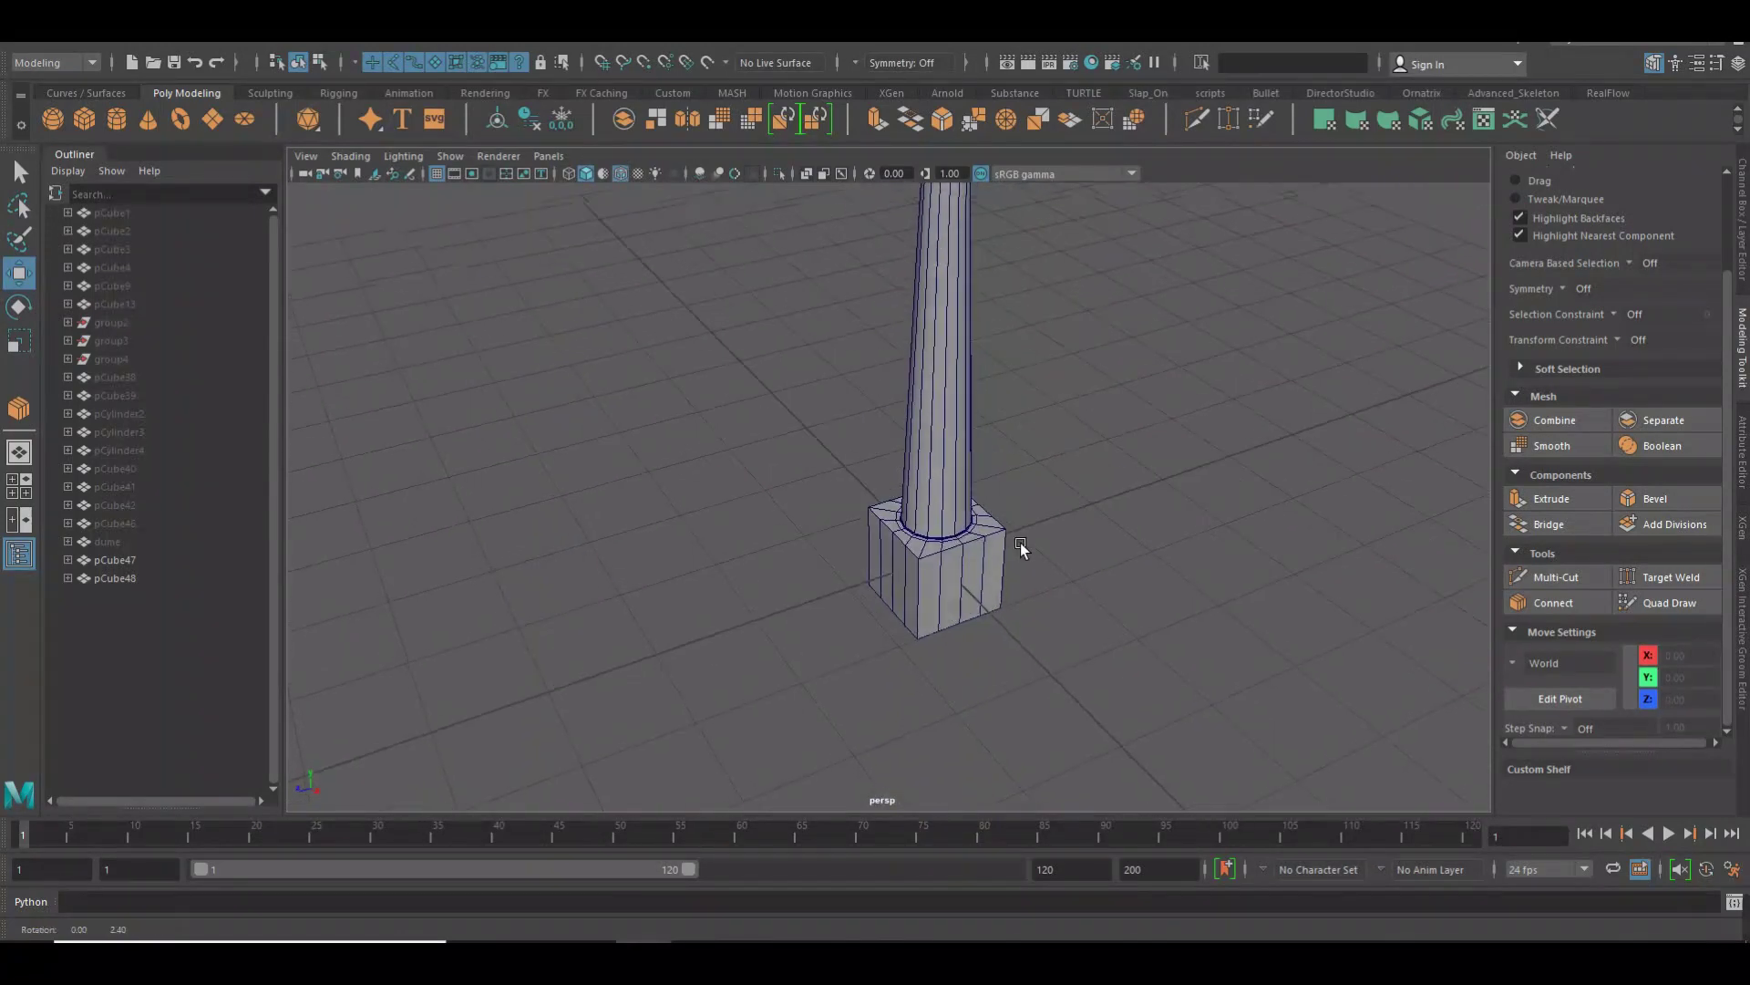
scroll(1298, 589, "up", 3)
scroll(1086, 452, "up", 3)
scroll(1076, 488, "up", 3)
left_click(1075, 487)
right_click_drag(1064, 485, 1048, 409)
left_click(1100, 495)
left_click(1114, 441)
left_click(1349, 446)
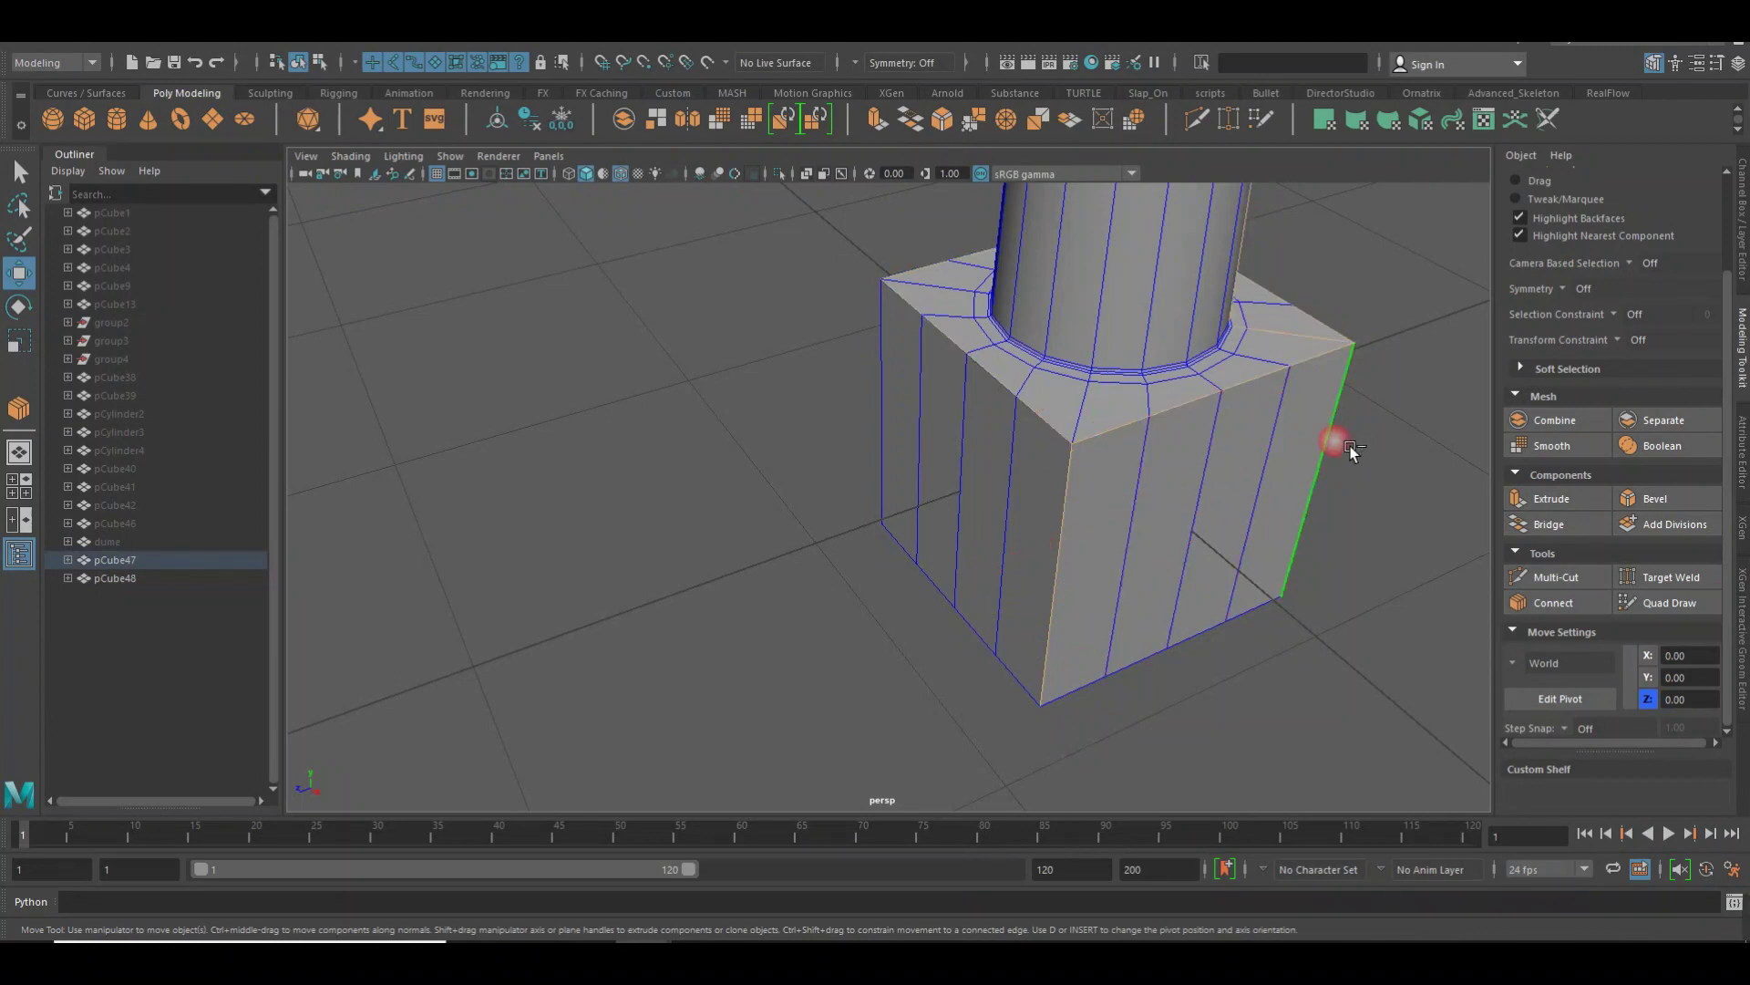
left_click(1213, 643)
left_click(971, 644)
Orbit around the base and add its remaining corner and rim edges
left_click_drag(887, 374, 1098, 451, "alt")
left_click(959, 615)
left_click(874, 378)
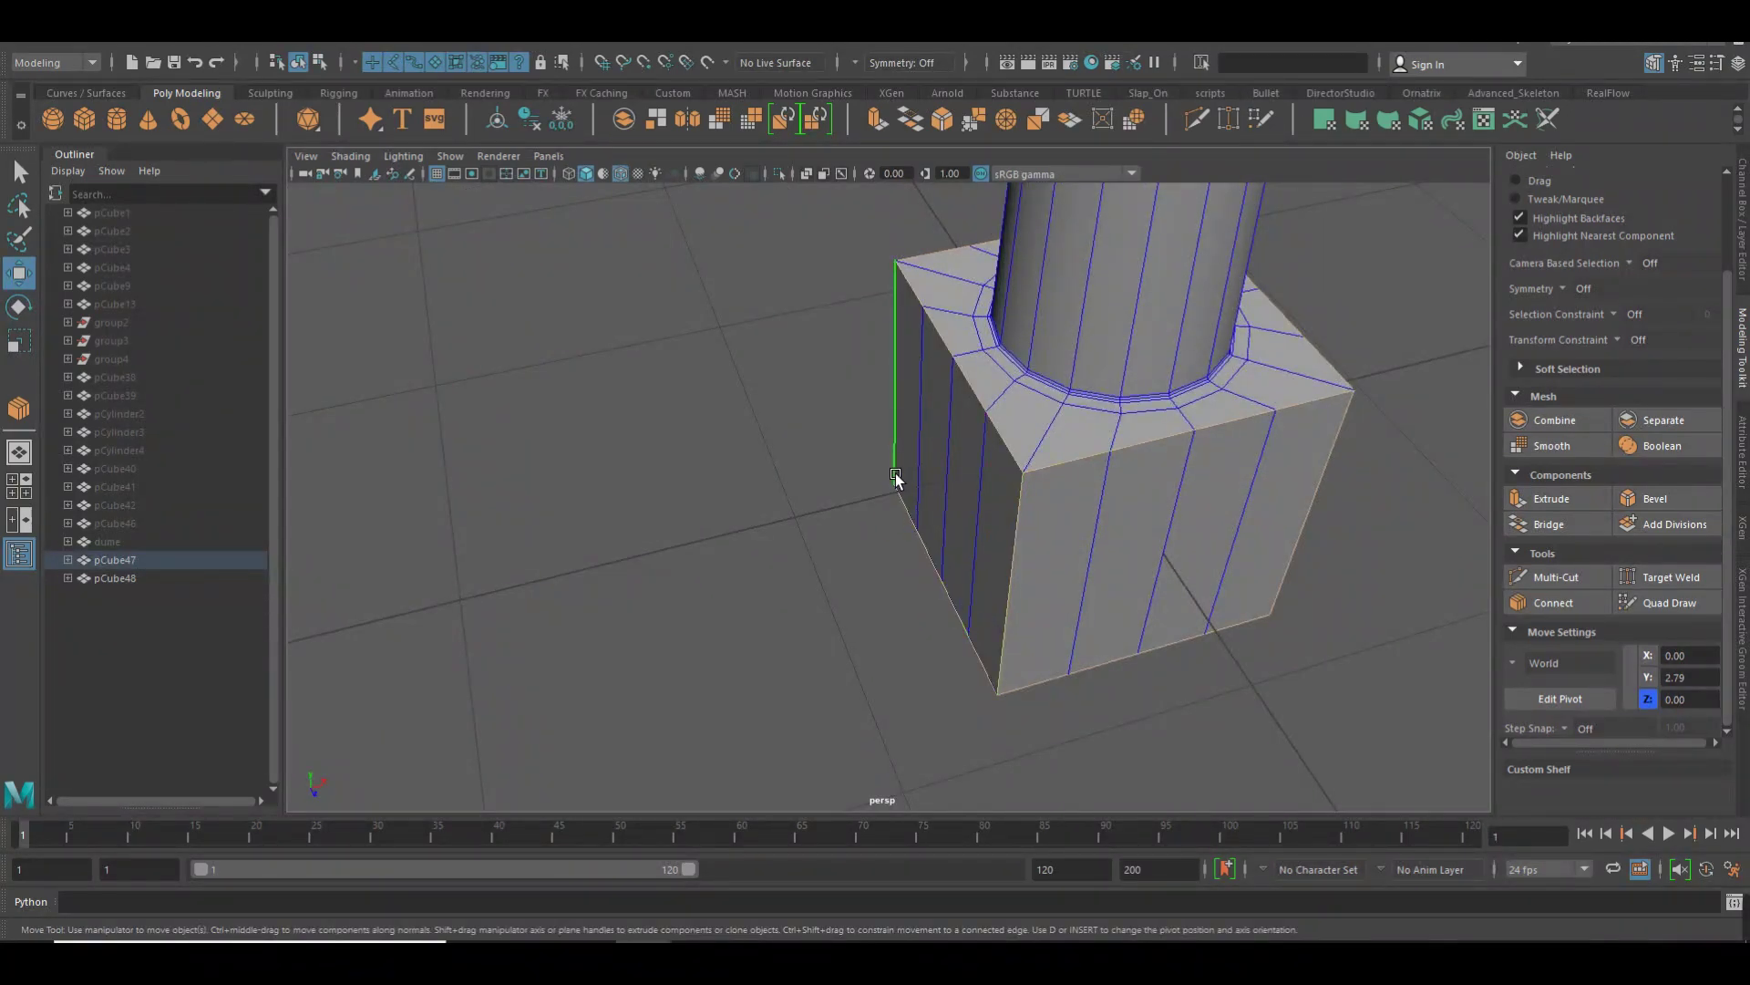
left_click_drag(896, 478, 1035, 473, "alt")
left_click(1054, 647)
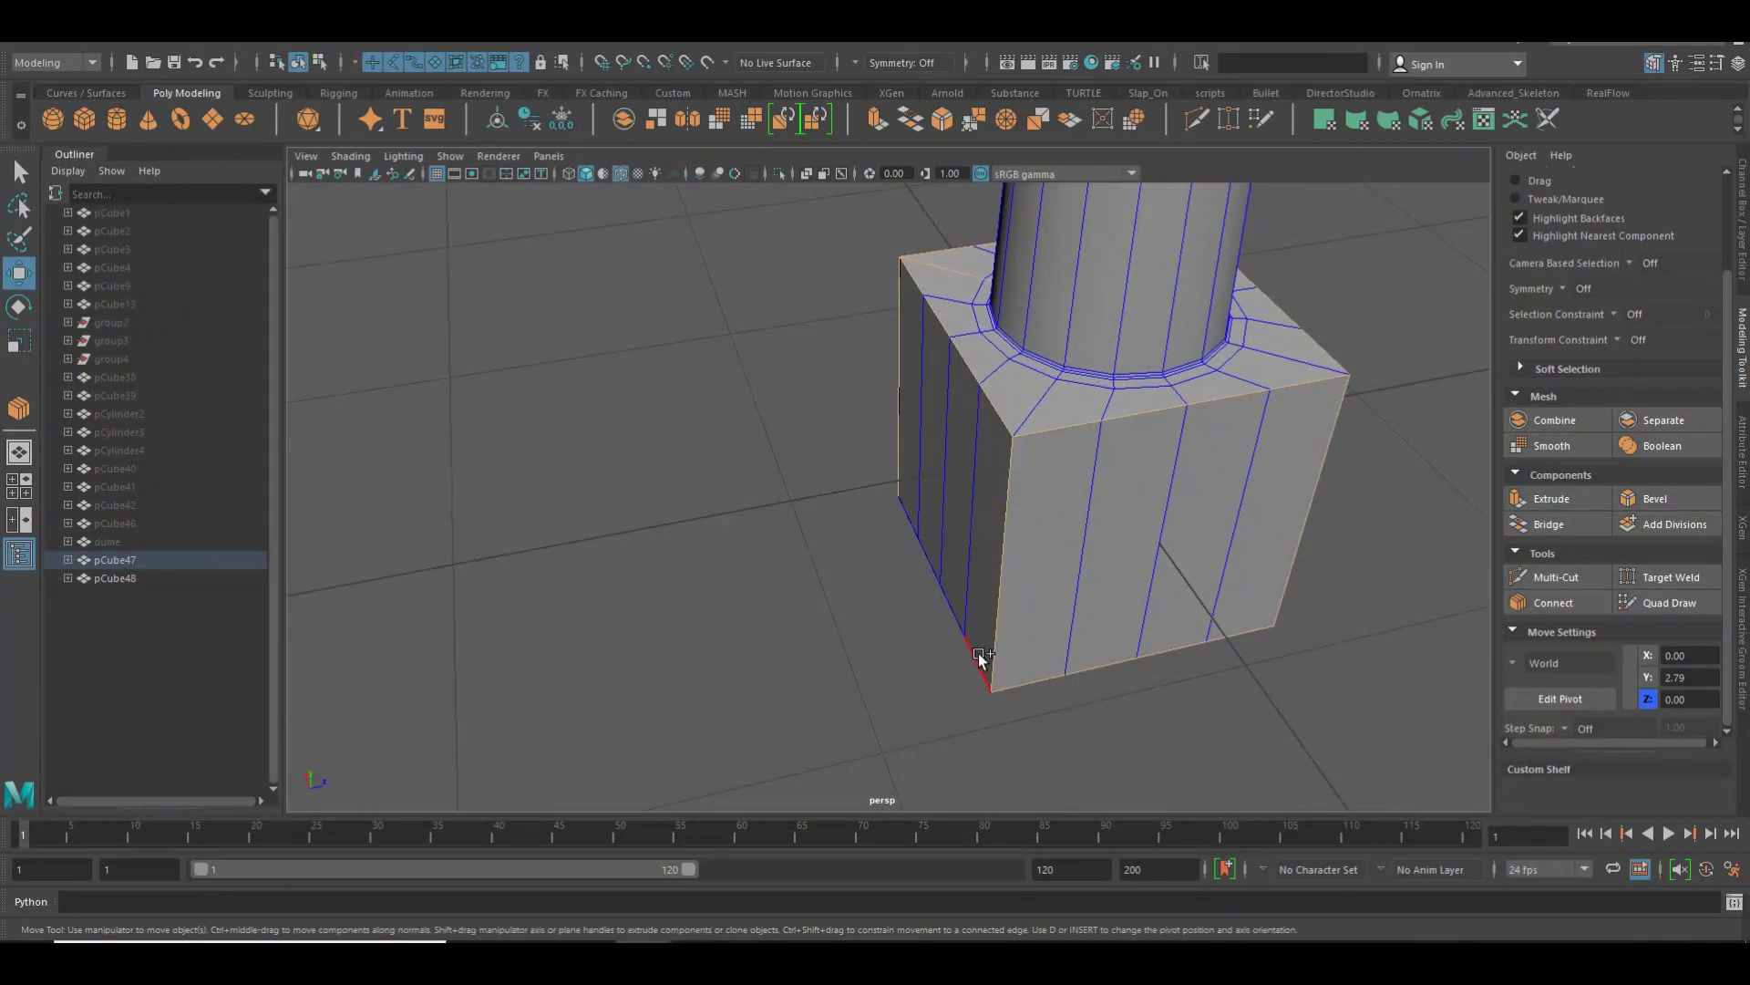
mouse_move(976, 666)
left_mouse_down("alt")
mouse_move(995, 629)
mouse_move(879, 647)
mouse_move(906, 637)
left_mouse_up("alt")
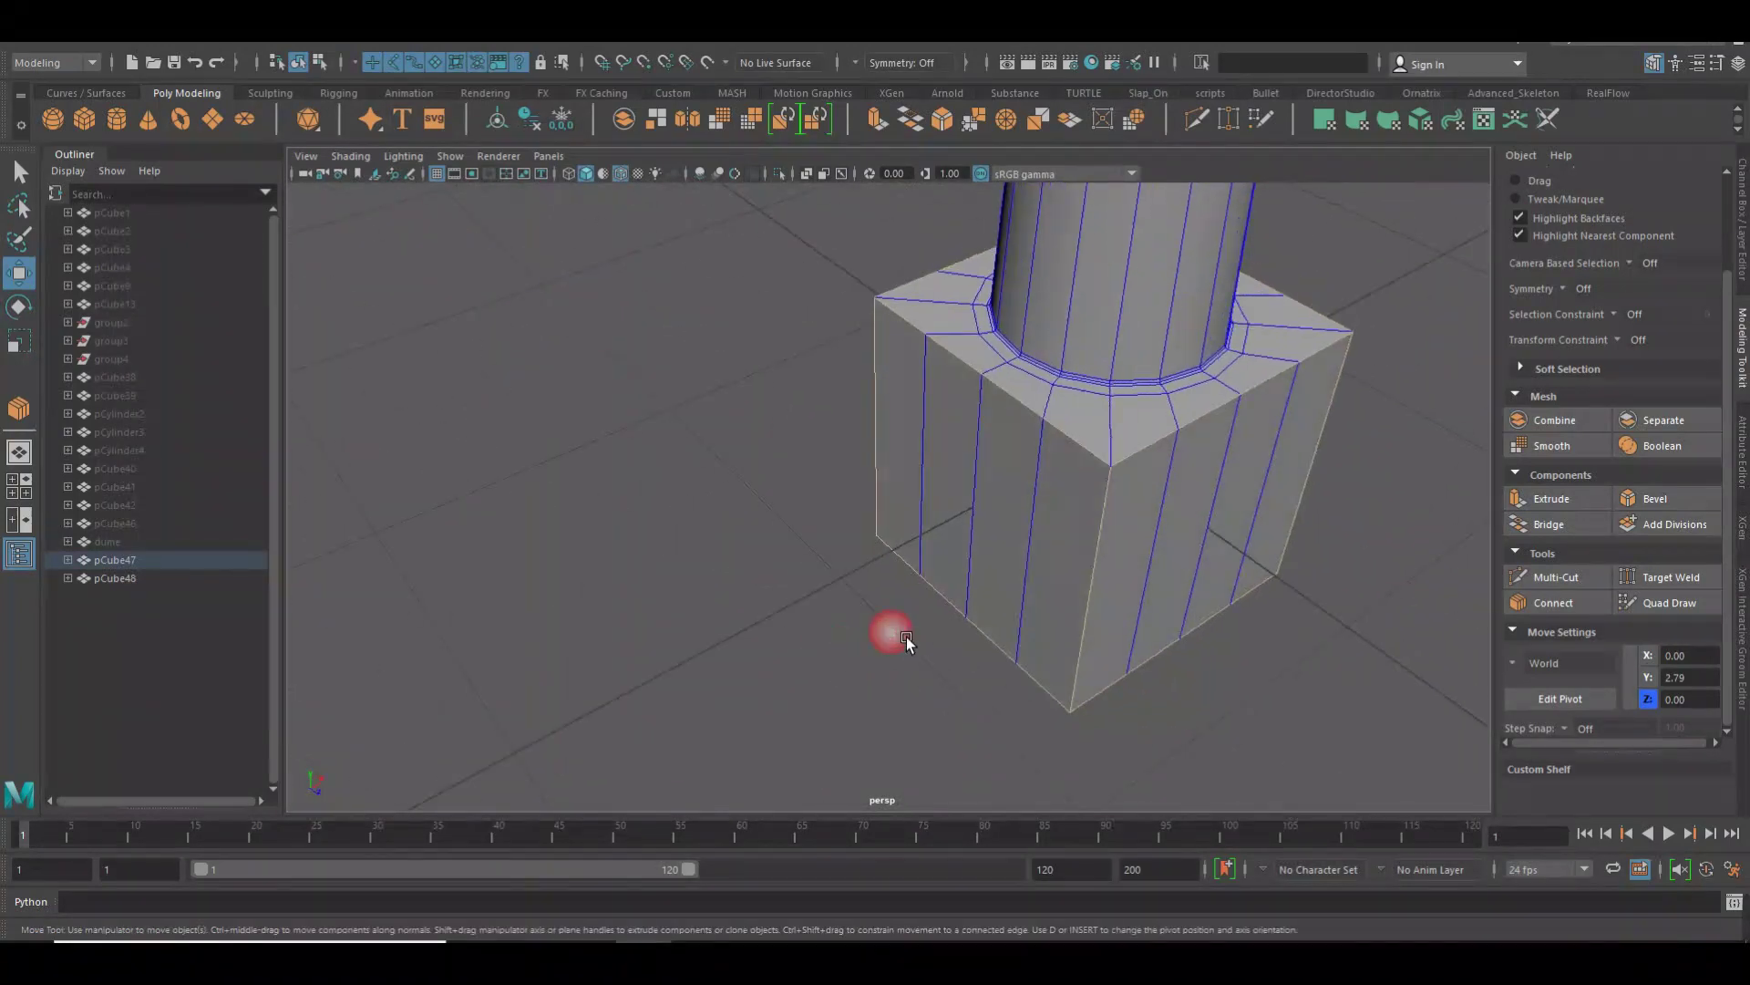
Bevel the selected base edges with 2 segments
left_click(943, 118)
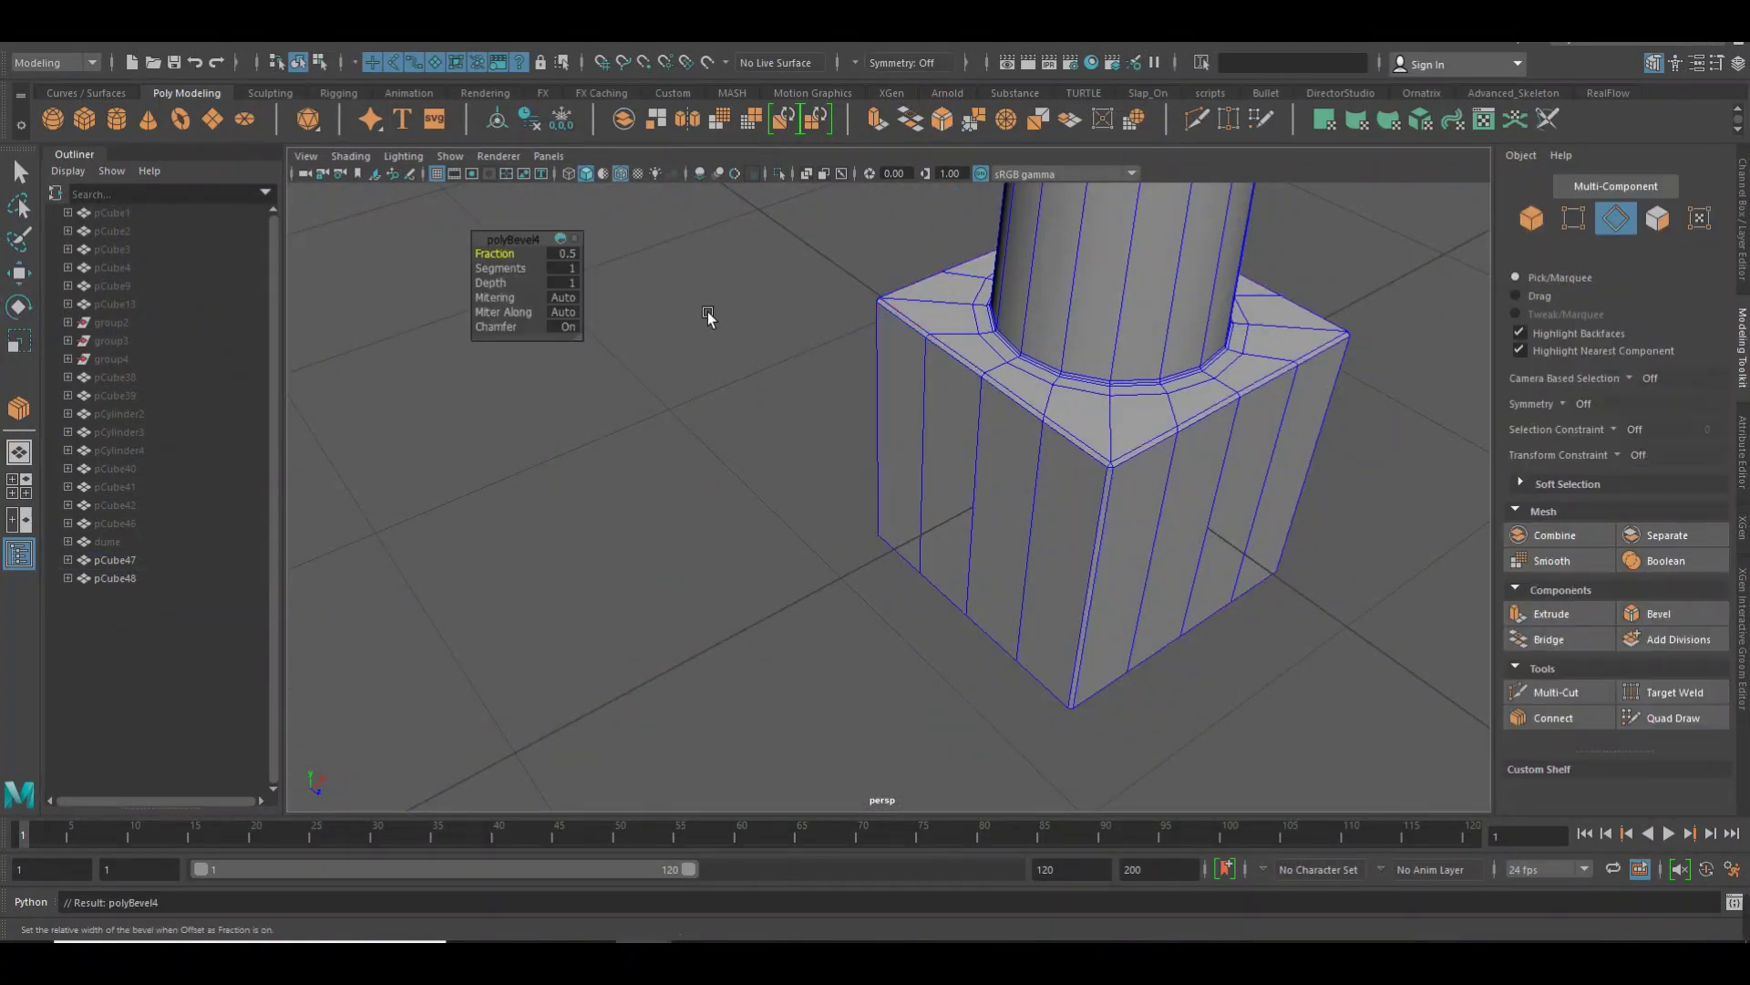
key("Tab")
key("Return")
scroll(1054, 430, "up", 2)
scroll(1230, 429, "up", 3)
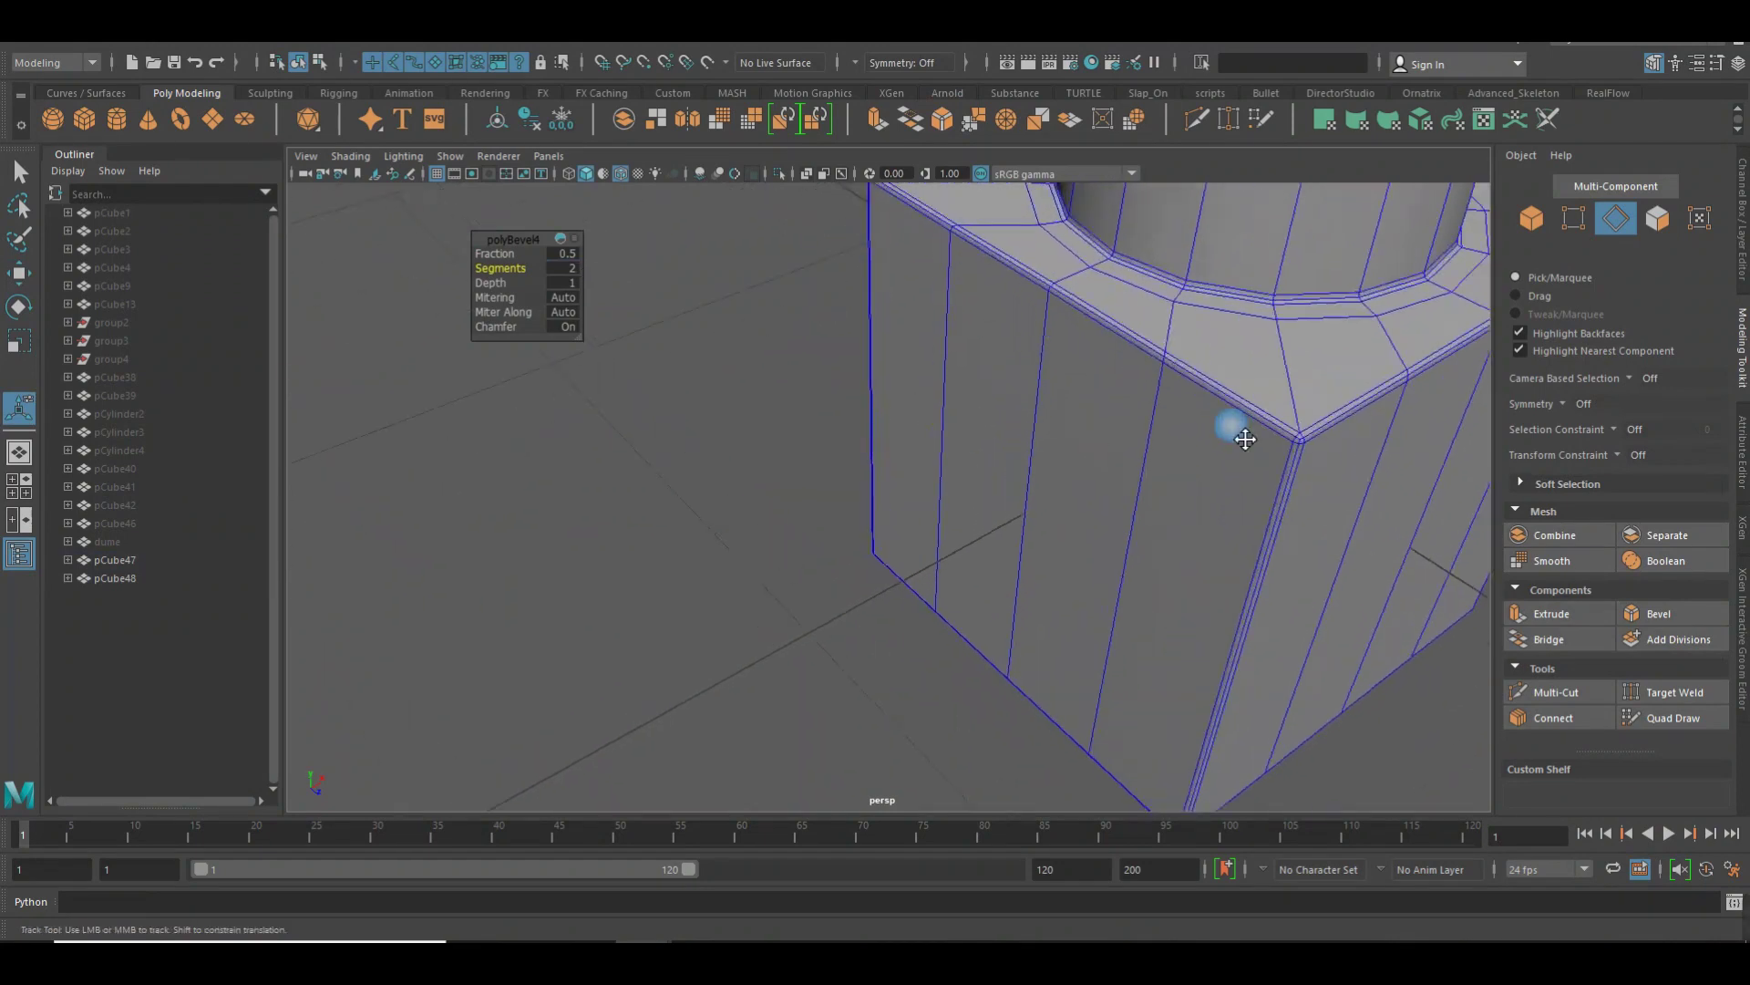
scroll(1289, 450, "up", 3)
scroll(1265, 453, "up", 2)
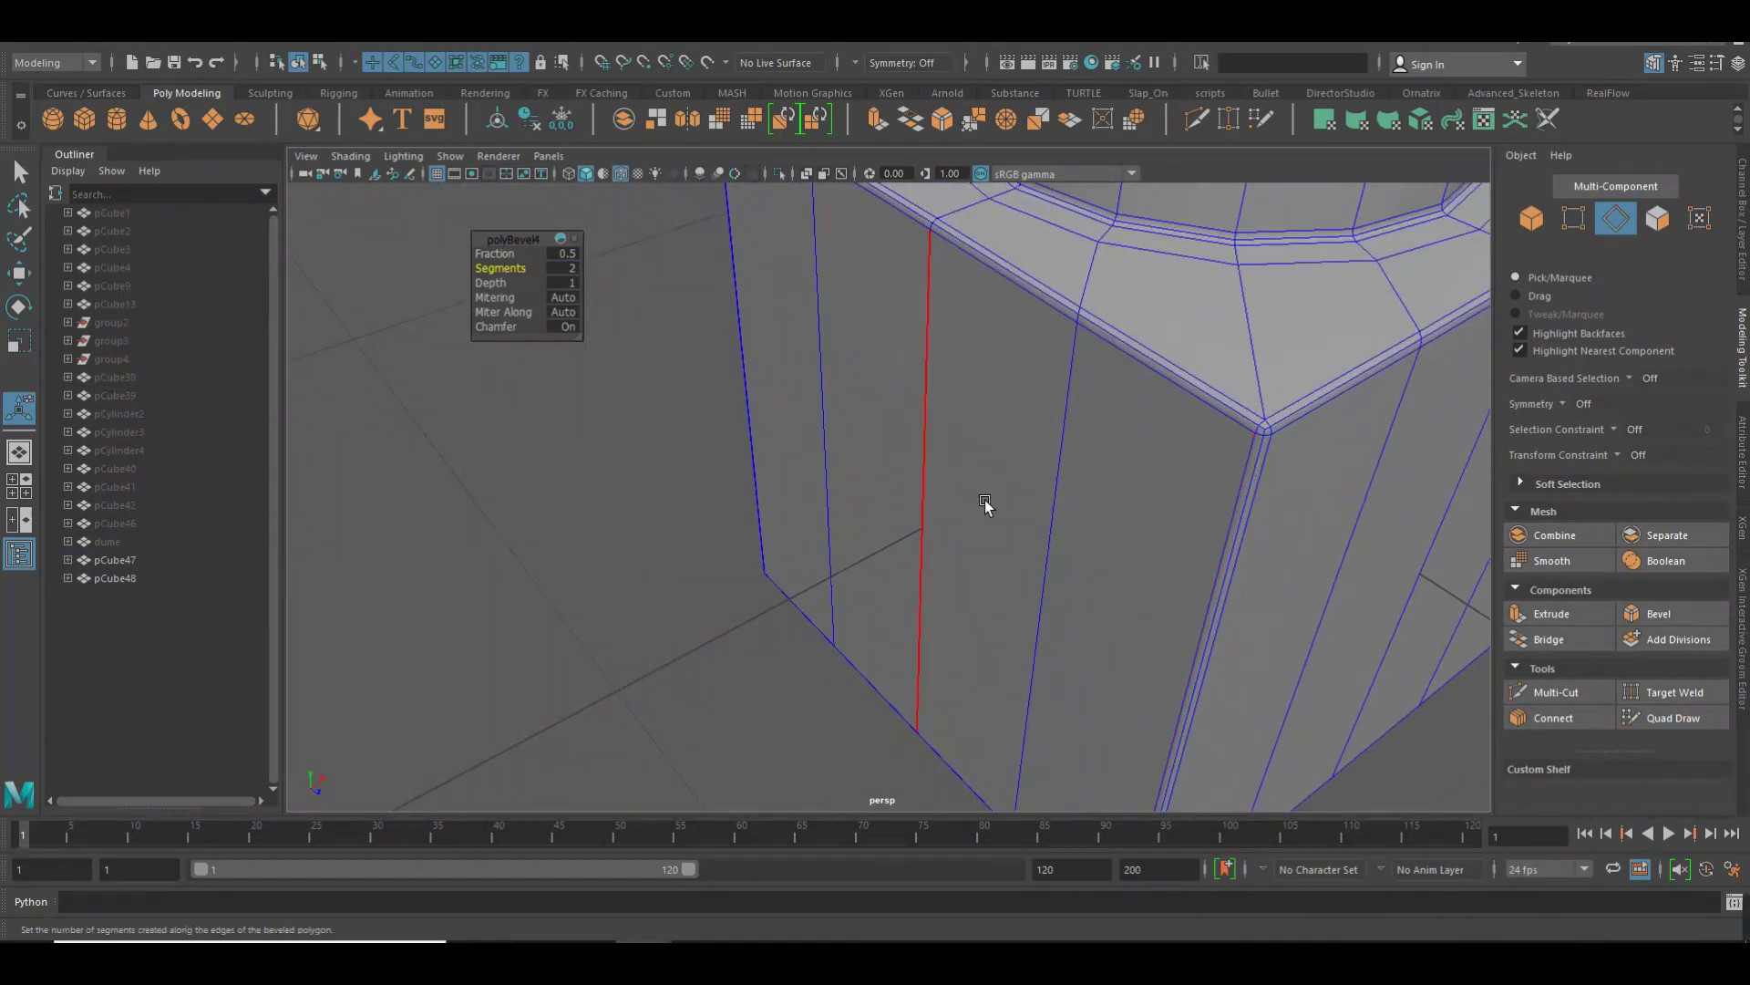
scroll(997, 513, "up", 2)
scroll(1062, 508, "up", 2)
scroll(1082, 507, "up", 1)
scroll(1110, 512, "up", 1)
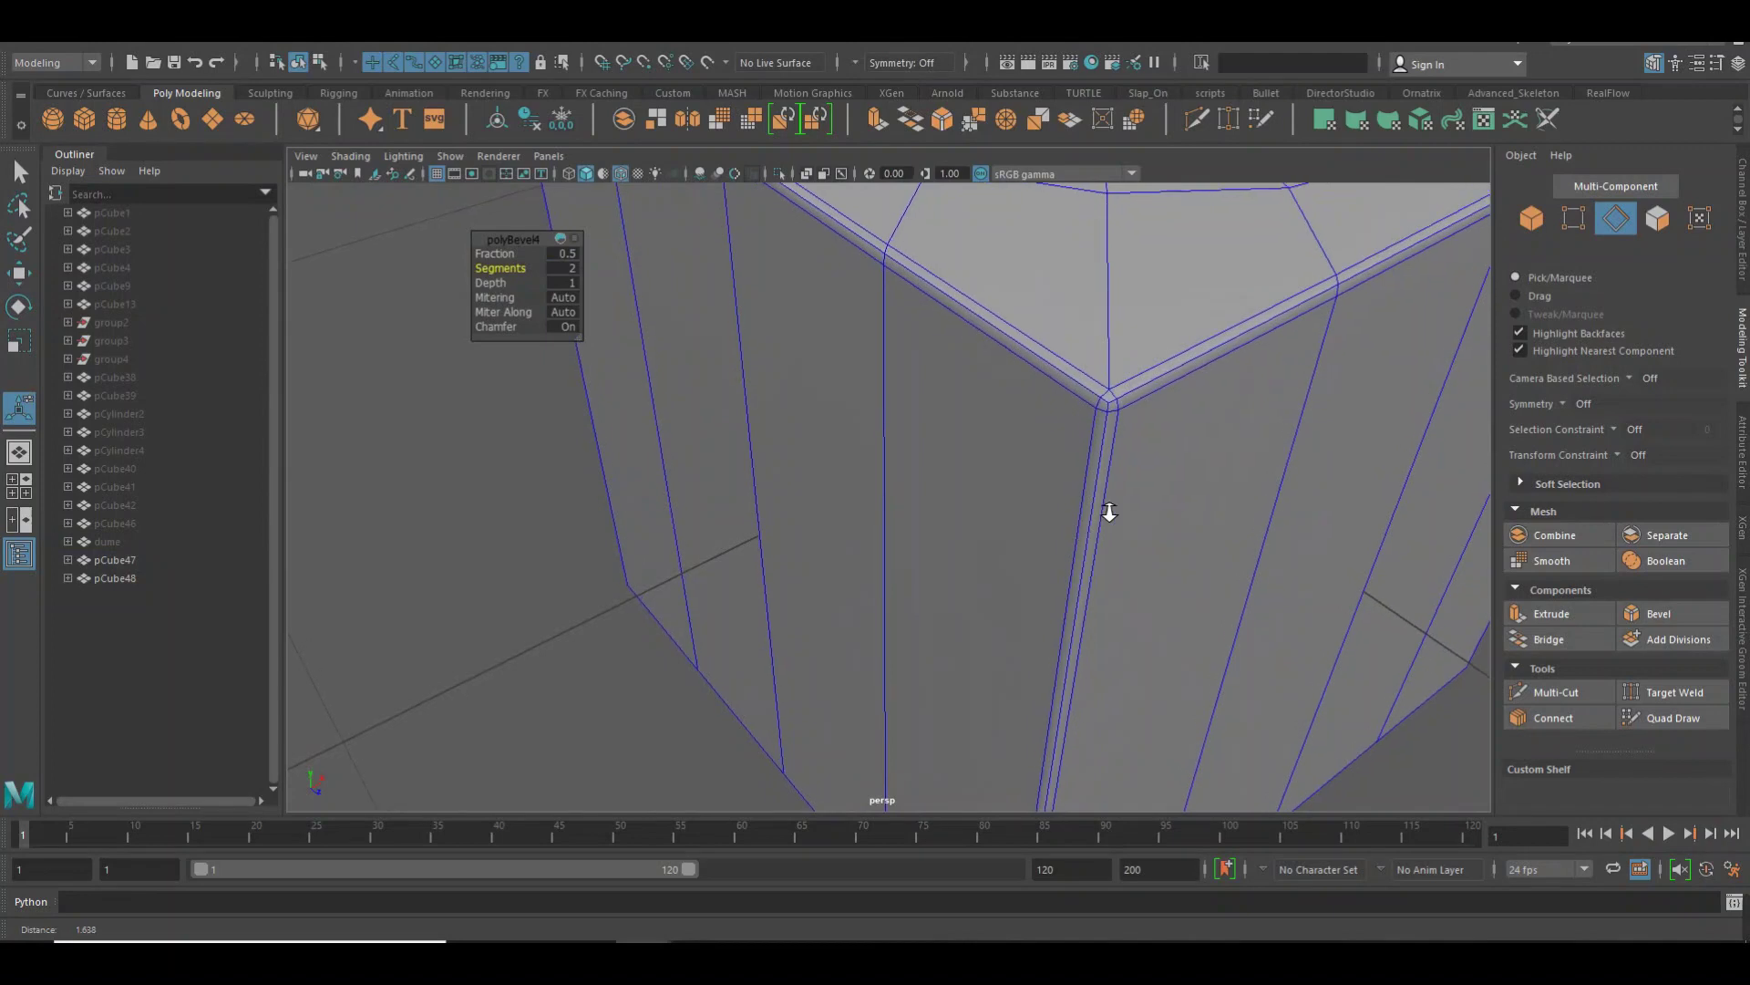
scroll(1152, 513, "up", 1)
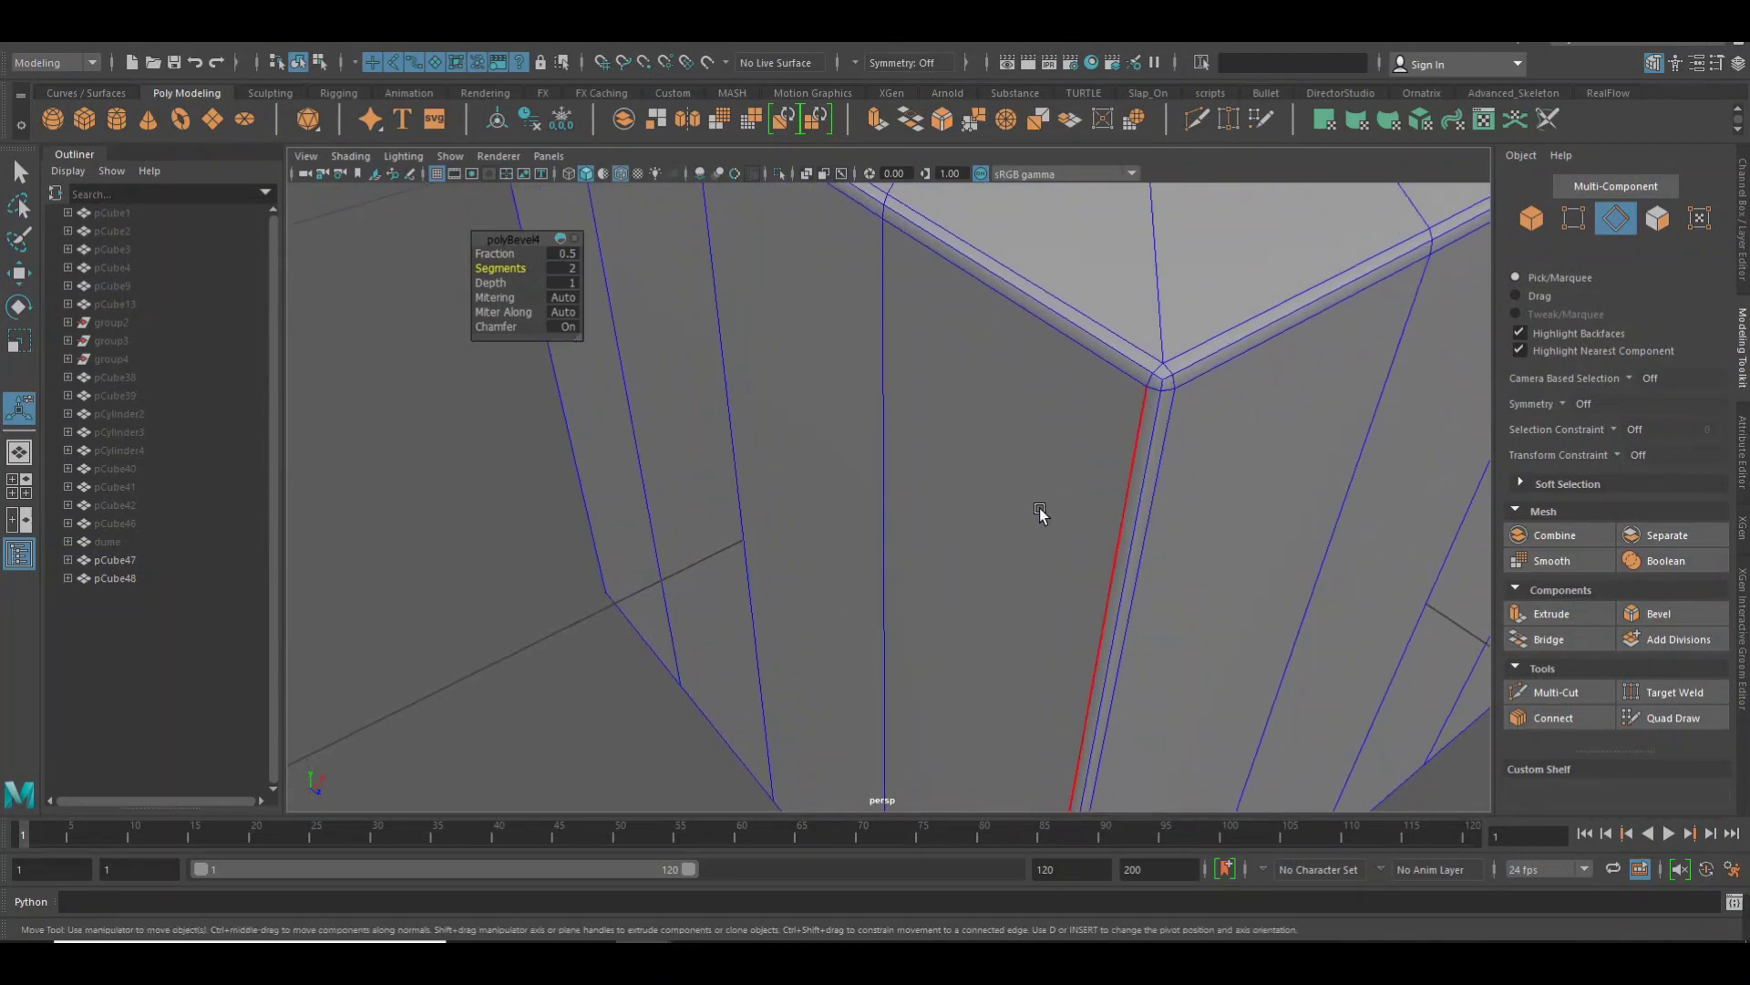
Return the bevelled base to object mode and deselect it
key("w")
key("F8")
scroll(1019, 412, "down", 5)
scroll(584, 392, "down", 3)
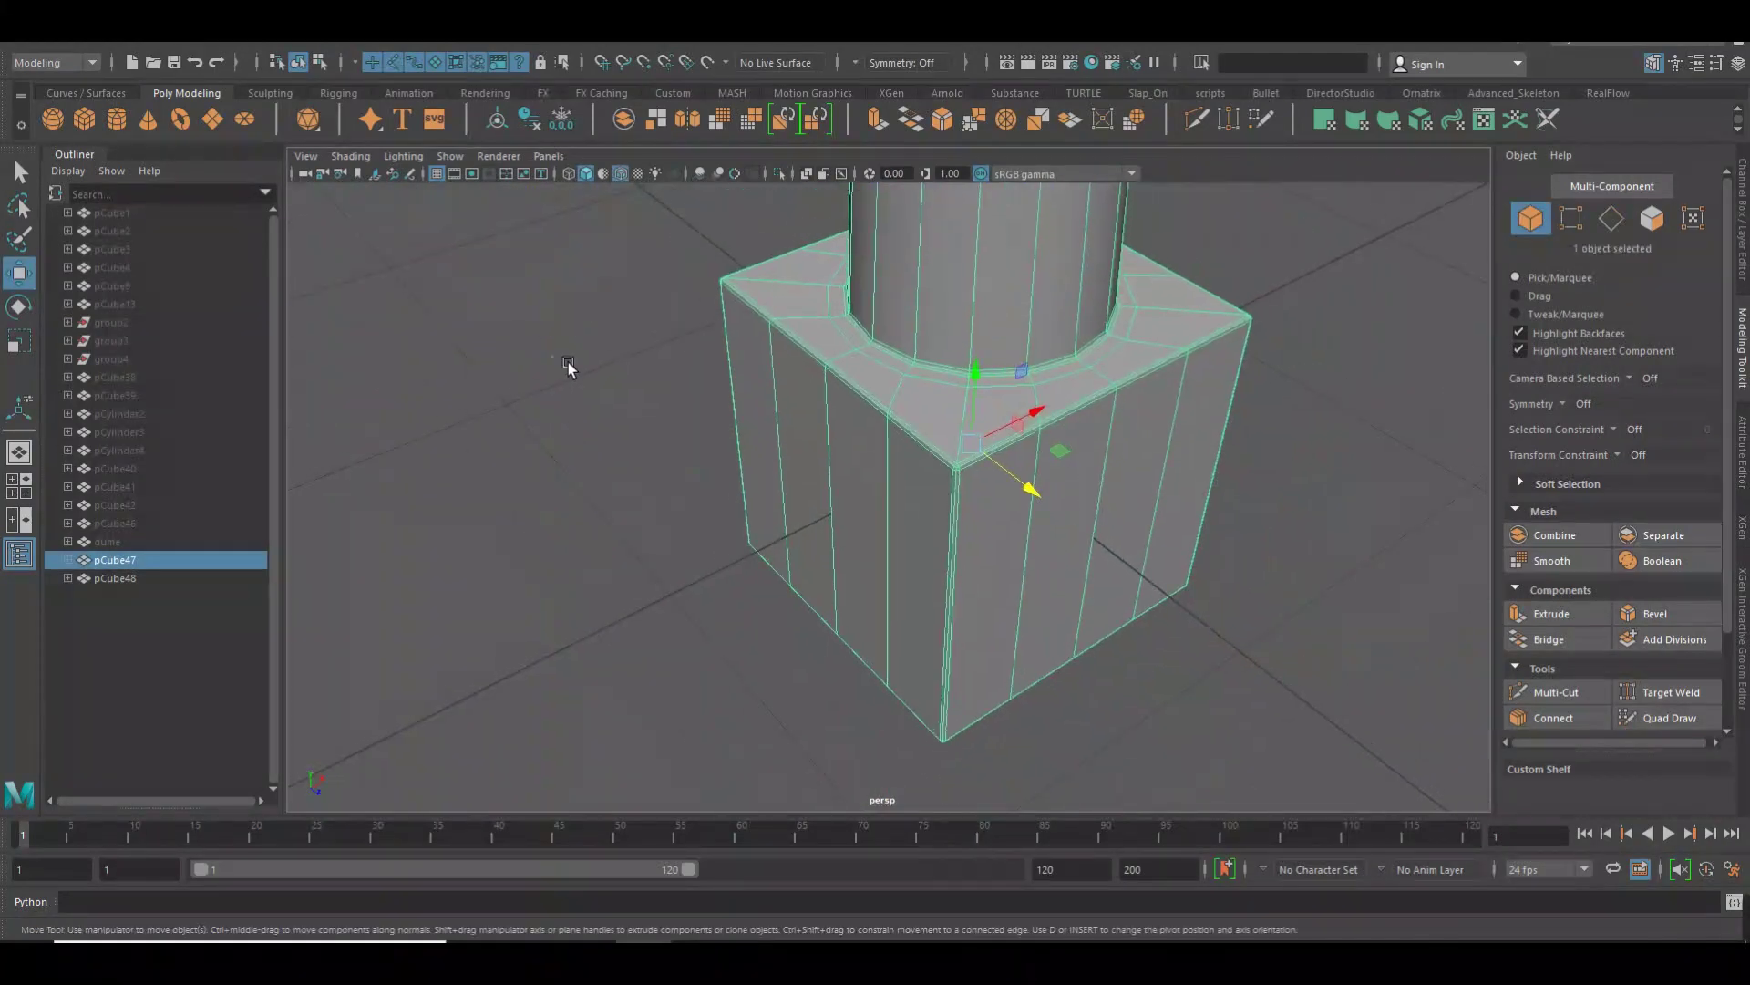
left_click(567, 365)
scroll(768, 357, "down", 2)
scroll(770, 383, "down", 1)
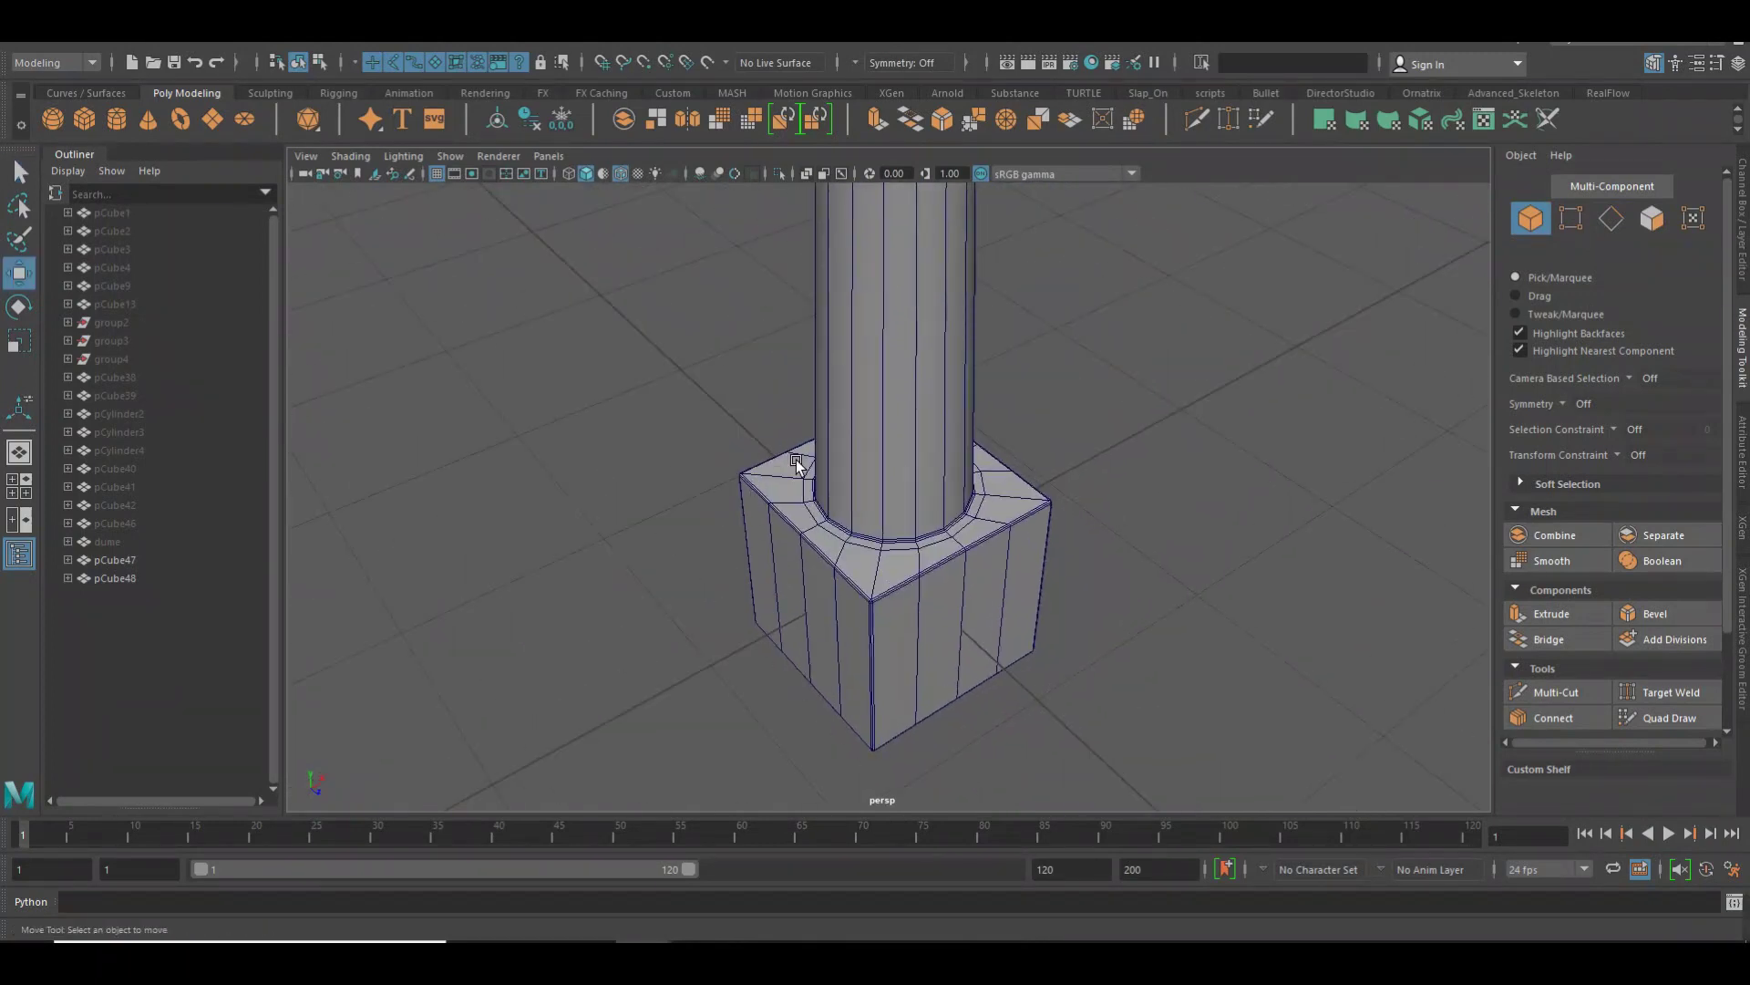
scroll(778, 420, "down", 2)
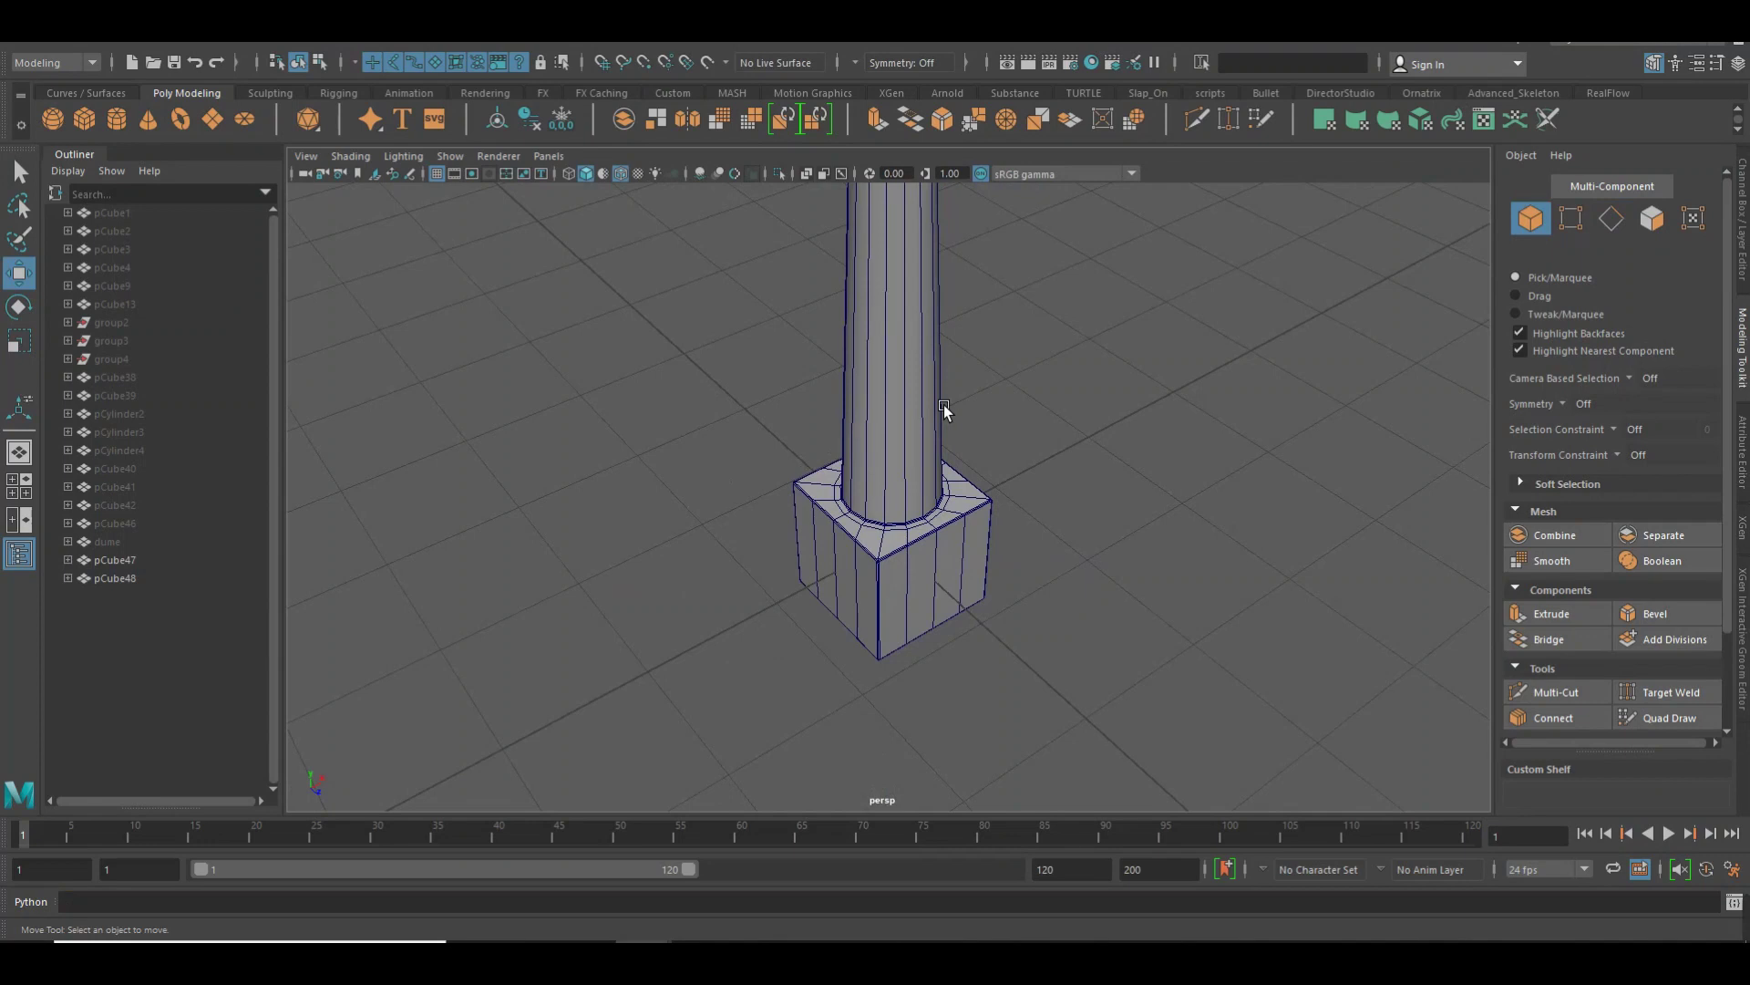
Zoom to the arm's joint with the post and put pCube48 in edge mode
mouse_move(1121, 383)
left_mouse_down("alt")
mouse_move(1003, 539)
mouse_move(1037, 629)
left_mouse_up("alt")
mouse_move(1042, 549)
left_mouse_down("alt")
mouse_move(885, 494)
mouse_move(1016, 461)
left_mouse_up("alt")
right_click_drag(1016, 461, 874, 463, "alt")
mouse_move(873, 463)
left_mouse_down("alt")
mouse_move(894, 379)
mouse_move(891, 441)
left_mouse_up("alt")
mouse_move(890, 441)
right_mouse_down("alt")
mouse_move(1004, 457)
mouse_move(971, 458)
right_mouse_up("alt")
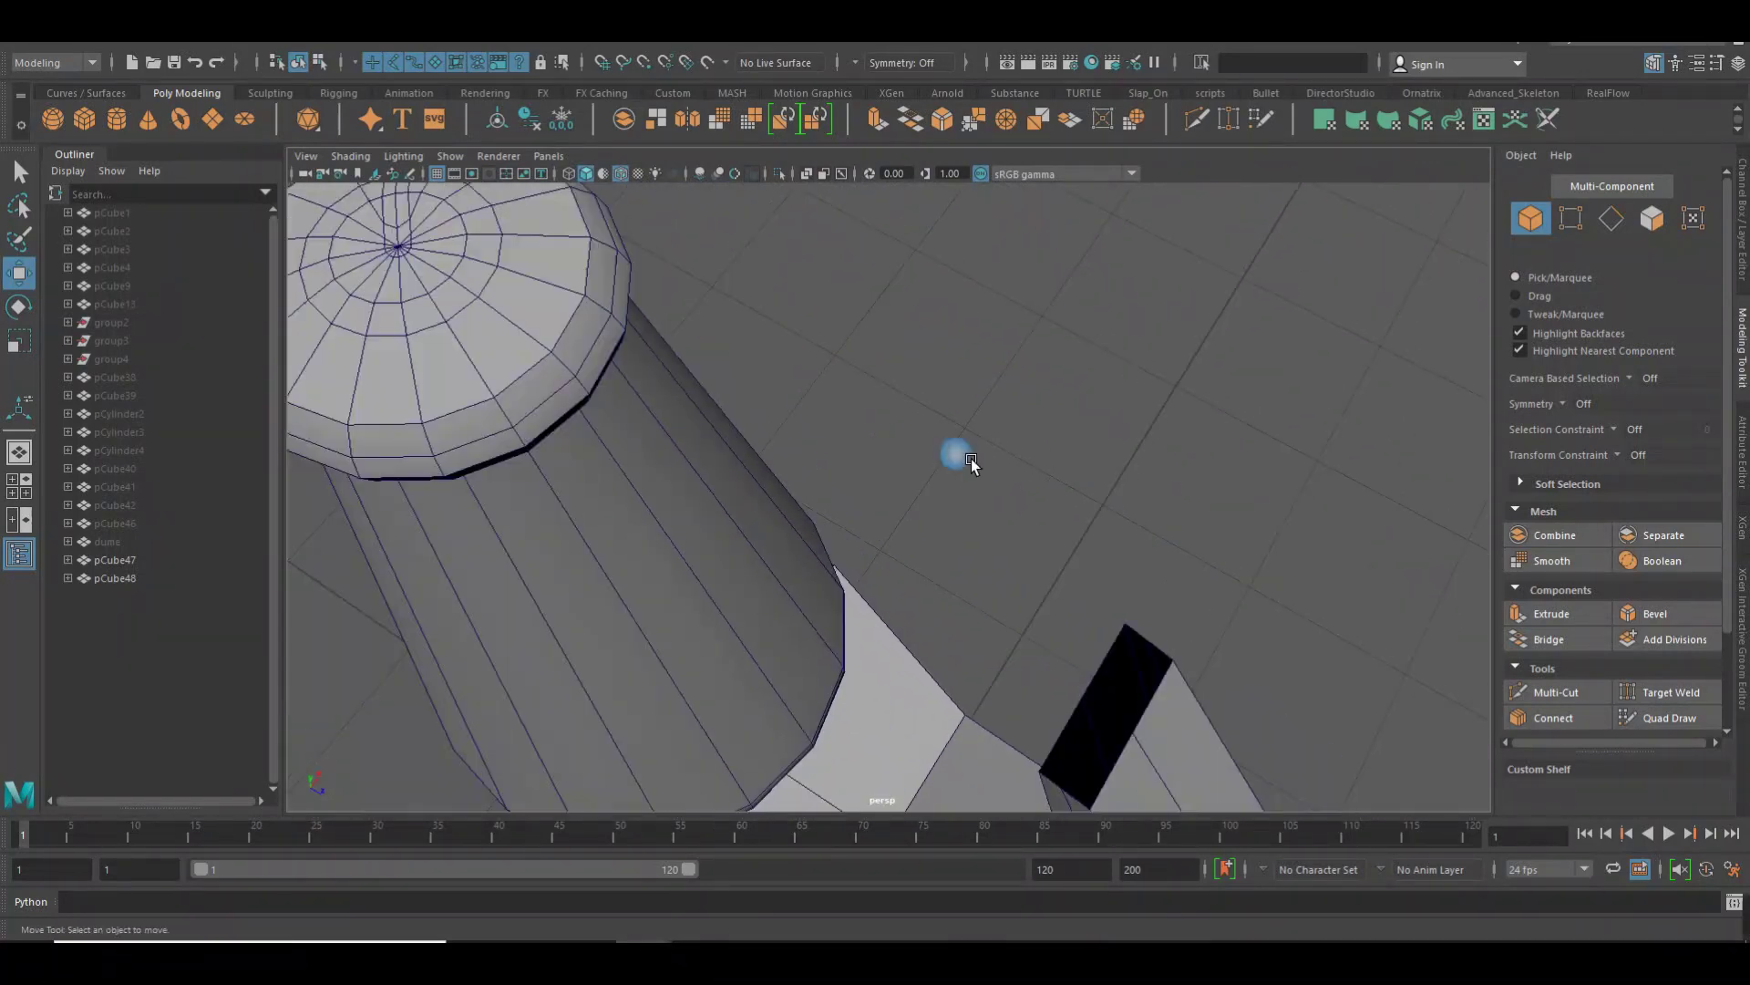
left_click_drag(971, 458, 1071, 597, "alt")
left_click(1106, 594)
right_click_drag(1097, 463, 1099, 440)
Select the edges bordering the arm's gap and bridge them closed
right_click_drag(1104, 546, 1151, 537, "alt")
left_click_drag(1151, 538, 1136, 523, "alt")
left_click(1057, 365, "shift")
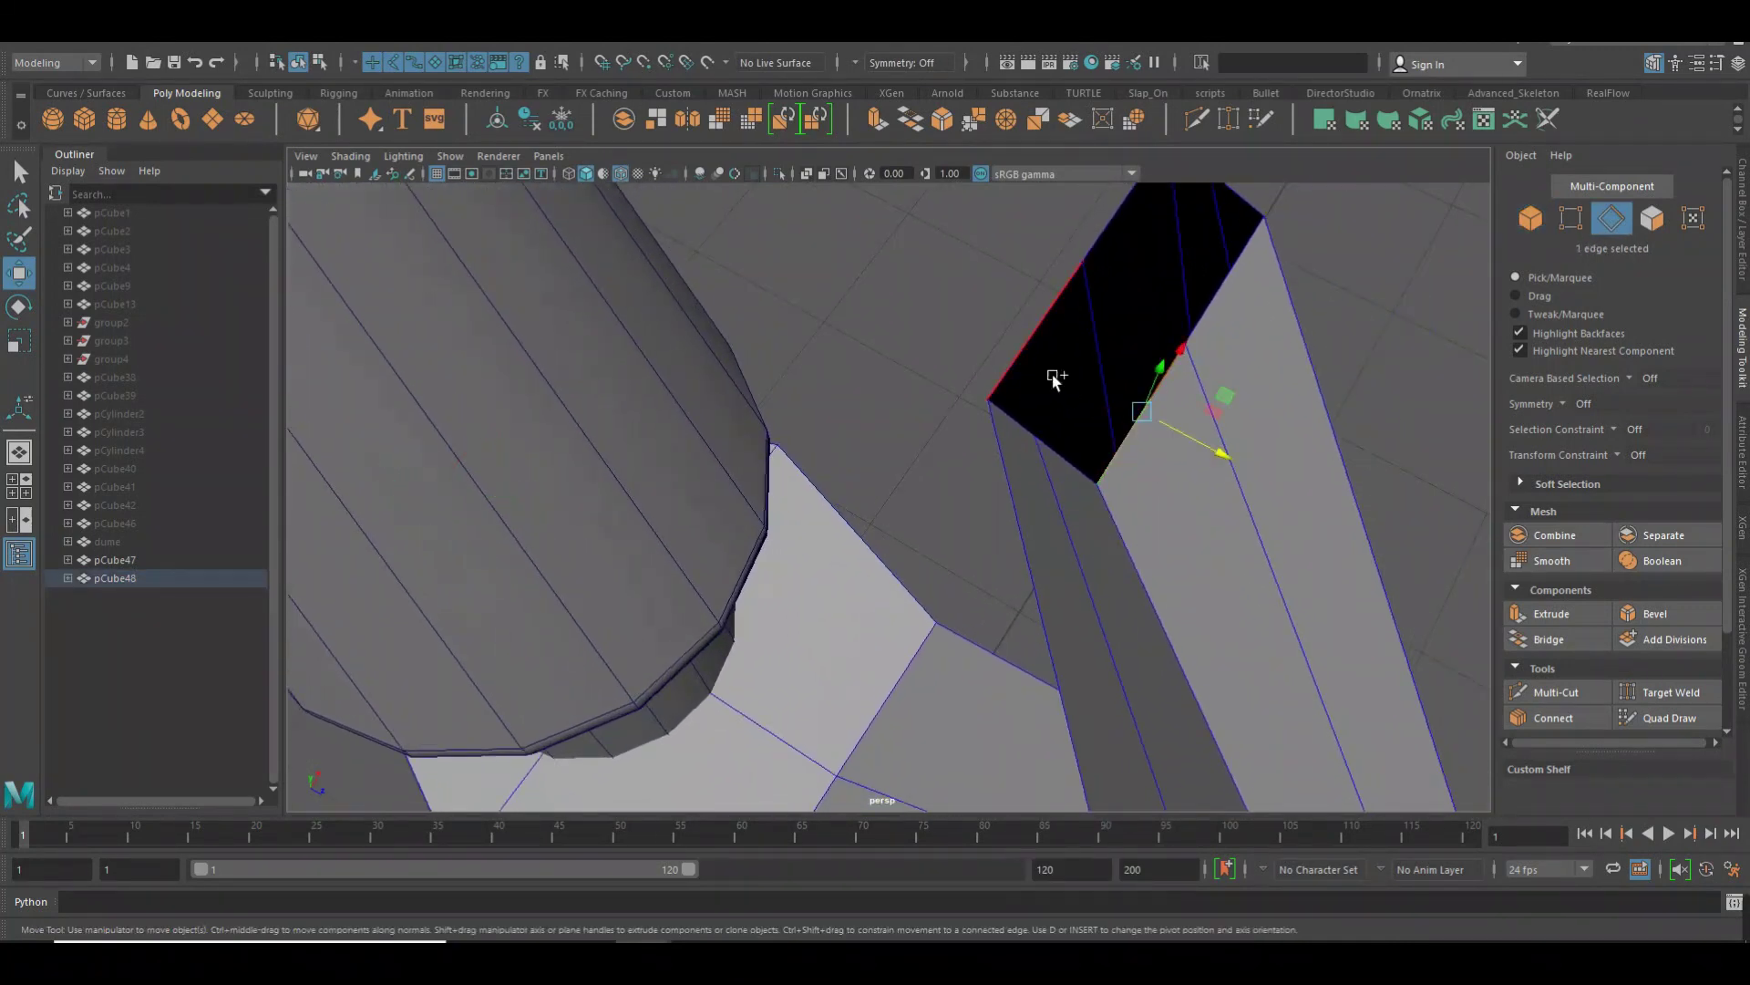
left_click(1135, 236, "shift")
left_click(1254, 268, "shift")
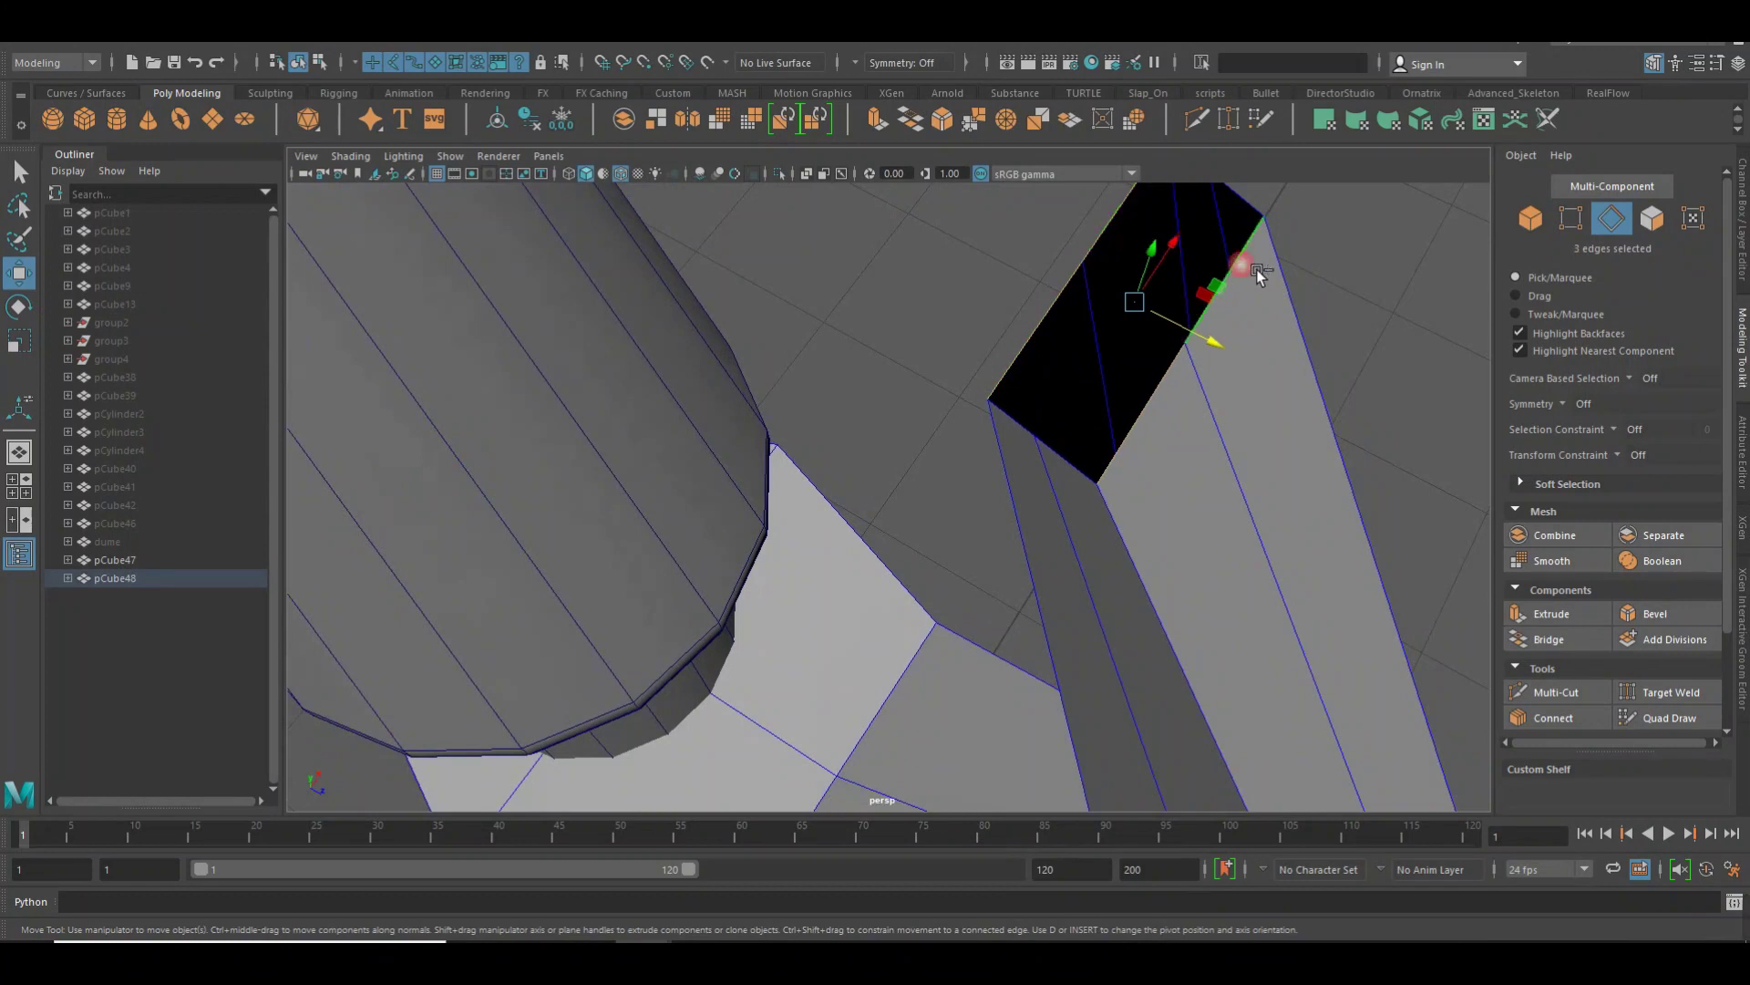
left_click(923, 128)
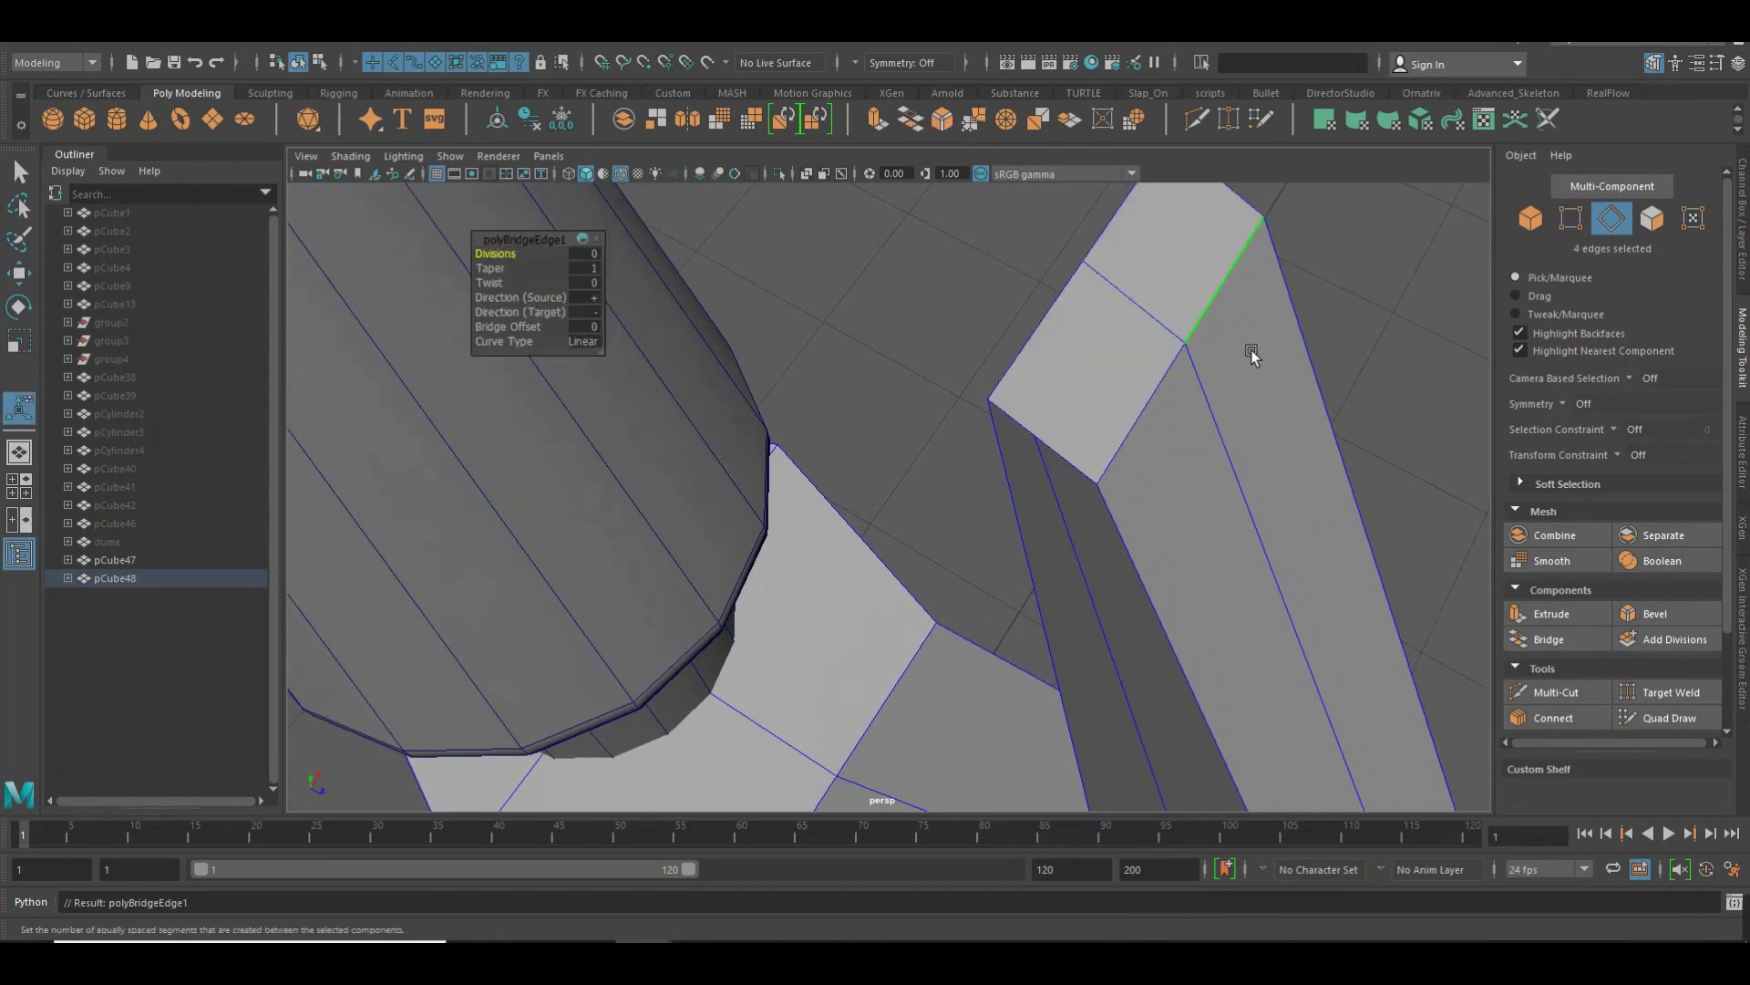
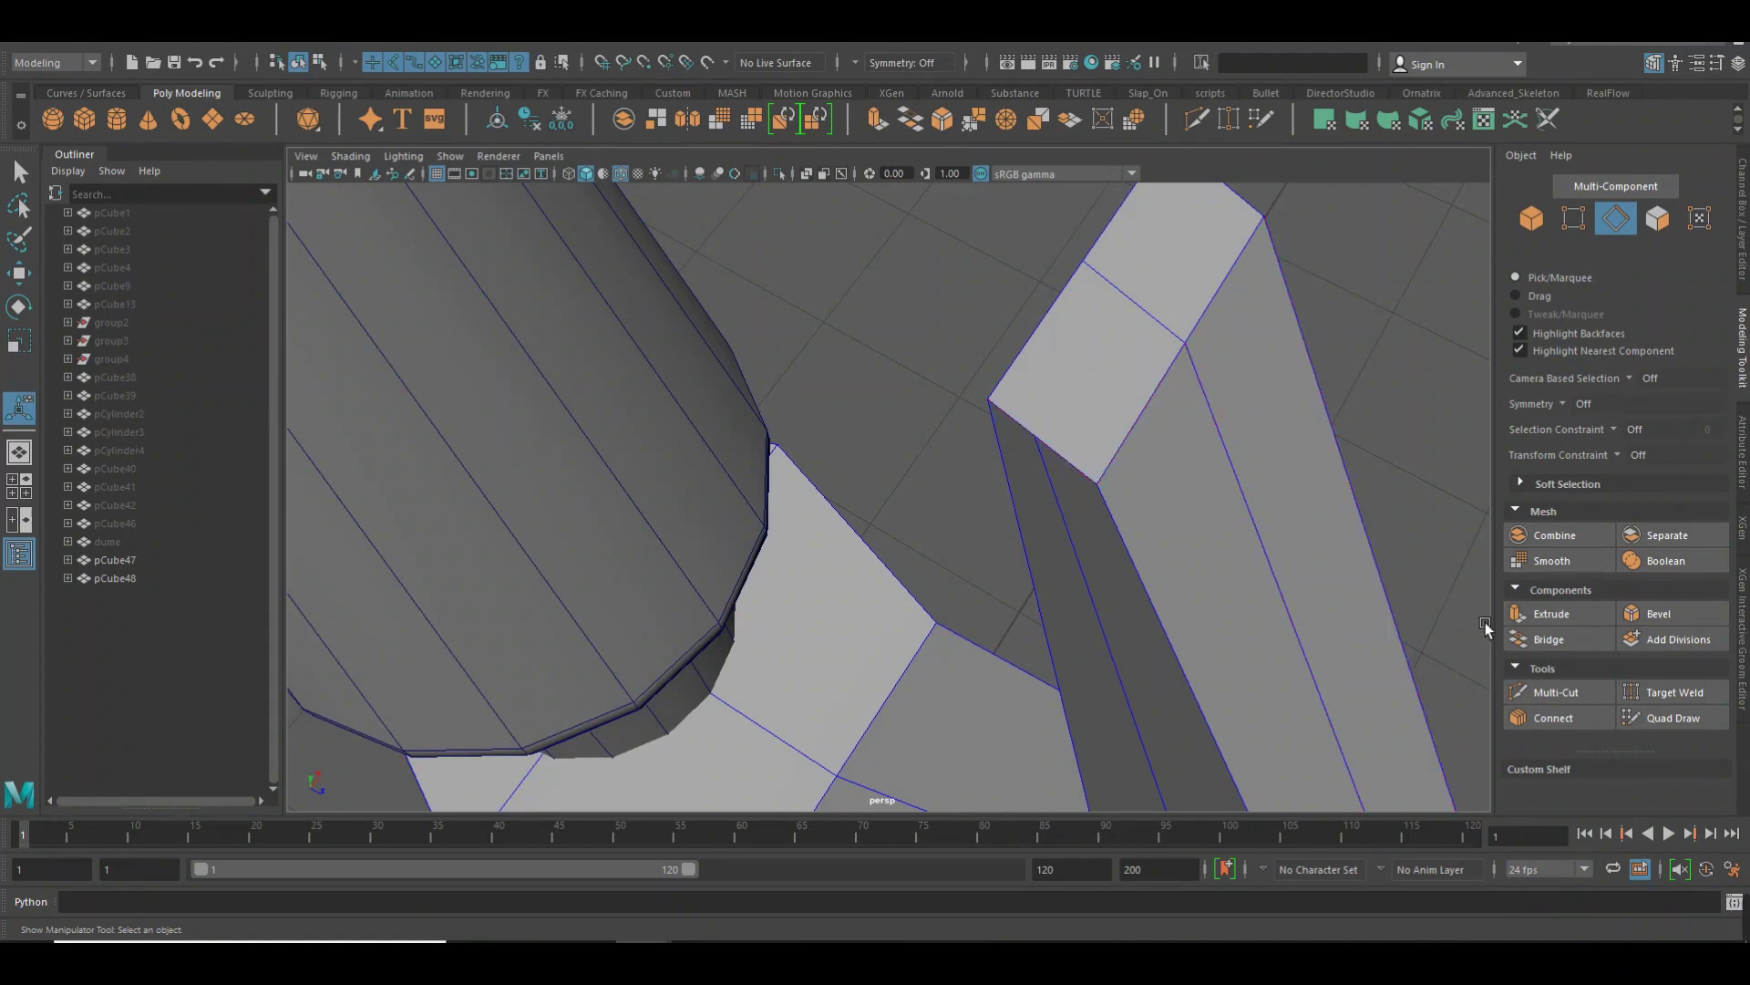
Slice a new edge across the post's end face with Multi-Cut
left_click(1584, 695)
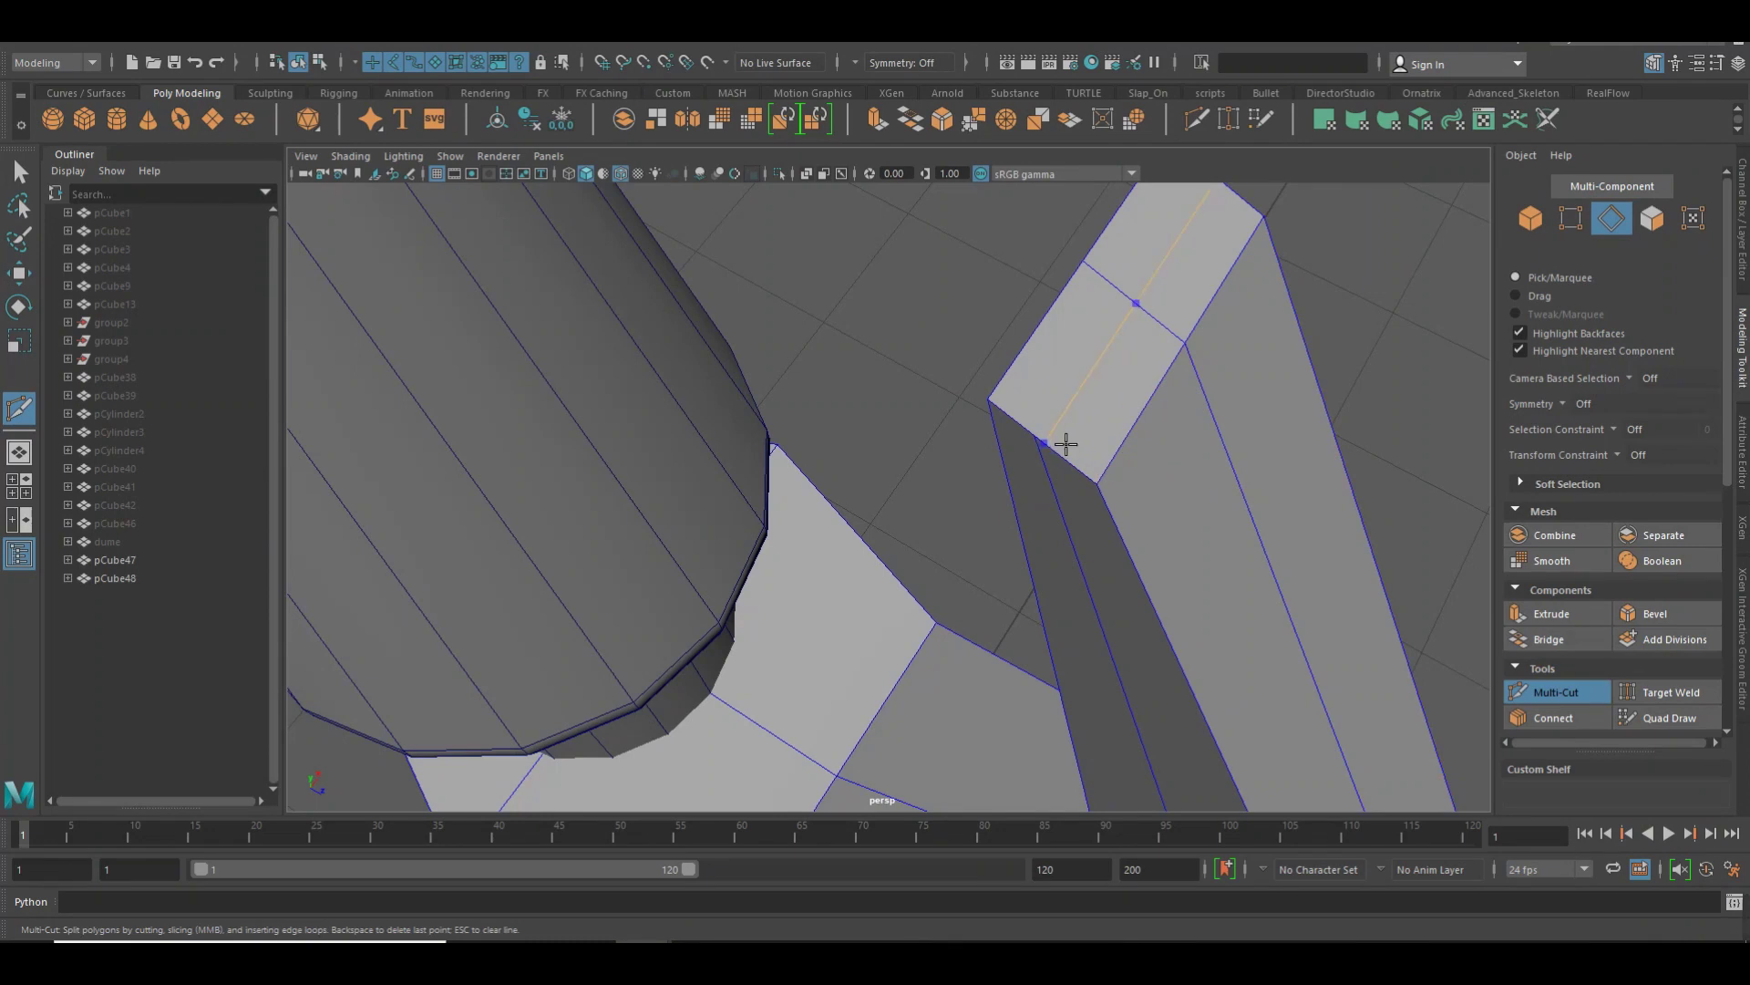
mouse_move(1060, 434)
left_mouse_down("alt")
mouse_move(1099, 488)
mouse_move(1067, 470)
left_mouse_up("alt")
key("w")
Merge both stray vertex pairs from the cut to their centres and return to Object Mode
right_click_drag(1207, 369, 1203, 362)
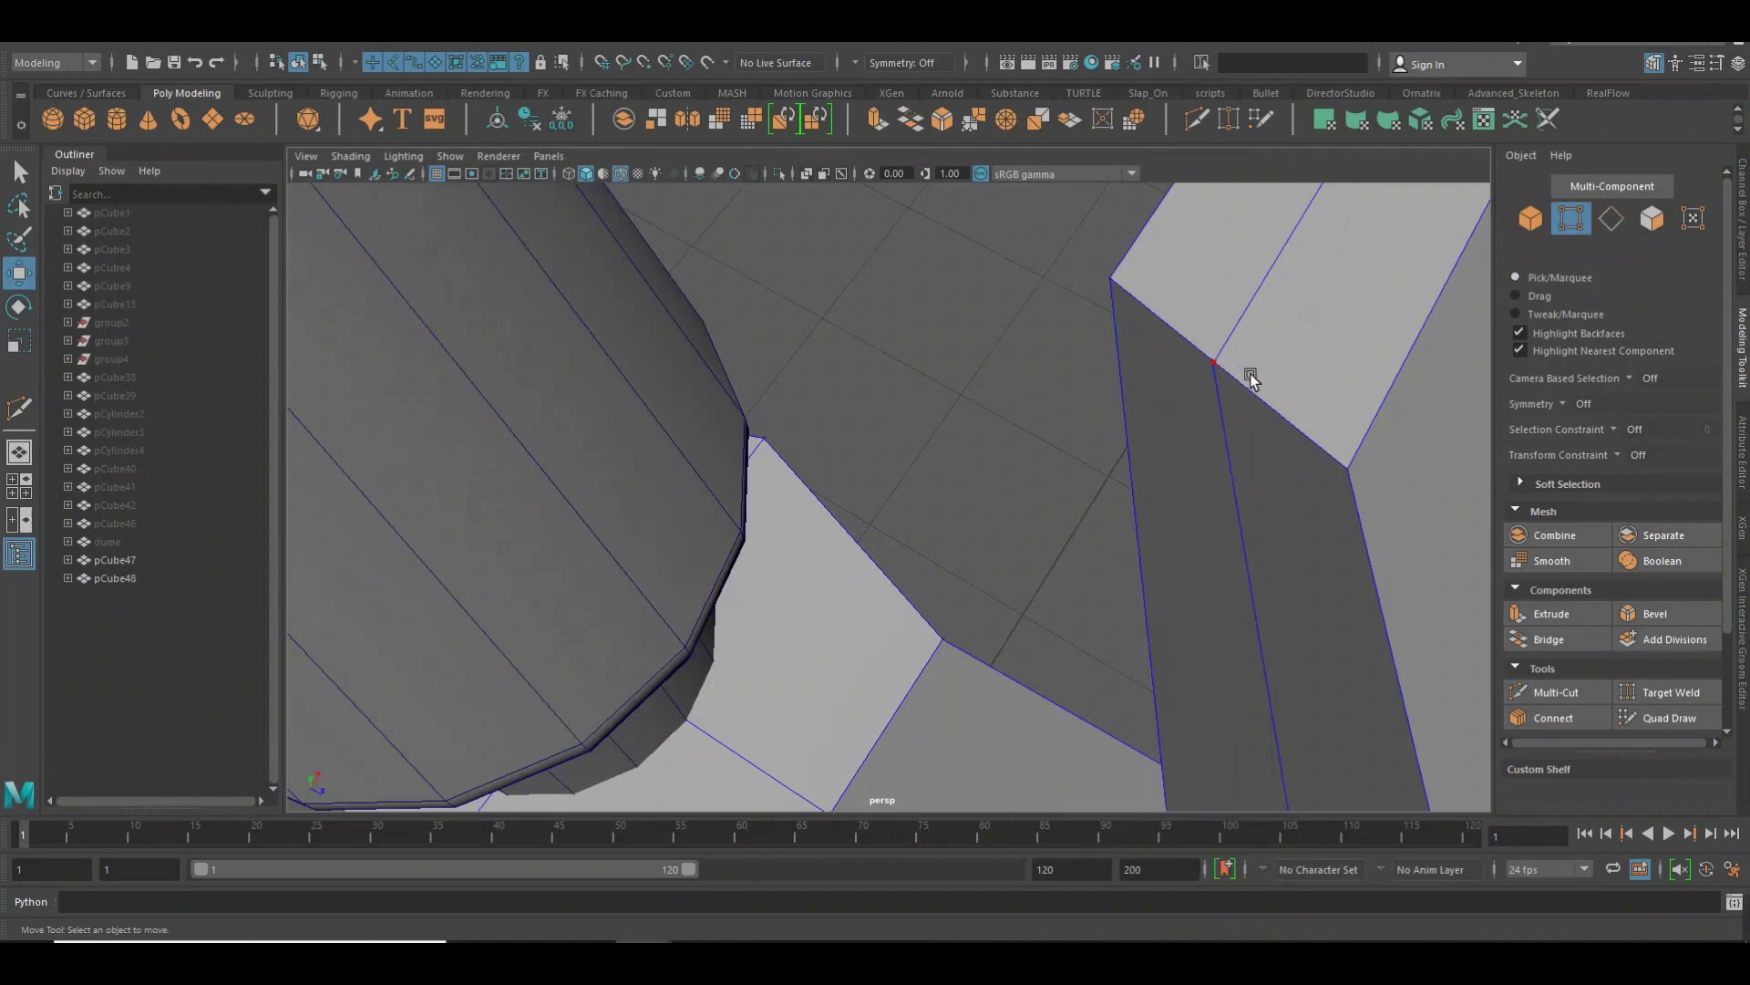
left_click_drag(1251, 379, 1198, 351)
right_click_drag(1222, 356, 1273, 273, "shift")
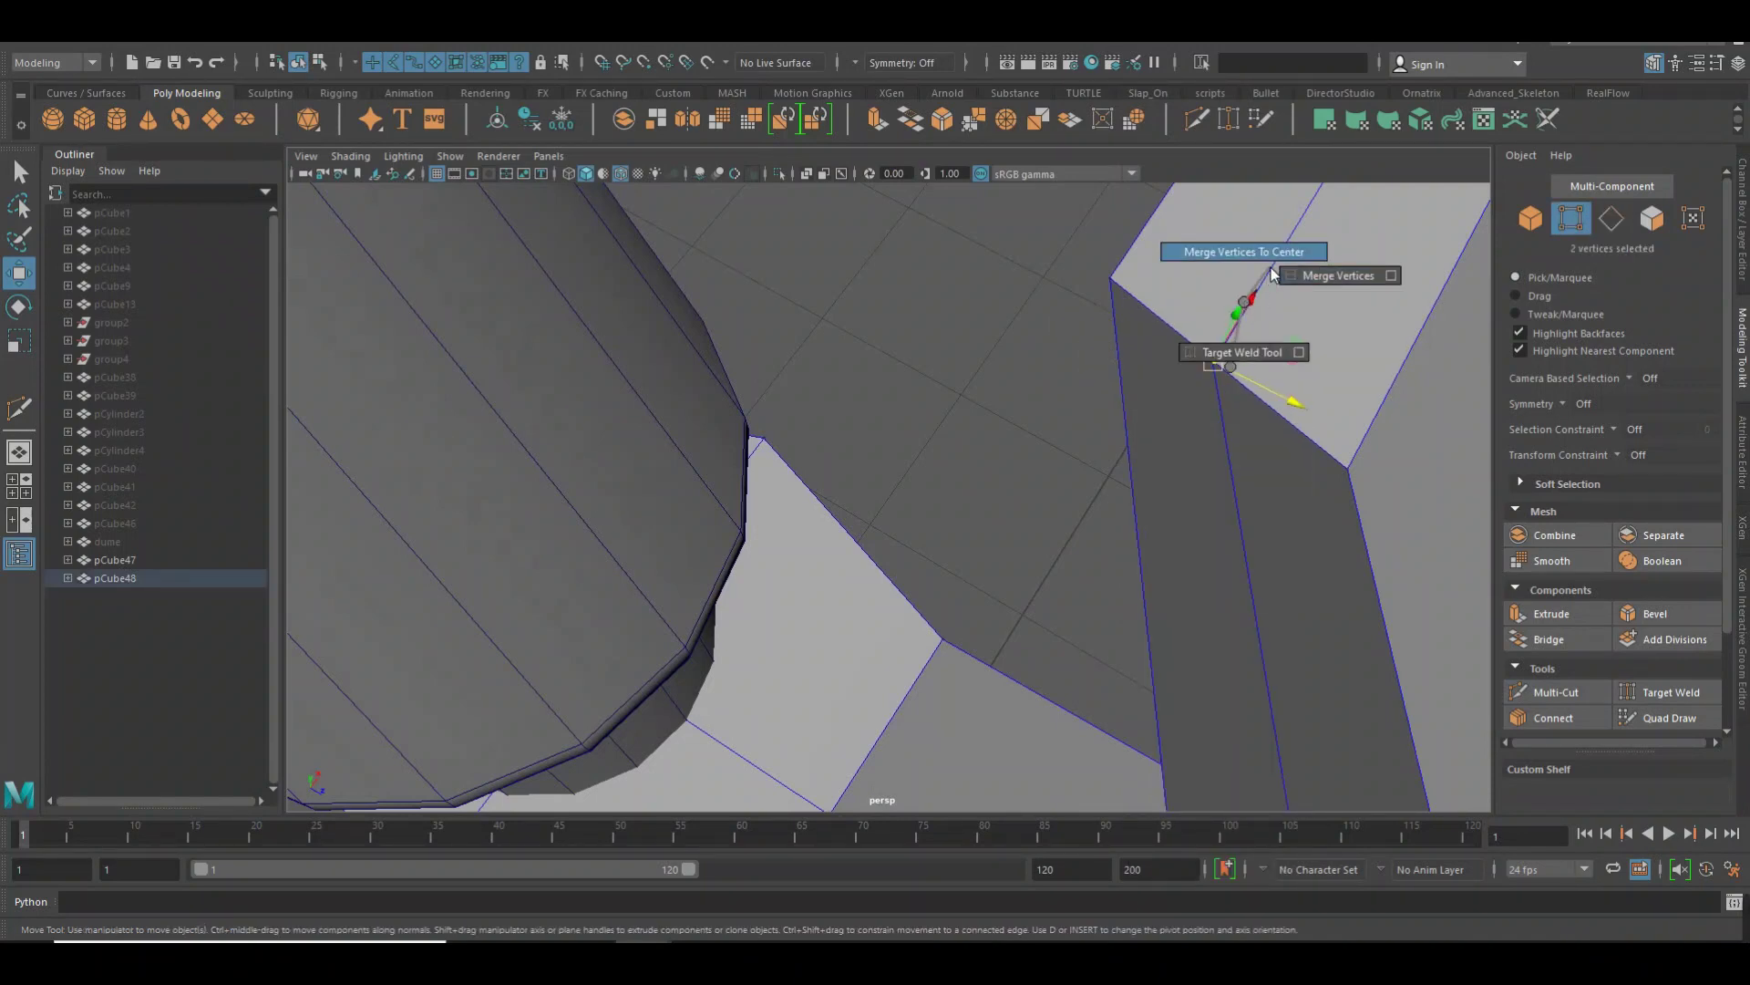
mouse_move(1336, 289)
left_mouse_down("alt")
mouse_move(1305, 328)
mouse_move(1329, 291)
mouse_move(1227, 288)
left_mouse_up("alt")
right_click_drag(1227, 288, 1303, 223, "shift")
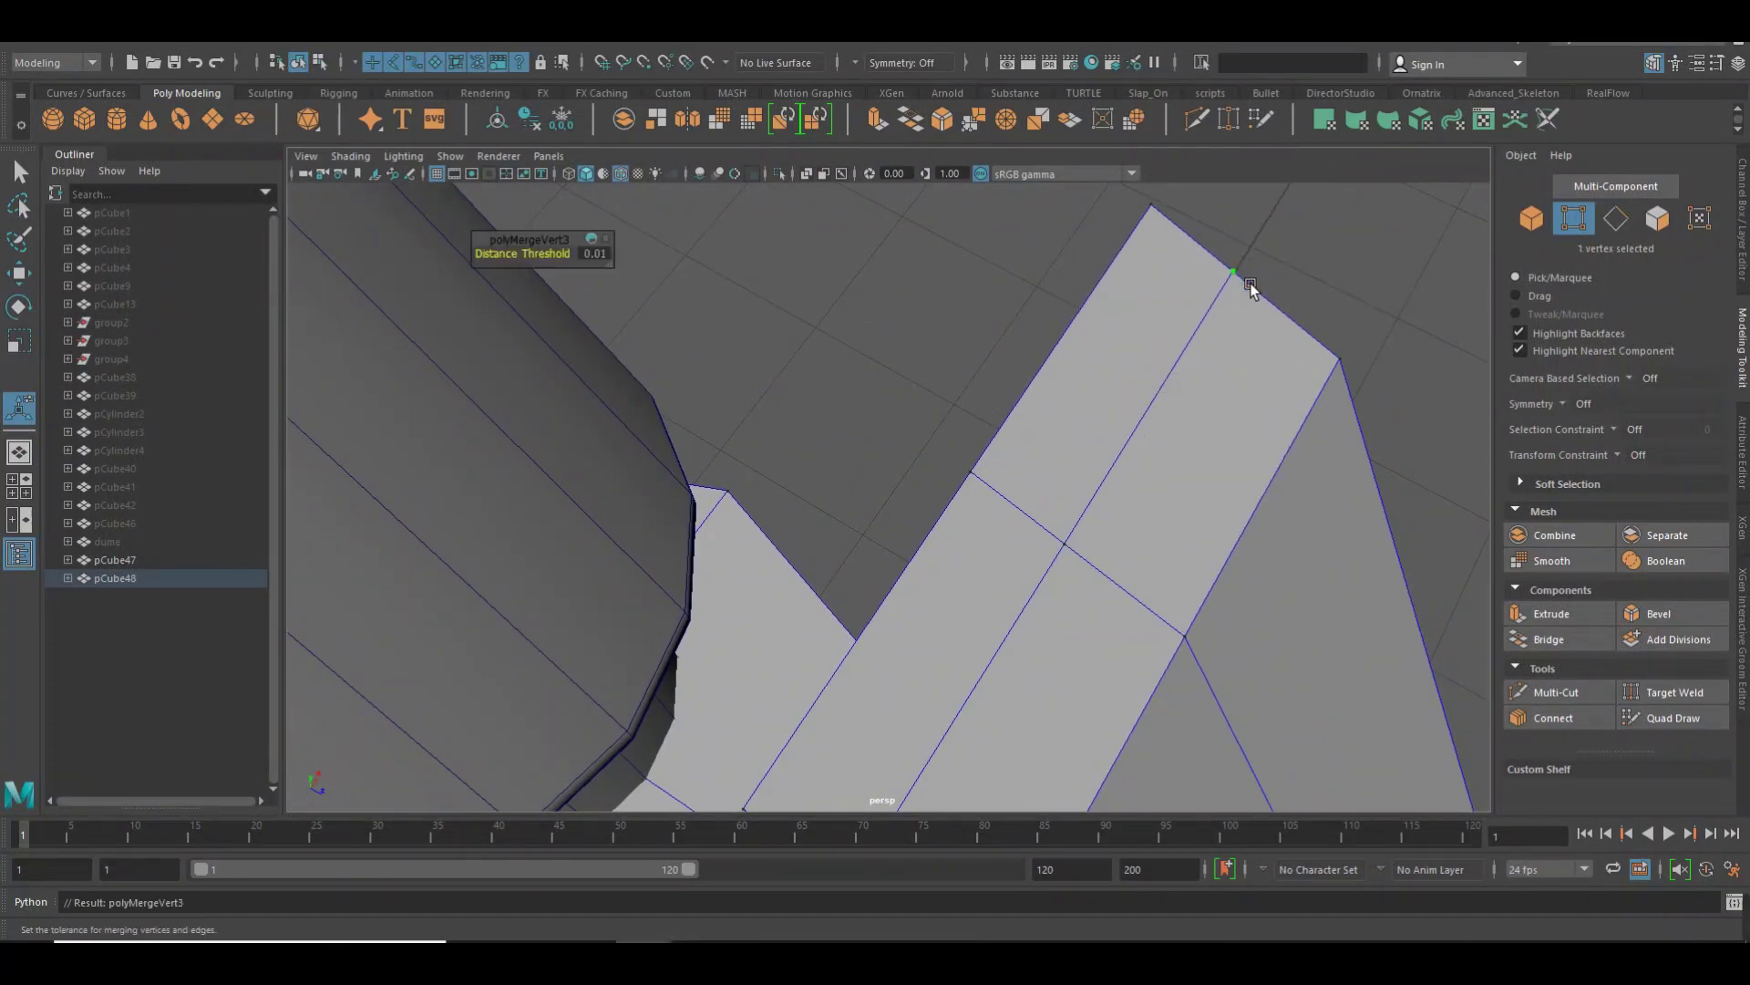
right_click_drag(1250, 283, 1327, 250)
Deselect the post and orbit out to view the whole lamp post and carriage reference
mouse_move(1337, 296)
left_mouse_down("alt")
mouse_move(1250, 324)
mouse_move(1160, 456)
mouse_move(1192, 429)
mouse_move(1194, 485)
mouse_move(1152, 476)
mouse_move(1136, 575)
mouse_move(1106, 544)
mouse_move(1128, 544)
mouse_move(957, 520)
mouse_move(945, 538)
mouse_move(1150, 559)
left_mouse_up("alt")
left_click(1251, 323)
mouse_move(1149, 559)
right_mouse_down("alt")
mouse_move(801, 430)
mouse_move(899, 417)
mouse_move(1100, 447)
mouse_move(950, 447)
right_mouse_up("alt")
mouse_move(1321, 484)
right_mouse_down("alt")
mouse_move(1113, 480)
mouse_move(1089, 513)
right_mouse_up("alt")
mouse_move(1089, 513)
left_mouse_down("alt")
mouse_move(1145, 489)
mouse_move(1134, 477)
mouse_move(1144, 547)
mouse_move(1106, 535)
mouse_move(1204, 520)
mouse_move(939, 512)
mouse_move(1103, 508)
left_mouse_up("alt")
mouse_move(1103, 508)
right_mouse_down("alt")
mouse_move(672, 508)
mouse_move(708, 535)
mouse_move(893, 575)
right_mouse_up("alt")
mouse_move(892, 575)
left_mouse_down("alt")
mouse_move(938, 605)
mouse_move(466, 625)
left_mouse_up("alt")
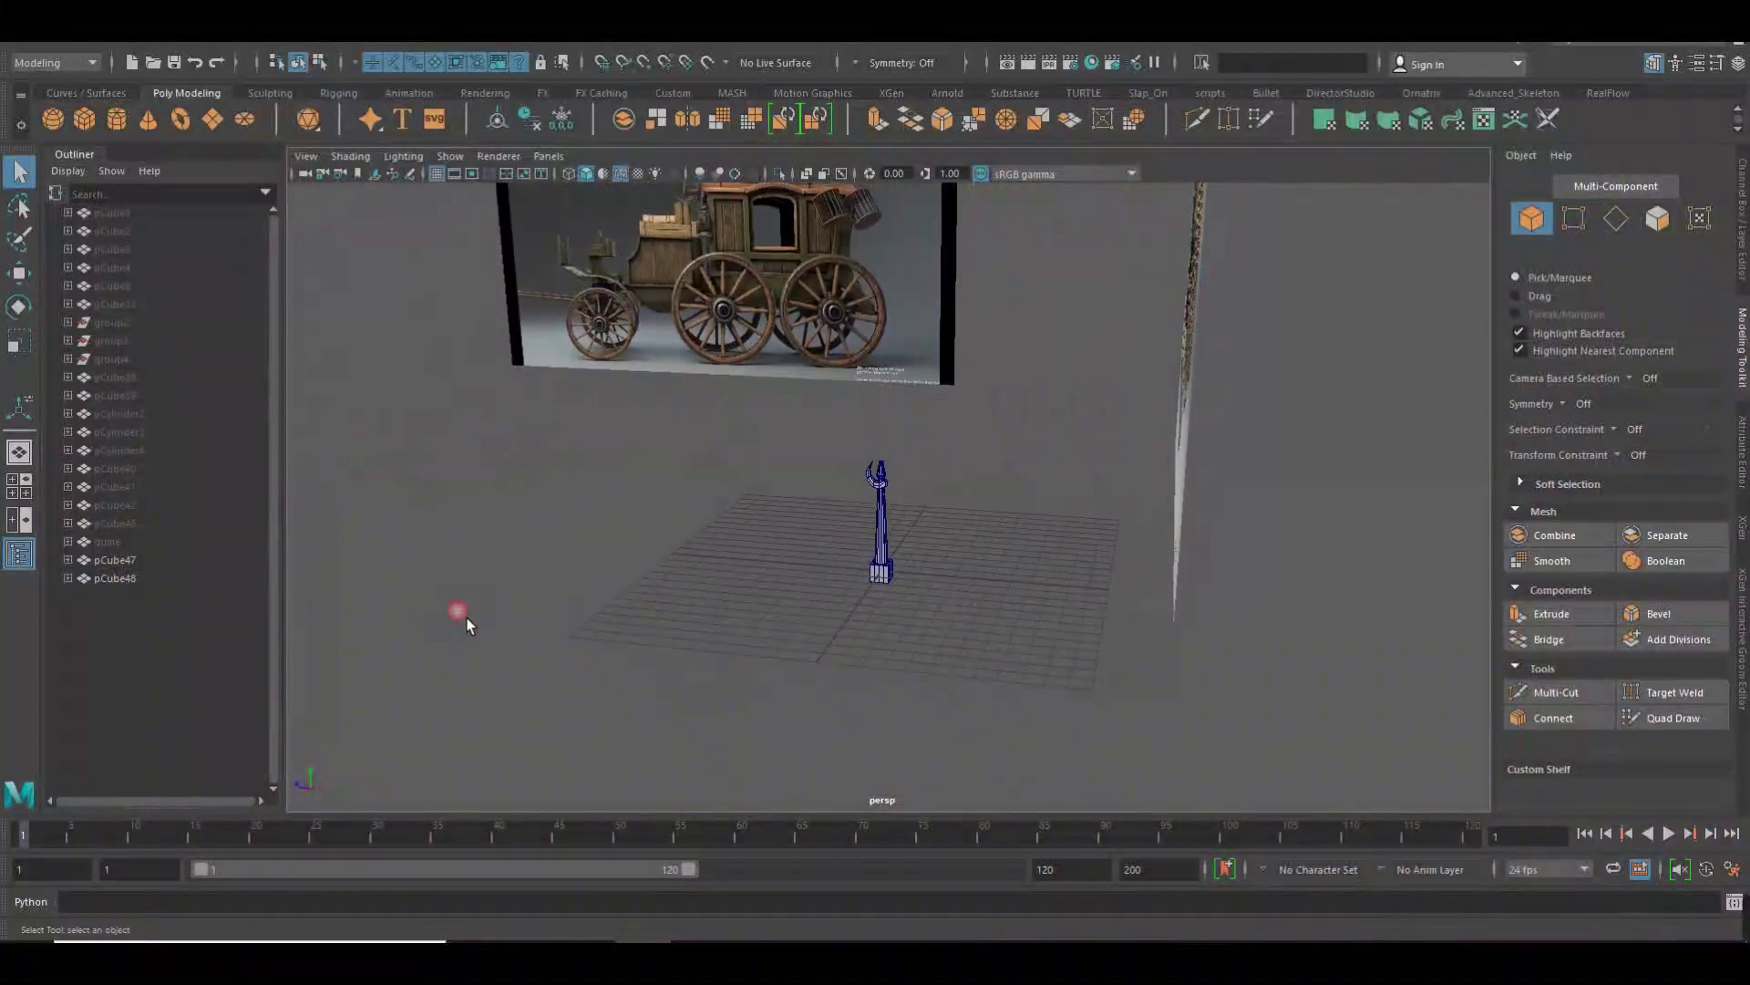
left_click_drag(865, 556, 888, 558, "alt")
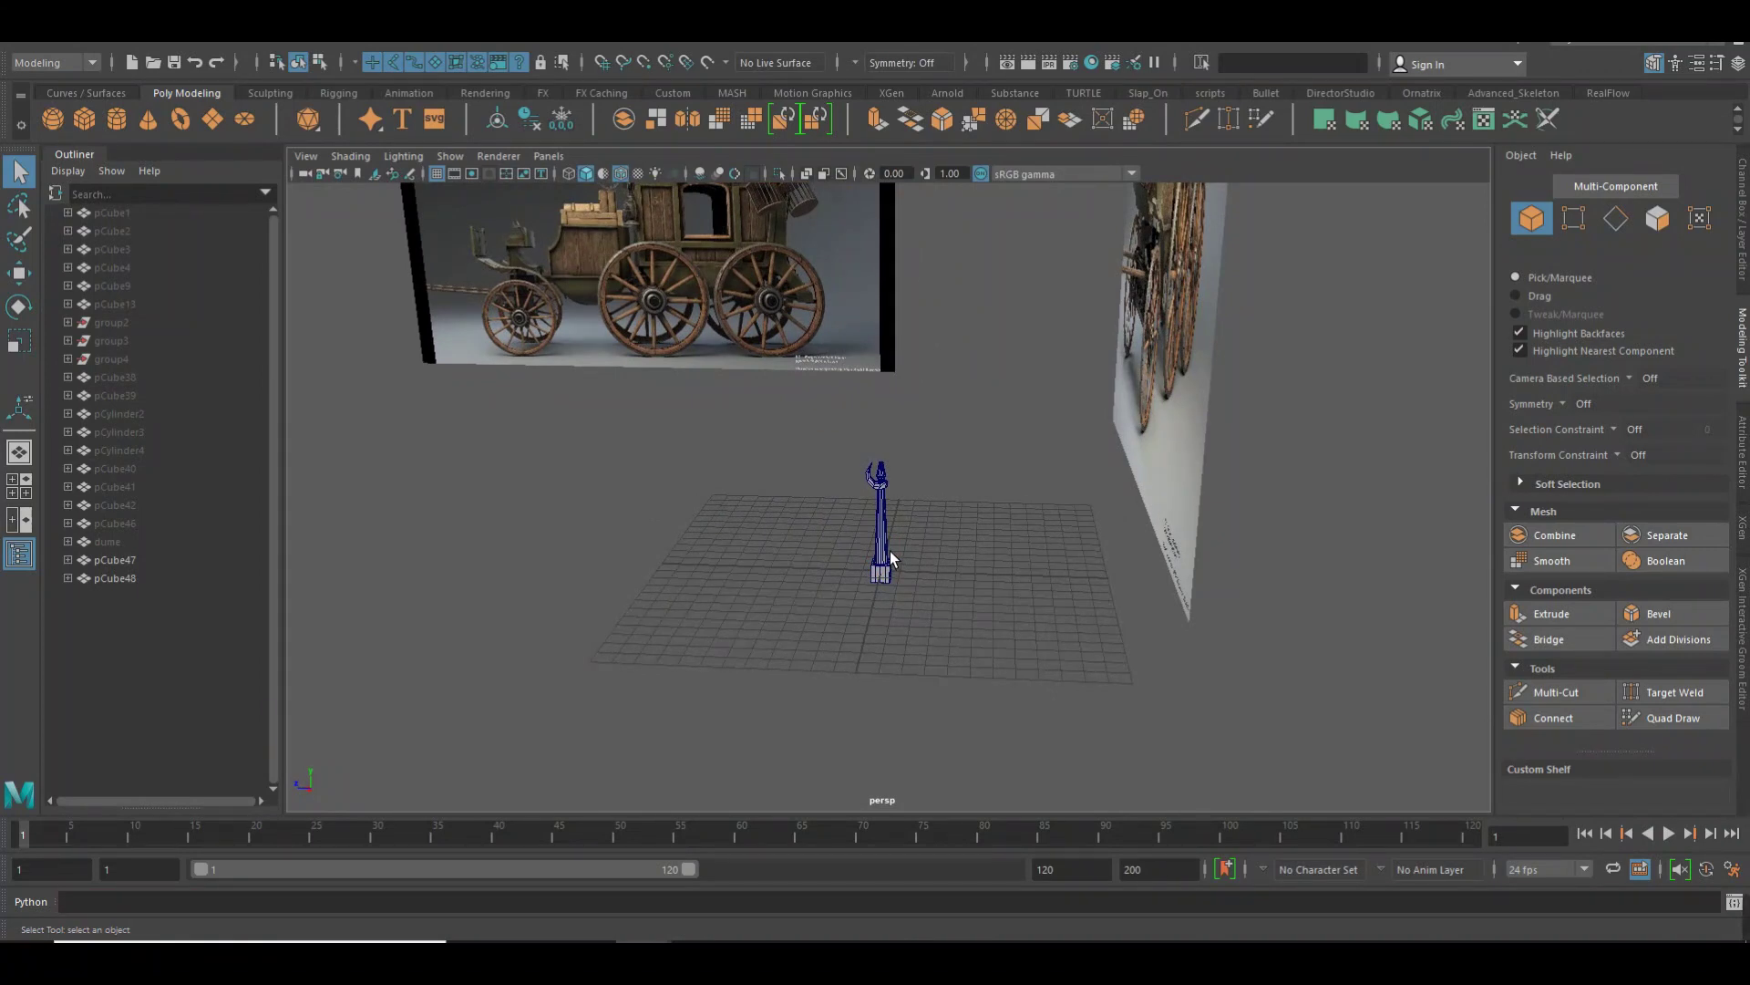
left_click_drag(888, 578, 877, 583)
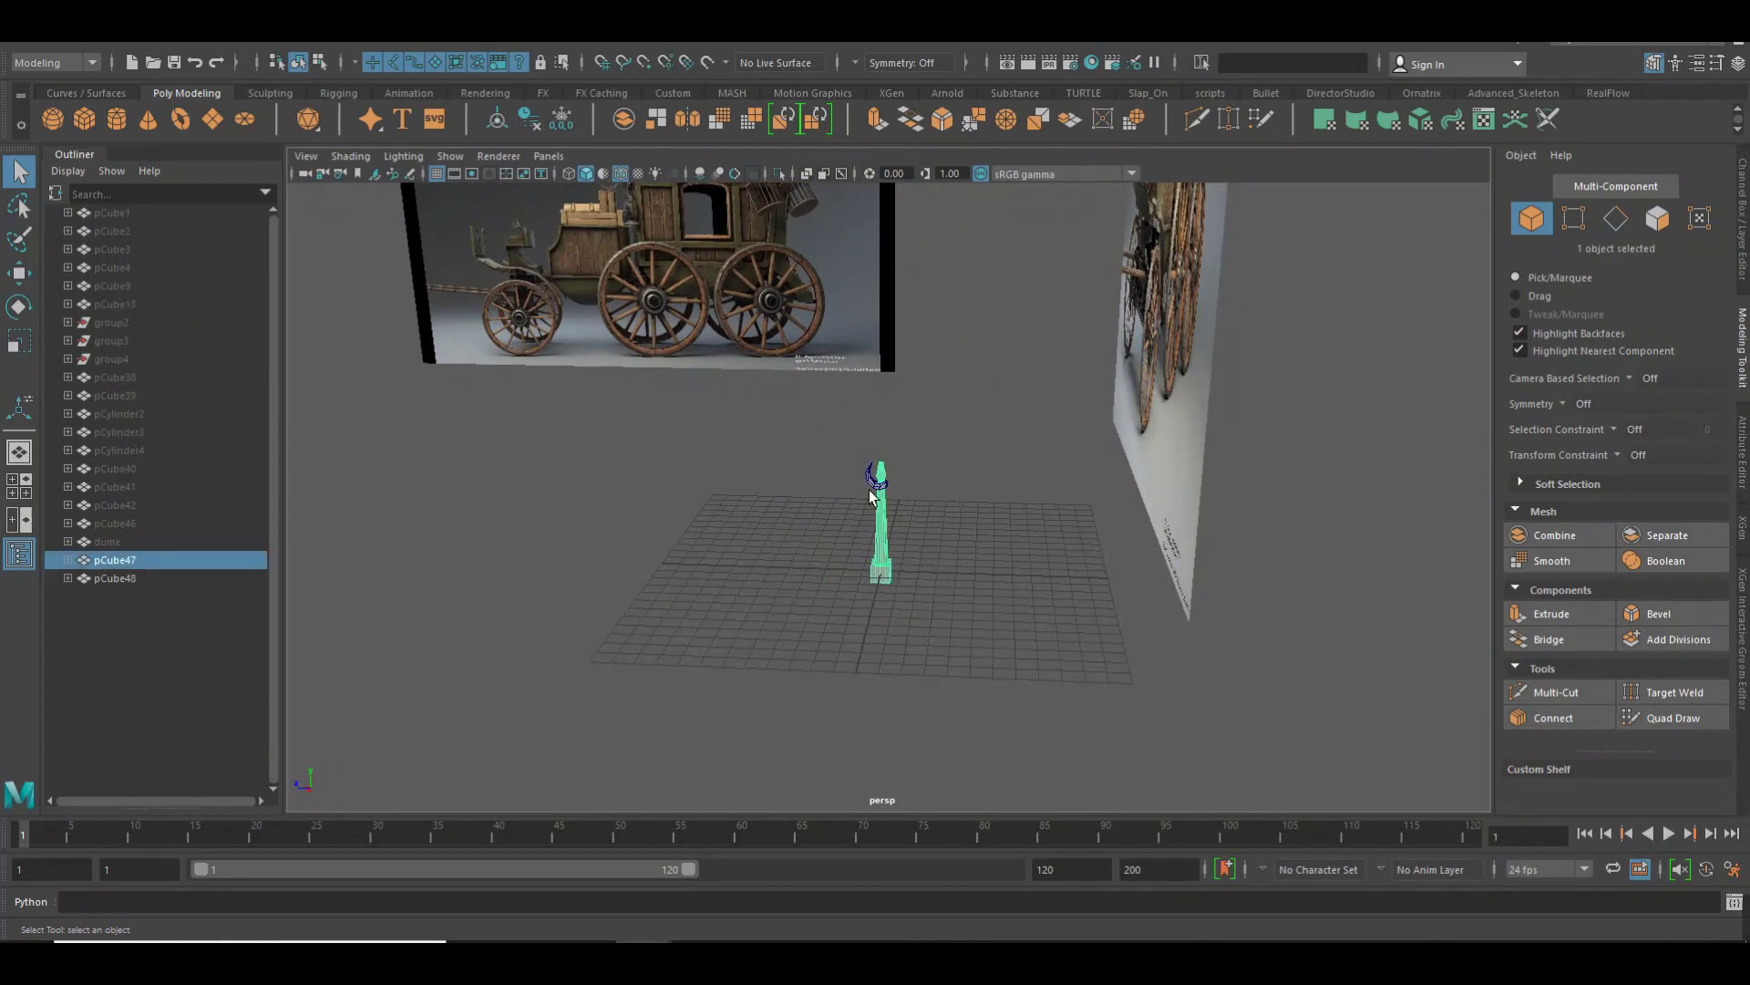
left_click_drag(834, 434, 886, 493, "shift")
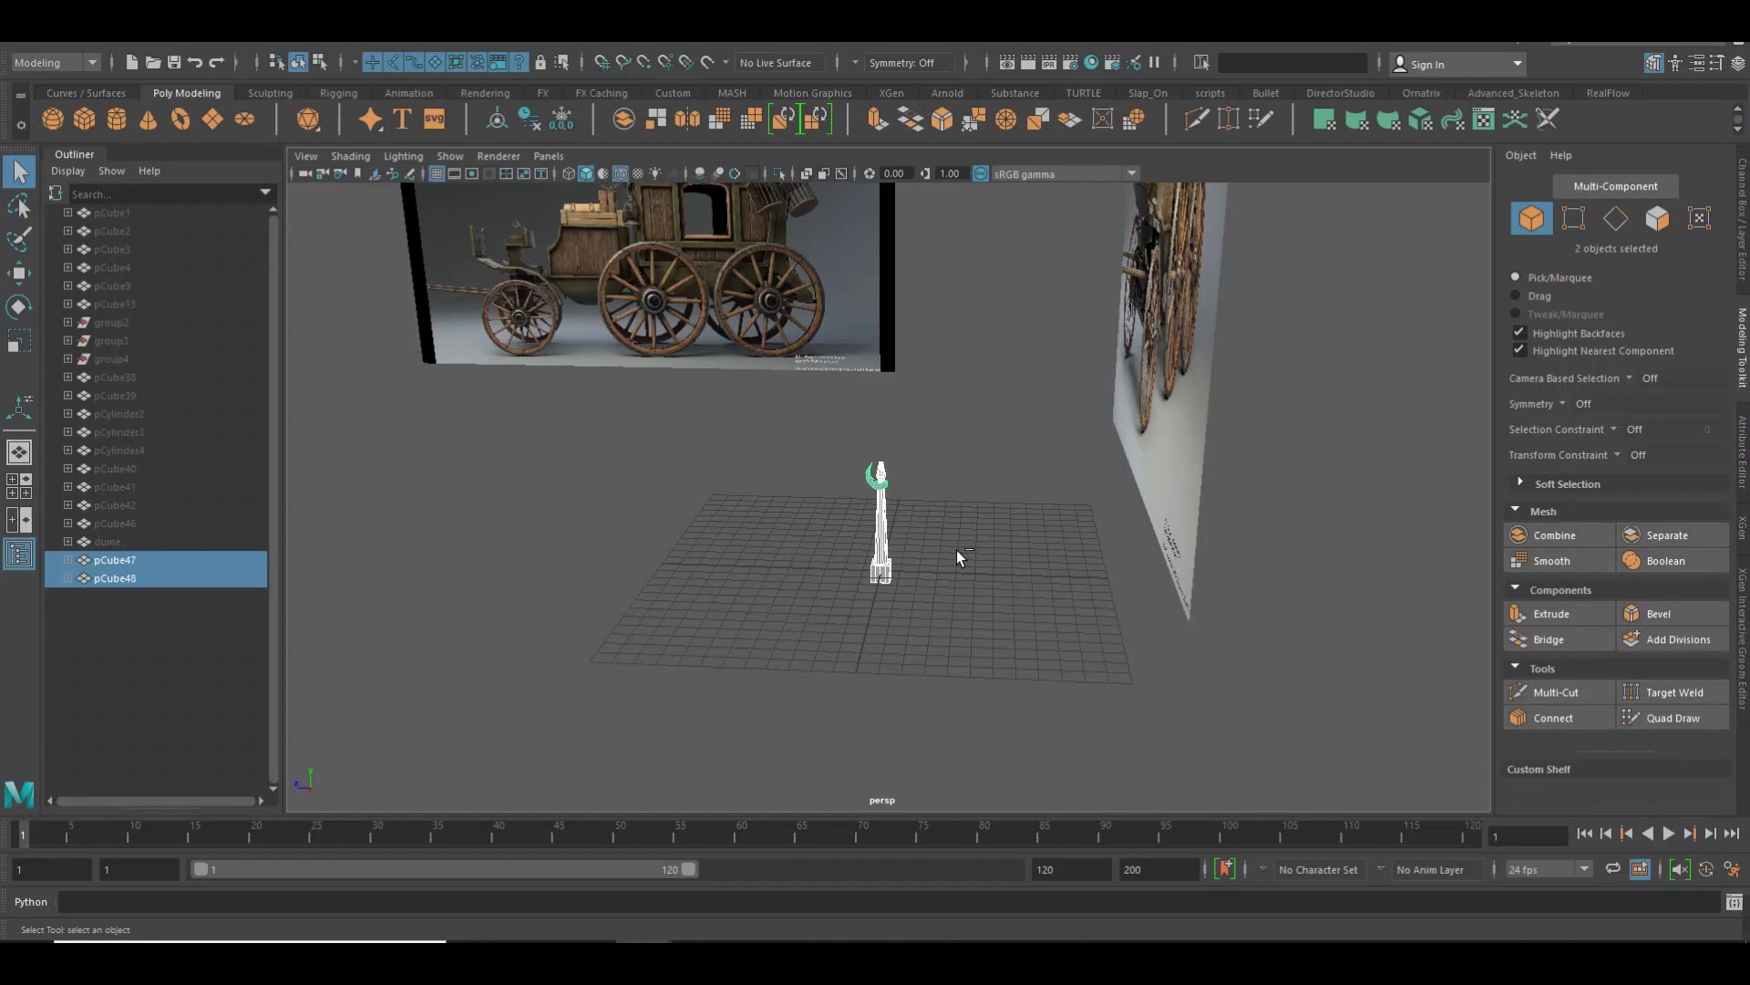
key("ctrl+g")
left_click_drag(971, 579, 1004, 586, "alt")
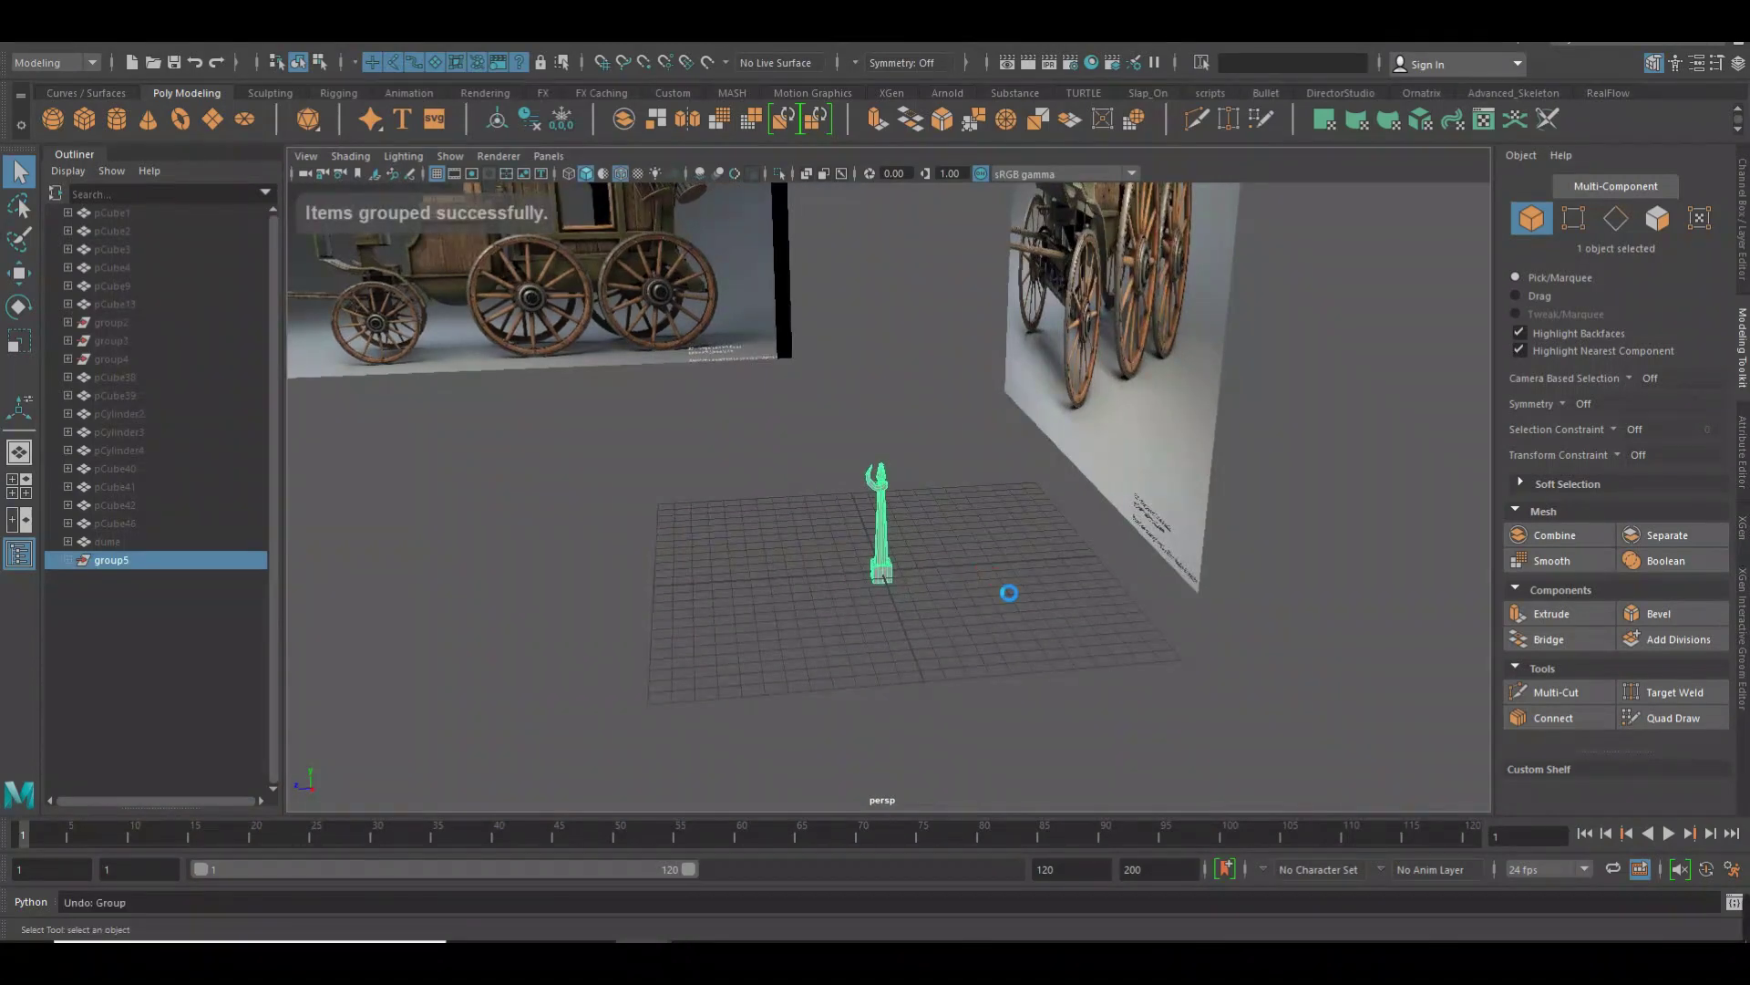
left_click_drag(897, 588, 910, 620, "alt")
left_click(1025, 645)
scroll(1066, 658, "up", 5)
left_click_drag(1067, 658, 1134, 501, "alt")
scroll(1133, 500, "up", 5)
Select the base cube's vertical edge ring and connect it with a new edge loop
scroll(981, 348, "up", 4)
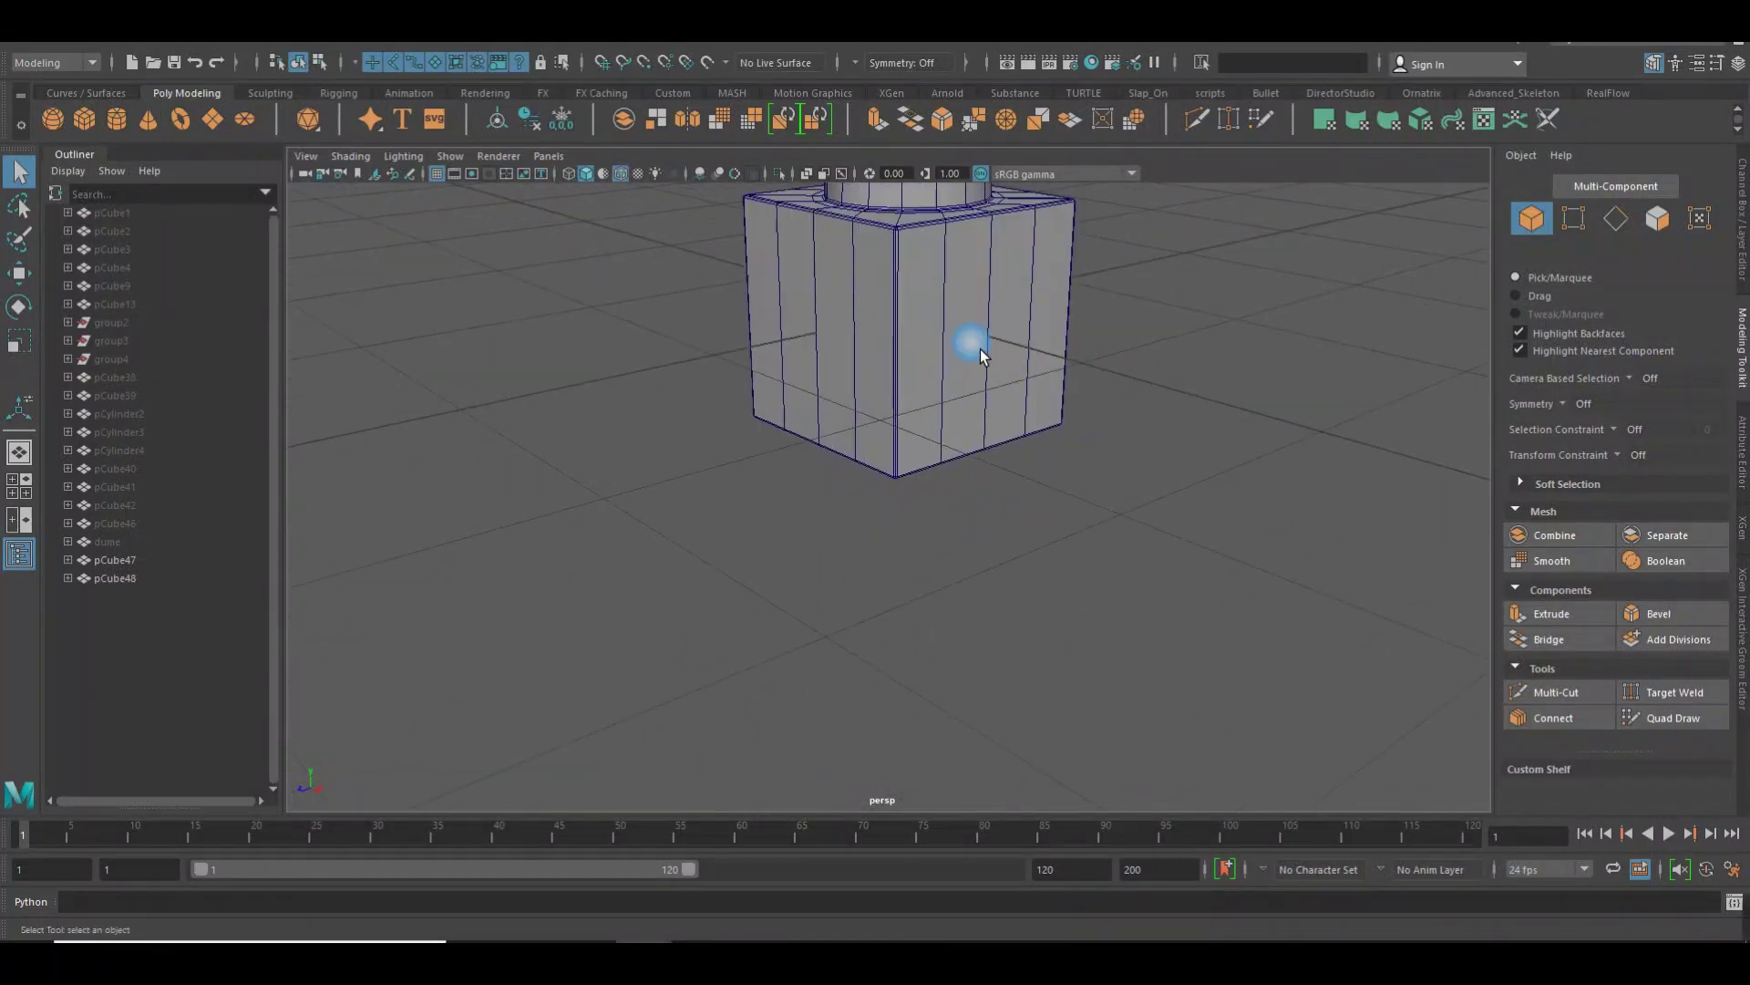
left_click(981, 348)
right_click(943, 299)
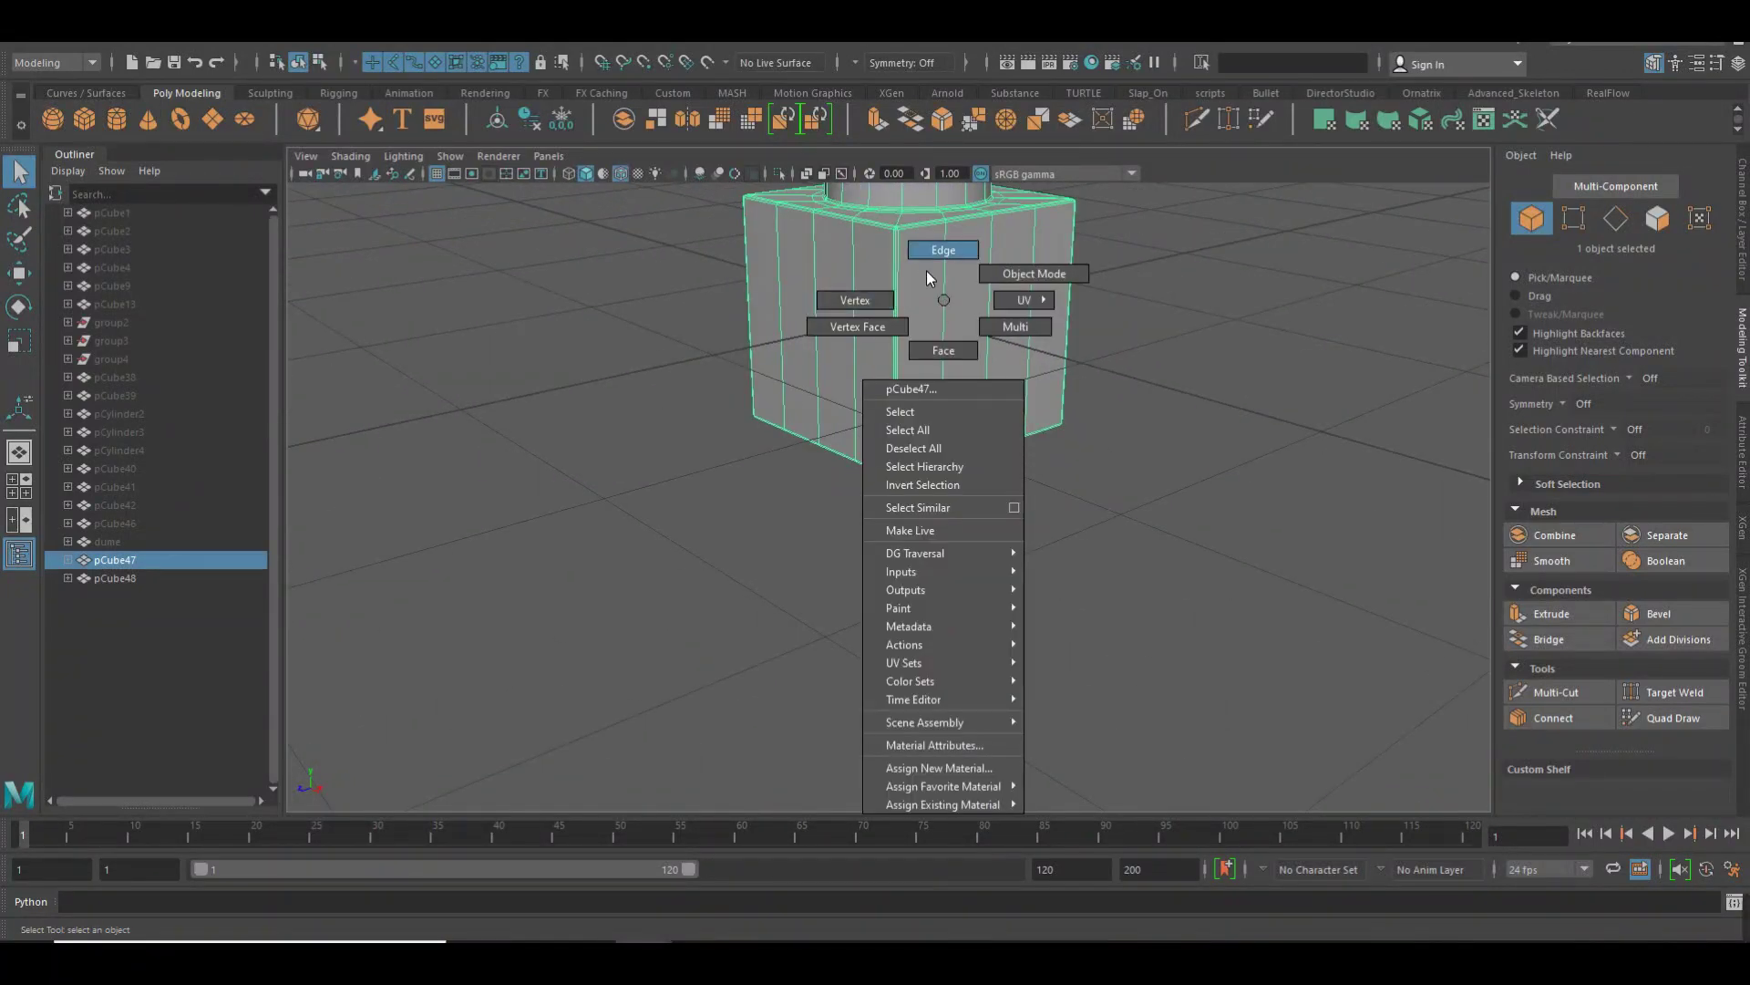
right_click_drag(959, 308, 947, 253)
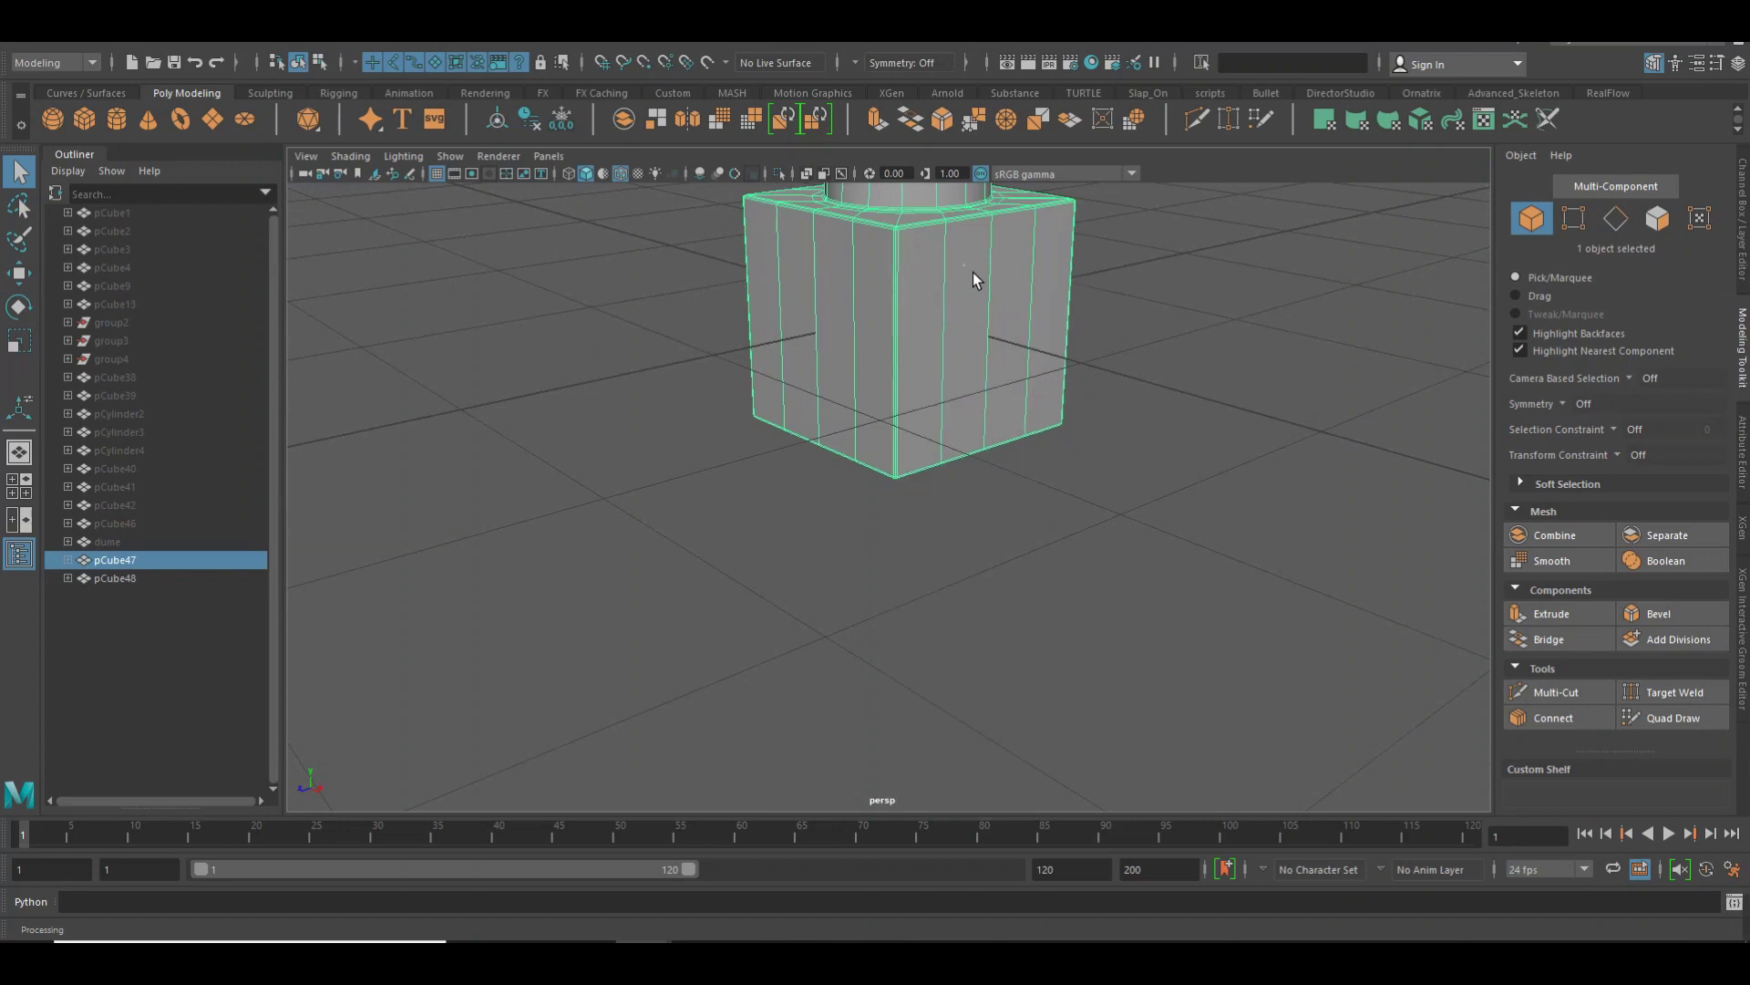
double_click(964, 329)
right_click_drag(954, 322, 959, 553, "shift")
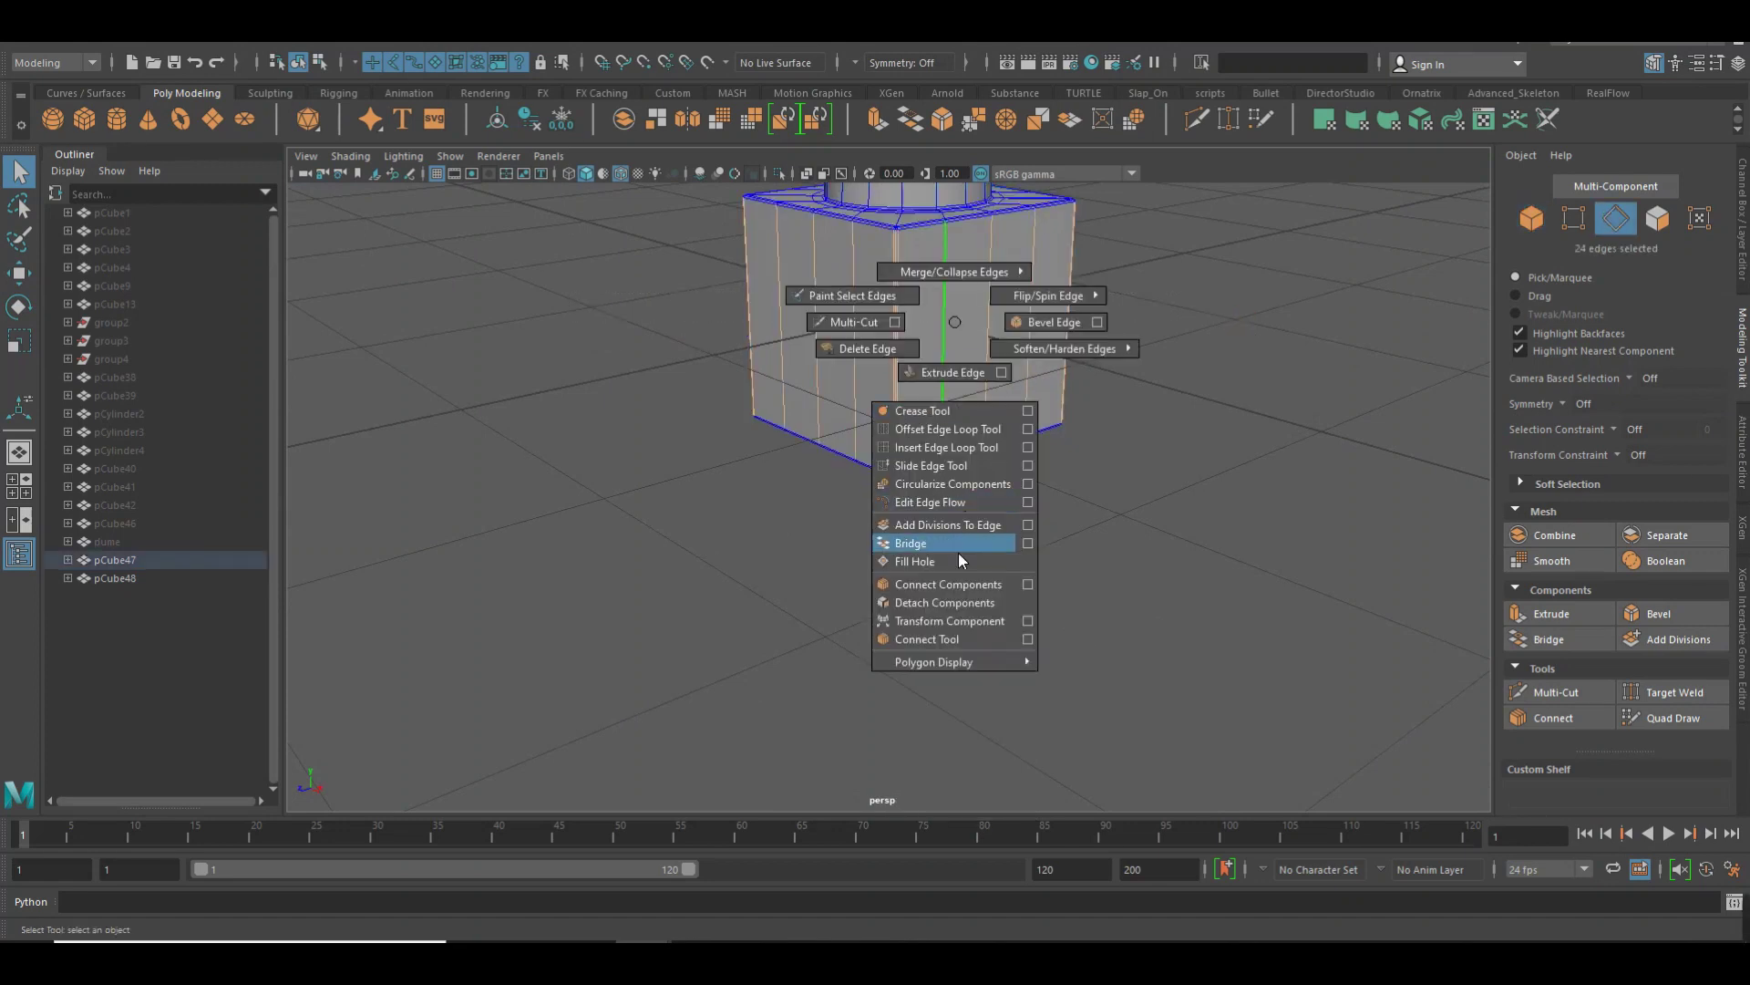
right_click_drag(963, 638, 961, 631, "shift")
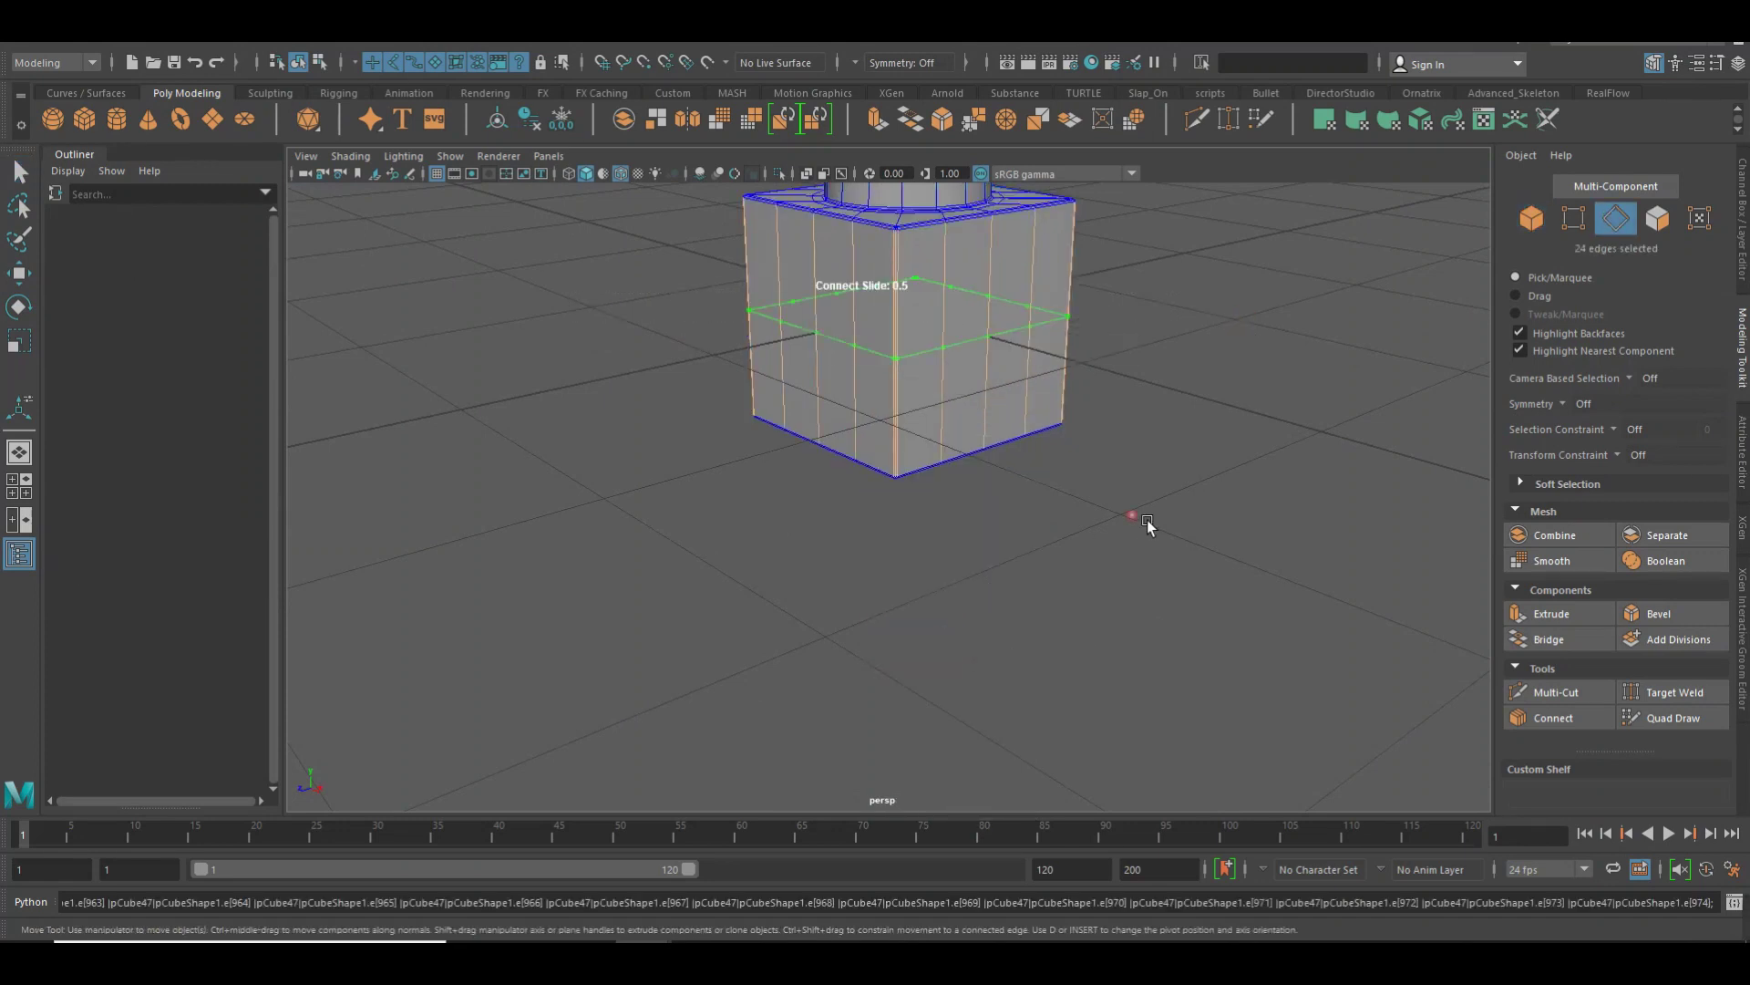
right_click_drag(952, 328, 1038, 330, "alt")
key("ctrl+z")
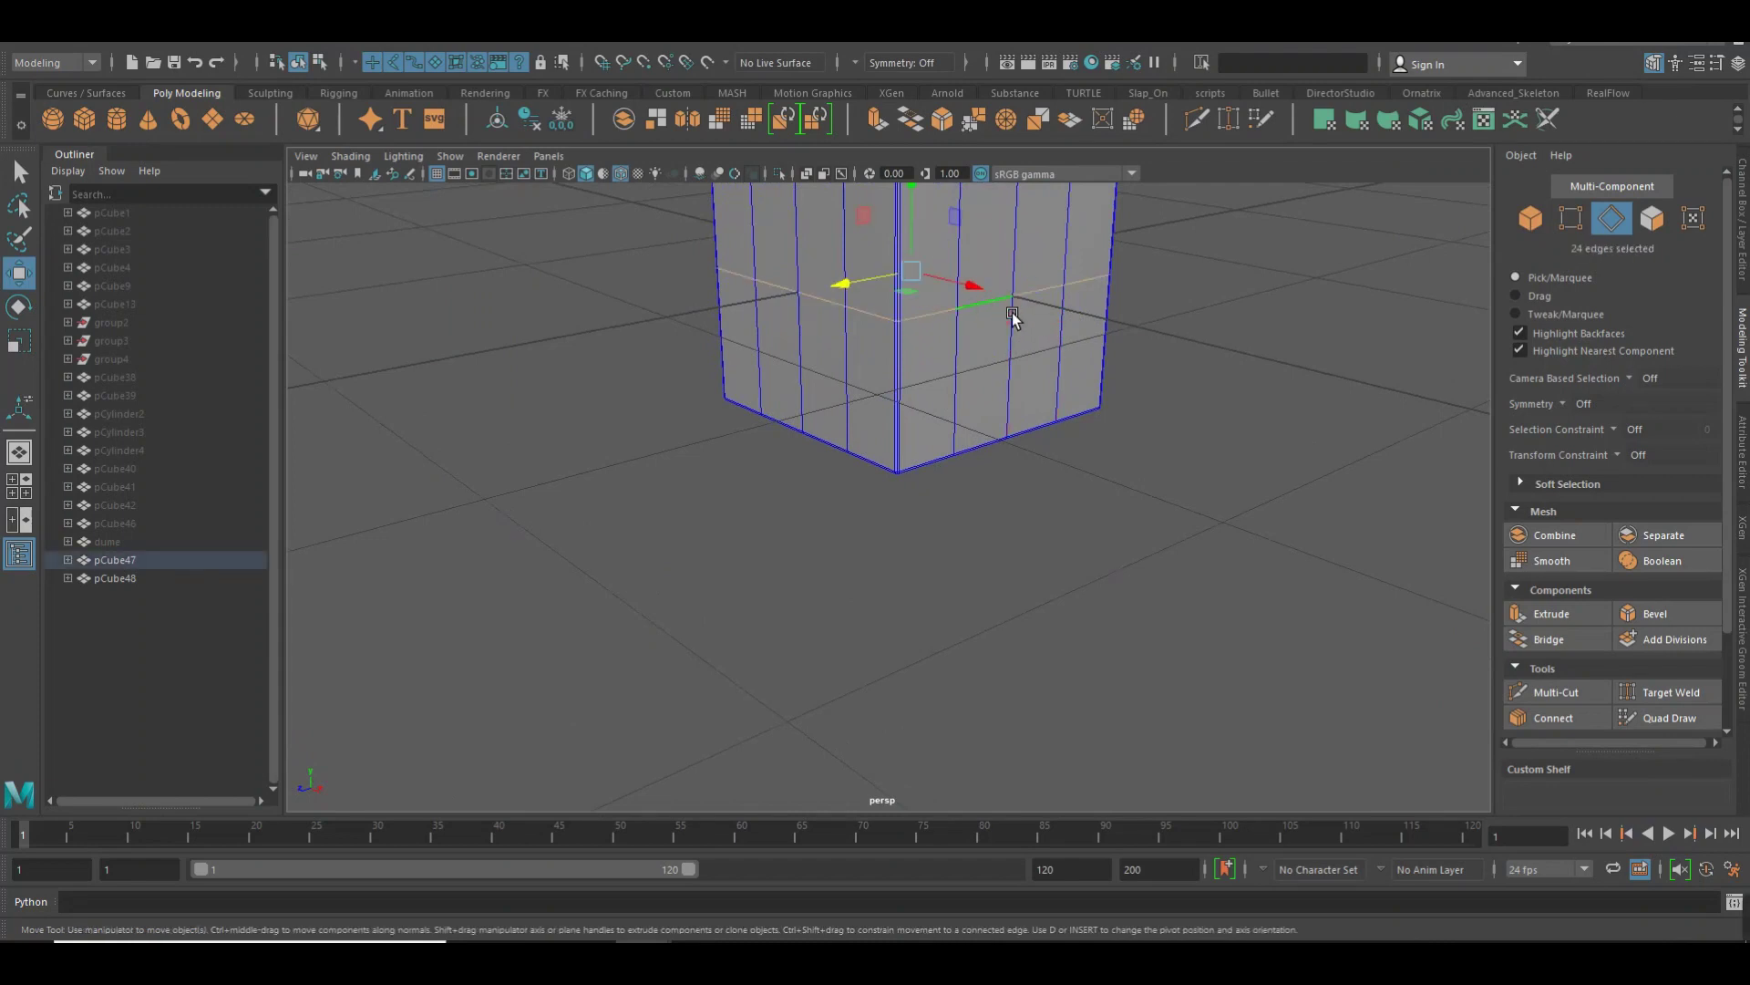
key("ctrl+z")
key("t")
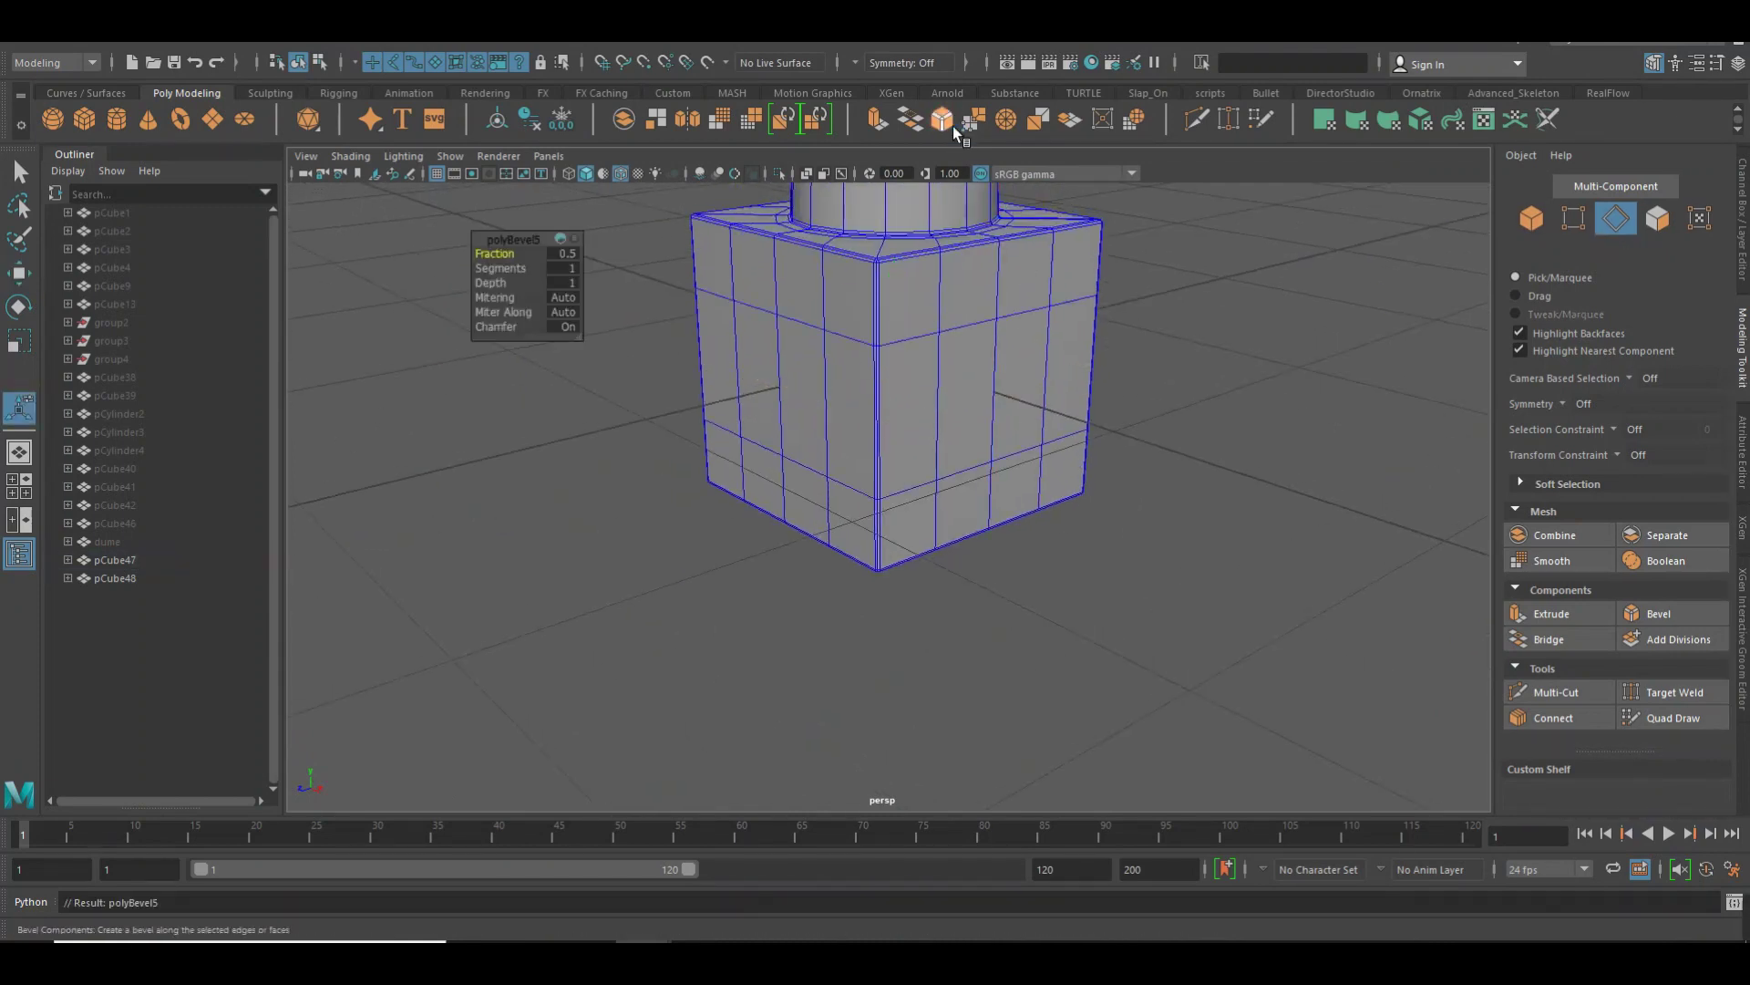
Extrude two side faces of the base and pull them outward into a block
right_click_drag(1007, 336, 1007, 390)
left_click(956, 405)
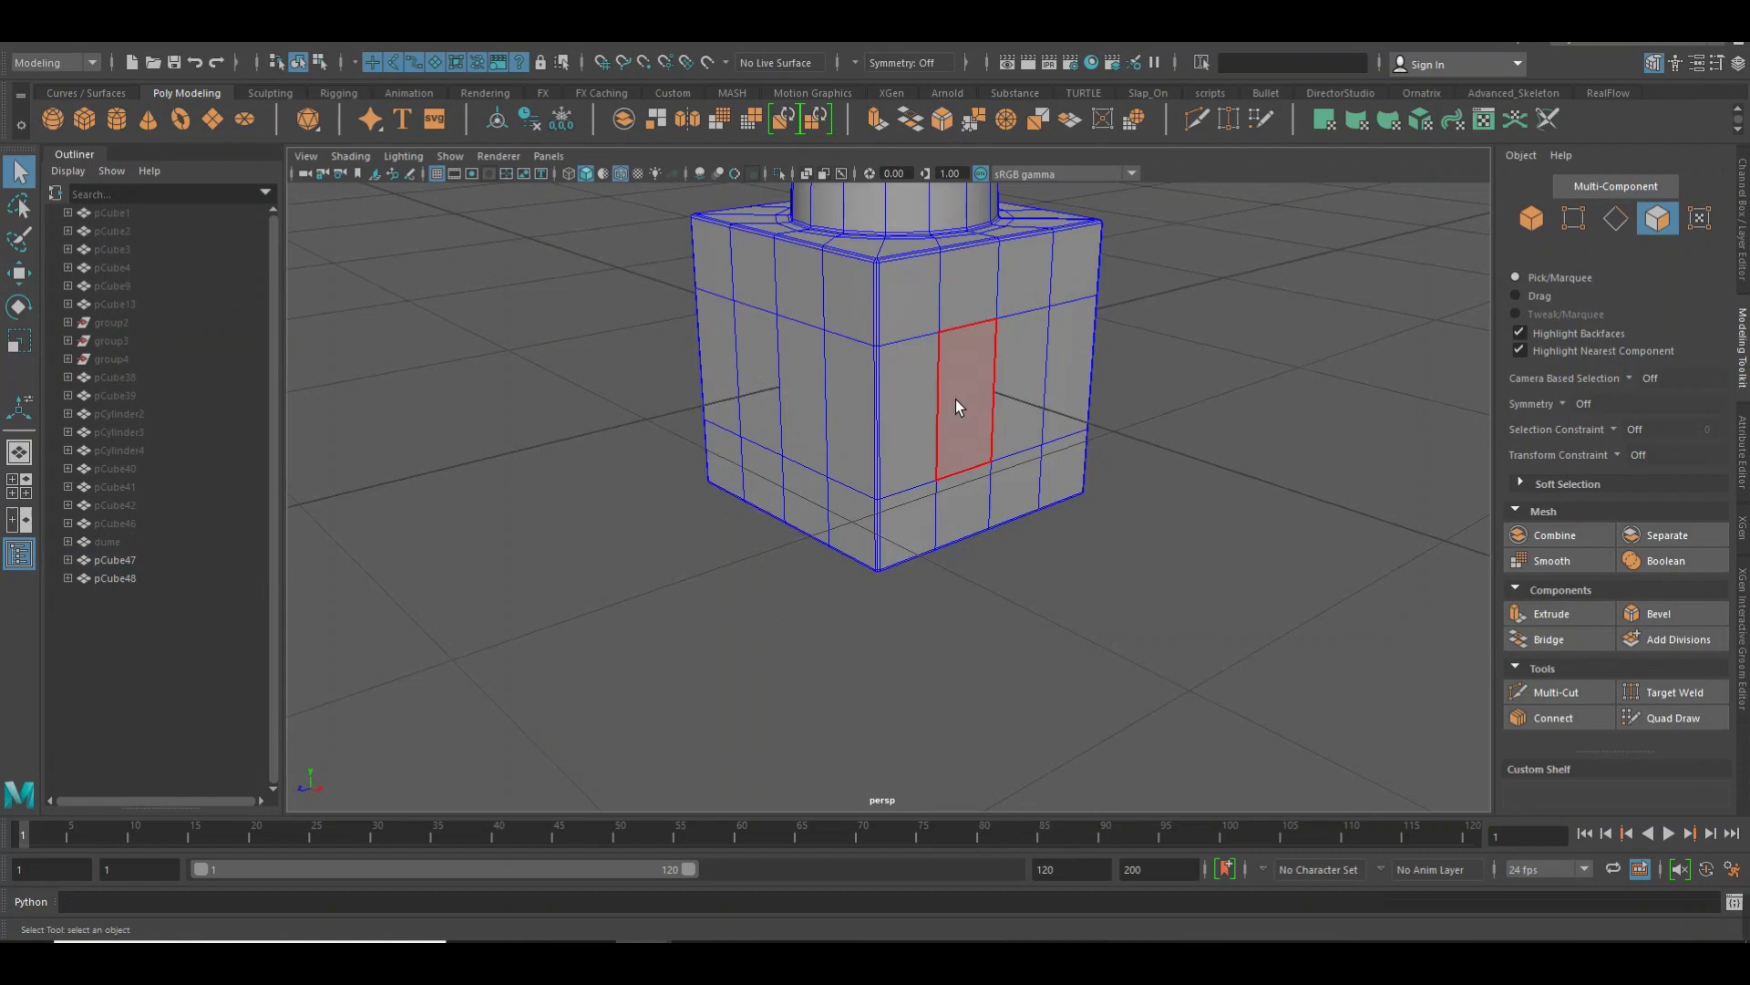
left_click(977, 401)
left_click(1030, 398, "shift")
key("w")
key("w")
left_click_drag(1049, 407, 1113, 429, "shift")
left_click(1125, 559)
Return the cube to Object Mode, deselect it and orbit out to see the scene
right_click(993, 307)
left_click(1045, 289)
left_click(1160, 299)
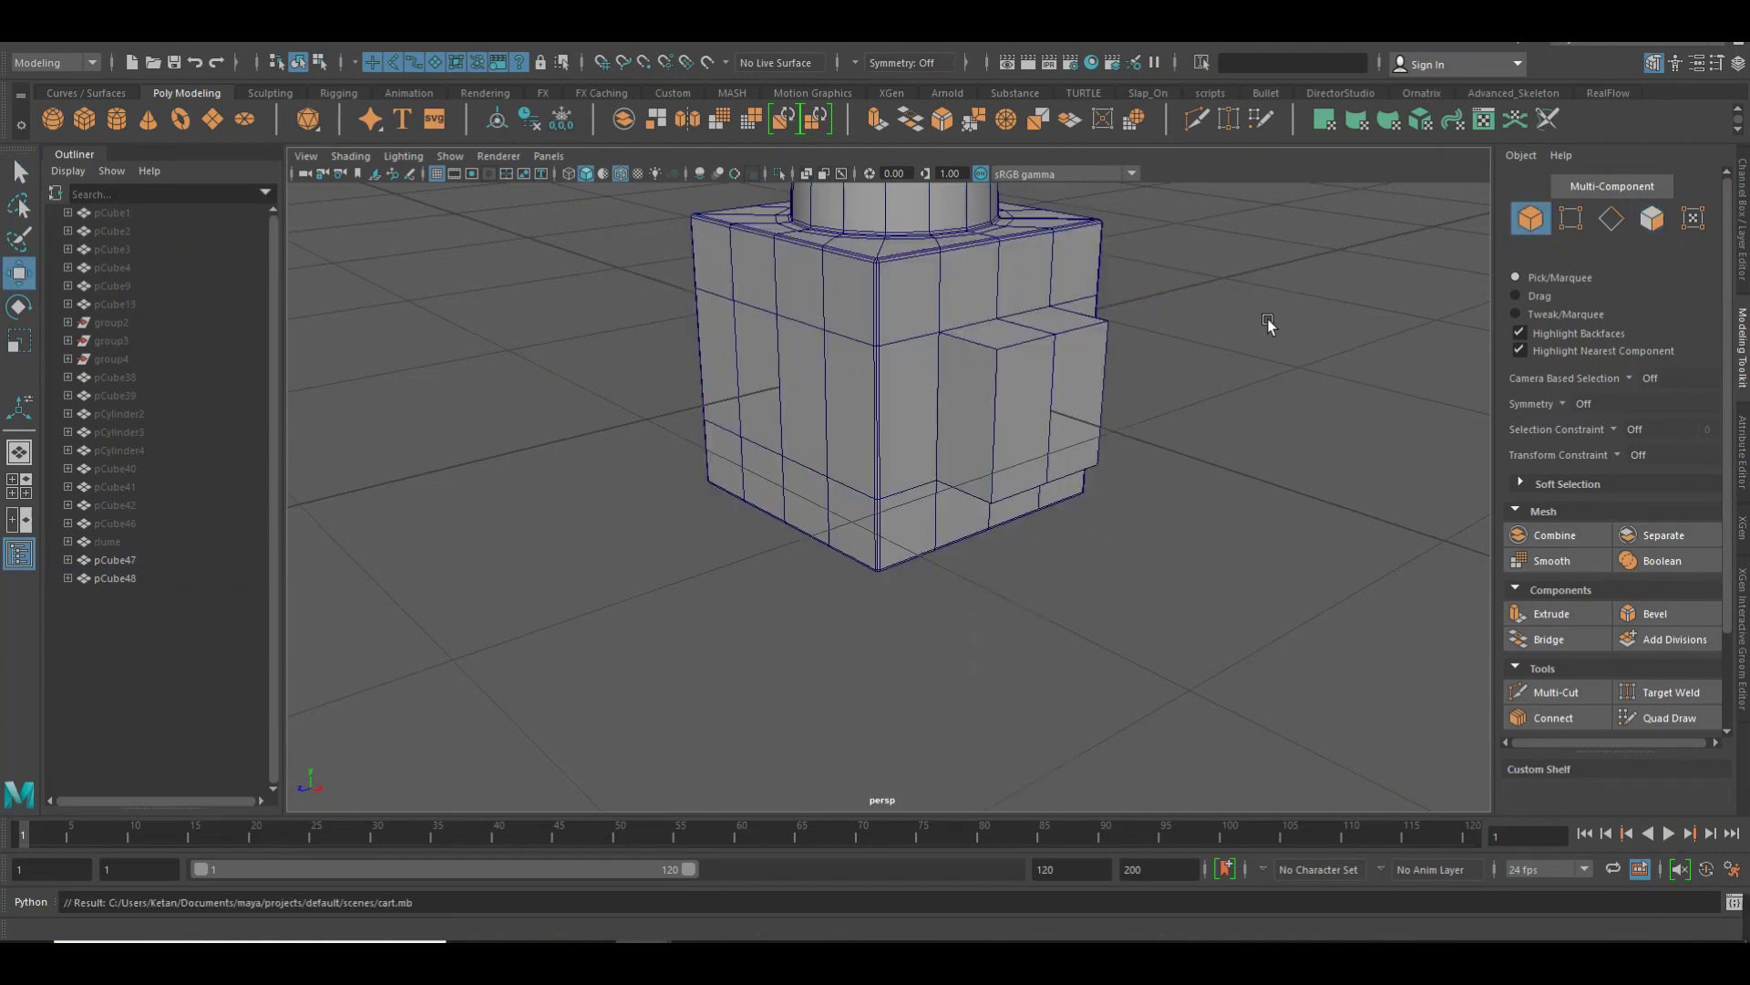
right_click_drag(1267, 319, 1008, 312, "alt")
left_click_drag(1008, 312, 541, 316, "alt")
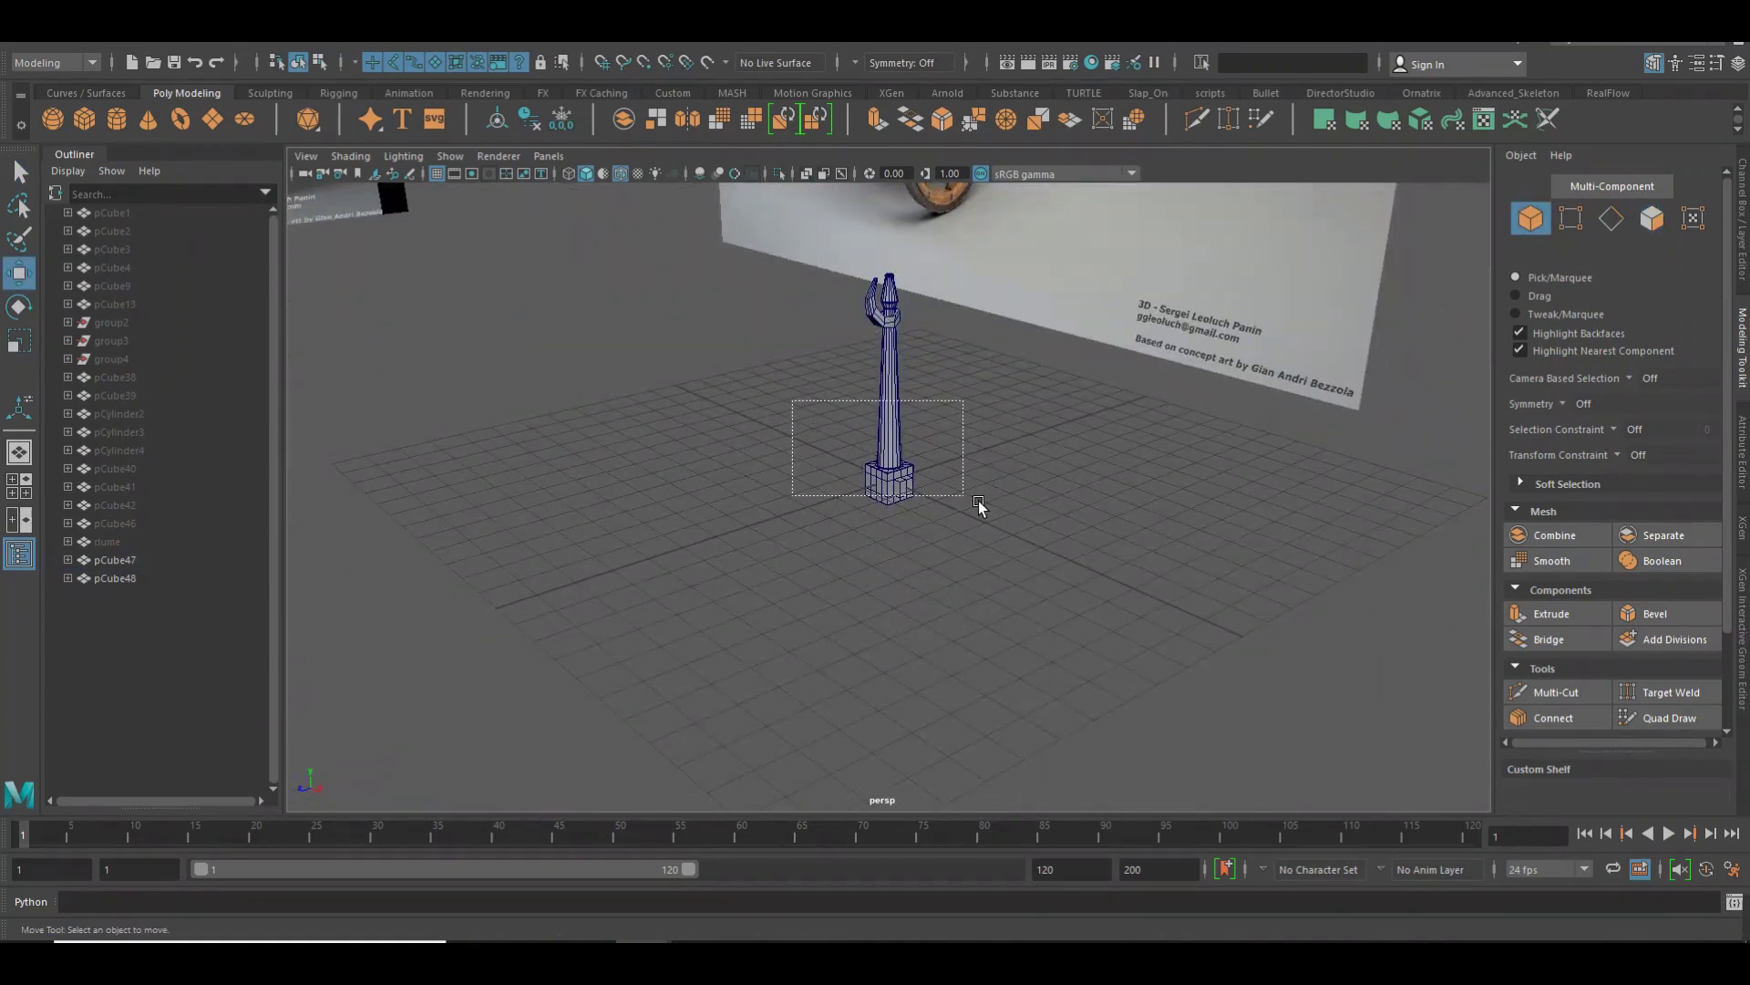
Move the post pieces left and frame the stagecoach pieces in view
left_click_drag(977, 500, 980, 503)
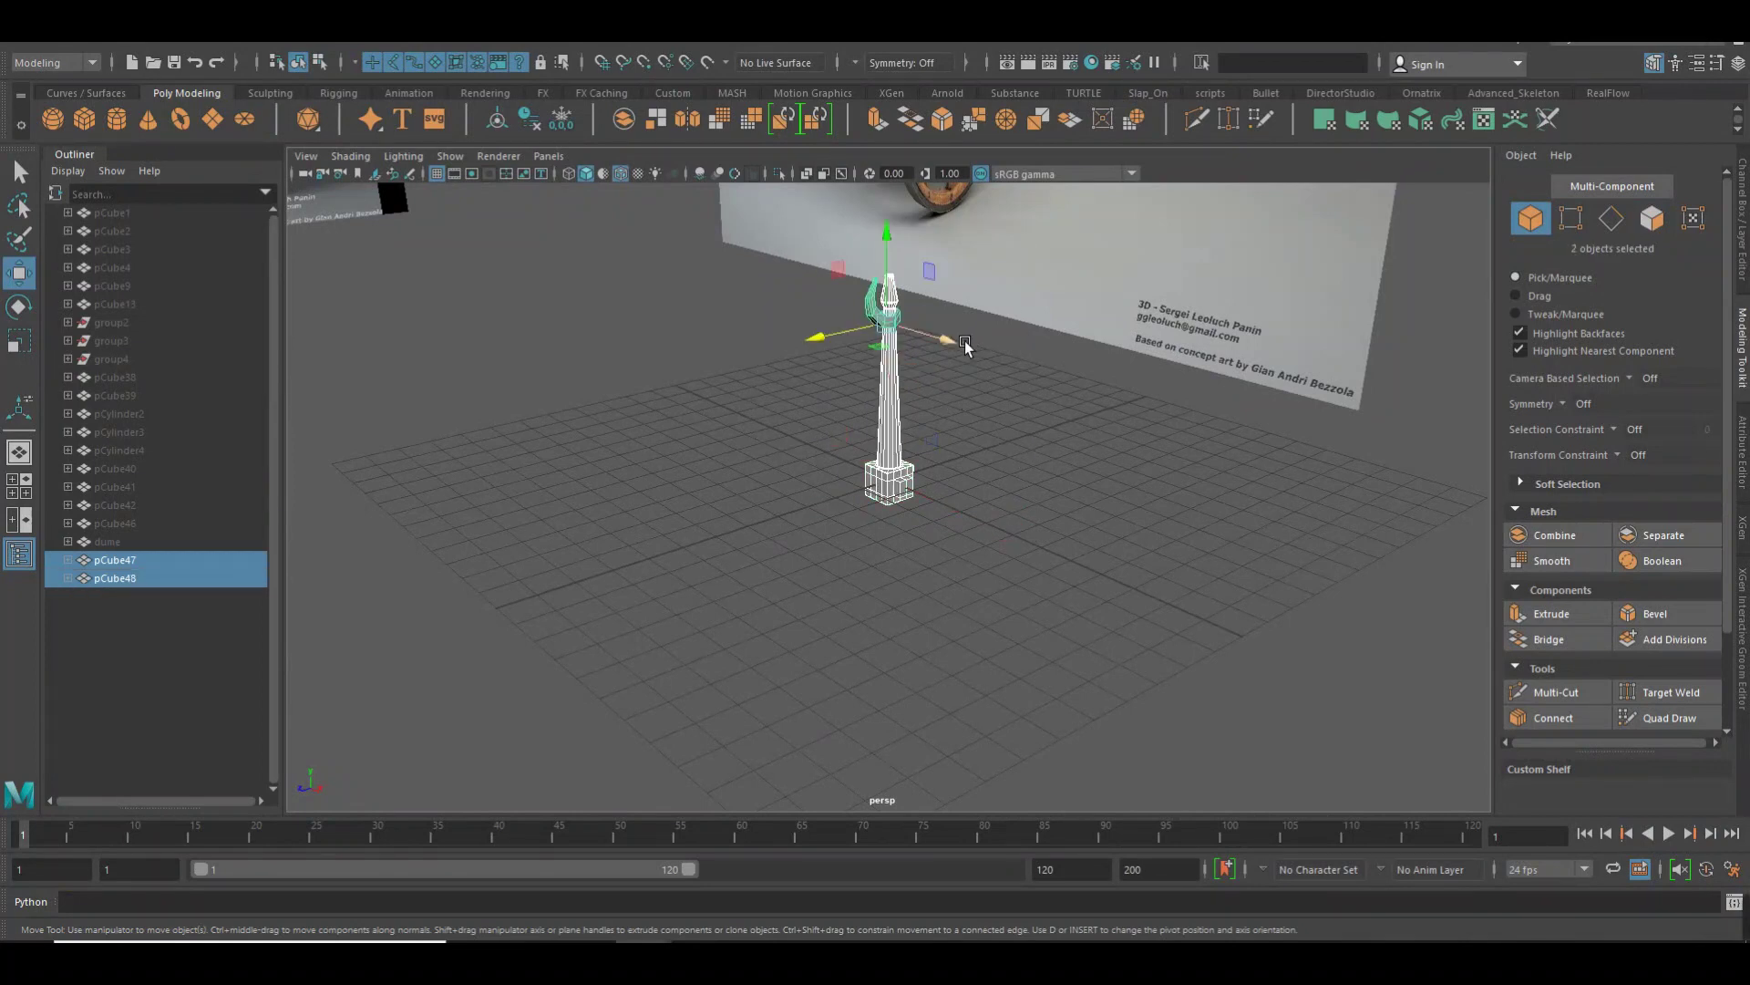
left_click_drag(965, 343, 725, 292)
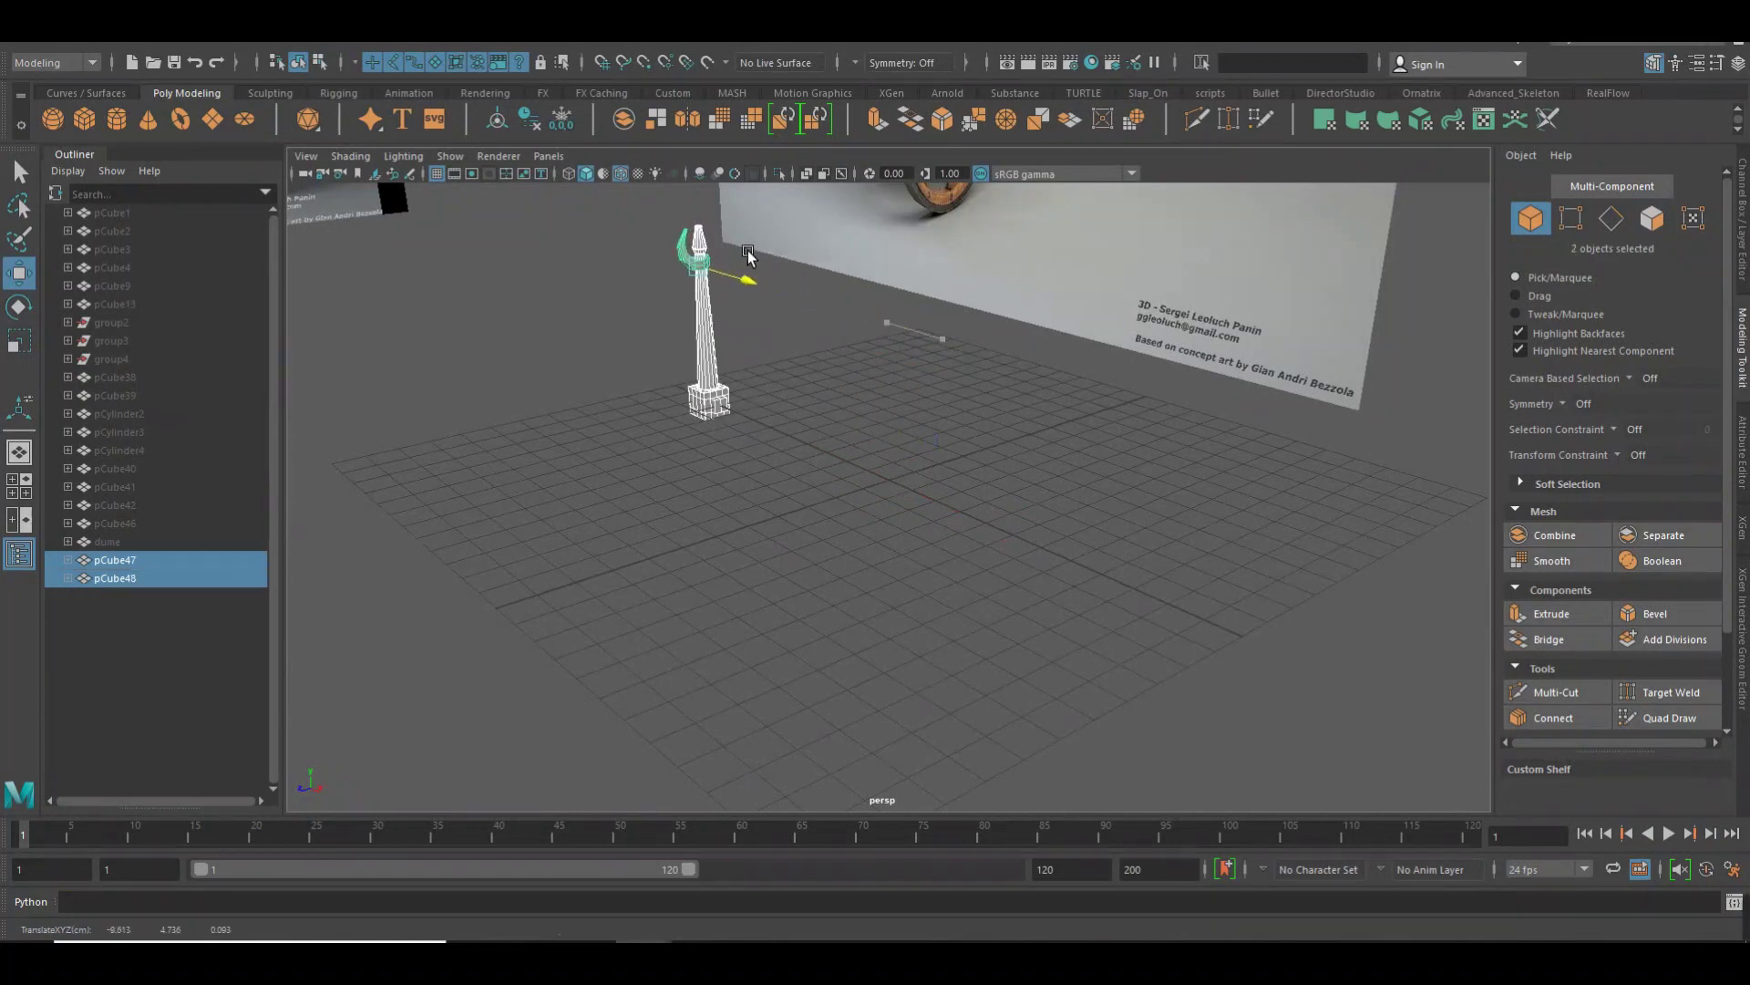
left_click(153, 542)
left_click(146, 215, "shift")
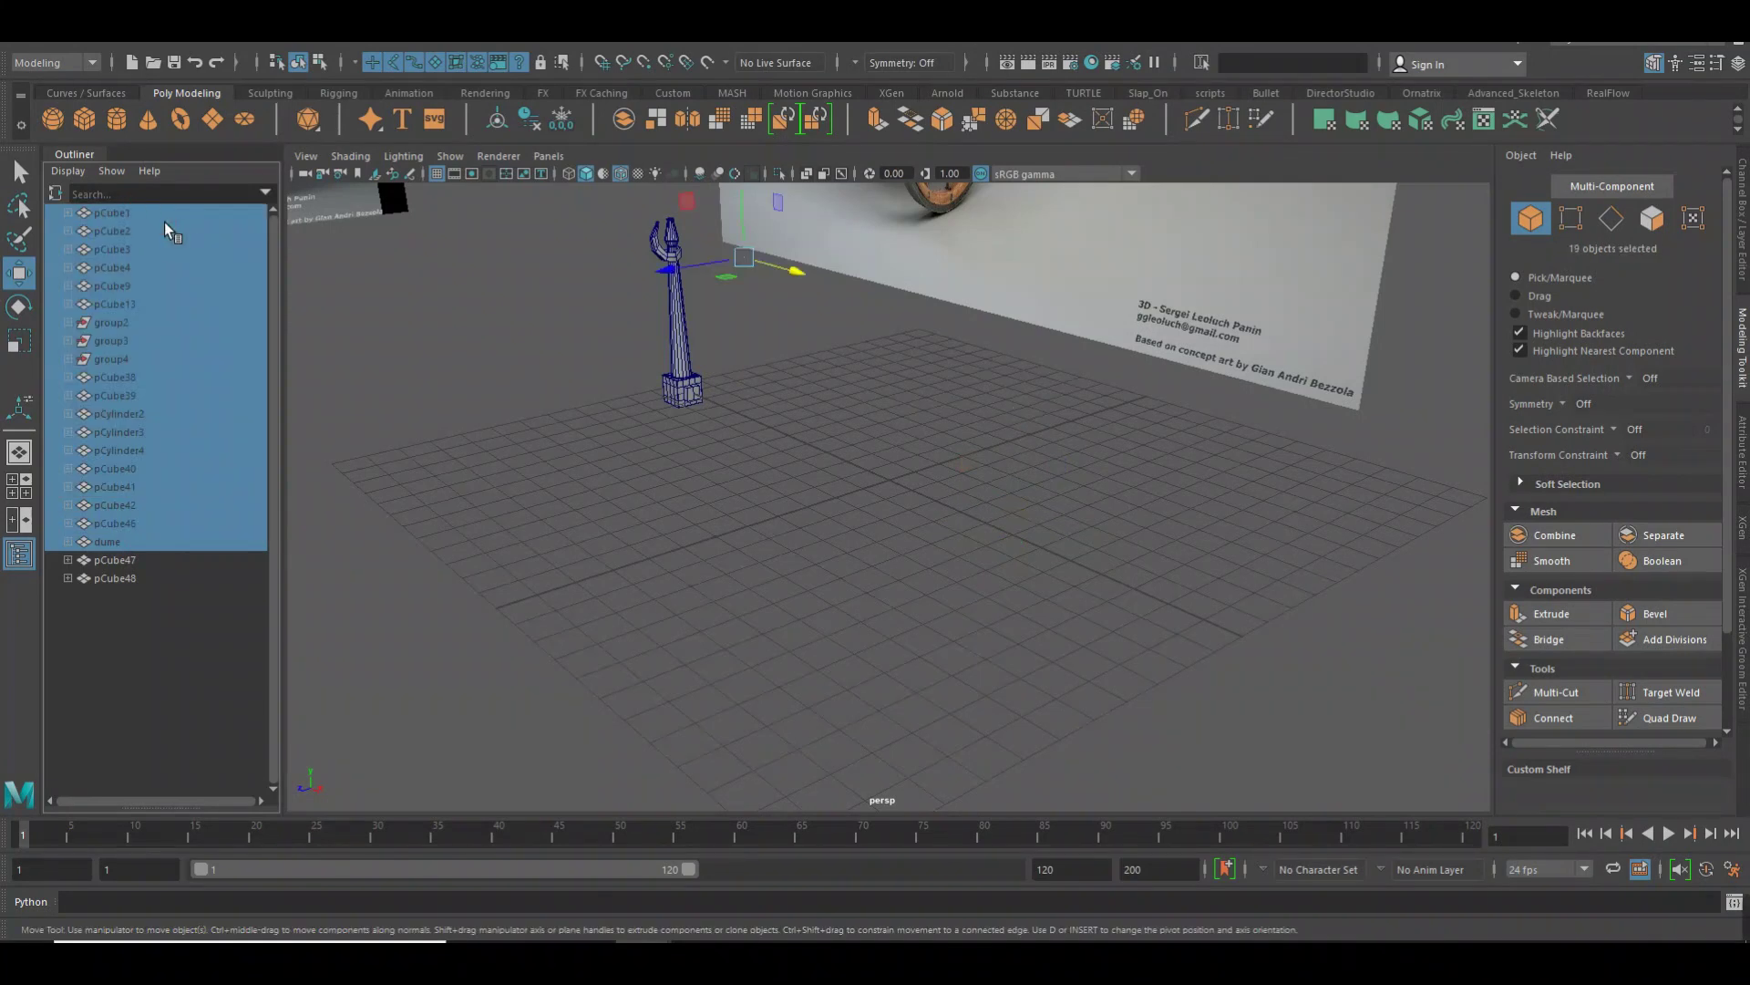
key("f")
left_click(598, 547)
left_click_drag(597, 547, 745, 554, "alt")
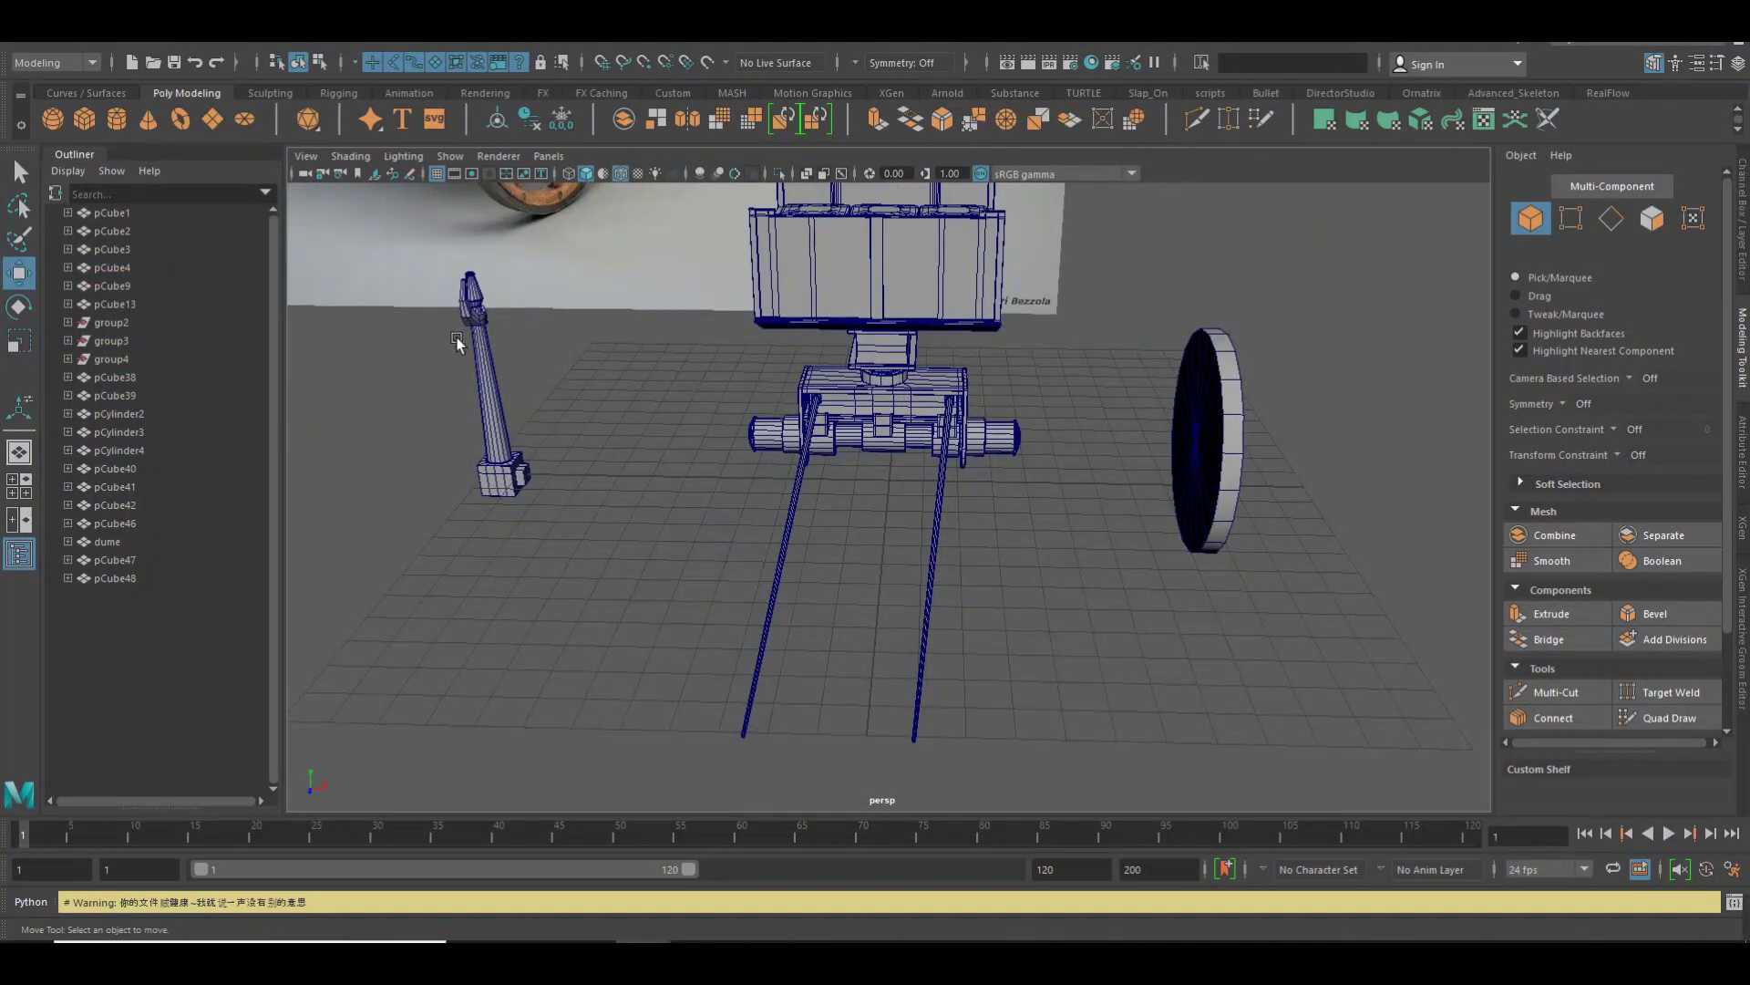
Group pCube47 and pCube48 into group5, center its pivot, and move it along X beside the cart
left_click_drag(438, 337, 546, 298)
key("ctrl+g")
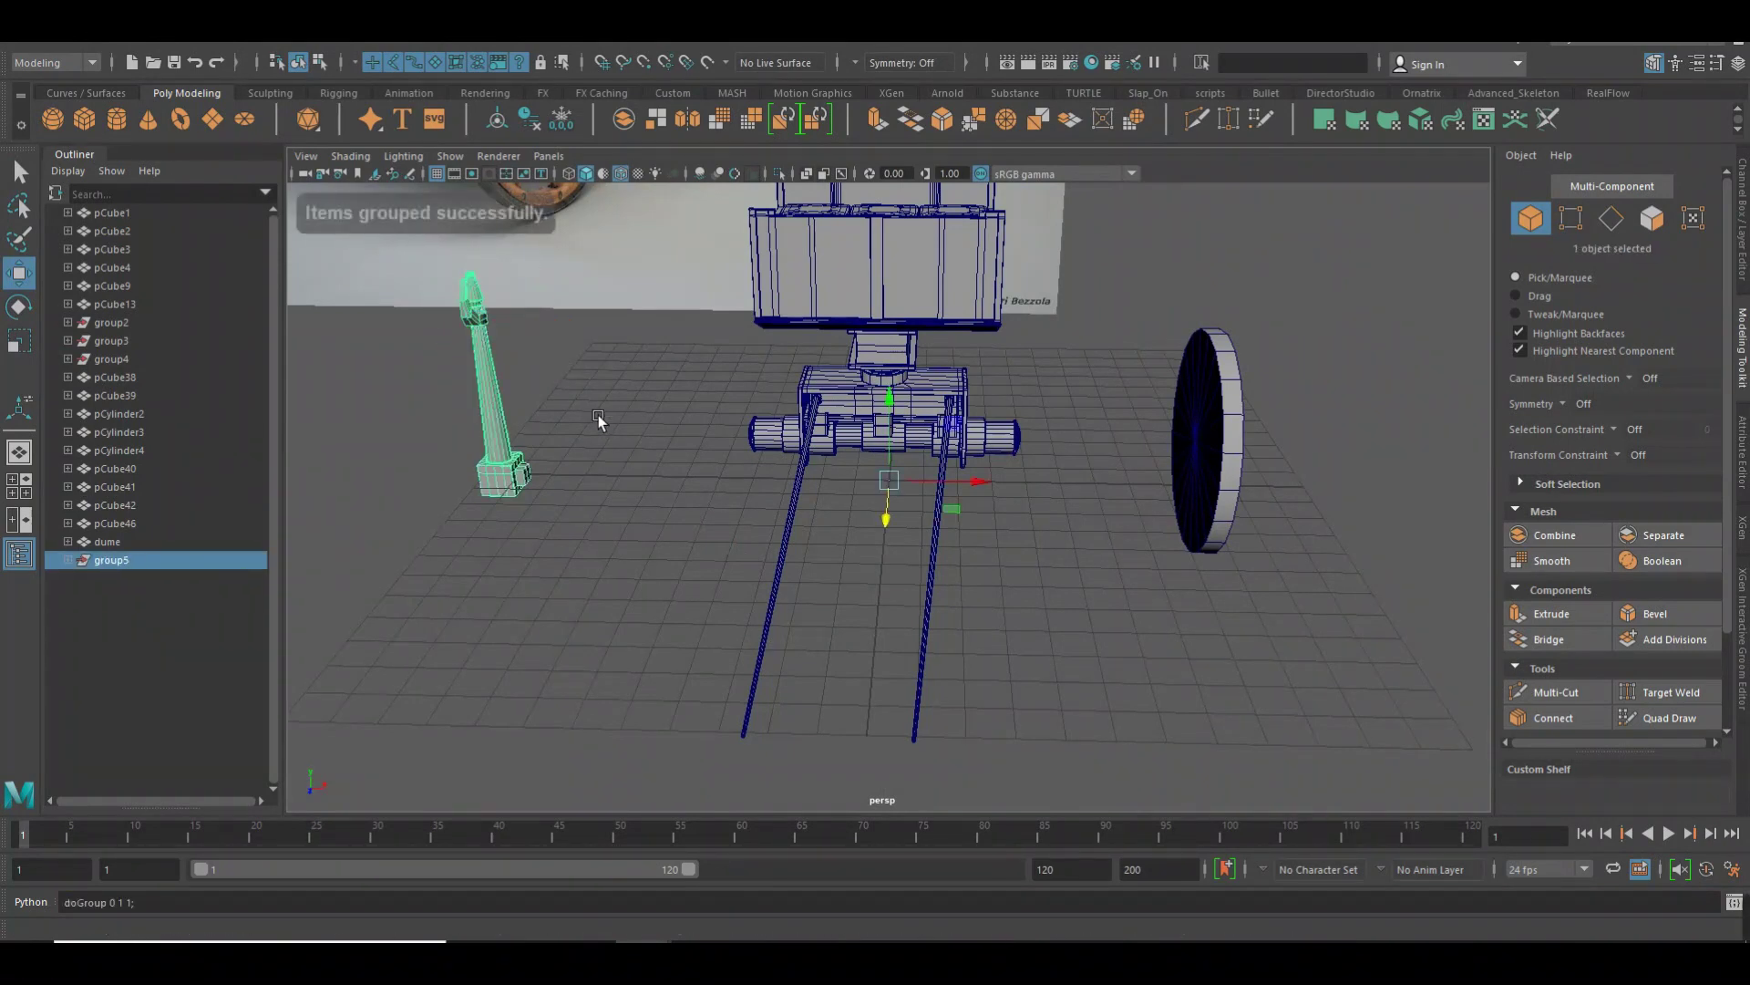
left_click(512, 128)
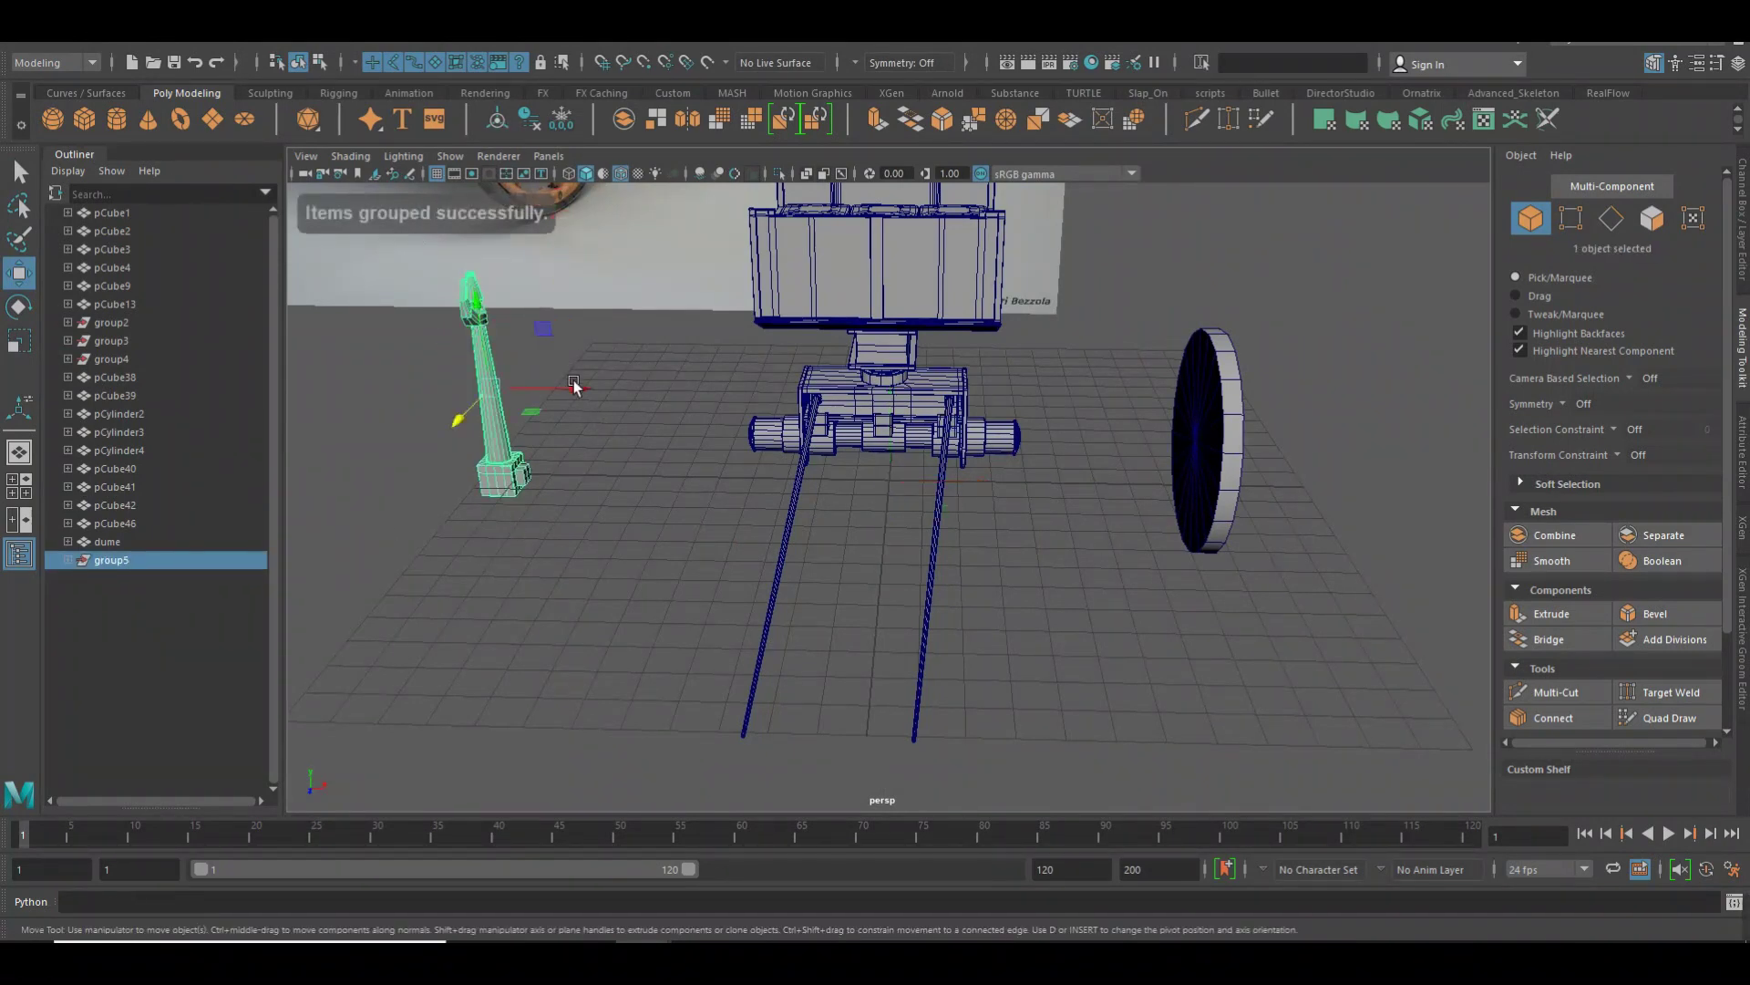
mouse_move(583, 393)
left_mouse_down()
mouse_move(757, 401)
mouse_move(792, 333)
mouse_move(878, 524)
left_mouse_up()
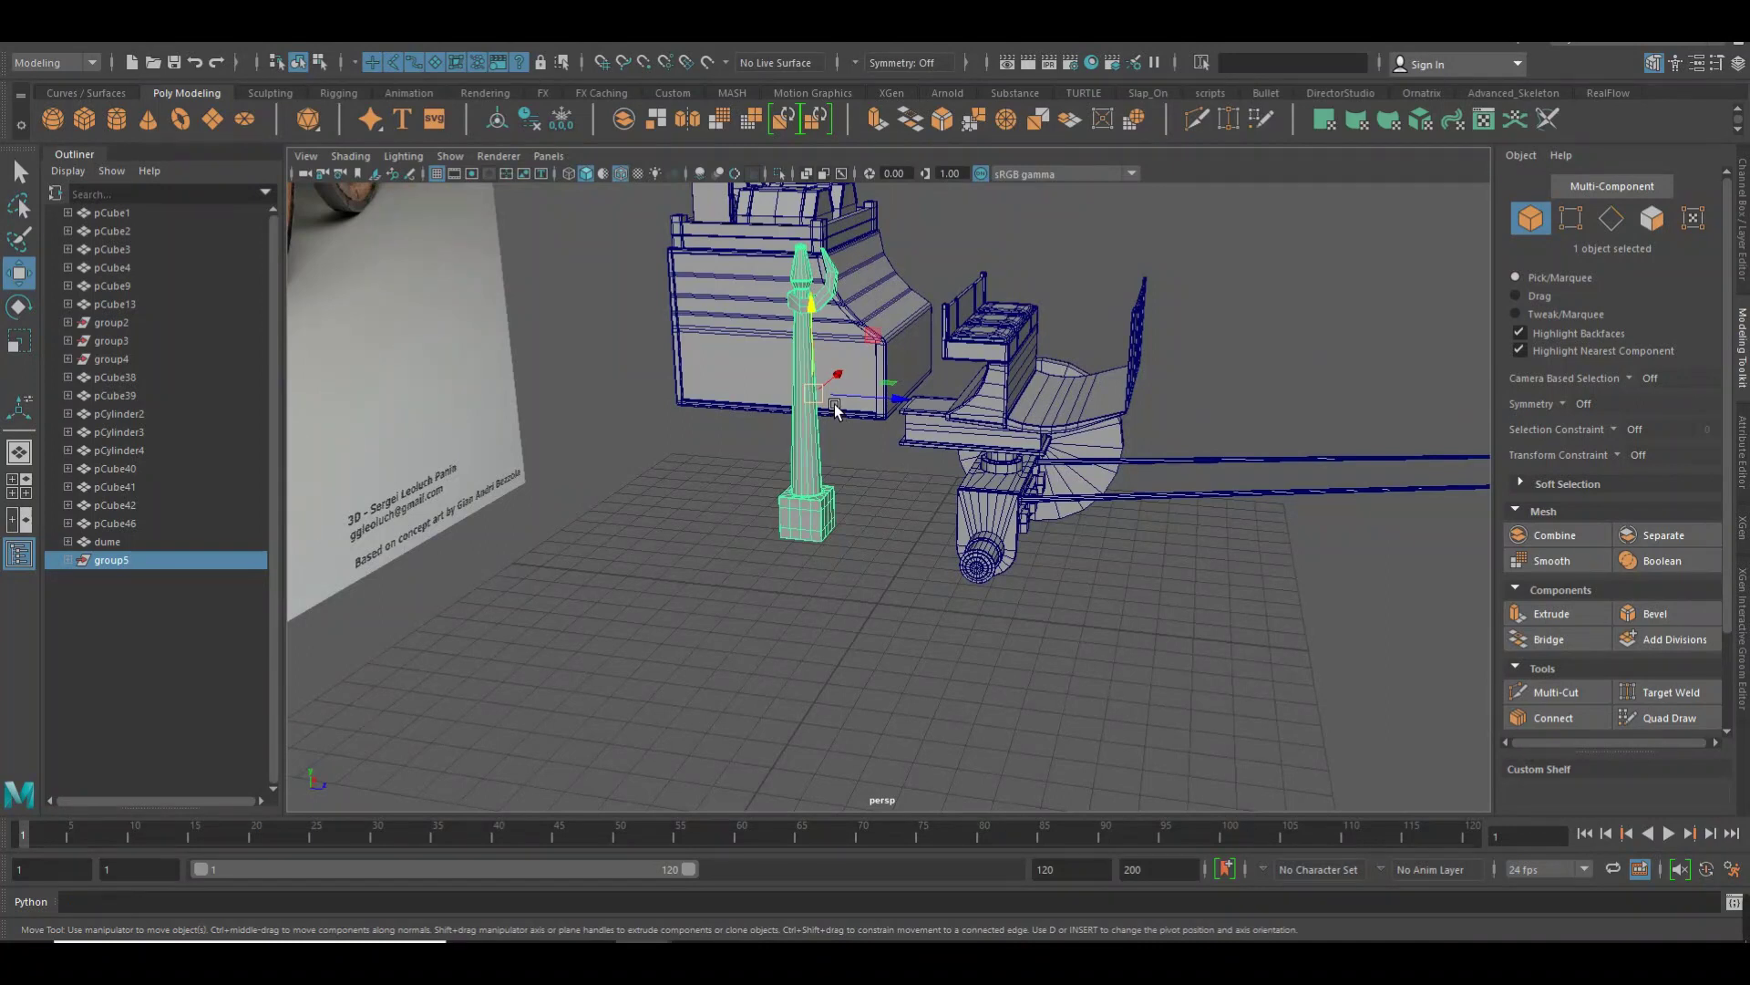
Scale the post group to about half size and save the scene as cart.mb
key("r")
mouse_move(833, 407)
left_mouse_down()
mouse_move(723, 452)
mouse_move(798, 447)
left_mouse_up()
key("space")
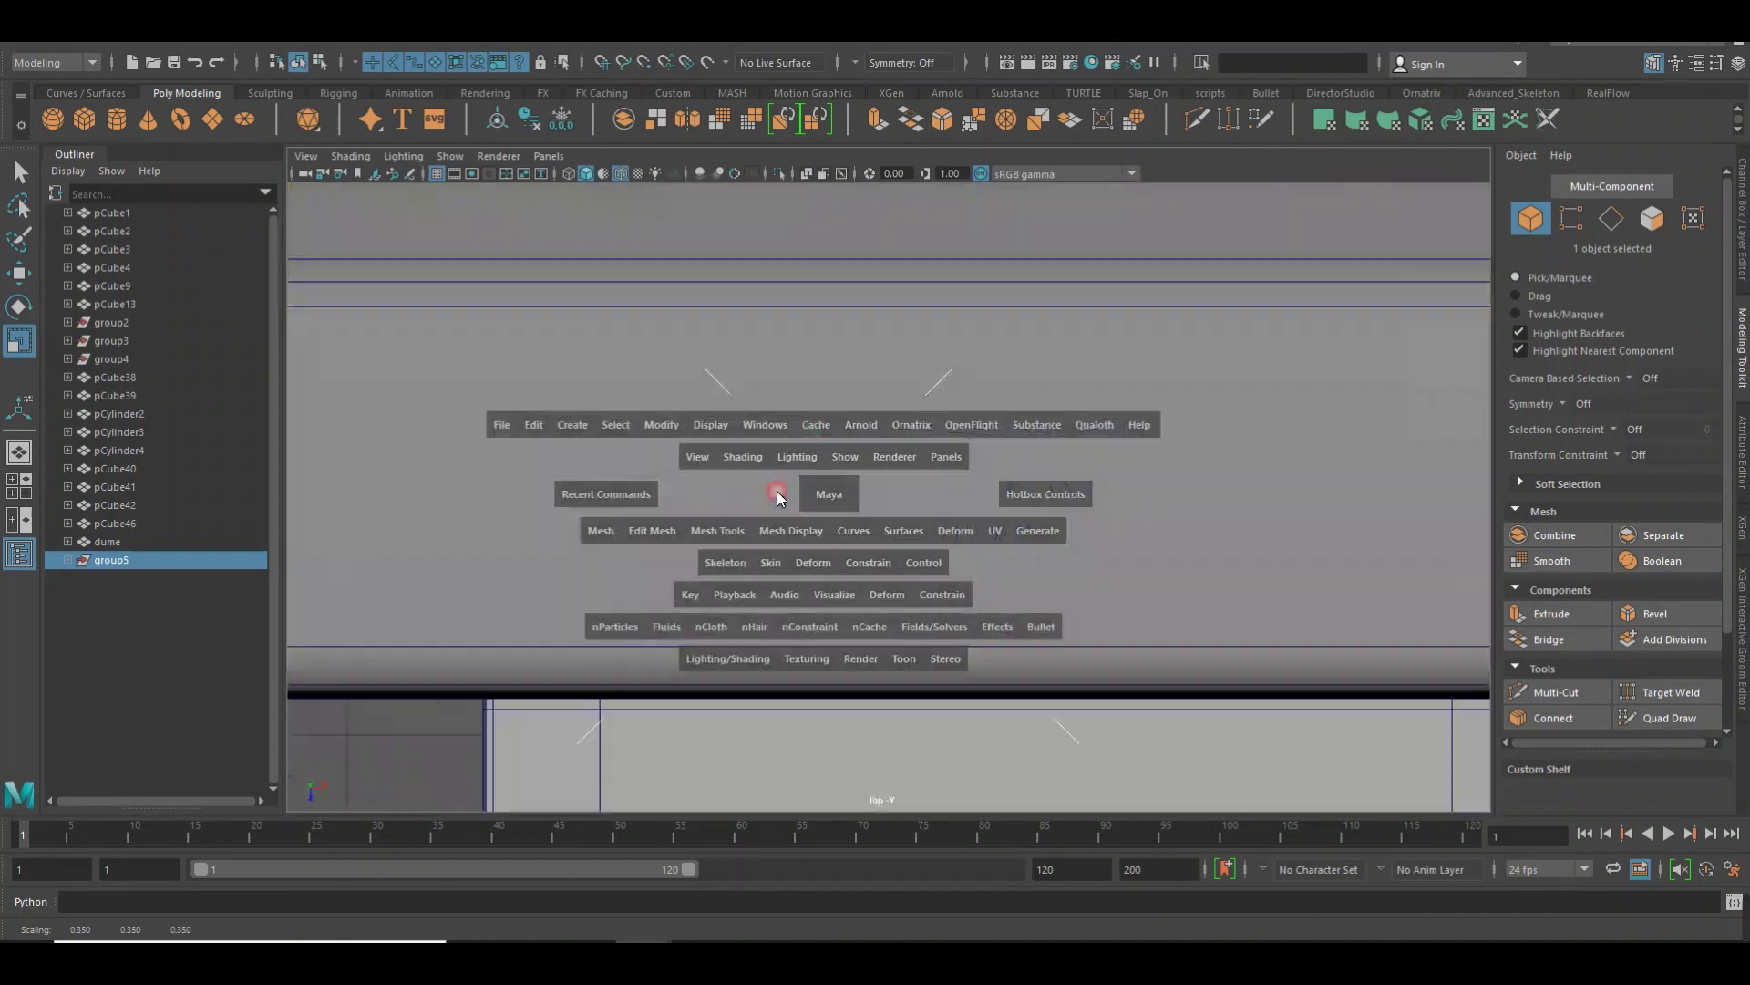
key("q")
key("ctrl+s")
In top view, move group5 down to the cart body and across to the seat edge
key("r")
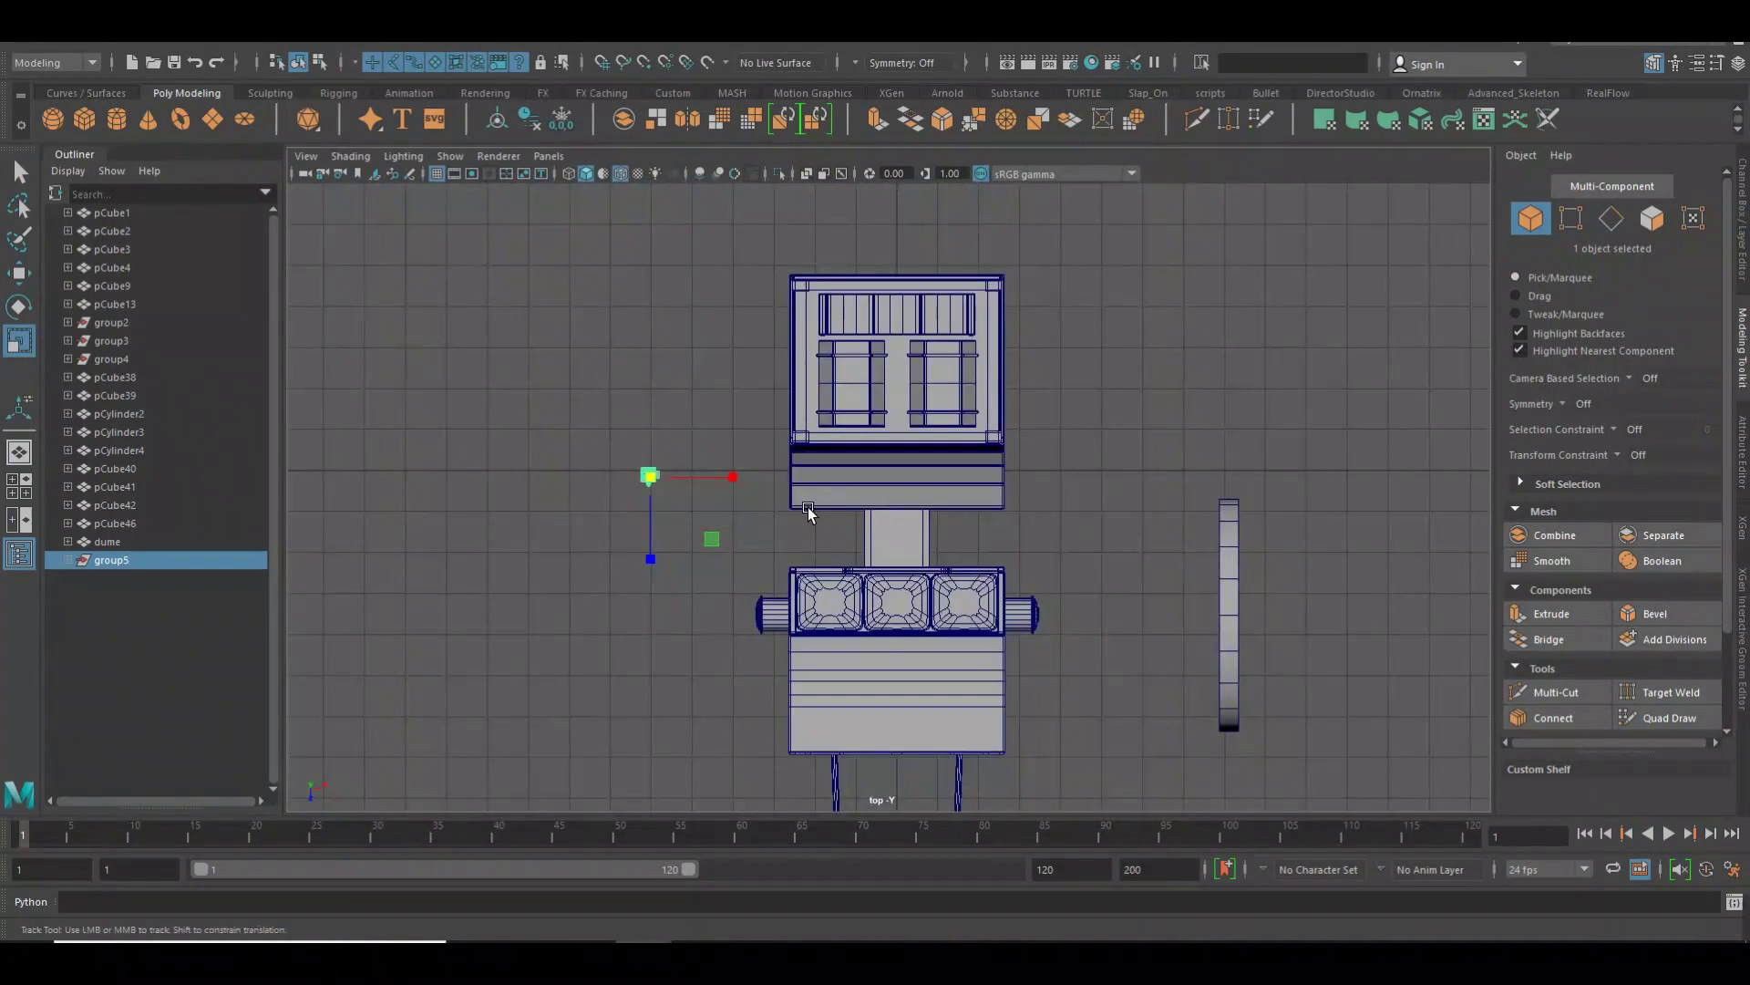
middle_click_drag(902, 575, 938, 402, "alt")
scroll(747, 373, "up", 1)
key("w")
mouse_move(665, 381)
left_mouse_down()
mouse_move(672, 545)
mouse_move(811, 498)
left_mouse_up()
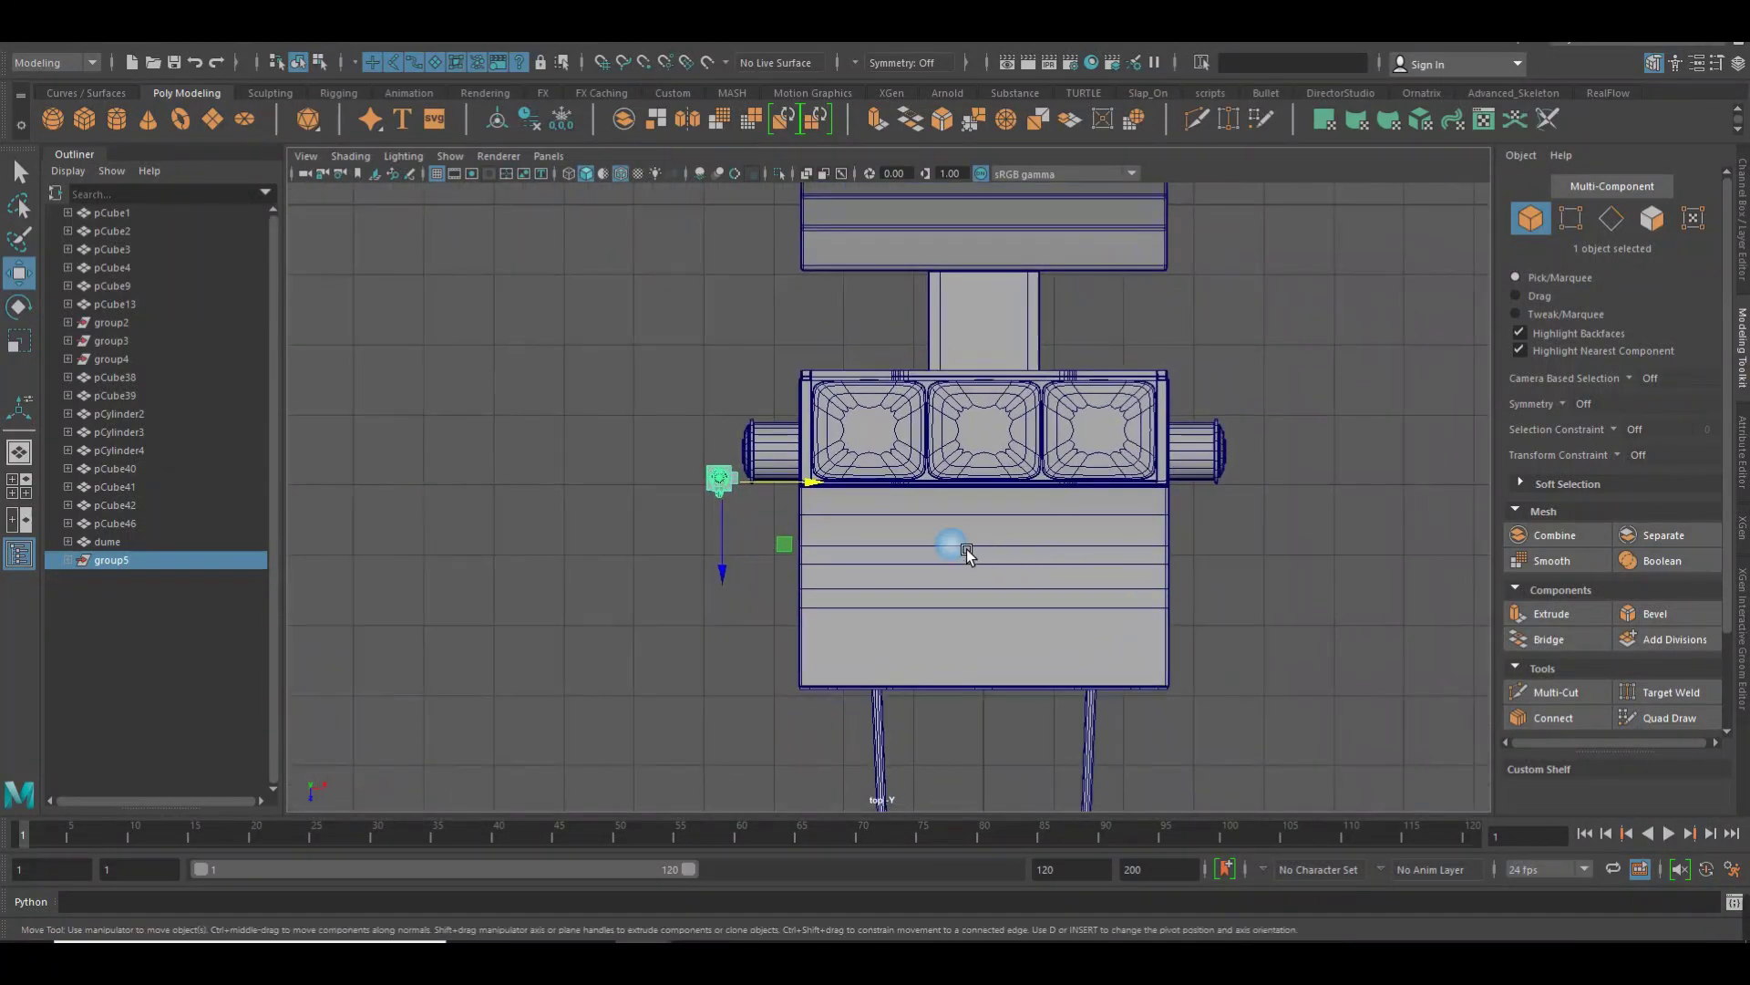
scroll(852, 511, "up", 2)
scroll(849, 516, "up", 2)
left_click_drag(802, 486, 851, 489)
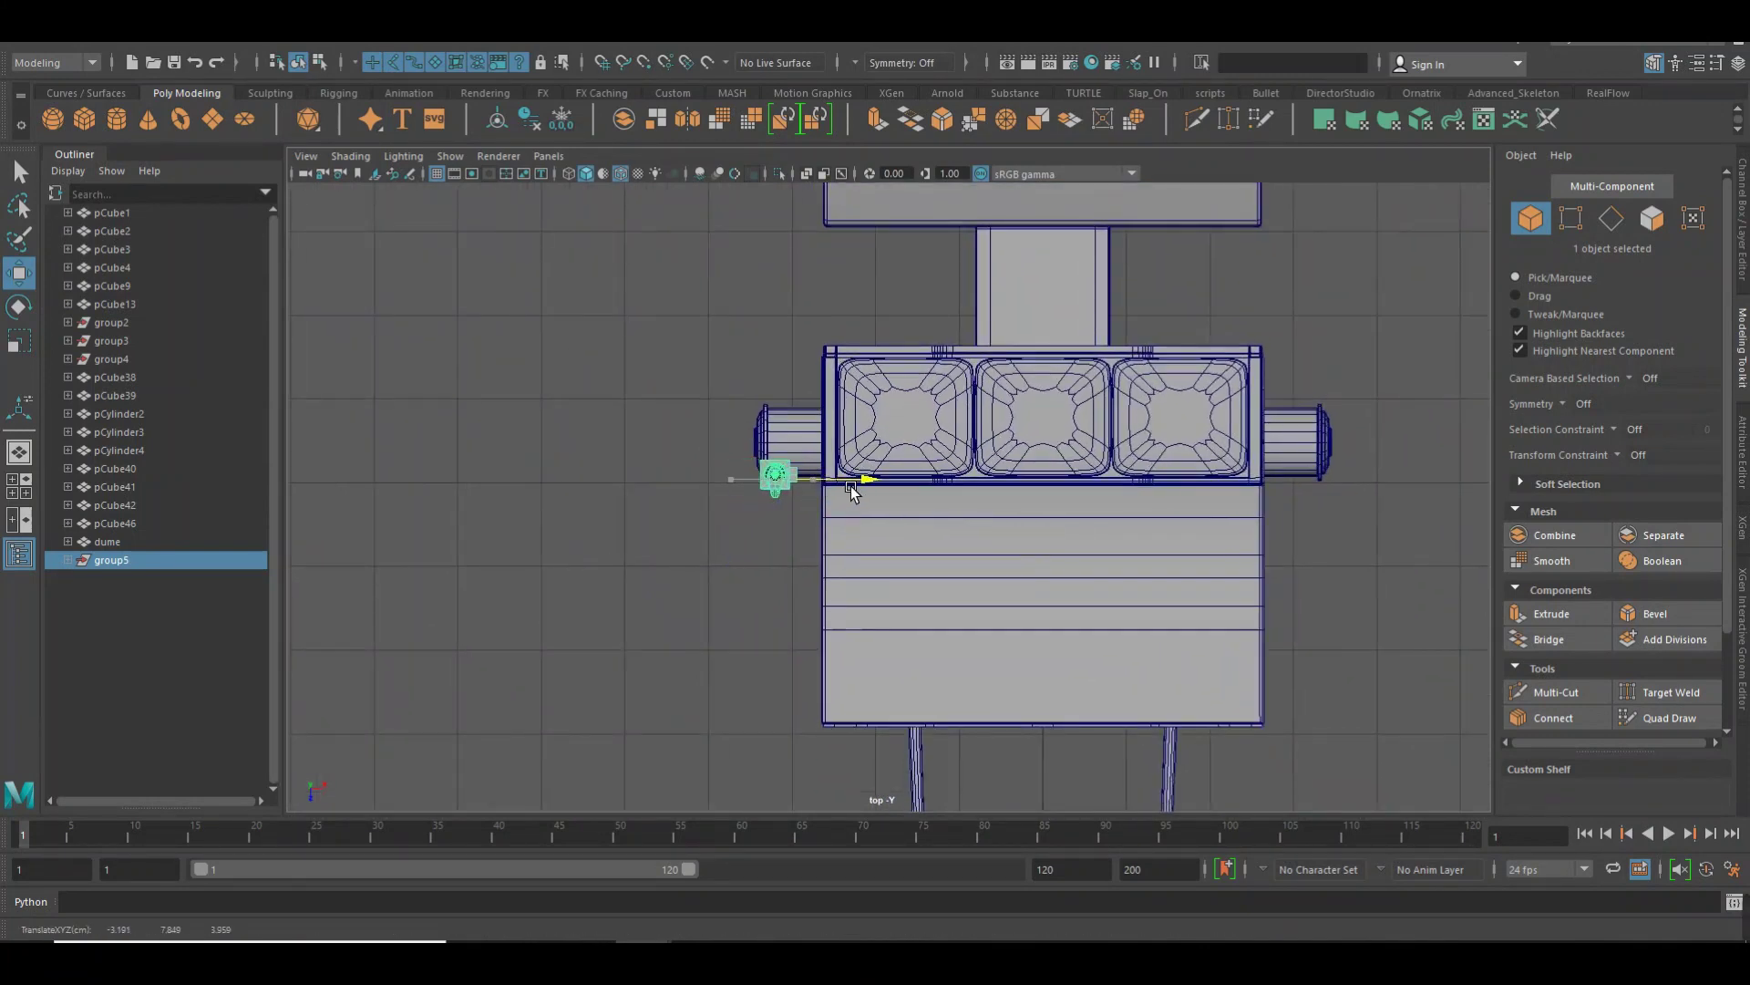
scroll(749, 517, "up", 3)
scroll(795, 517, "up", 2)
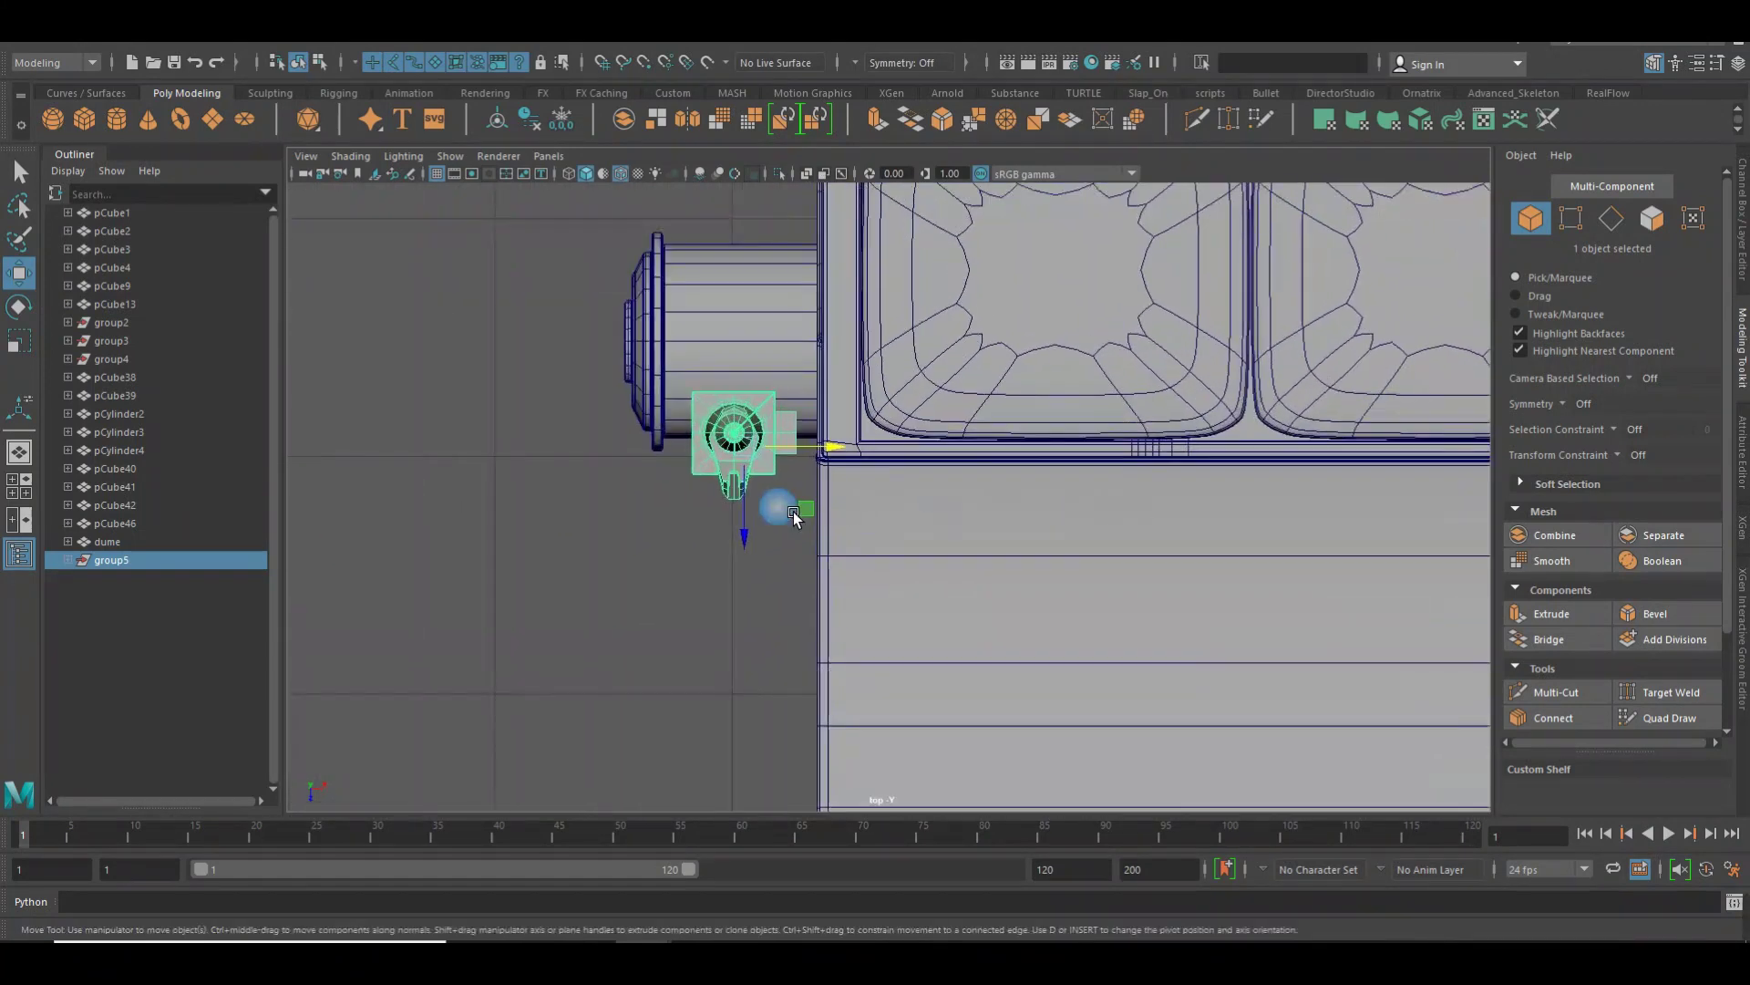
mouse_move(761, 530)
left_mouse_down()
mouse_move(839, 383)
mouse_move(799, 481)
mouse_move(579, 496)
mouse_move(884, 500)
mouse_move(941, 635)
mouse_move(997, 649)
mouse_move(842, 586)
mouse_move(972, 582)
left_mouse_up()
Reselect the lever group and orbit around the carriage to check it beside the seat
key("space")
left_click(866, 460)
left_click(902, 737)
key("ctrl+z")
key("ctrl+z")
mouse_move(907, 725)
left_mouse_down("alt")
mouse_move(808, 647)
mouse_move(828, 644)
mouse_move(586, 528)
mouse_move(595, 481)
left_mouse_up("alt")
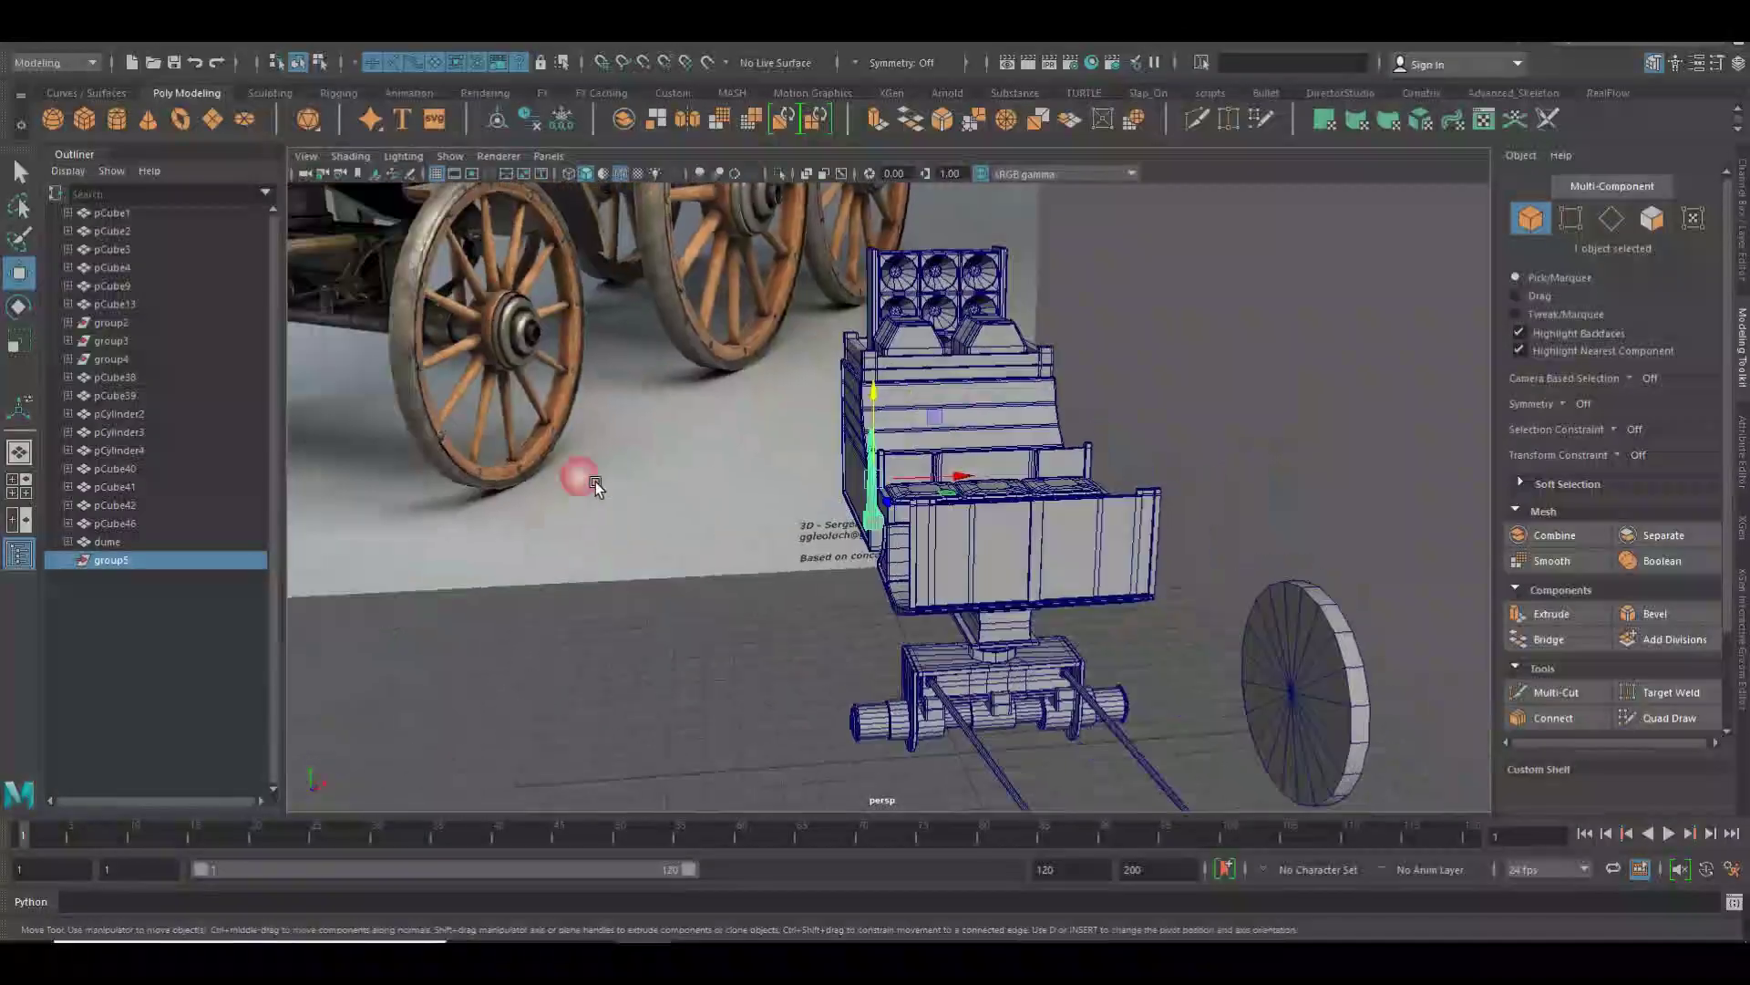
right_click_drag(594, 482, 866, 746, "alt")
right_click_drag(700, 610, 624, 530, "alt")
left_click_drag(623, 530, 524, 547, "alt")
middle_click_drag(553, 565, 712, 513, "alt")
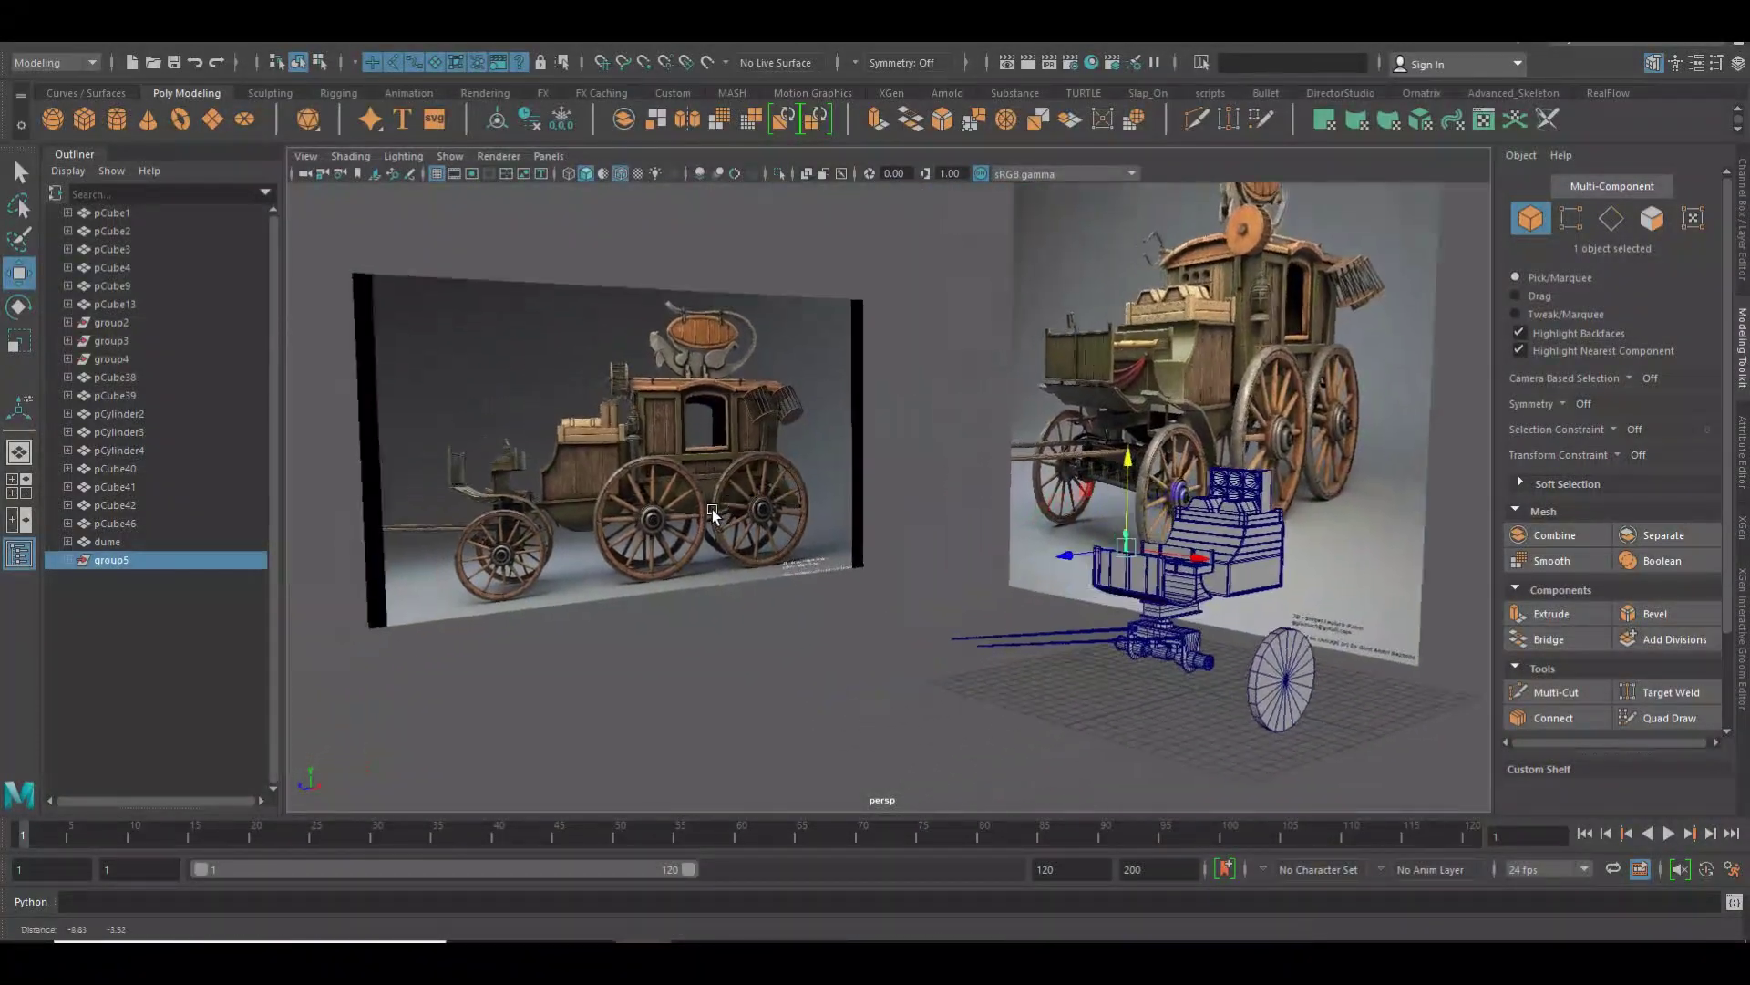
mouse_move(712, 513)
left_mouse_down("alt")
mouse_move(758, 560)
mouse_move(1097, 626)
mouse_move(735, 567)
left_mouse_up("alt")
mouse_move(735, 567)
right_mouse_down("alt")
mouse_move(1130, 590)
mouse_move(702, 574)
right_mouse_up("alt")
mouse_move(703, 574)
left_mouse_down("alt")
mouse_move(1019, 507)
mouse_move(654, 391)
mouse_move(791, 407)
mouse_move(675, 392)
mouse_move(690, 392)
left_mouse_up("alt")
key("e")
In top view, slide the brake lever group5 further forward along Z
key("w")
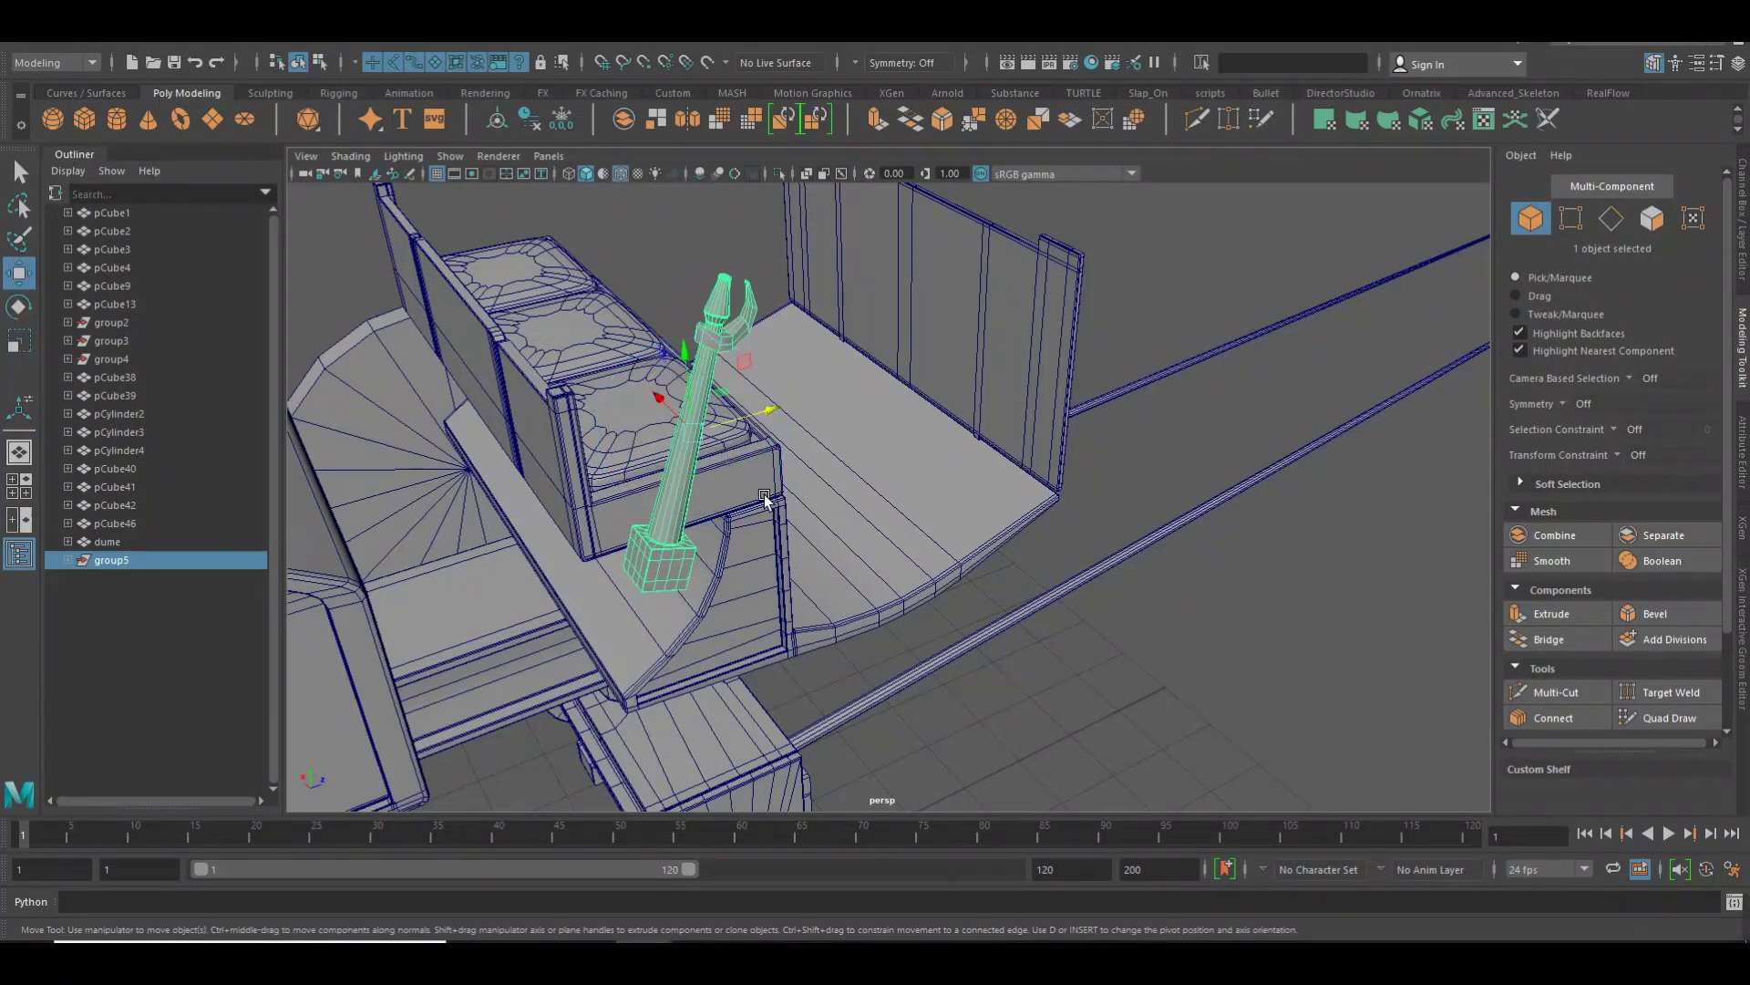
key("space")
left_click_drag(760, 505, 666, 500)
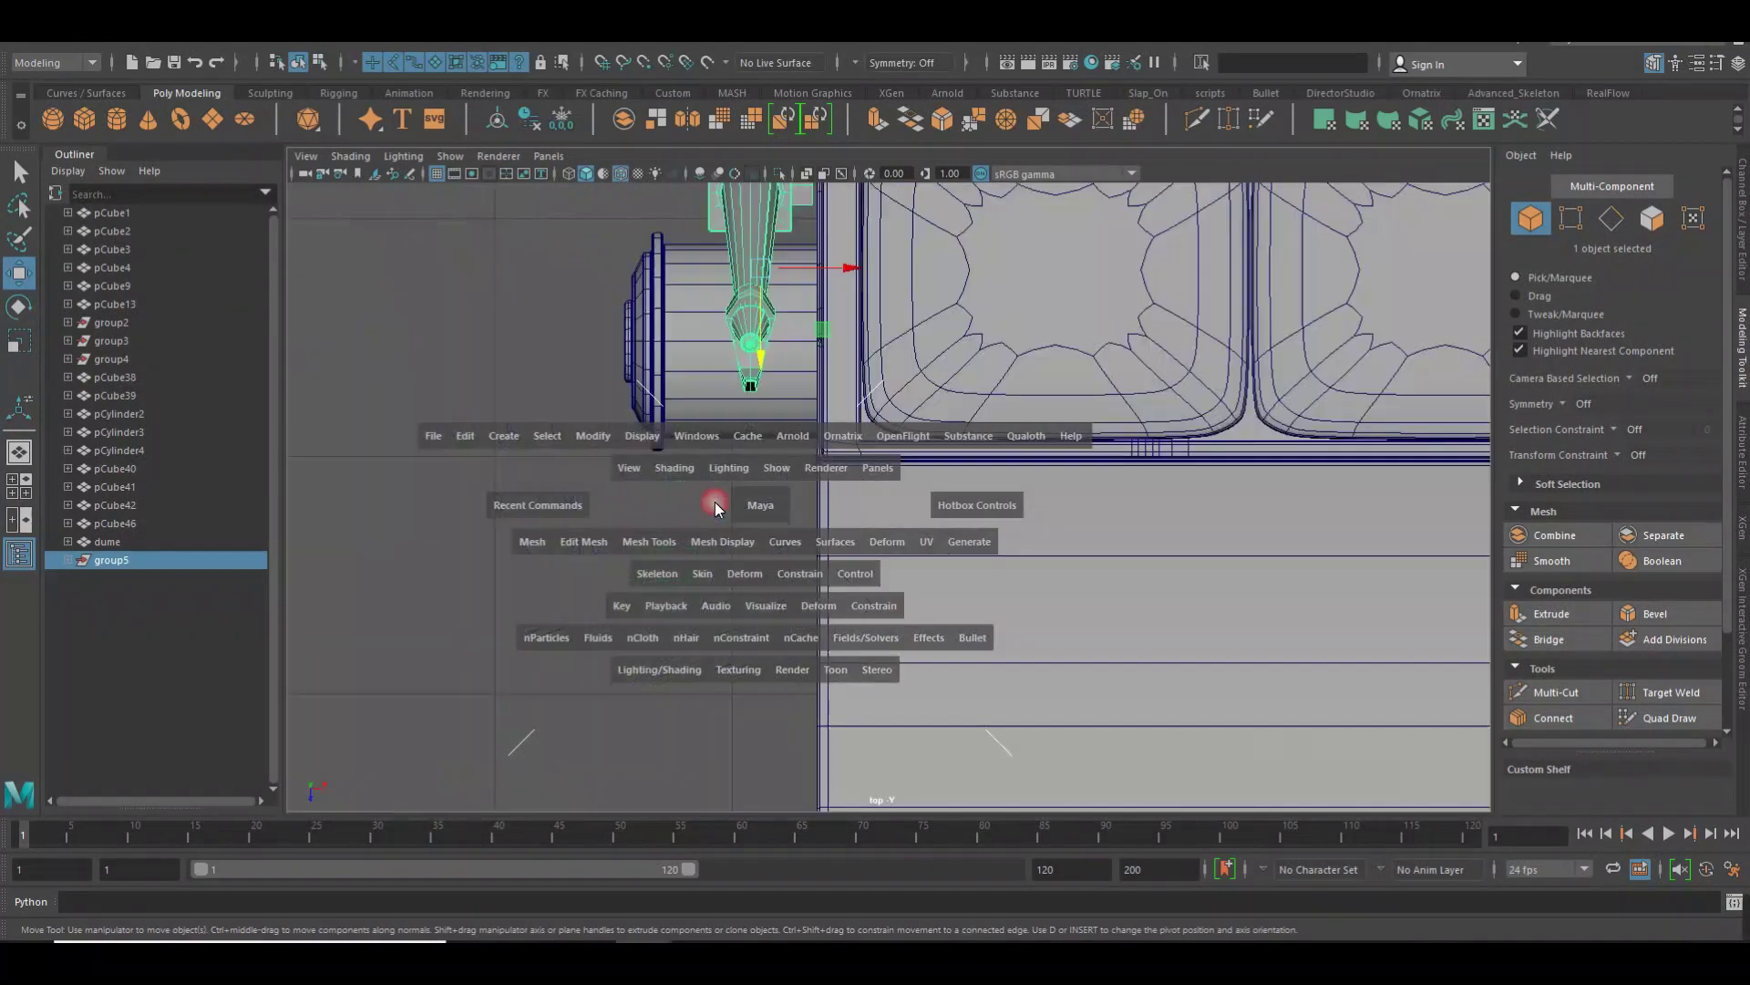
middle_click_drag(882, 474, 872, 610, "alt")
left_click_drag(766, 482, 771, 516)
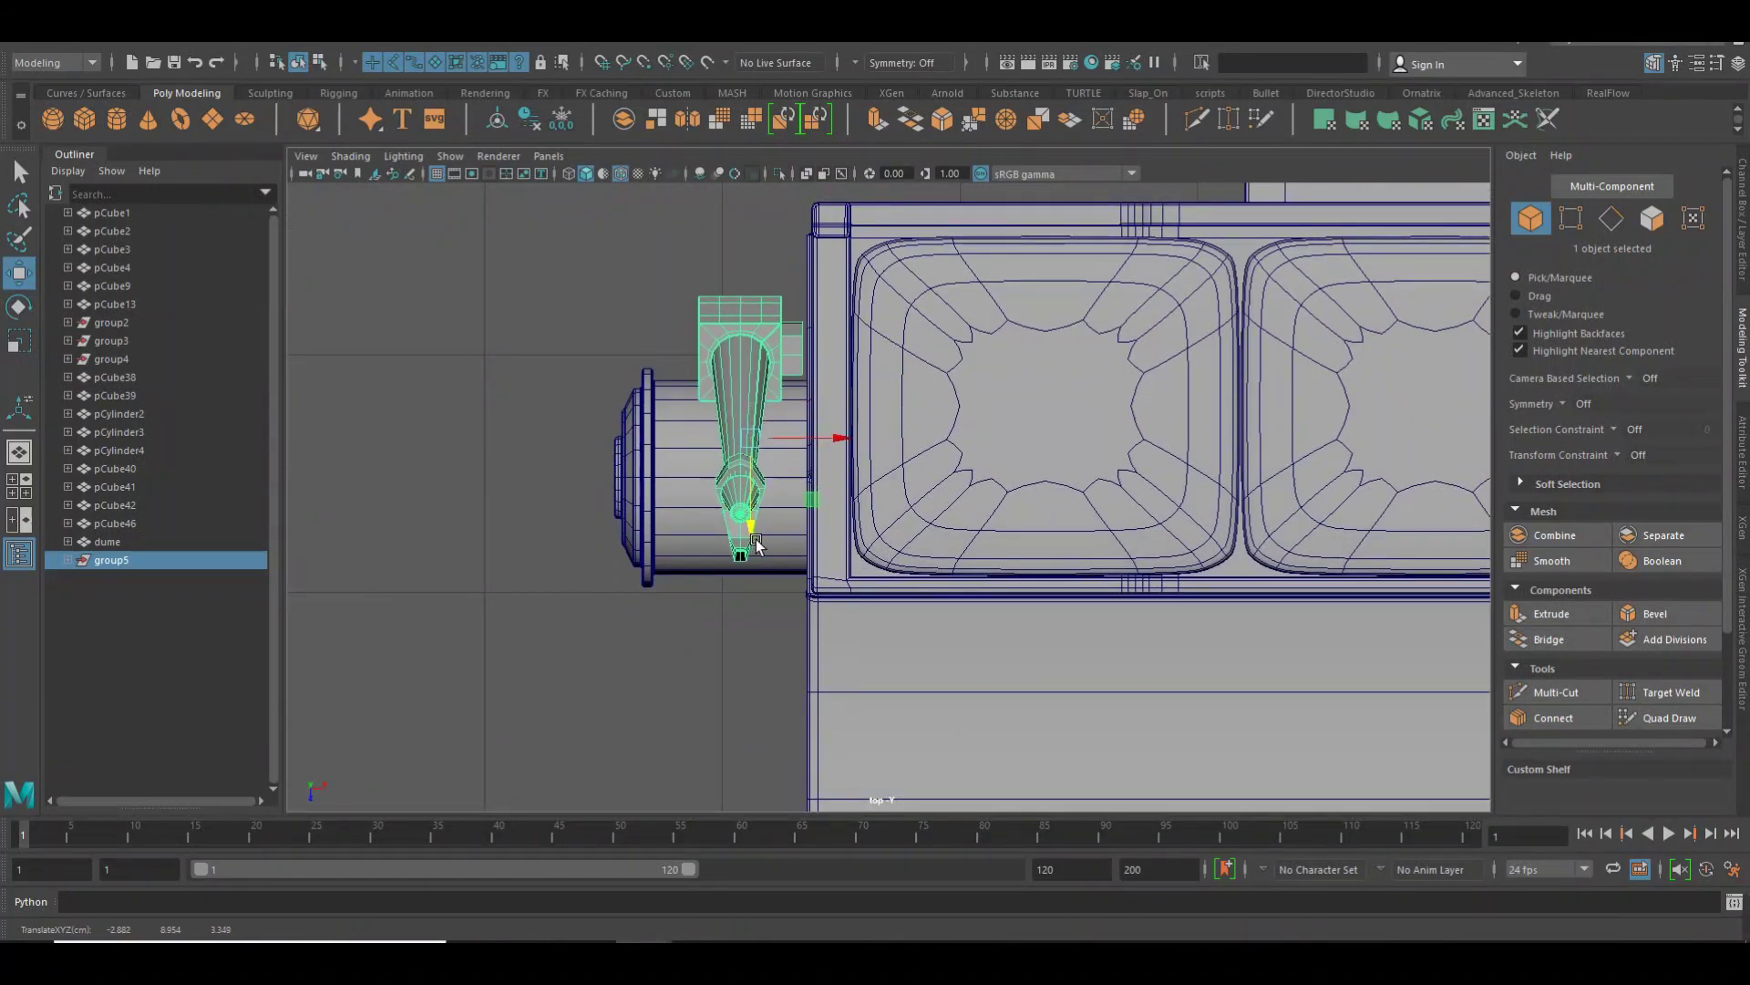
left_click_drag(761, 532, 745, 729)
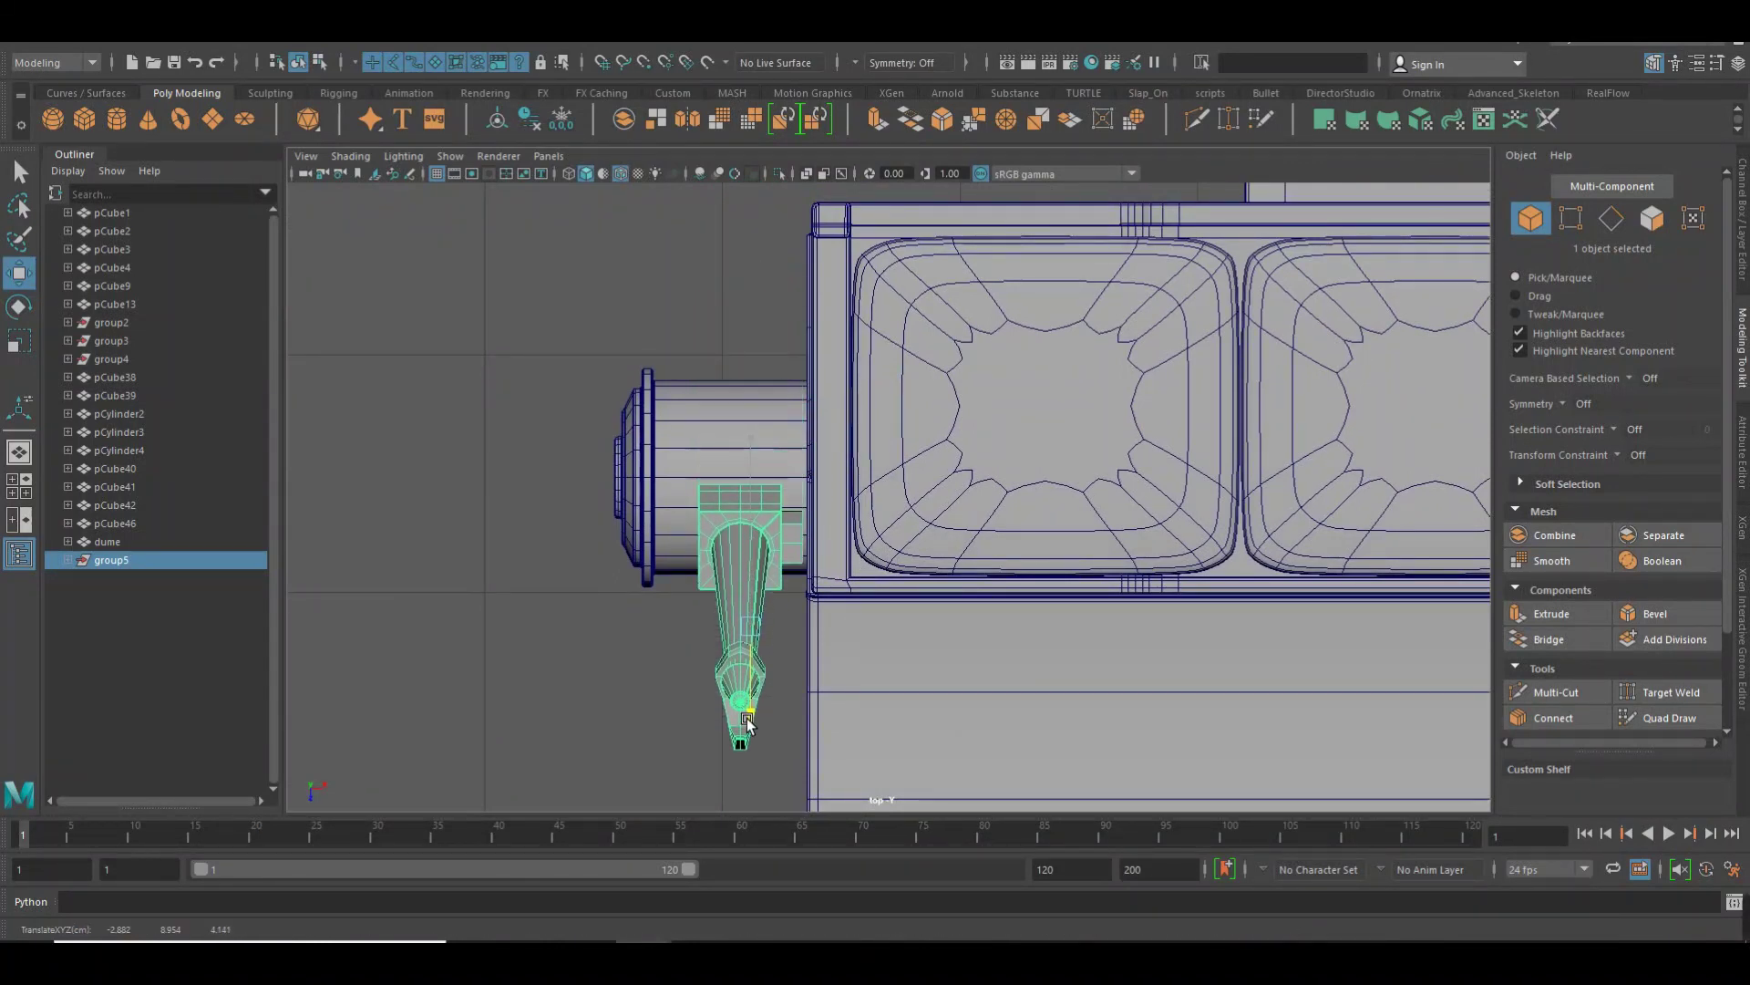
middle_click_drag(821, 642, 802, 508, "alt")
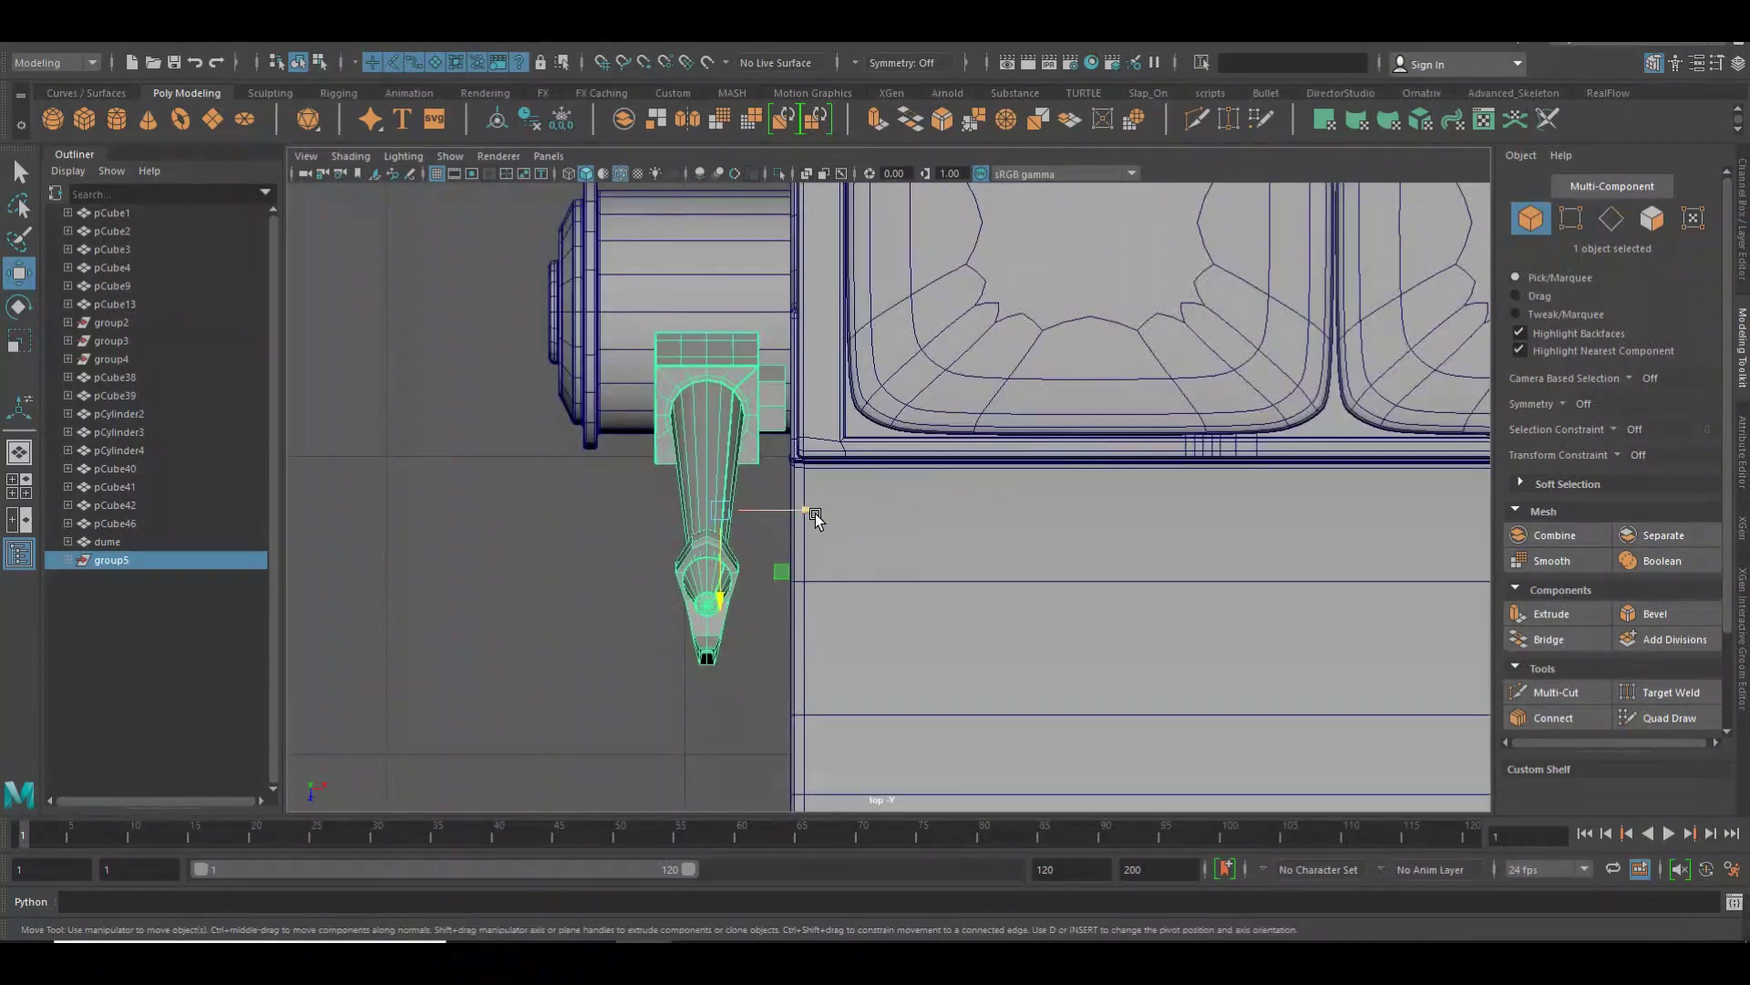
Move the base block's six inner-edge vertices along X toward the seat, then return to Object Mode
left_click(792, 401)
right_click(780, 397)
left_click(695, 391)
left_click_drag(840, 515, 773, 330)
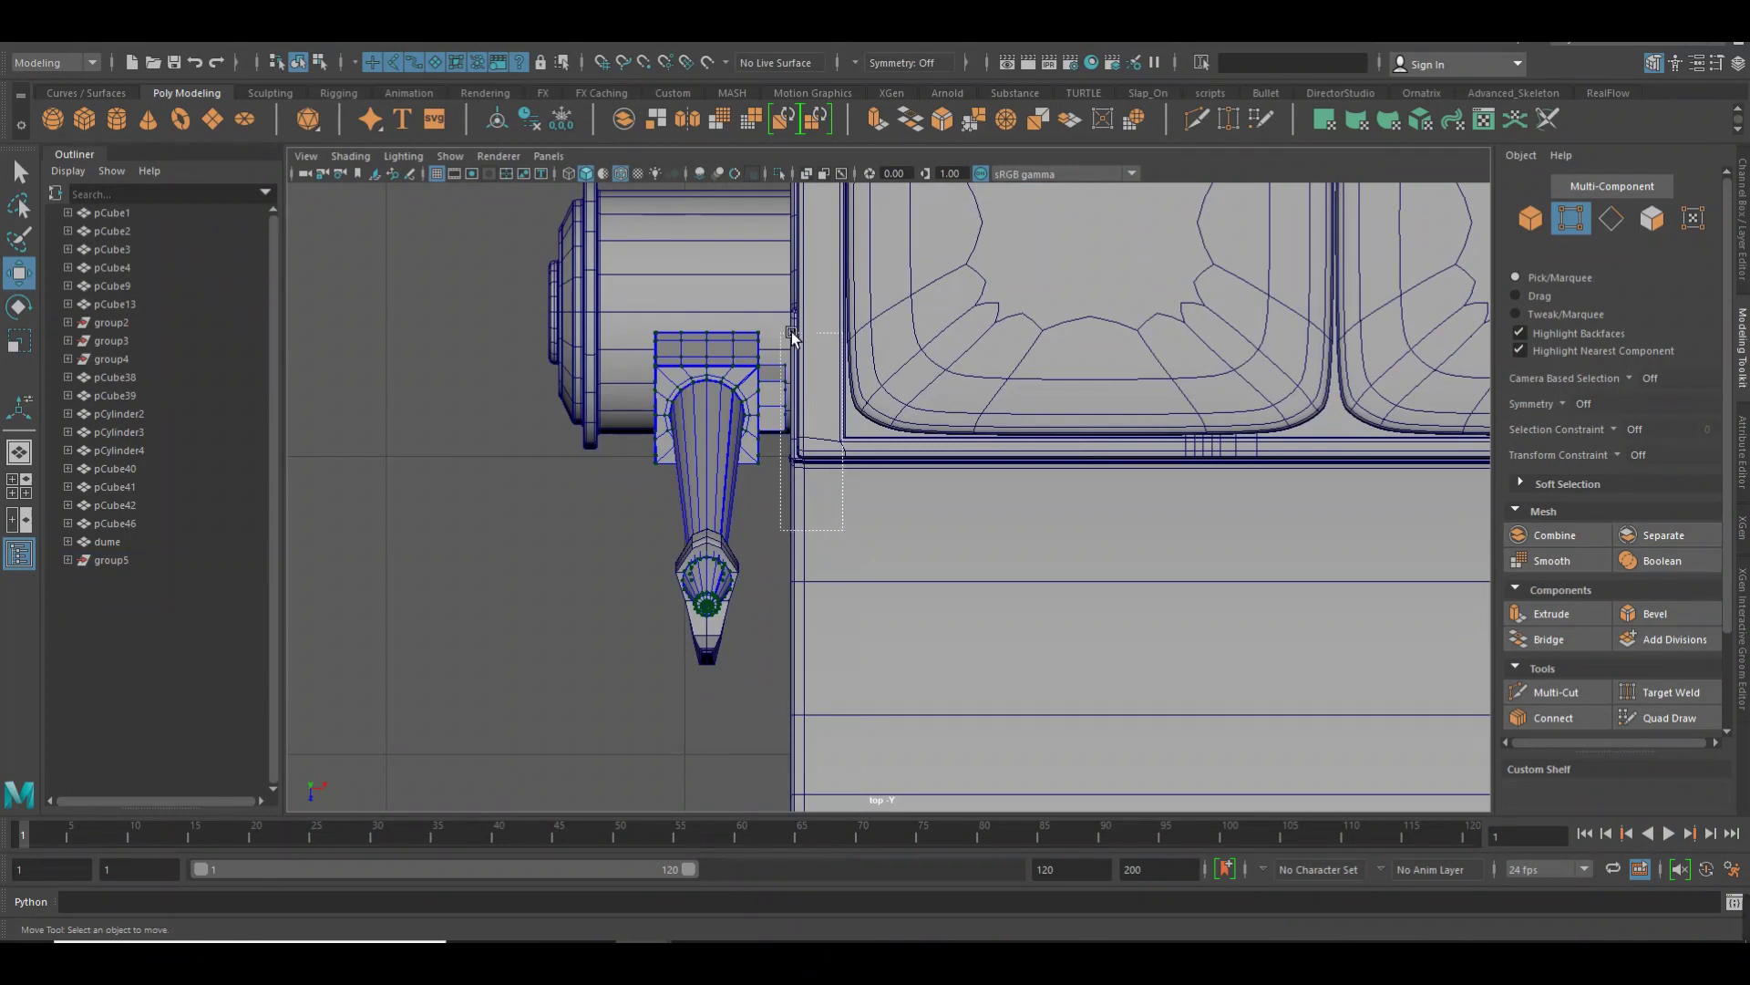
left_click_drag(844, 402, 850, 409)
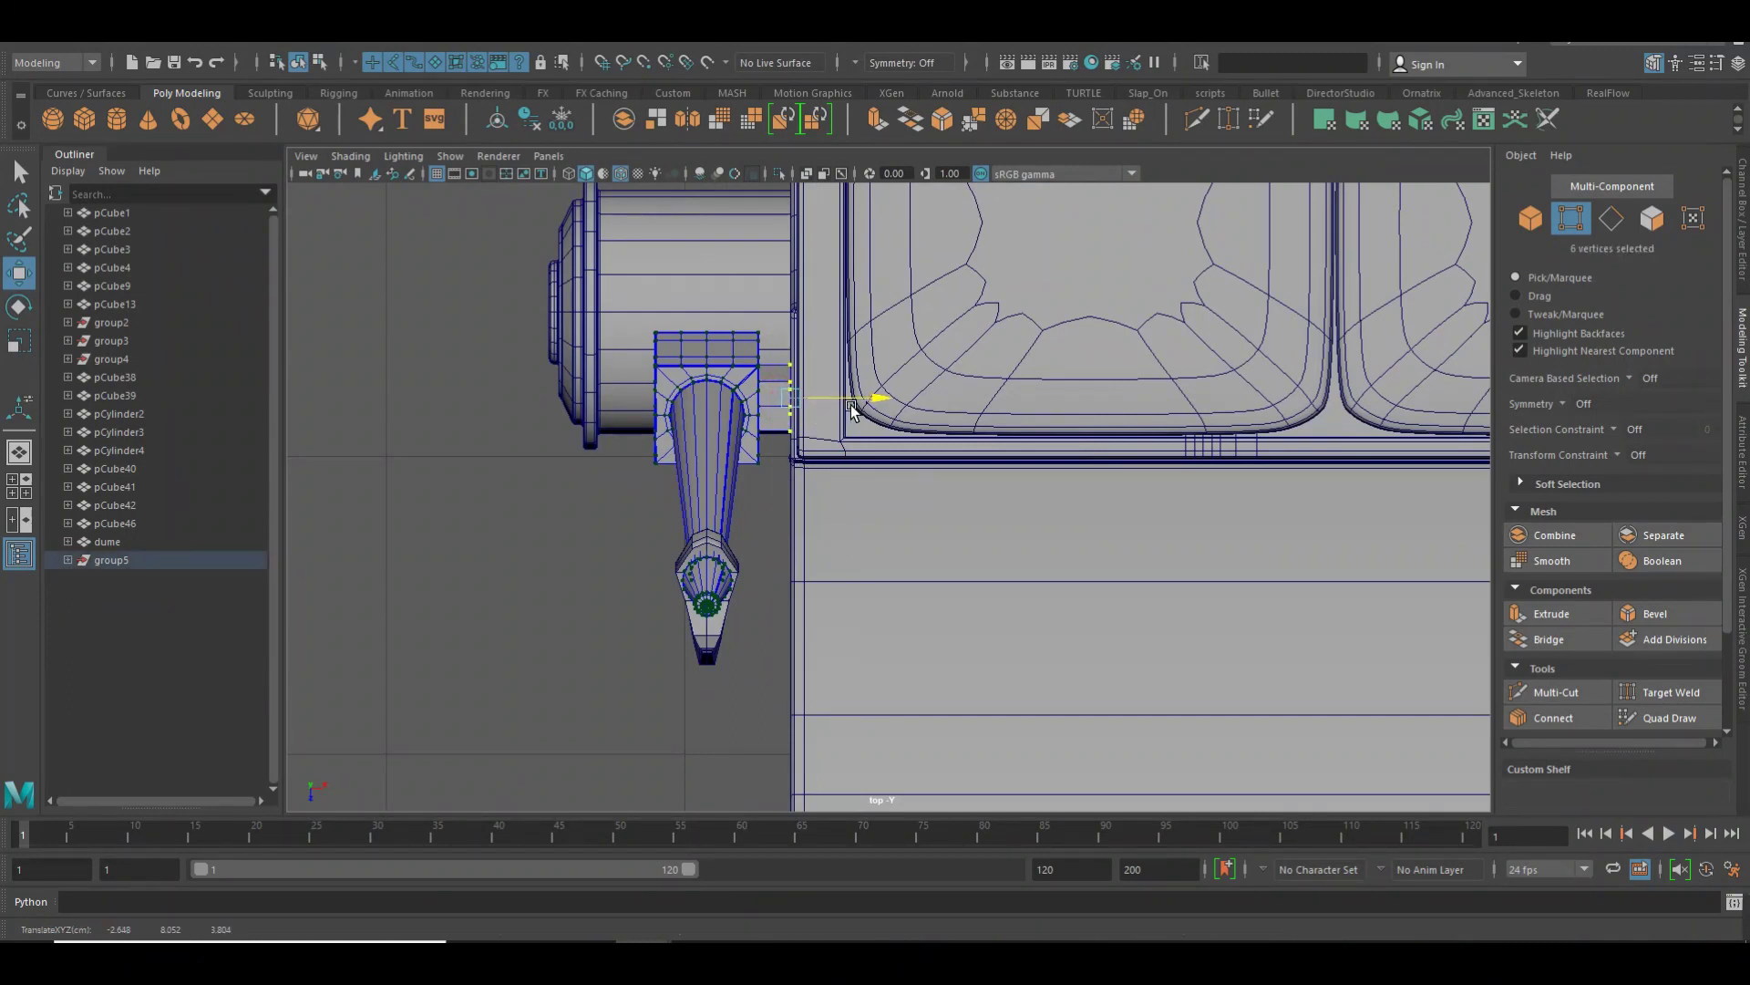
right_click(746, 392)
left_click(757, 356)
Switch back to perspective and orbit around the cart to inspect group5 at the bench
key("space")
left_click_drag(769, 386, 775, 340)
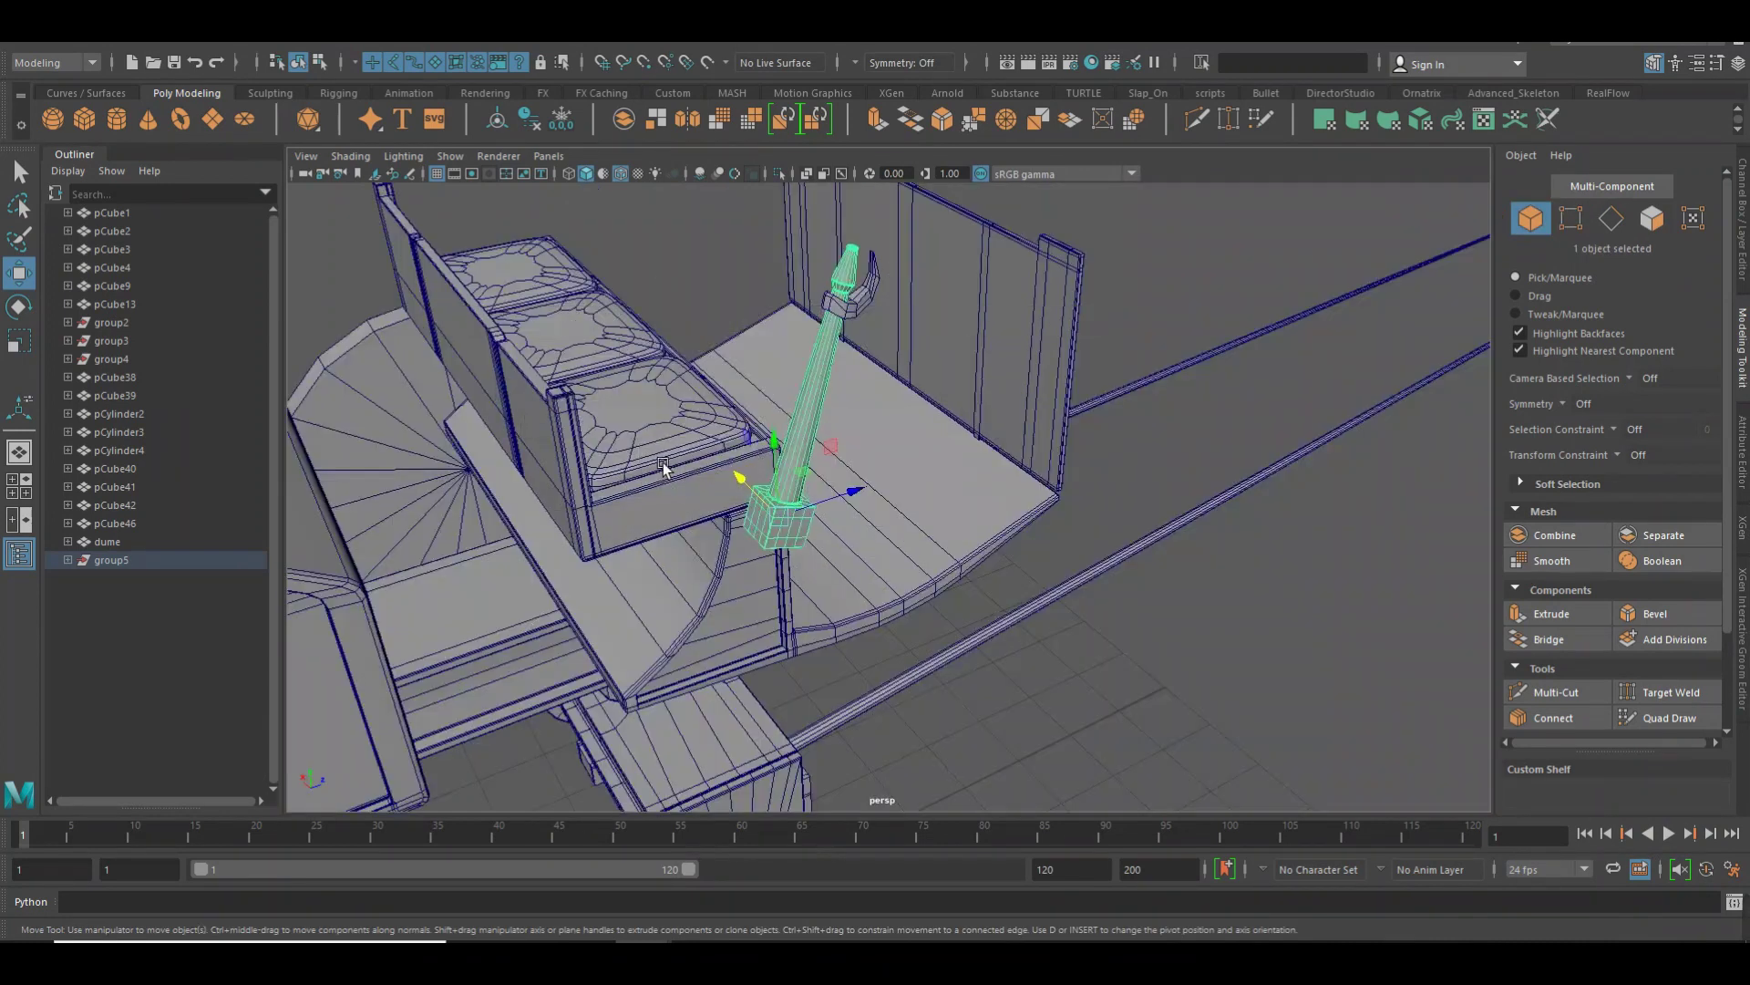
left_click(1145, 702)
key("space")
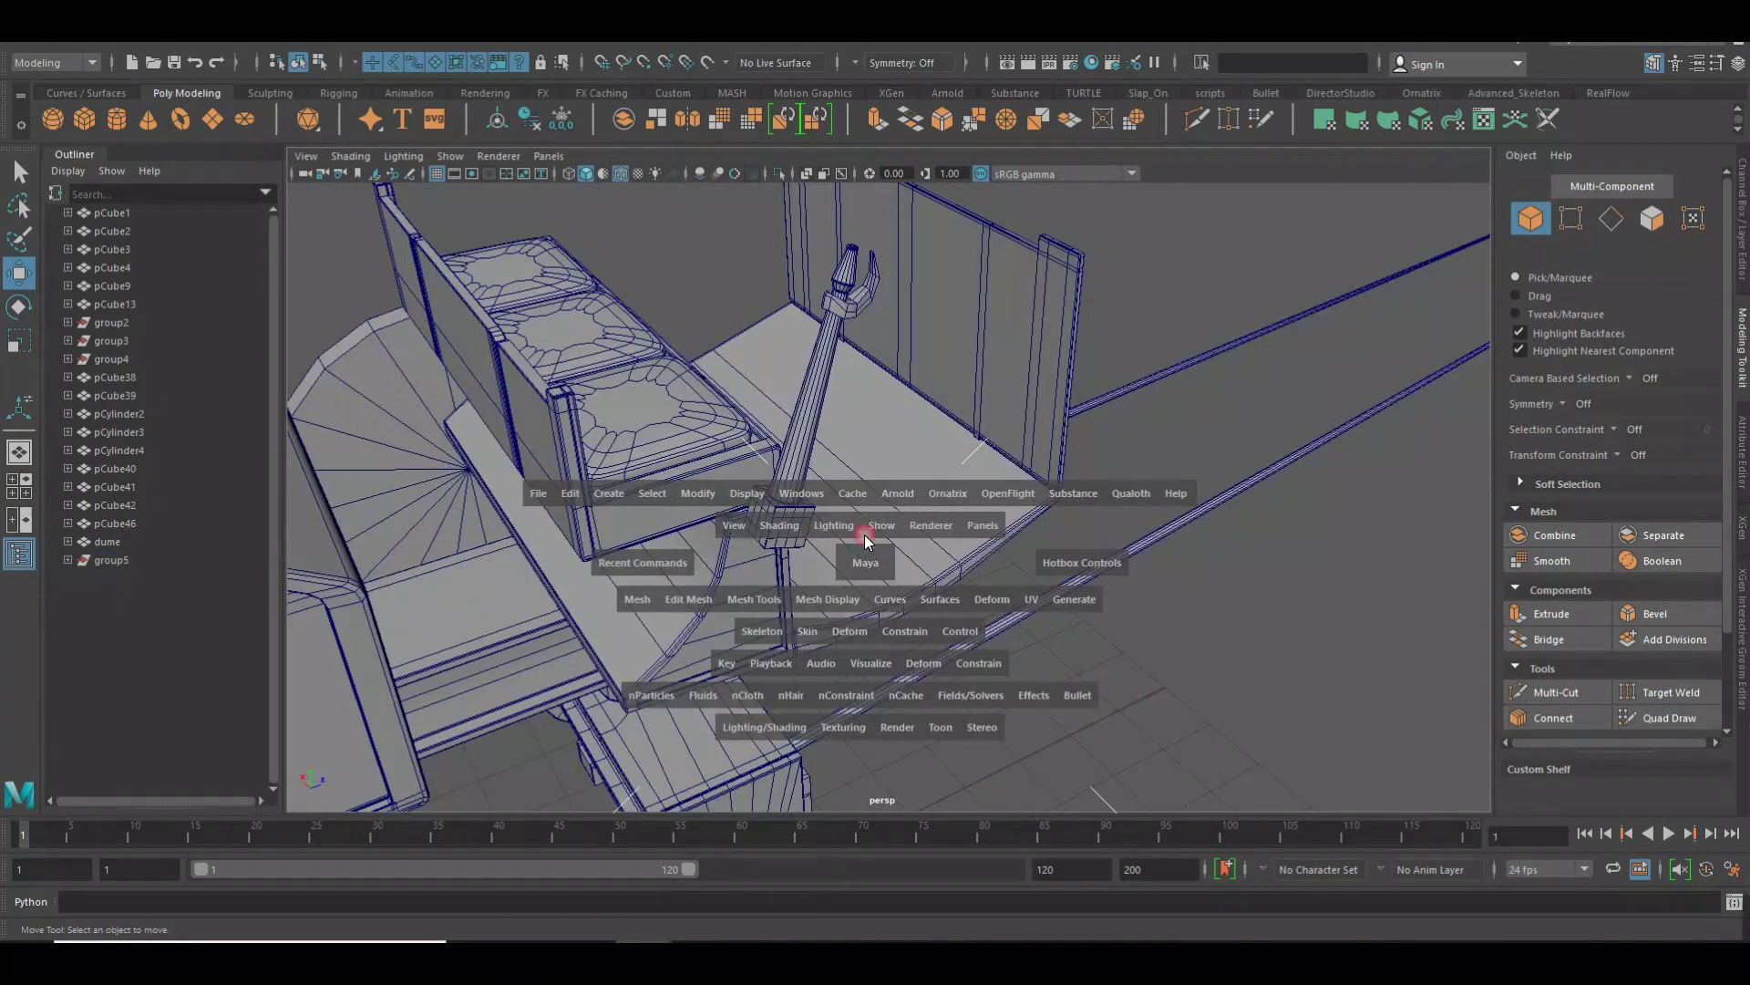
mouse_move(951, 606)
left_mouse_down("alt")
mouse_move(695, 589)
mouse_move(1009, 481)
mouse_move(840, 505)
mouse_move(1273, 485)
mouse_move(921, 510)
mouse_move(906, 488)
mouse_move(931, 493)
left_mouse_up("alt")
key("w")
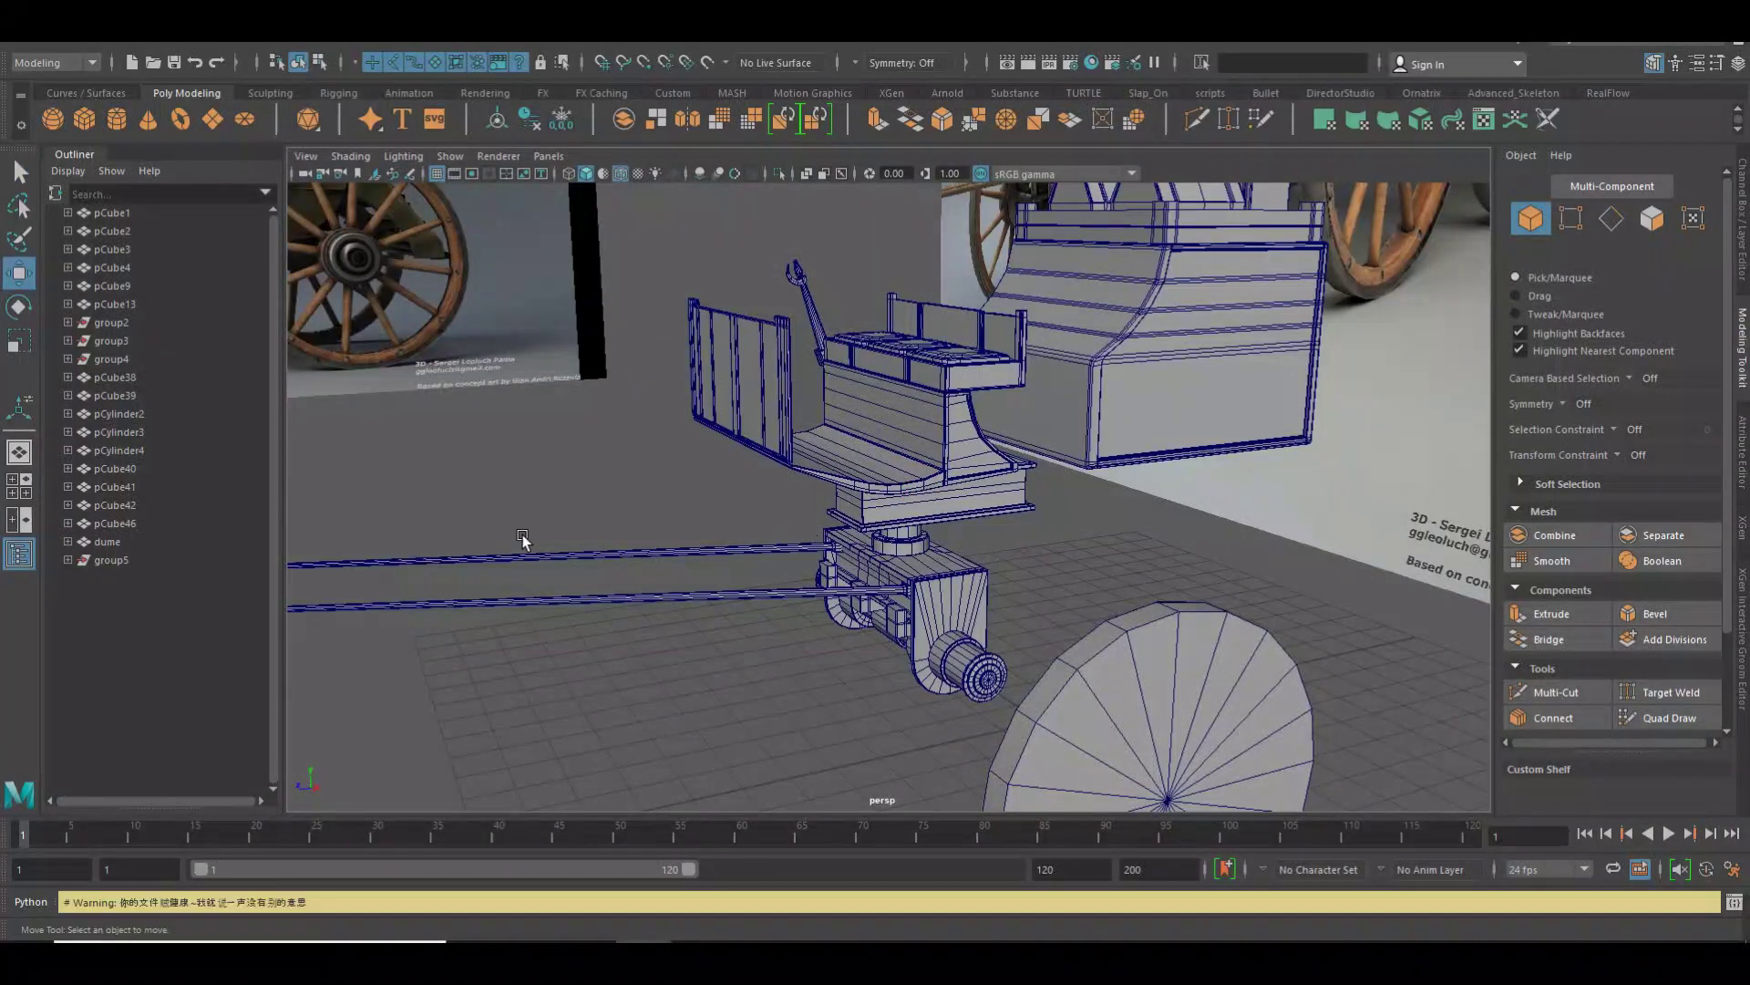
left_click(123, 560)
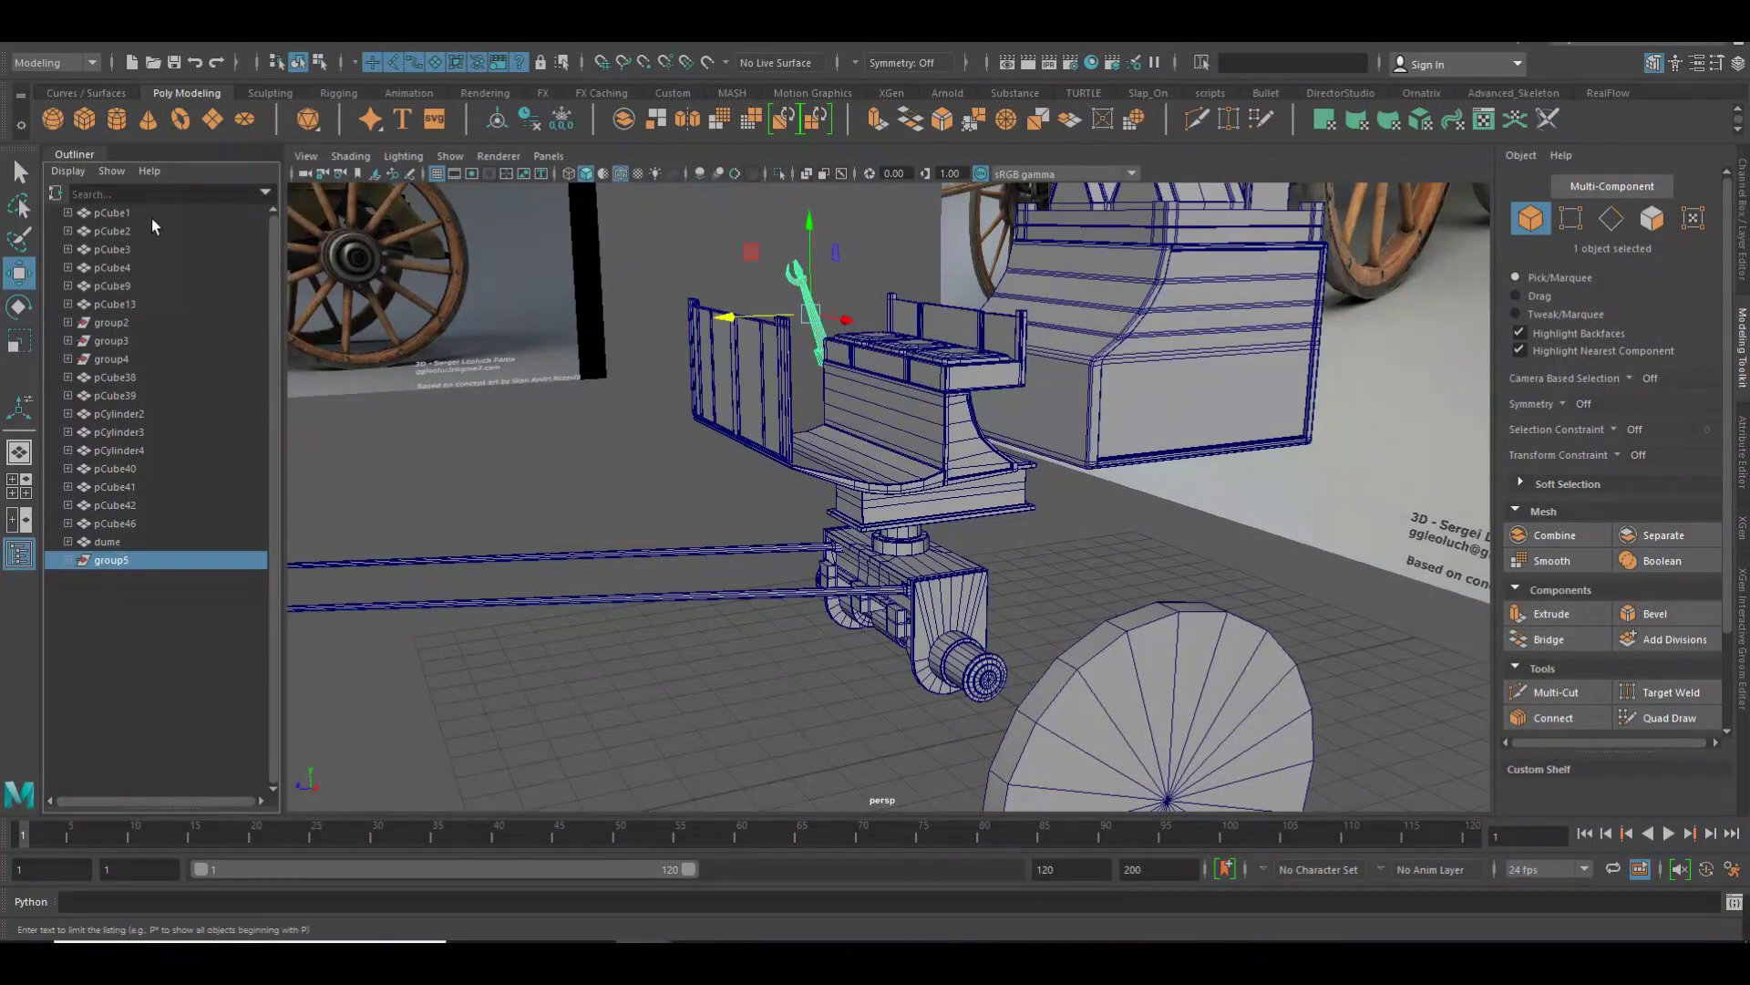
mouse_move(558, 415)
left_mouse_down("alt")
mouse_move(676, 437)
mouse_move(738, 474)
mouse_move(744, 539)
left_mouse_up("alt")
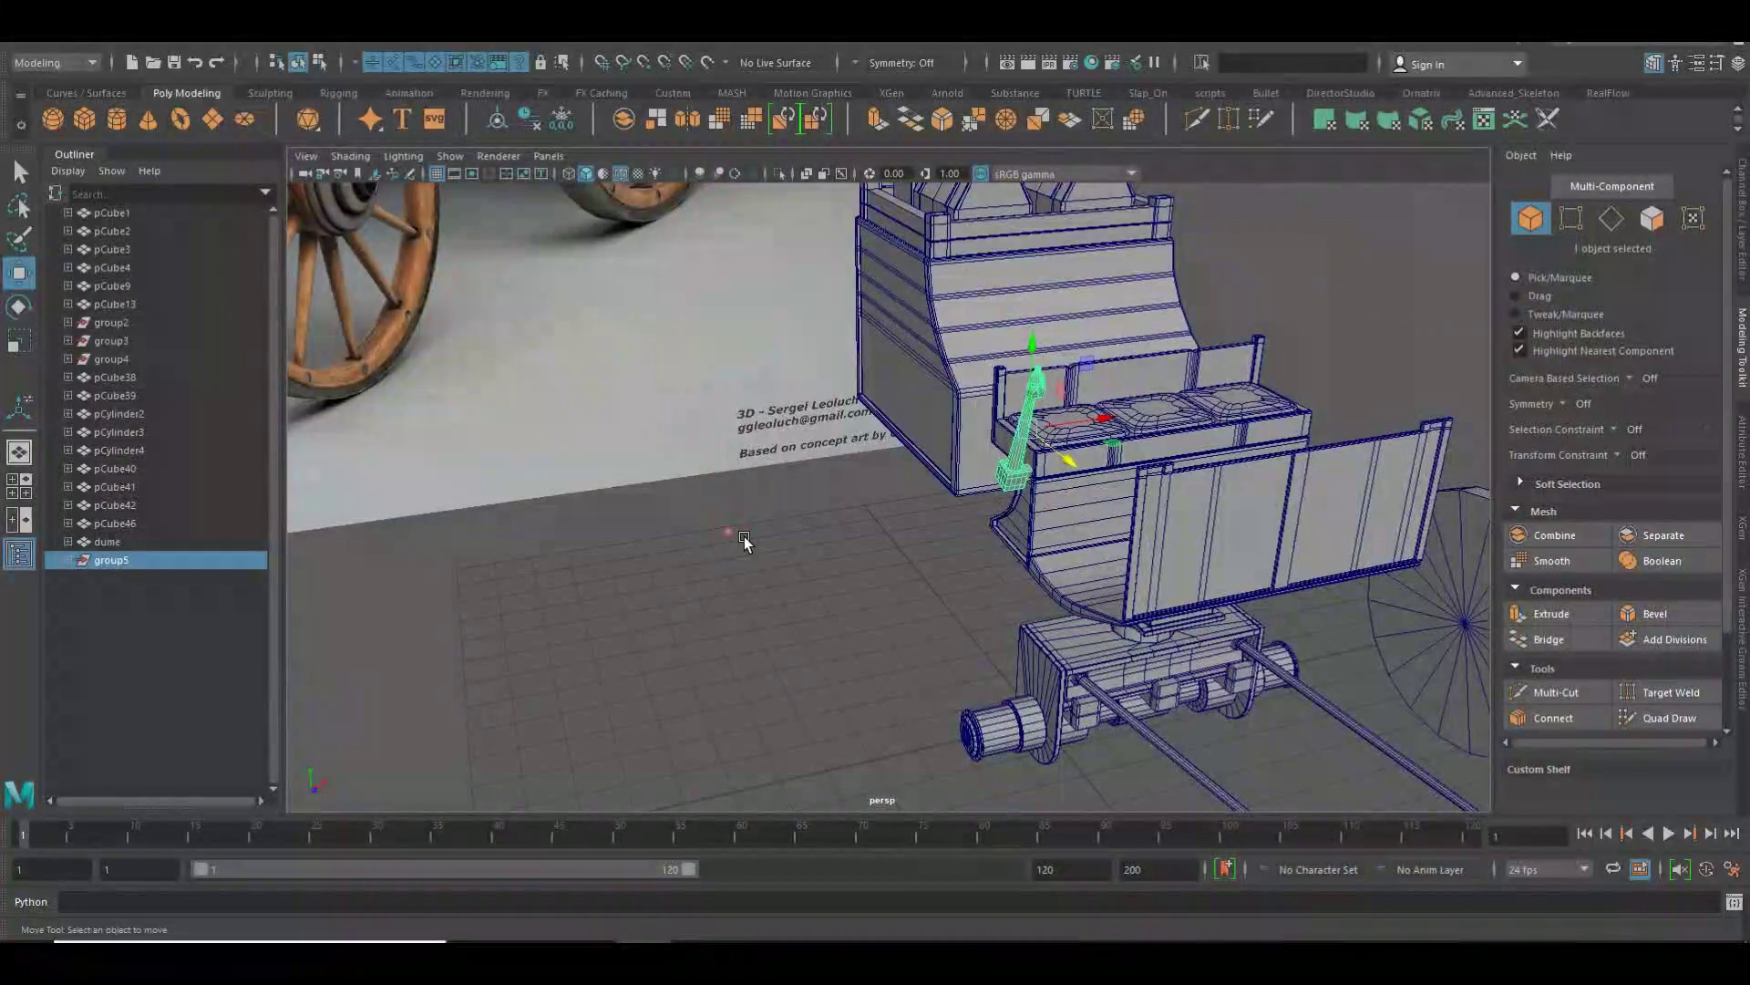
left_click(744, 540)
right_click_drag(744, 540, 560, 544, "alt")
mouse_move(856, 589)
left_mouse_down("alt")
mouse_move(982, 578)
mouse_move(692, 572)
mouse_move(971, 425)
mouse_move(942, 500)
mouse_move(859, 518)
mouse_move(964, 500)
mouse_move(975, 520)
left_mouse_up("alt")
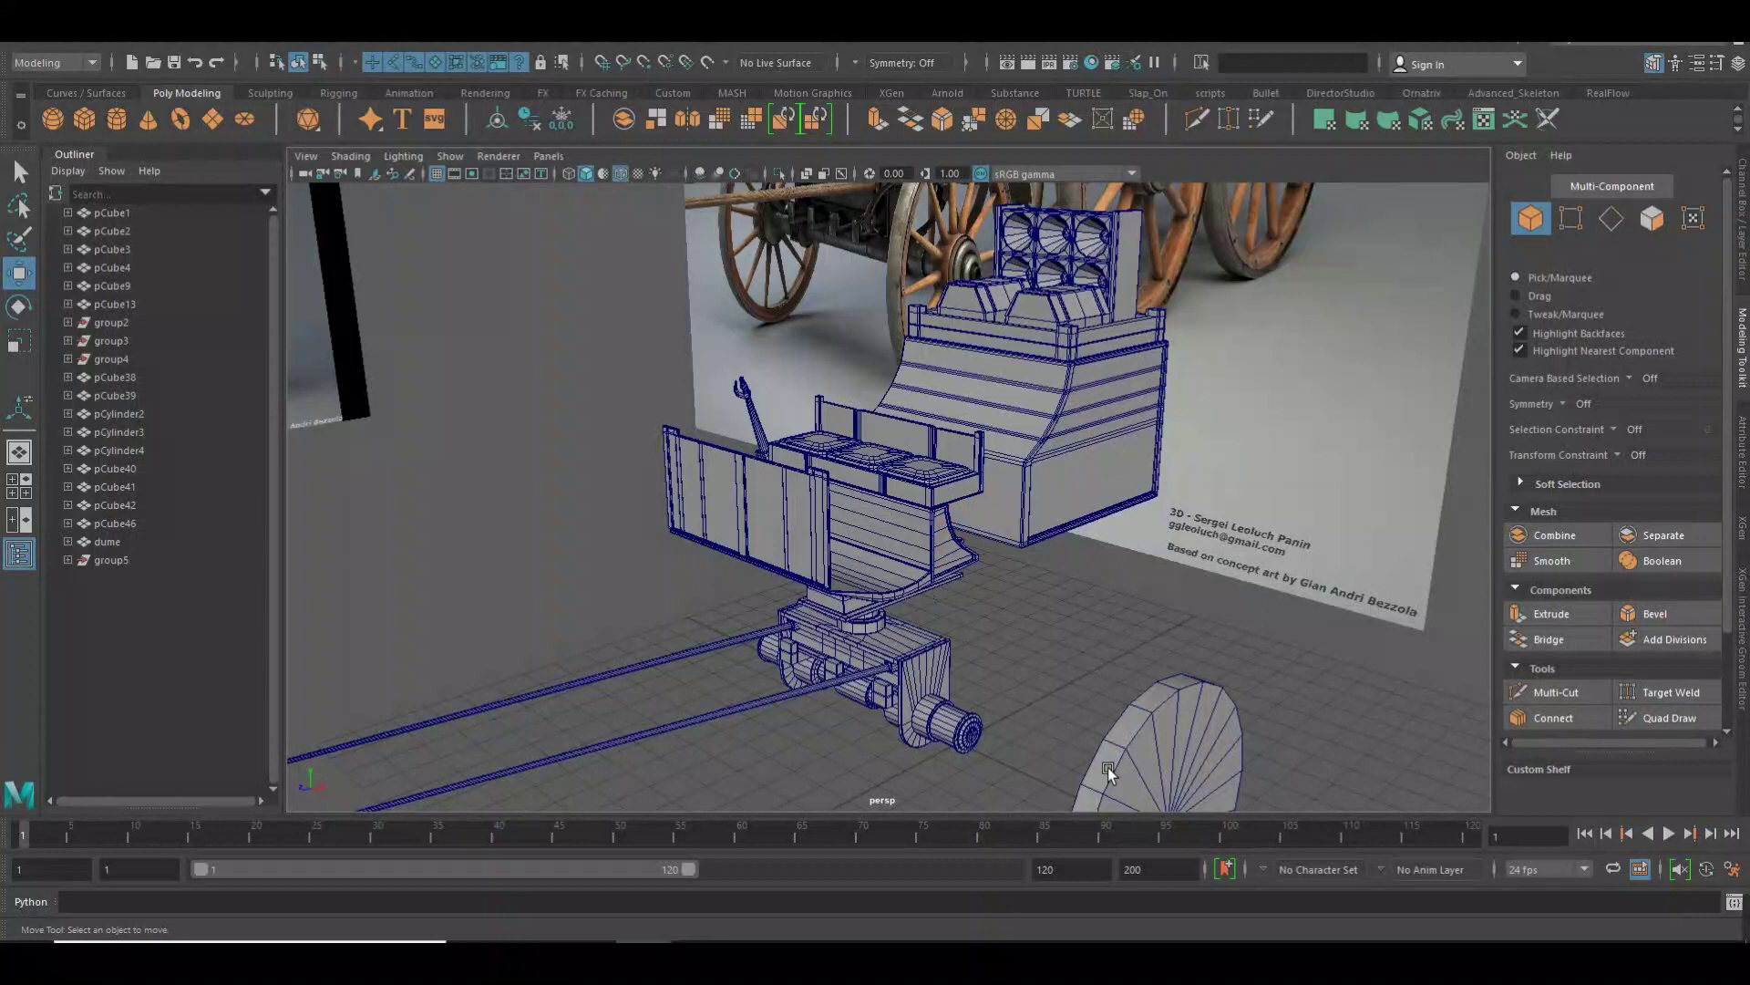
right_click_drag(1142, 665, 1027, 638, "alt")
mouse_move(1026, 638)
left_mouse_down("alt")
mouse_move(1109, 615)
mouse_move(1003, 609)
left_mouse_up("alt")
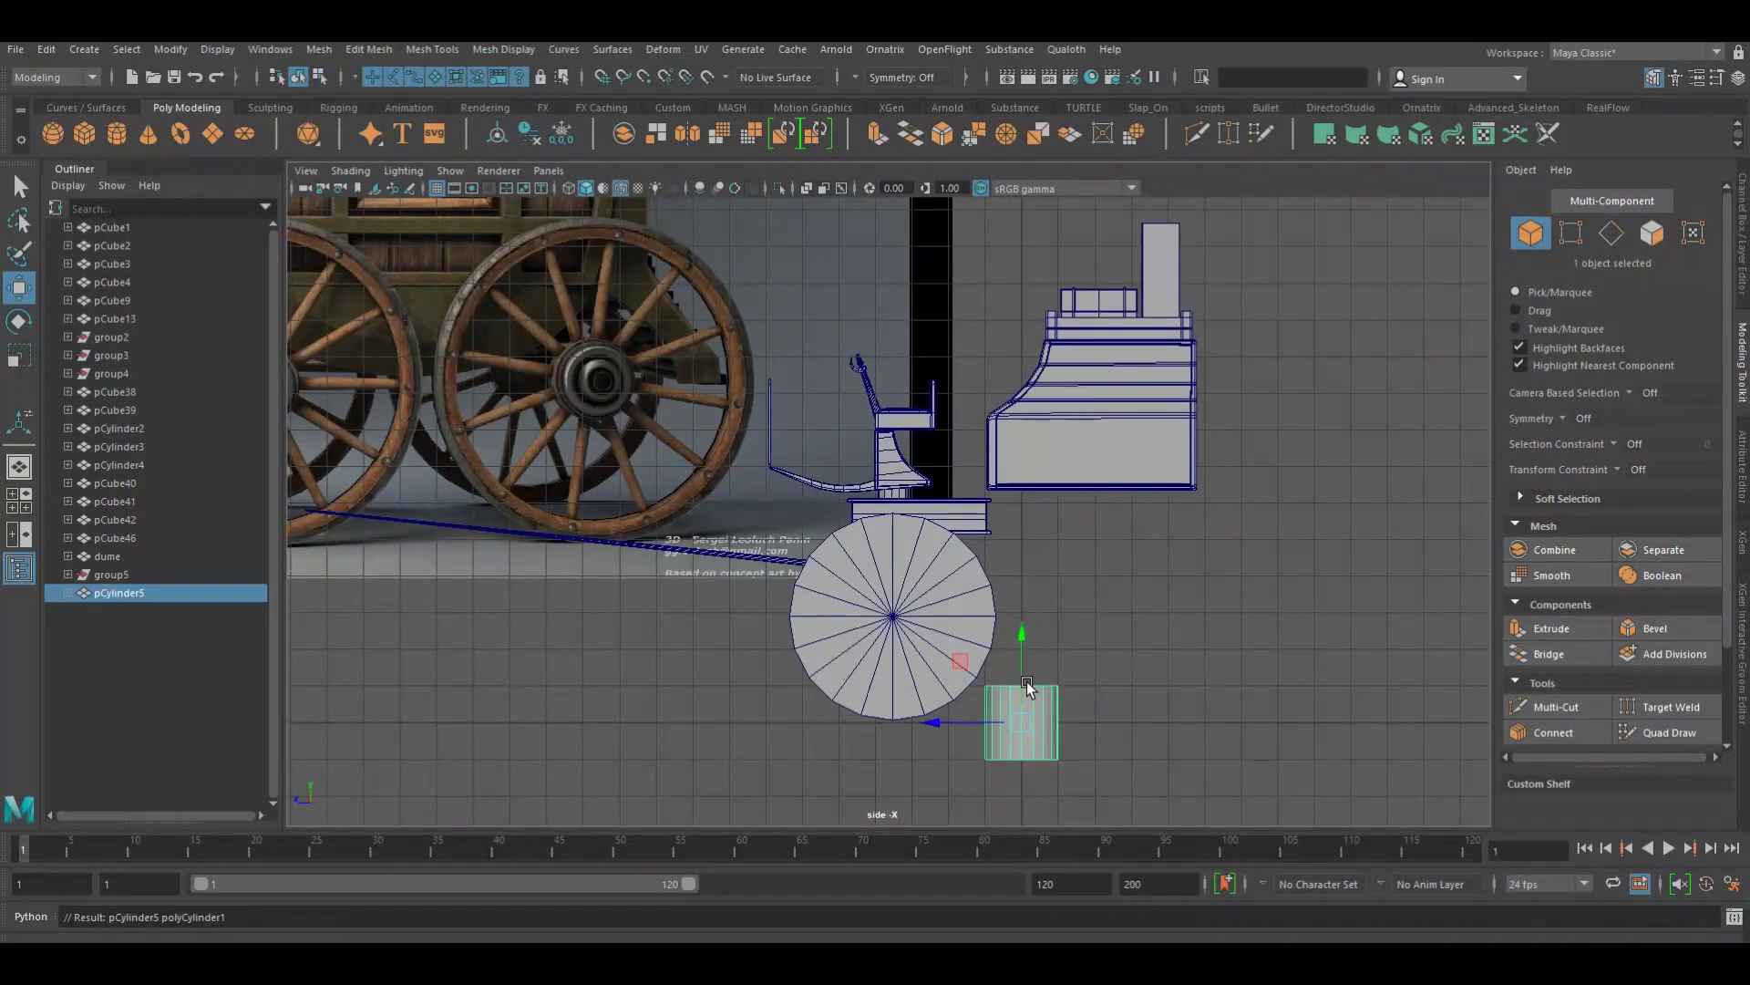
Rotate the new cylinder to 90 degrees on Z in the Channel Box
key("e")
left_click_drag(1045, 669, 1055, 739)
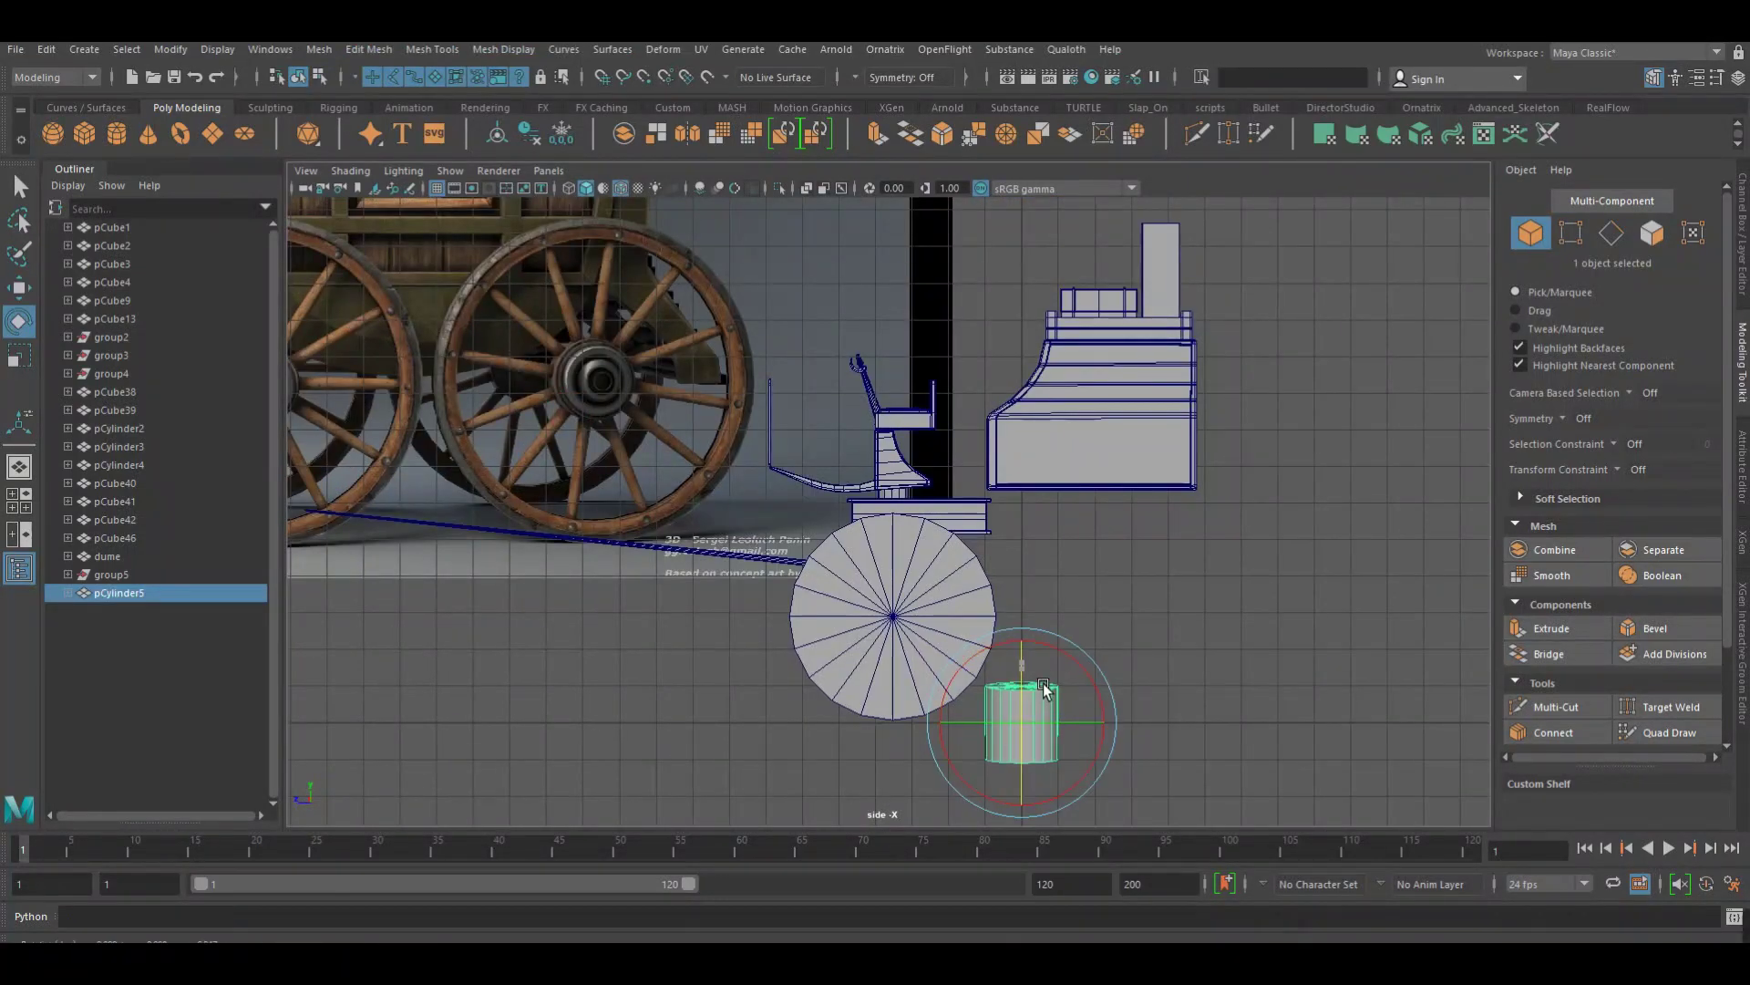
left_click(1722, 299)
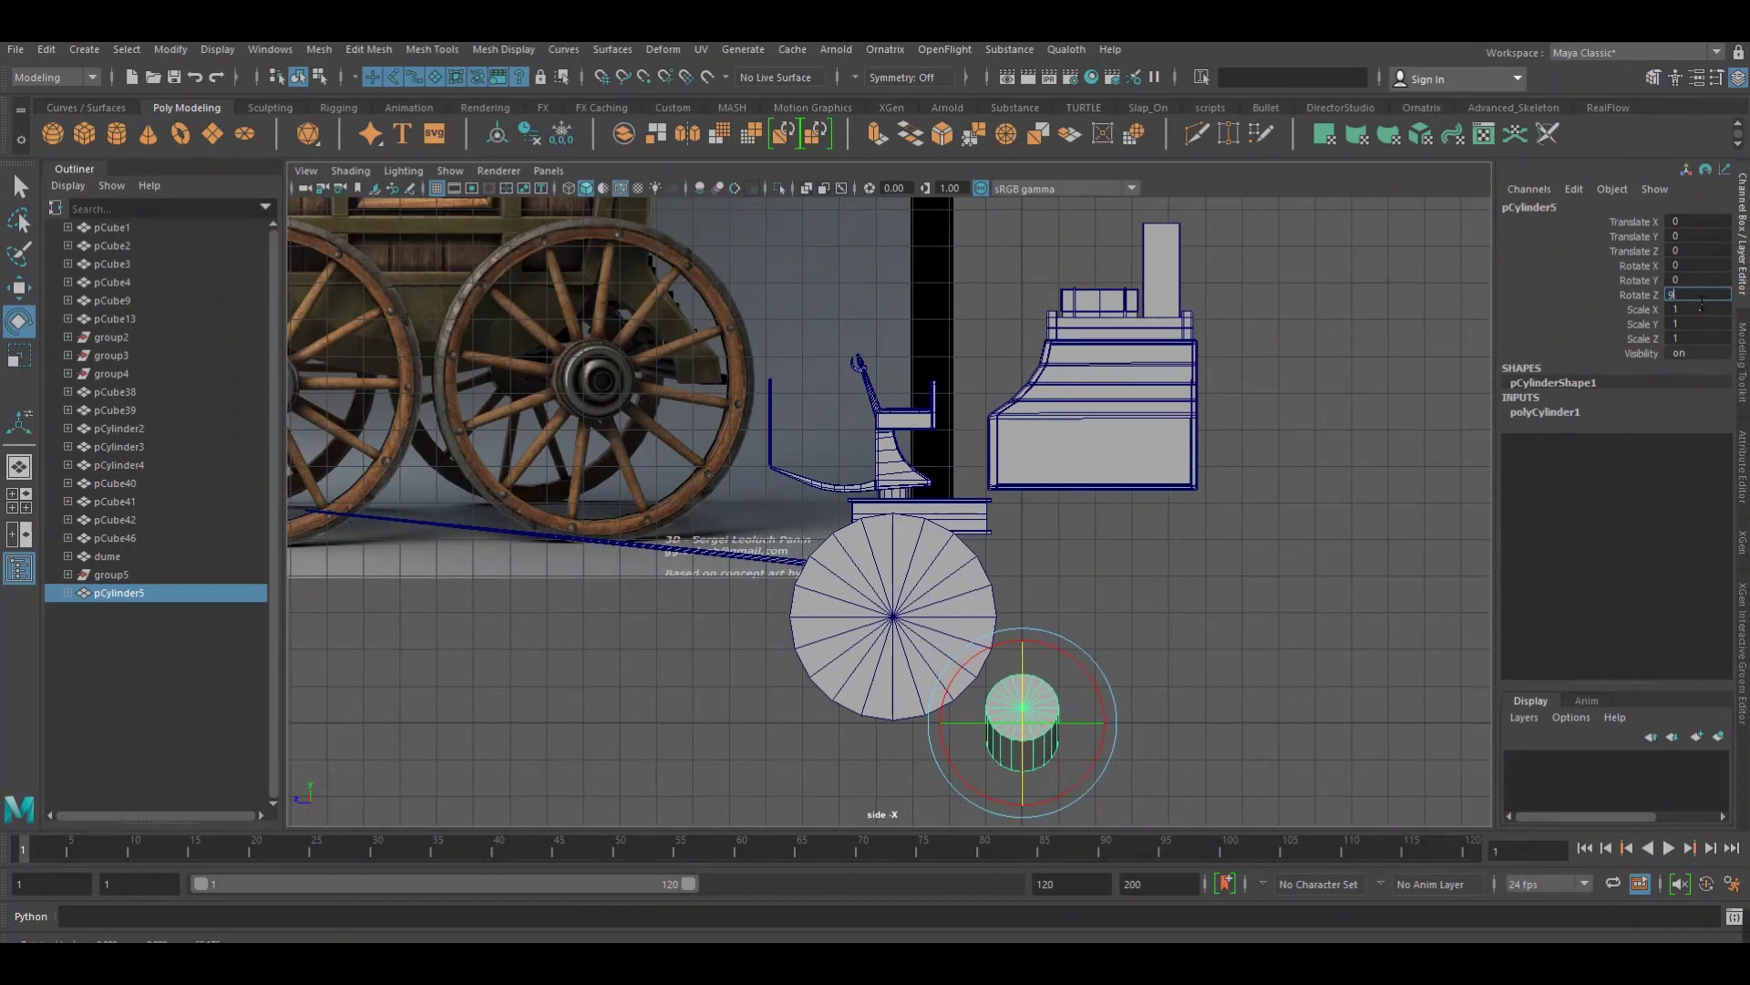
type("0")
key("Return")
Scale the cylinder up and move it over the front wheel
key("r")
left_click_drag(1043, 722, 1161, 703)
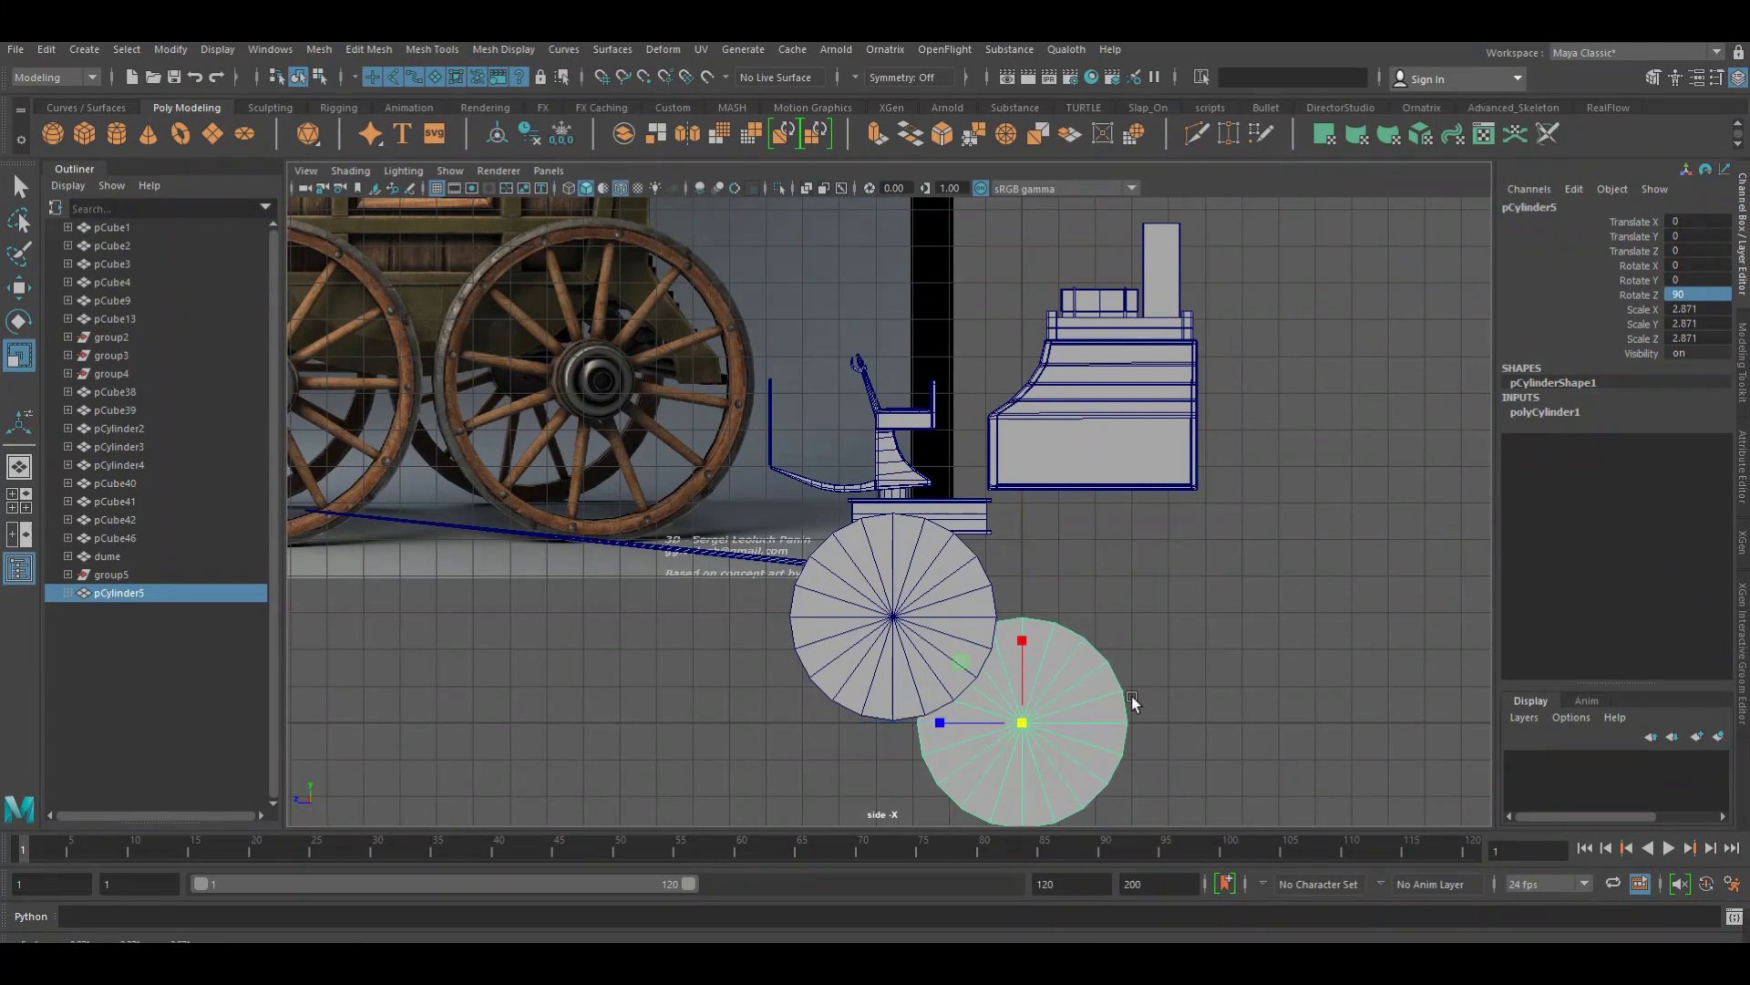
key("w")
left_click_drag(1049, 652, 1053, 565)
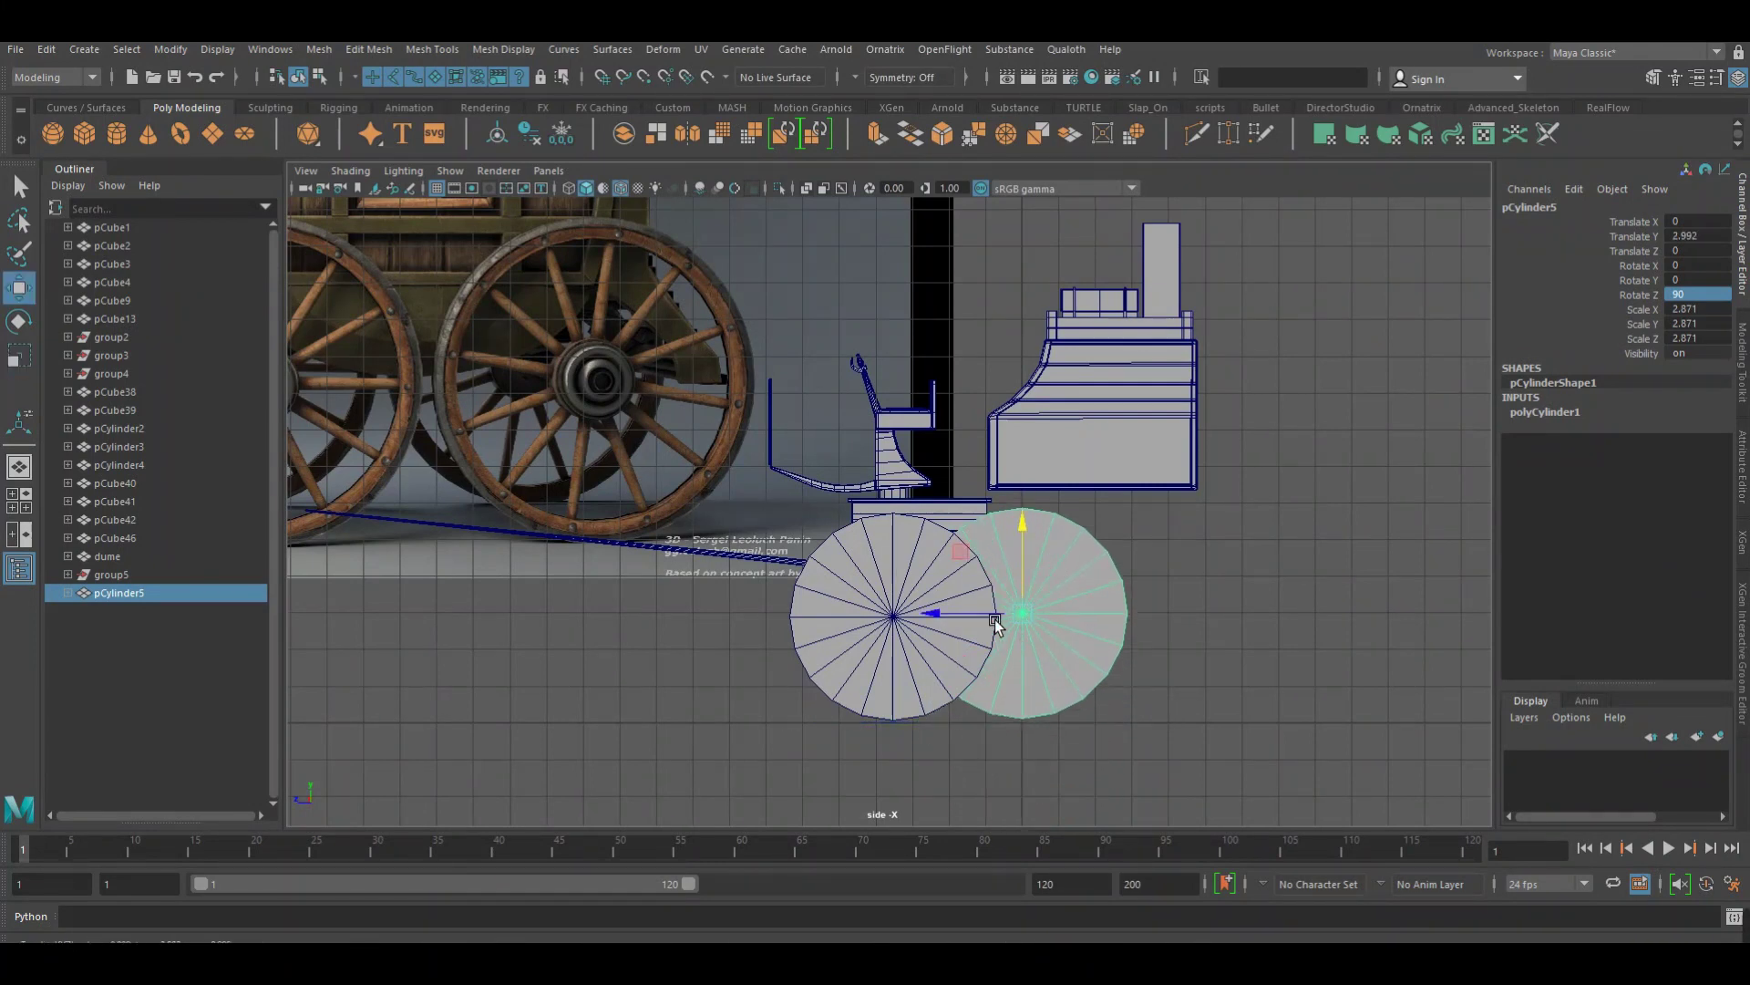
left_click_drag(994, 616, 880, 622)
Hide the dume disc with Ctrl+H and centre the cylinder on the axle
left_click(943, 675)
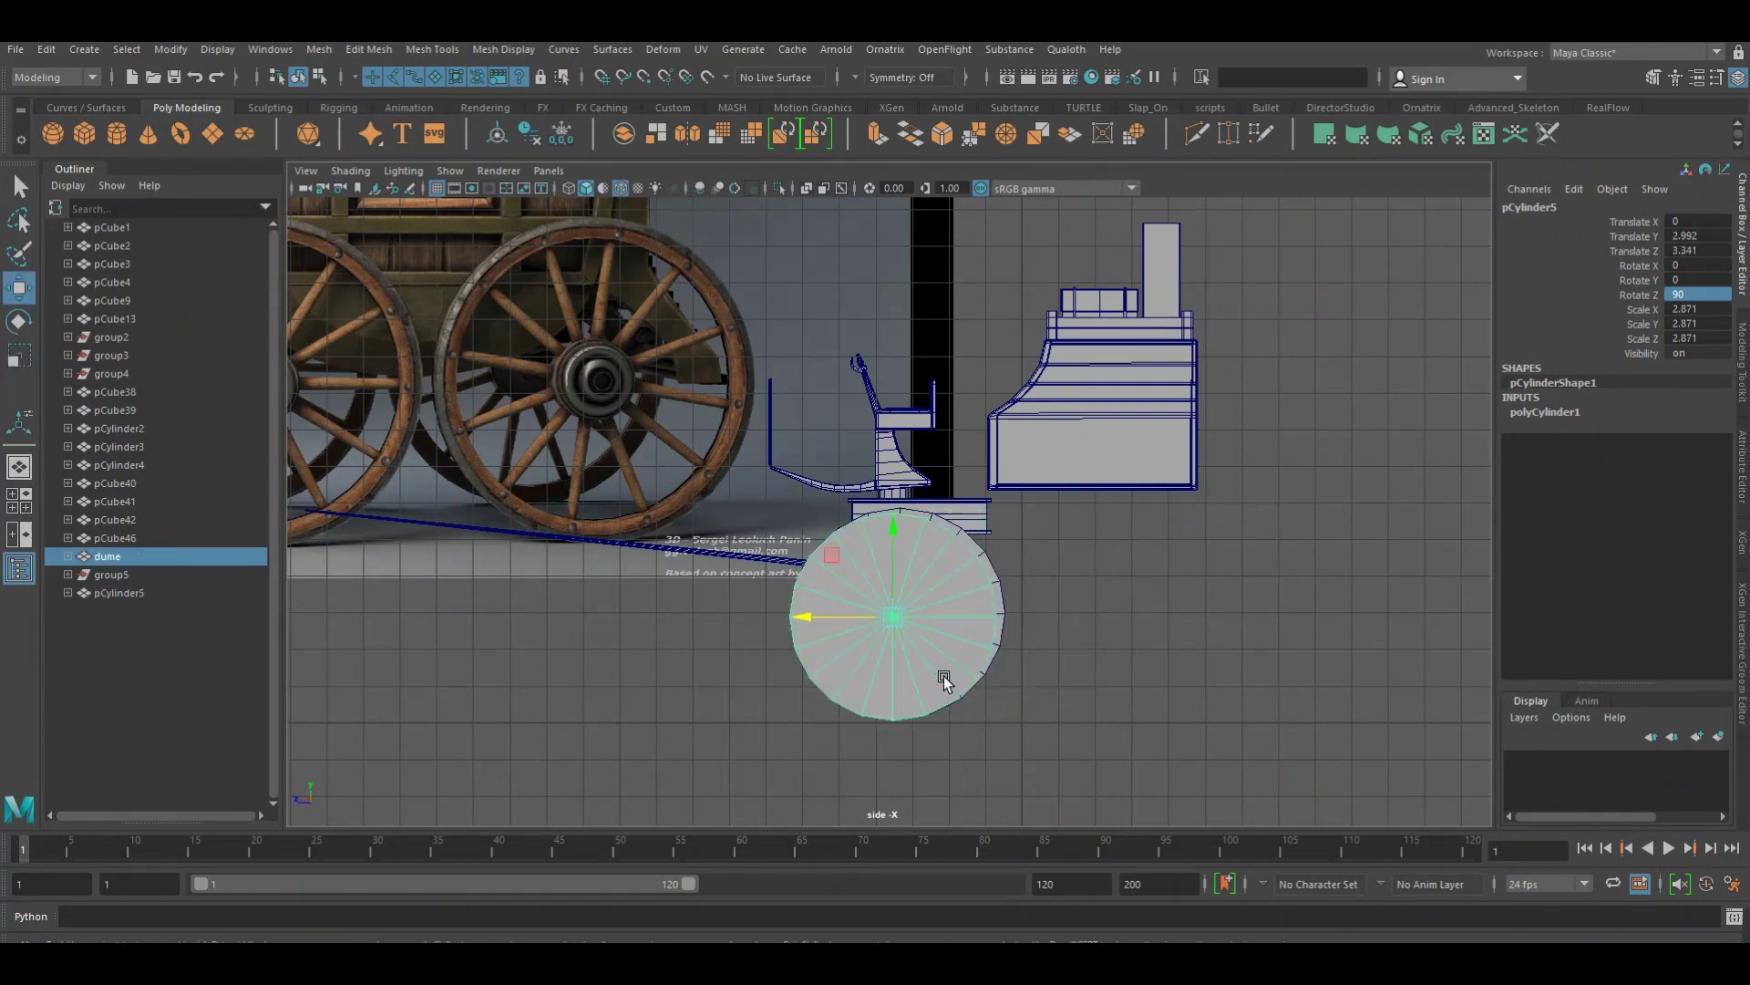
key("ctrl+h")
left_click(943, 646)
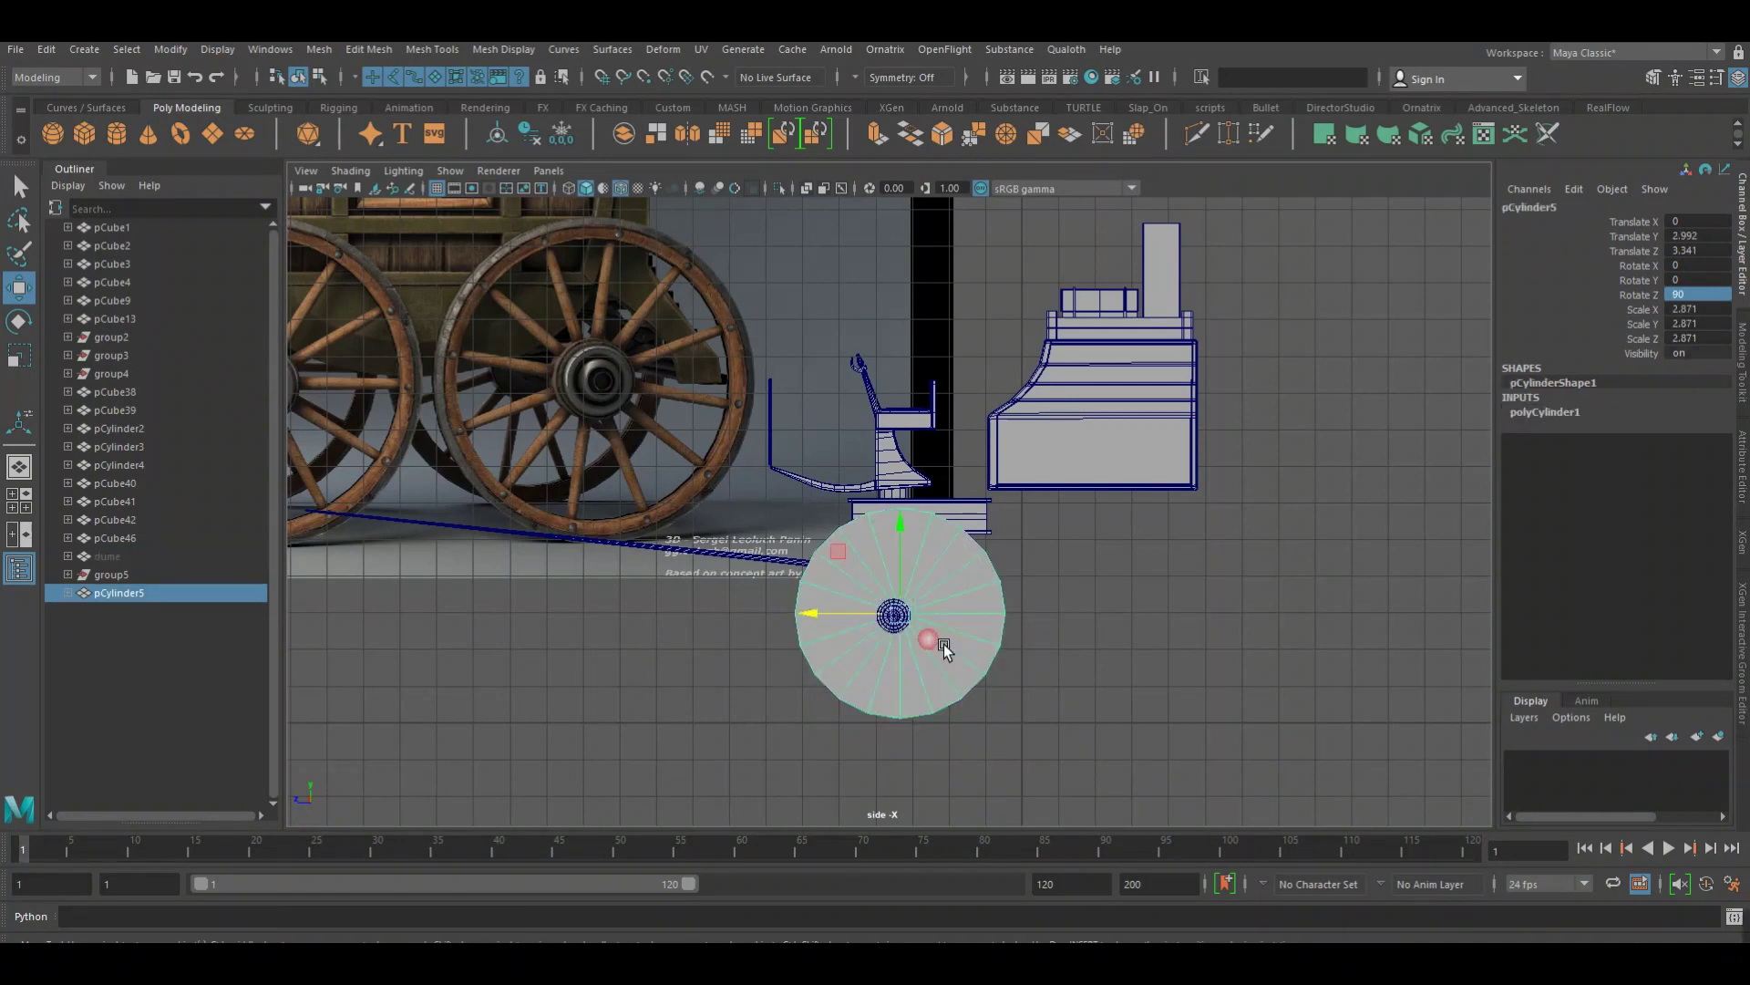
scroll(1163, 625, "up", 2)
scroll(1019, 620, "up", 2)
middle_click_drag(1019, 620, 1092, 526, "alt")
left_click_drag(955, 588, 935, 586)
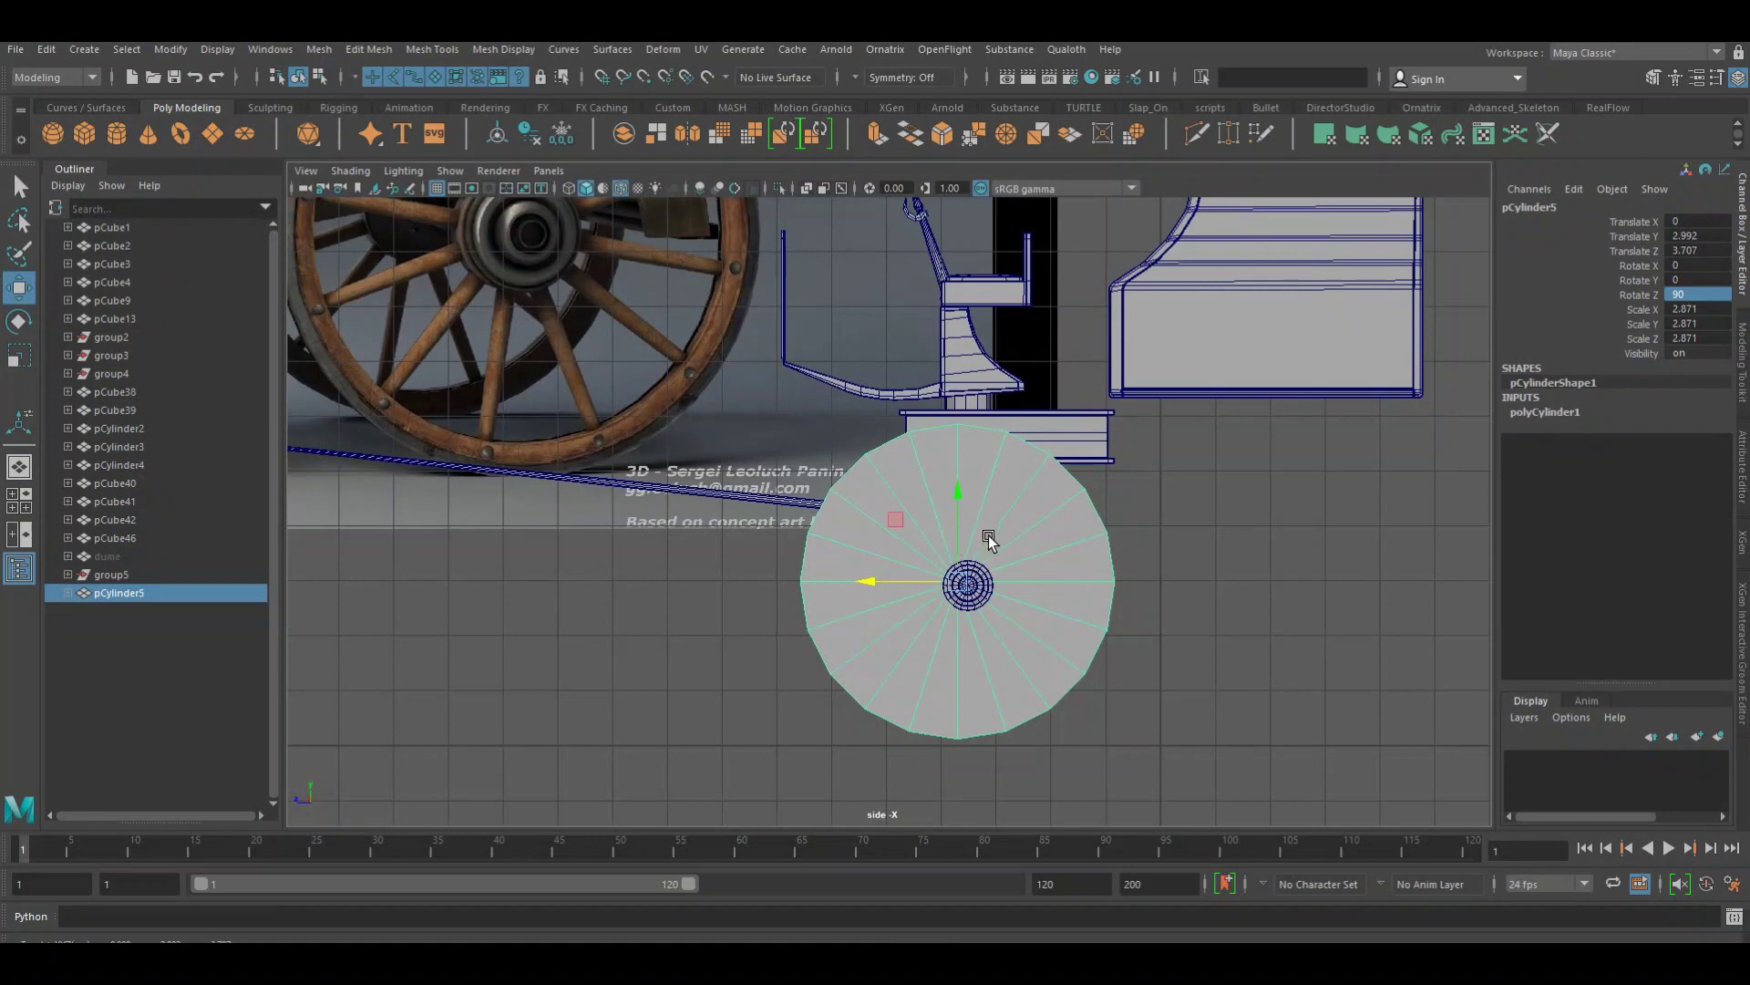
Fine-tune the cylinder's scale to 3.179 by 0.826 and slide it out to X 5.806
key("r")
left_click_drag(974, 591, 1012, 586)
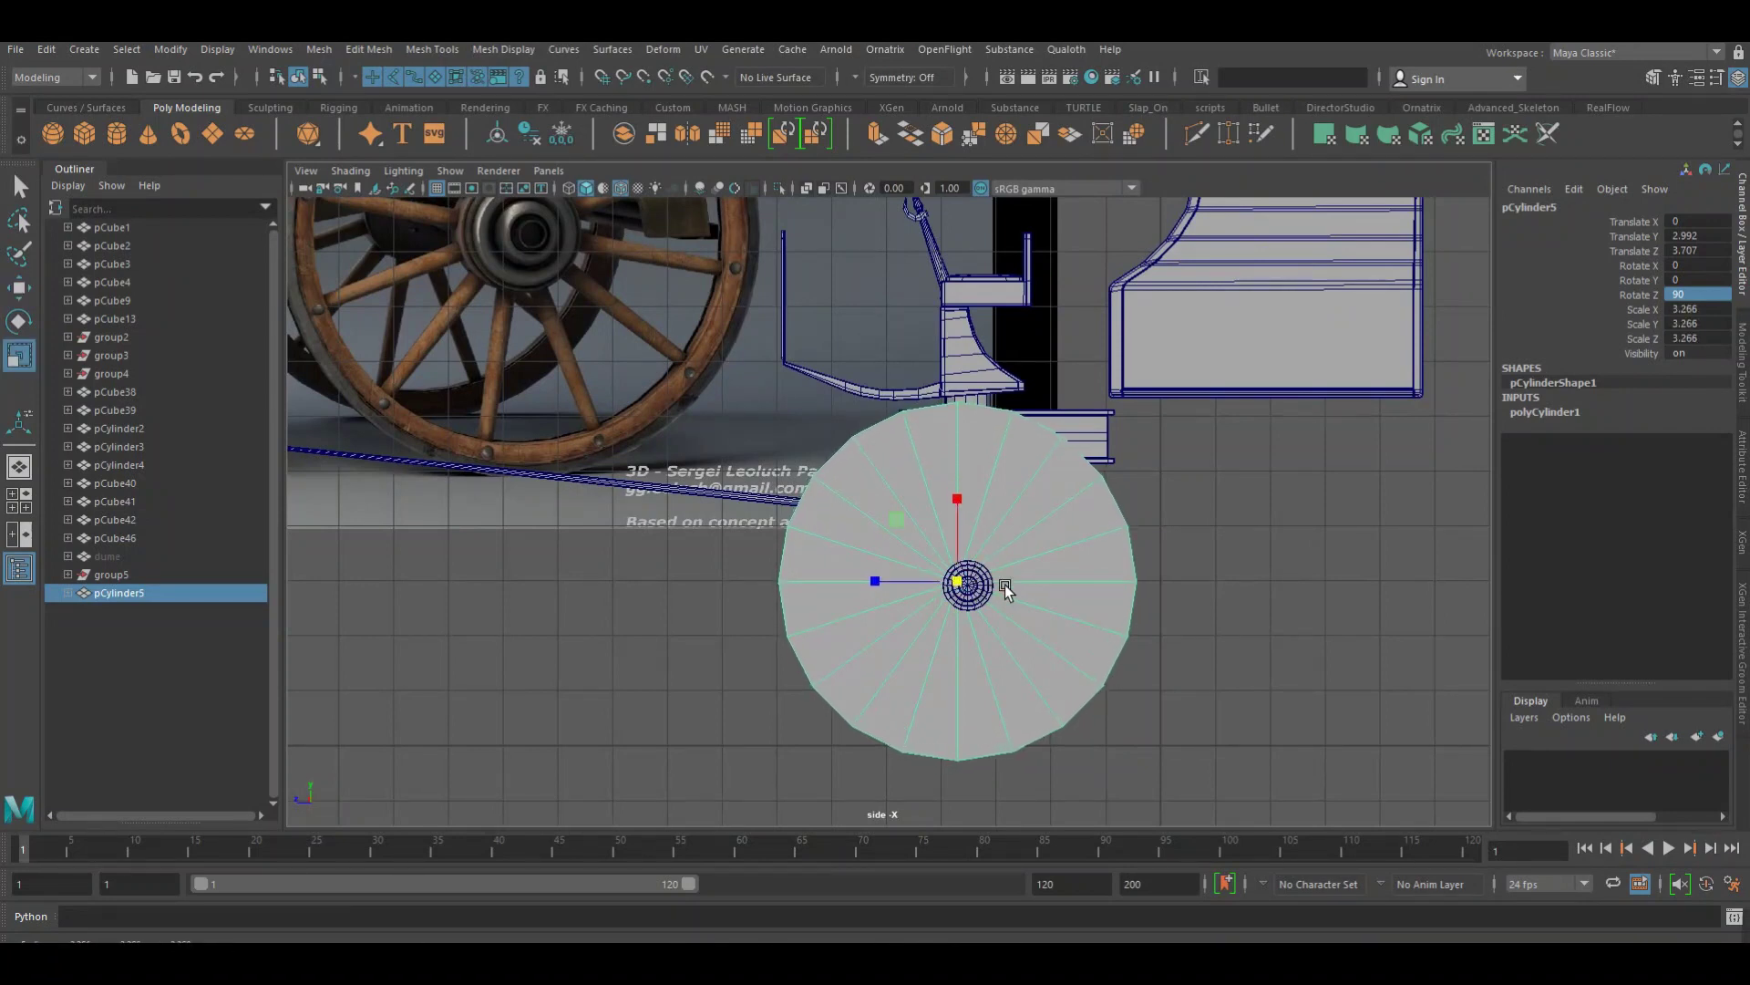
mouse_move(978, 592)
left_mouse_down()
mouse_move(1007, 538)
mouse_move(1002, 643)
mouse_move(960, 668)
left_mouse_up()
key("space")
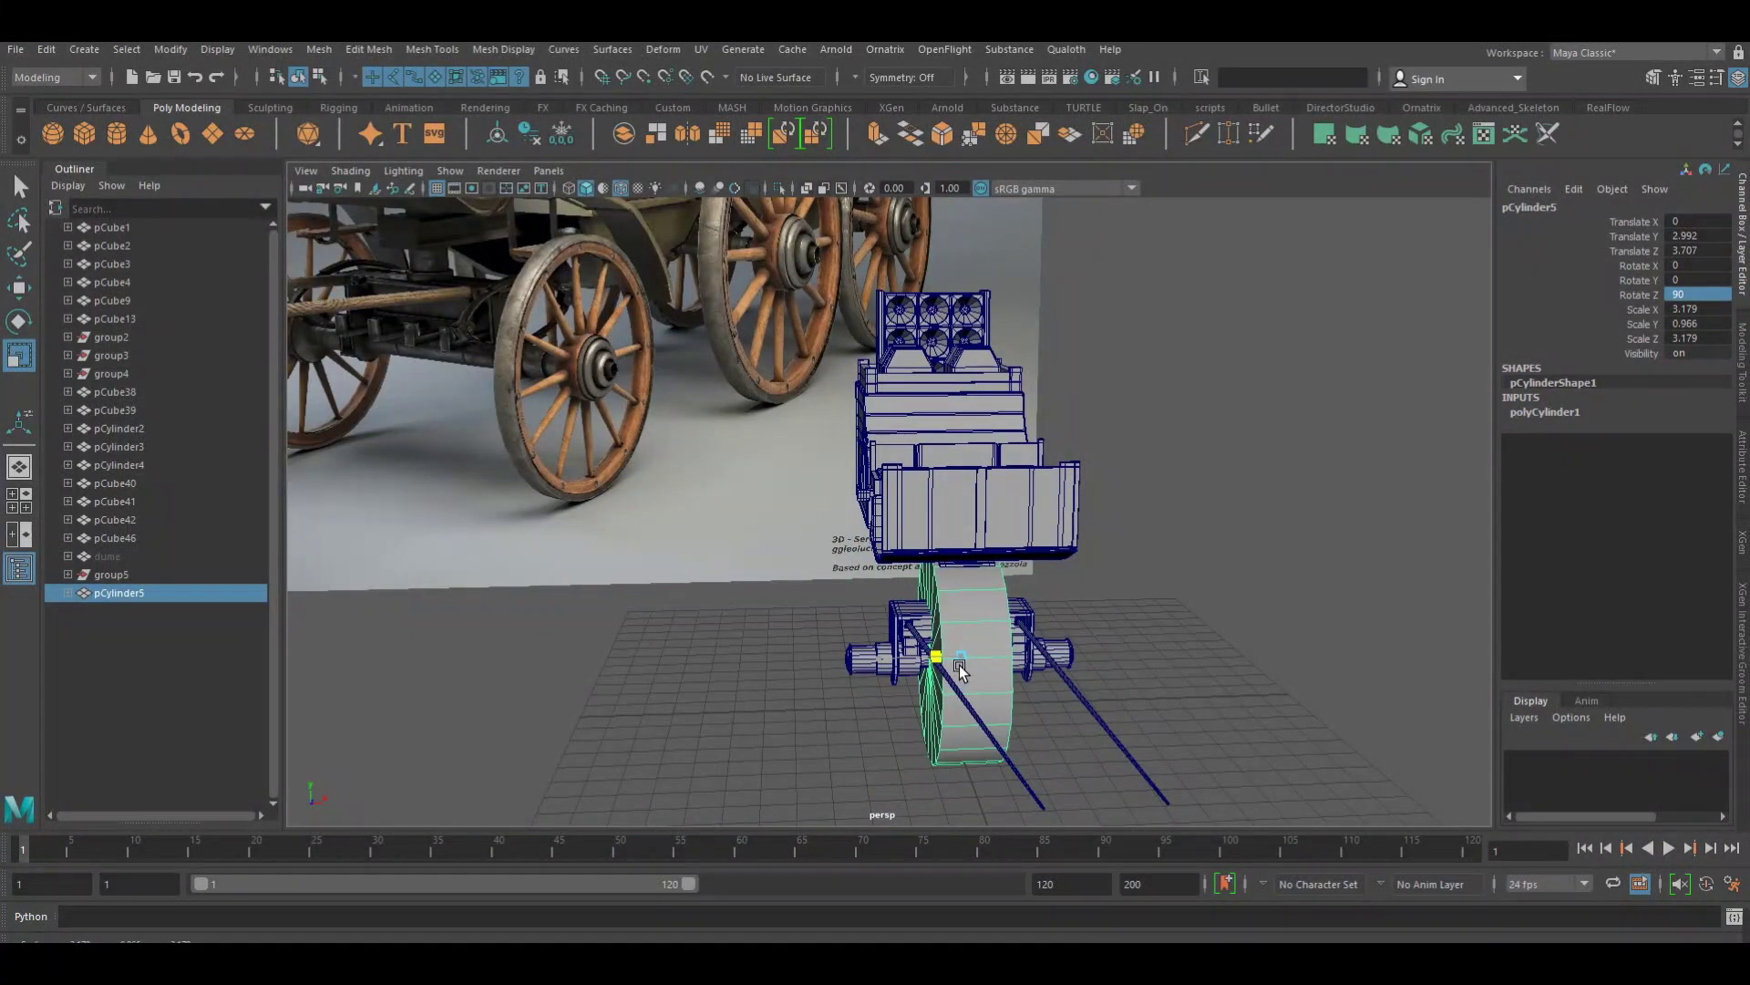
key("w")
middle_click_drag(960, 666, 1156, 706)
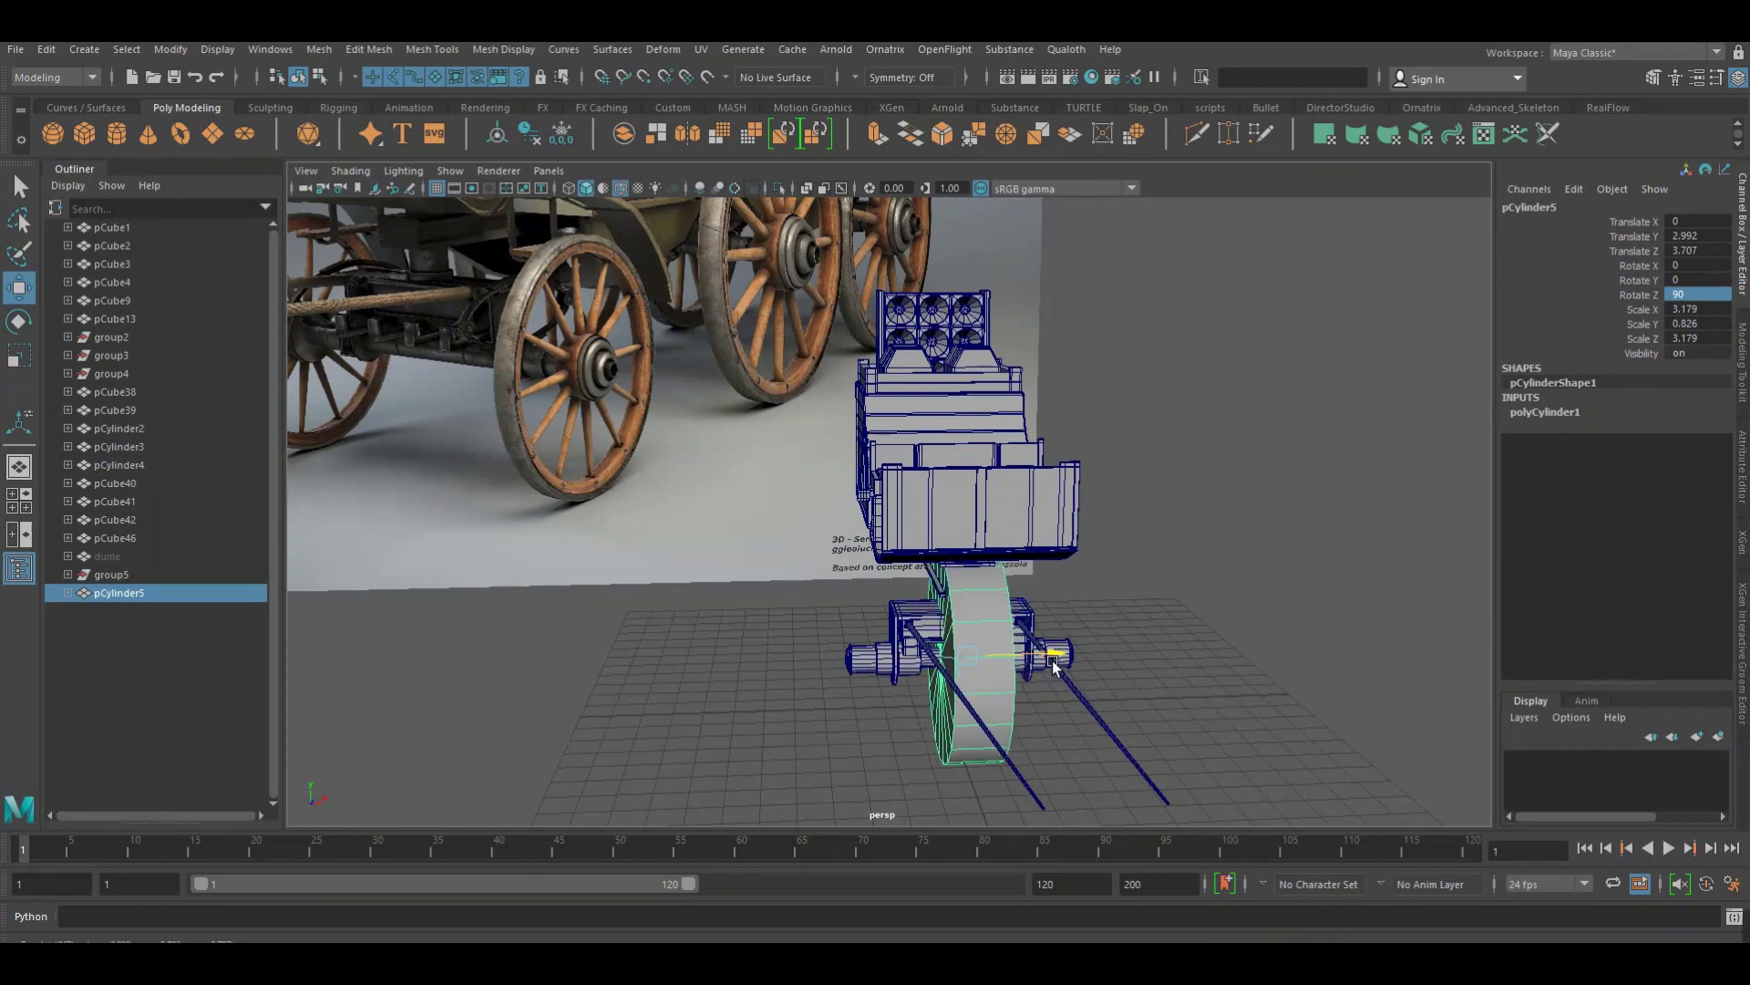
mouse_move(1156, 707)
left_mouse_down("alt")
mouse_move(948, 688)
mouse_move(938, 587)
left_mouse_up("alt")
Delete the cylinder's cap faces from the side view
key("space")
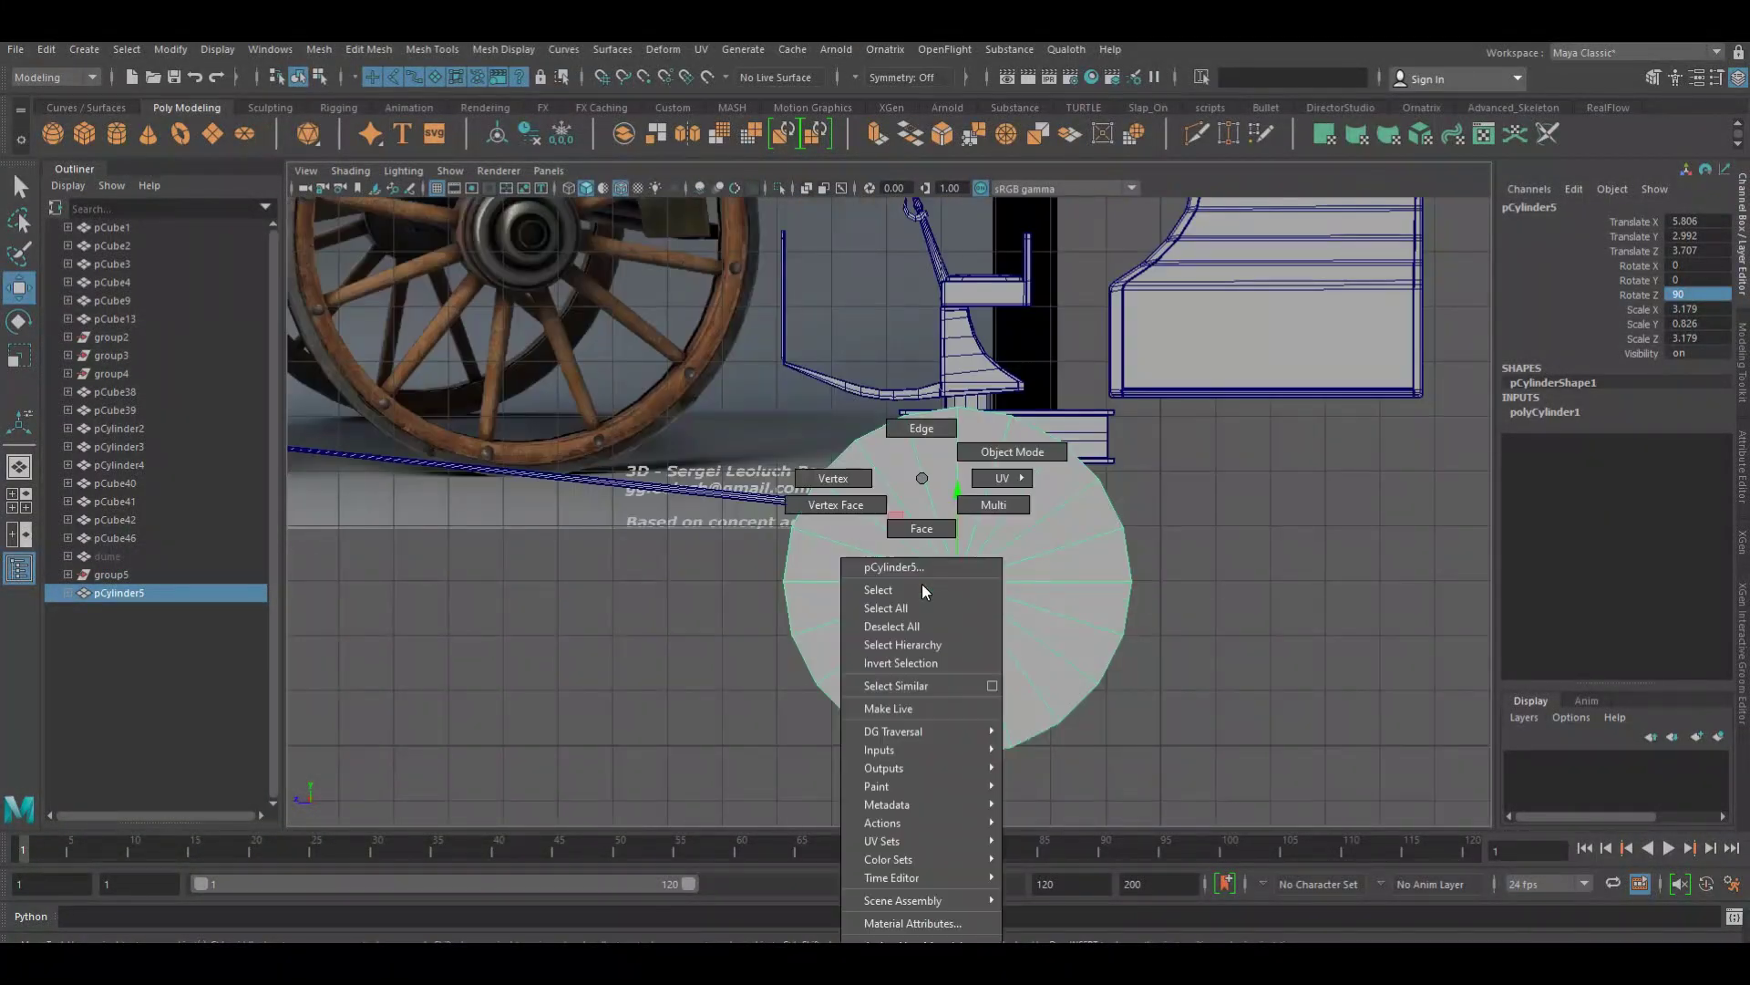
right_click_drag(922, 594, 965, 597)
left_click(956, 572)
key("Delete")
right_click_drag(966, 531, 977, 439)
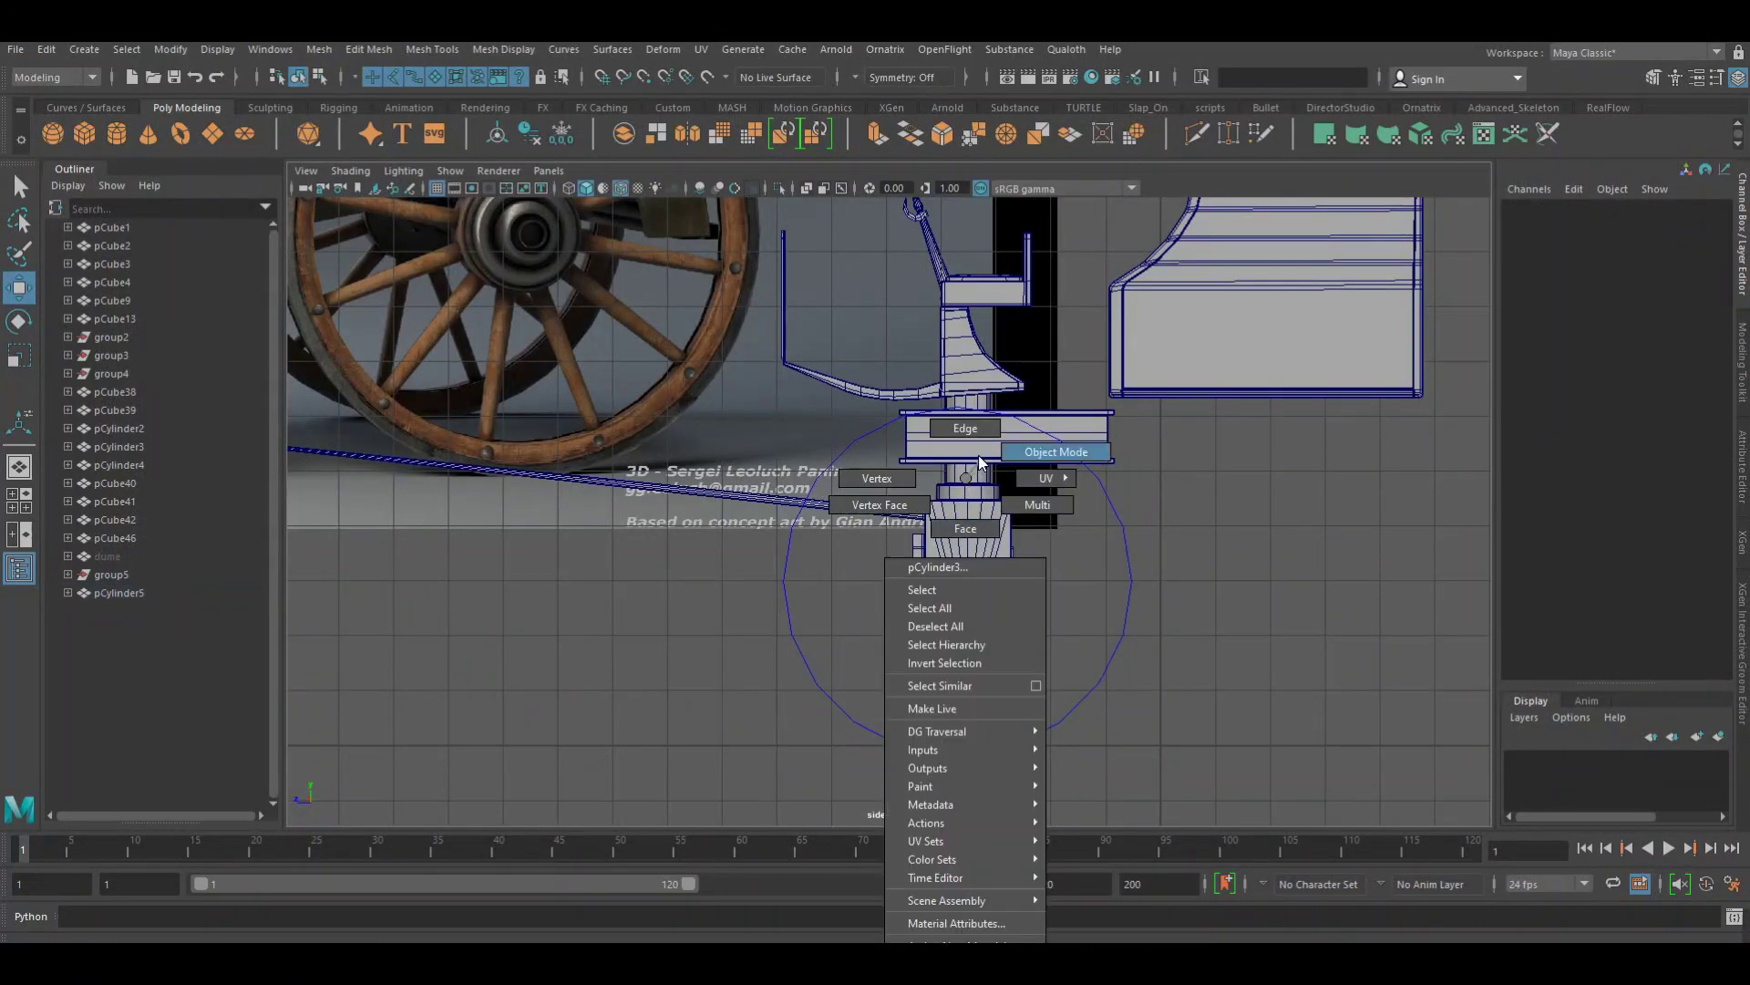
key("space")
left_click_drag(1042, 521, 1029, 470)
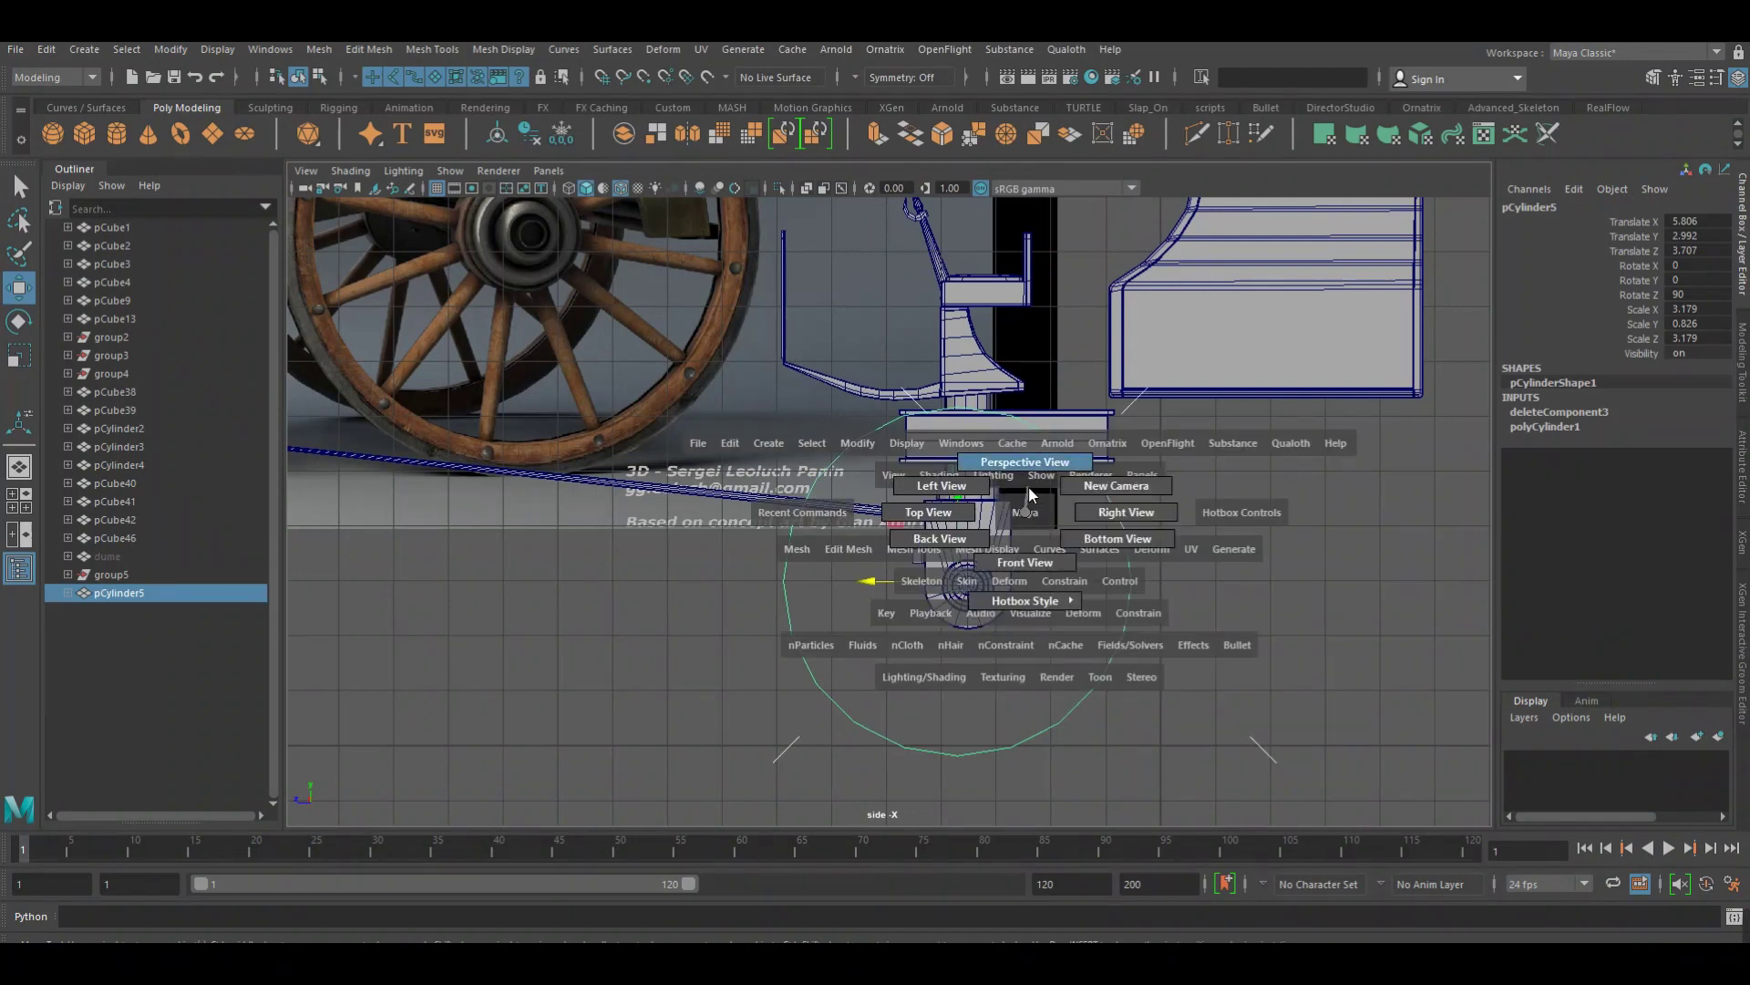
Scale the ring down along Y to make it thinner
mouse_move(1057, 599)
left_mouse_down("alt")
mouse_move(1132, 536)
mouse_move(1176, 588)
left_mouse_up("alt")
key("r")
mouse_move(1062, 558)
left_mouse_down()
mouse_move(1034, 558)
mouse_move(1185, 583)
left_mouse_up()
right_click_drag(1185, 584, 1233, 618, "alt")
left_click_drag(1234, 619, 1167, 590, "alt")
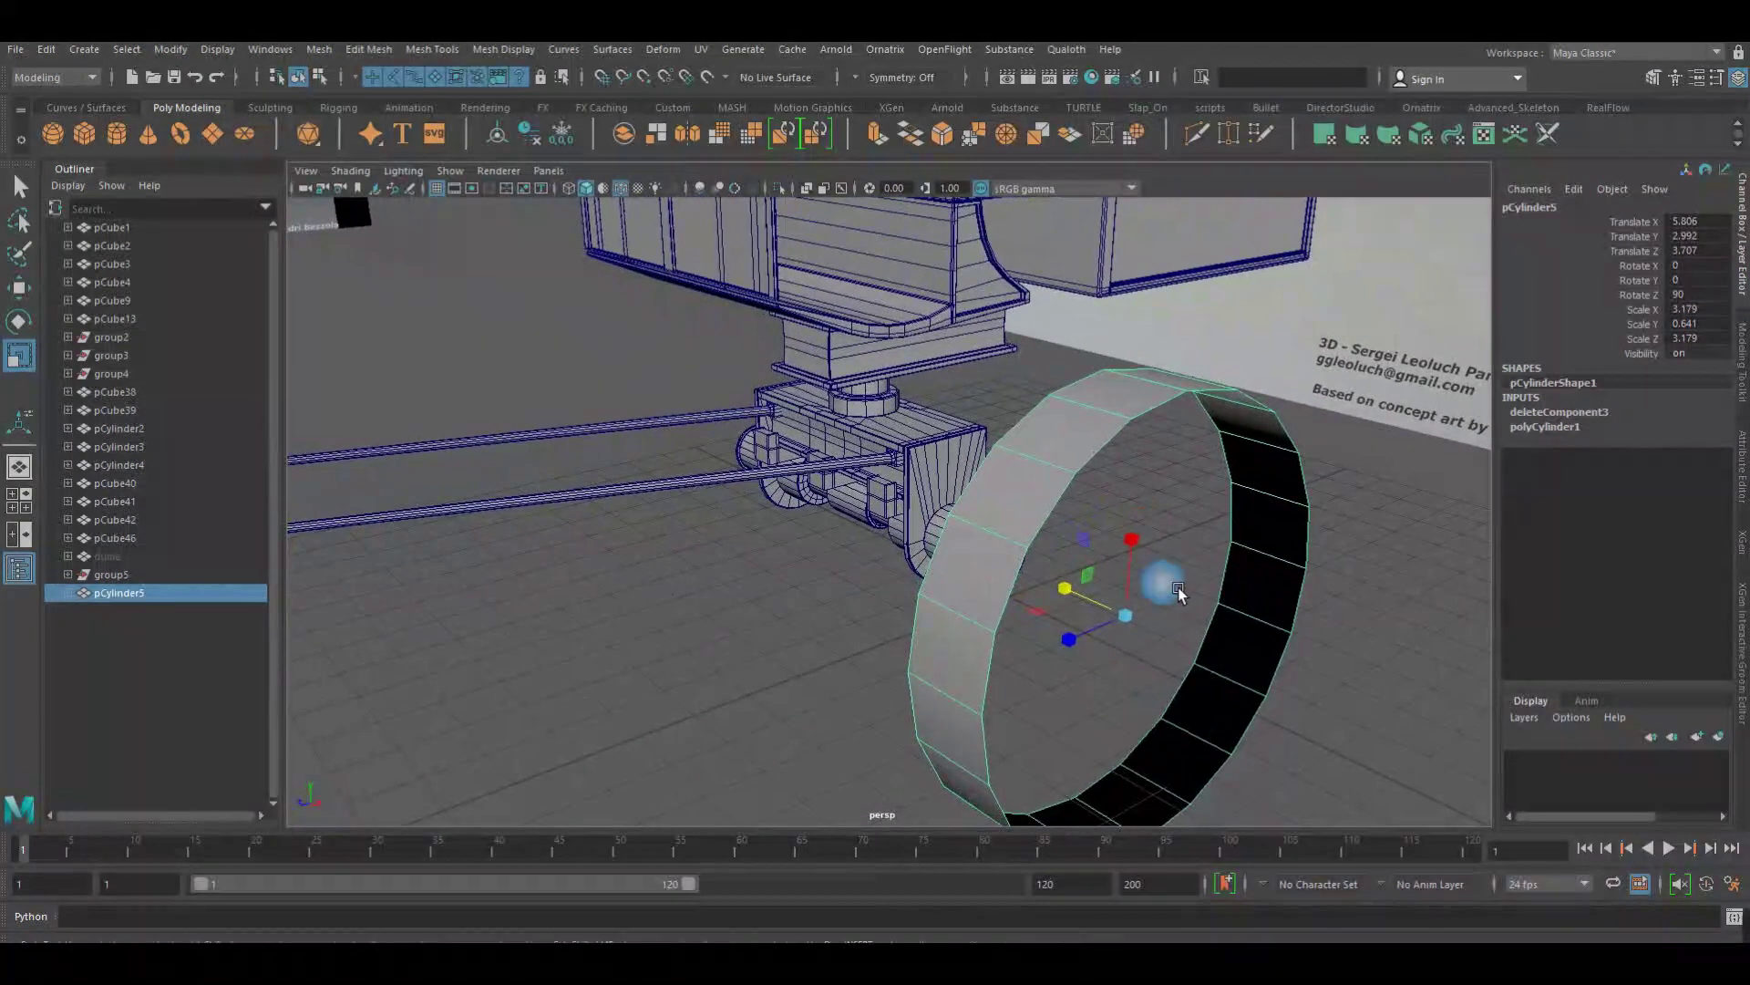
Select the rim edge loop, then extrude it and scale it inward into a lip
key("w")
right_click_drag(1101, 435, 1117, 445)
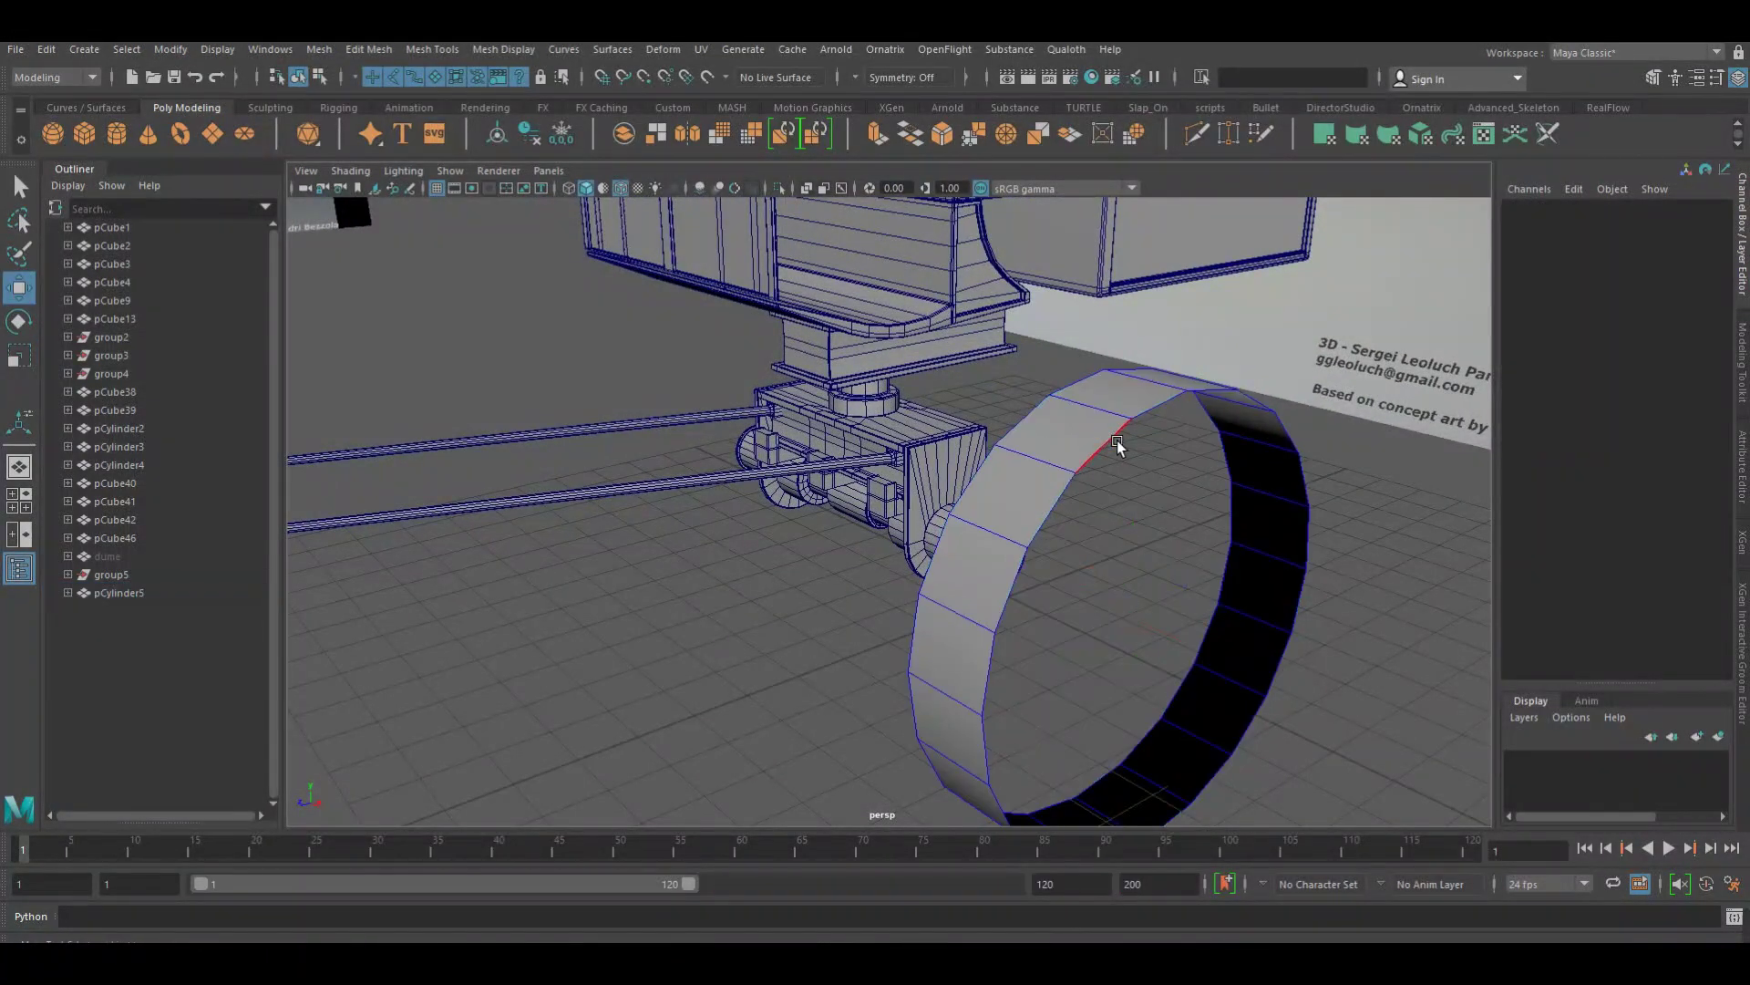
double_click(1046, 422)
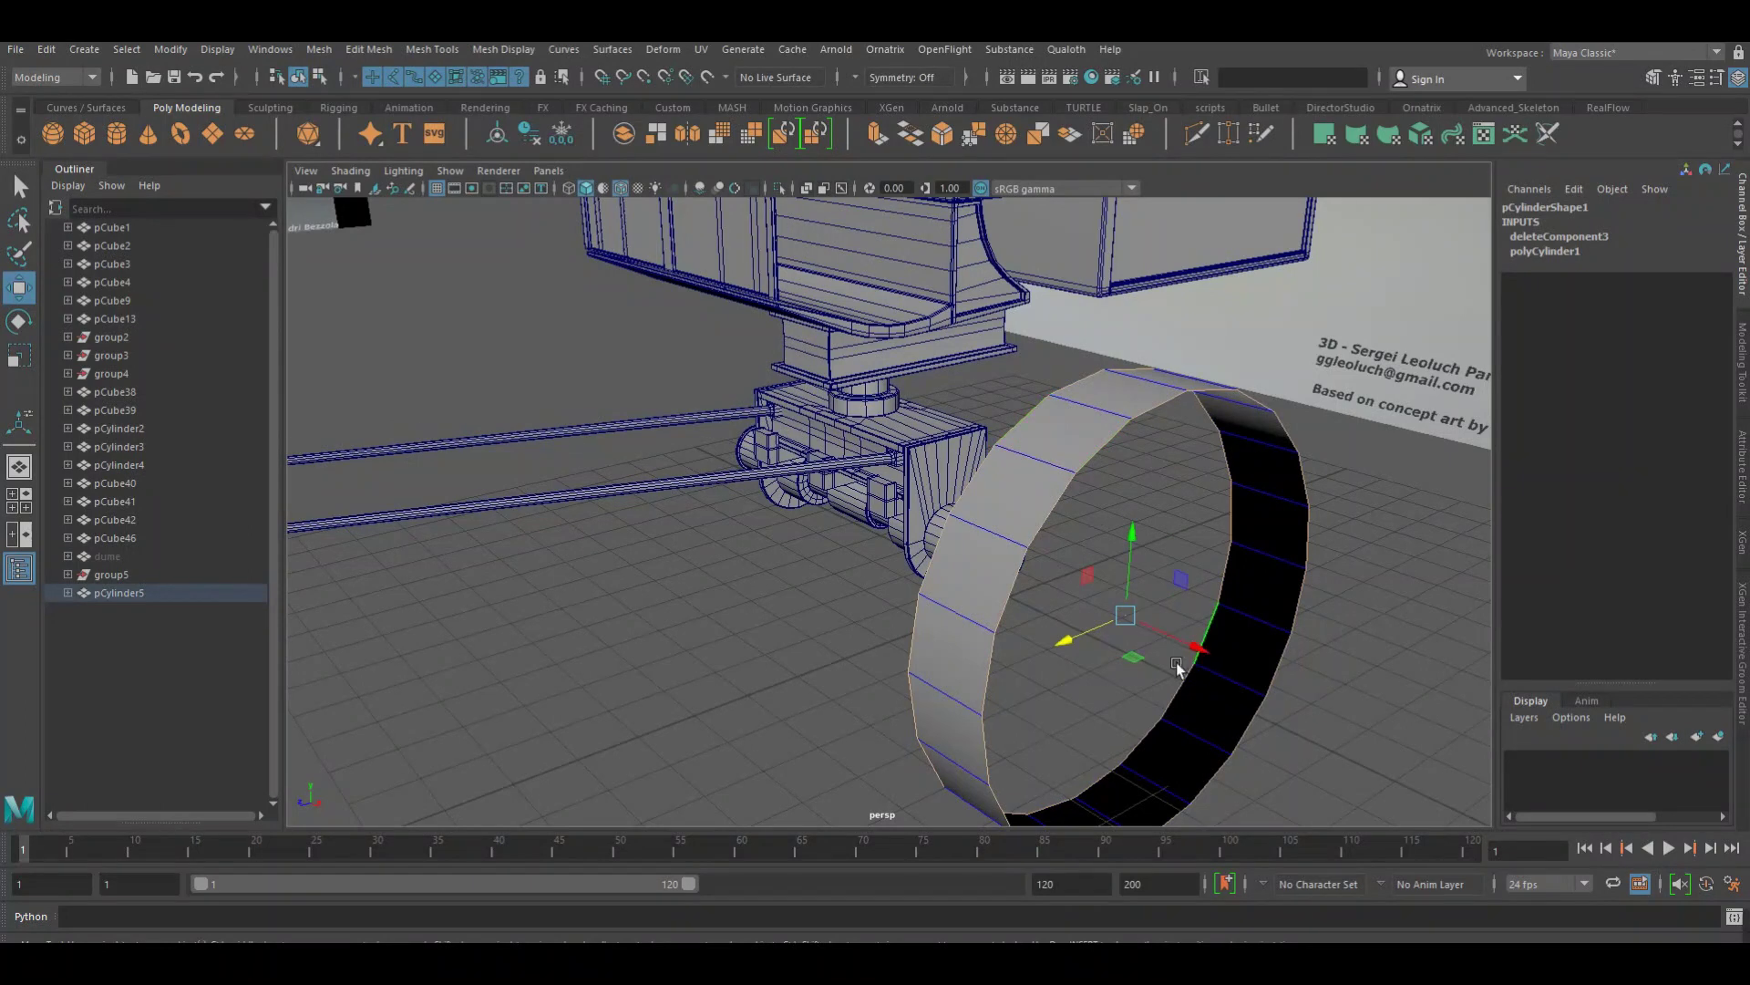
key("r")
mouse_move(1135, 625)
left_mouse_down("shift")
mouse_move(1092, 676)
mouse_move(1128, 661)
left_mouse_up("shift")
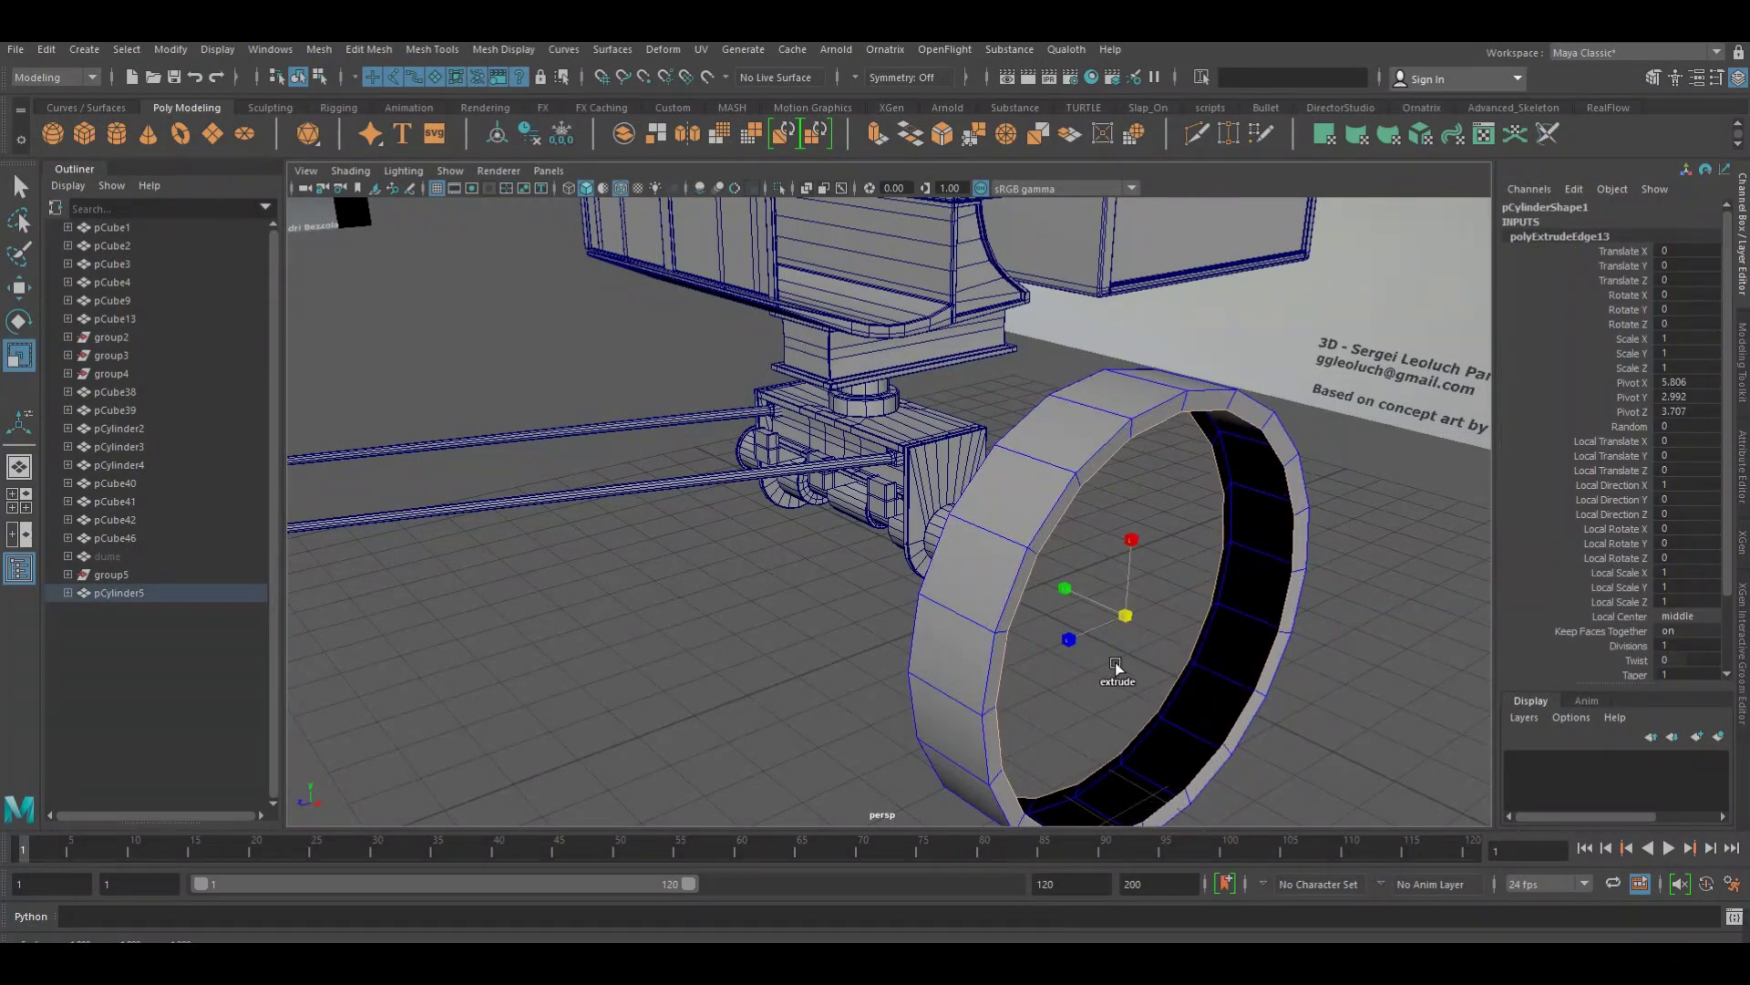
mouse_move(1127, 661)
left_mouse_down("alt")
mouse_move(1140, 645)
mouse_move(1103, 672)
mouse_move(1105, 640)
left_mouse_up("alt")
Bridge the ring's inner rim edges with Edit Mesh > Bridge to close the gaps
key("space")
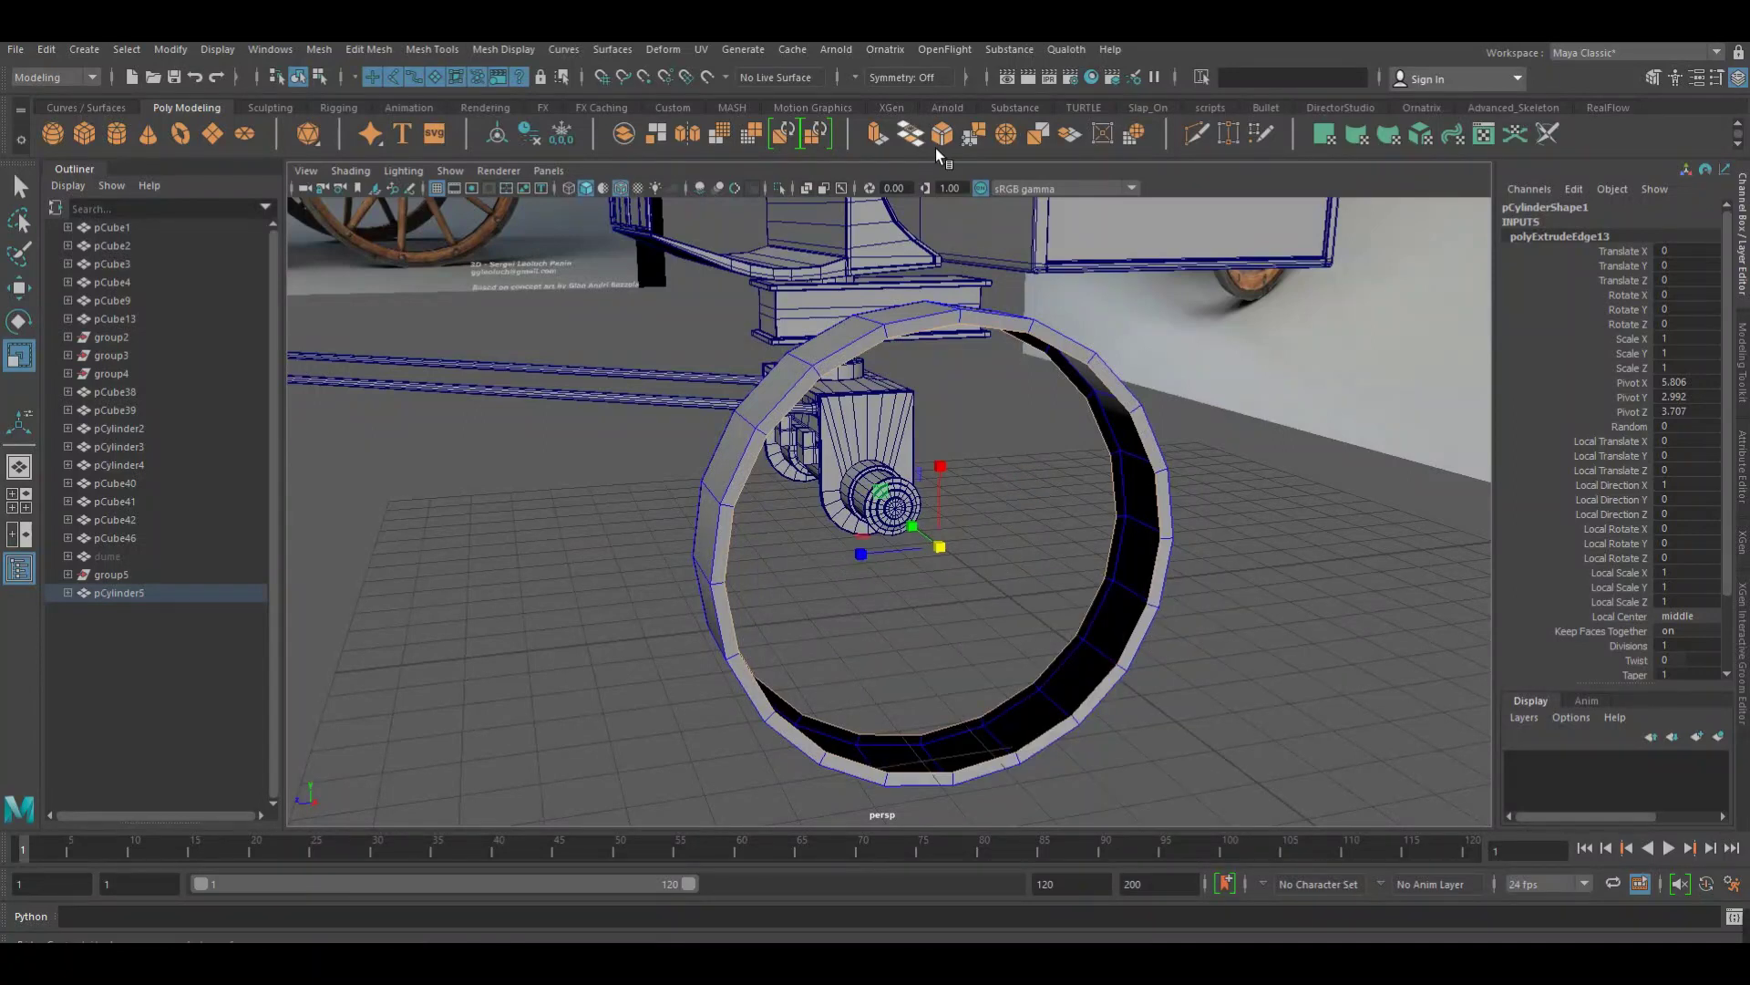
left_click(925, 147)
key("space")
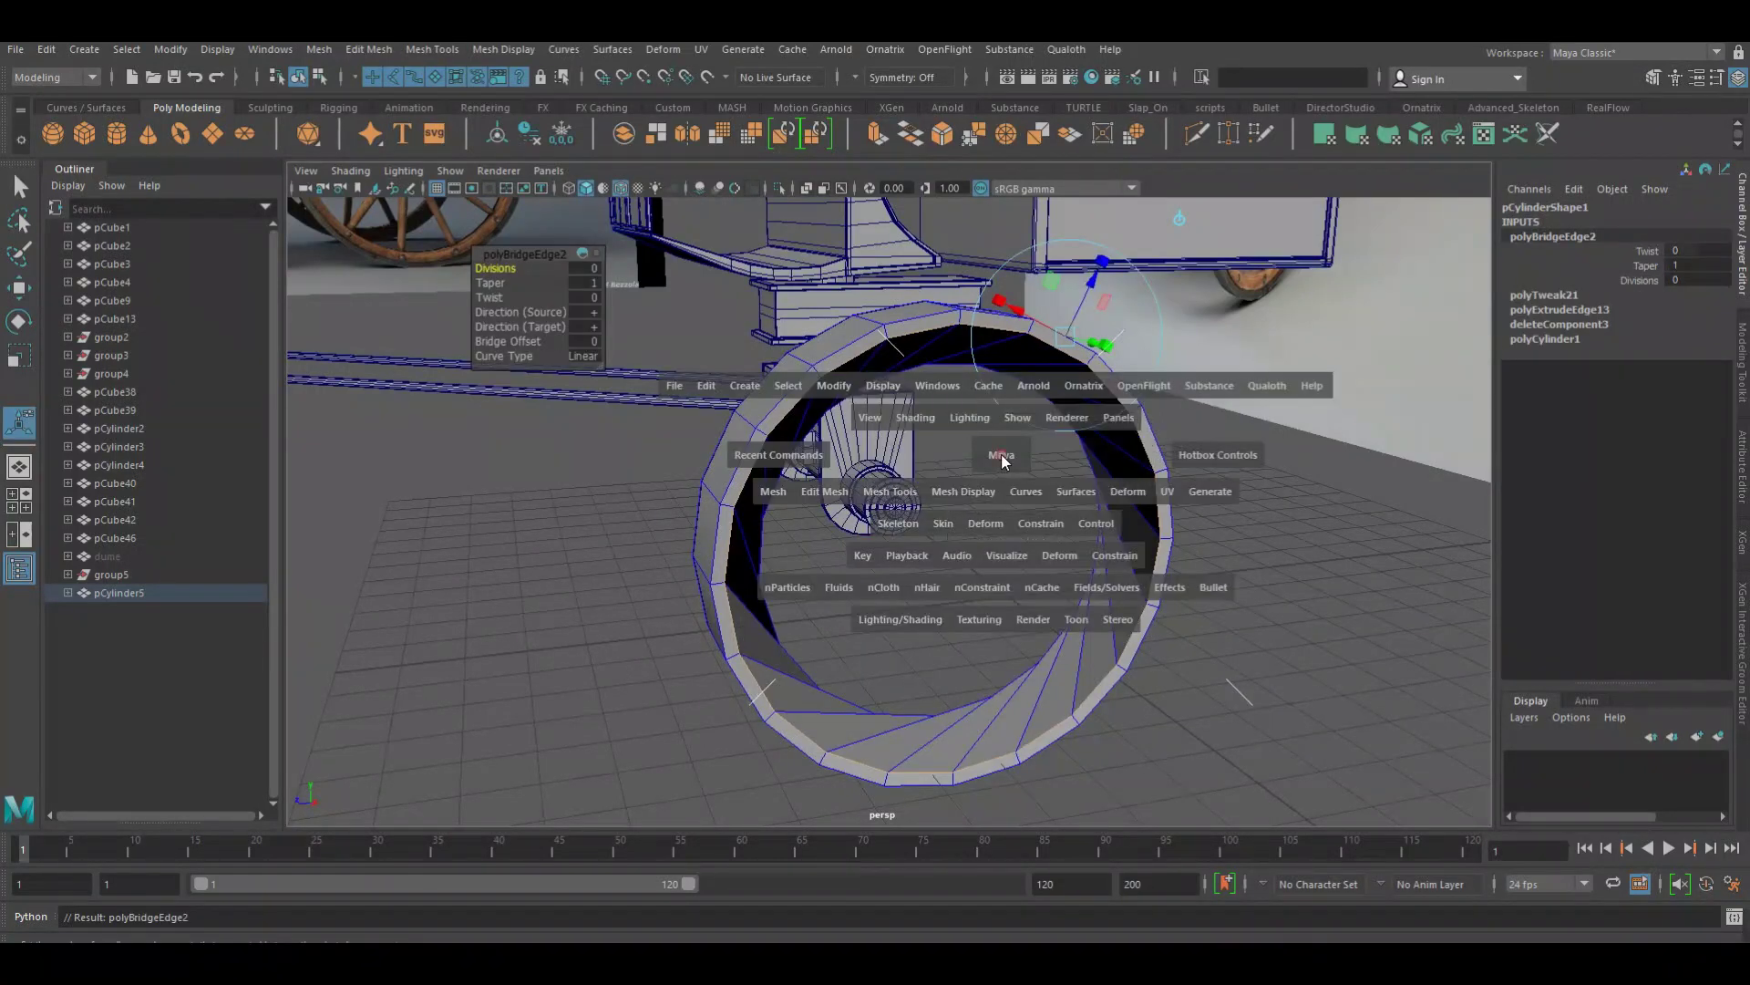
key("ctrl+z")
left_click(1114, 621)
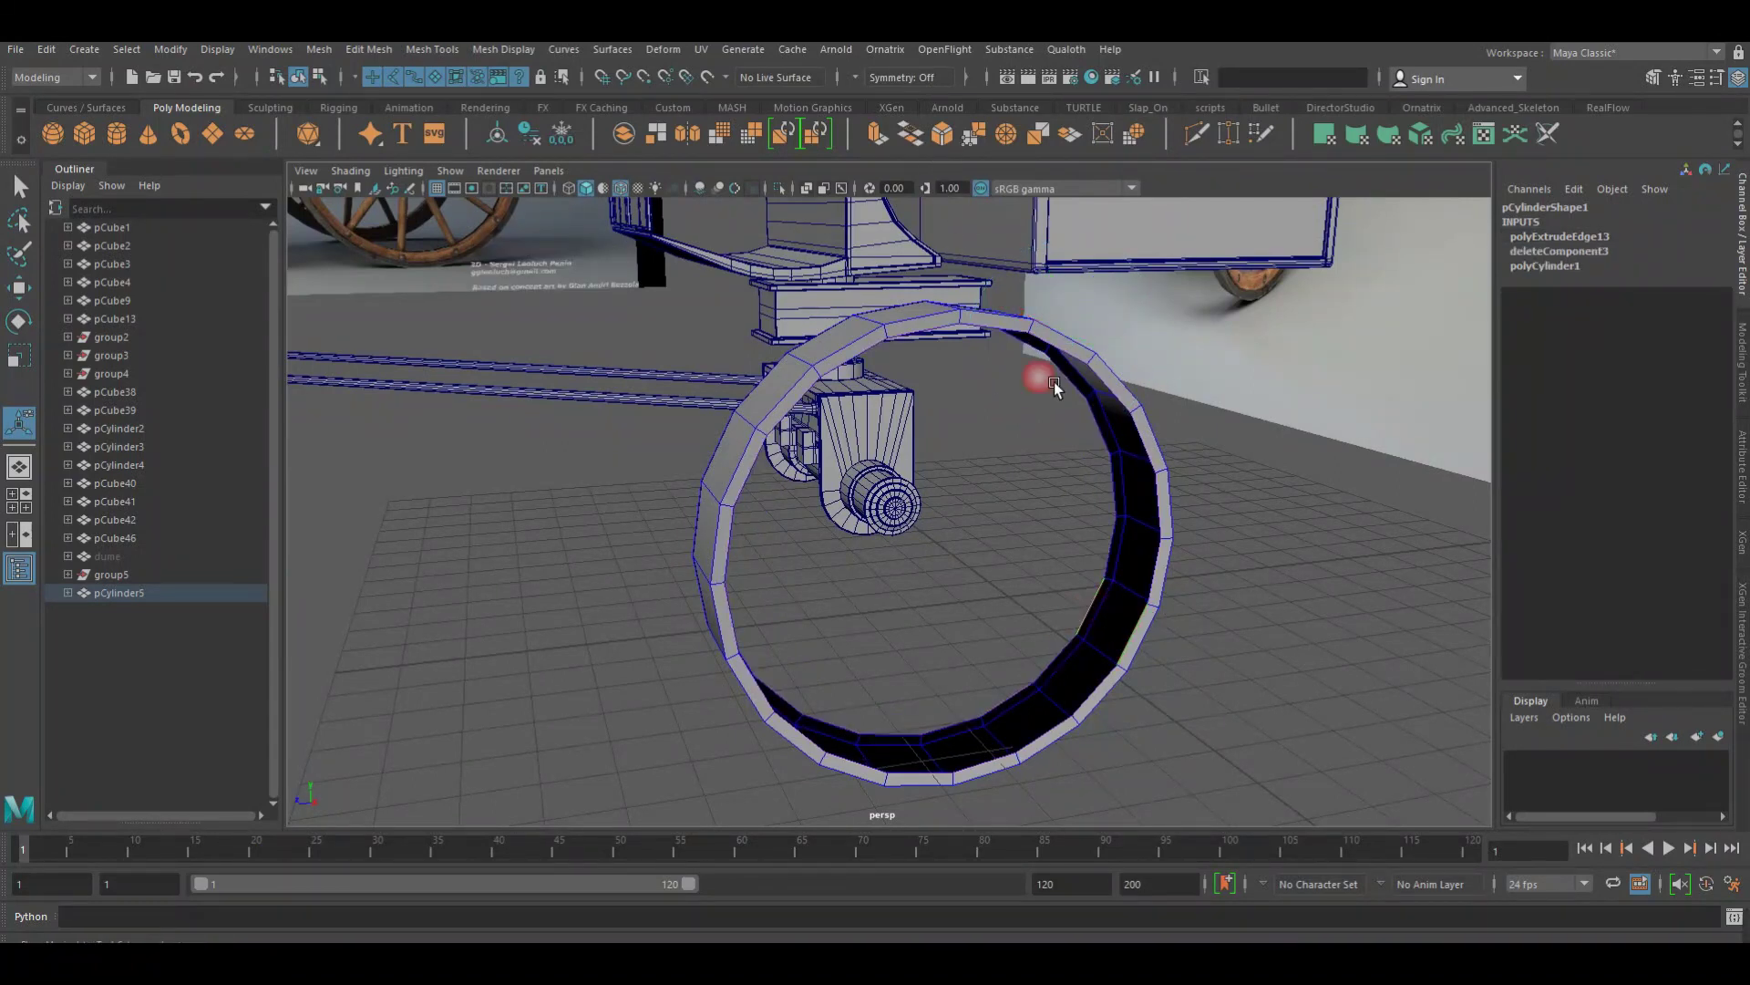
right_click_drag(1053, 381, 1129, 576, "shift")
left_click(1131, 598)
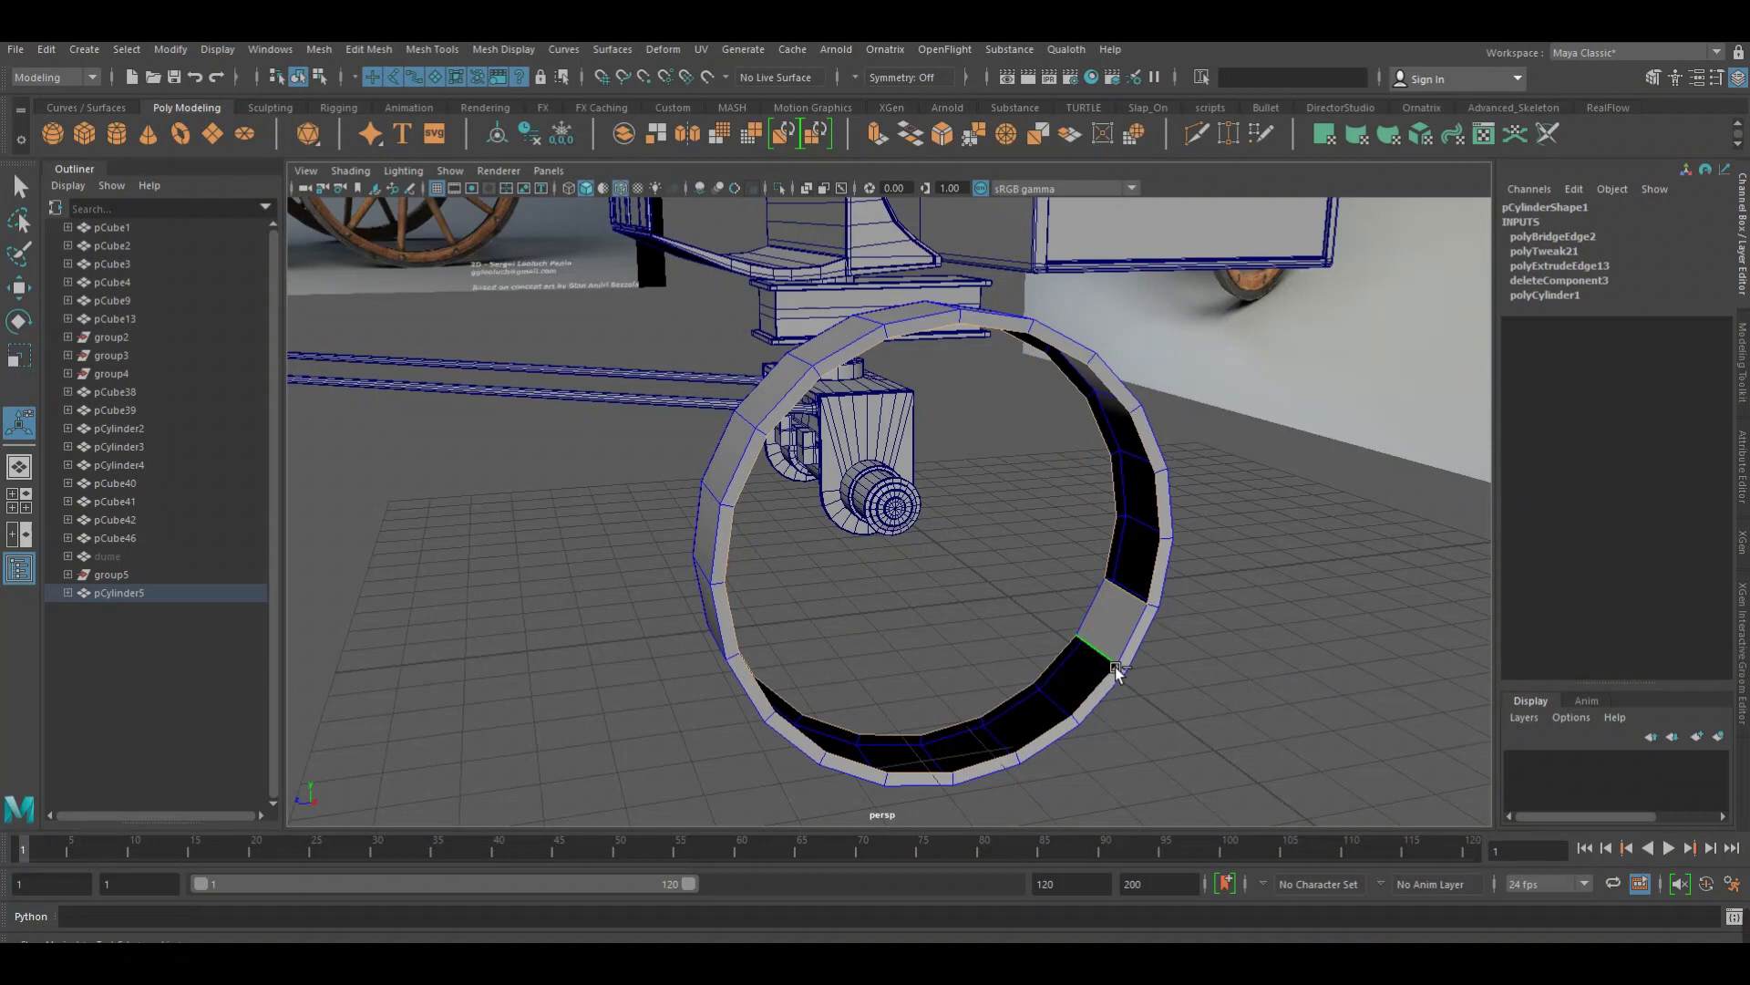
left_click(912, 138)
key("space")
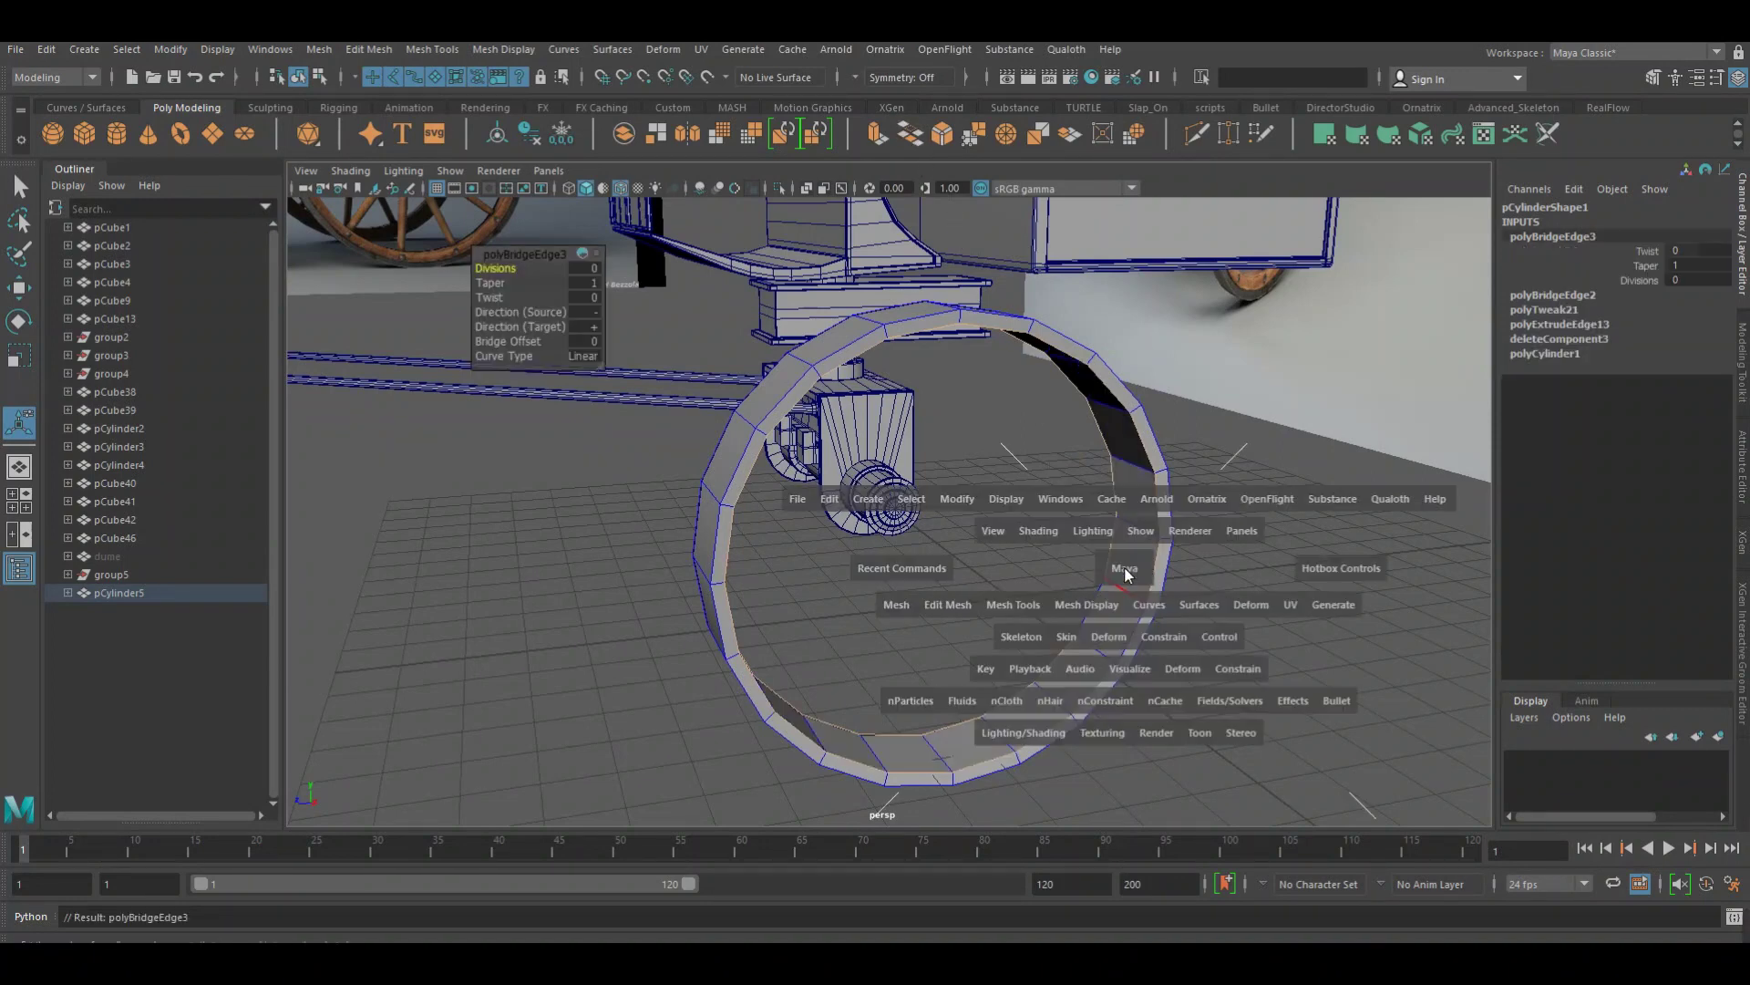
left_click(1128, 602)
scroll(982, 576, "down", 5)
Select the ring's right-column vertices and set modelling symmetry to Object X
scroll(937, 394, "up", 2)
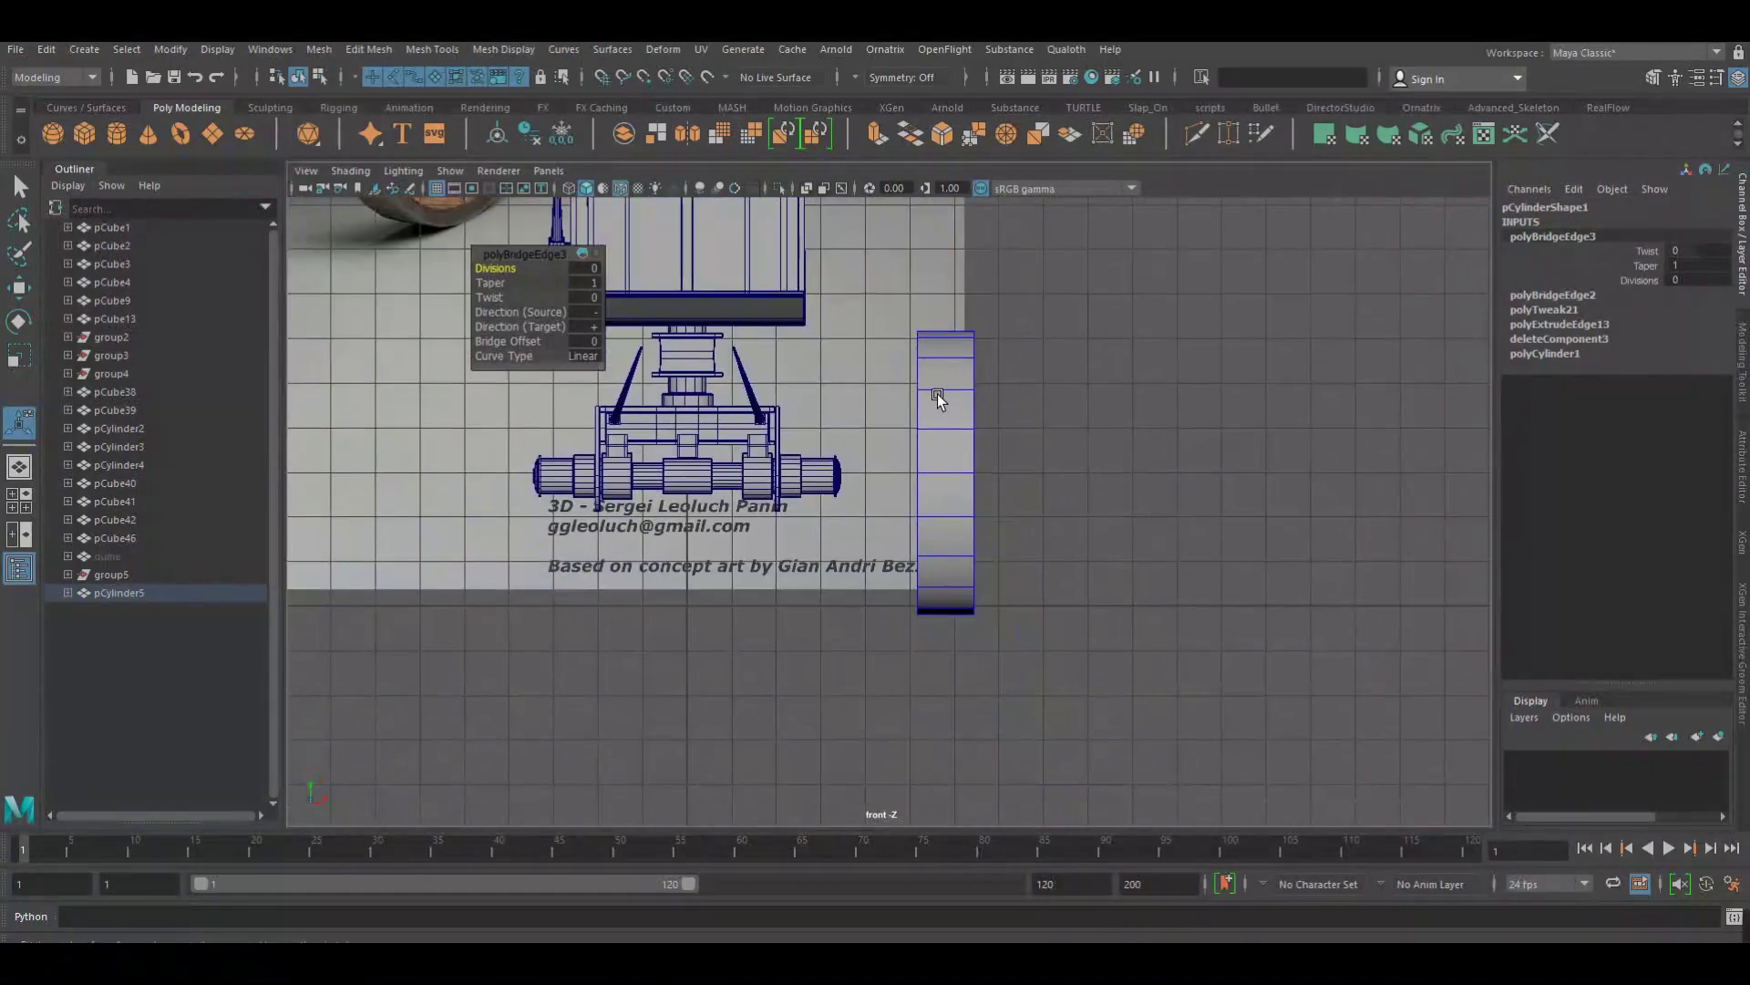
right_click(932, 373)
right_click_drag(932, 386, 843, 373)
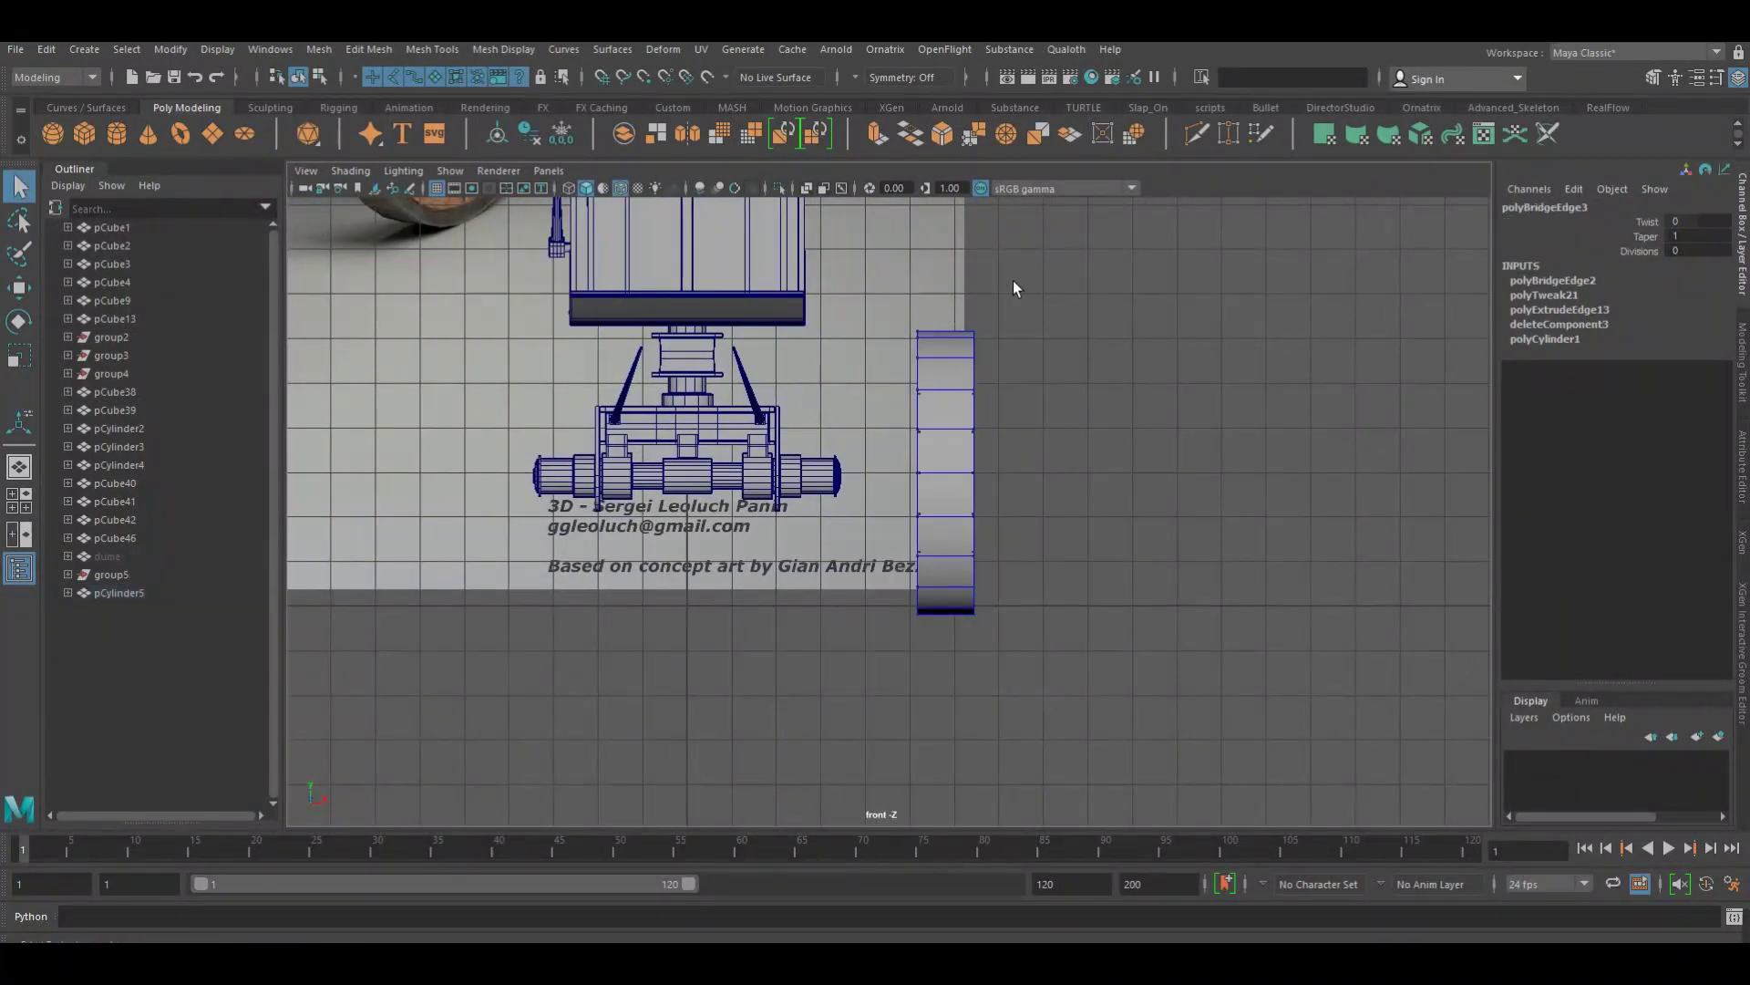
left_click_drag(976, 563, 960, 691)
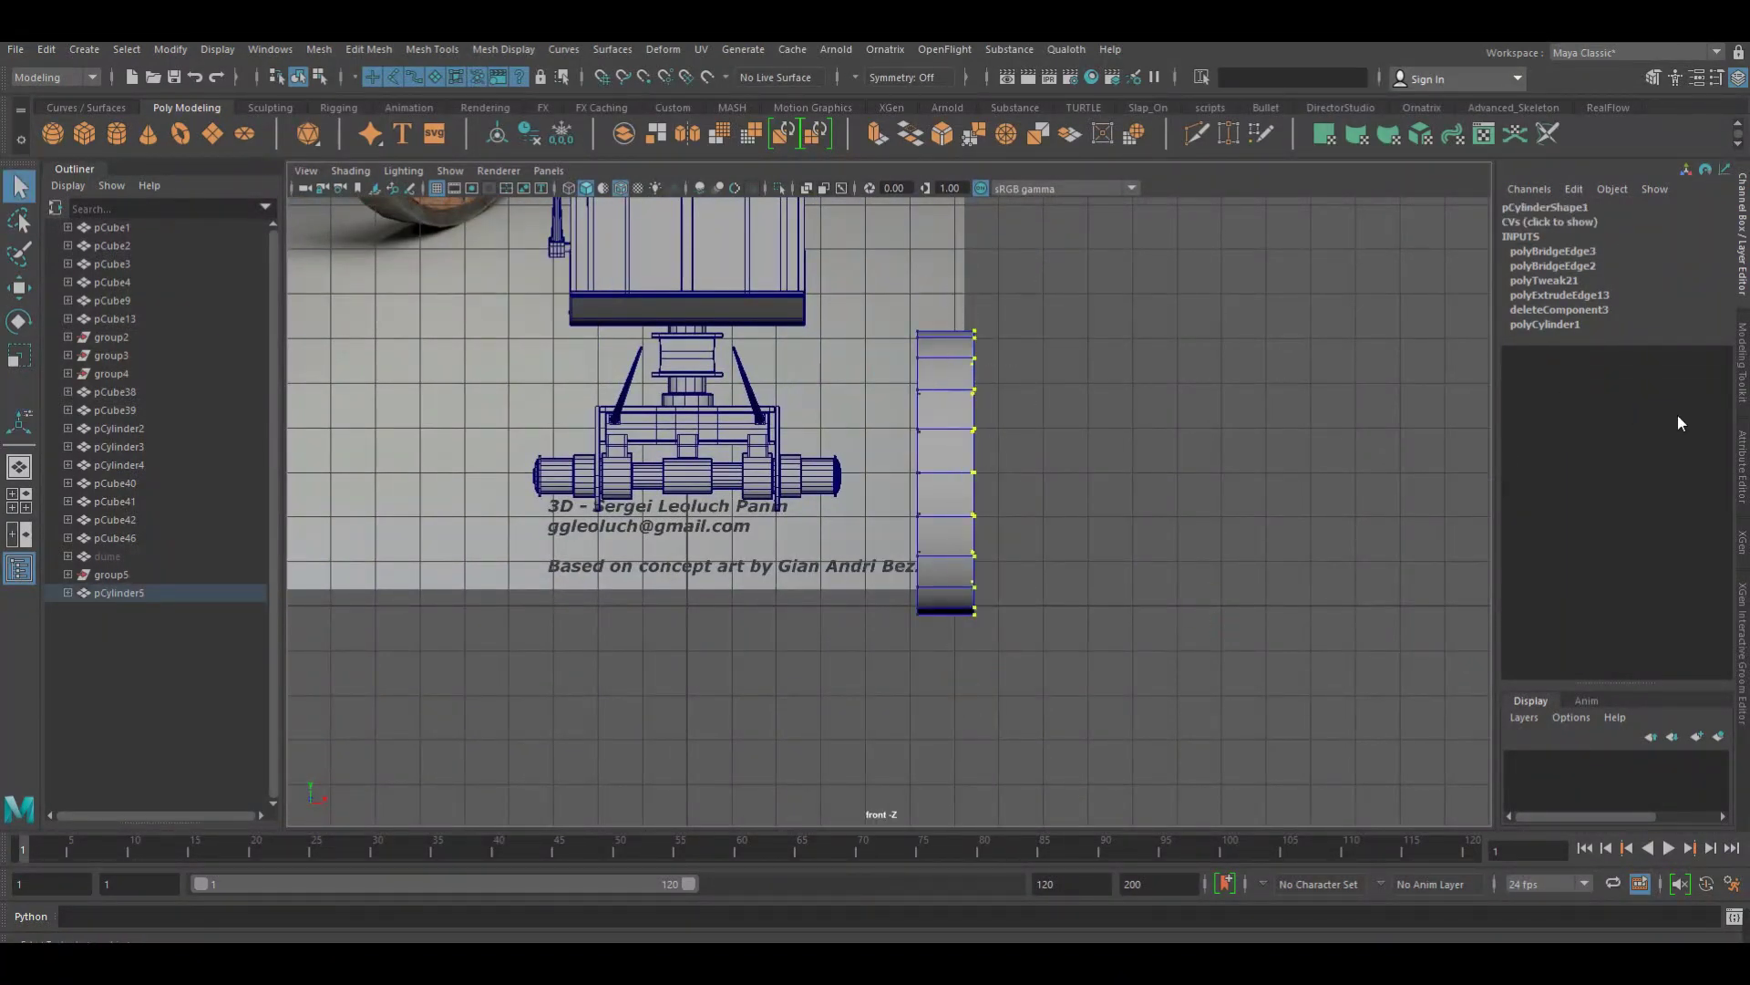
left_click(1742, 363)
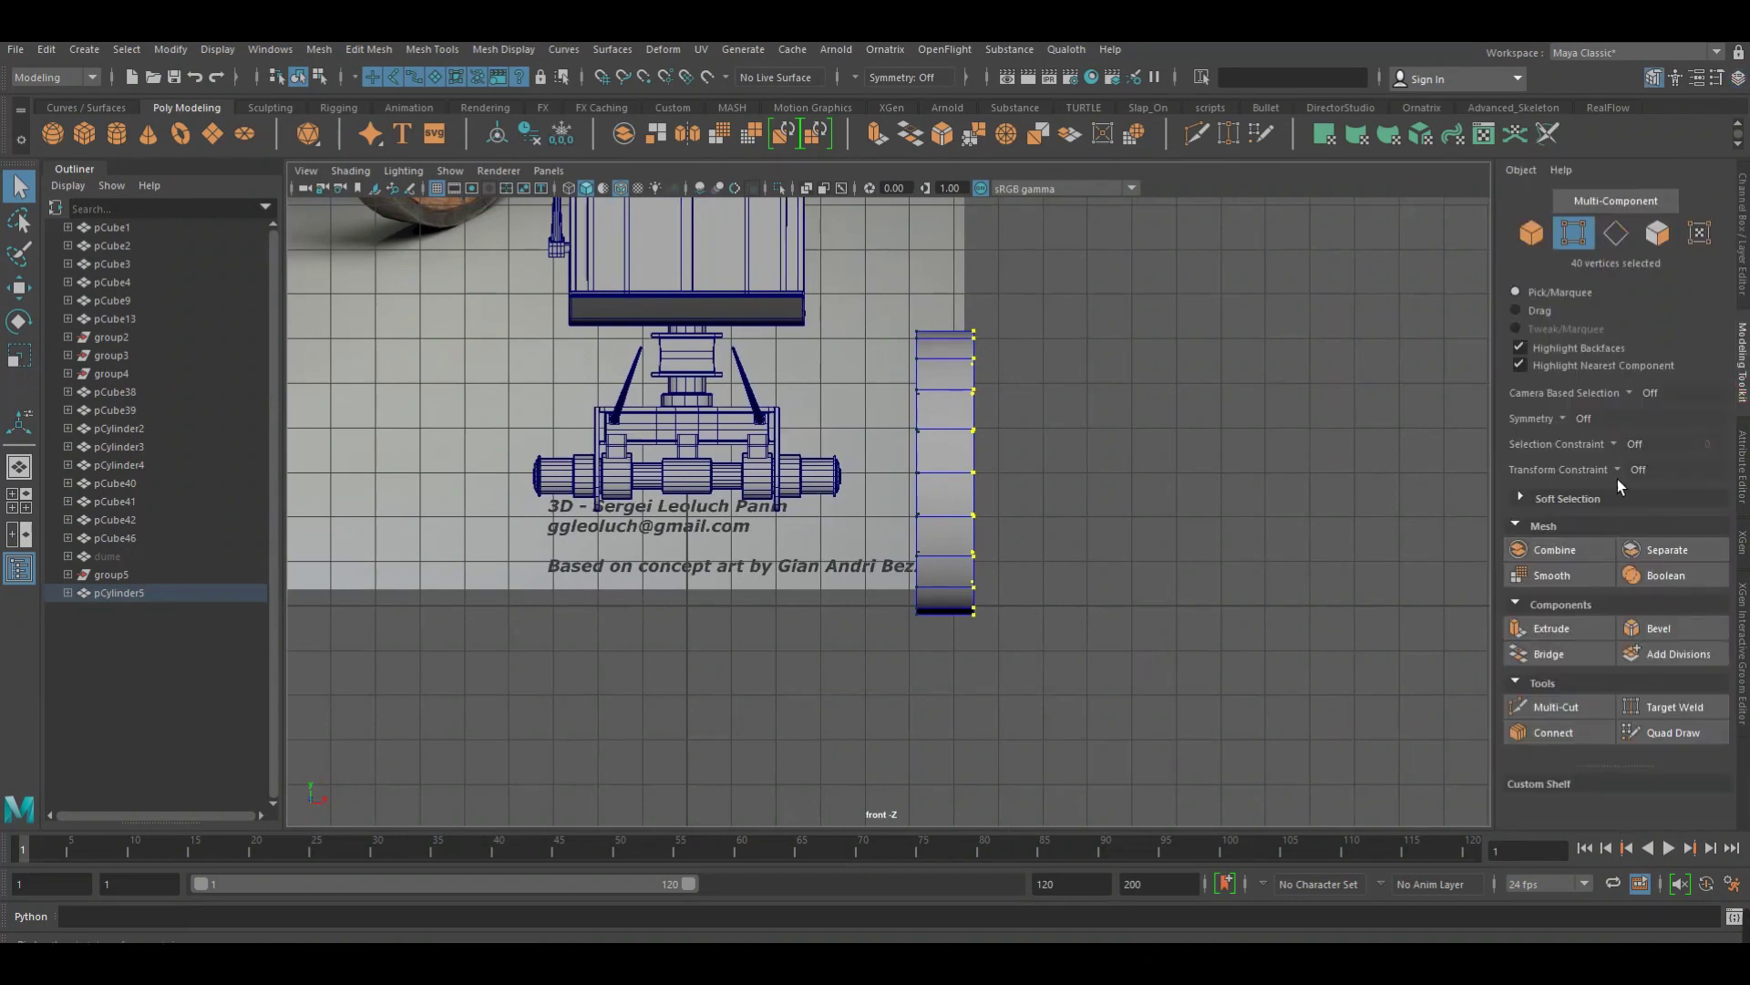
left_click(1579, 421)
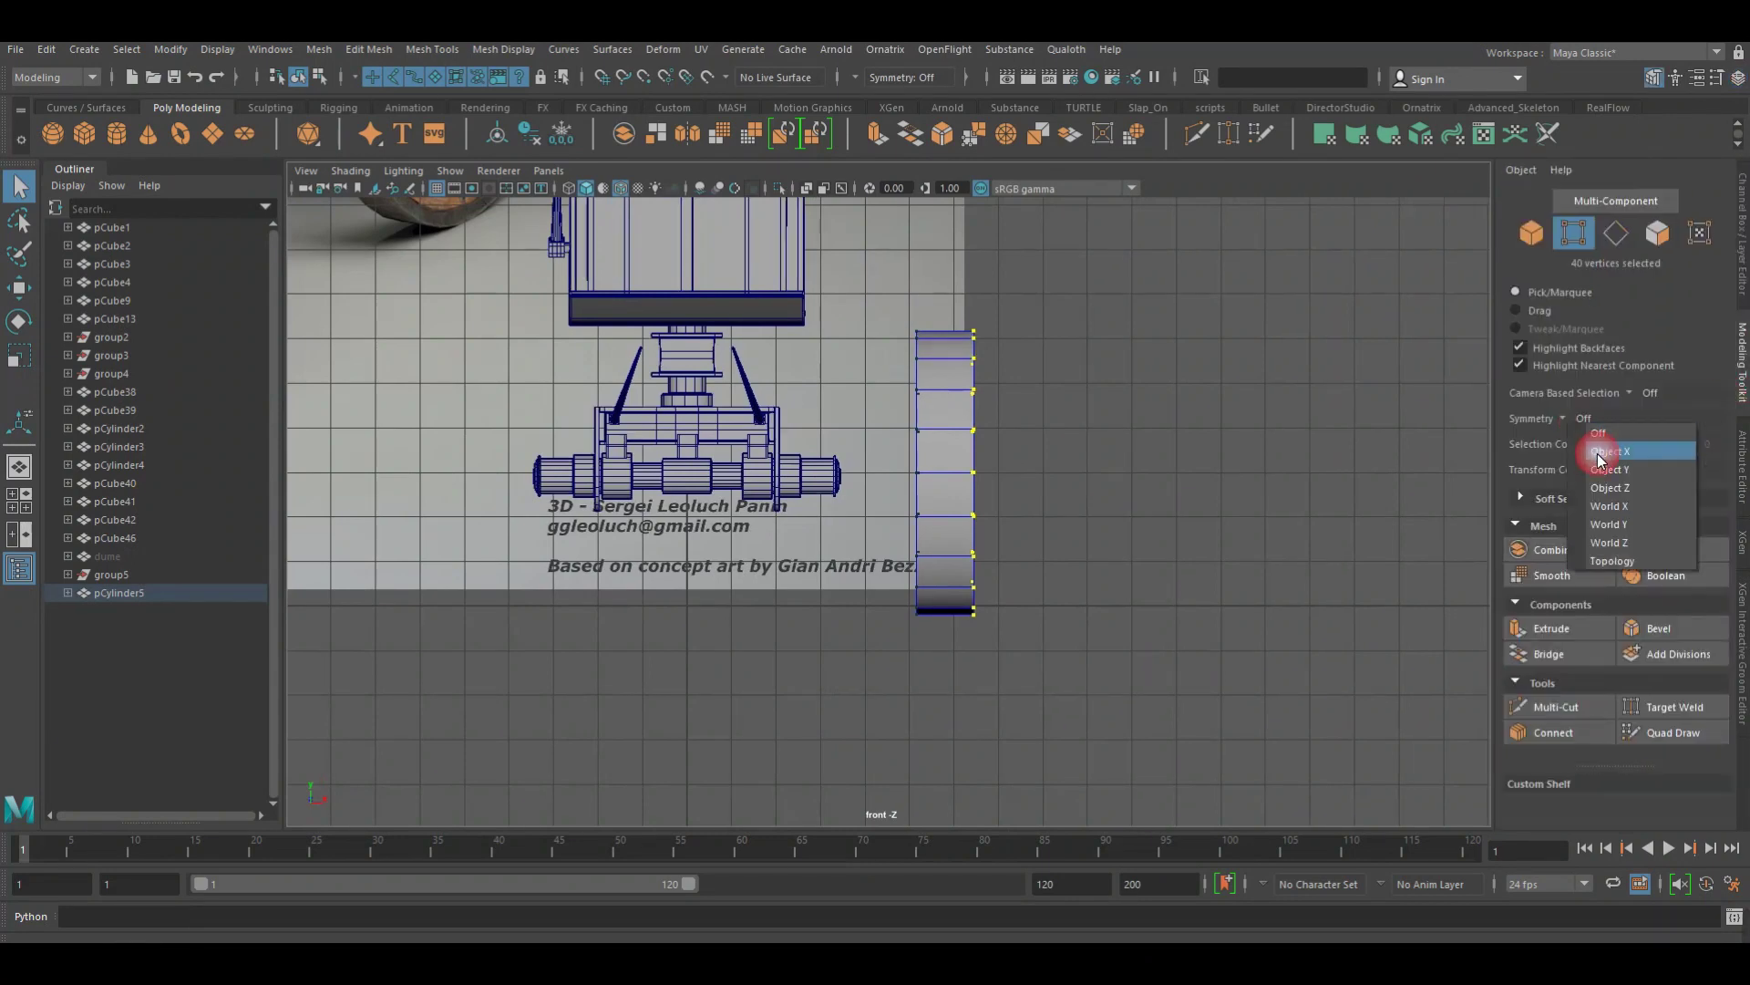
left_click(1623, 508)
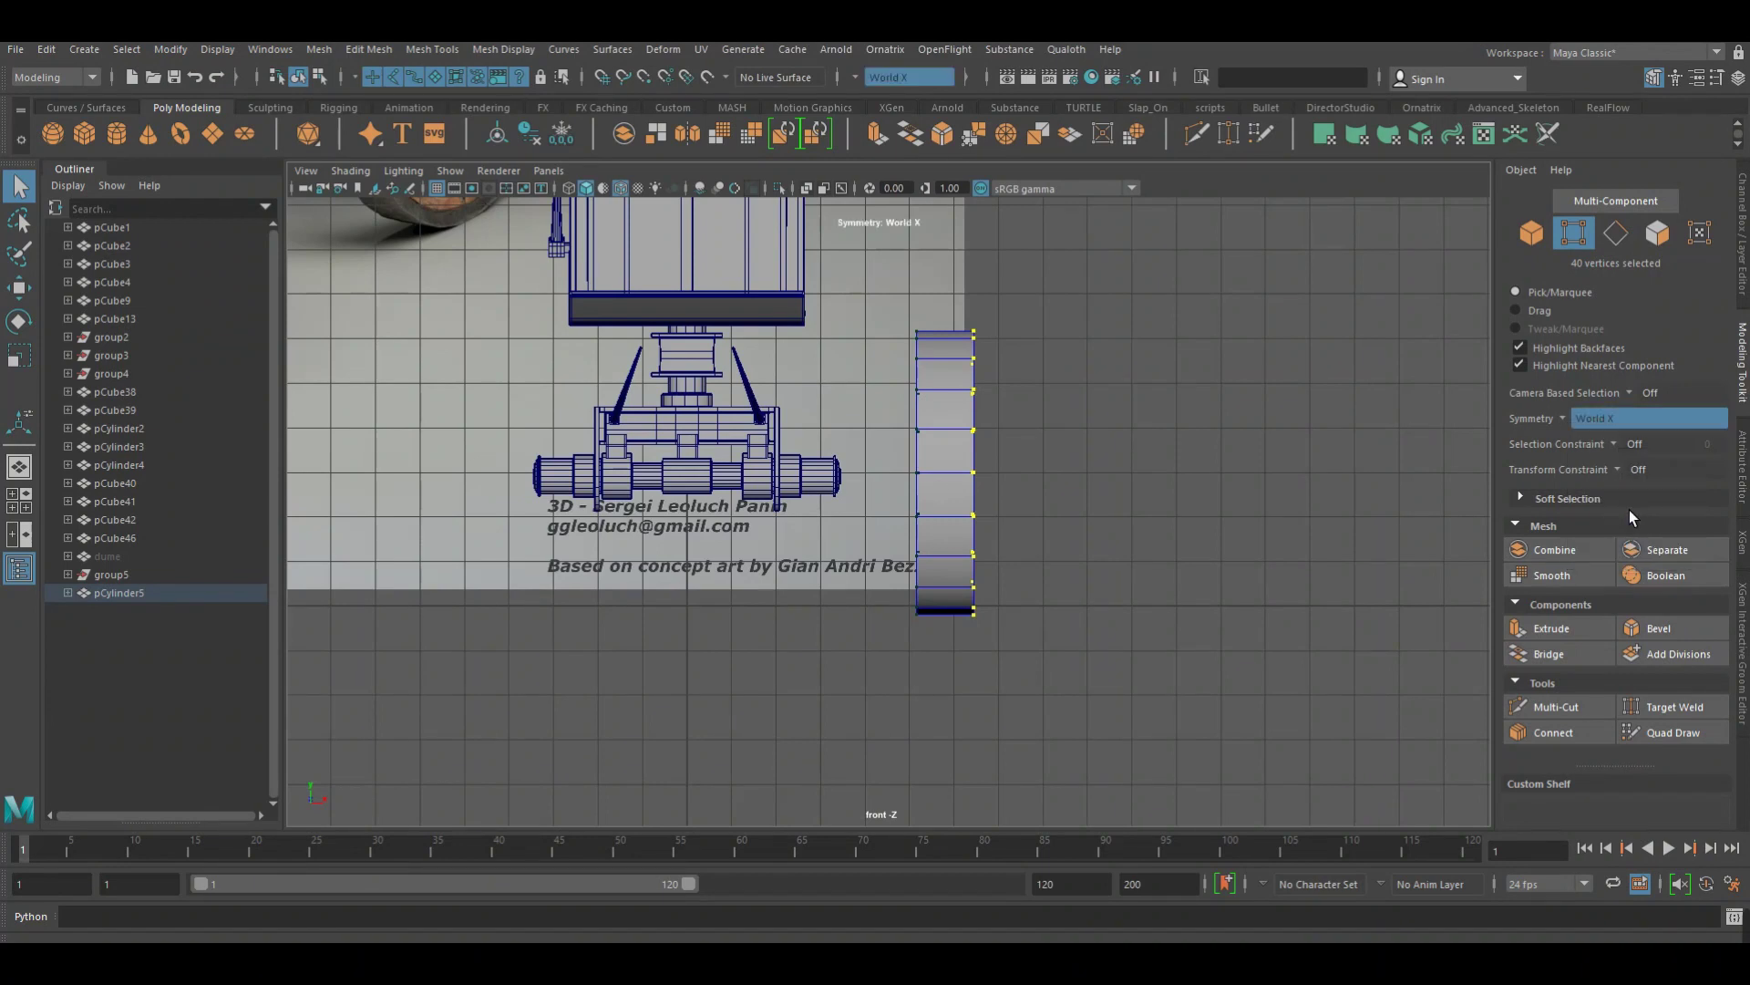
left_click(1584, 417)
left_click(1604, 447)
Switch the viewport to wireframe and turn modelling symmetry off
key("4")
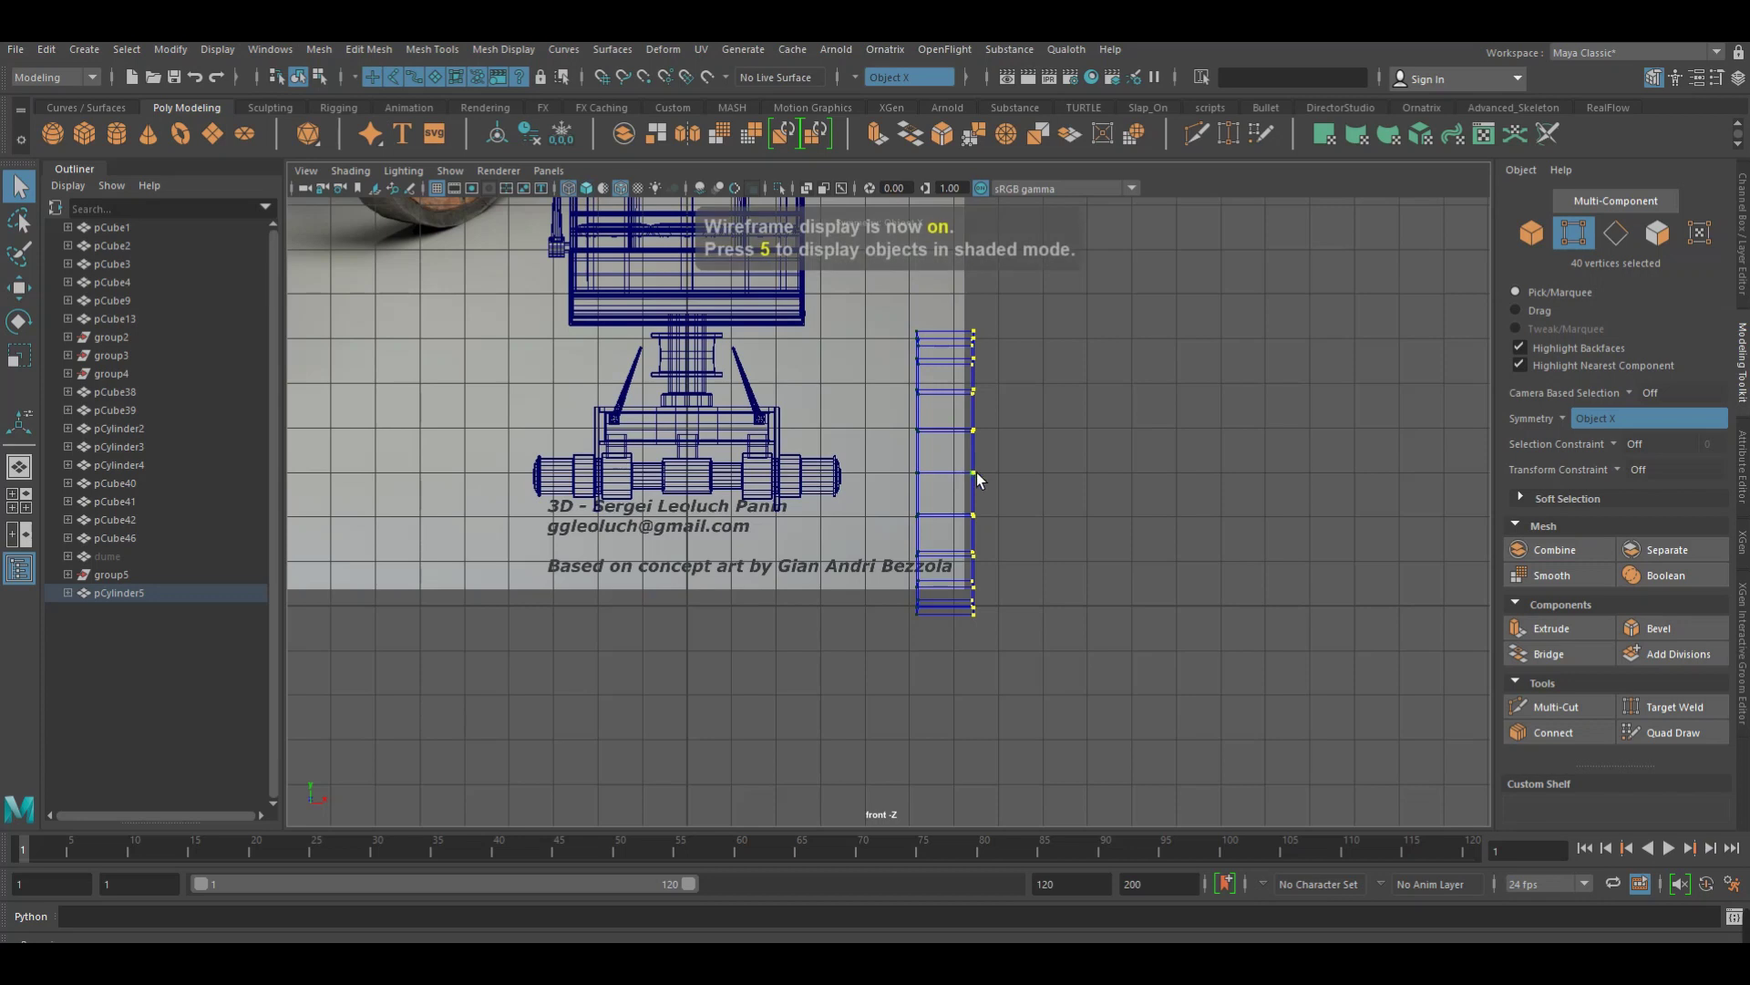
key("r")
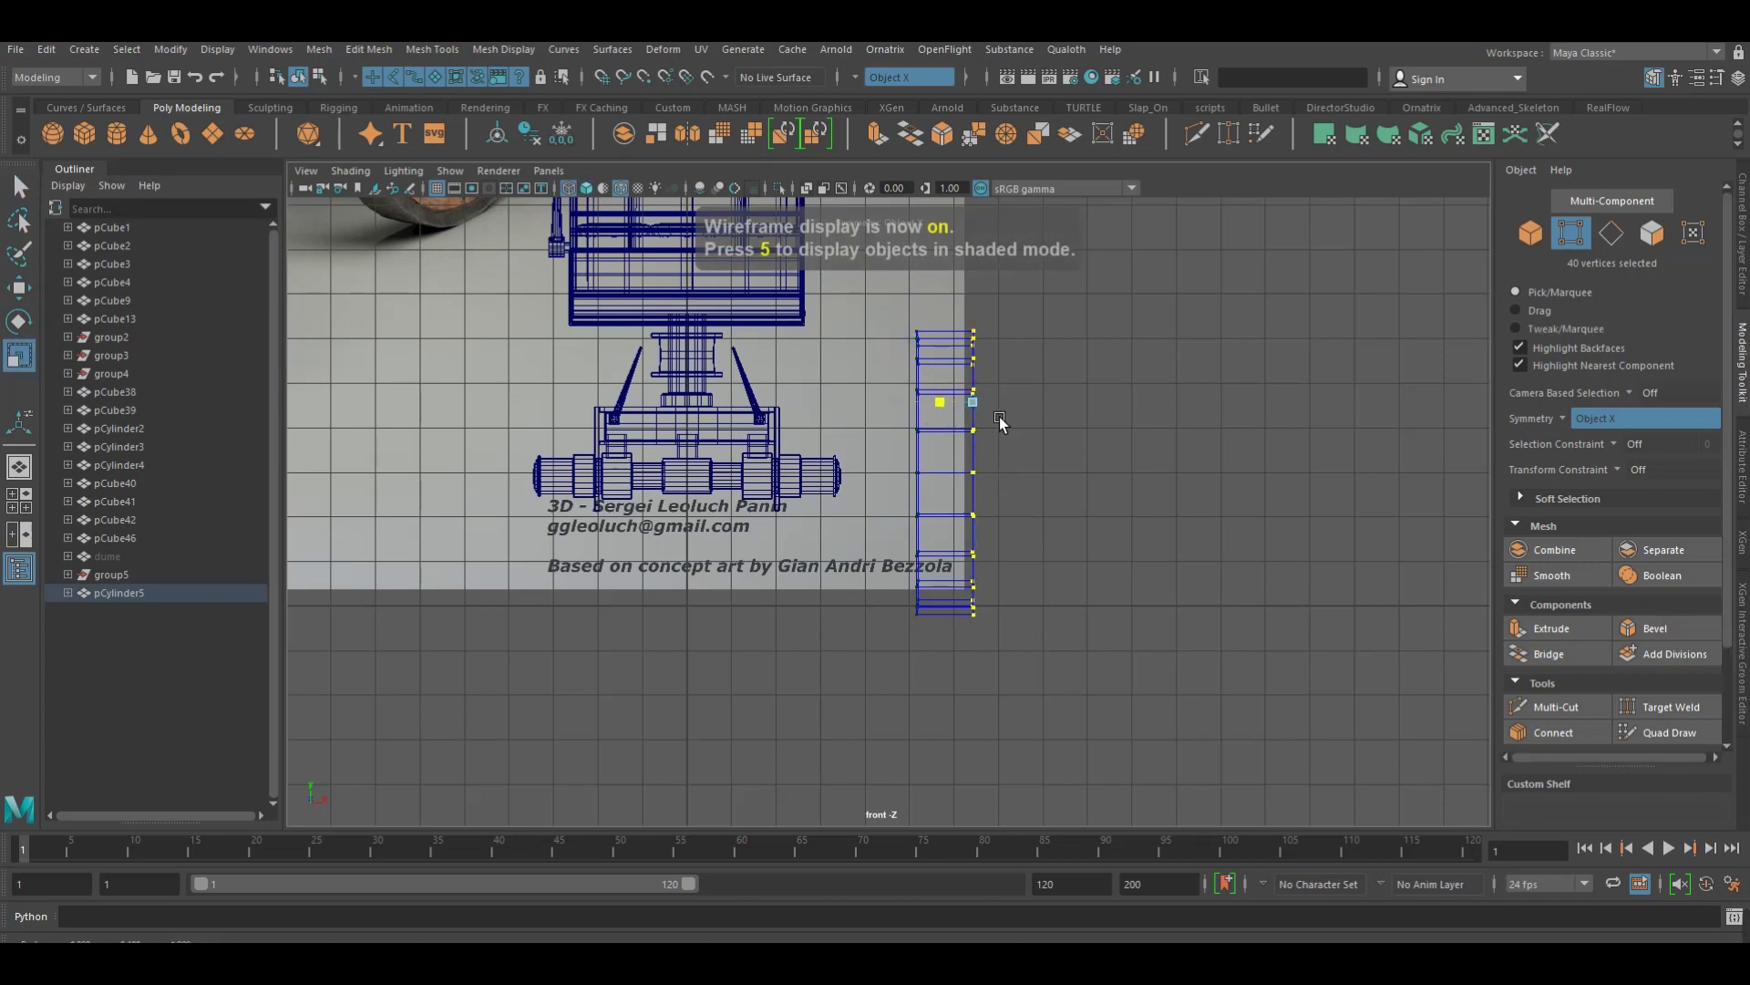
left_click(1500, 428)
left_click(1574, 425)
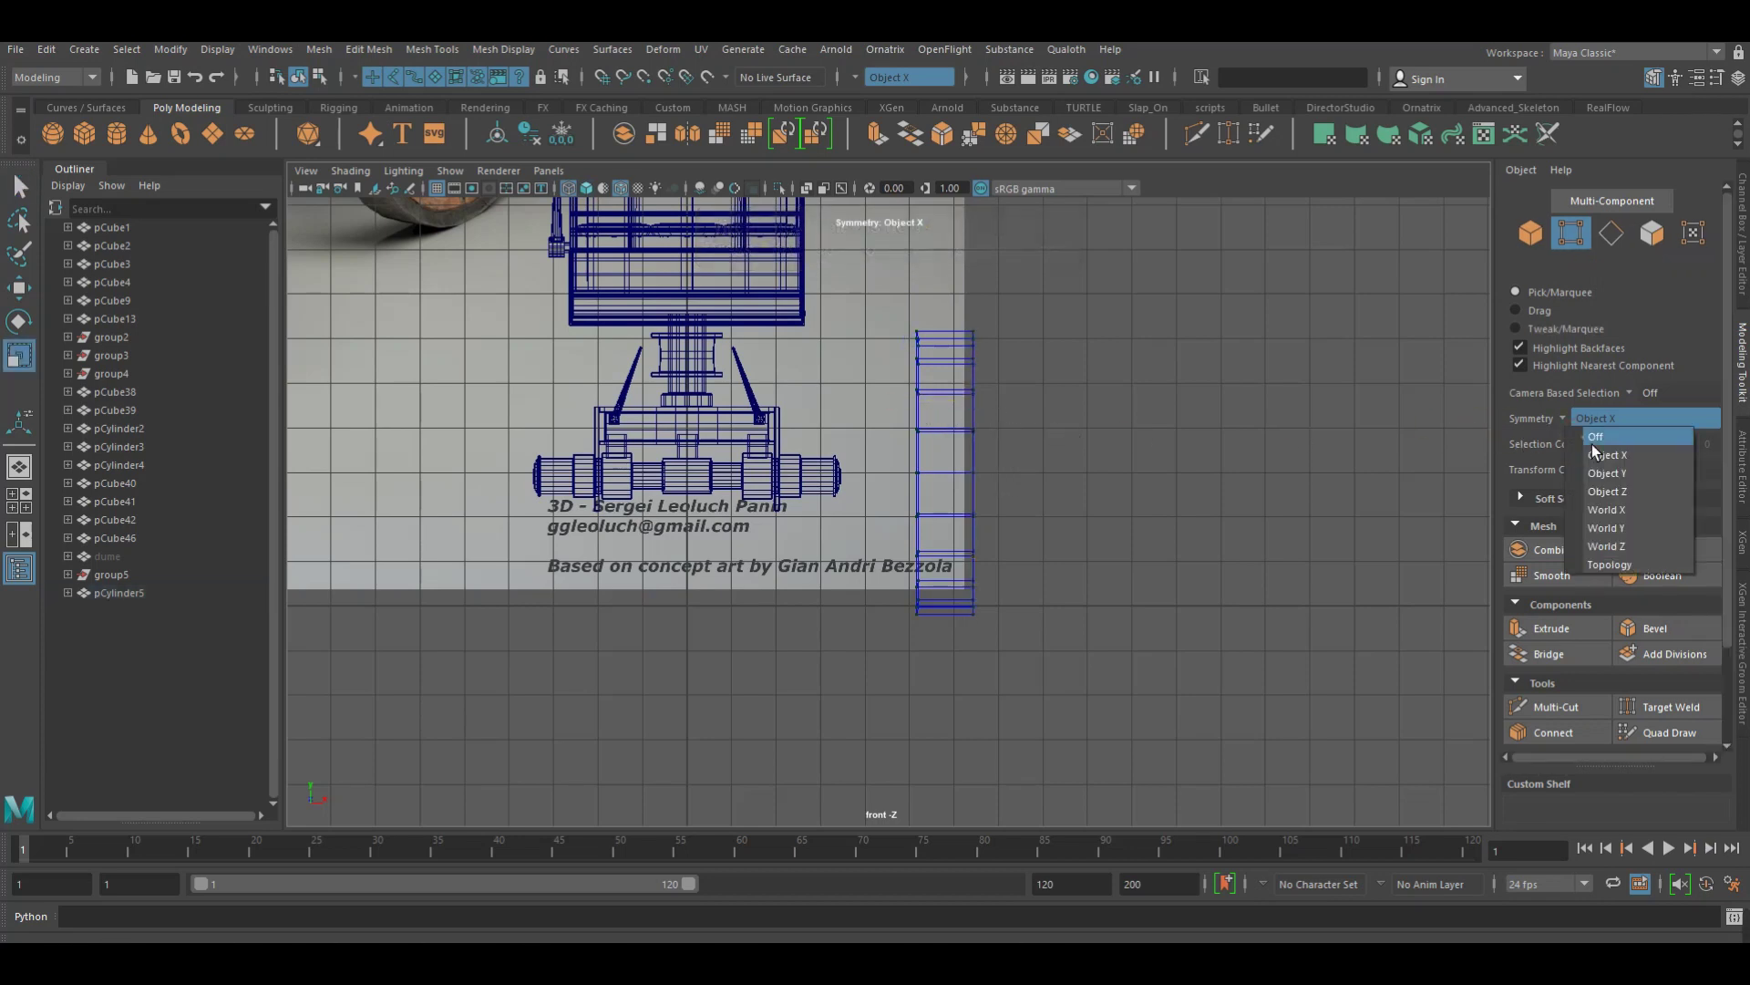
left_click(1659, 436)
Move the ring's edge column of vertices inward and align it into a straight column
mouse_move(1094, 284)
left_mouse_down()
mouse_move(992, 678)
mouse_move(977, 620)
left_mouse_up()
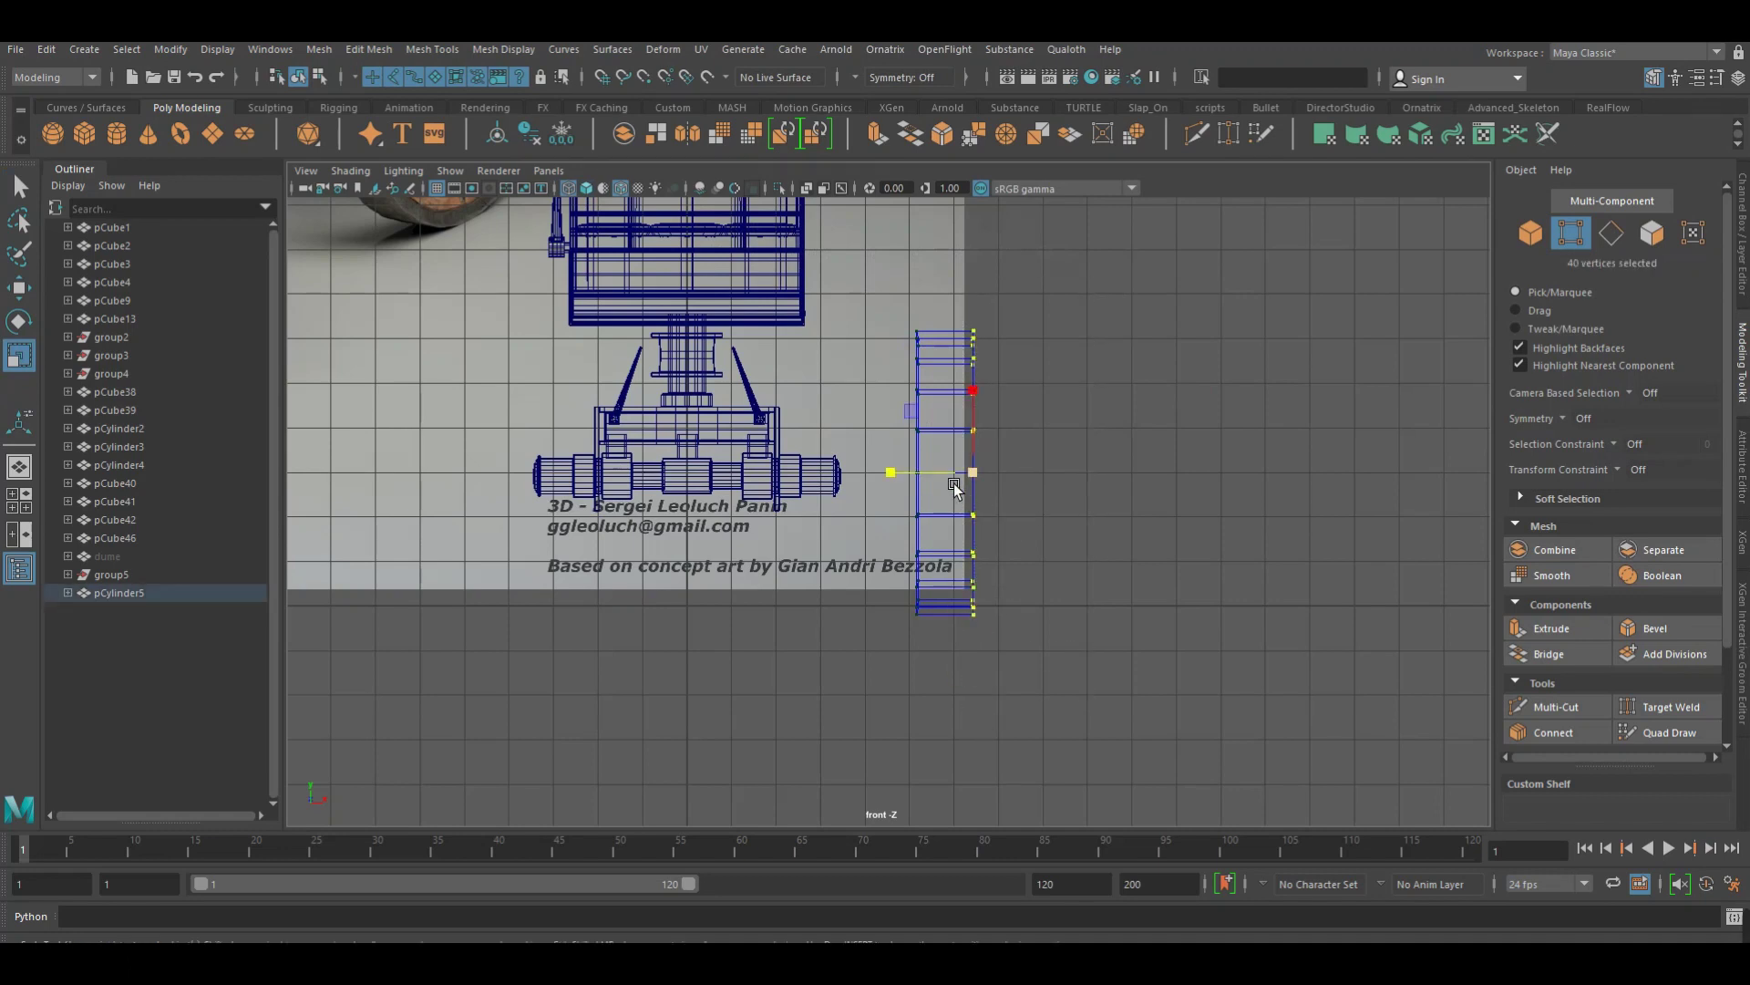
left_click(975, 387)
left_click_drag(890, 471, 881, 429)
left_click_drag(872, 489, 876, 490)
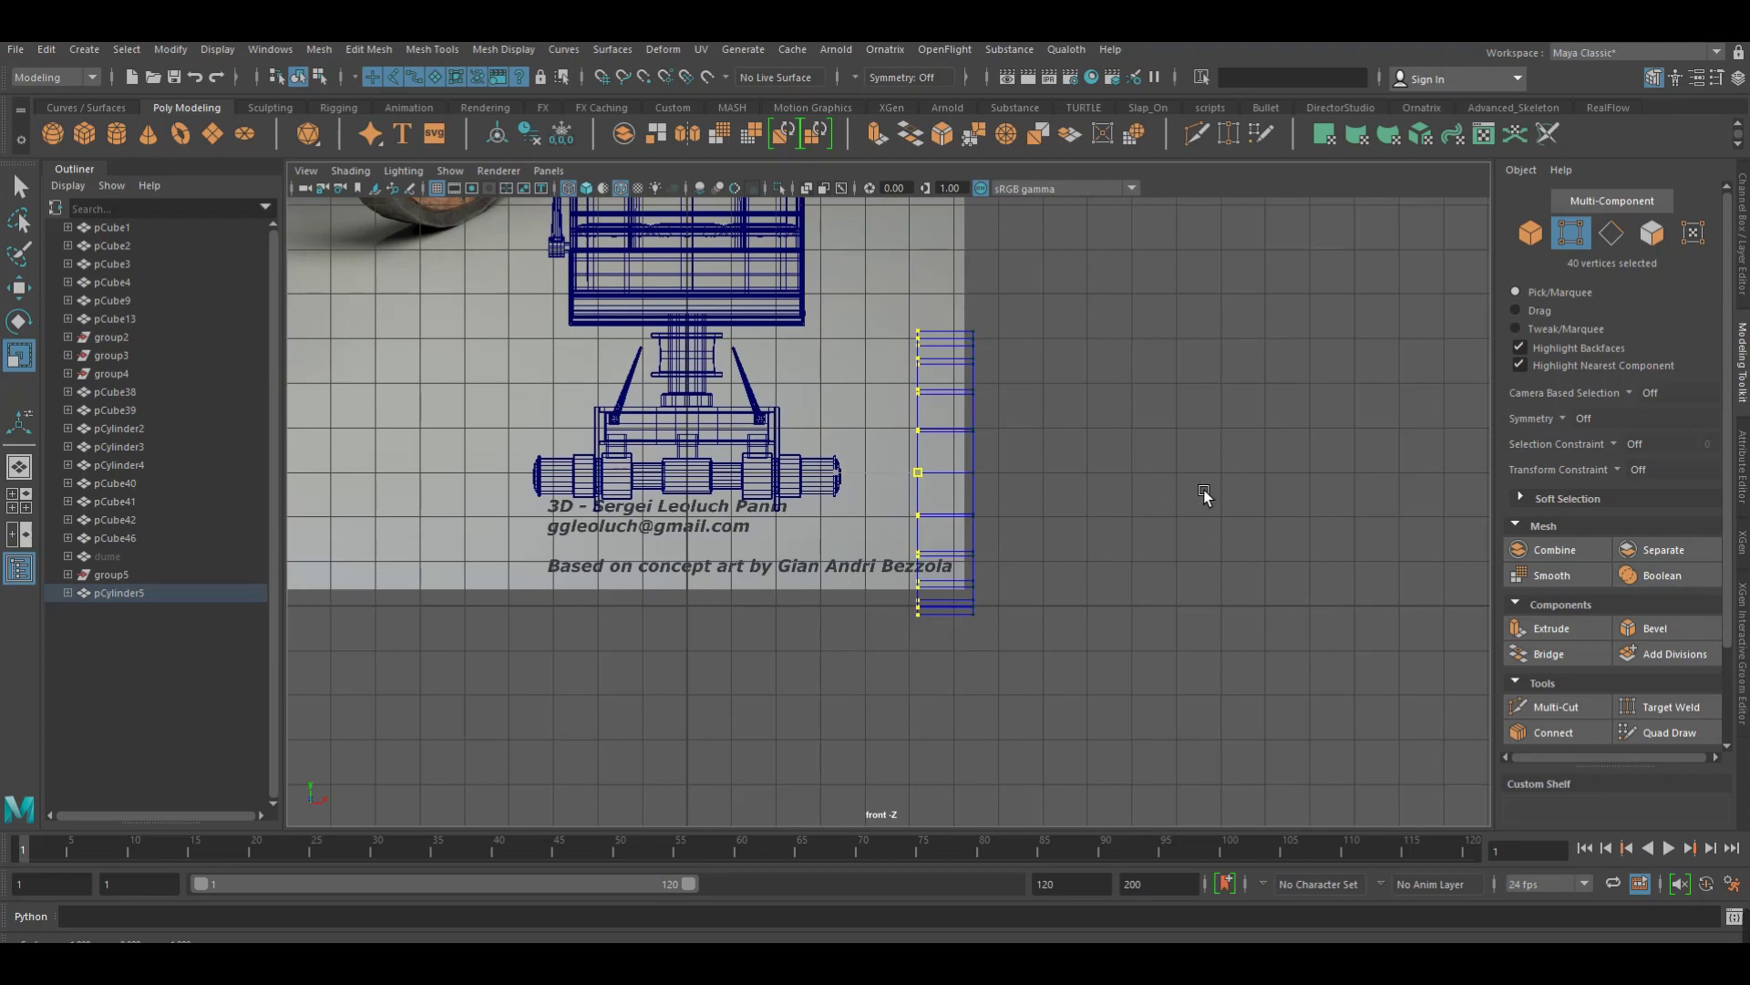
right_click_drag(973, 436, 1048, 394)
In the side view, delete the lower arc faces of the ring
key("space")
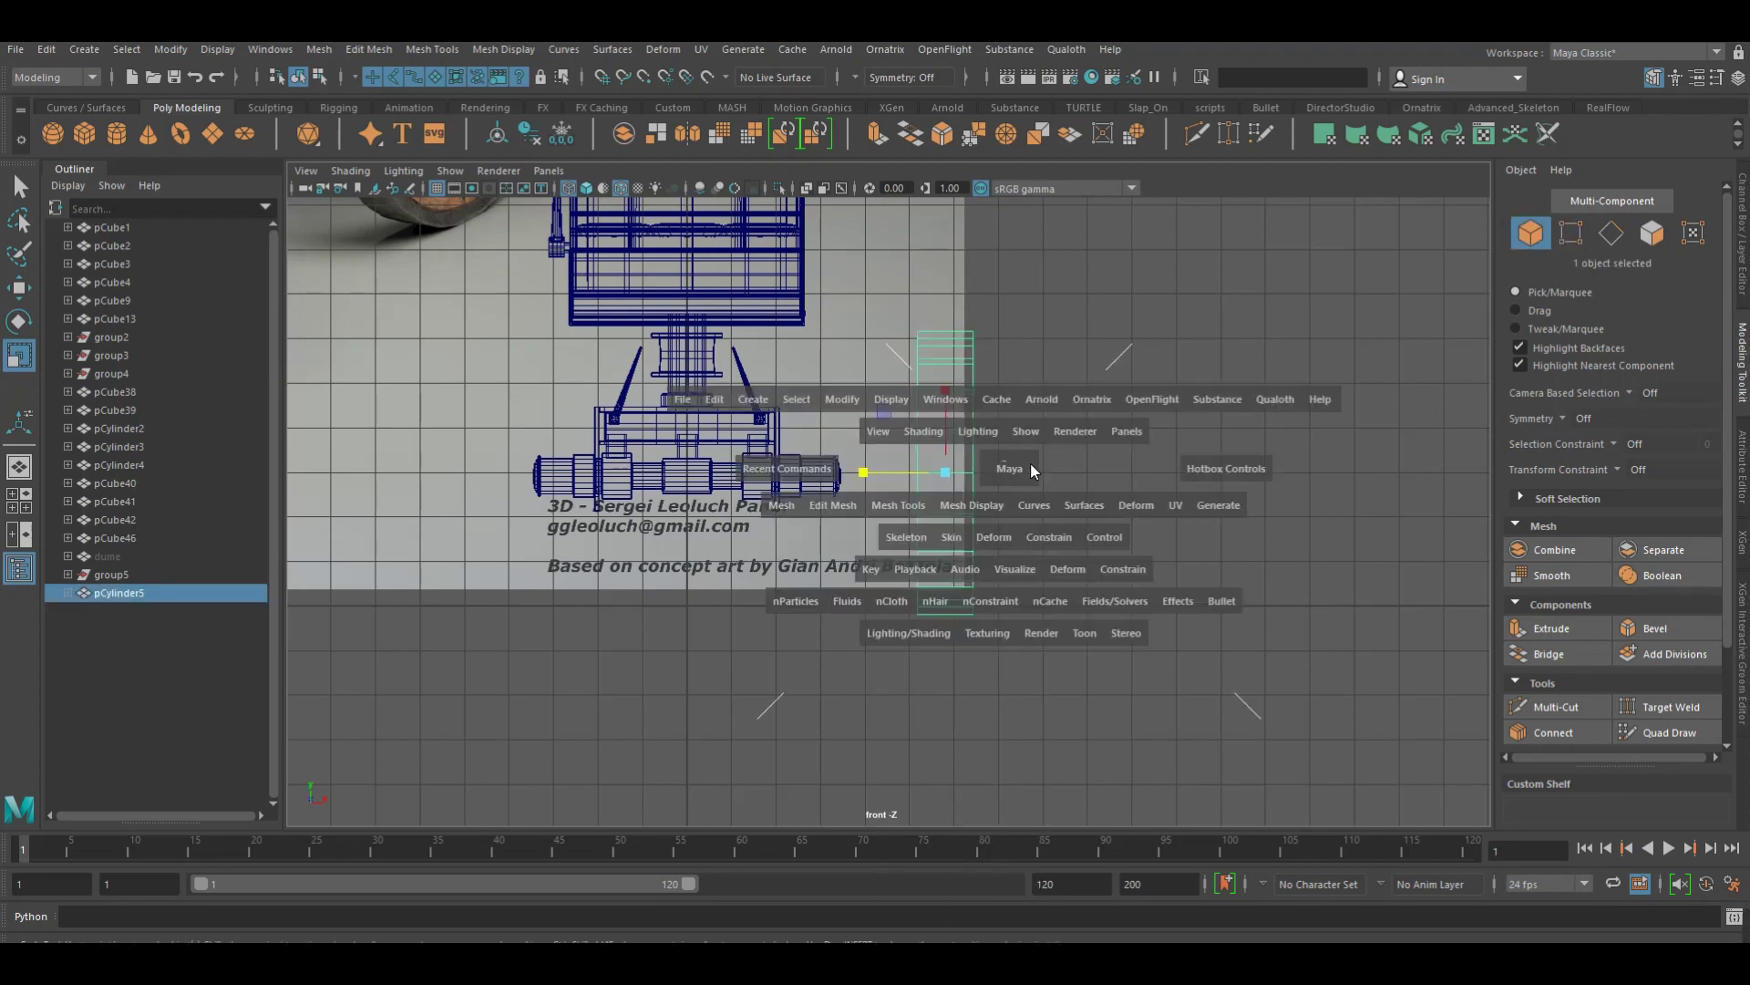
left_click_drag(1032, 469, 1079, 474)
middle_click_drag(967, 604, 969, 480, "alt")
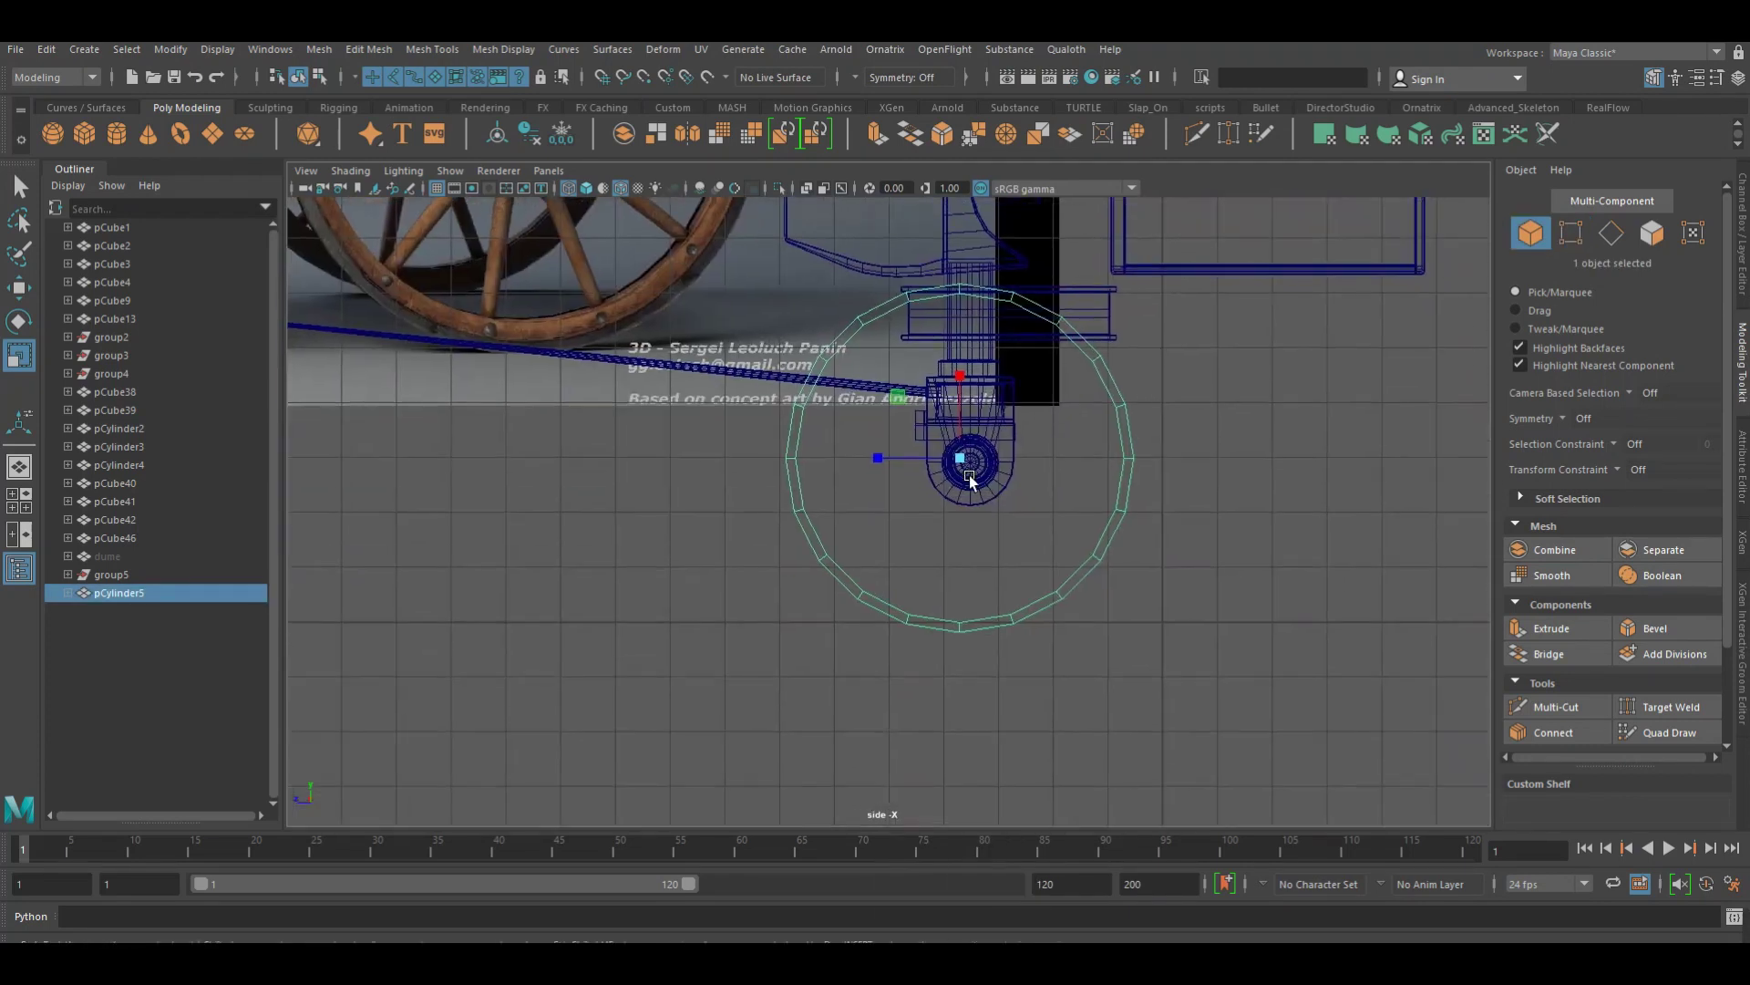
right_click_drag(857, 474, 840, 511)
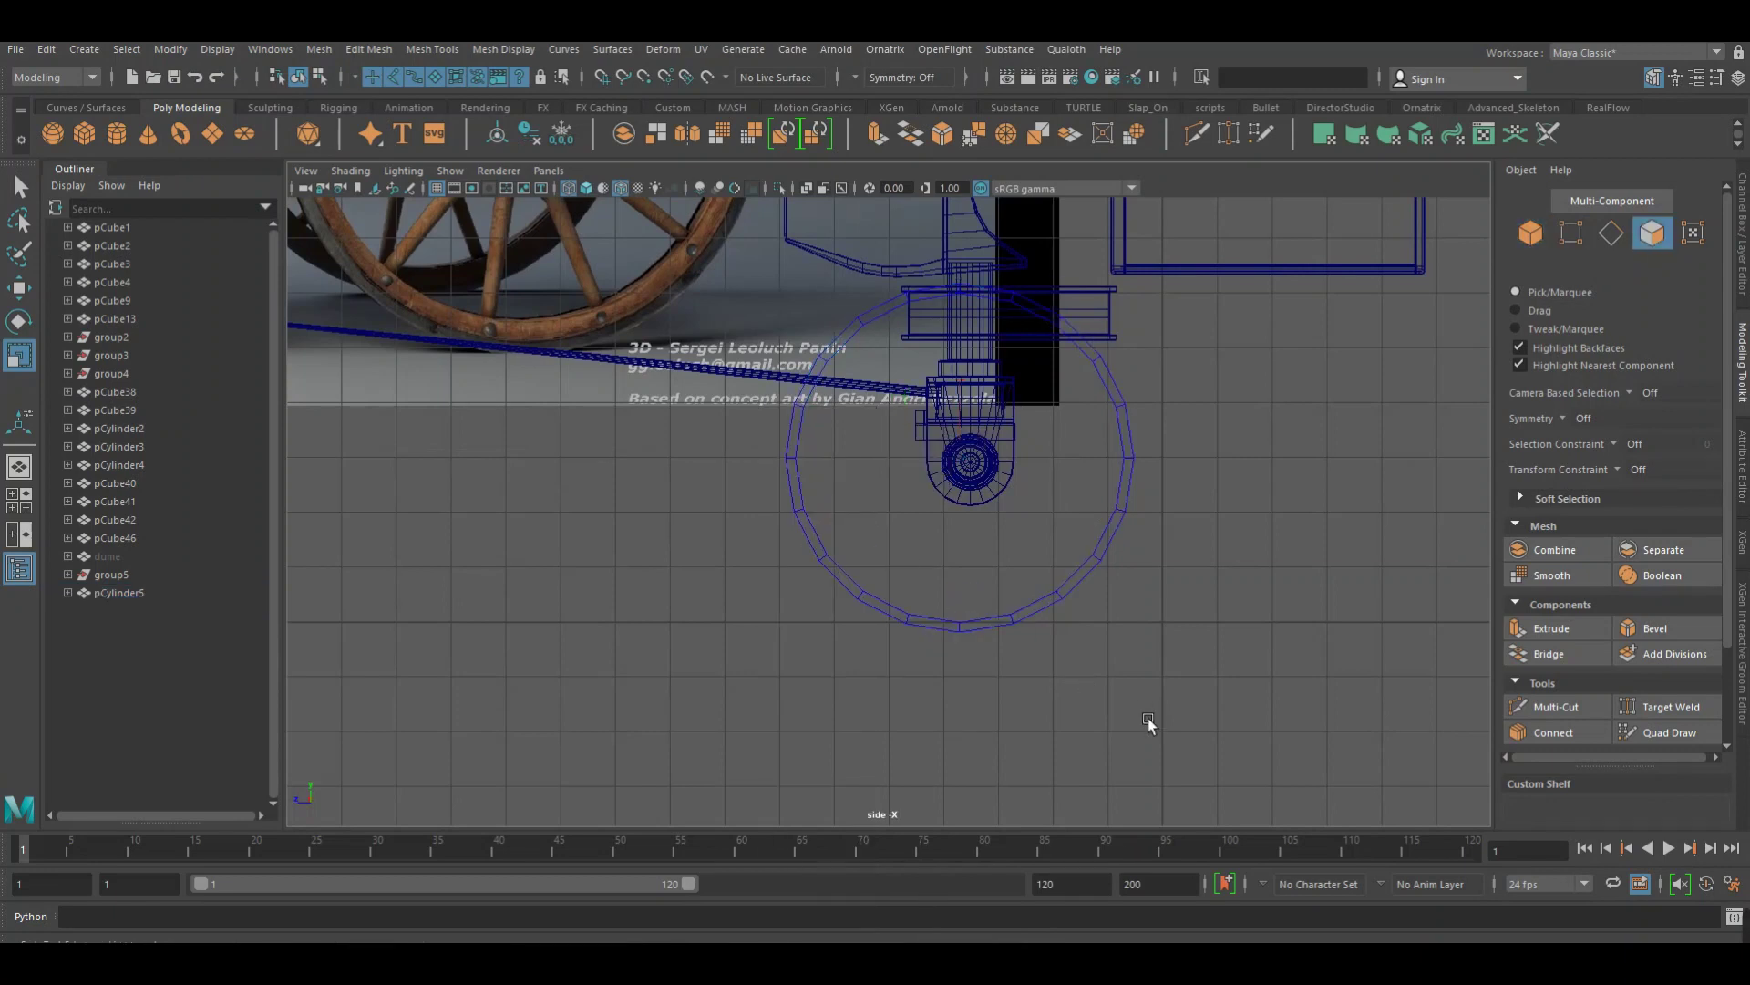
scroll(620, 546, "down", 2)
scroll(527, 680, "down", 2)
scroll(511, 665, "down", 2)
scroll(483, 645, "down", 2)
mouse_move(483, 645)
right_mouse_down("alt")
mouse_move(645, 657)
mouse_move(1217, 771)
mouse_move(1279, 738)
mouse_move(1406, 804)
right_mouse_up("alt")
middle_click_drag(1406, 804, 1151, 693, "alt")
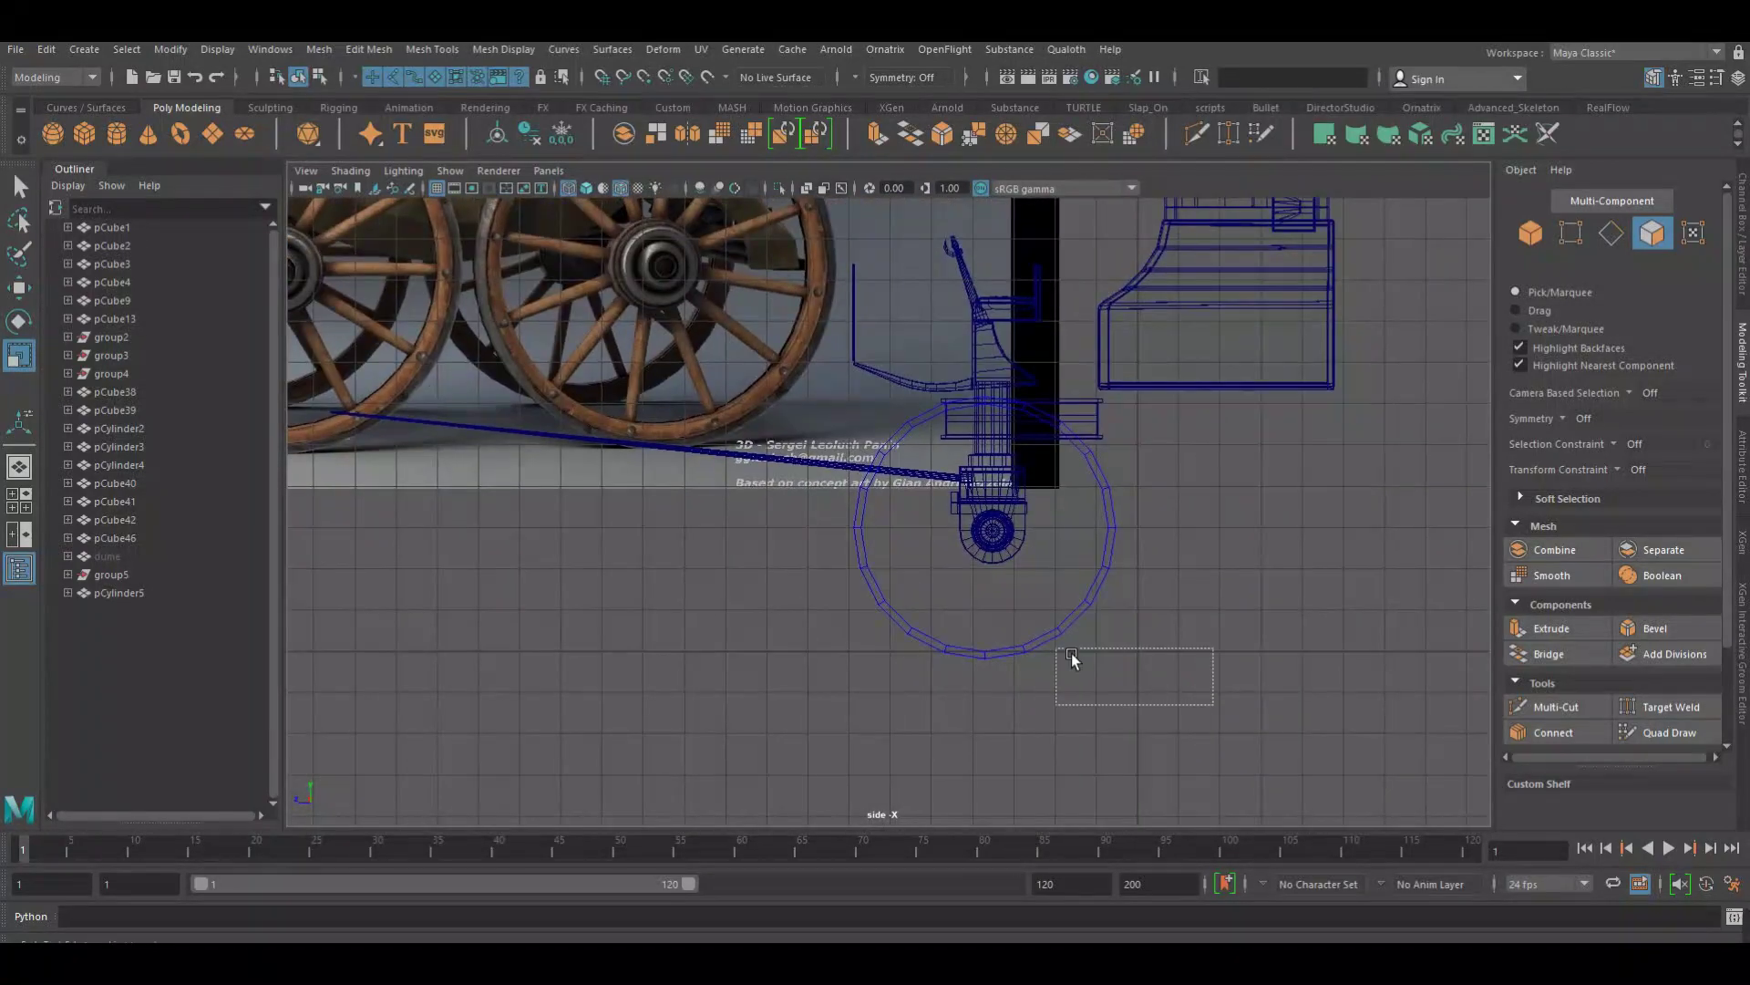
left_click_drag(1070, 653, 845, 544)
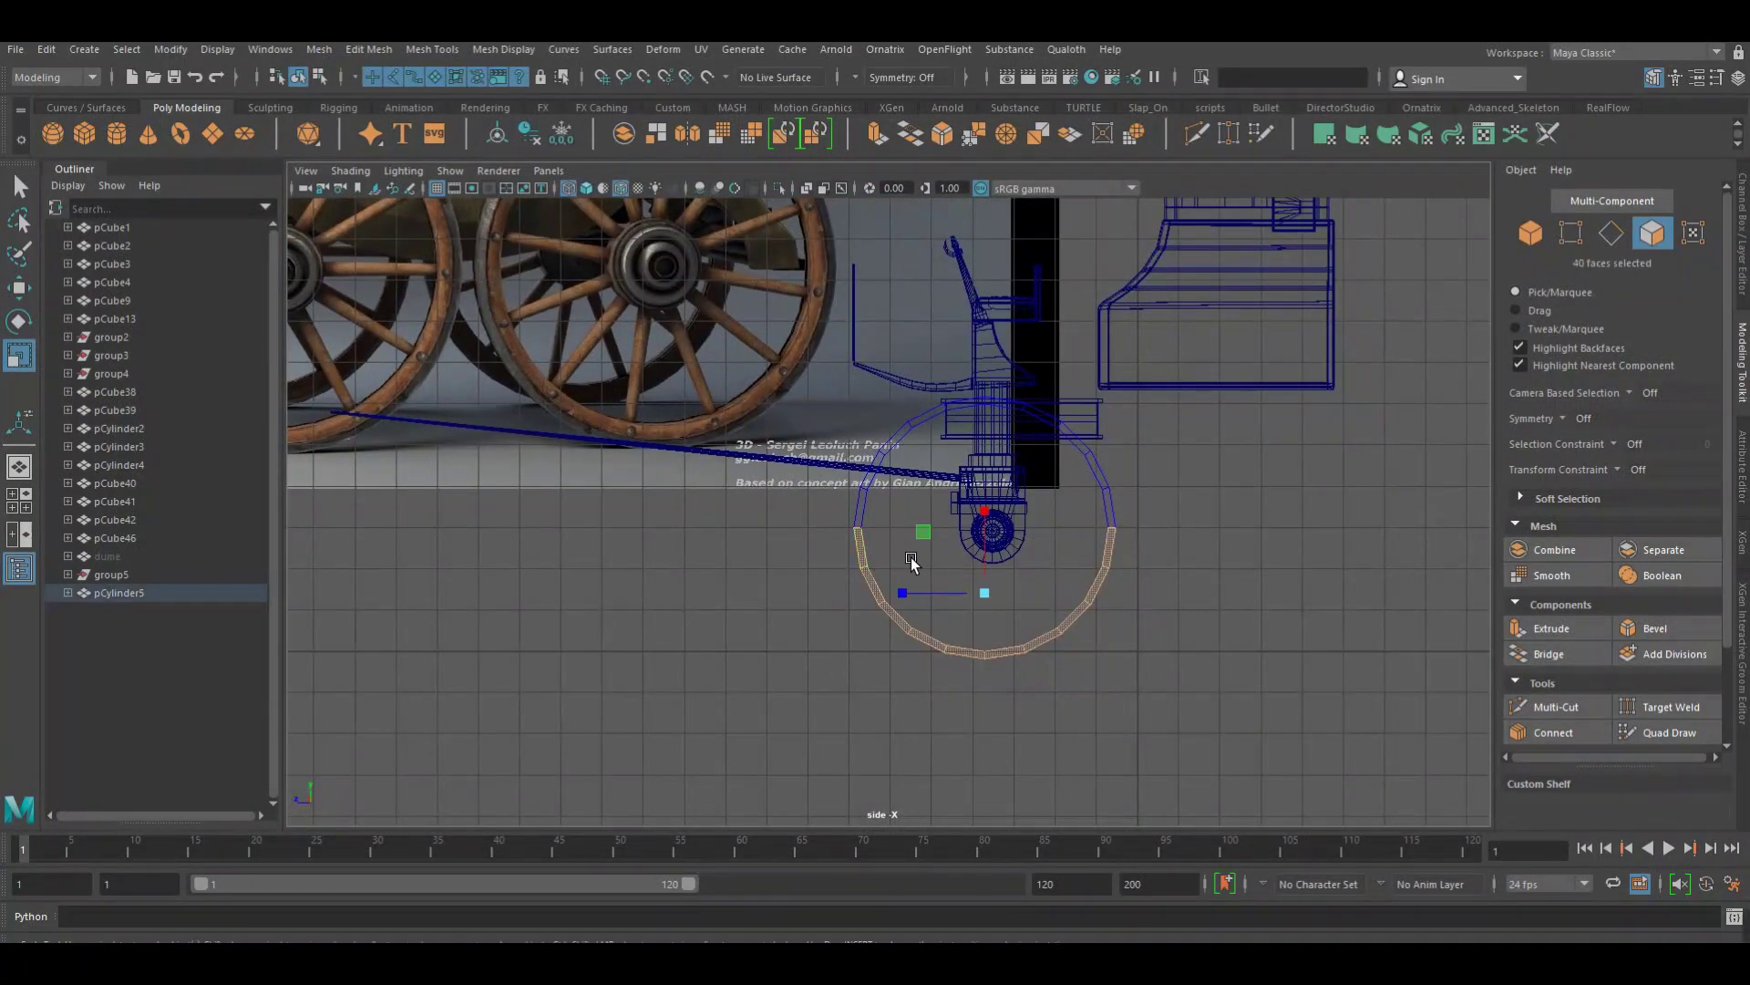
key("Delete")
Delete another box-selected set of faces and return to shaded display
scroll(912, 568, "up", 5)
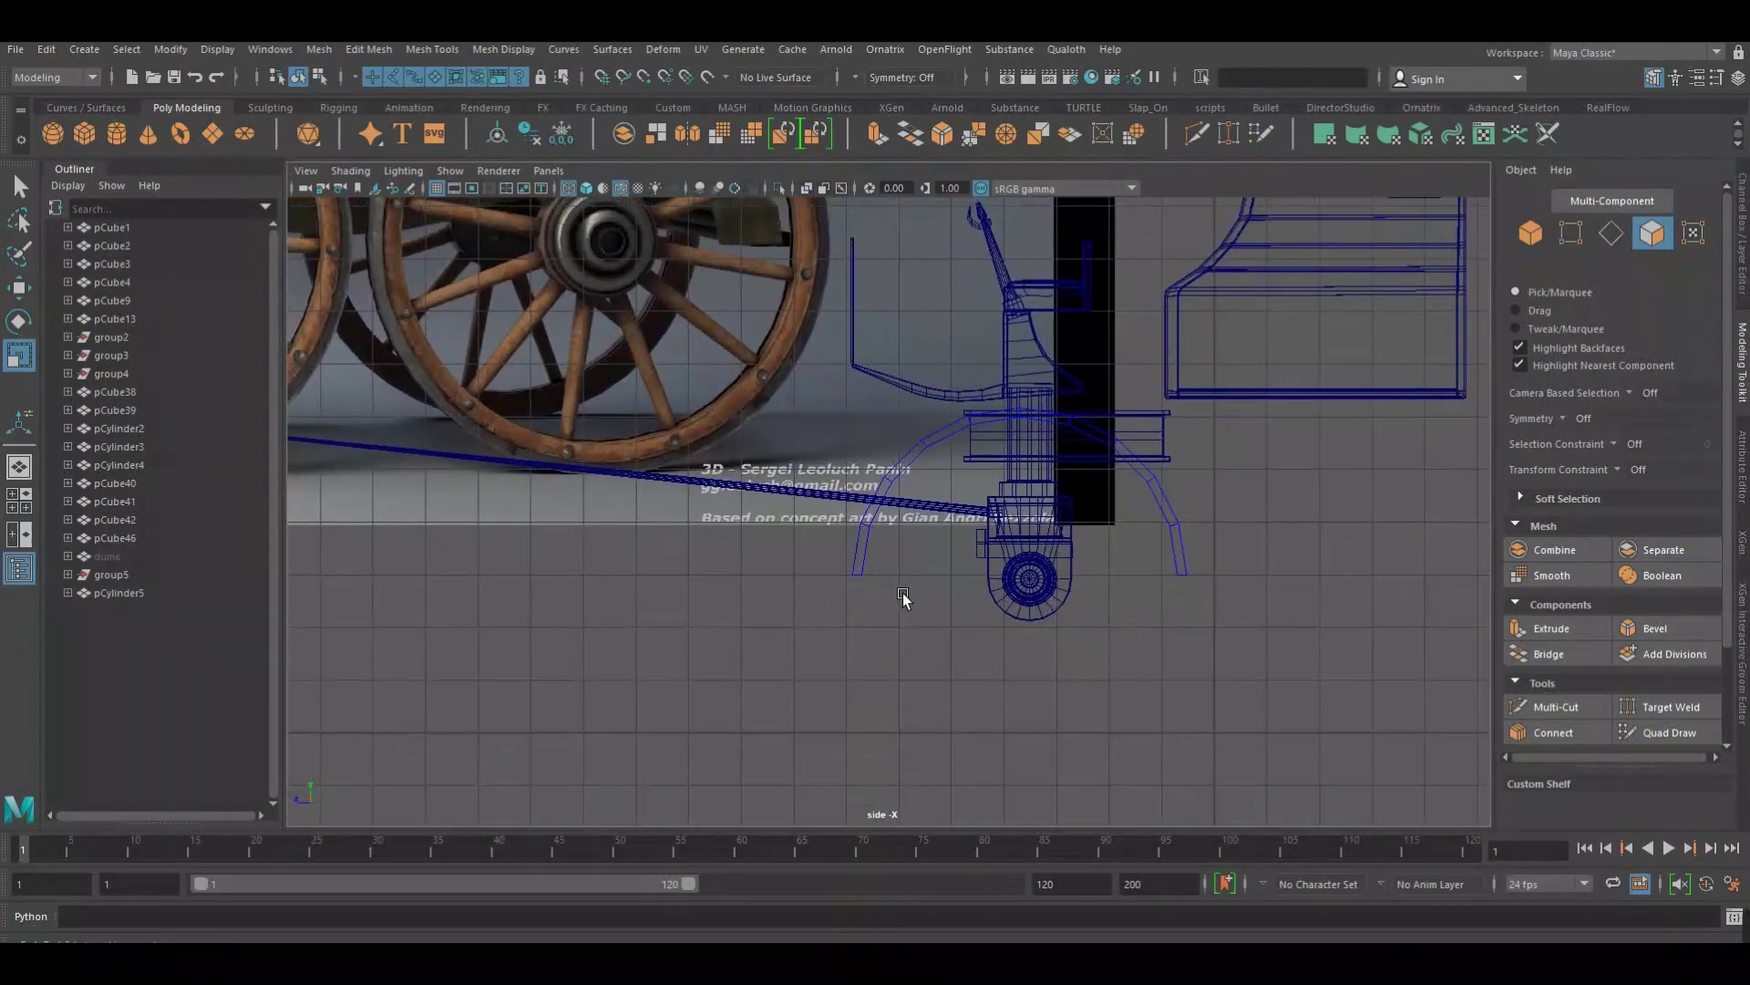
left_click_drag(919, 673, 818, 435)
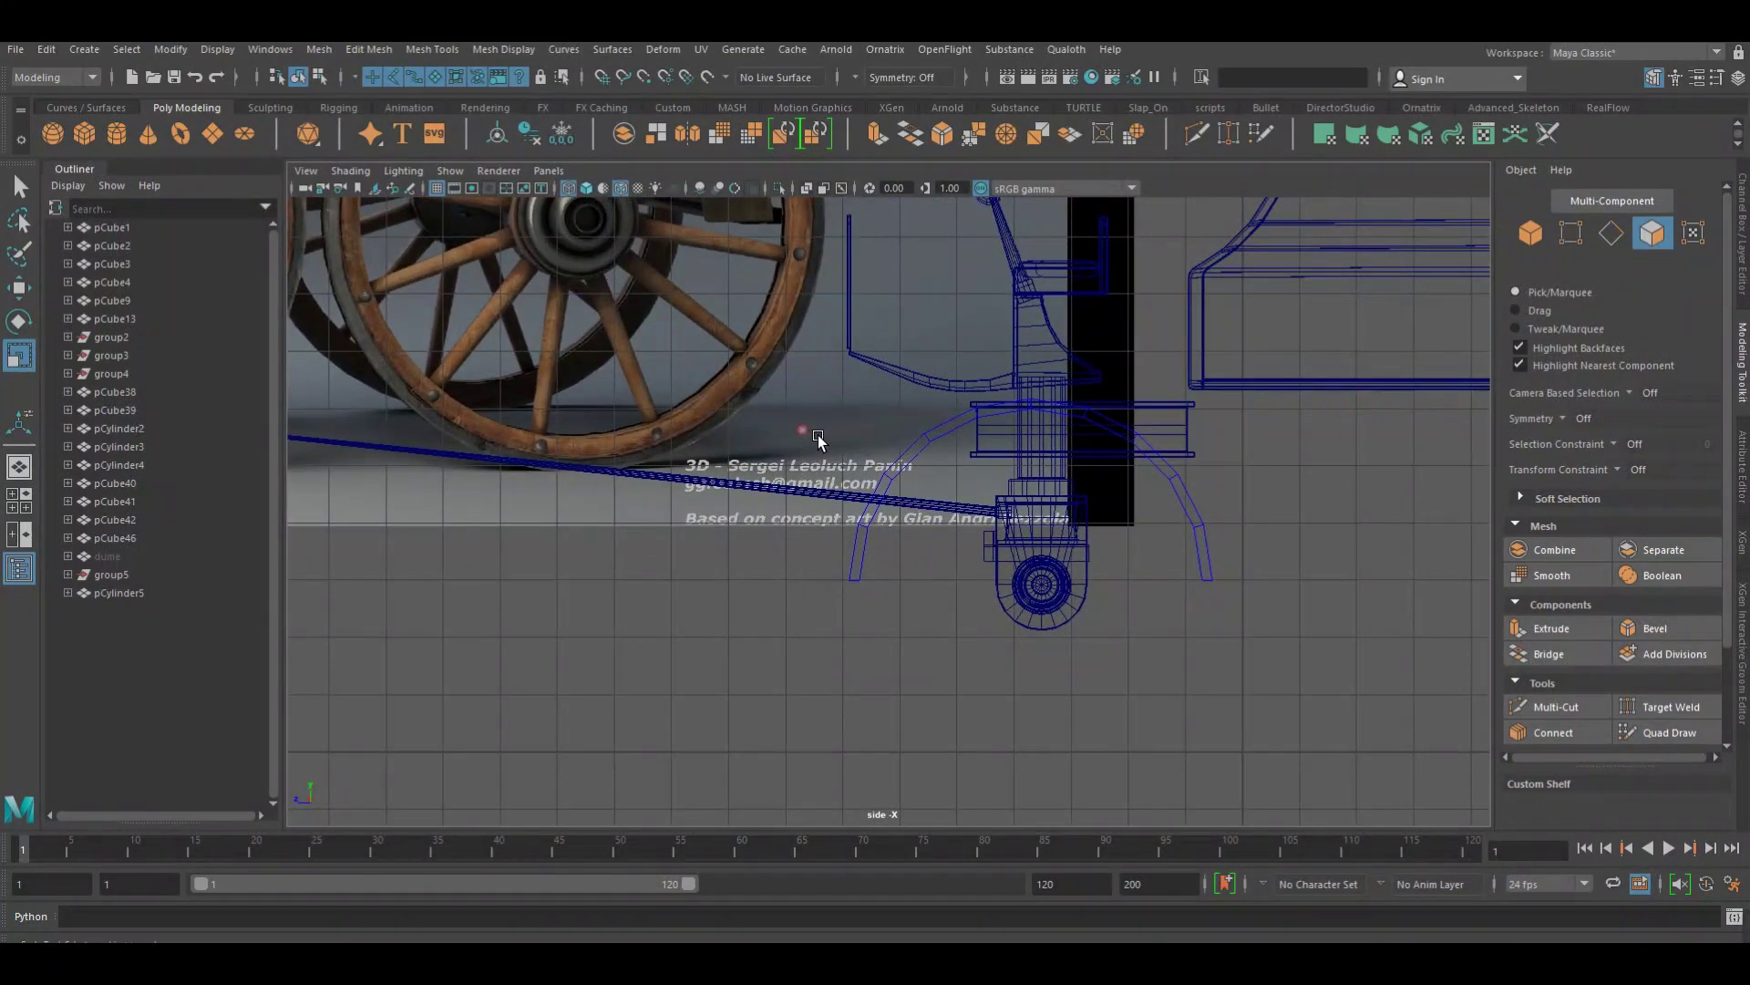
key("Delete")
scroll(927, 483, "up", 2)
key("5")
scroll(967, 429, "up", 2)
scroll(1008, 372, "up", 2)
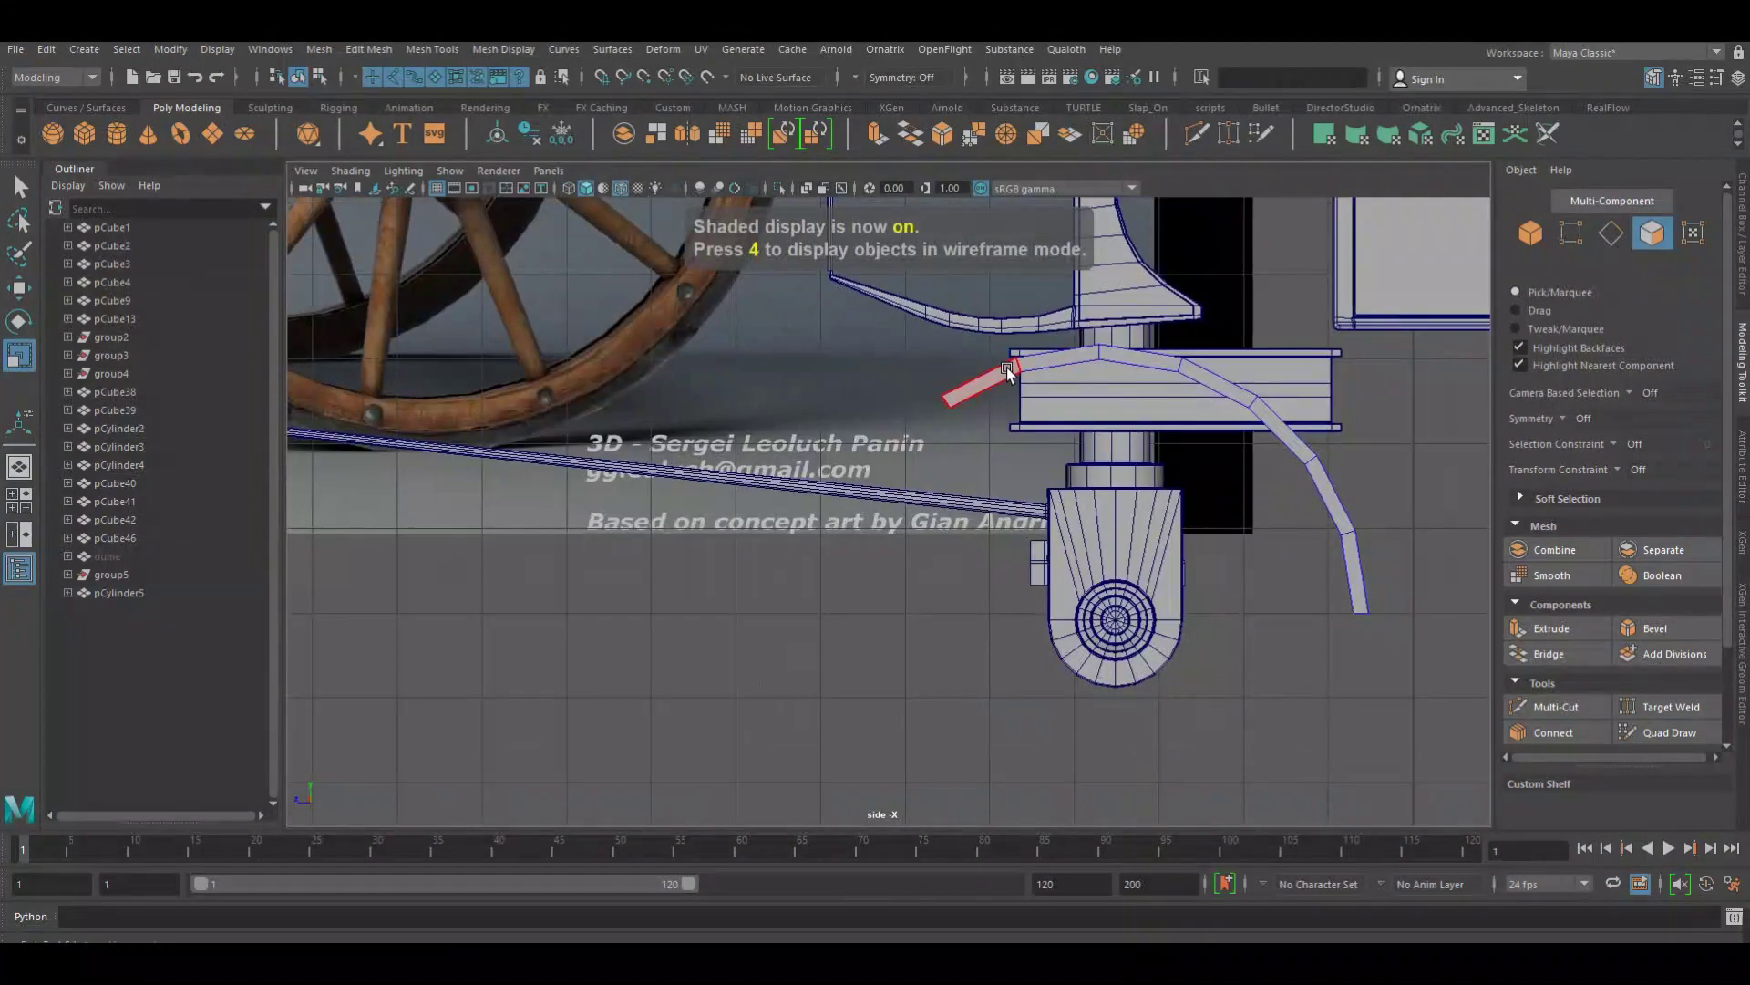
Select the fender's left-end vertices and raise them slightly
right_click_drag(986, 368, 1003, 339)
left_click_drag(1039, 399, 1012, 356)
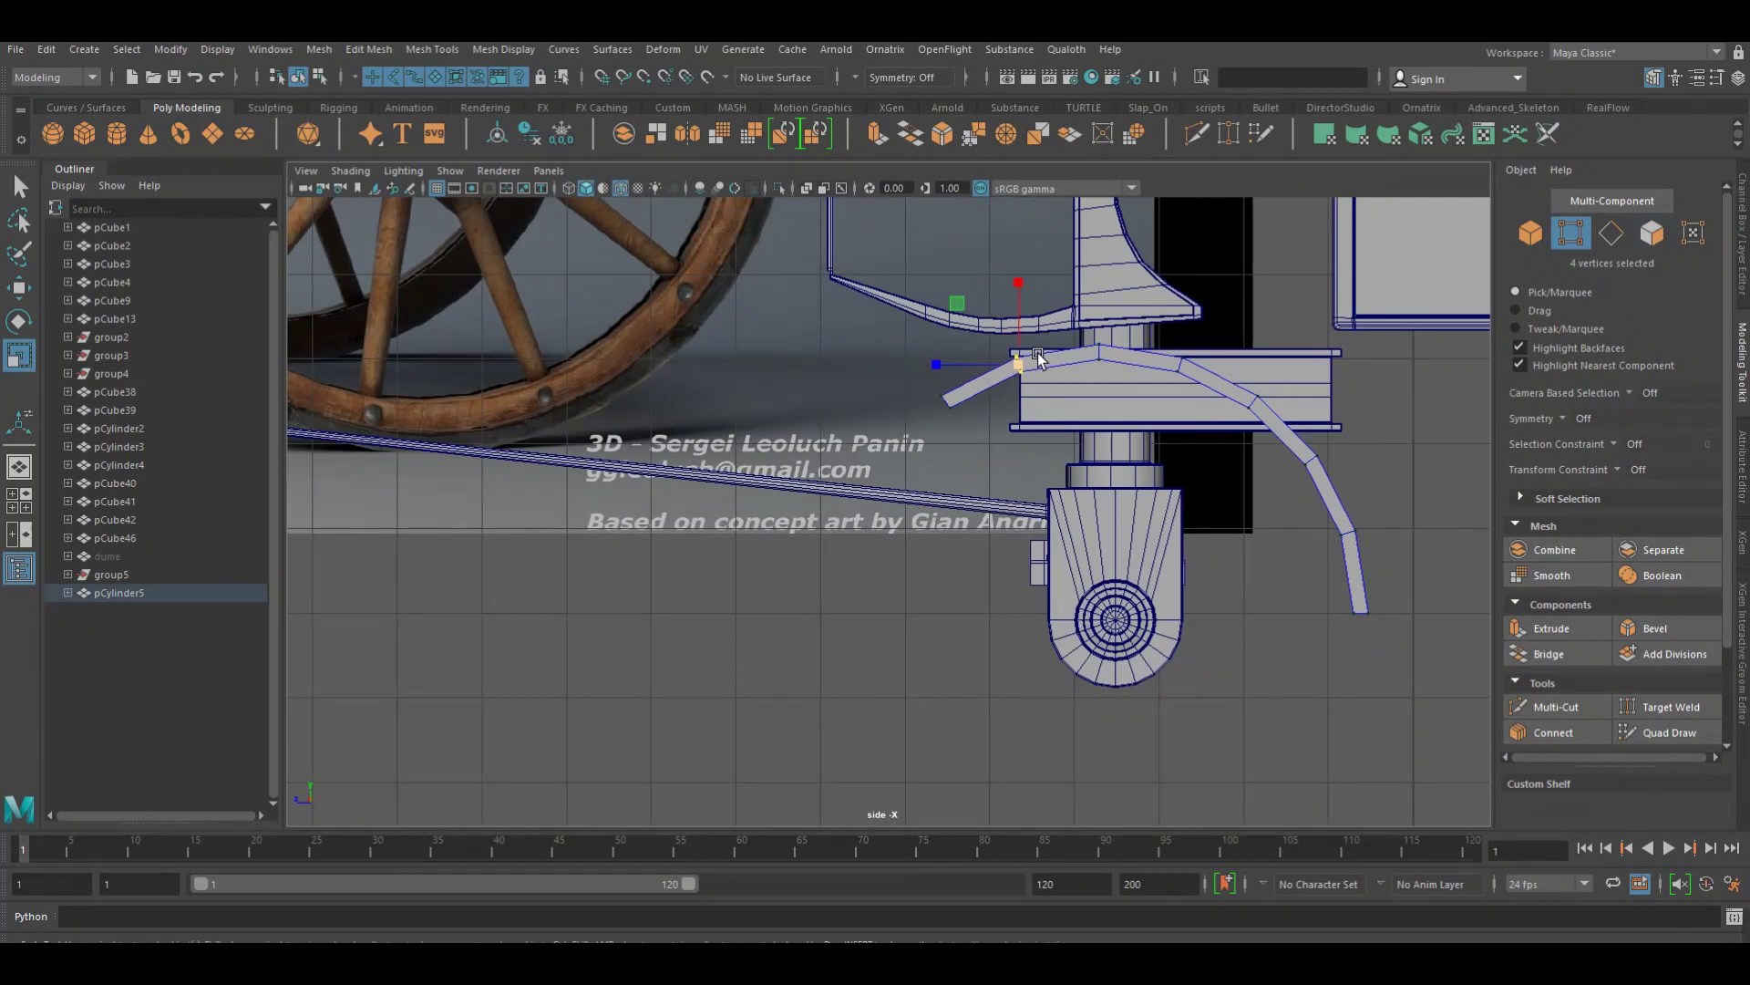
key("w")
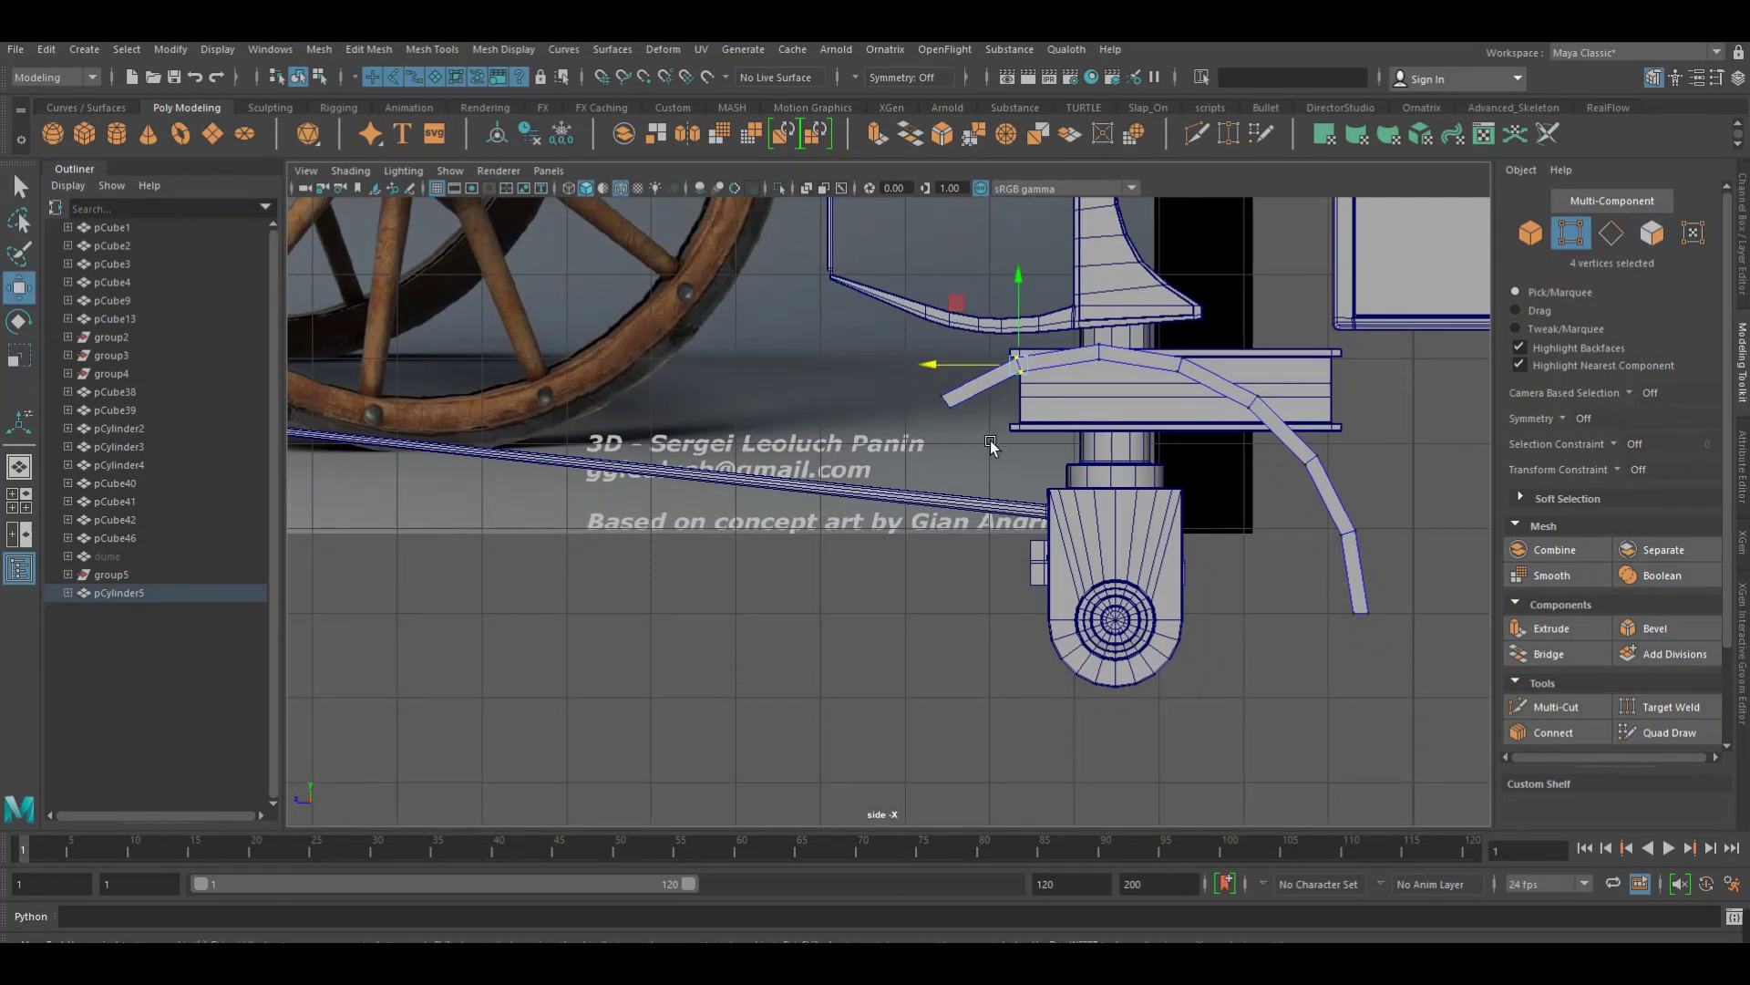
left_click_drag(924, 381, 926, 381)
middle_click_drag(968, 335, 969, 326)
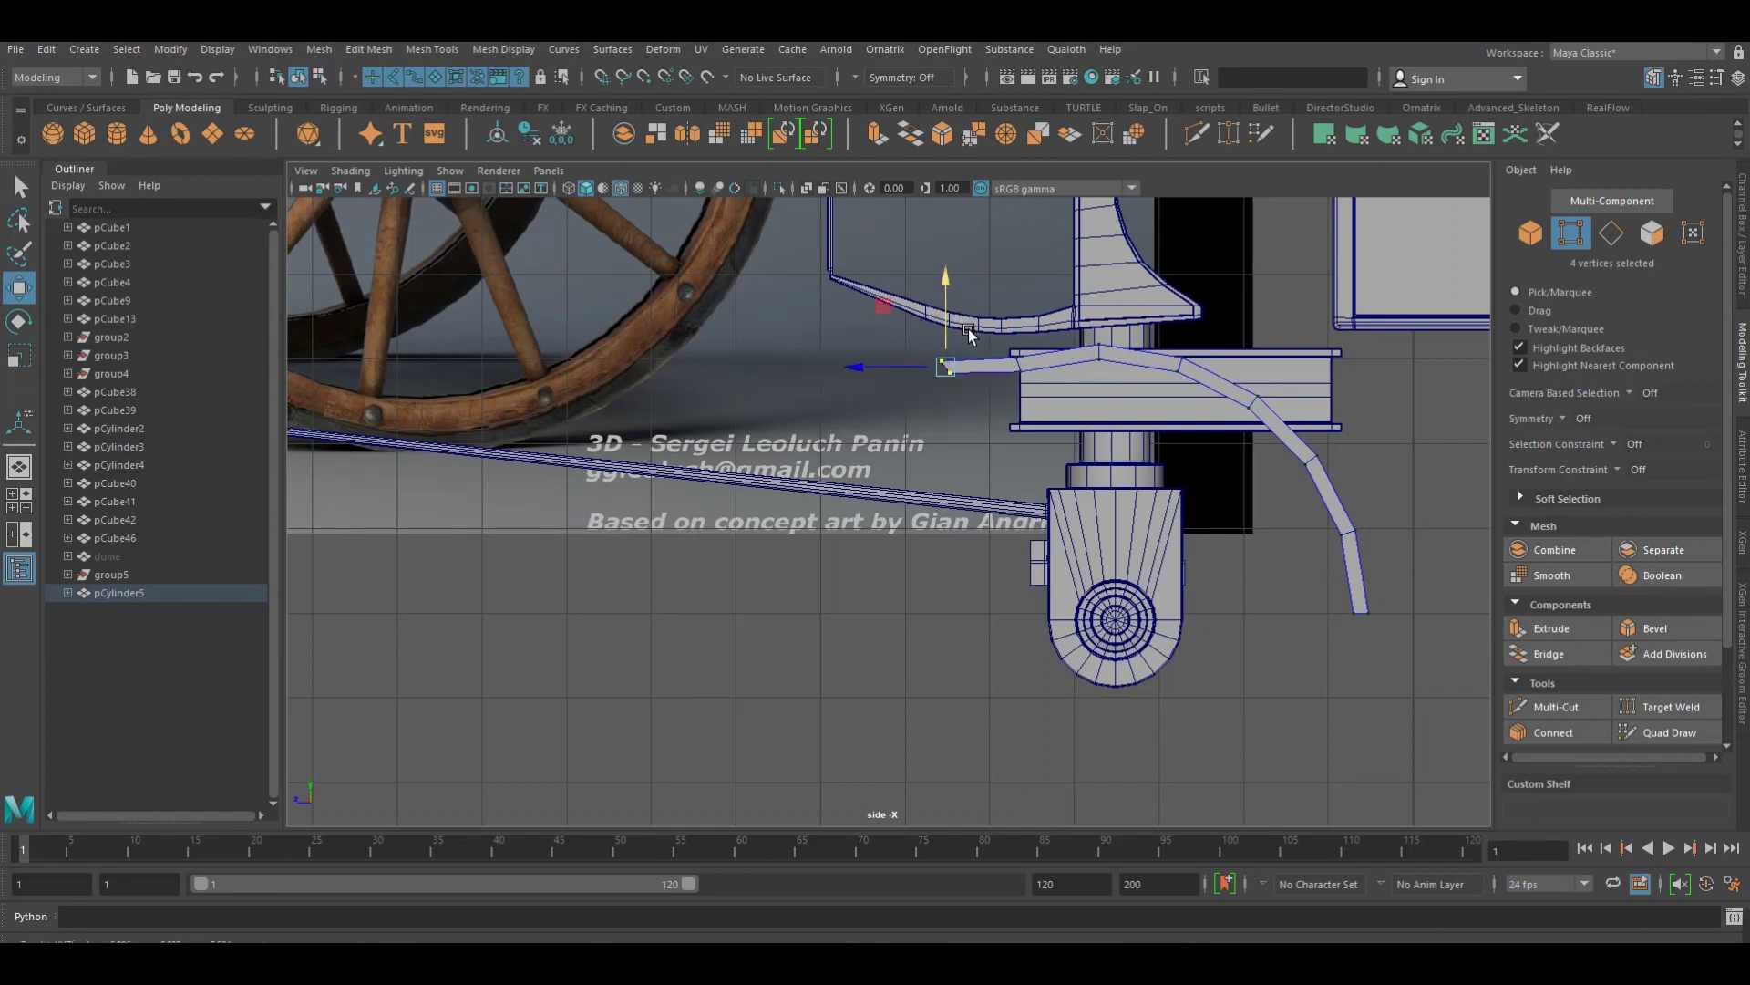
key("r")
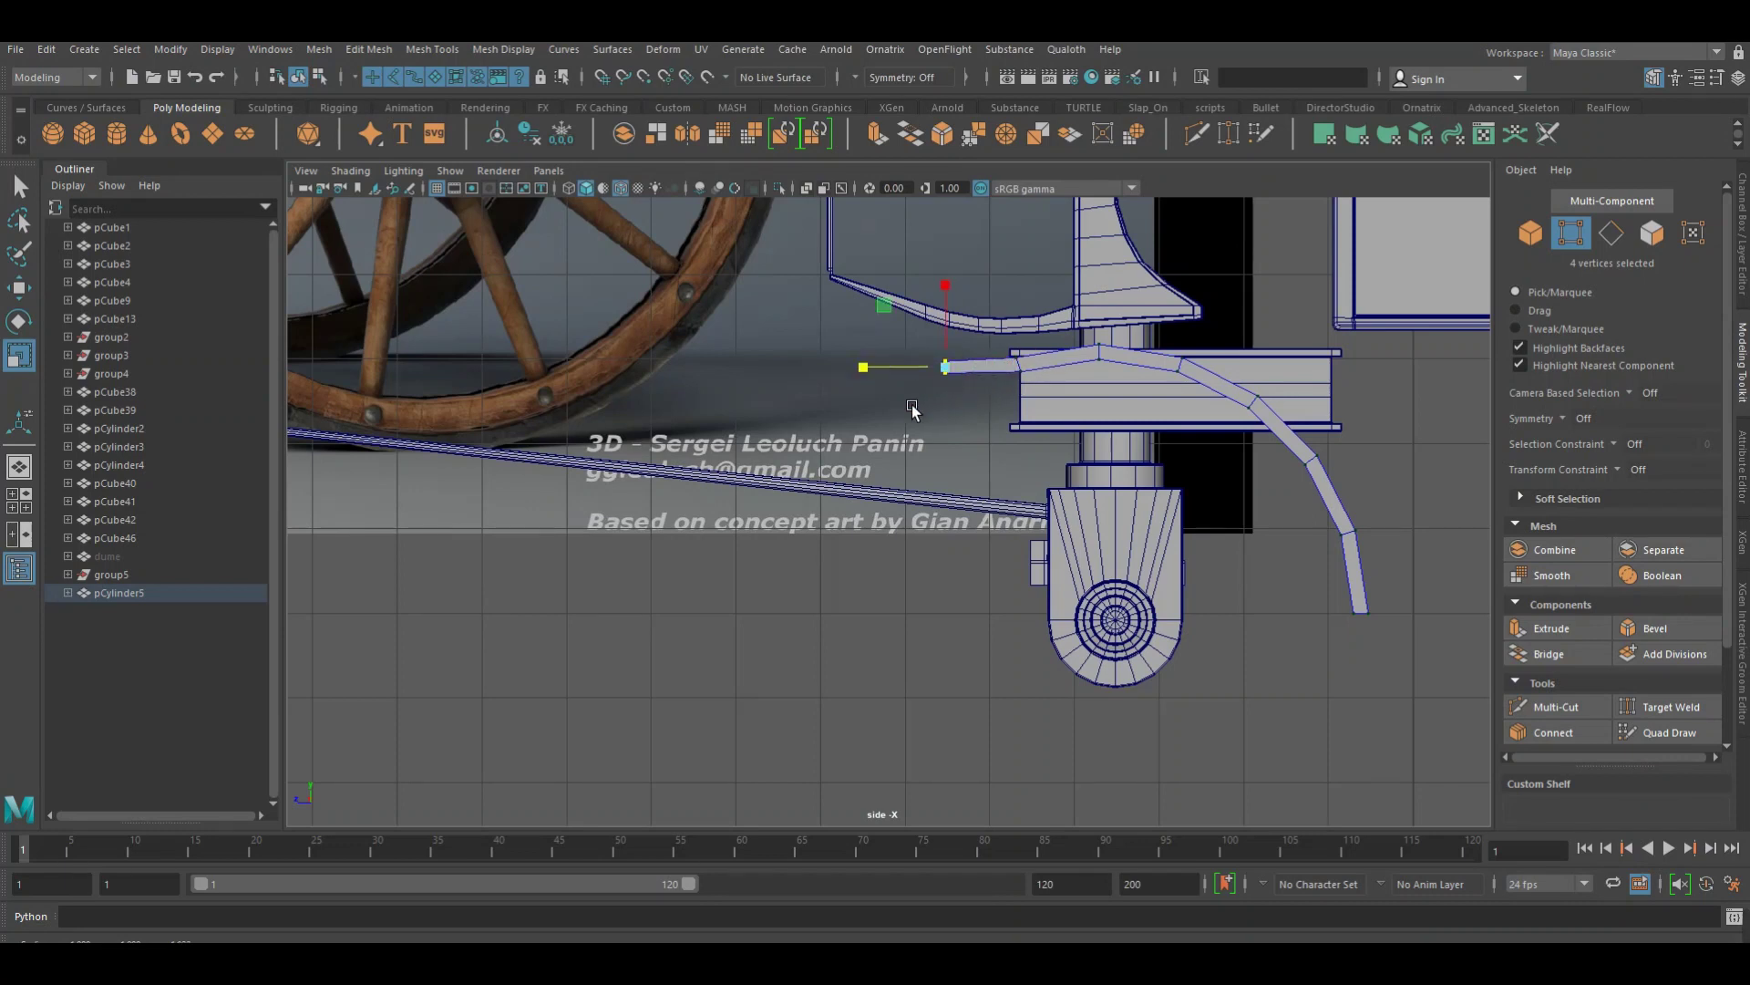
scroll(913, 411, "up", 5)
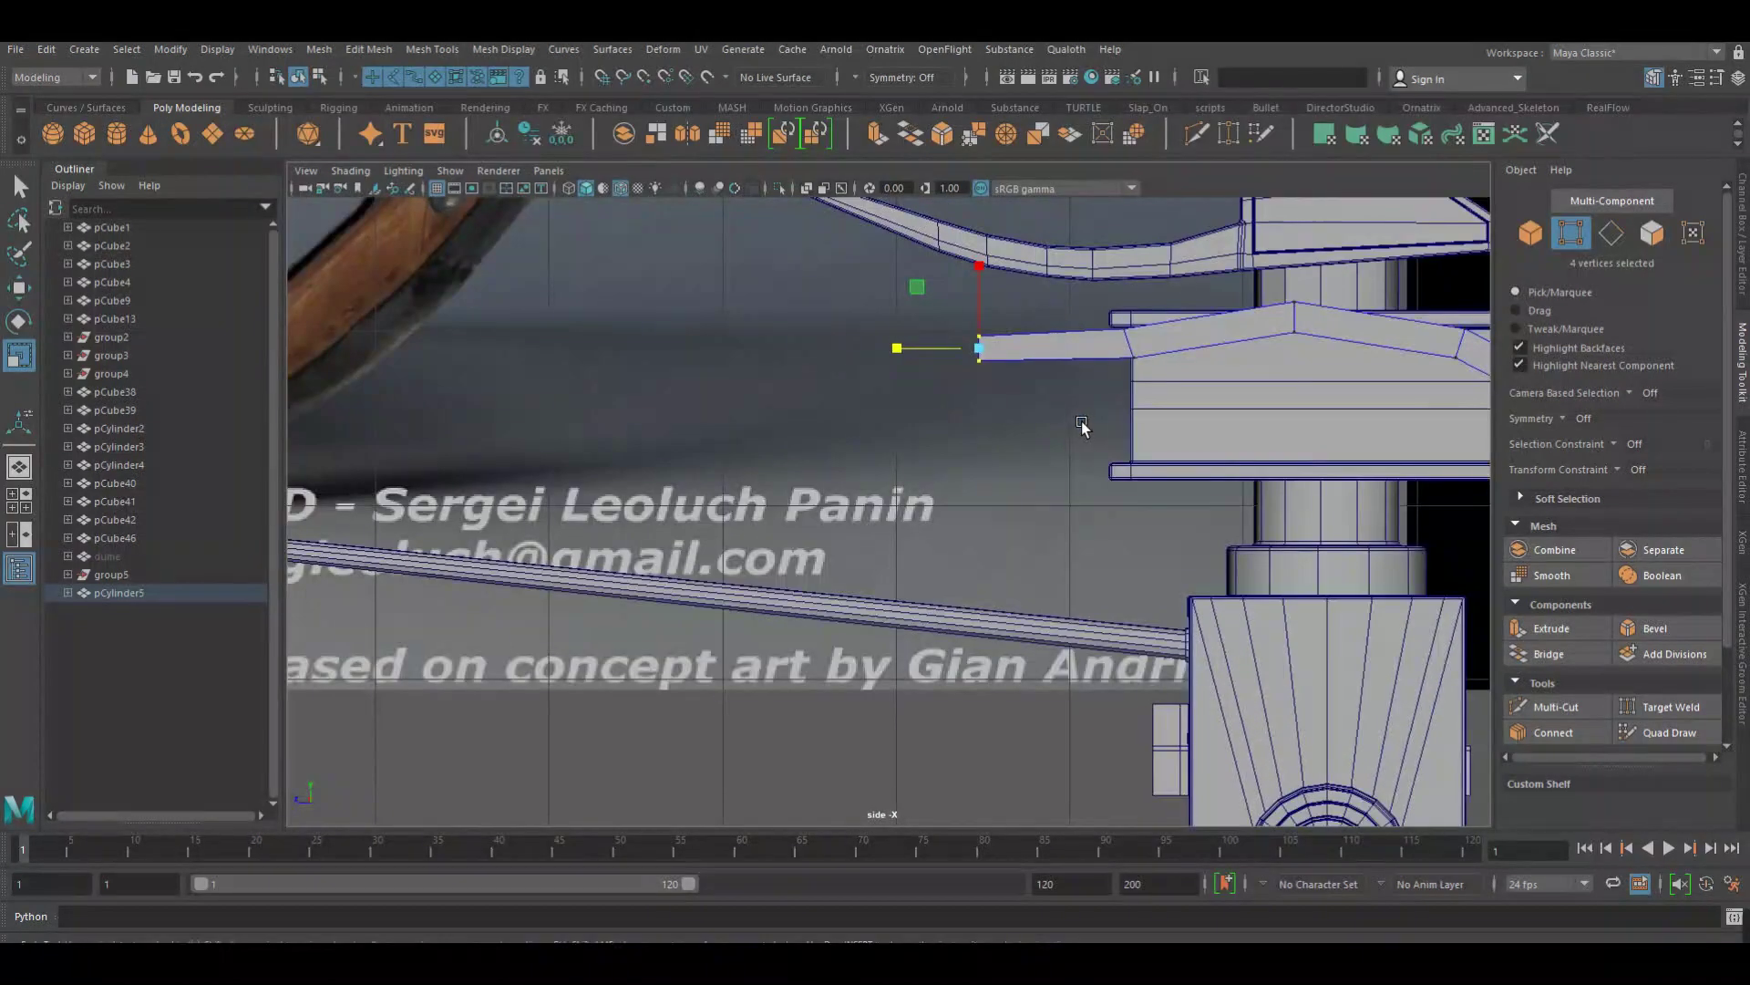
key("w")
Pull the fender's end edges further left past the seat support
right_click_drag(990, 347, 1003, 310)
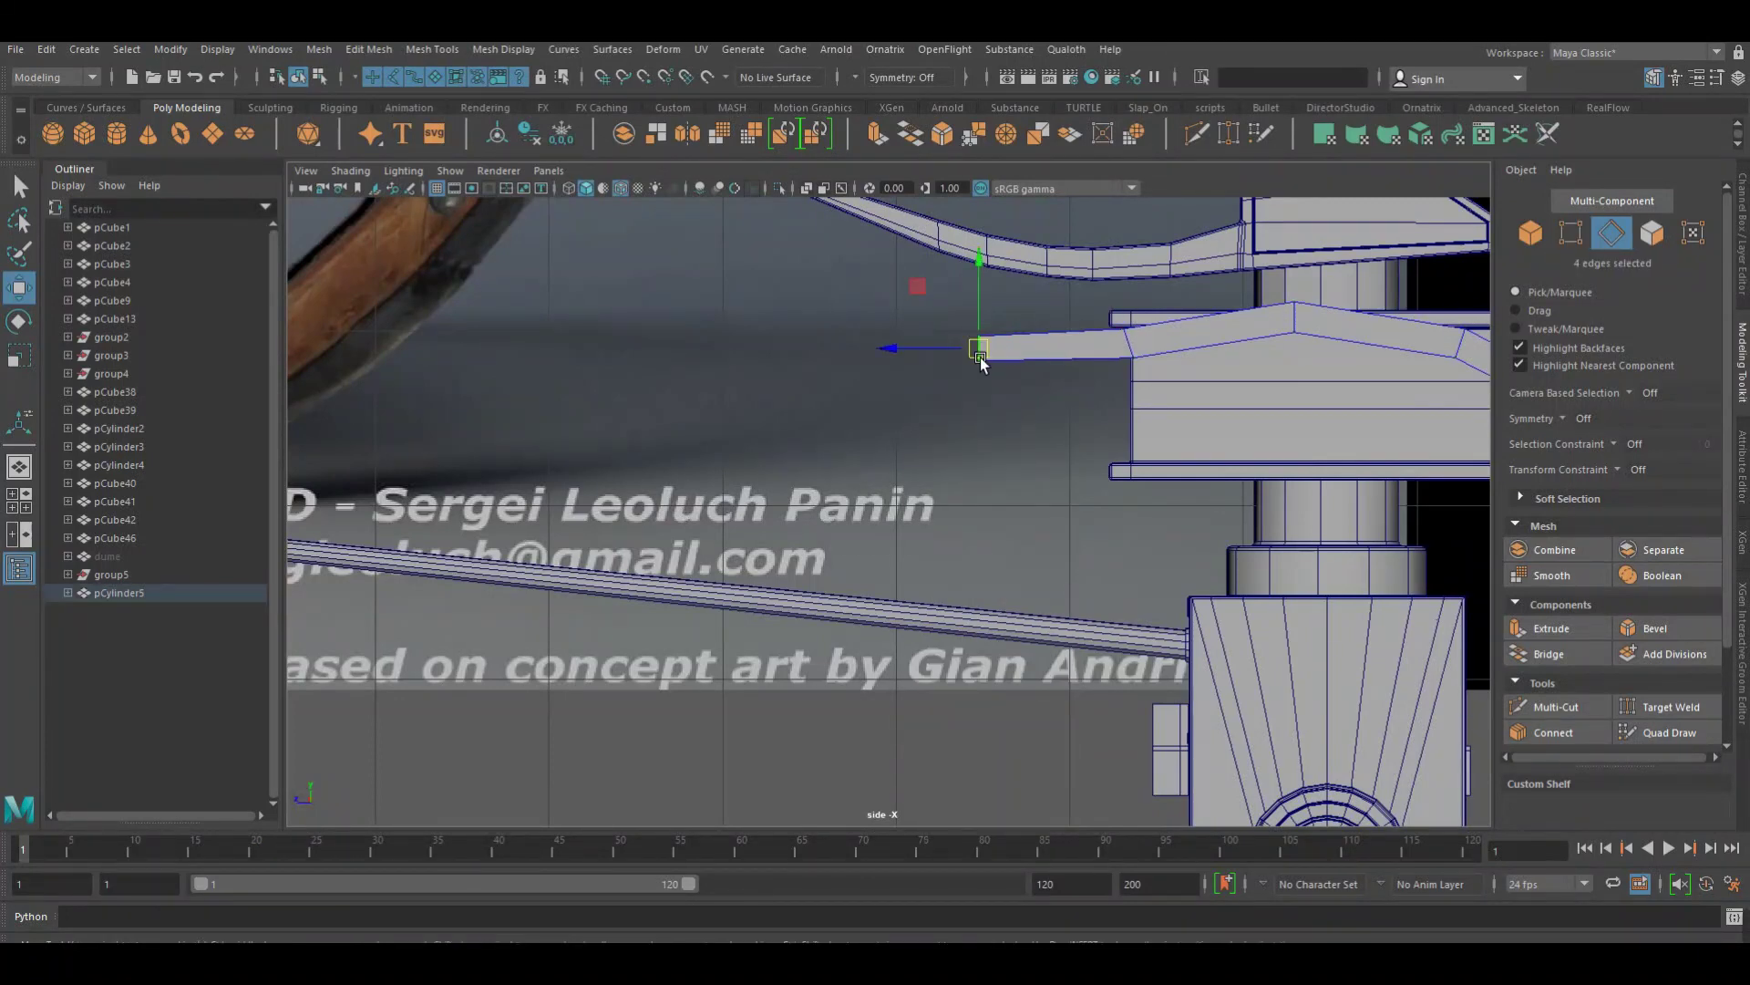
left_click_drag(968, 358, 848, 351)
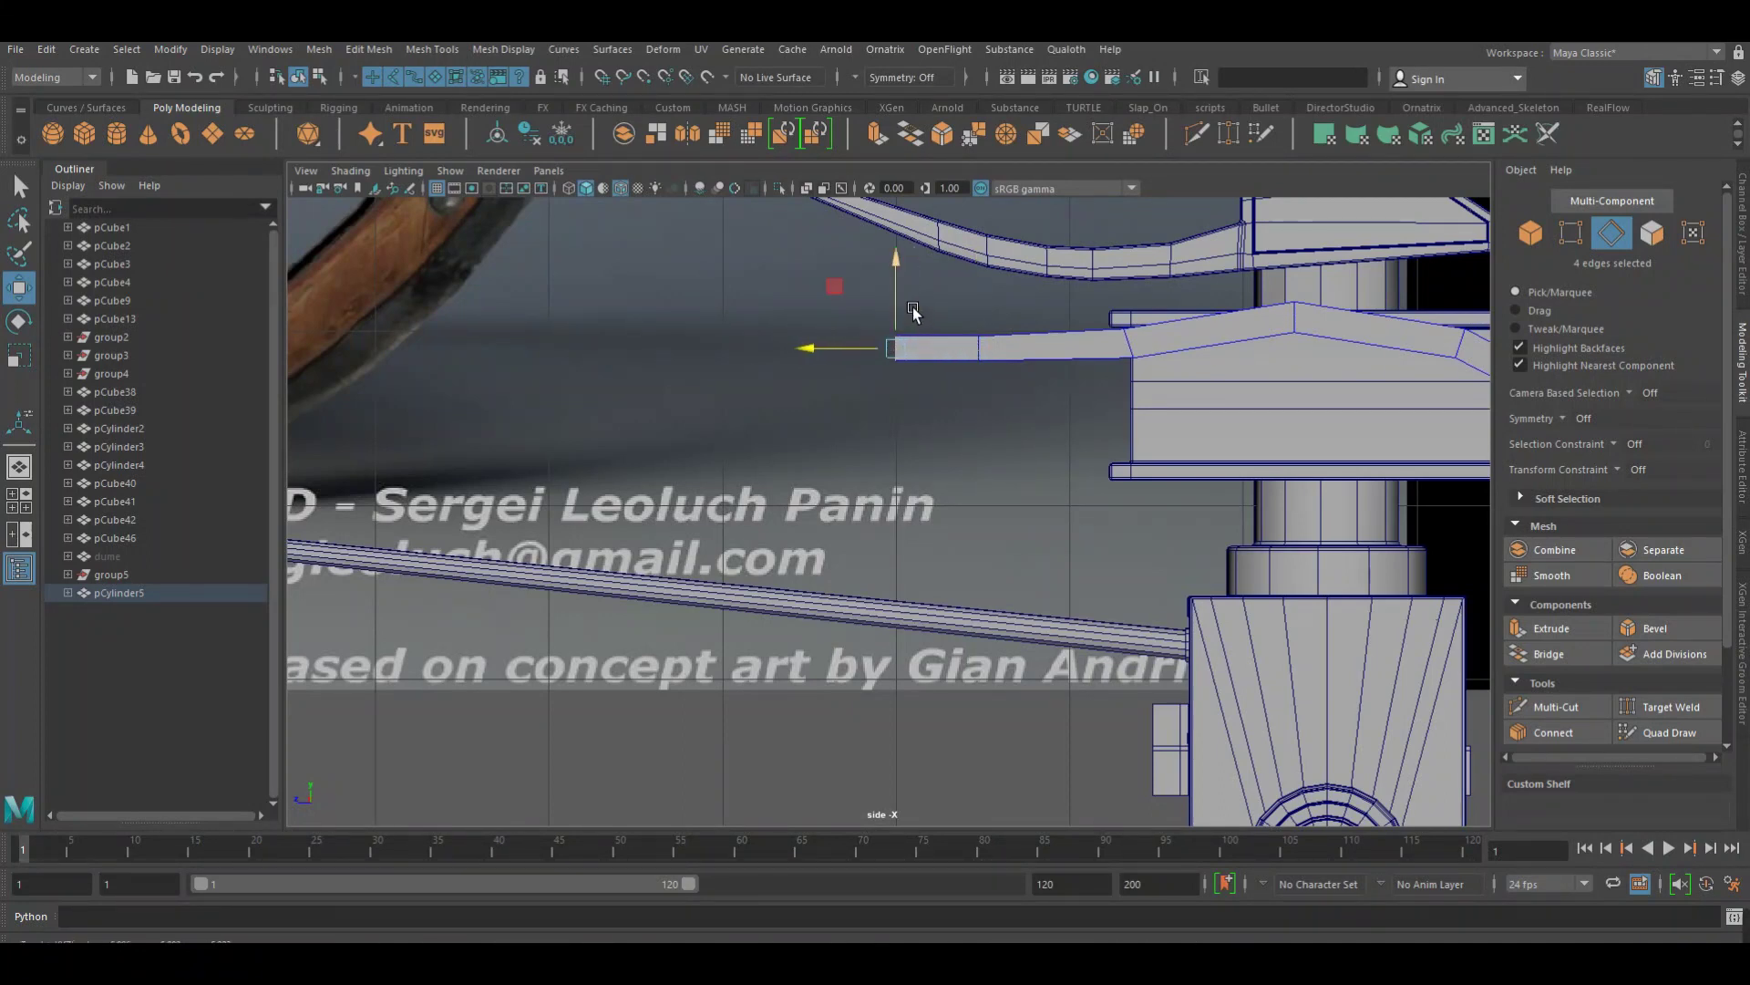
scroll(853, 361, "down", 2)
left_click_drag(859, 369, 854, 345)
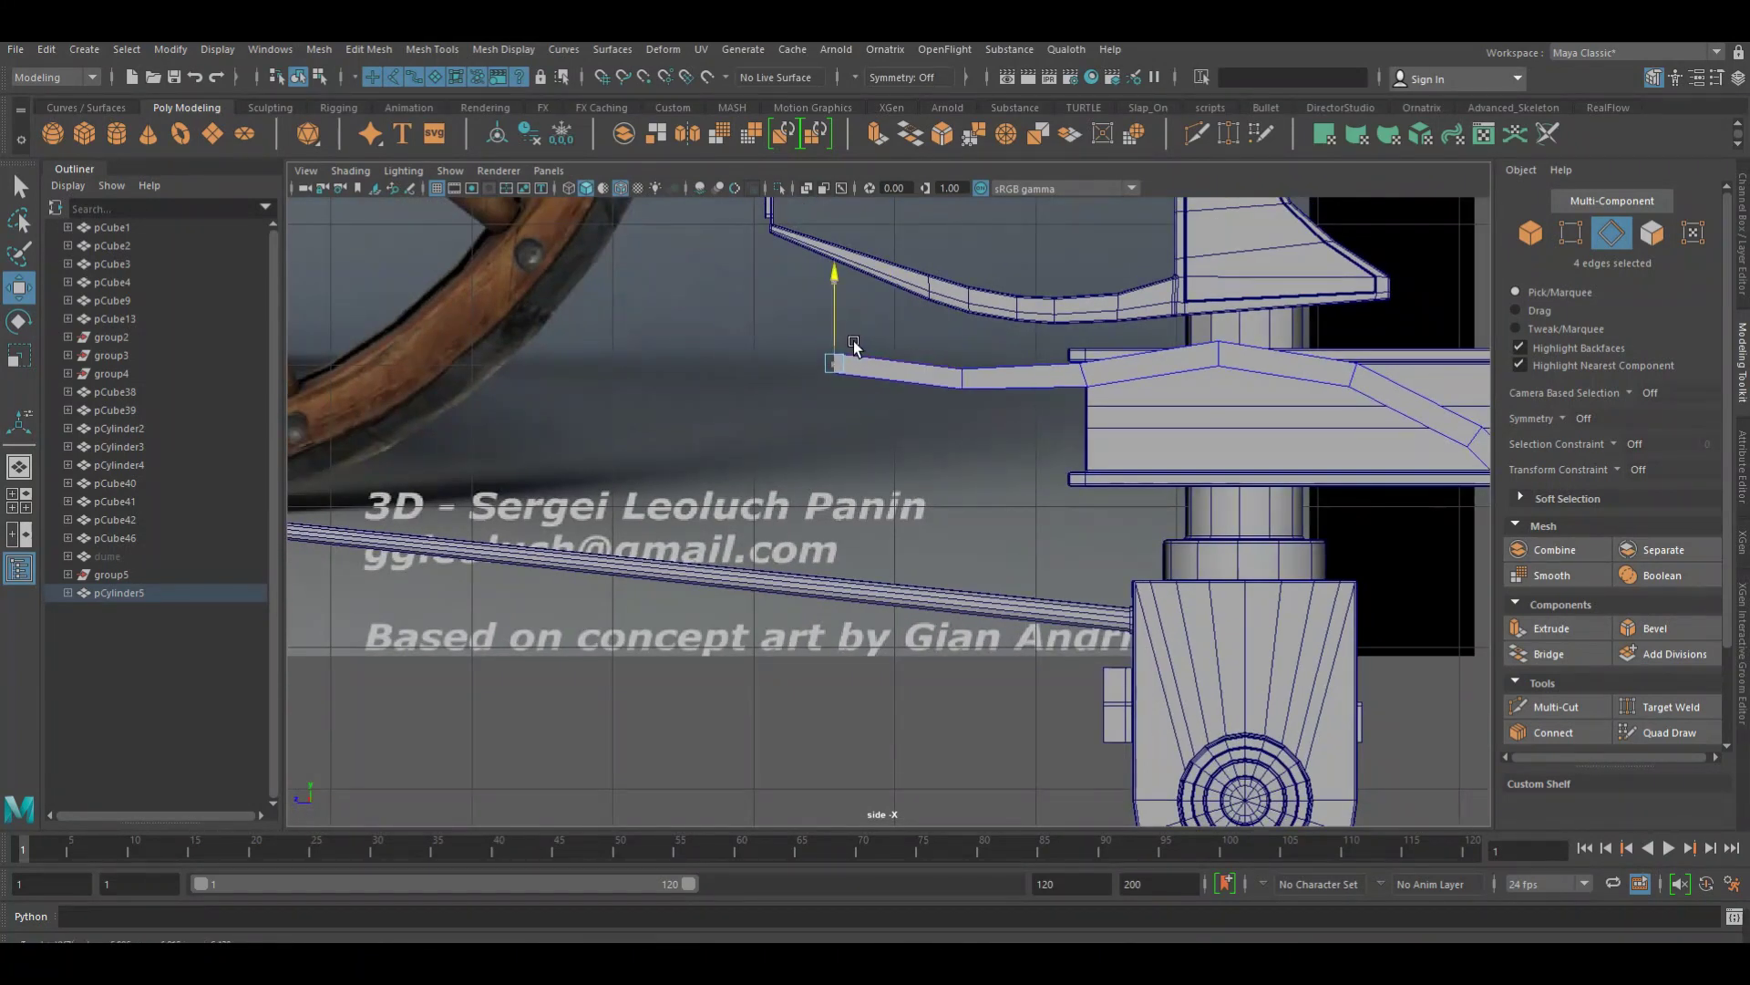
mouse_move(963, 389)
right_mouse_down()
mouse_move(915, 378)
mouse_move(1048, 362)
right_mouse_up()
right_click(964, 388)
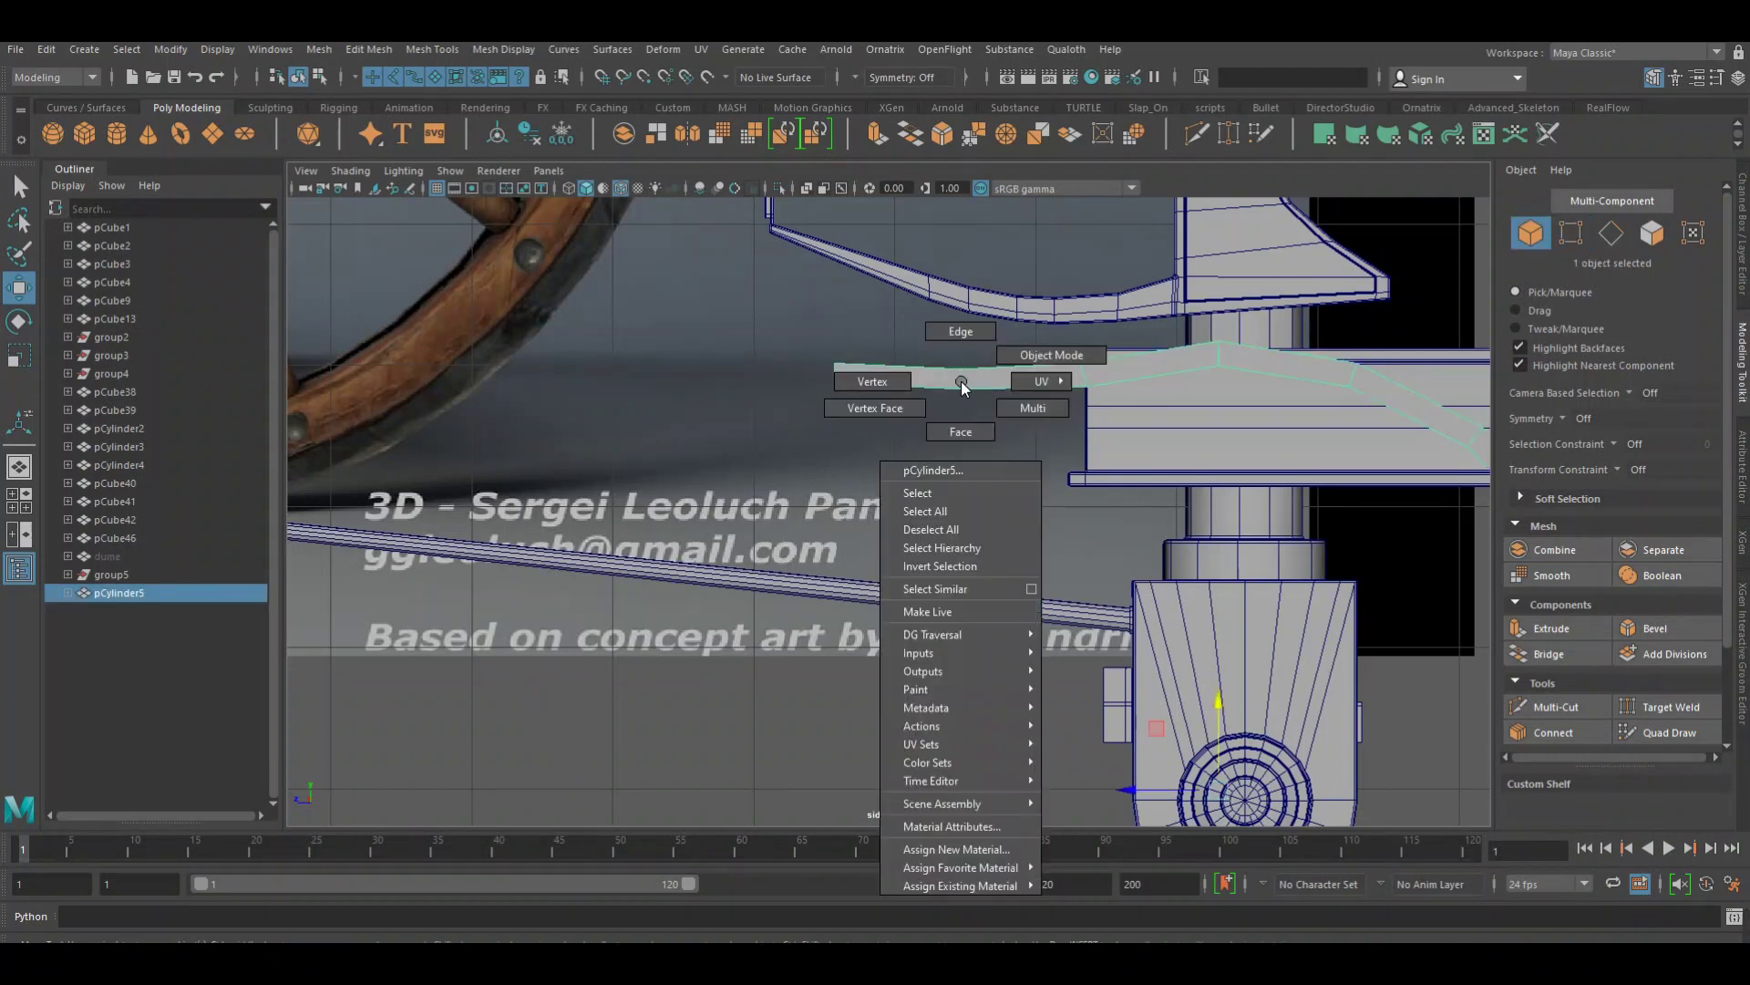
left_click(946, 338)
left_click(970, 383)
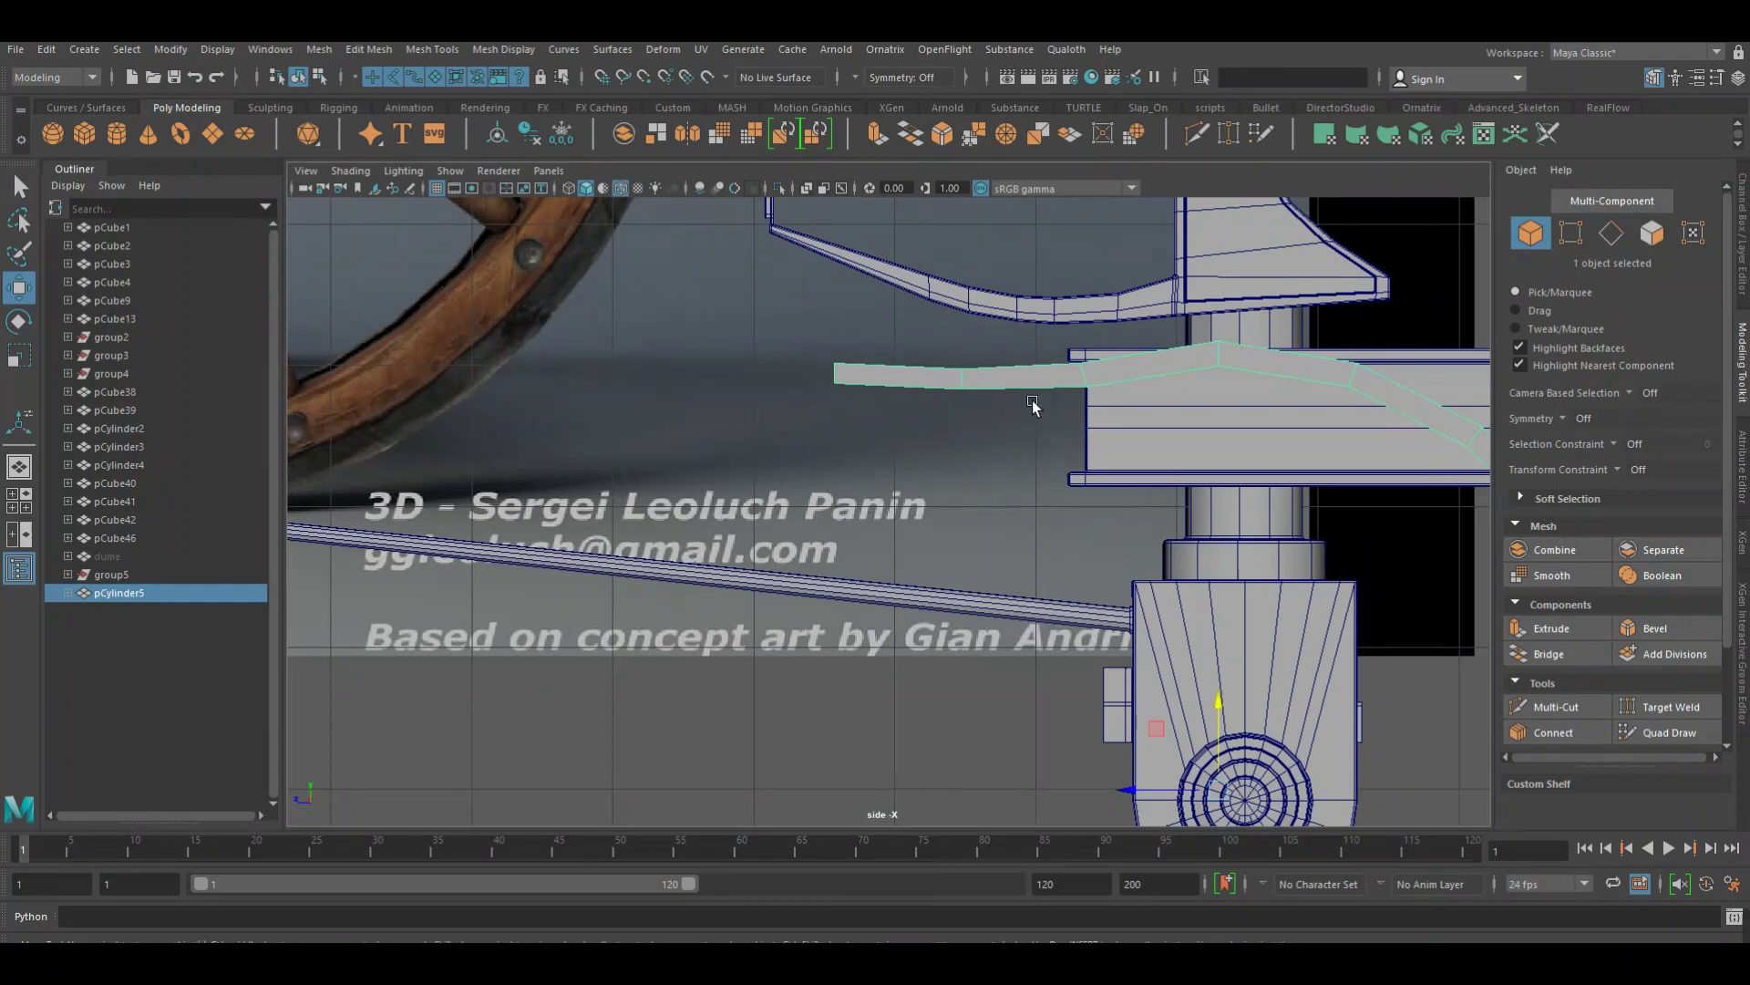
Rotate the fender's tip vertices to tilt the tip
right_click_drag(1010, 374, 942, 330)
left_click_drag(943, 330, 974, 390)
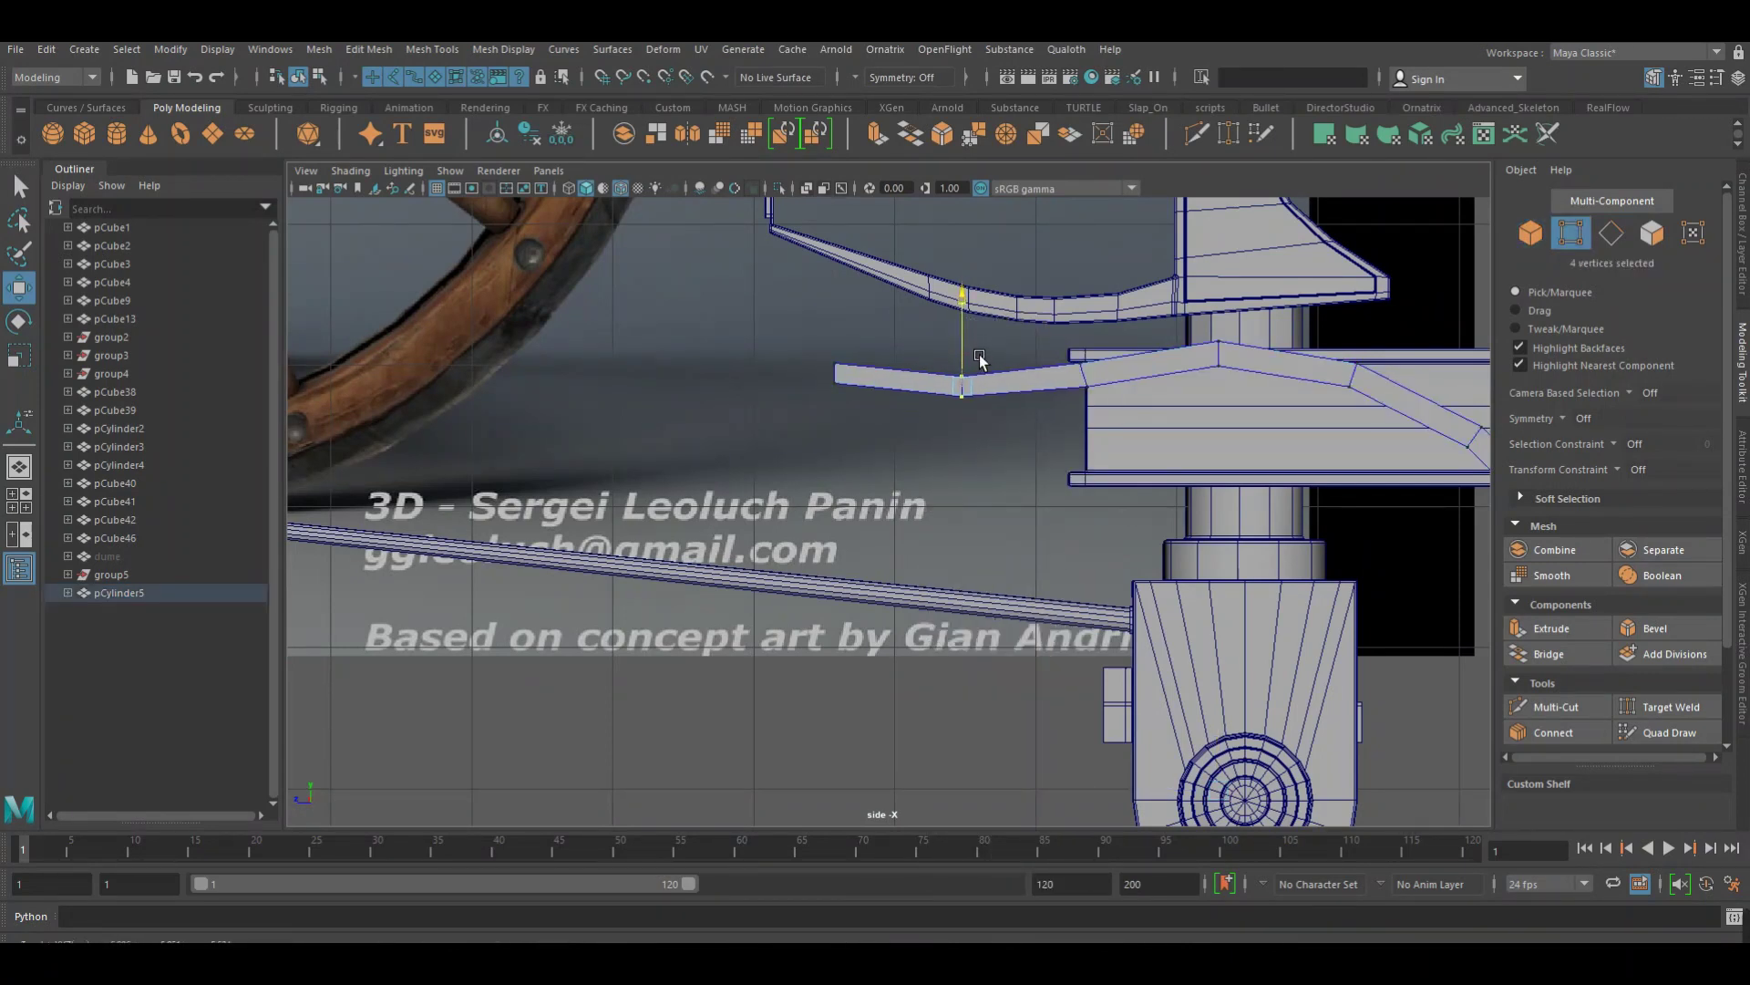
right_click(827, 367)
right_click(832, 369)
left_click_drag(825, 339, 892, 421)
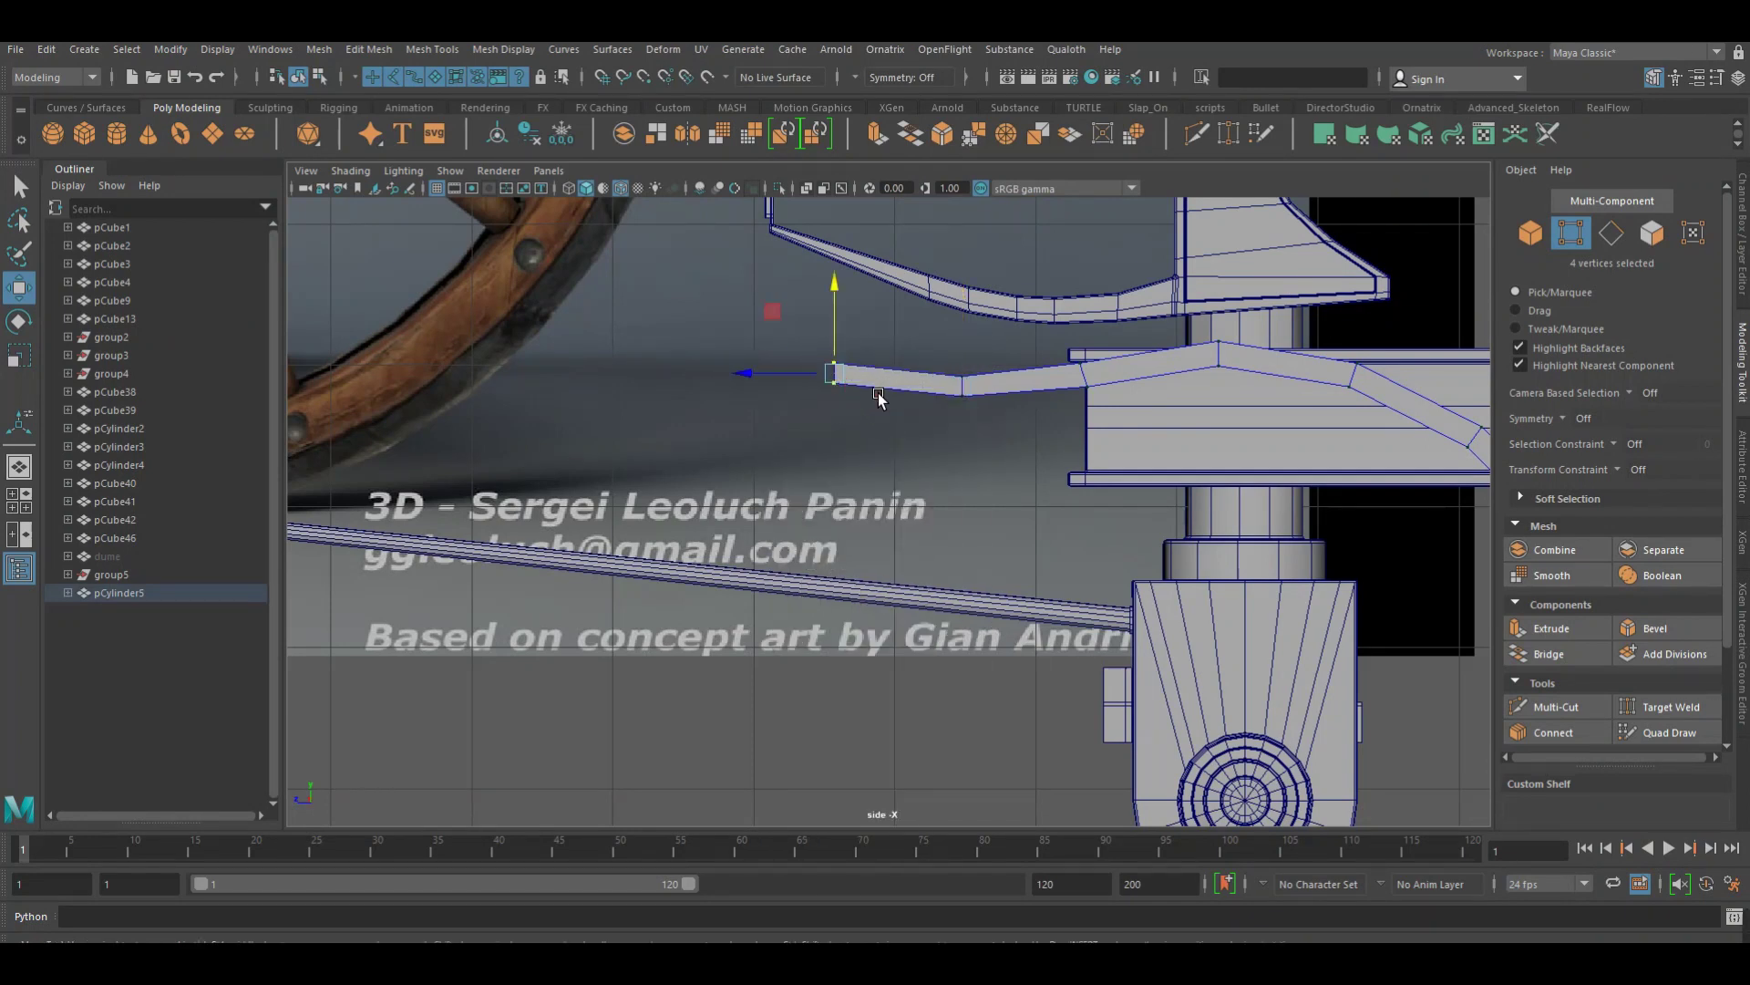
key("e")
left_click_drag(800, 317, 812, 314)
key("w")
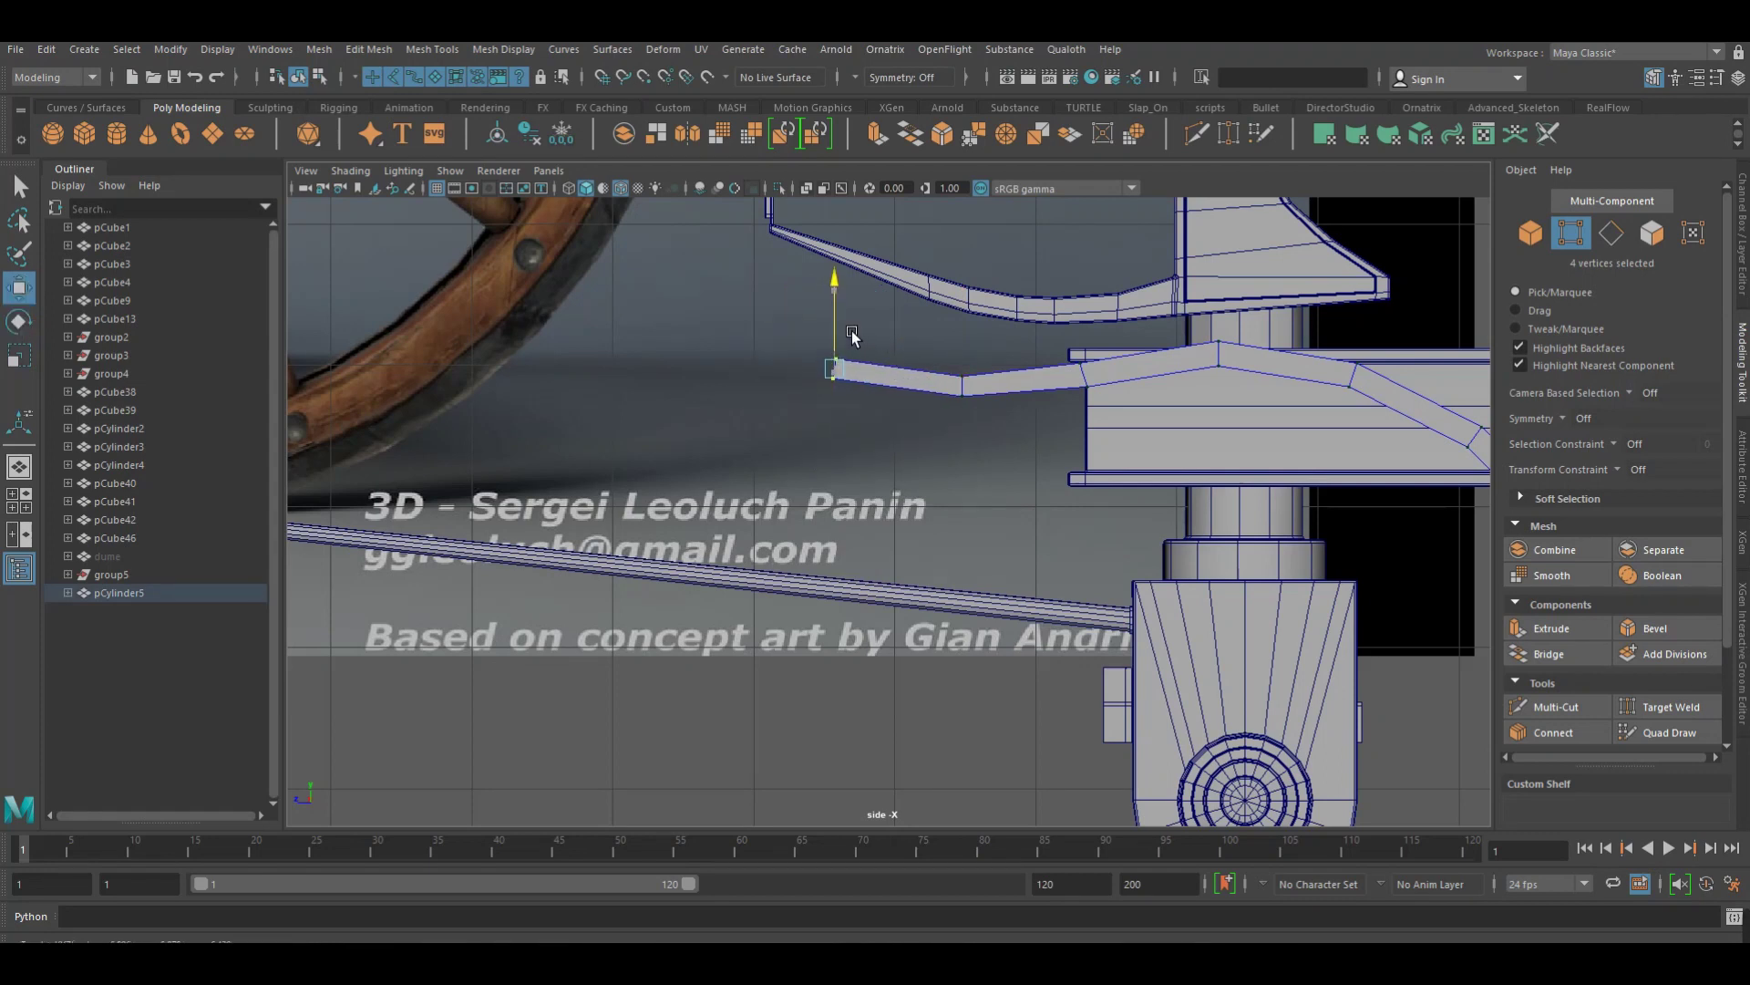
Raise the fender's middle vertices to give it a gentle bend
left_click(1081, 370)
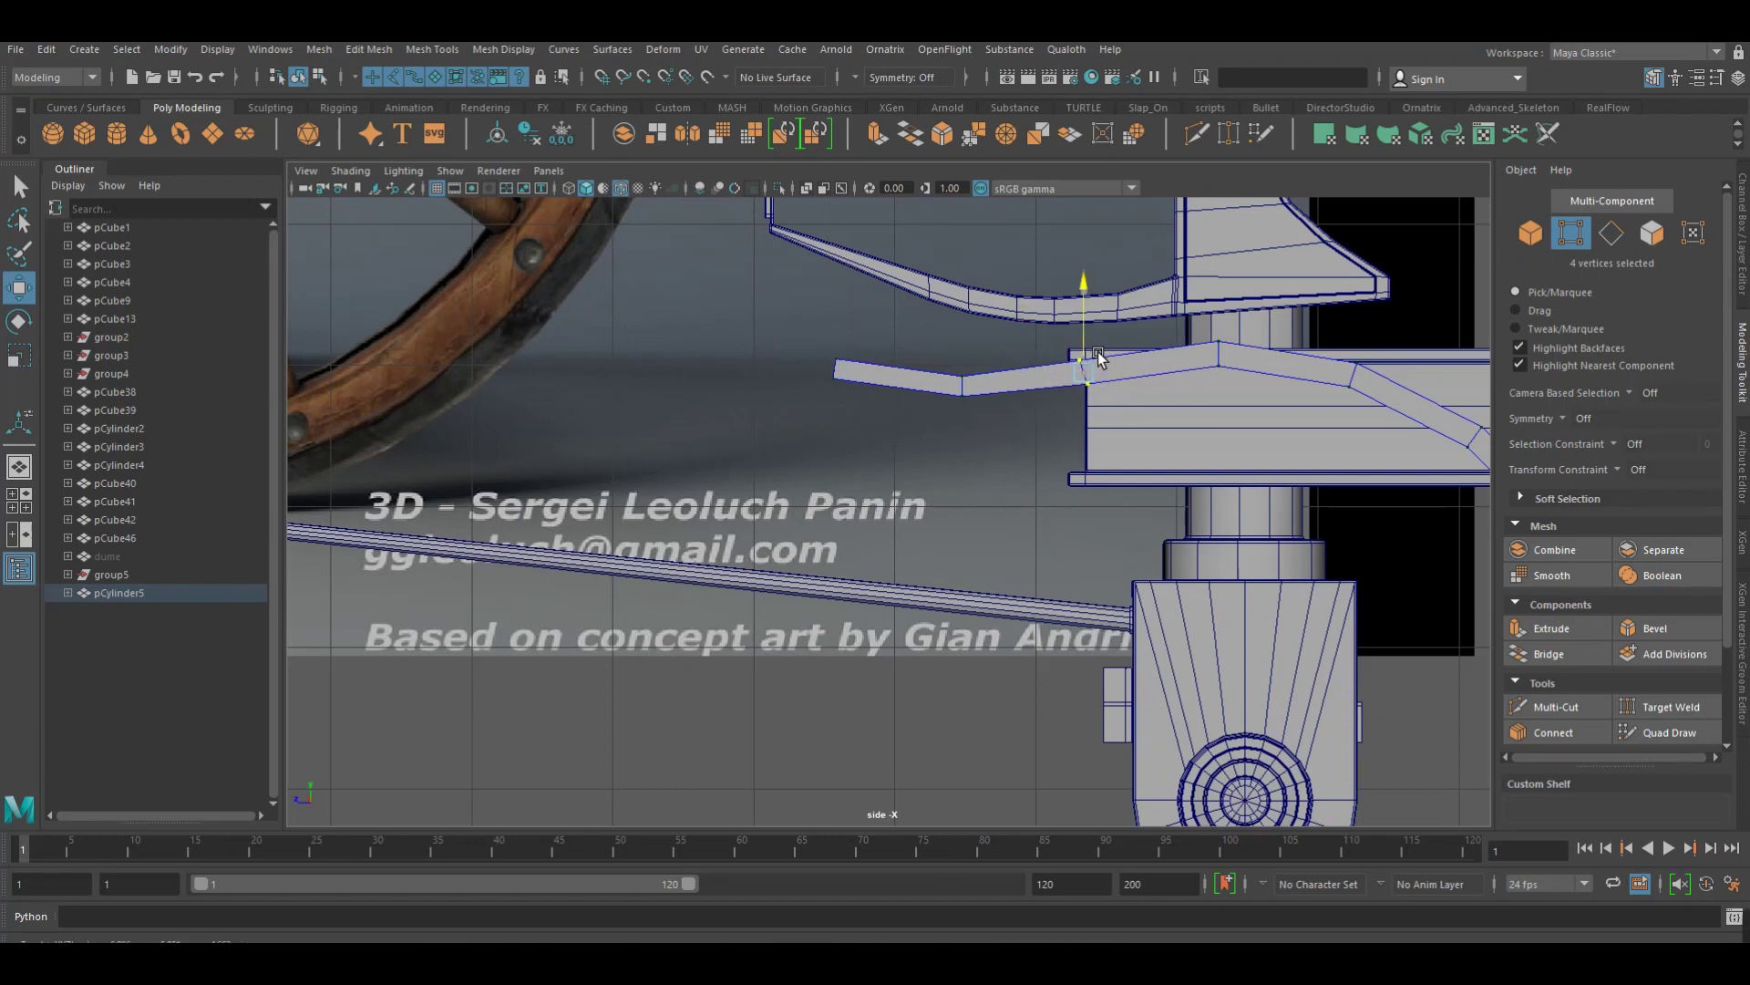
left_click(1034, 422)
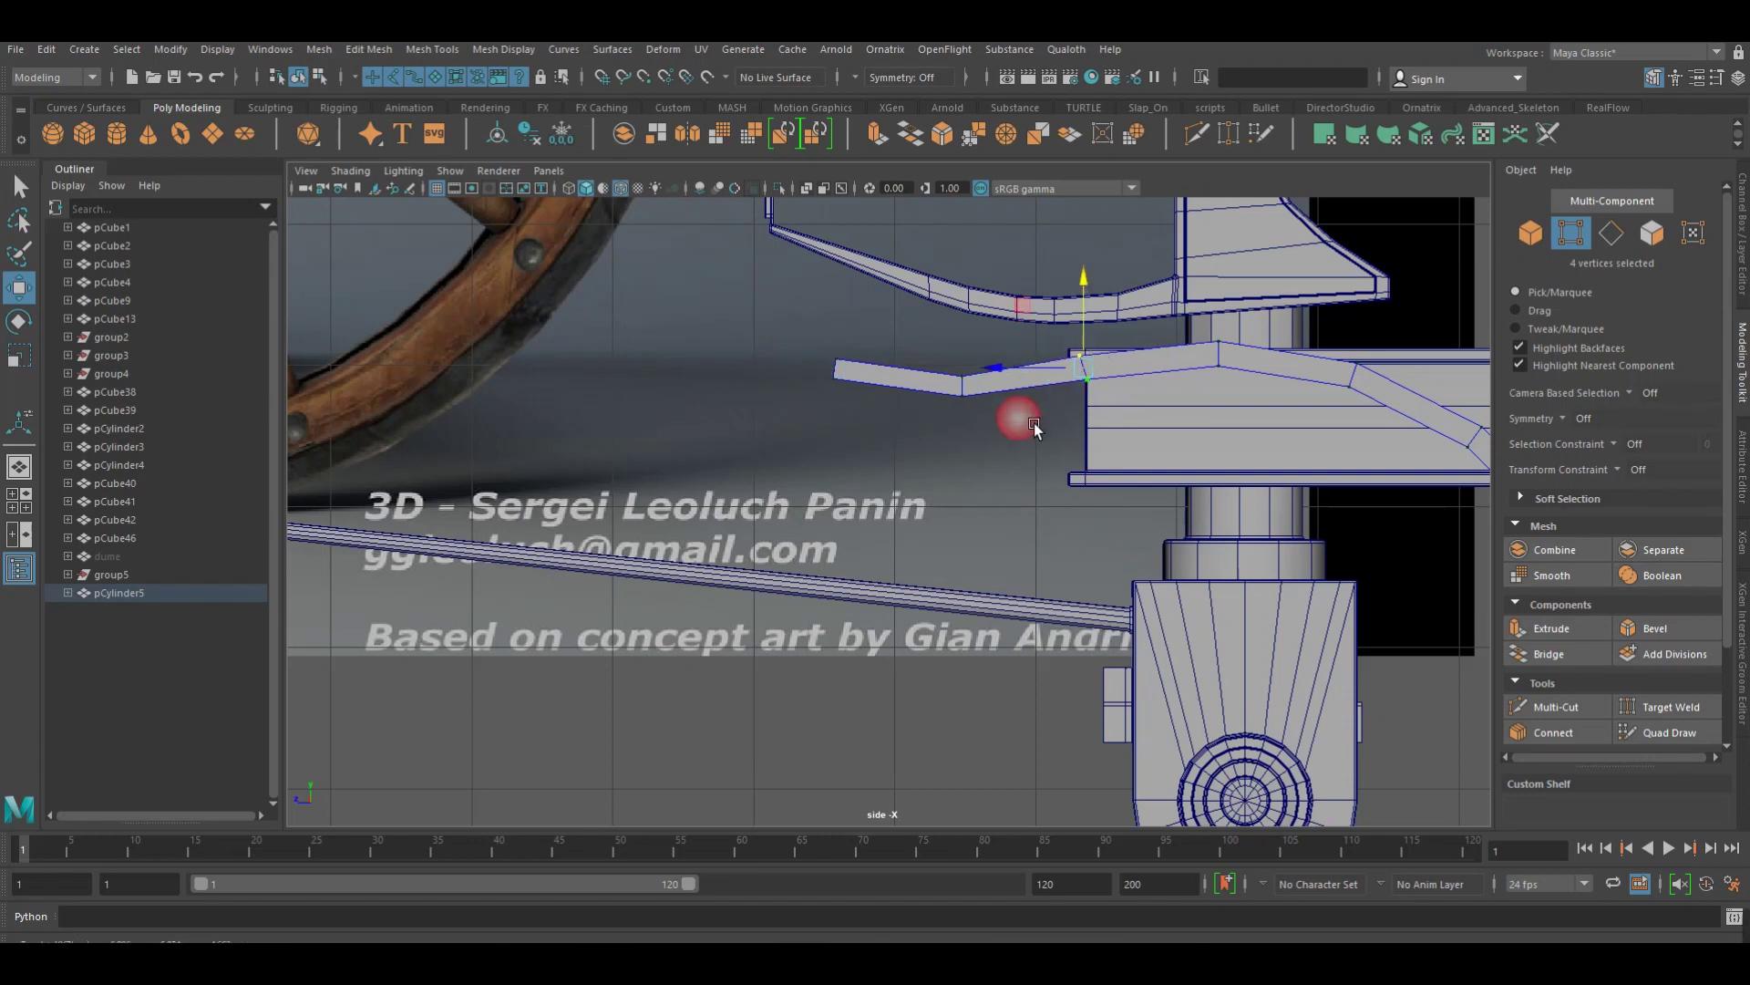
left_click(949, 359)
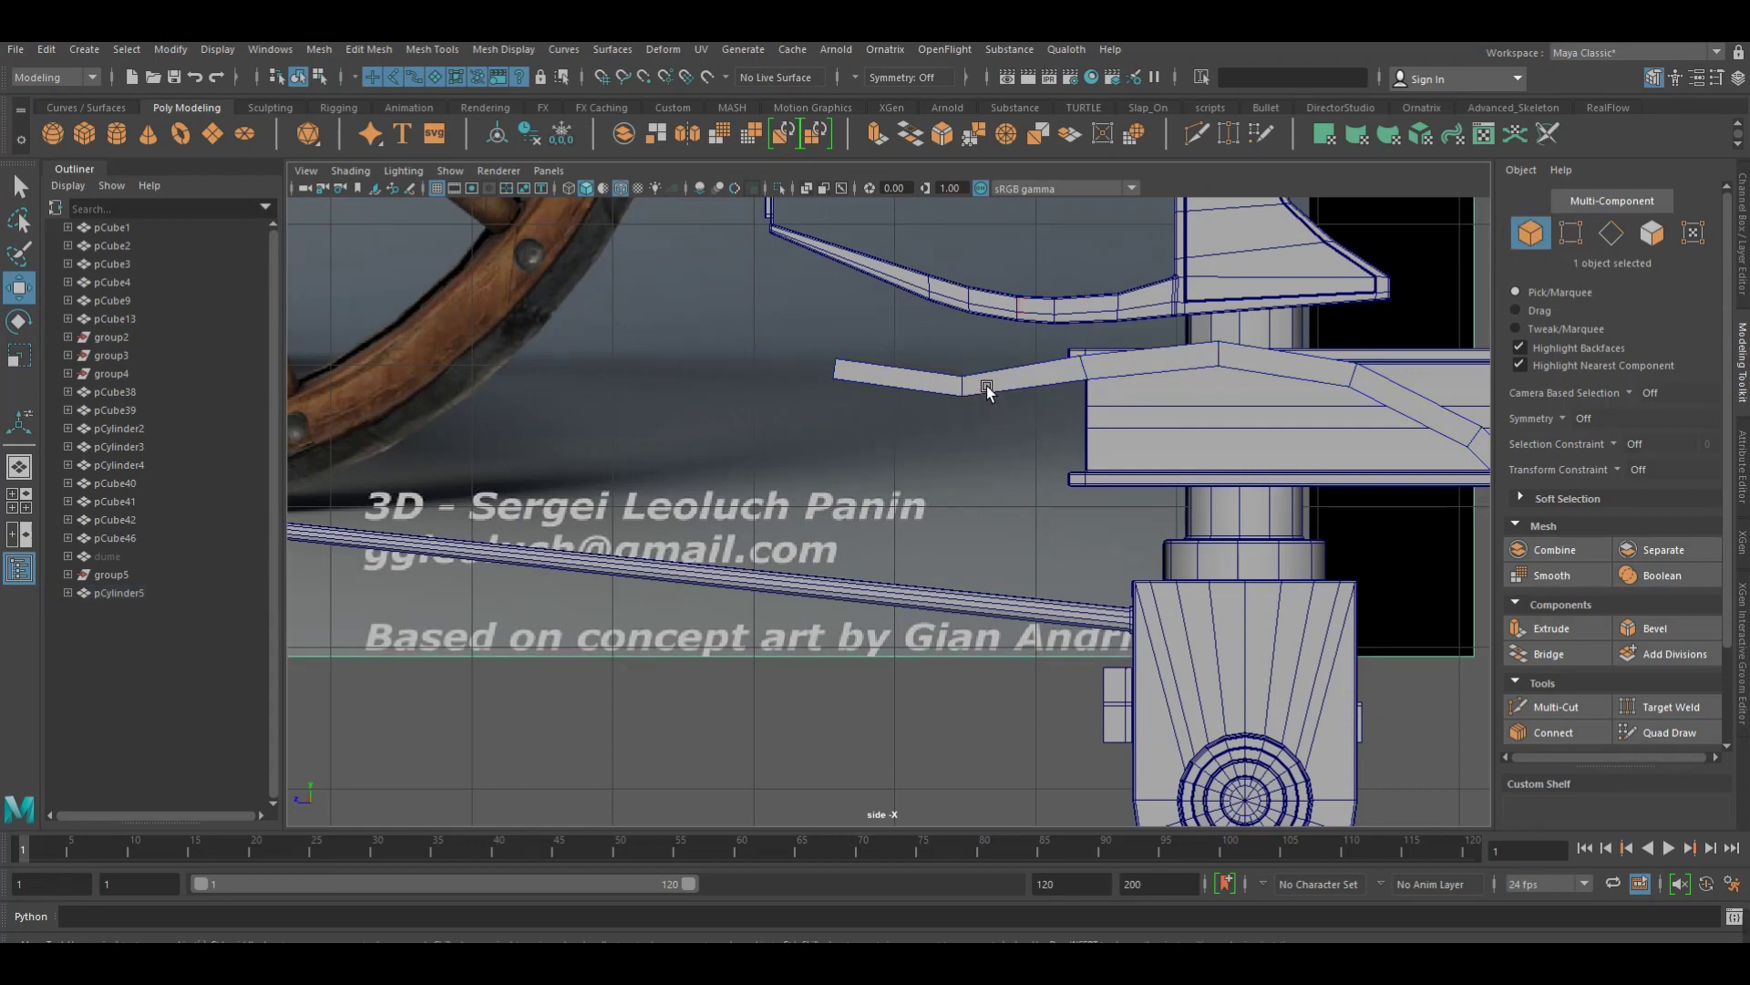
left_click(987, 386)
right_click(977, 393)
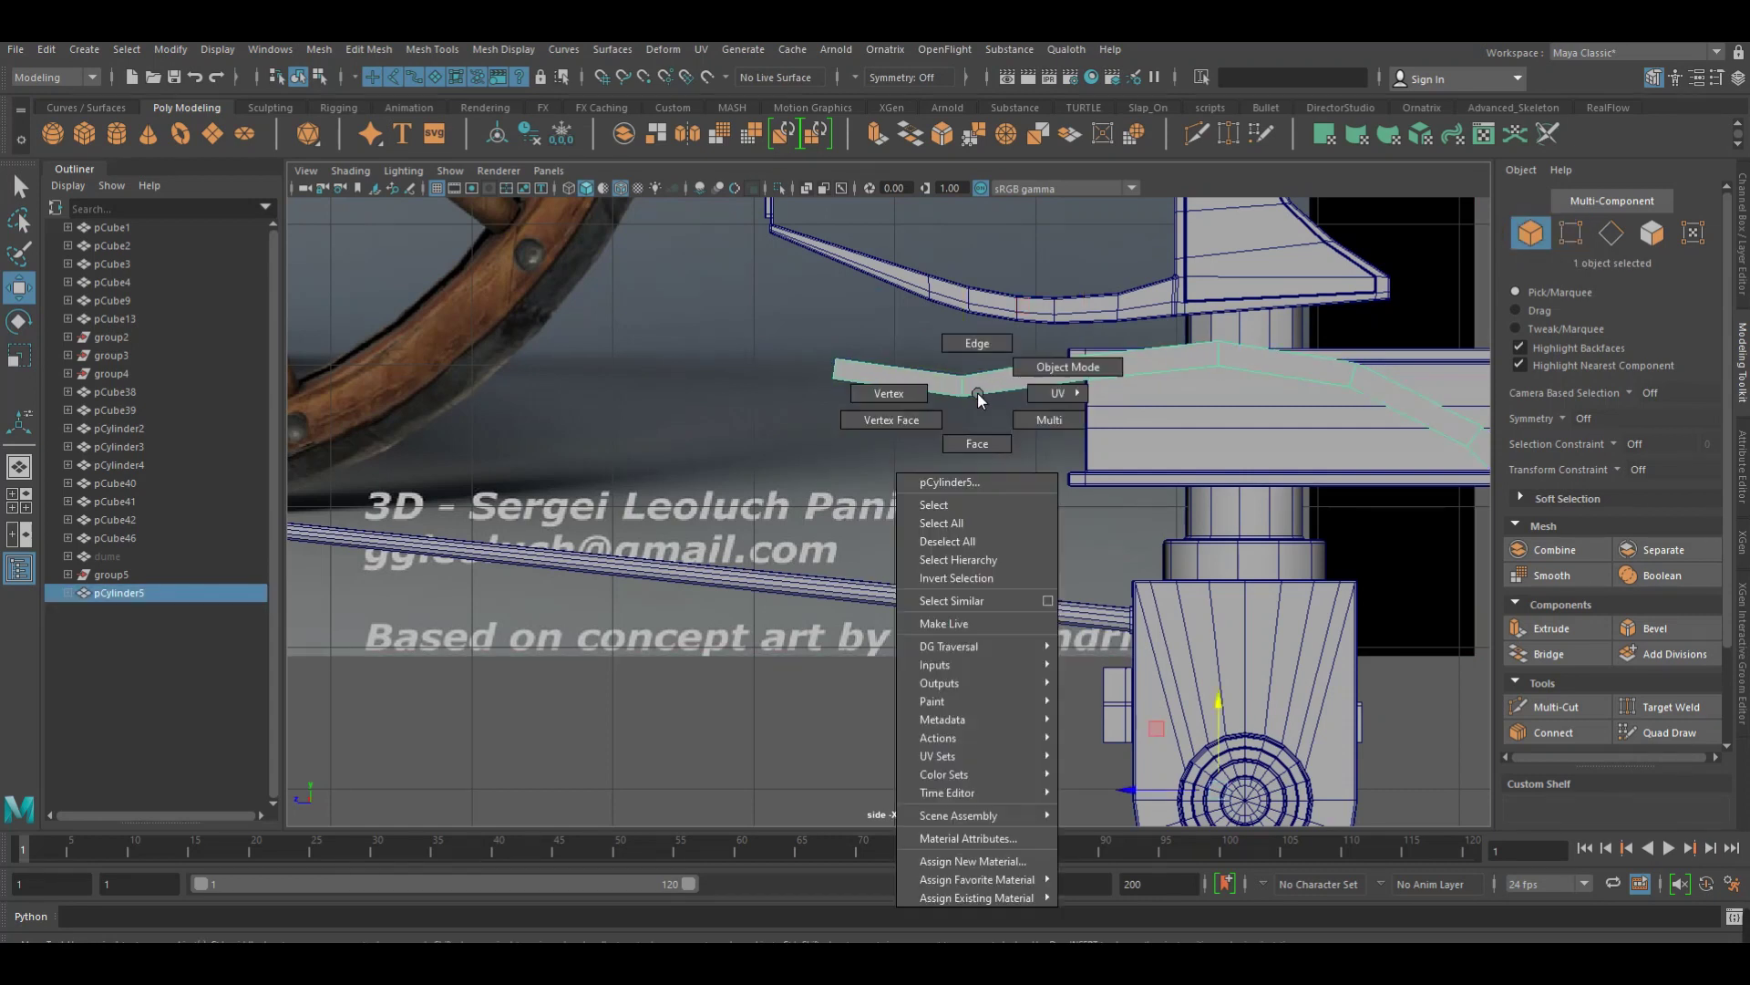
left_click(905, 392)
middle_click_drag(978, 345, 982, 330)
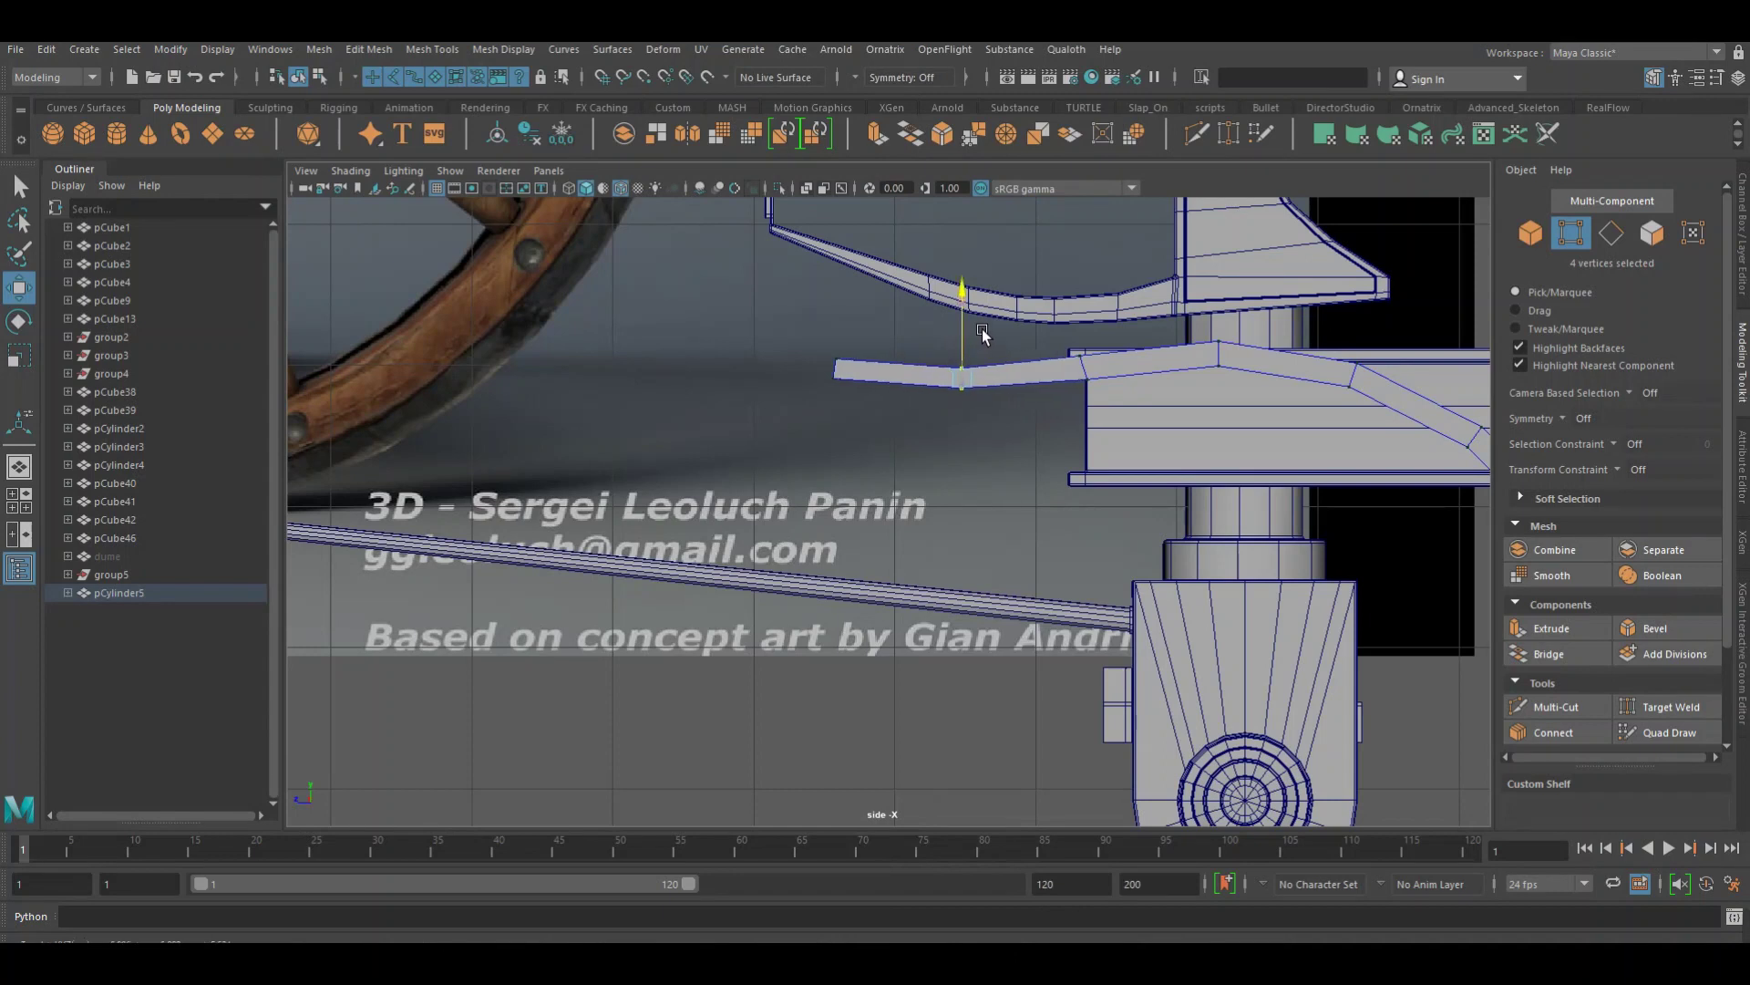
left_click_drag(802, 312, 866, 394)
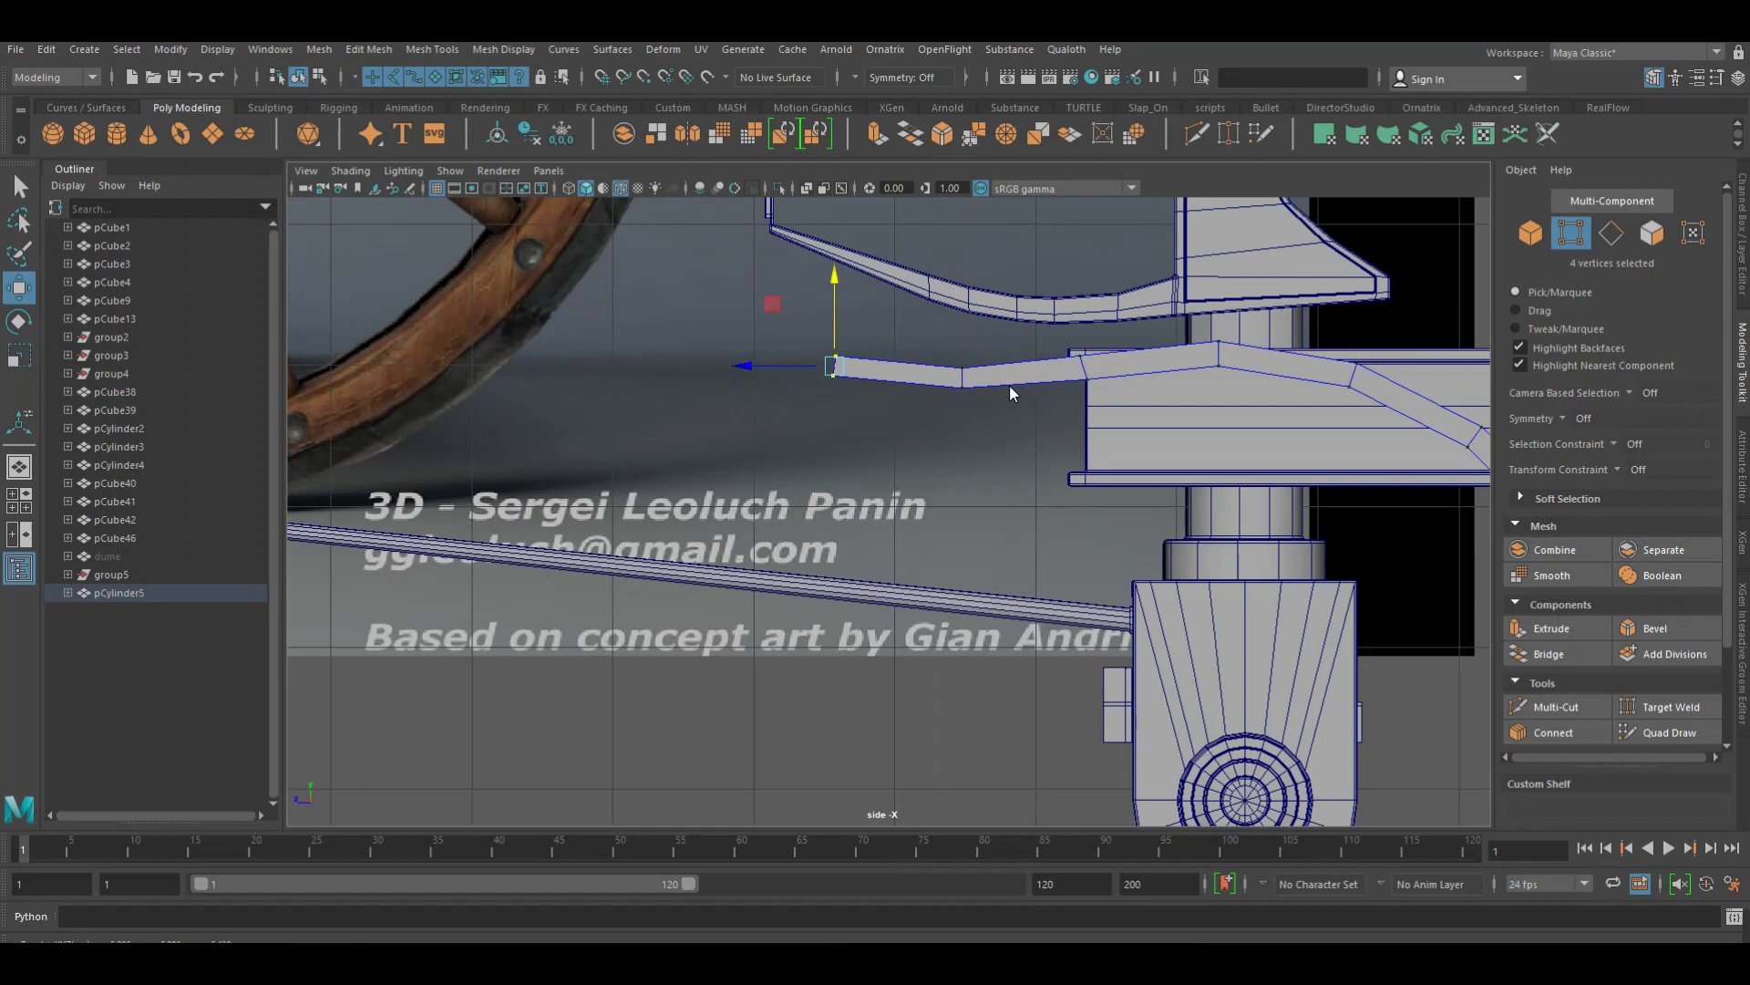
key("F8")
scroll(1203, 437, "down", 5)
In perspective view, centre the fender's pivot and scale it narrower
left_click(1194, 522)
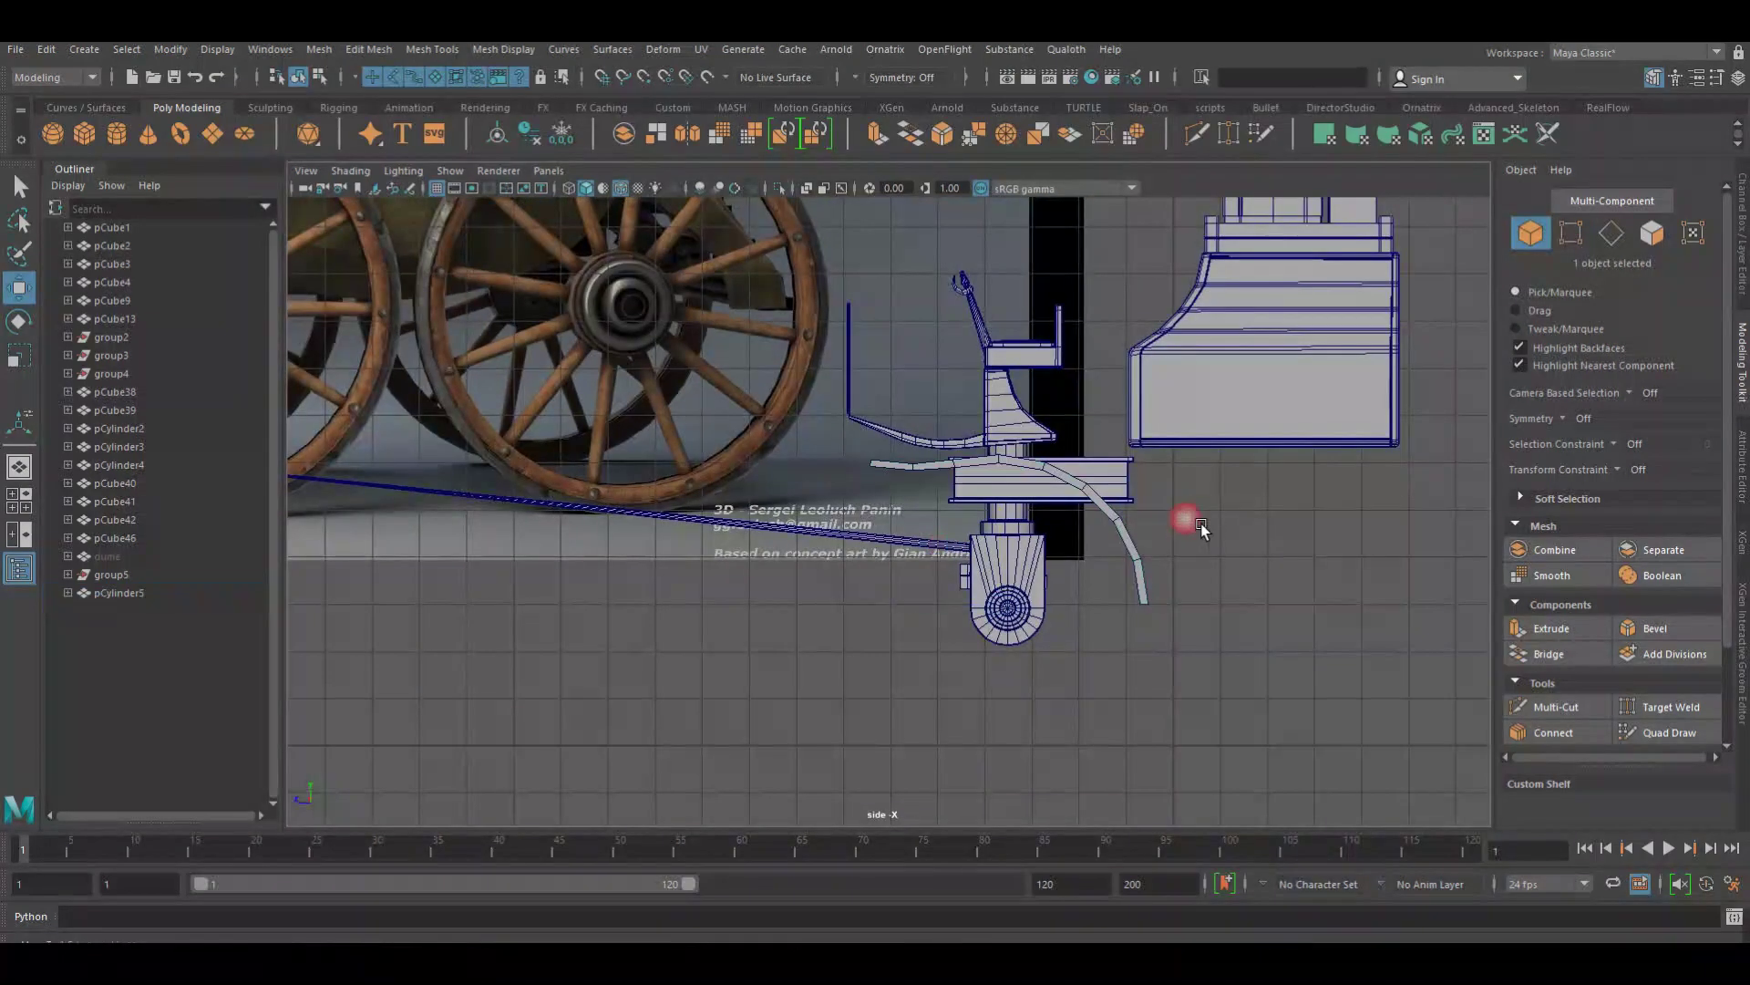
key("space")
left_click_drag(1026, 490, 1010, 469)
mouse_move(1167, 533)
left_mouse_down("alt")
mouse_move(1212, 547)
mouse_move(1153, 551)
mouse_move(1244, 571)
mouse_move(1051, 543)
mouse_move(891, 555)
mouse_move(954, 574)
mouse_move(1425, 587)
mouse_move(1233, 552)
mouse_move(1103, 489)
mouse_move(1127, 434)
left_mouse_up("alt")
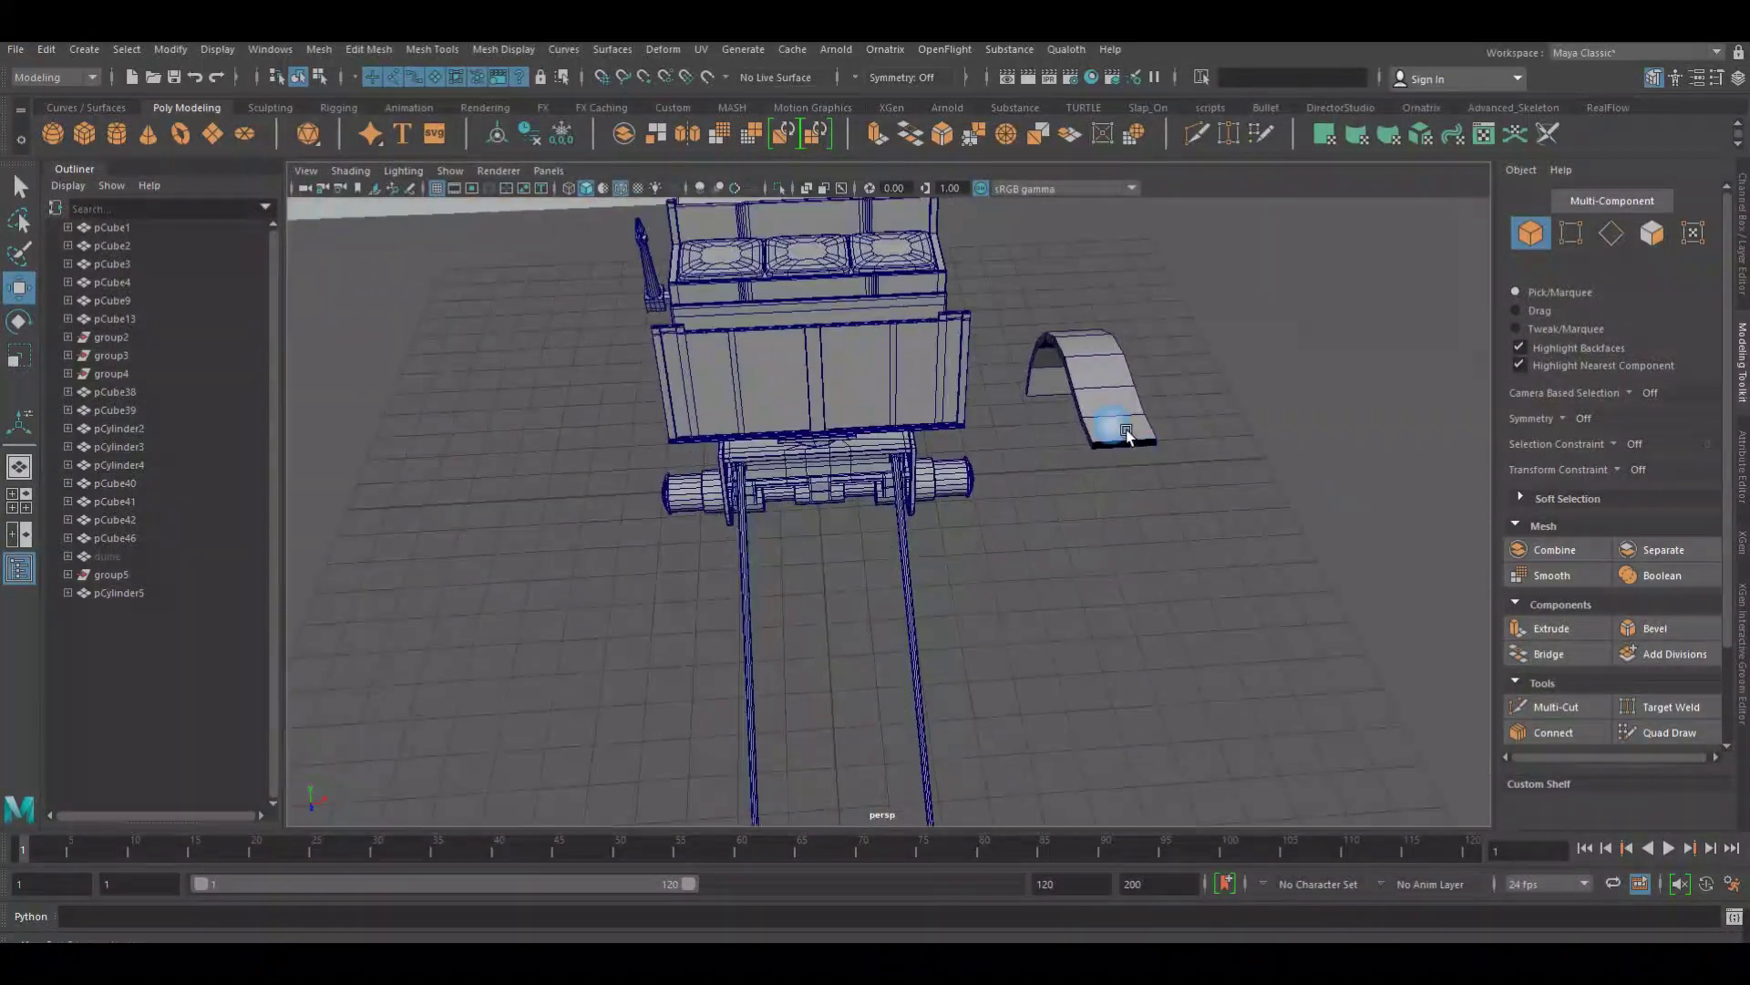
left_click(1127, 432)
left_click(528, 133)
mouse_move(911, 273)
left_mouse_down("alt")
mouse_move(1012, 325)
mouse_move(1155, 529)
left_mouse_up("alt")
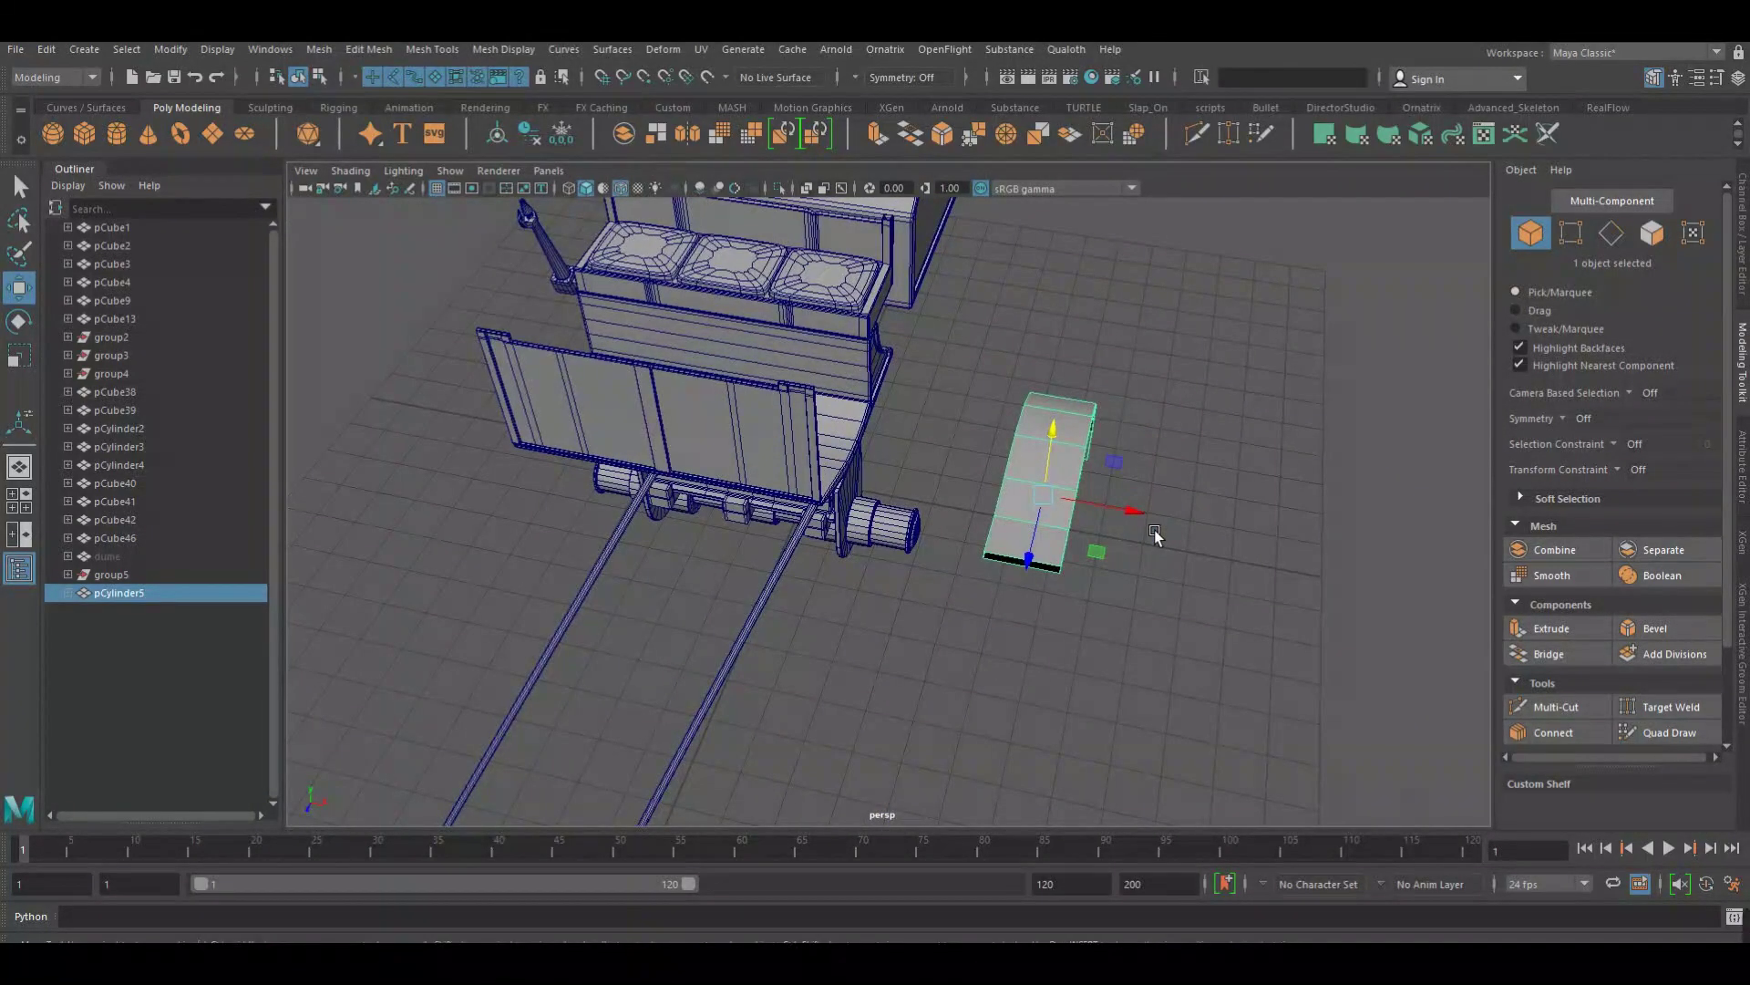
key("r")
mouse_move(1004, 490)
left_mouse_down()
mouse_move(720, 412)
mouse_move(895, 424)
left_mouse_up()
right_click_drag(894, 424, 960, 337, "alt")
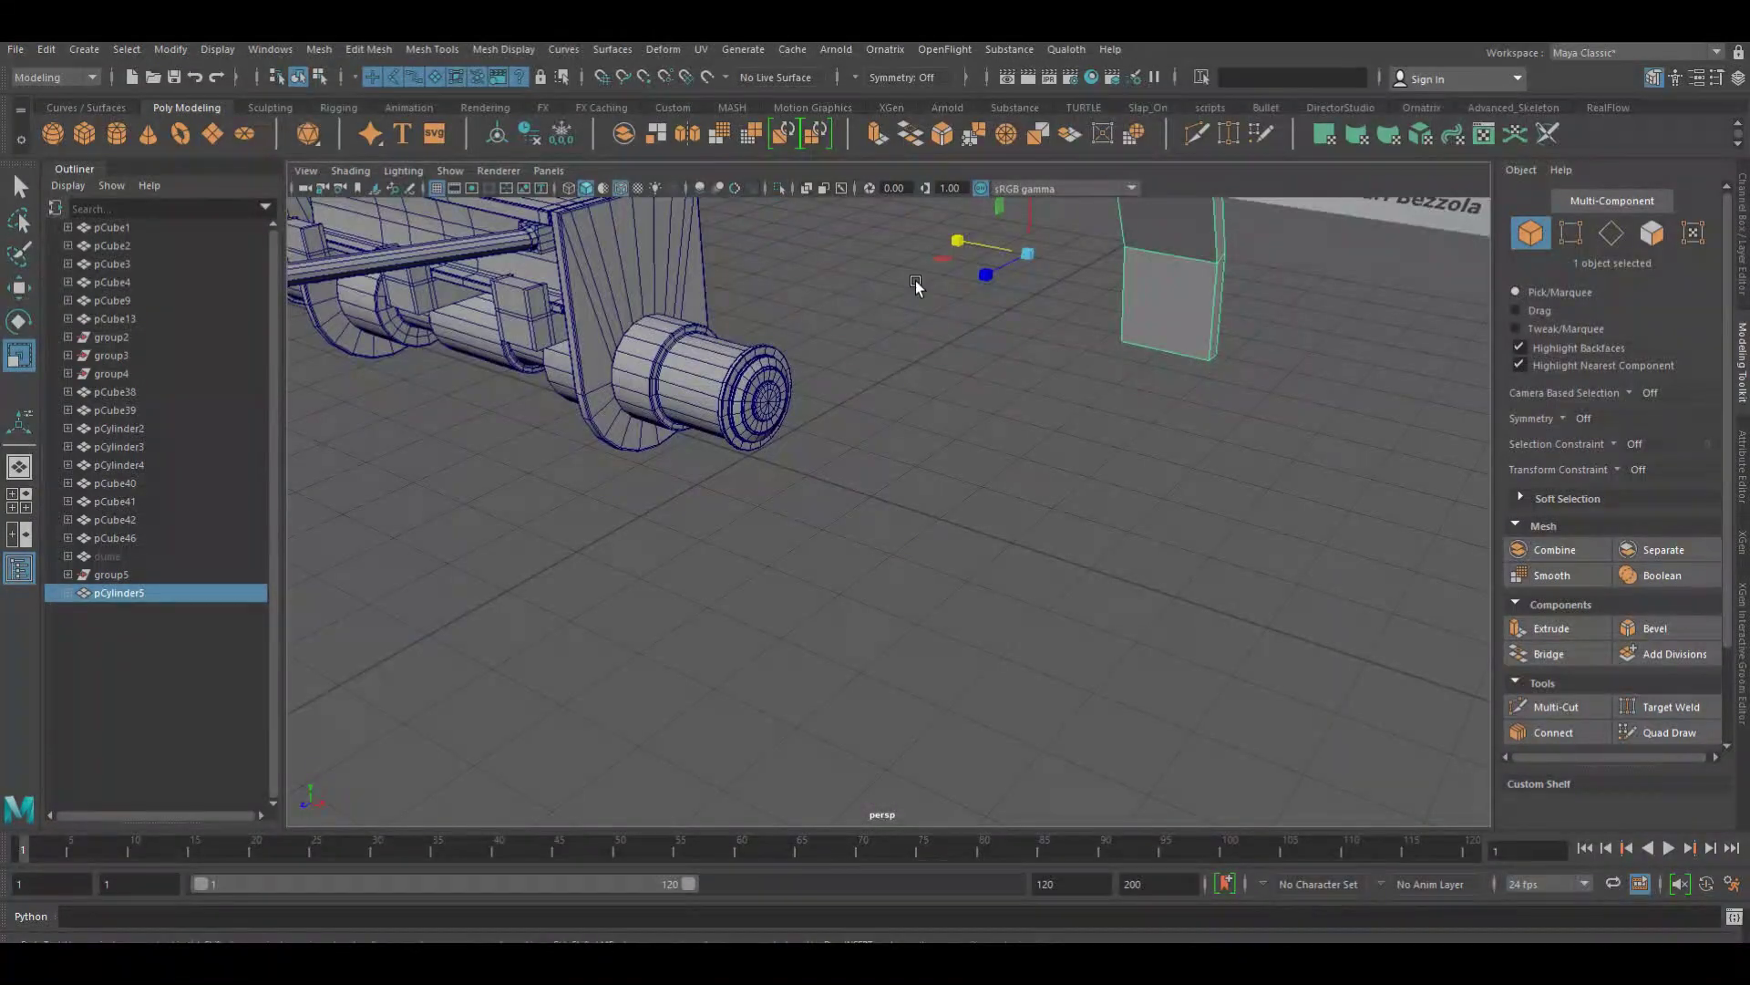
right_click_drag(915, 281, 845, 315, "alt")
Bridge the two edges at the fender's open flat end to close it
key("F11")
left_click(813, 343)
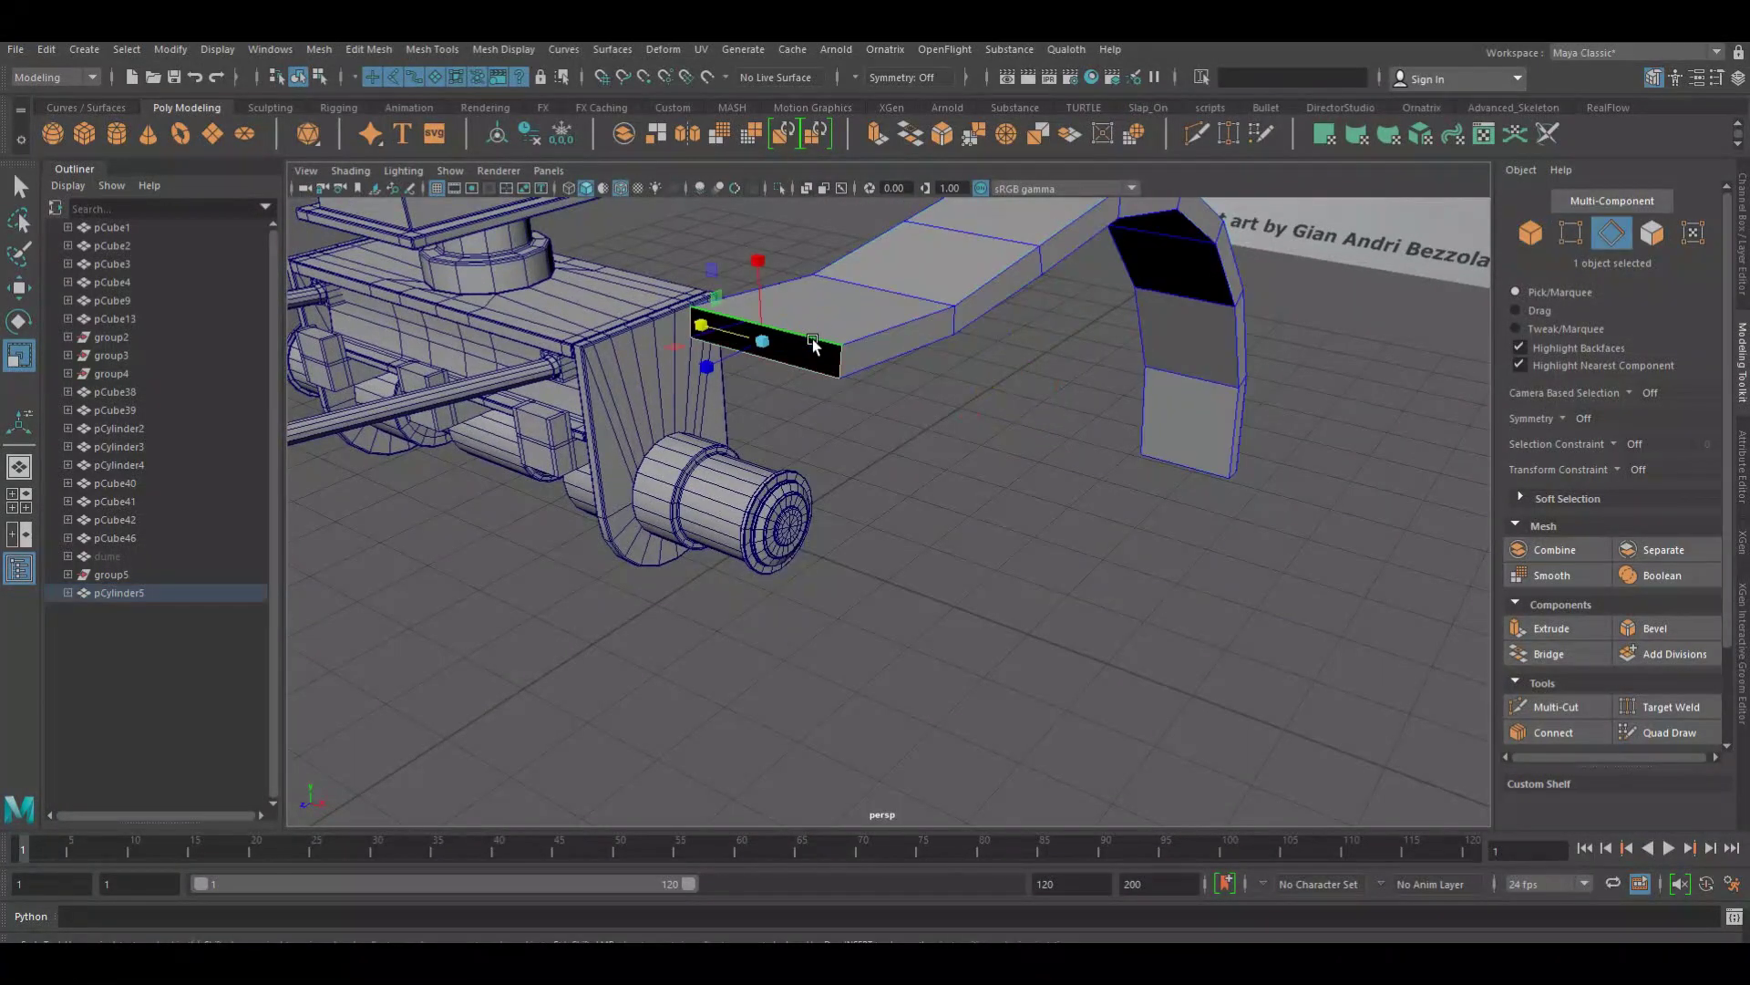
left_click(798, 368, "shift")
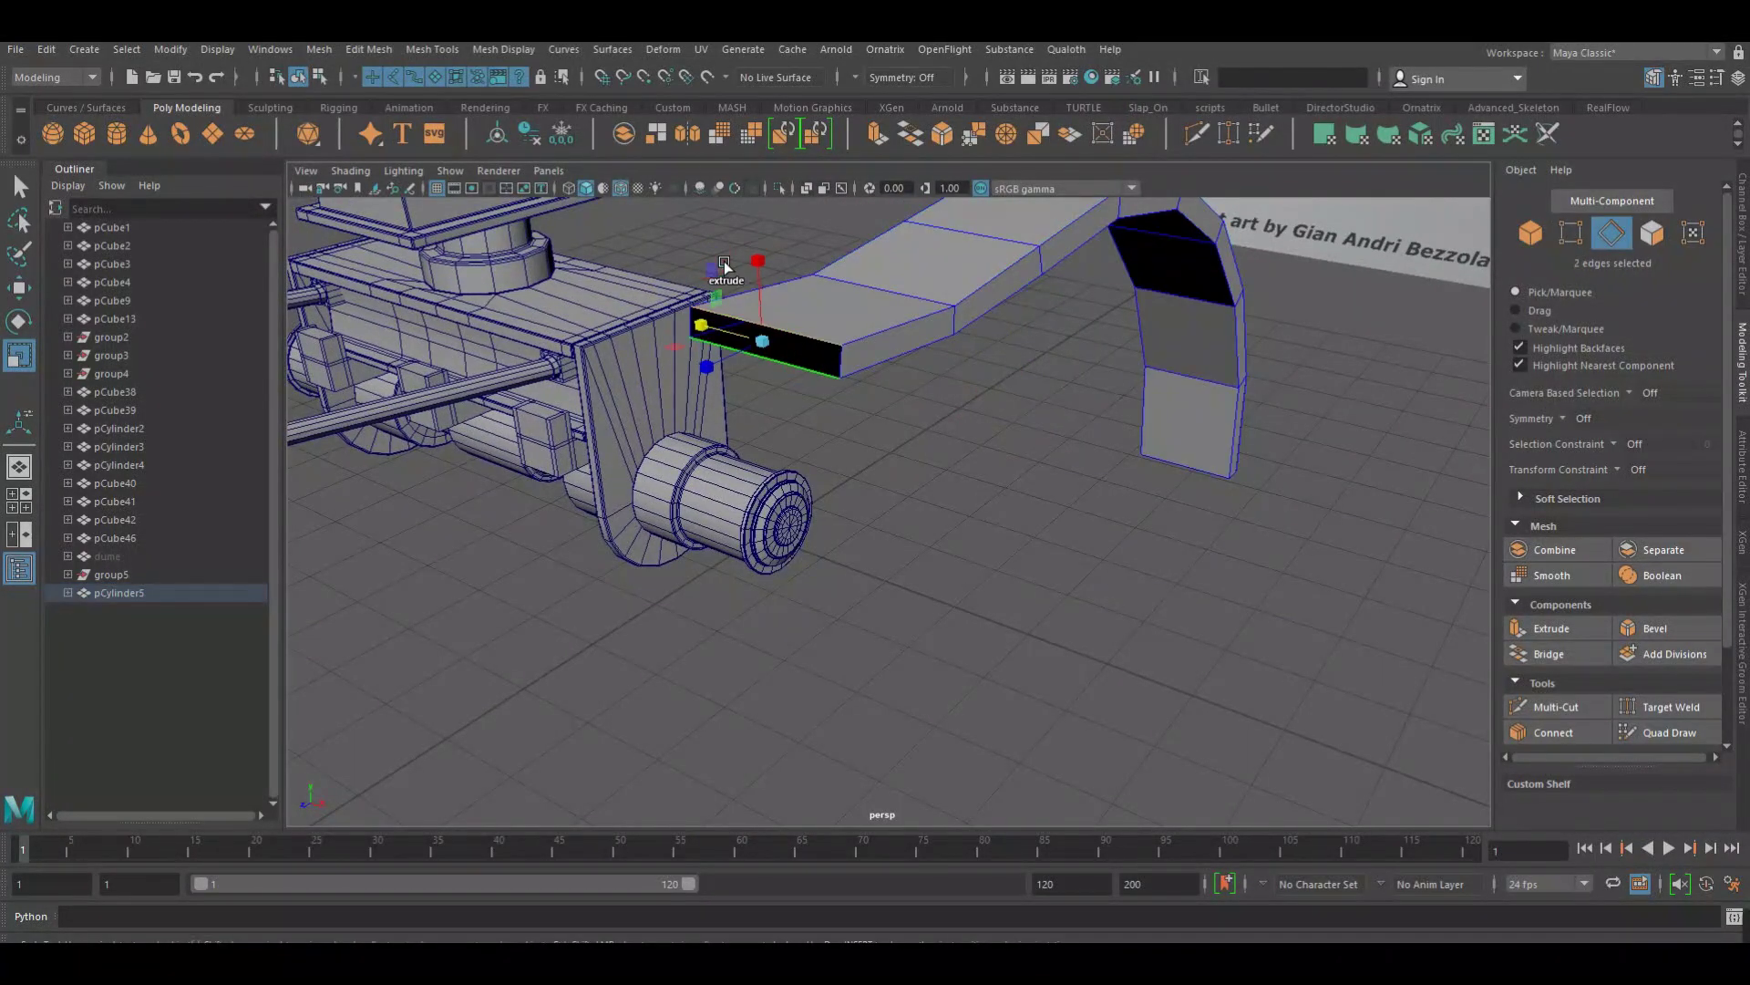
left_click(626, 137)
right_click(892, 267, "shift")
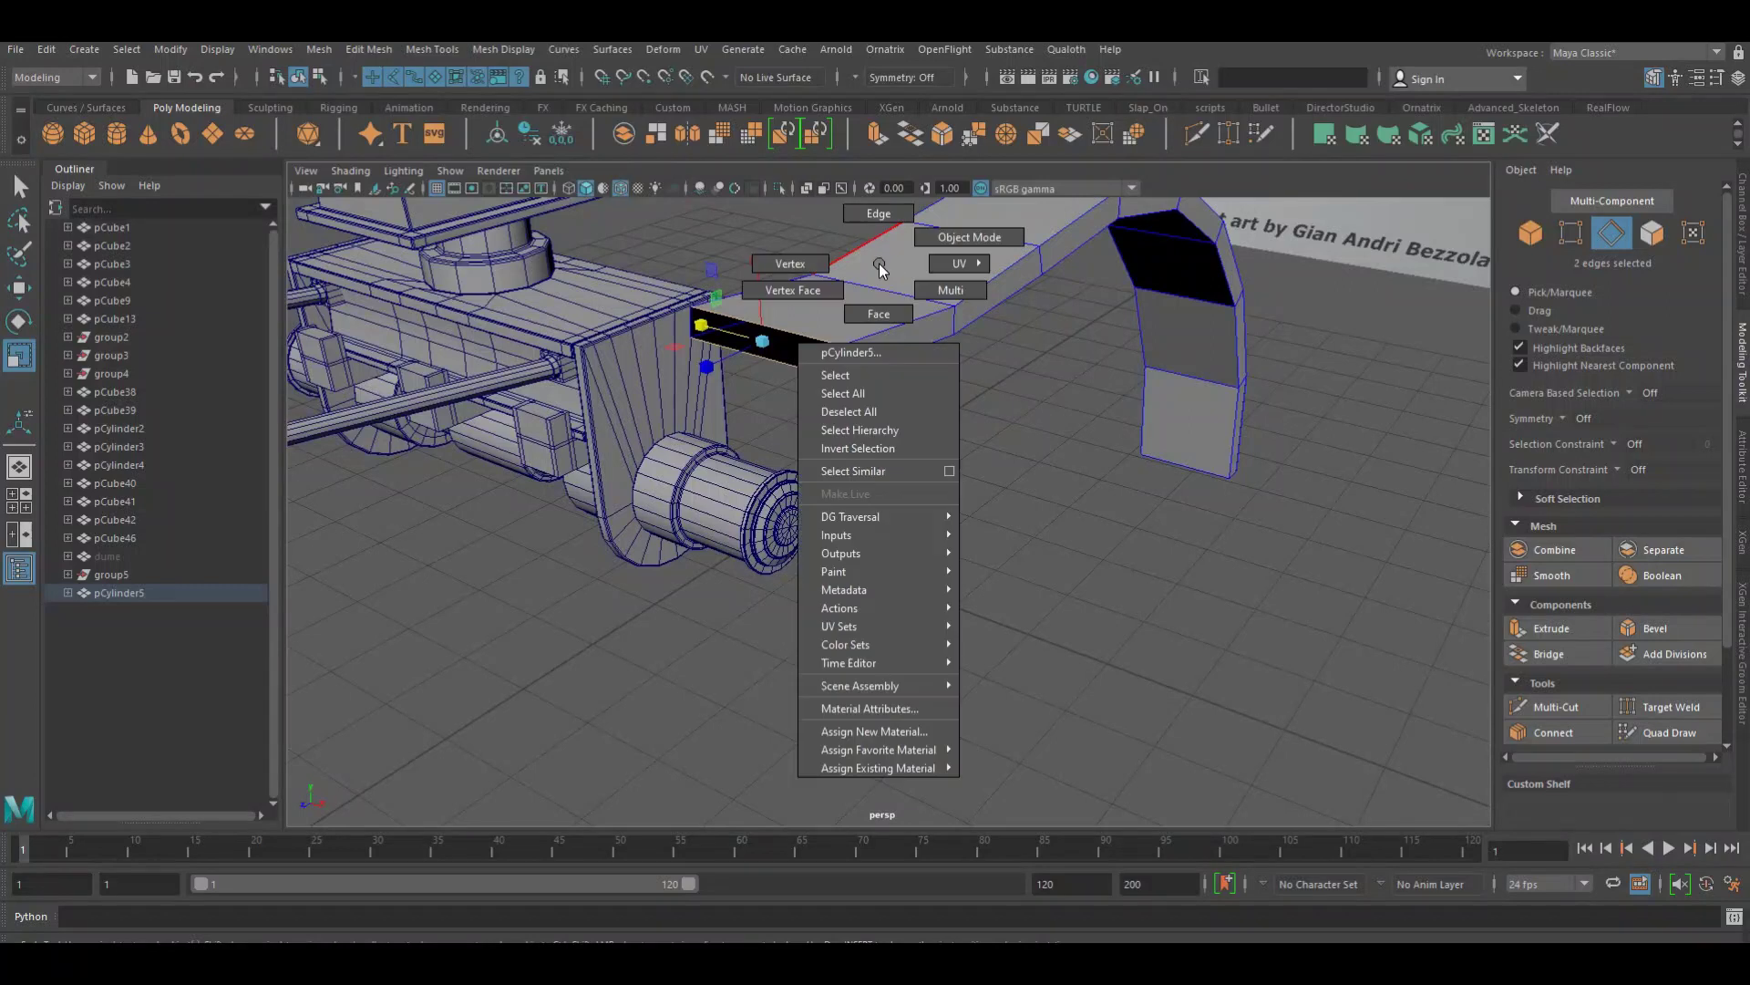
mouse_move(912, 274)
right_mouse_down("shift")
mouse_move(900, 319)
mouse_move(1135, 374)
mouse_move(832, 402)
right_mouse_up("shift")
left_click(1135, 374)
mouse_move(1338, 559)
left_mouse_down("alt")
mouse_move(1042, 504)
mouse_move(1227, 559)
mouse_move(1039, 558)
mouse_move(1135, 581)
left_mouse_up("alt")
mouse_move(998, 528)
left_mouse_down("alt")
mouse_move(1133, 546)
mouse_move(1074, 545)
left_mouse_up("alt")
mouse_move(1139, 586)
right_mouse_down("alt")
mouse_move(1227, 547)
mouse_move(1213, 492)
mouse_move(1178, 508)
right_mouse_up("alt")
Select the fender's long edge loops along with its bottom edge
right_click_drag(1278, 534, 1276, 433)
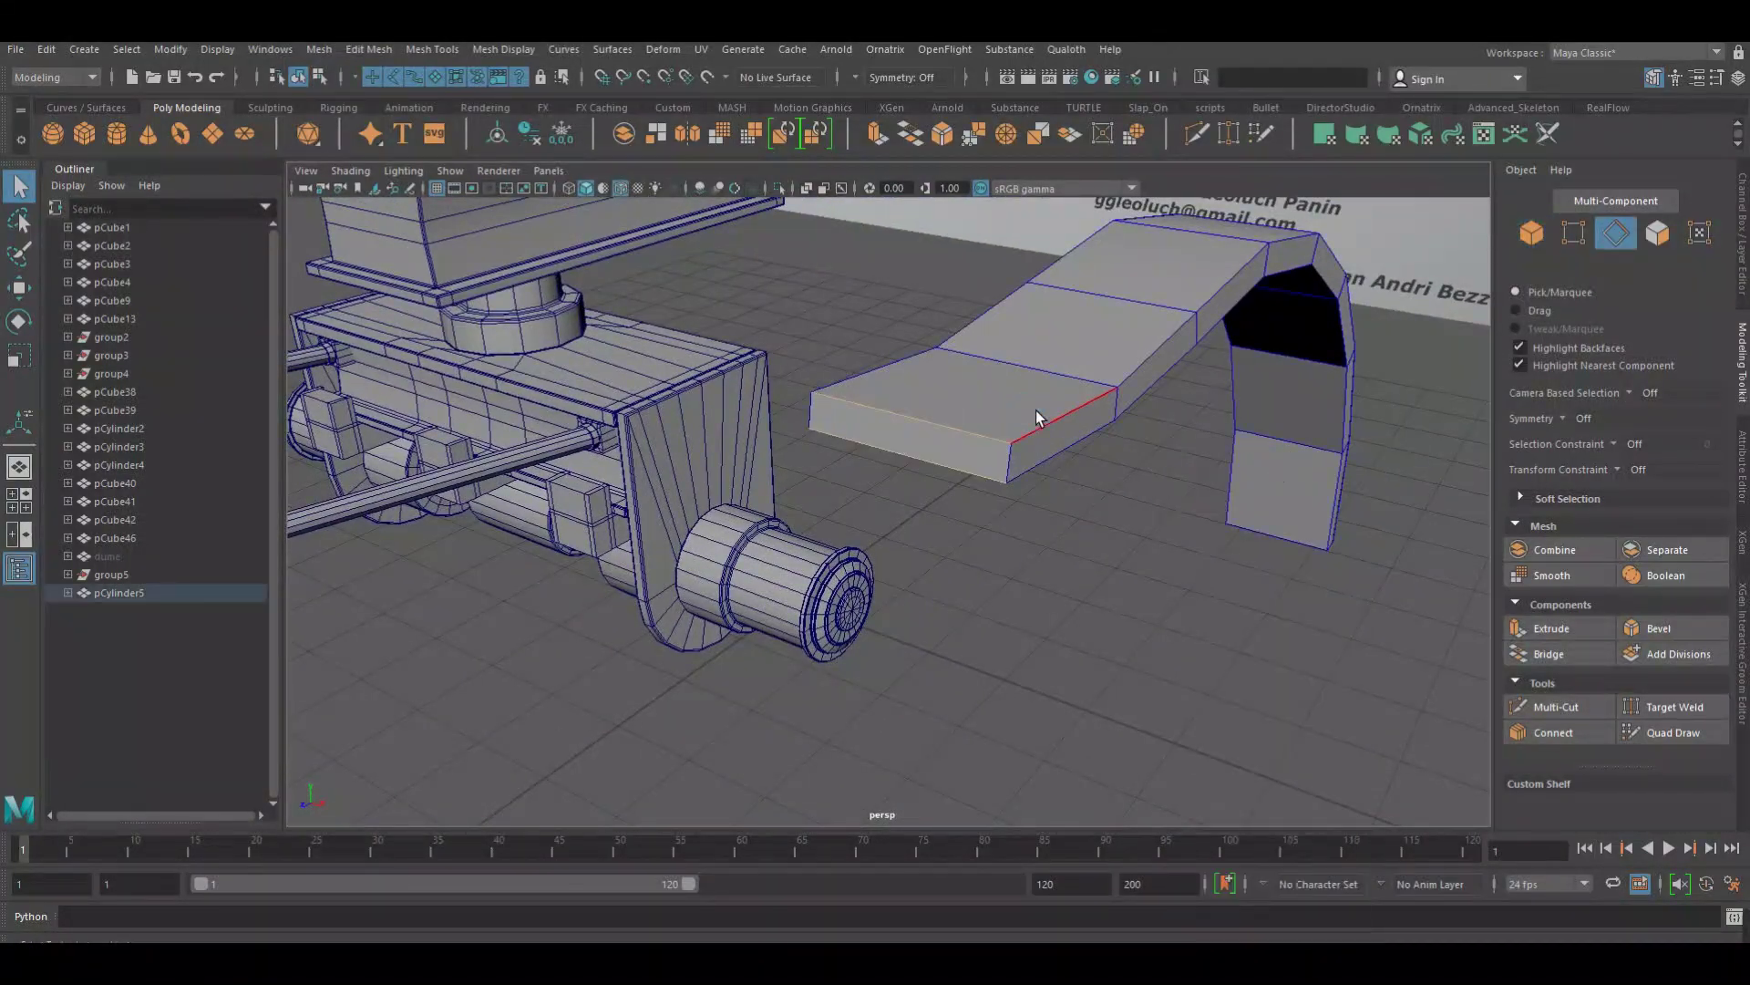
double_click(1059, 428)
double_click(1053, 461, "shift")
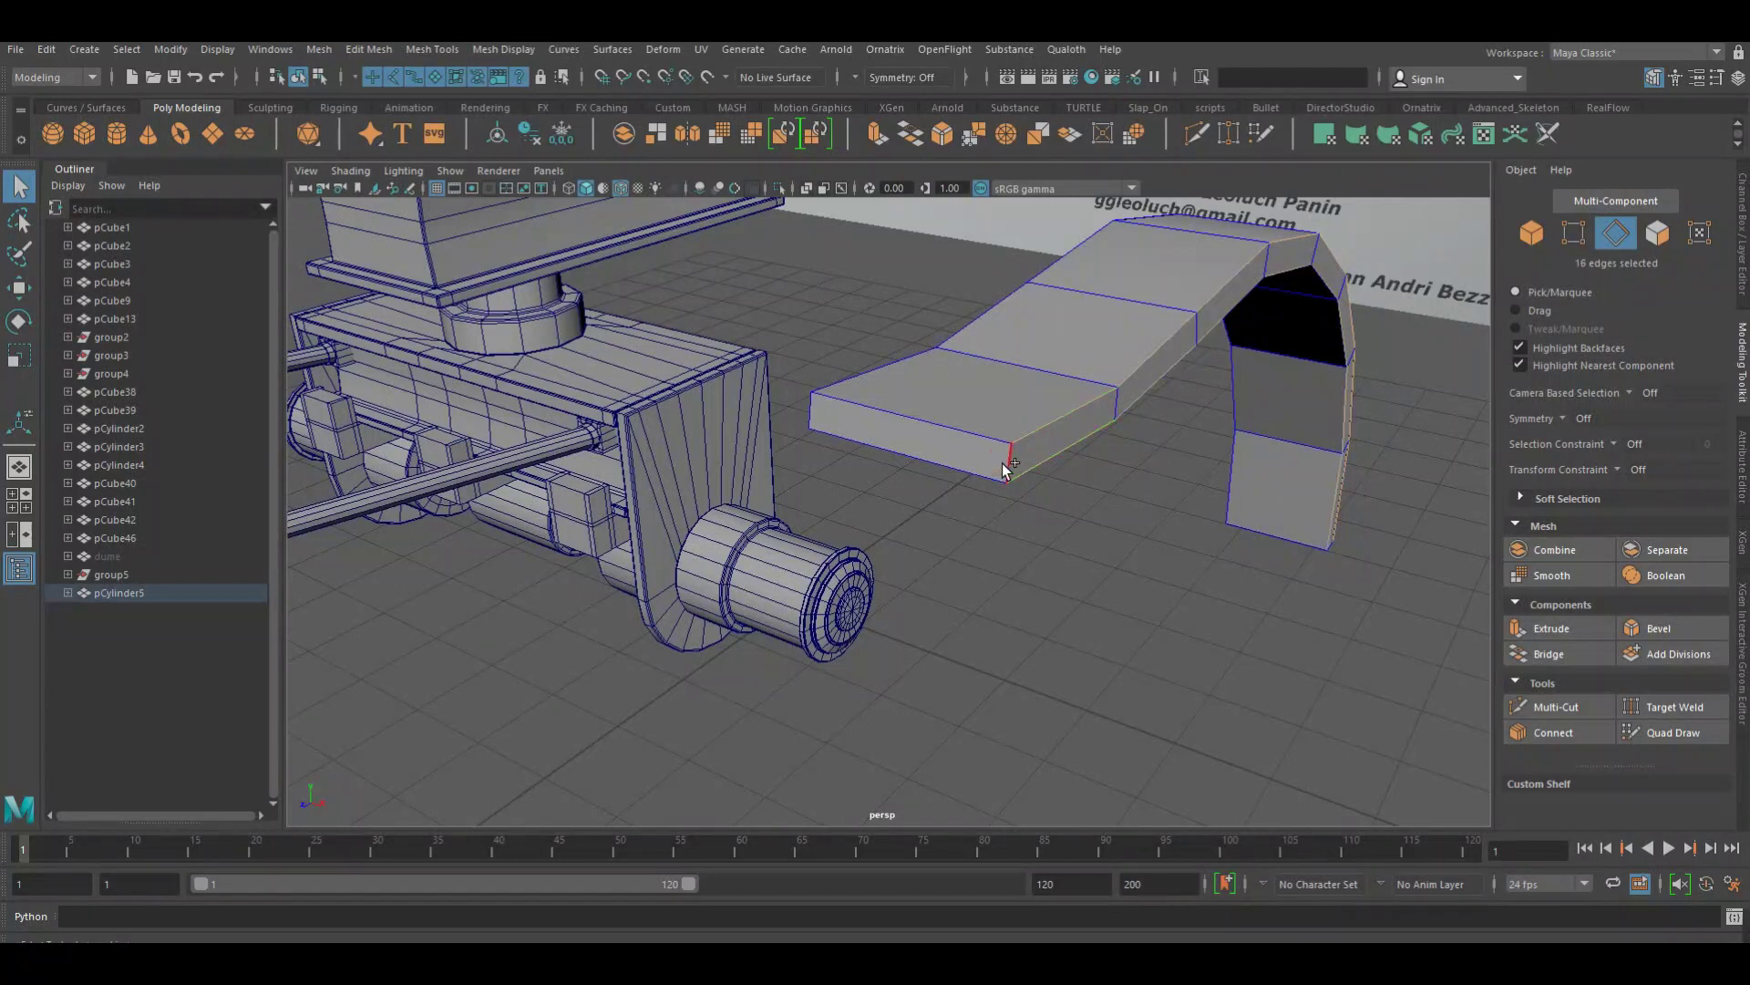
left_click(944, 472, "shift")
double_click(872, 393, "shift")
key("3")
key("4")
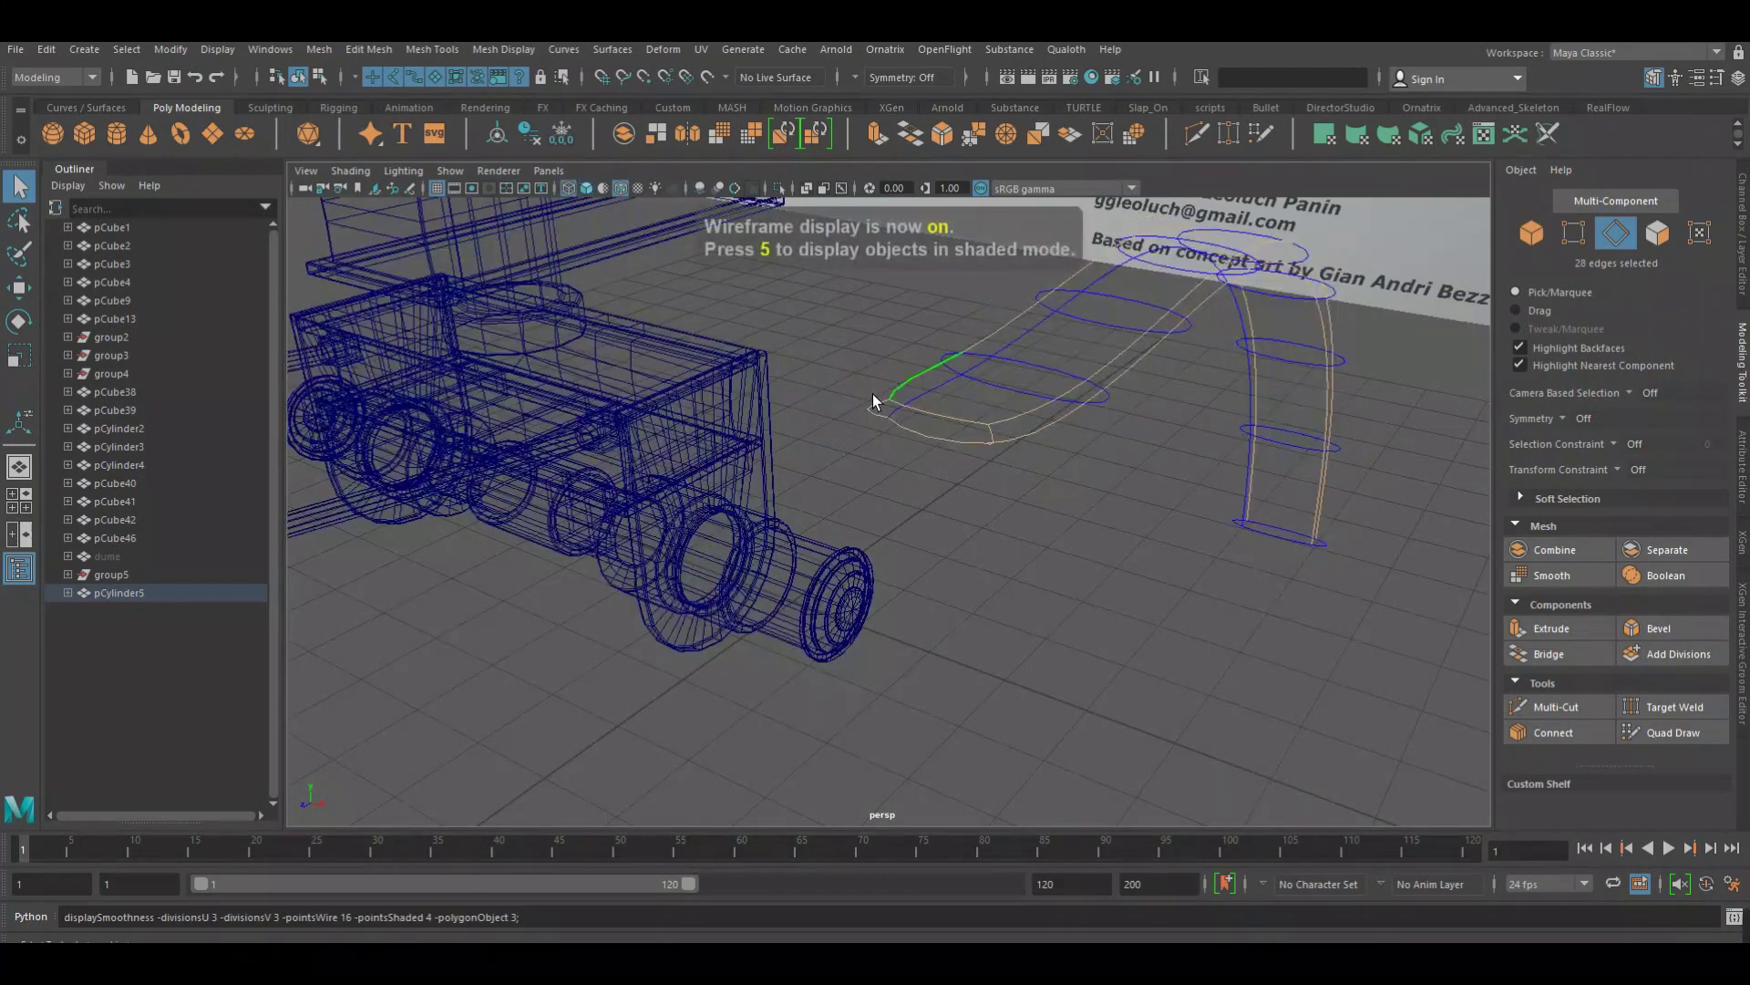
key("1")
double_click(927, 397, "shift")
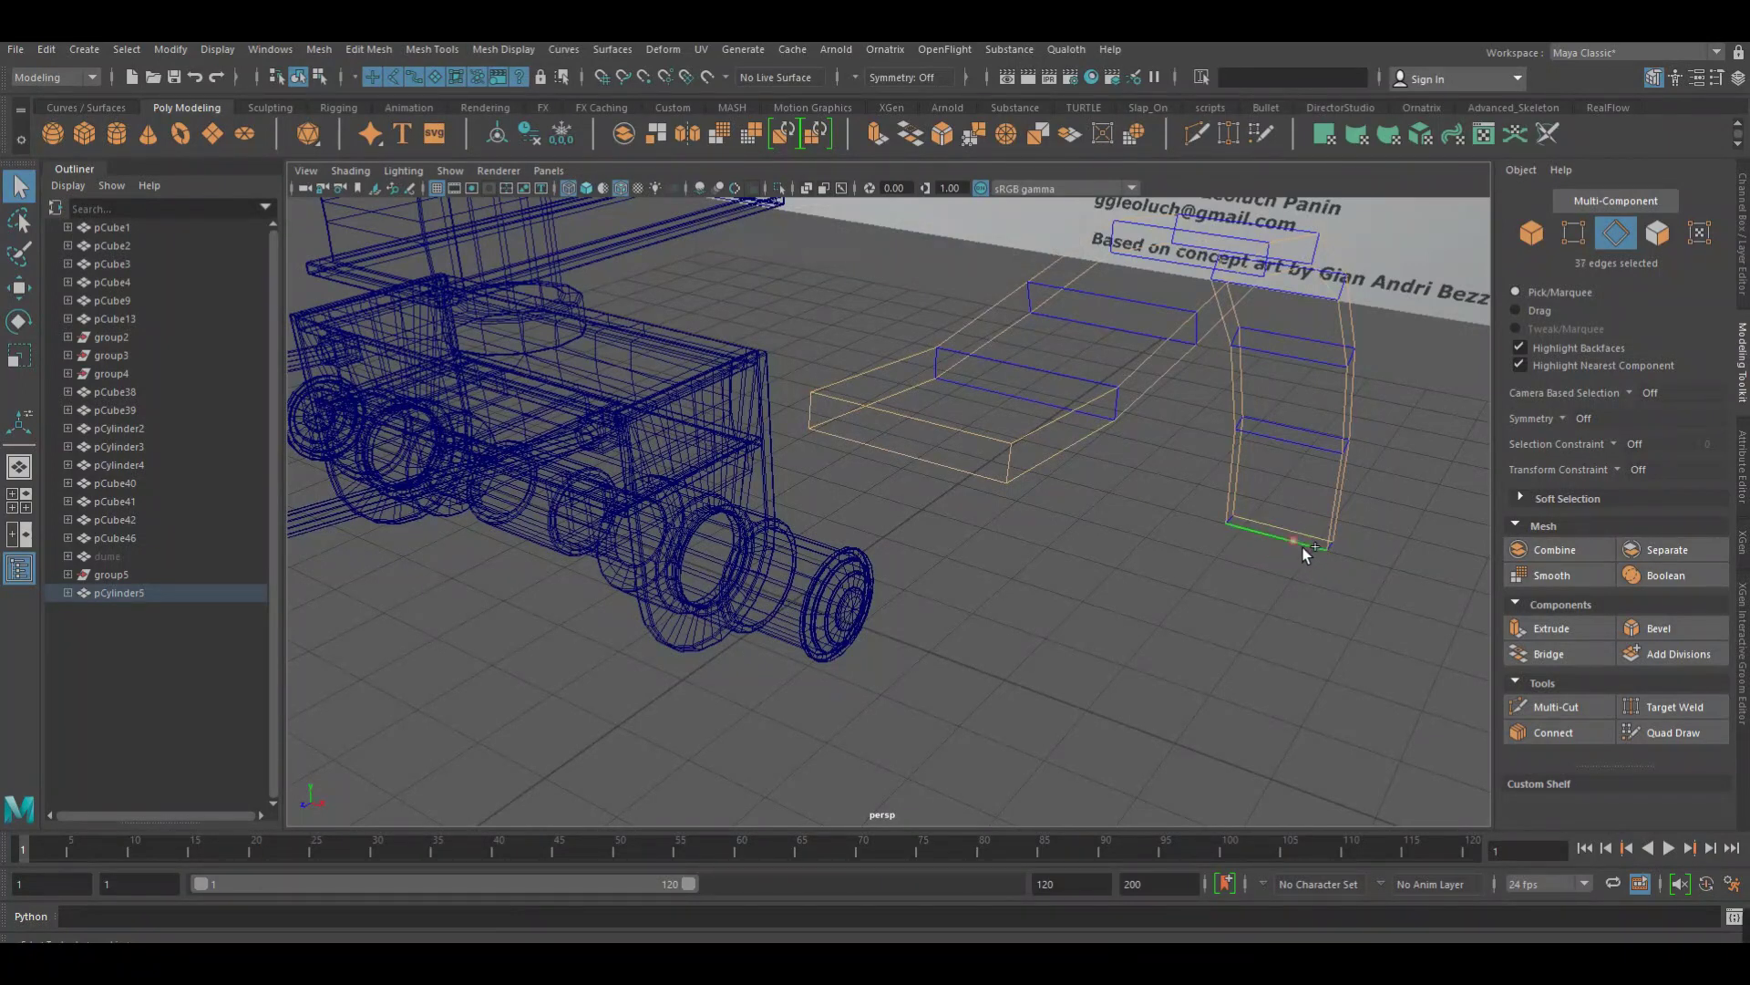
left_click_drag(1349, 595, 1172, 598, "alt")
right_click_drag(1172, 598, 1189, 644, "alt")
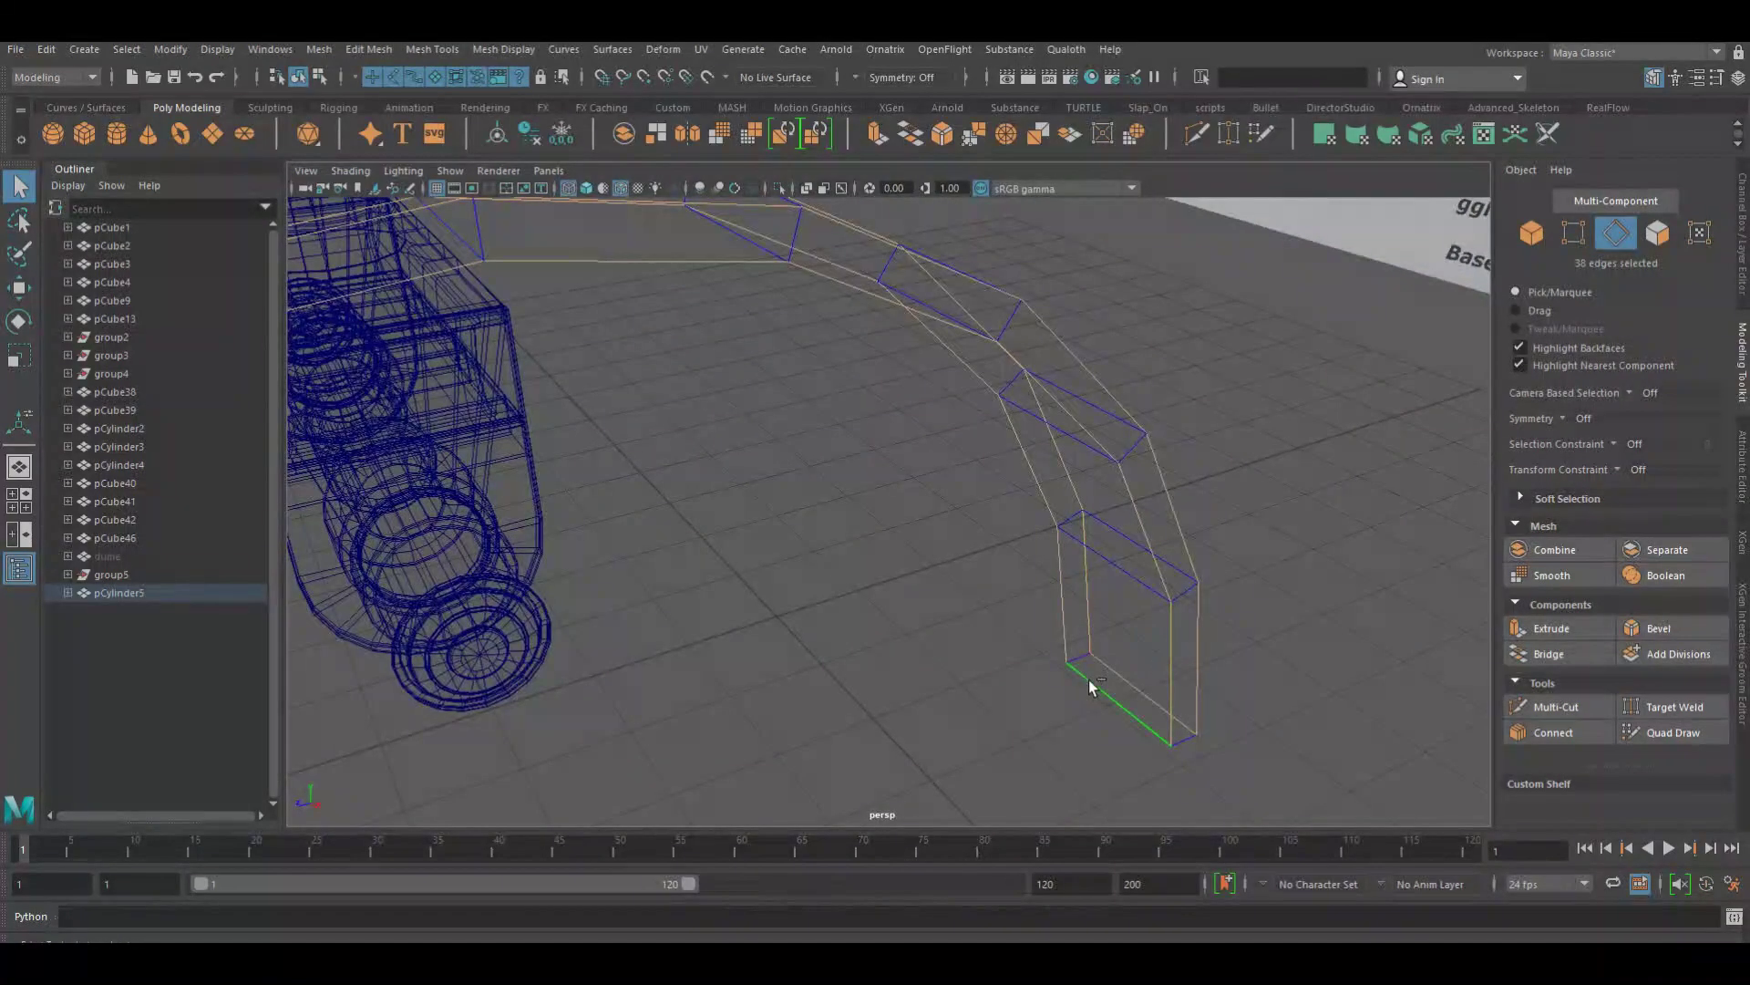
left_click(1188, 742, "shift")
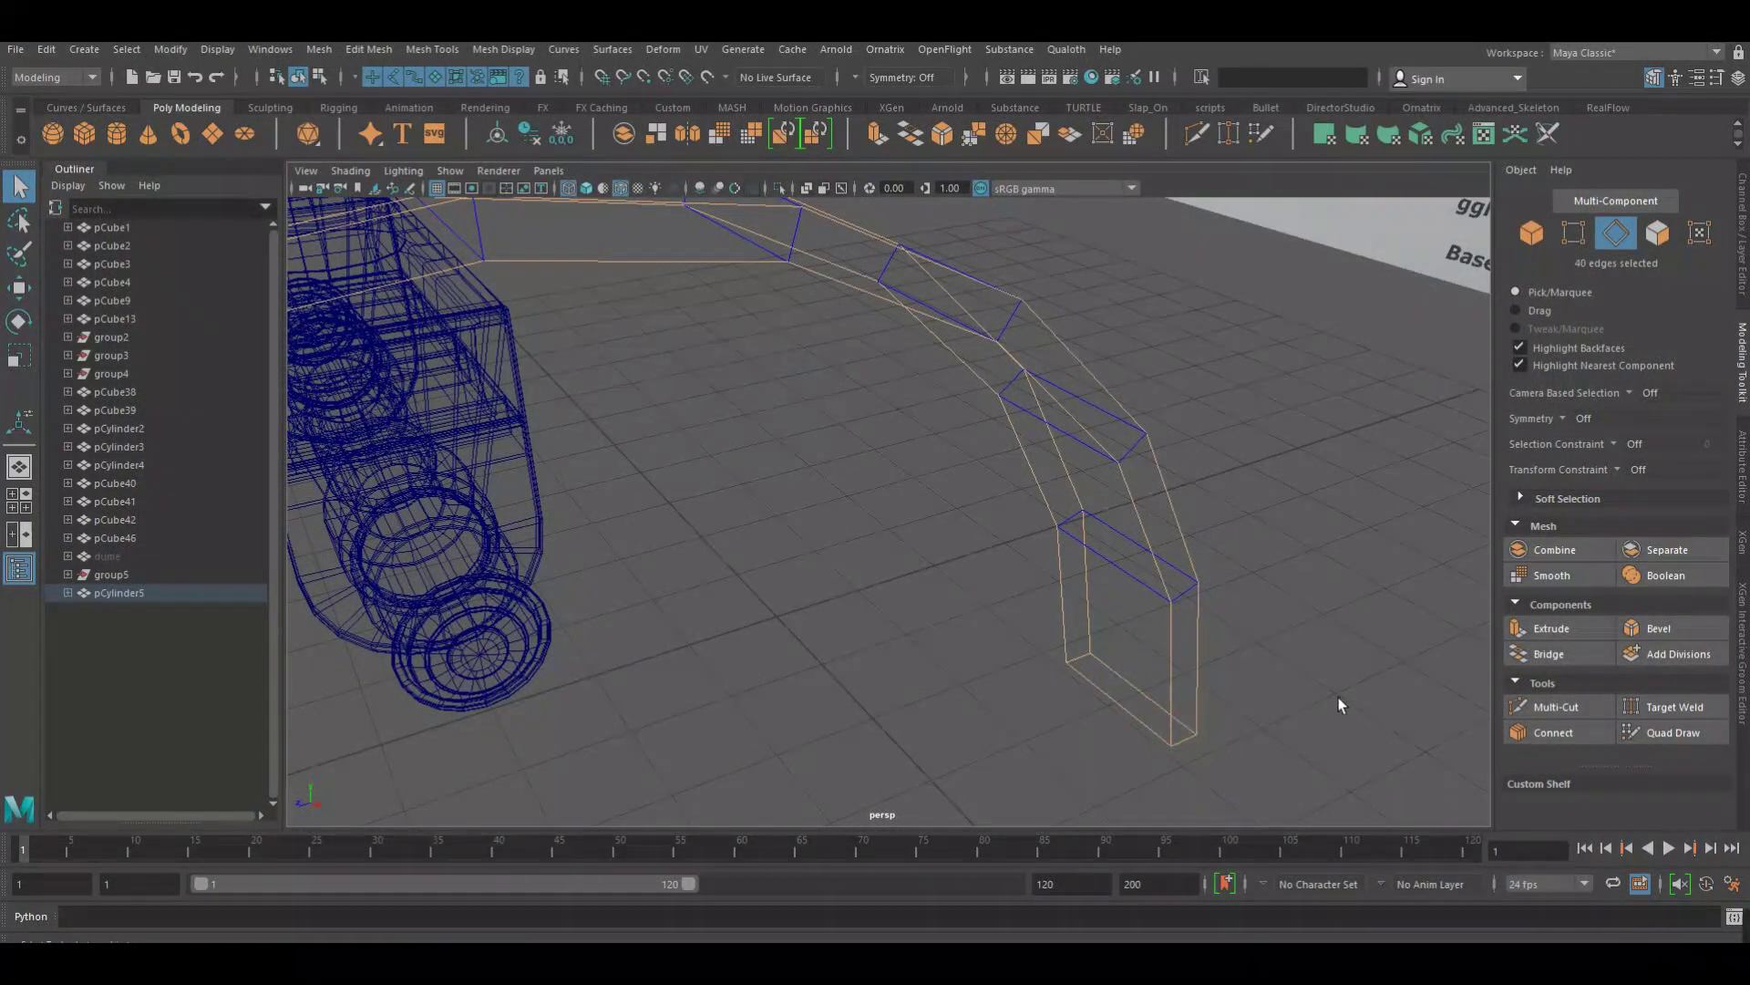
Bevel the selected edges with Fraction 0.3 and 2 segments, then view shaded
left_click(944, 138)
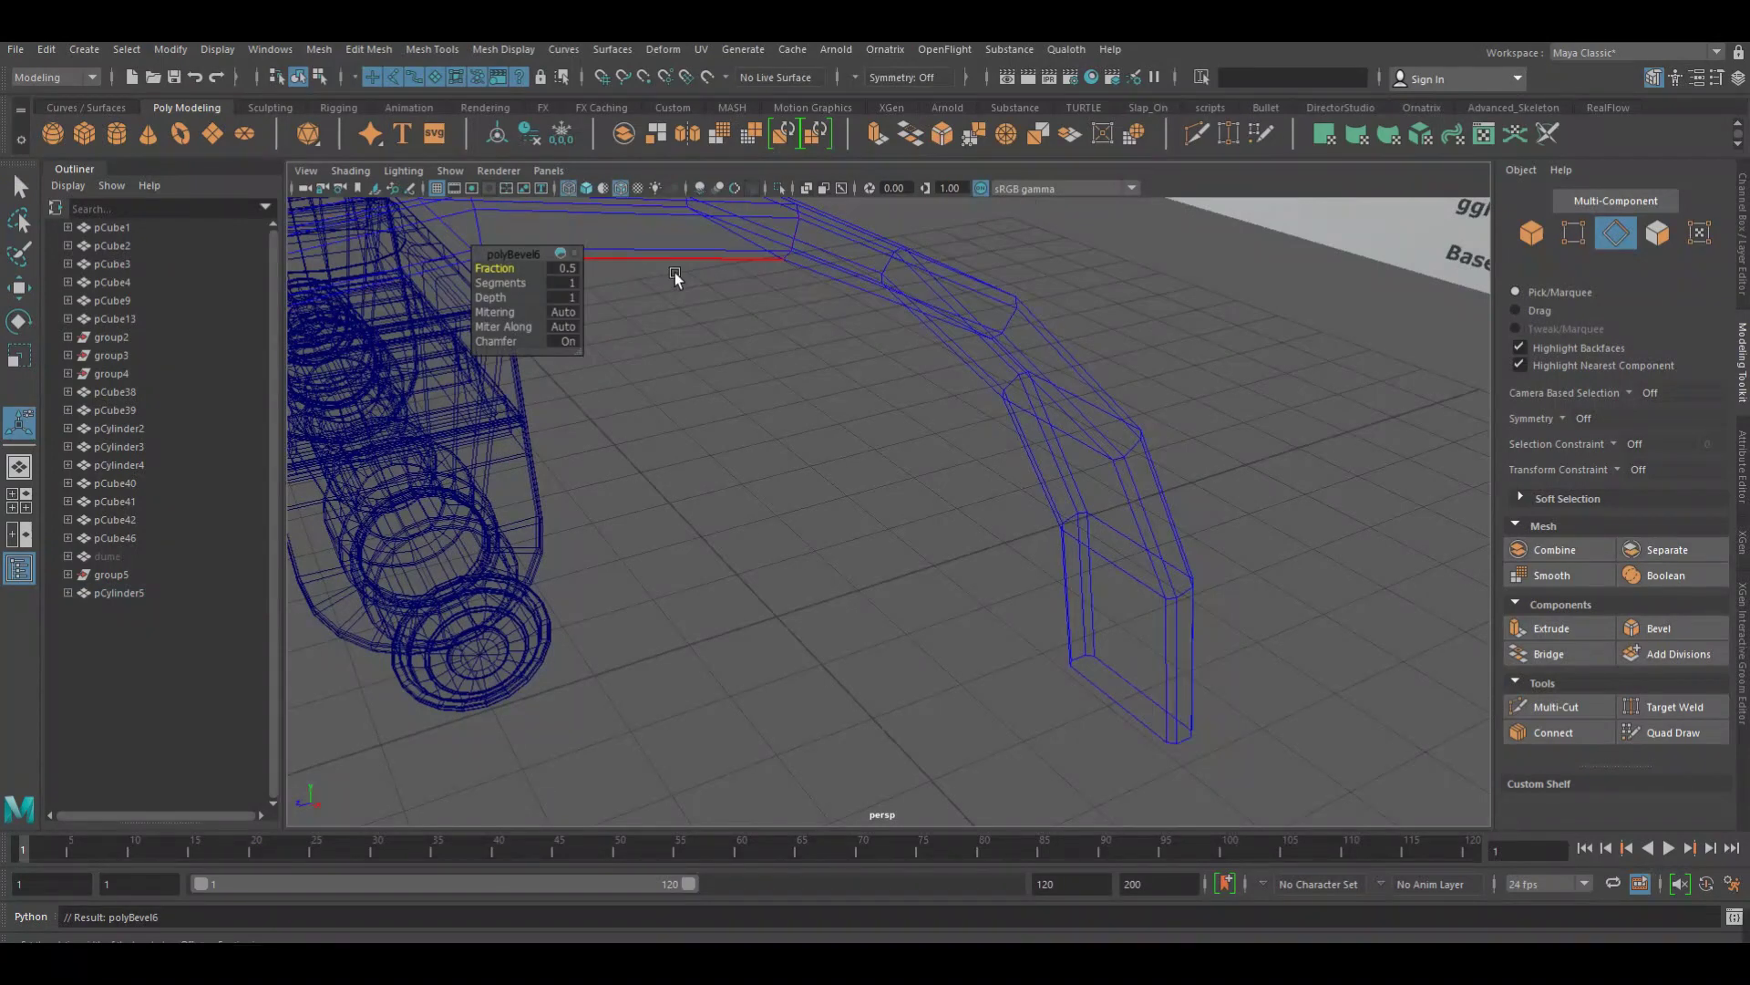
left_click(577, 271)
type("0.3")
key("Return")
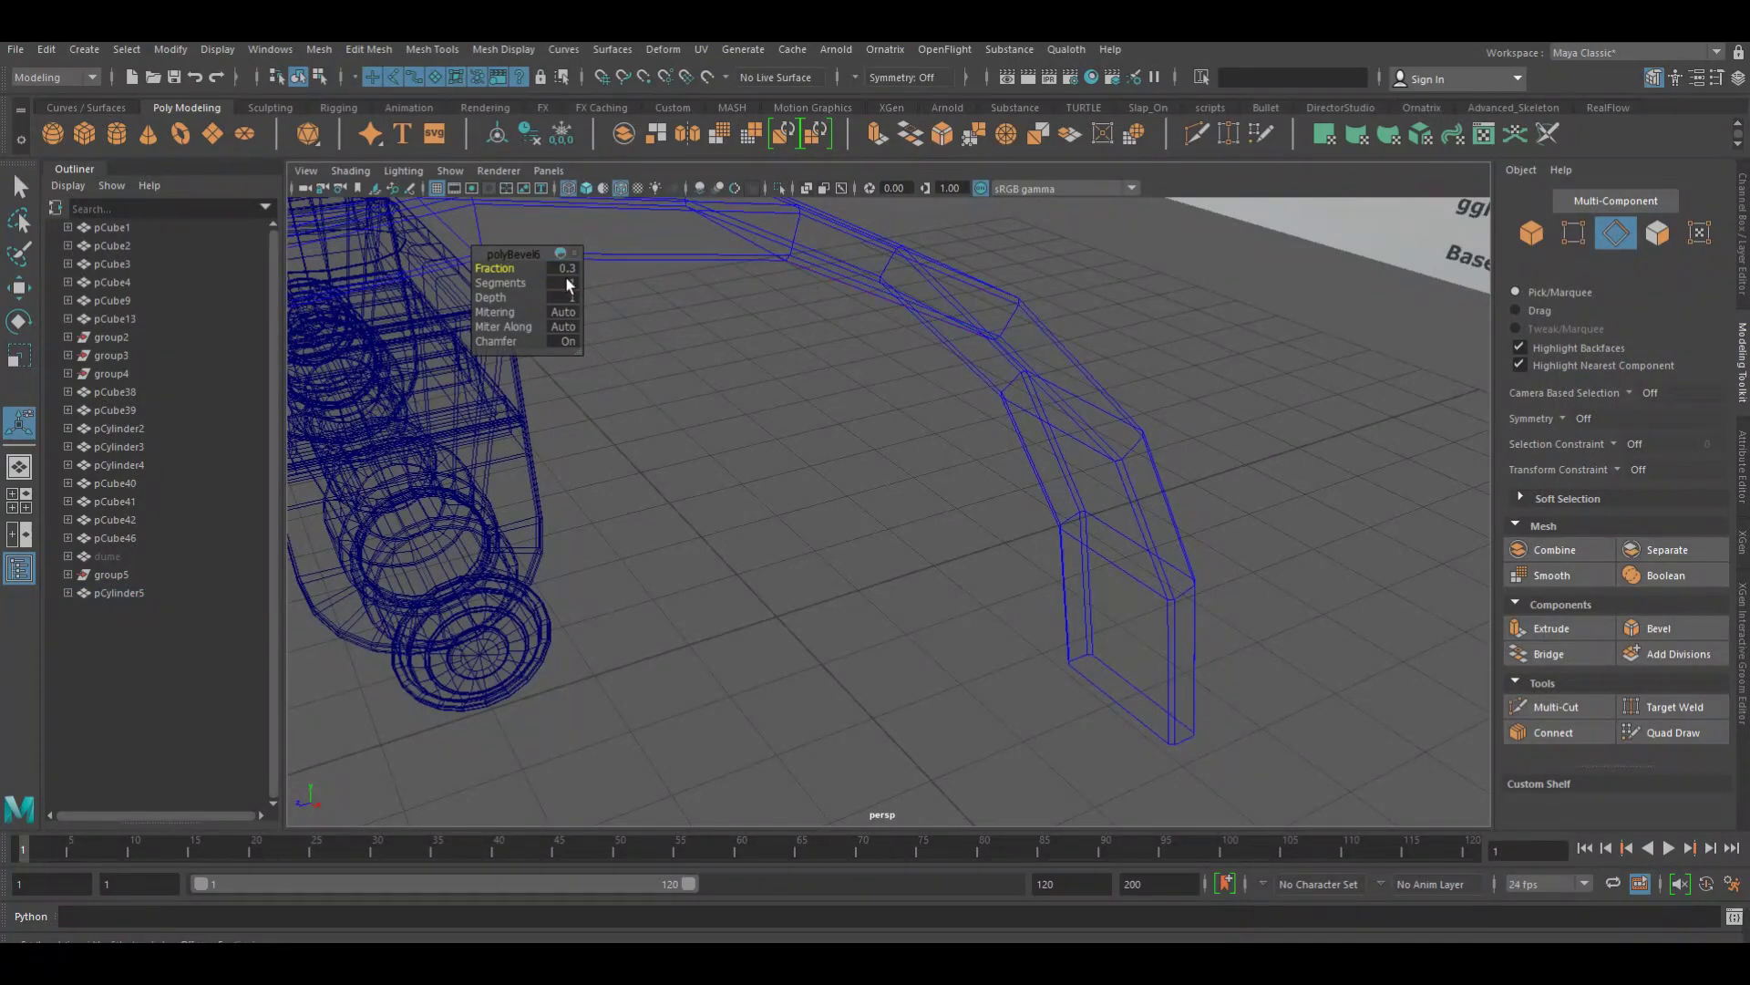
left_click_drag(582, 288, 935, 398)
key("5")
Turn off mesh edges over shaded objects and orbit around the carriage
right_click_drag(939, 369, 1004, 374)
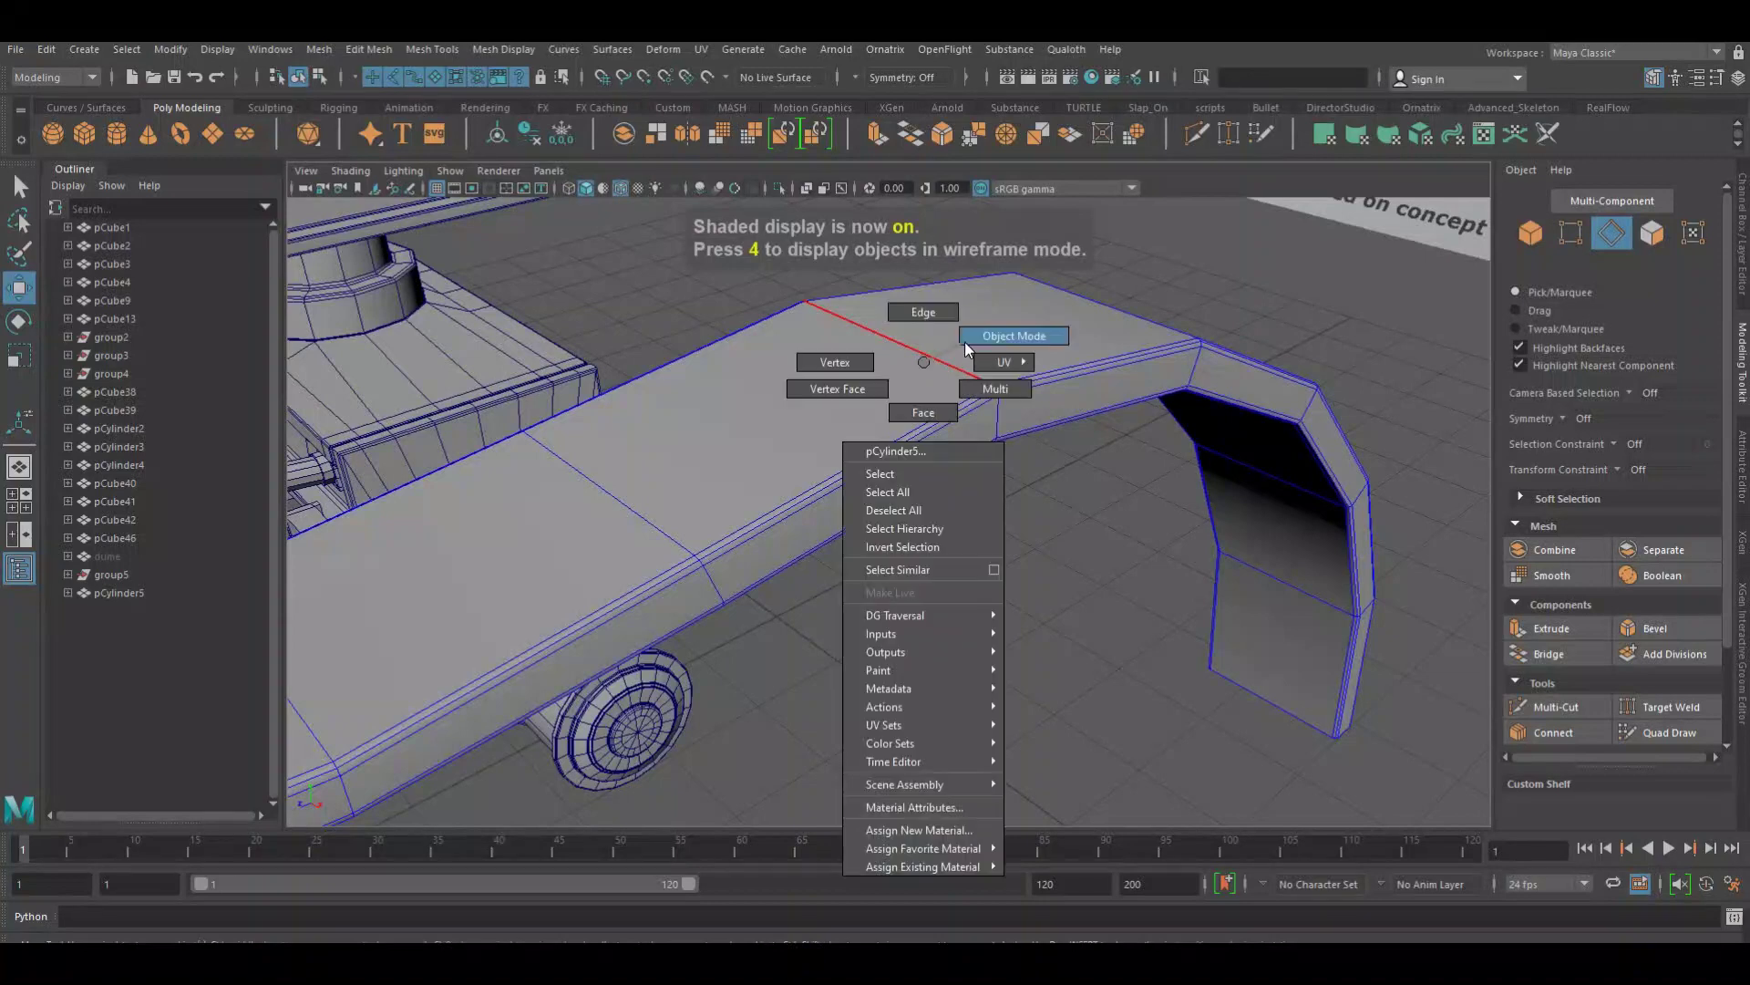
left_click(1035, 522)
left_click_drag(1063, 508, 966, 483, "alt")
key("q")
key("w")
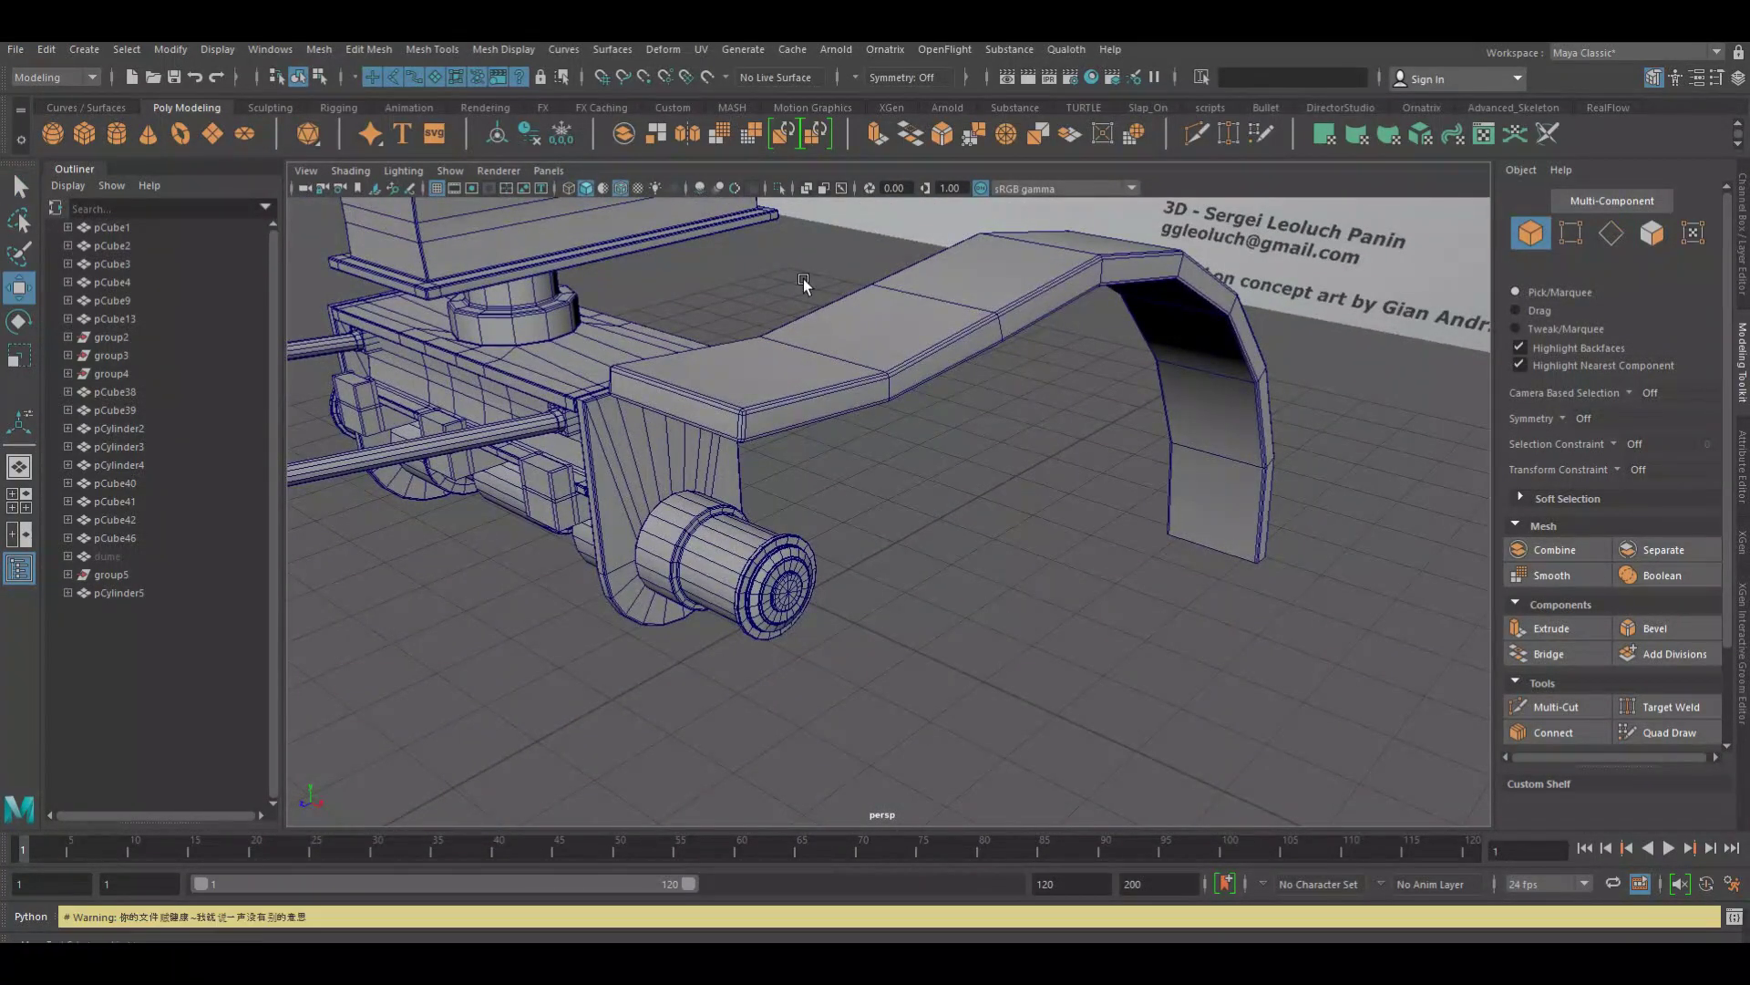
left_click(624, 190)
mouse_move(993, 474)
left_mouse_down("alt")
mouse_move(835, 436)
mouse_move(791, 467)
mouse_move(801, 446)
mouse_move(1002, 452)
mouse_move(973, 489)
left_mouse_up("alt")
key("q")
key("w")
Slide the fender (pCylinder5) left along X
left_click(1115, 429)
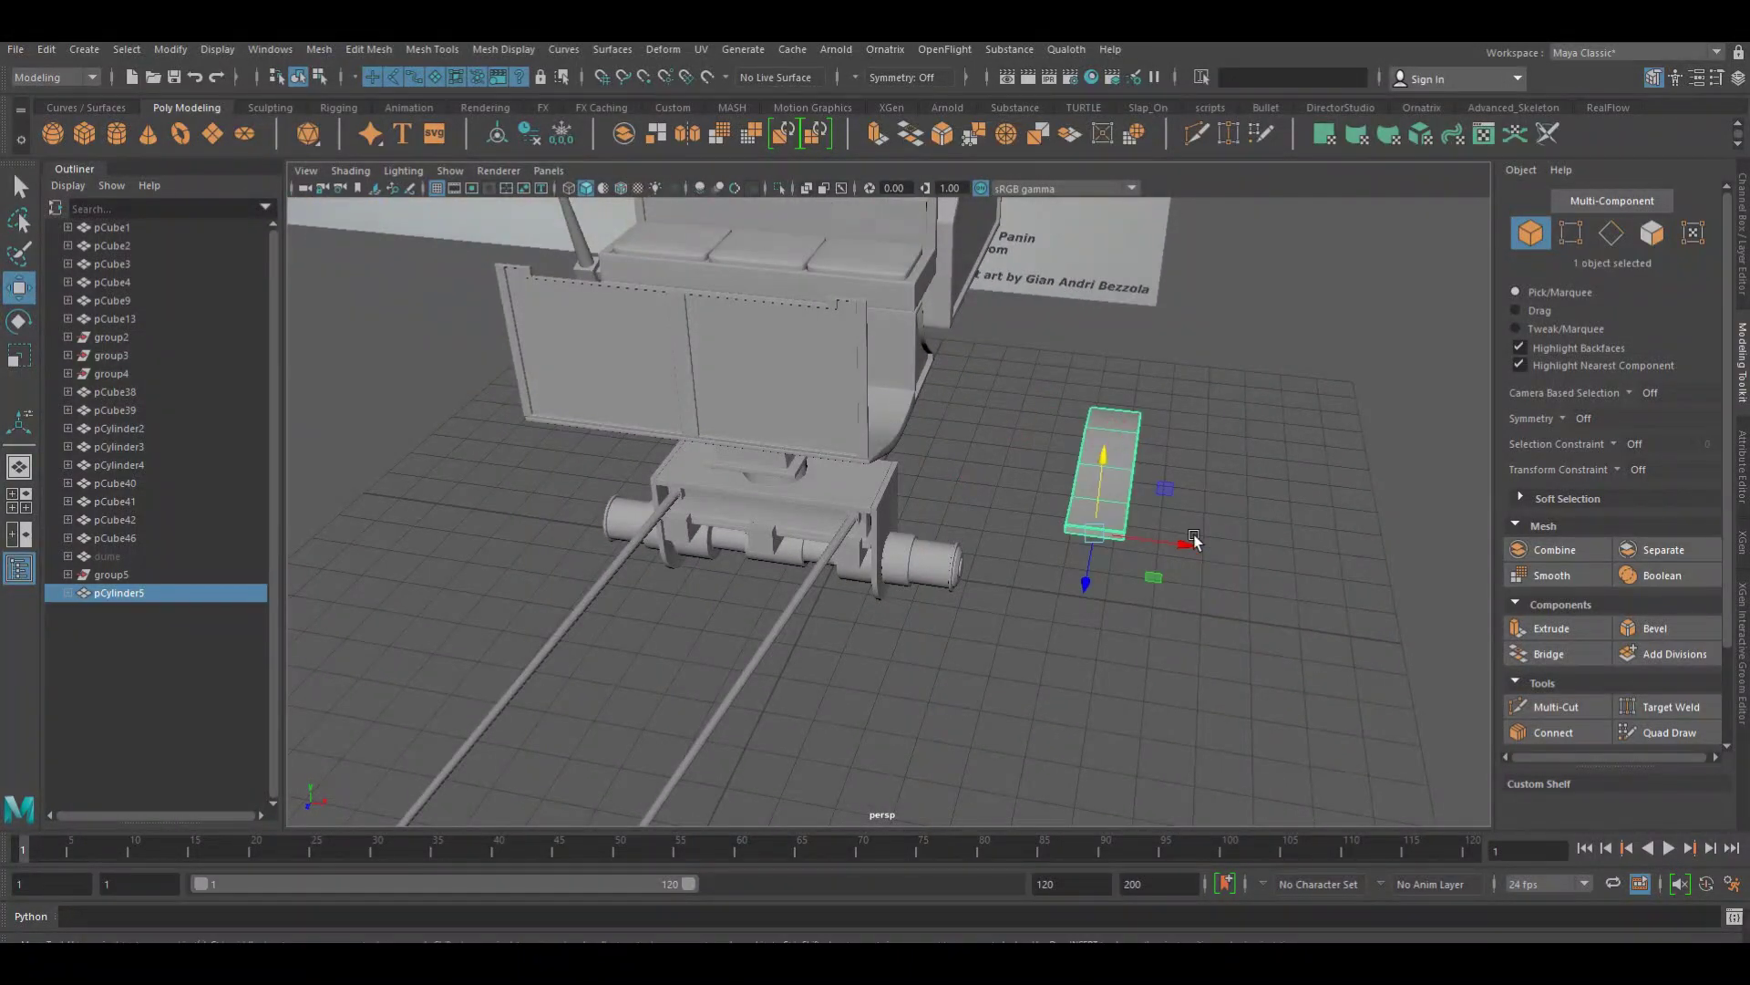
left_click_drag(1203, 548, 1039, 529)
left_click(1157, 576)
left_click_drag(1152, 566, 1079, 544, "alt")
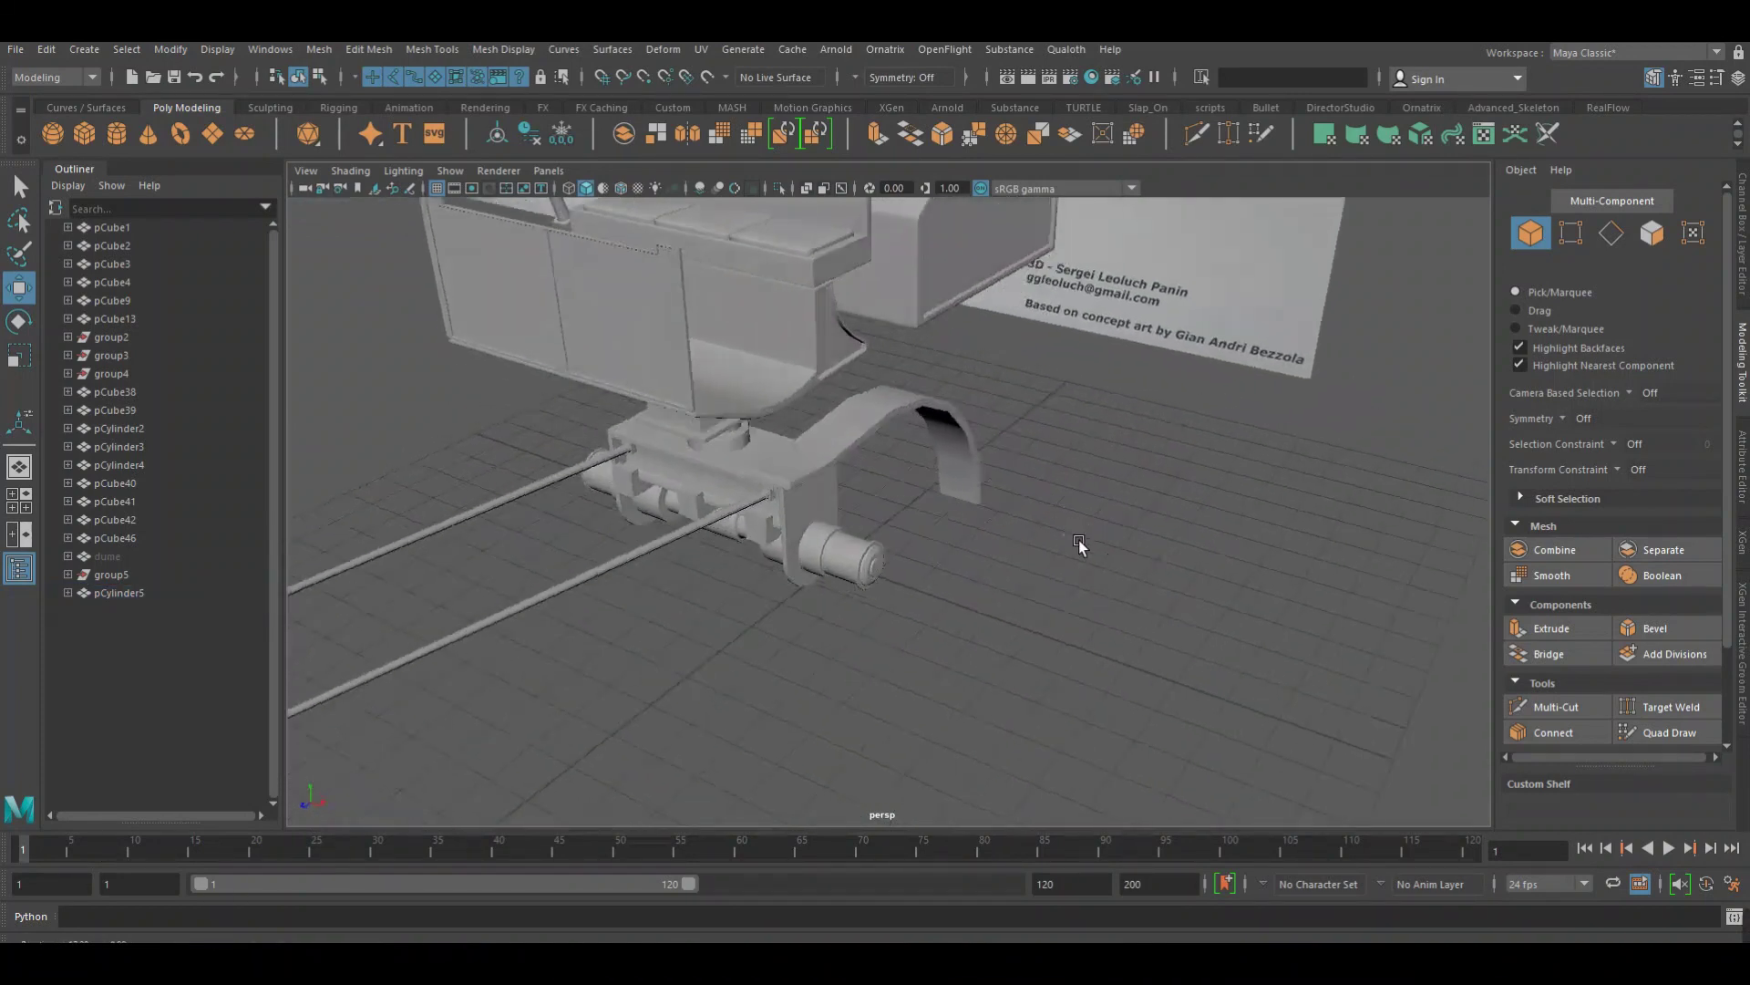
left_click(913, 402)
mouse_move(915, 403)
left_mouse_down("alt")
mouse_move(1087, 453)
mouse_move(1043, 430)
mouse_move(966, 434)
mouse_move(990, 441)
left_mouse_up("alt")
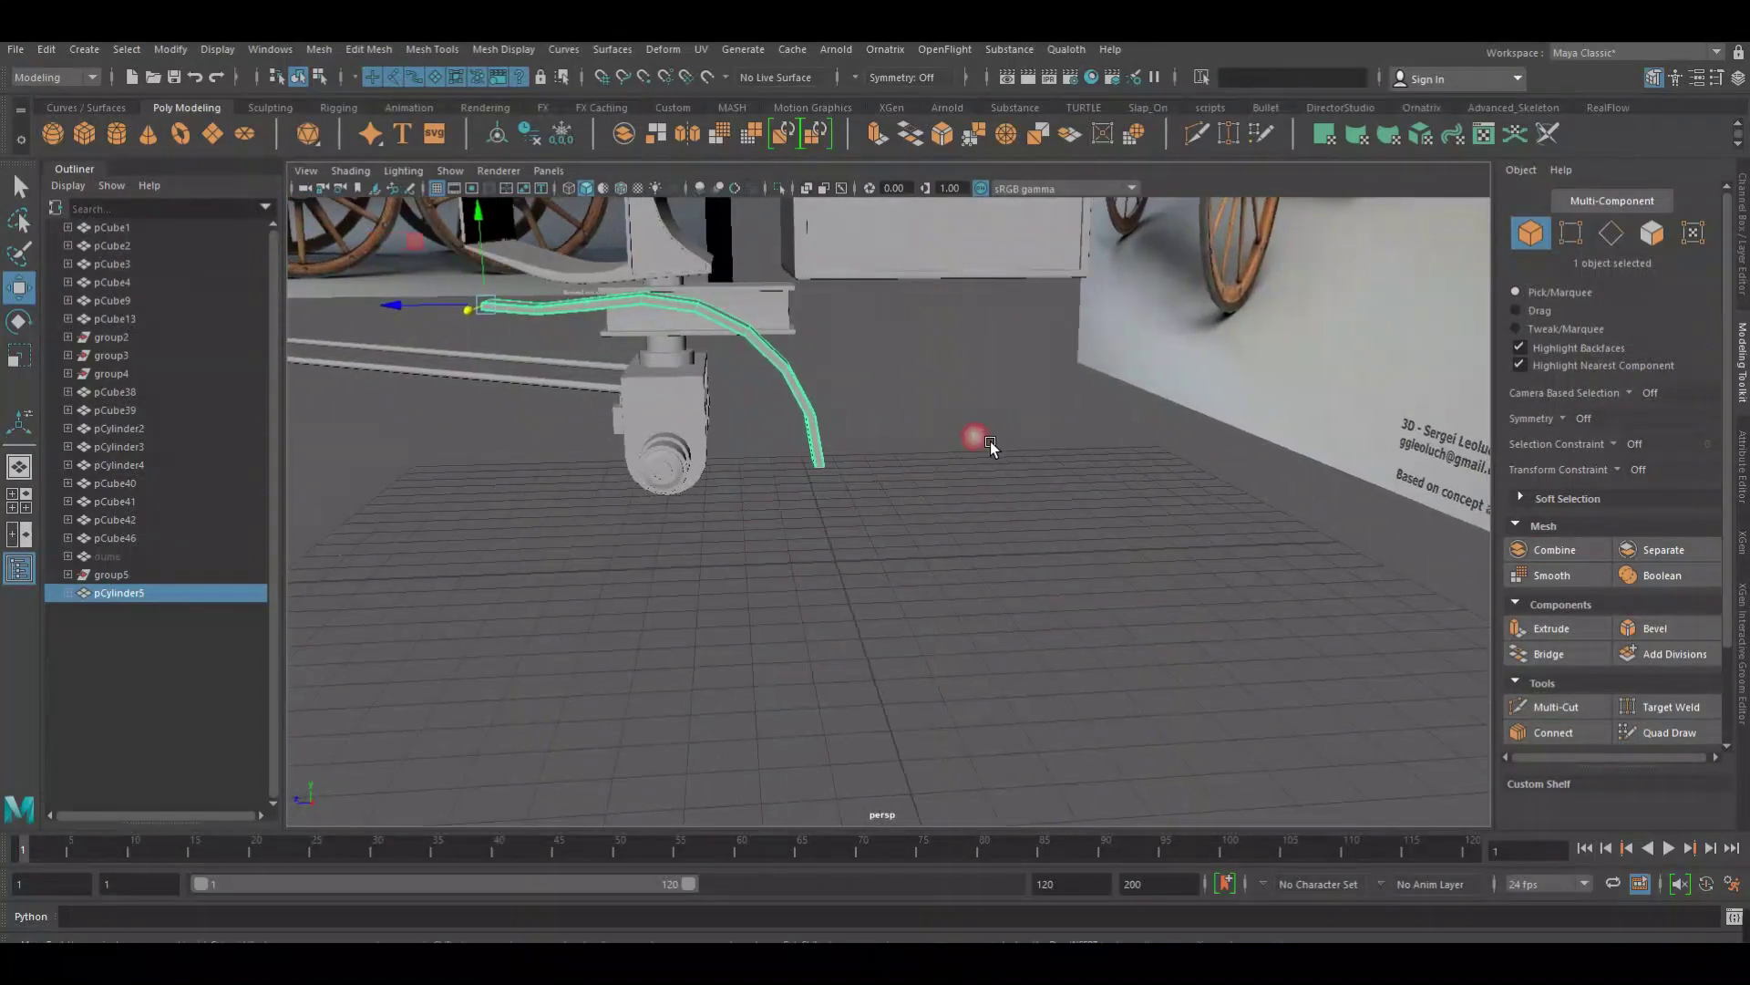
Unhide the dume wheel disc and switch the camera to the right side view
left_click(142, 560)
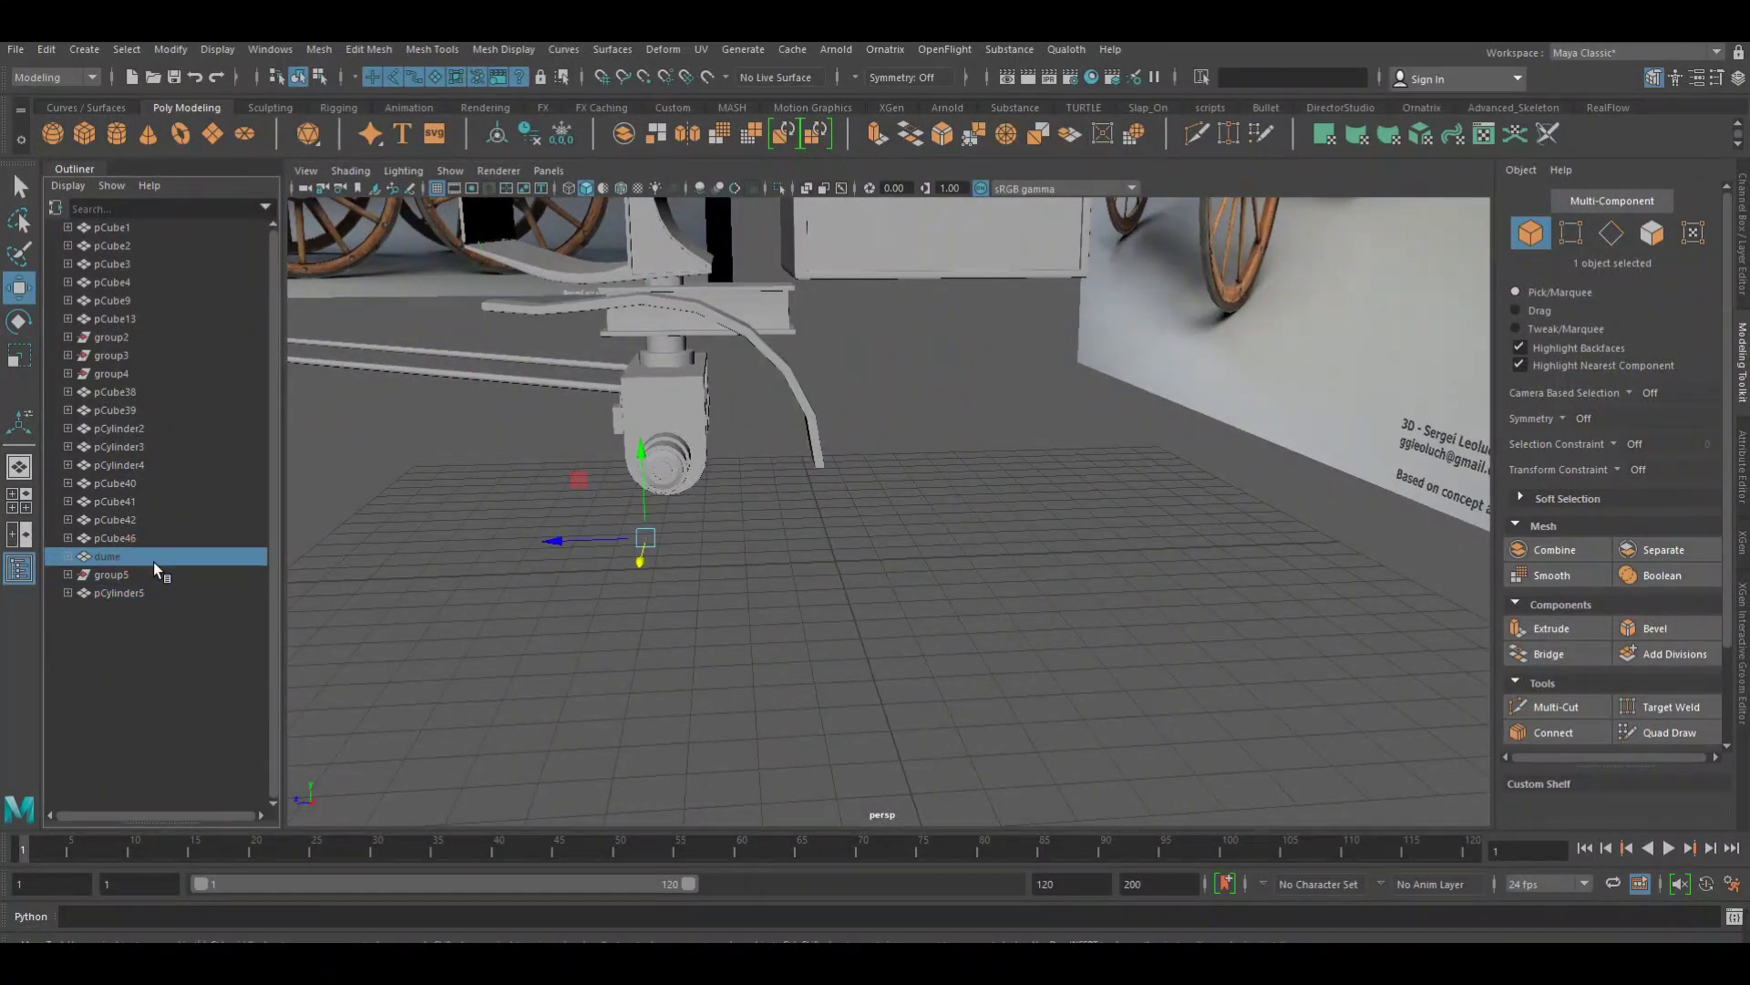
key("shift+h")
key("space")
mouse_move(808, 556)
left_mouse_down()
mouse_move(927, 511)
mouse_move(1011, 511)
left_mouse_up()
key("space")
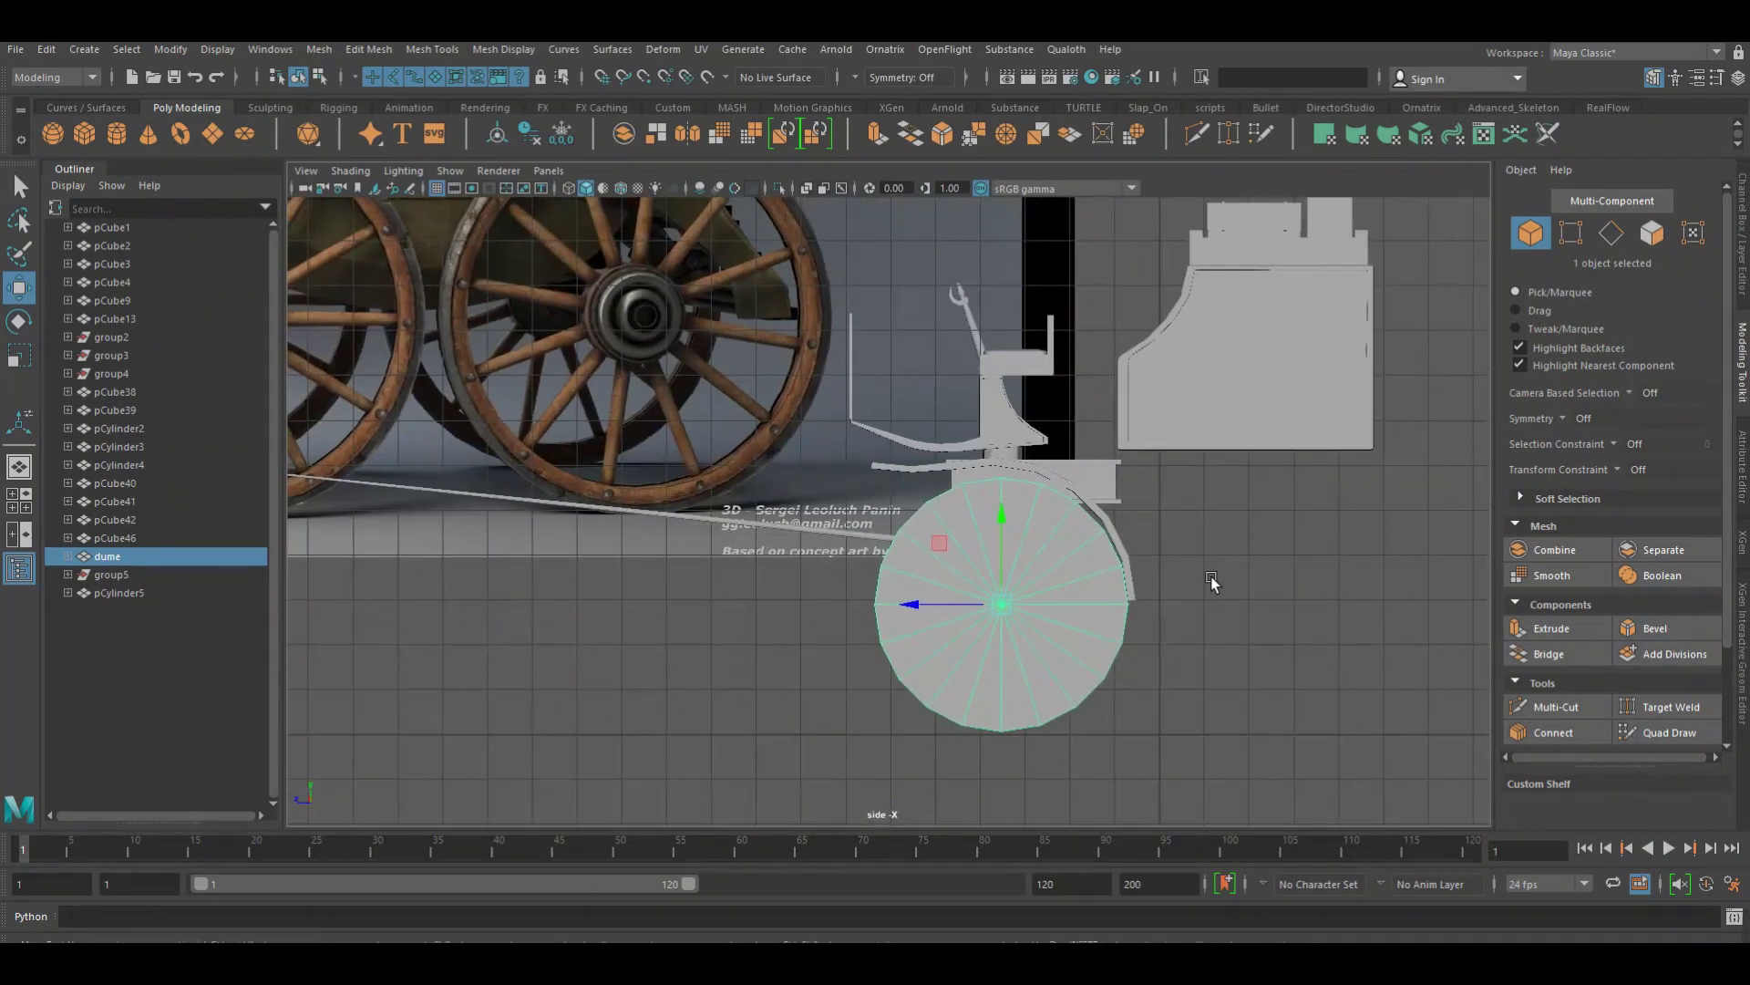
Select the fender in wireframe display and move it right over the wheel
left_click(1211, 576)
scroll(1223, 477, "up", 3)
left_click(1047, 452)
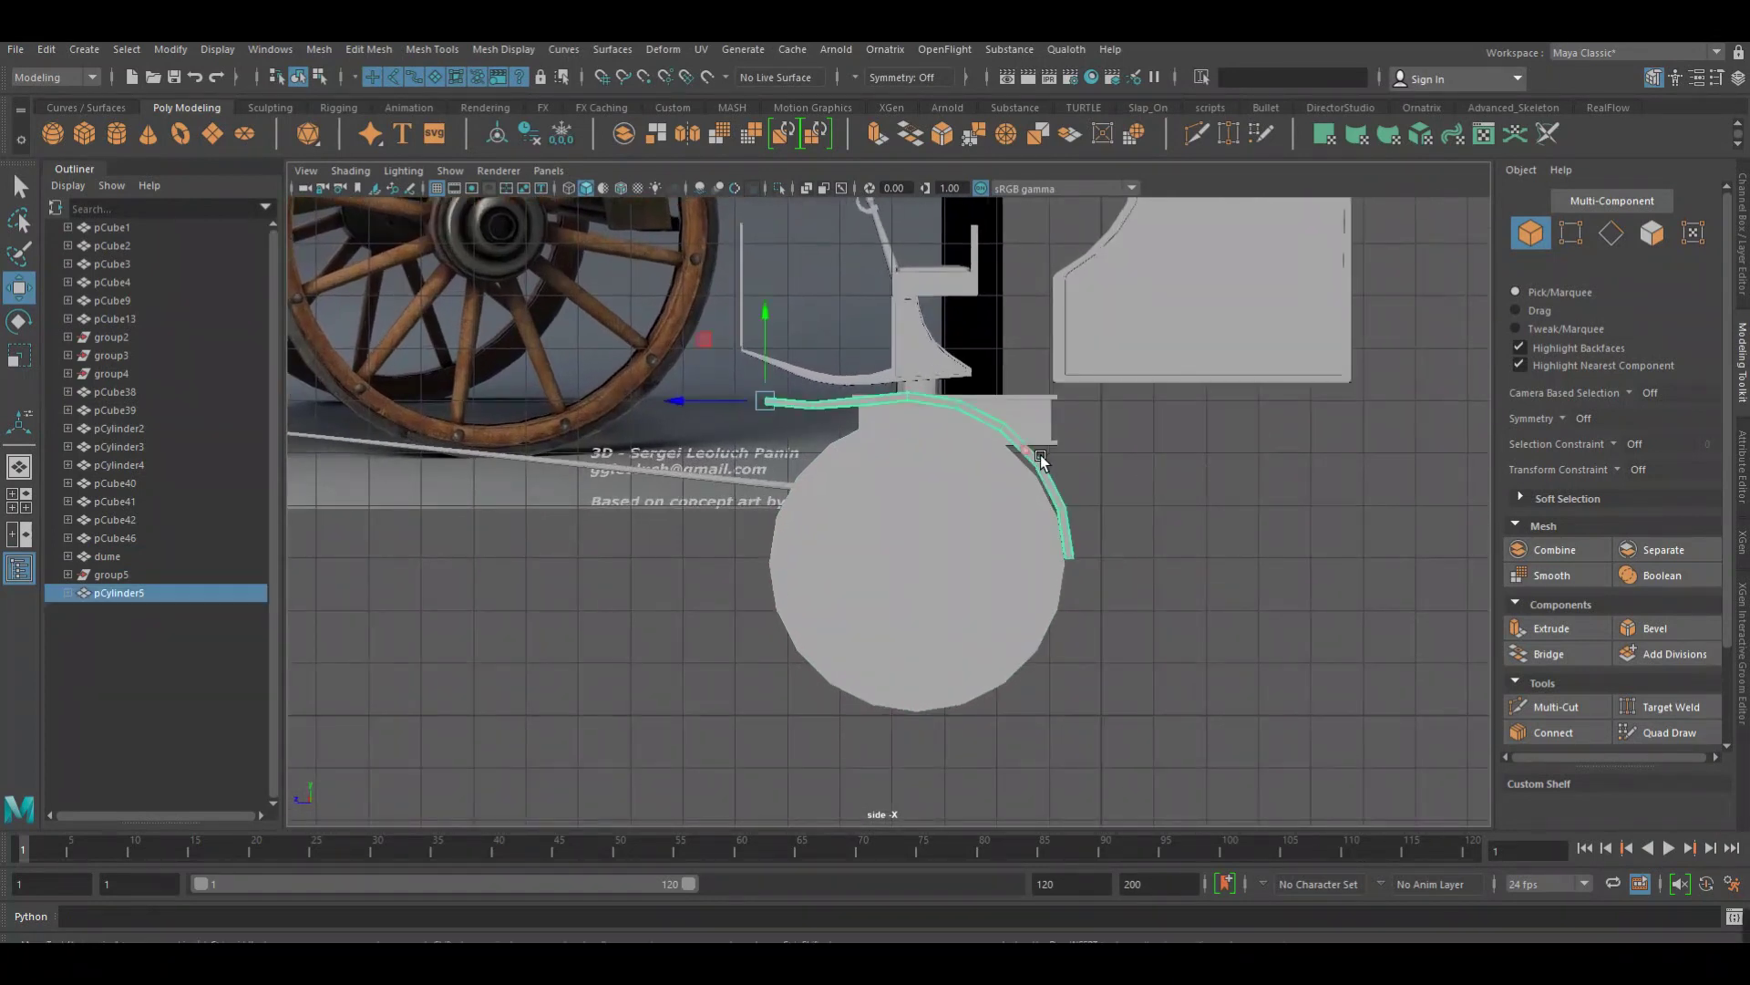
left_click(627, 188)
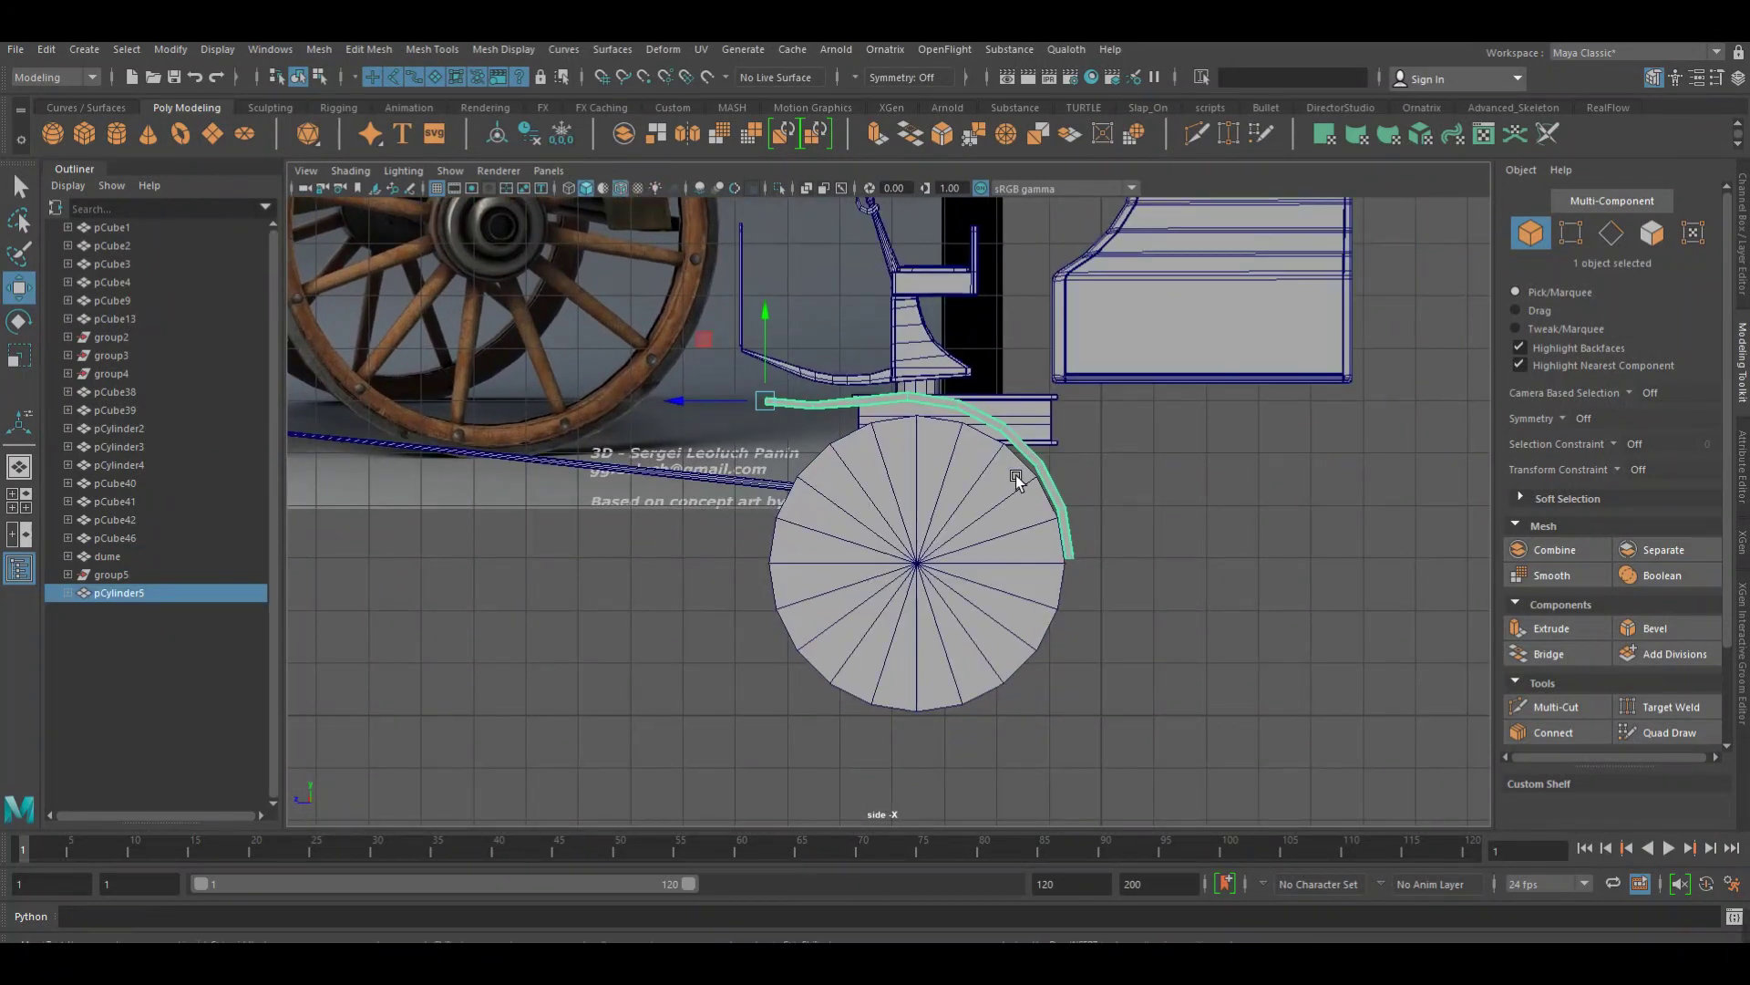
scroll(1140, 466, "up", 2)
key("4")
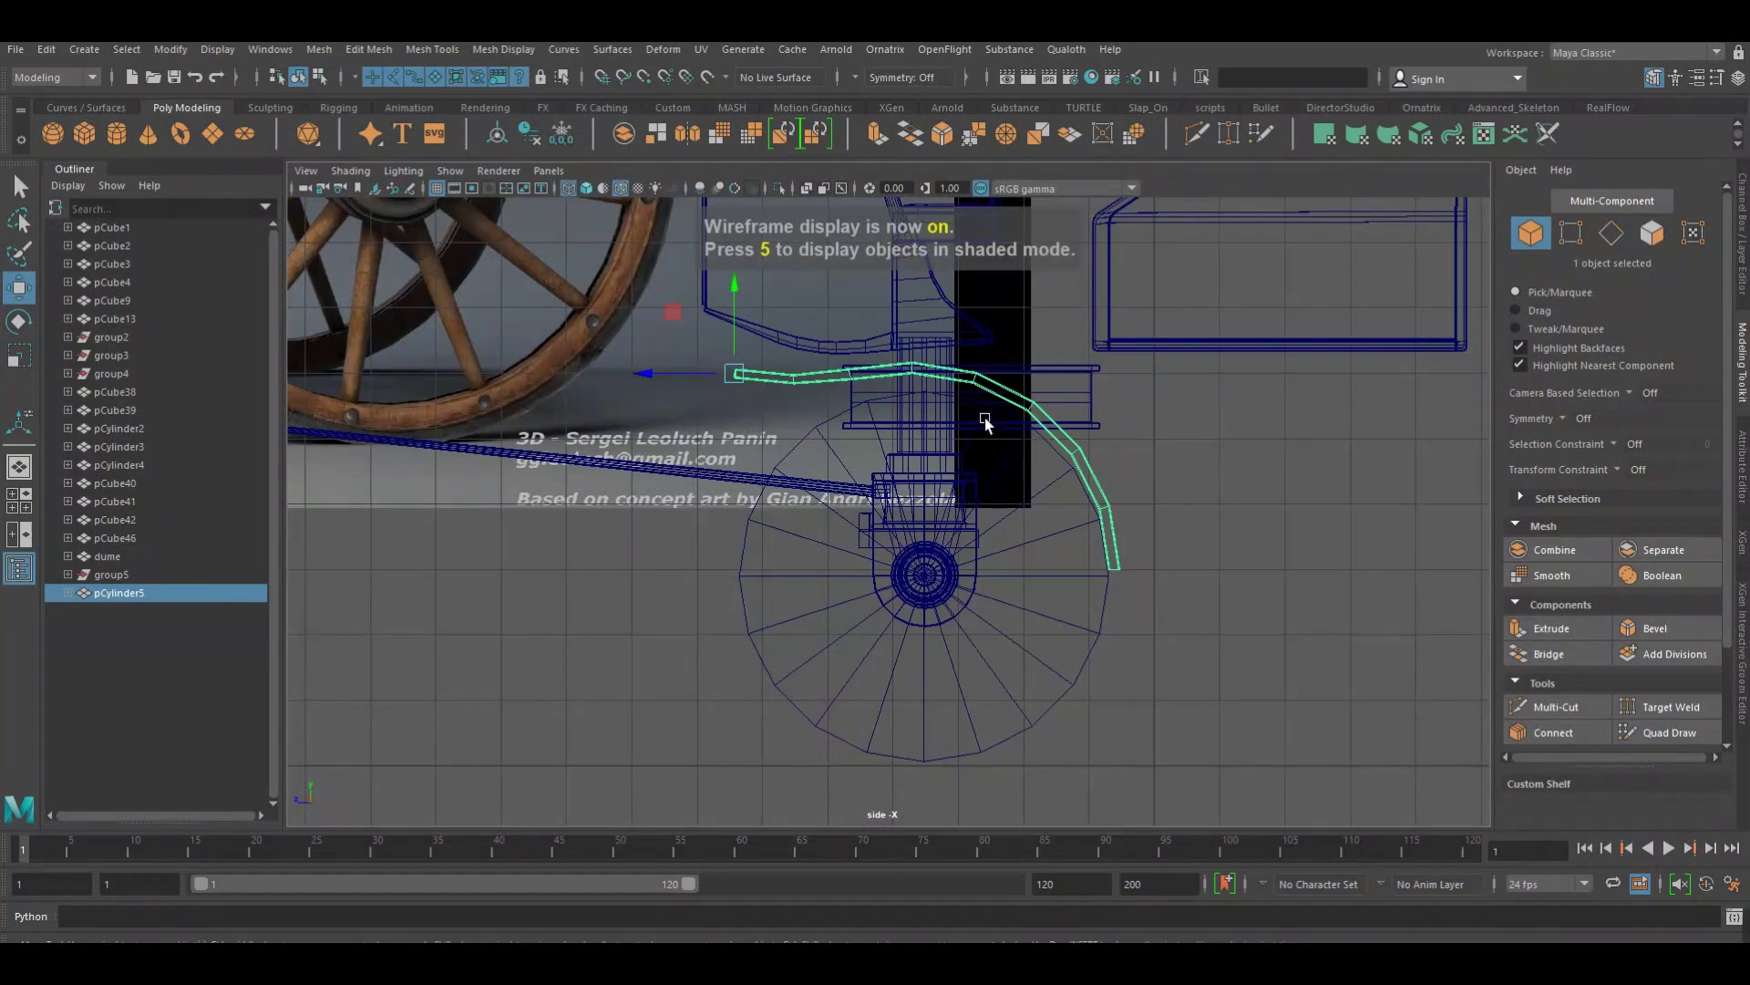
left_click_drag(722, 375, 745, 381)
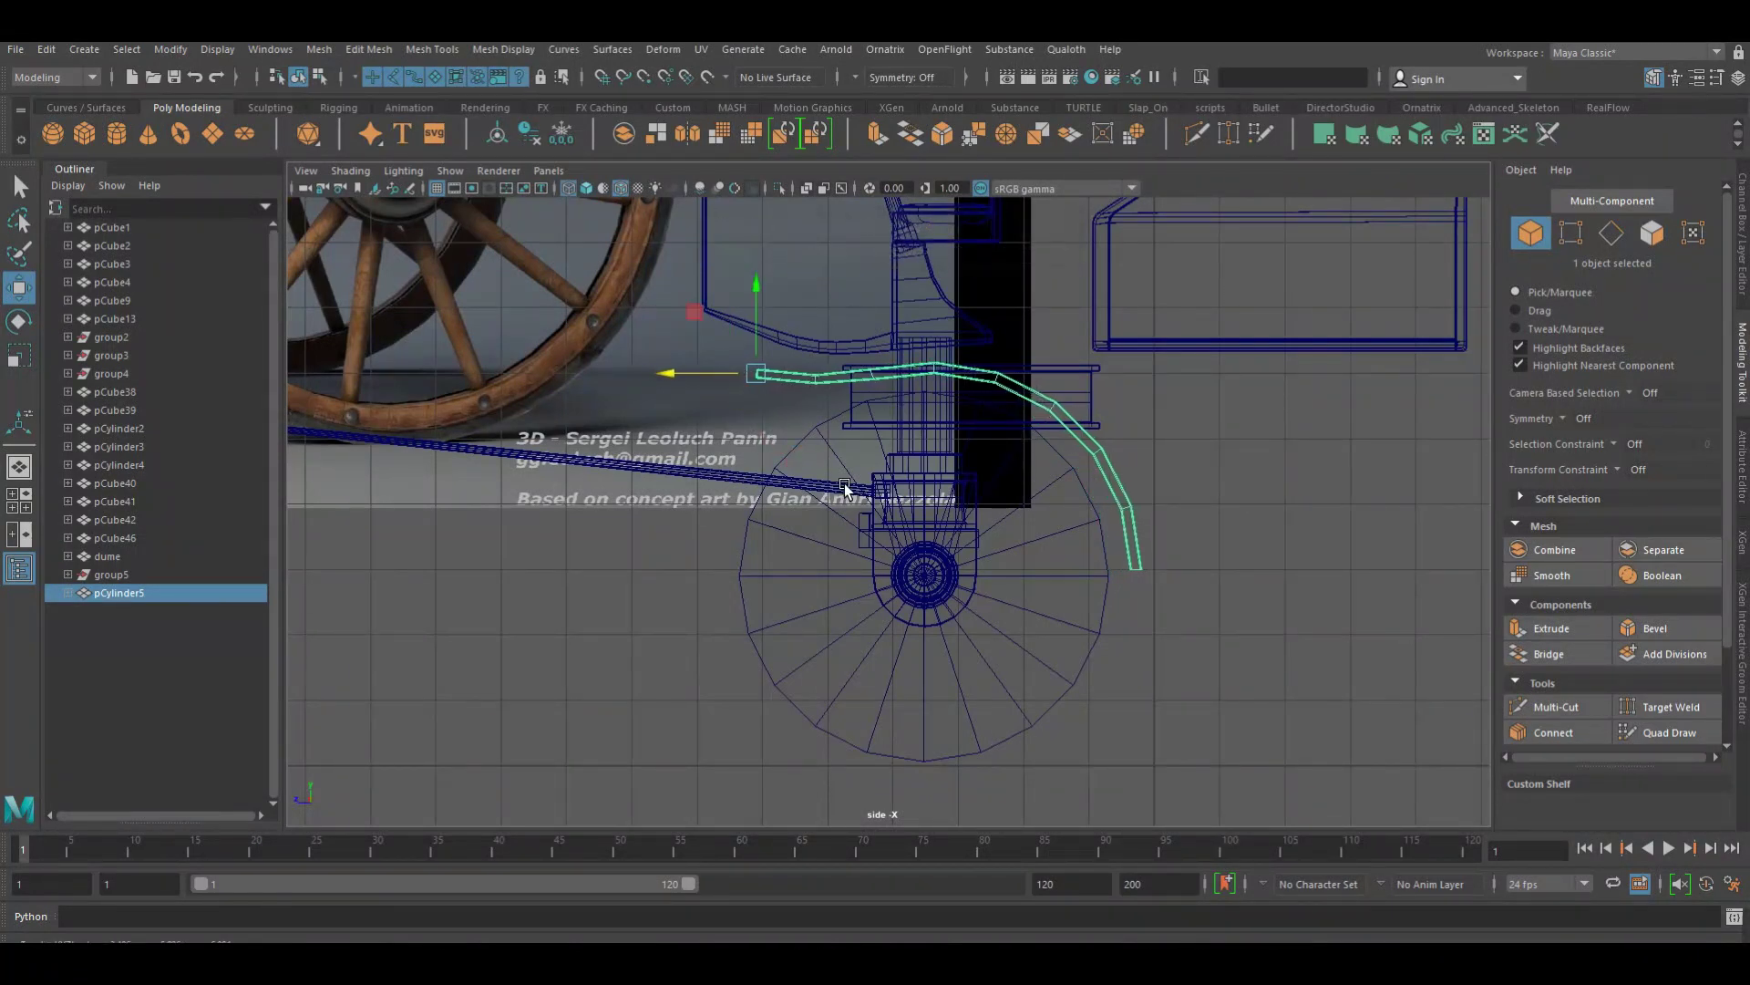
Center the fender's pivot and rotate it clockwise over the wheel
scroll(800, 507, "down", 3)
scroll(474, 497, "down", 2)
mouse_move(474, 498)
middle_mouse_down("alt")
mouse_move(888, 641)
mouse_move(574, 420)
middle_mouse_up("alt")
scroll(996, 444, "up", 3)
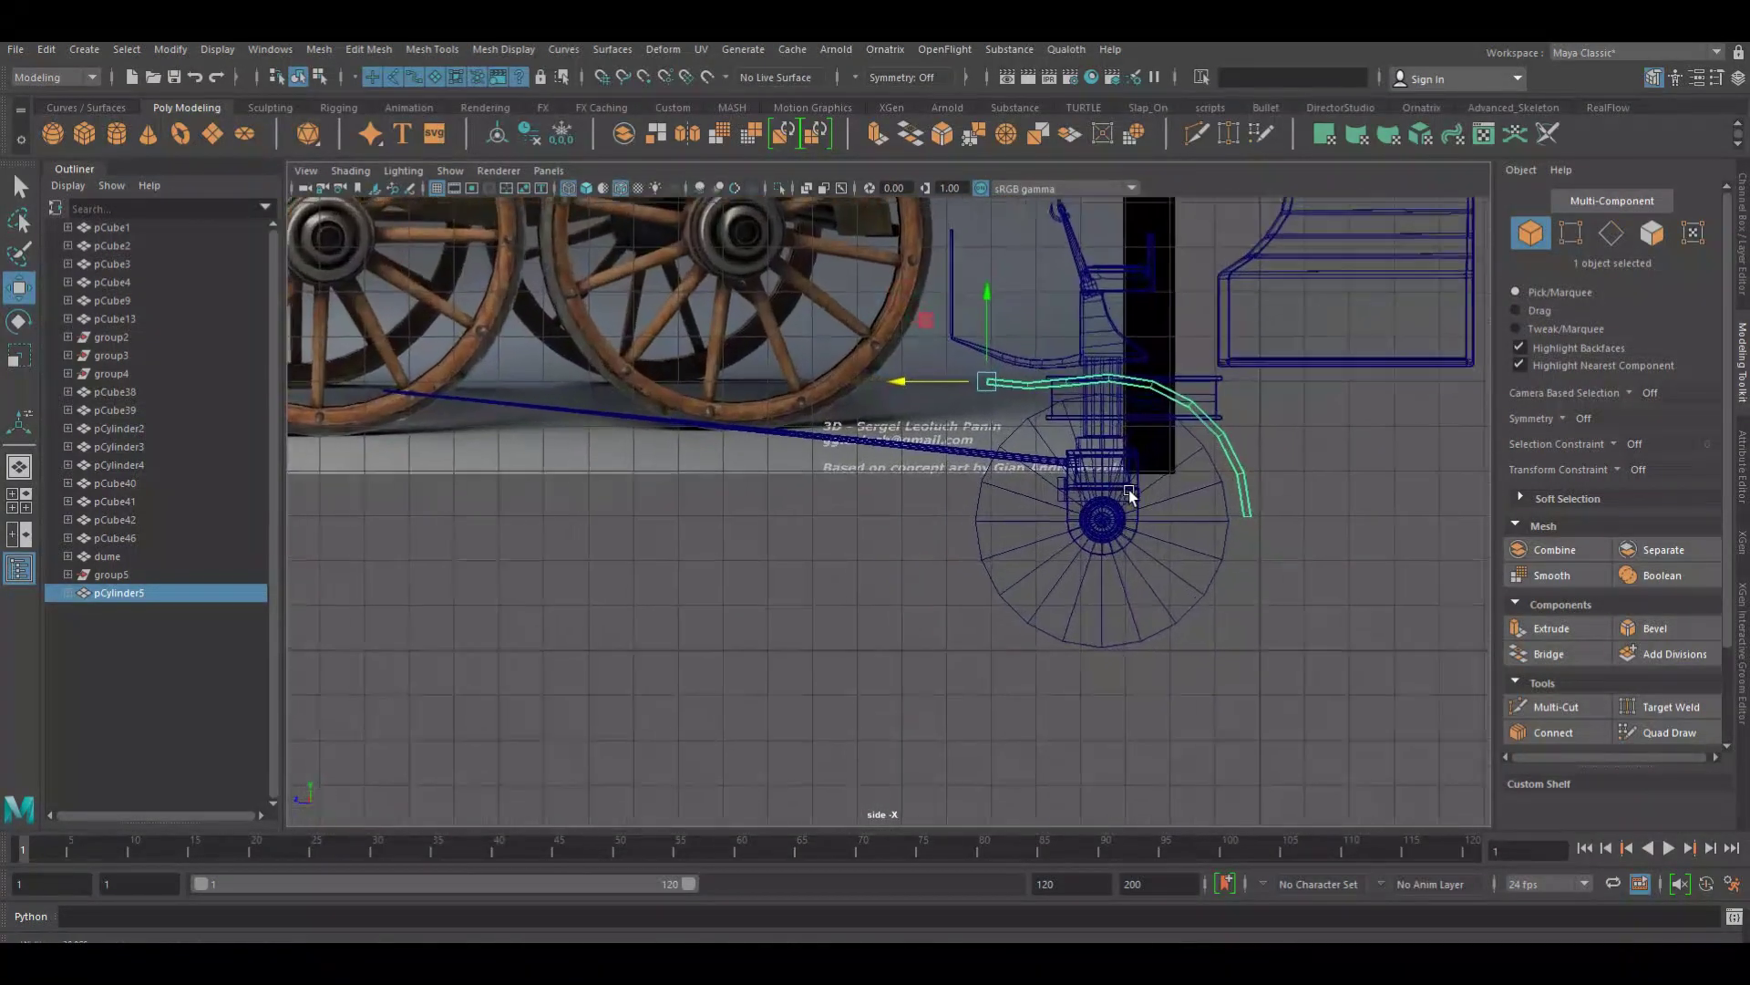
scroll(996, 444, "up", 2)
middle_click_drag(996, 444, 977, 492, "alt")
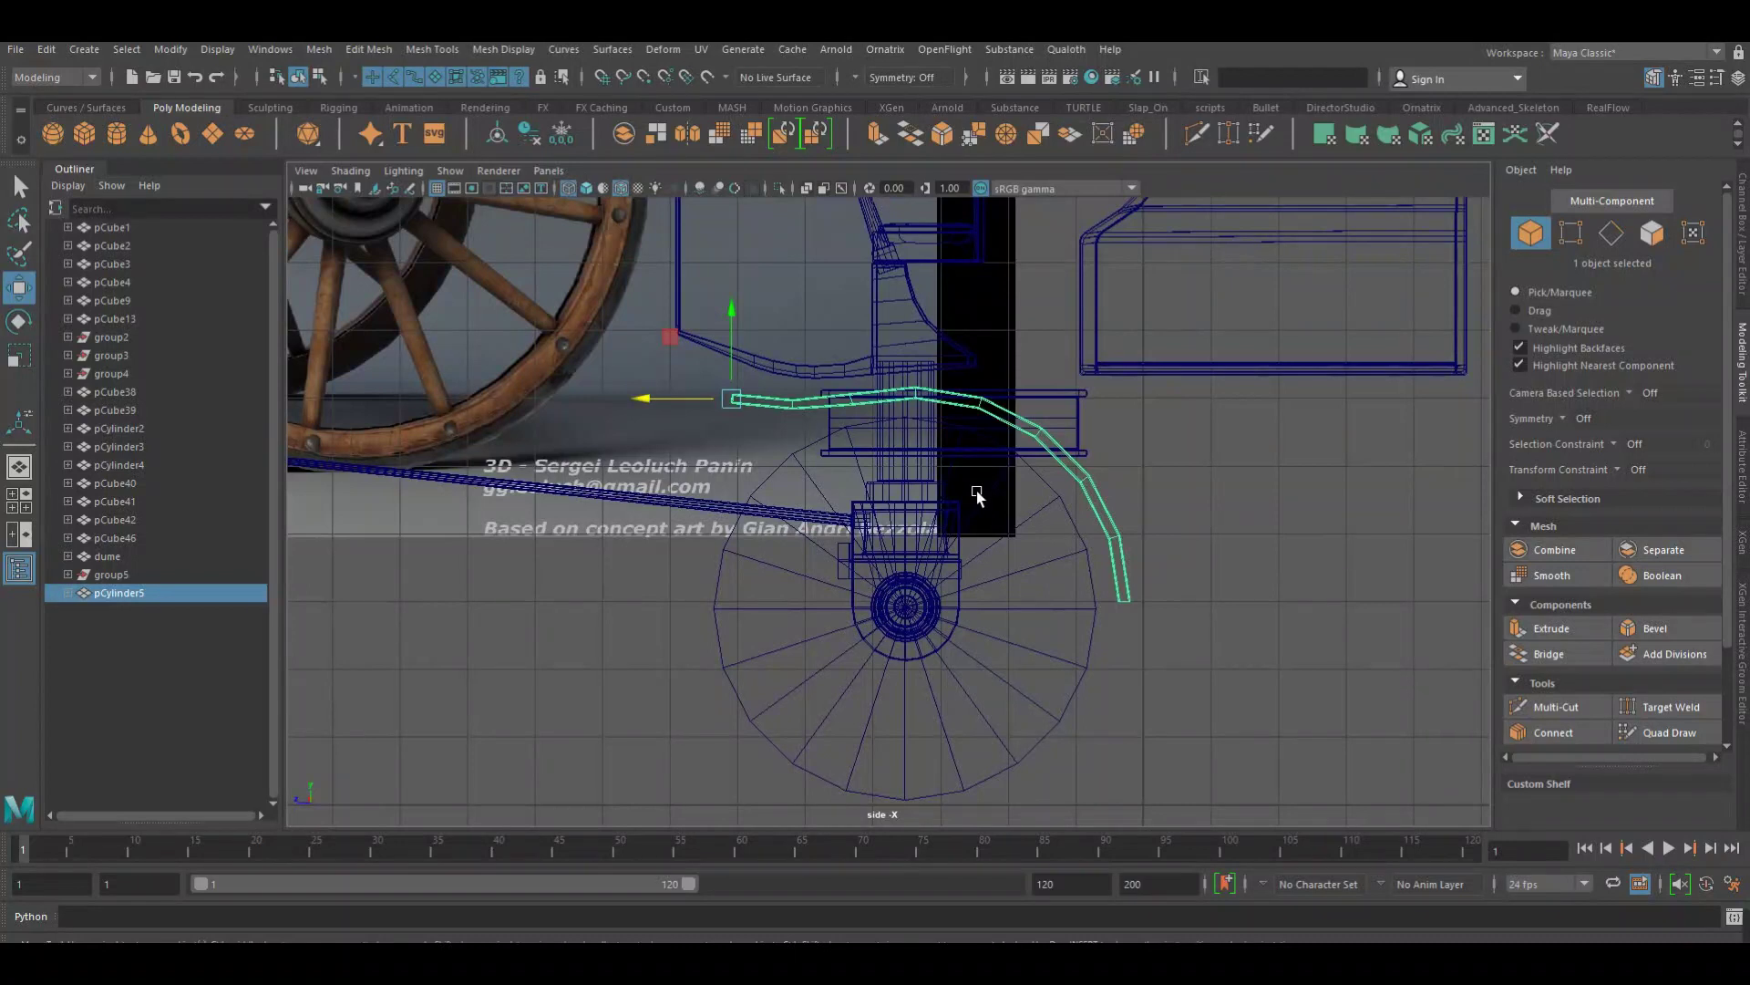
left_click(511, 144)
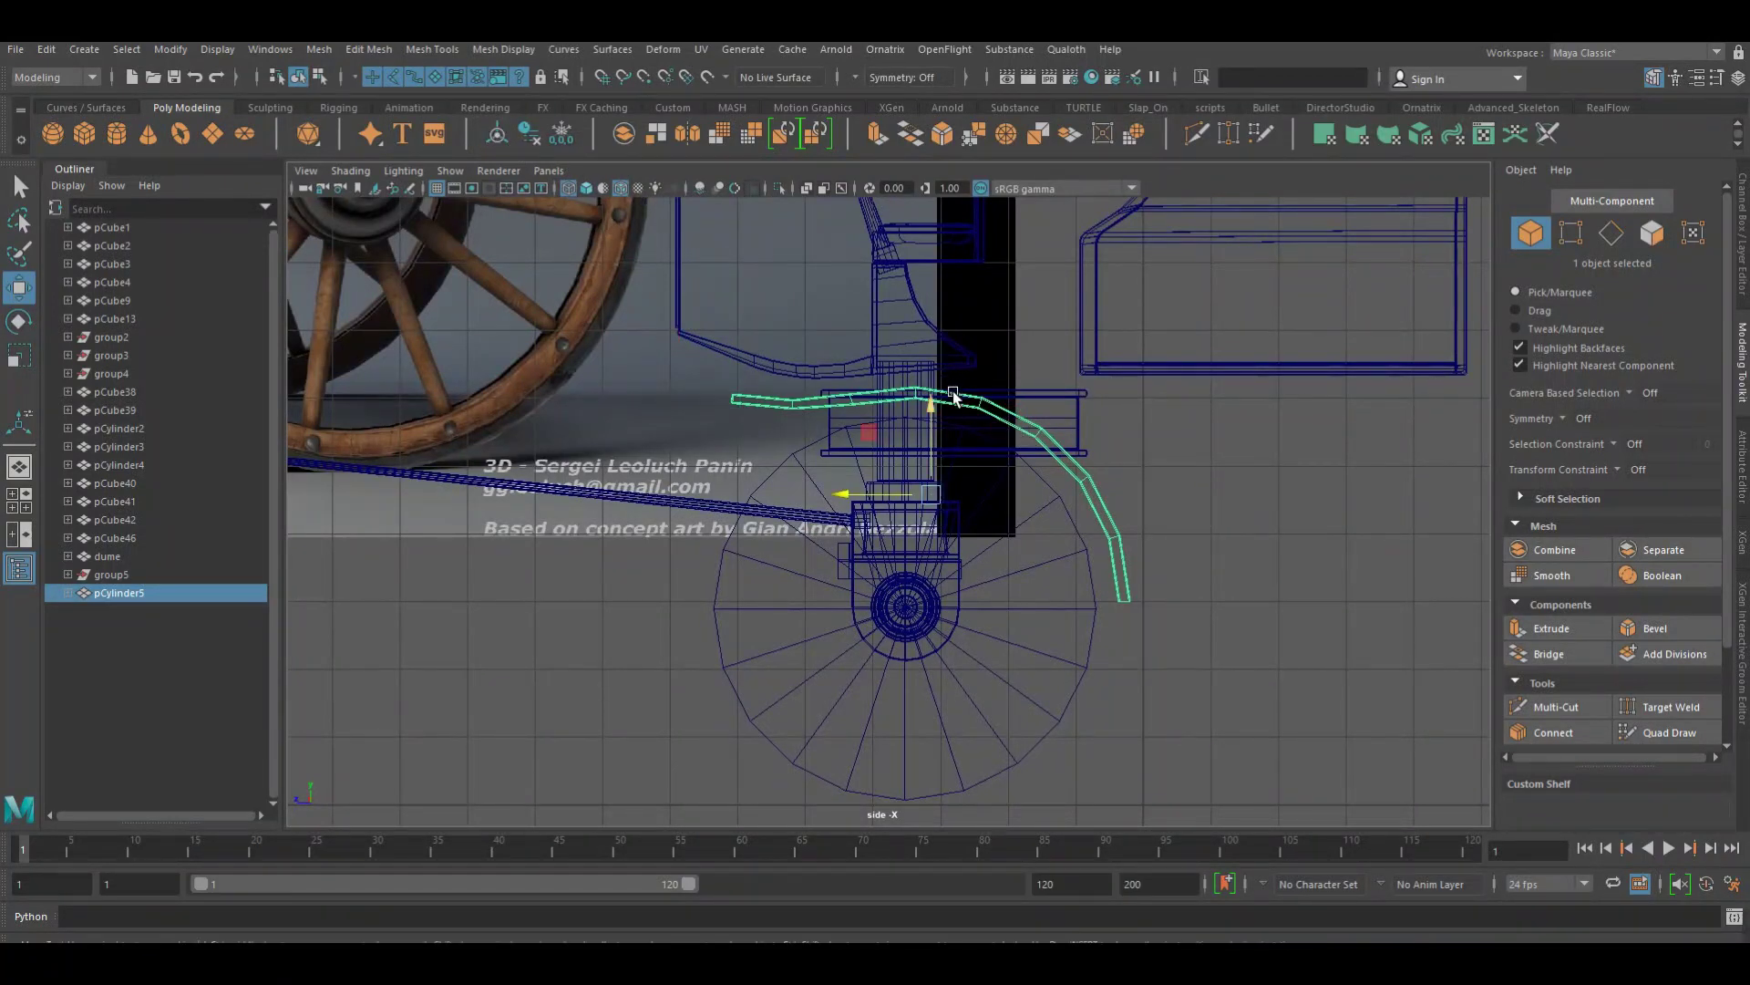
key("e")
left_click_drag(975, 424, 990, 430)
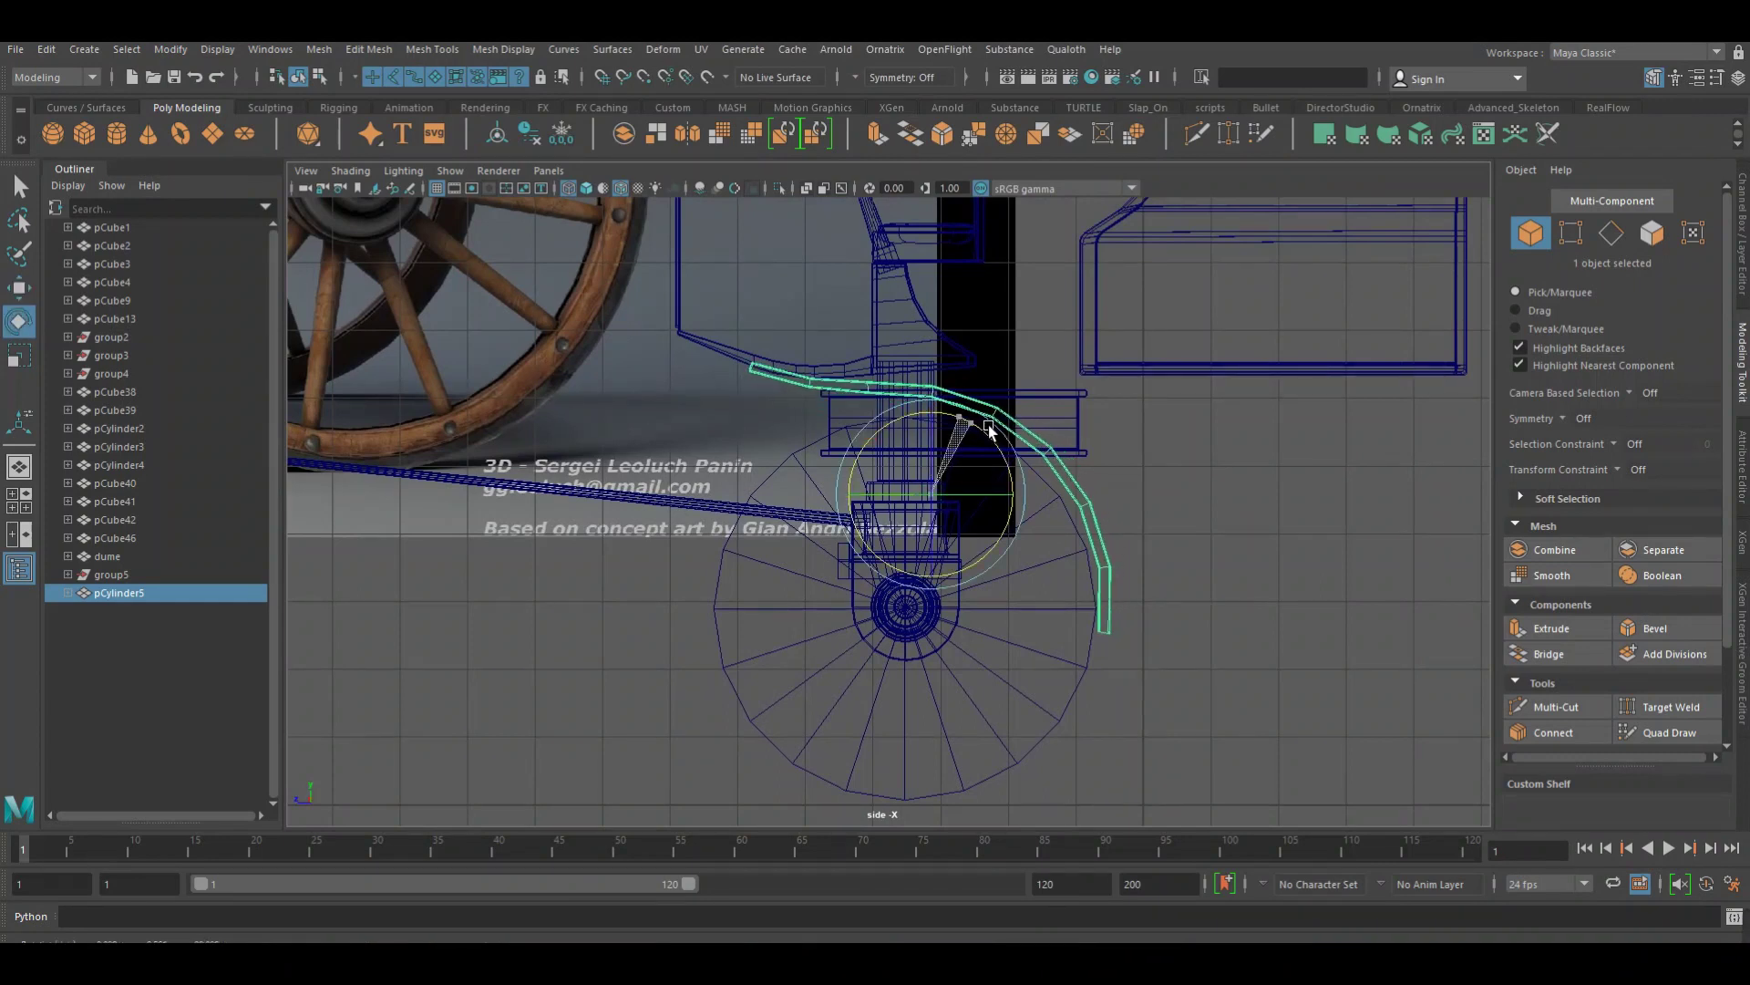
left_click_drag(990, 430, 993, 434)
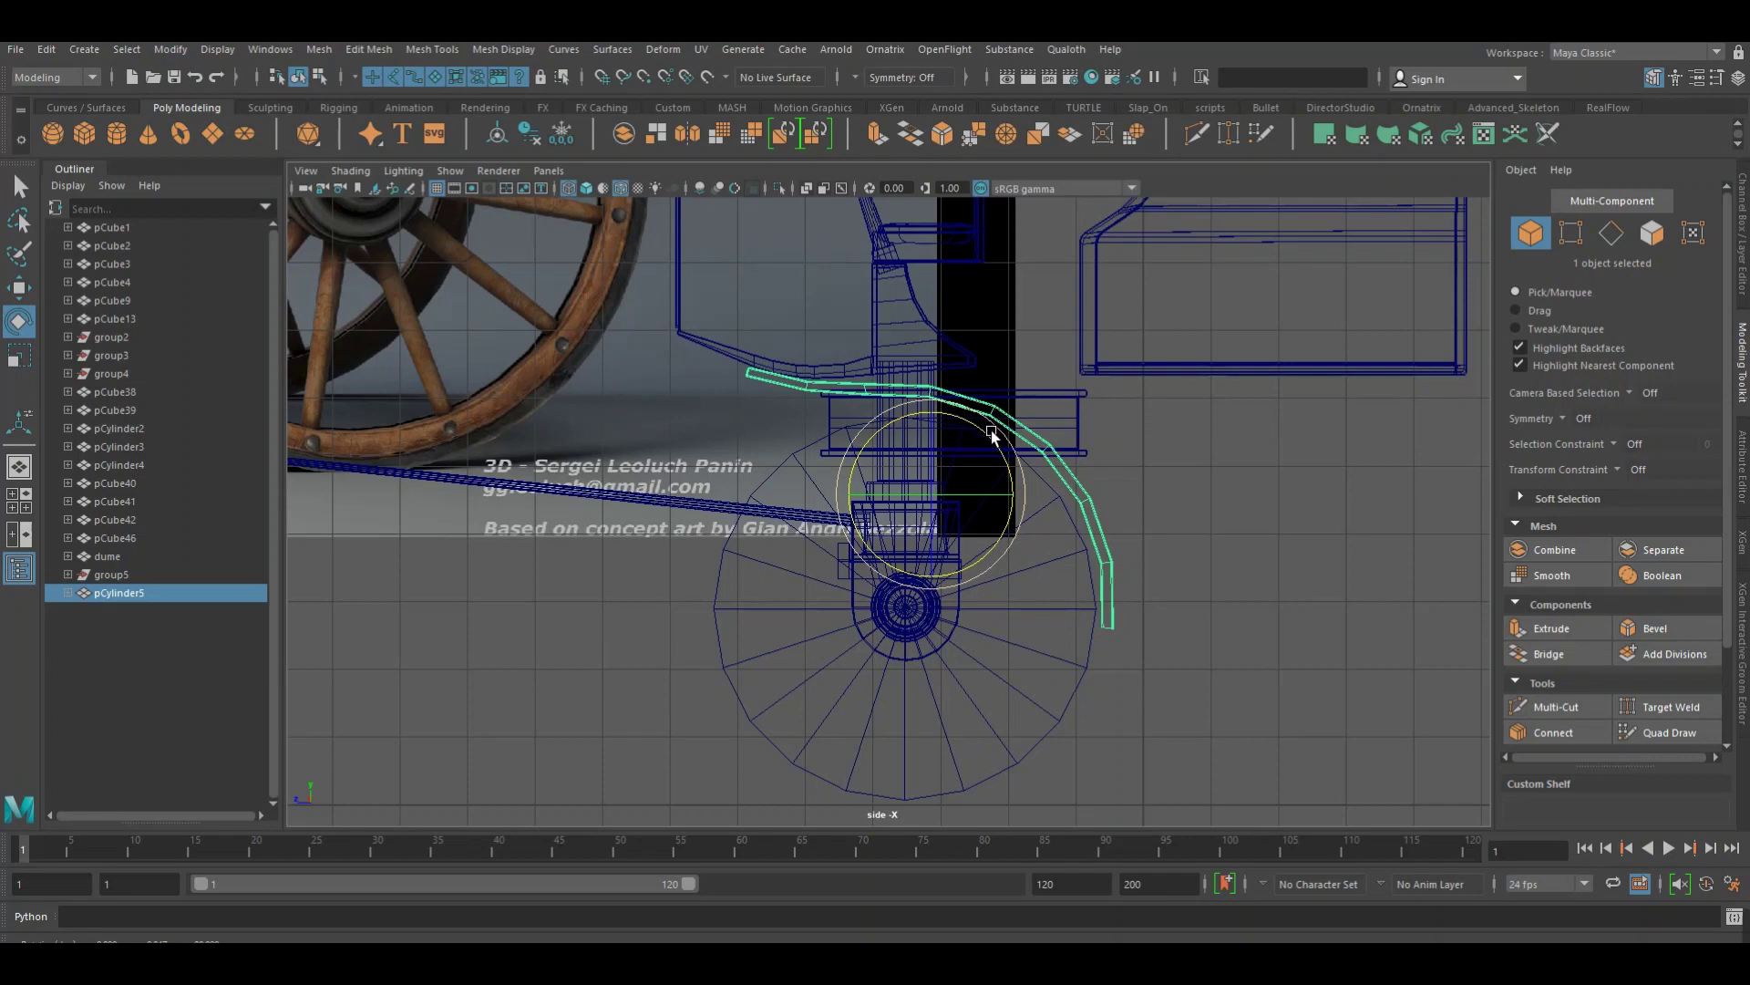
Nudge the fender right along X and raise it slightly in the side view
key("w")
left_click_drag(900, 495, 917, 500)
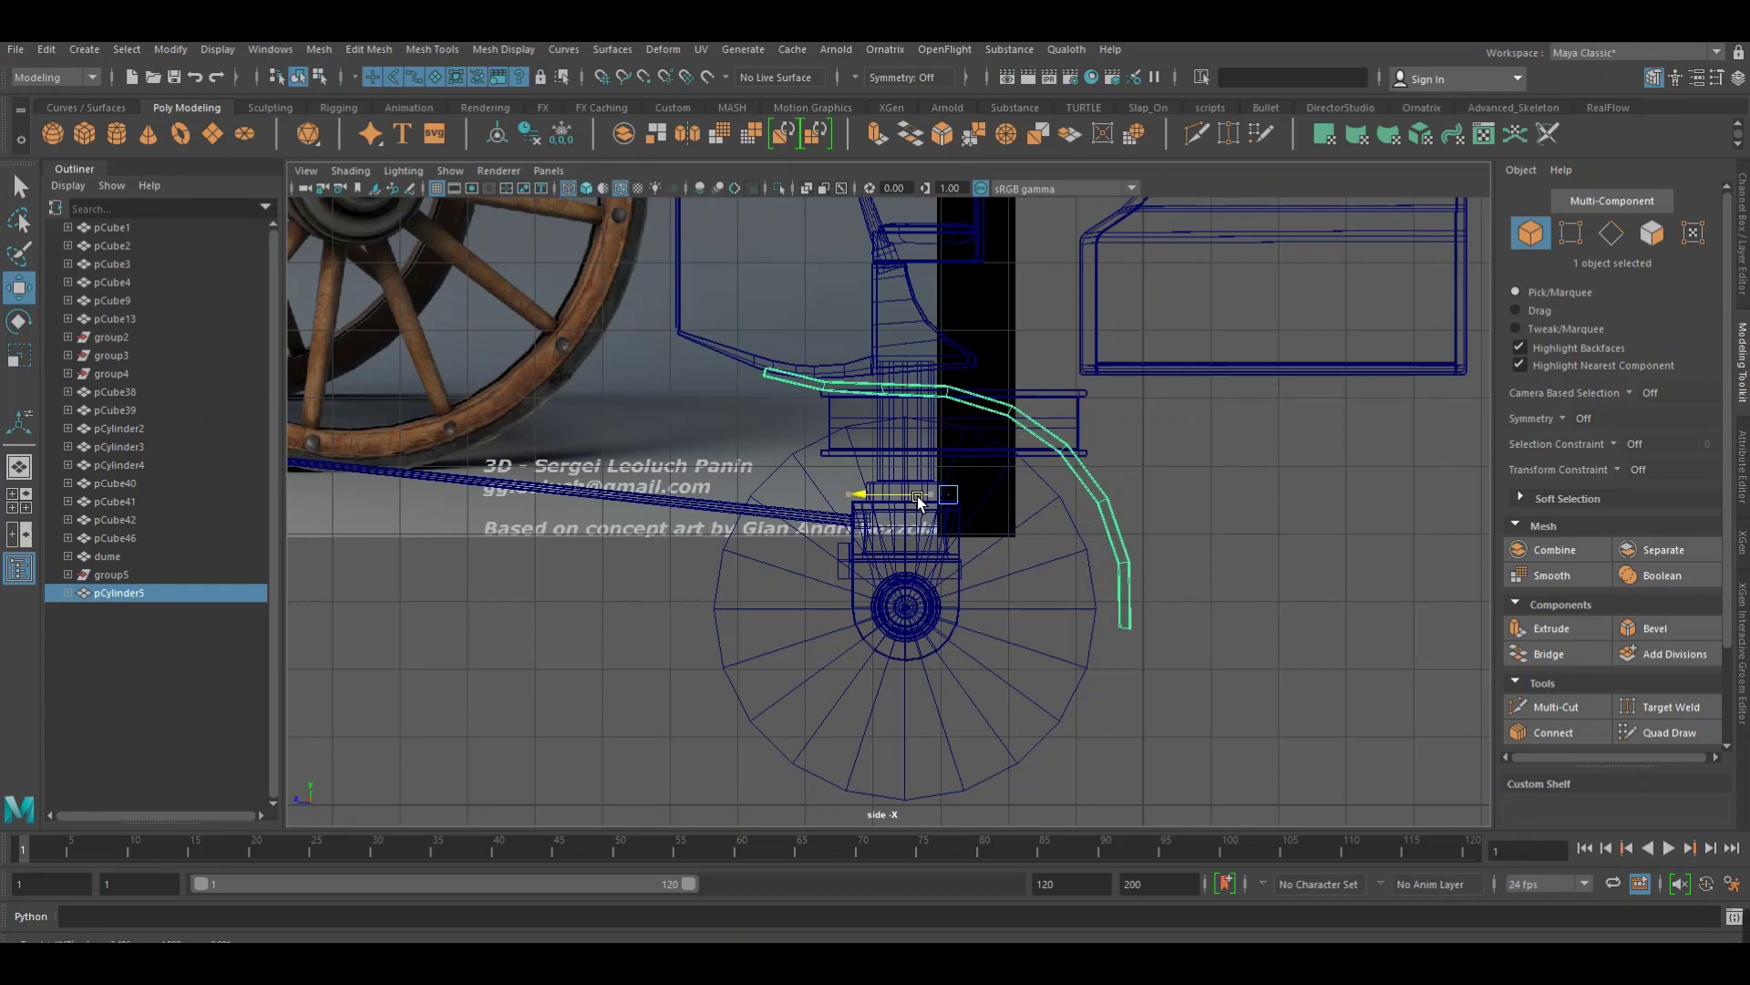
scroll(577, 361, "down", 5)
middle_click_drag(670, 522, 757, 587, "alt")
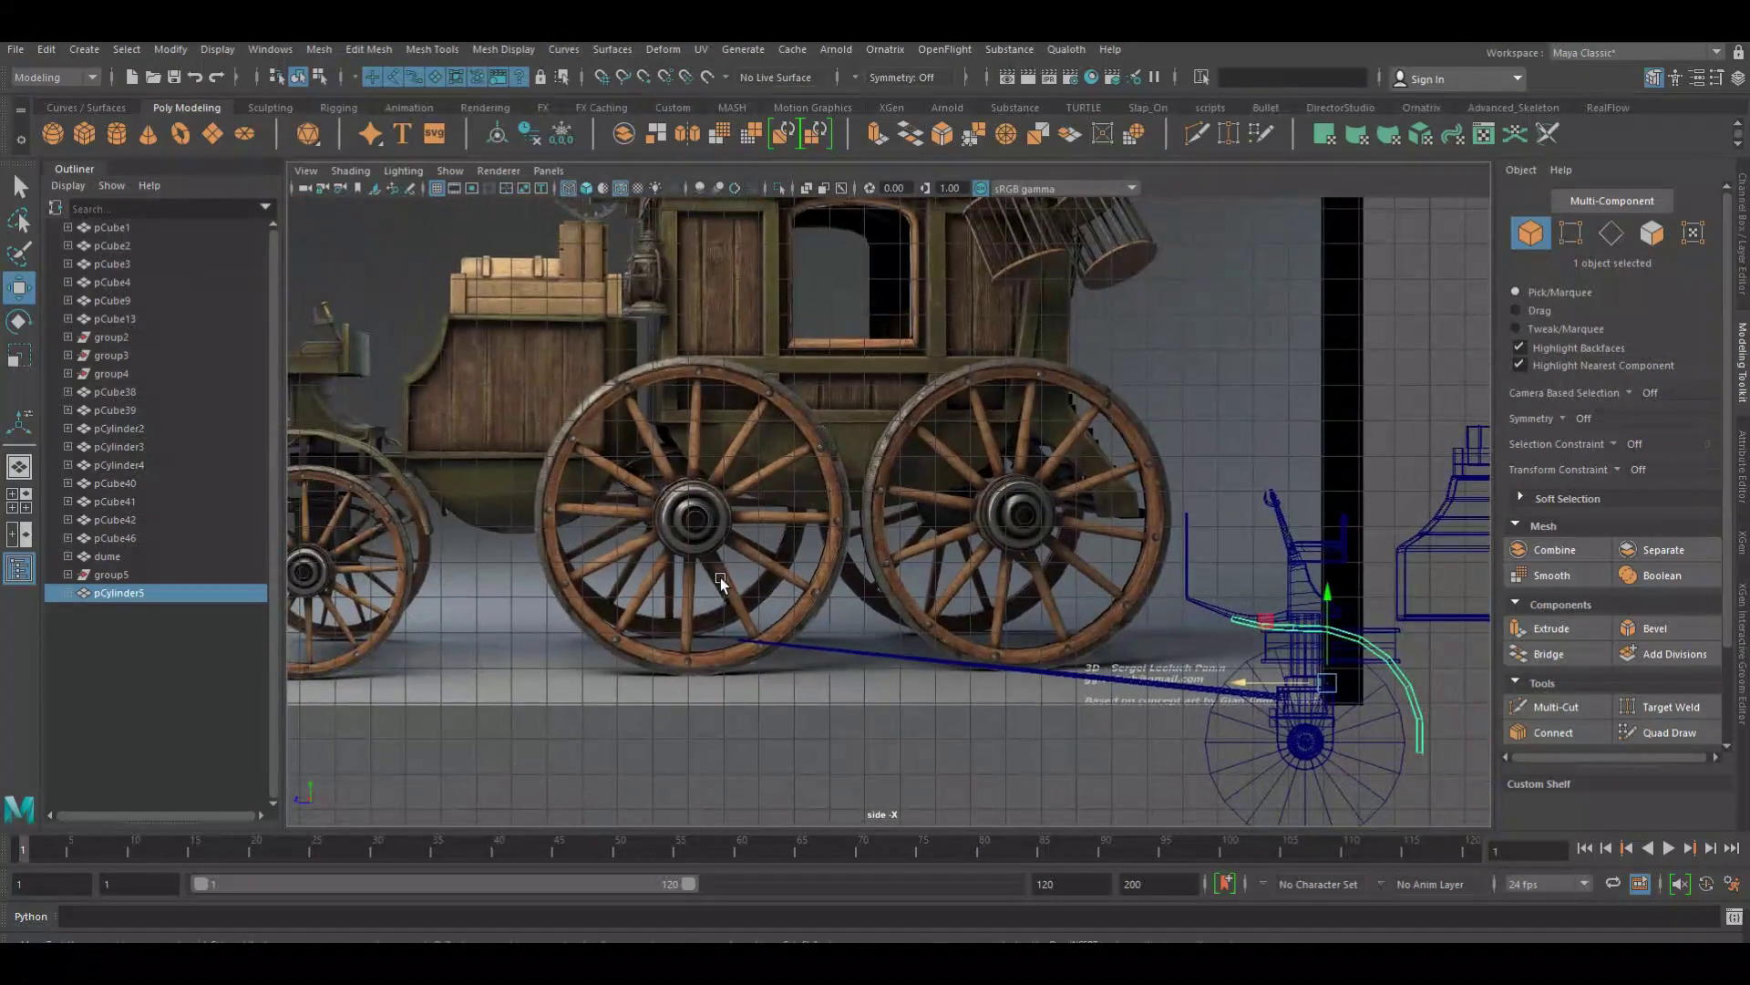
scroll(720, 577, "up", 3)
scroll(658, 485, "up", 3)
scroll(1074, 479, "up", 3)
scroll(919, 488, "up", 2)
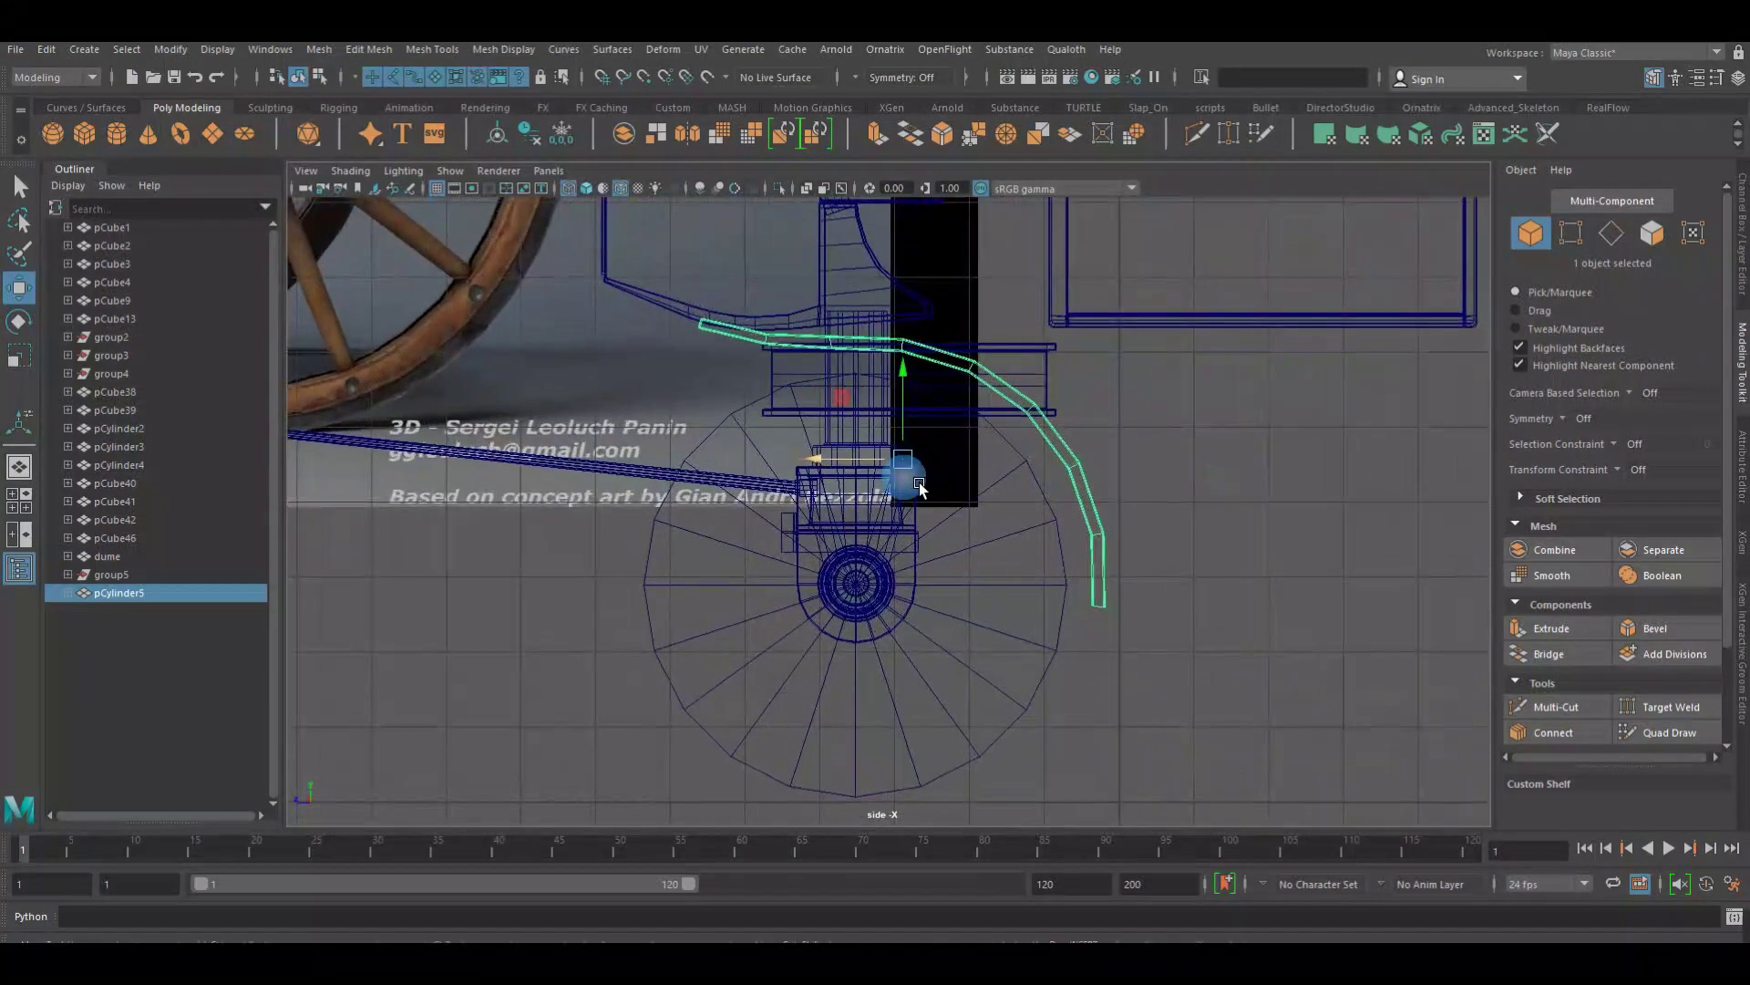
left_click_drag(830, 472, 840, 472)
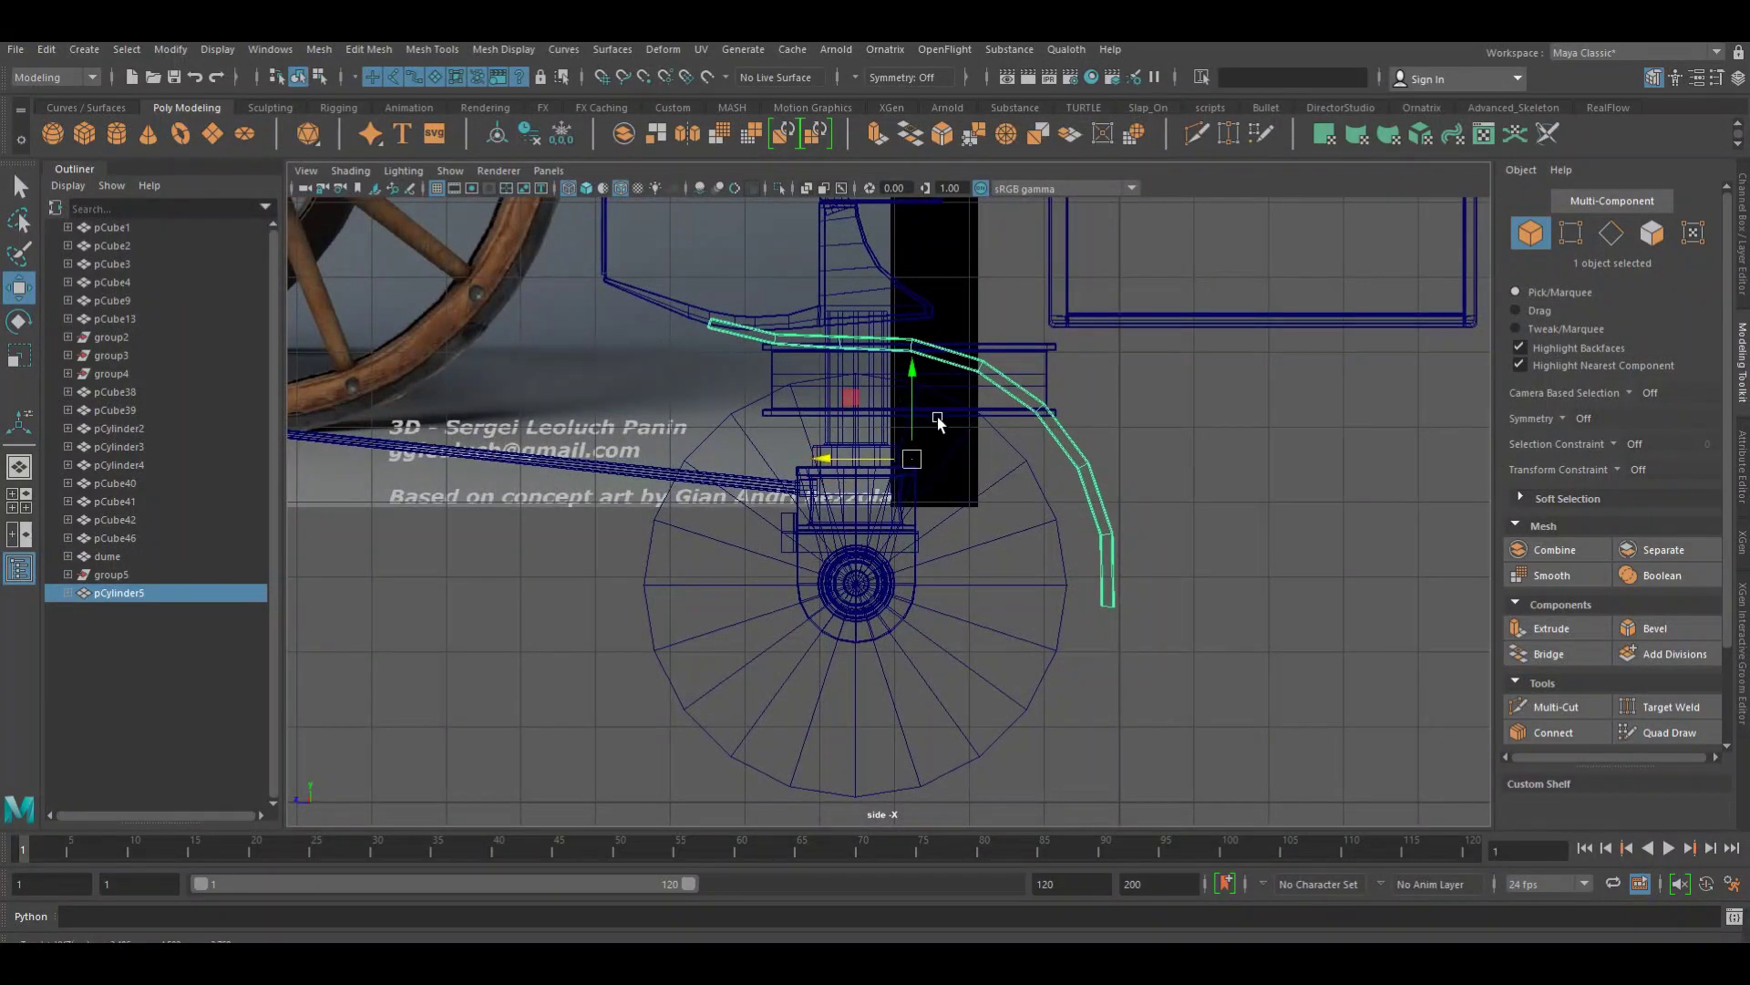
middle_click_drag(931, 416, 933, 411)
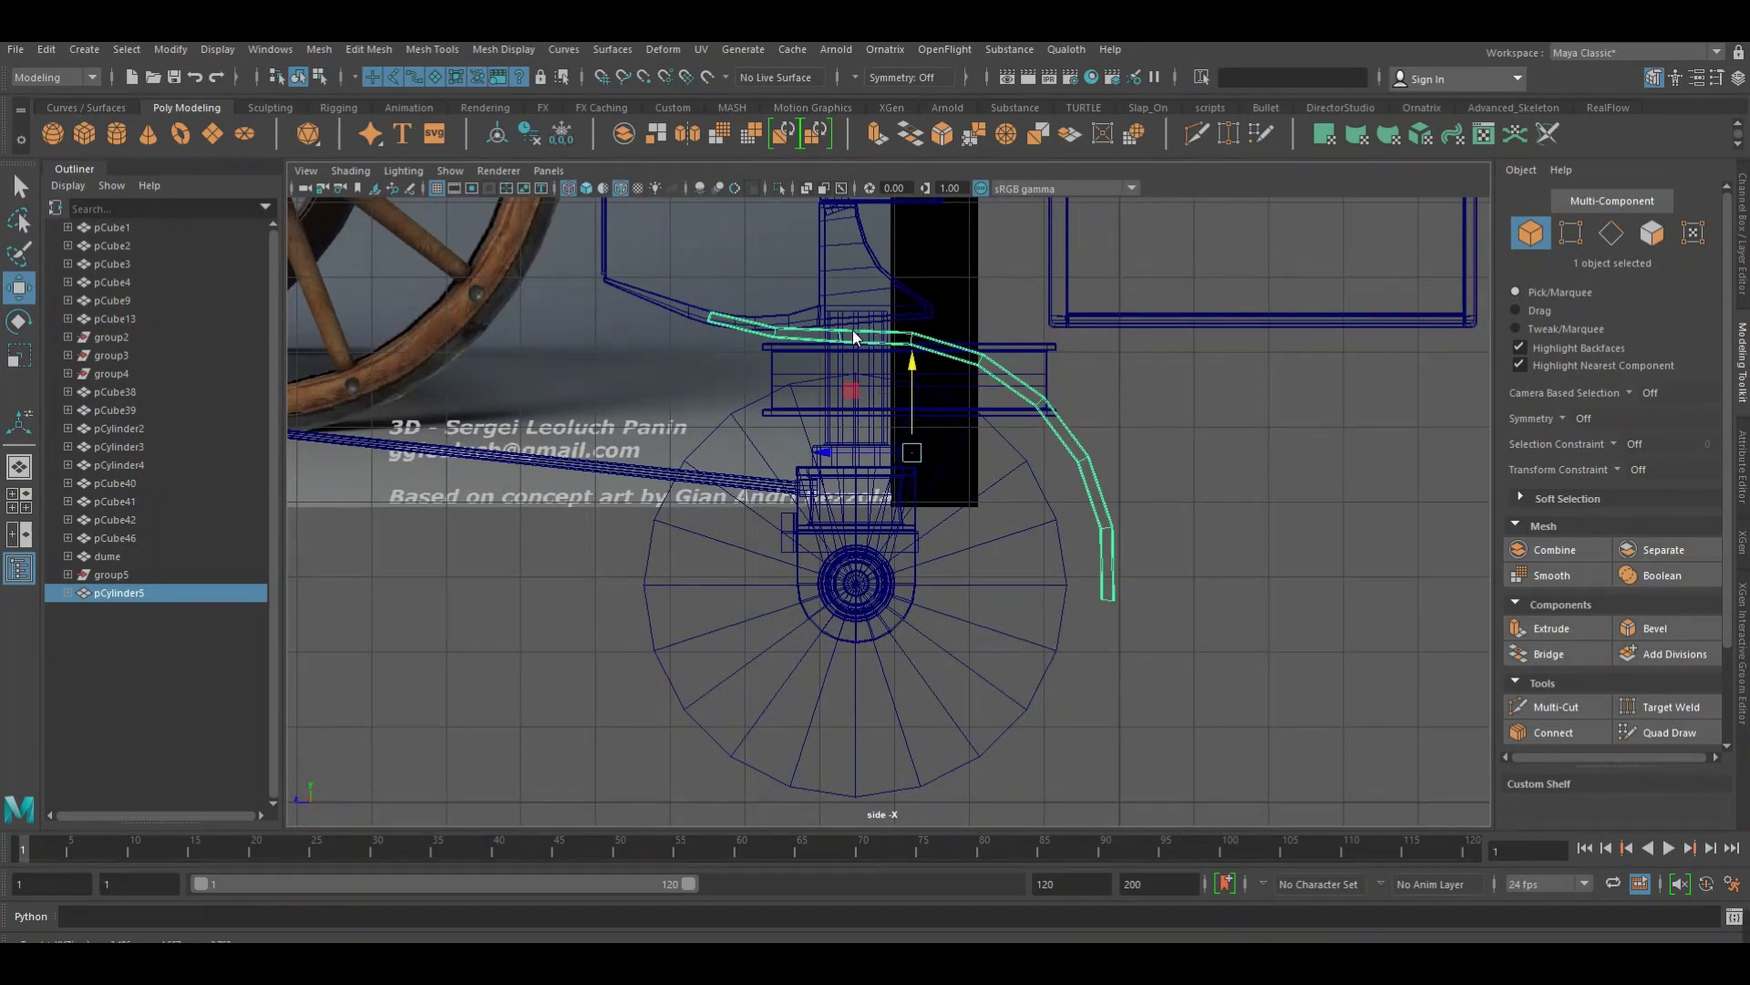
right_click_drag(851, 330, 823, 319)
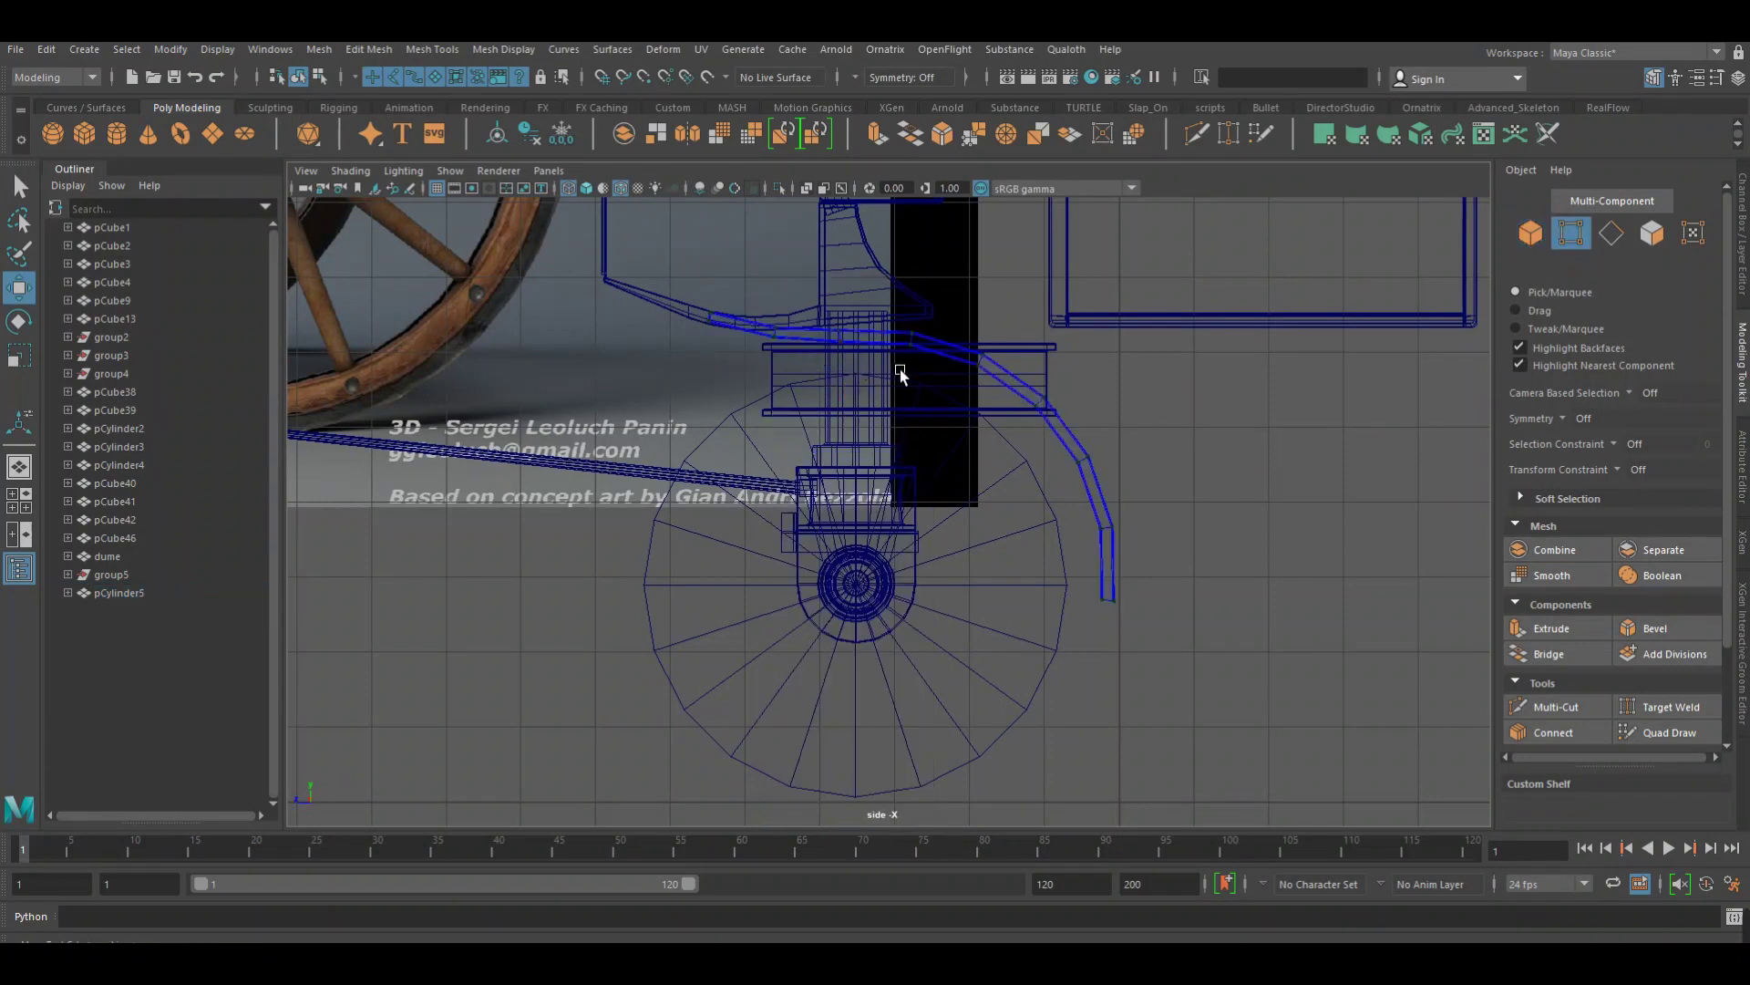
Select the fender's lower bend vertices, set the move axis to Object, and nudge them sideways
key("5")
scroll(925, 378, "up", 2)
scroll(1105, 394, "up", 2)
left_click_drag(1206, 689, 1061, 591)
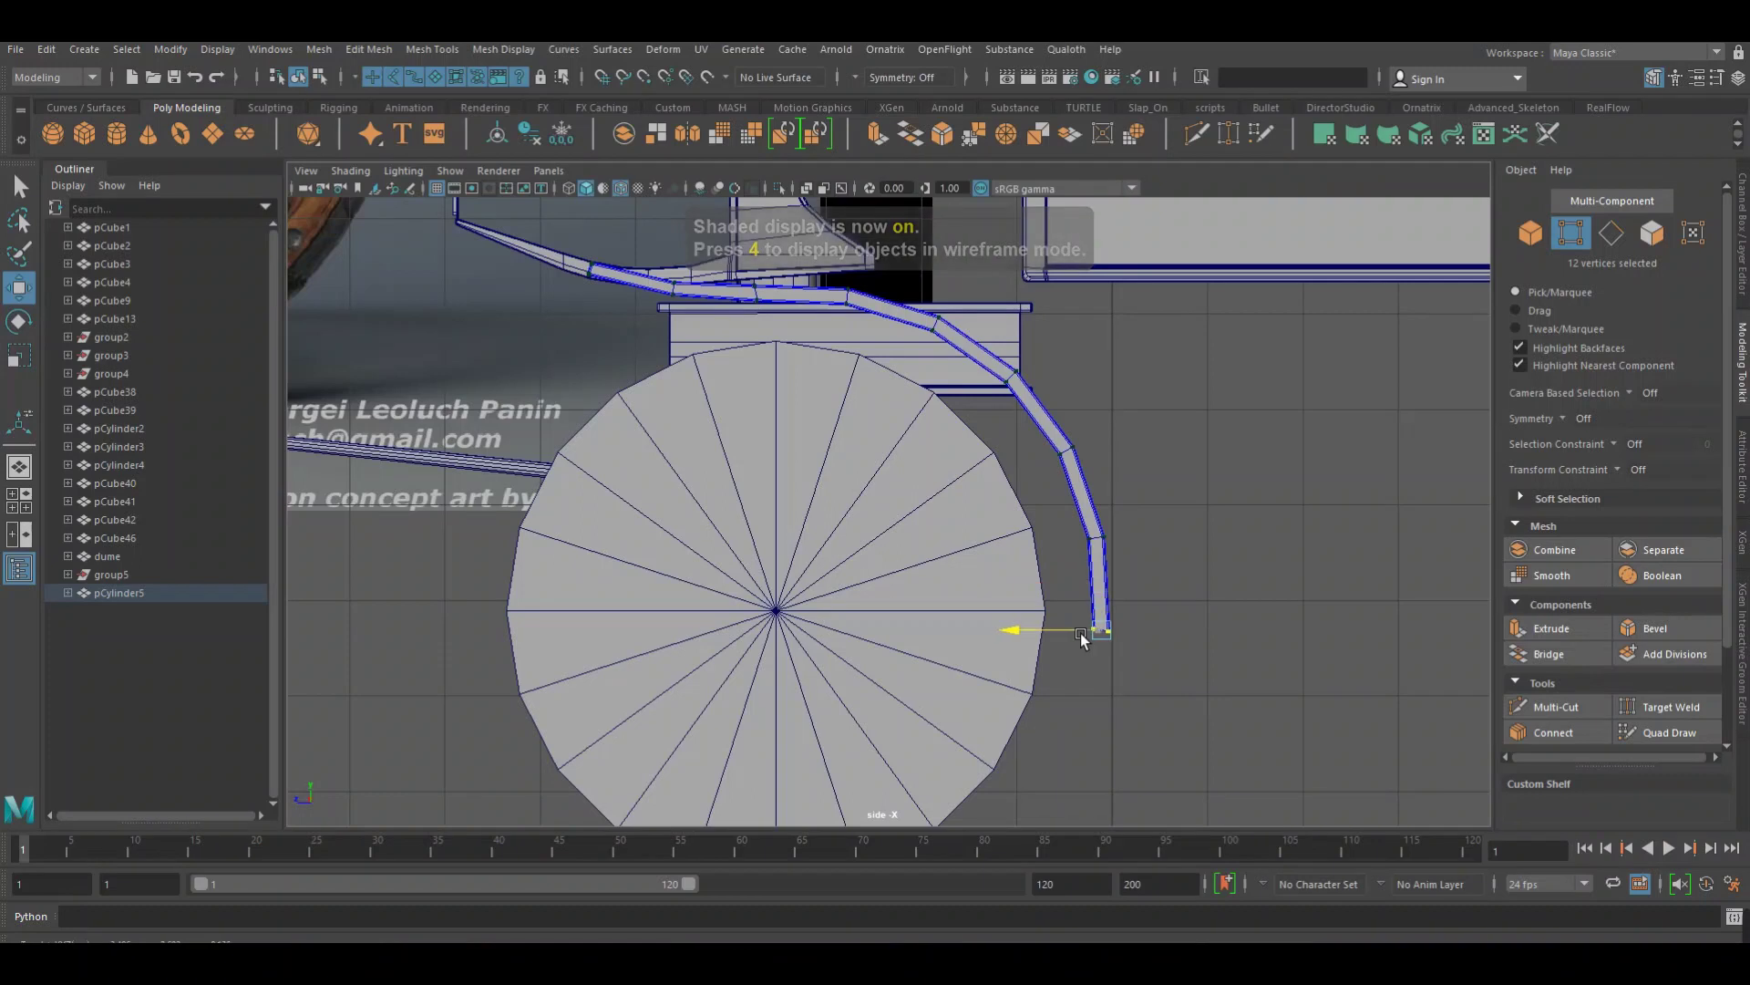
mouse_move(1141, 534)
left_mouse_down()
mouse_move(1084, 558)
mouse_move(1069, 541)
left_mouse_up()
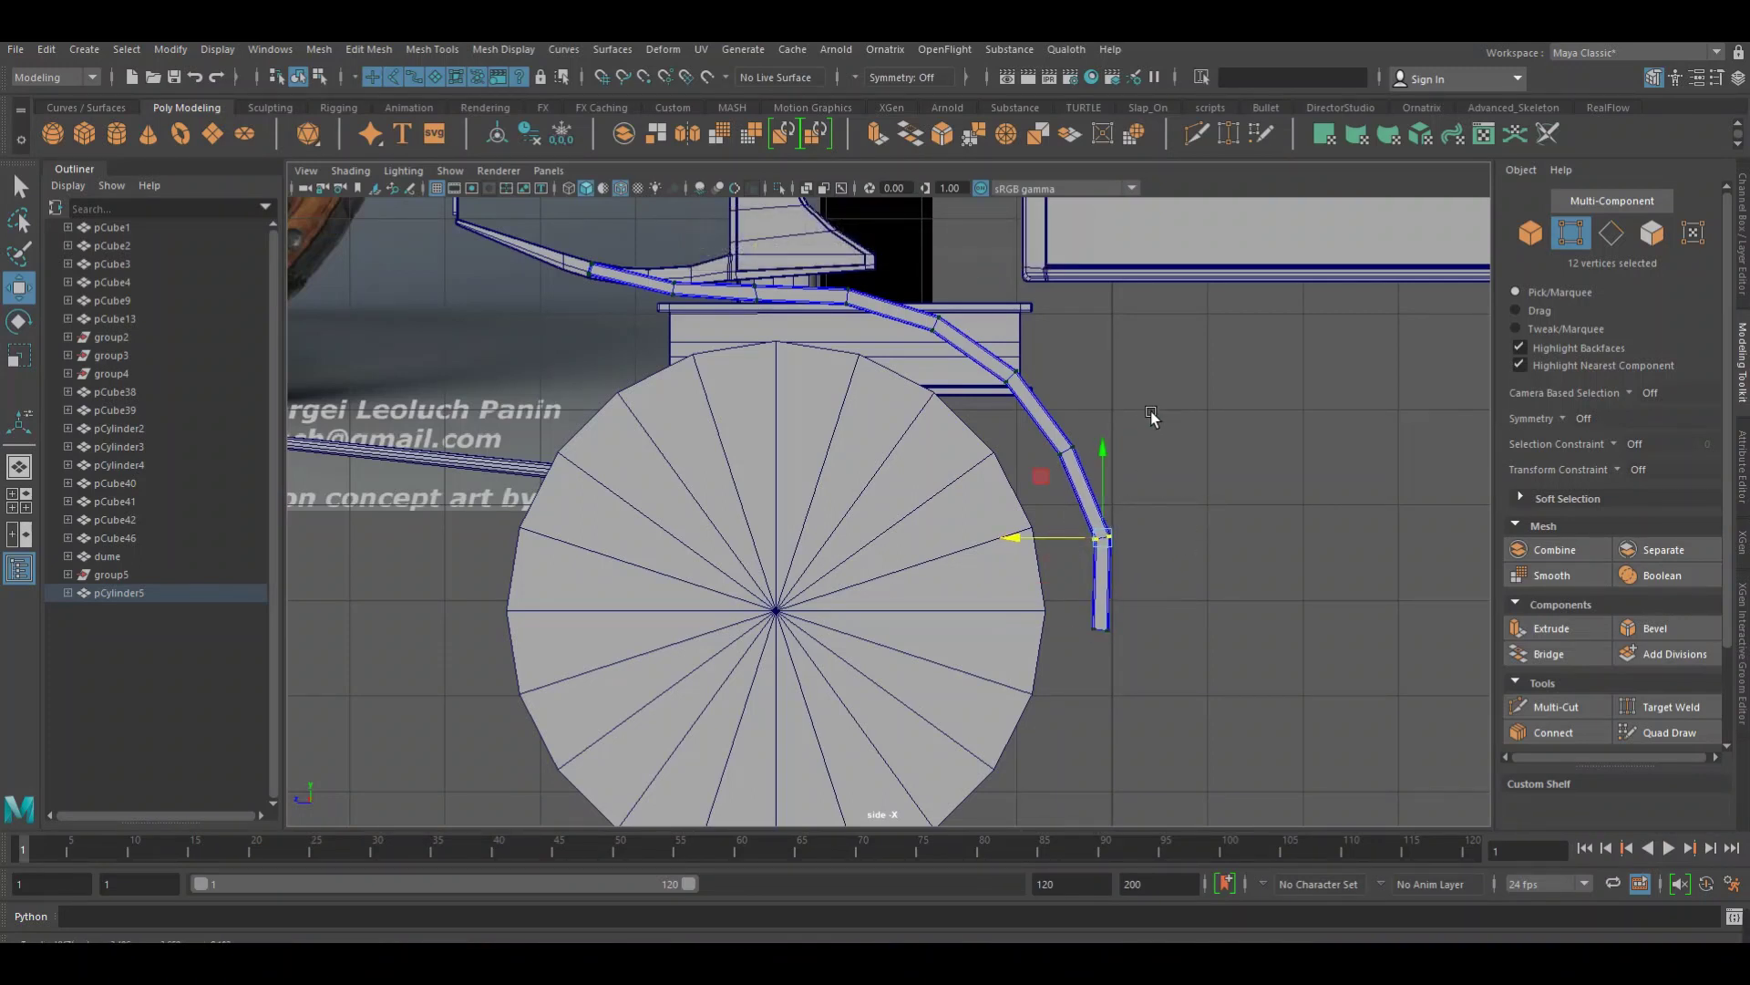
left_click_drag(1030, 474, 1077, 463)
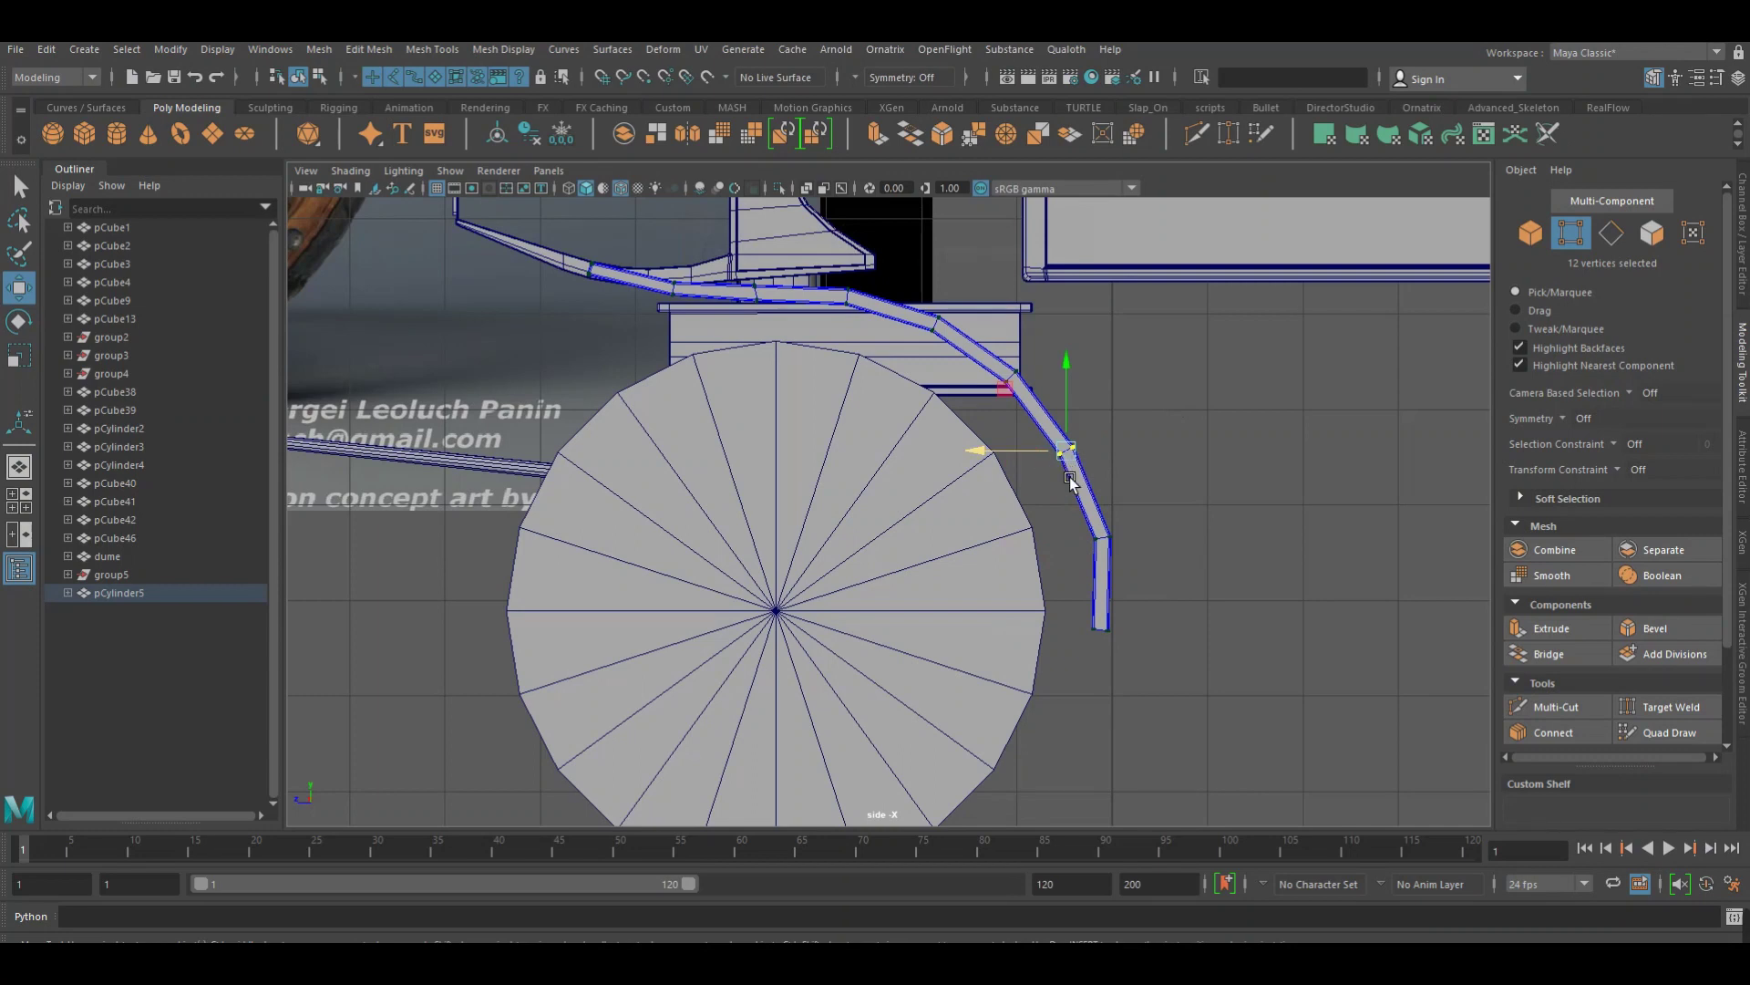
scroll(1604, 638, "down", 2)
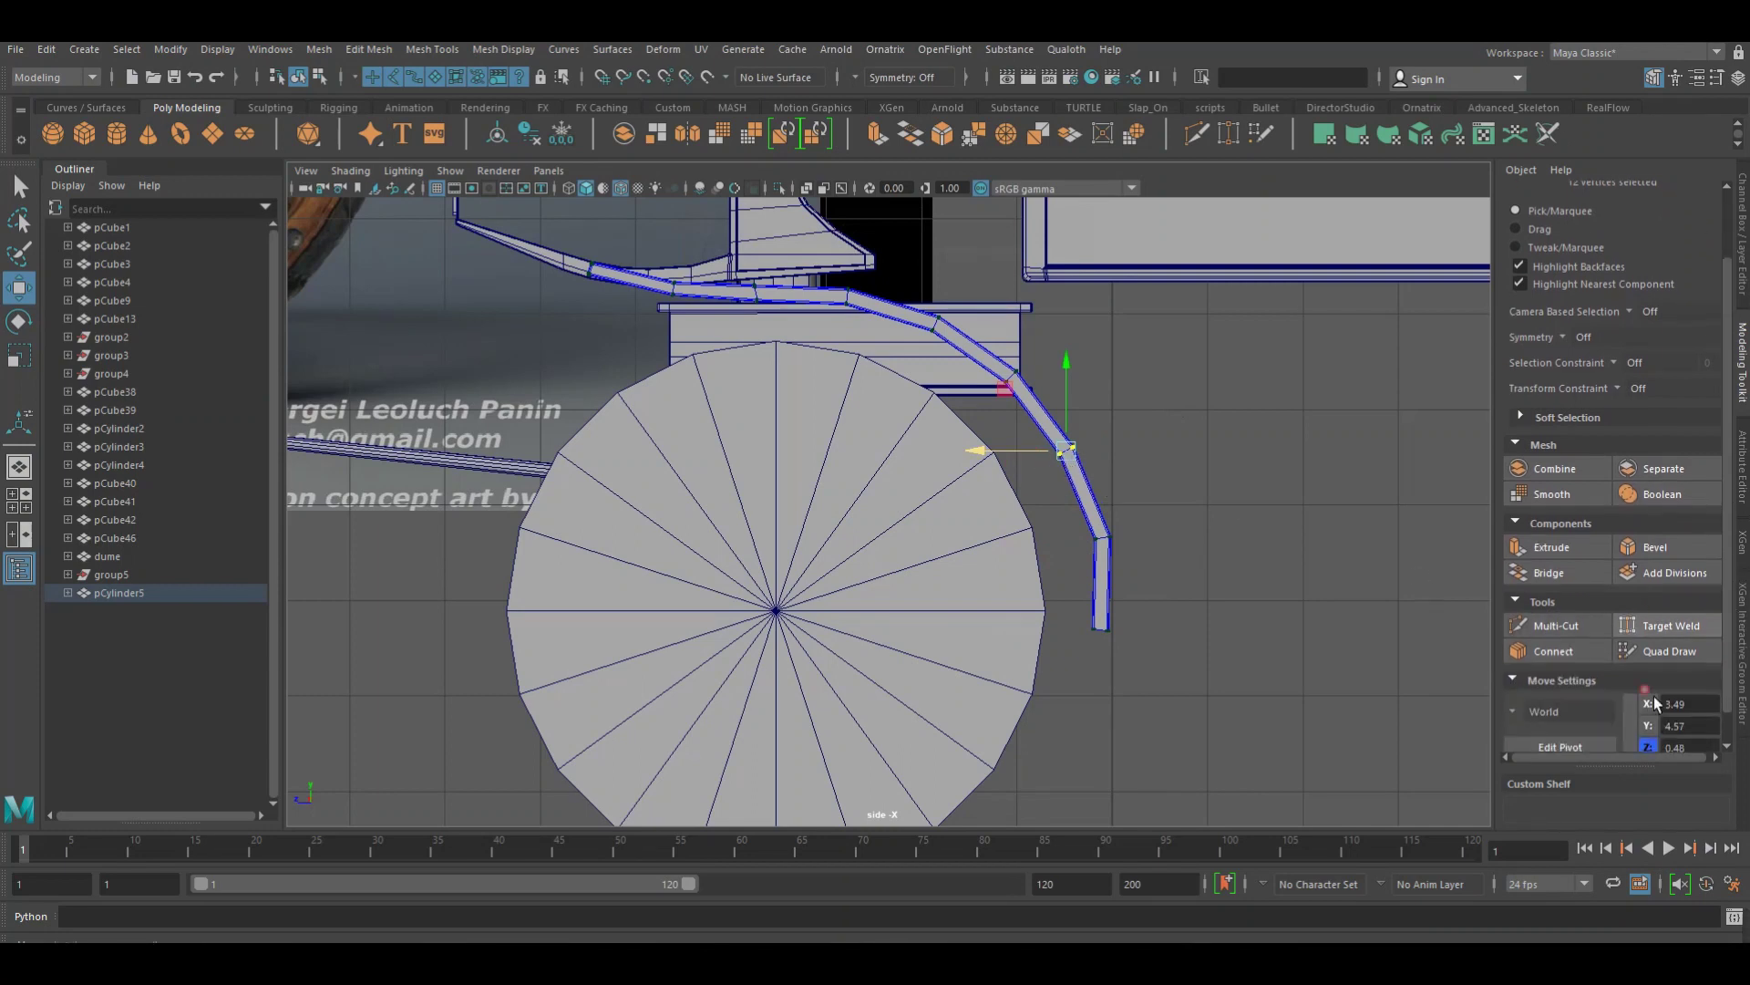
left_click(1524, 720)
left_click(1540, 727)
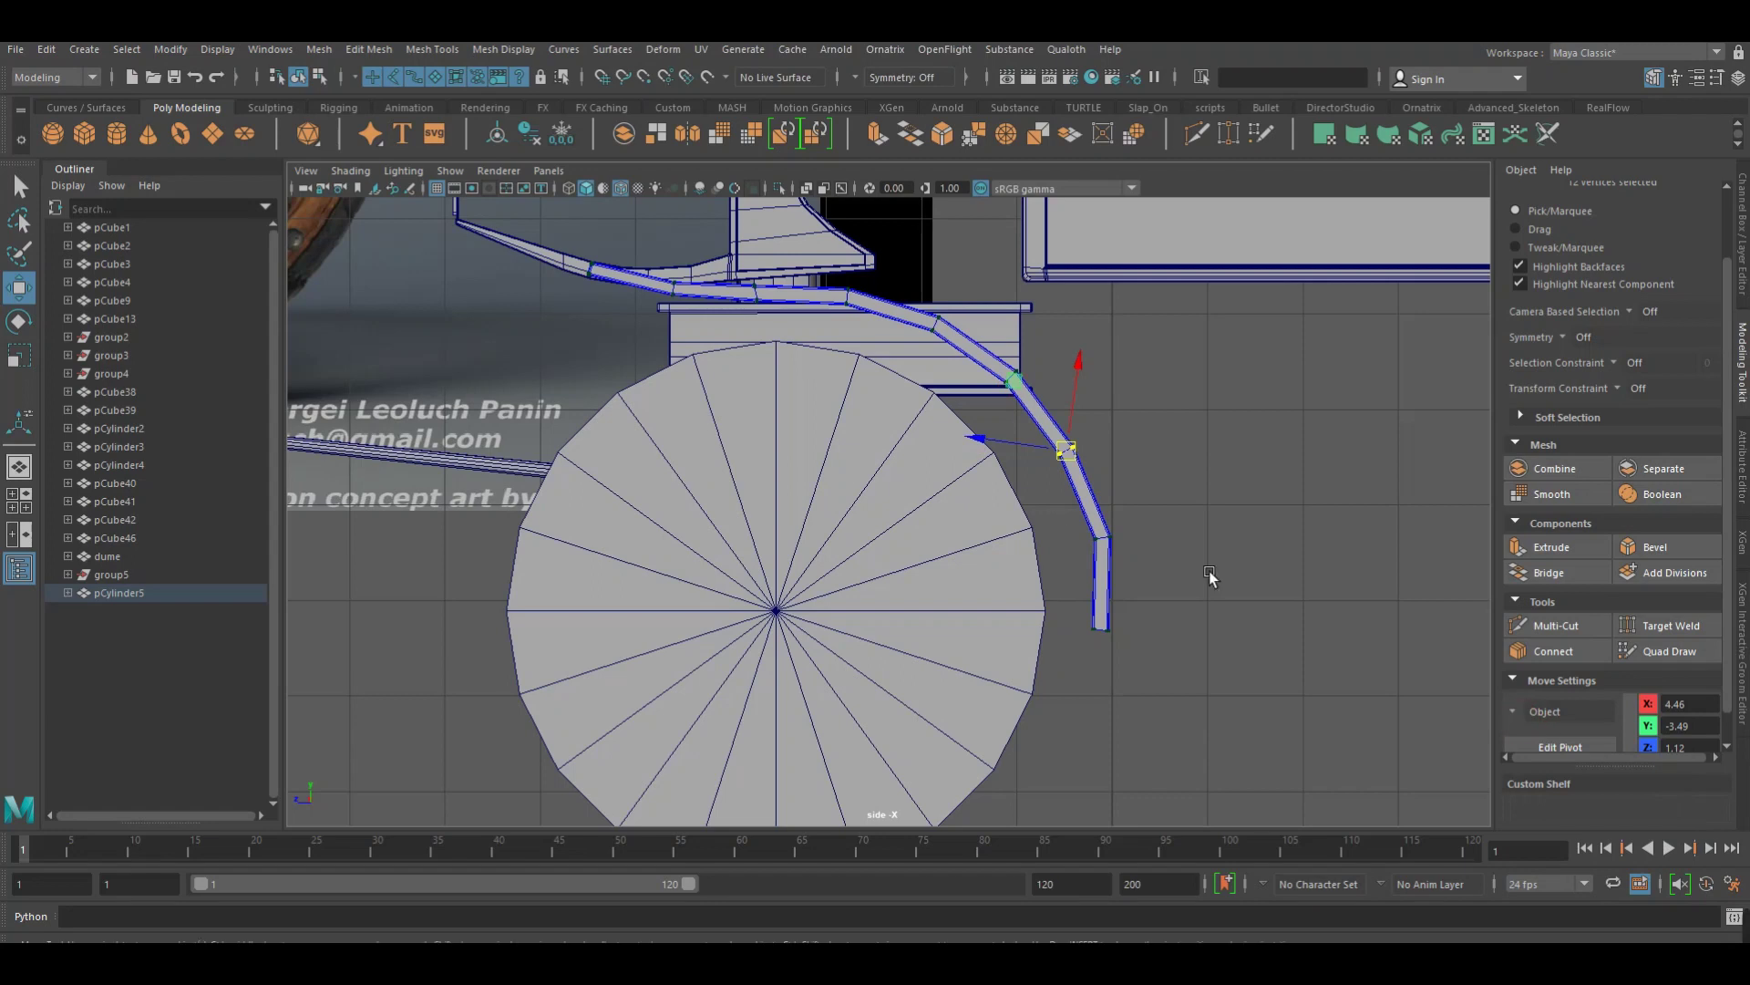
scroll(1211, 578, "up", 2)
scroll(1213, 410, "up", 1)
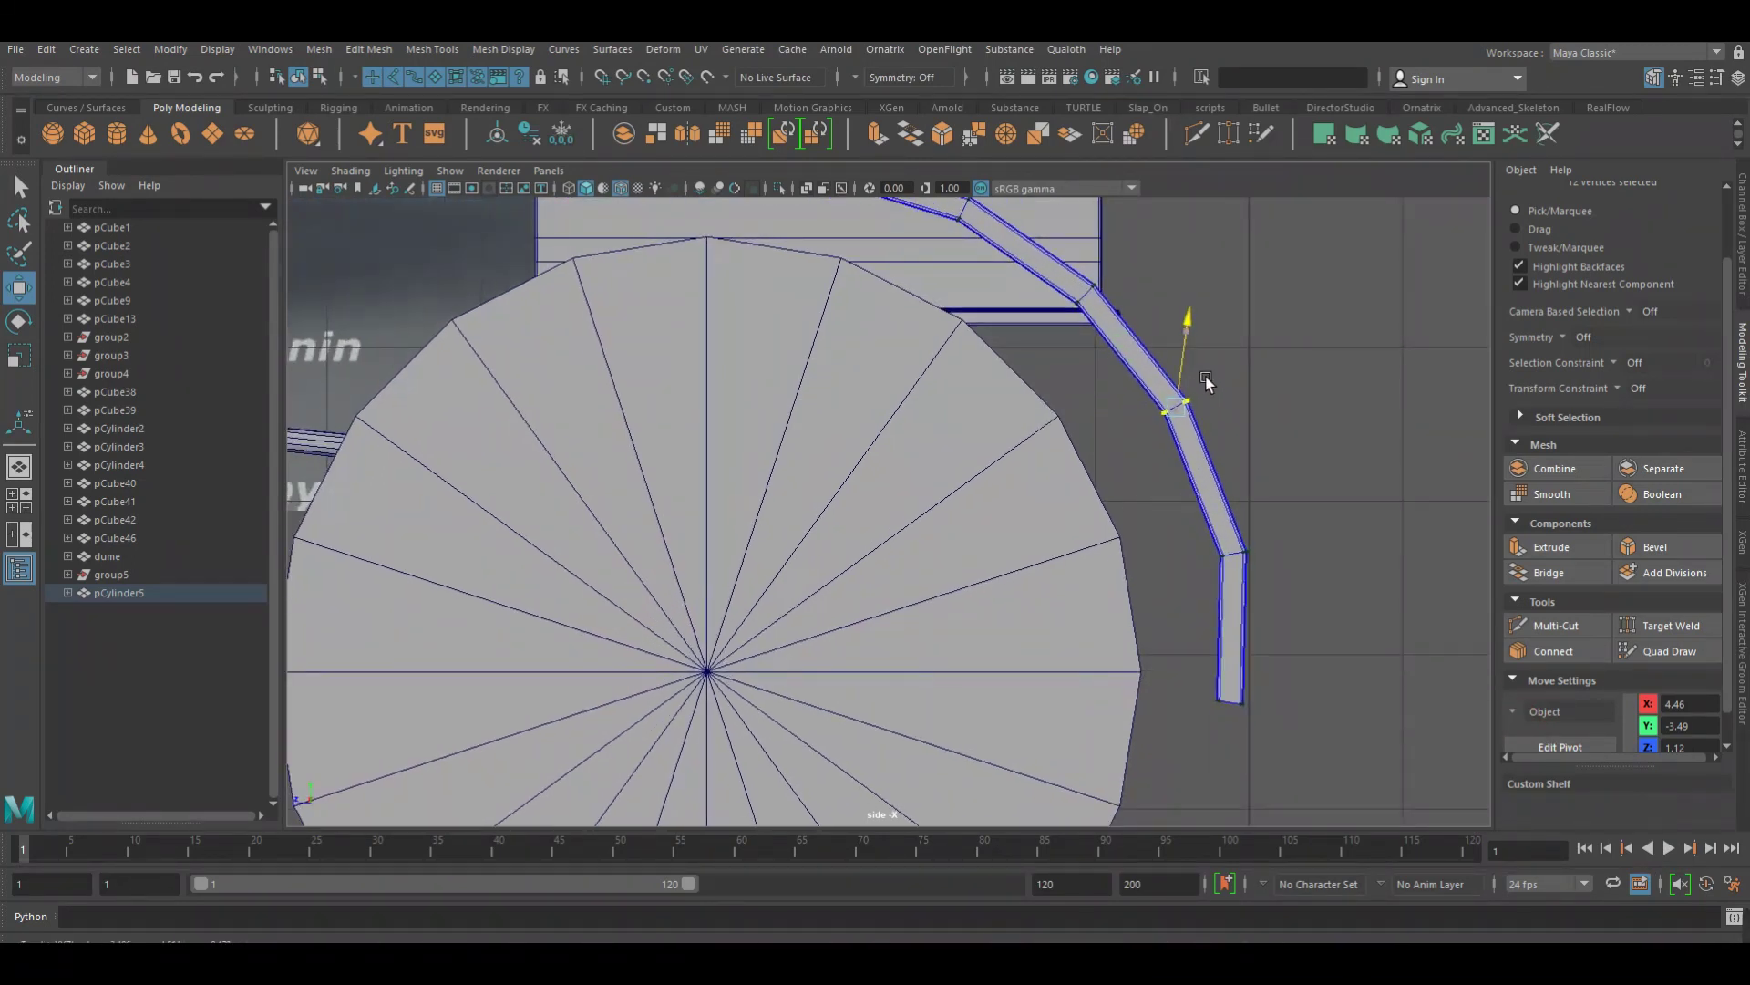
left_click_drag(1150, 397, 1173, 407)
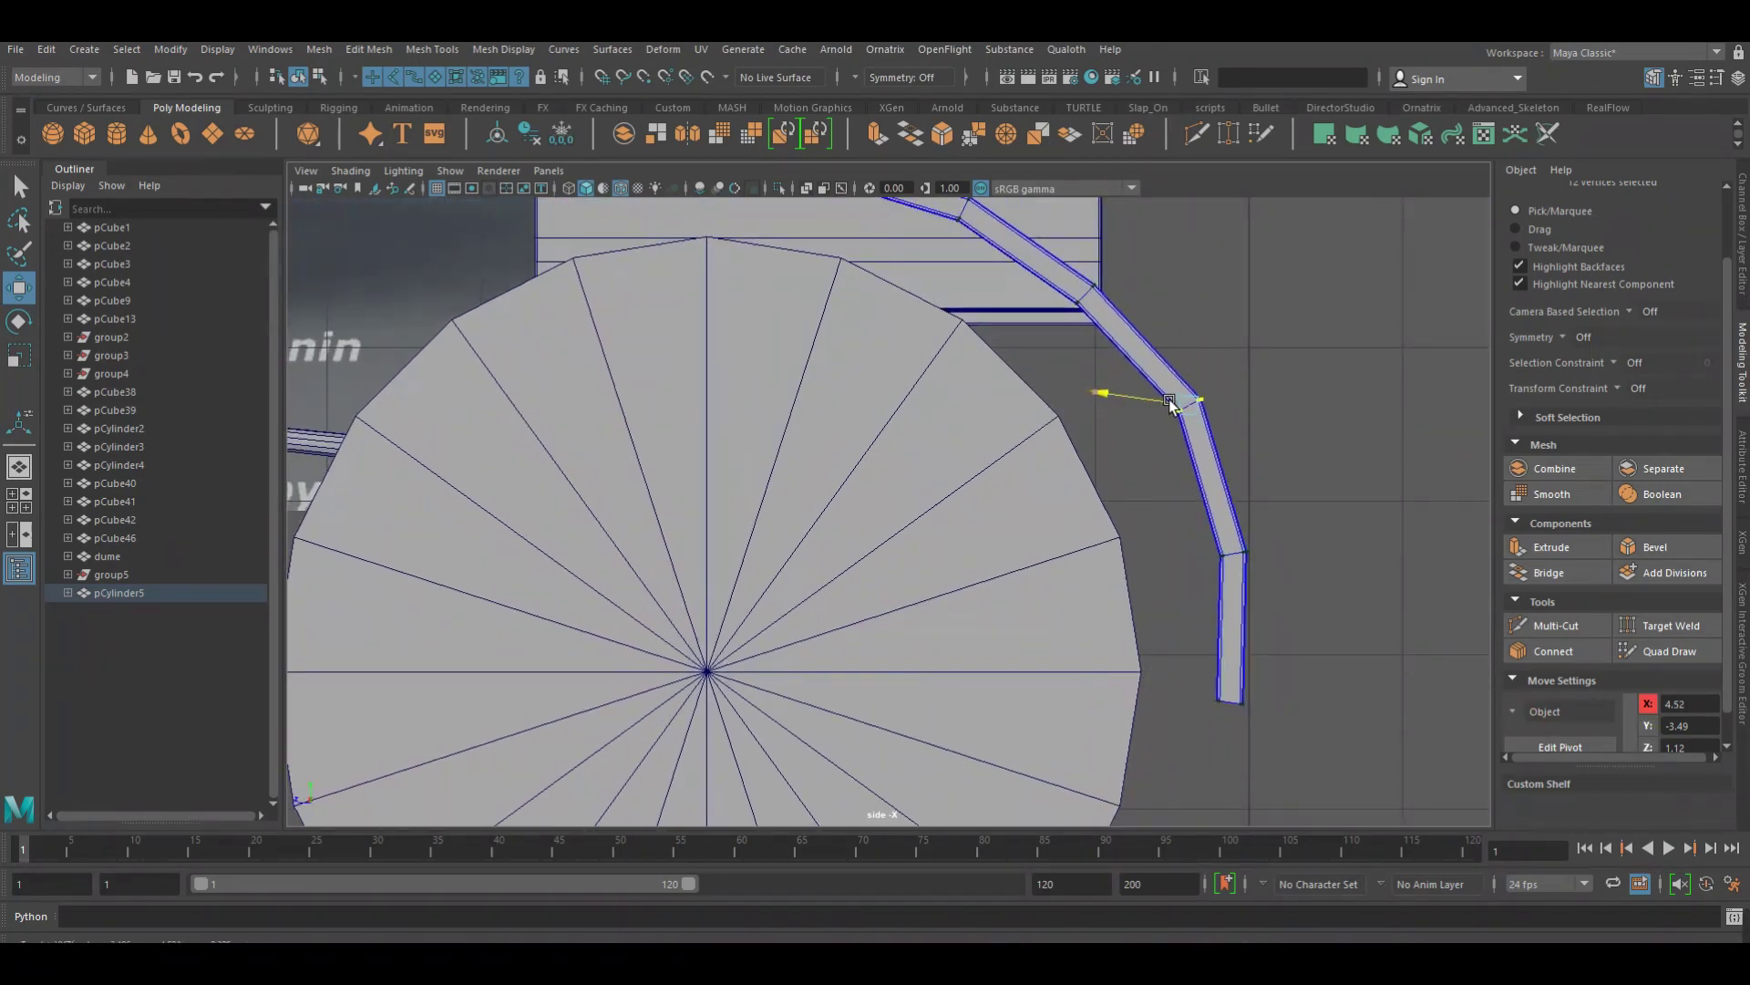
Push outward and raise the bends higher up the bar near the seat box
mouse_move(1208, 308)
middle_mouse_down("alt")
mouse_move(1222, 402)
mouse_move(1164, 379)
middle_mouse_up("alt")
left_click_drag(1150, 376, 1056, 460)
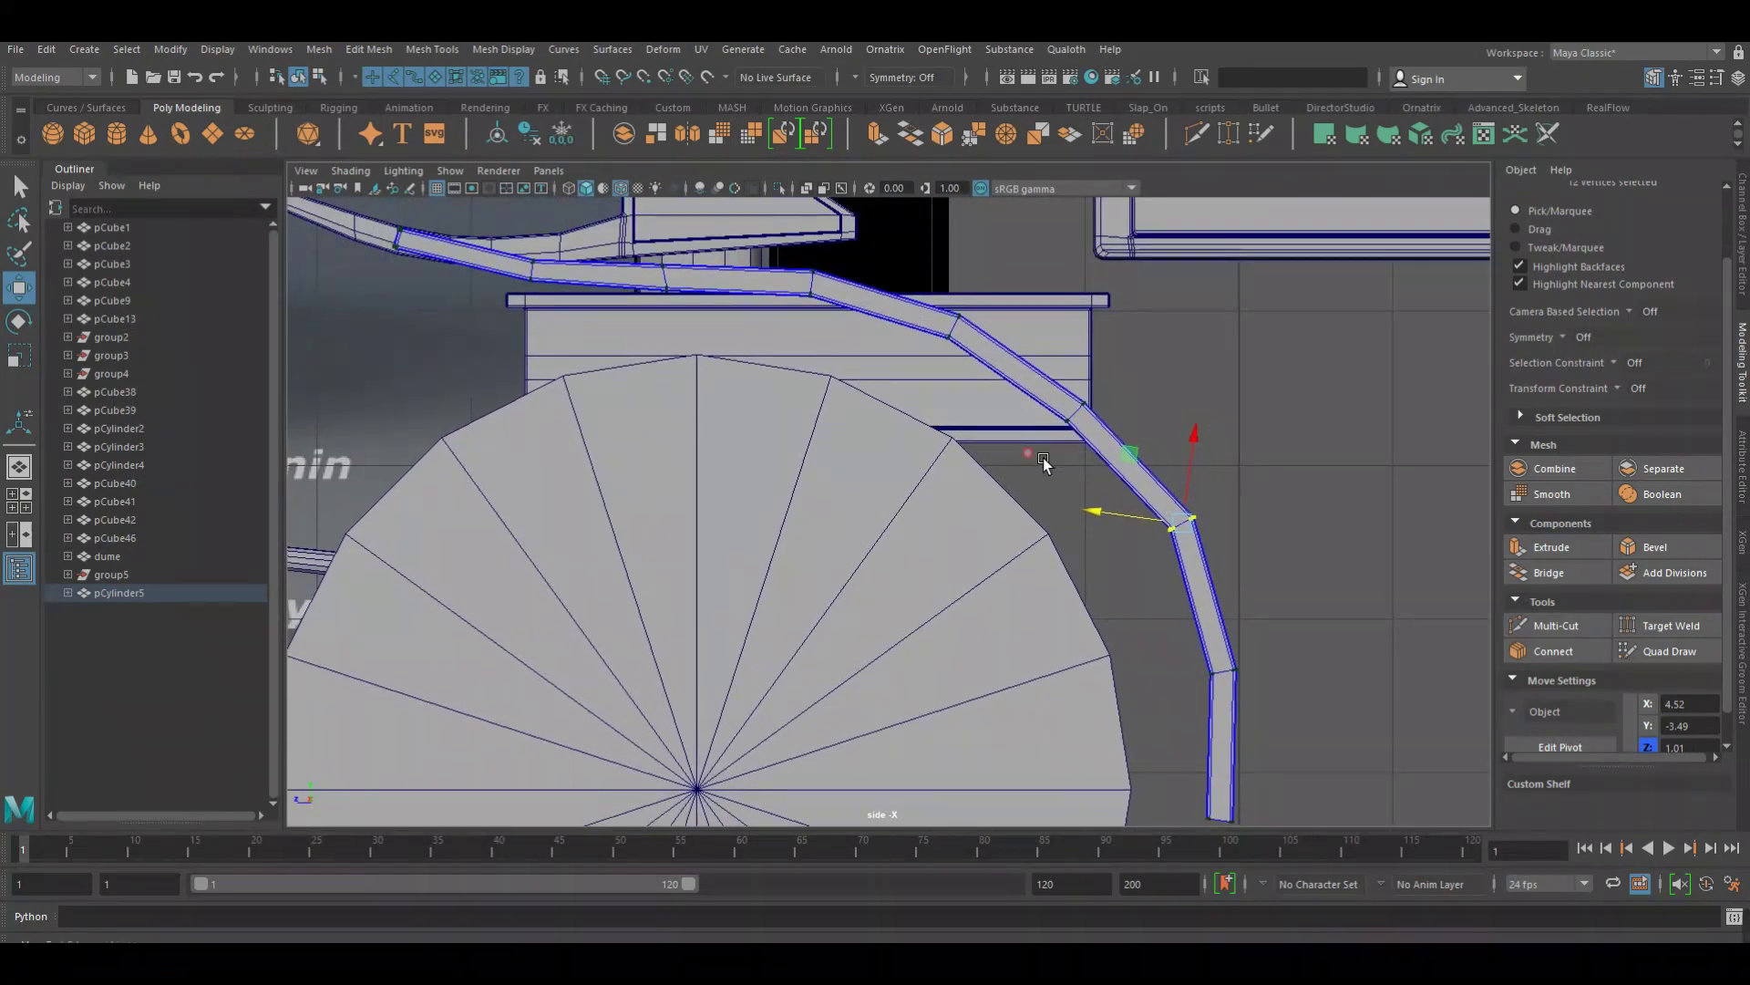
left_click(1104, 393)
key("ctrl+z")
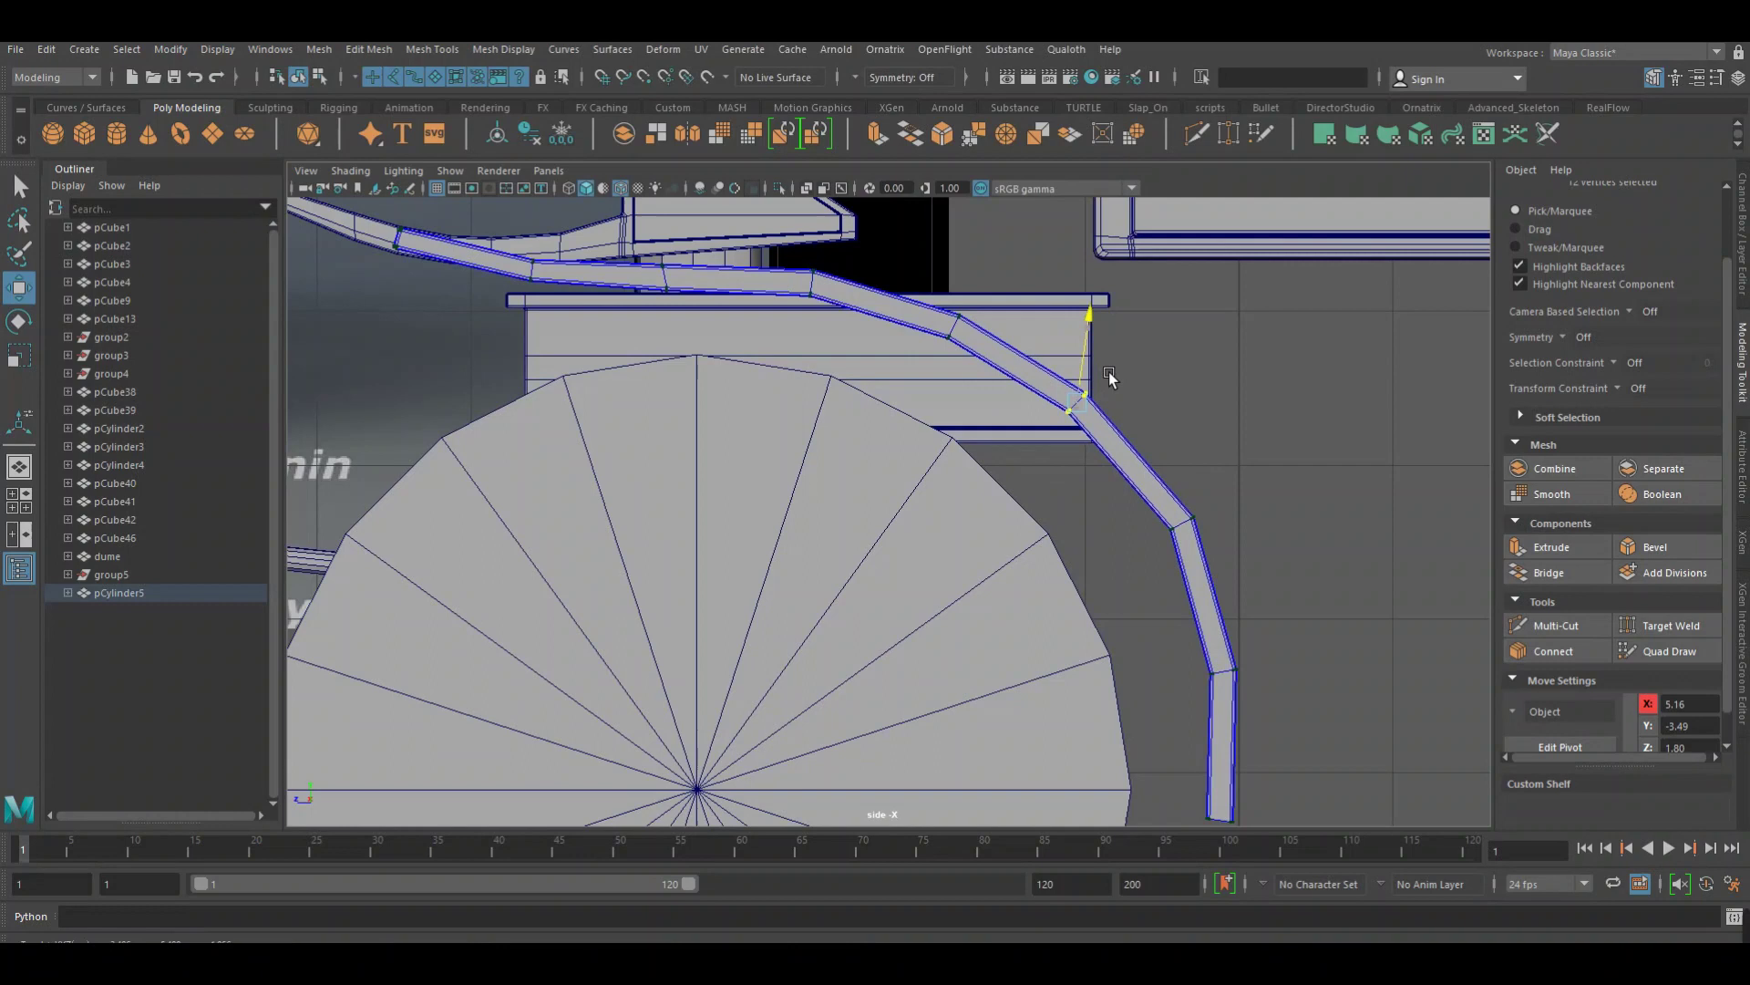
mouse_move(1042, 394)
left_mouse_down()
mouse_move(1058, 399)
mouse_move(1046, 390)
left_mouse_up()
left_click_drag(1035, 263, 945, 360)
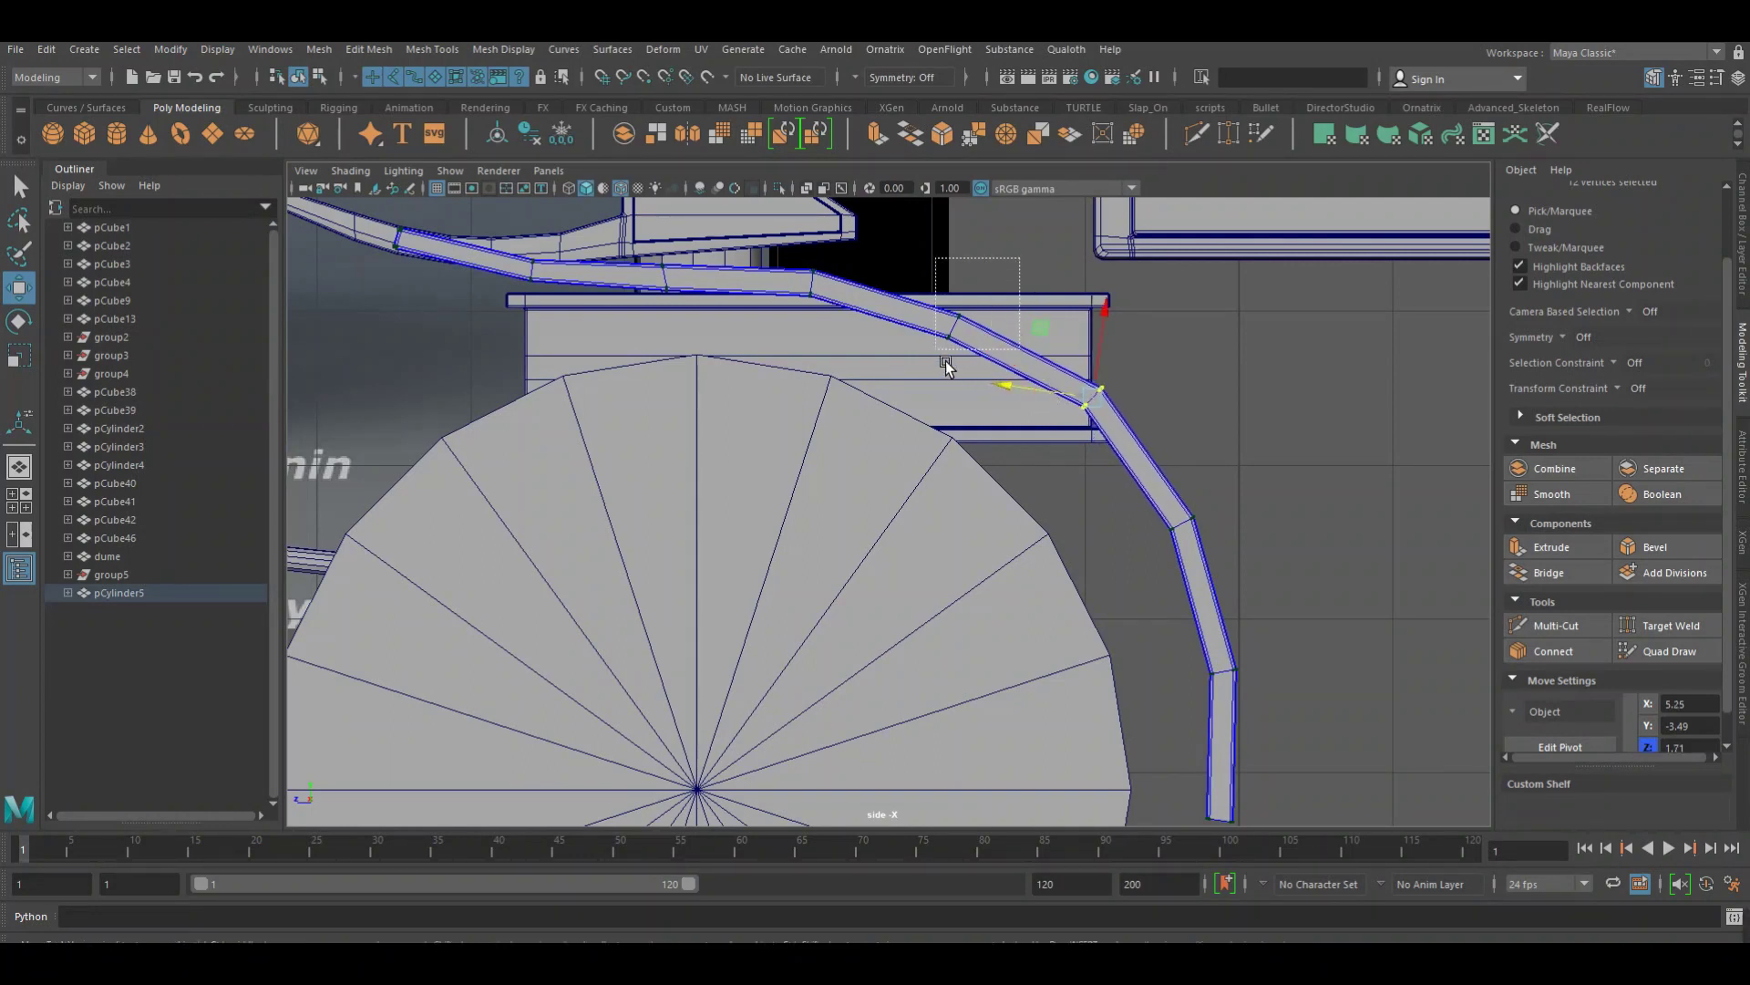
left_click_drag(966, 258, 997, 257)
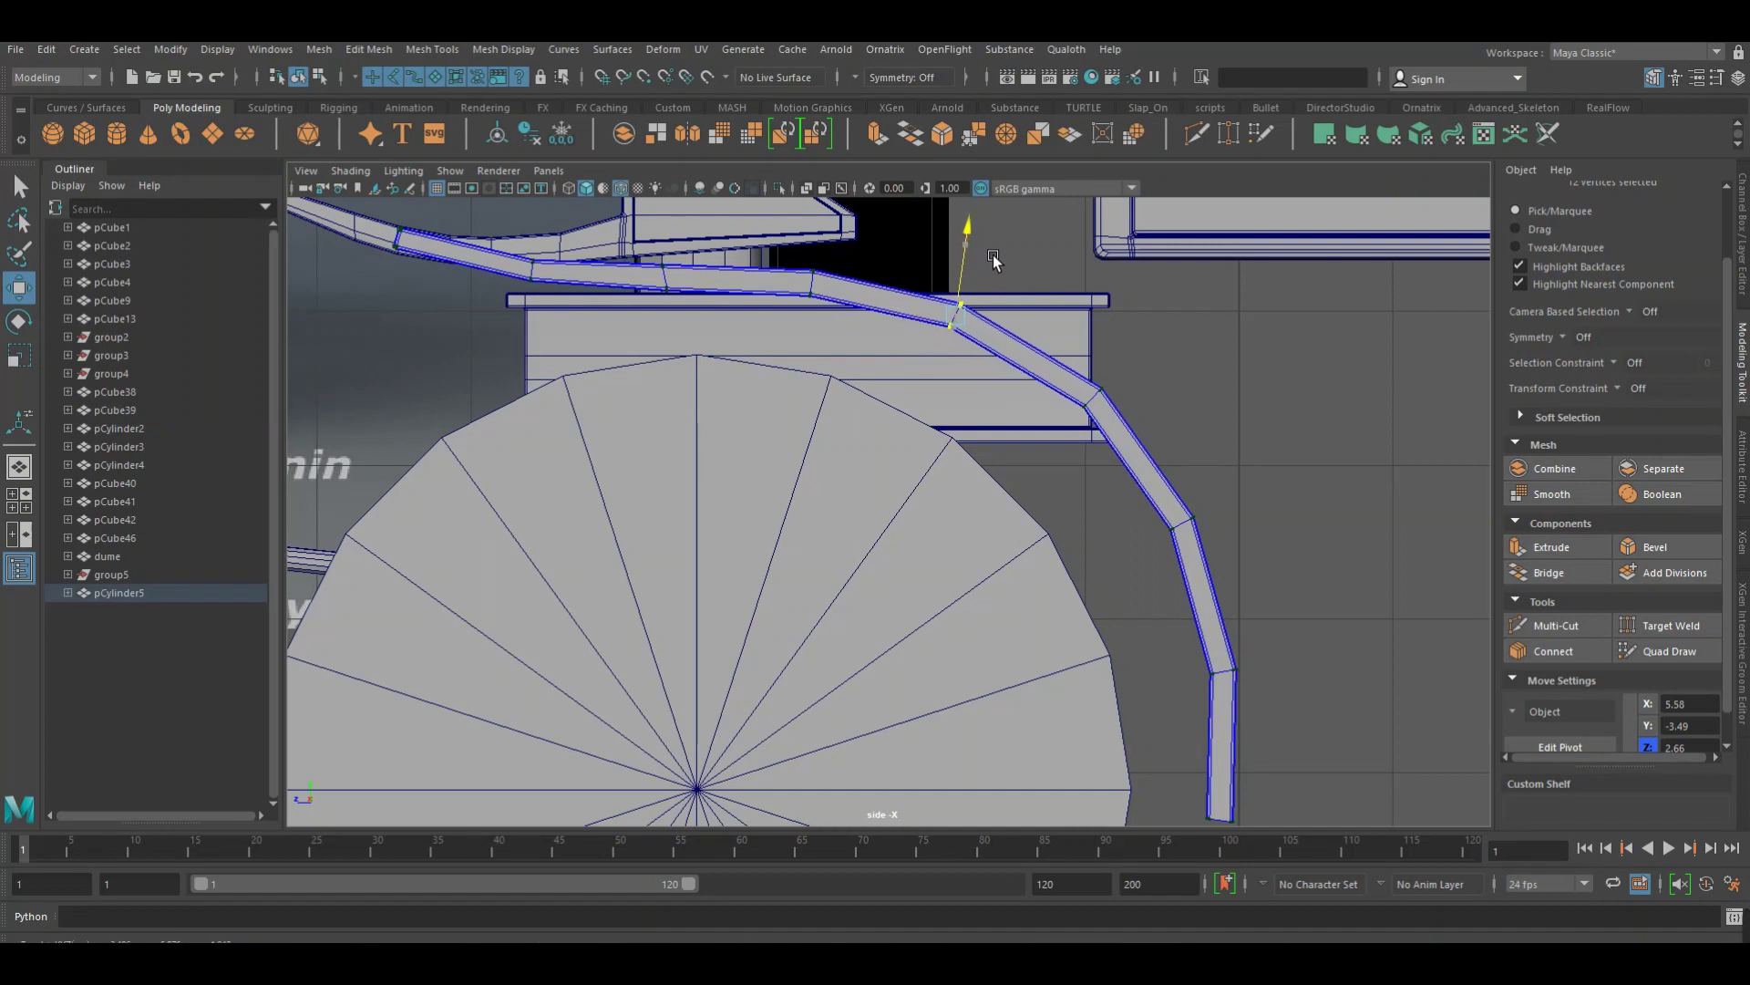
left_click_drag(898, 304, 911, 306)
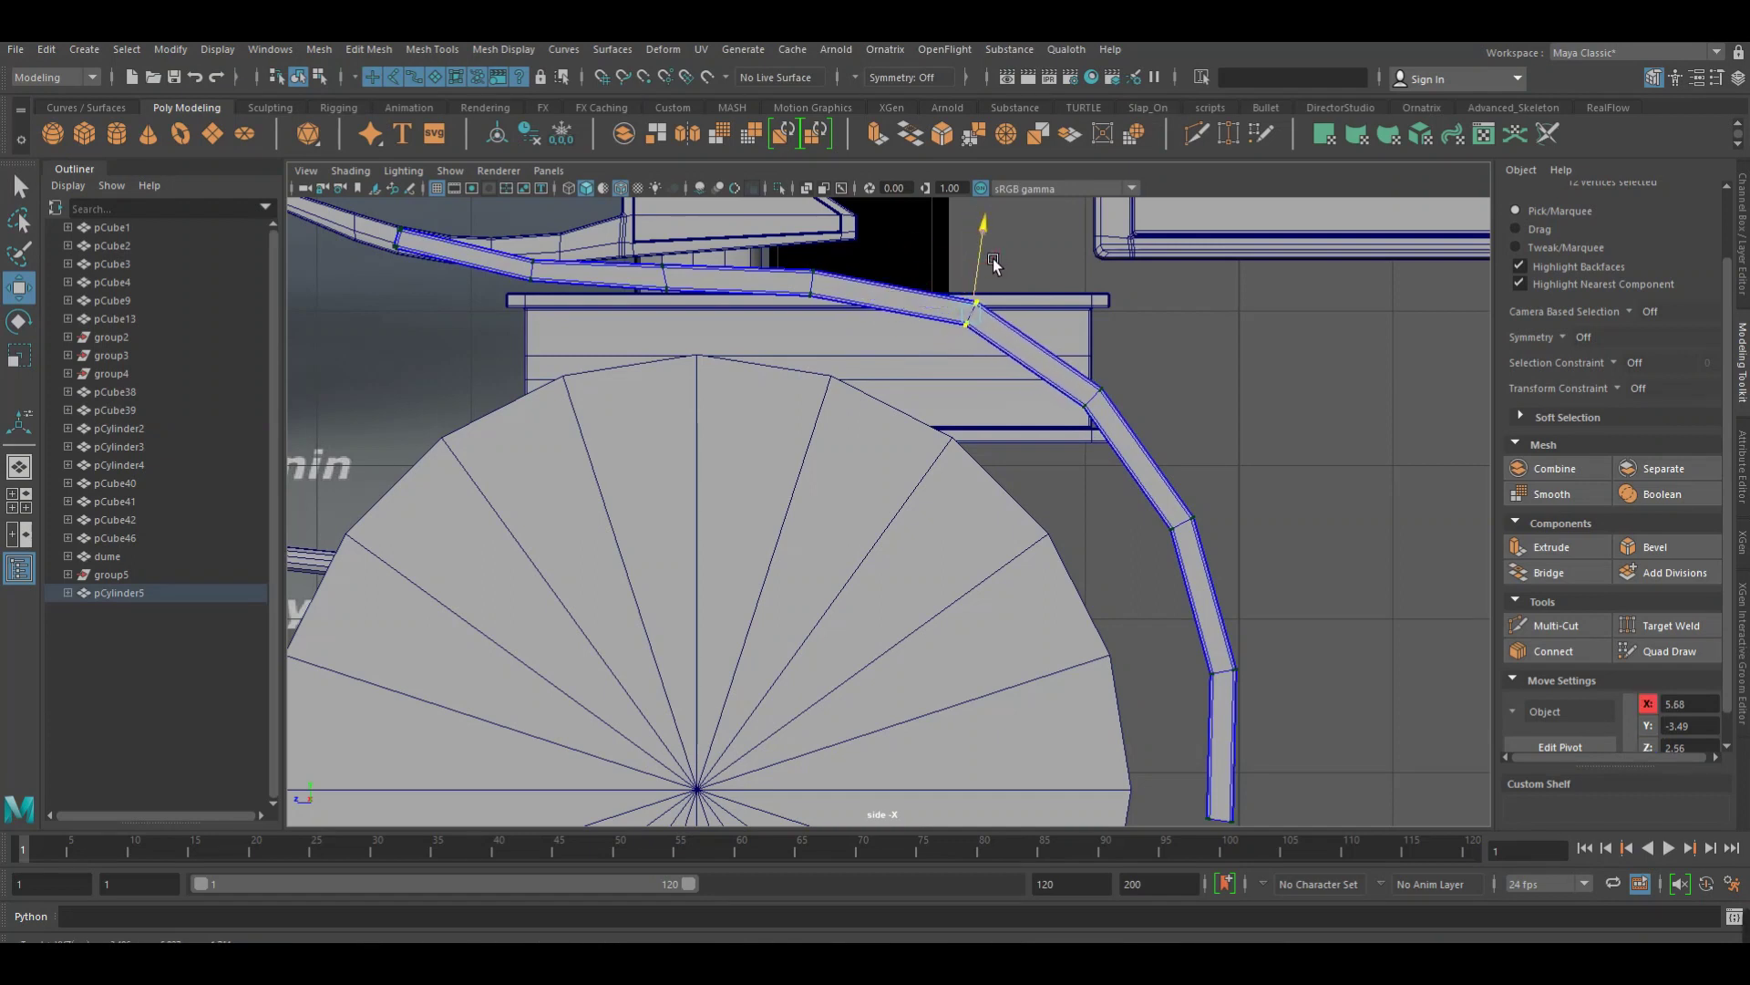
left_click_drag(946, 317, 942, 318)
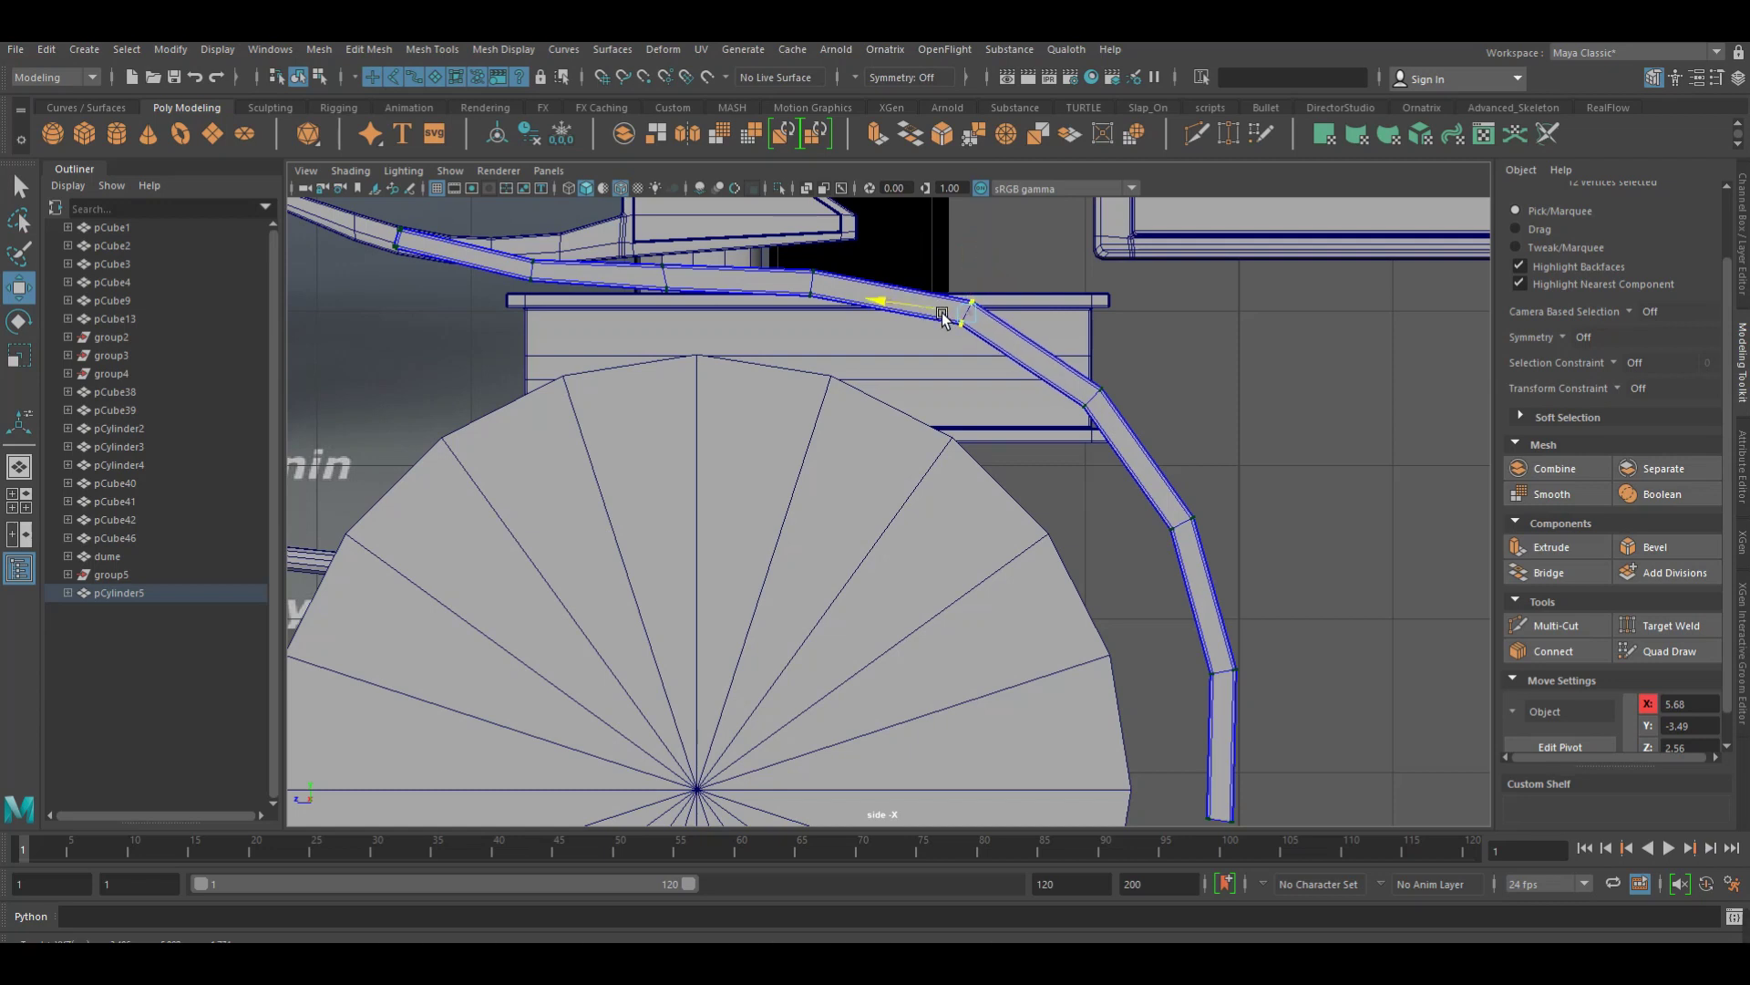
left_click(841, 246)
Shift the bar's upper section left along the seat and lower its left end
scroll(912, 292, "up", 2)
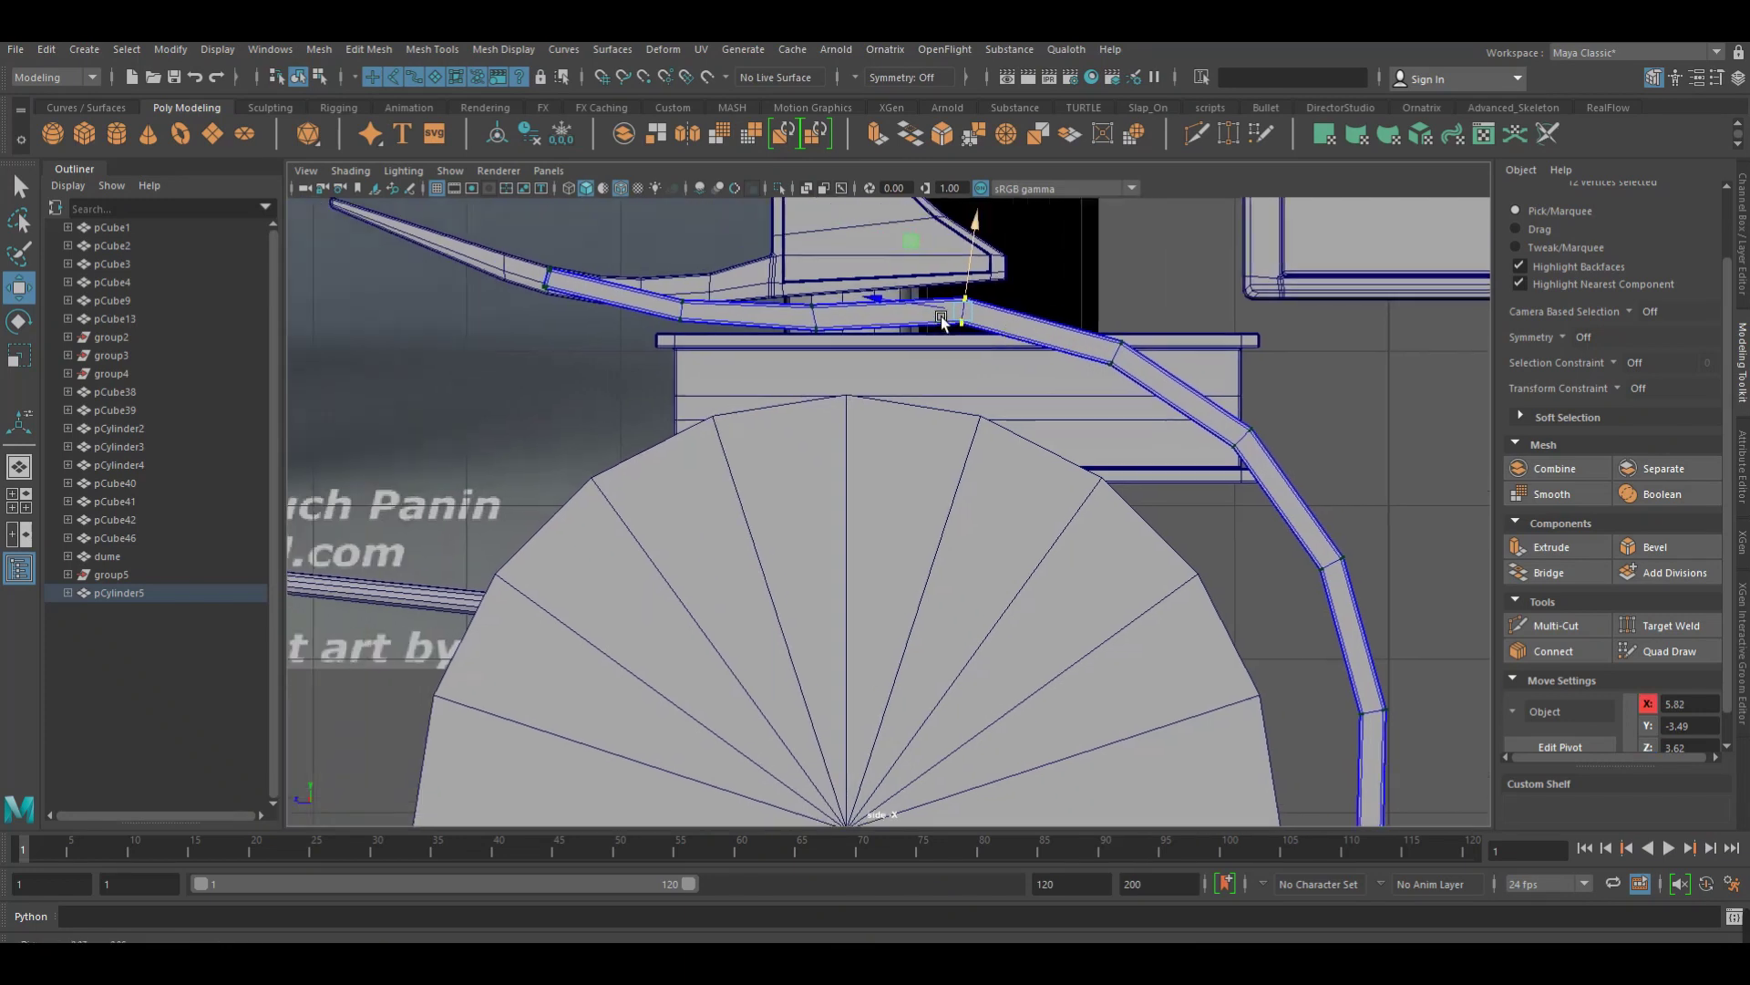
scroll(949, 320, "up", 1)
left_click_drag(871, 337, 789, 233)
mouse_move(838, 306)
middle_mouse_down("alt")
mouse_move(935, 390)
mouse_move(845, 337)
middle_mouse_up("alt")
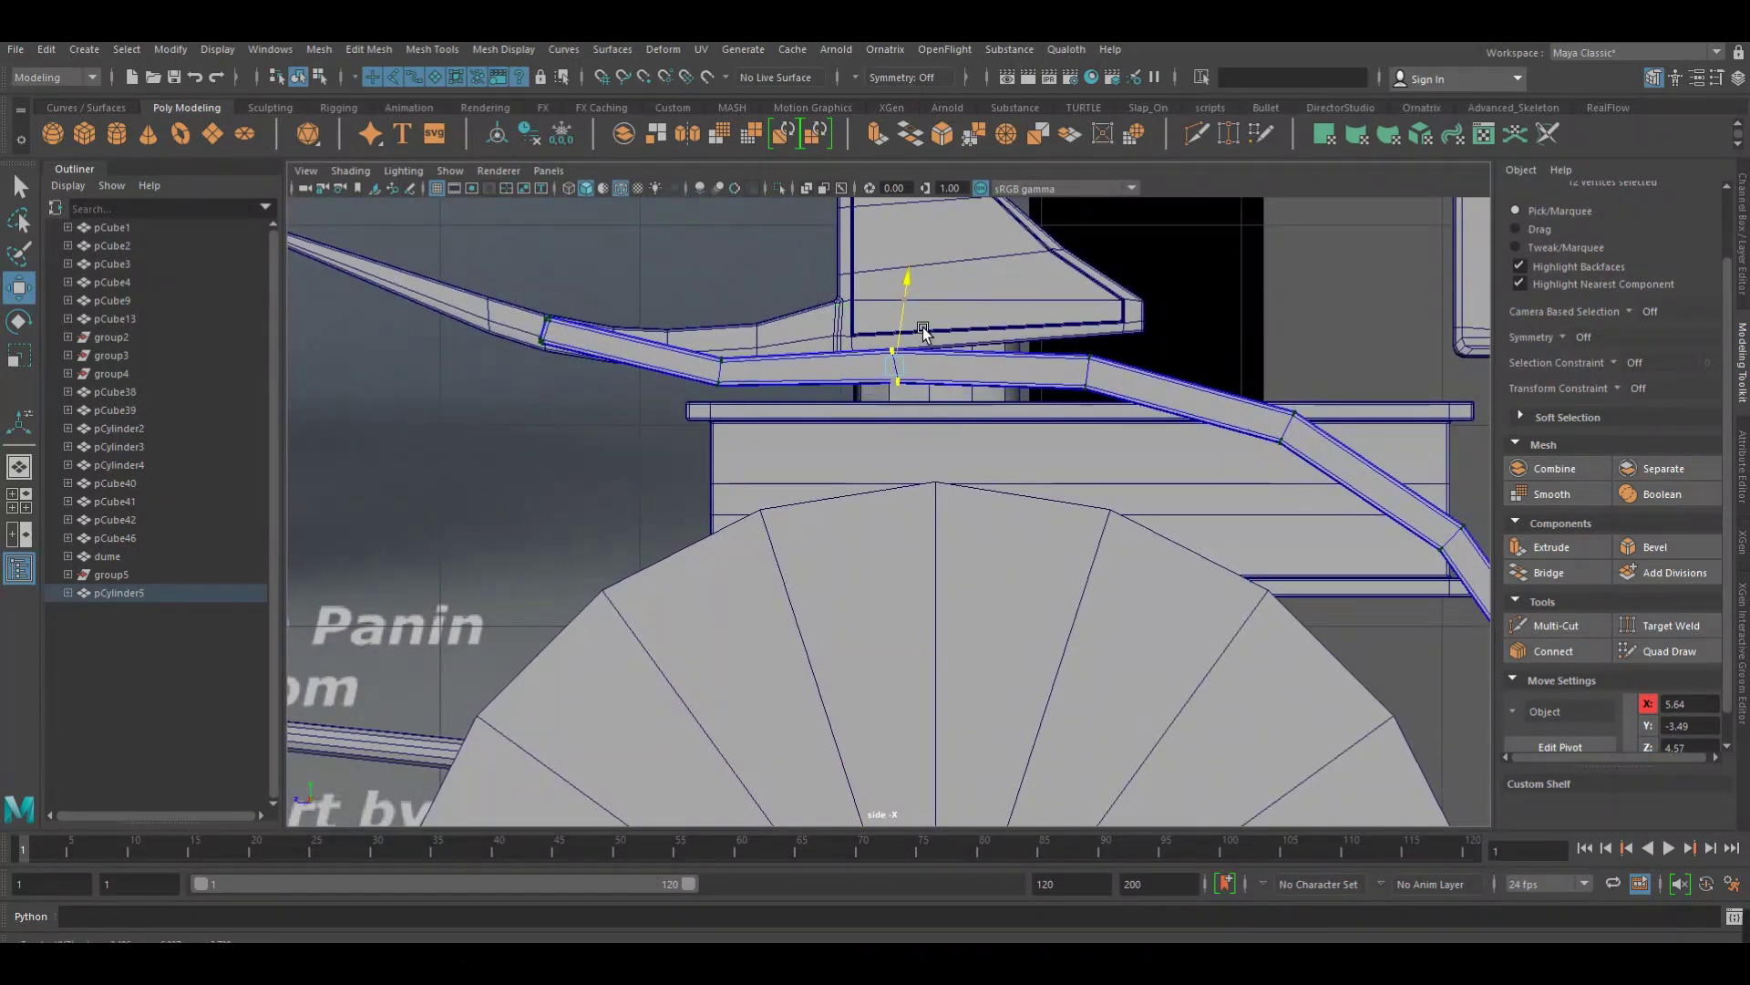
middle_click_drag(782, 418, 727, 342)
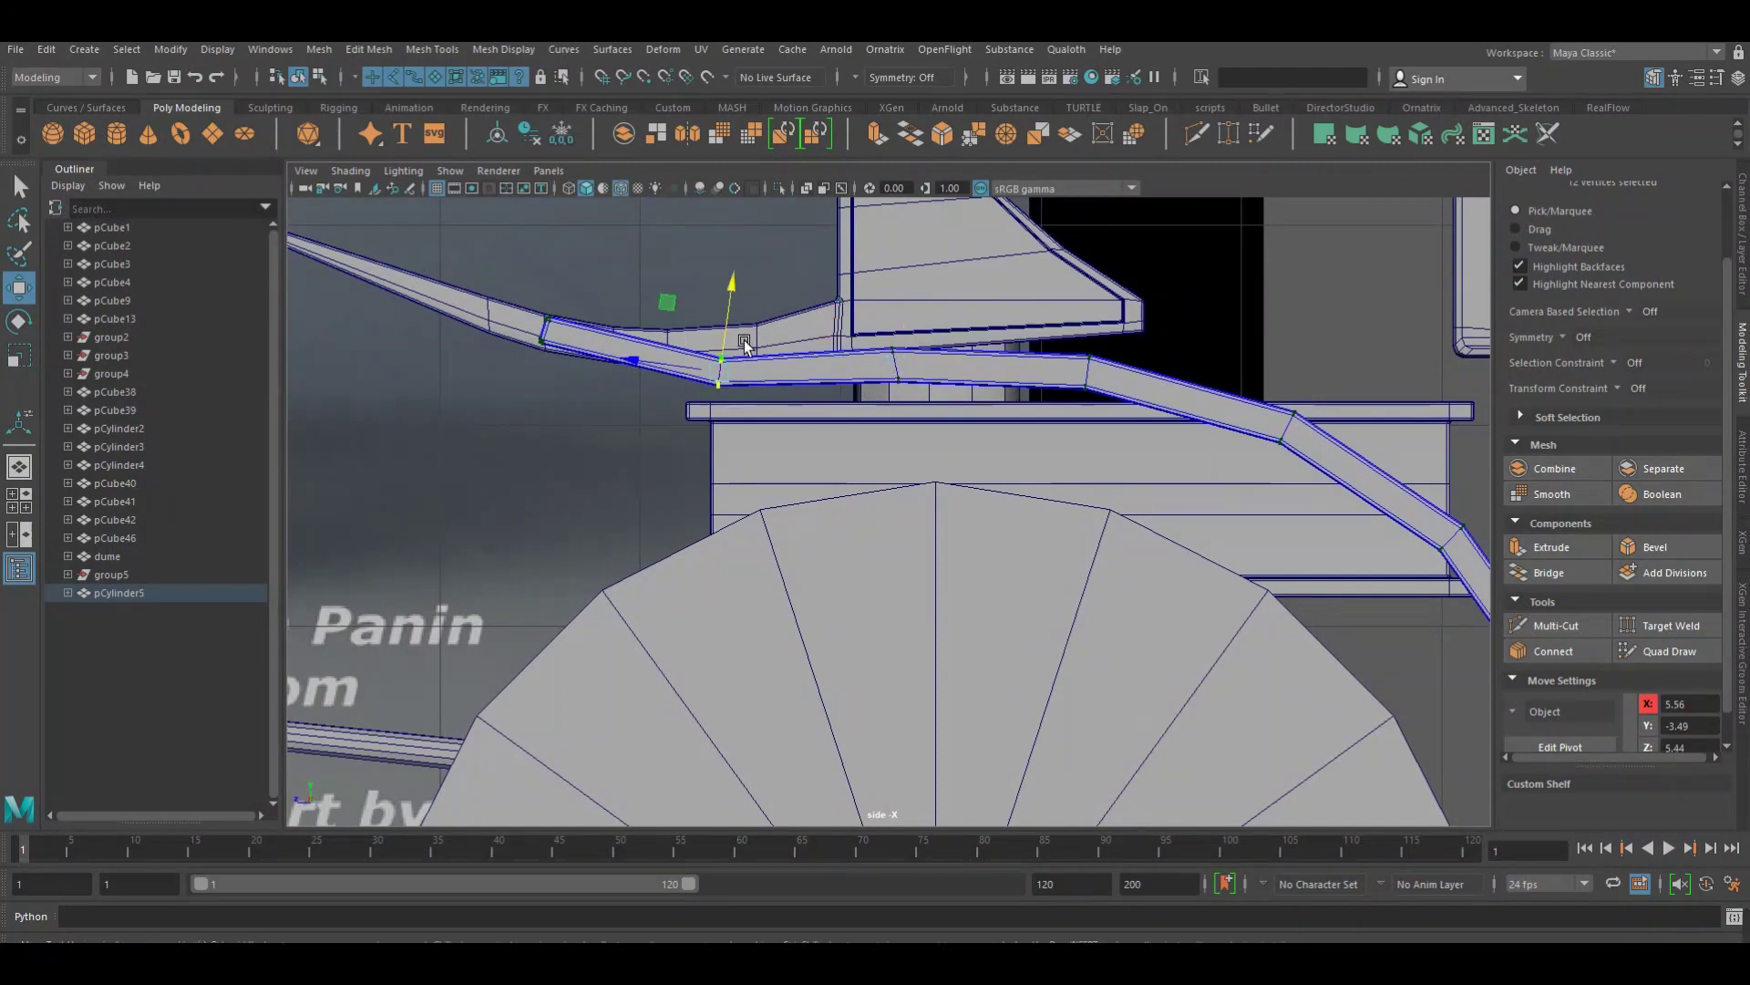
left_click_drag(520, 315, 570, 374)
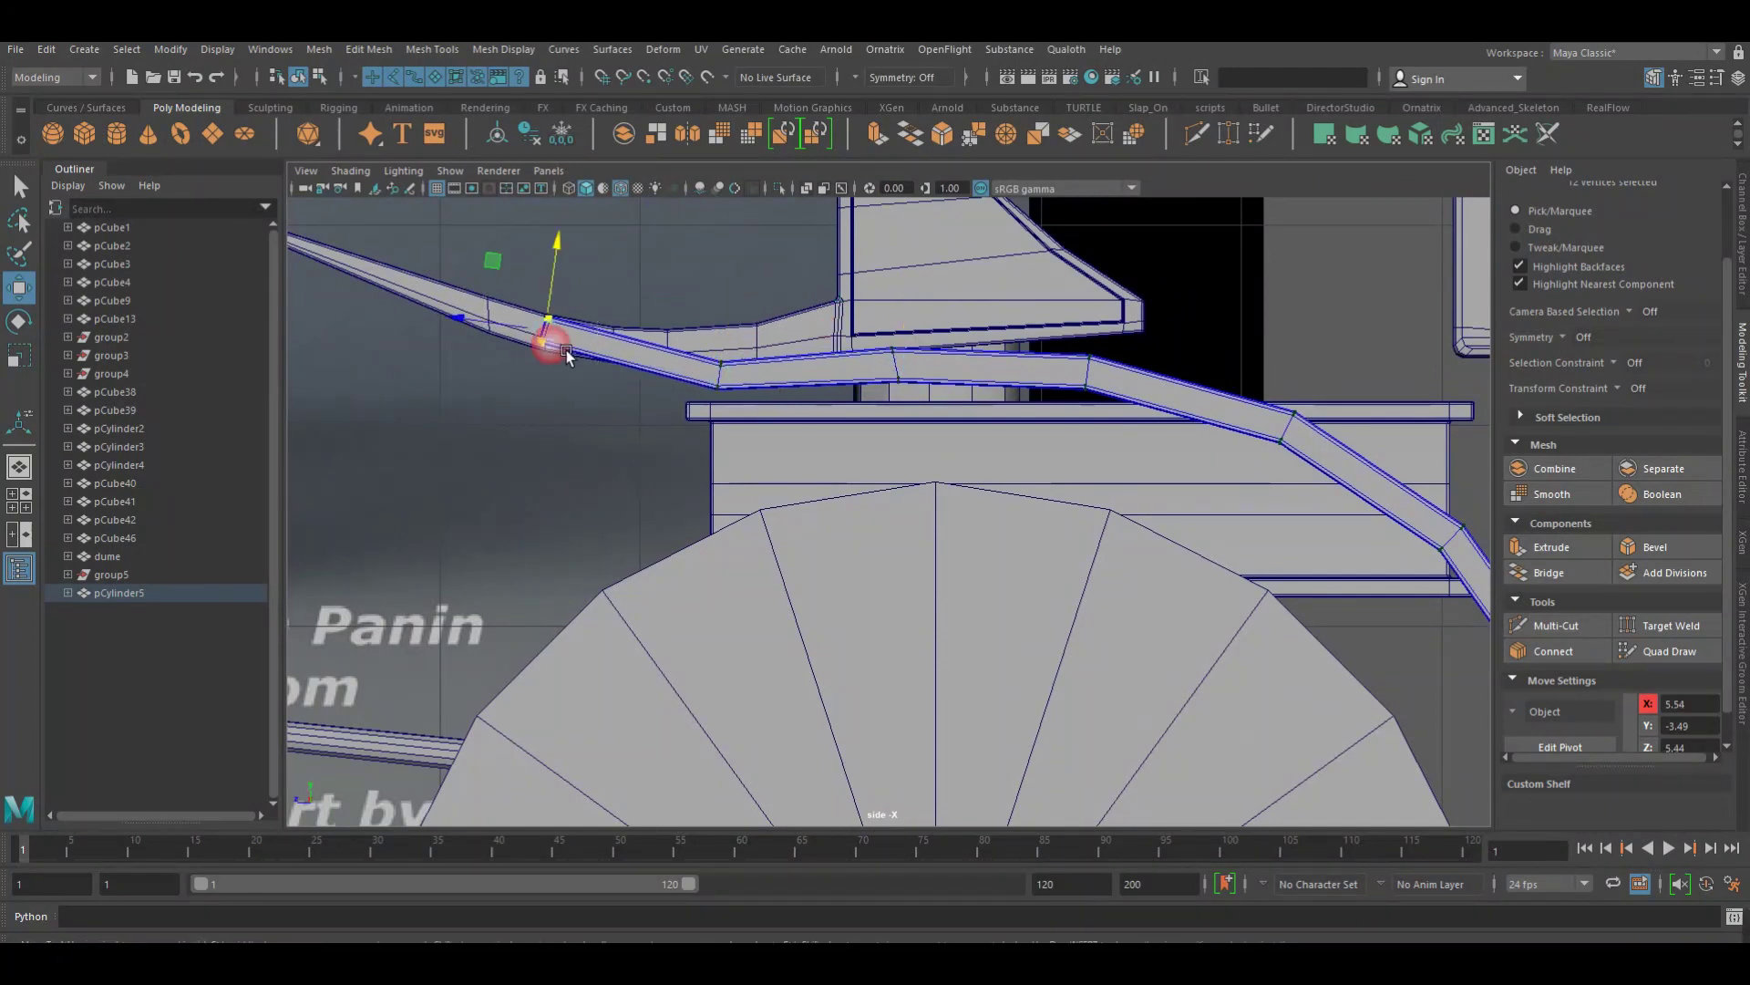
mouse_move(547, 352)
middle_mouse_down()
mouse_move(574, 336)
mouse_move(524, 346)
middle_mouse_up()
Select and adjust the lower bend vertices beside the wheel for a smoother curve
scroll(1001, 417, "down", 4)
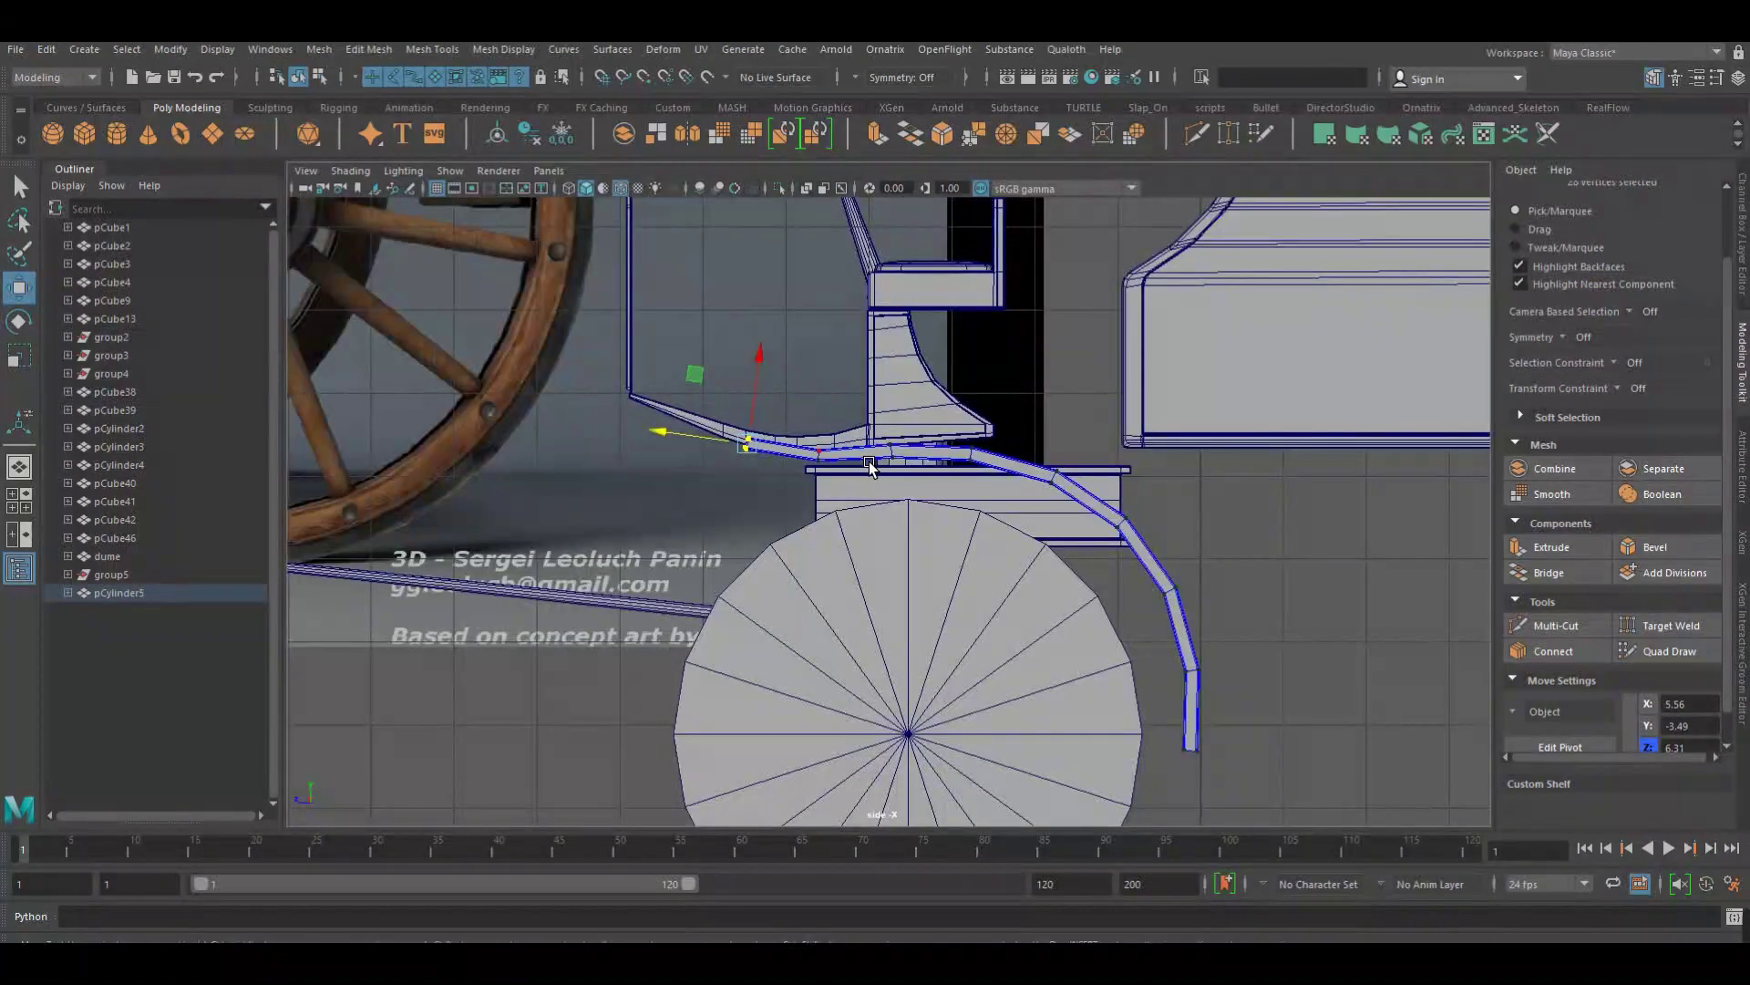
middle_click_drag(1166, 622, 1088, 518, "alt")
middle_click_drag(1165, 560, 1126, 586, "alt")
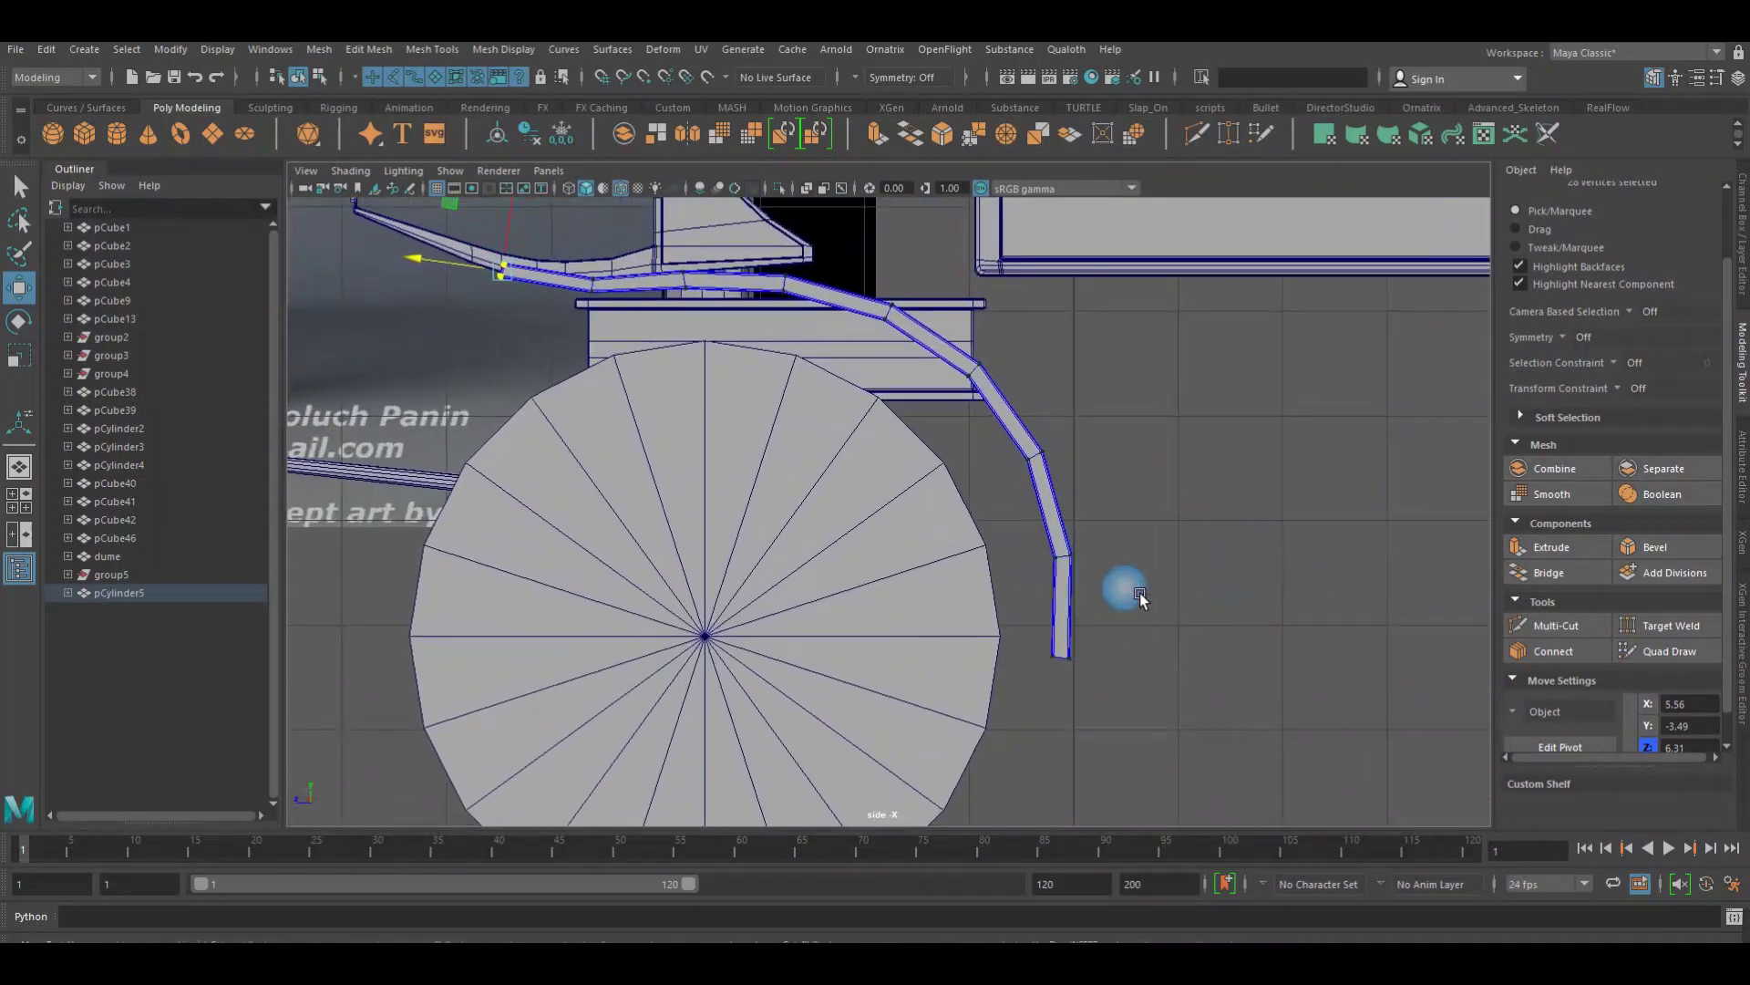
mouse_move(1094, 545)
left_mouse_down()
mouse_move(1022, 570)
mouse_move(1030, 654)
left_mouse_up()
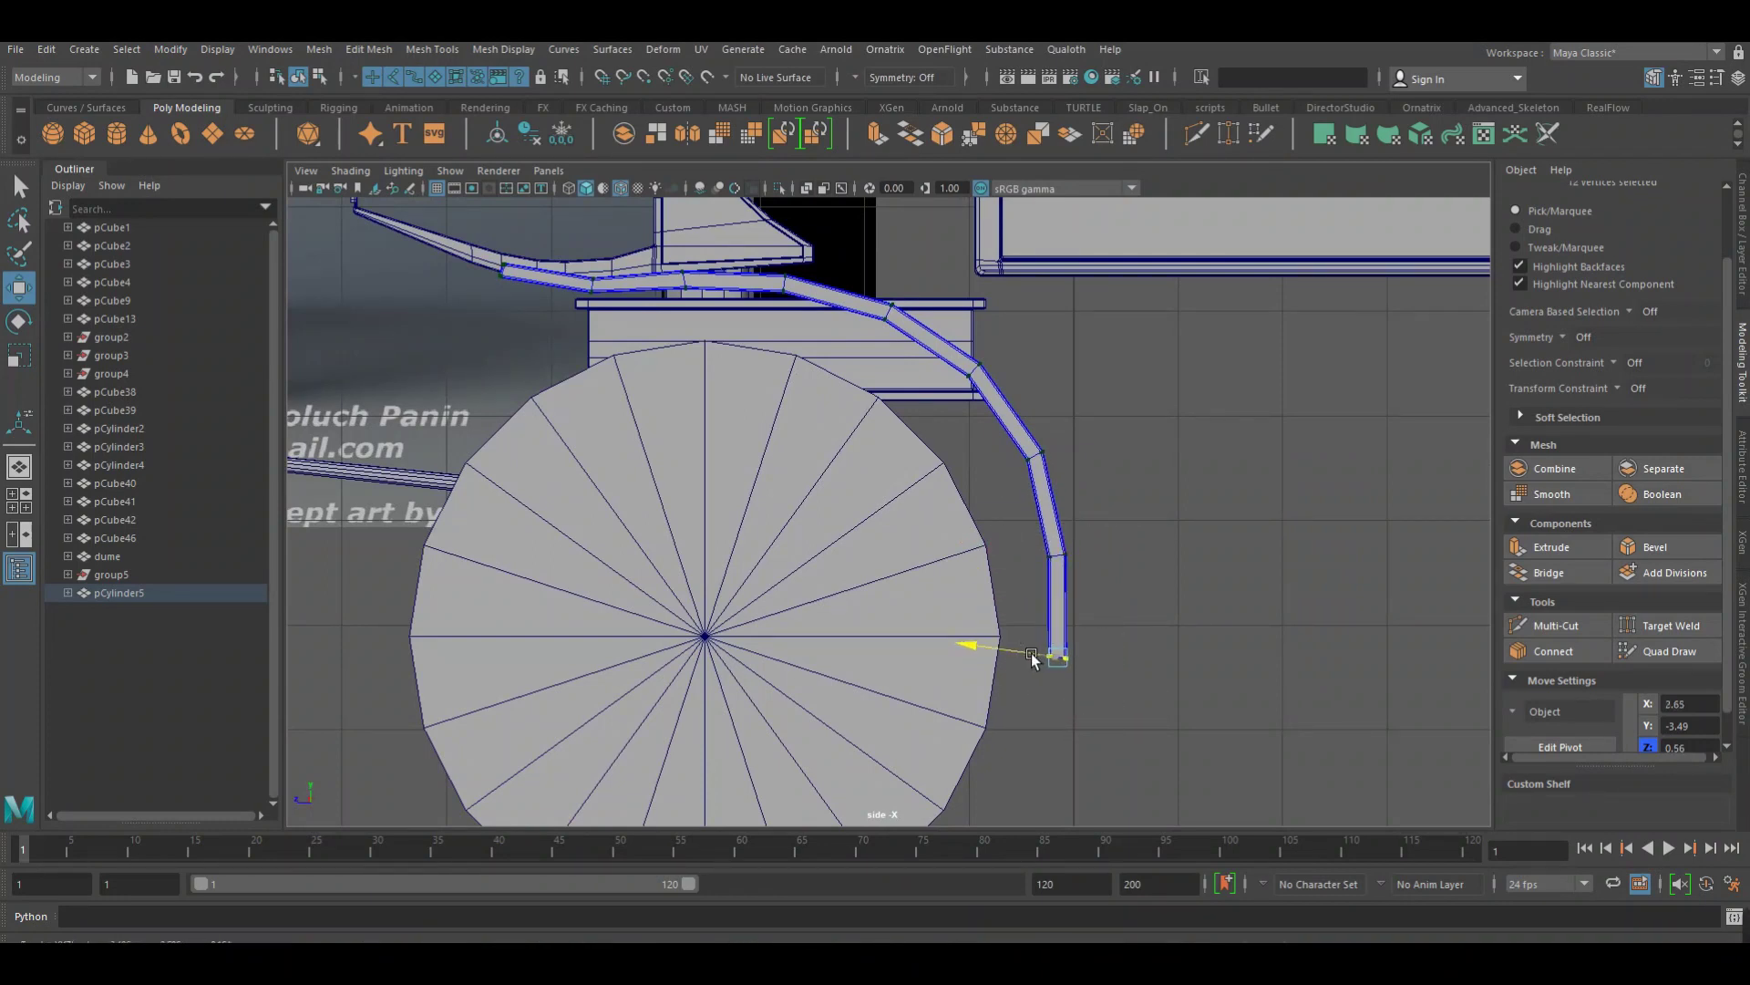
mouse_move(1156, 531)
left_mouse_down()
mouse_move(1027, 579)
mouse_move(1046, 561)
left_mouse_up()
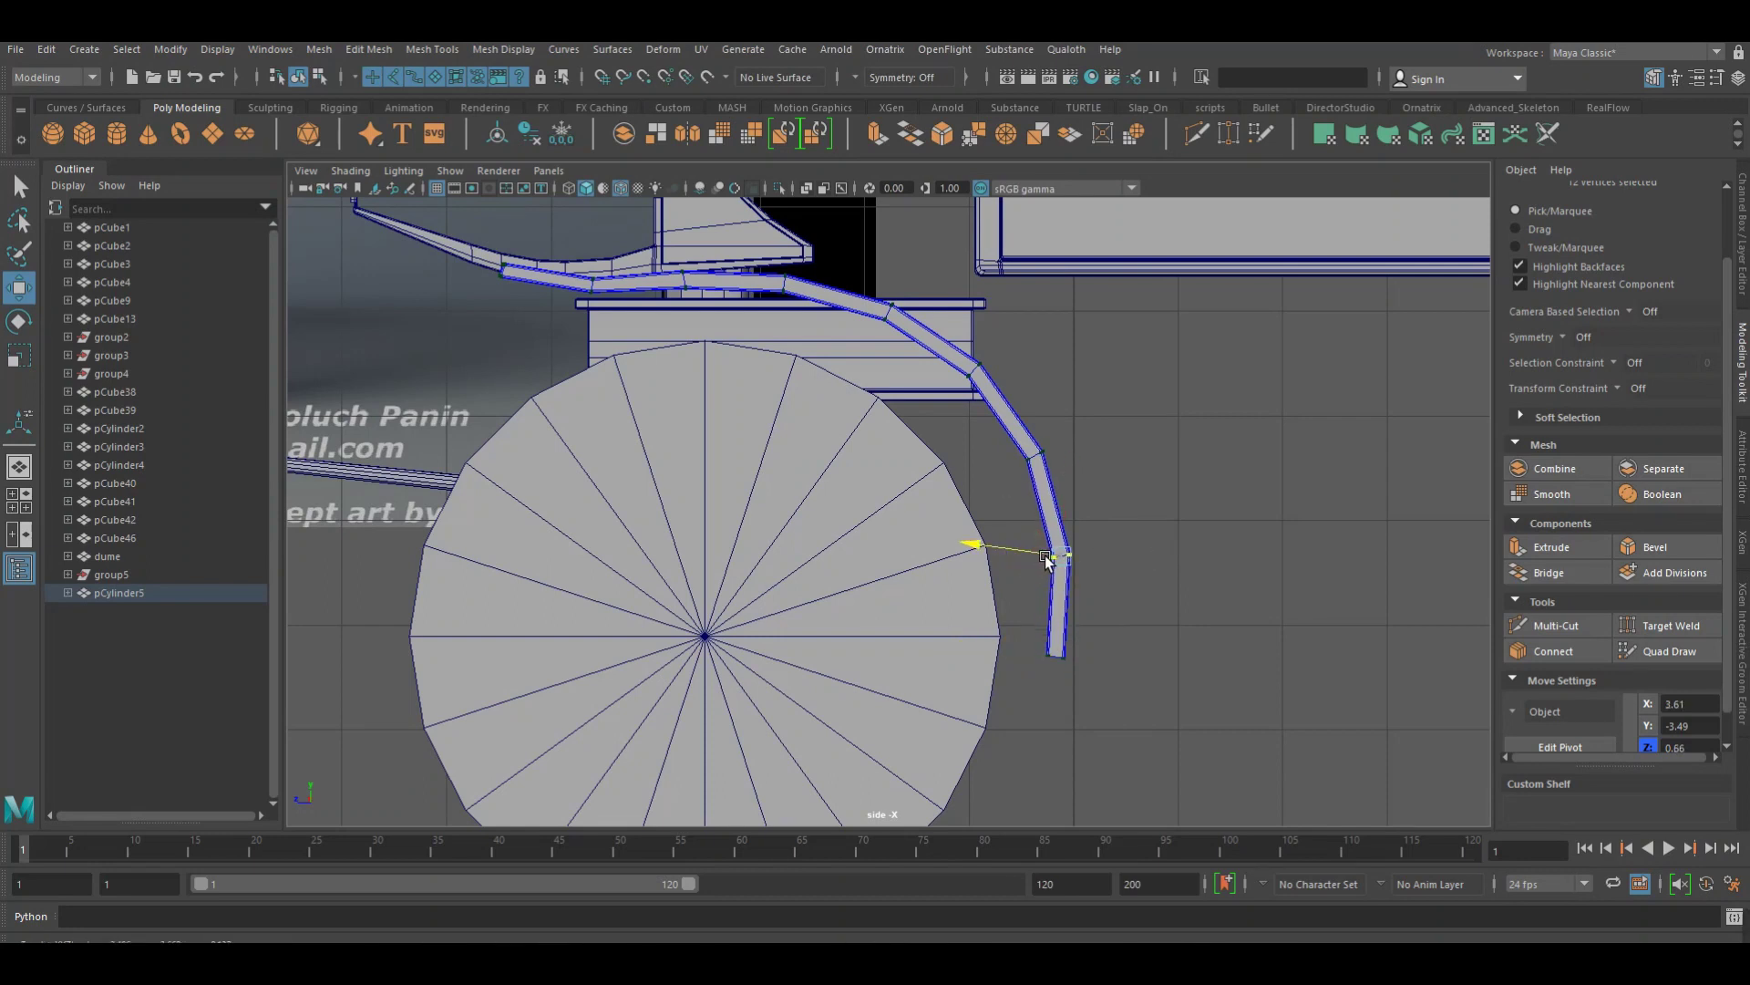
mouse_move(1126, 421)
left_mouse_down()
mouse_move(1015, 476)
mouse_move(1006, 461)
left_mouse_up()
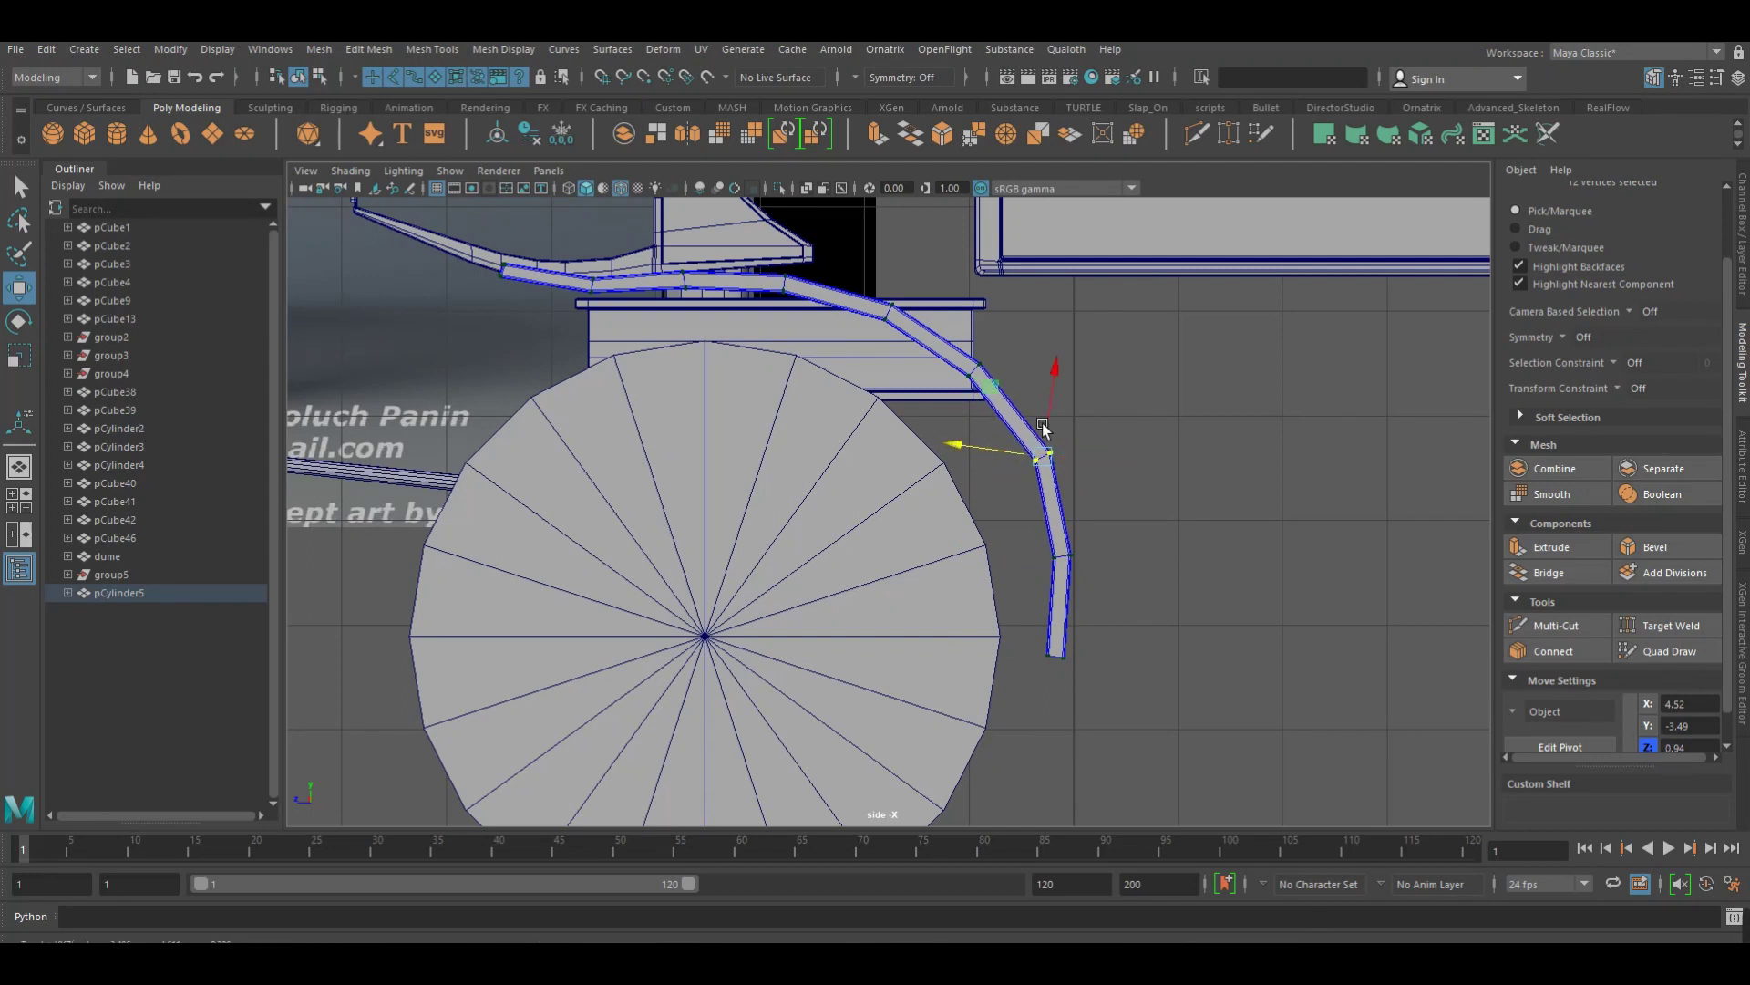
Return to object selection and set the move axis back to World
right_click_drag(1043, 427, 1284, 375, "alt")
right_click_drag(1065, 333, 1182, 303)
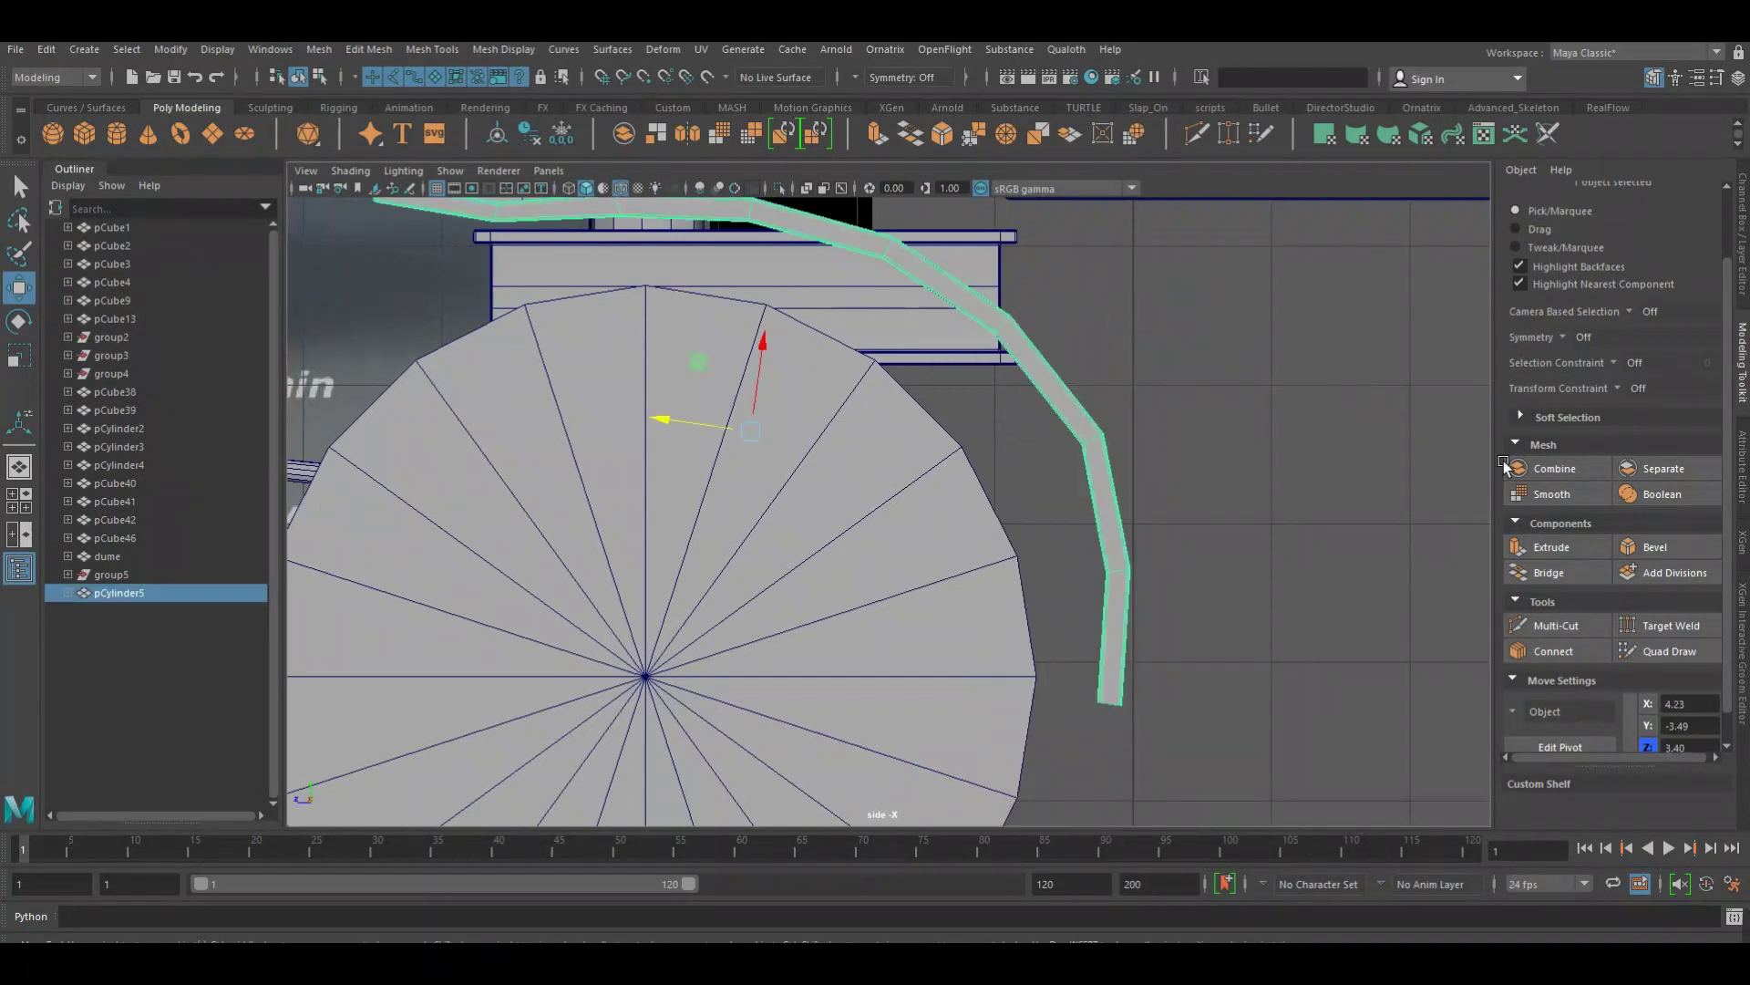
left_click(1522, 715)
left_click(1546, 746)
left_click(1224, 528)
Switch to the perspective view and nudge the curved fender slightly along X
key("space")
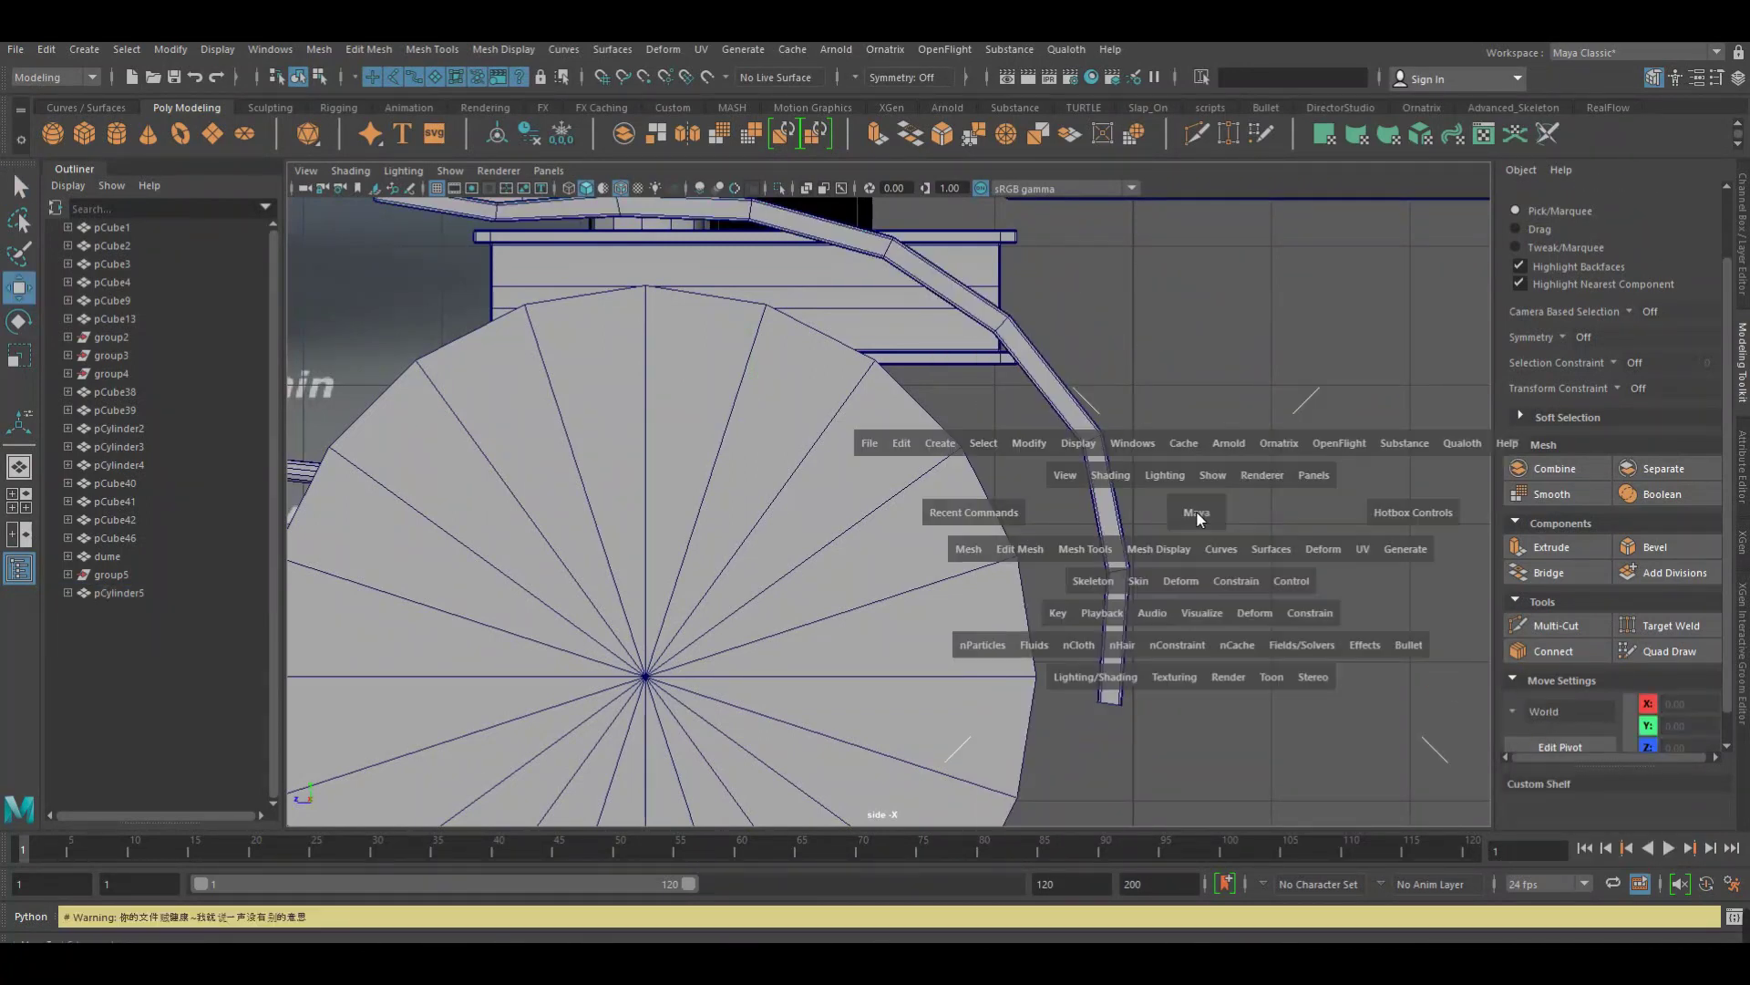
left_click_drag(1201, 488, 1196, 461)
left_click_drag(1269, 532, 1214, 576, "alt")
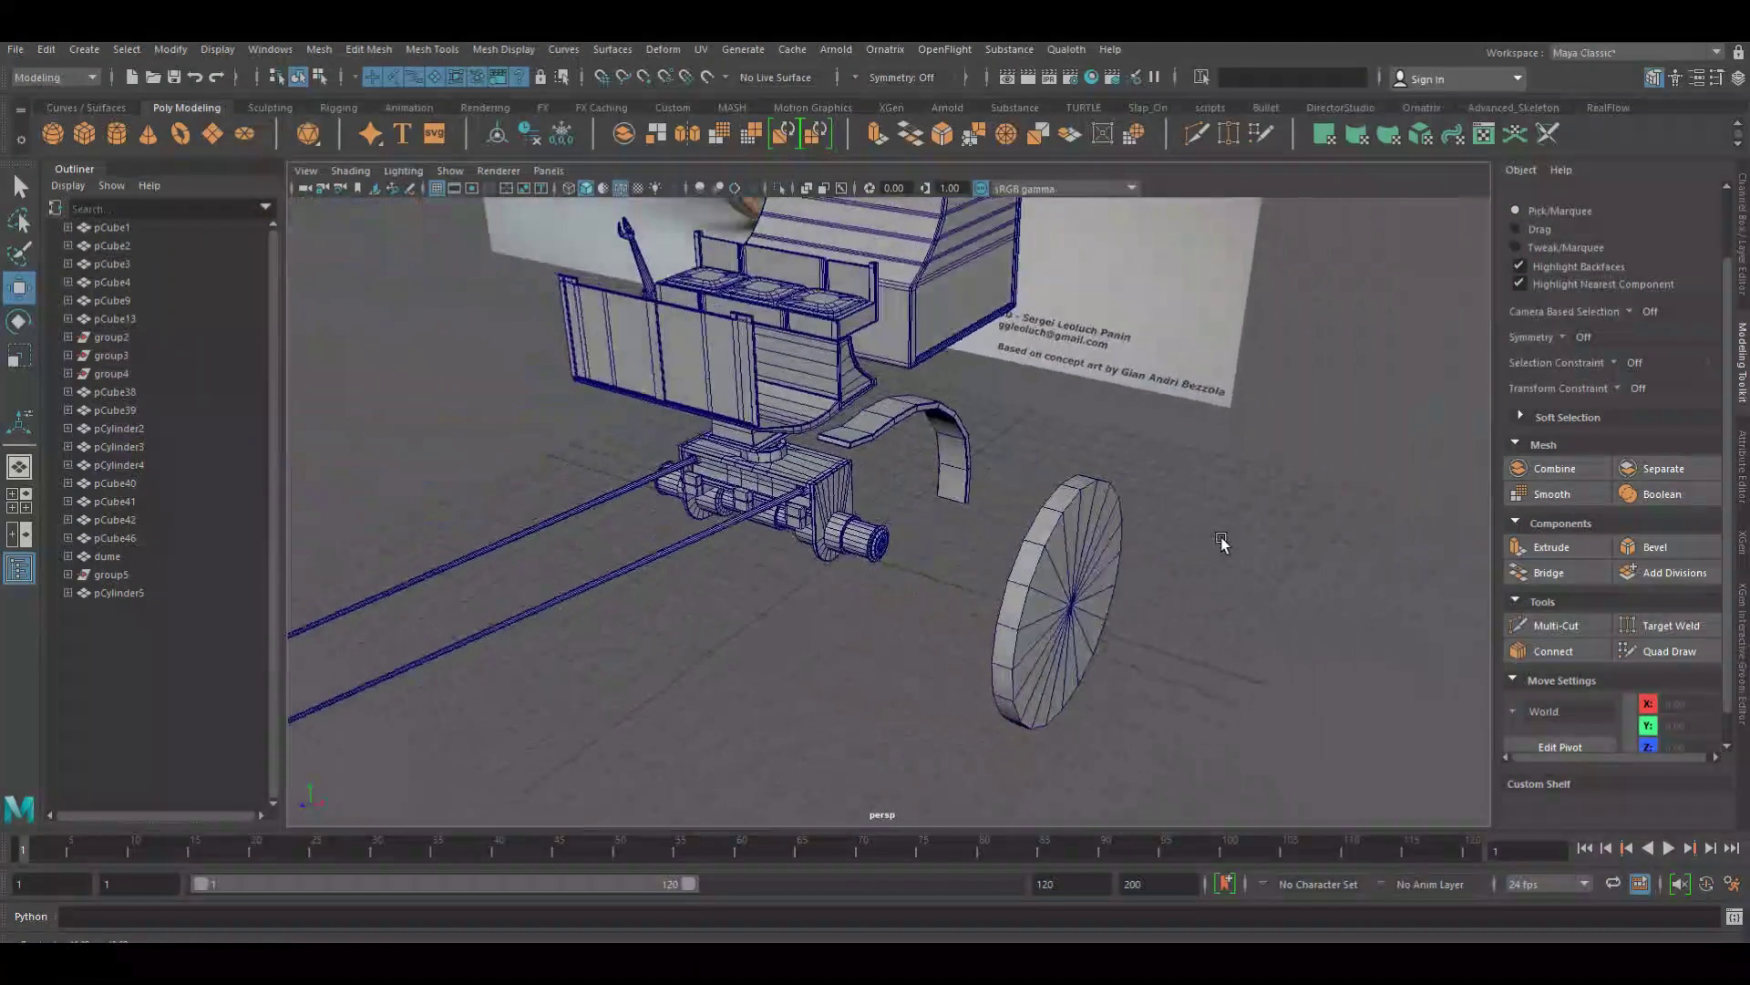
mouse_move(1068, 582)
left_mouse_down("alt")
mouse_move(1162, 562)
mouse_move(1091, 563)
mouse_move(1058, 490)
mouse_move(940, 507)
mouse_move(1028, 538)
left_mouse_up("alt")
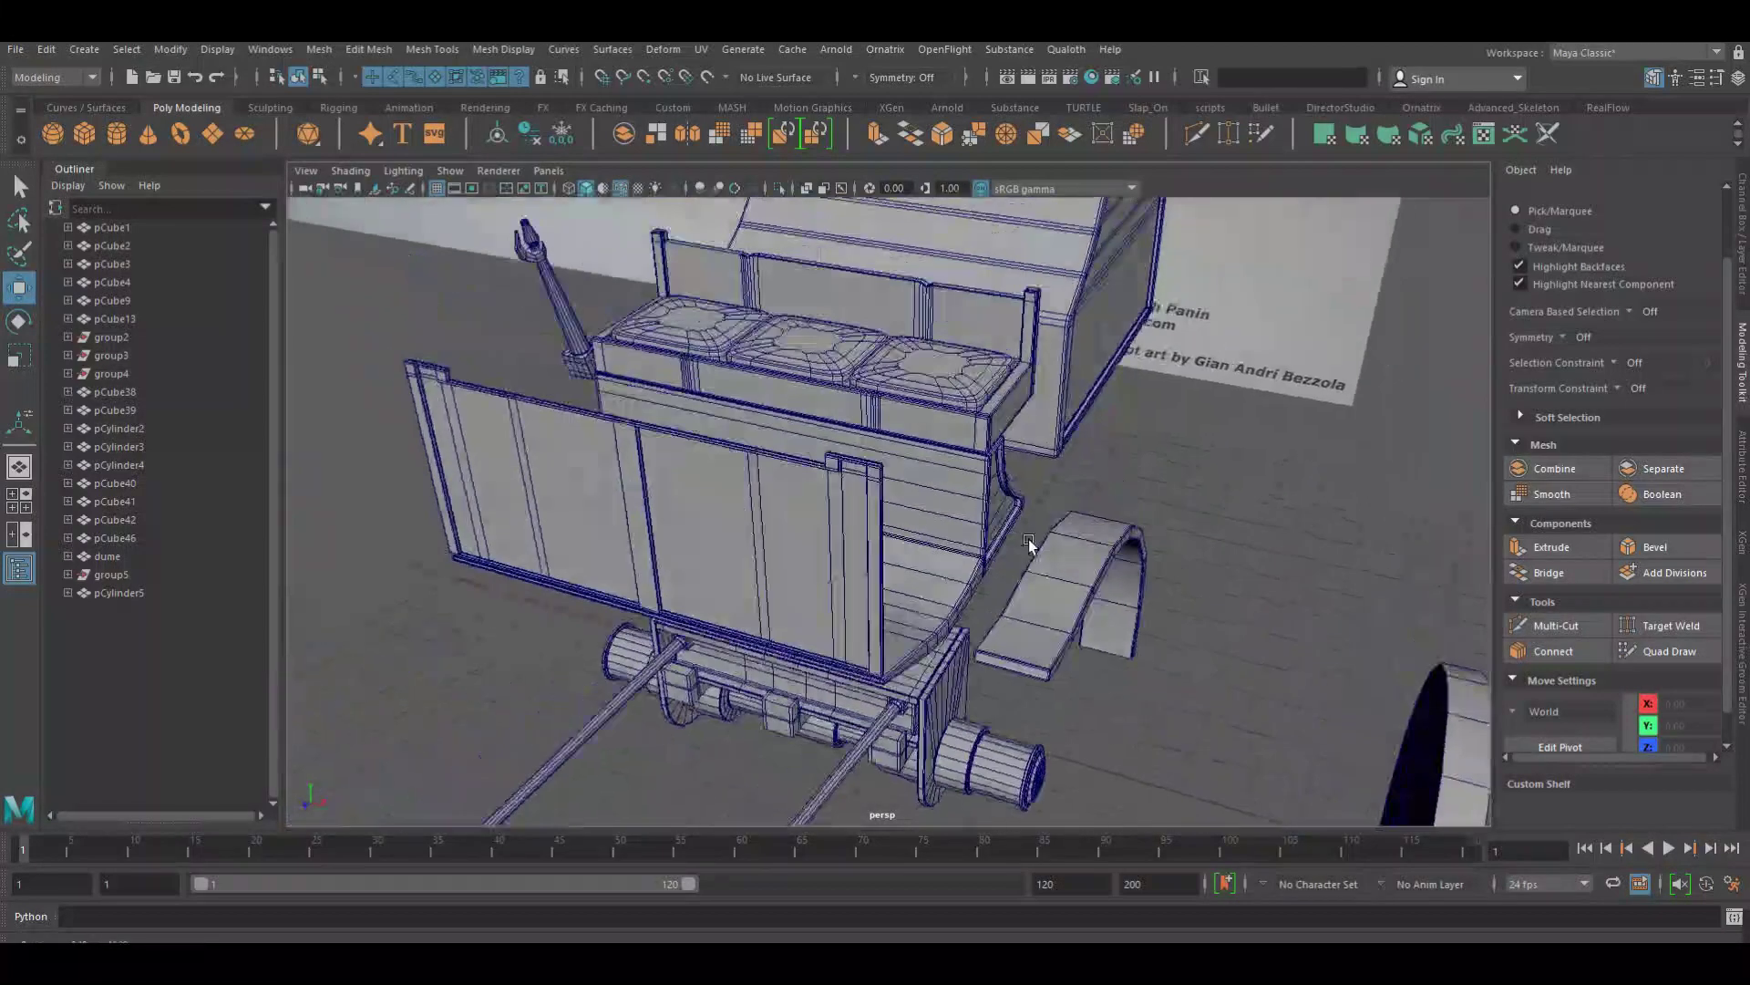
left_click(1059, 636)
left_click_drag(1140, 666, 1162, 665)
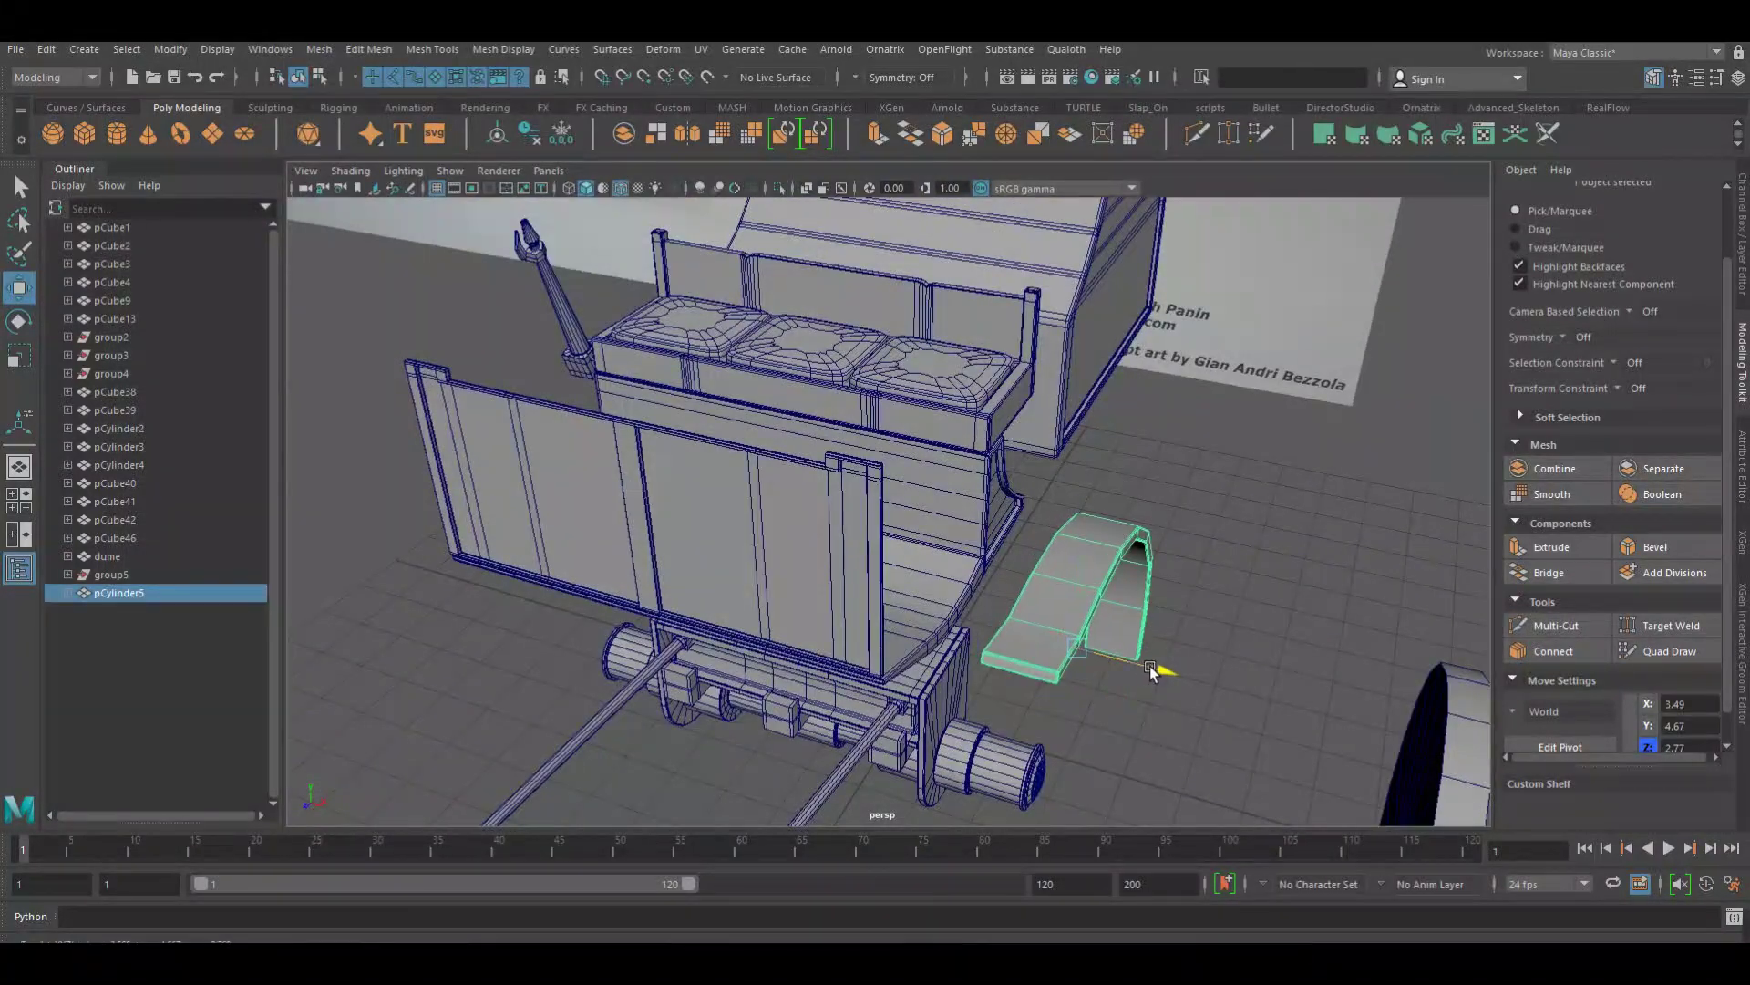
left_click(1251, 582)
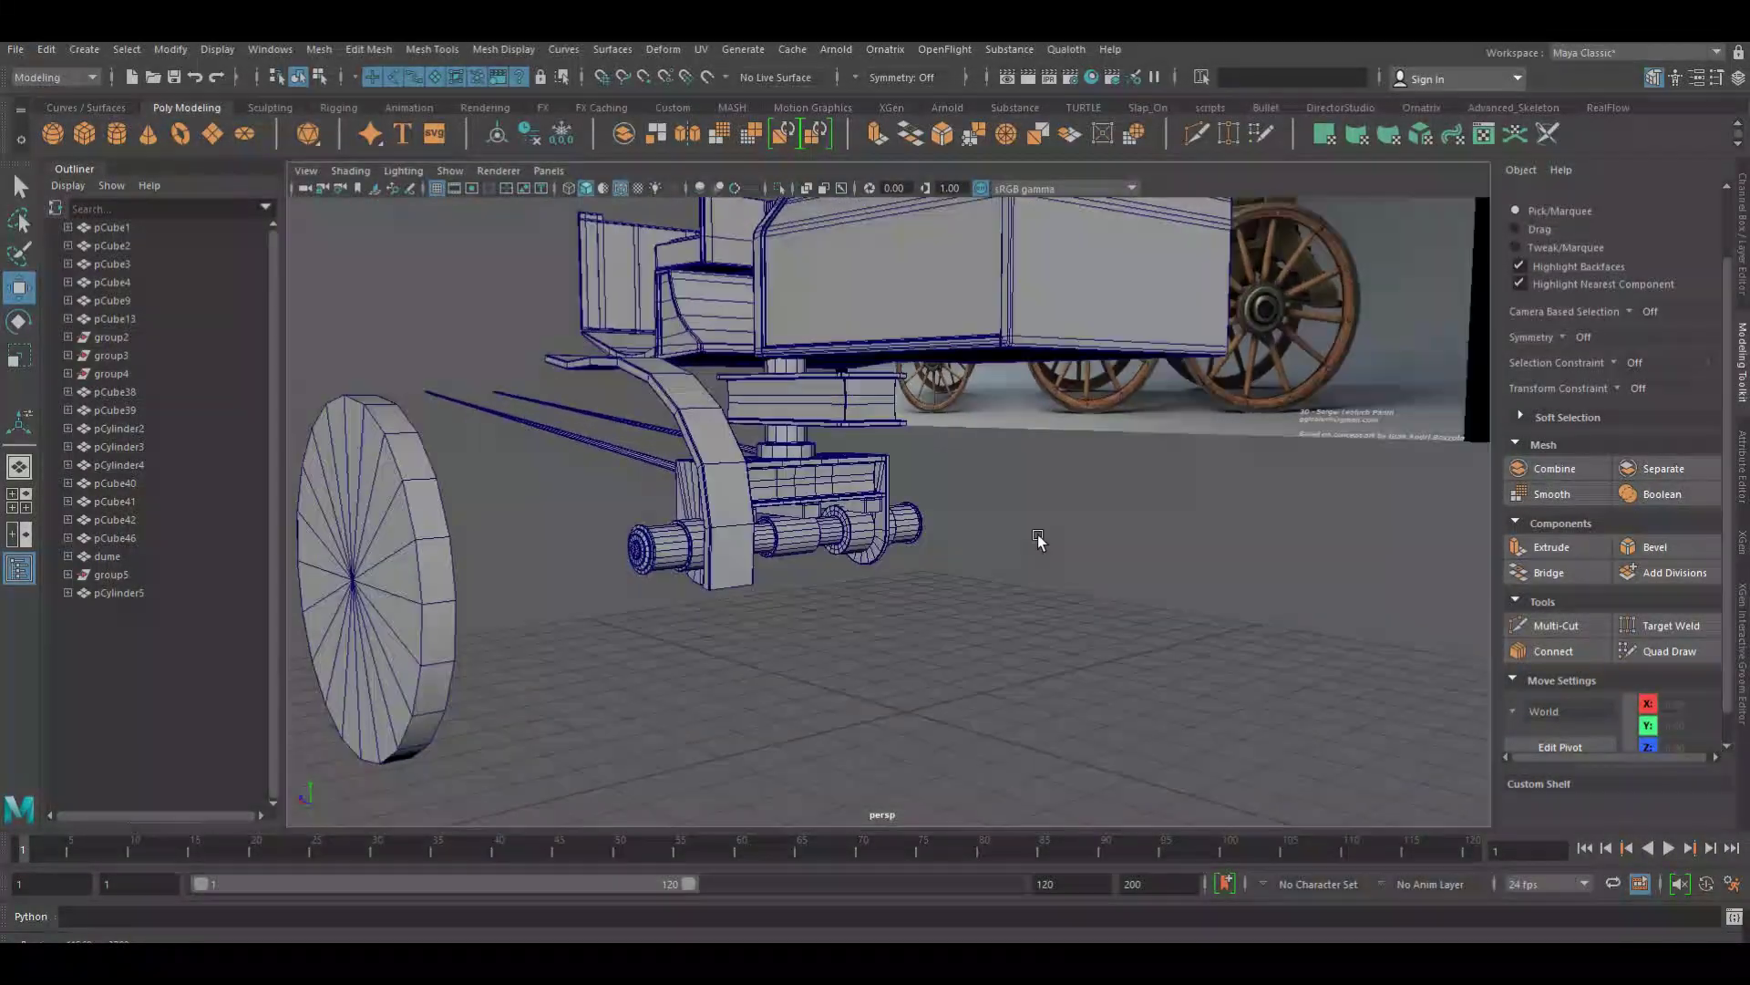
Toggle smooth preview on the fender bar with 3 and back to 1 twice
left_click_drag(1037, 535, 1069, 549, "alt")
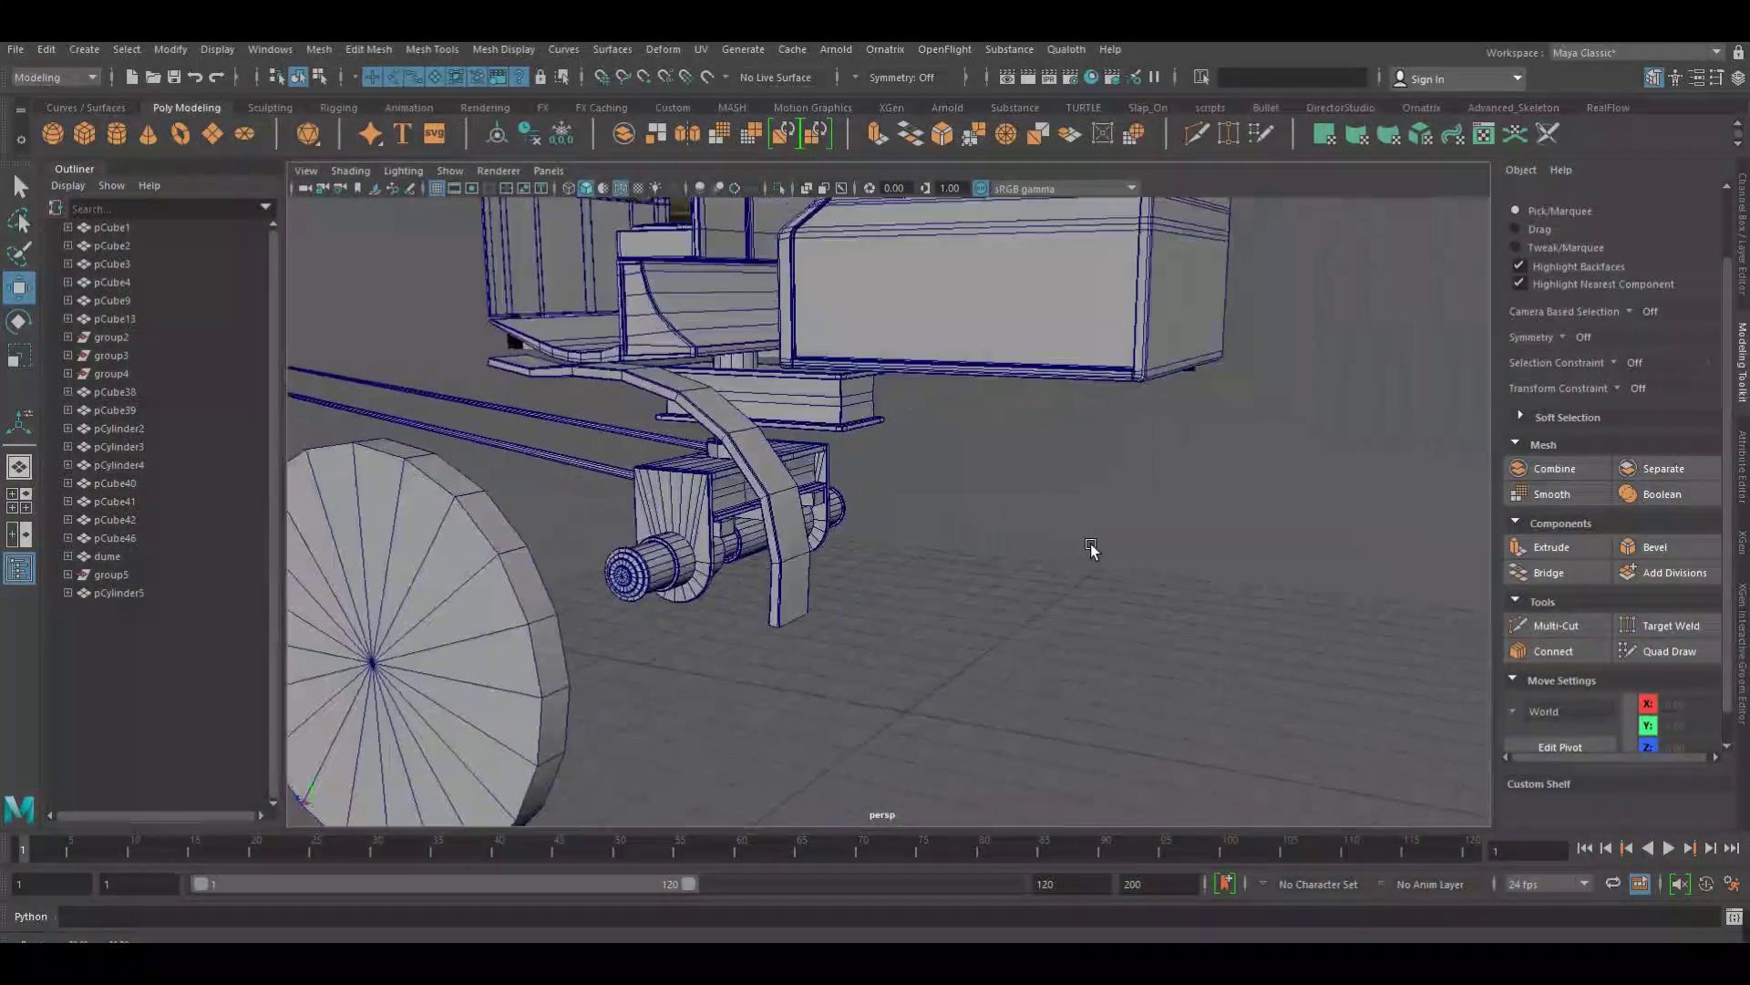
left_click(876, 545)
key("3")
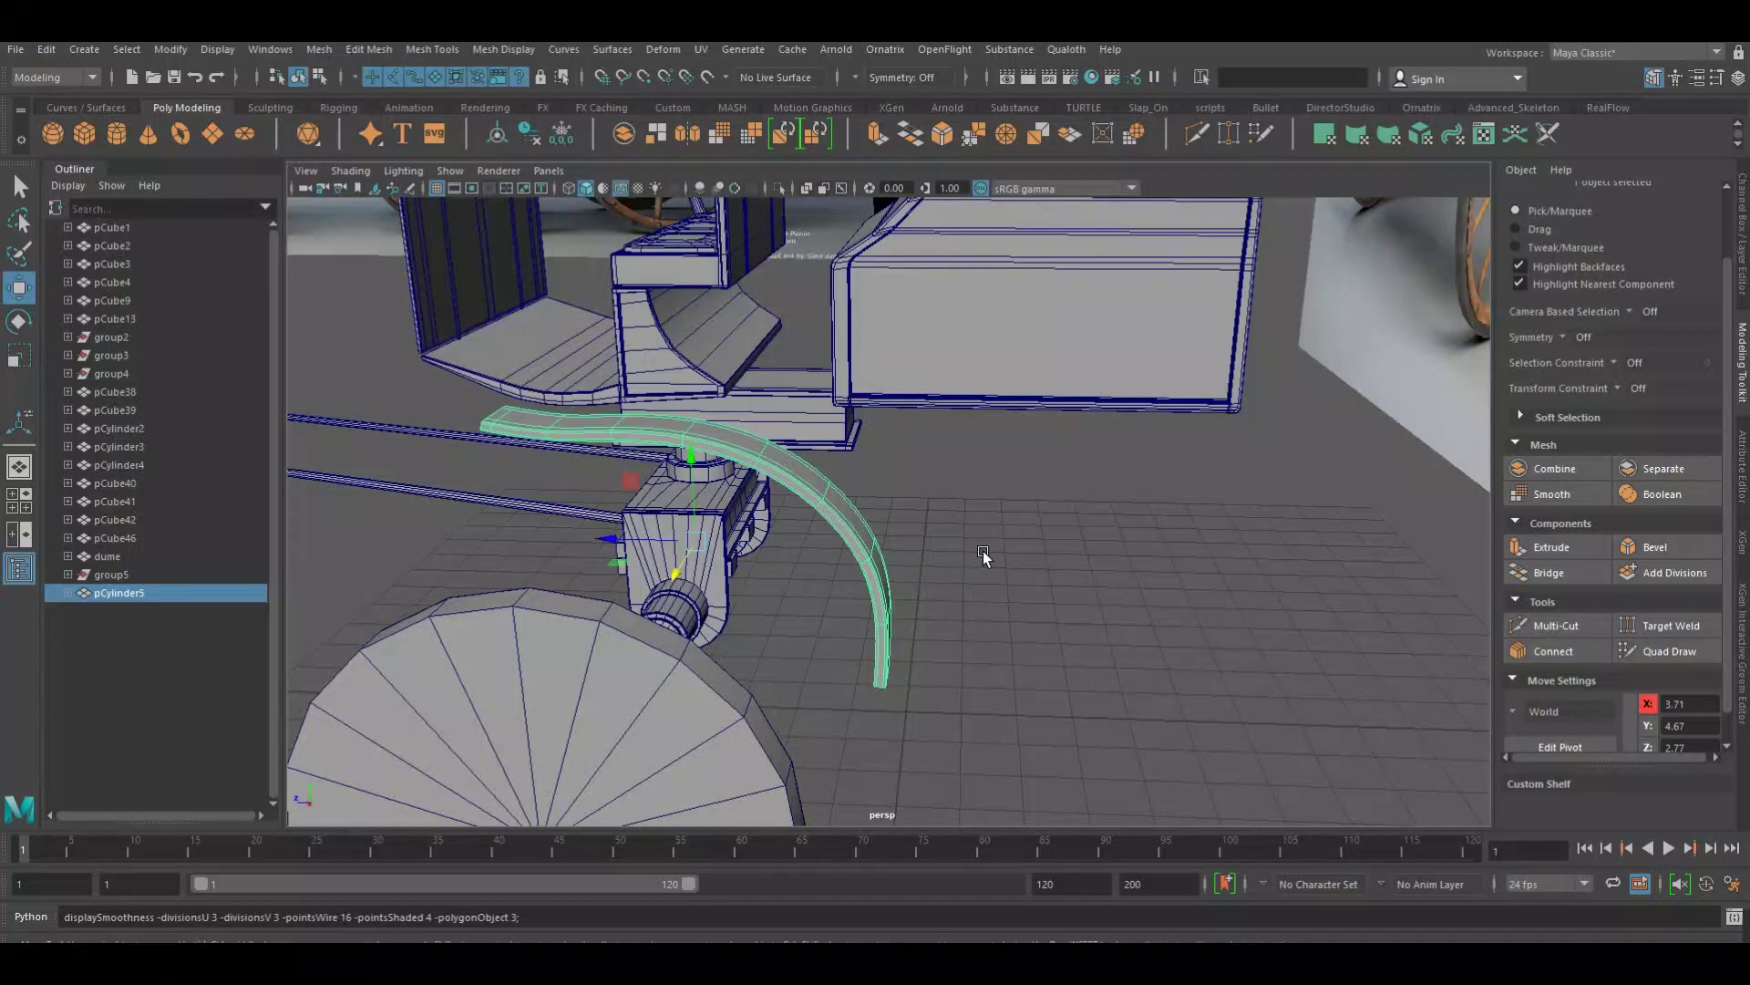
key("1")
key("3")
key("1")
left_click(997, 566)
Slide the dume wheel disc inward along X to about 3.70
left_click_drag(997, 566, 1136, 565, "alt")
right_click_drag(1136, 565, 1347, 634, "alt")
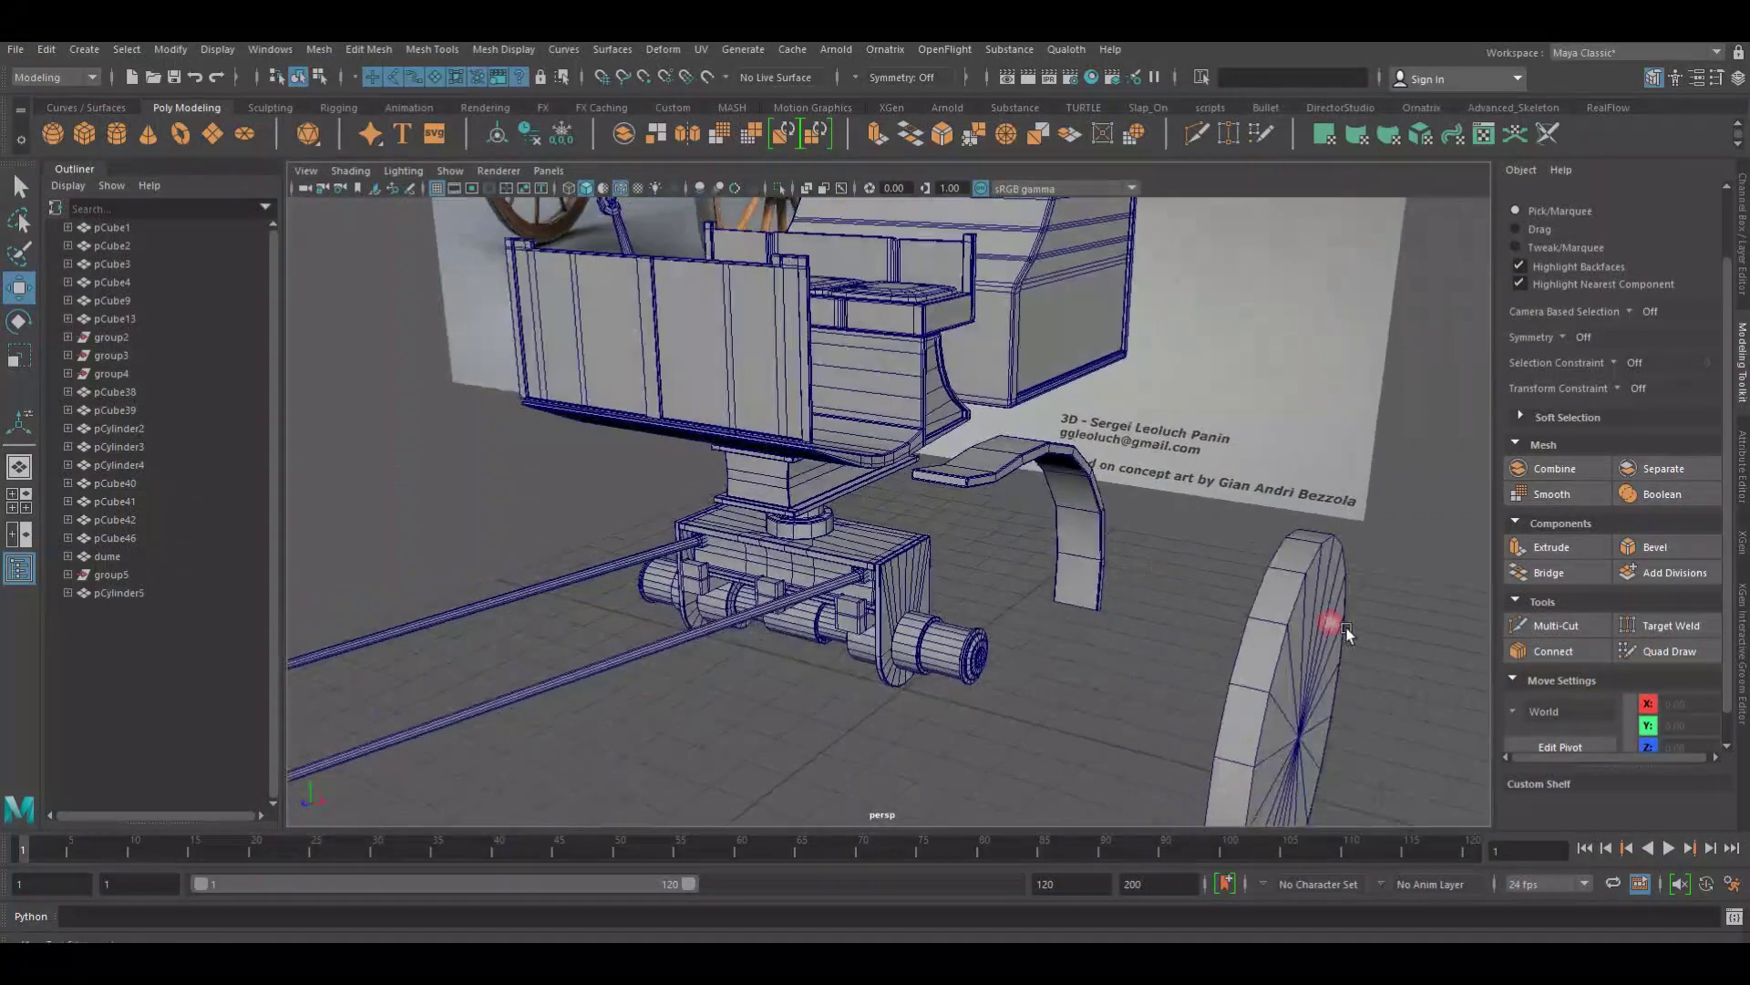
left_click(1342, 694)
mouse_move(1395, 762)
left_mouse_down()
mouse_move(1083, 692)
mouse_move(1324, 656)
mouse_move(1285, 647)
left_mouse_up()
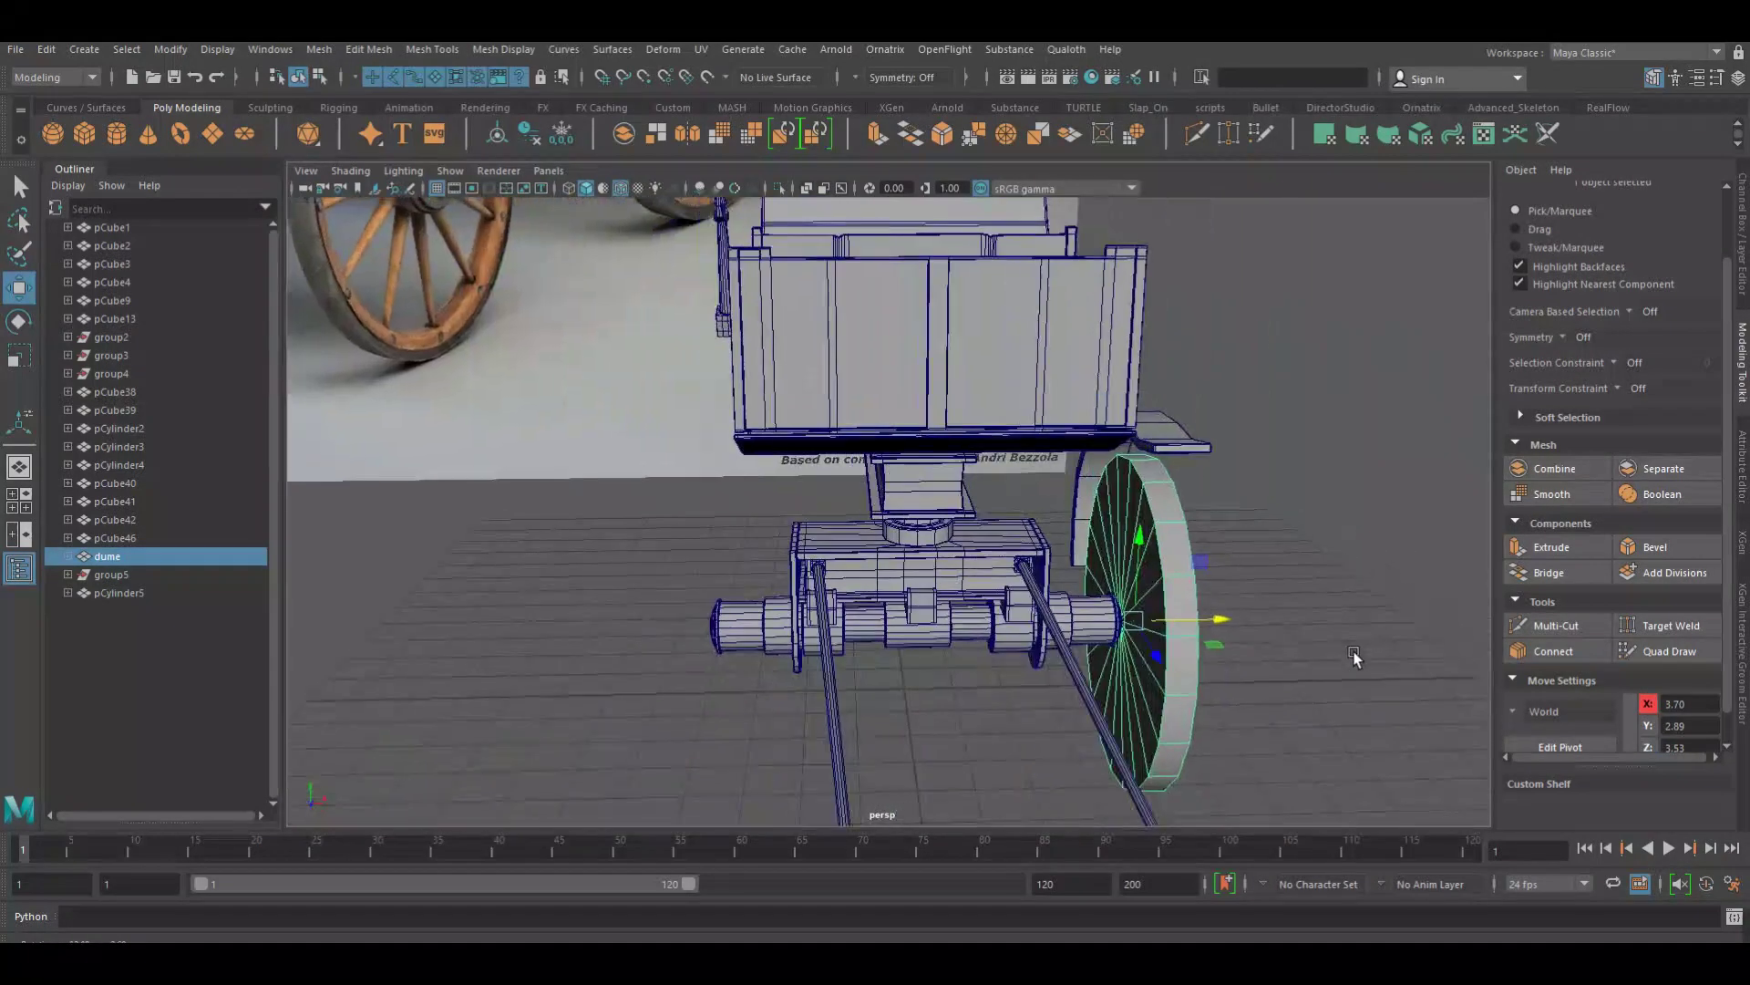
Move the wheel aside along X, then hide it with Ctrl+H
mouse_move(1118, 643)
left_mouse_down()
mouse_move(1377, 649)
mouse_move(1151, 638)
mouse_move(1183, 636)
mouse_move(1313, 656)
mouse_move(925, 665)
mouse_move(878, 489)
mouse_move(923, 608)
left_mouse_up()
left_click(1304, 651)
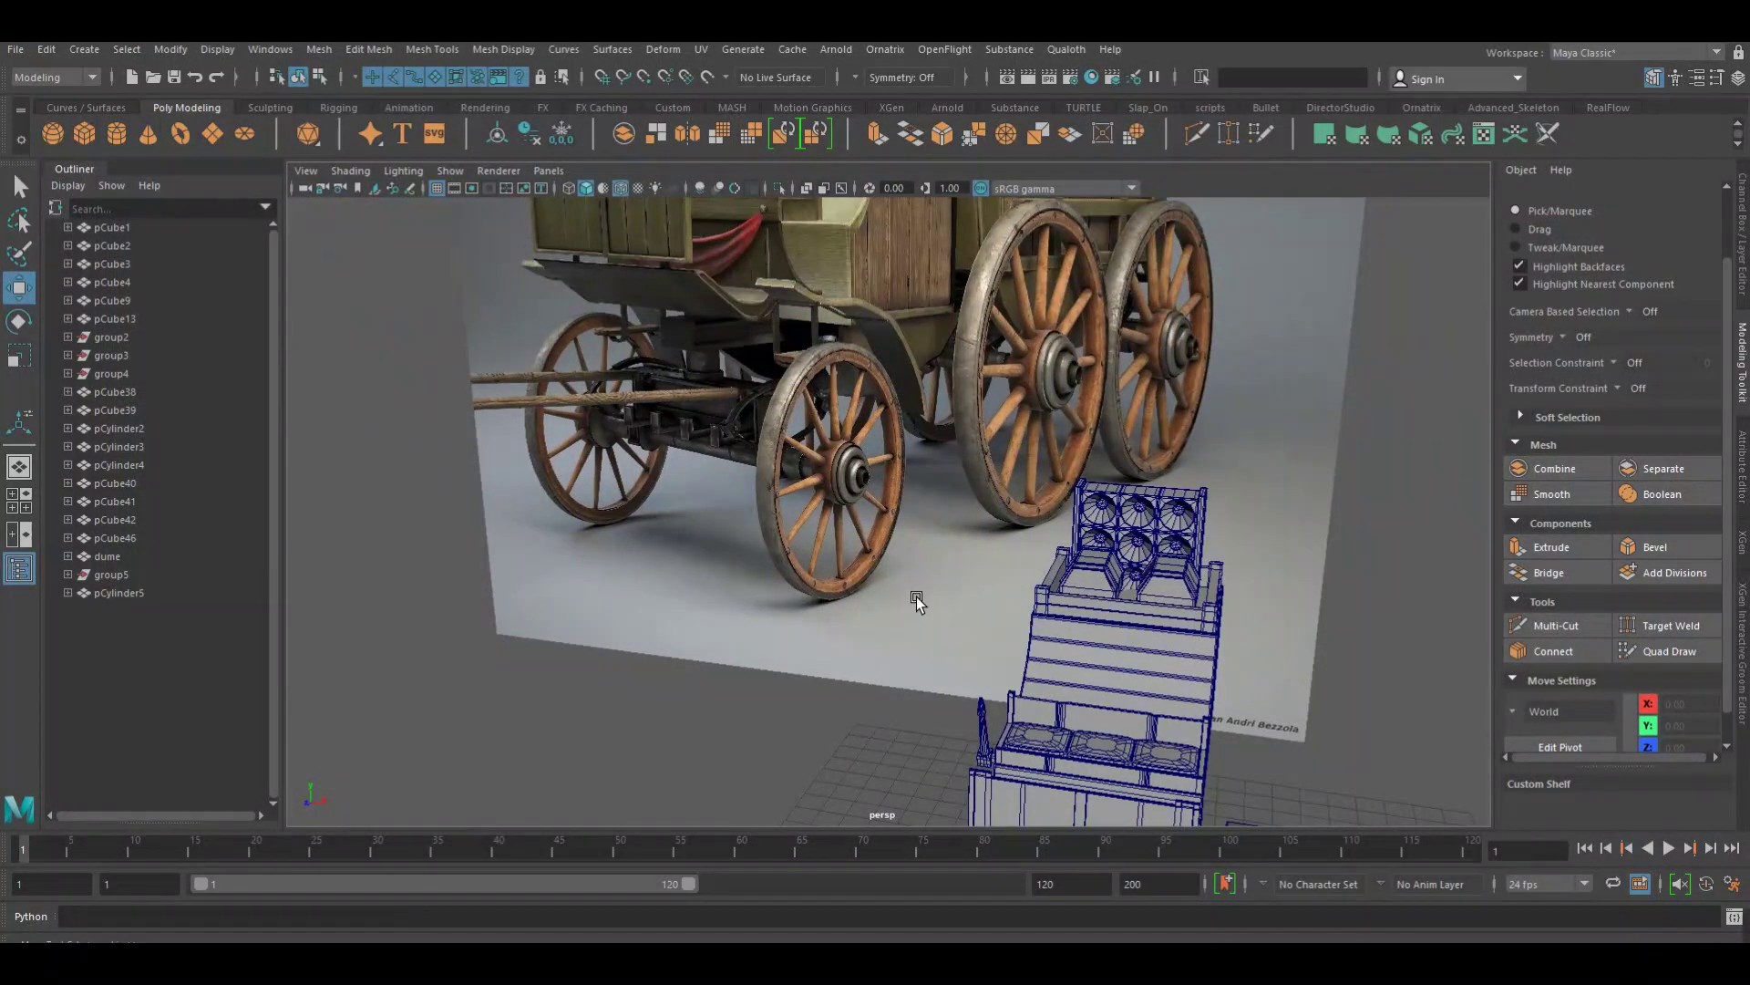
mouse_move(946, 601)
left_mouse_down("alt")
mouse_move(875, 606)
mouse_move(775, 567)
mouse_move(1102, 642)
left_mouse_up("alt")
left_click(1087, 605)
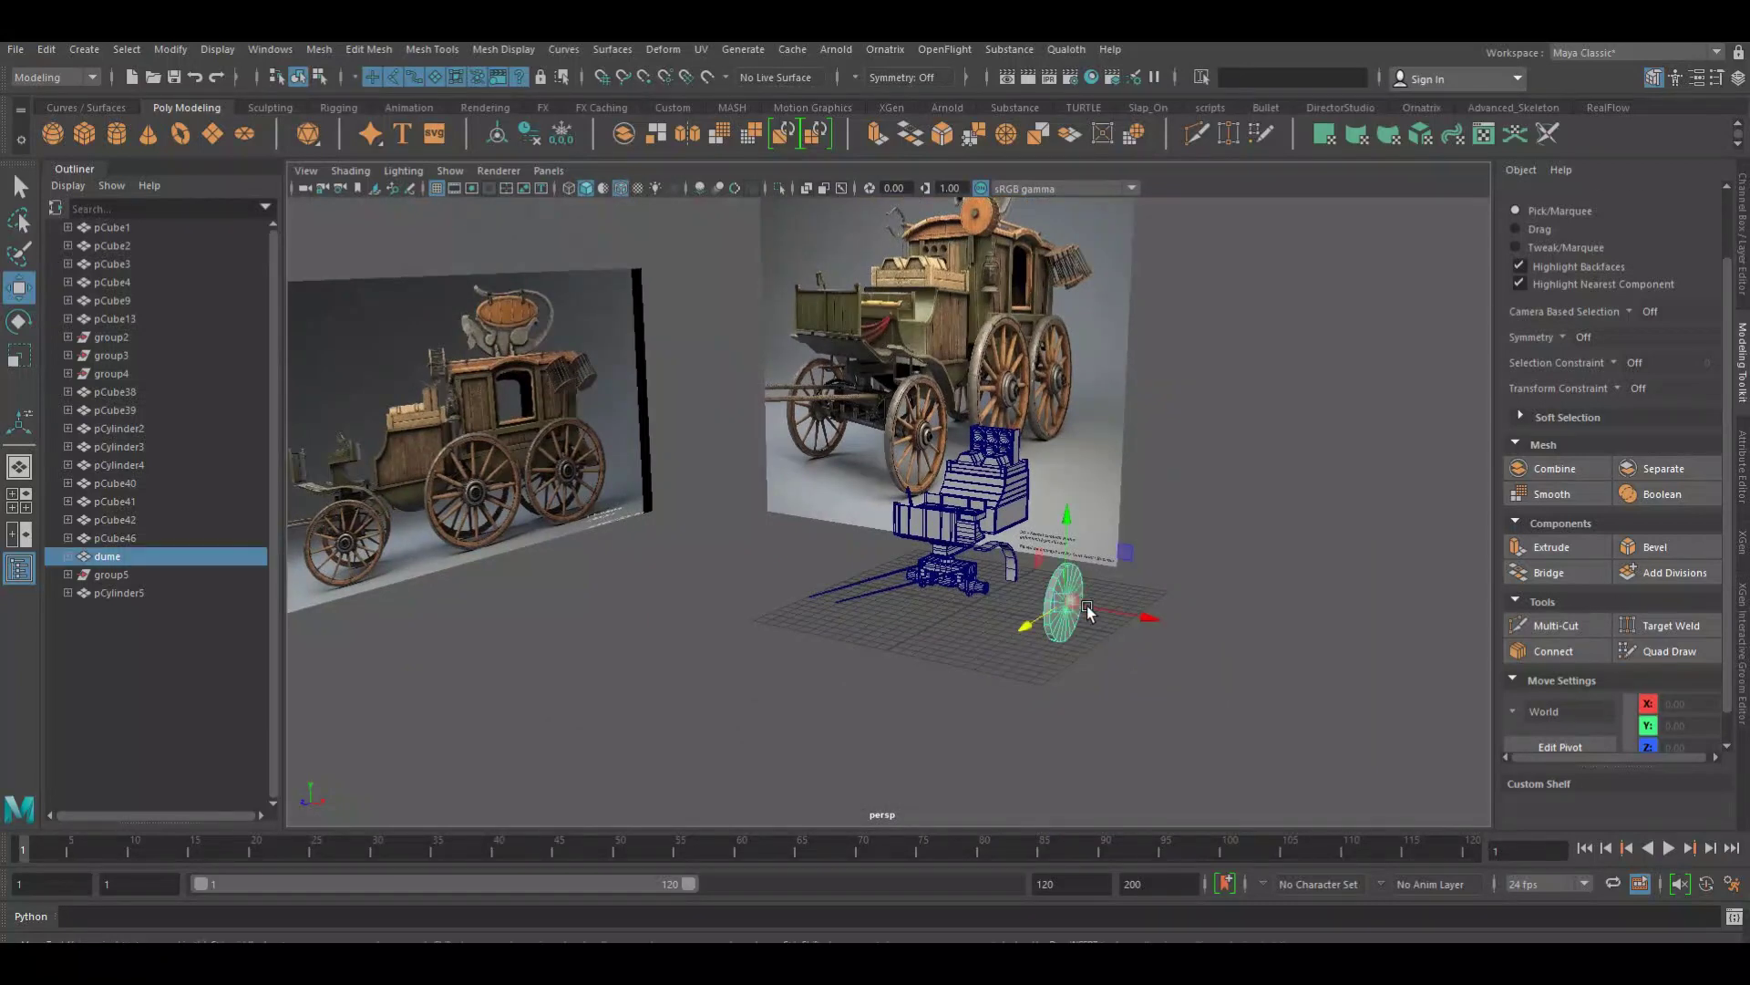
key("ctrl+h")
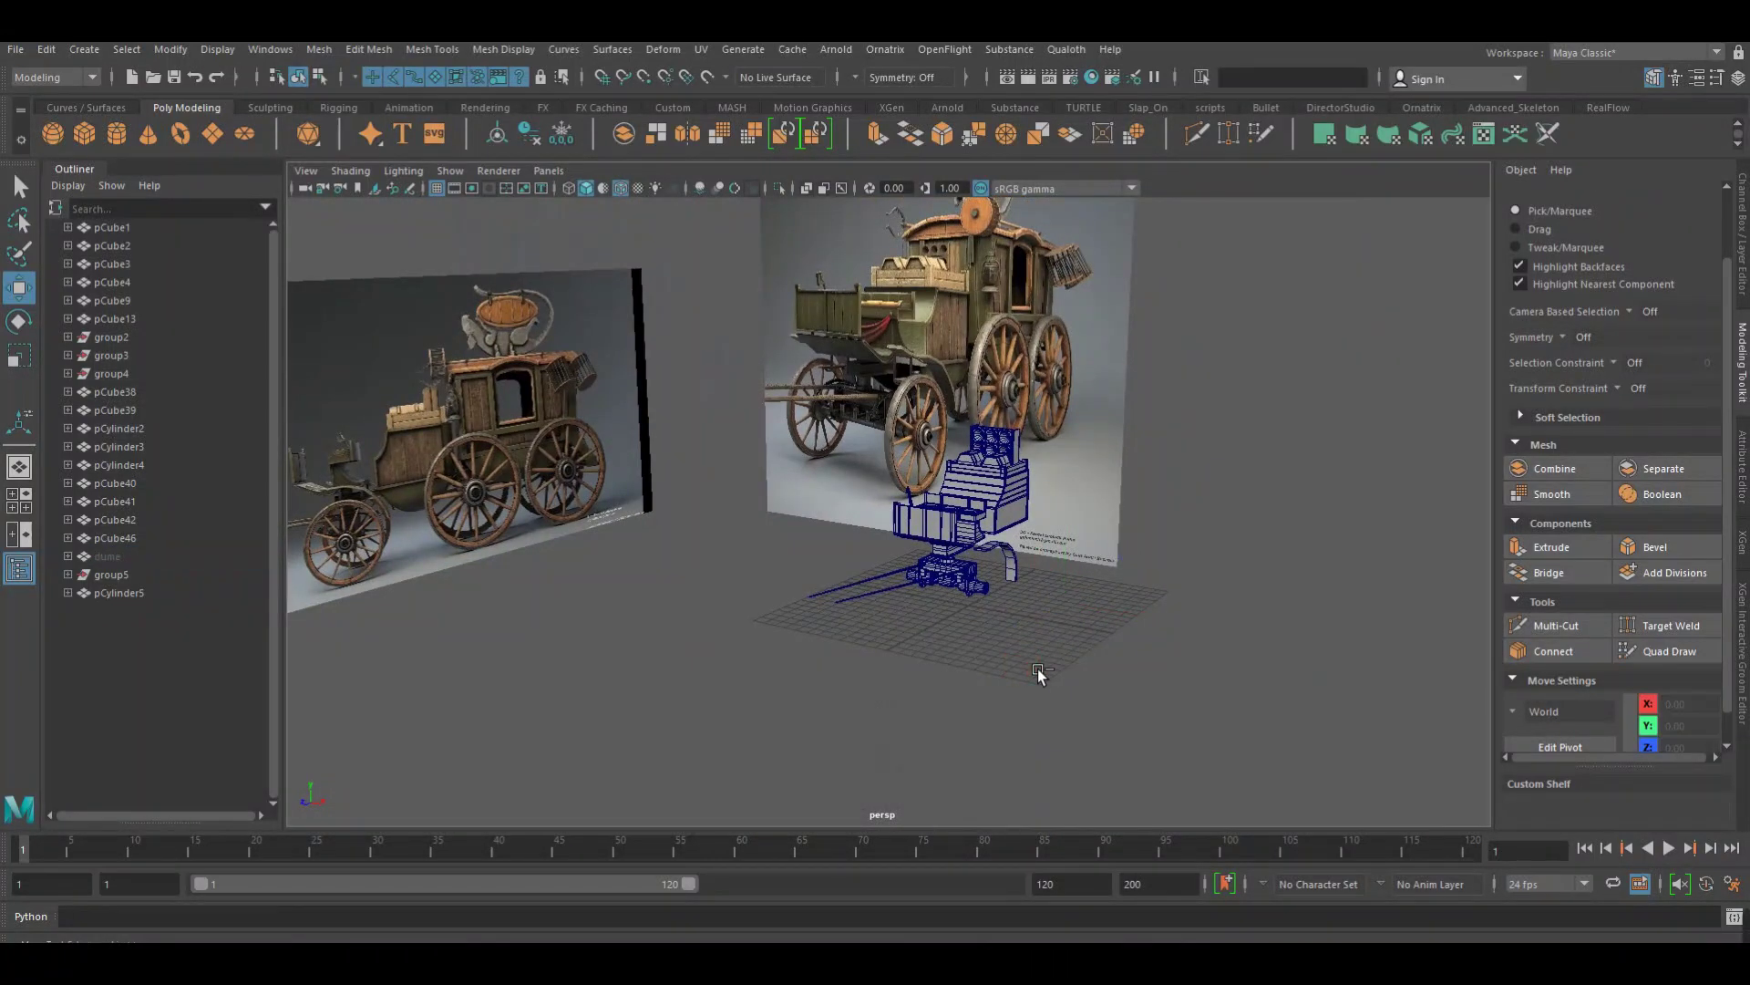
Zoom in on the wireframe cart and briefly hide and unhide pCube1
left_click_drag(1039, 674, 1008, 674, "alt")
scroll(1008, 675, "up", 5)
scroll(862, 544, "up", 3)
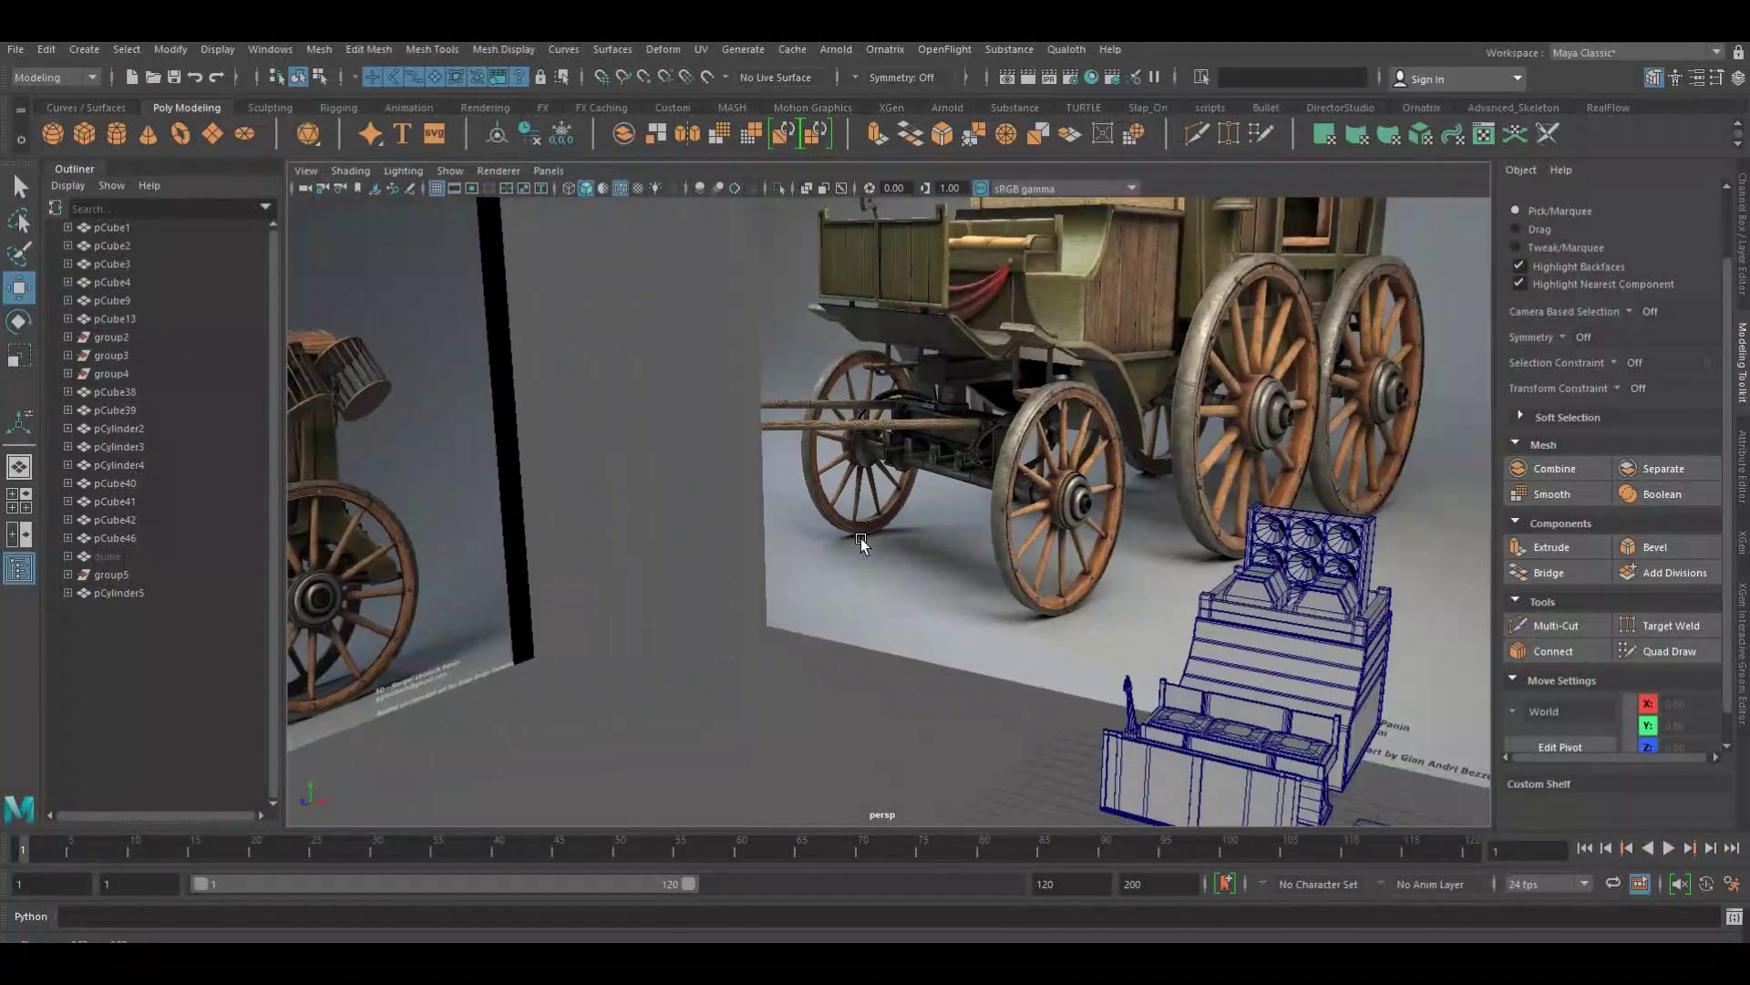
scroll(862, 544, "up", 3)
scroll(1057, 581, "down", 1)
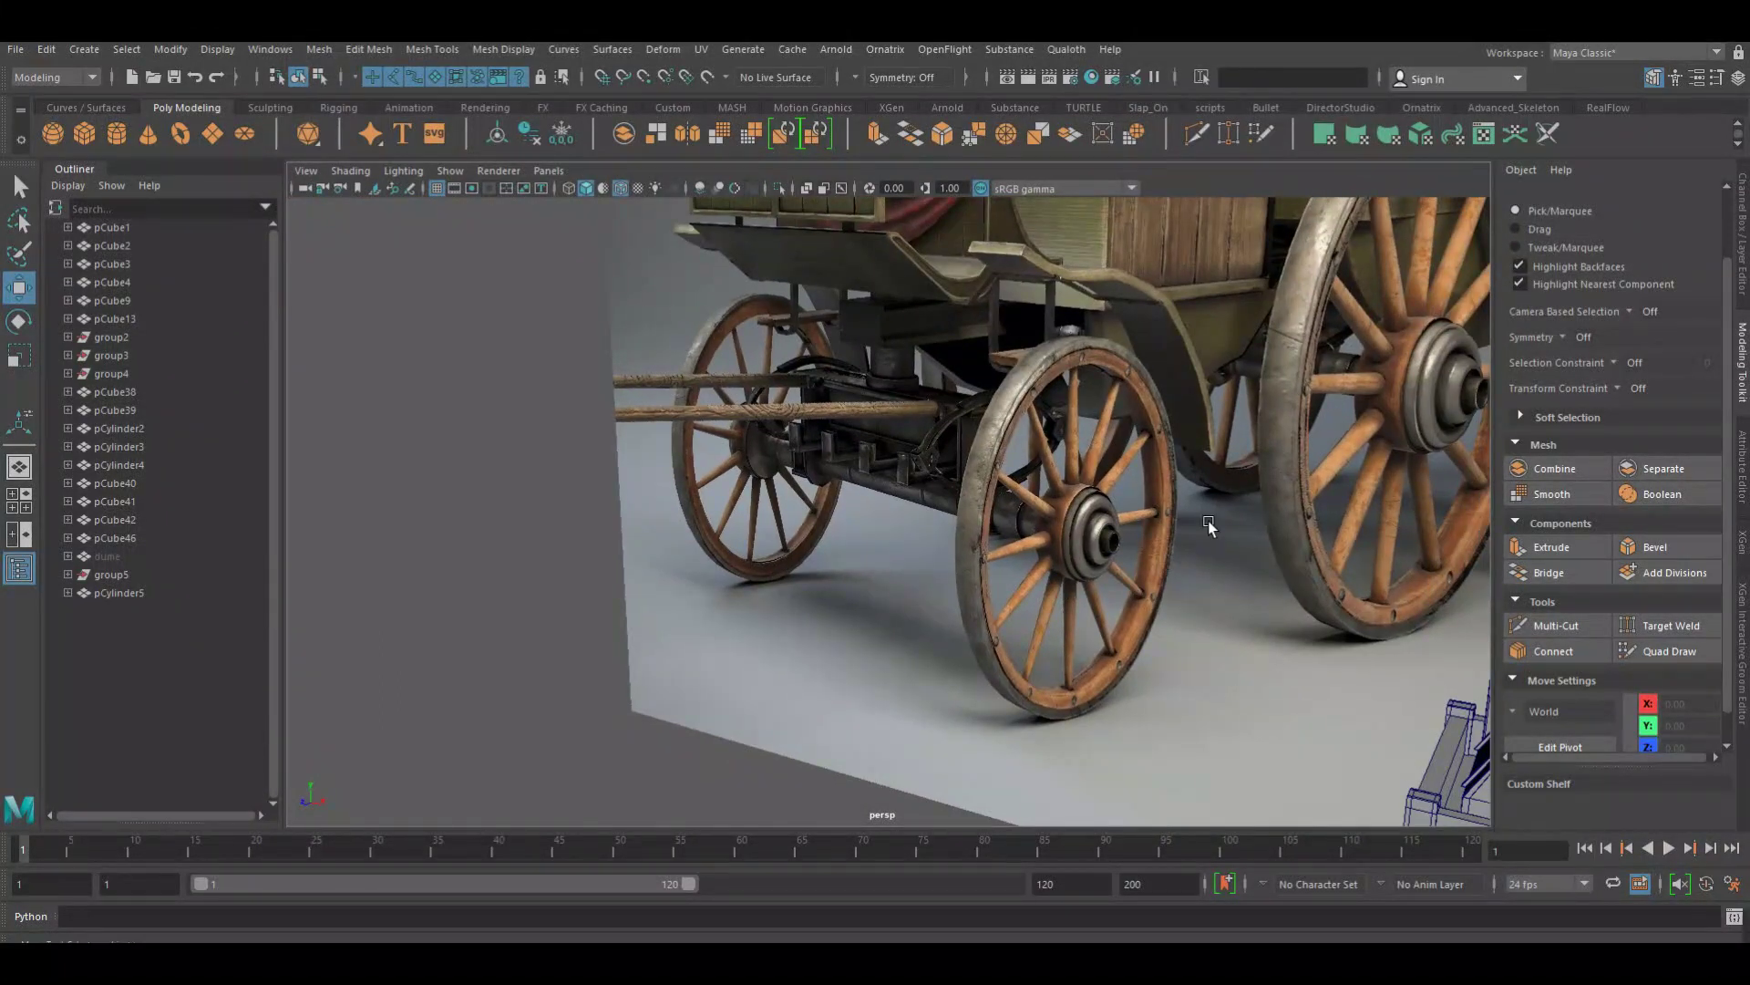
left_click_drag(1211, 554, 1209, 551, "alt")
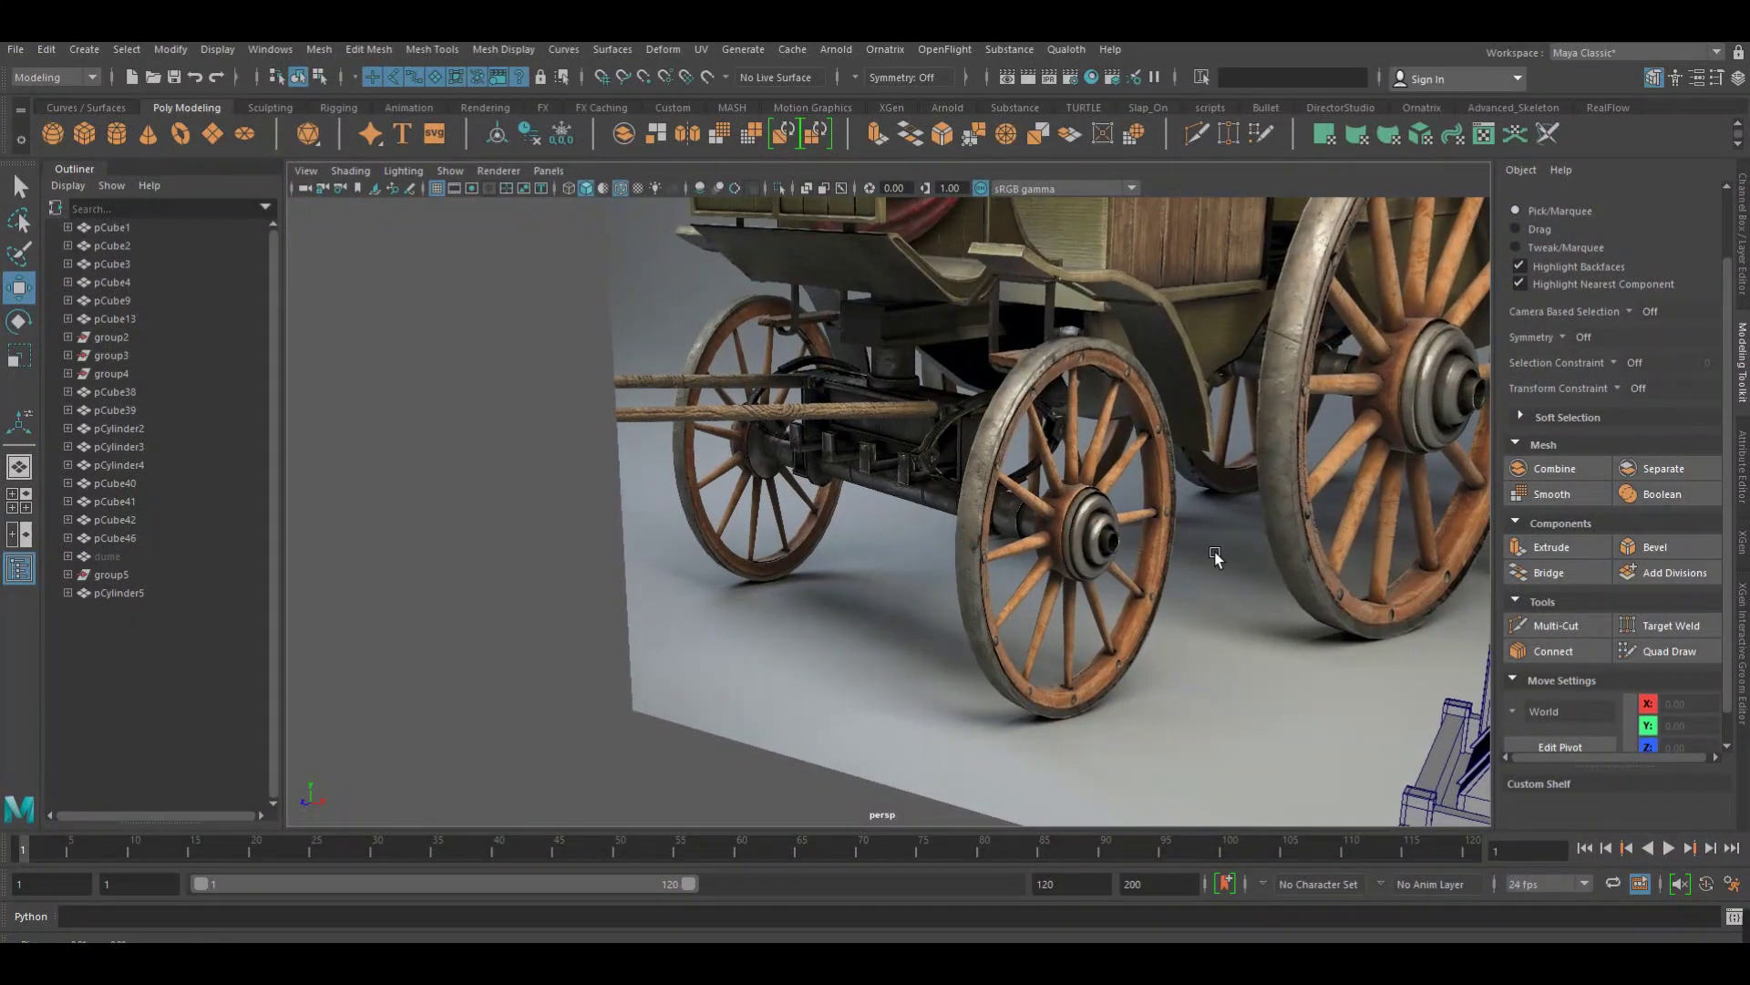
right_click_drag(1215, 551, 741, 573, "alt")
mouse_move(741, 573)
left_mouse_down("alt")
mouse_move(960, 392)
mouse_move(1096, 610)
left_mouse_up("alt")
scroll(1103, 621, "up", 3)
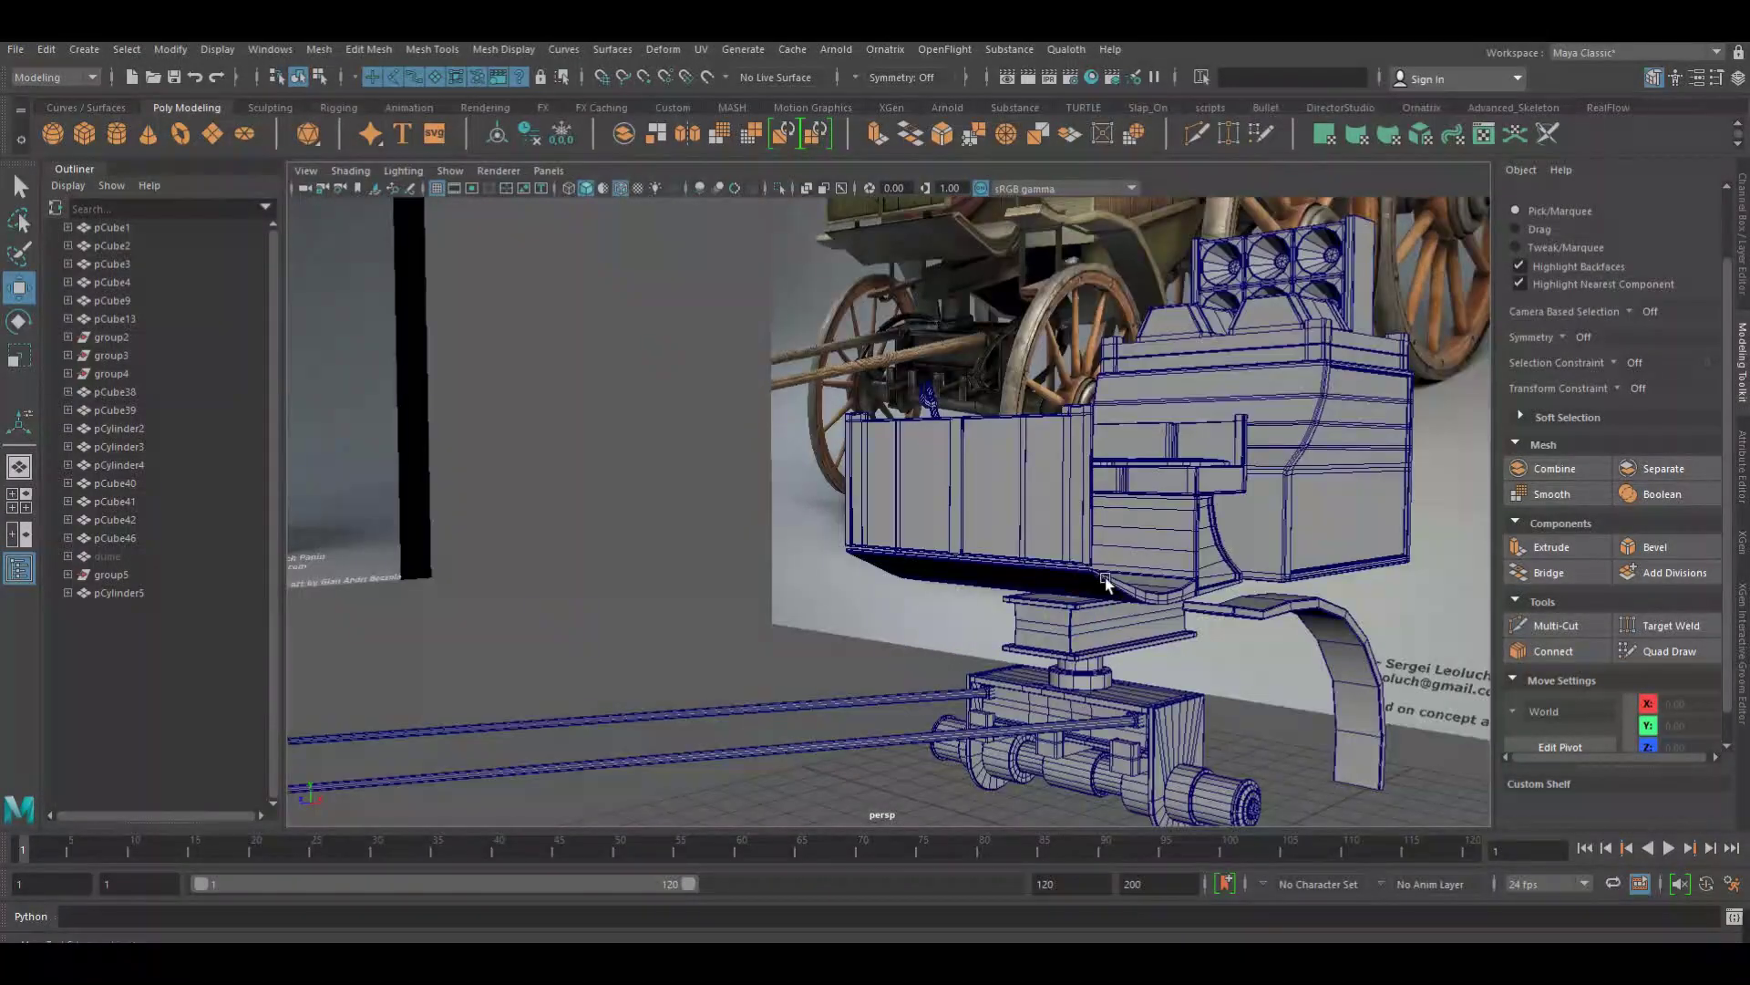
left_click(1123, 595)
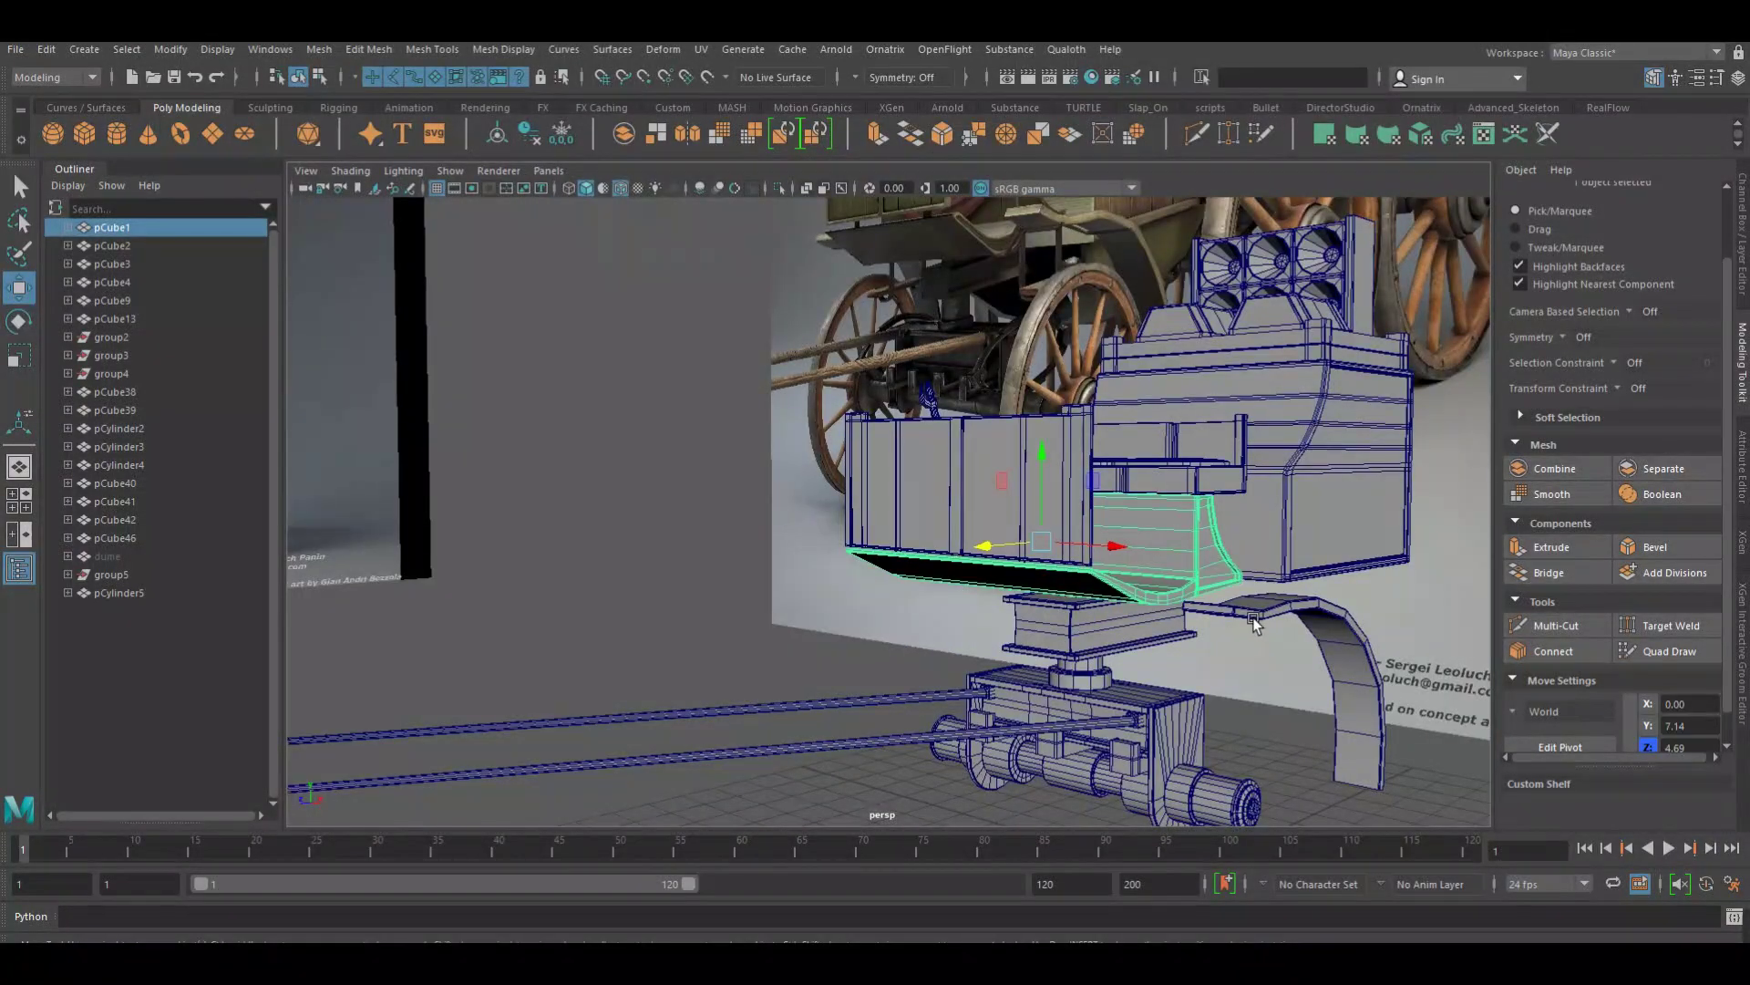
key("h")
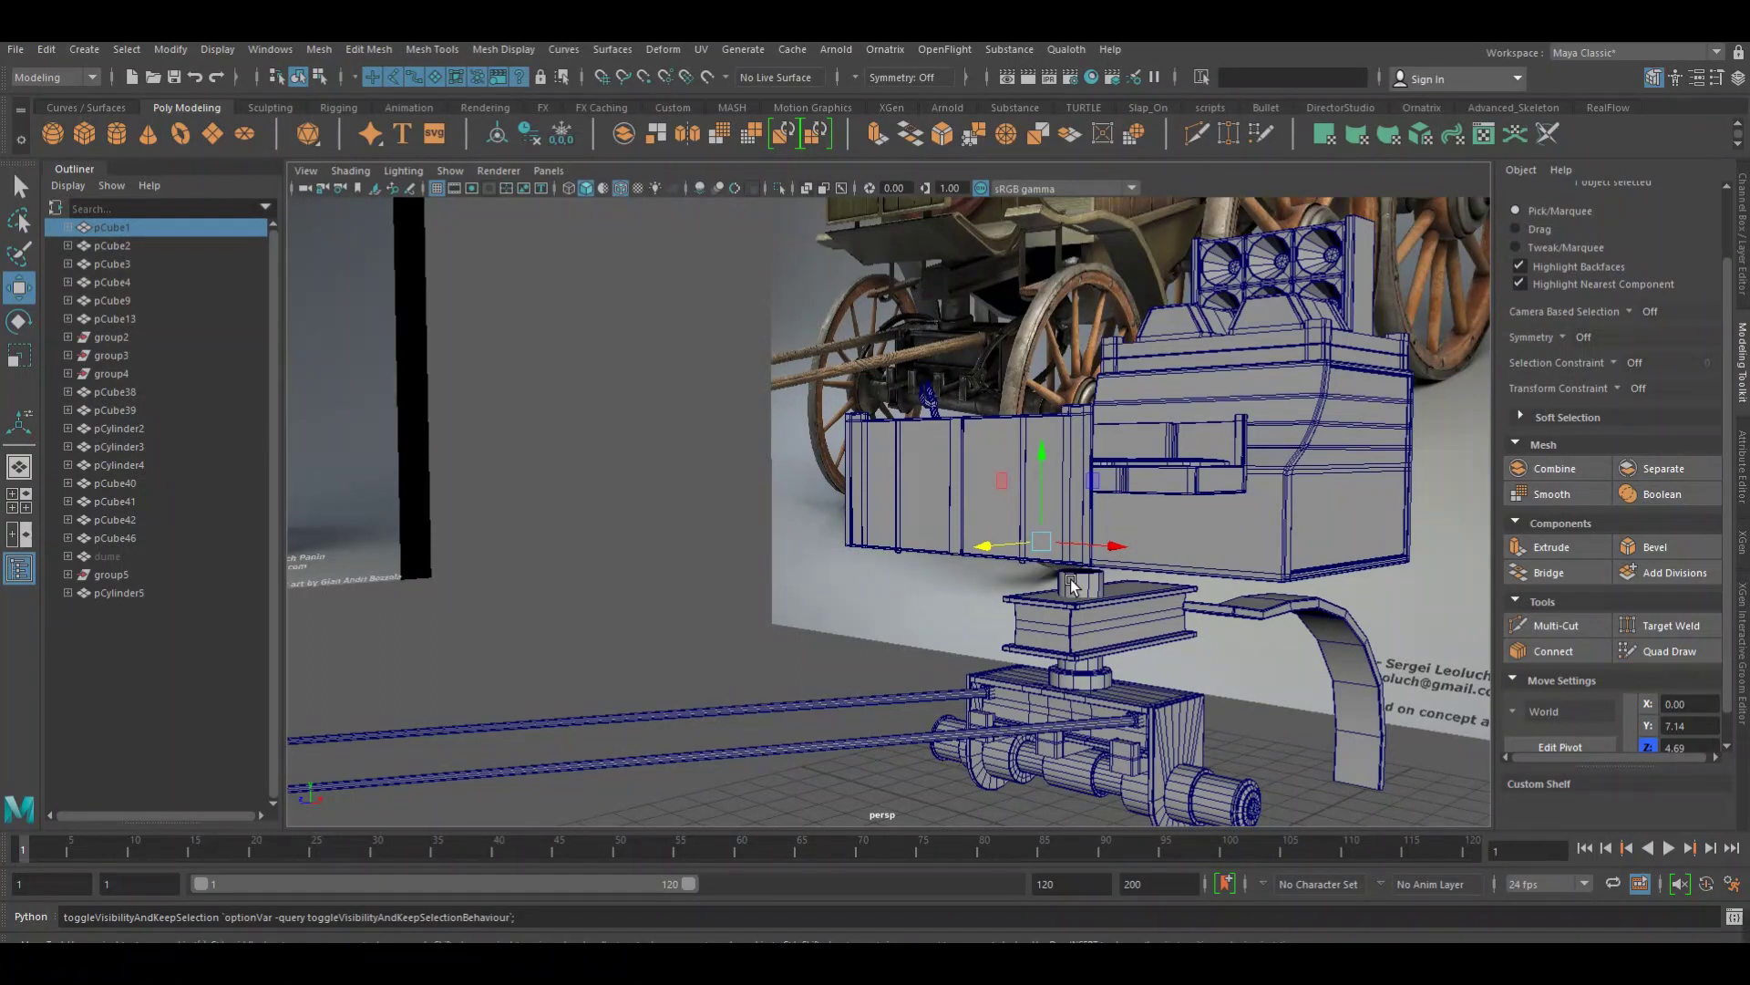
key("shift+h")
Create a polygon cube, shrink it to about 0.37 and stretch it tall along Y
left_click(909, 619)
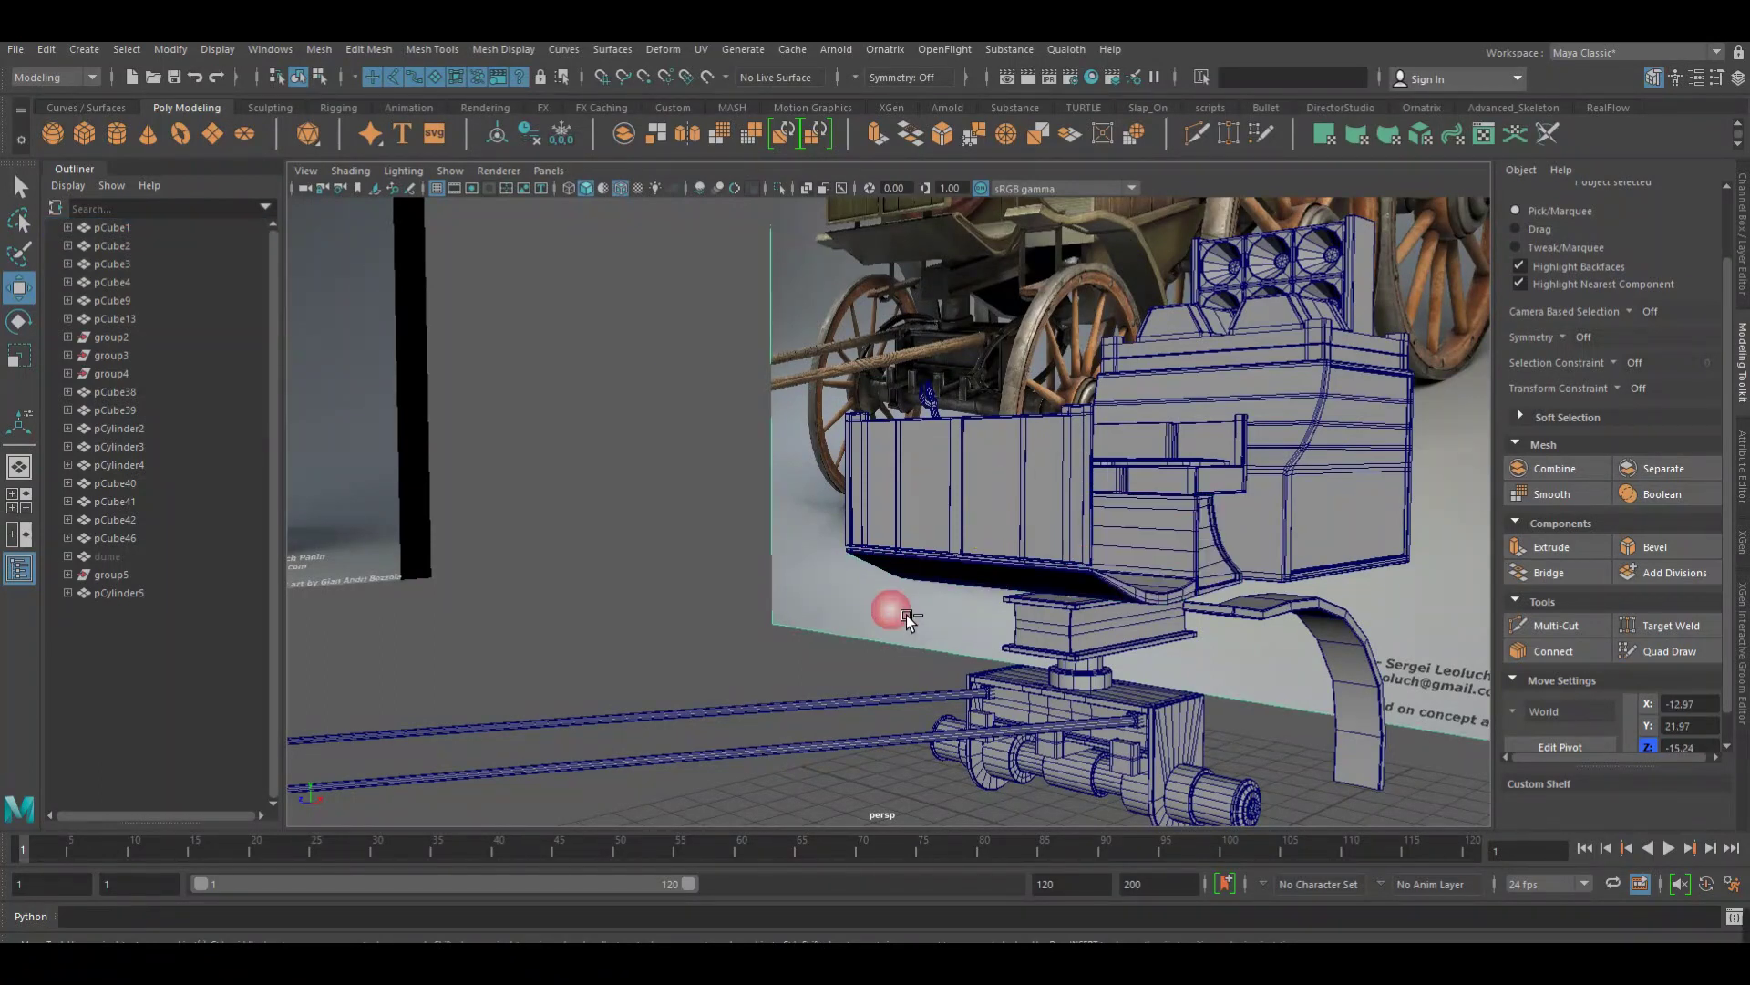
mouse_move(949, 633)
left_mouse_down("alt")
mouse_move(768, 611)
mouse_move(1065, 681)
mouse_move(1035, 623)
mouse_move(1119, 646)
mouse_move(1131, 617)
mouse_move(1098, 611)
left_mouse_up("alt")
left_click(767, 611)
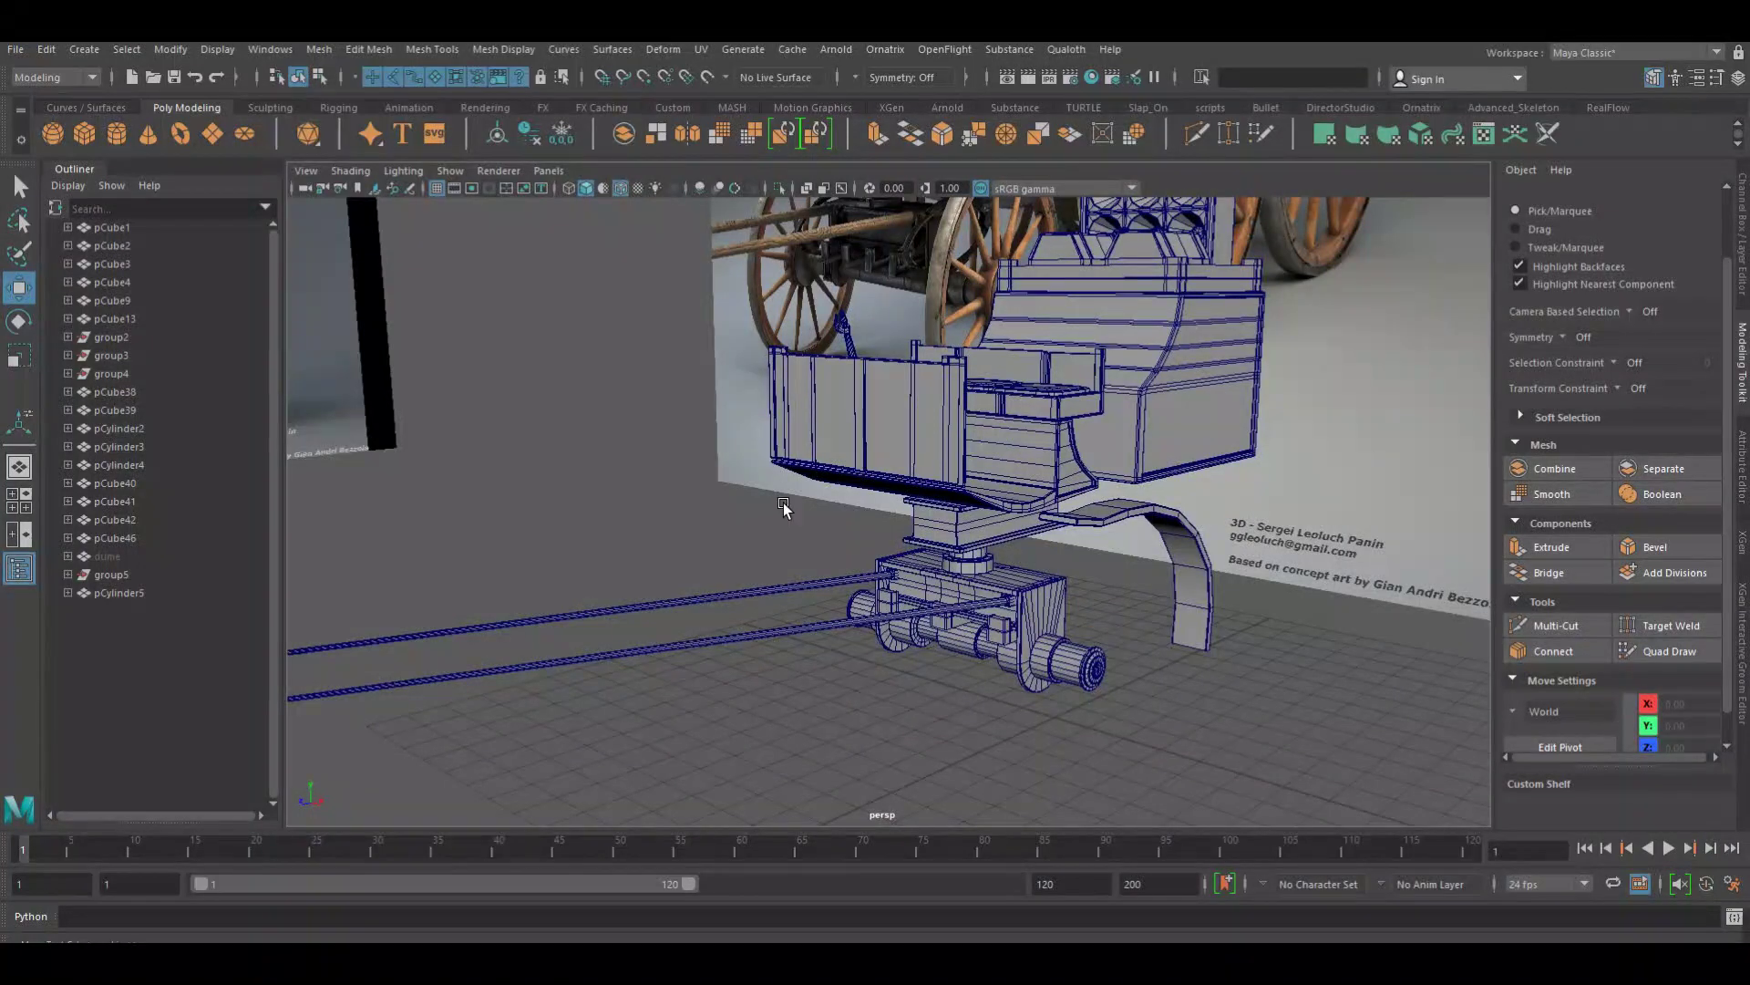
left_click(85, 134)
key("r")
left_click_drag(1050, 724, 1075, 729)
key("w")
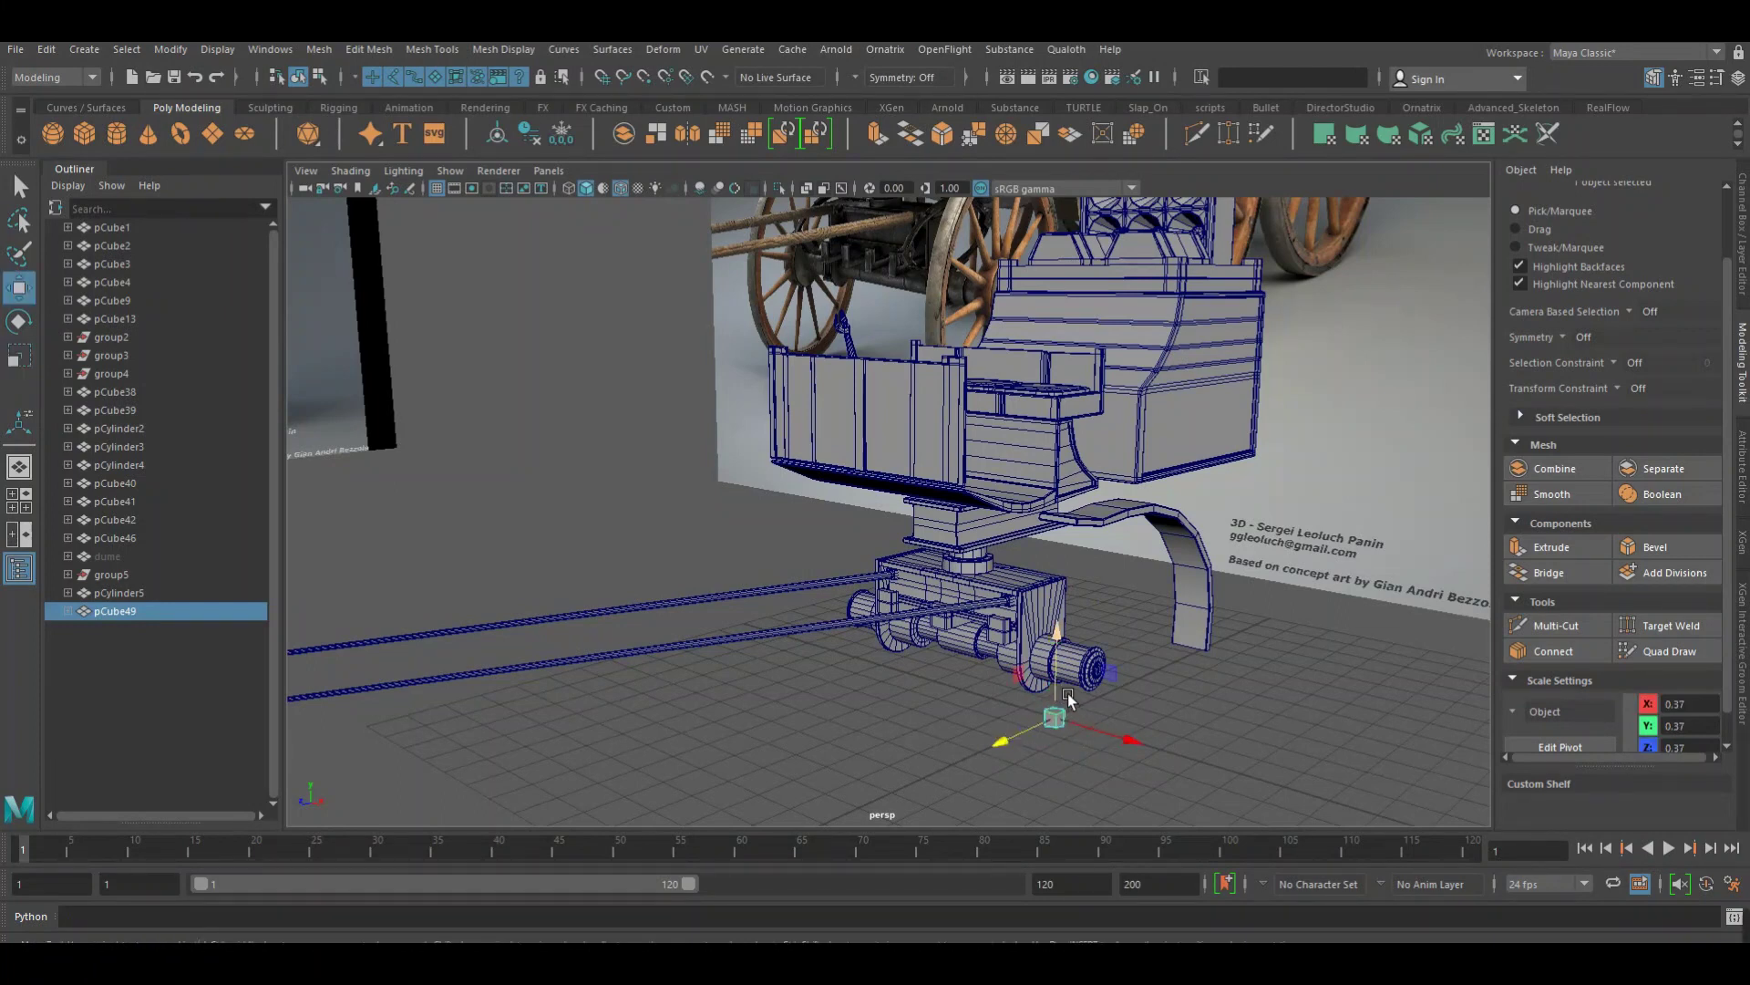
key("r")
left_click_drag(1066, 692, 1056, 492)
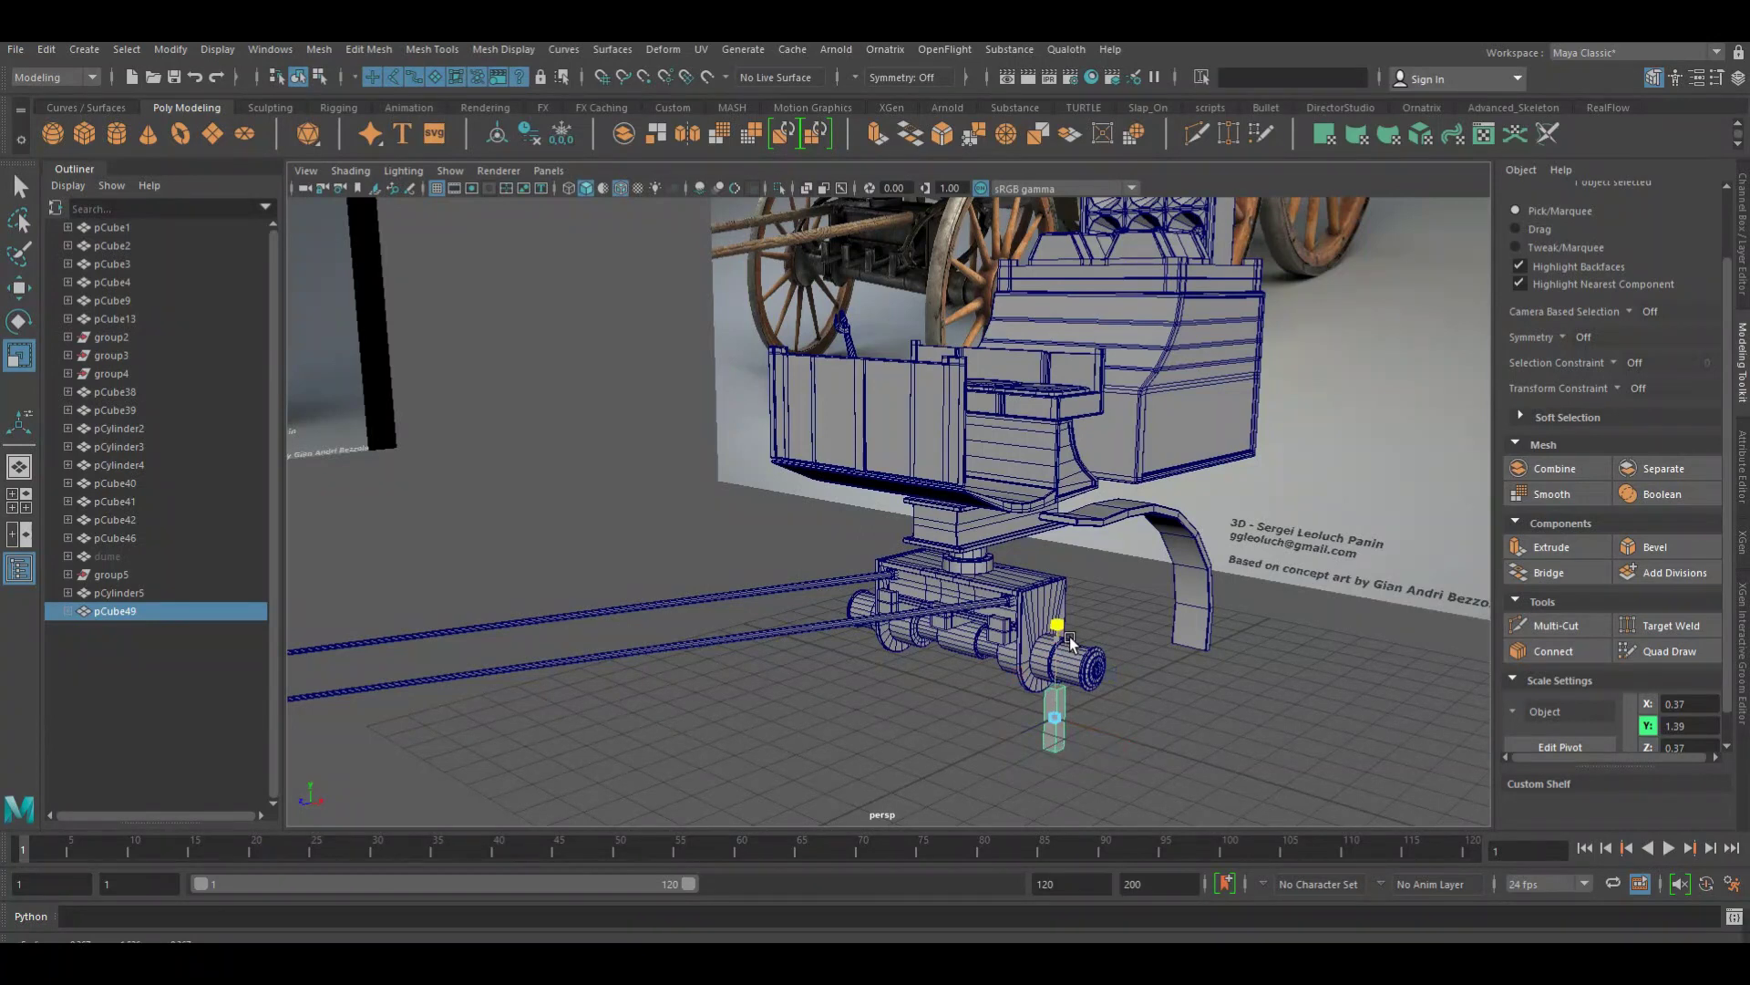
Raise the post pCube49 to Y 5.19 beneath the seat, shortening it slightly
key("w")
mouse_move(1063, 643)
left_mouse_down()
mouse_move(1060, 511)
mouse_move(1068, 618)
mouse_move(1163, 648)
mouse_move(877, 638)
mouse_move(1165, 779)
mouse_move(1340, 825)
left_mouse_up()
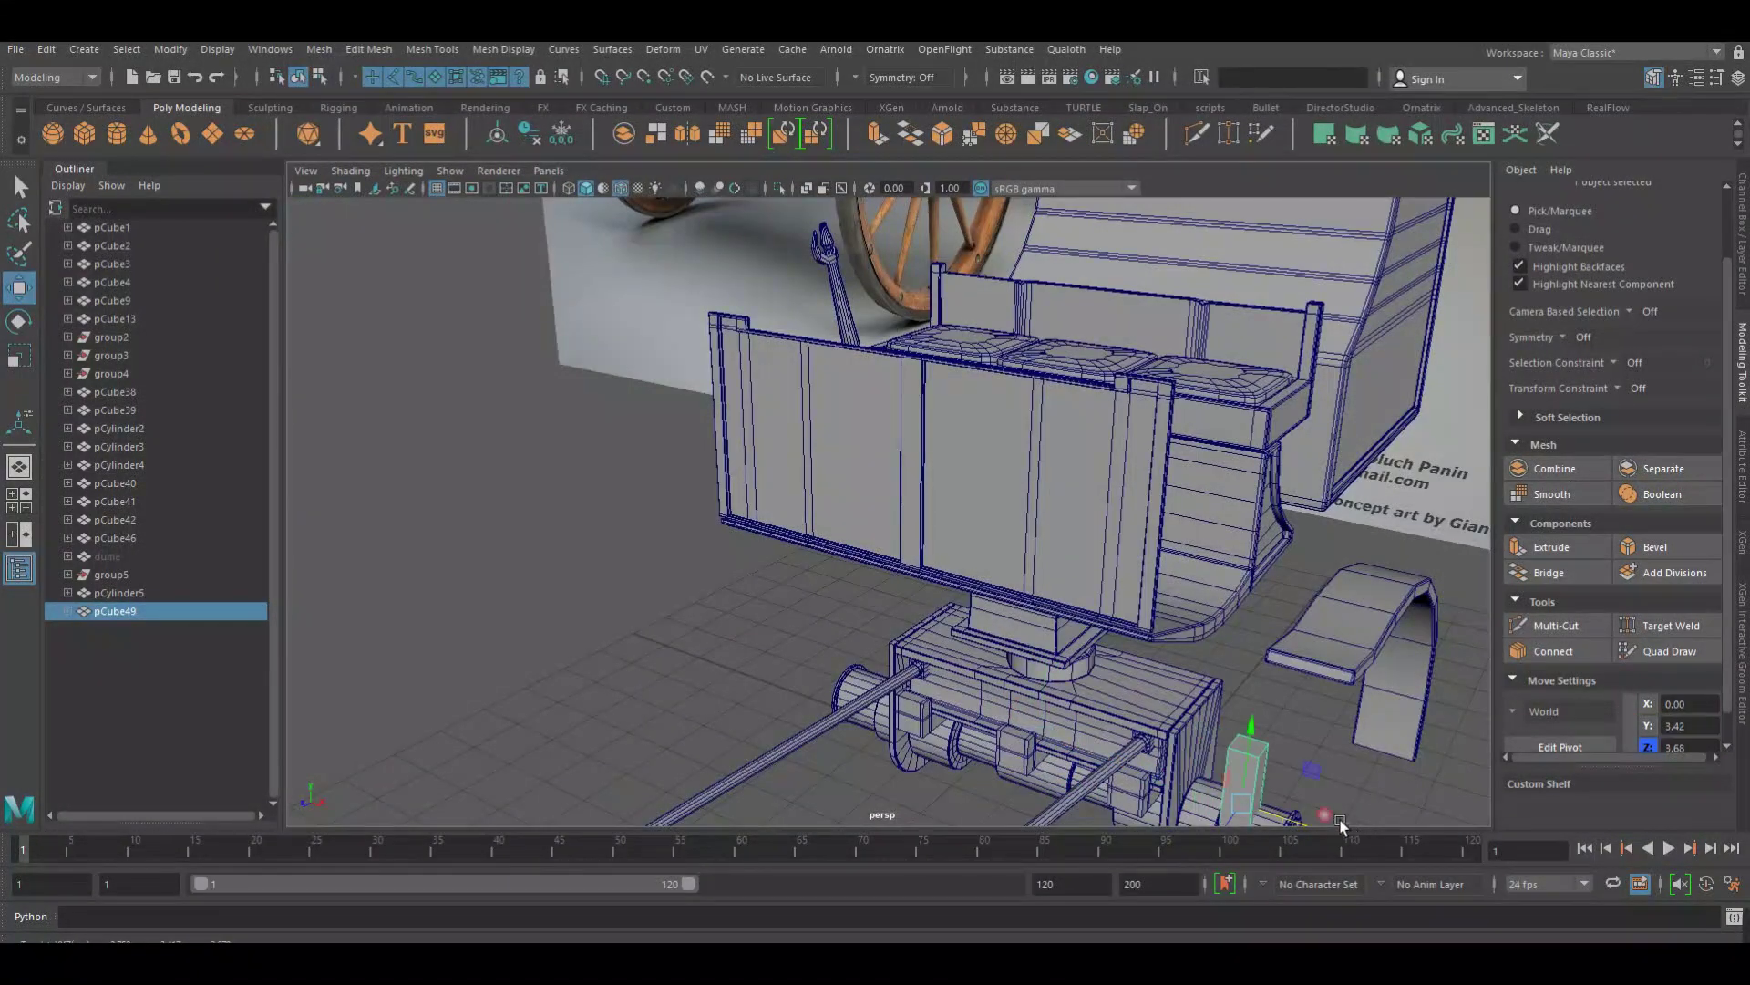
mouse_move(1266, 777)
left_mouse_down()
mouse_move(1267, 682)
mouse_move(1235, 741)
left_mouse_up()
key("r")
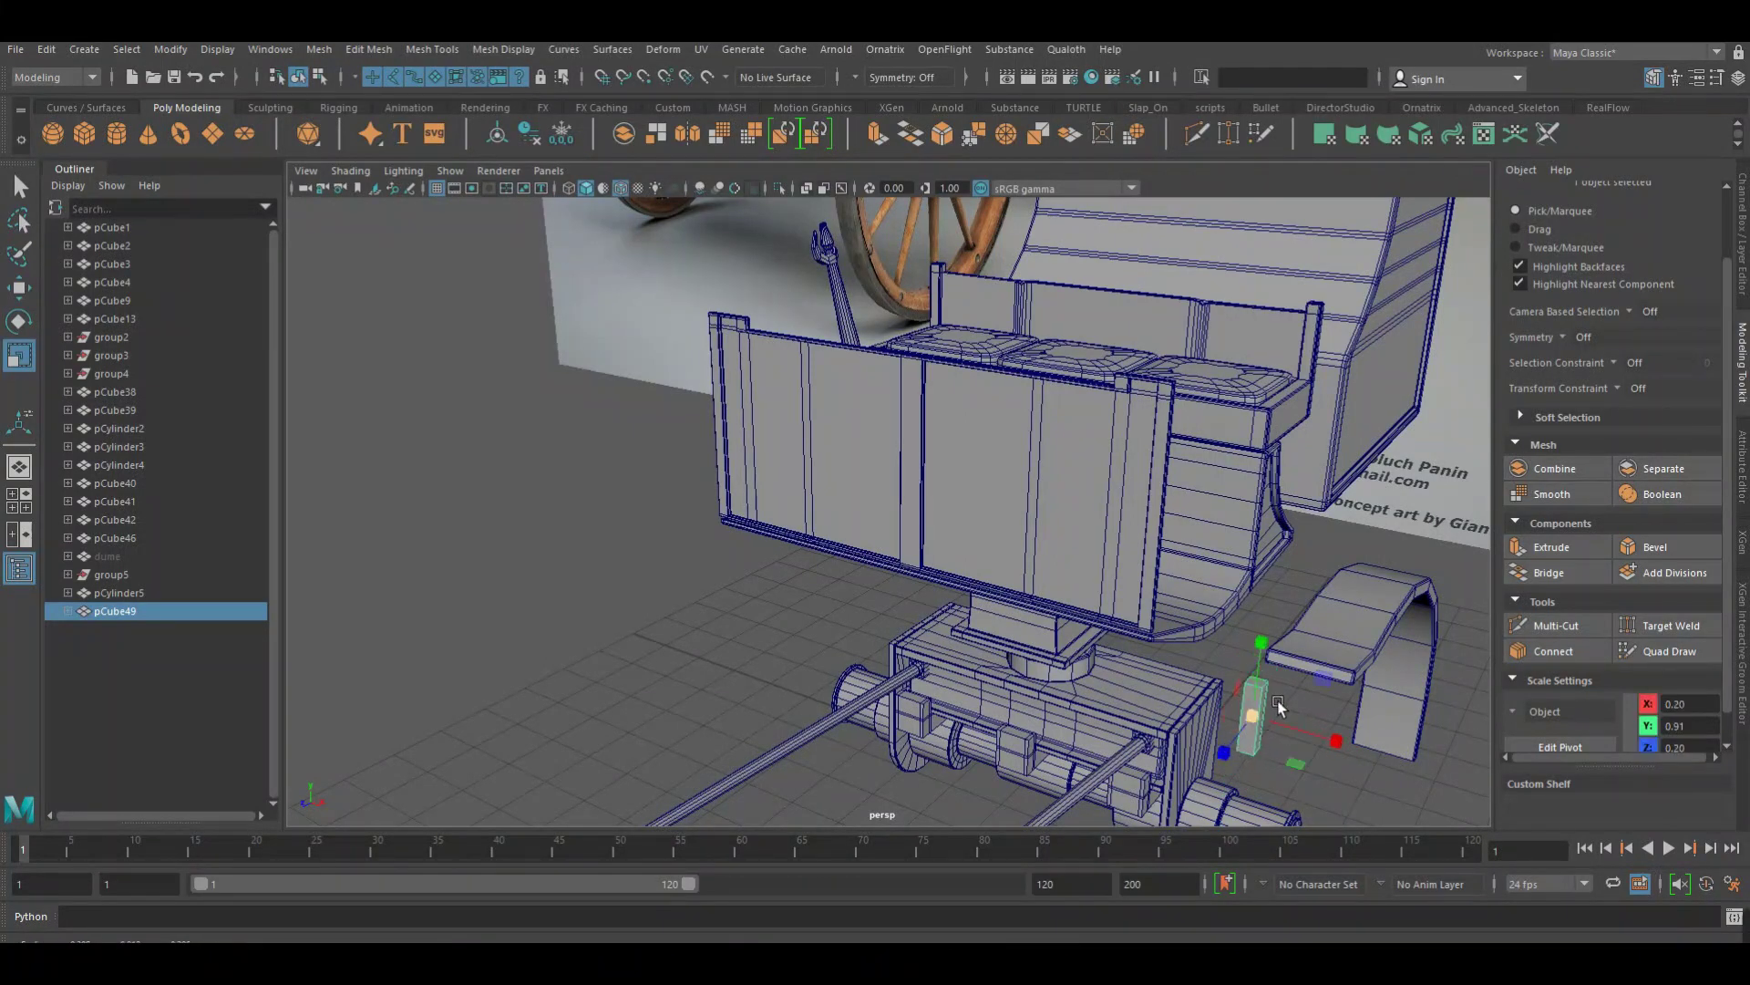
left_click_drag(1279, 683, 1273, 682)
key("w")
mouse_move(1267, 685)
left_mouse_down()
mouse_move(1275, 659)
mouse_move(1187, 658)
left_mouse_up()
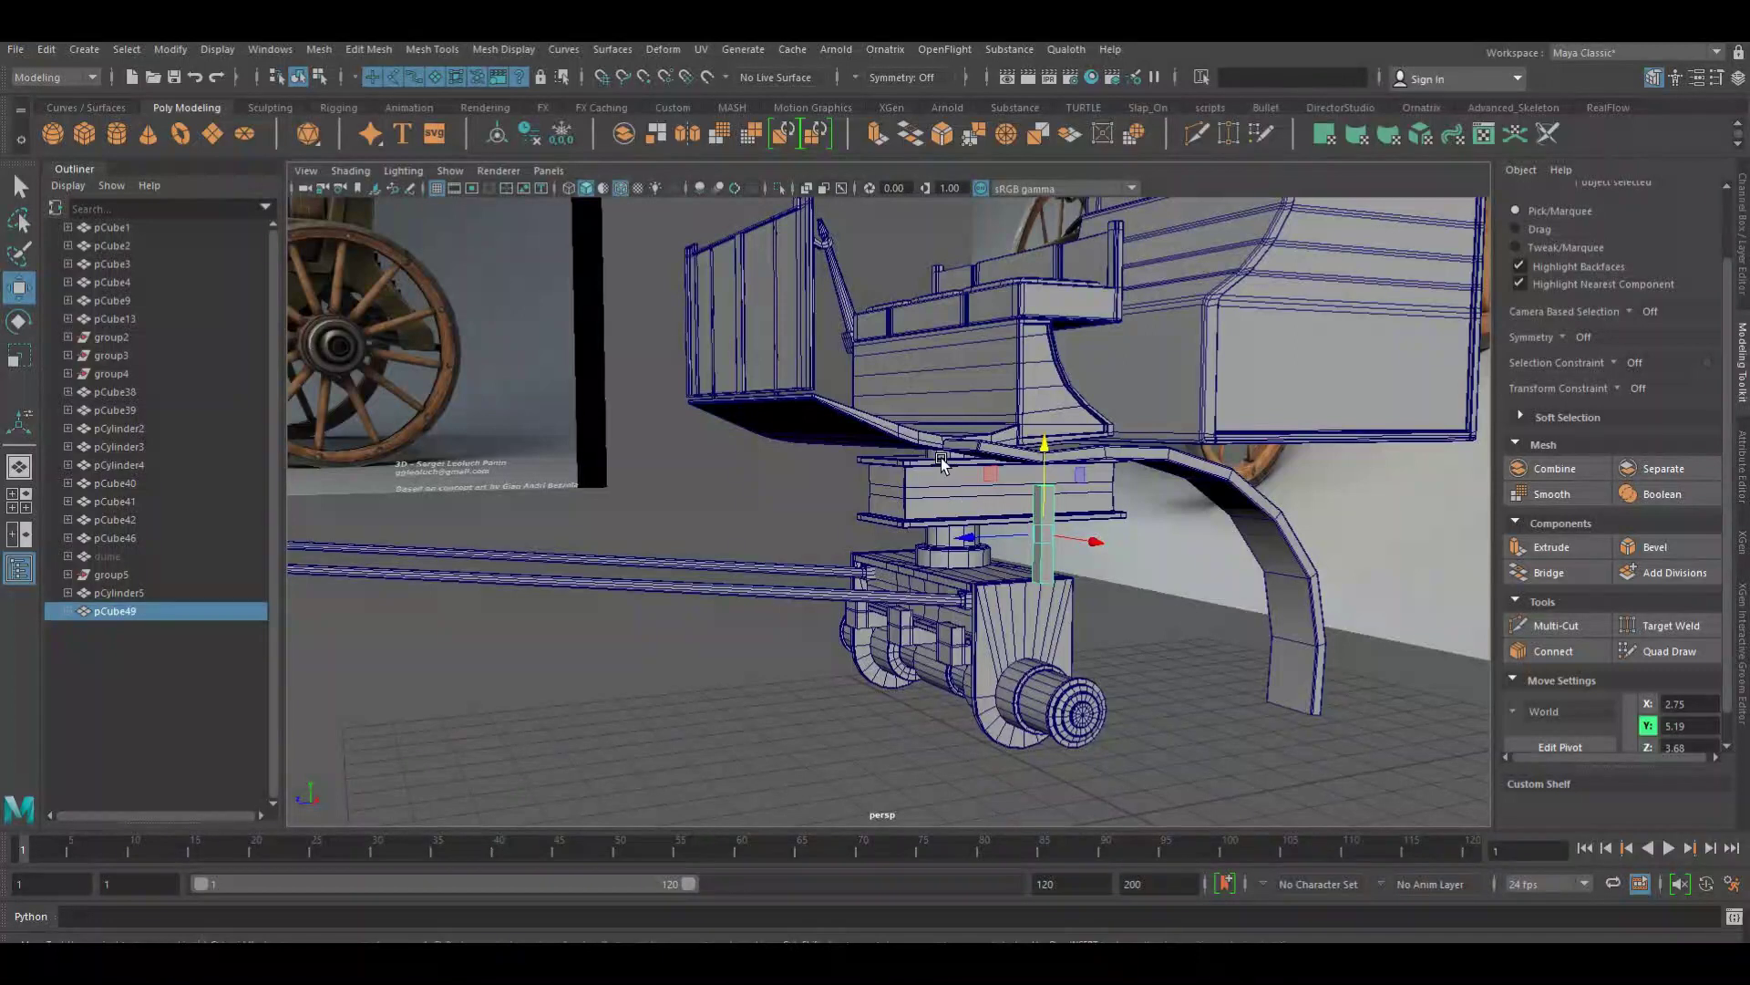
left_click(938, 451, "shift")
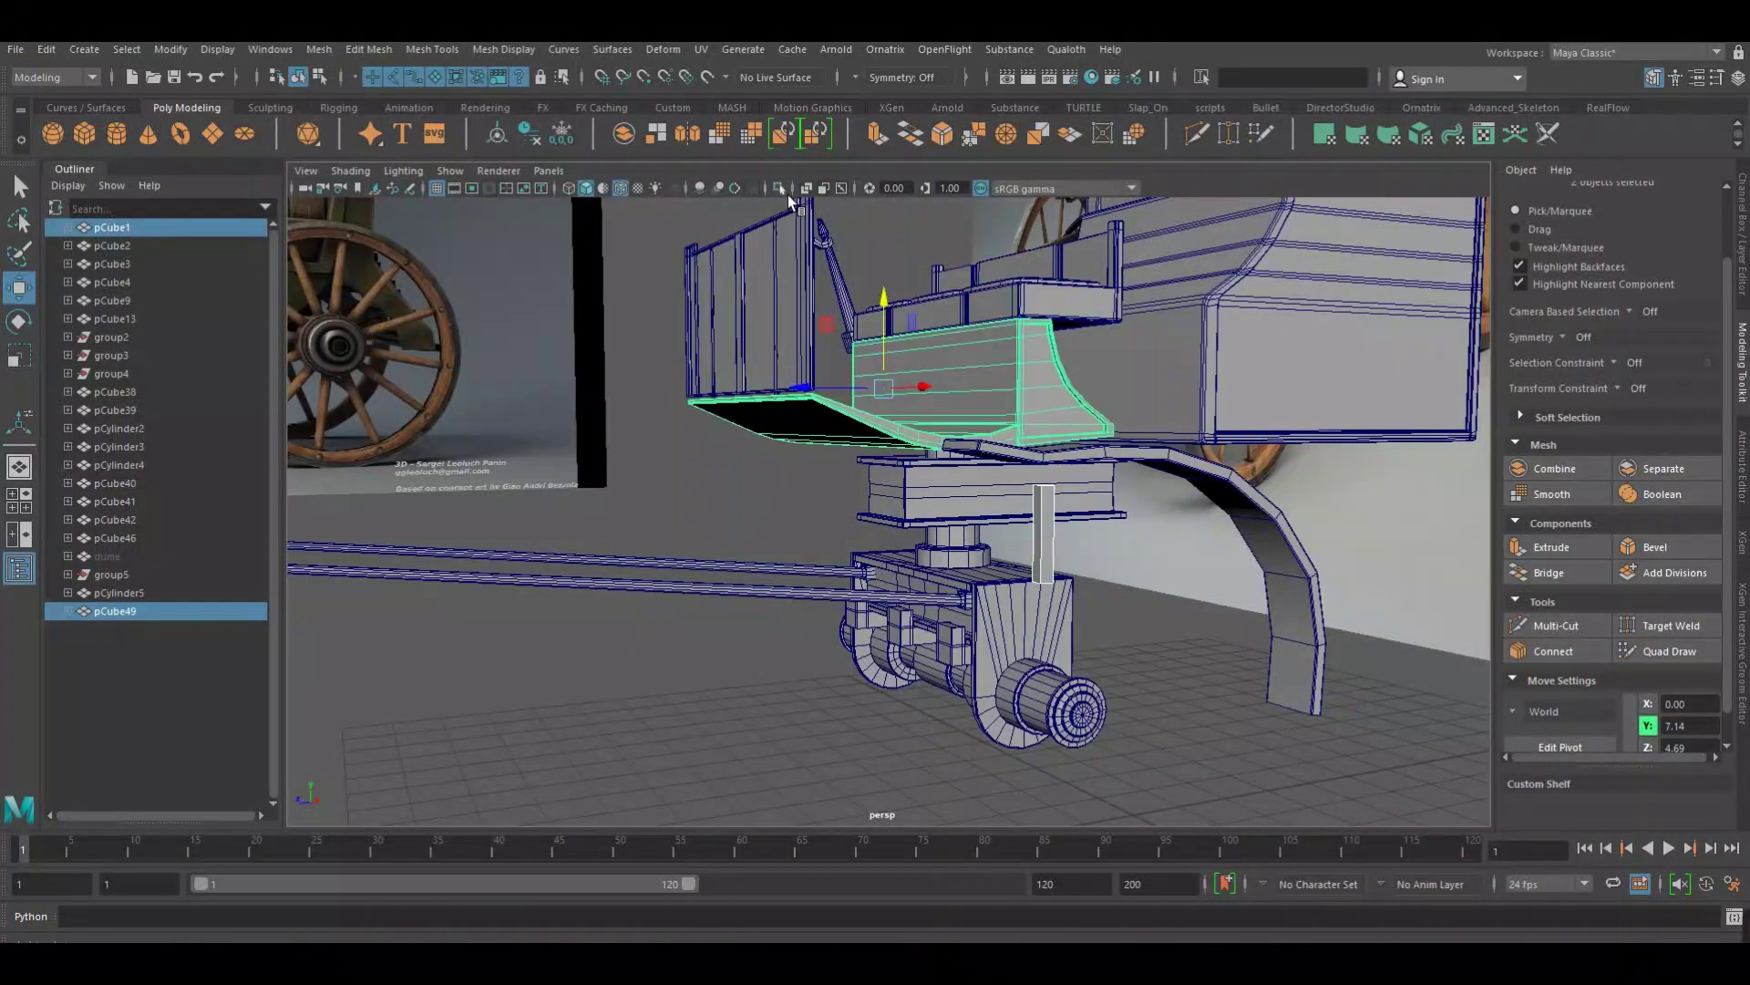
Isolate the seat and post, switch to front view, and move the post up under the seat
left_click(781, 190)
mouse_move(906, 399)
left_mouse_down("alt")
mouse_move(993, 467)
mouse_move(985, 518)
left_mouse_up("alt")
key("space")
right_click_drag(704, 410, 909, 501, "alt")
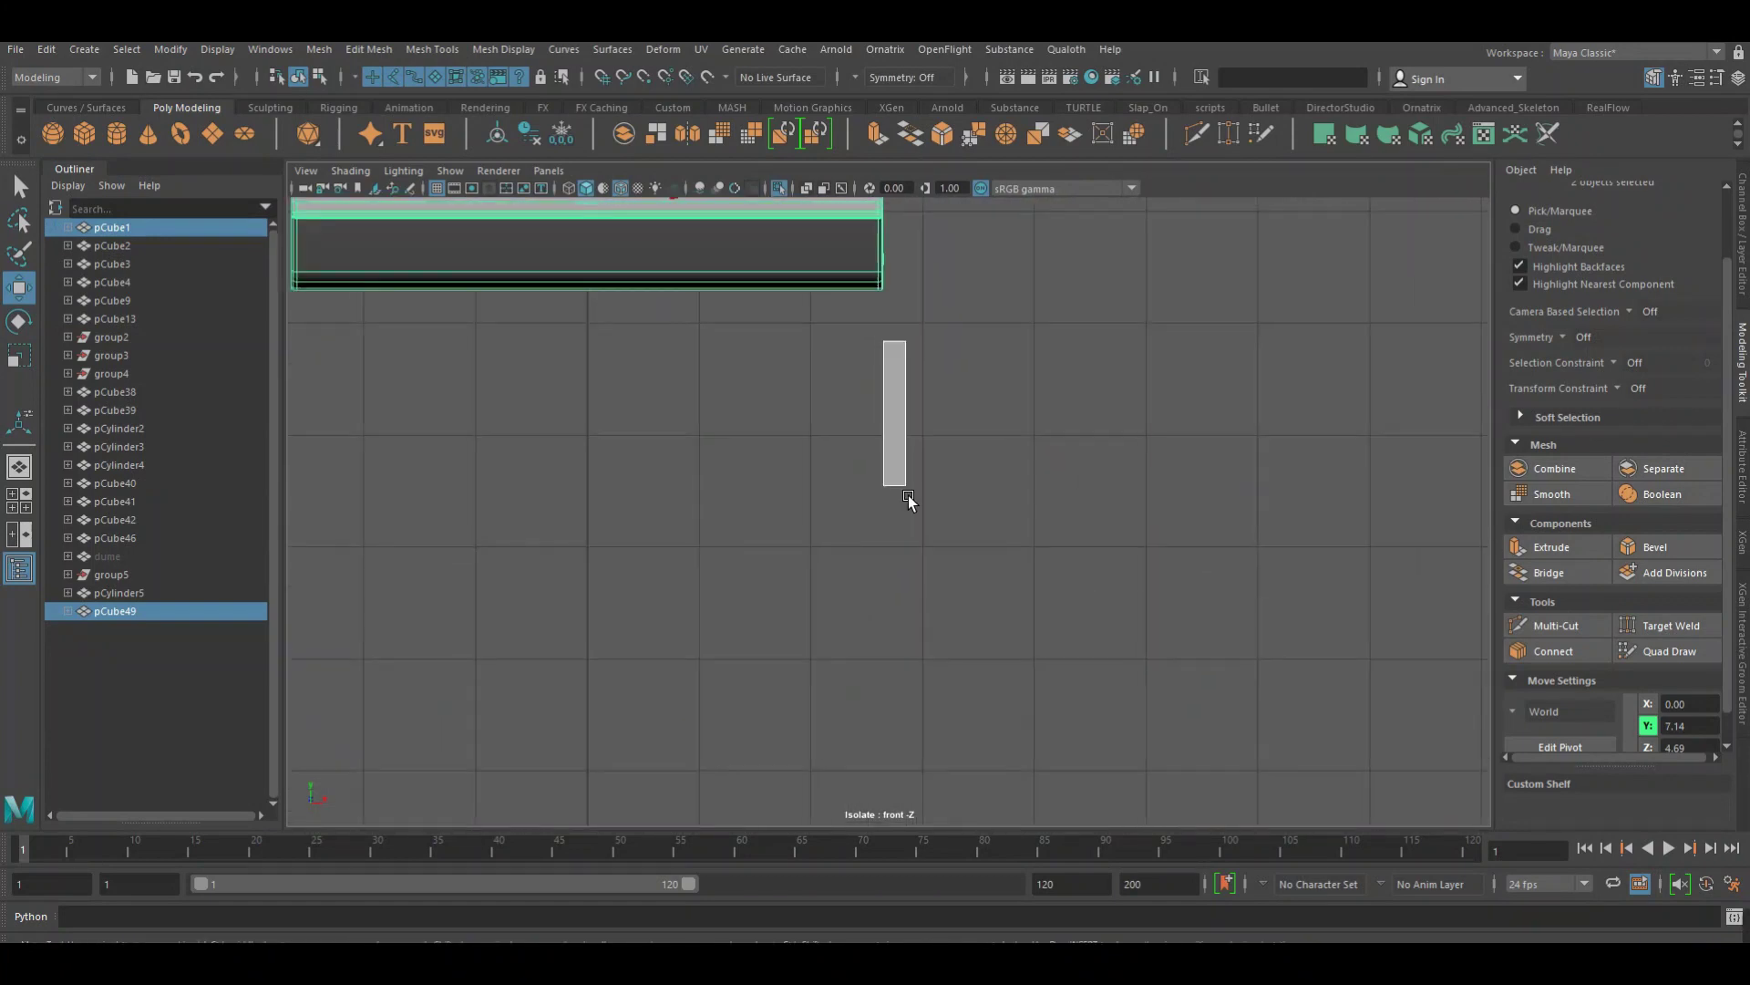
middle_click_drag(909, 499, 1043, 606, "alt")
scroll(942, 508, "up", 2)
left_click(944, 502)
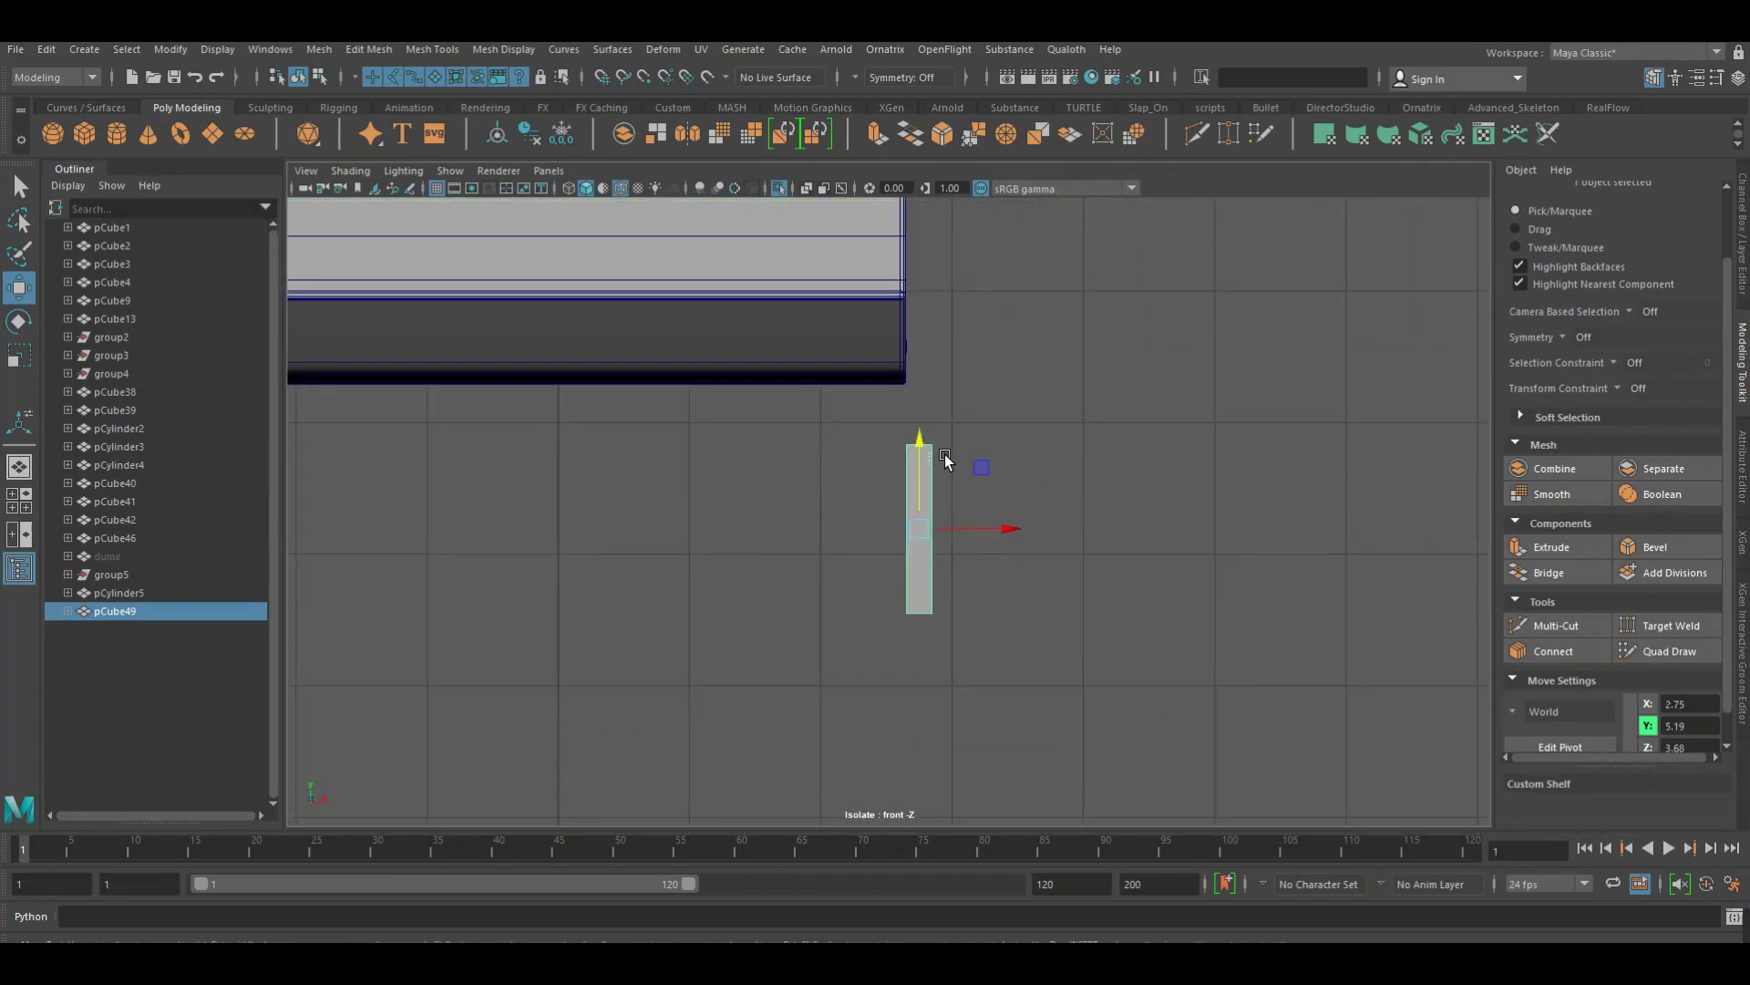
middle_click_drag(938, 452, 949, 419)
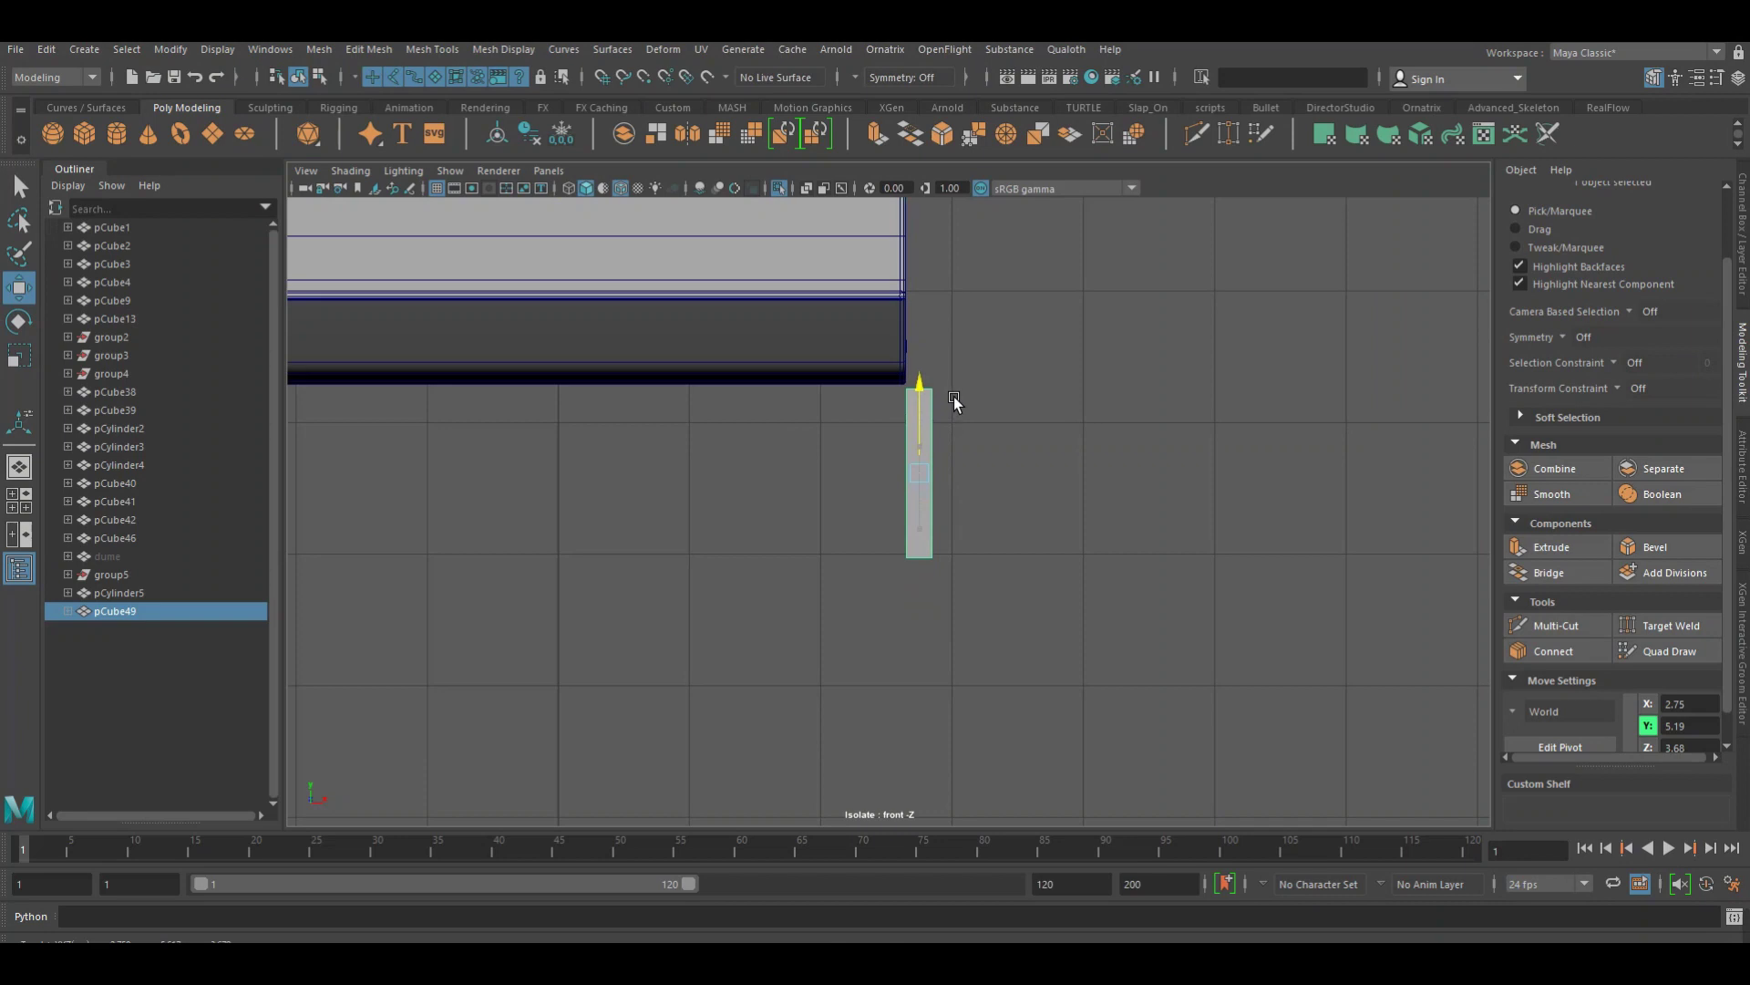
Lengthen the post by lowering its bottom vertices
right_click_drag(911, 479, 848, 481)
left_click_drag(842, 495, 986, 612)
mouse_move(934, 499)
middle_mouse_down()
mouse_move(937, 522)
mouse_move(1113, 488)
middle_mouse_up()
scroll(1113, 488, "up", 2)
scroll(1148, 496, "up", 2)
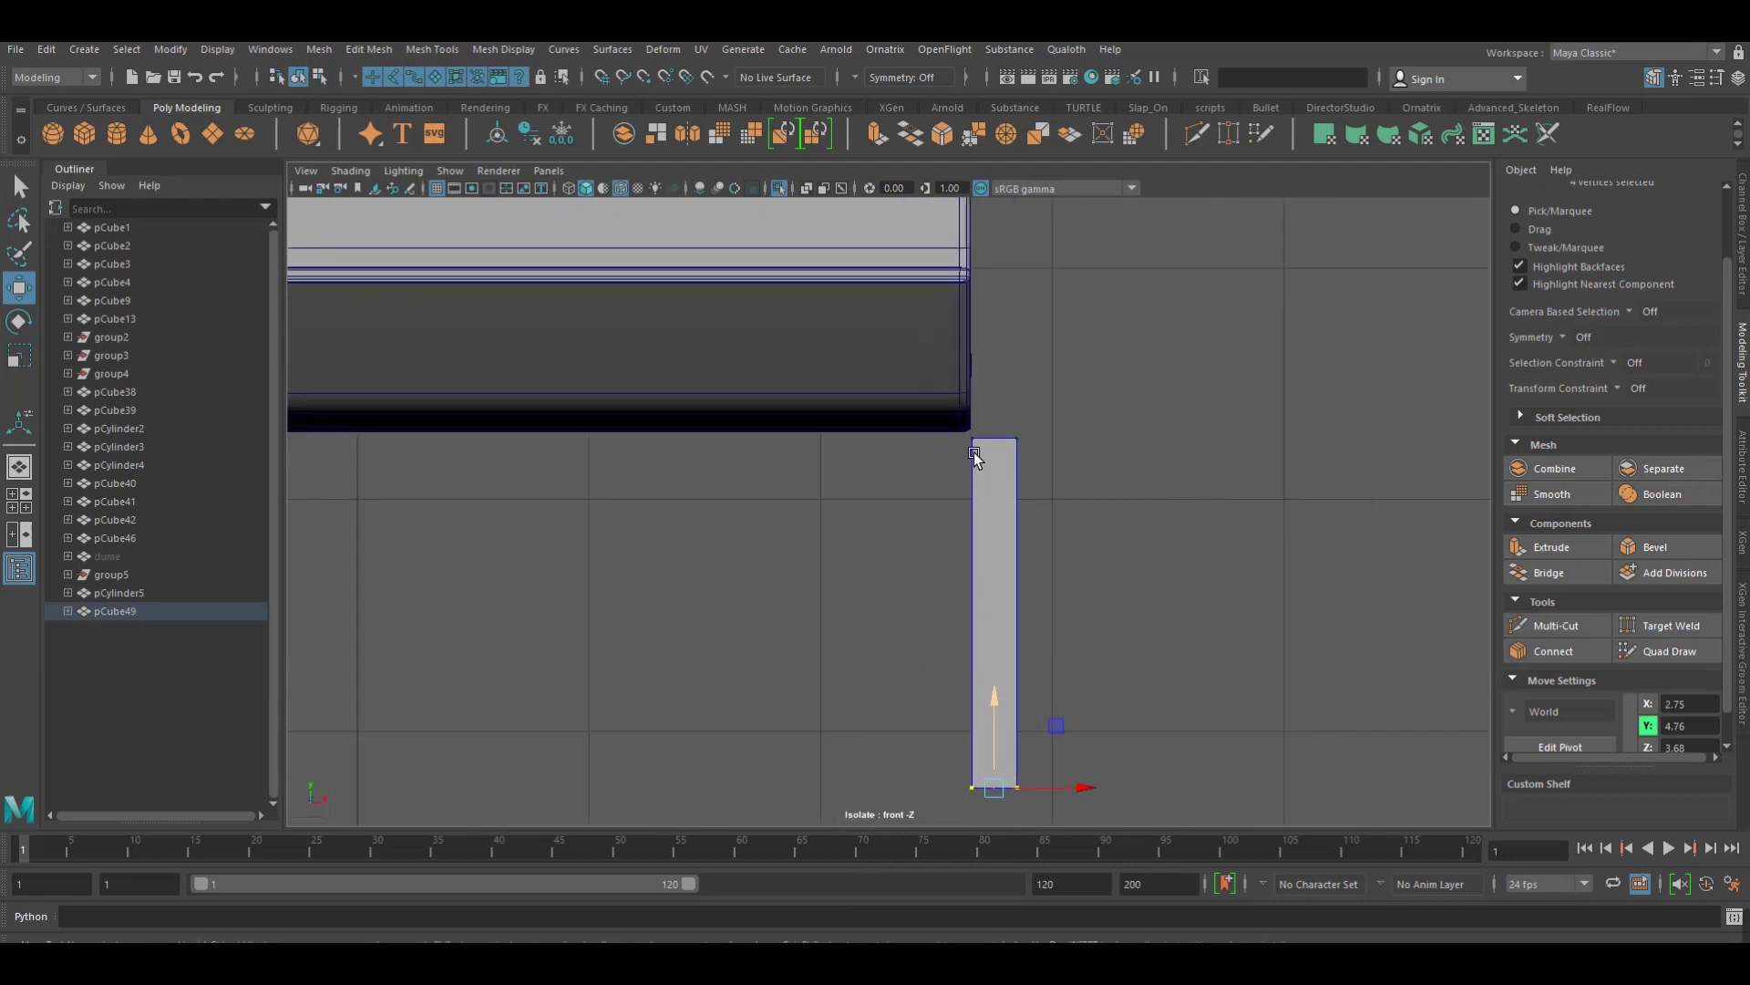
Cut a new edge across the top of the post with the multi-cut tool
left_click_drag(1119, 485, 932, 427)
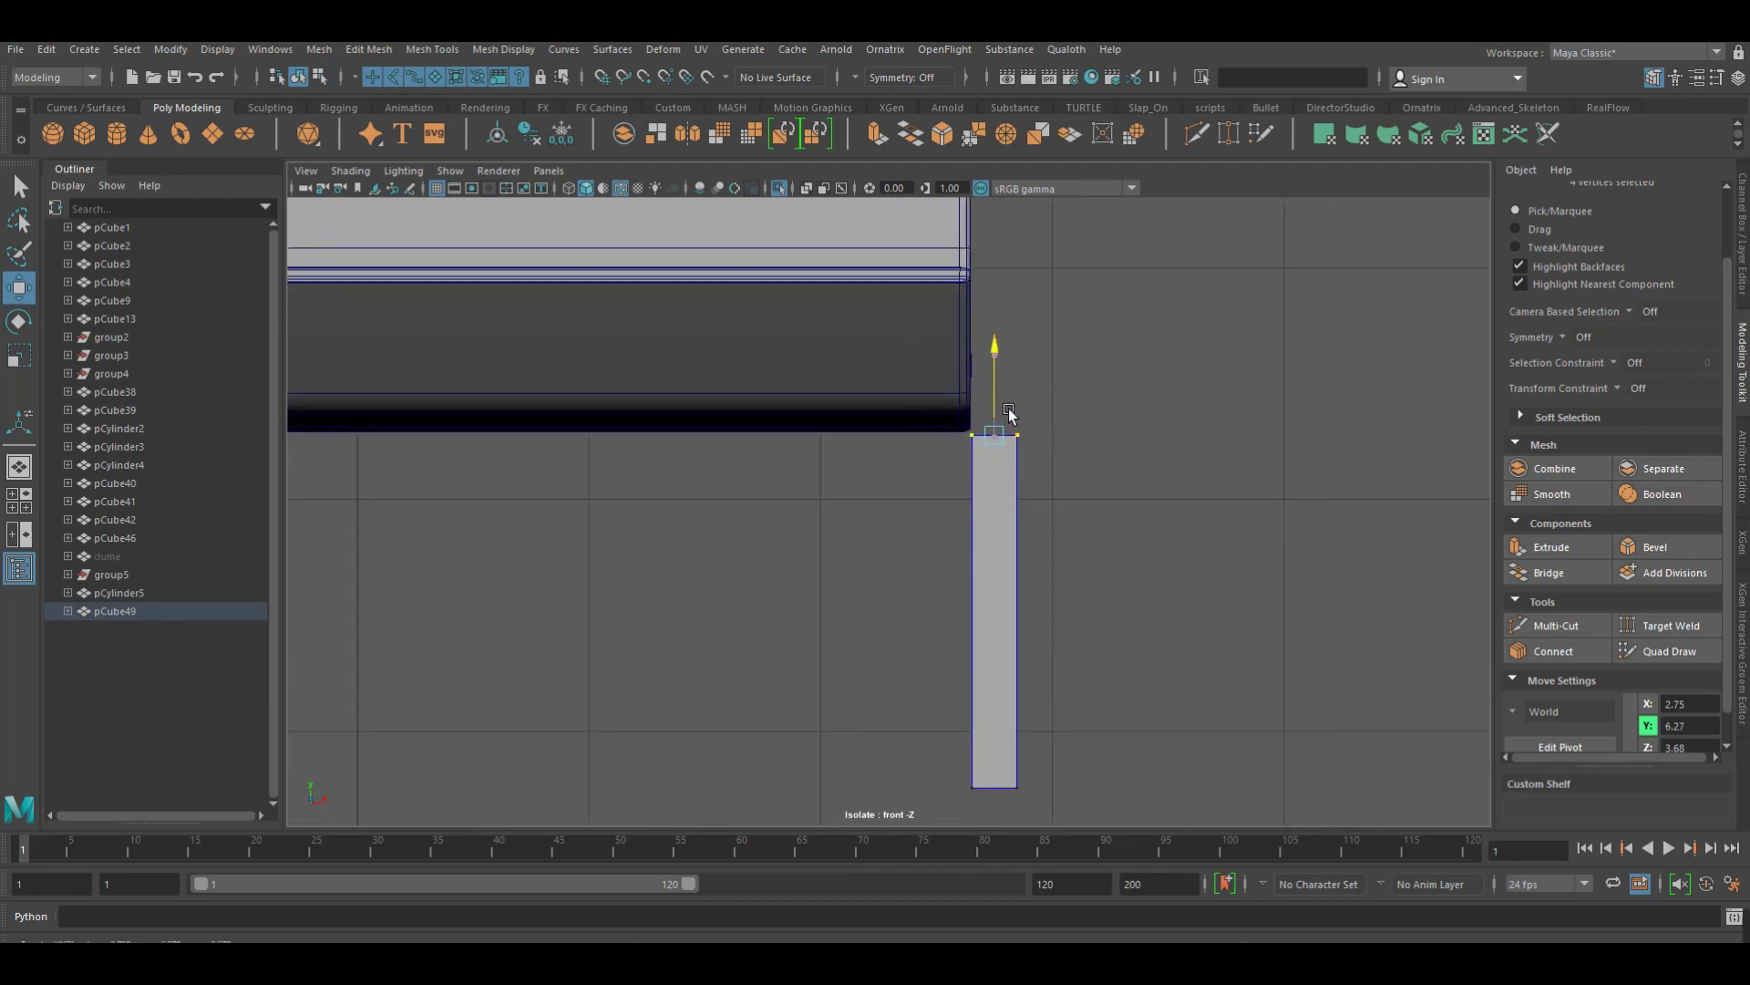
left_click(1554, 627)
left_click(1017, 483)
right_click(1010, 474)
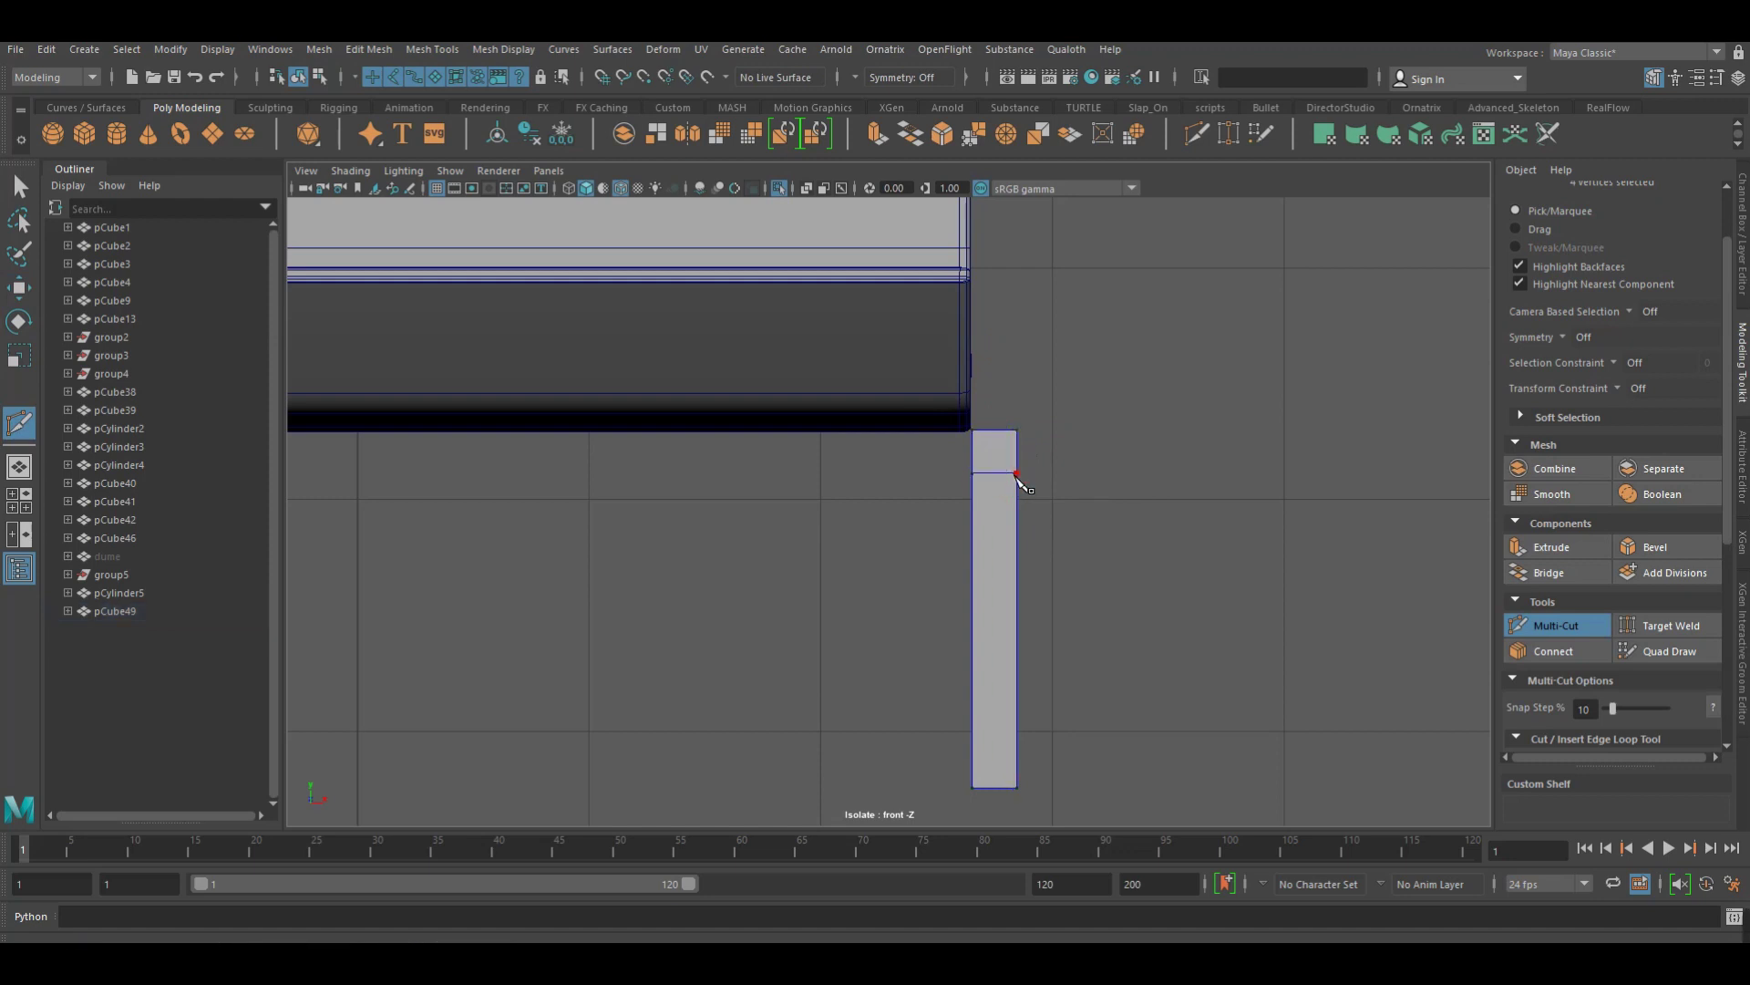
In perspective view, extrude the post's upper side face sideways into a short arm
key("w")
key("space")
left_click(1010, 469)
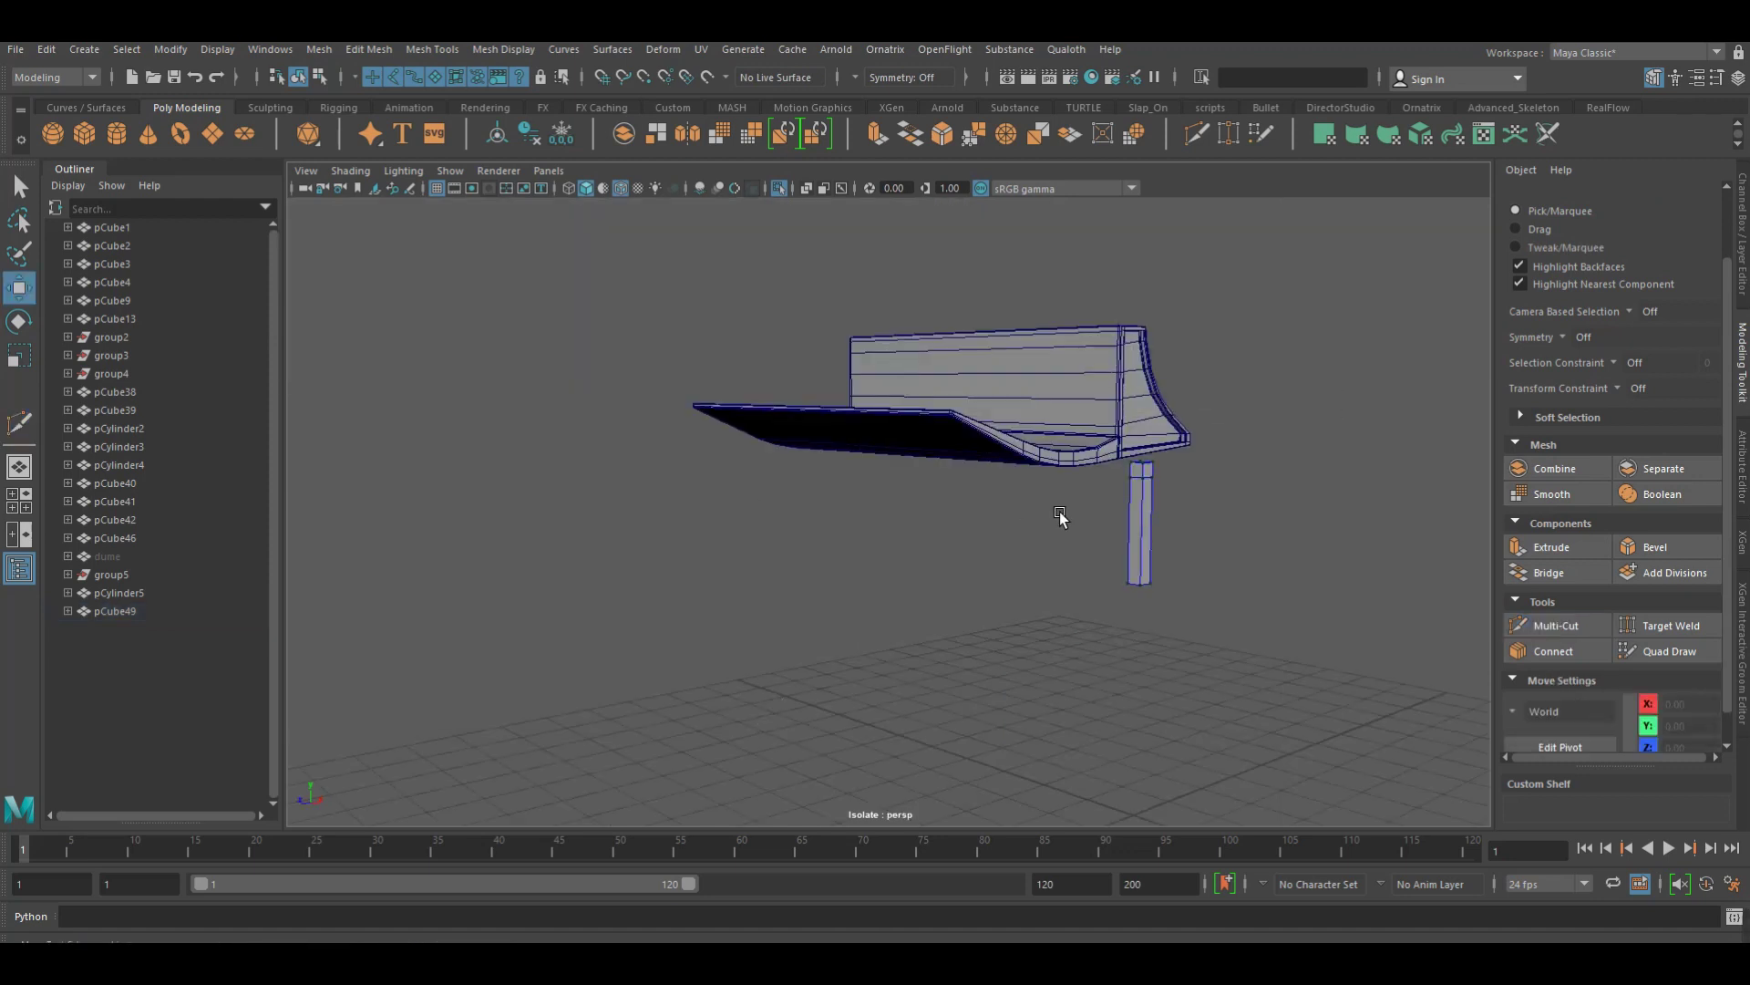
middle_click_drag(1291, 529, 982, 534, "alt")
right_click_drag(983, 534, 1280, 550, "alt")
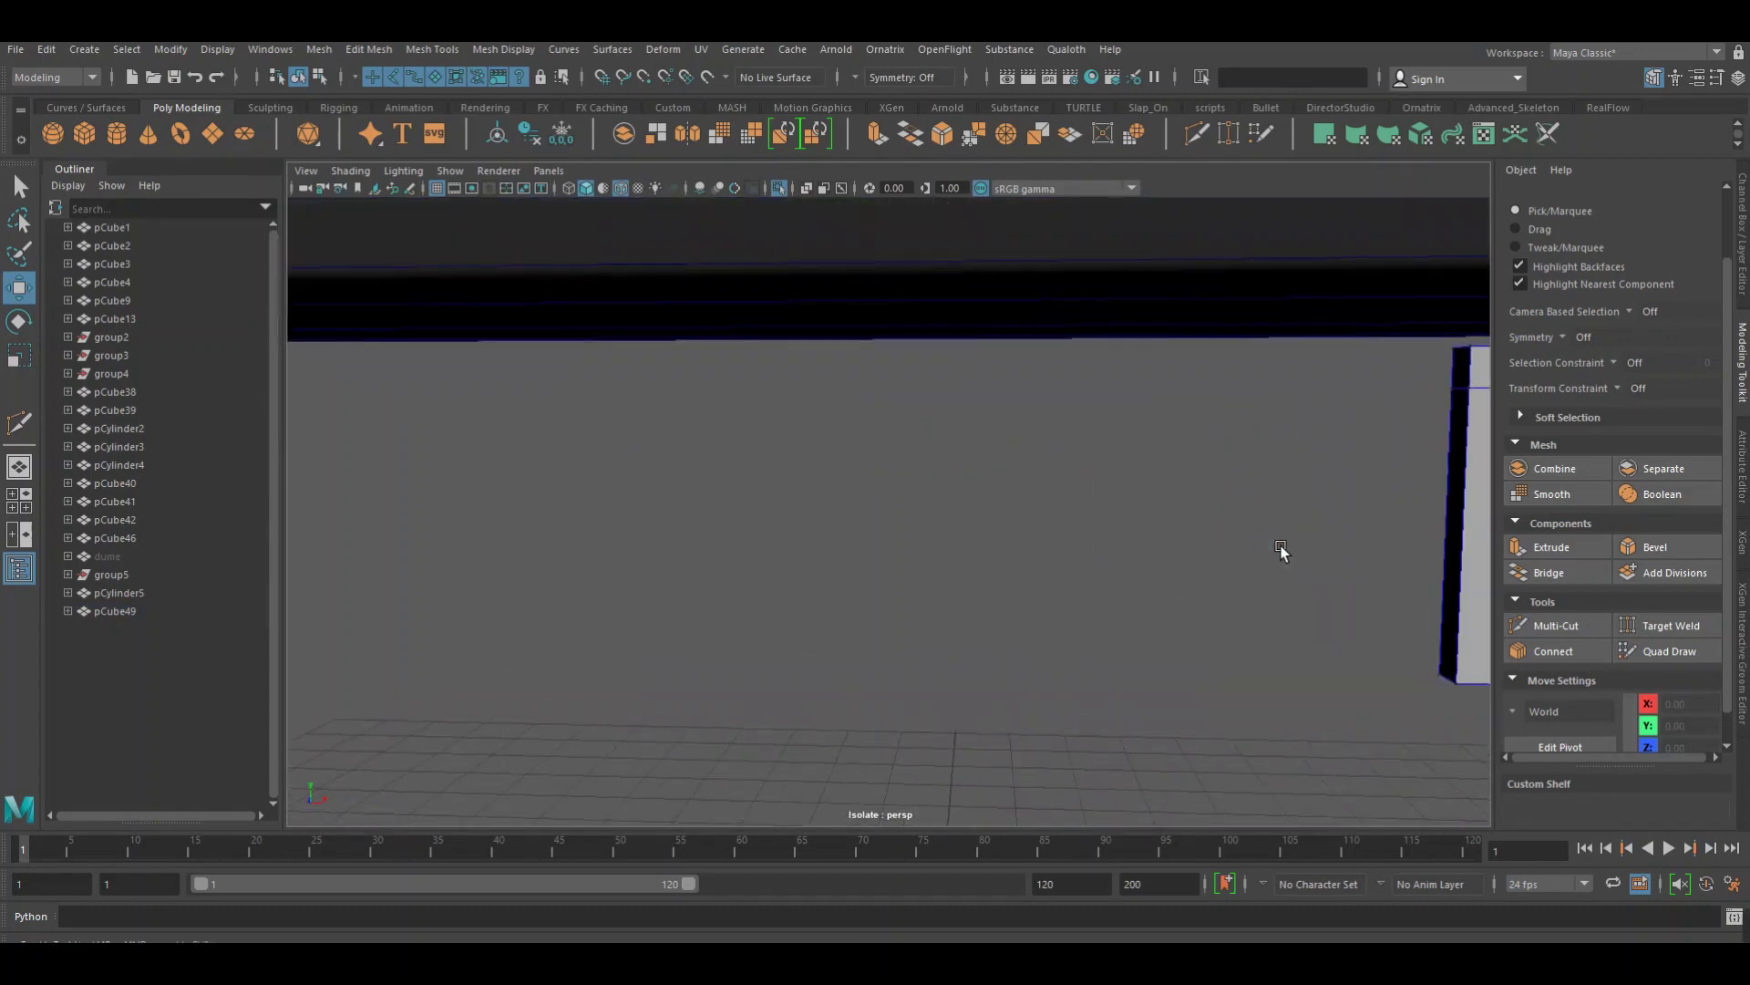
middle_click_drag(1281, 551, 1003, 528, "alt")
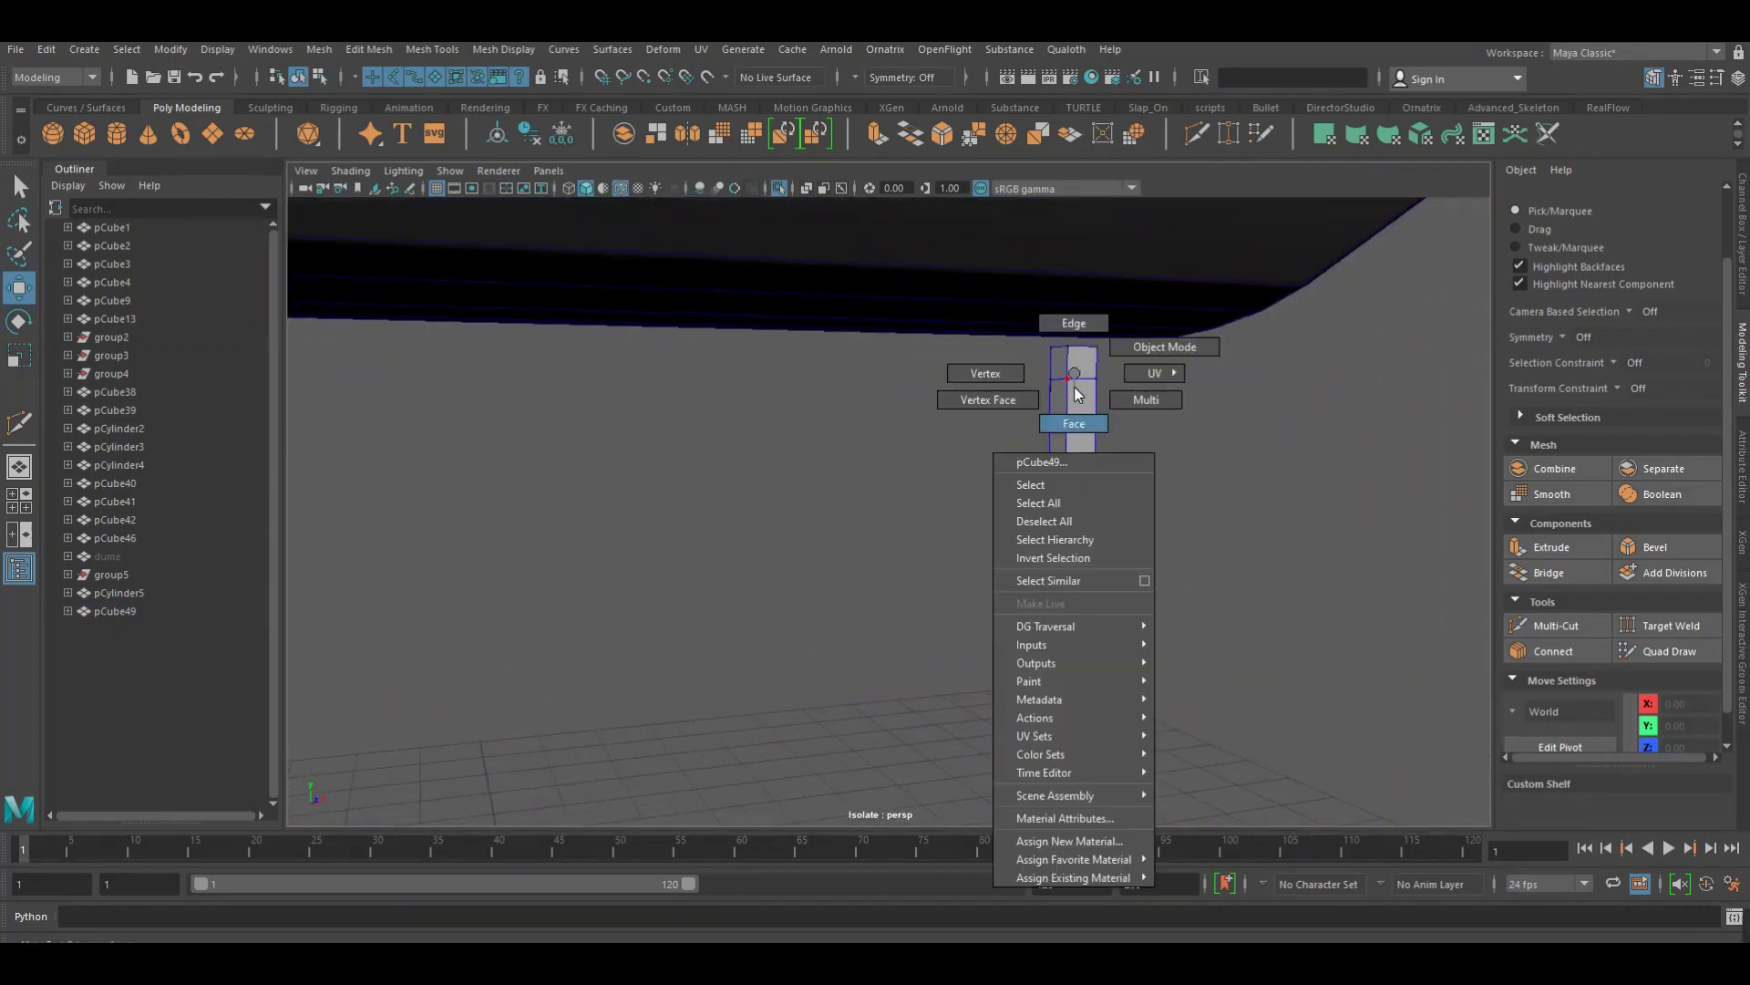
right_click_drag(1089, 380, 1068, 360)
left_click(1059, 363)
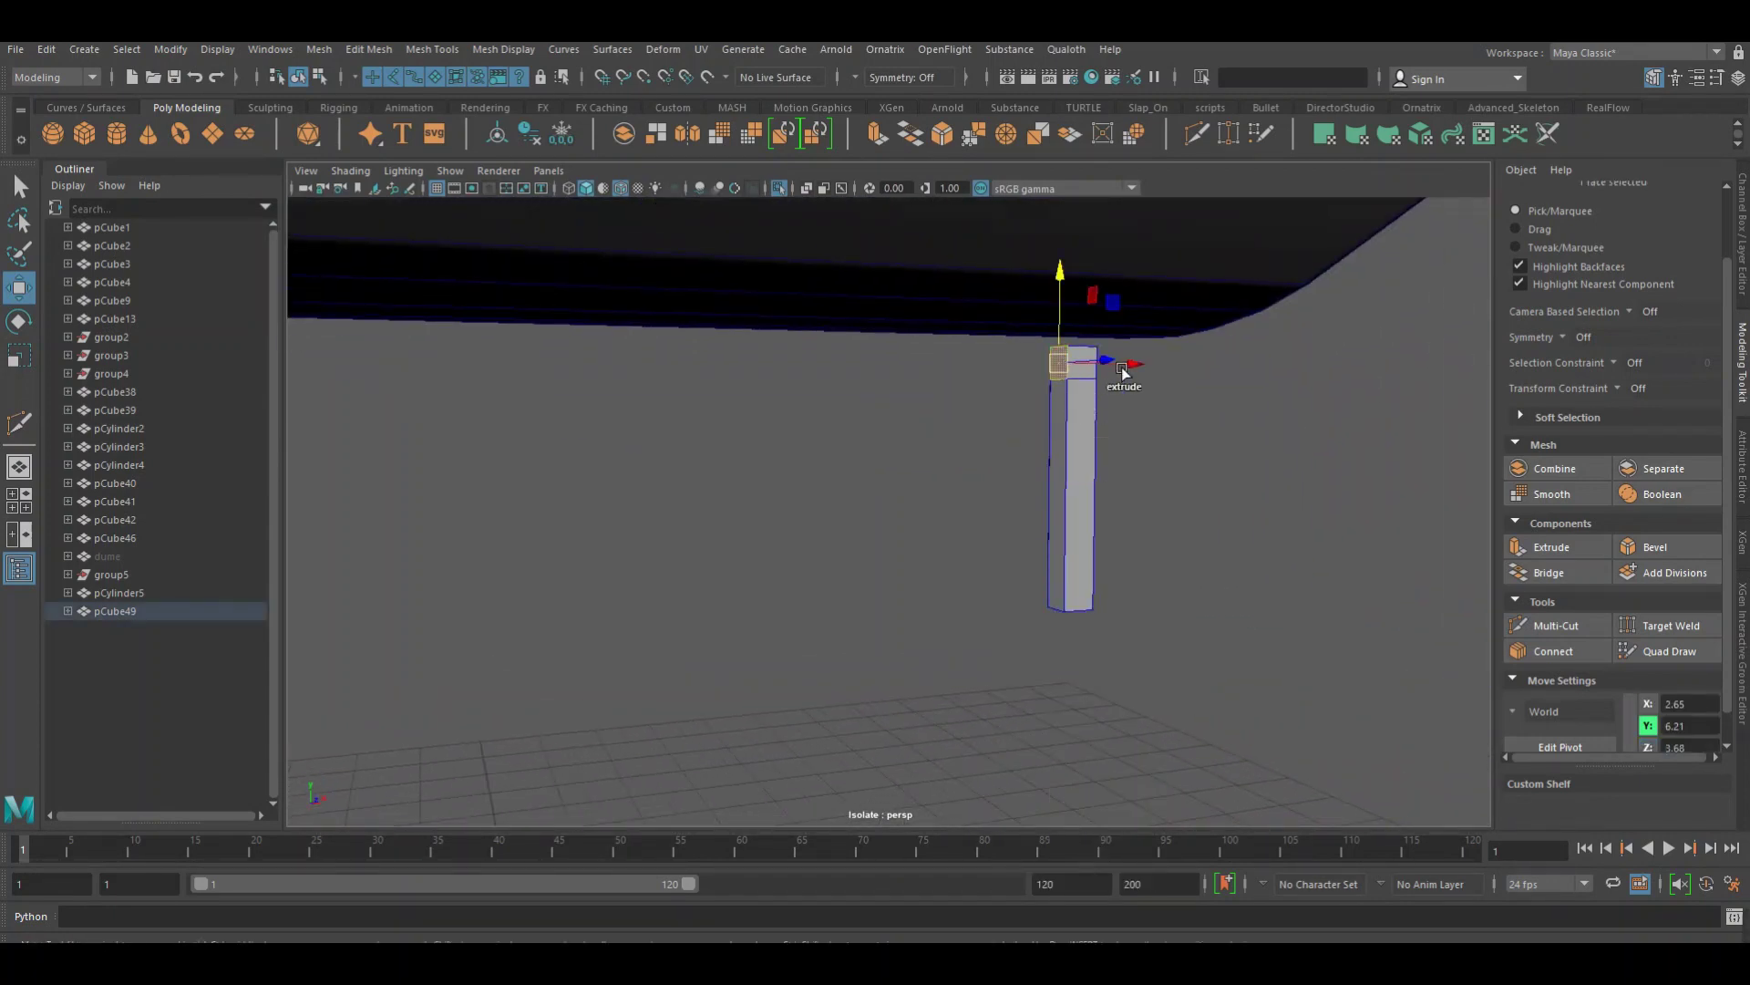
left_click_drag(1140, 367, 1085, 368, "shift")
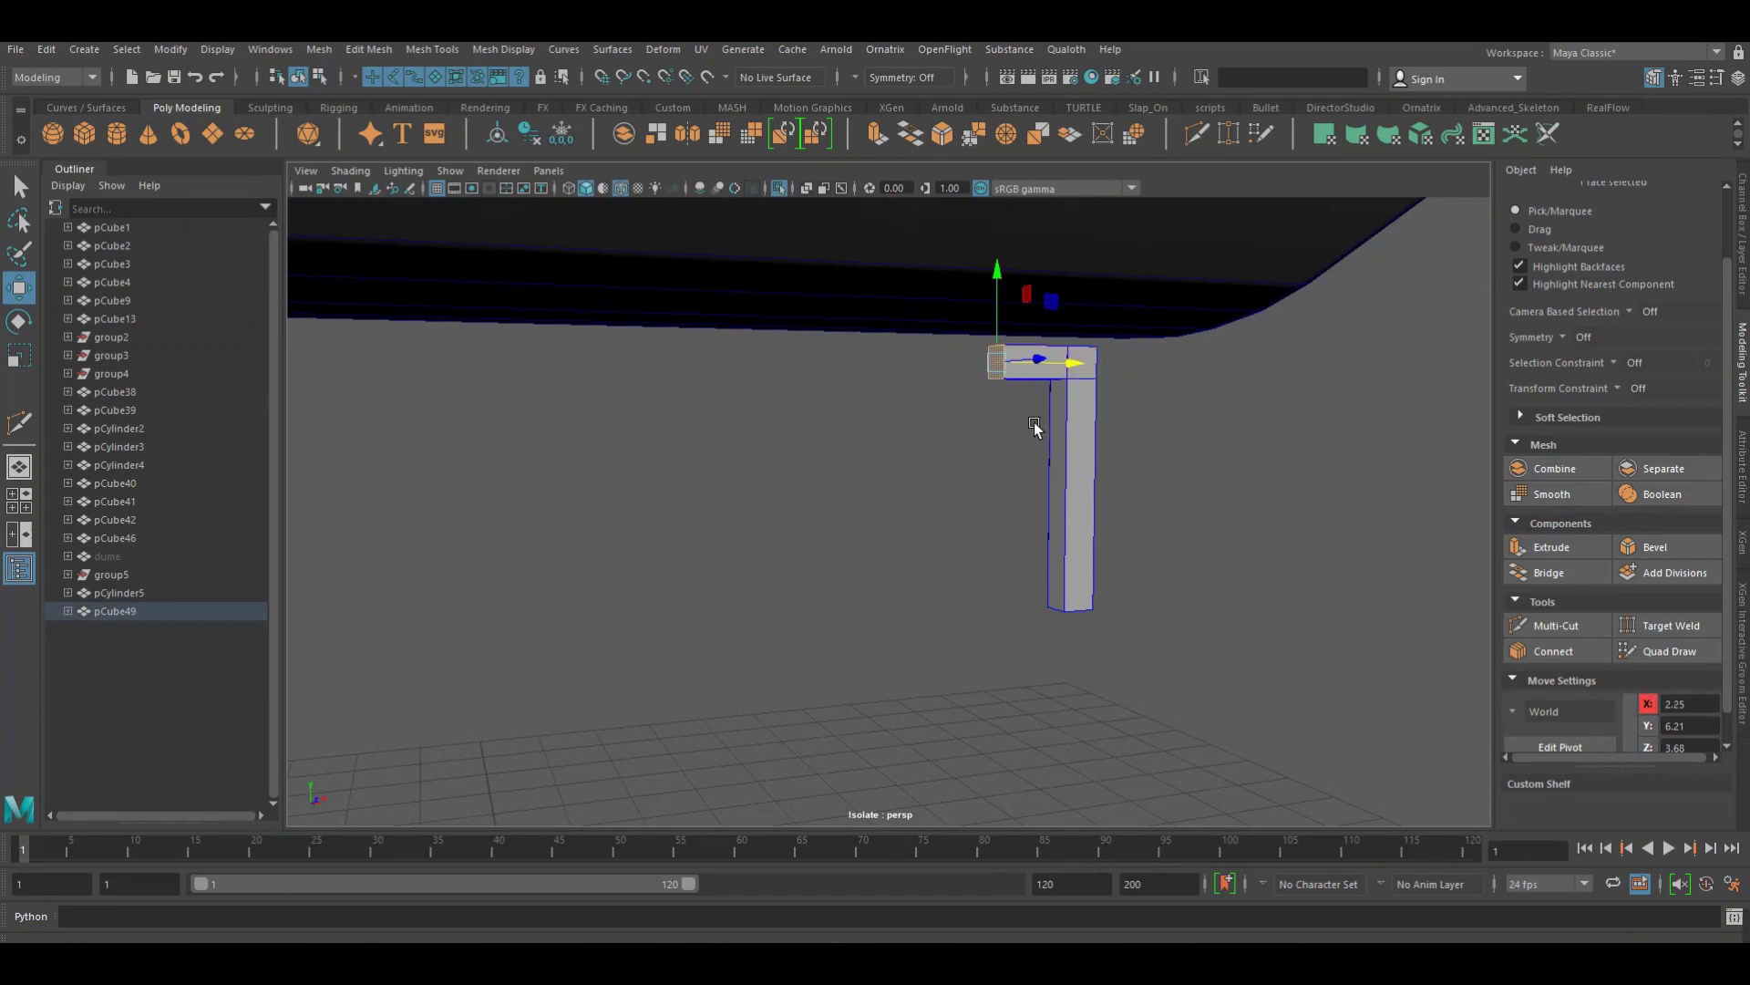
Raise the arm's corner vertex slightly in orthographic view, then switch to side view
key("space")
left_click_drag(1035, 426, 1019, 455)
right_click_drag(939, 447, 868, 451)
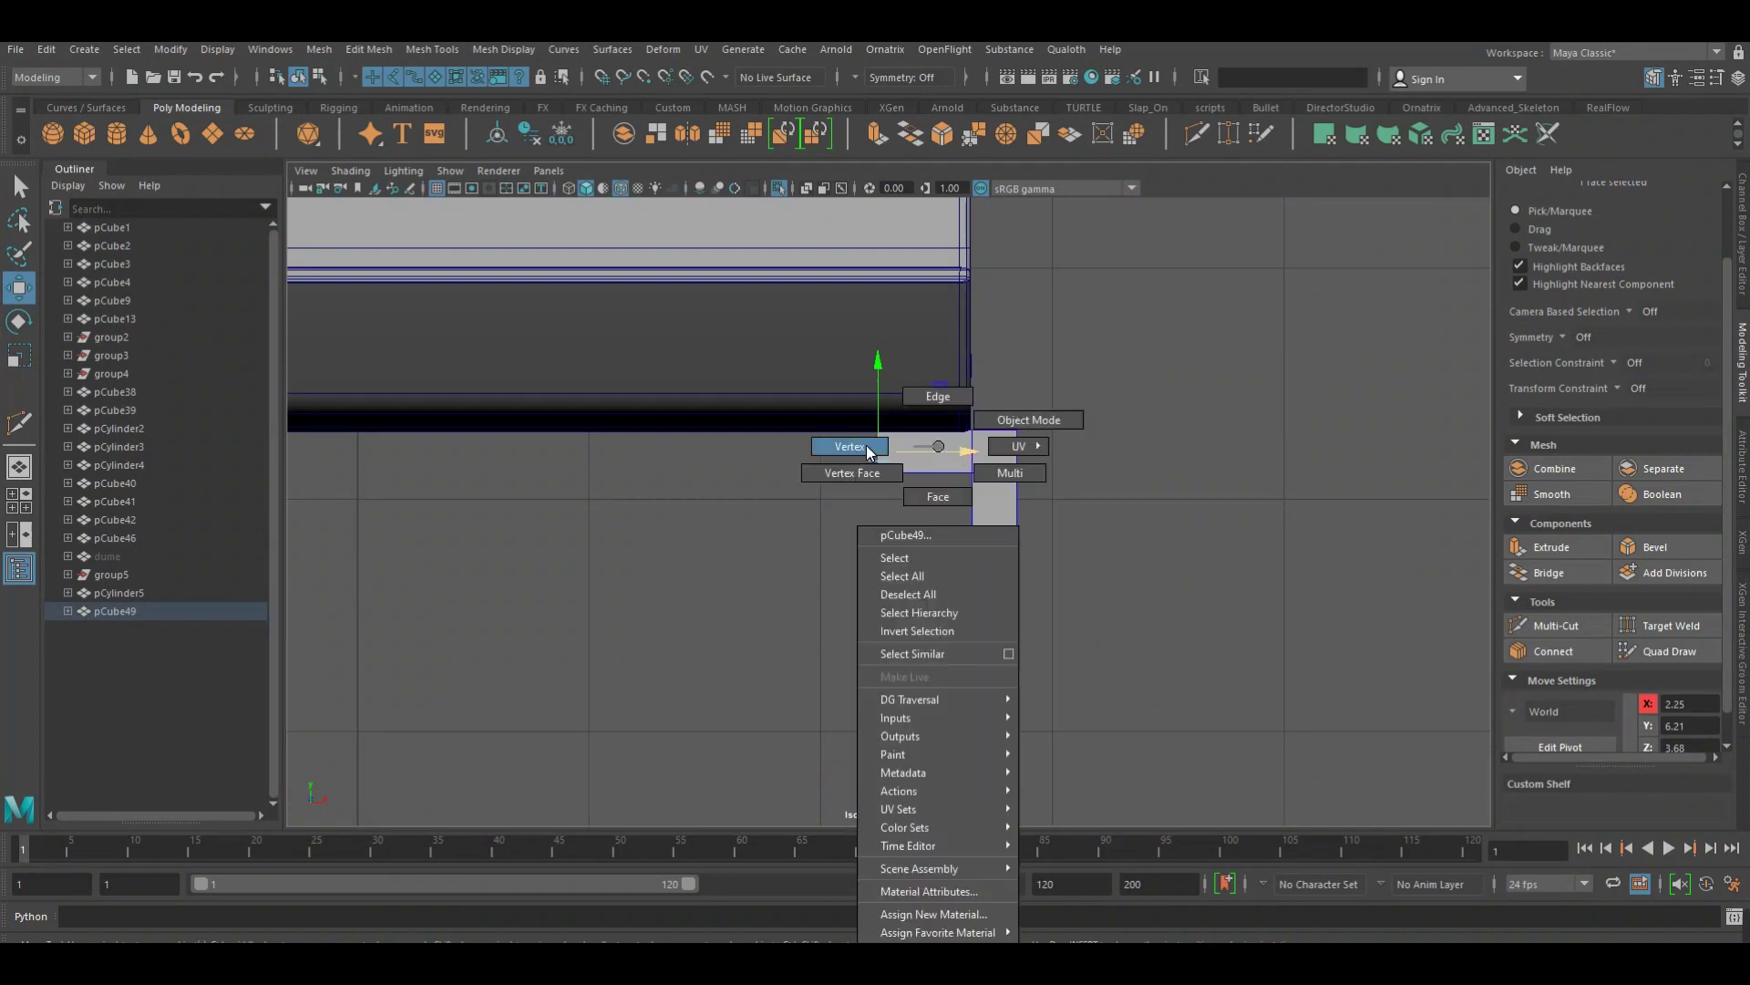
left_click_drag(1078, 501, 870, 473)
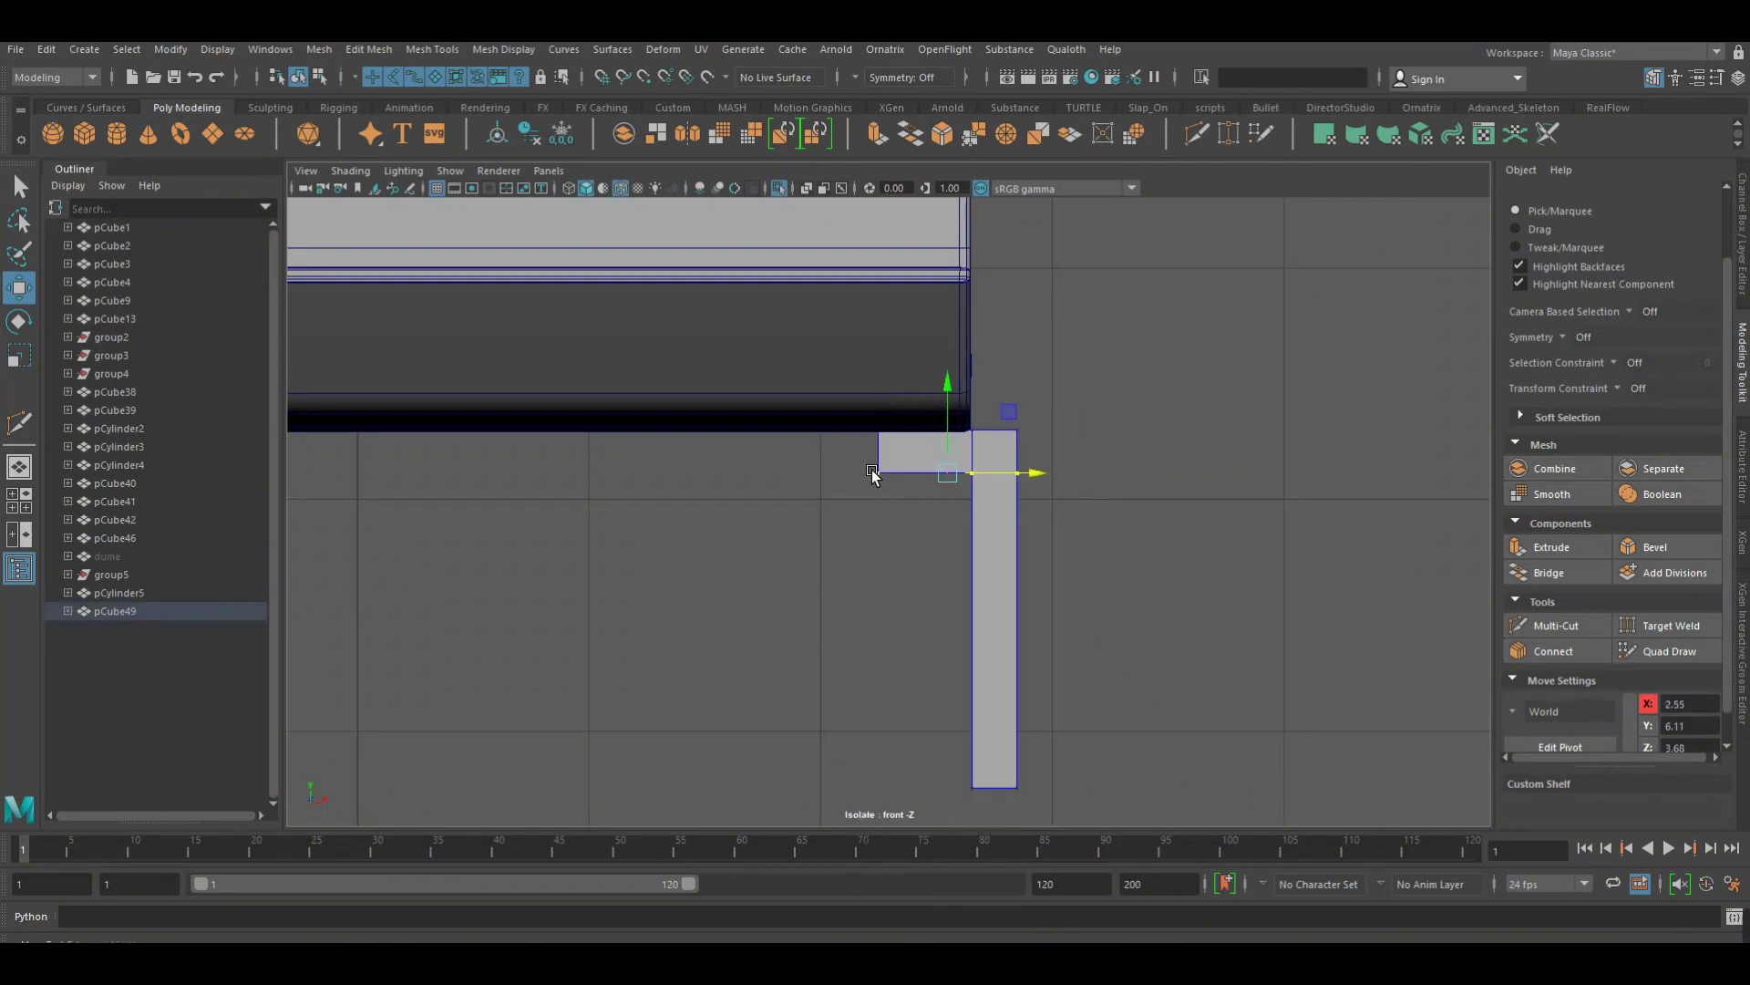
left_click_drag(1102, 510, 798, 455)
middle_click_drag(969, 432, 970, 423)
right_click_drag(986, 458, 1040, 457)
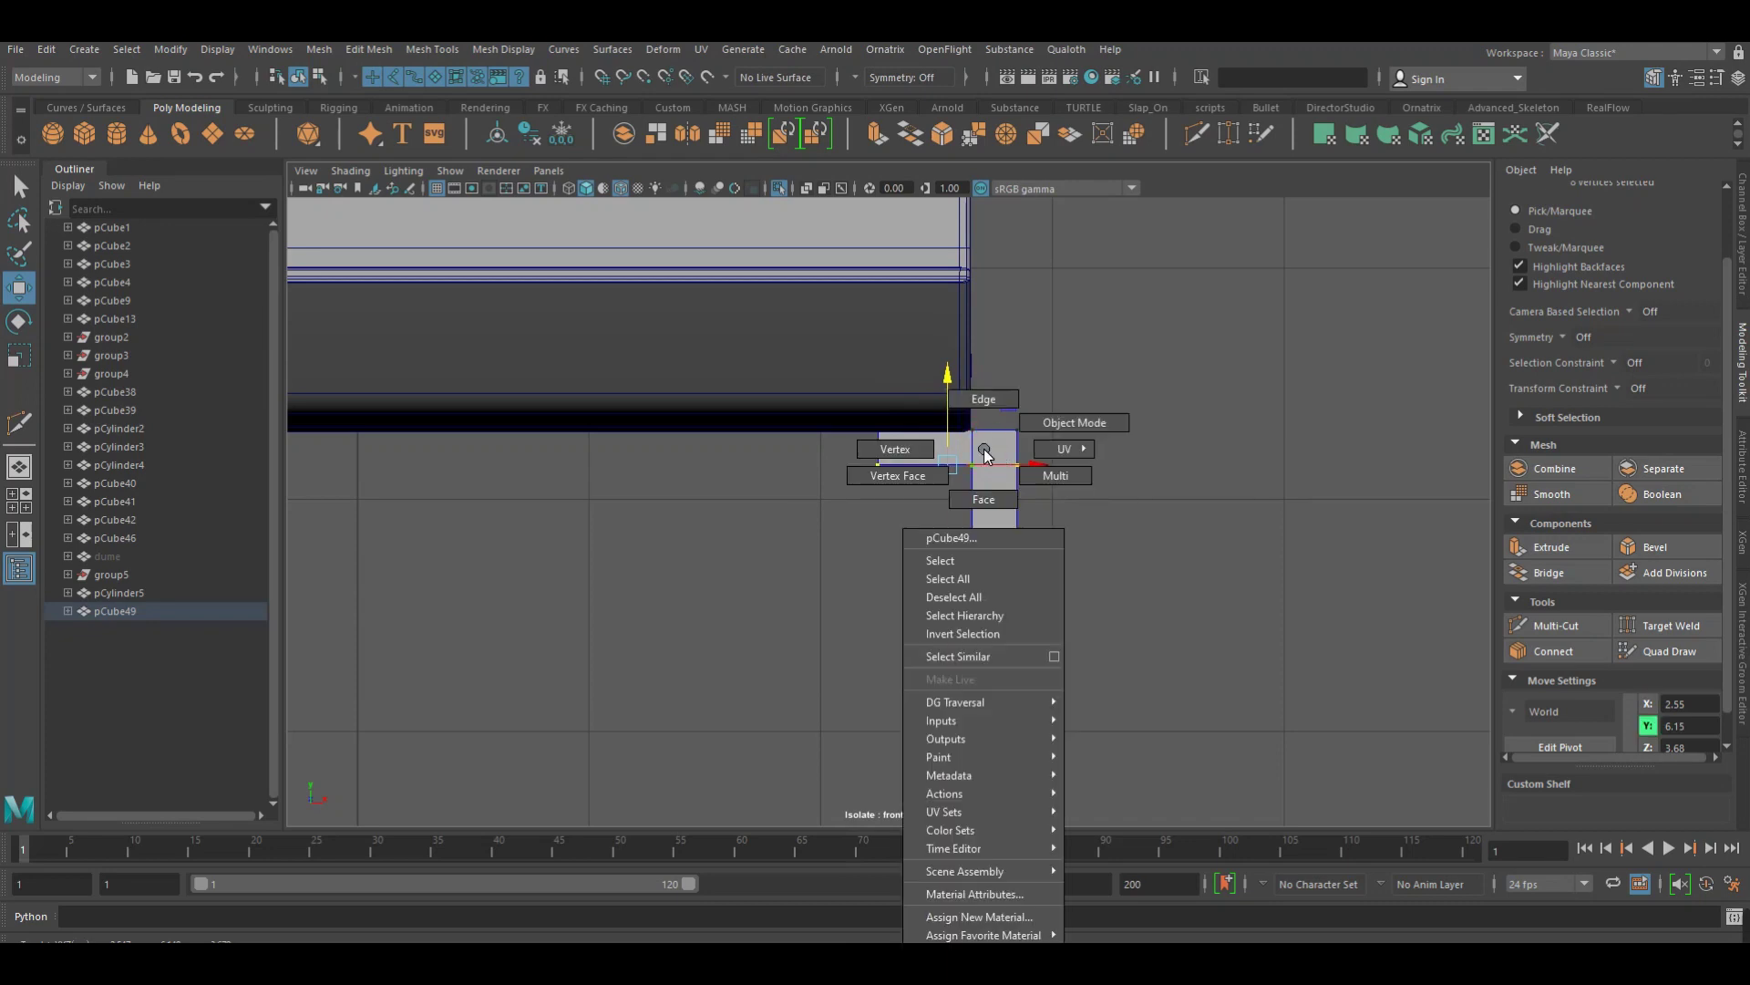
key("space")
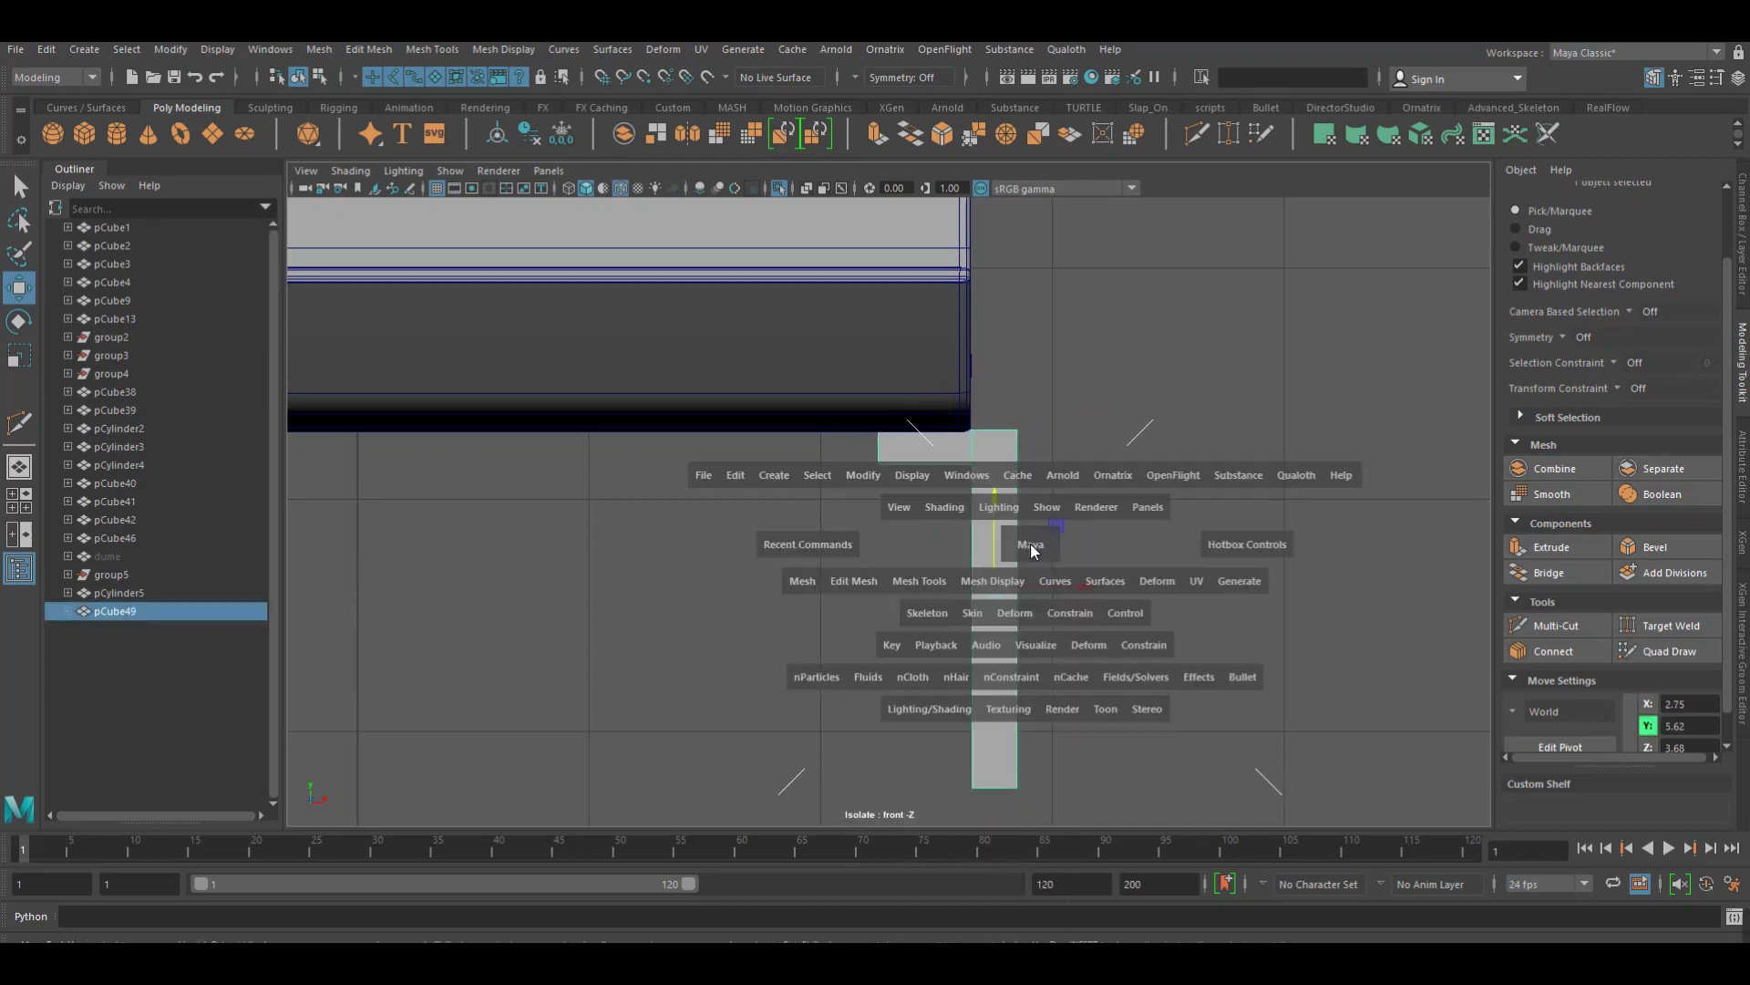
left_click_drag(1090, 551, 1131, 544)
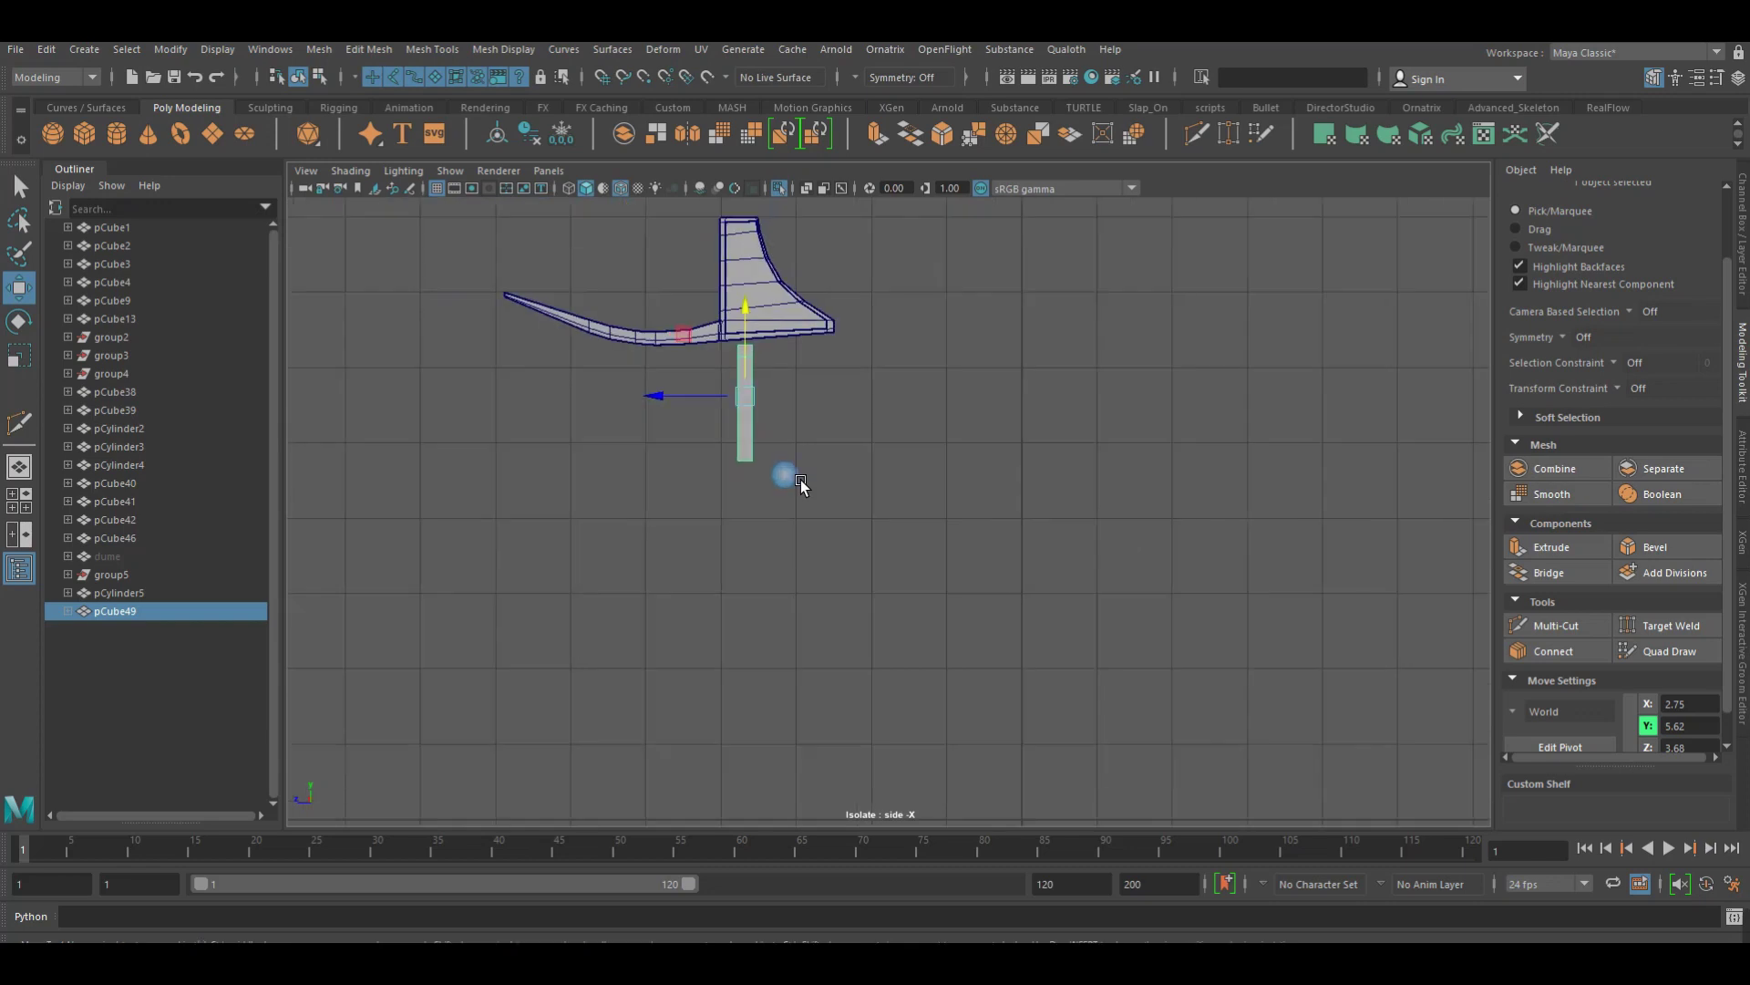
Add the seat and fender to the post selection and isolate the three pieces
middle_click_drag(1101, 549, 1054, 407, "alt")
scroll(1054, 407, "up", 1)
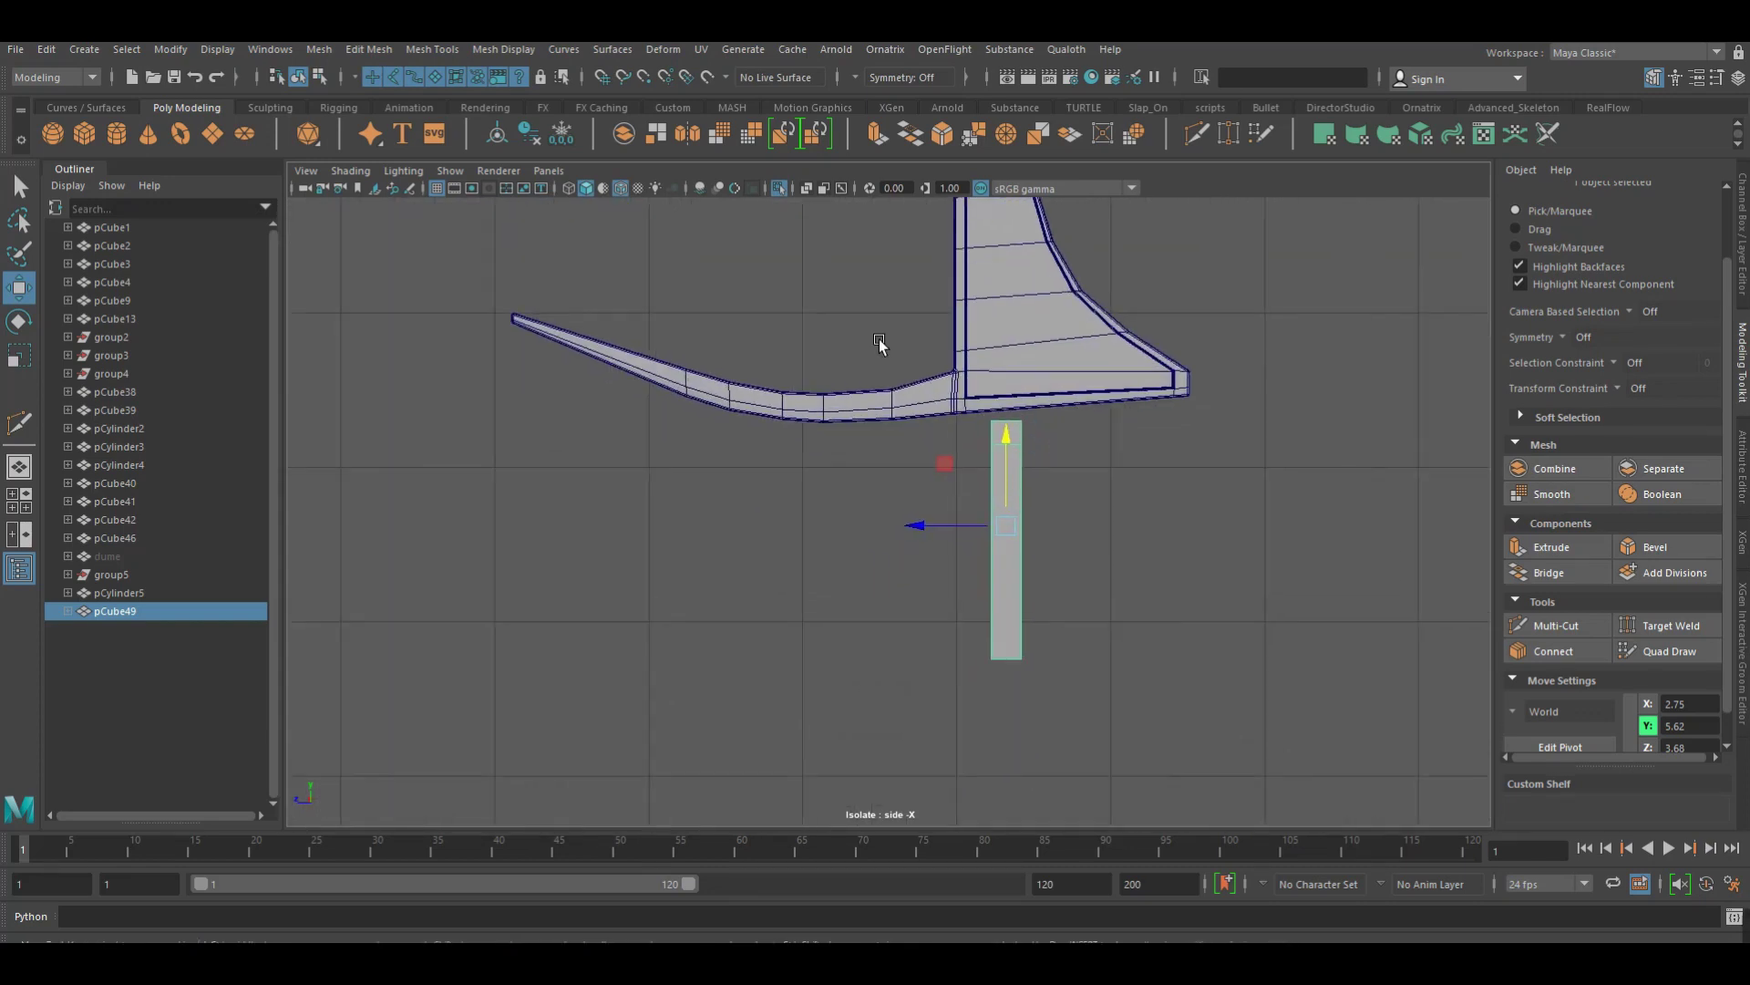
left_click(784, 190)
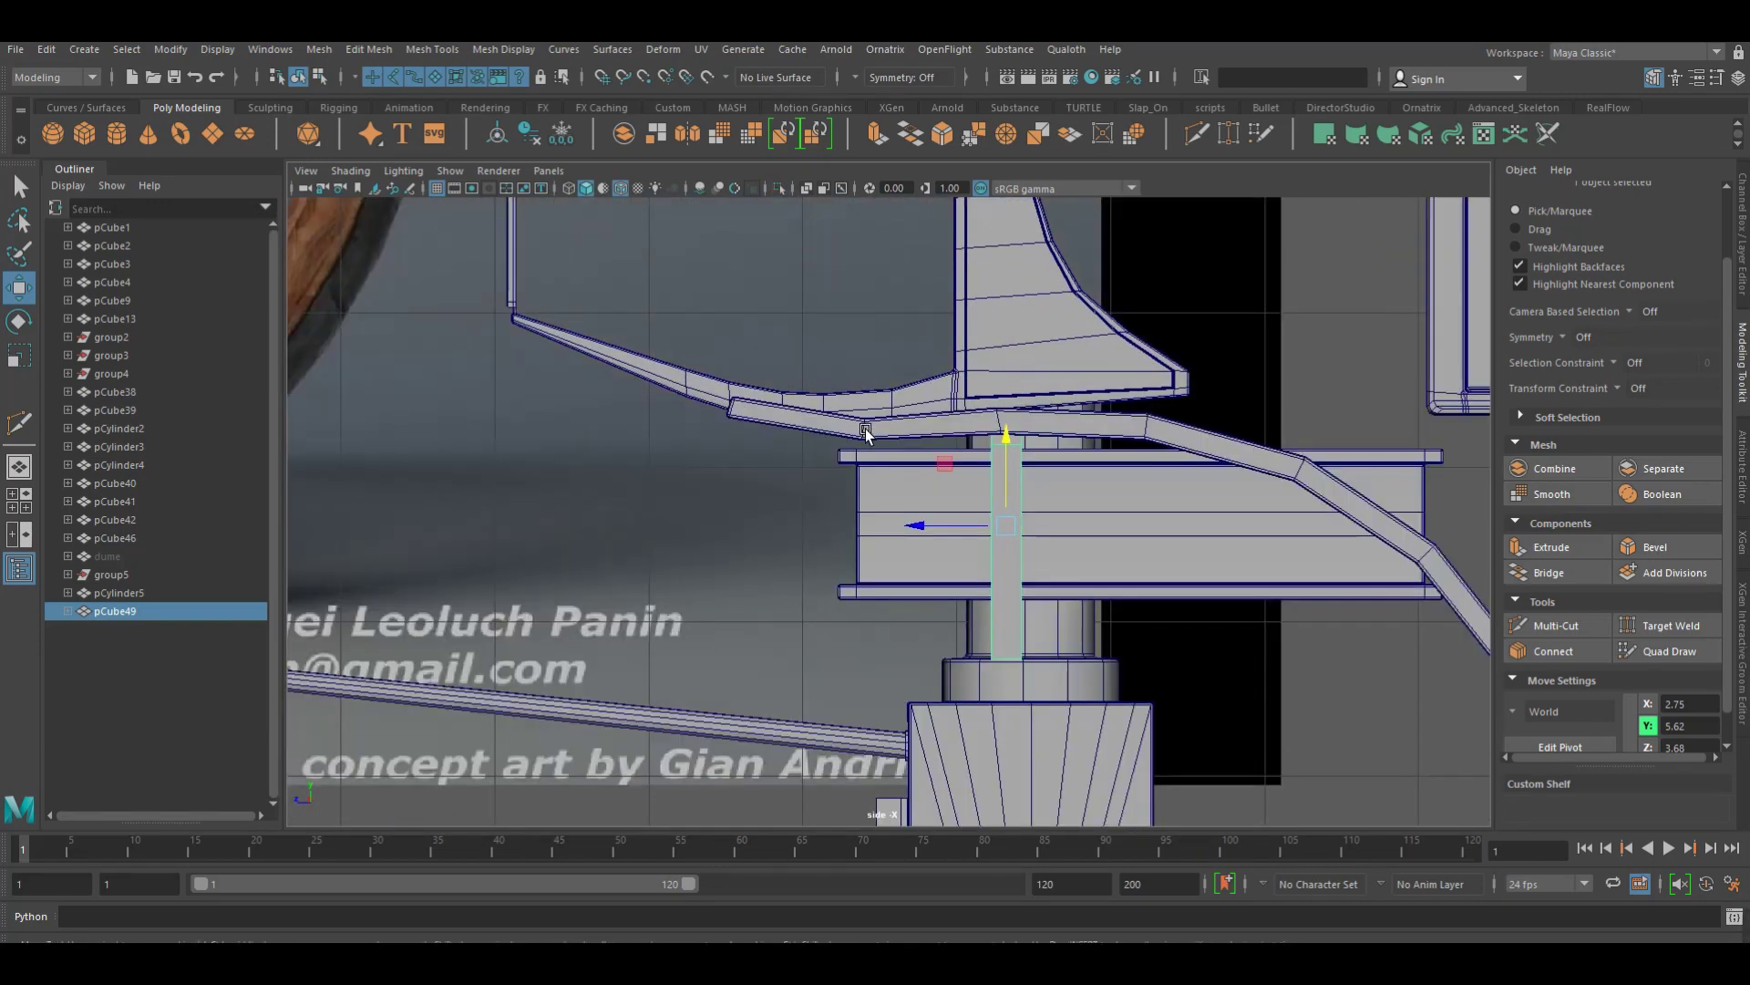
left_click(747, 394, "shift")
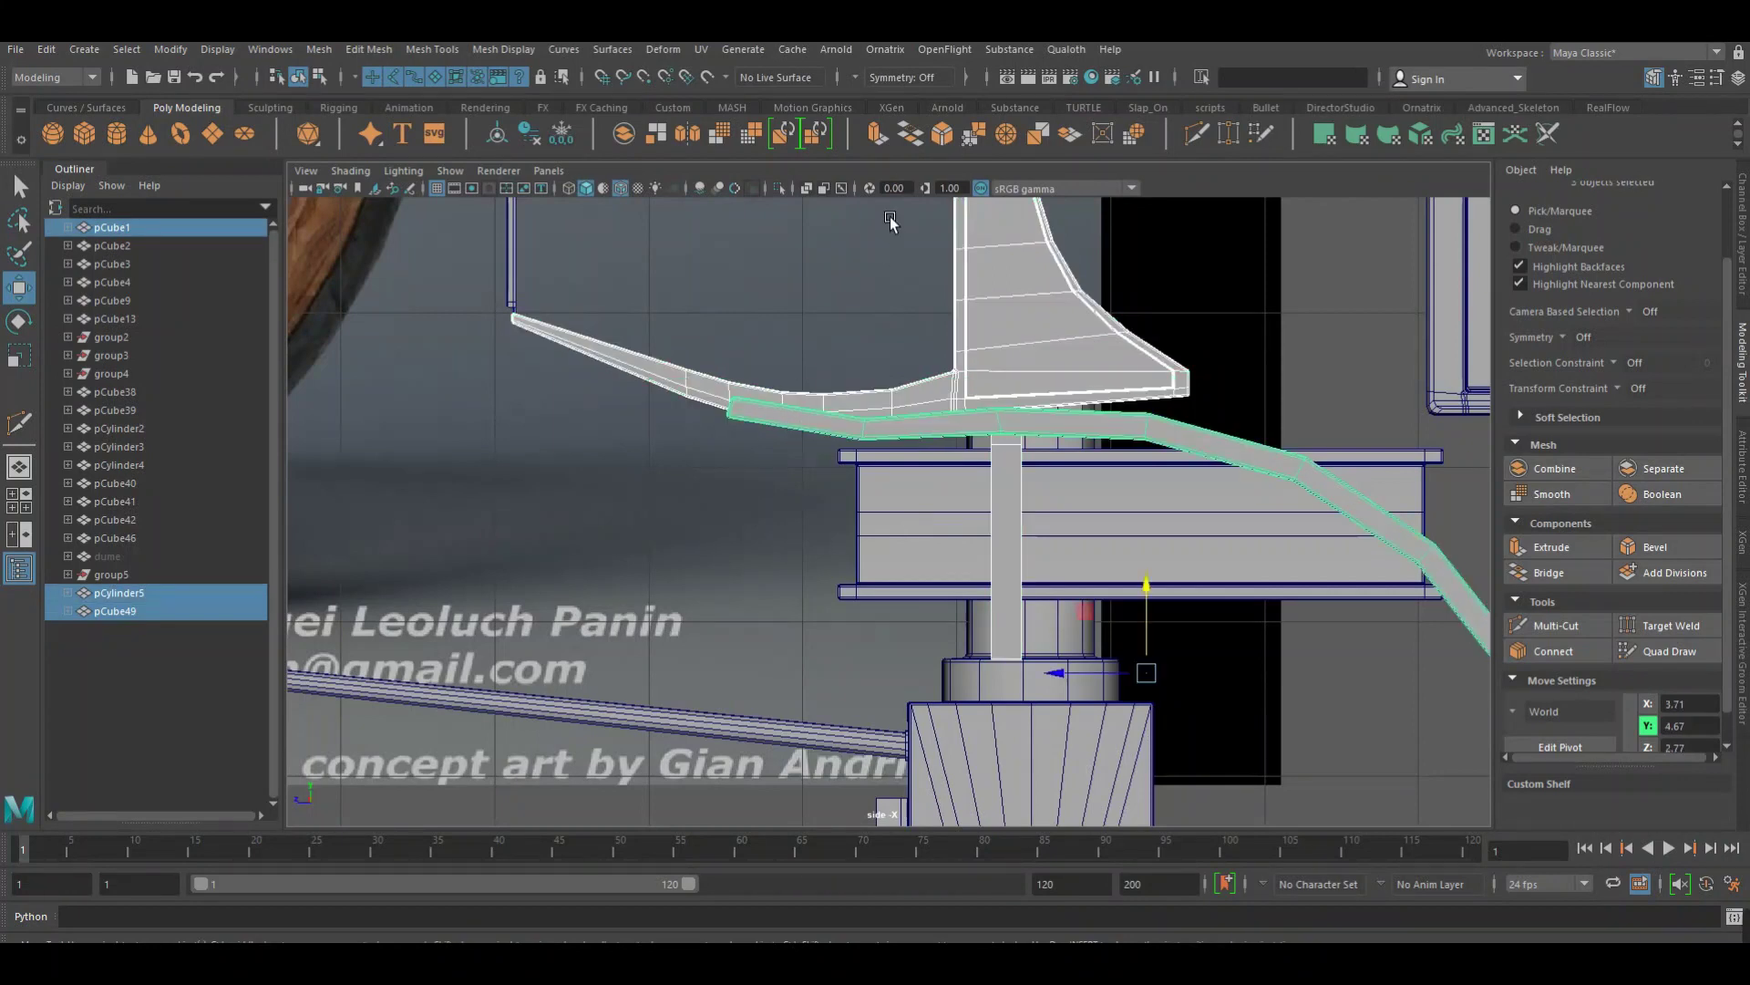
left_click(790, 194)
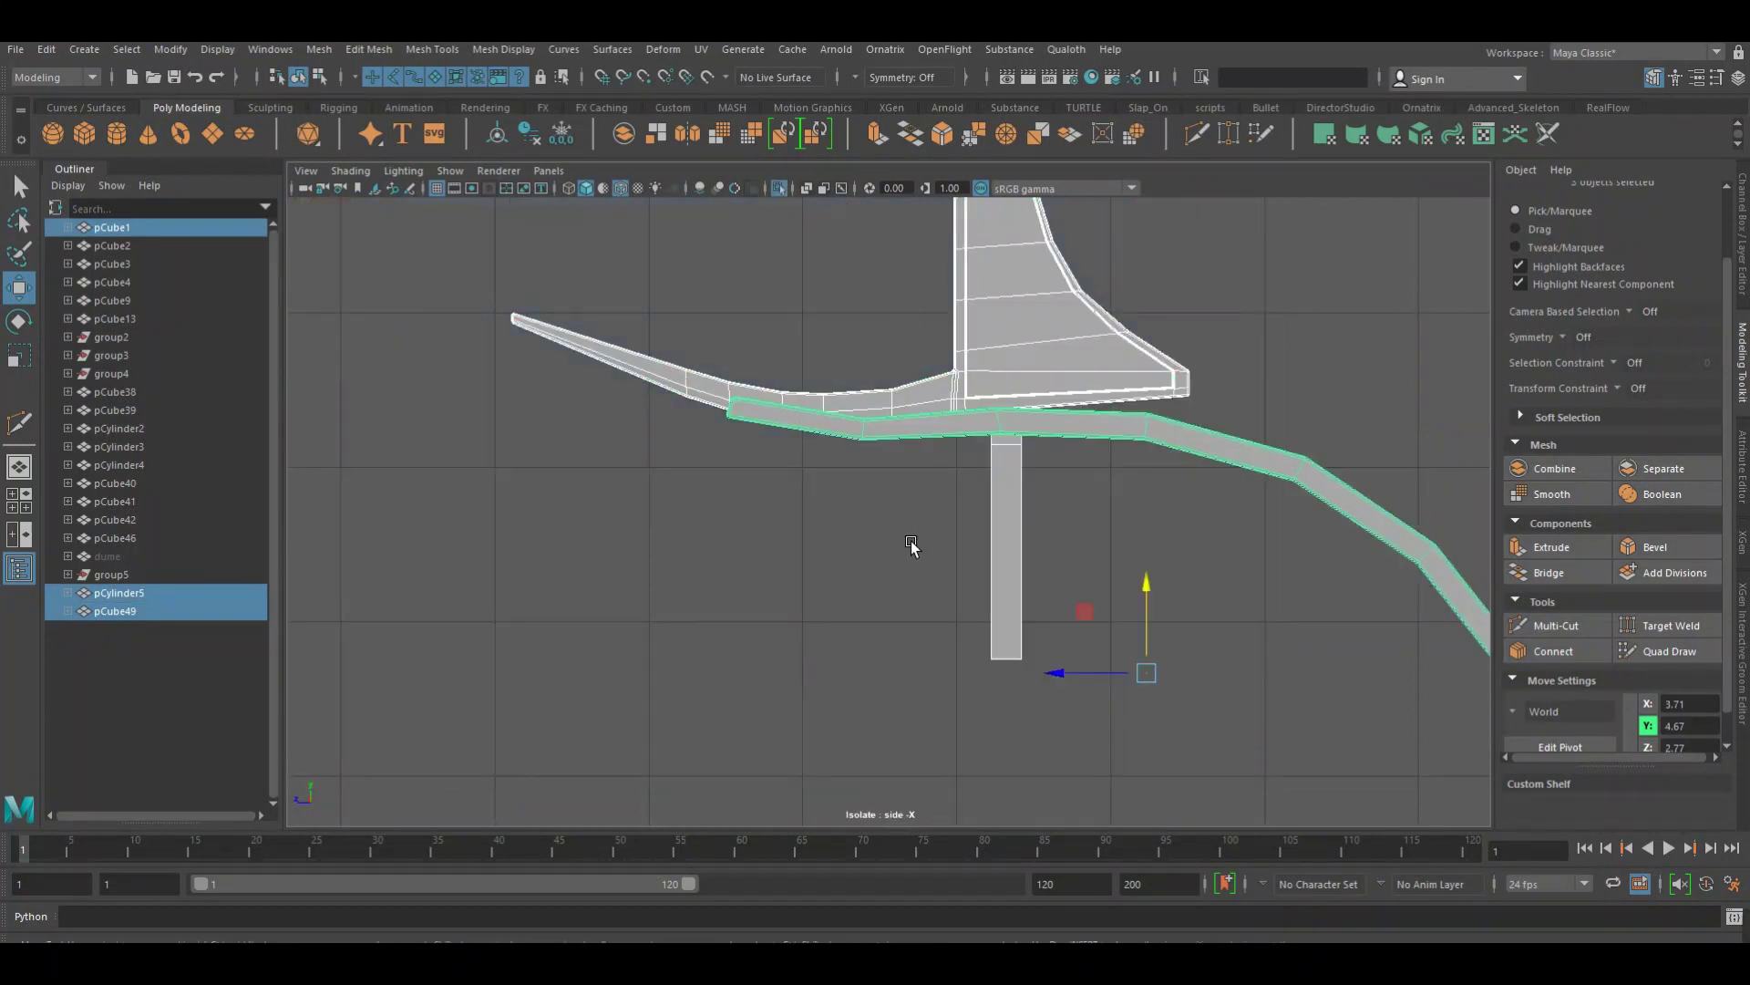
left_click(987, 530)
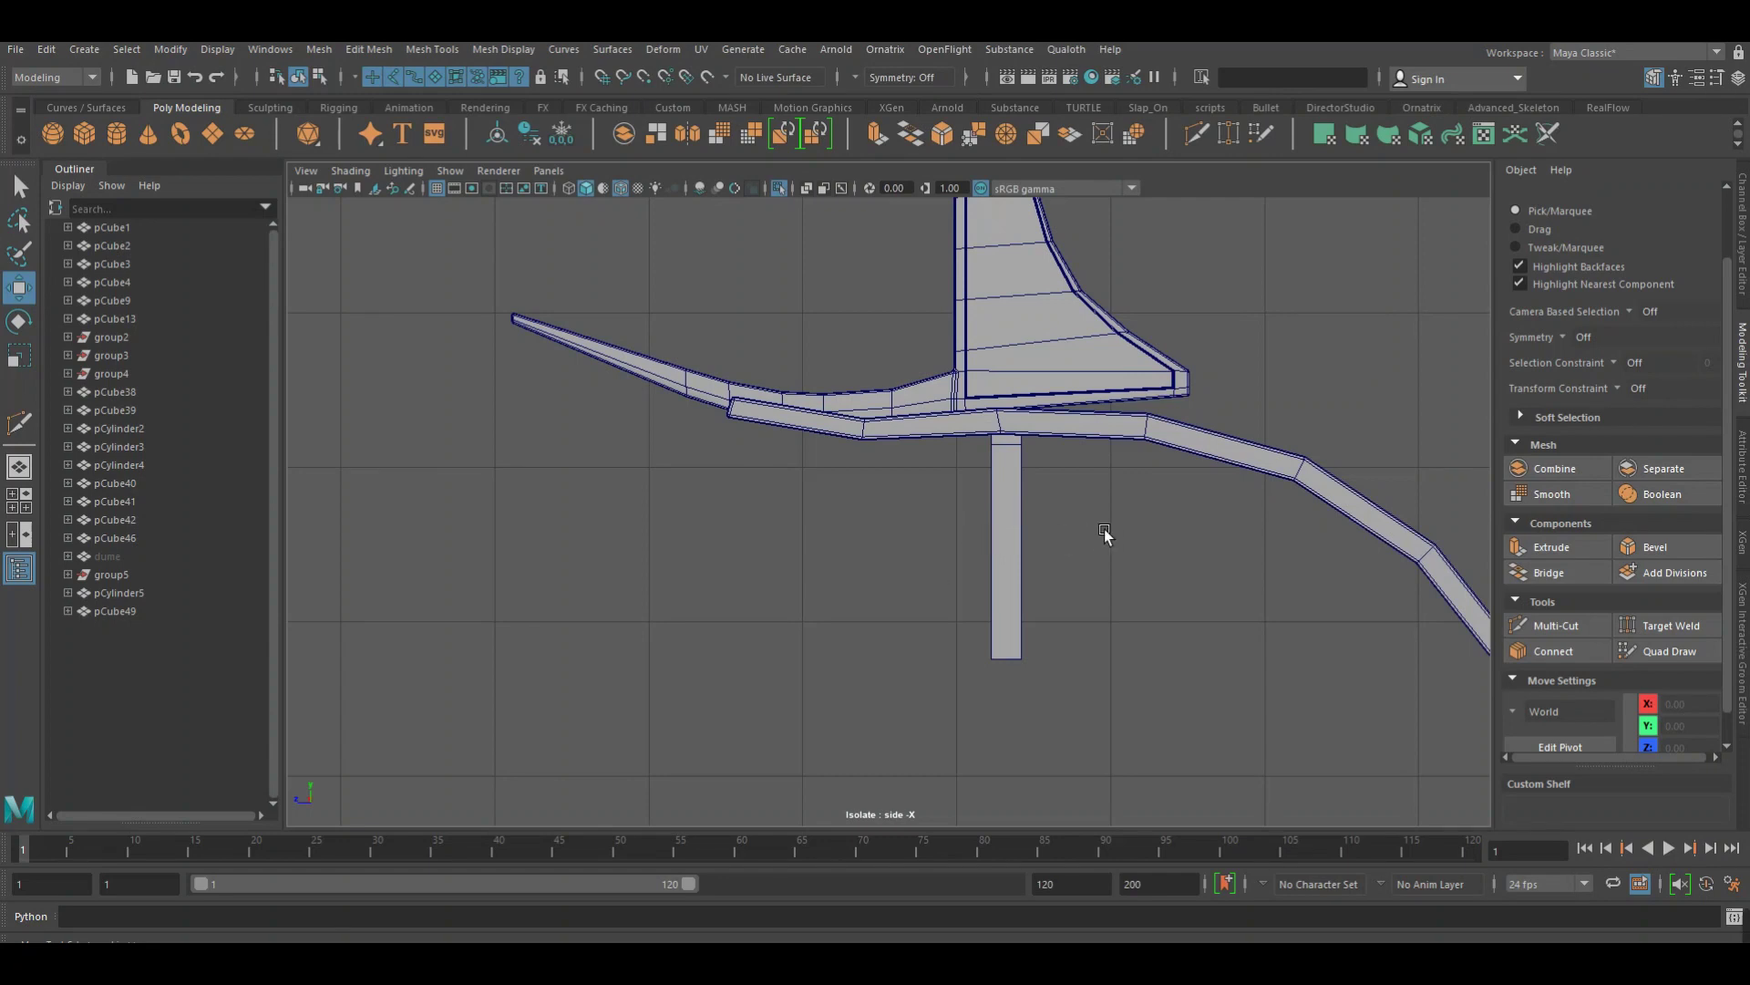
Frame the seat, fender and post in perspective, then show the whole scene again
scroll(1104, 534, "down", 5)
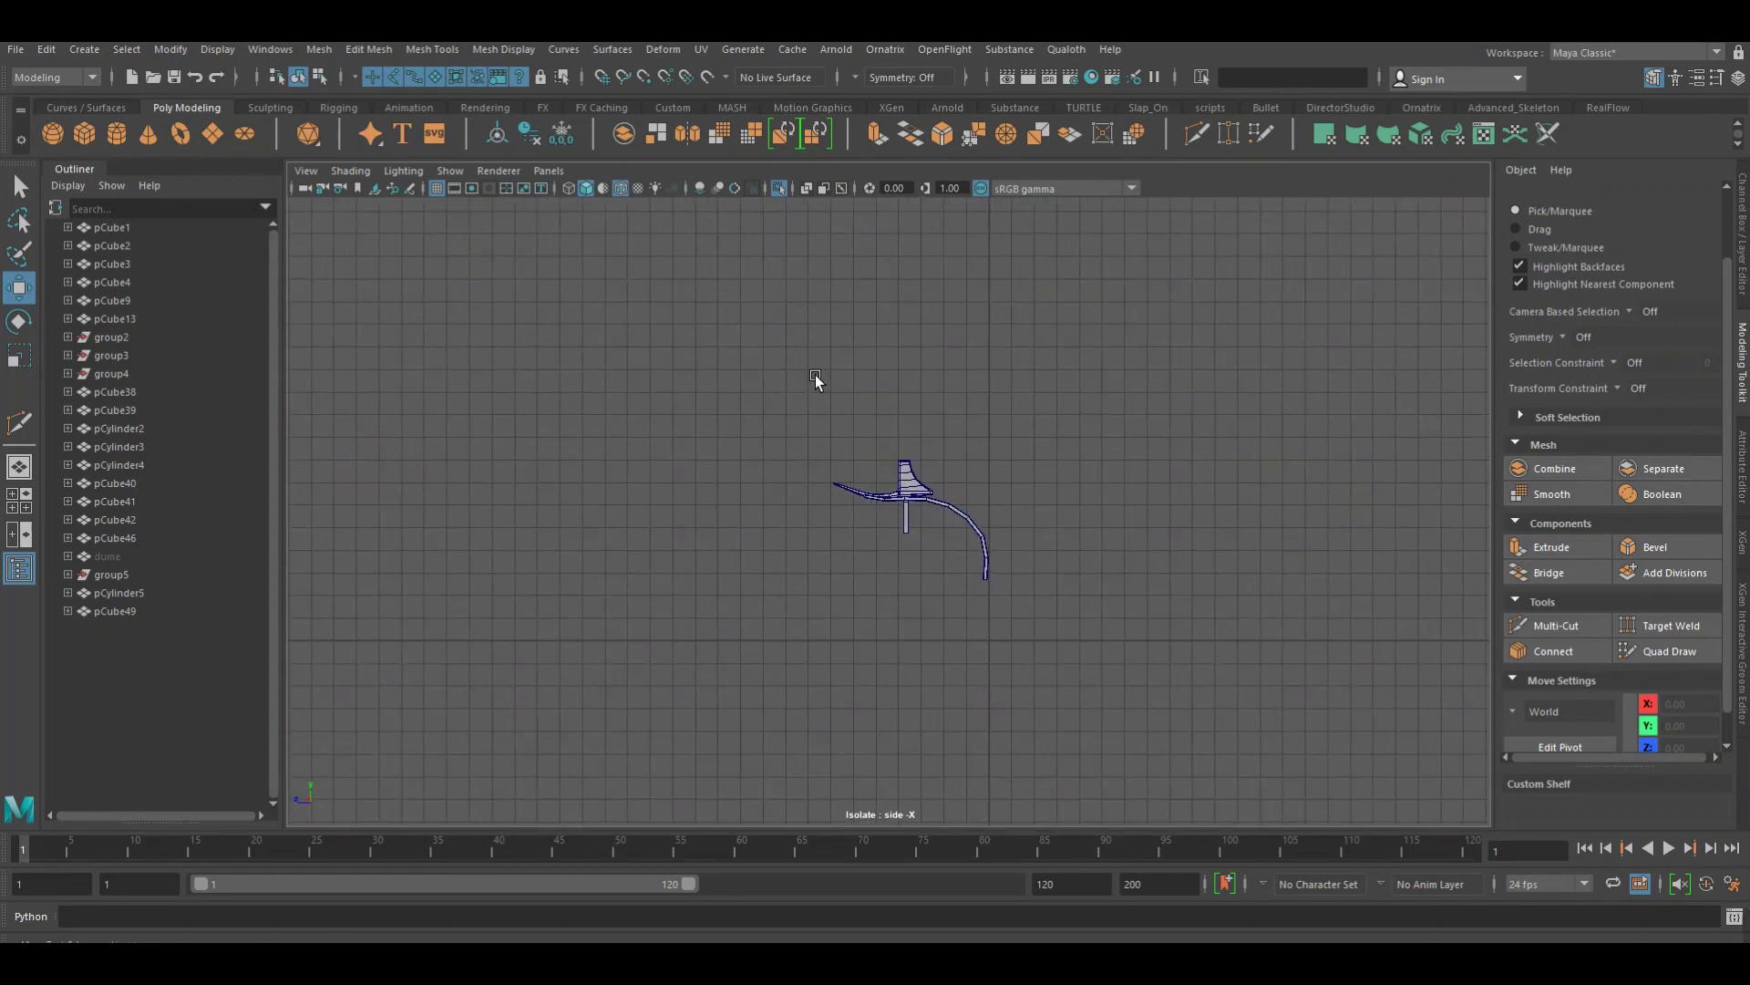
left_click_drag(815, 374, 802, 348)
key("f")
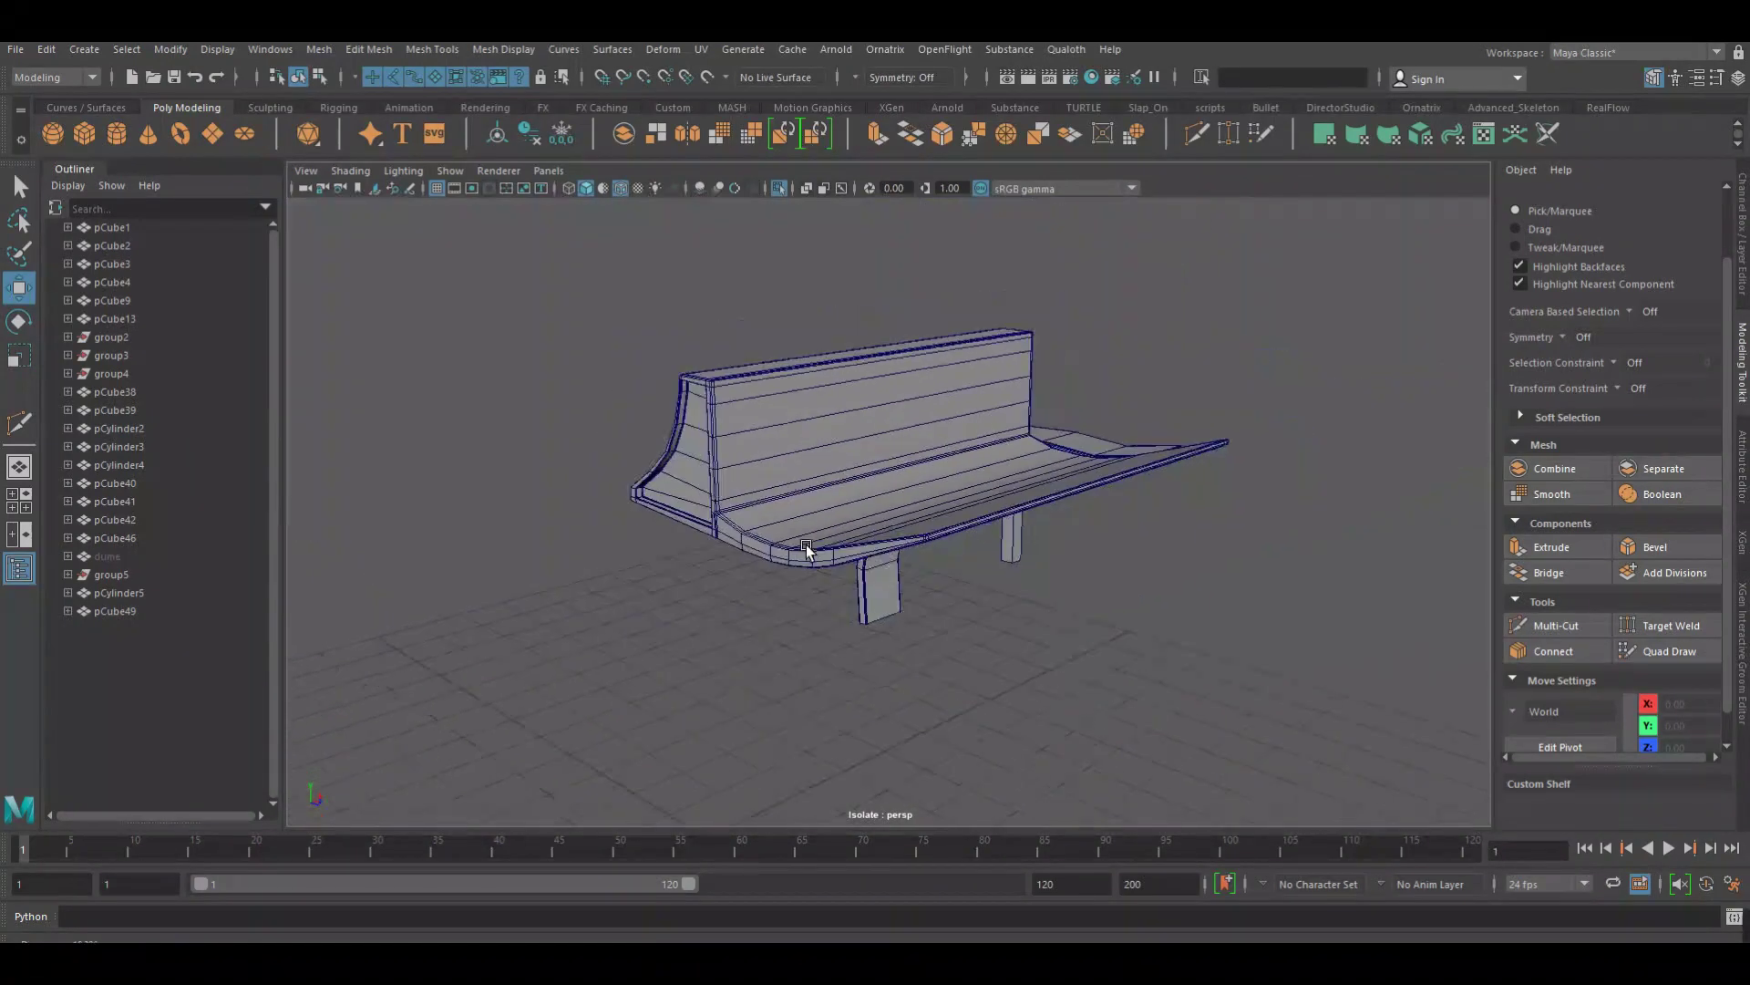
left_click_drag(1167, 665, 880, 548)
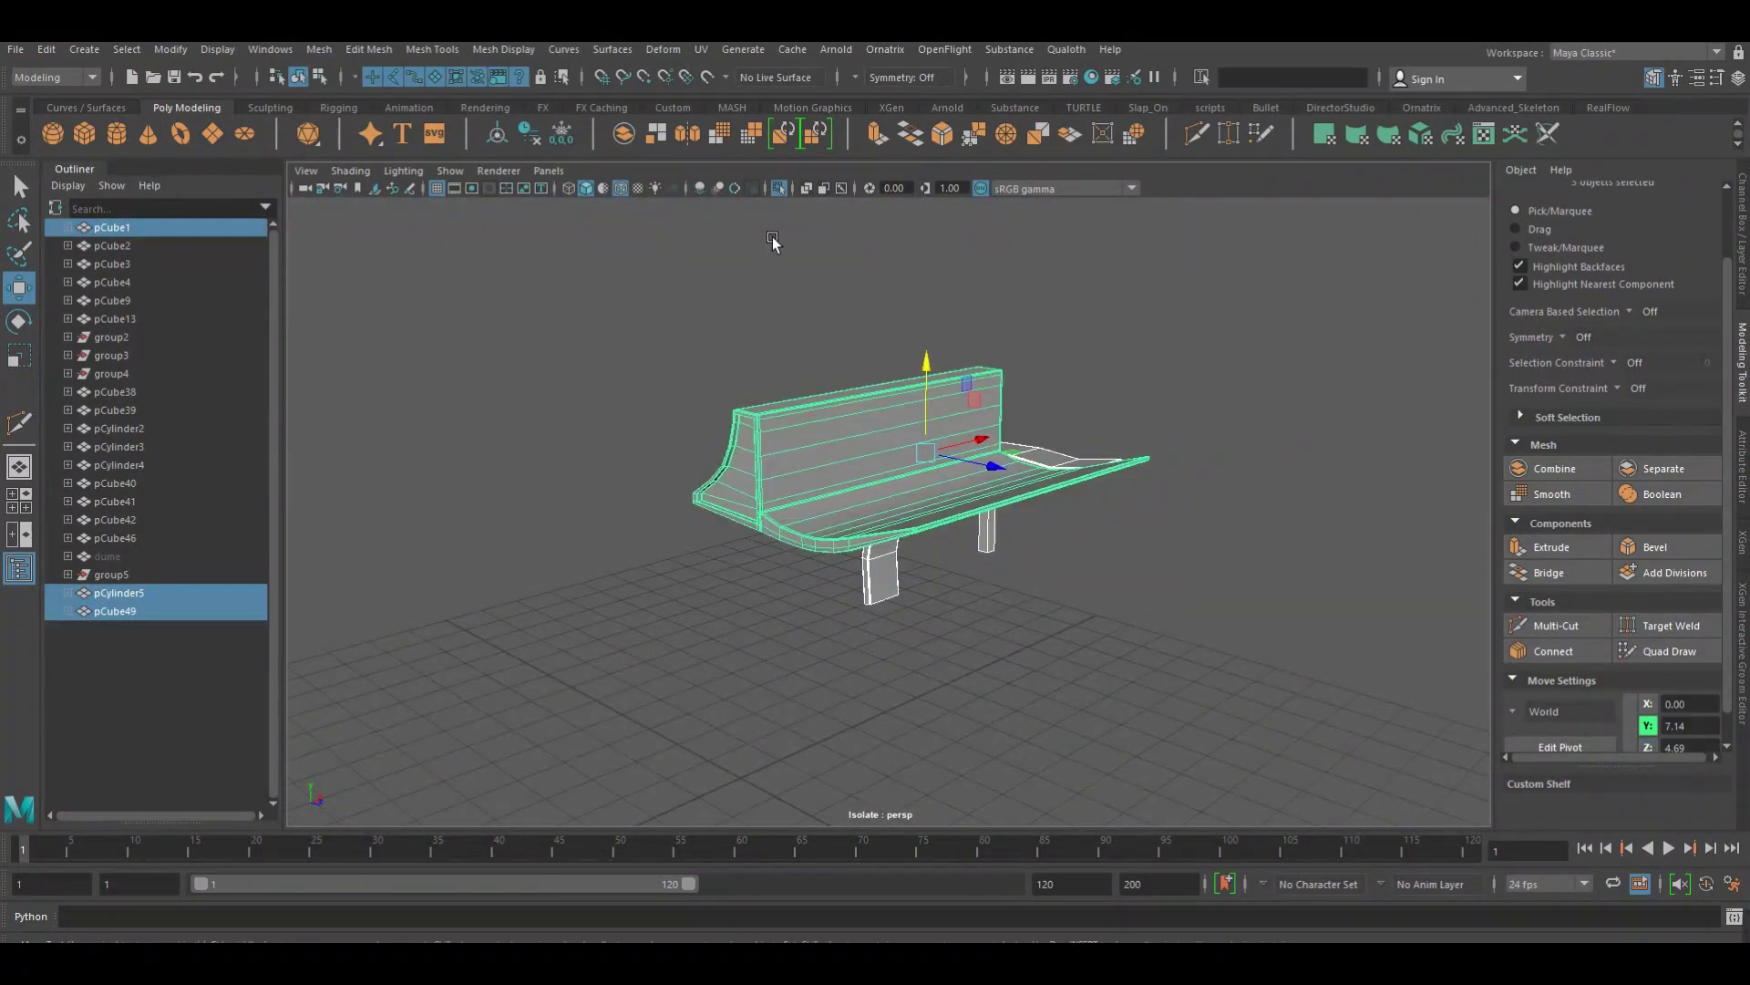
left_click(790, 191)
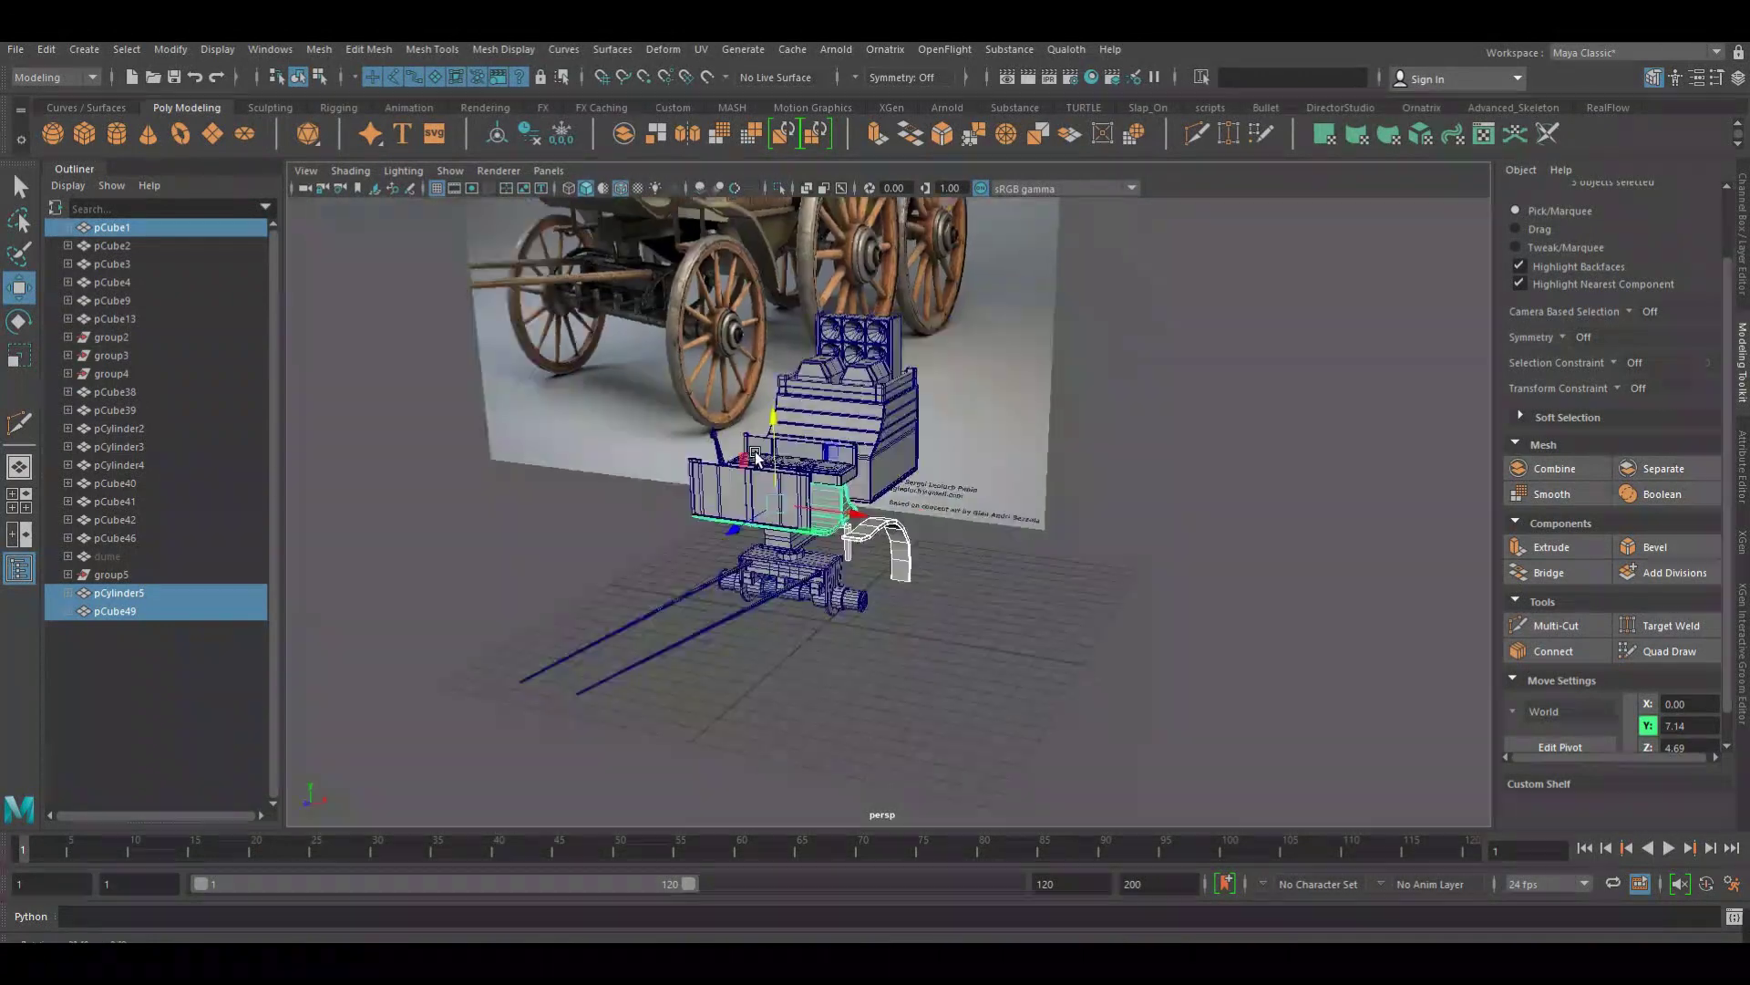
left_click_drag(755, 456, 734, 570, "alt")
scroll(735, 570, "up", 5)
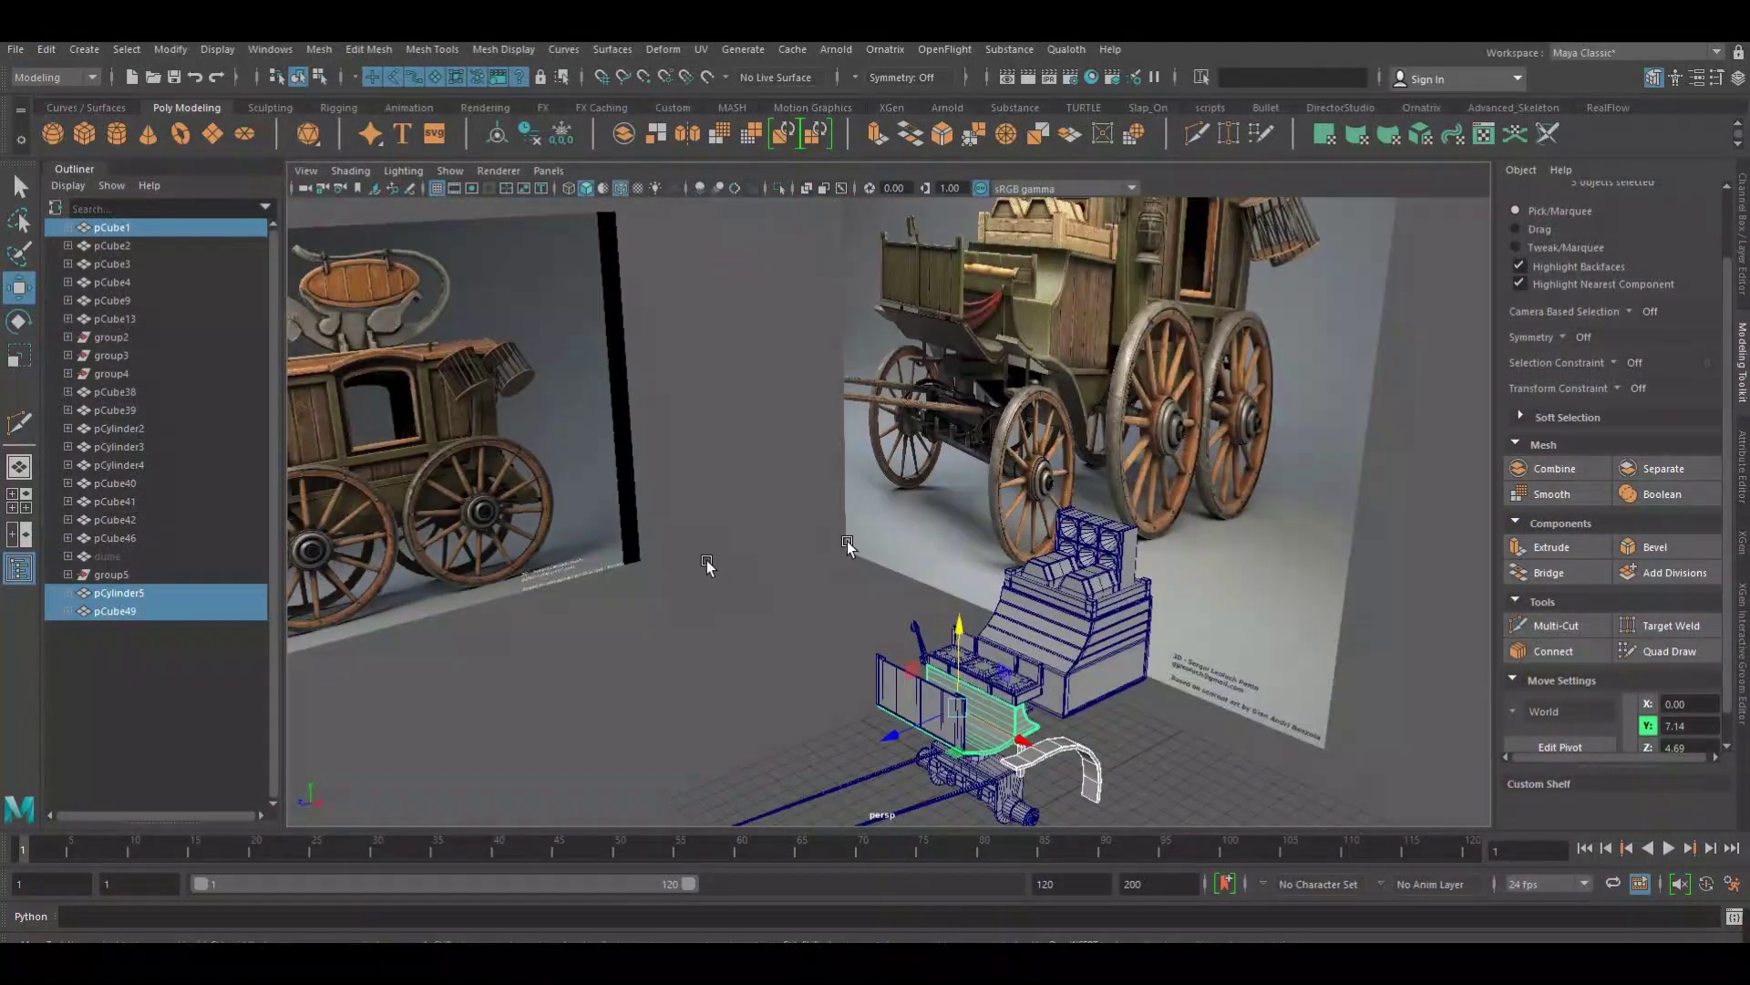
Orbit and zoom around the carriage reference image to study the wheels and fender
left_click_drag(848, 544, 873, 518, "alt")
scroll(850, 451, "up", 5)
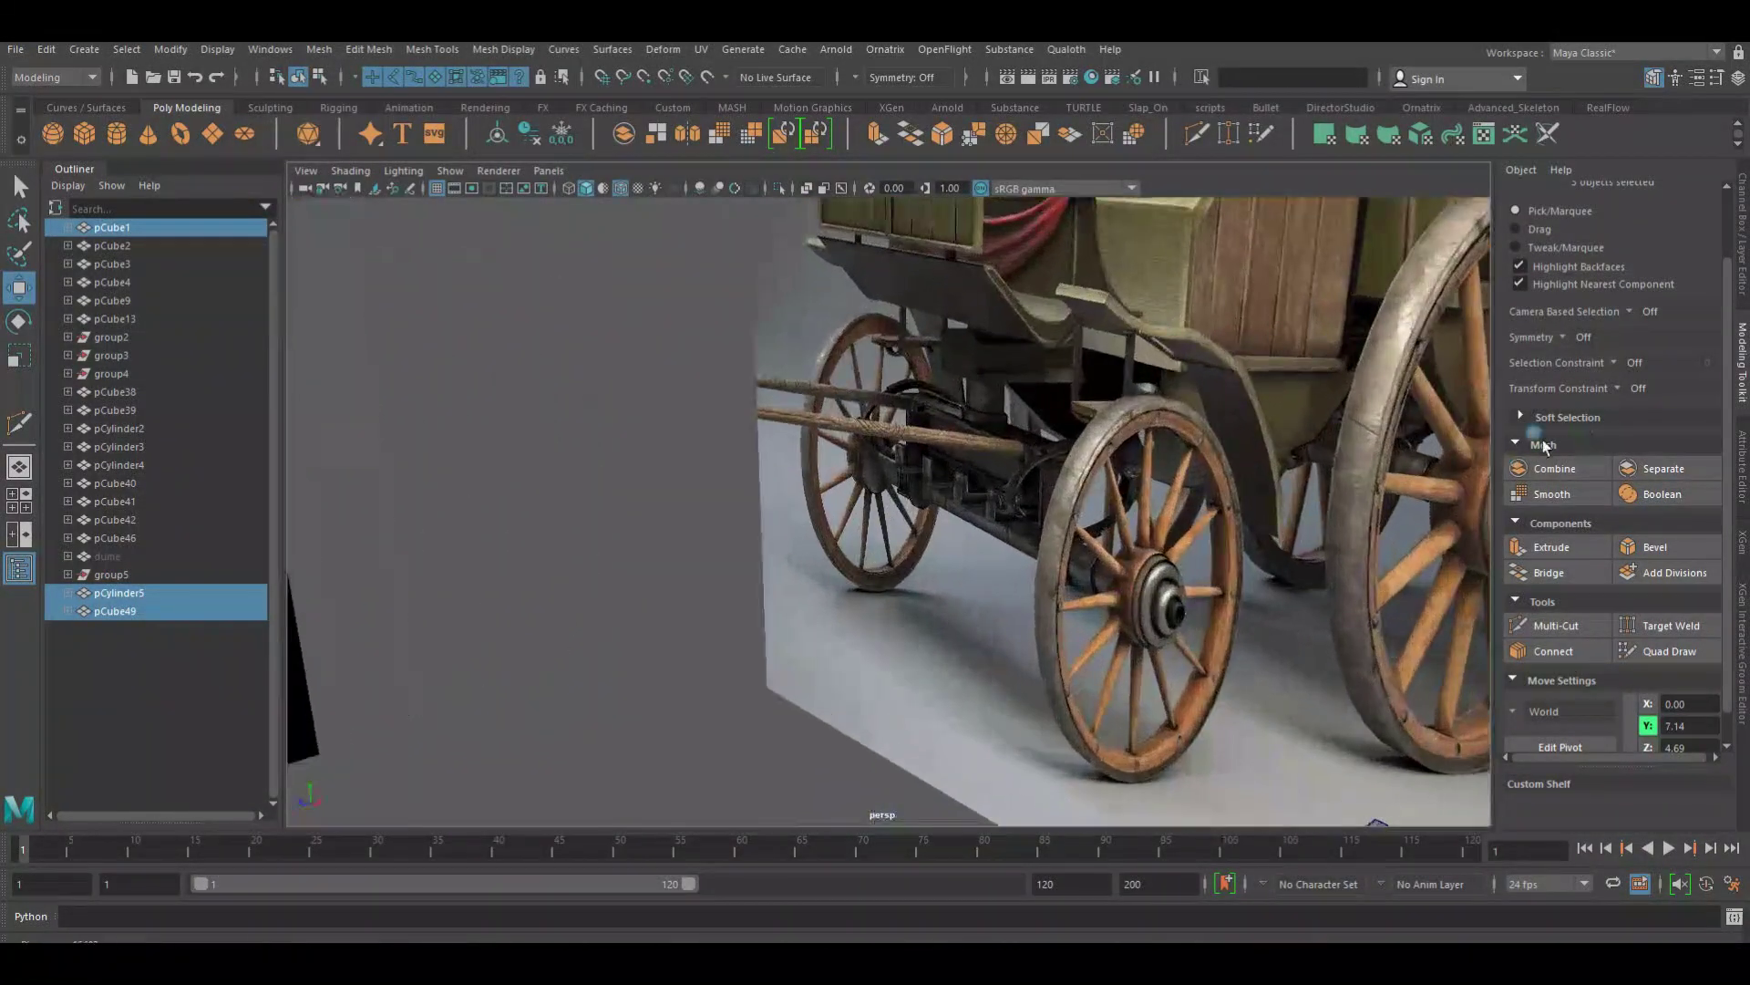
scroll(917, 545, "up", 3)
scroll(793, 530, "up", 3)
left_click_drag(801, 528, 771, 521, "alt")
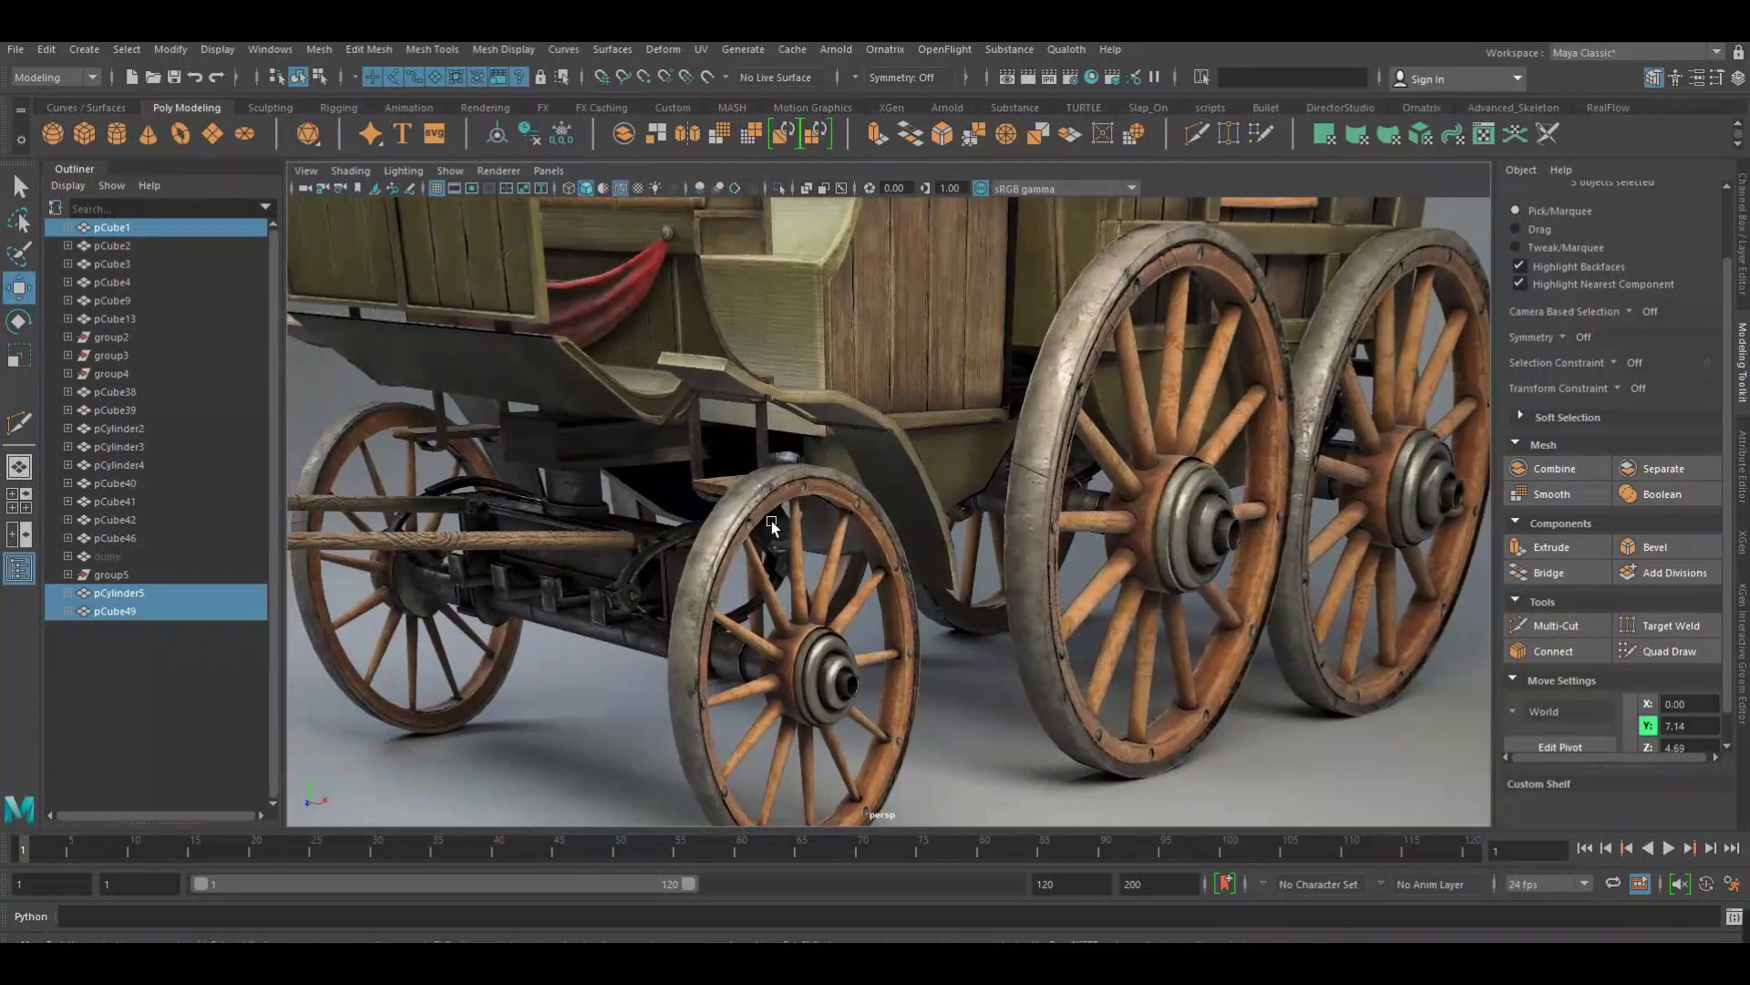
scroll(1161, 512, "up", 3)
scroll(1009, 539, "up", 2)
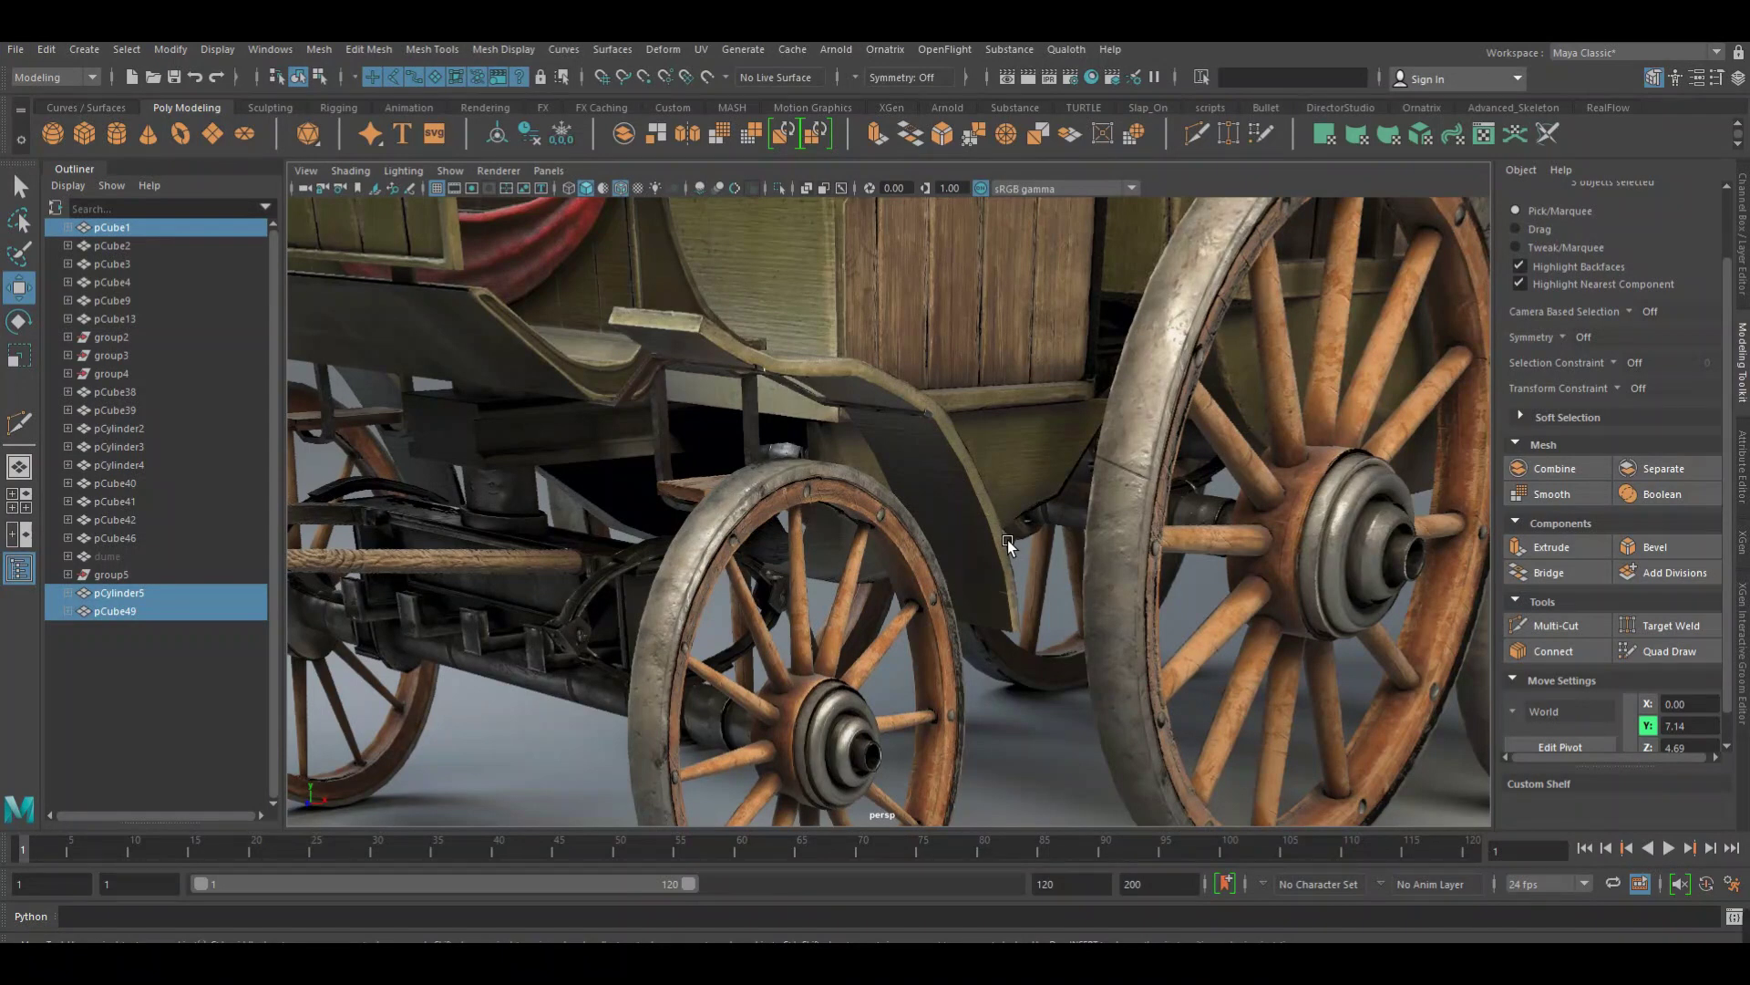
scroll(1008, 540, "down", 2)
scroll(968, 544, "down", 1)
scroll(731, 540, "down", 2)
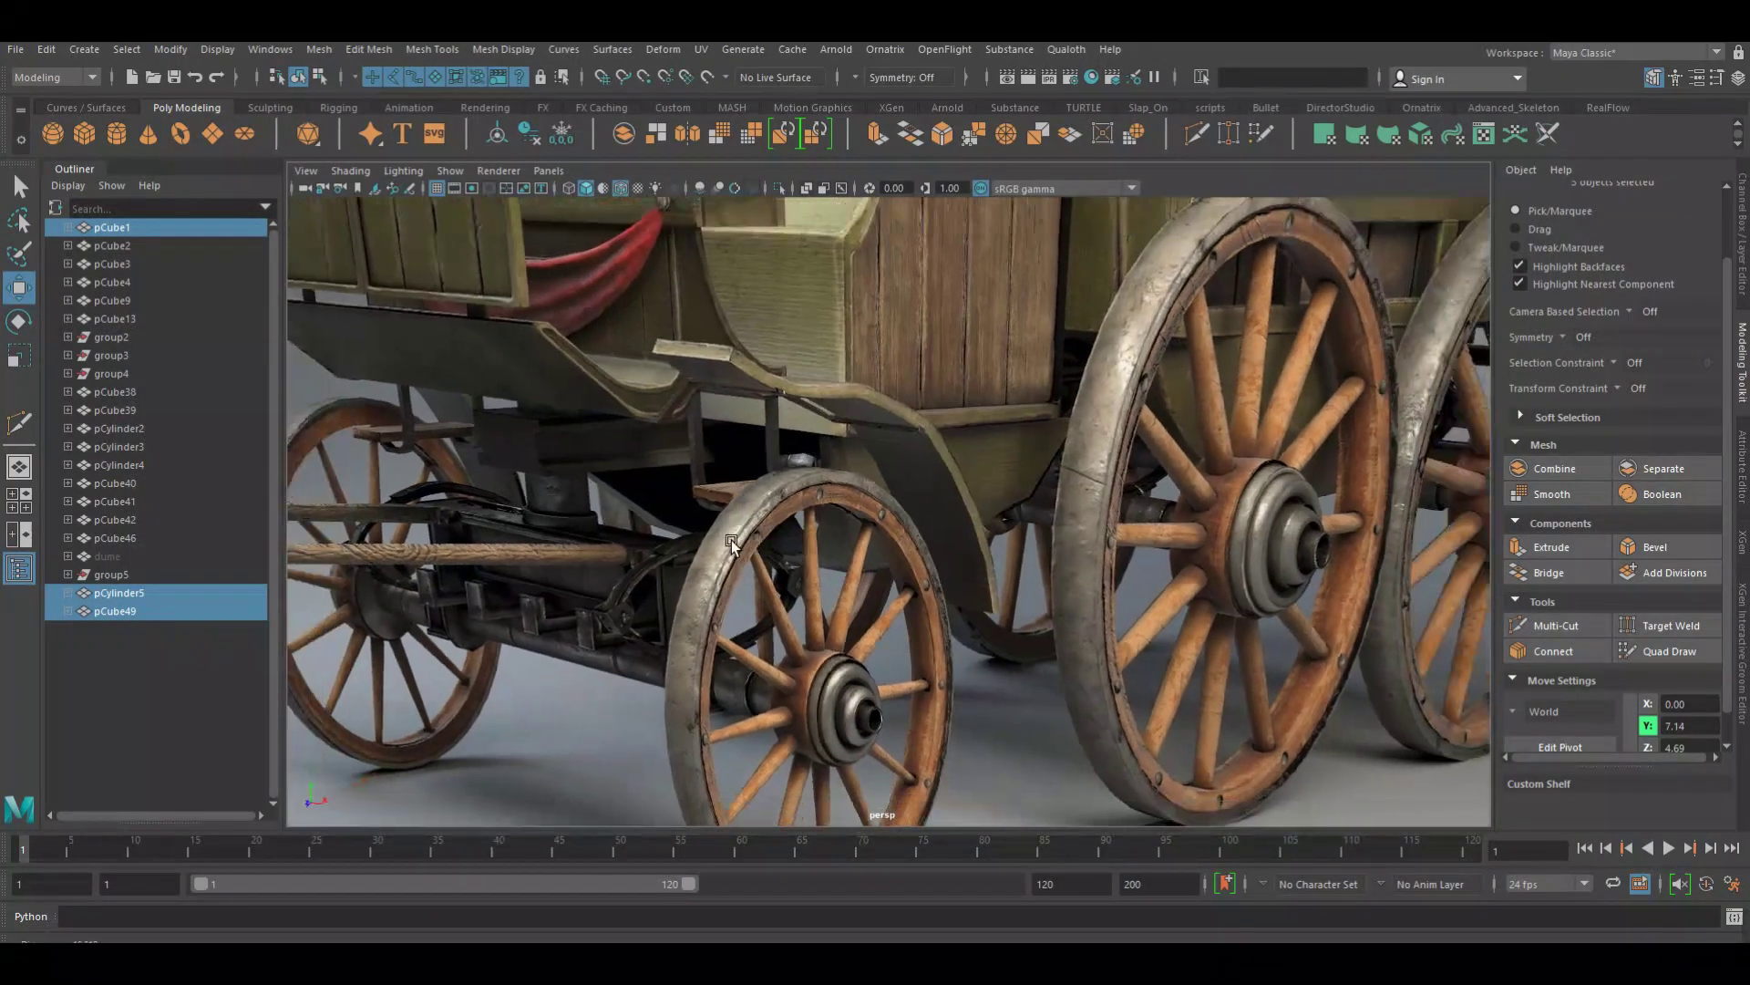
scroll(531, 524, "down", 3)
scroll(1001, 507, "up", 3)
mouse_move(1045, 423)
left_mouse_down("alt")
mouse_move(633, 443)
mouse_move(580, 462)
left_mouse_up("alt")
scroll(593, 468, "up", 1)
scroll(926, 500, "up", 3)
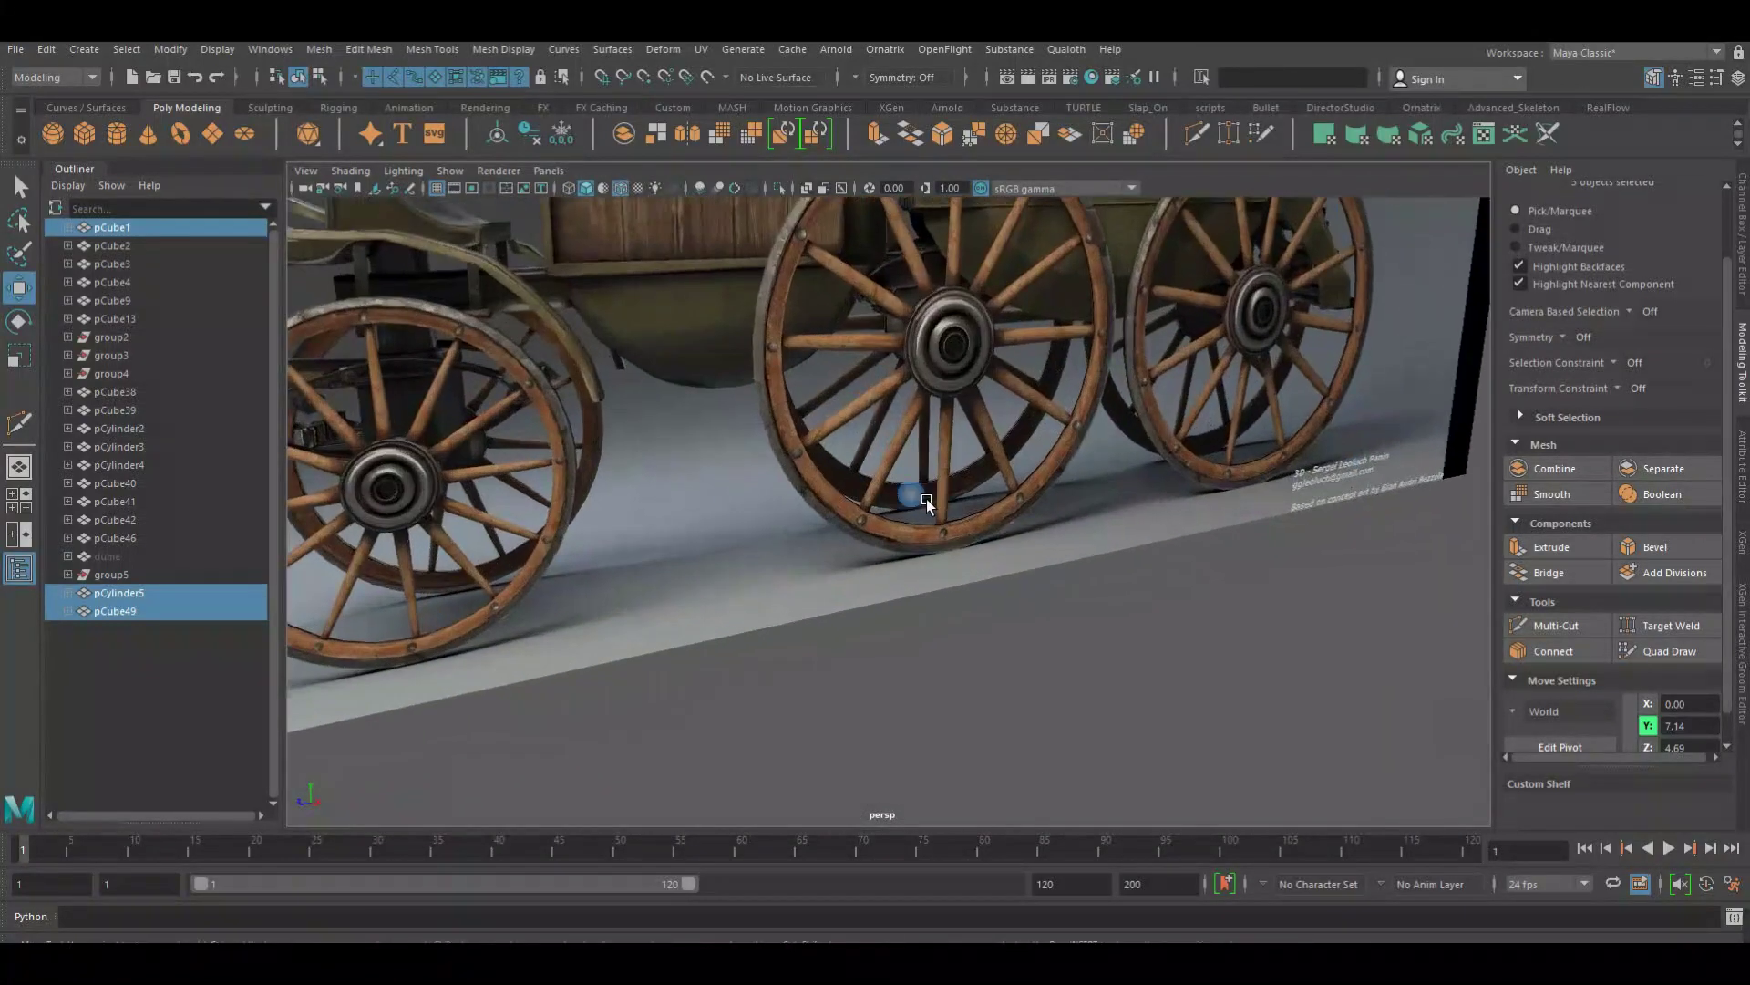
scroll(824, 483, "up", 2)
scroll(824, 483, "up", 3)
scroll(1174, 609, "up", 1)
scroll(1058, 560, "up", 1)
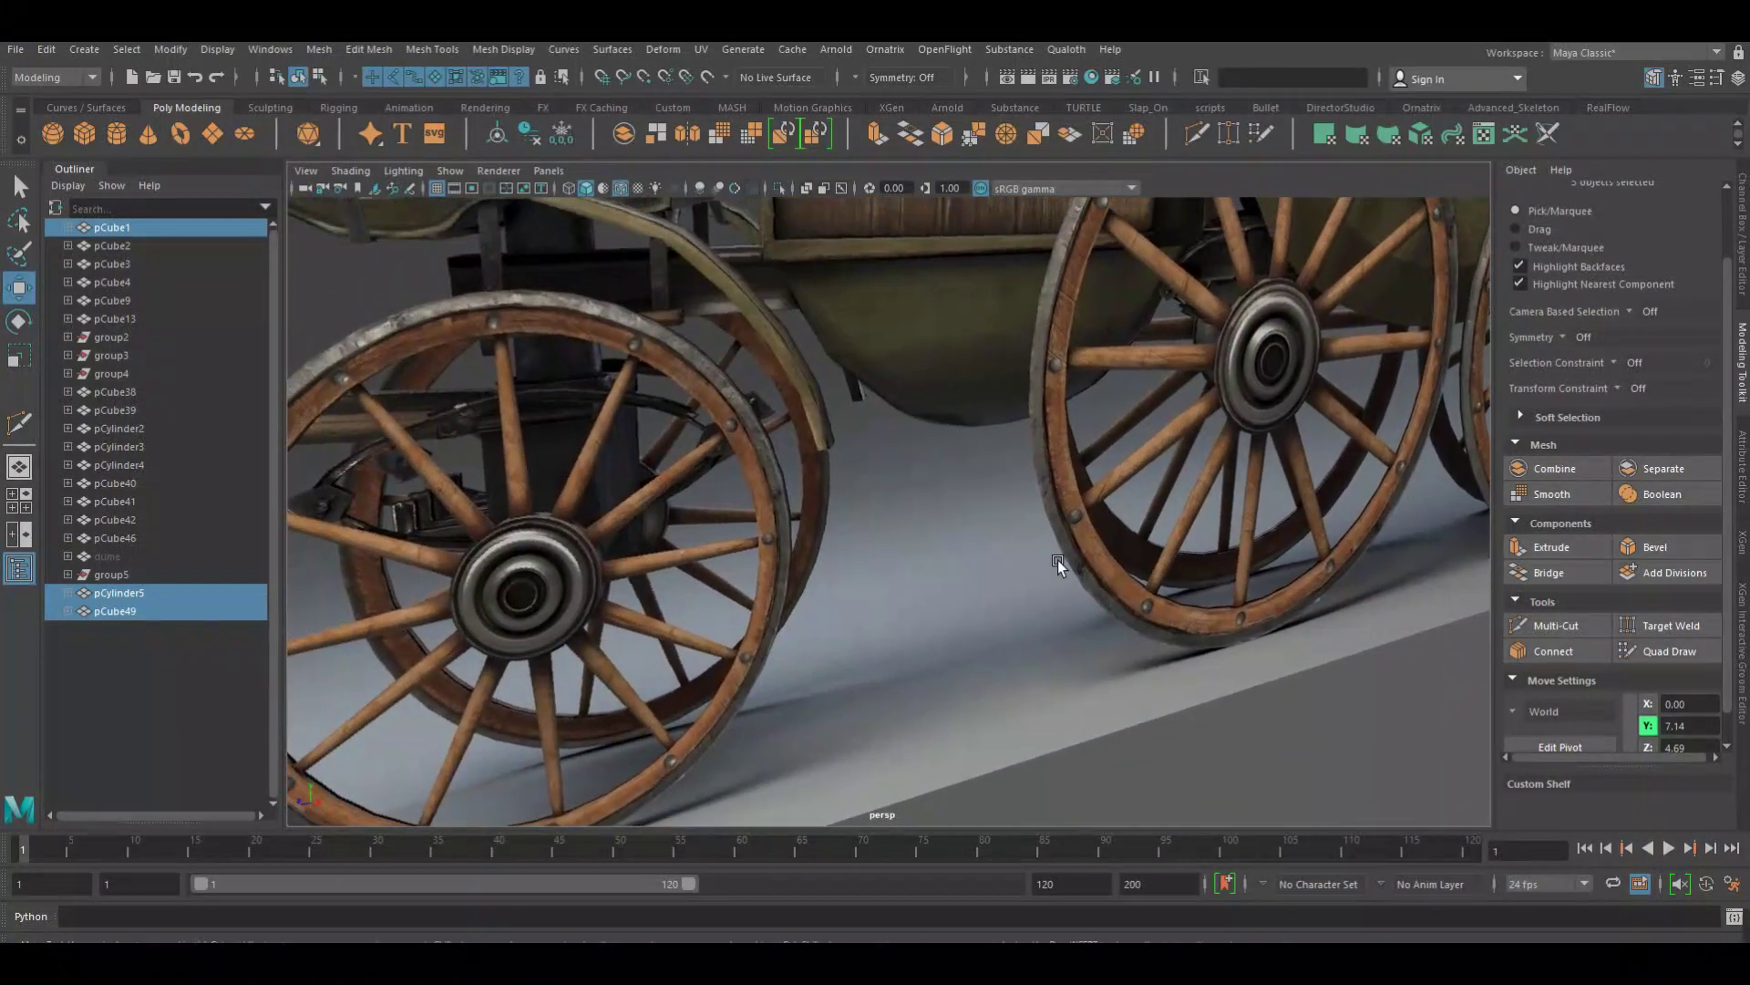
scroll(1001, 676, "up", 2)
left_click_drag(1001, 677, 1003, 664, "alt")
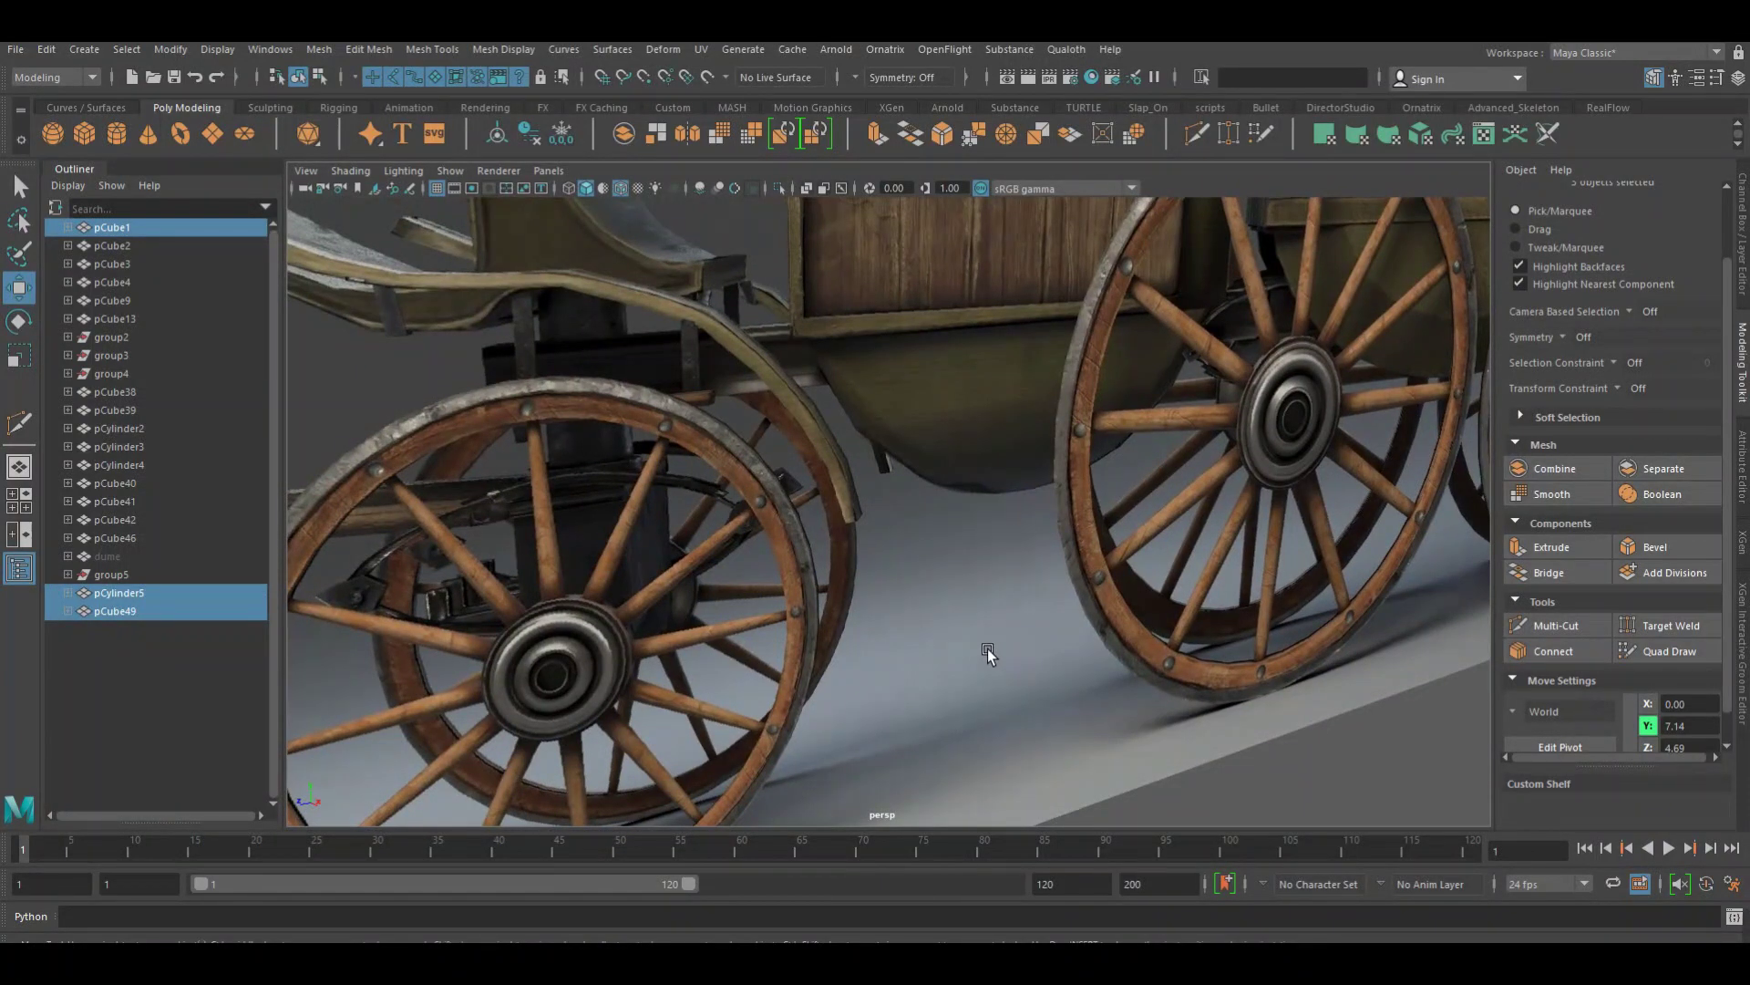
scroll(757, 593, "down", 2)
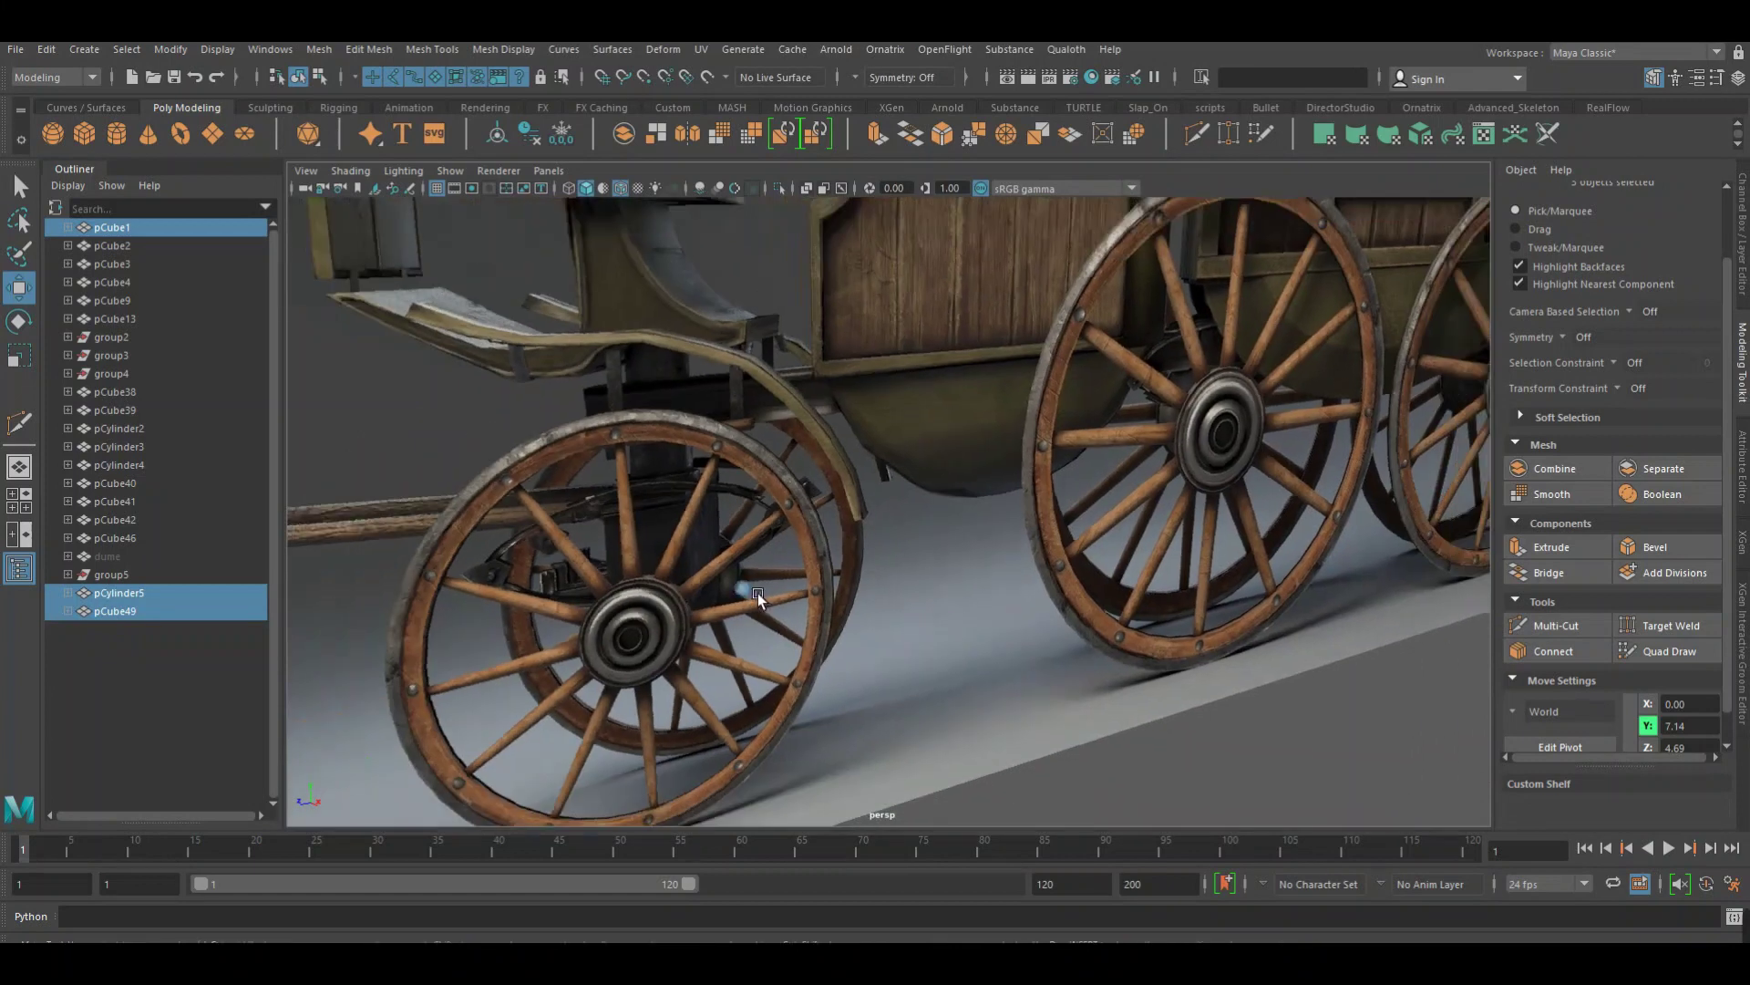
scroll(500, 525, "down", 5)
scroll(613, 566, "down", 2)
mouse_move(613, 565)
left_mouse_down("alt")
mouse_move(984, 615)
mouse_move(820, 411)
mouse_move(725, 239)
left_mouse_up("alt")
Isolate the seat, curved fender and post, framing them from the front
left_click(781, 192)
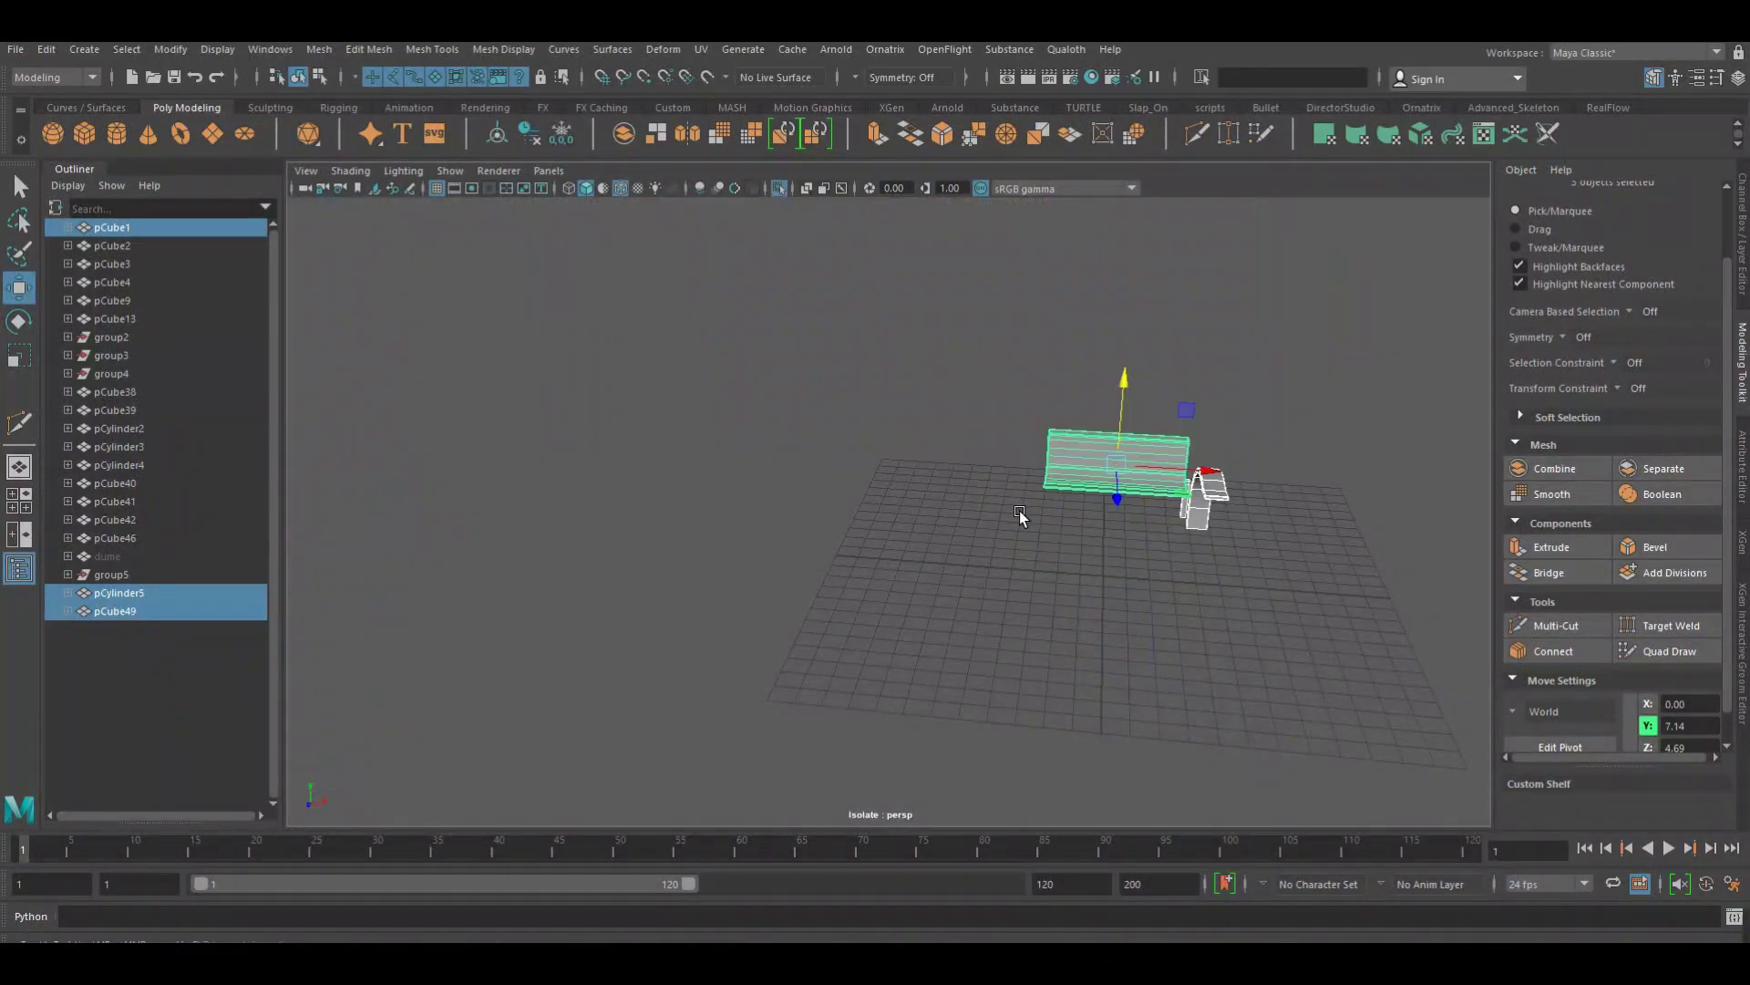
key("f")
mouse_move(895, 535)
left_mouse_down("alt")
mouse_move(1162, 538)
mouse_move(851, 547)
mouse_move(906, 446)
left_mouse_up("alt")
scroll(952, 500, "up", 3)
mouse_move(951, 500)
left_mouse_down("alt")
mouse_move(1094, 567)
mouse_move(927, 580)
mouse_move(955, 573)
left_mouse_up("alt")
scroll(965, 572, "up", 3)
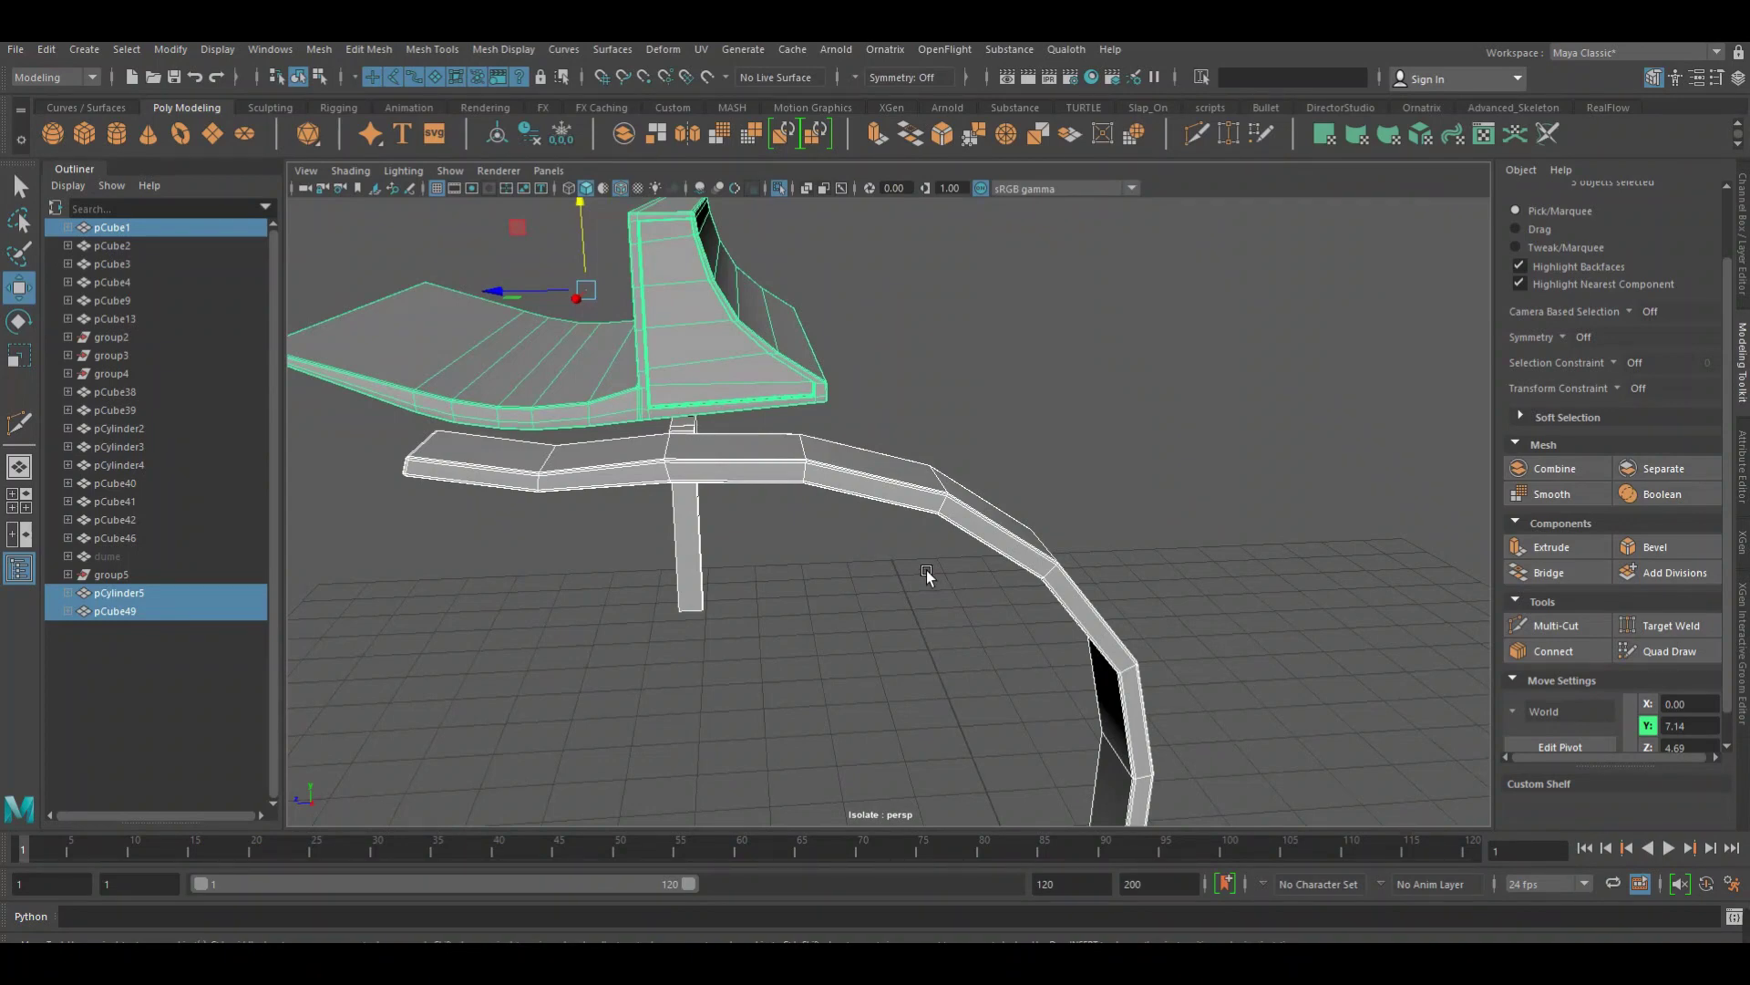
Isolate the chair seat and vertical post in the side view
left_click_drag(932, 593, 989, 605, "alt")
left_click(877, 678)
left_click_drag(877, 678, 952, 642, "alt")
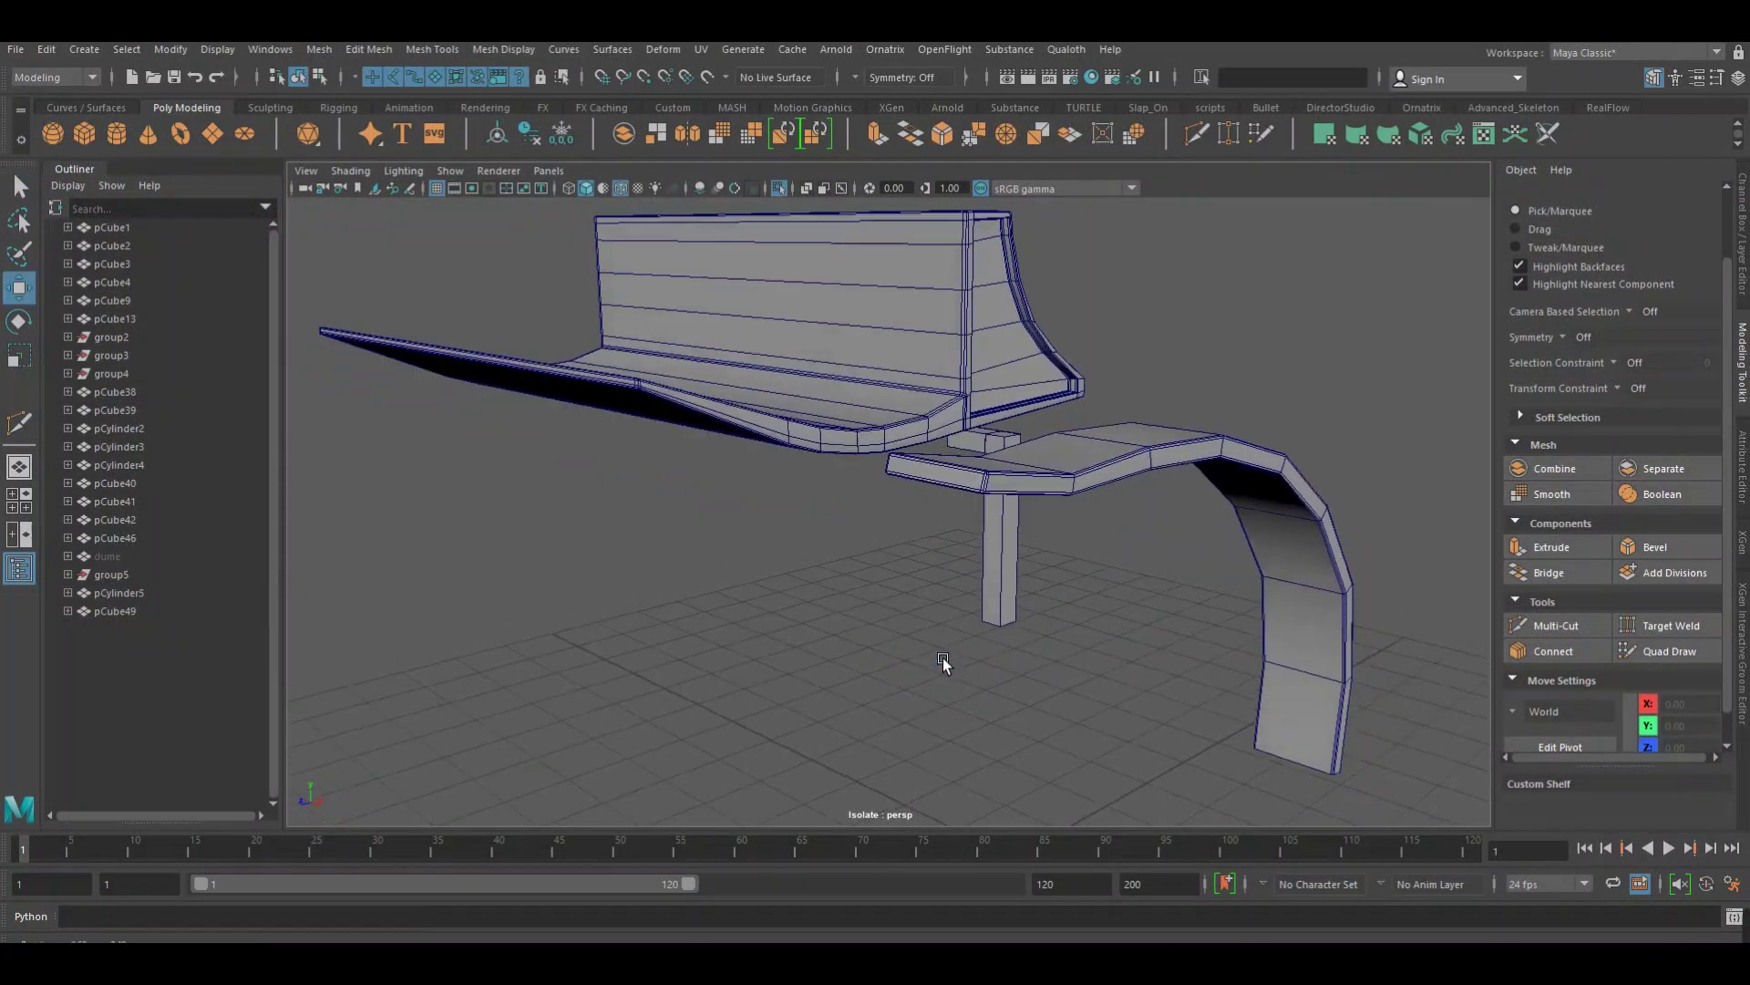
key("space")
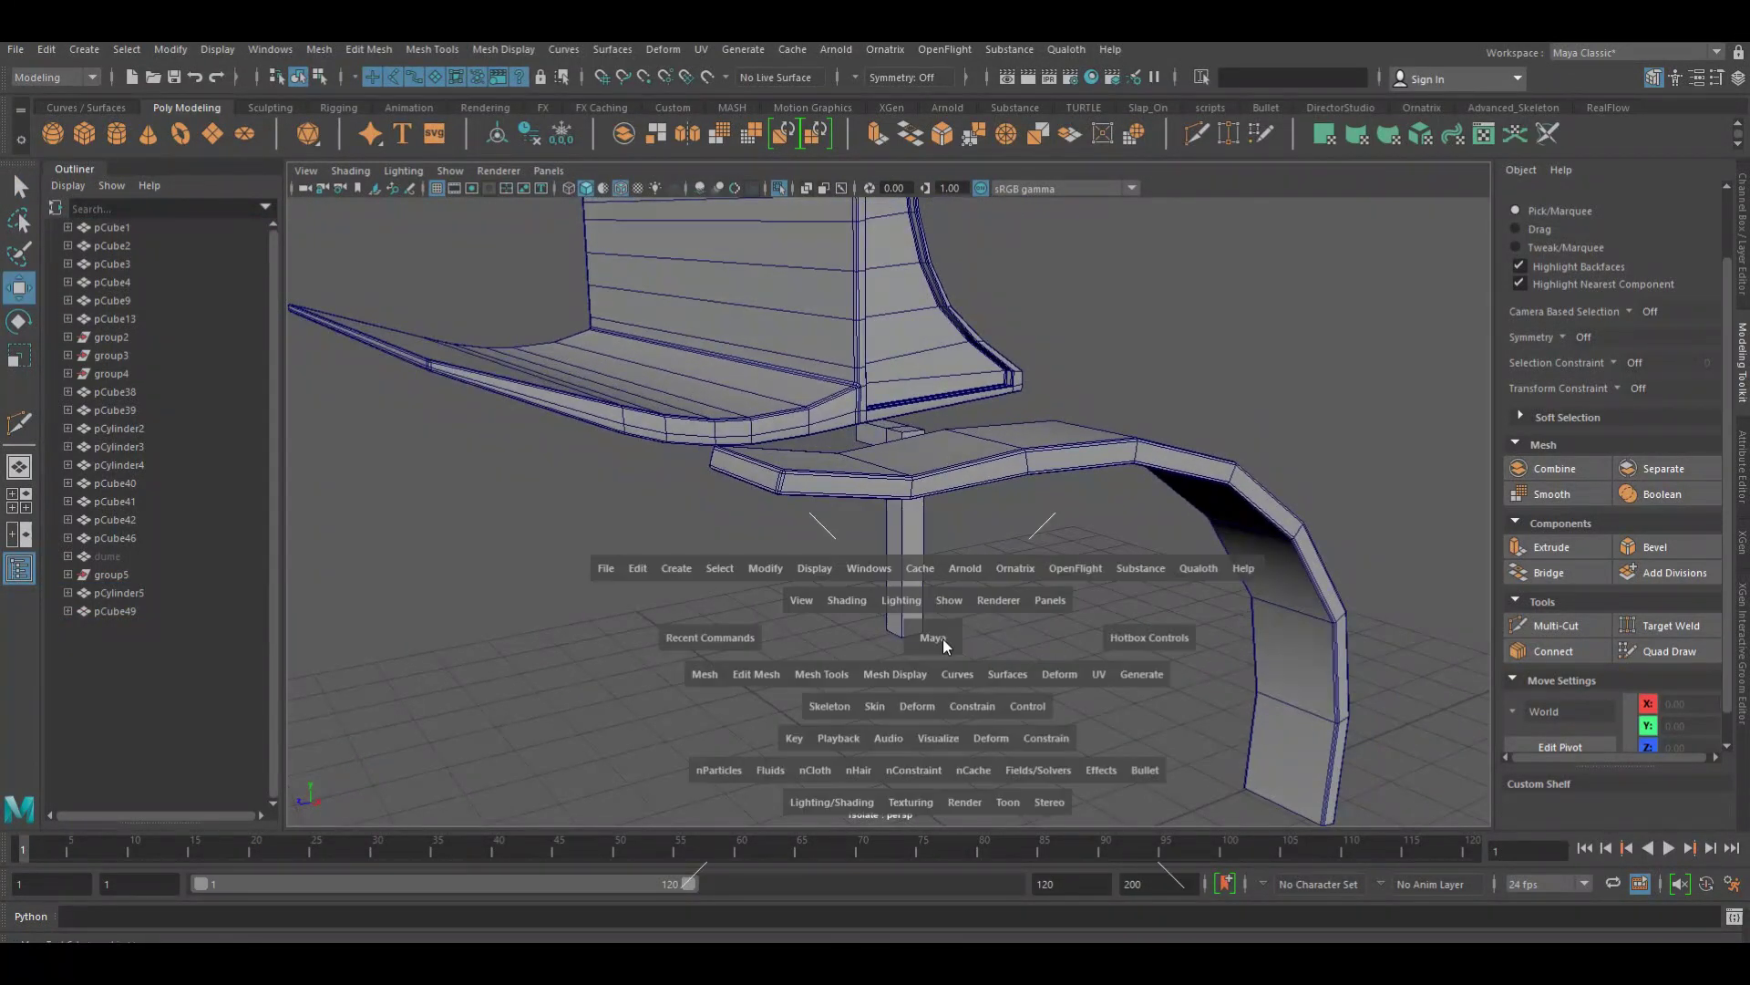
left_click_drag(993, 648, 1097, 621)
key("f")
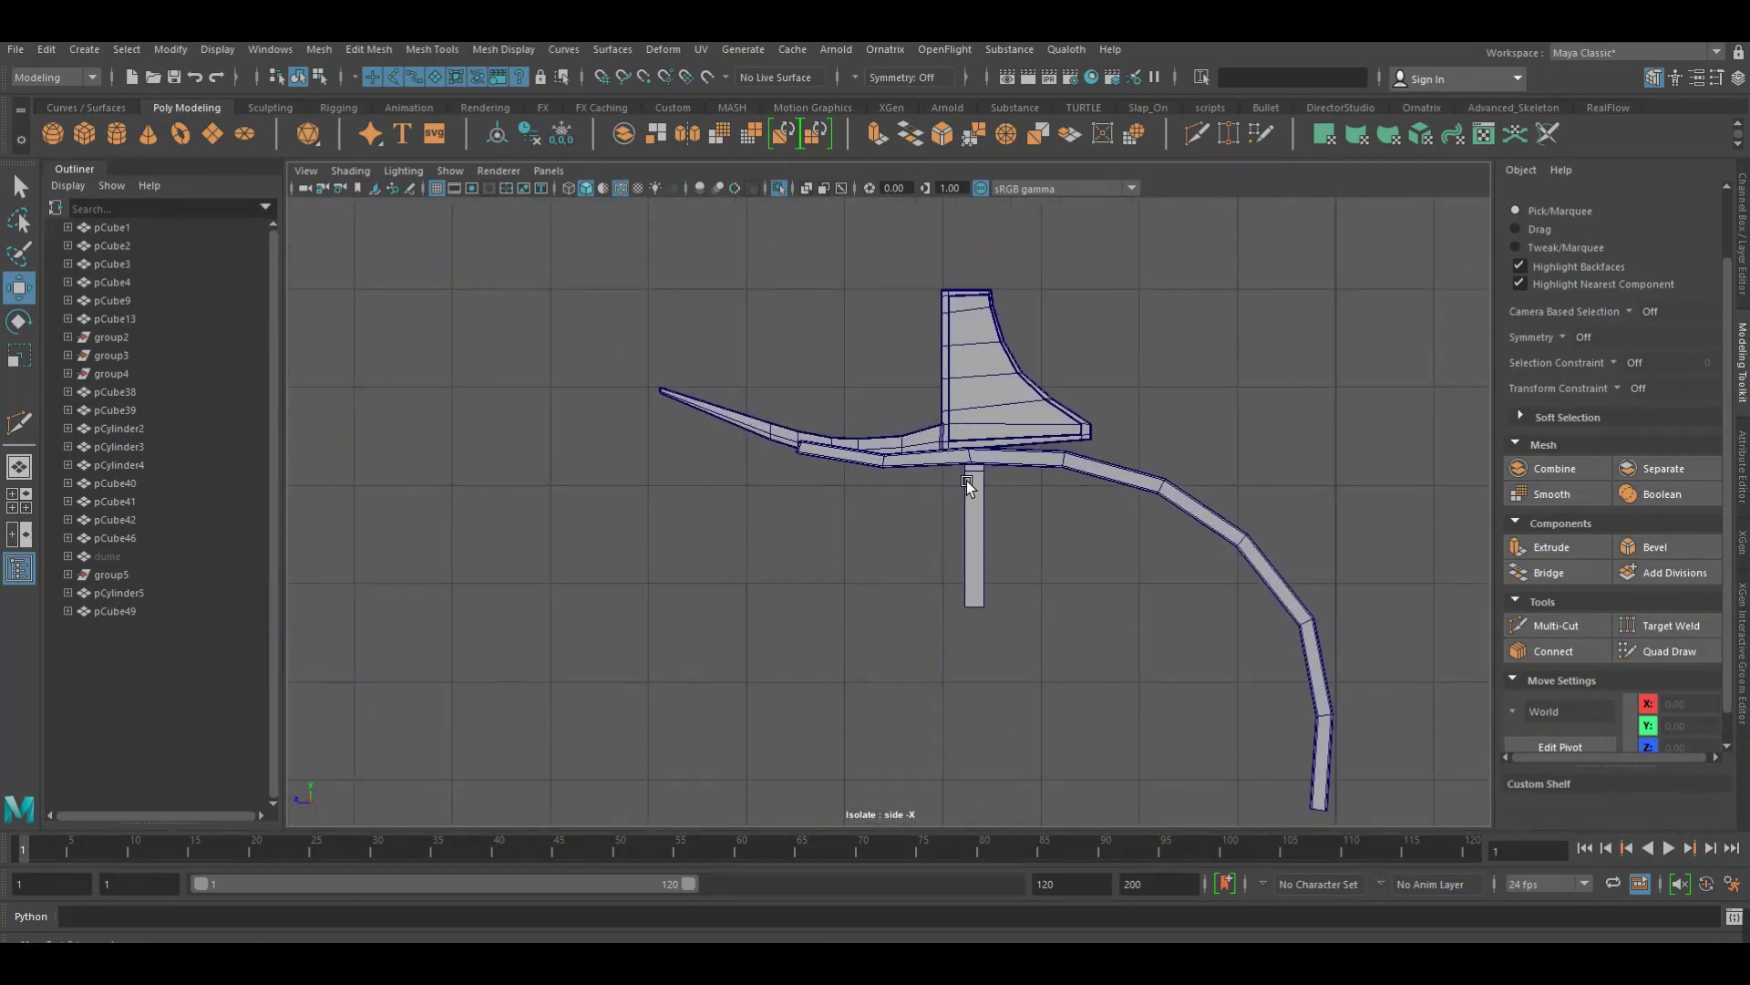
left_click(967, 483)
left_click(953, 330, "shift")
left_click(781, 189)
key("f")
Slide the vertical post sideways so it sits beneath the seat
left_click(1093, 502)
left_click(992, 521)
left_click_drag(970, 524, 894, 529)
right_click_drag(894, 529, 1341, 534, "alt")
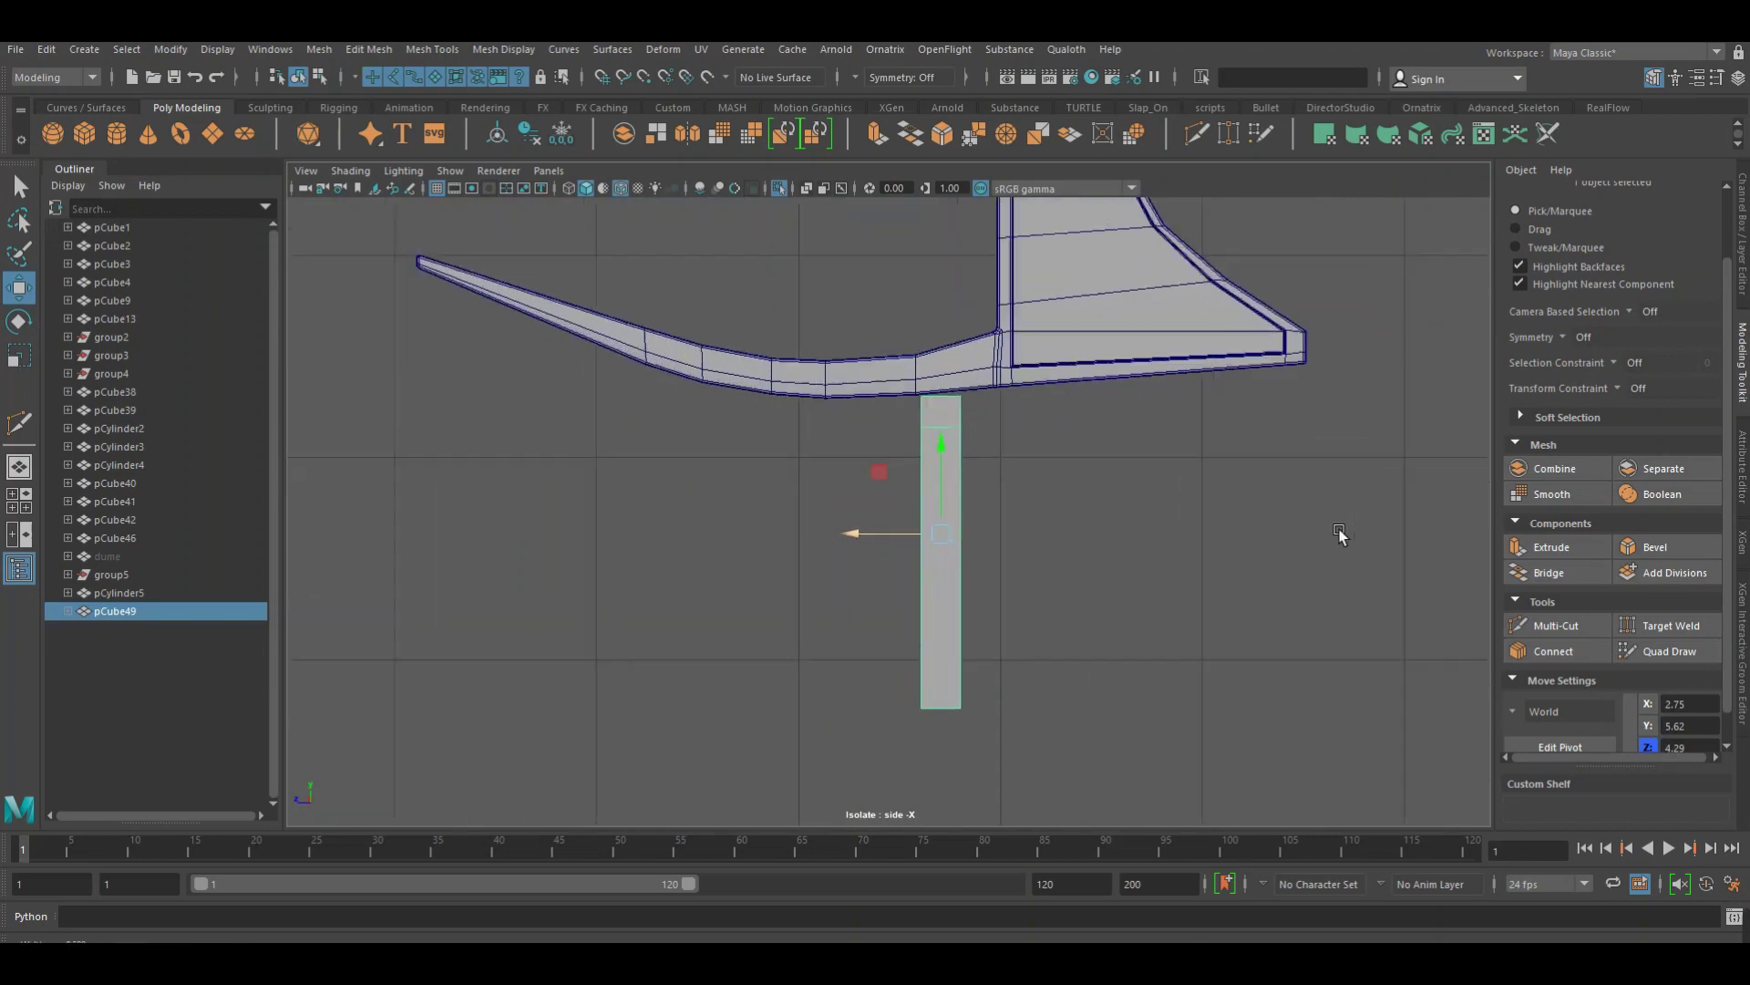
scroll(1340, 533, "up", 2)
Raise the post's top vertices until they meet the seat's underside
right_click_drag(950, 399, 860, 392)
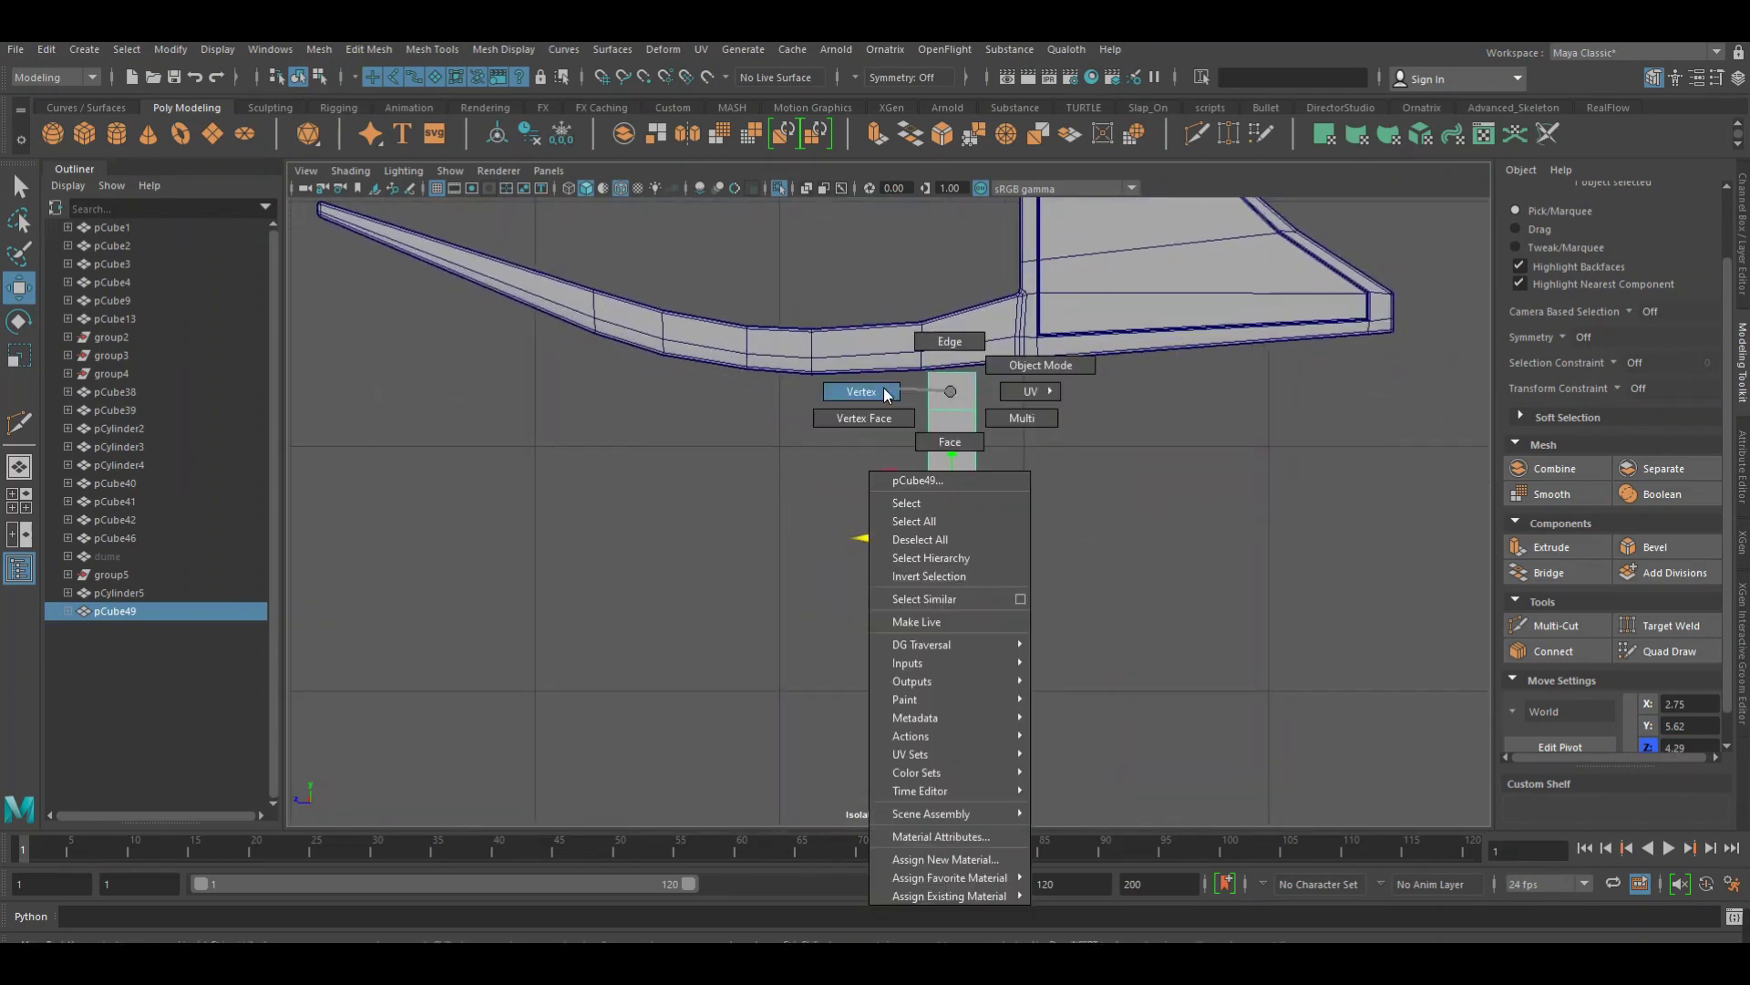
left_click_drag(898, 433, 1018, 383)
middle_click_drag(991, 387, 969, 359)
right_click_drag(969, 359, 1023, 473, "alt")
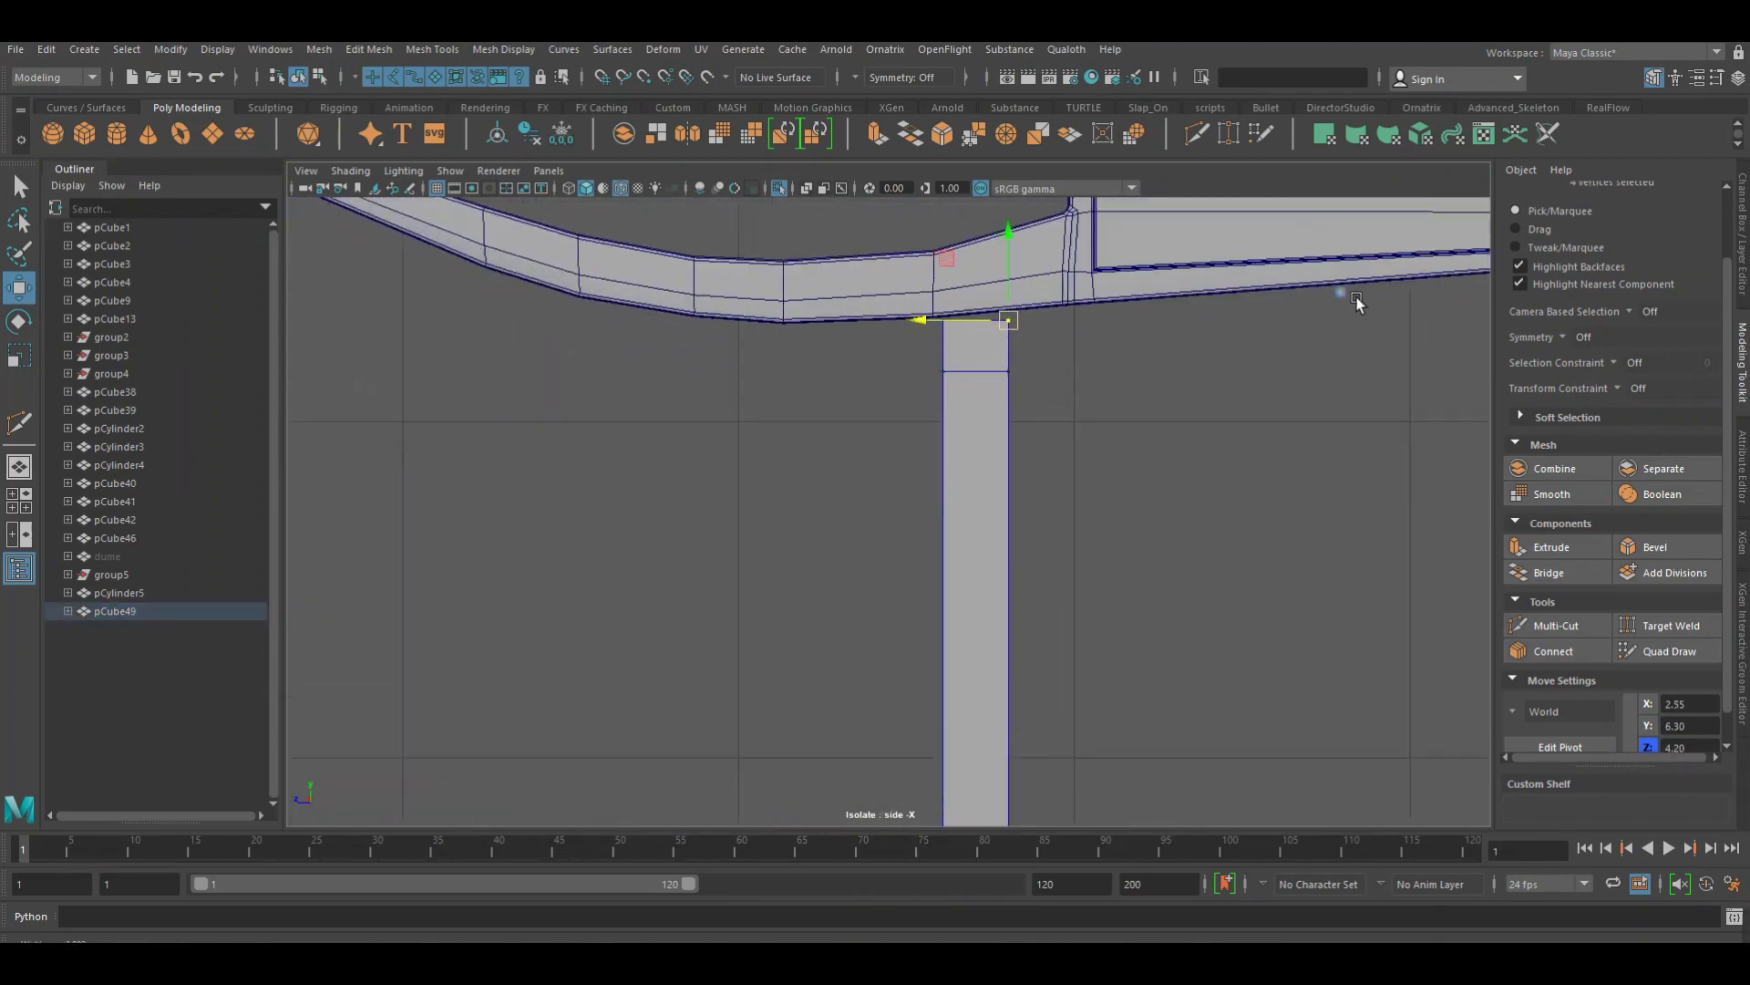
left_click_drag(889, 467, 679, 409)
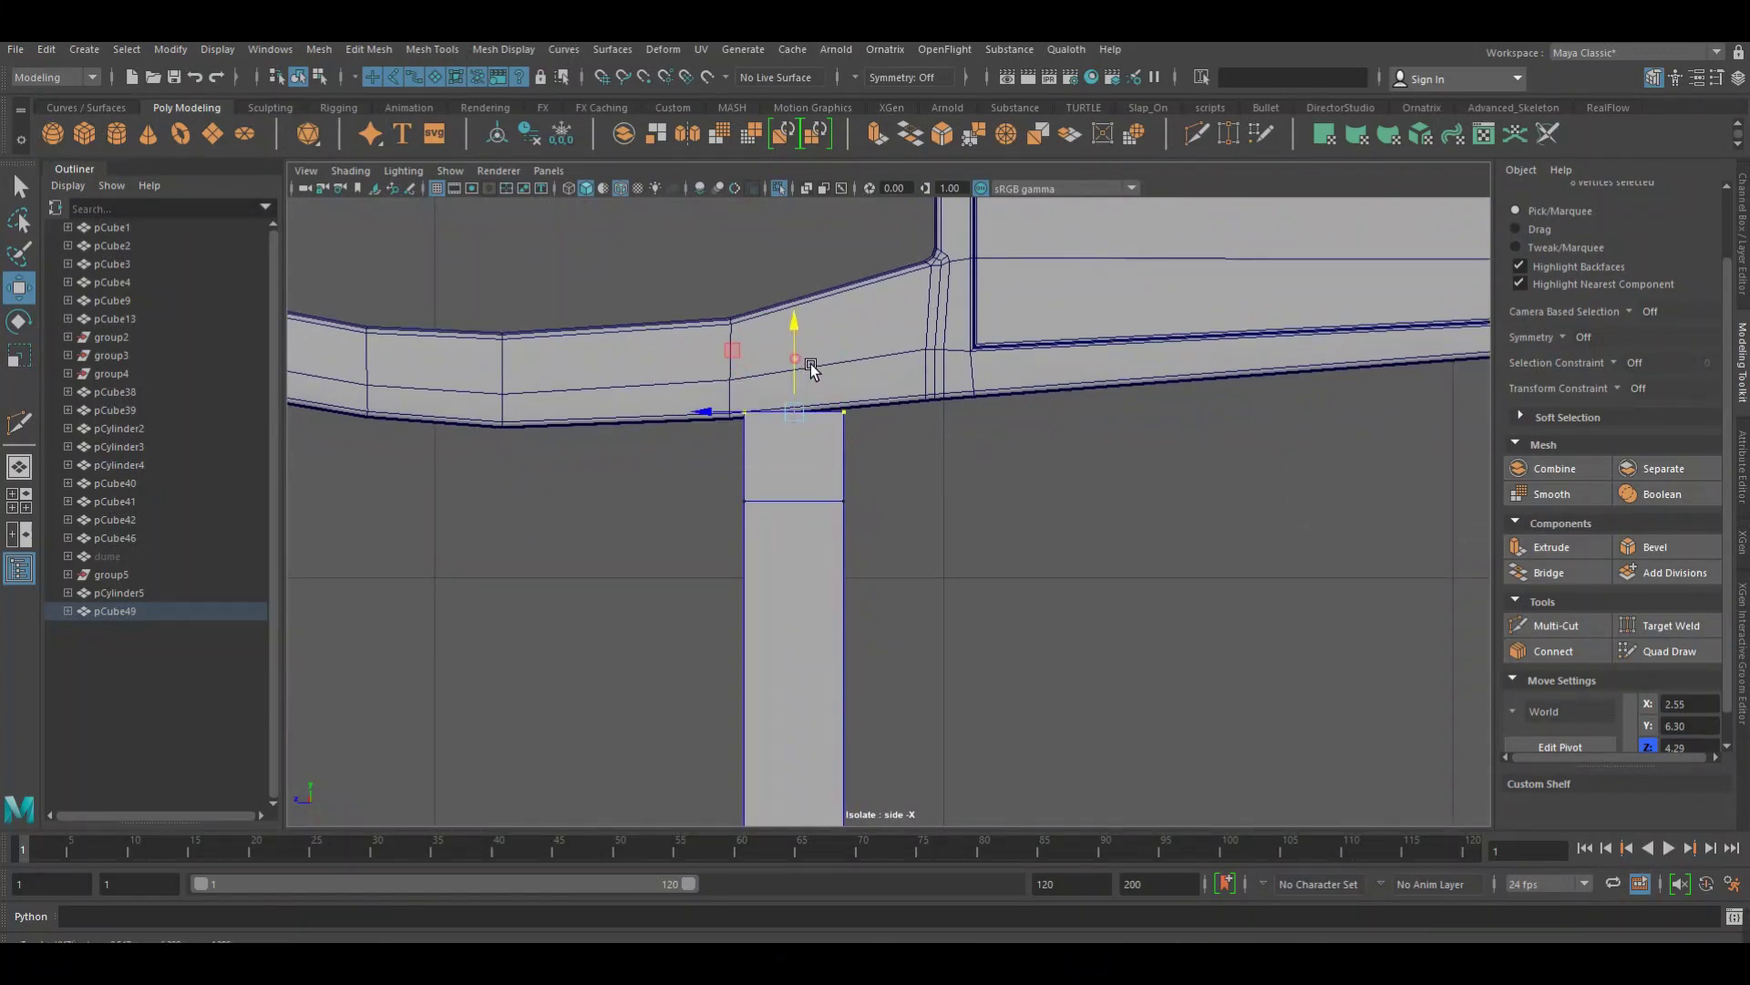
left_click(846, 417)
left_click_drag(843, 394, 858, 385)
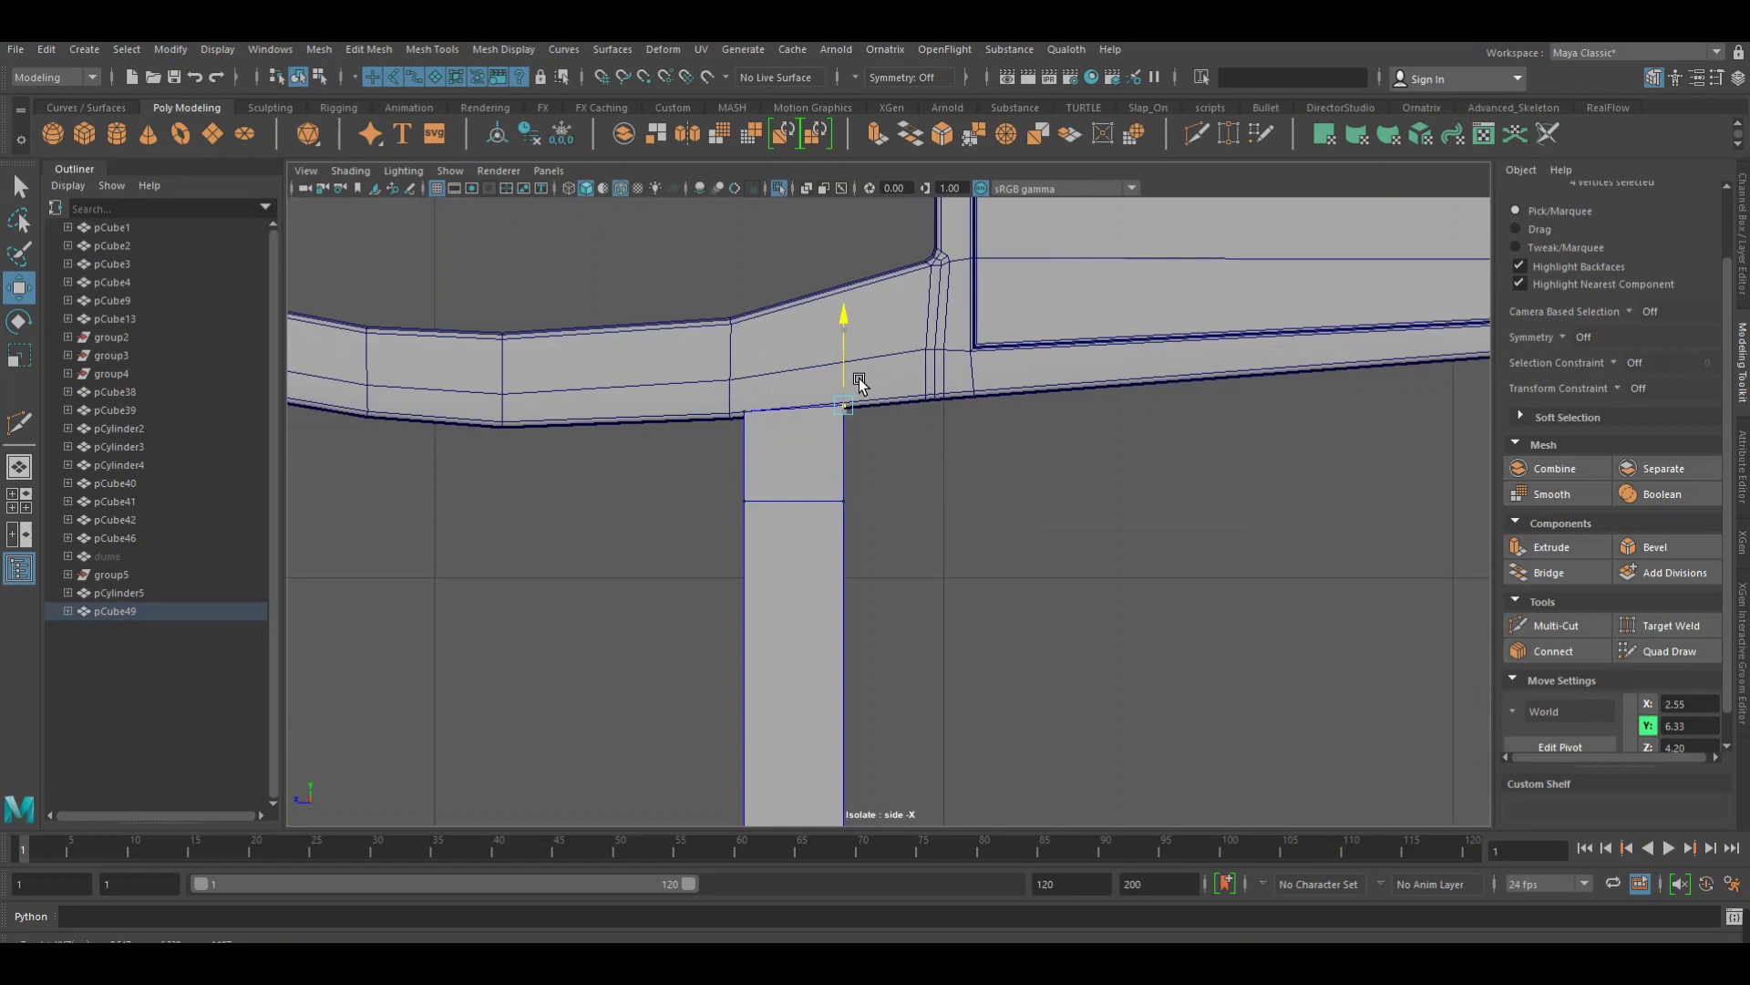
right_click_drag(855, 381, 886, 408)
Centre the post under the seat in the front view, then return to perspective
key("space")
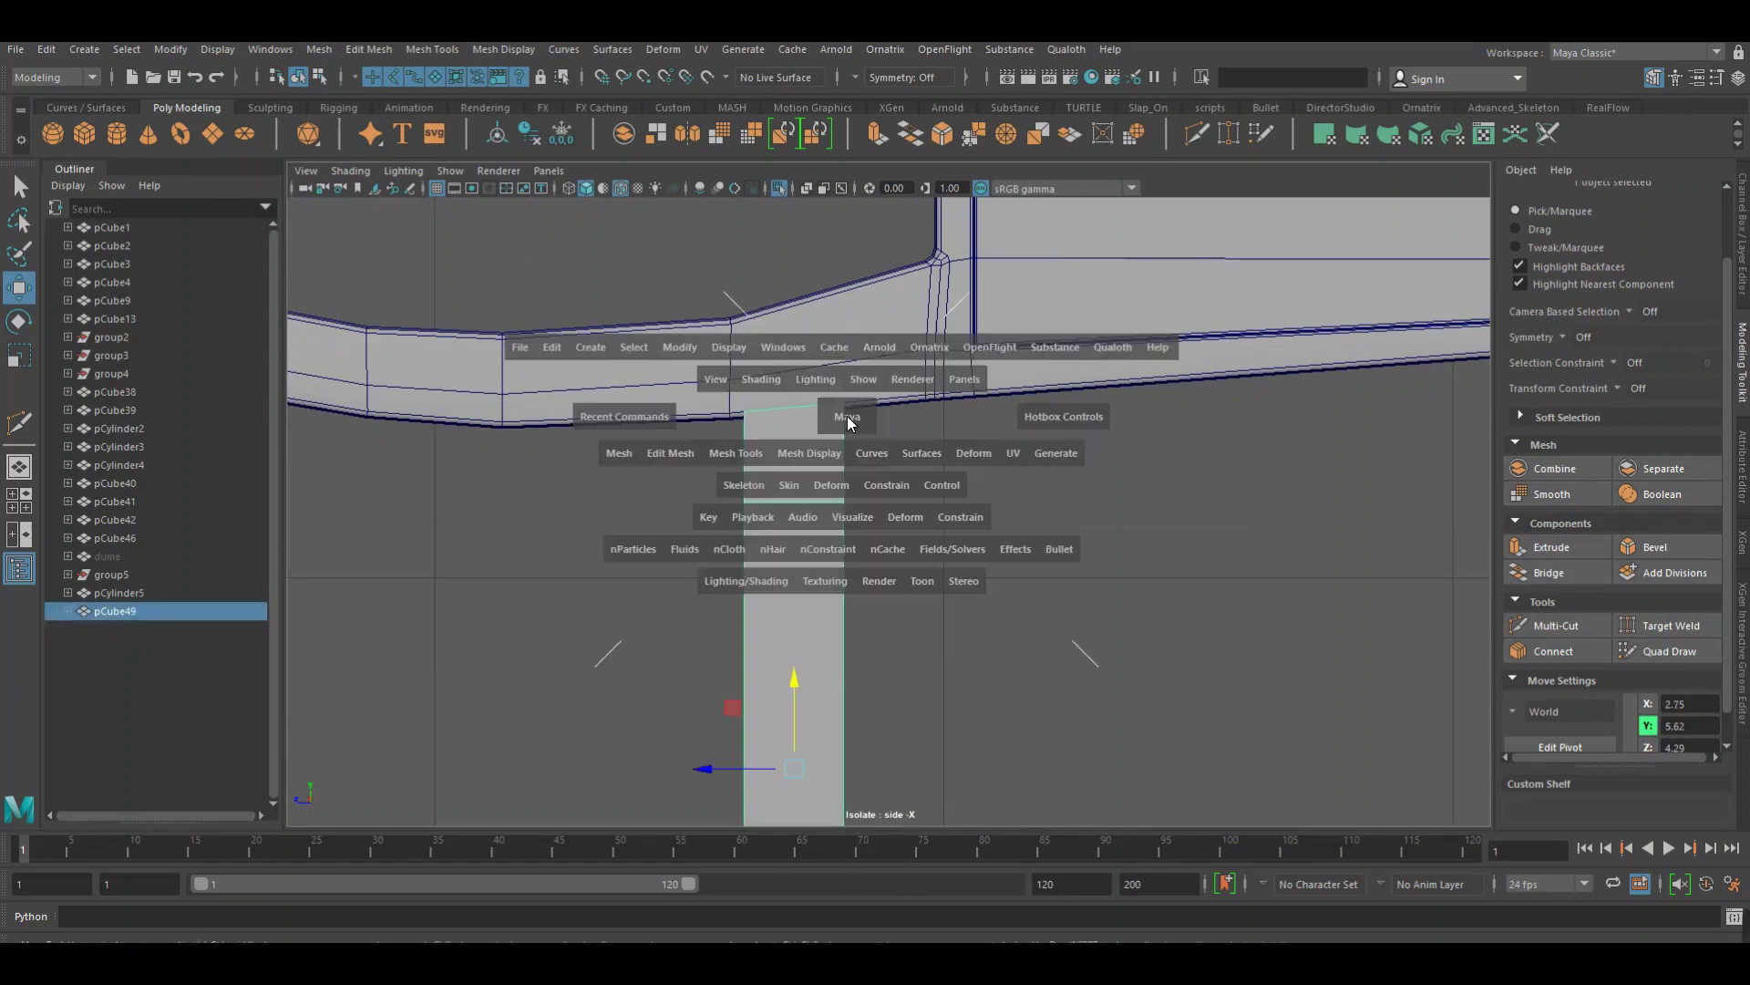
left_click_drag(846, 416, 845, 450)
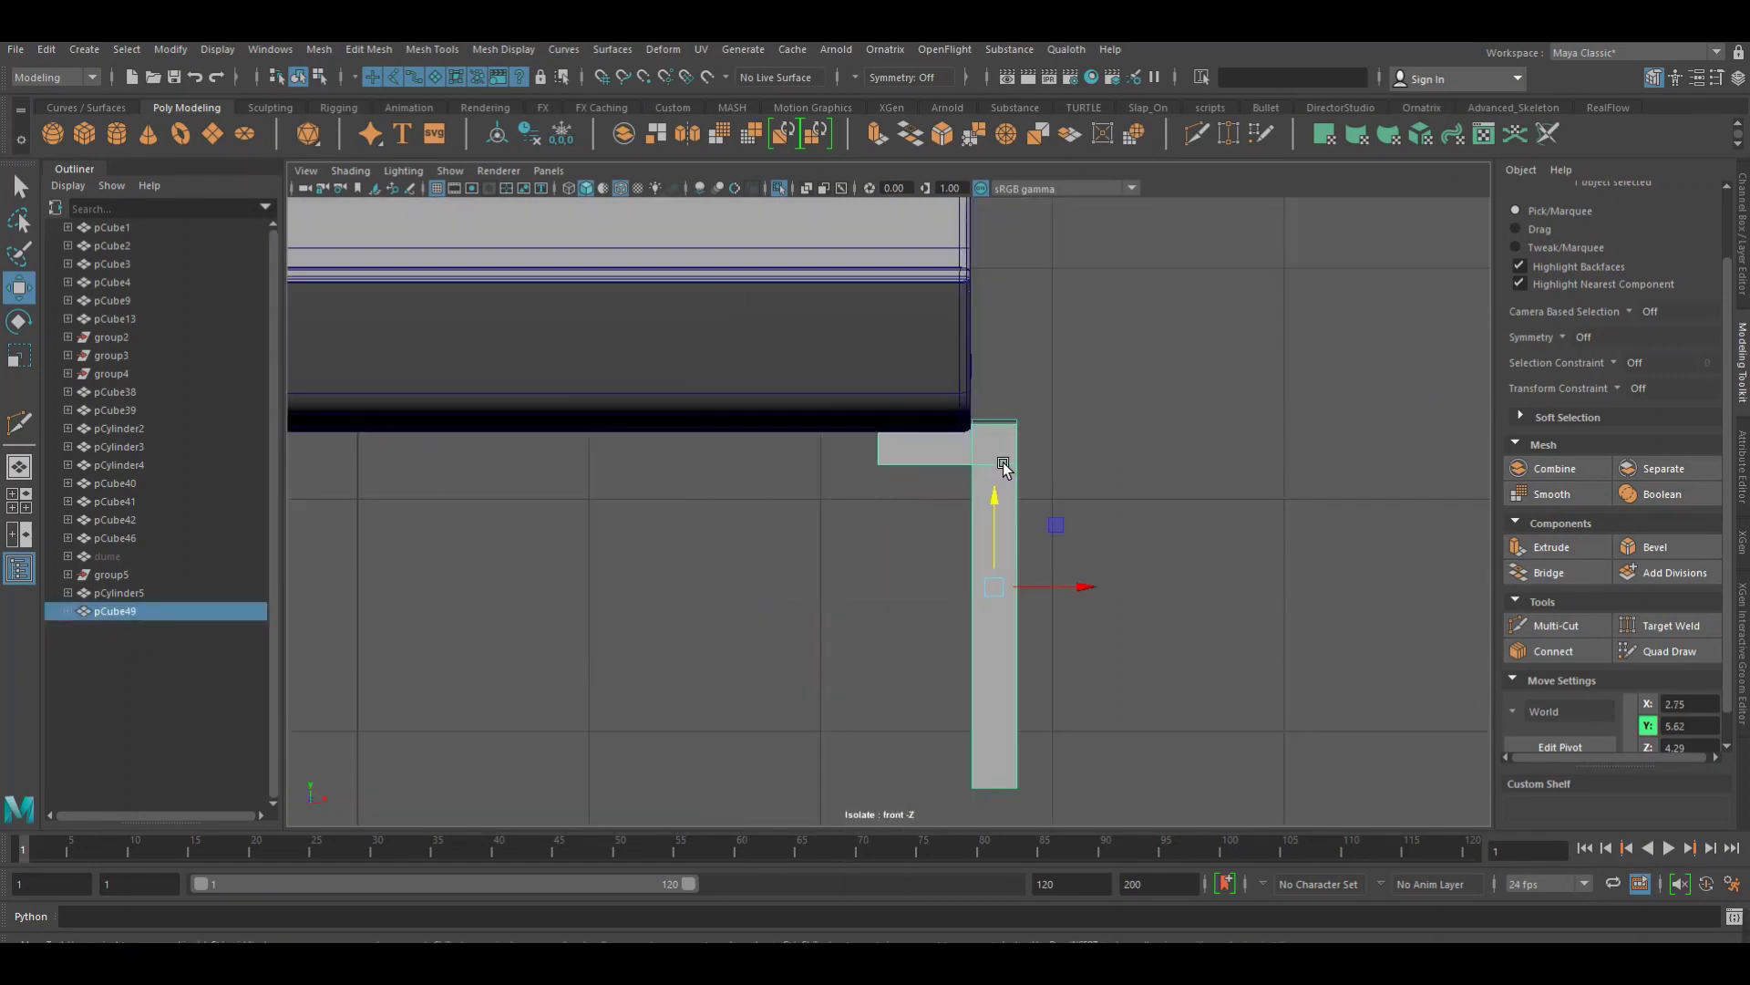
left_click_drag(1109, 598, 1064, 591)
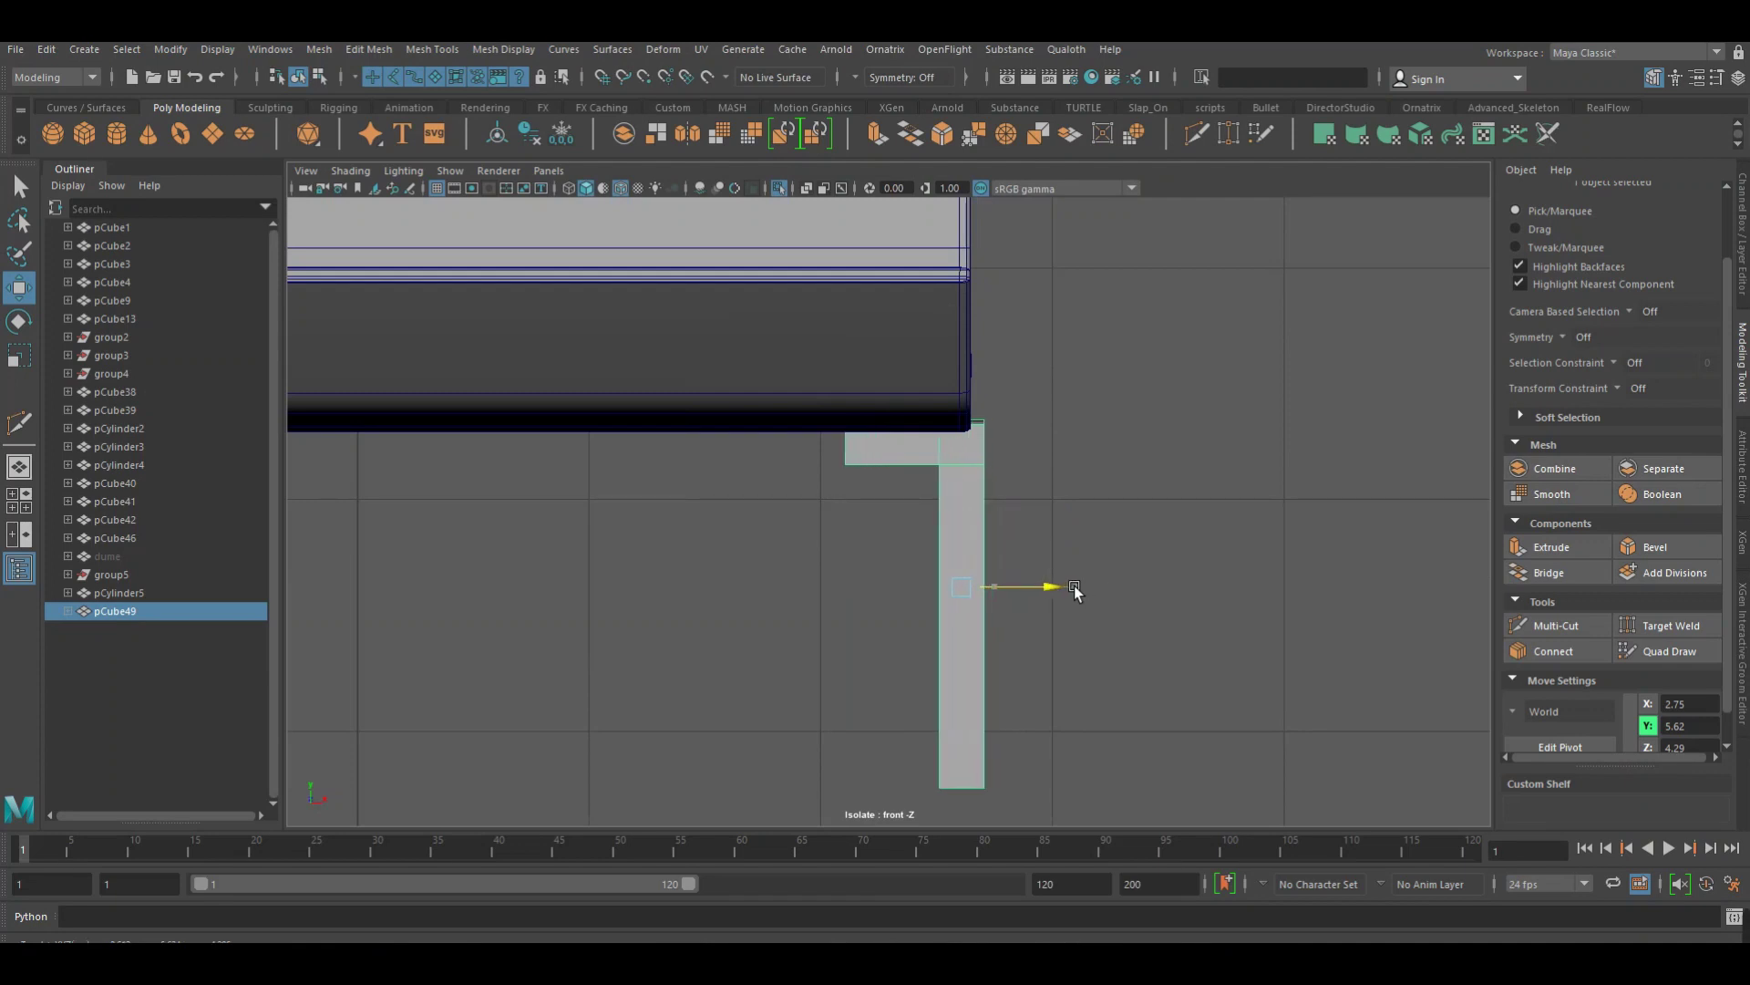
scroll(1064, 591, "down", 2)
scroll(1064, 590, "down", 2)
left_click(1141, 545)
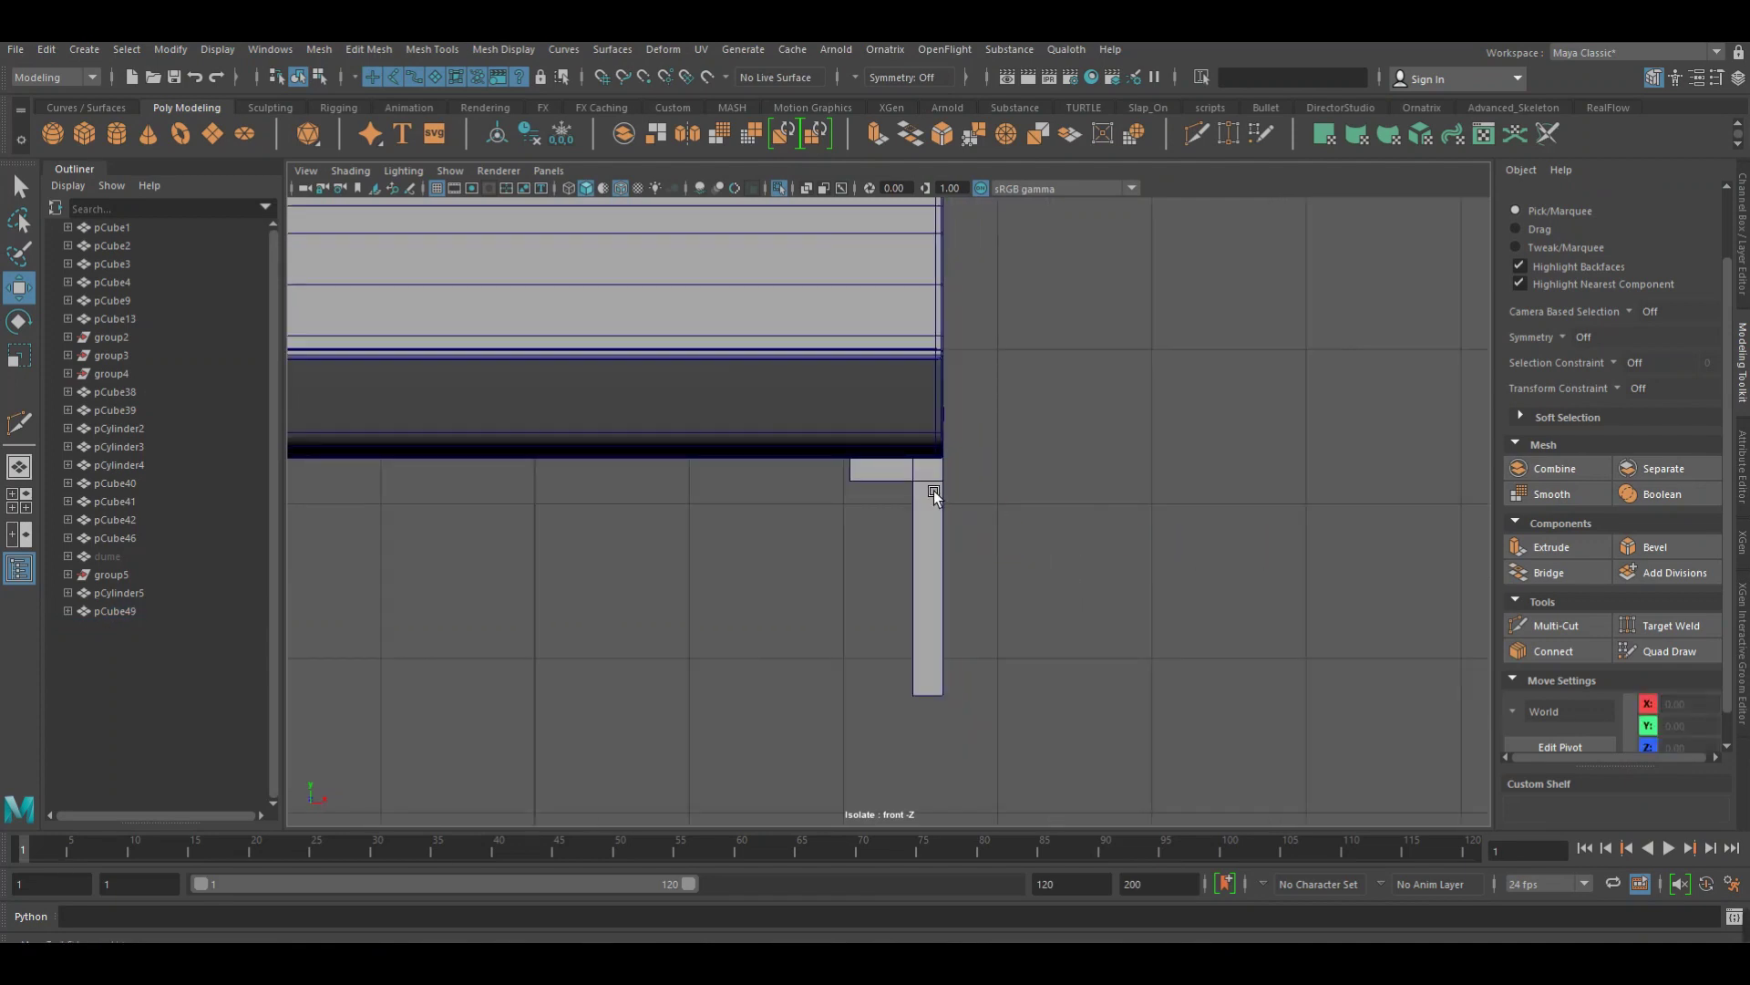
left_click_drag(1034, 510, 1035, 493)
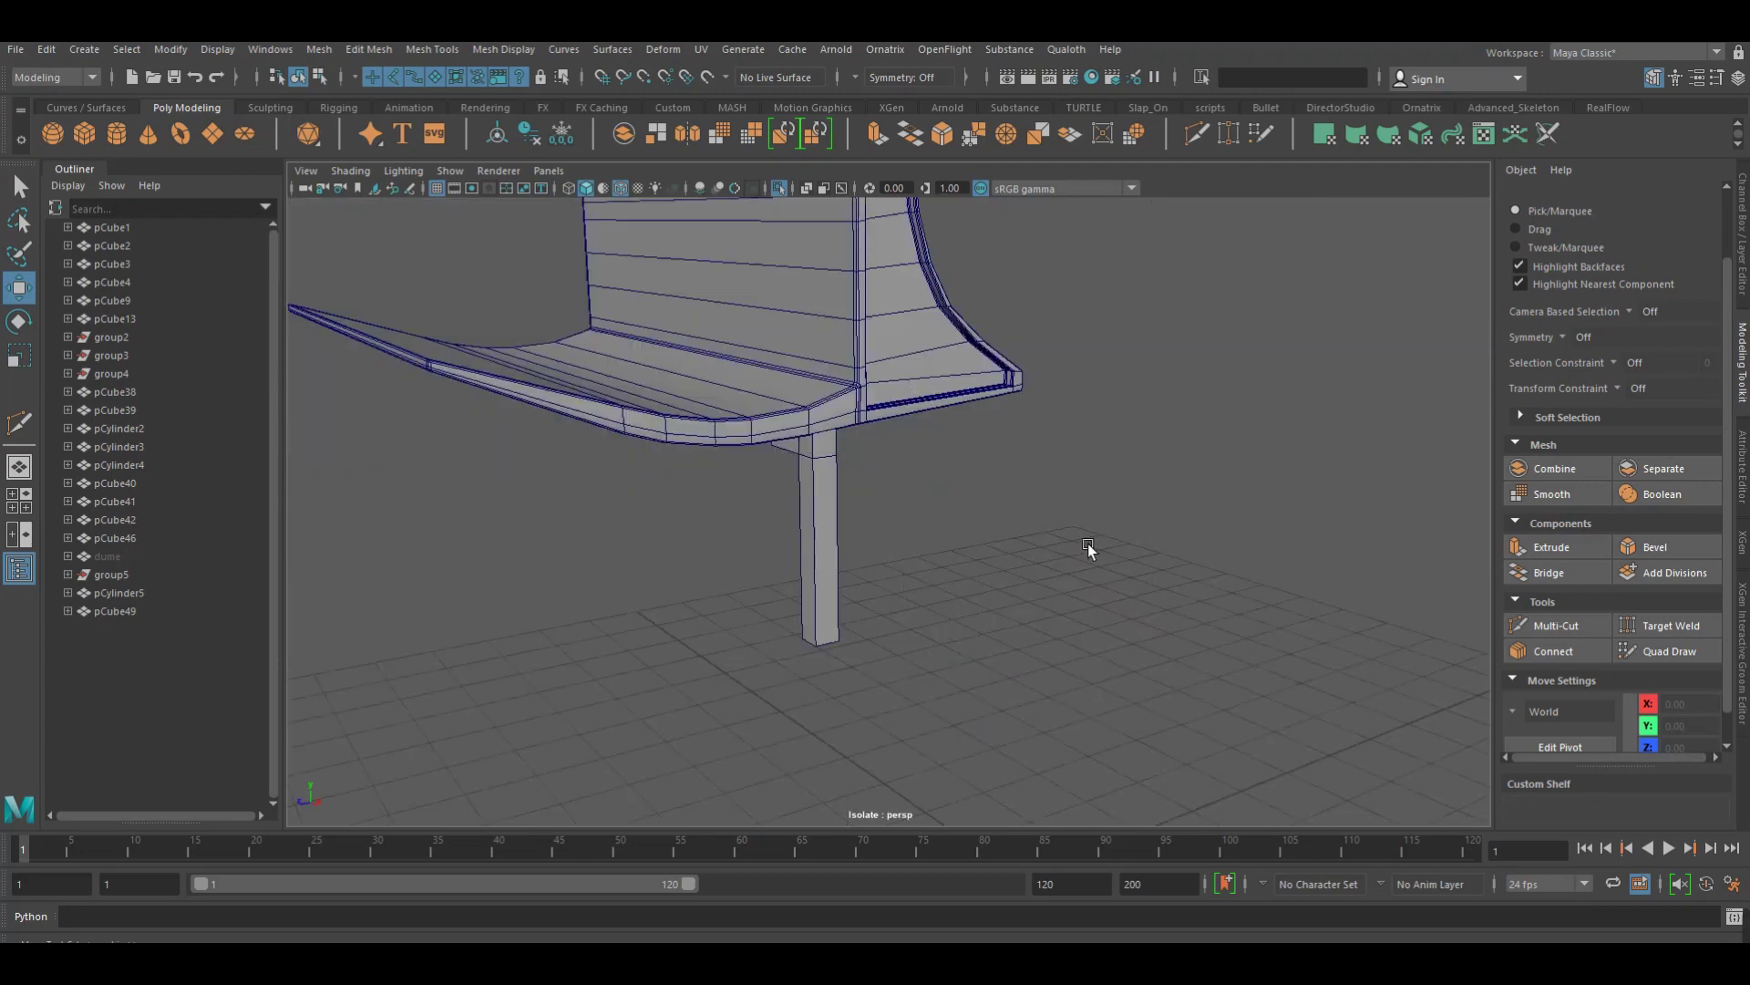
Duplicate the chair leg in place as pCube50
left_click_drag(974, 550, 1069, 539, "alt")
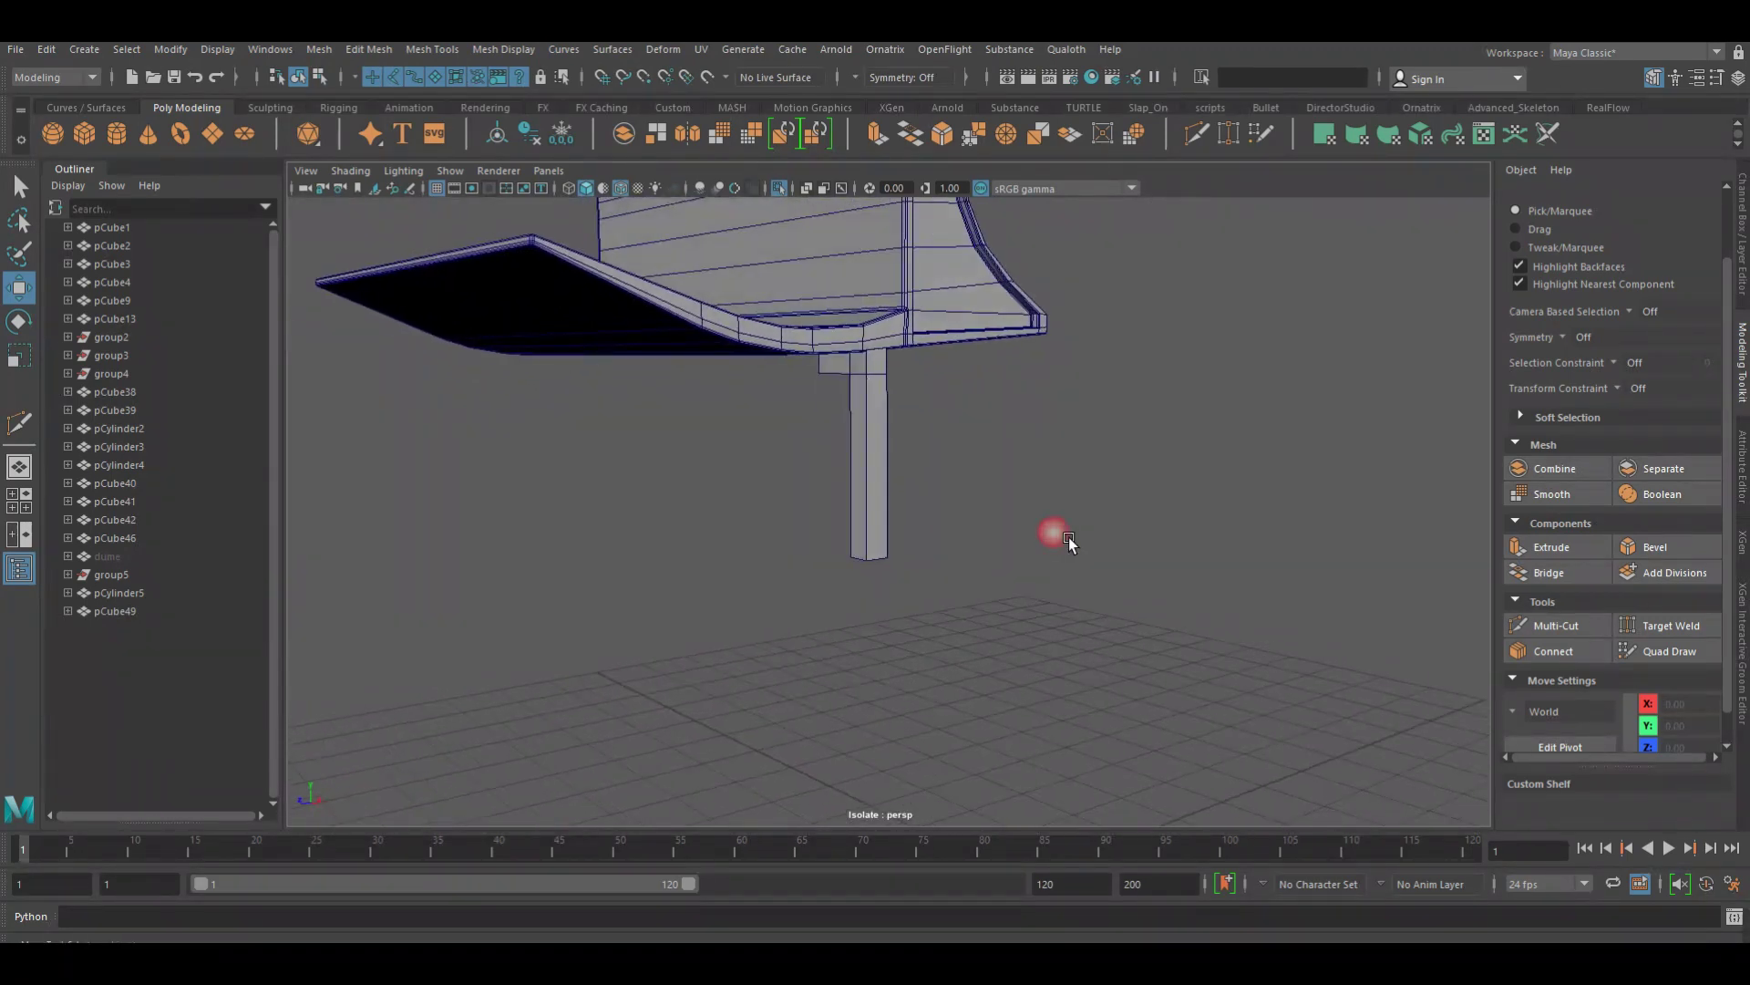
left_click(872, 510)
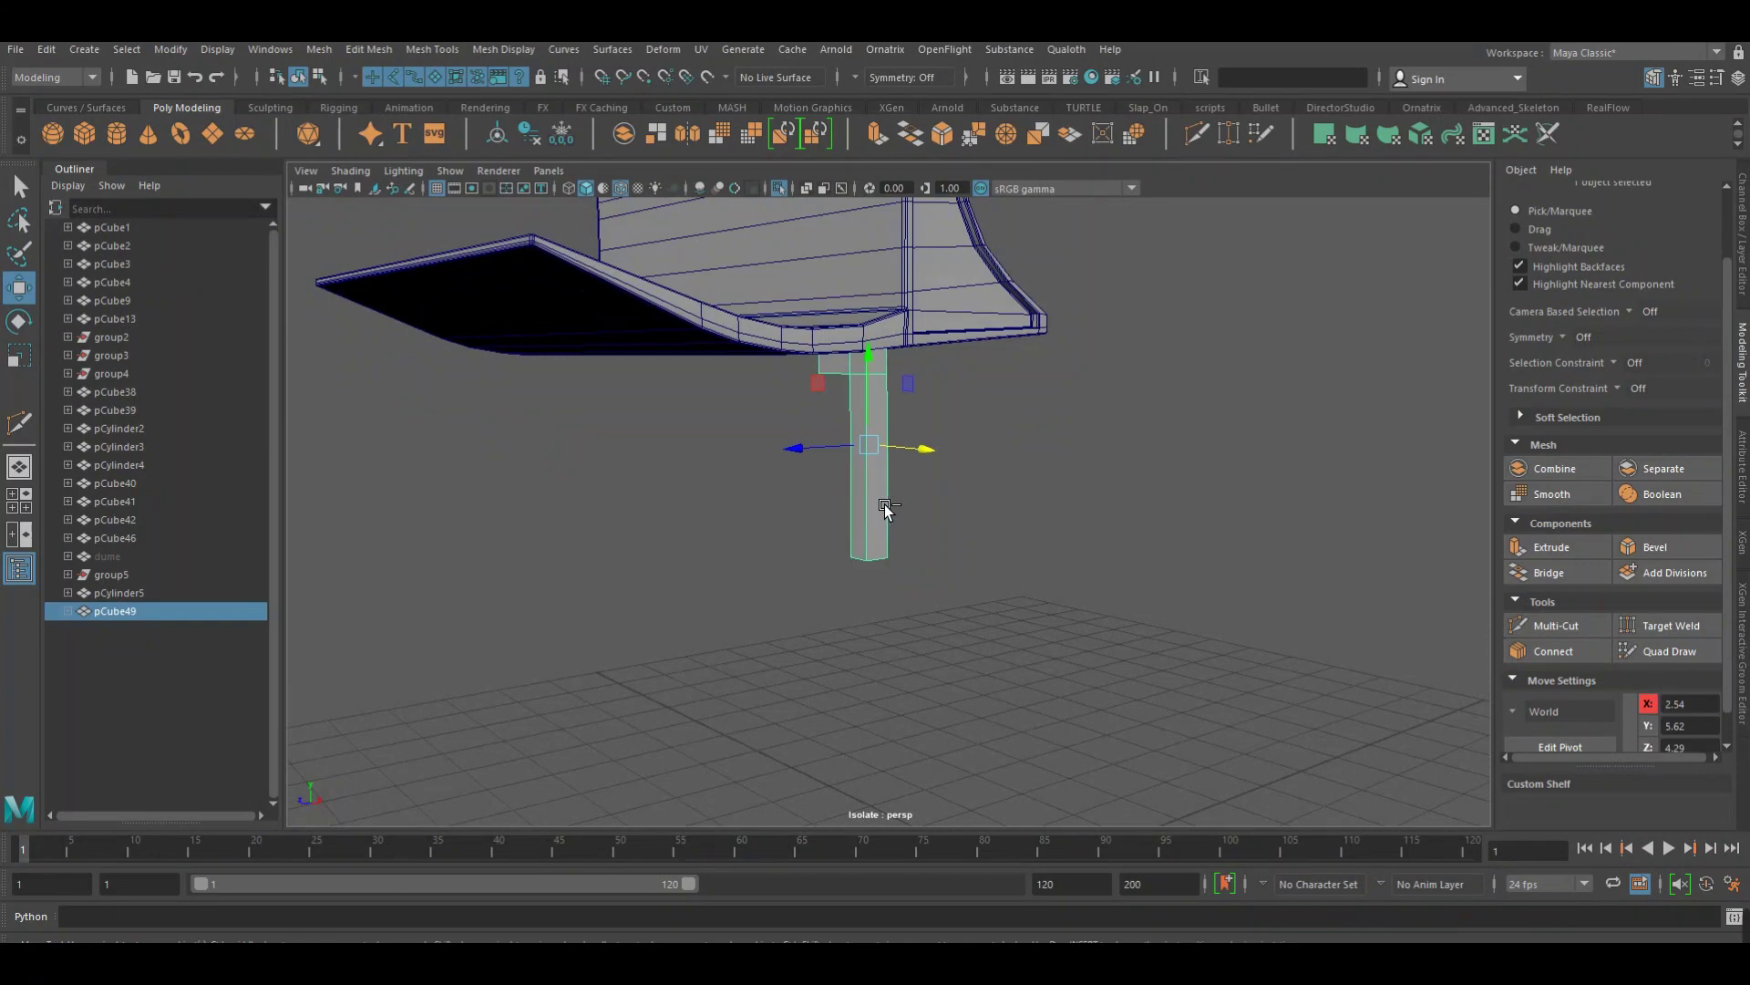
key("ctrl+d")
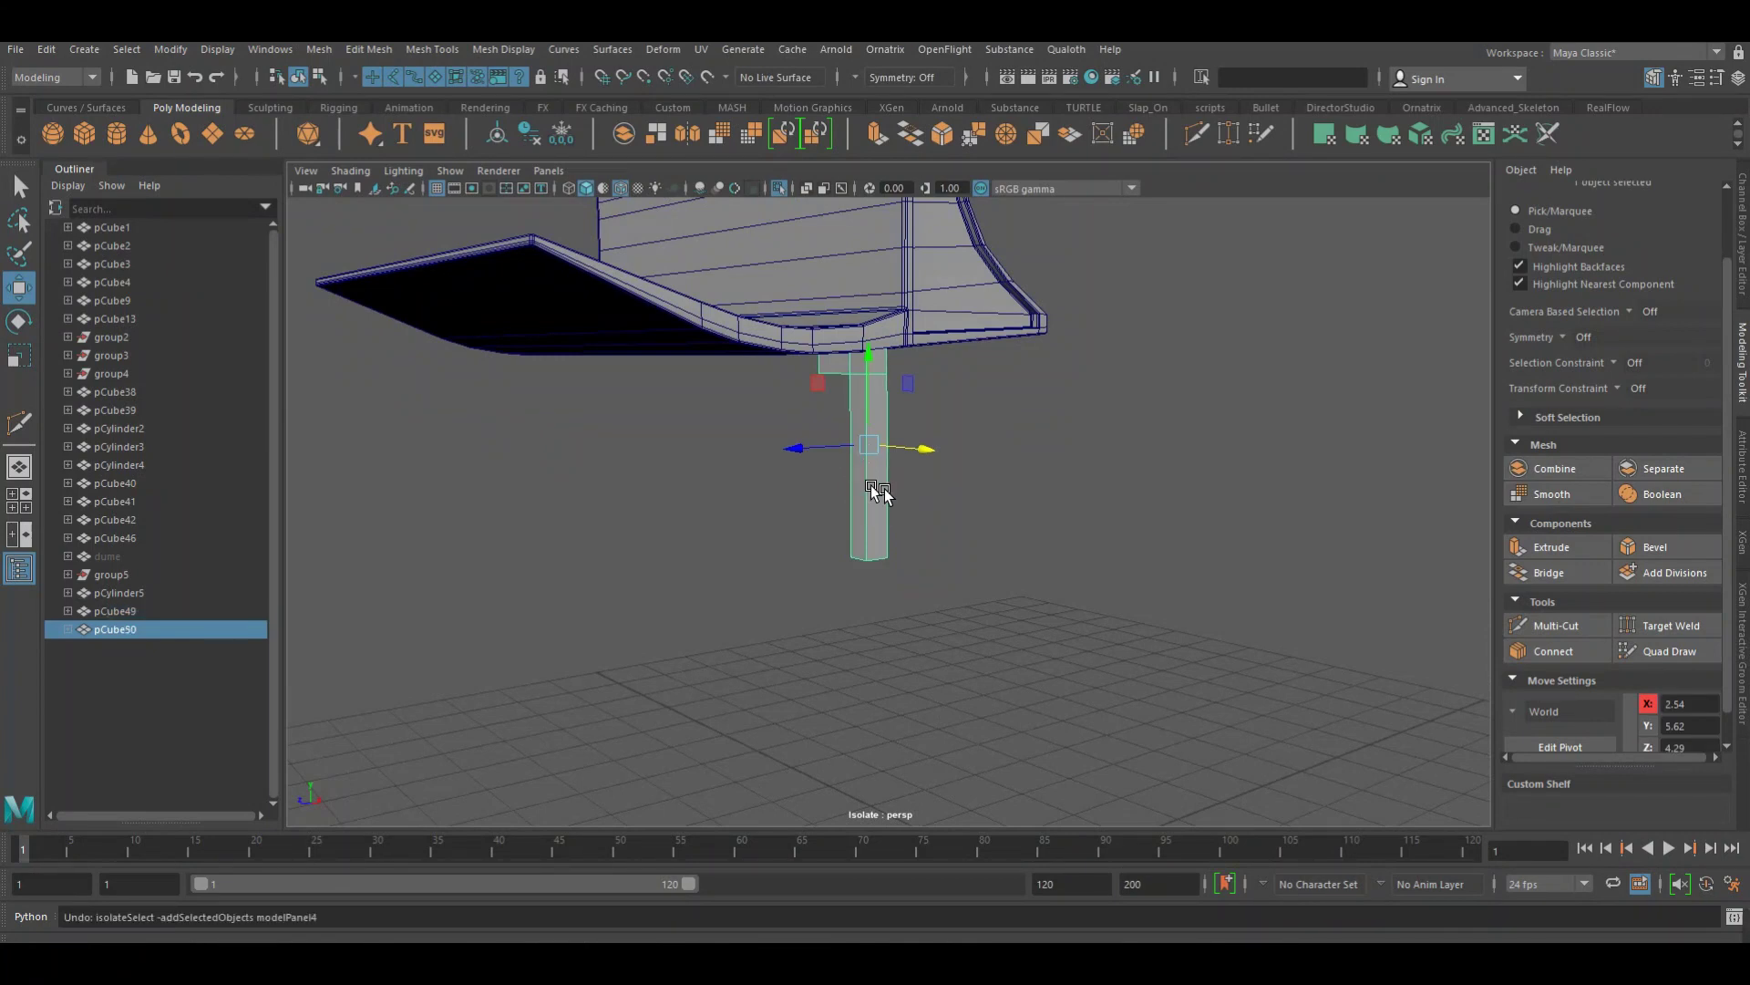
right_click(869, 478)
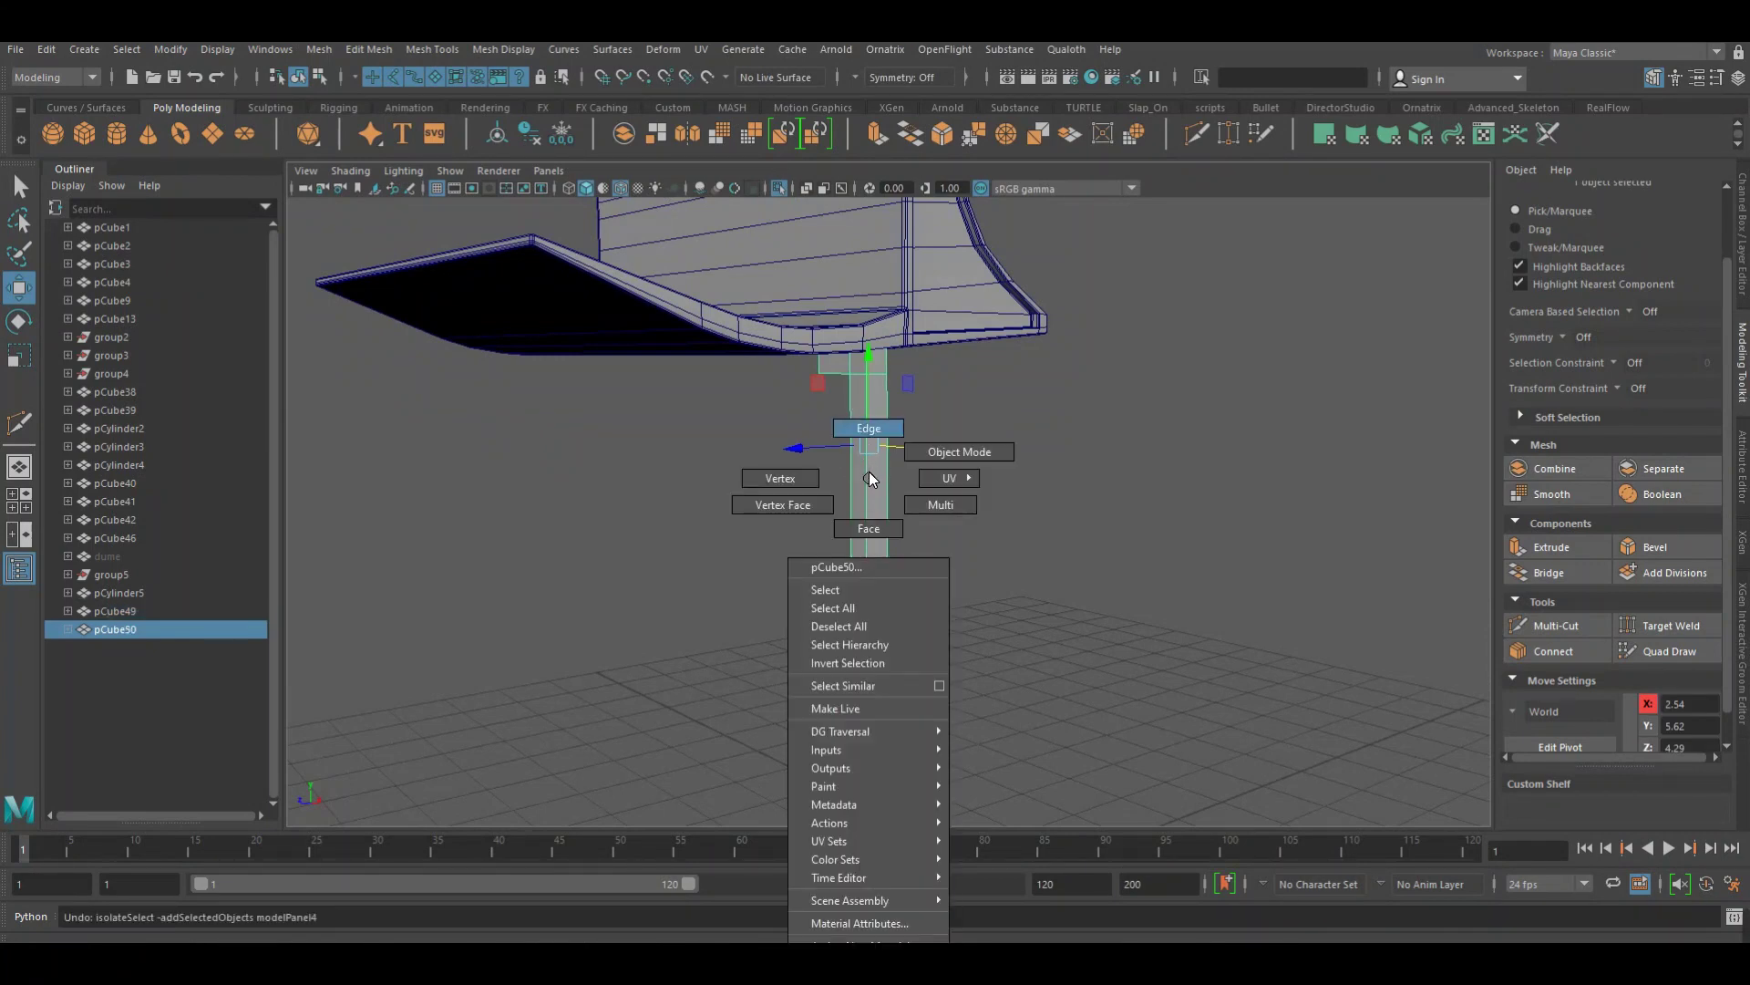
left_click(1555, 625)
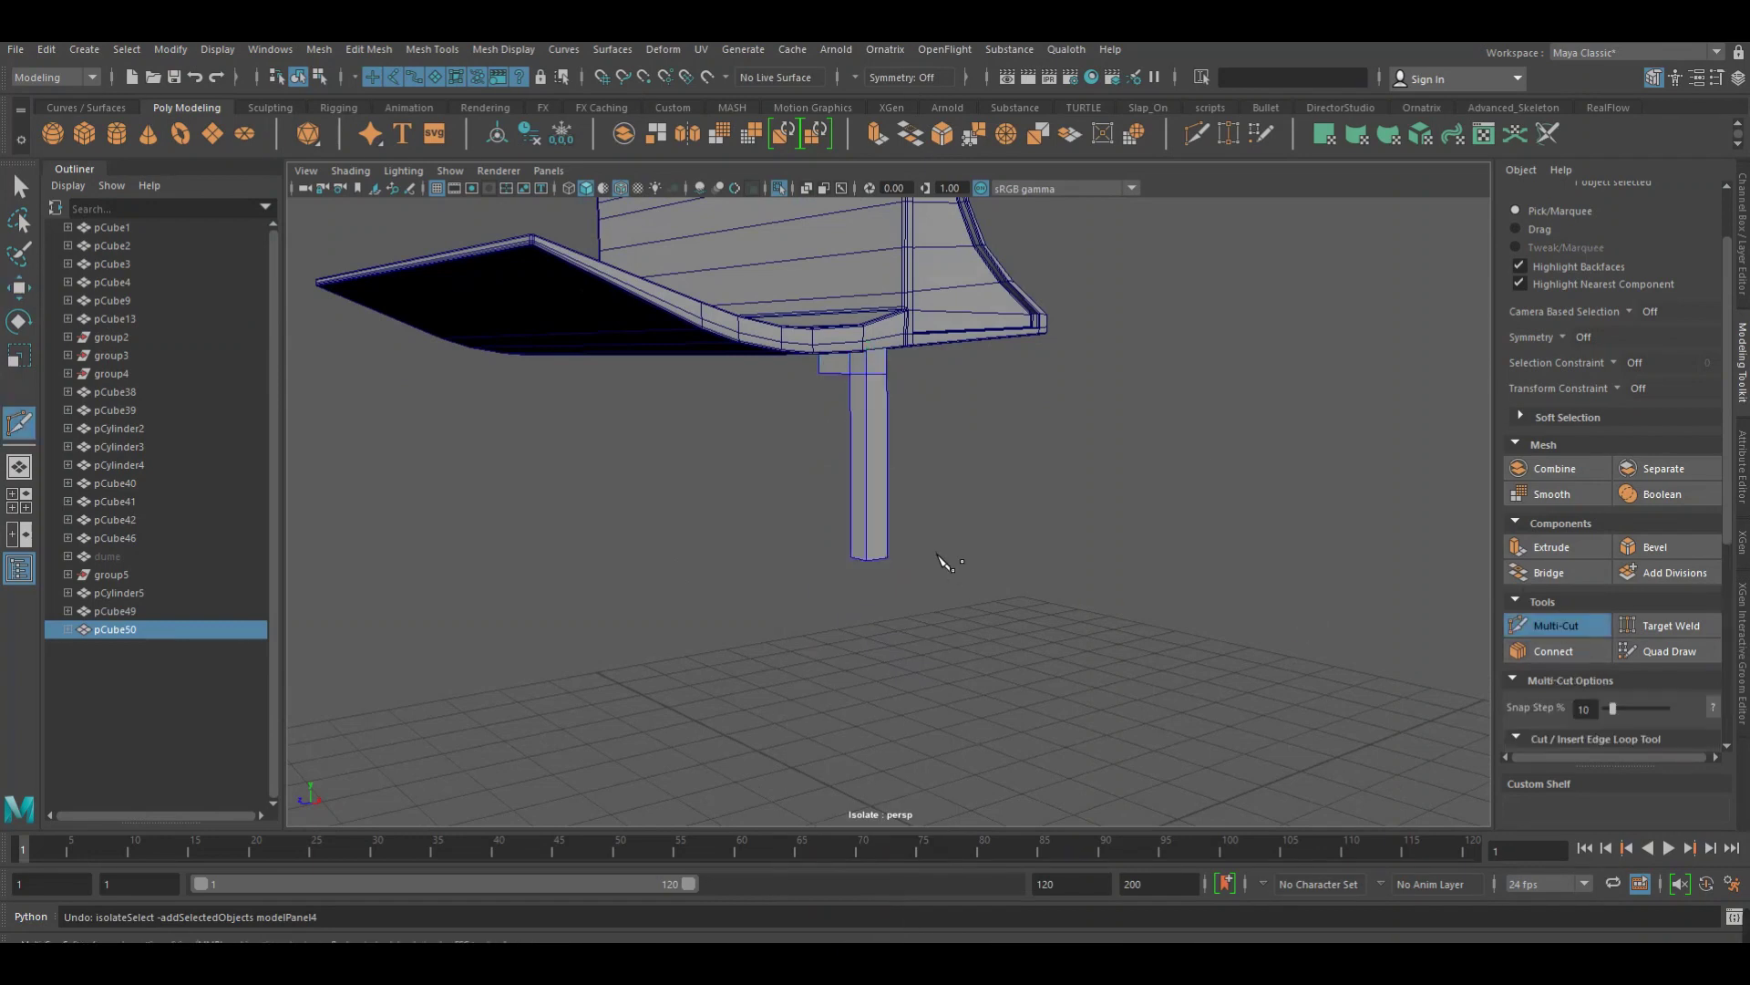
left_click(870, 538)
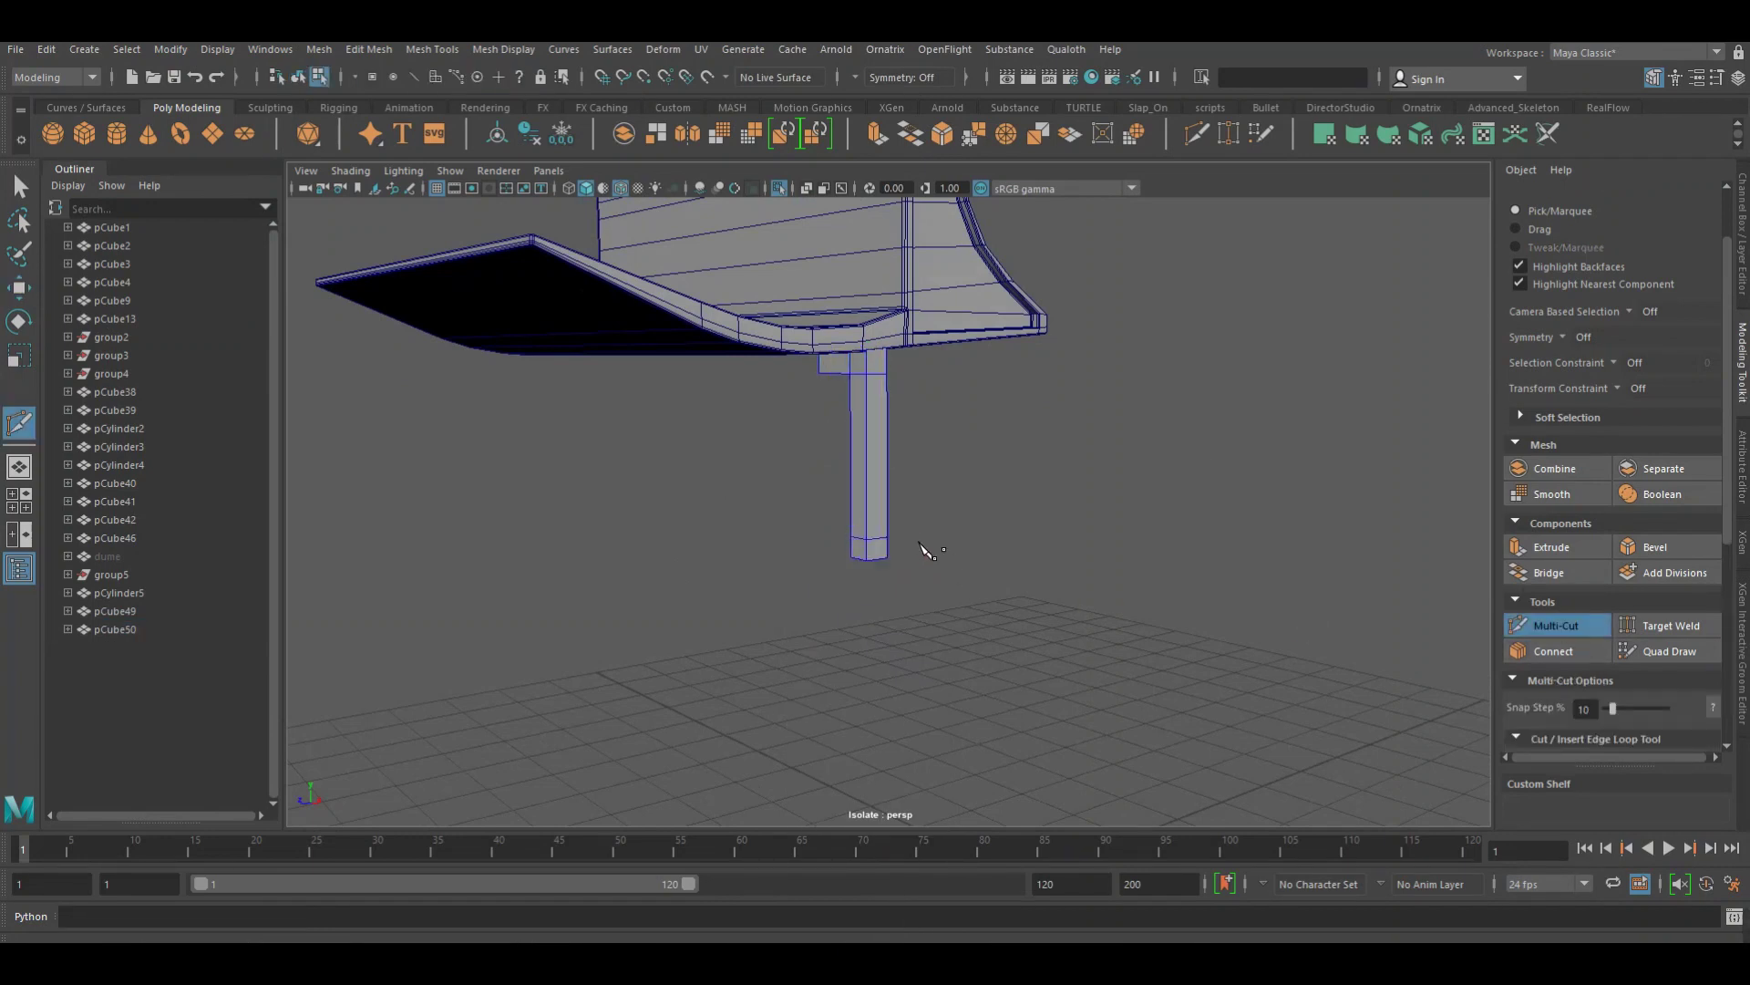
key("w")
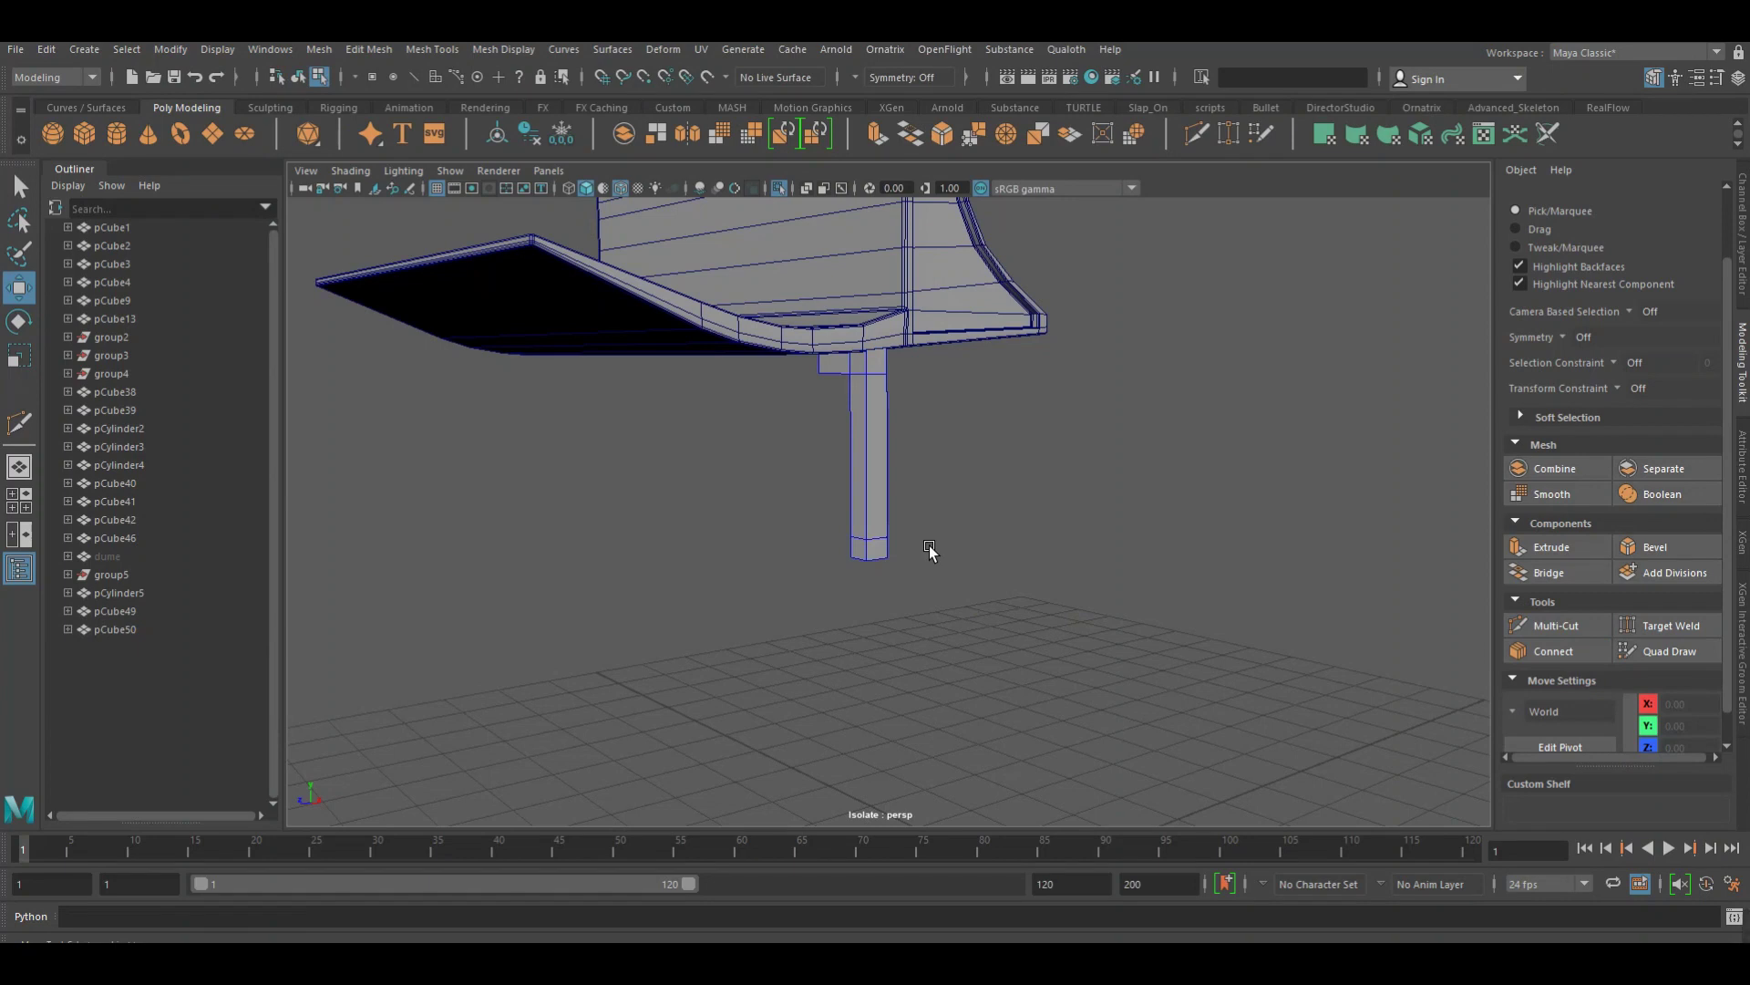
Duplicate the leg again and move the copy beside the original leg
right_click_drag(846, 478, 937, 447)
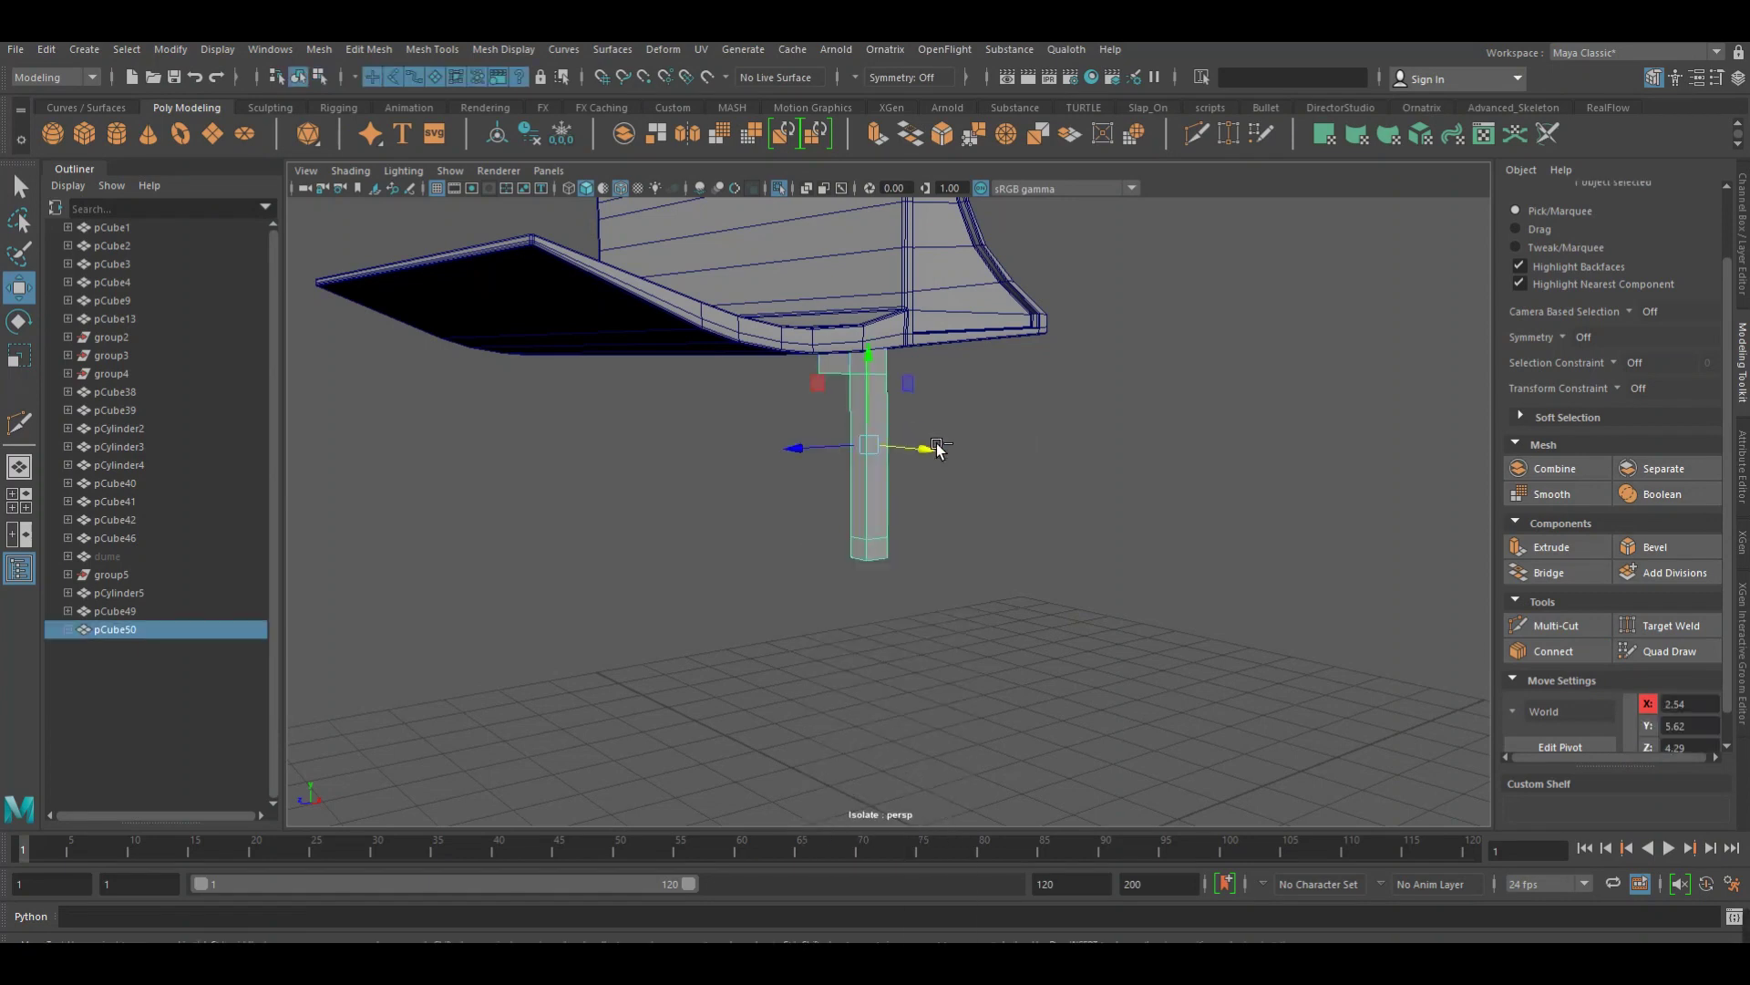
key("ctrl+d")
left_click_drag(937, 447, 751, 462)
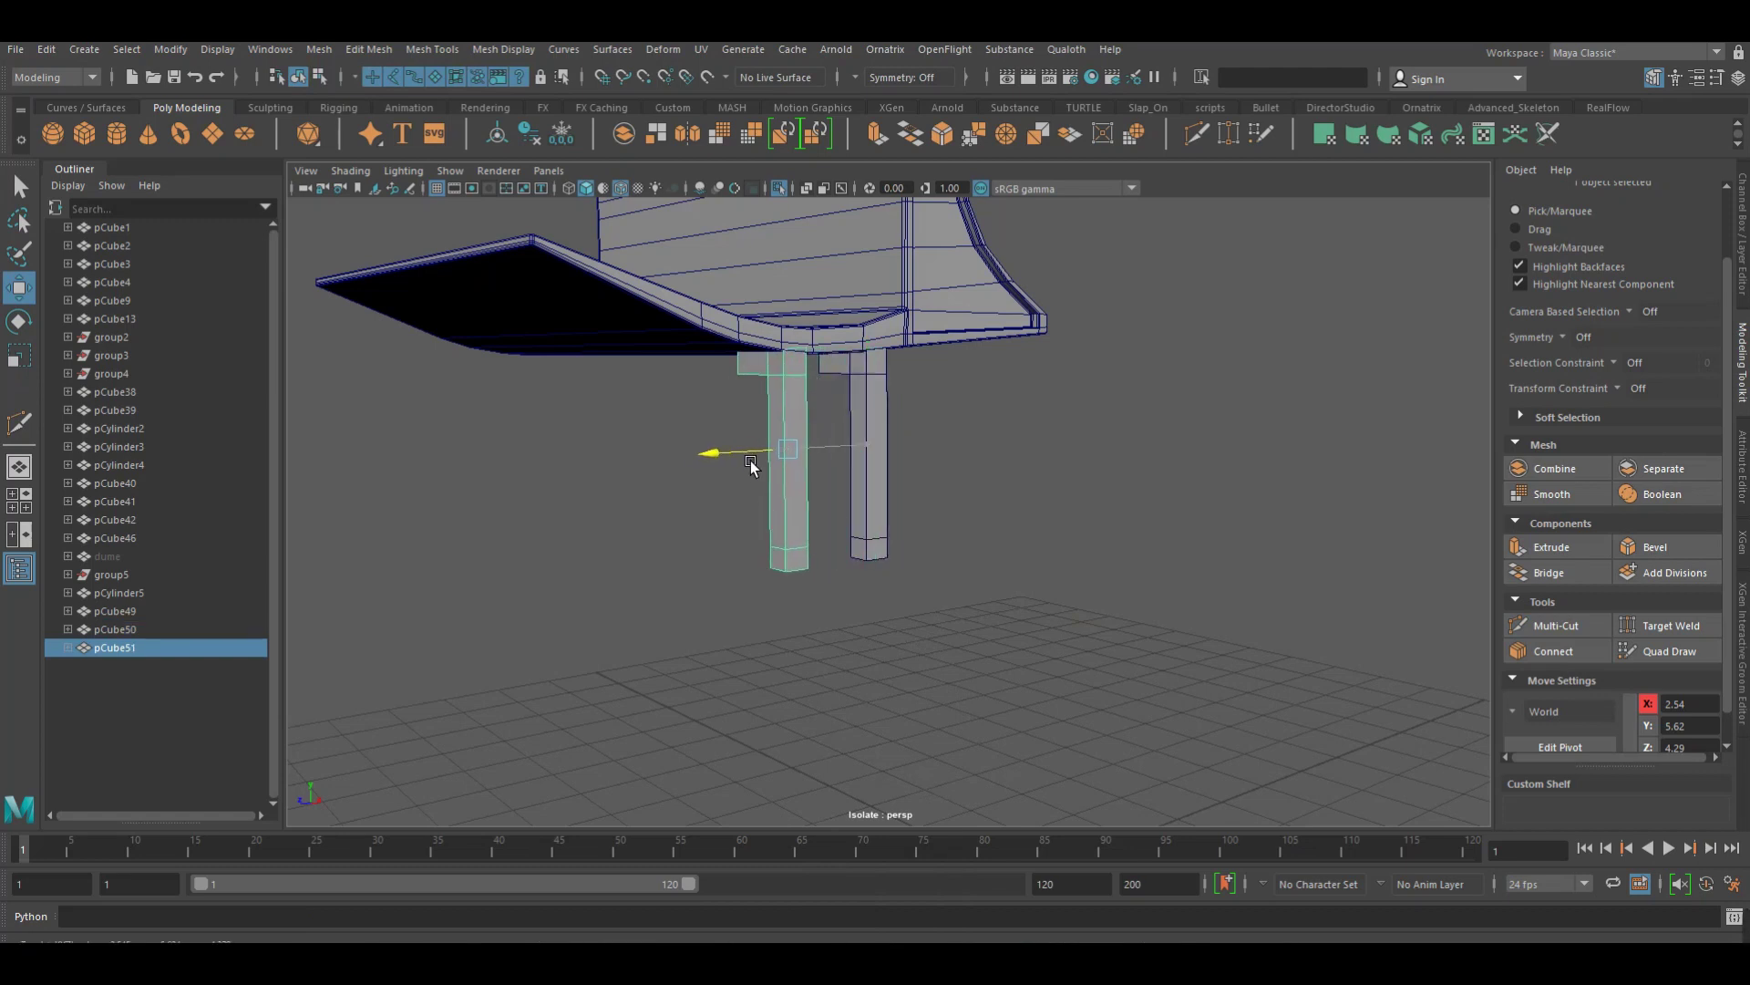
mouse_move(907, 565)
left_mouse_down("alt")
mouse_move(867, 559)
mouse_move(833, 594)
mouse_move(861, 569)
mouse_move(912, 578)
left_mouse_up("alt")
right_click_drag(912, 578, 995, 593, "alt")
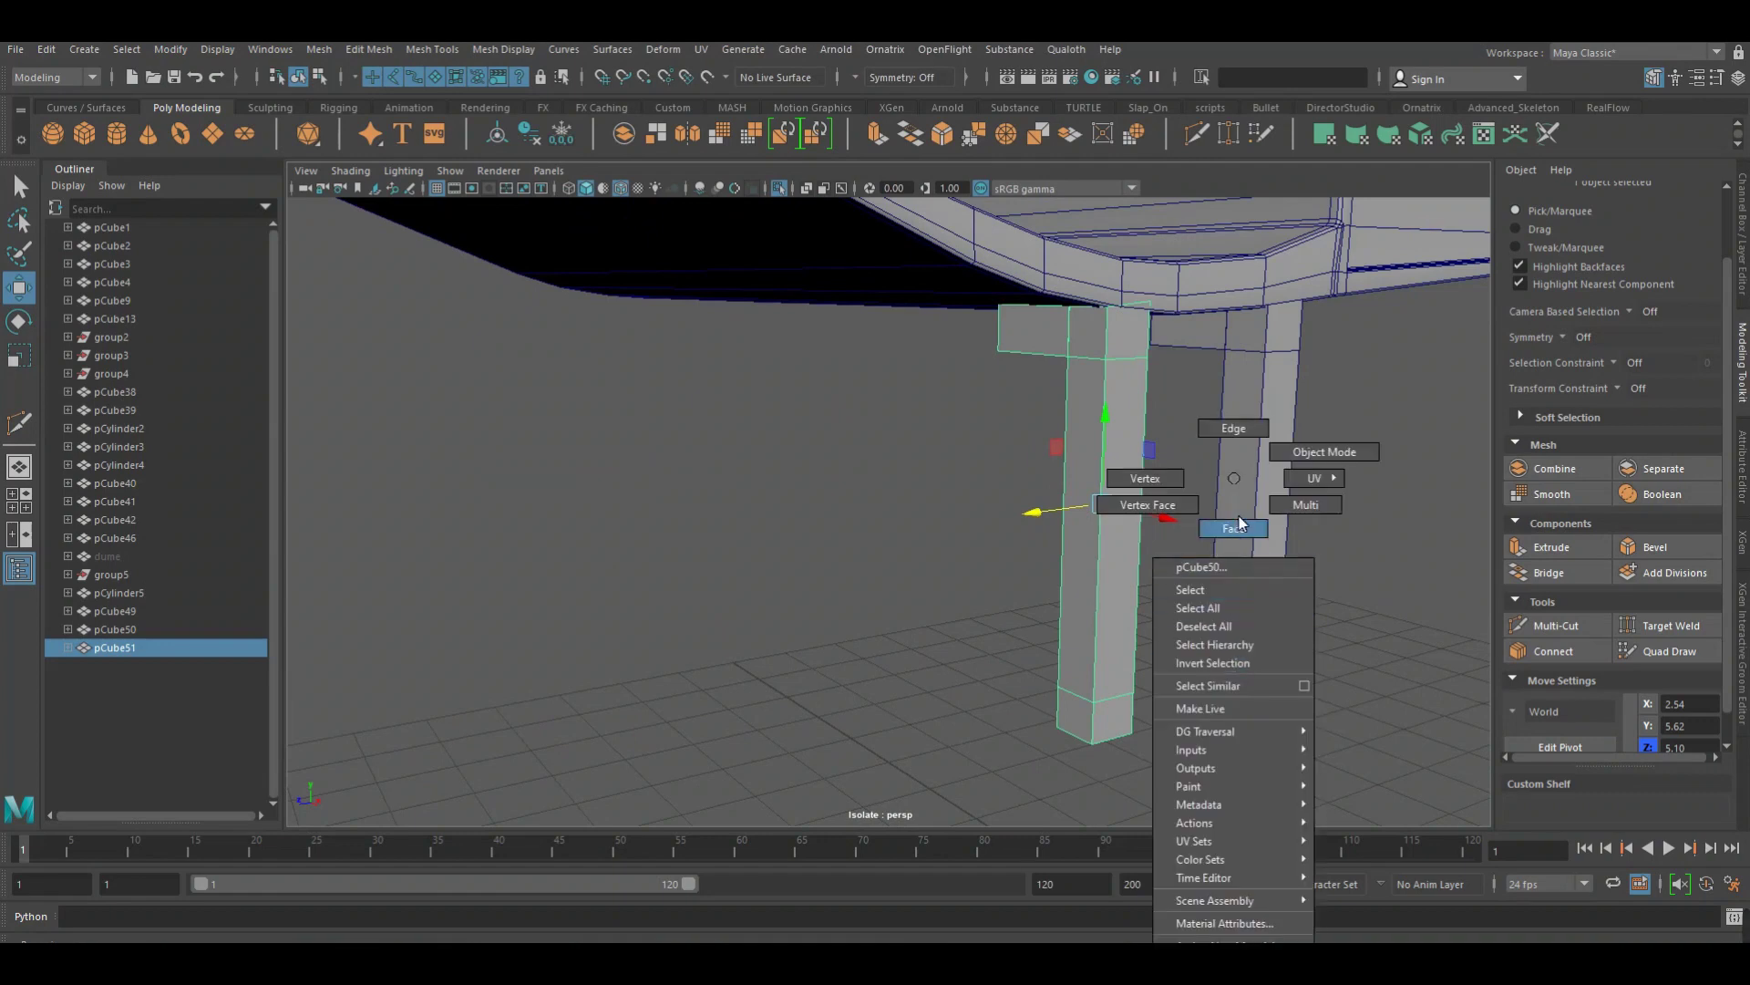
Select all the leg pieces and combine them into a single mesh
right_click_drag(1238, 677, 1236, 593)
left_click(1245, 676)
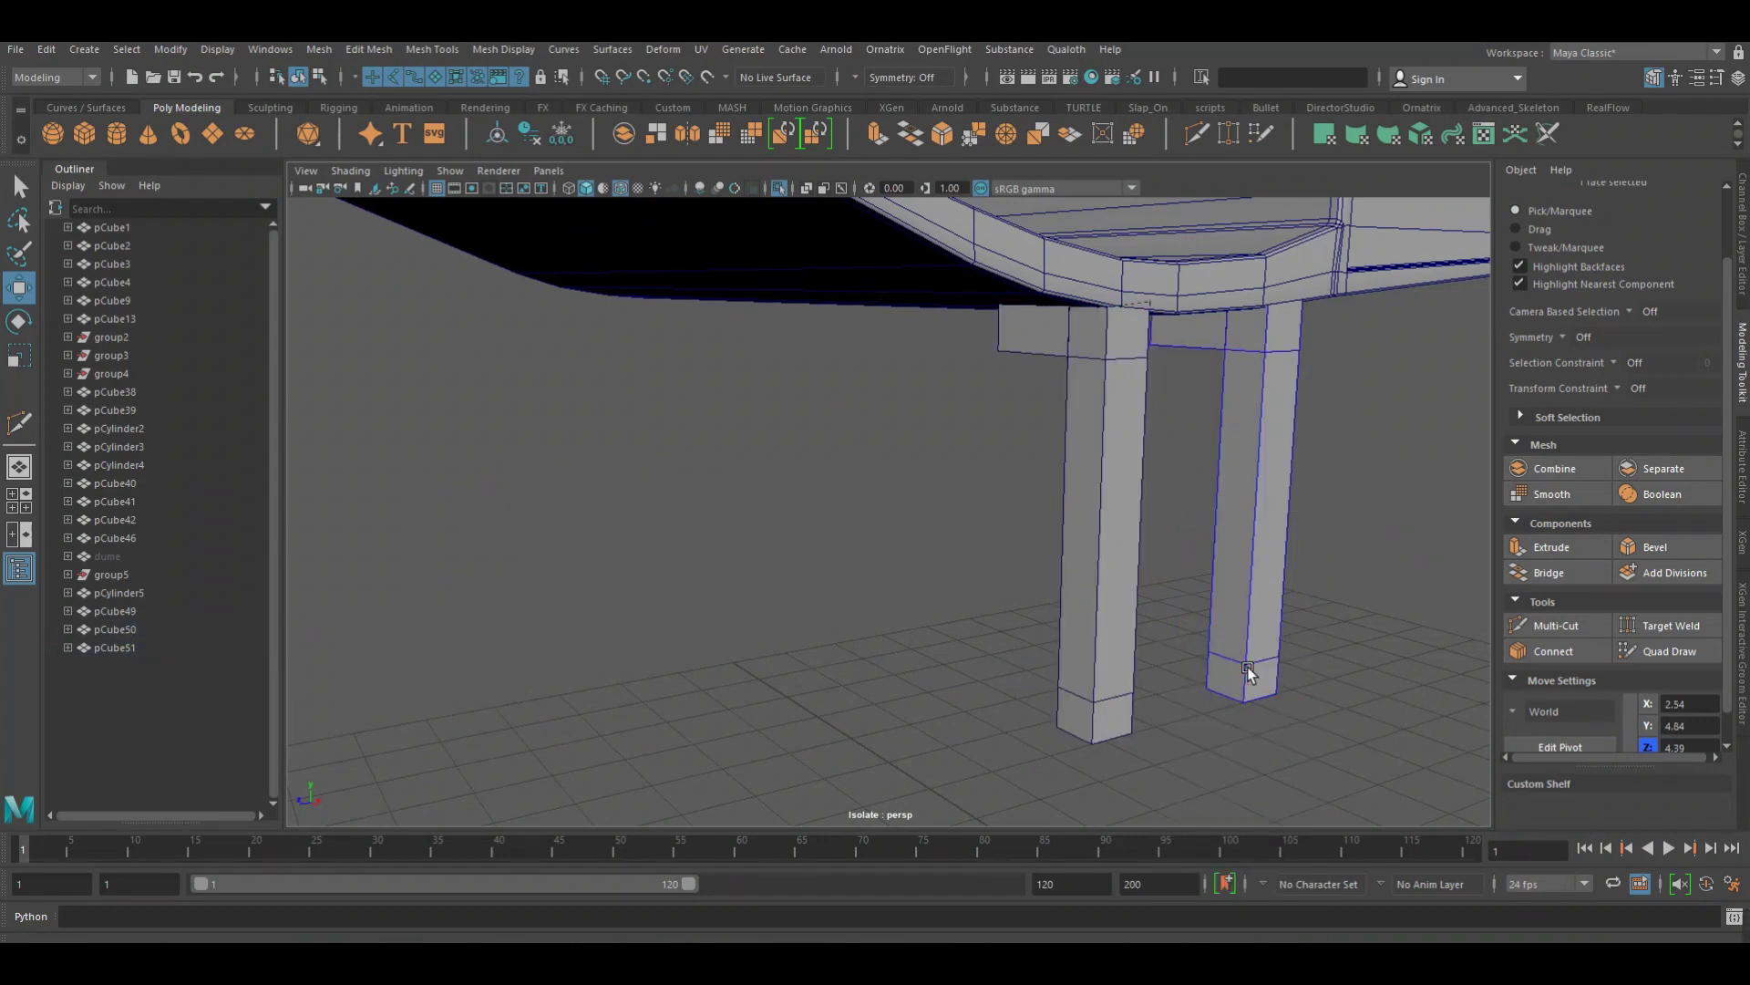
mouse_move(1131, 478)
right_mouse_down()
mouse_move(1195, 487)
mouse_move(1212, 451)
right_mouse_up()
mouse_move(1133, 469)
left_mouse_down("alt")
mouse_move(1183, 508)
mouse_move(1007, 508)
left_mouse_up("alt")
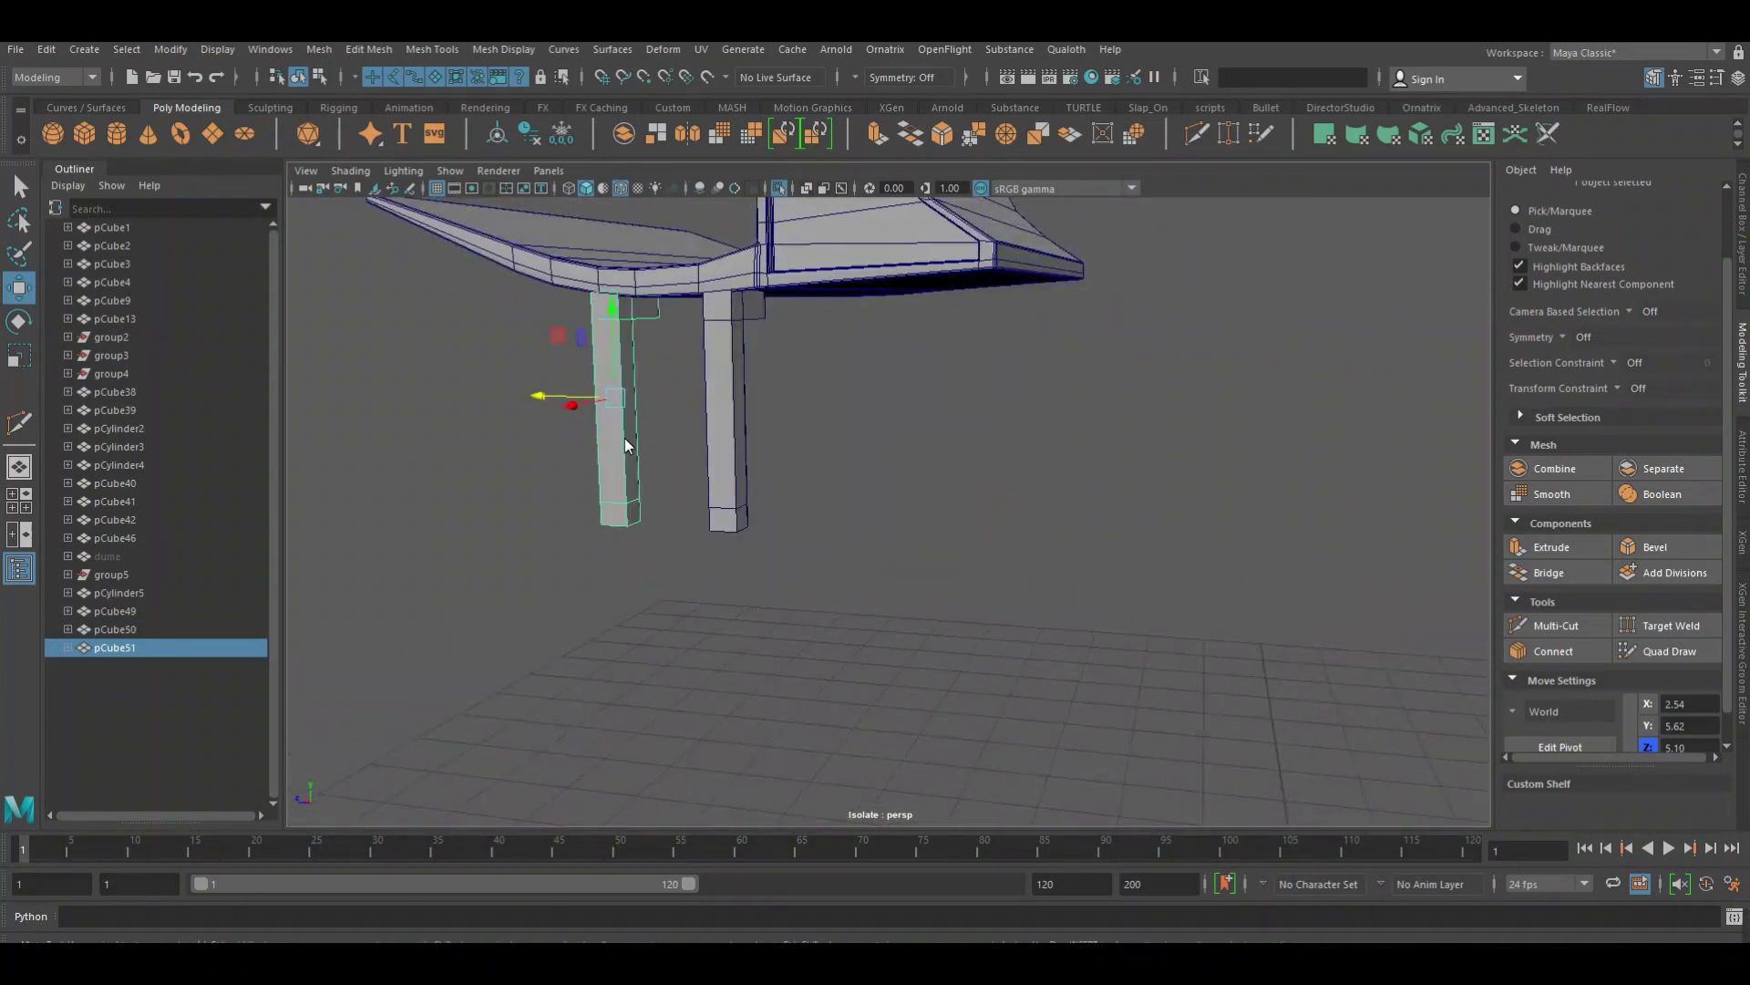
key("F11")
left_click(649, 517)
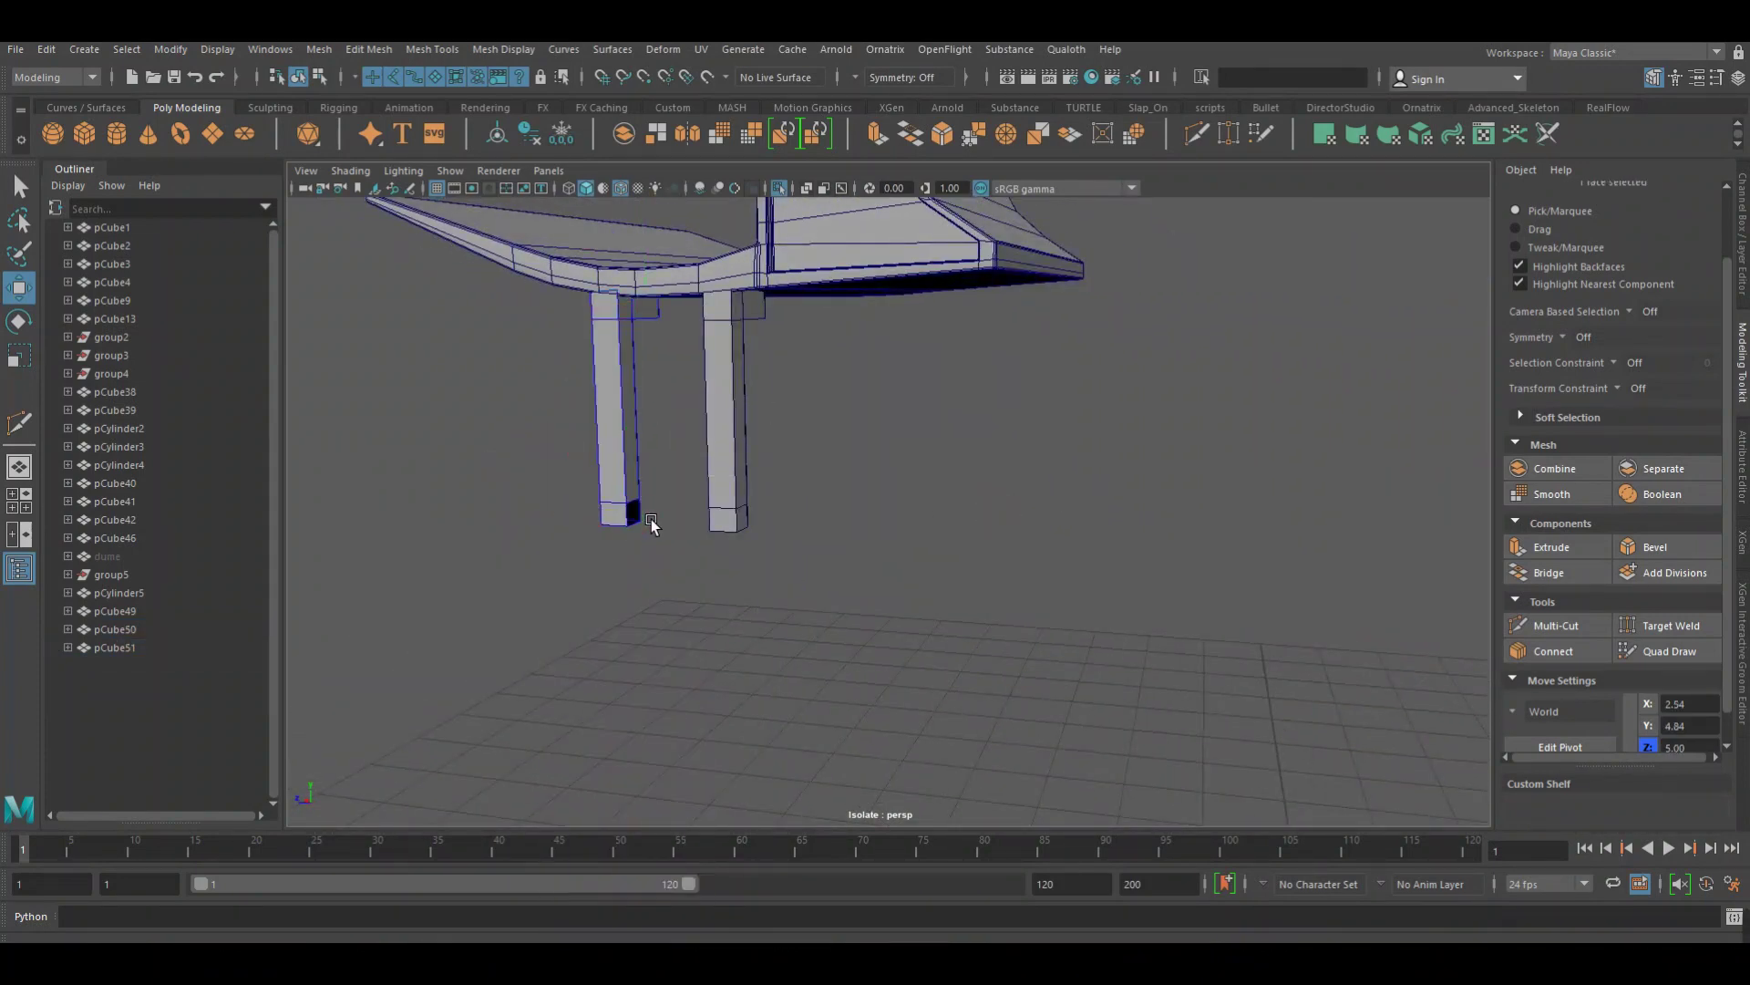
right_click_drag(651, 518, 723, 449)
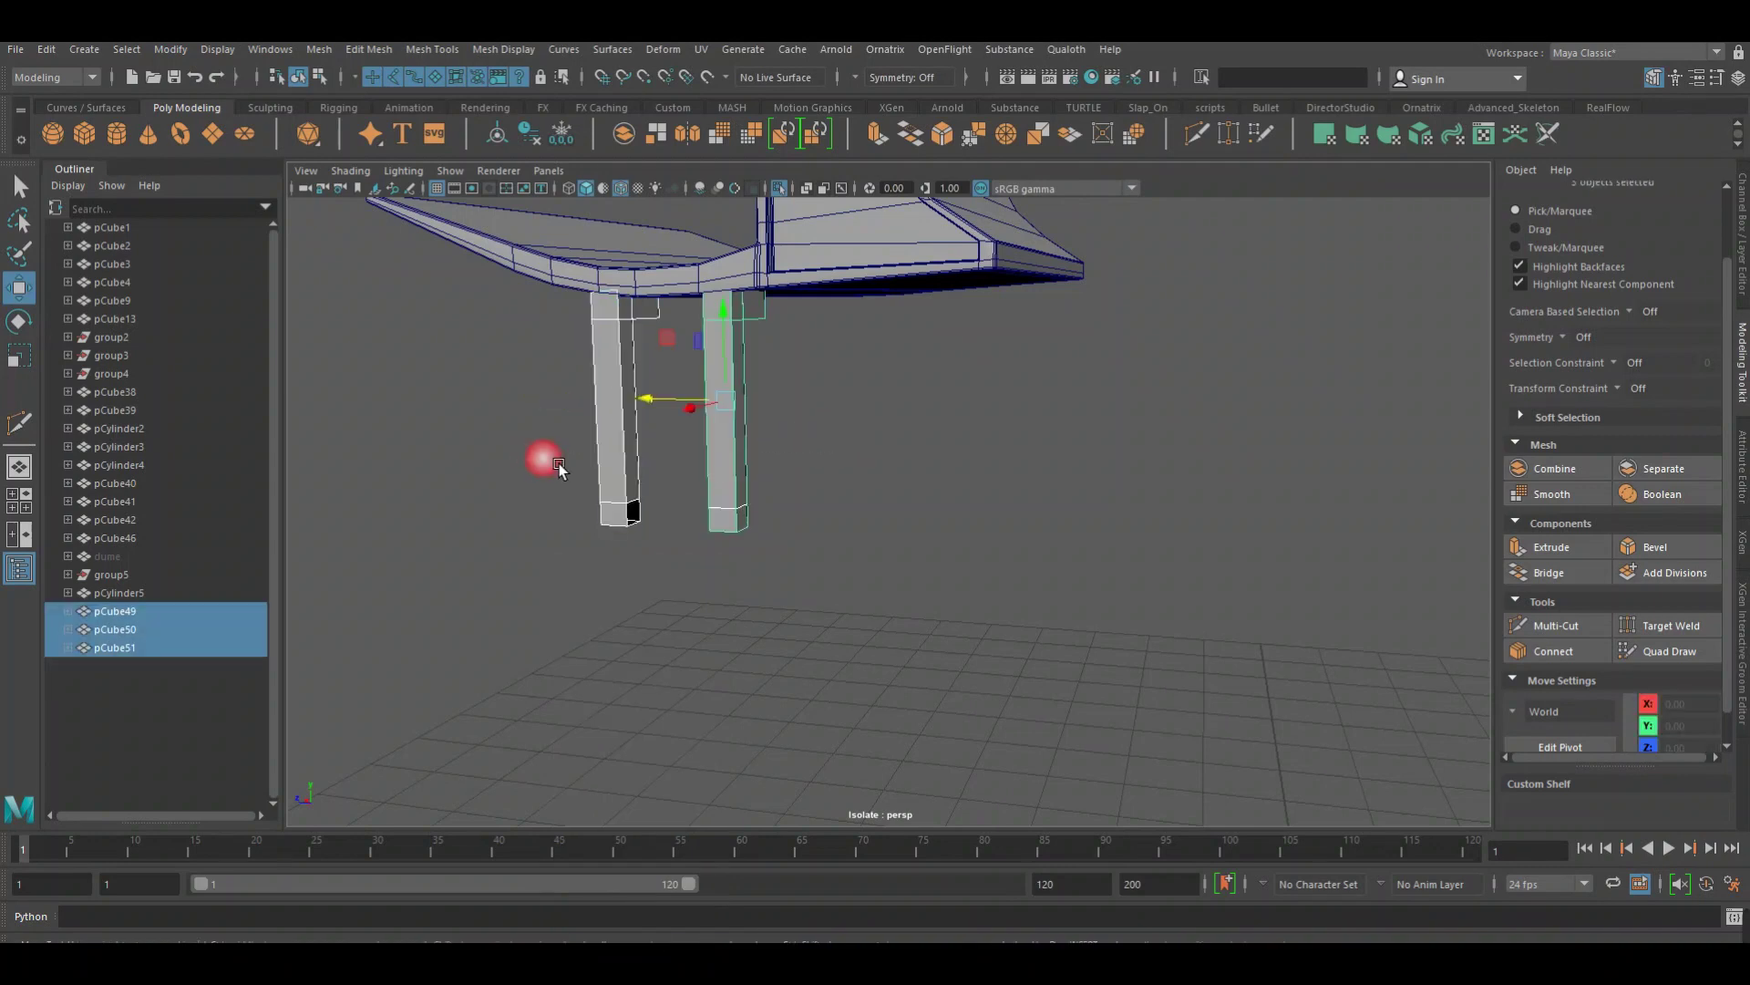
right_click_drag(653, 281, 659, 398, "shift")
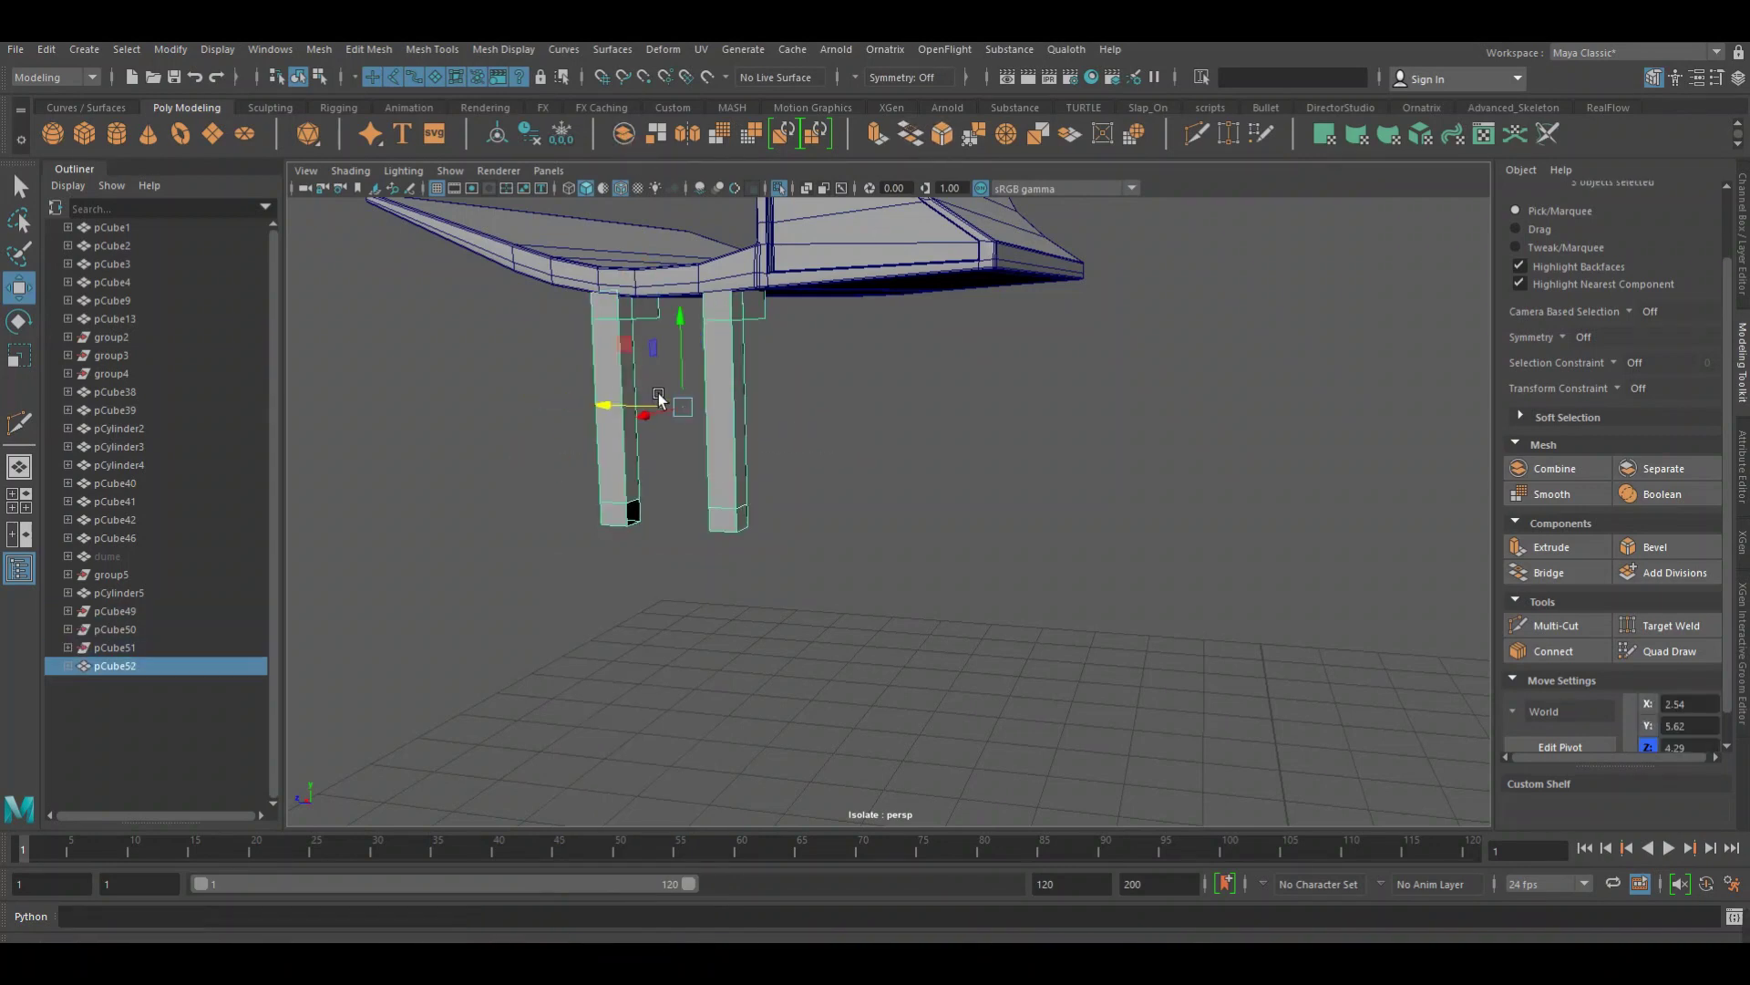
left_click(598, 519)
Bridge the bottom edge loops of the two legs into one U-shaped piece
right_click_drag(598, 519, 901, 518, "alt")
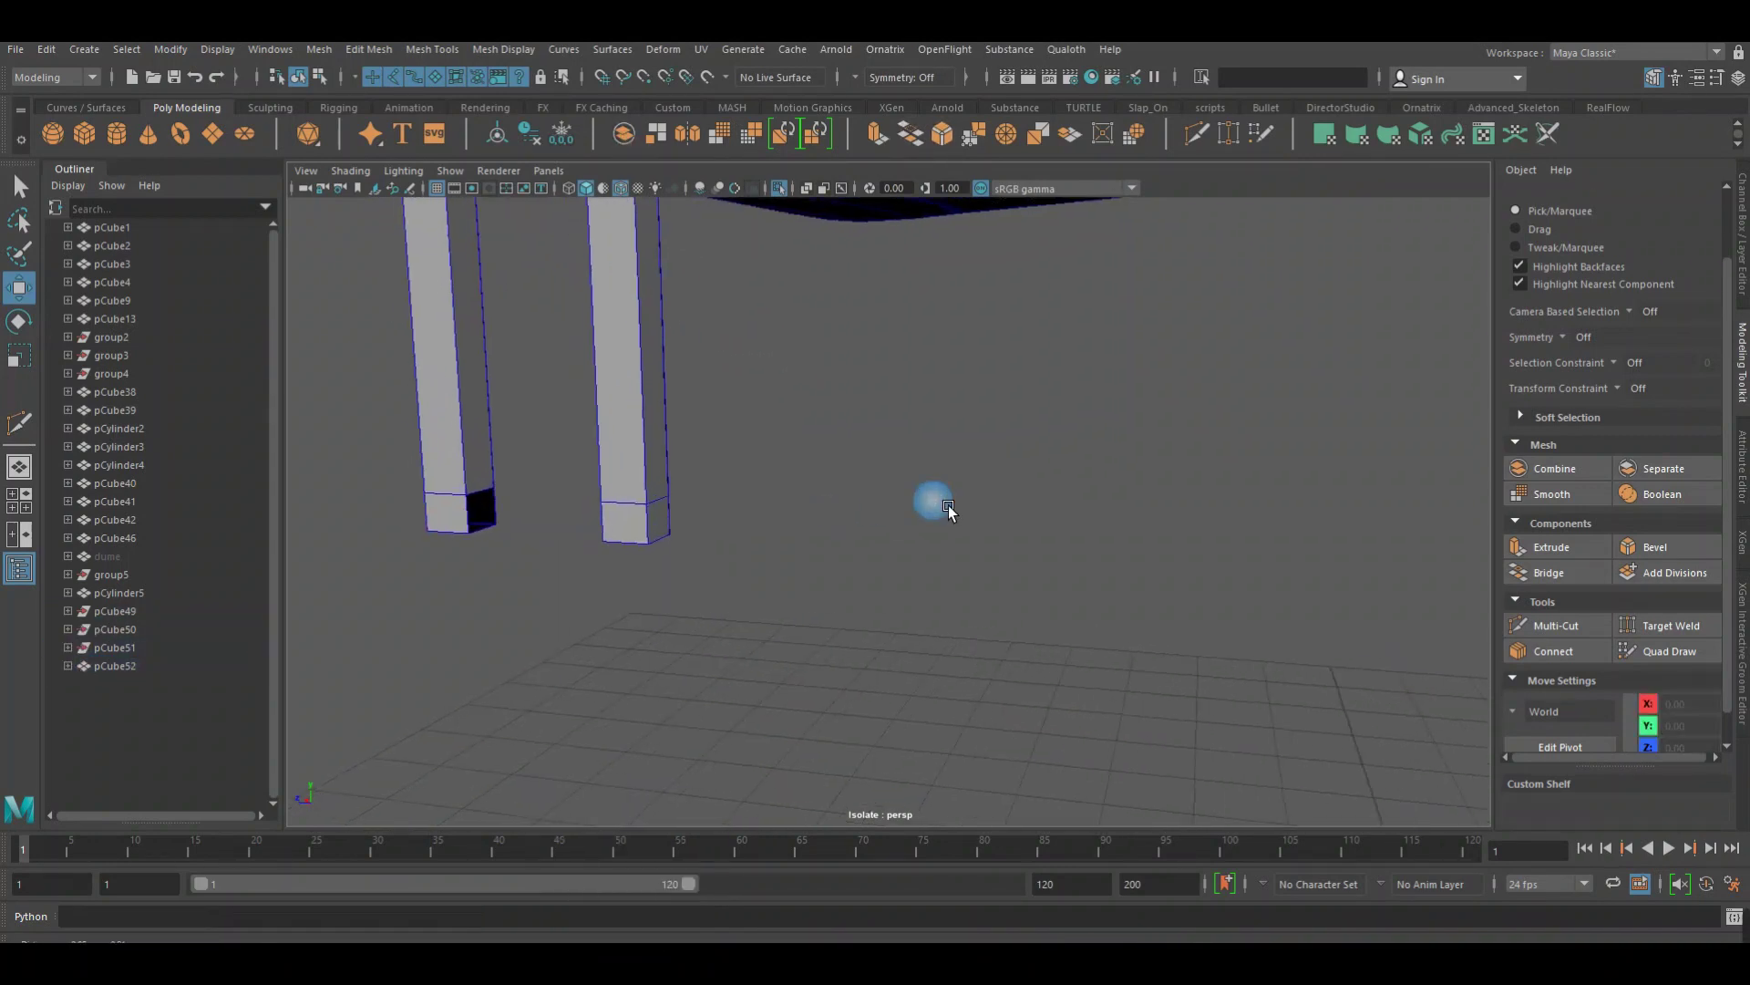
scroll(901, 518, "up", 2)
double_click(778, 515)
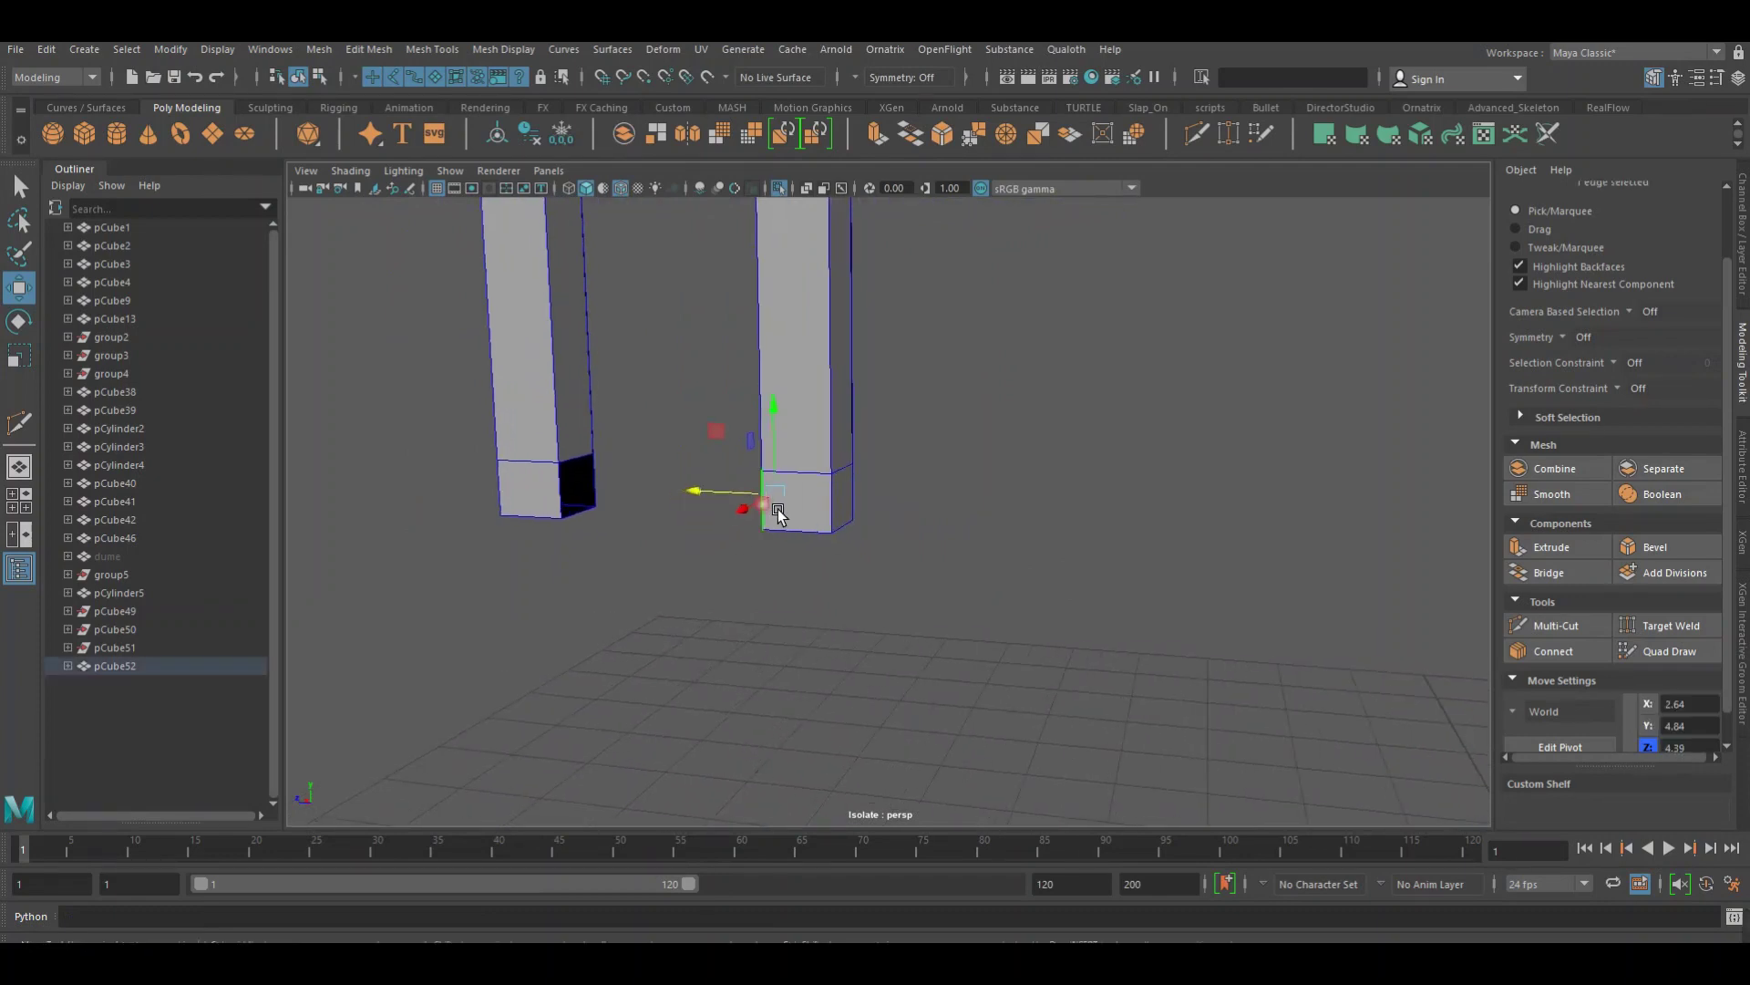
double_click(609, 490, "shift")
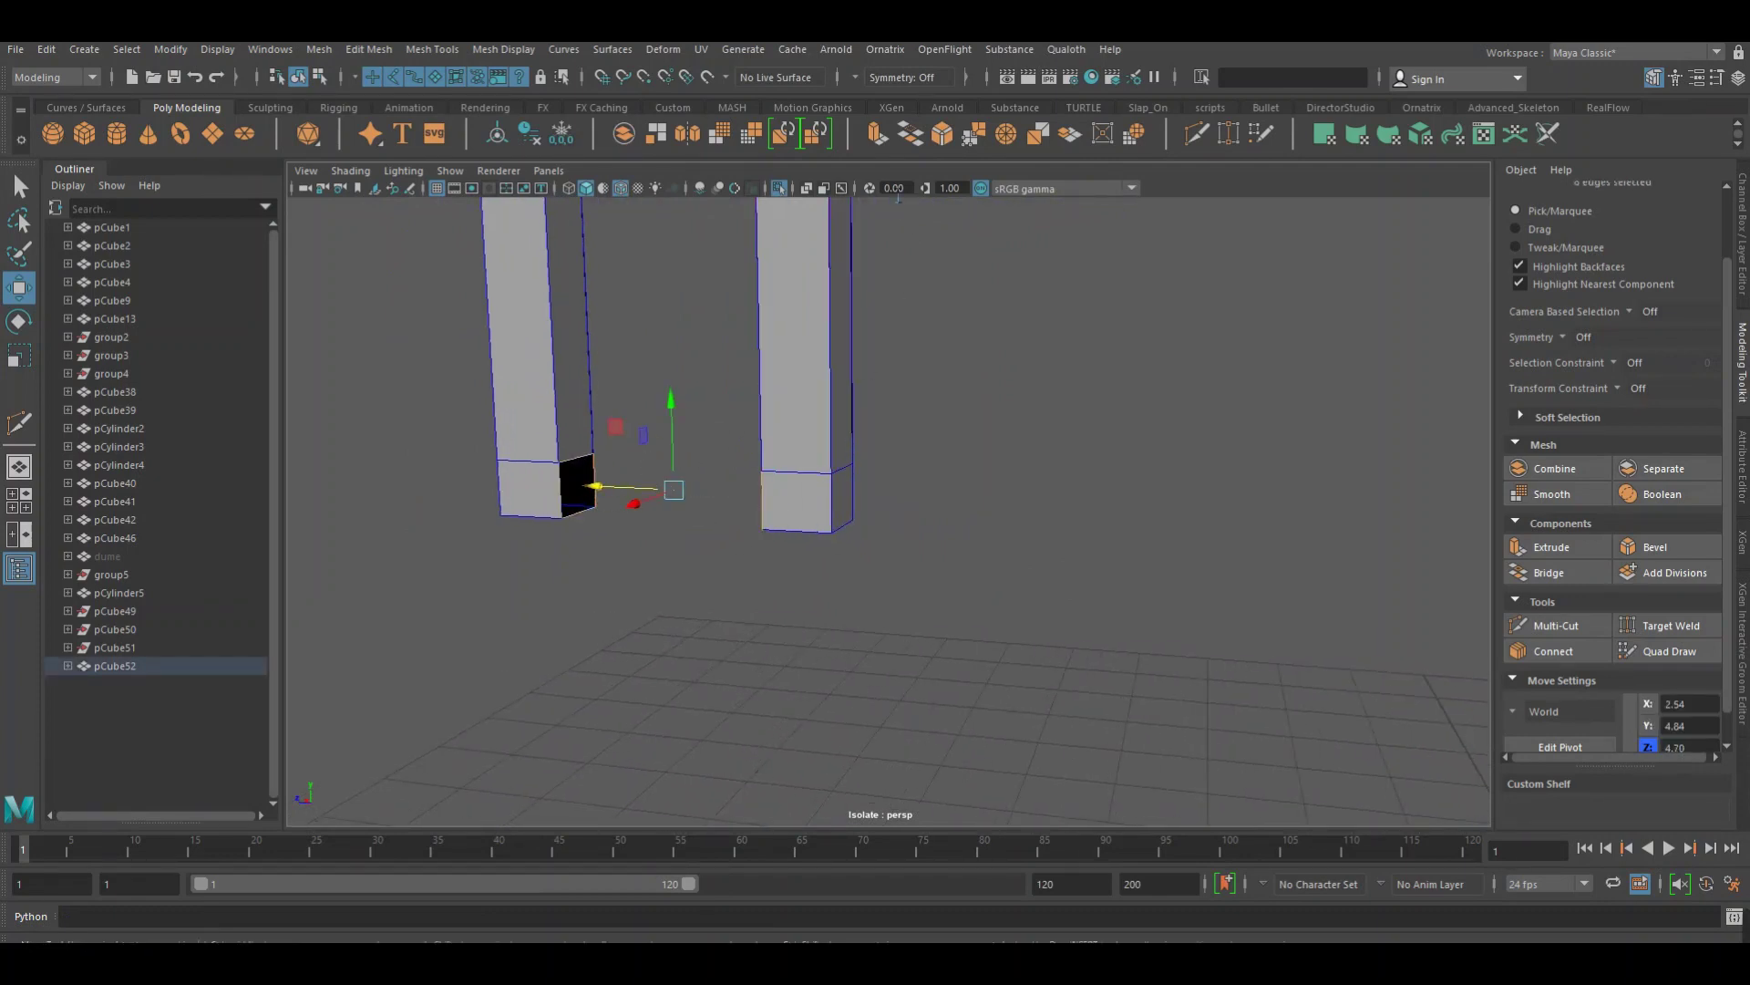
left_click(913, 146)
Zoom out to the whole chair and switch to the back view for vertex editing
scroll(883, 535, "down", 1)
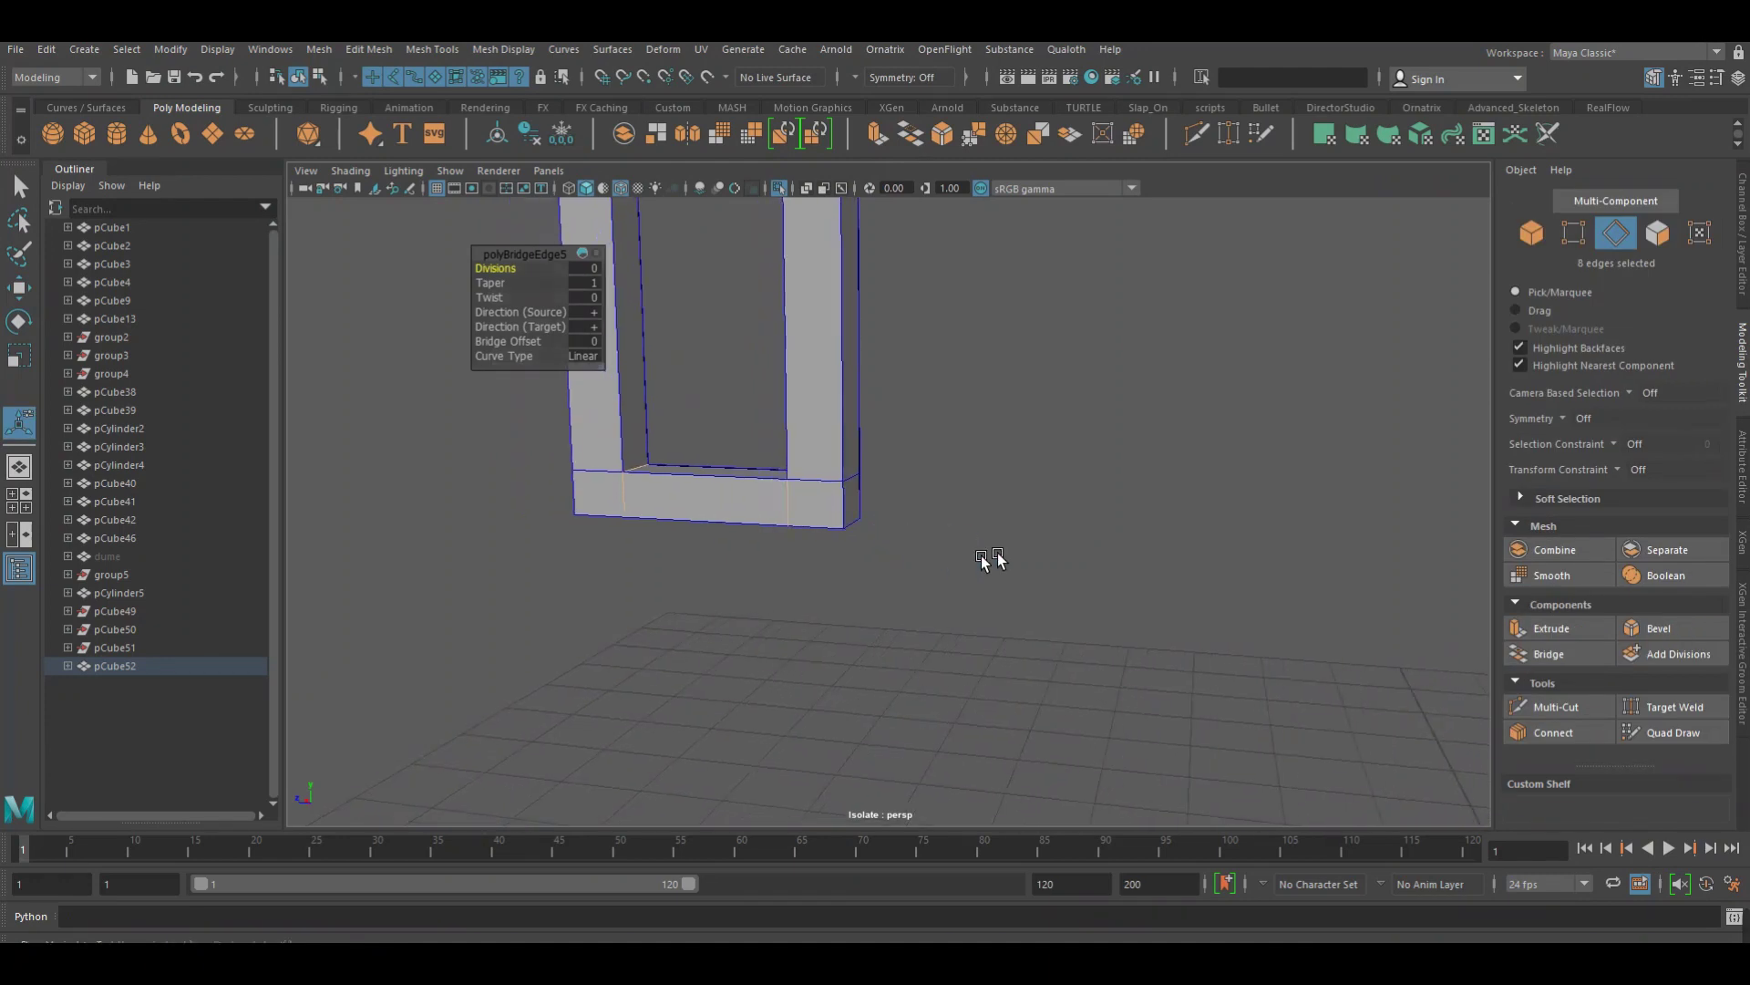
scroll(735, 549, "down", 3)
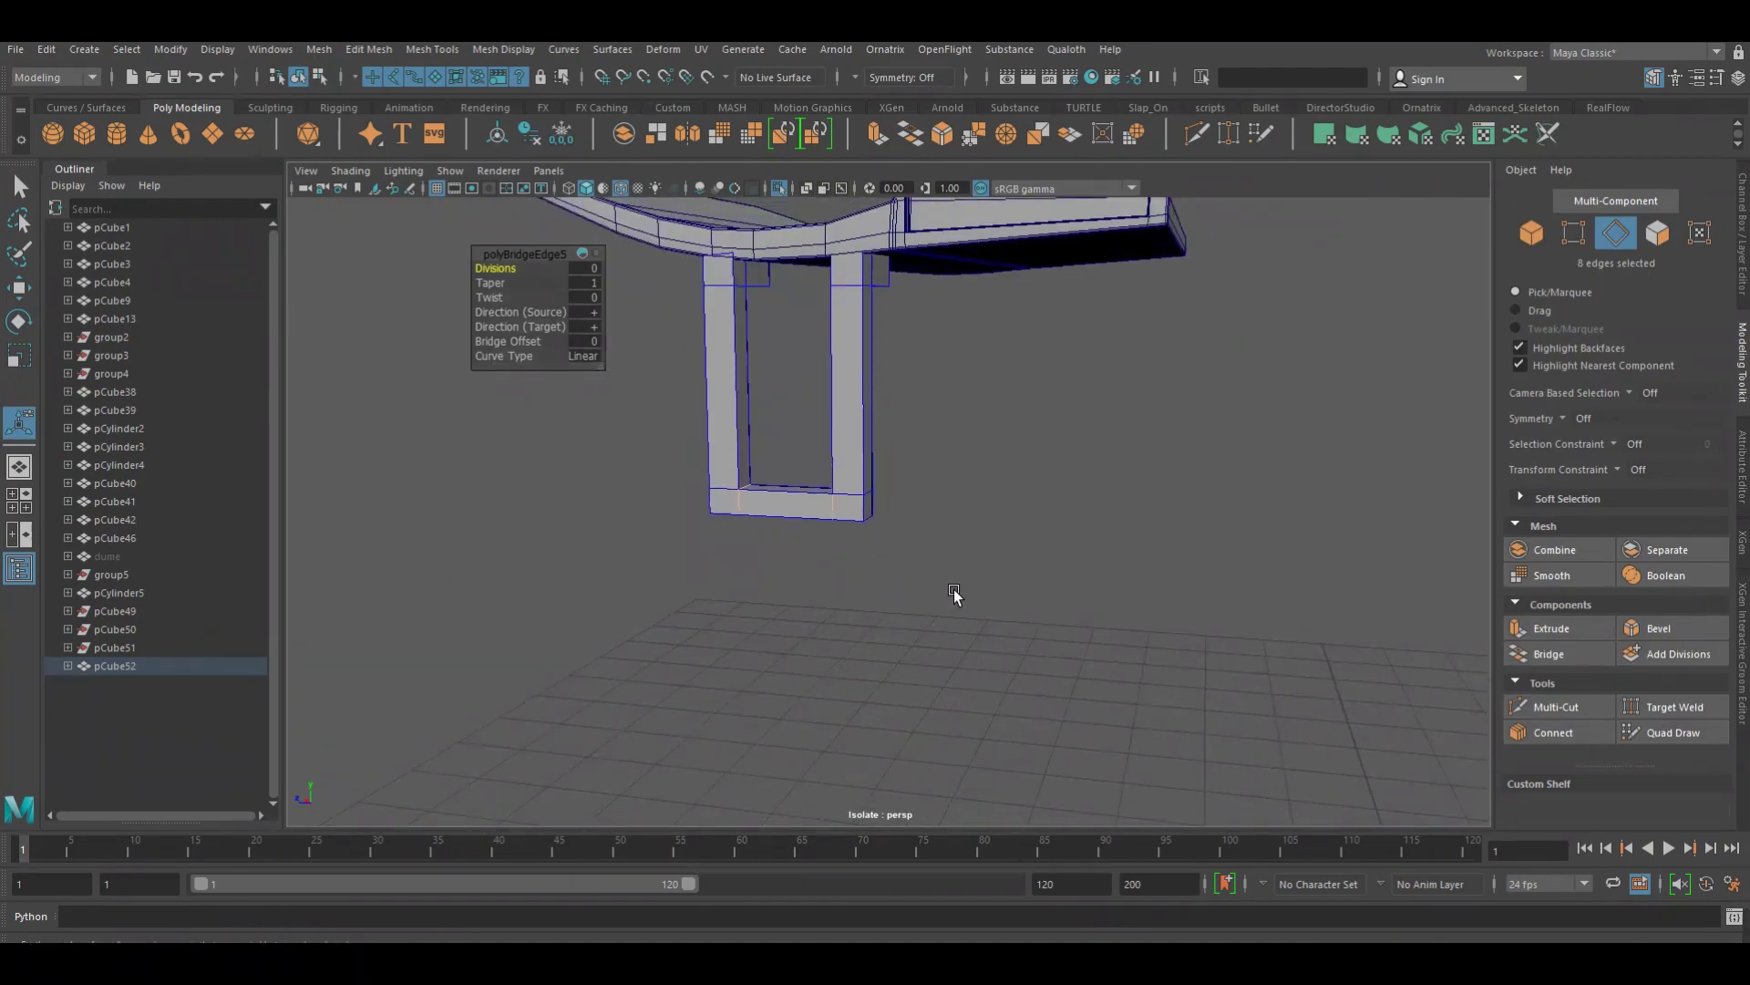
mouse_move(1006, 554)
right_mouse_down("alt")
mouse_move(917, 539)
mouse_move(1034, 534)
mouse_move(940, 546)
mouse_move(792, 526)
right_mouse_up("alt")
mouse_move(791, 526)
left_mouse_down("alt")
mouse_move(778, 571)
mouse_move(879, 575)
left_mouse_up("alt")
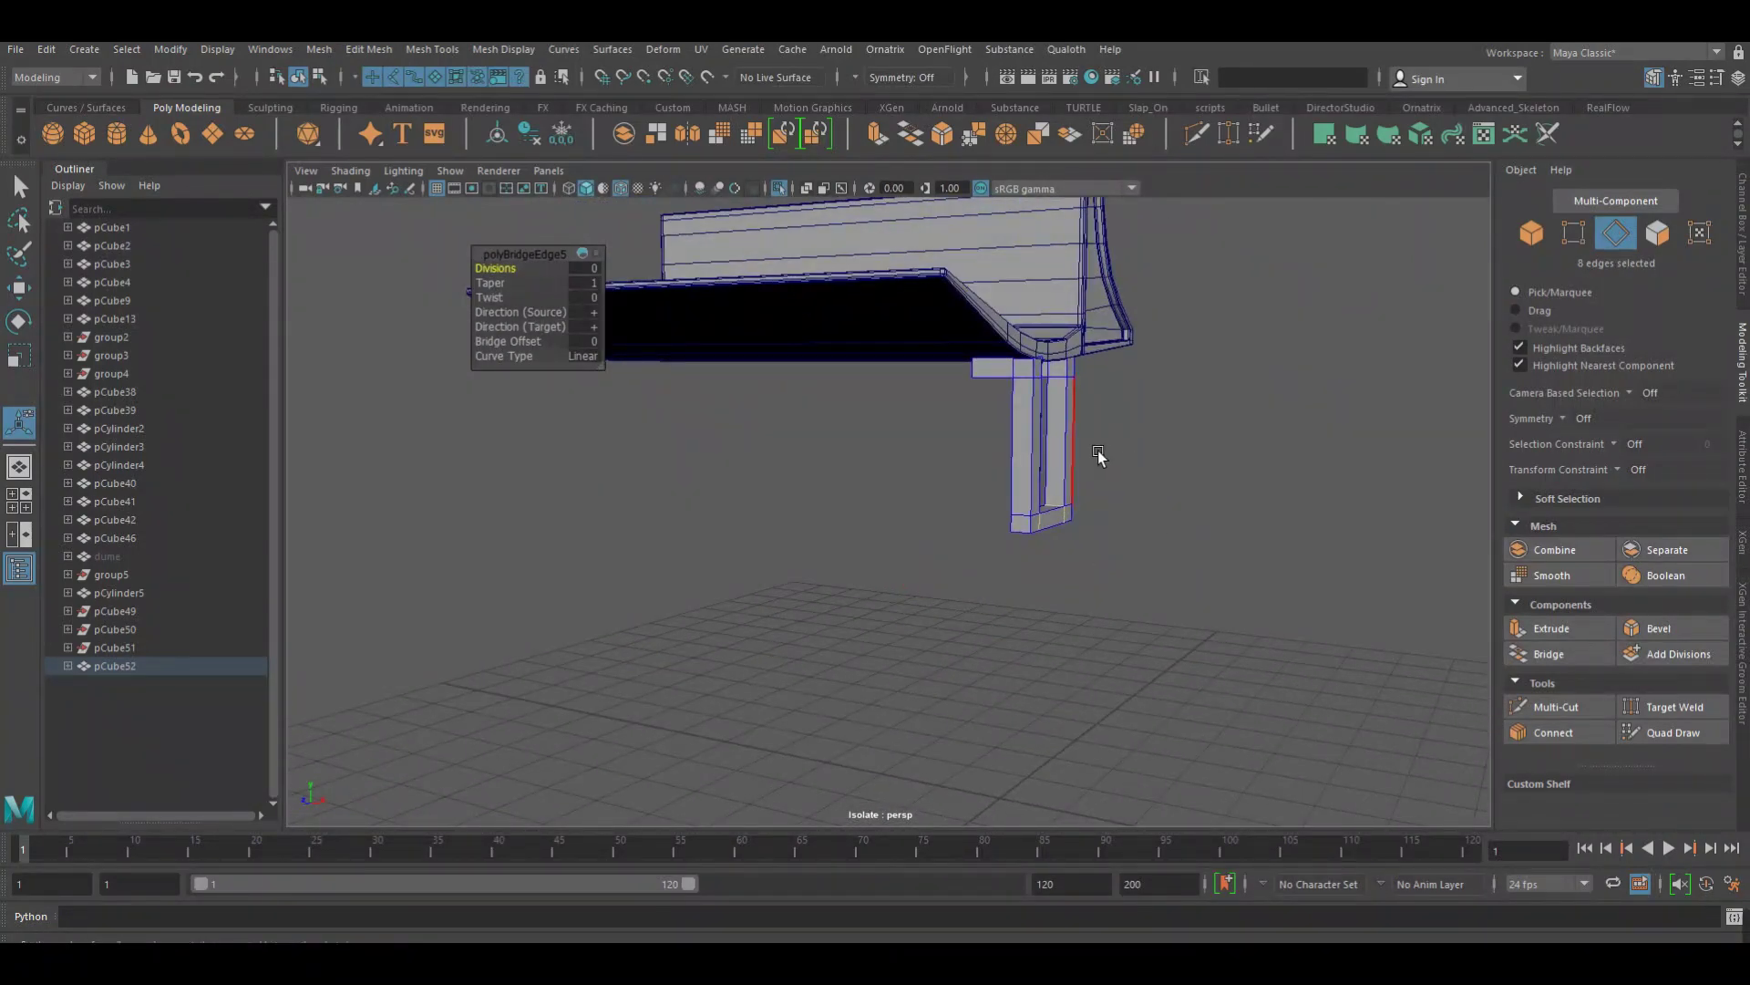
key("space")
left_click_drag(1006, 496, 987, 510)
right_click_drag(948, 484, 912, 467)
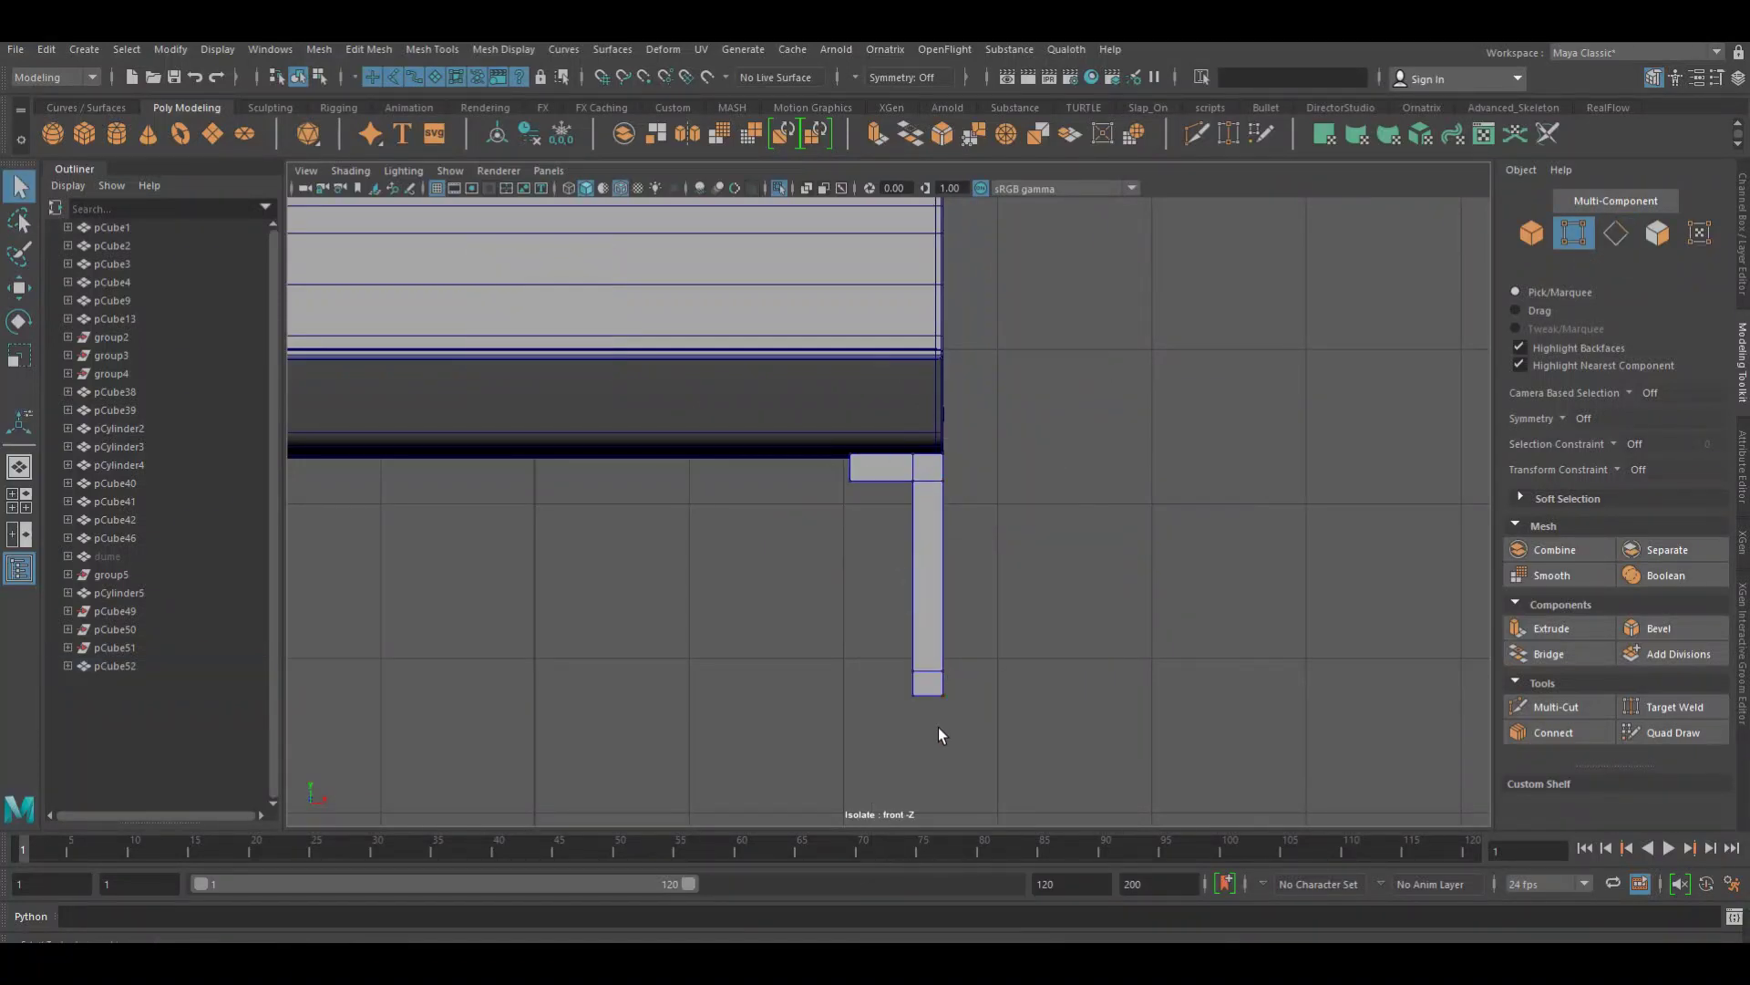
Thin the leg's left edge and the horizontal crossbar by moving their vertices
left_click_drag(929, 722, 907, 442)
key("w")
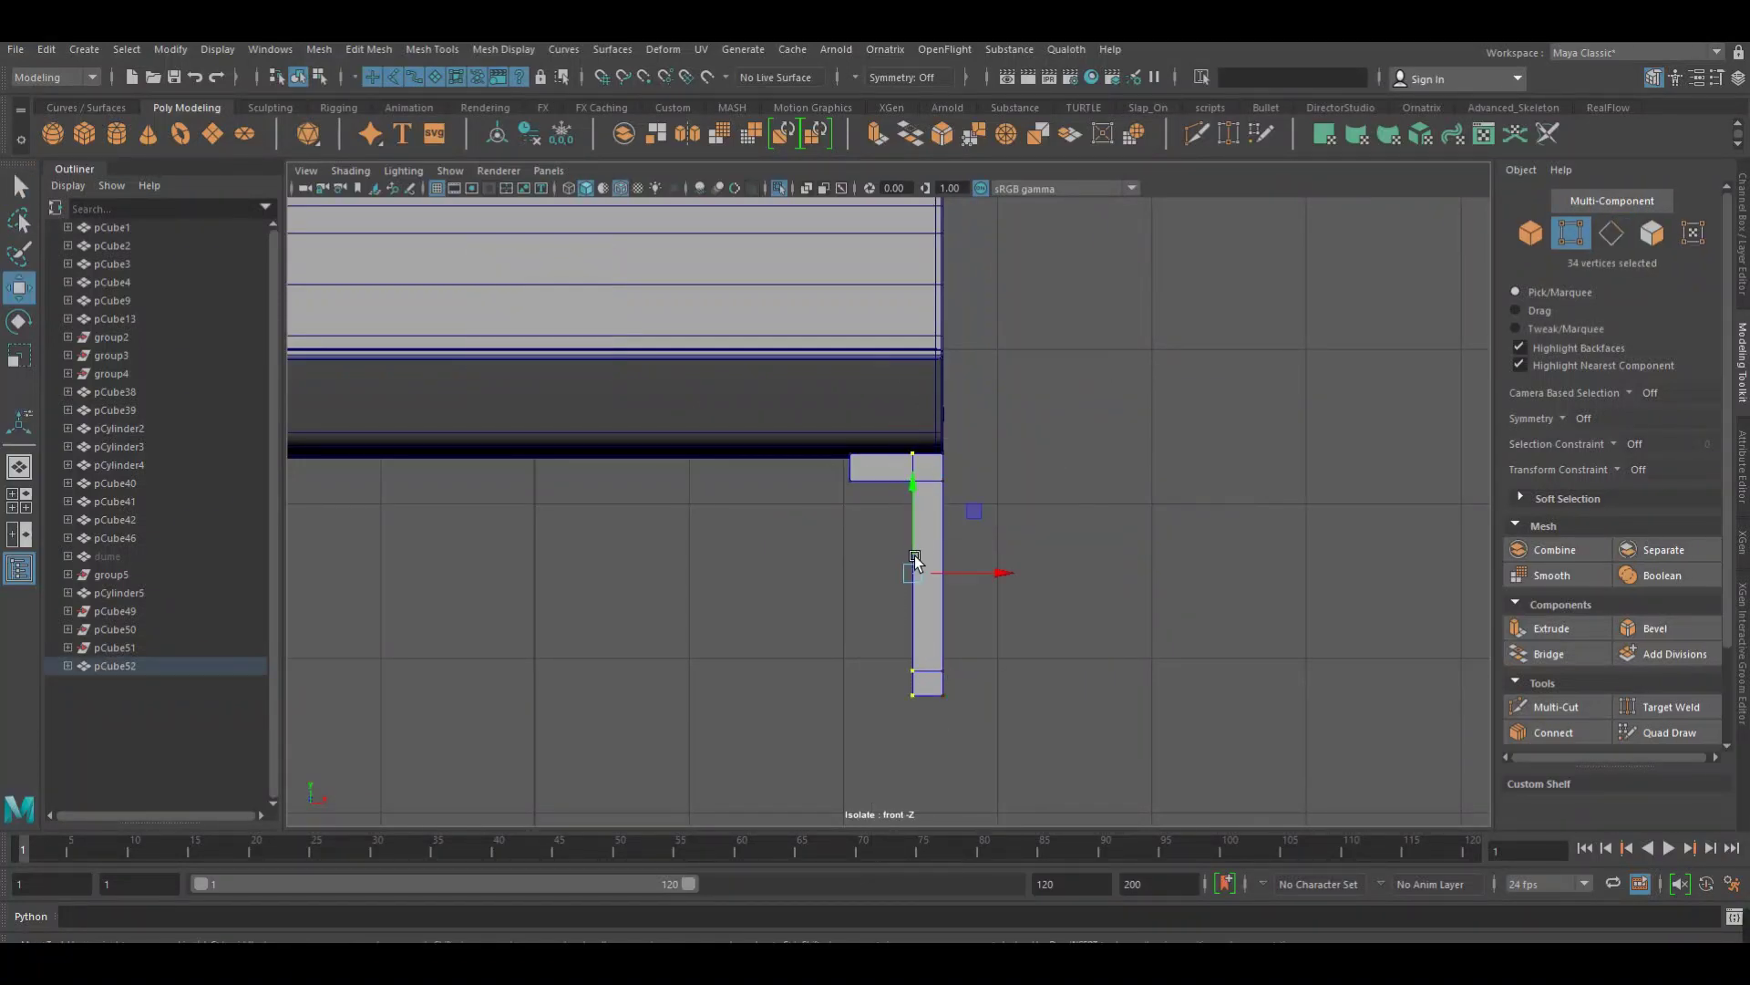
left_click_drag(968, 584, 999, 558)
left_click_drag(1055, 516, 814, 471)
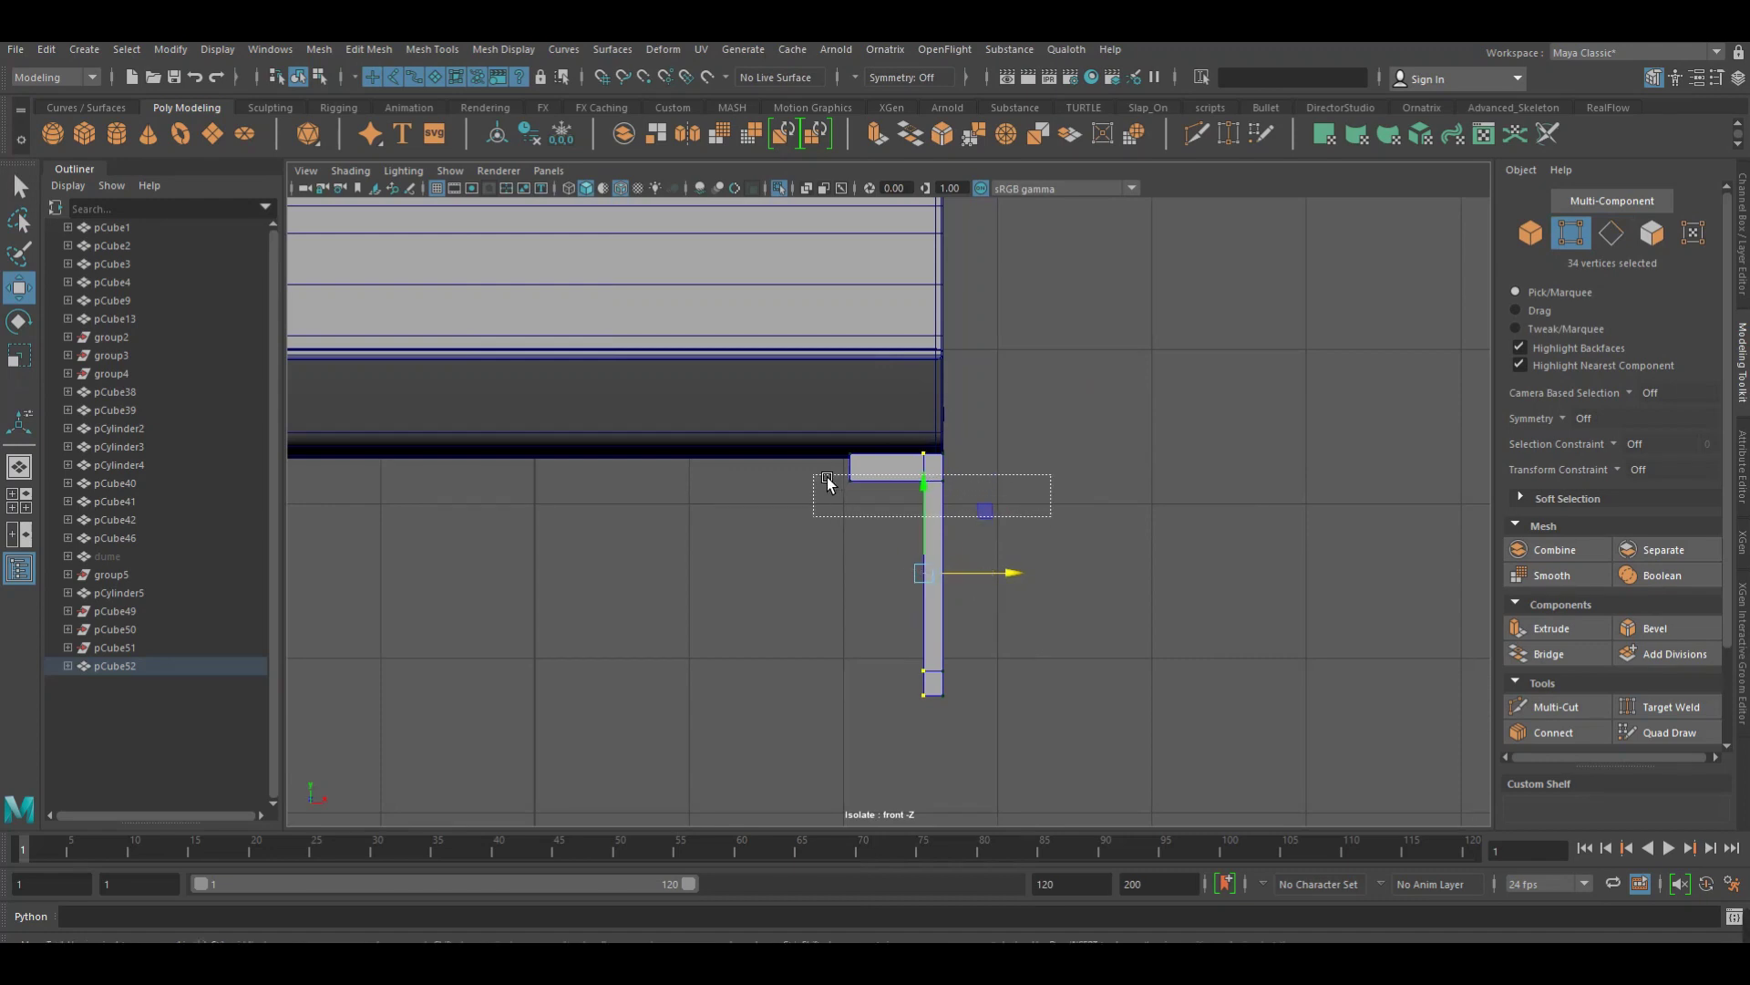
left_click_drag(917, 435, 917, 421)
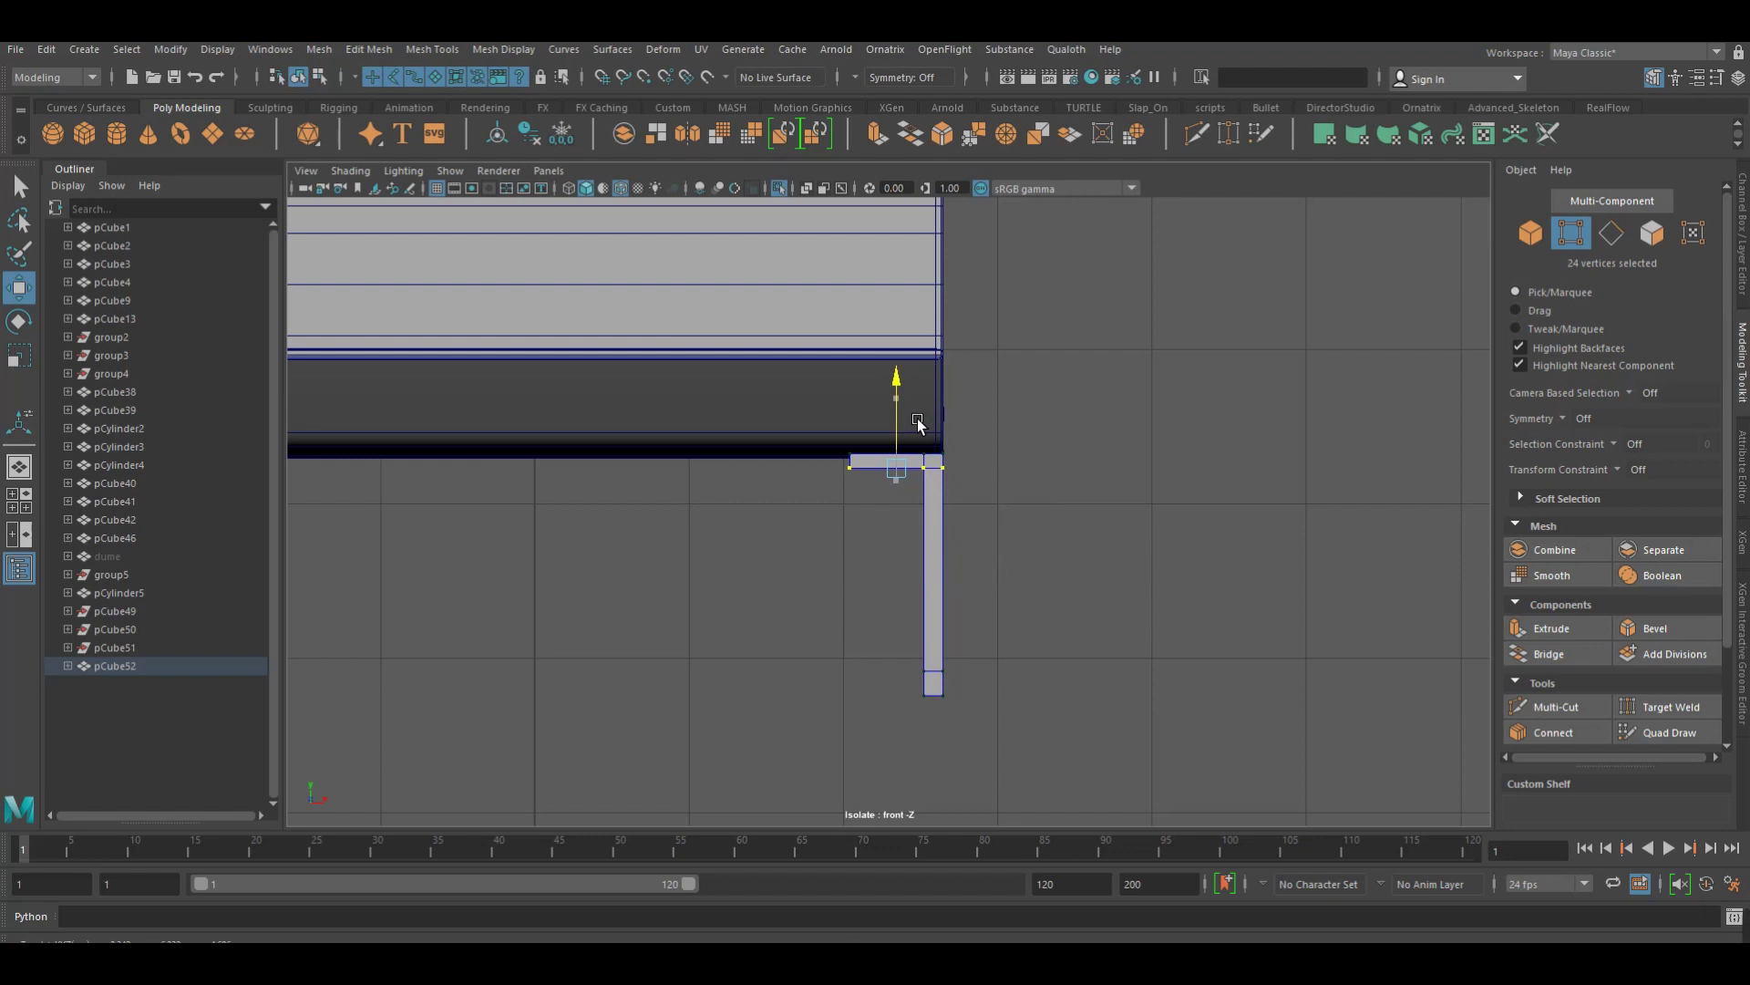
right_click_drag(961, 474, 977, 462)
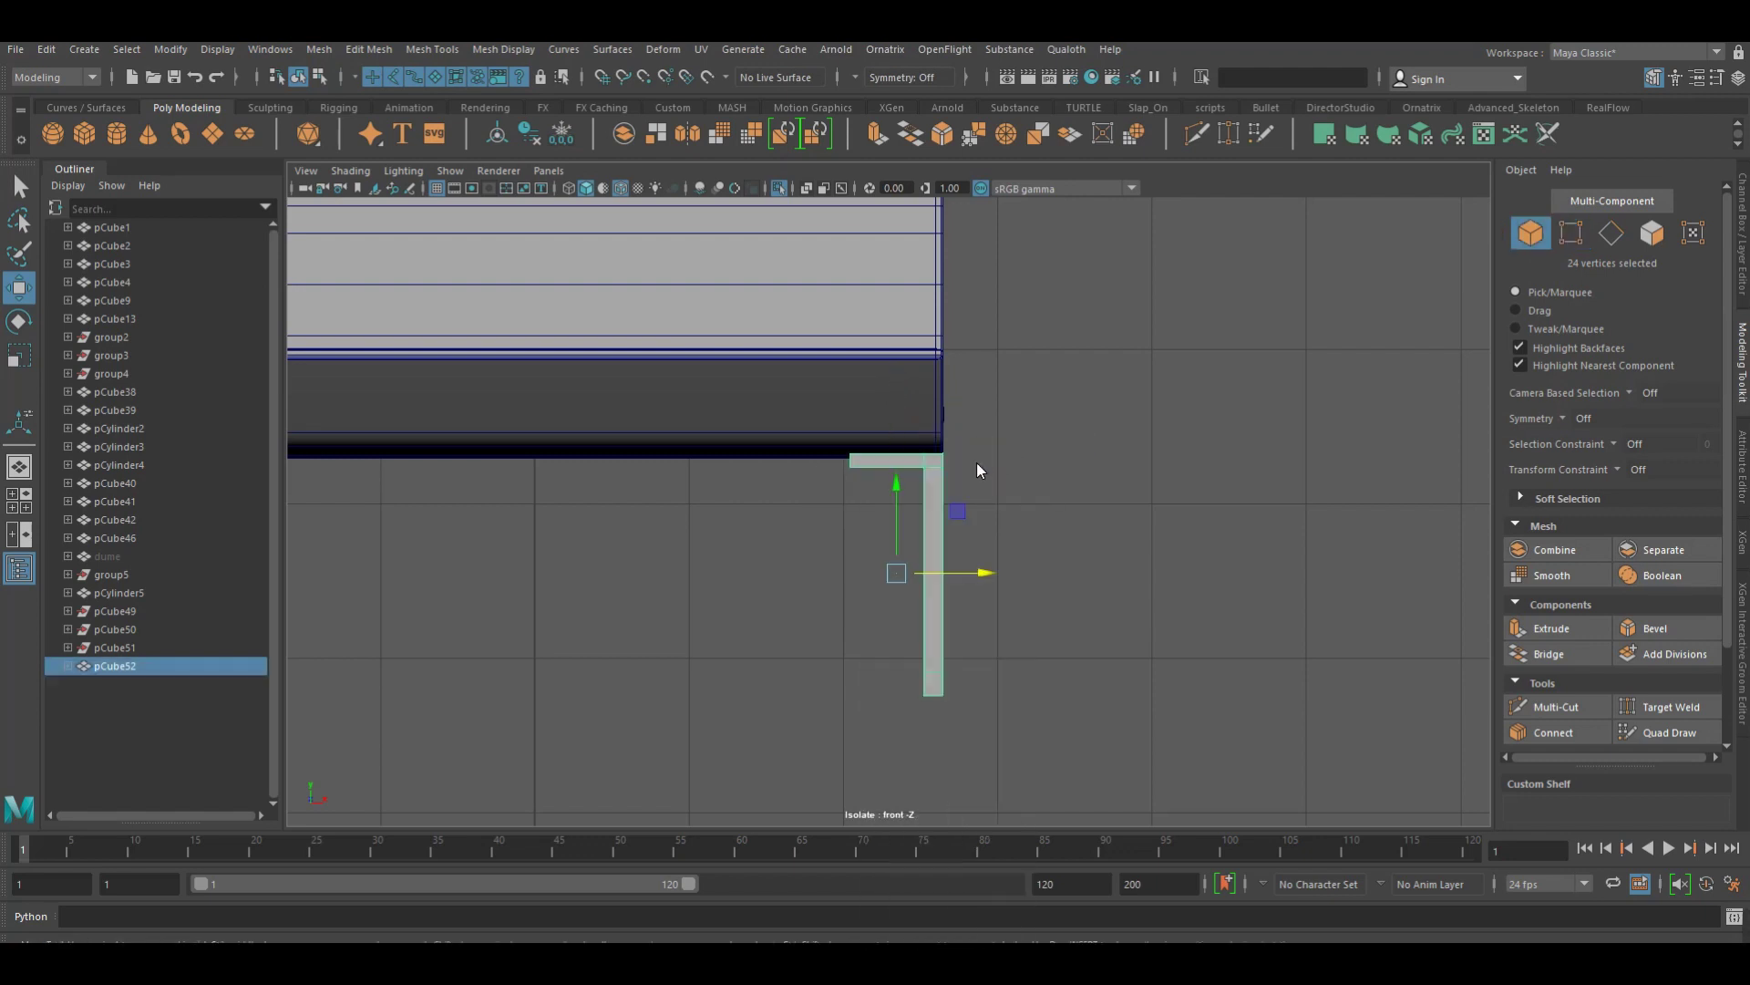
In side view, select the leg-top vertices and lower the left leg's top
key("space")
left_click_drag(977, 440, 976, 415)
mouse_move(1029, 626)
left_mouse_down("alt")
mouse_move(1086, 614)
mouse_move(977, 566)
mouse_move(1006, 586)
mouse_move(1075, 554)
mouse_move(1145, 559)
mouse_move(1012, 547)
mouse_move(973, 570)
mouse_move(1008, 578)
mouse_move(925, 576)
mouse_move(933, 561)
mouse_move(923, 576)
left_mouse_up("alt")
key("space")
middle_click_drag(641, 457, 940, 462, "alt")
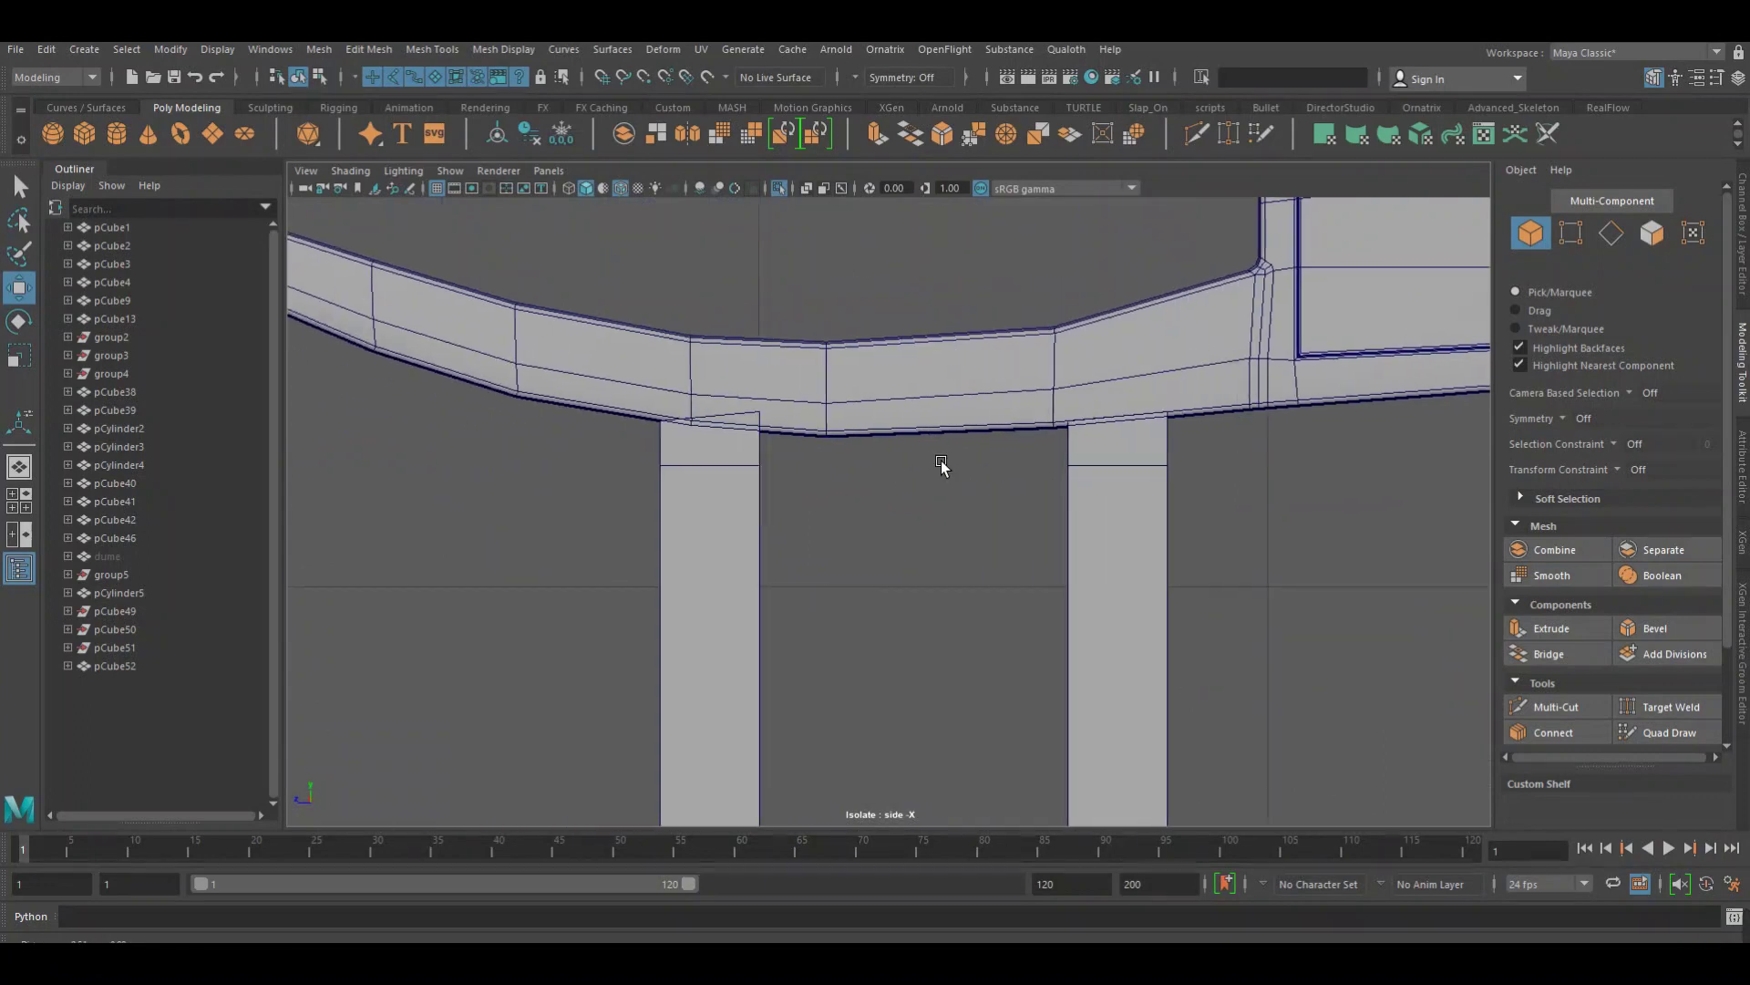
left_click(755, 495)
right_click_drag(740, 485, 645, 476)
left_click_drag(834, 519, 653, 438)
left_click(758, 419)
mouse_move(735, 381)
left_mouse_down()
mouse_move(732, 407)
mouse_move(742, 392)
mouse_move(757, 405)
left_mouse_up()
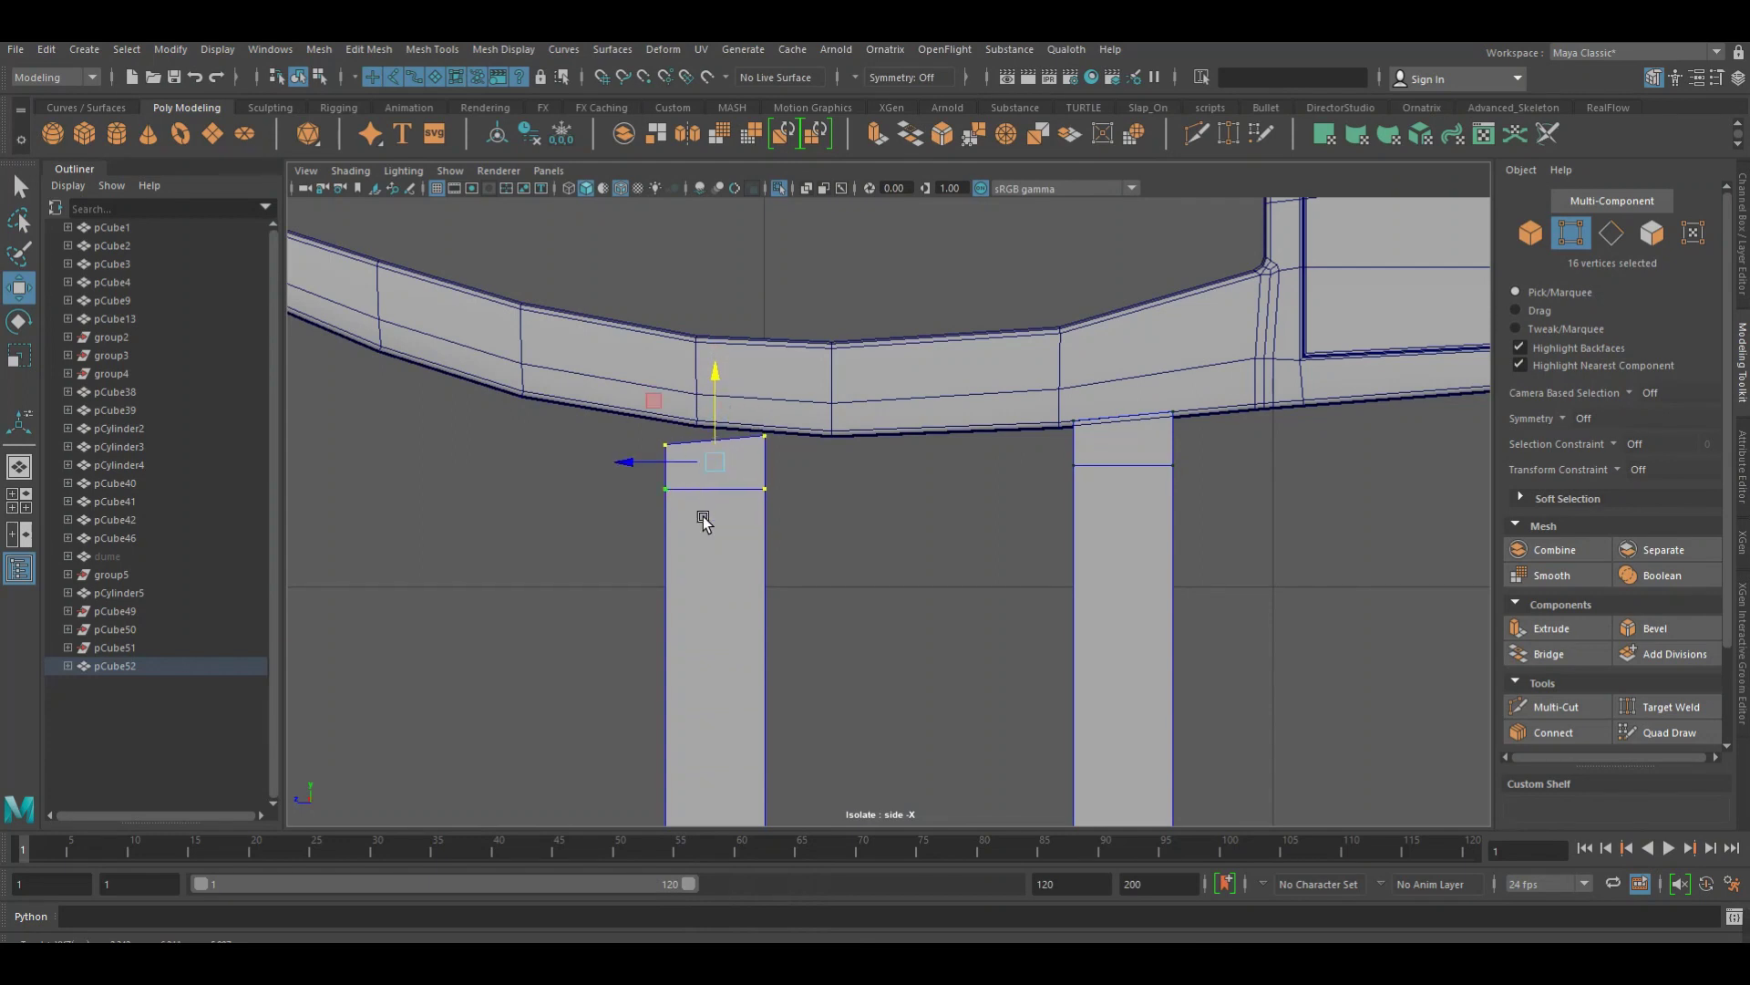
Raise the leg's left-edge top vertices to meet the curved seat underside
left_click_drag(628, 536, 707, 410)
scroll(912, 428, "up", 3)
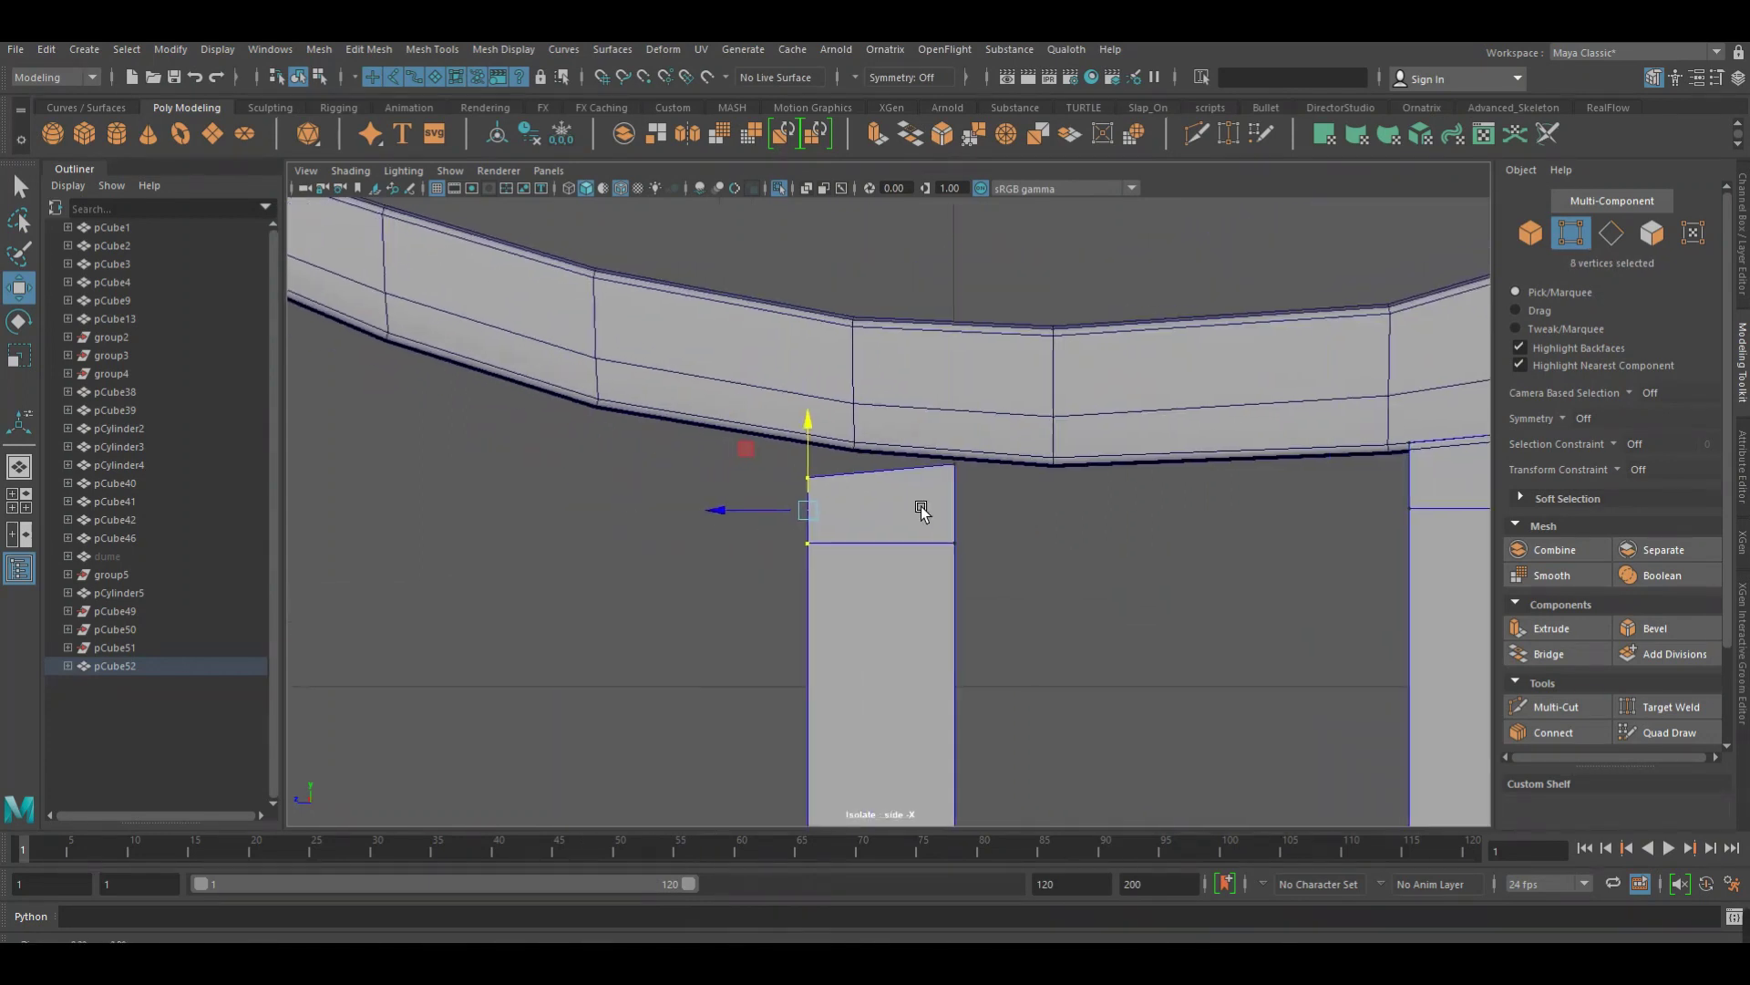
left_click_drag(831, 437, 839, 415)
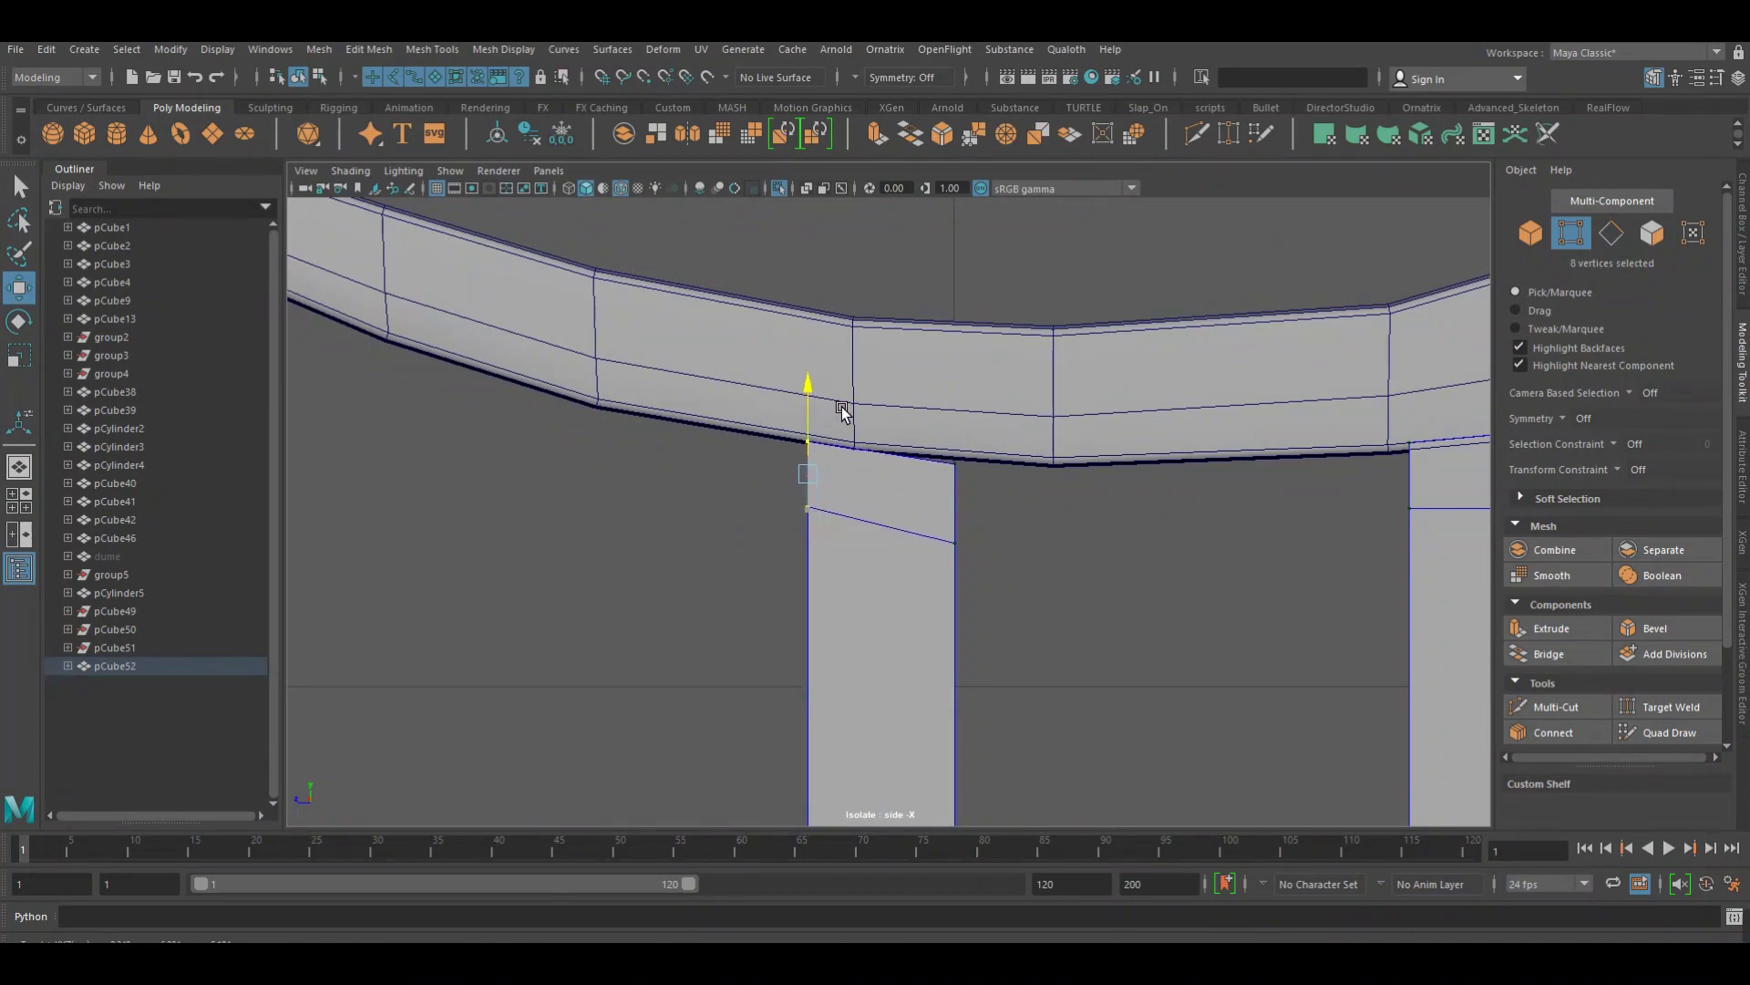
mouse_move(1049, 609)
left_mouse_down()
mouse_move(912, 442)
mouse_move(972, 423)
left_mouse_up()
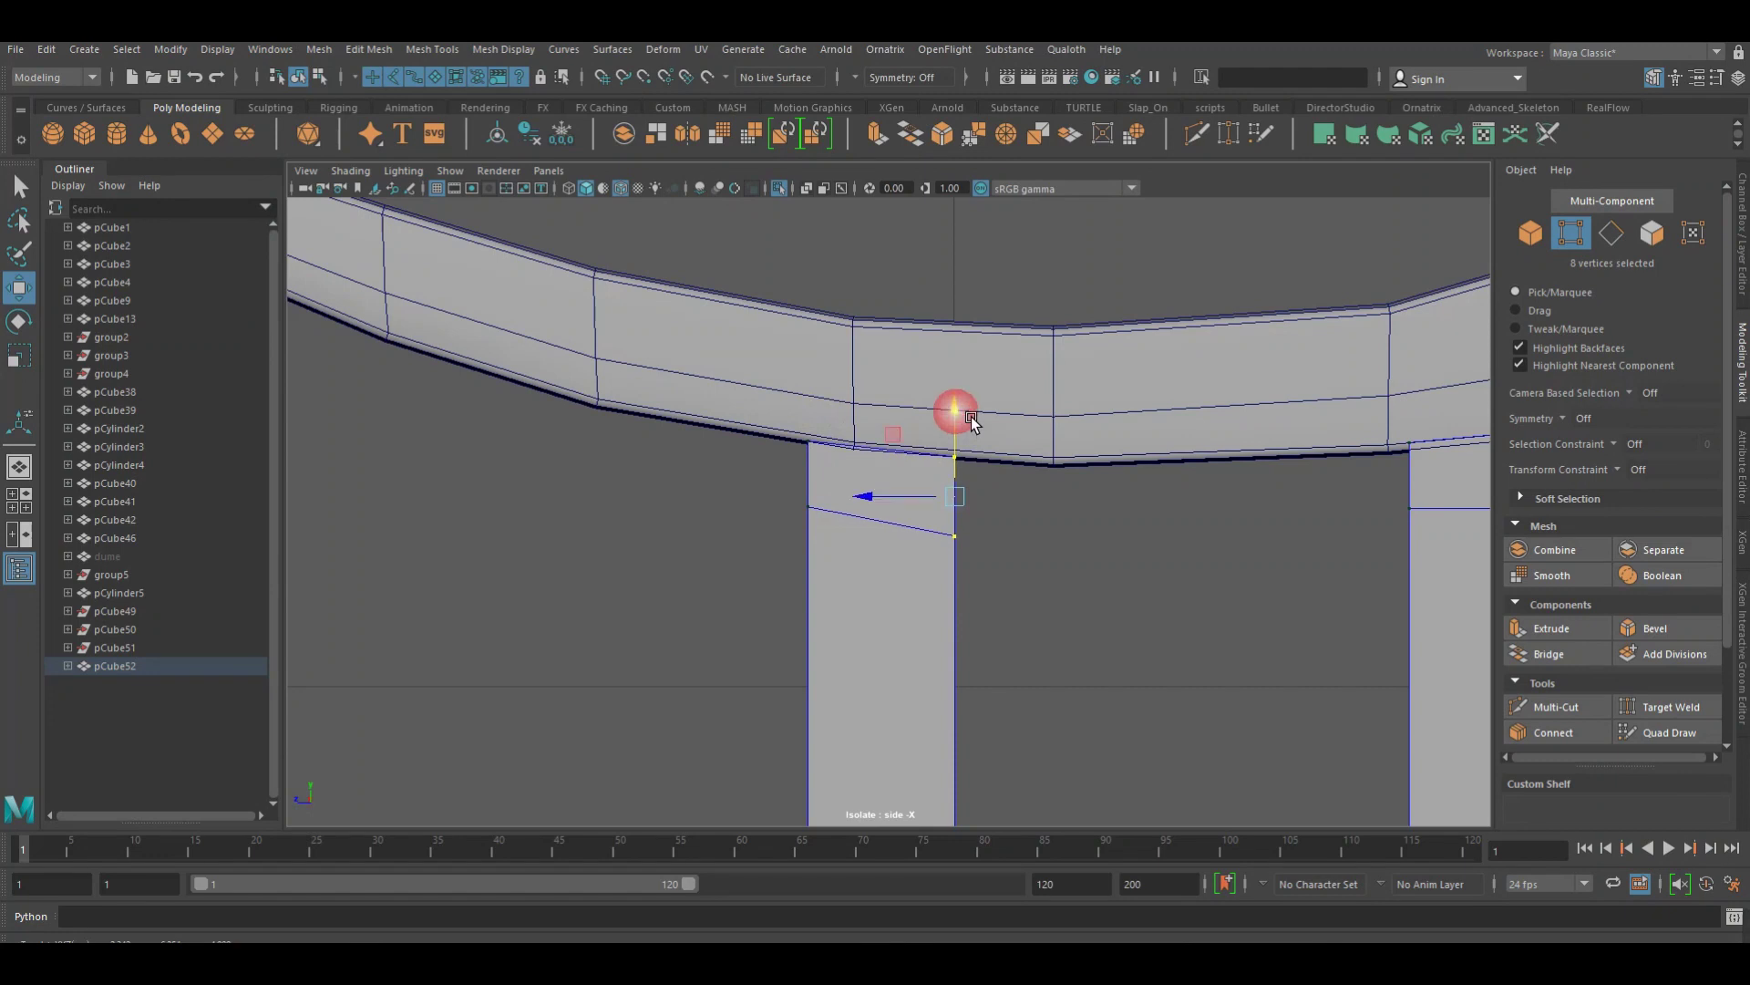
right_click_drag(957, 402, 1021, 379)
key("space")
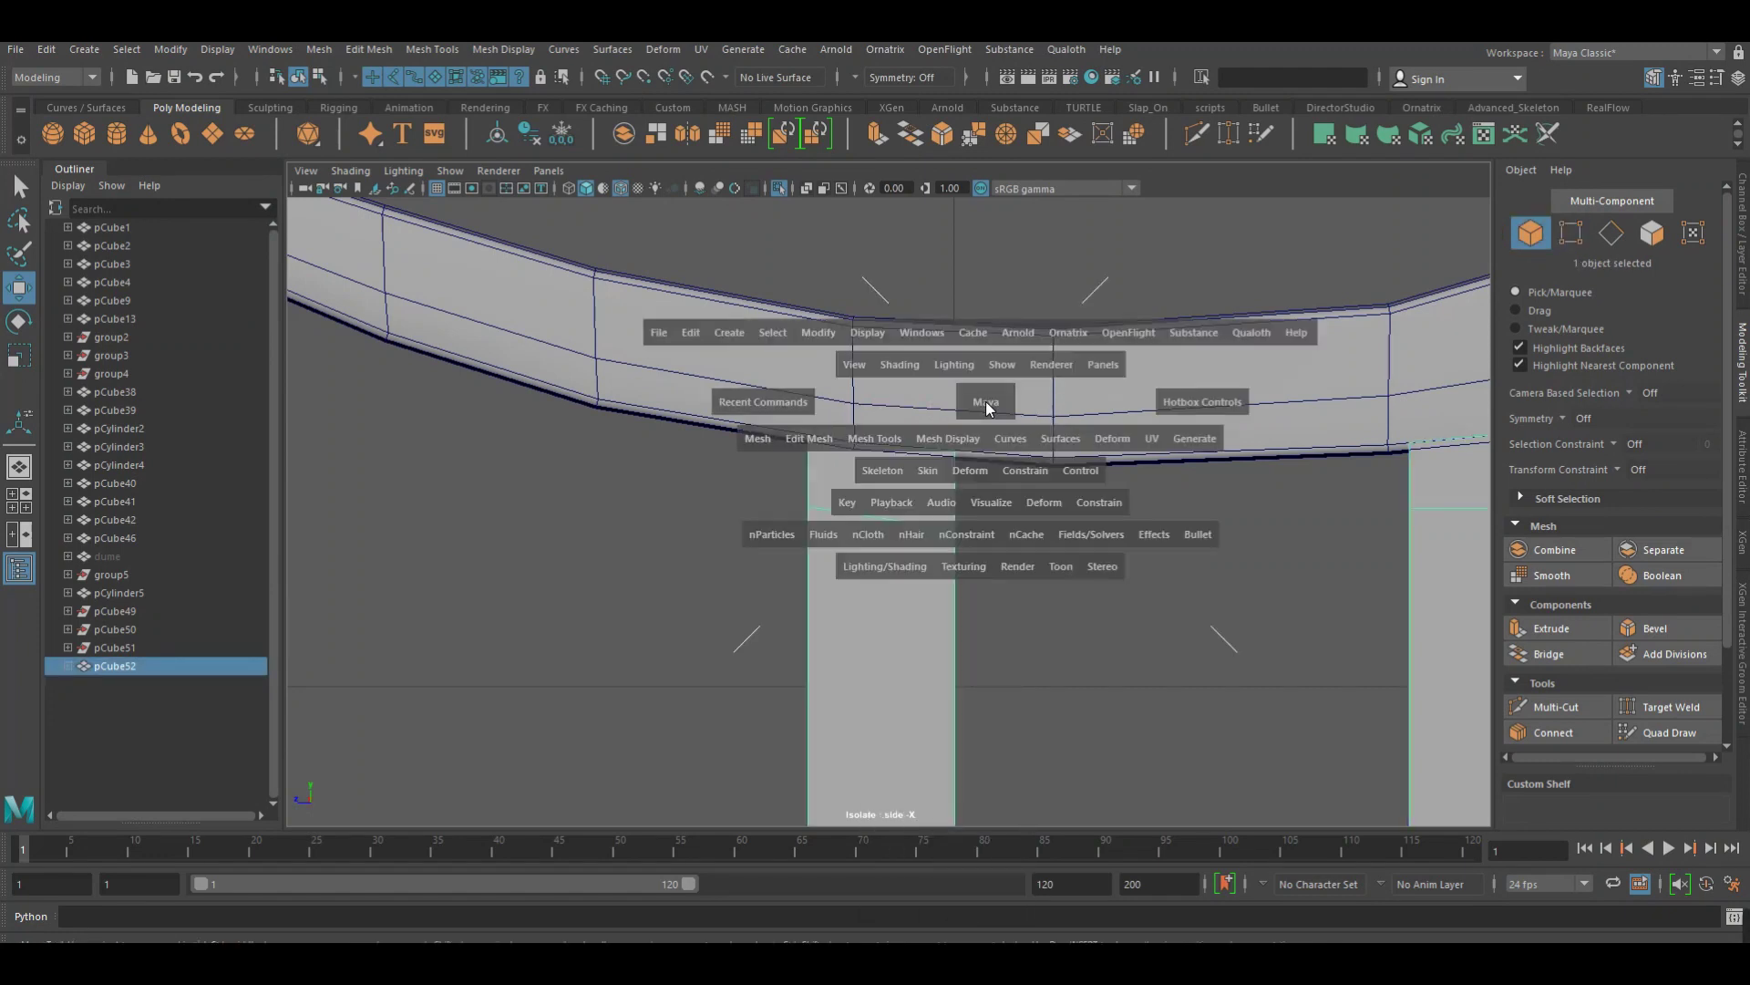
left_click(987, 401)
Orbit under the seat, then view the chair from the front, zoomed out
left_click(1098, 529)
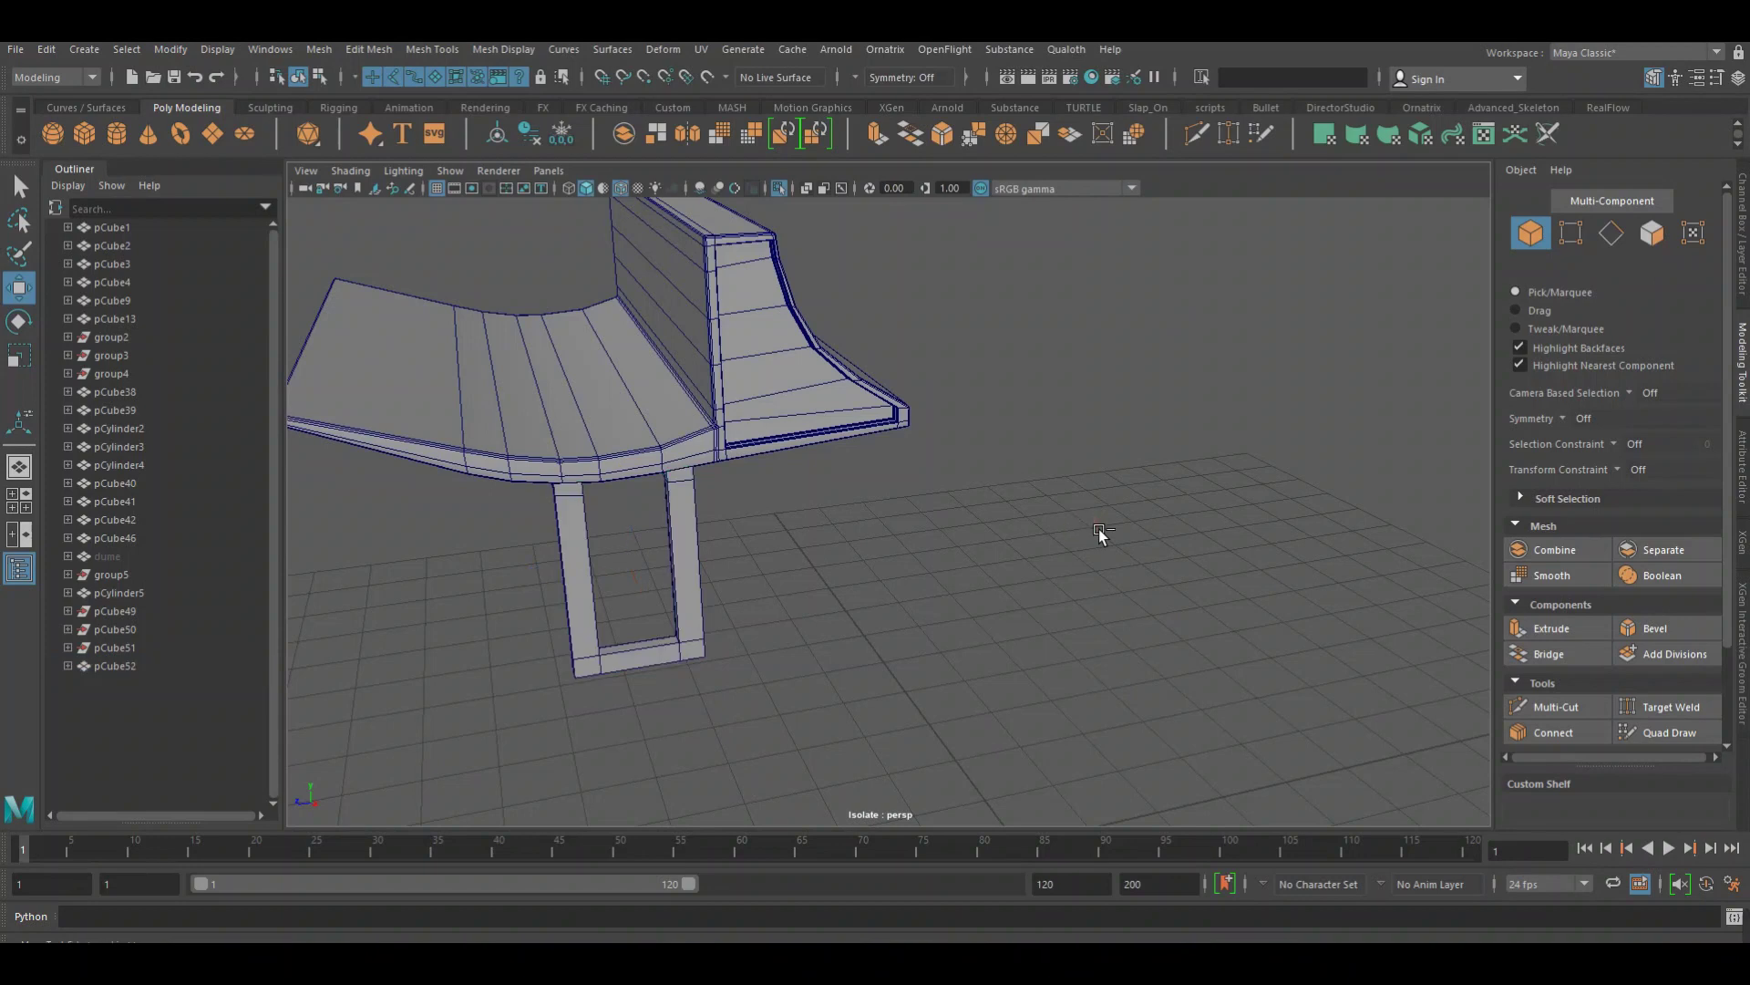
mouse_move(1094, 540)
left_mouse_down("alt")
mouse_move(1003, 523)
mouse_move(1128, 511)
mouse_move(976, 628)
left_mouse_up("alt")
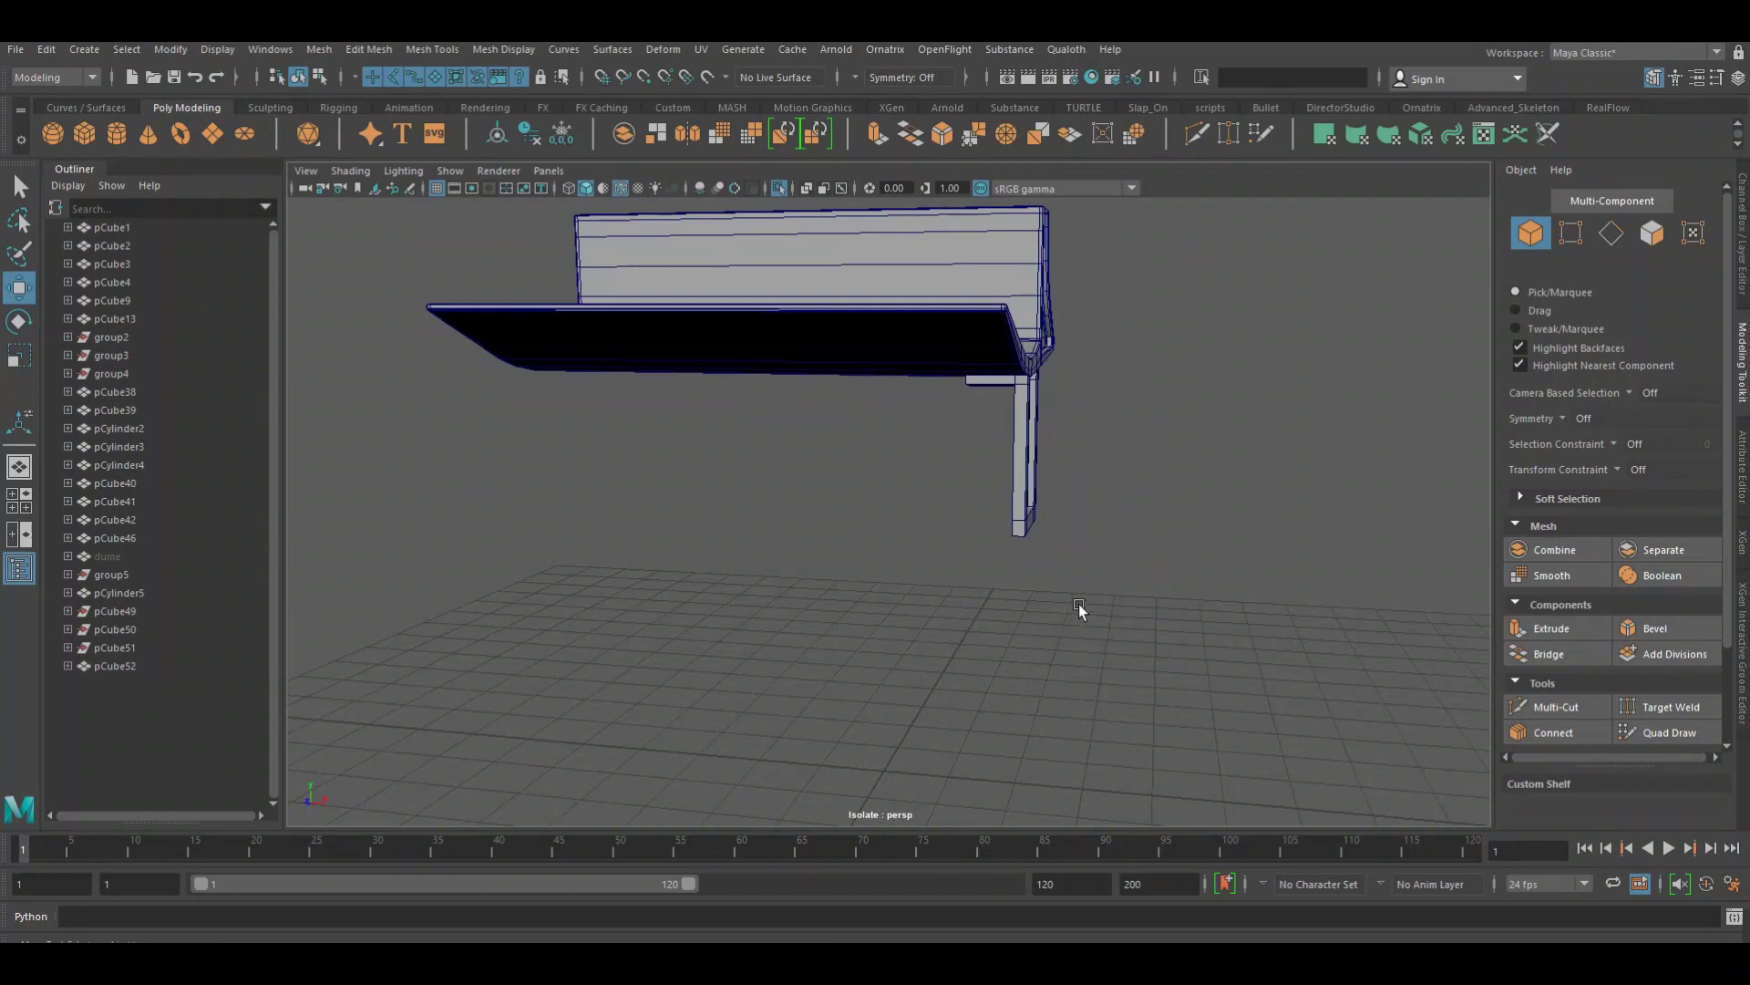
left_click_drag(1125, 613, 1026, 609, "alt")
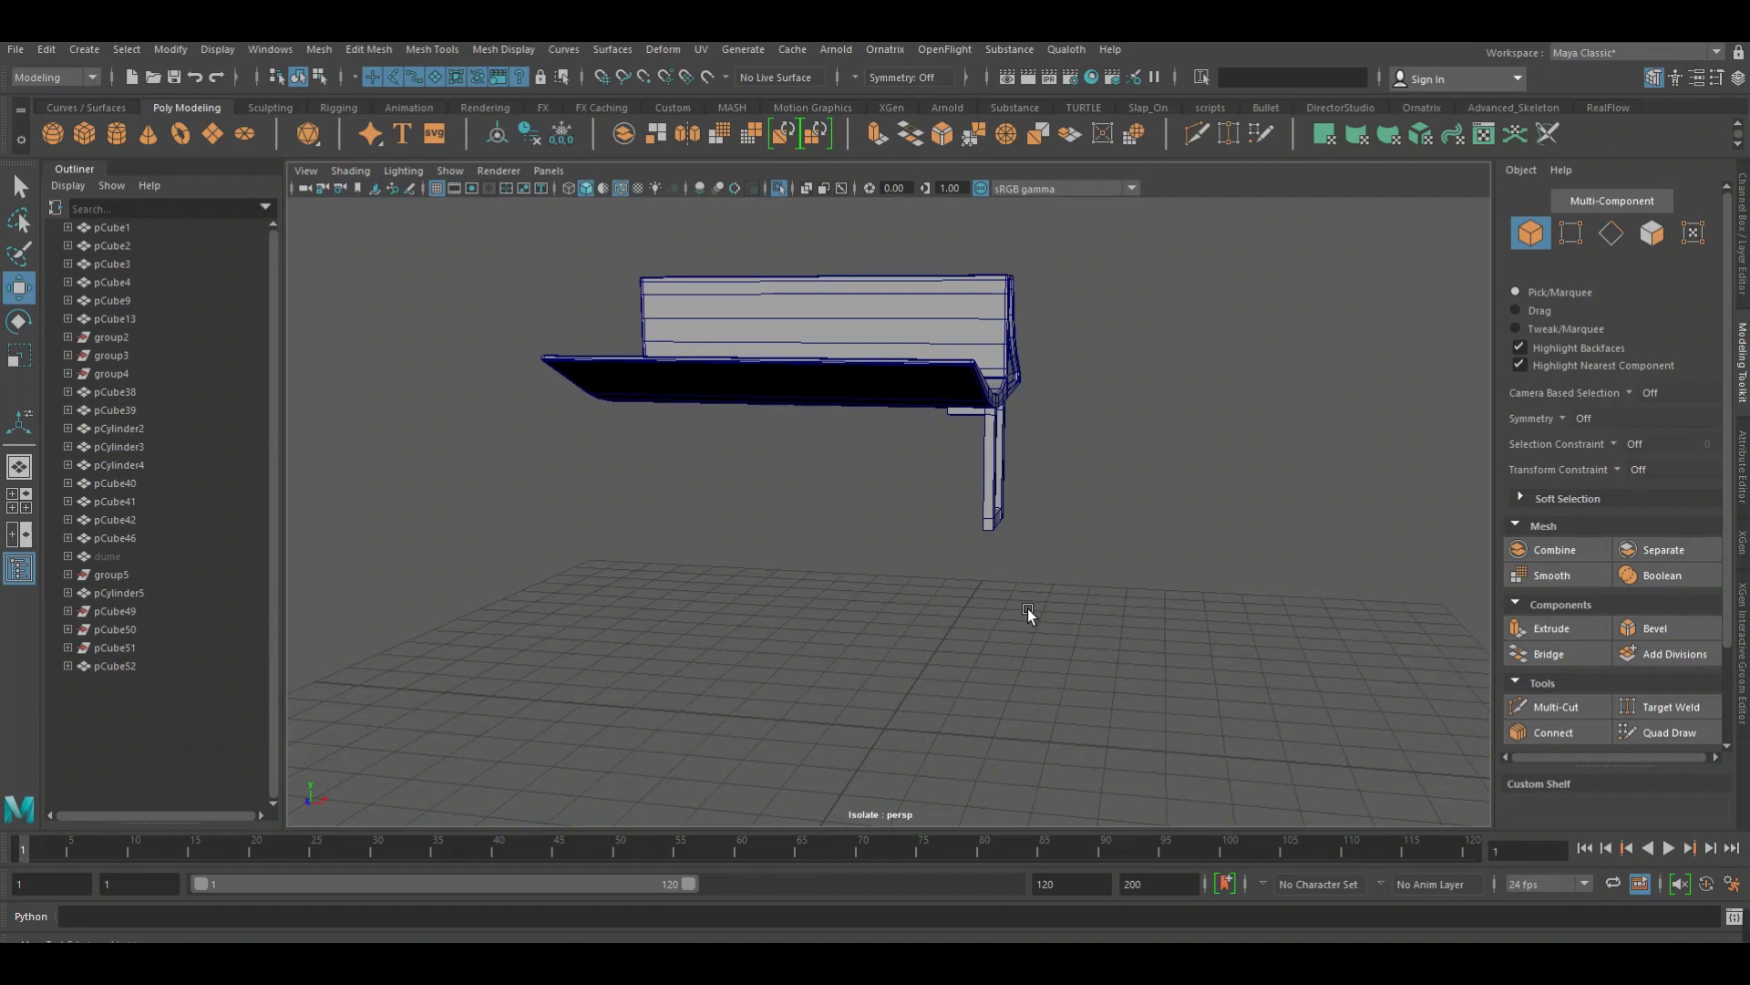
key("space")
left_click_drag(994, 589, 992, 620)
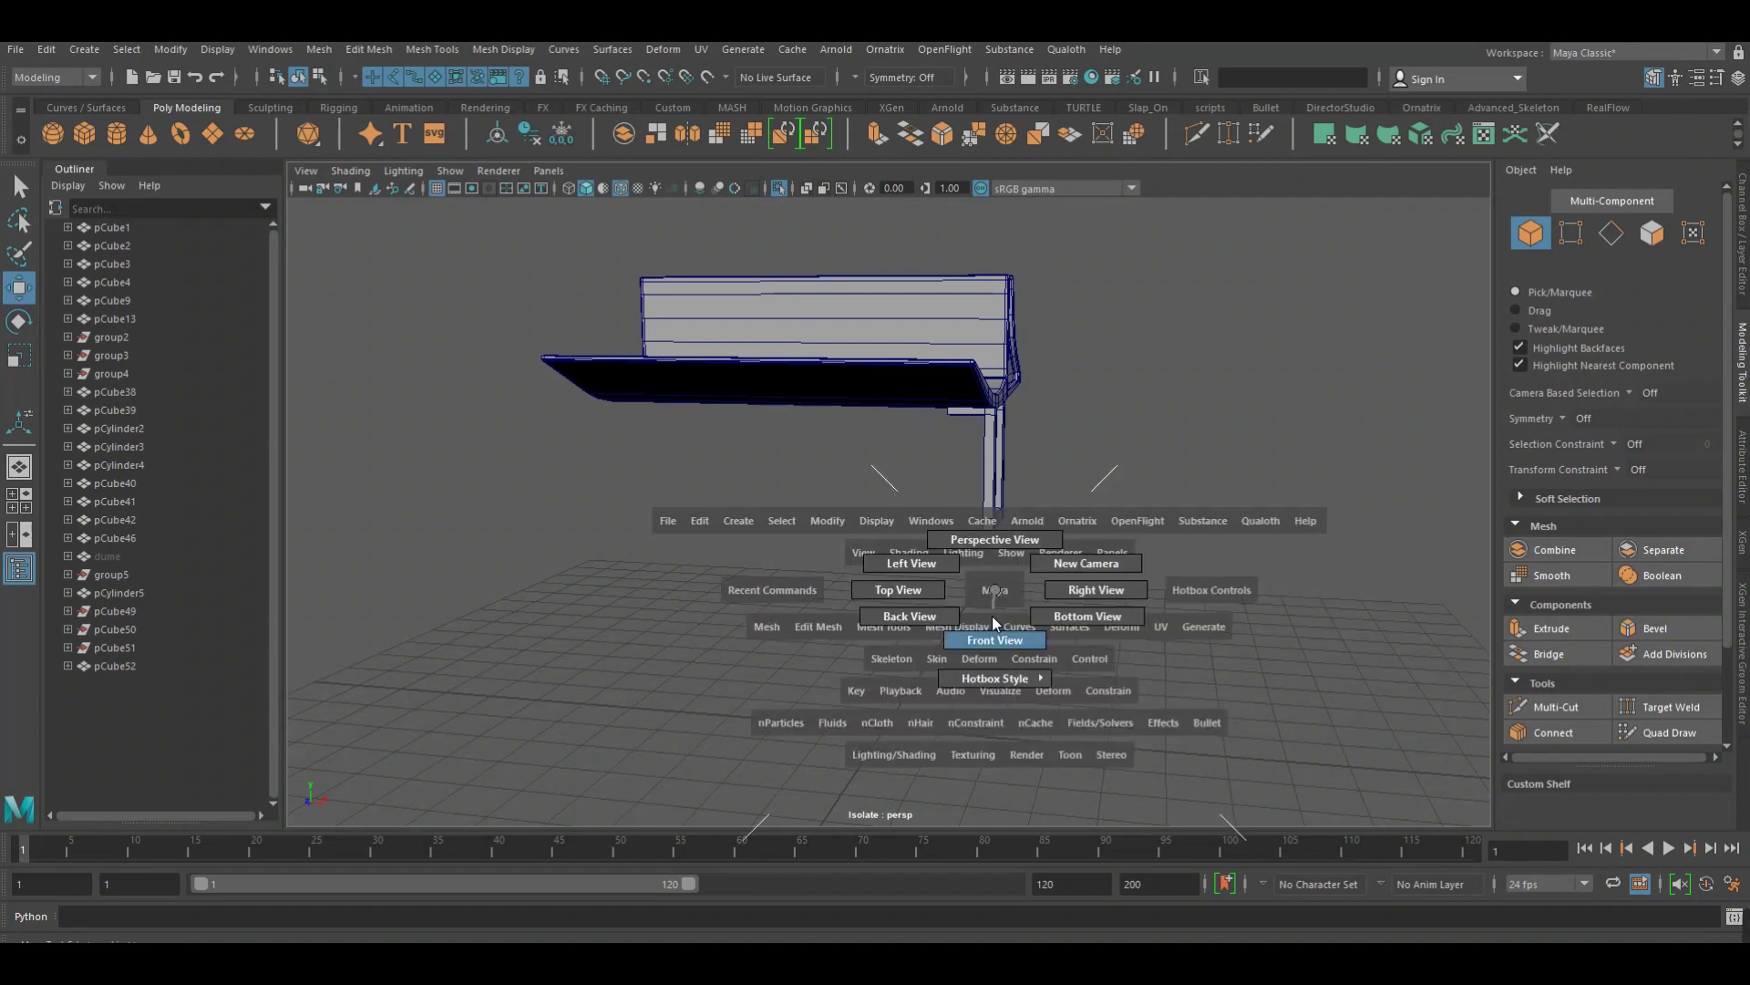
scroll(1018, 609, "down", 5)
scroll(919, 575, "down", 3)
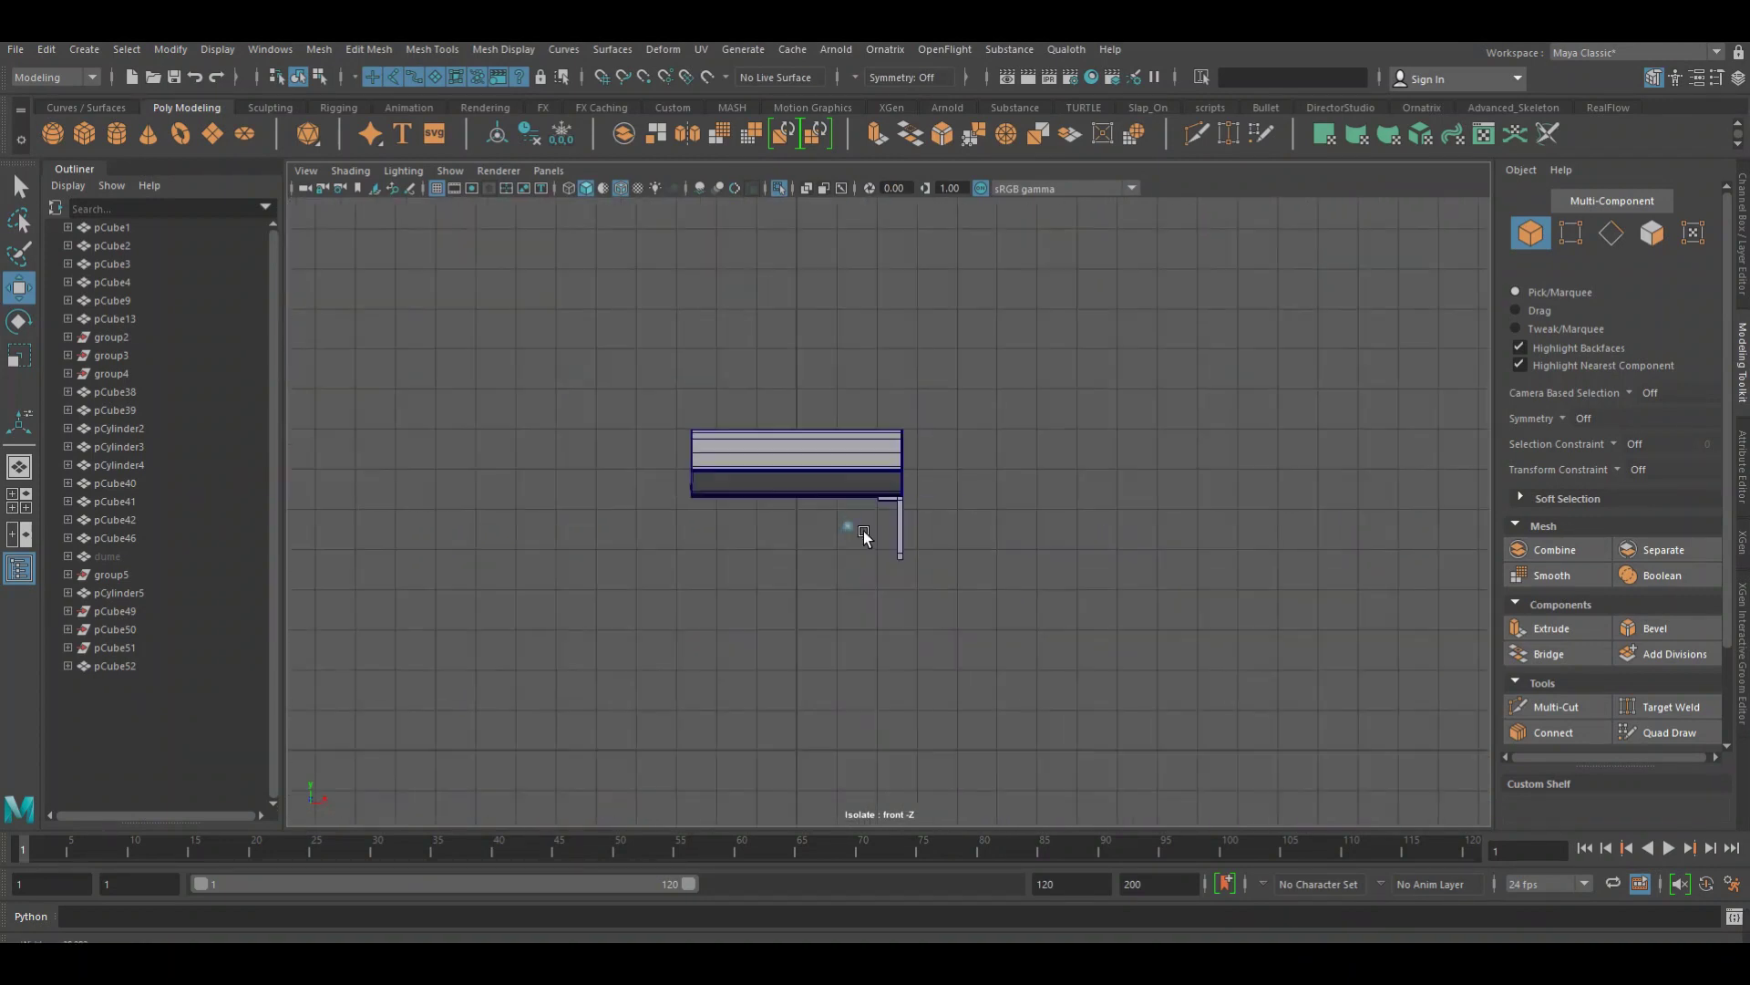
Create a polygon cylinder (pCylinder6) rotated 90 degrees on X
left_click(116, 134)
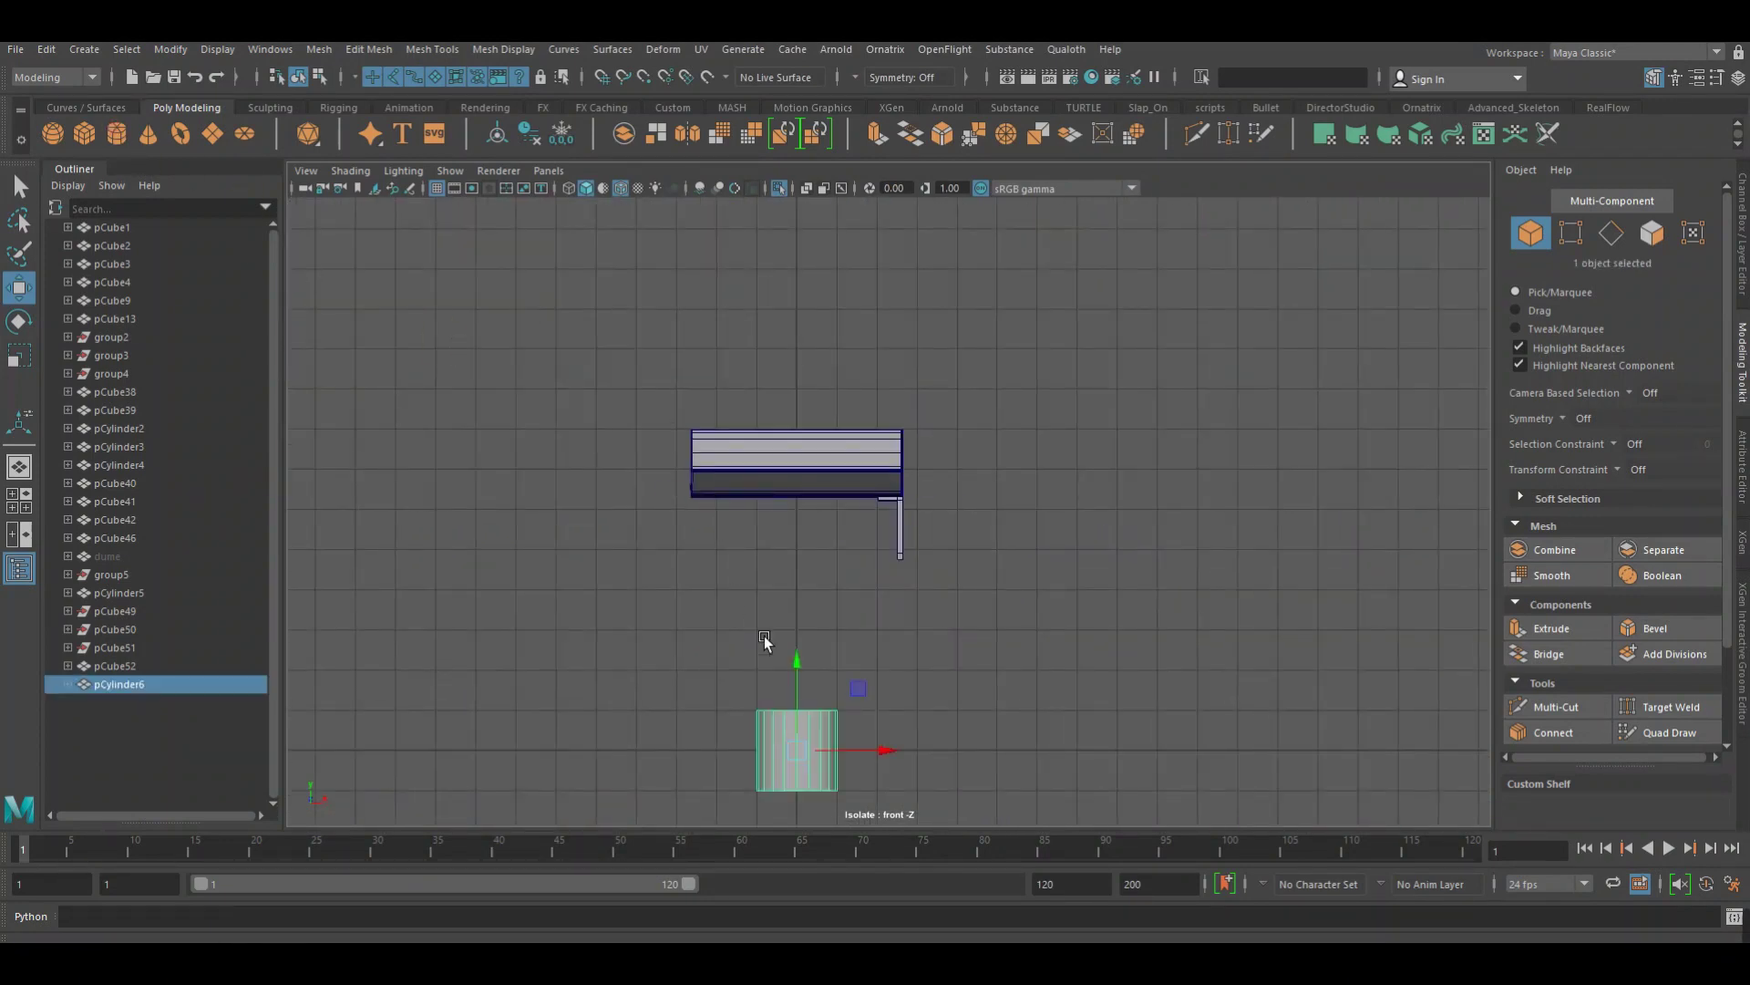
key("e")
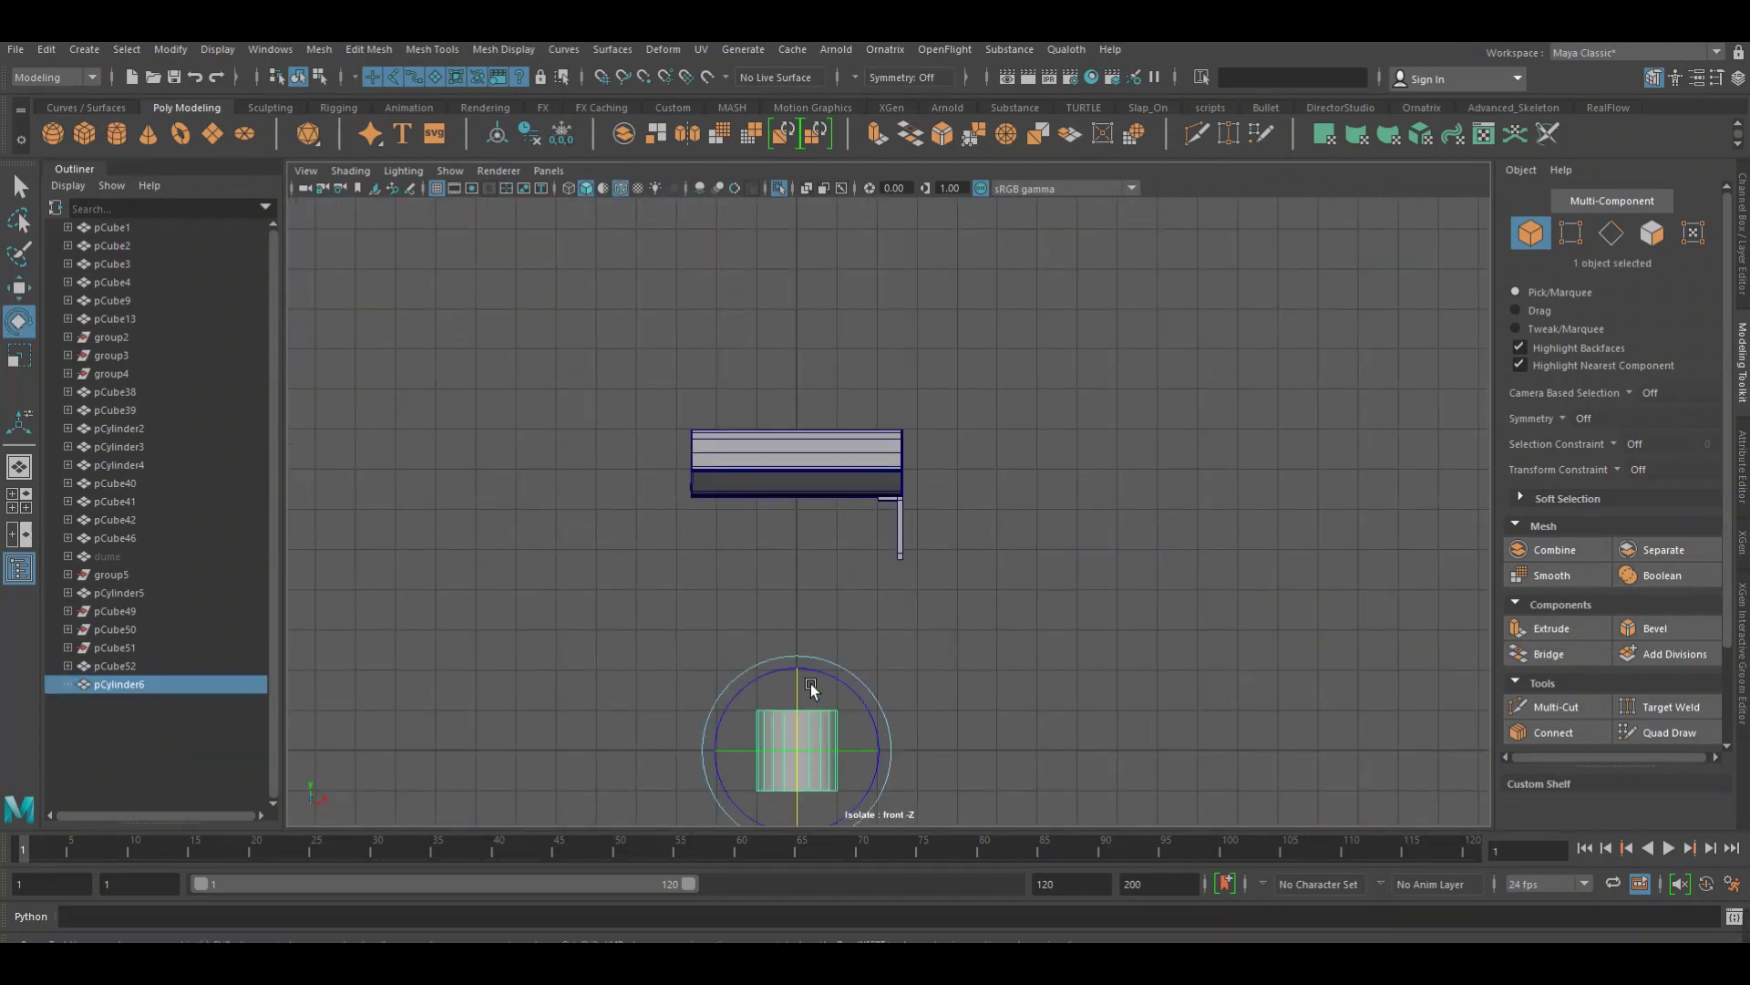
left_click_drag(811, 686, 807, 629)
left_click(1740, 274)
double_click(1701, 265)
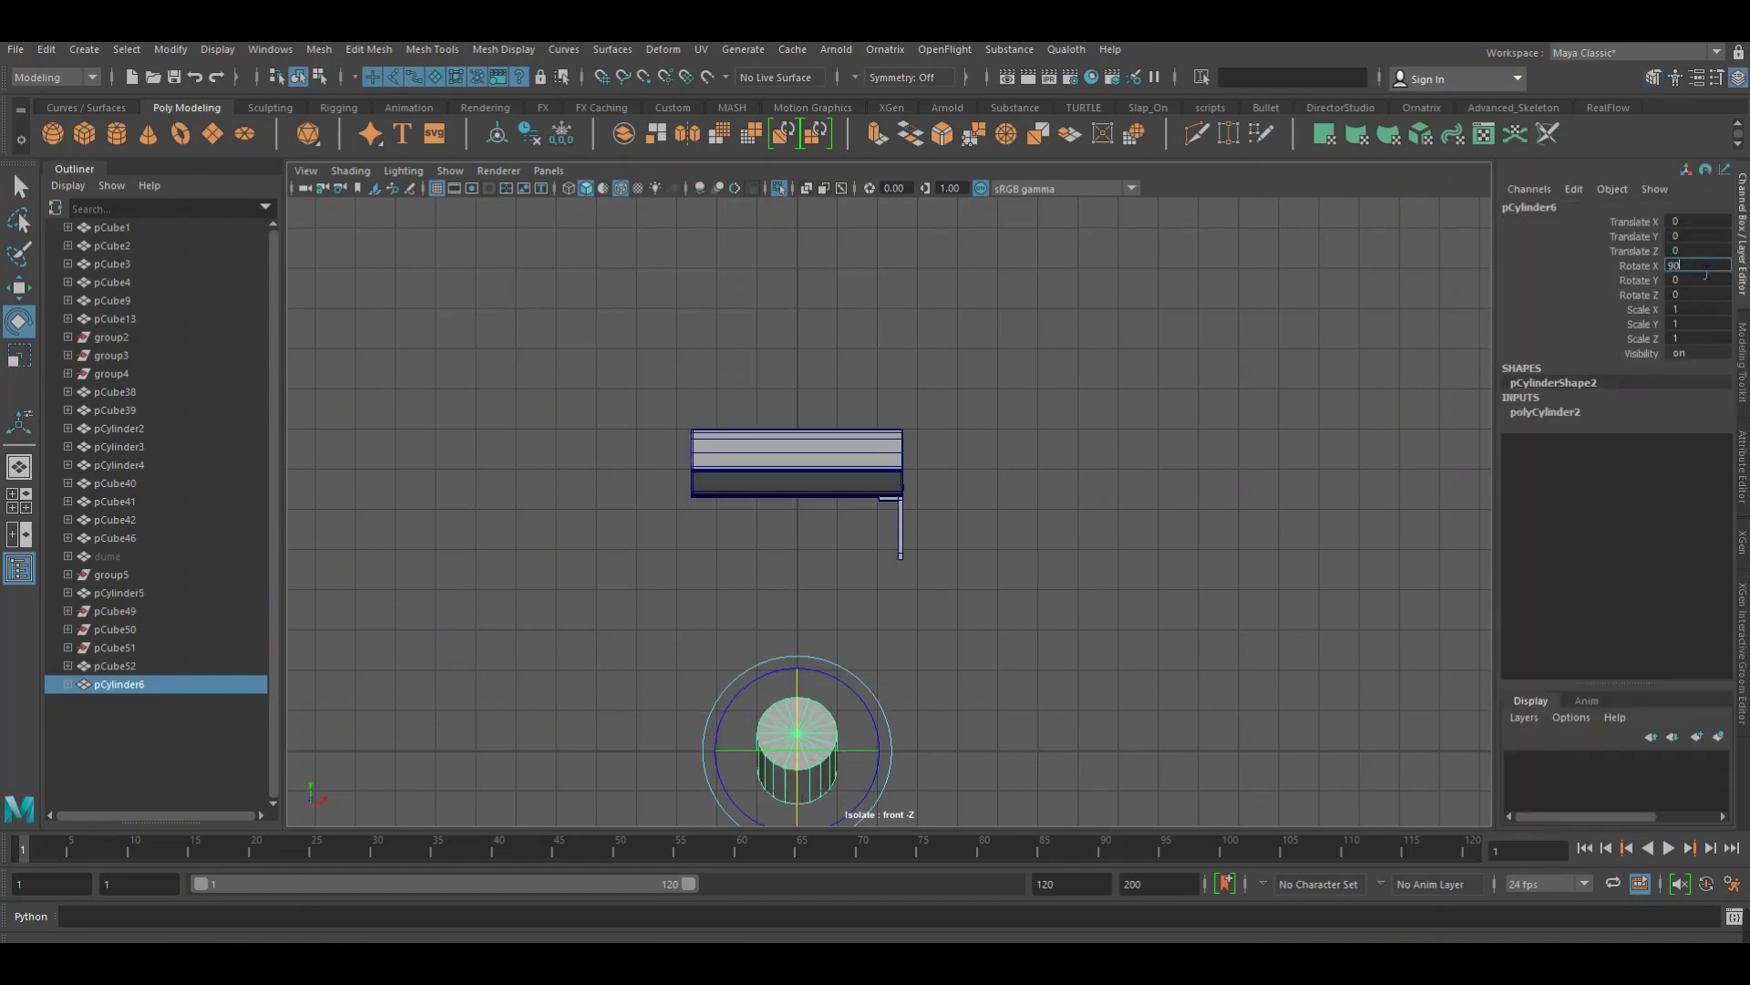
key("Return")
Flatten the cylinder to a 0.122 Y scale thin disc and frame it in front view
key("space")
left_click_drag(1145, 492, 1213, 489)
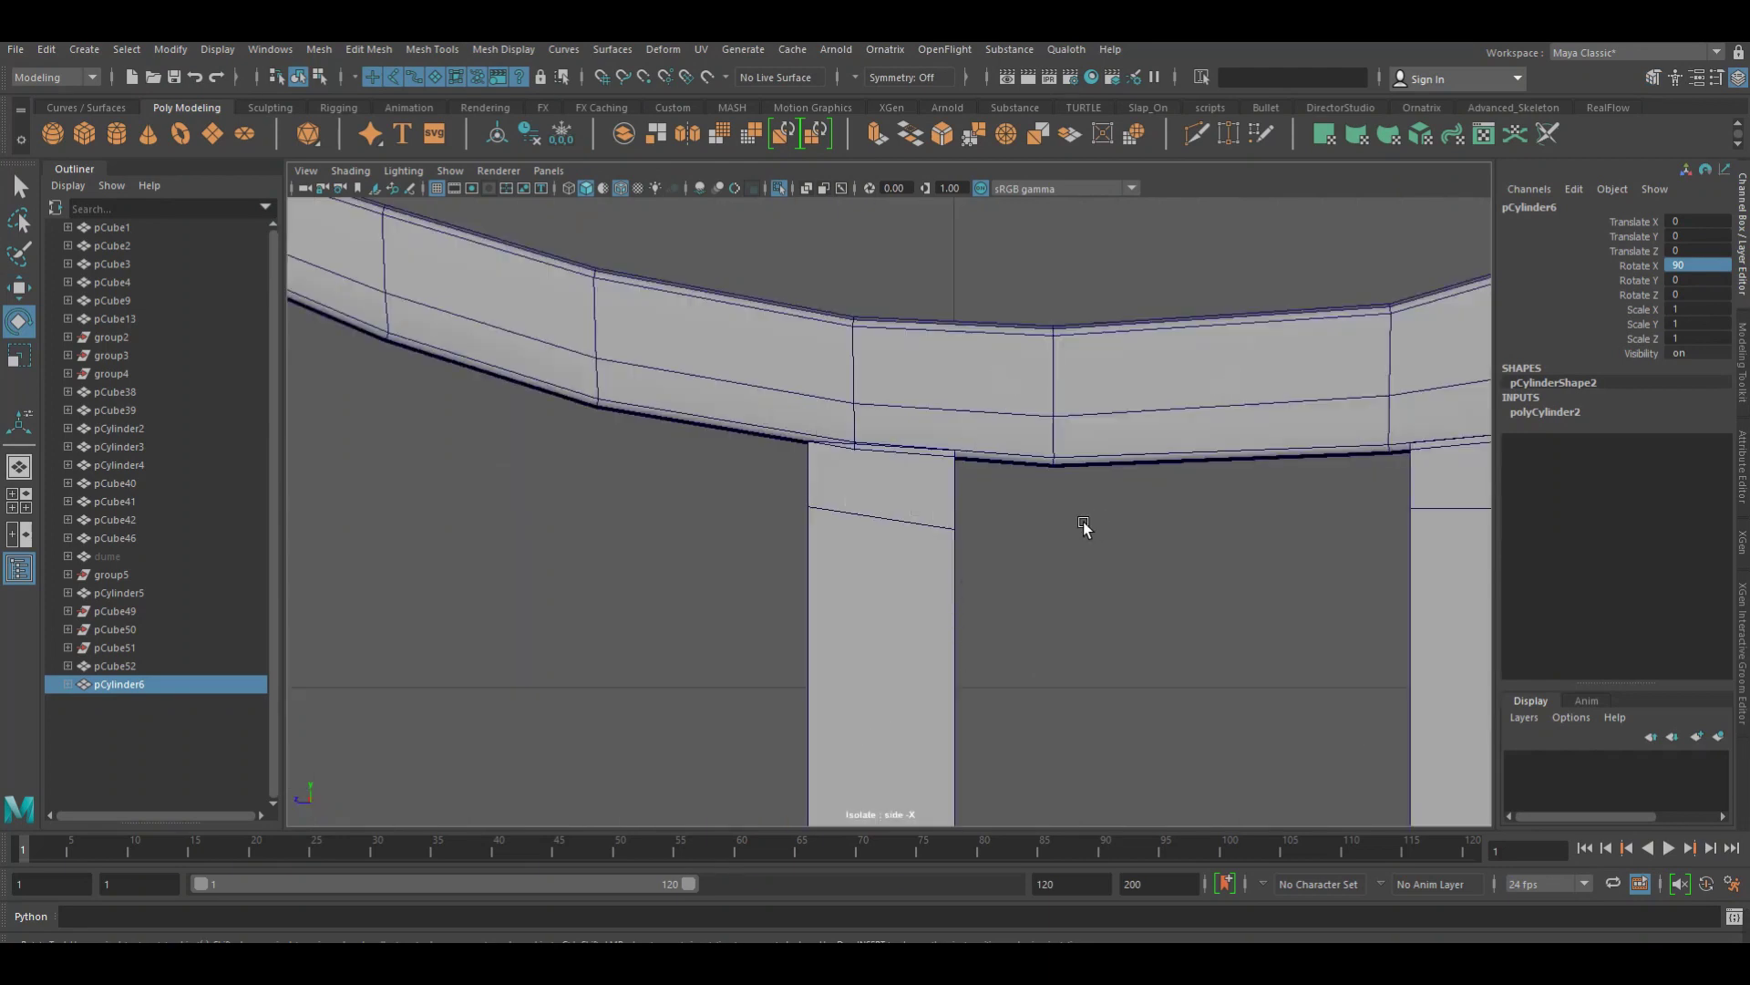
scroll(1083, 527, "down", 10)
scroll(547, 474, "down", 3)
key("r")
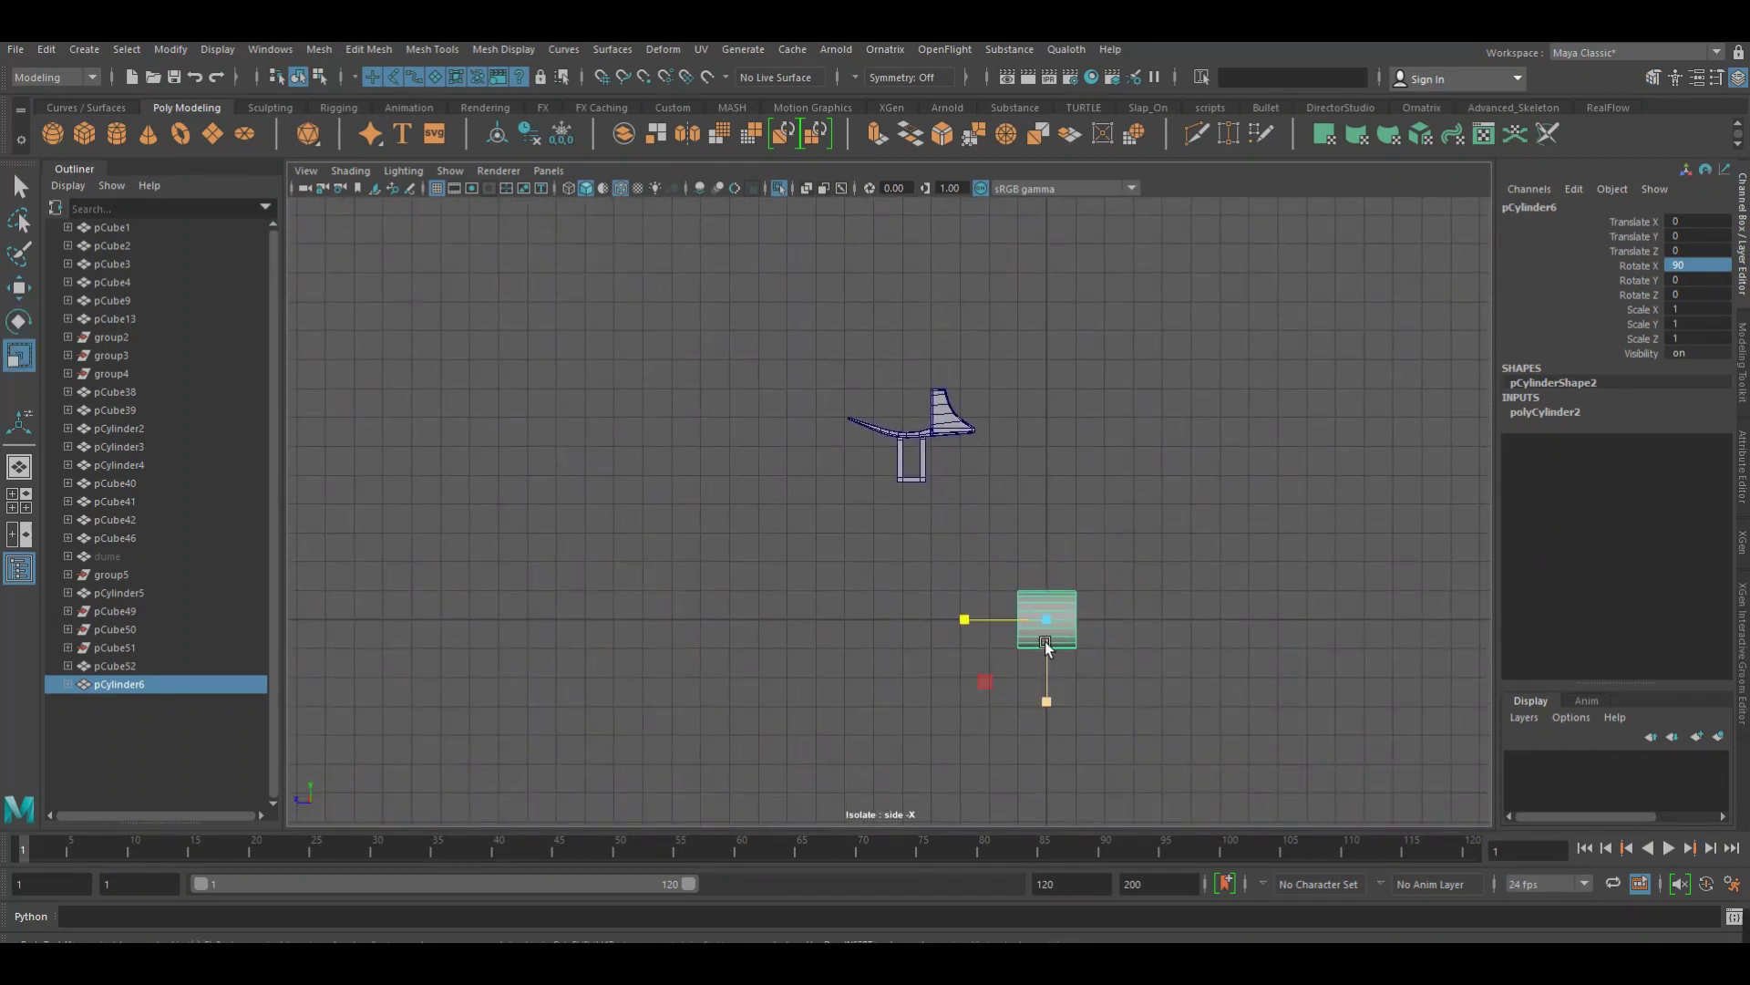
mouse_move(988, 627)
left_mouse_down()
mouse_move(1058, 626)
mouse_move(1010, 658)
left_mouse_up()
key("space")
key("f")
mouse_move(1072, 413)
right_mouse_down("alt")
mouse_move(1158, 367)
mouse_move(1133, 375)
right_mouse_up("alt")
Delete the cylinder's cap faces, leaving an open ring
middle_click_drag(1123, 368, 1083, 454, "alt")
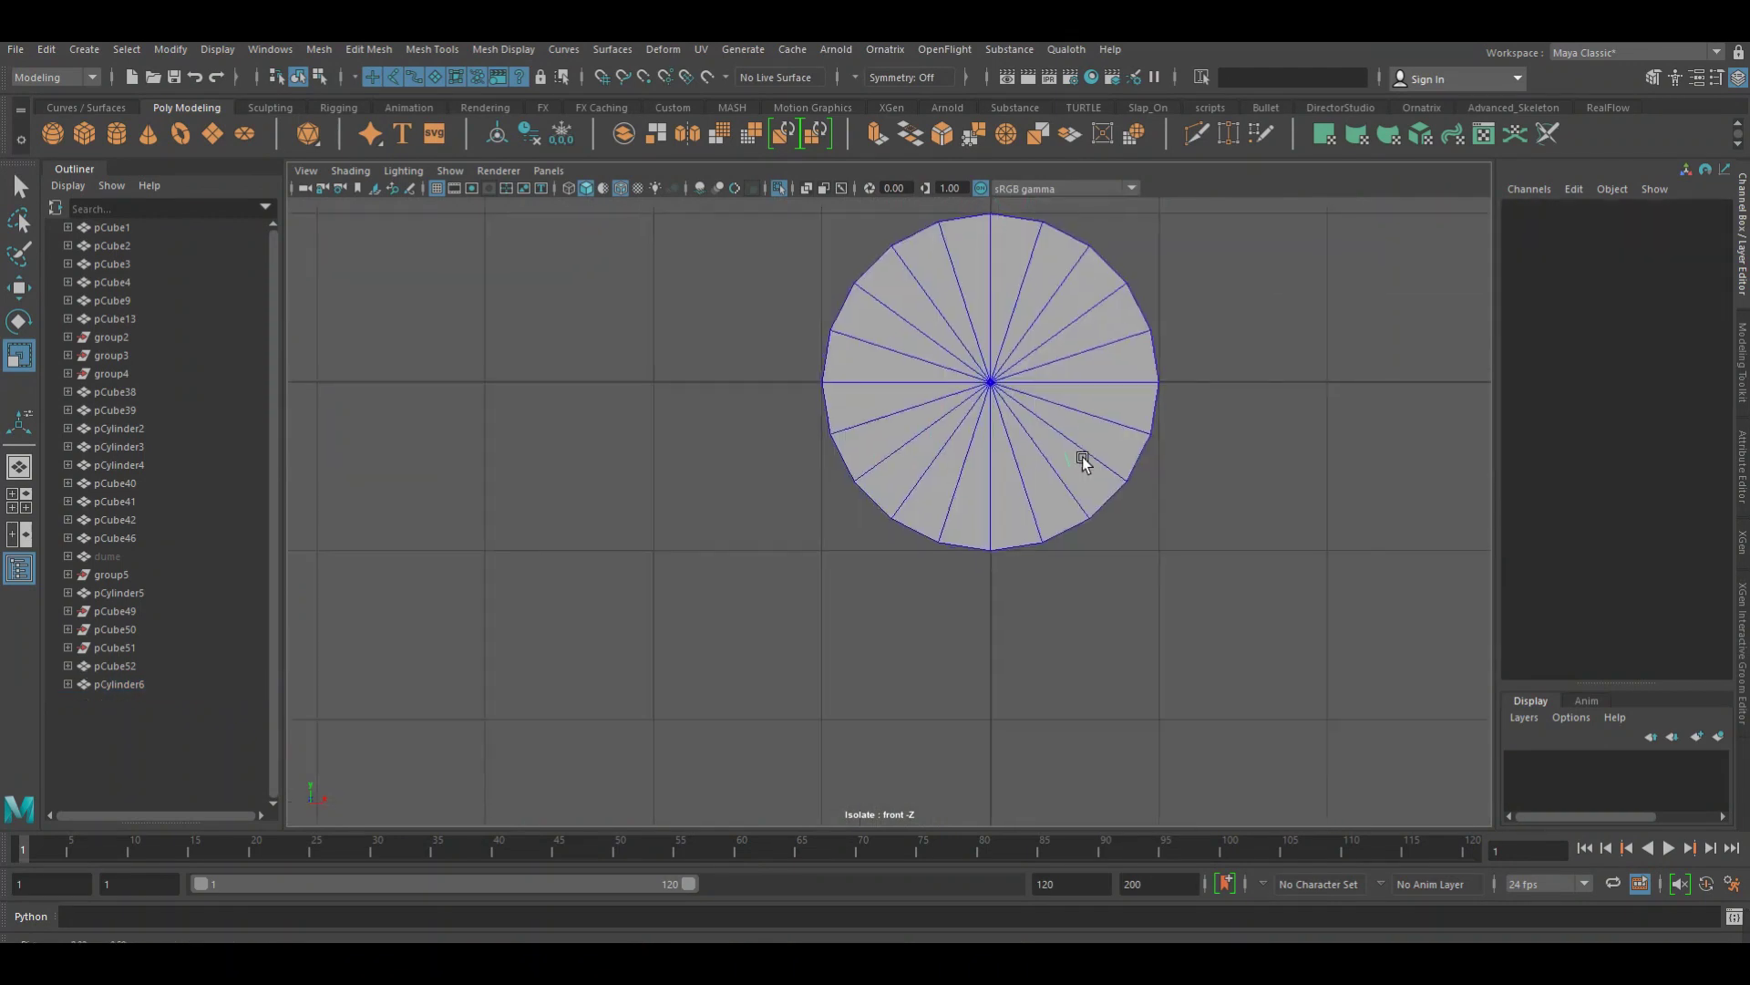
left_click(956, 364)
key("4")
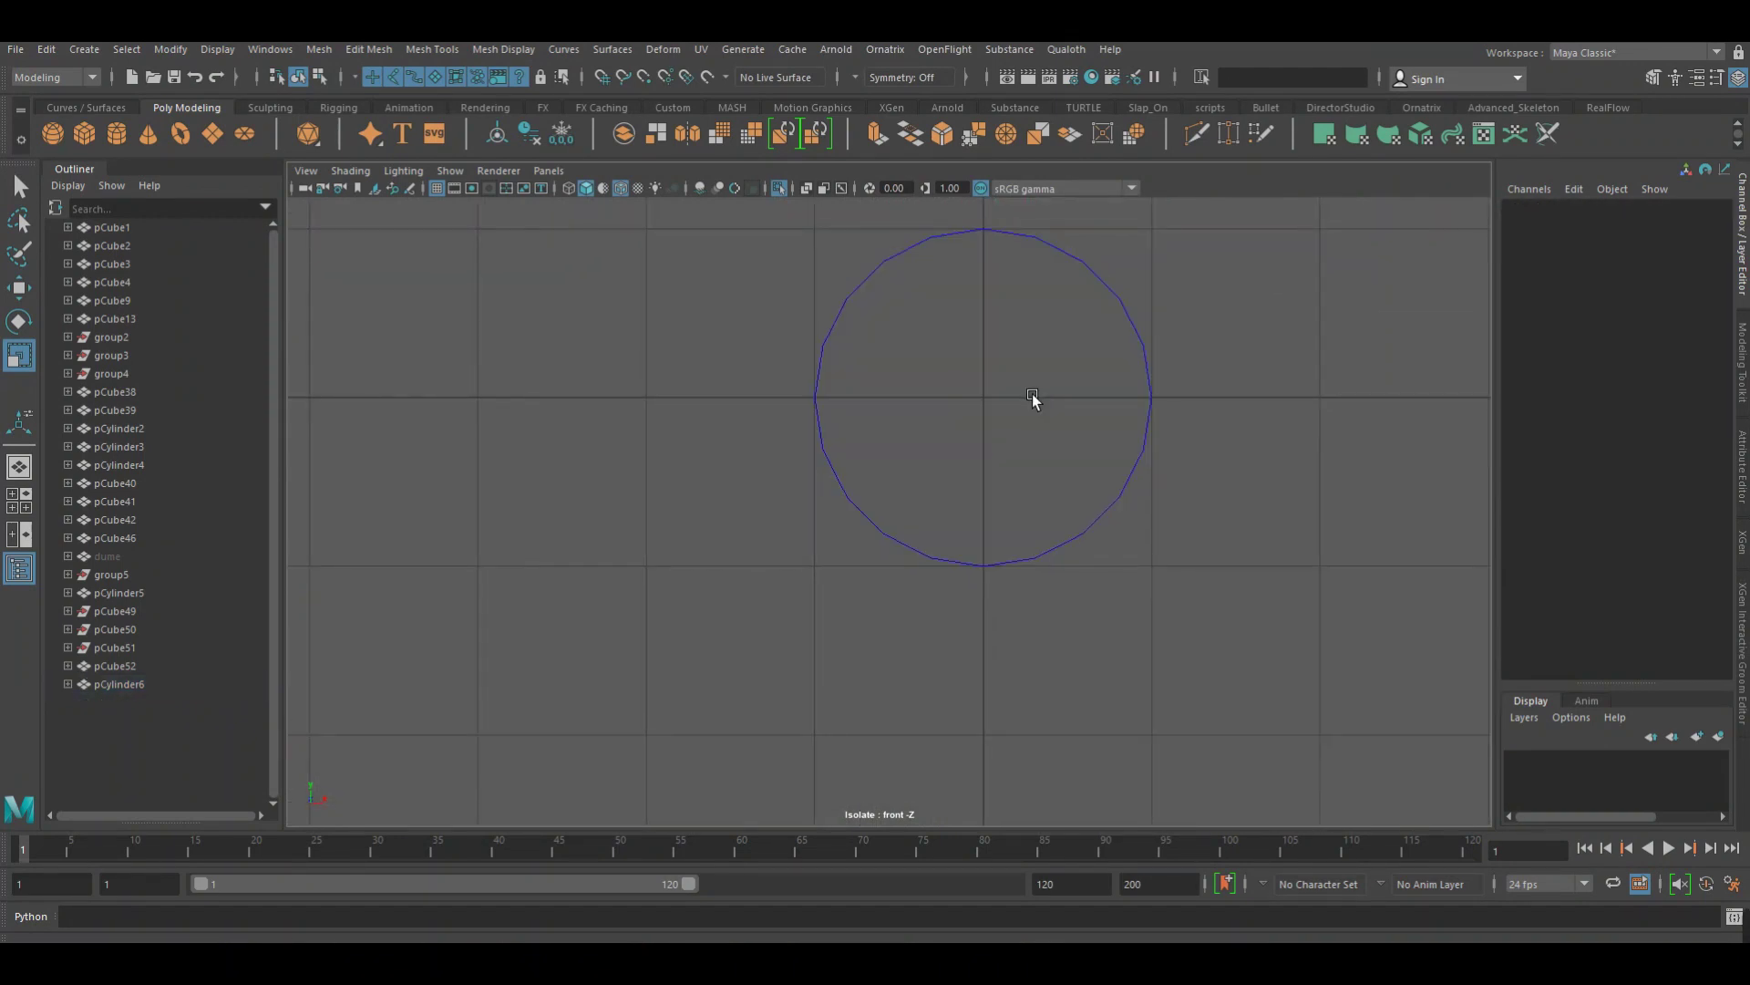
key("space")
mouse_move(1018, 373)
left_mouse_down()
mouse_move(970, 461)
mouse_move(1100, 545)
mouse_move(988, 605)
mouse_move(938, 598)
left_mouse_up()
Extrude the ring's edges into a wide flat band and bevel it at fraction 0.5
mouse_move(938, 598)
right_mouse_down("alt")
mouse_move(1024, 496)
mouse_move(1019, 457)
mouse_move(1089, 452)
right_mouse_up("alt")
left_click(970, 498)
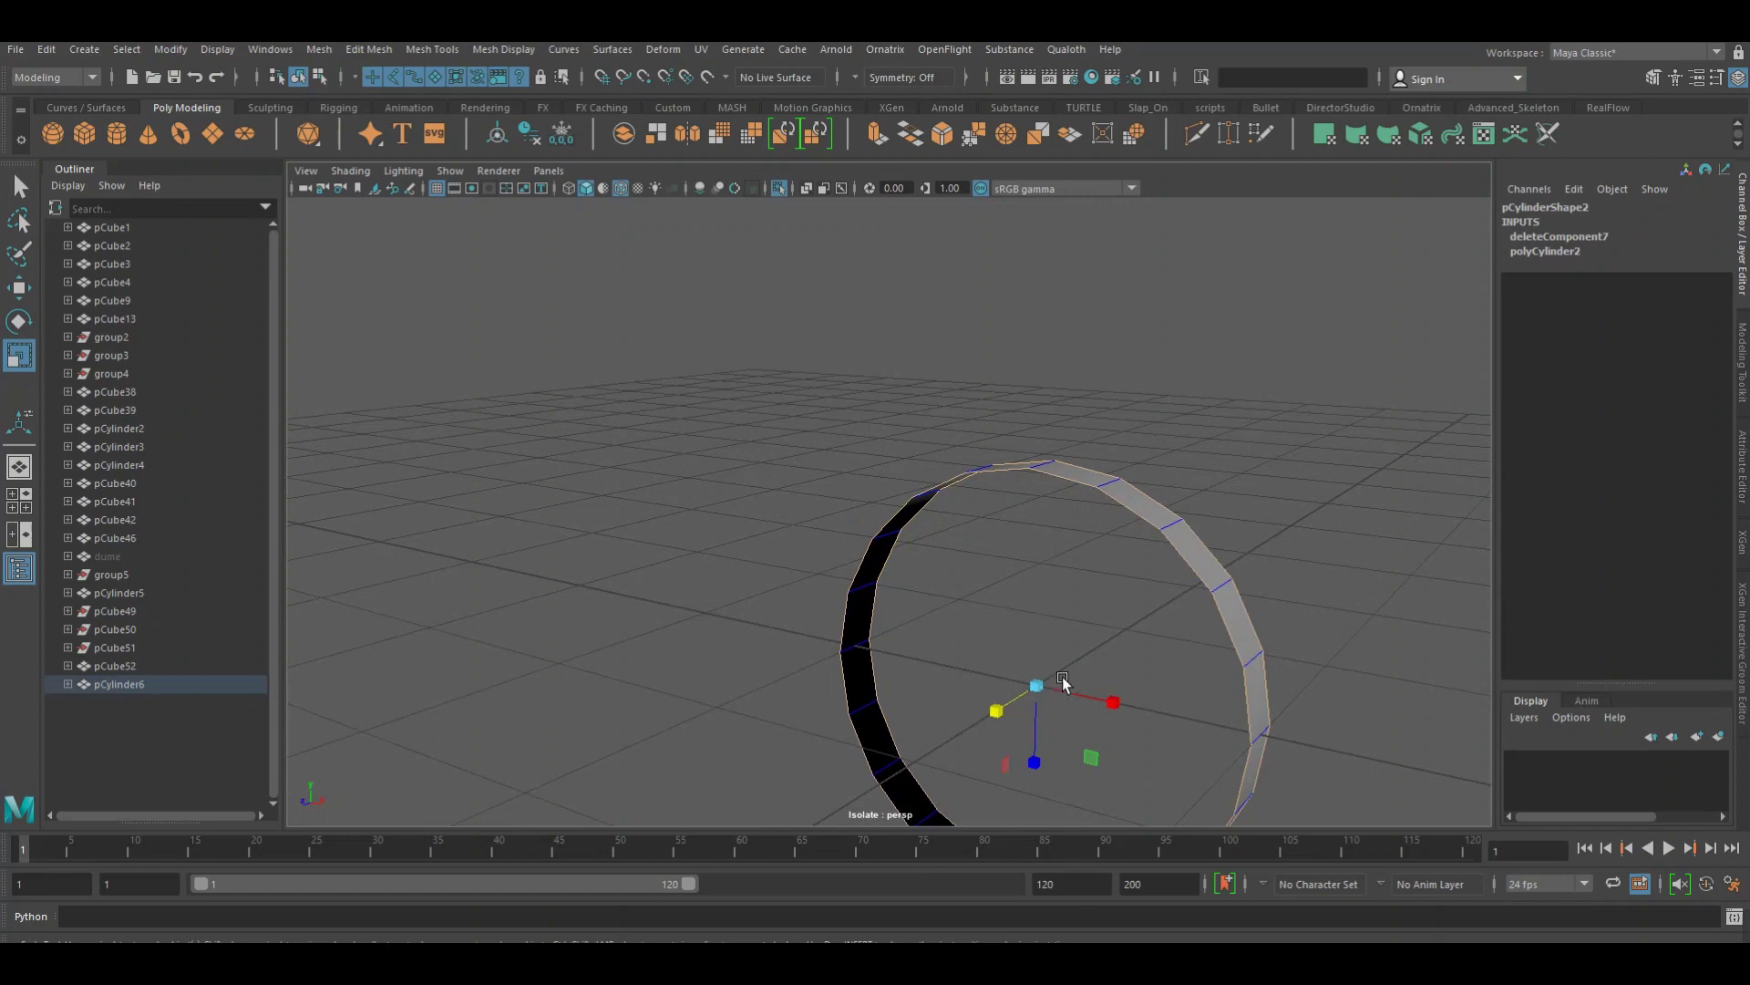
right_click_drag(1033, 720, 1026, 711, "shift")
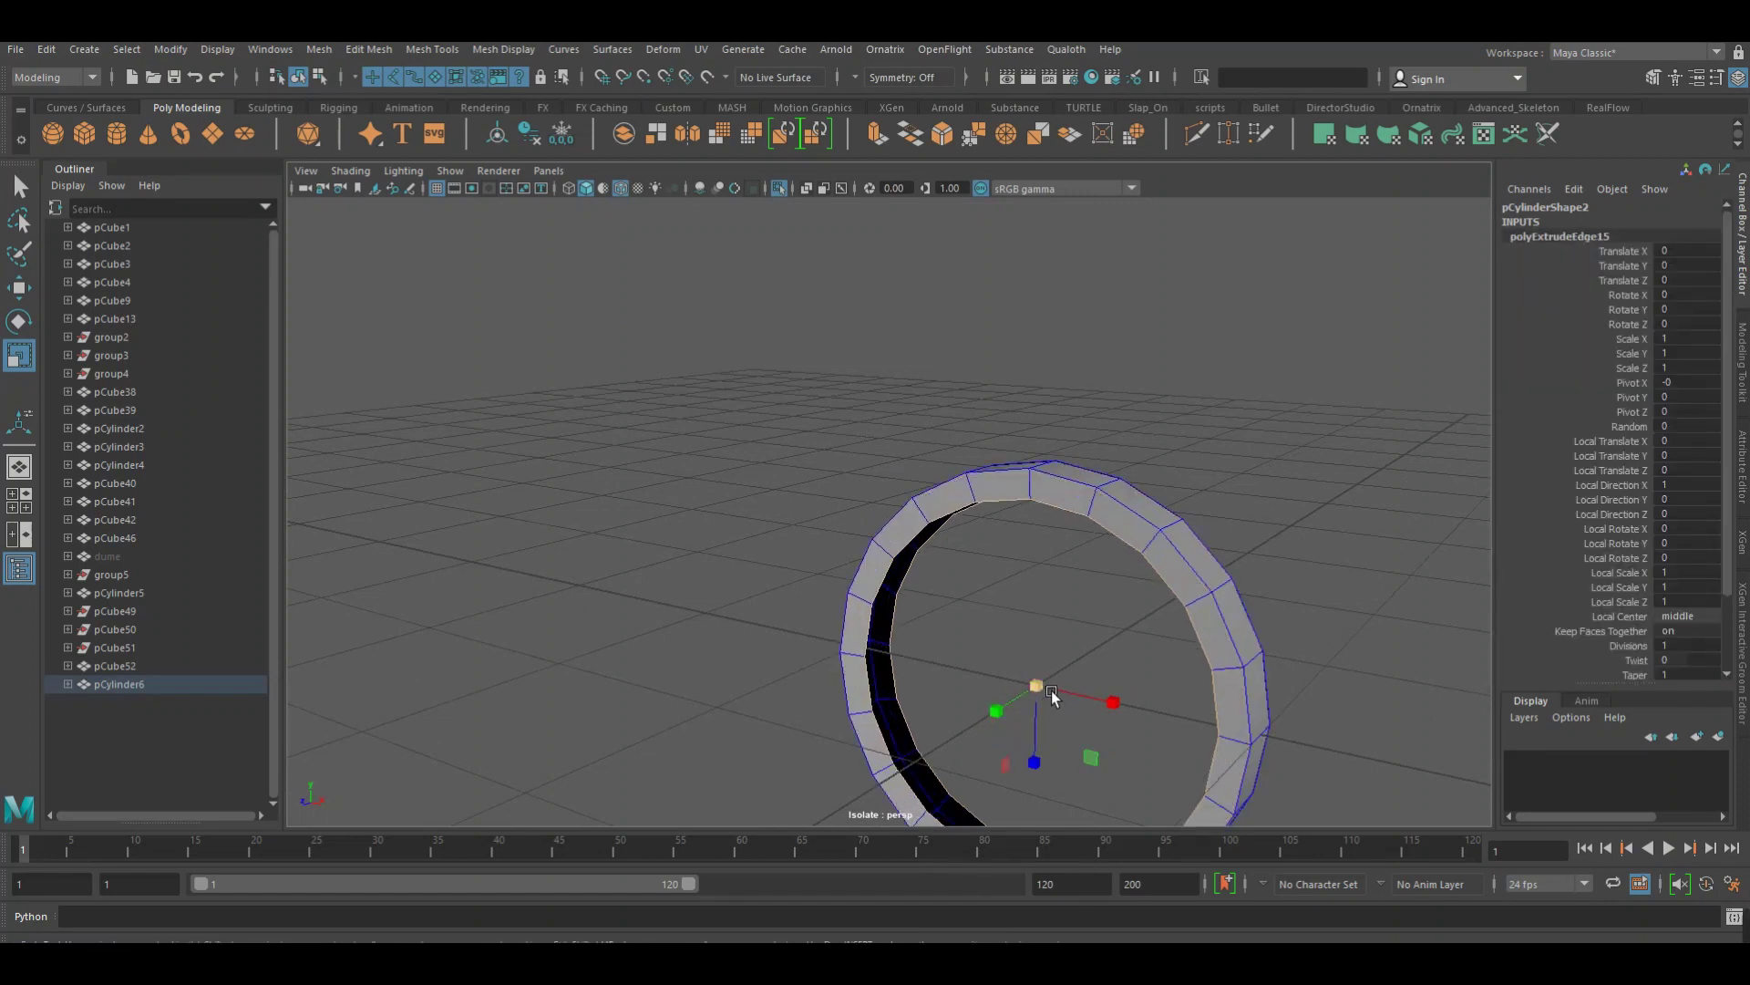
middle_click_drag(1097, 652, 1143, 453, "alt")
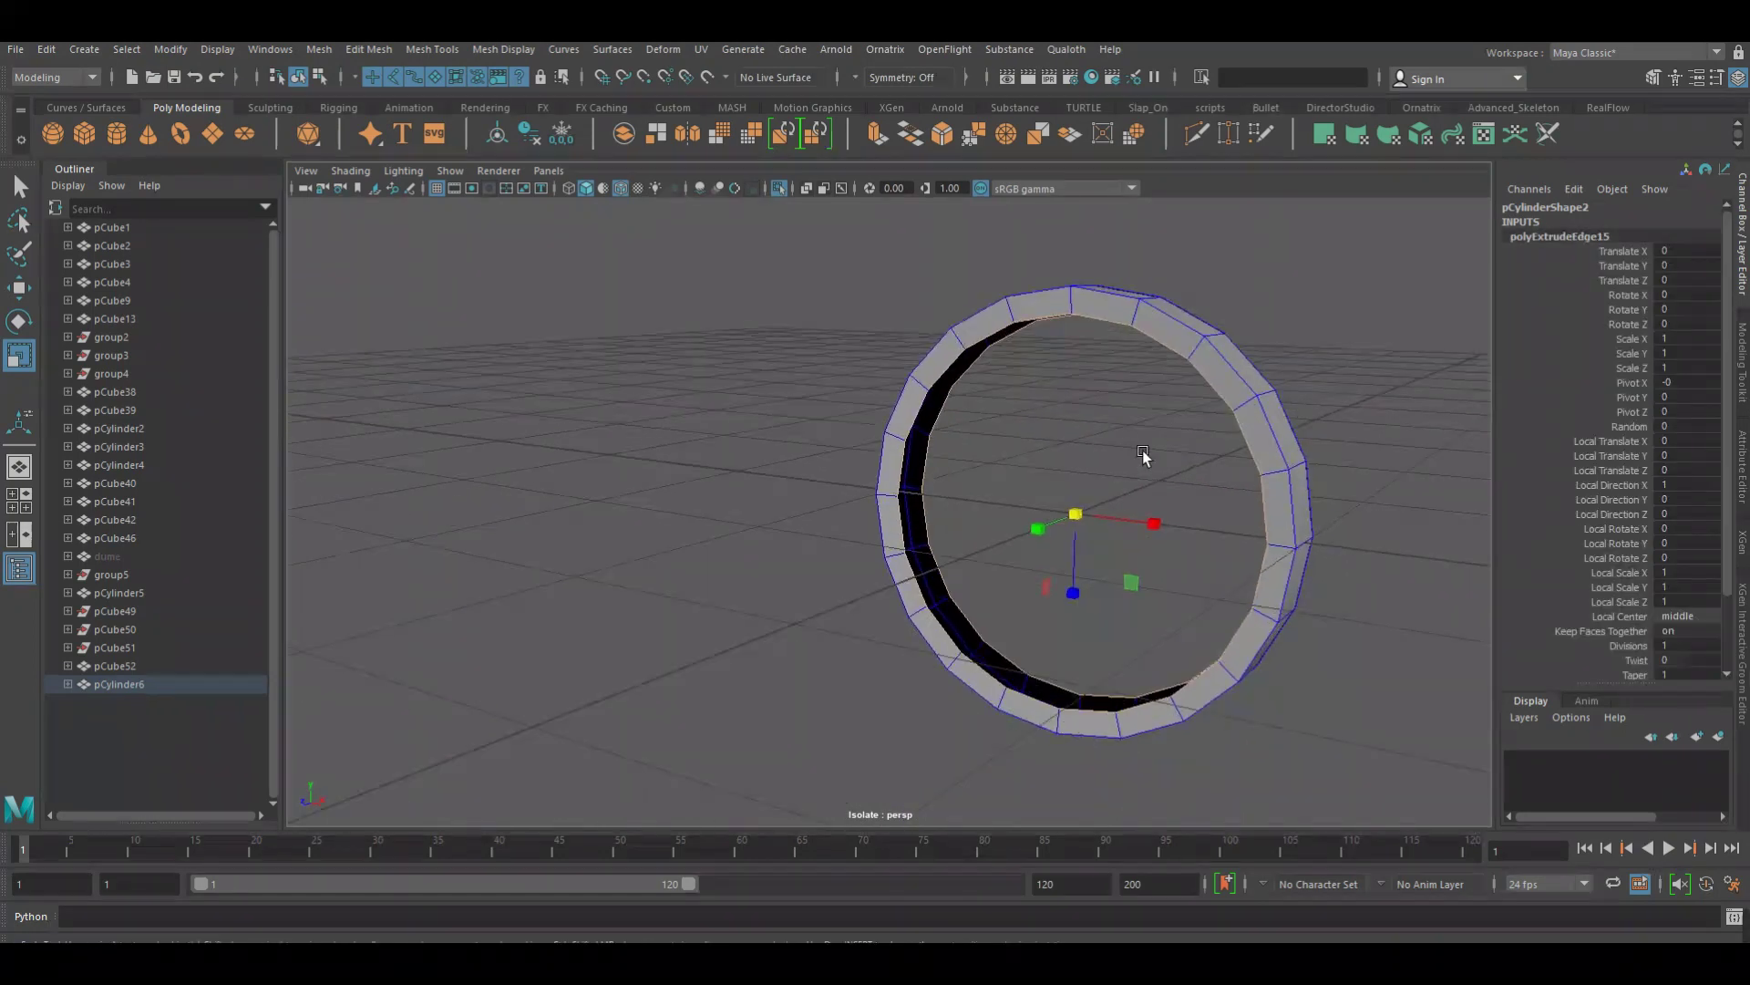
left_click_drag(1144, 453, 1101, 576, "alt")
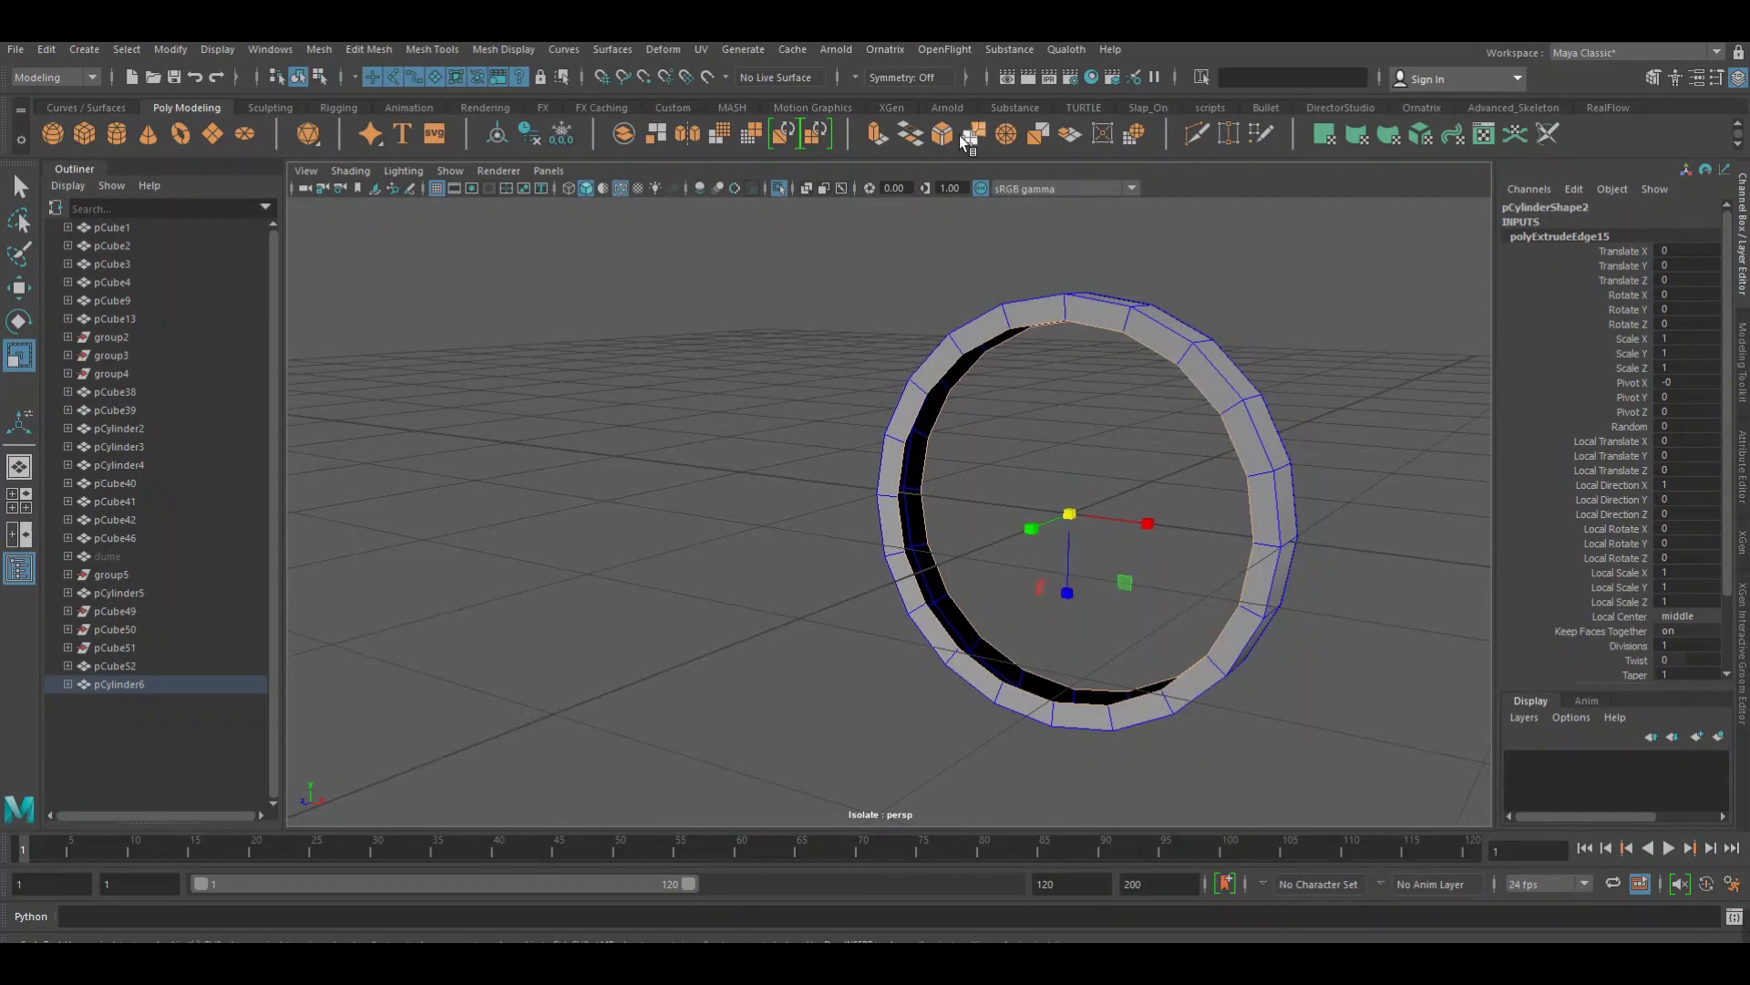
left_click(950, 140)
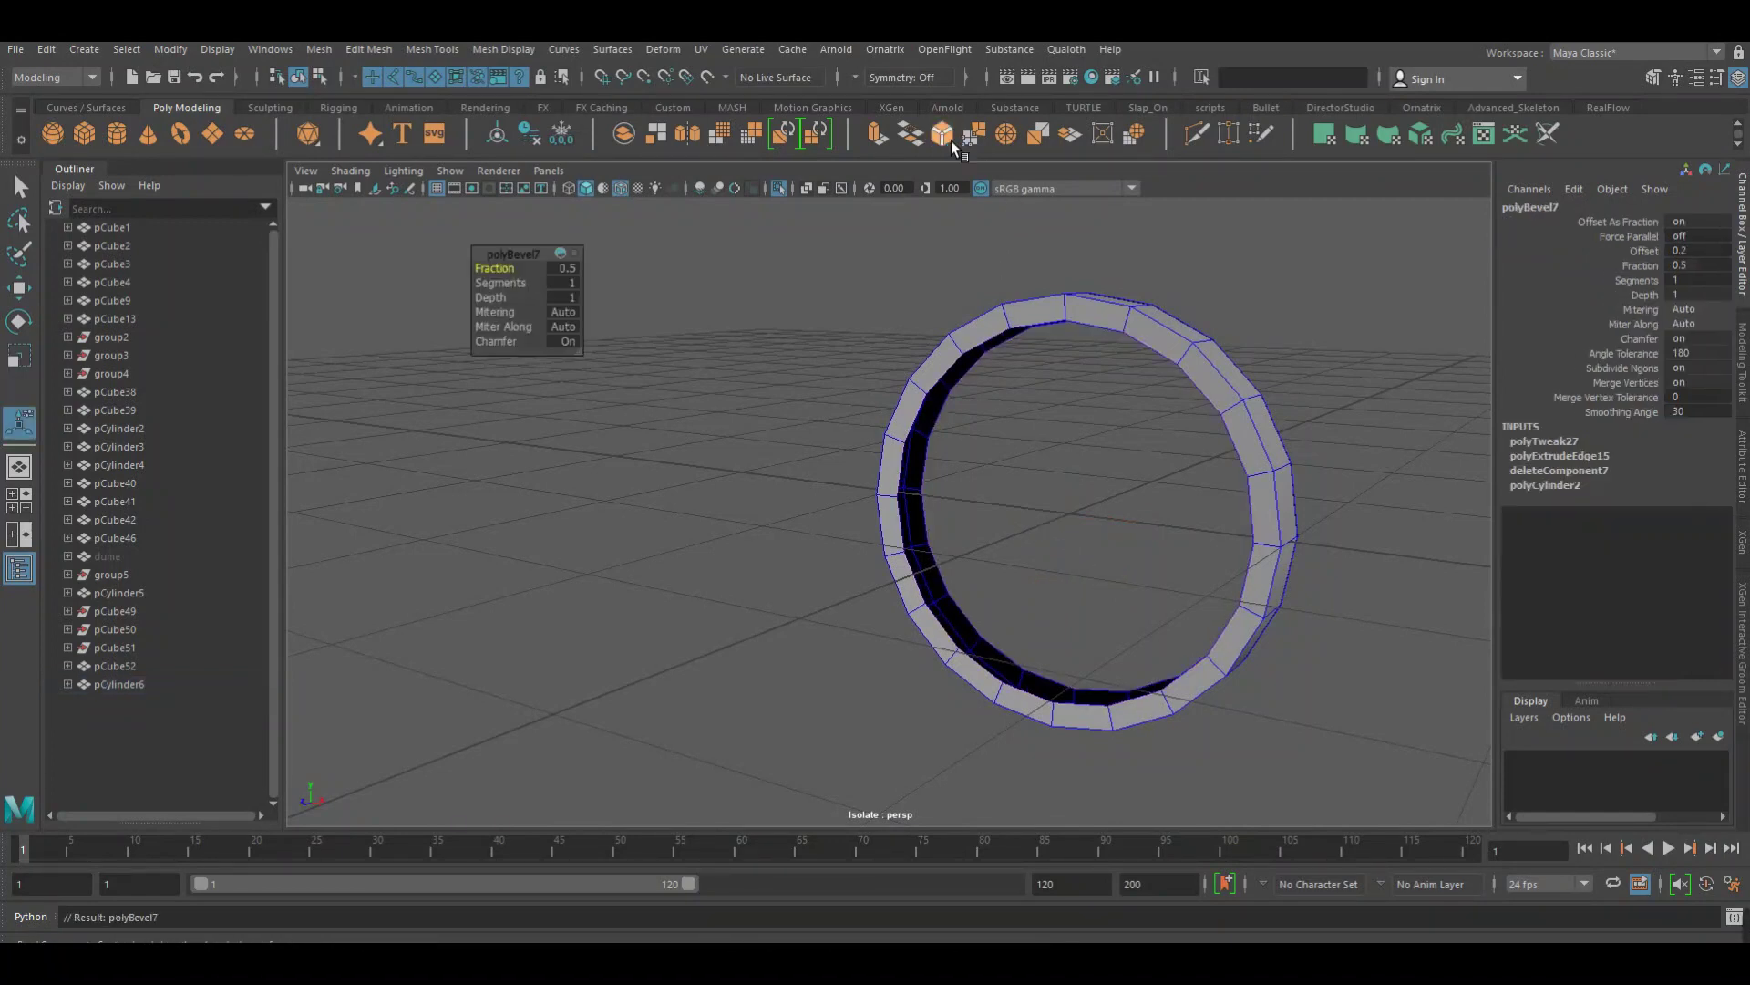
Undo the bevel and a first trial bridge on the ring
key("ctrl+z")
left_click(934, 146)
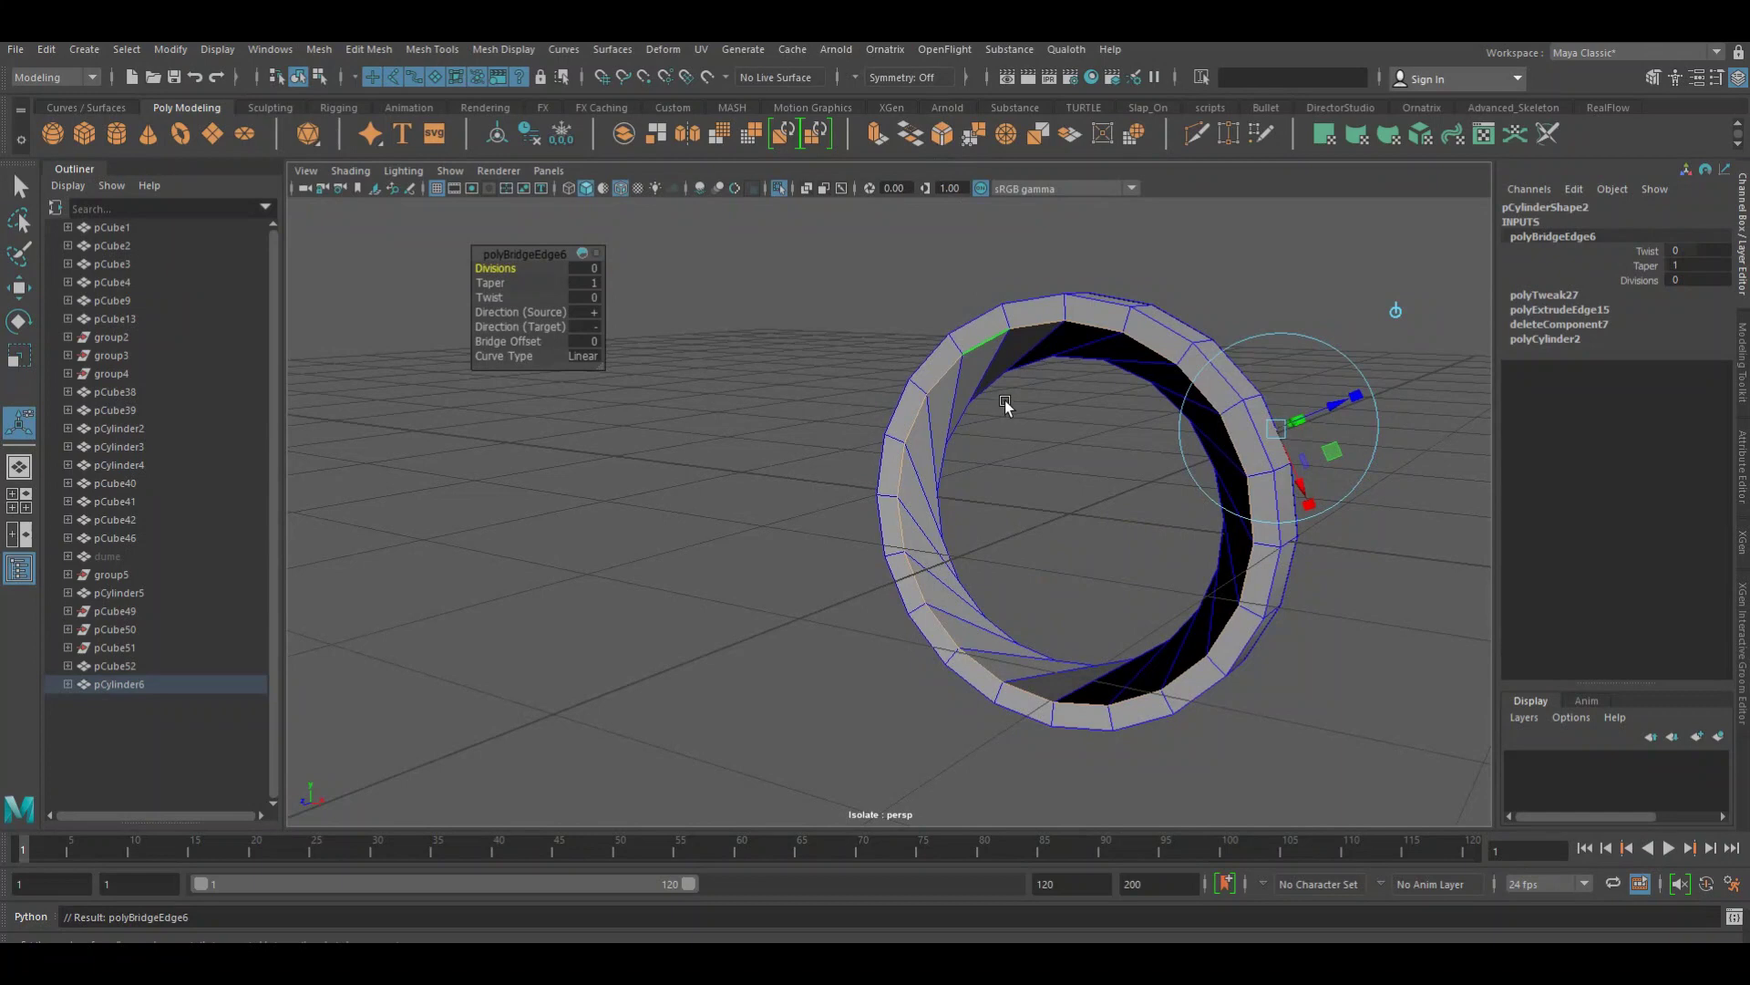
key("ctrl+z")
left_click_drag(1007, 461, 938, 520, "alt")
scroll(1082, 538, "up", 3)
scroll(1082, 535, "up", 3)
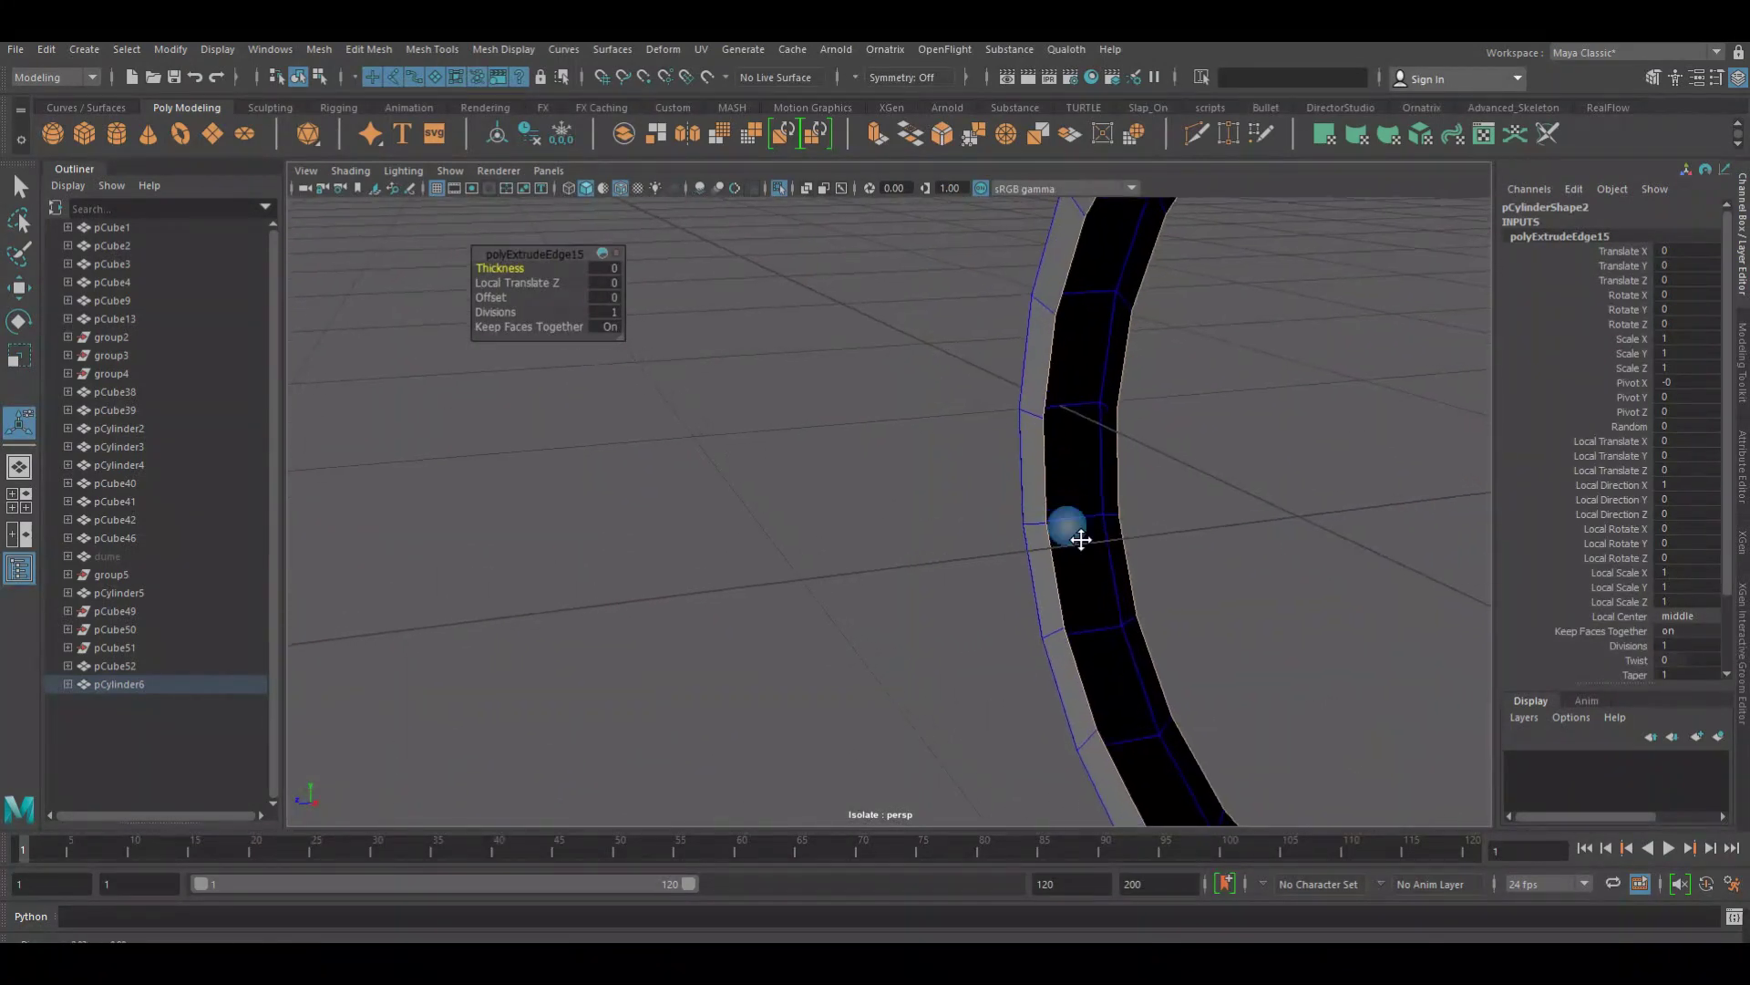
scroll(1325, 533, "up", 2)
Bridge two opposite open edges of the band (polyBridgeEdge7) to close the hoop
left_click(1043, 492)
left_click(981, 473)
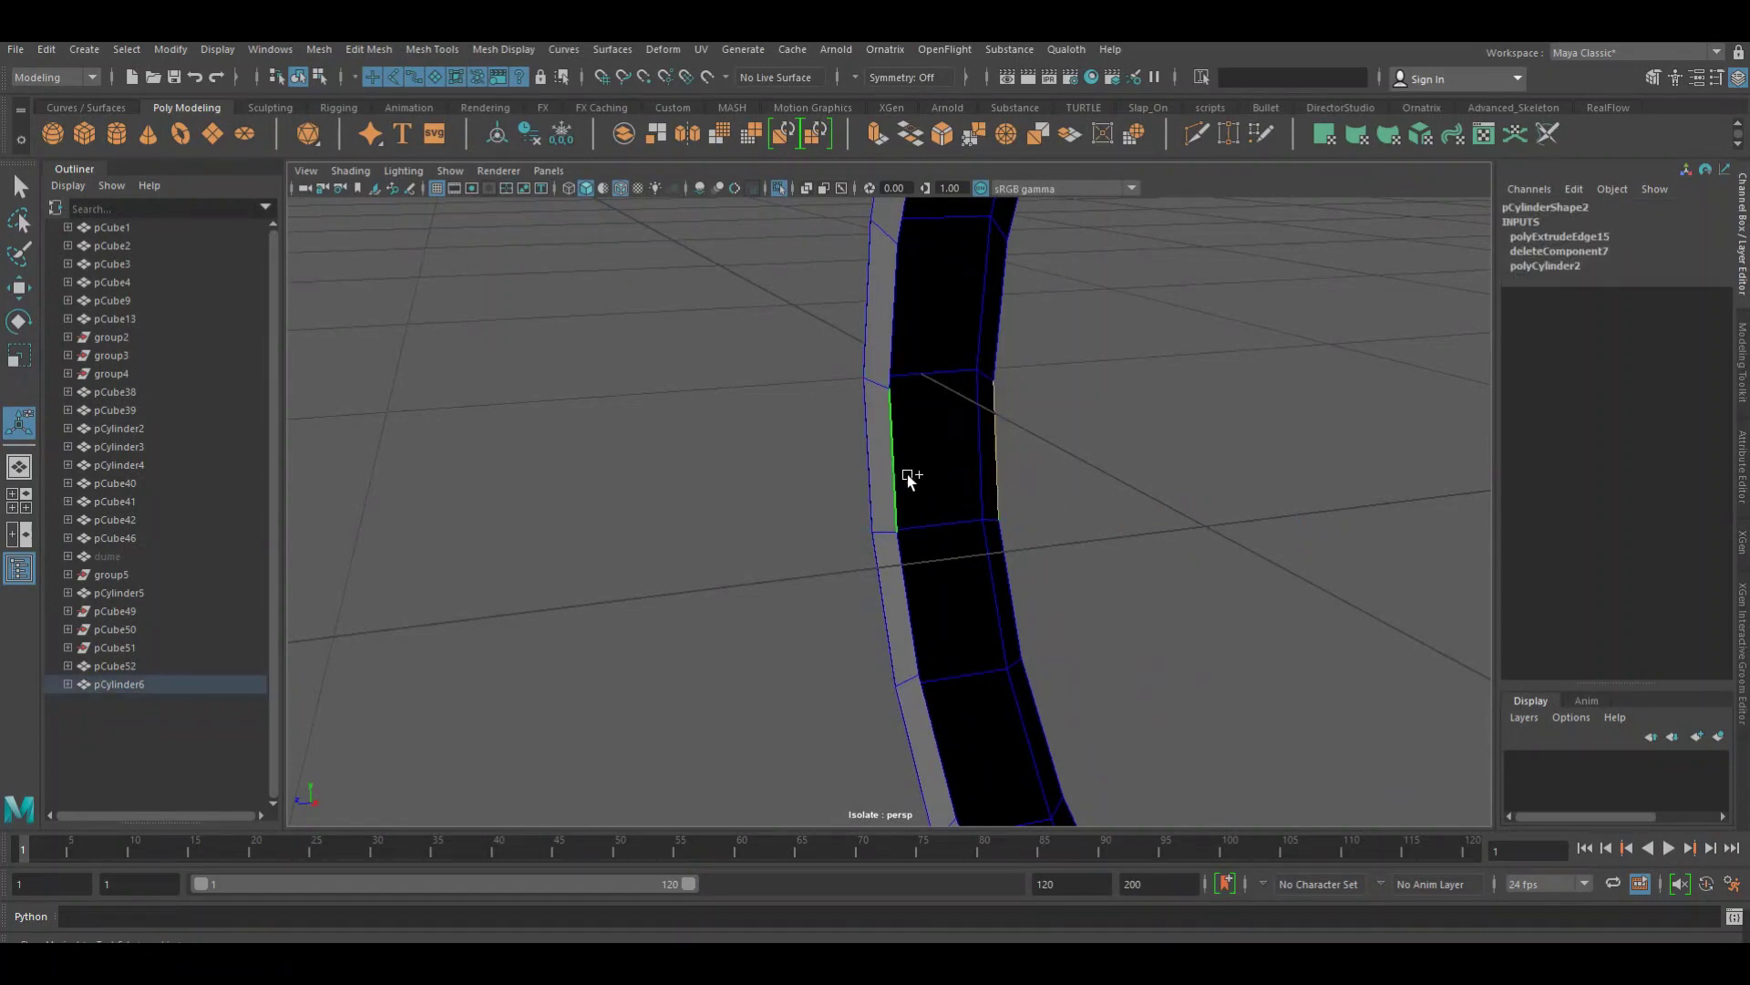
left_click(912, 135)
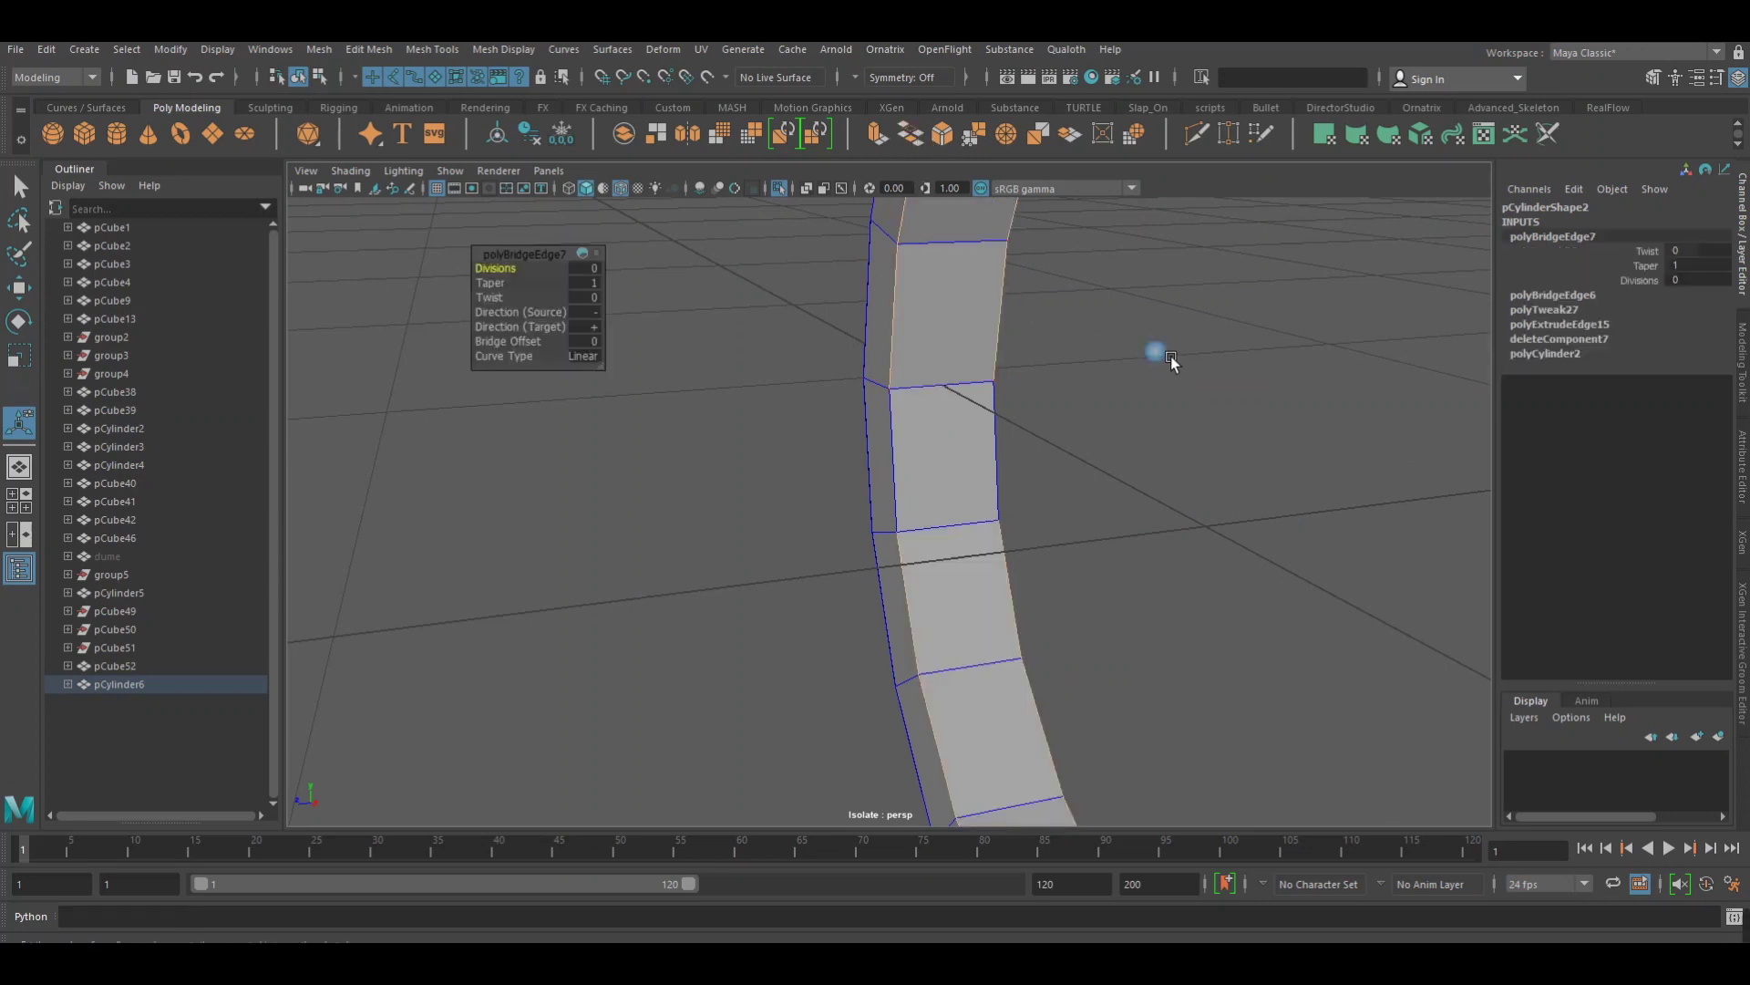
left_click(1173, 357)
left_click_drag(1197, 434, 948, 458, "alt")
scroll(948, 459, "down", 5)
mouse_move(774, 501)
left_mouse_down("alt")
mouse_move(992, 535)
mouse_move(922, 536)
mouse_move(957, 539)
mouse_move(1312, 539)
mouse_move(1134, 540)
mouse_move(1043, 517)
mouse_move(1012, 565)
left_mouse_up("alt")
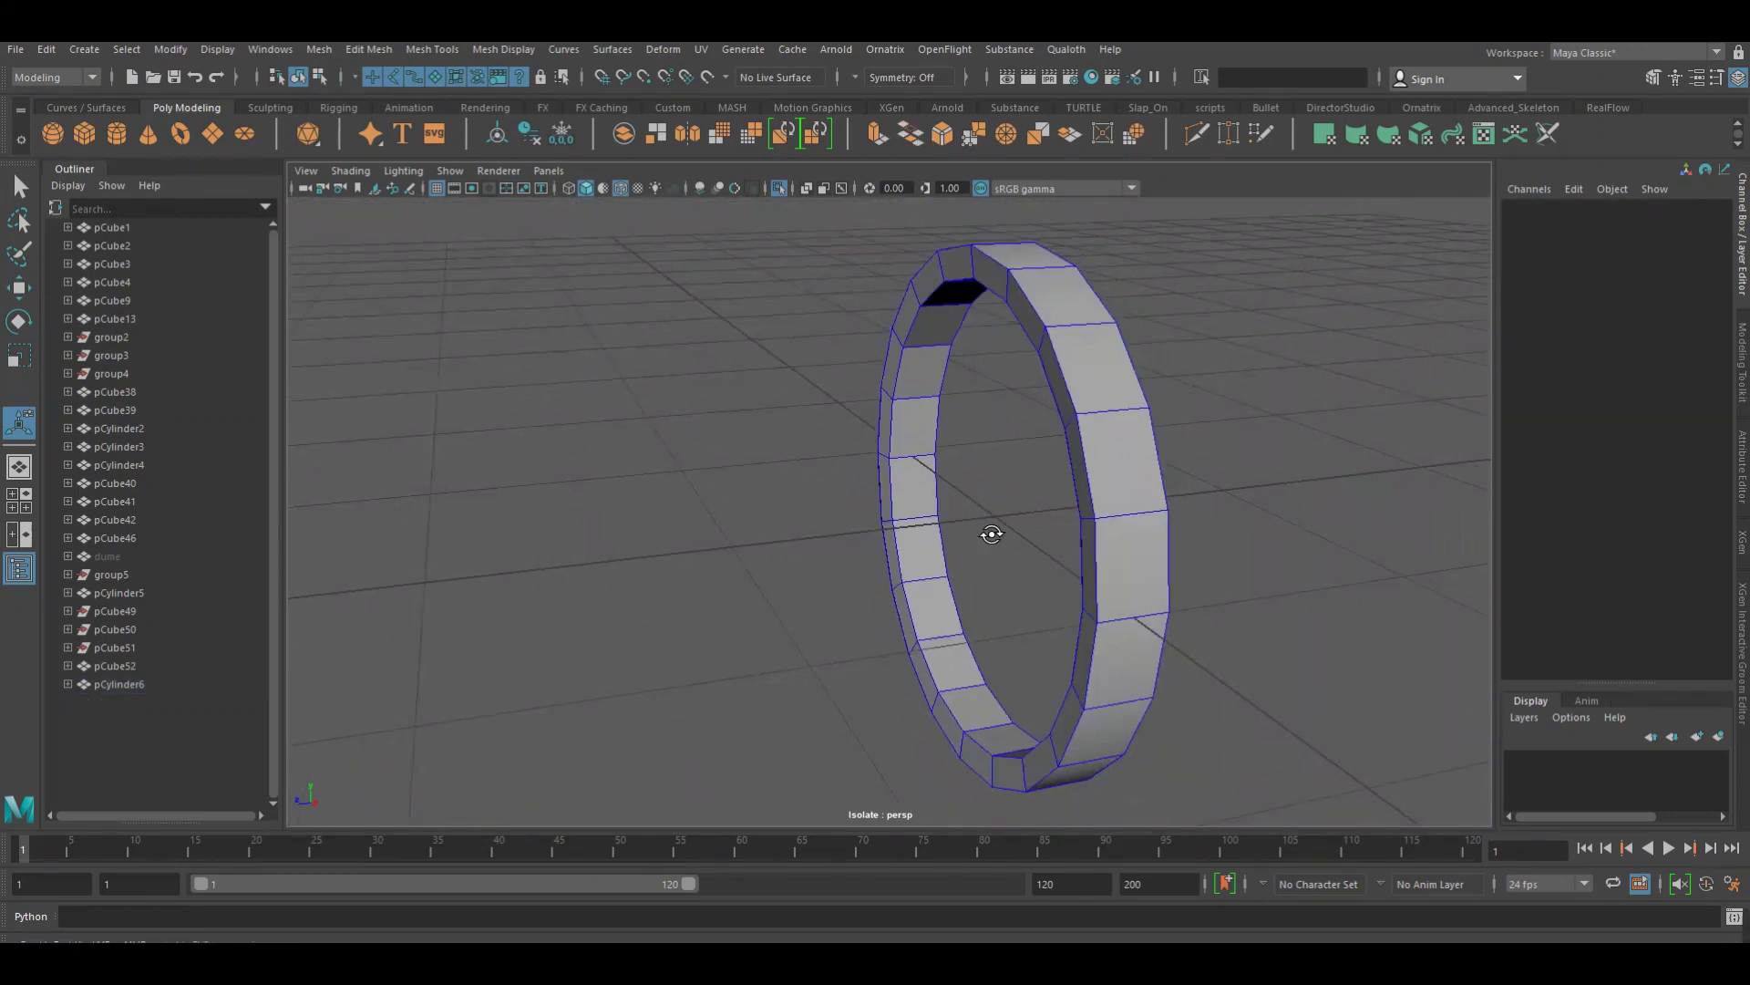
key("space")
key("space")
In side view, scale the ring's edge vertices inward to slim its band
left_click_drag(945, 518, 1028, 521)
right_click_drag(899, 438, 803, 438)
key("f")
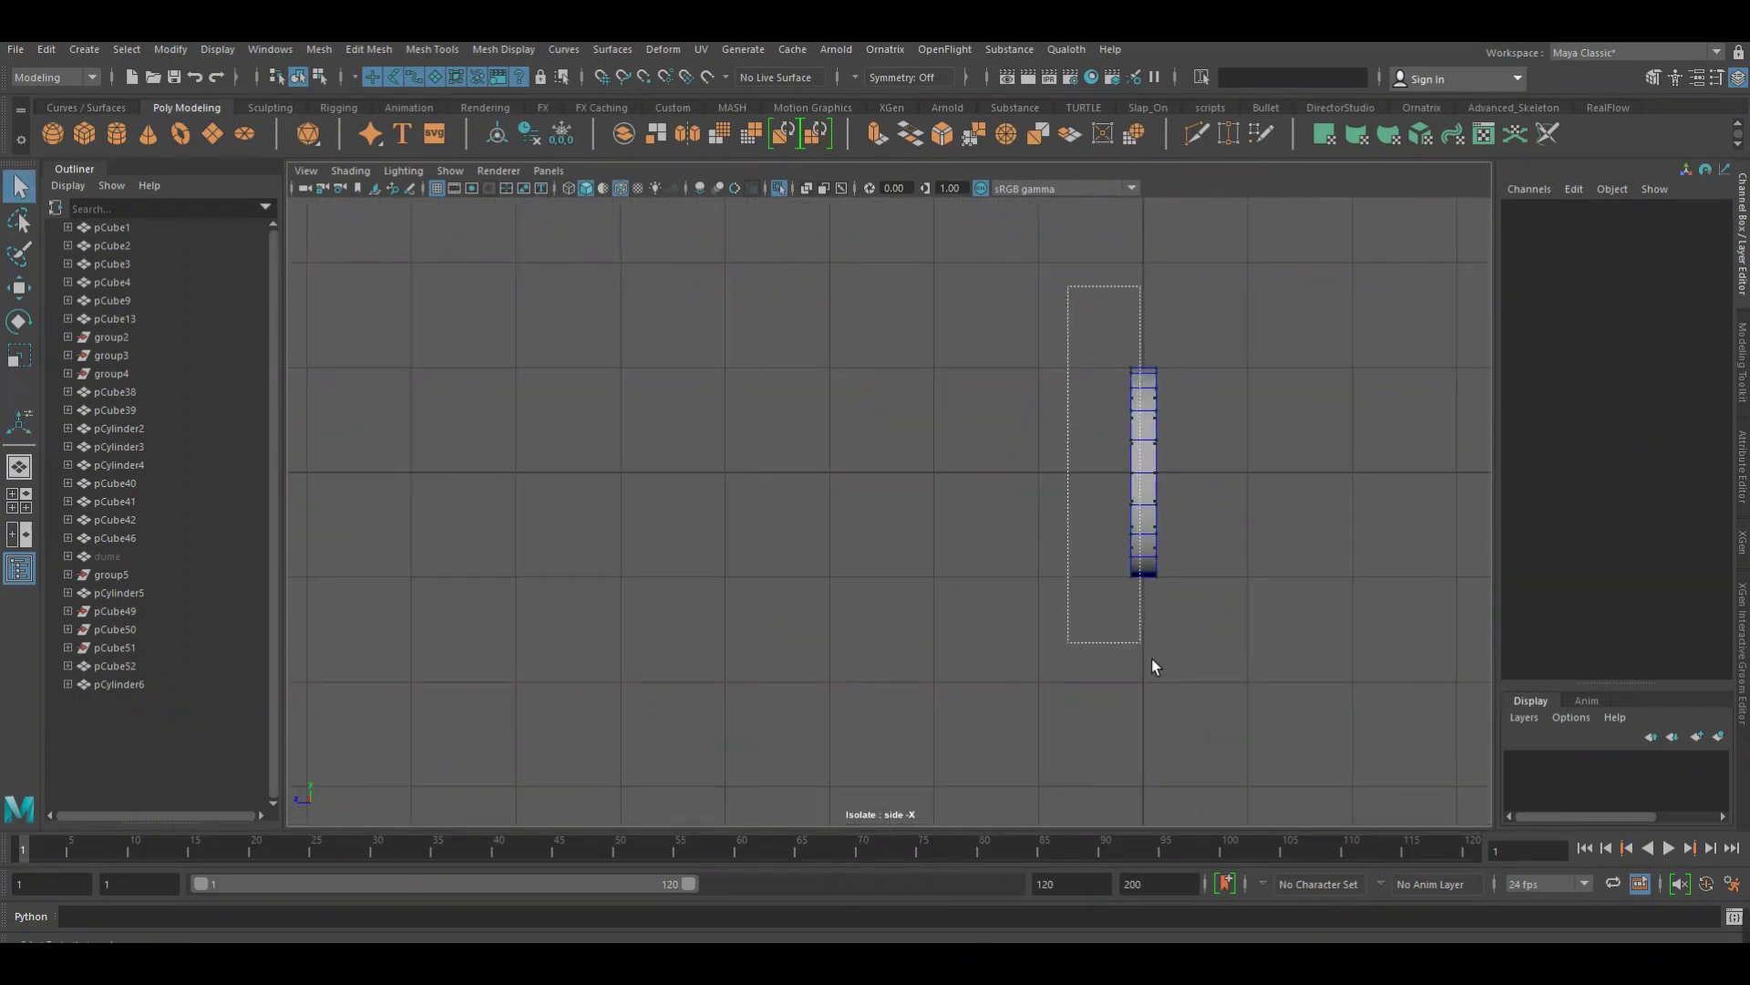
left_click_drag(1151, 658, 1153, 676)
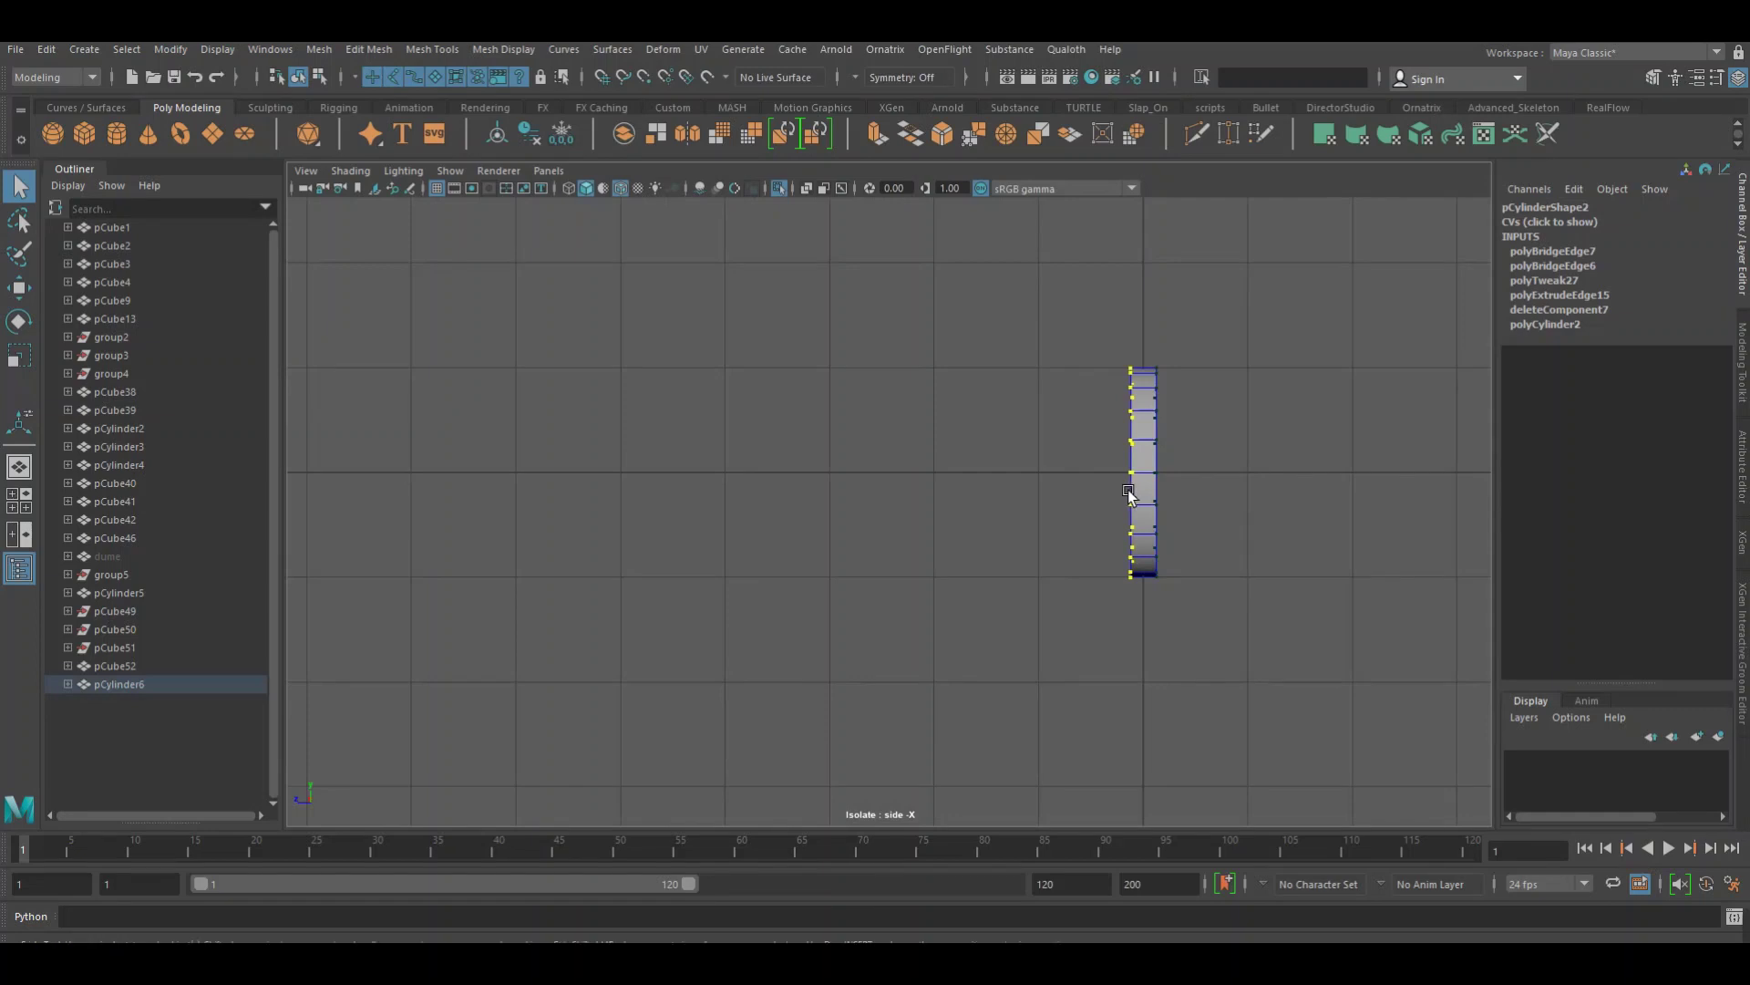
key("r")
left_click_drag(1225, 665, 1148, 312)
right_click_drag(1117, 374, 1203, 341)
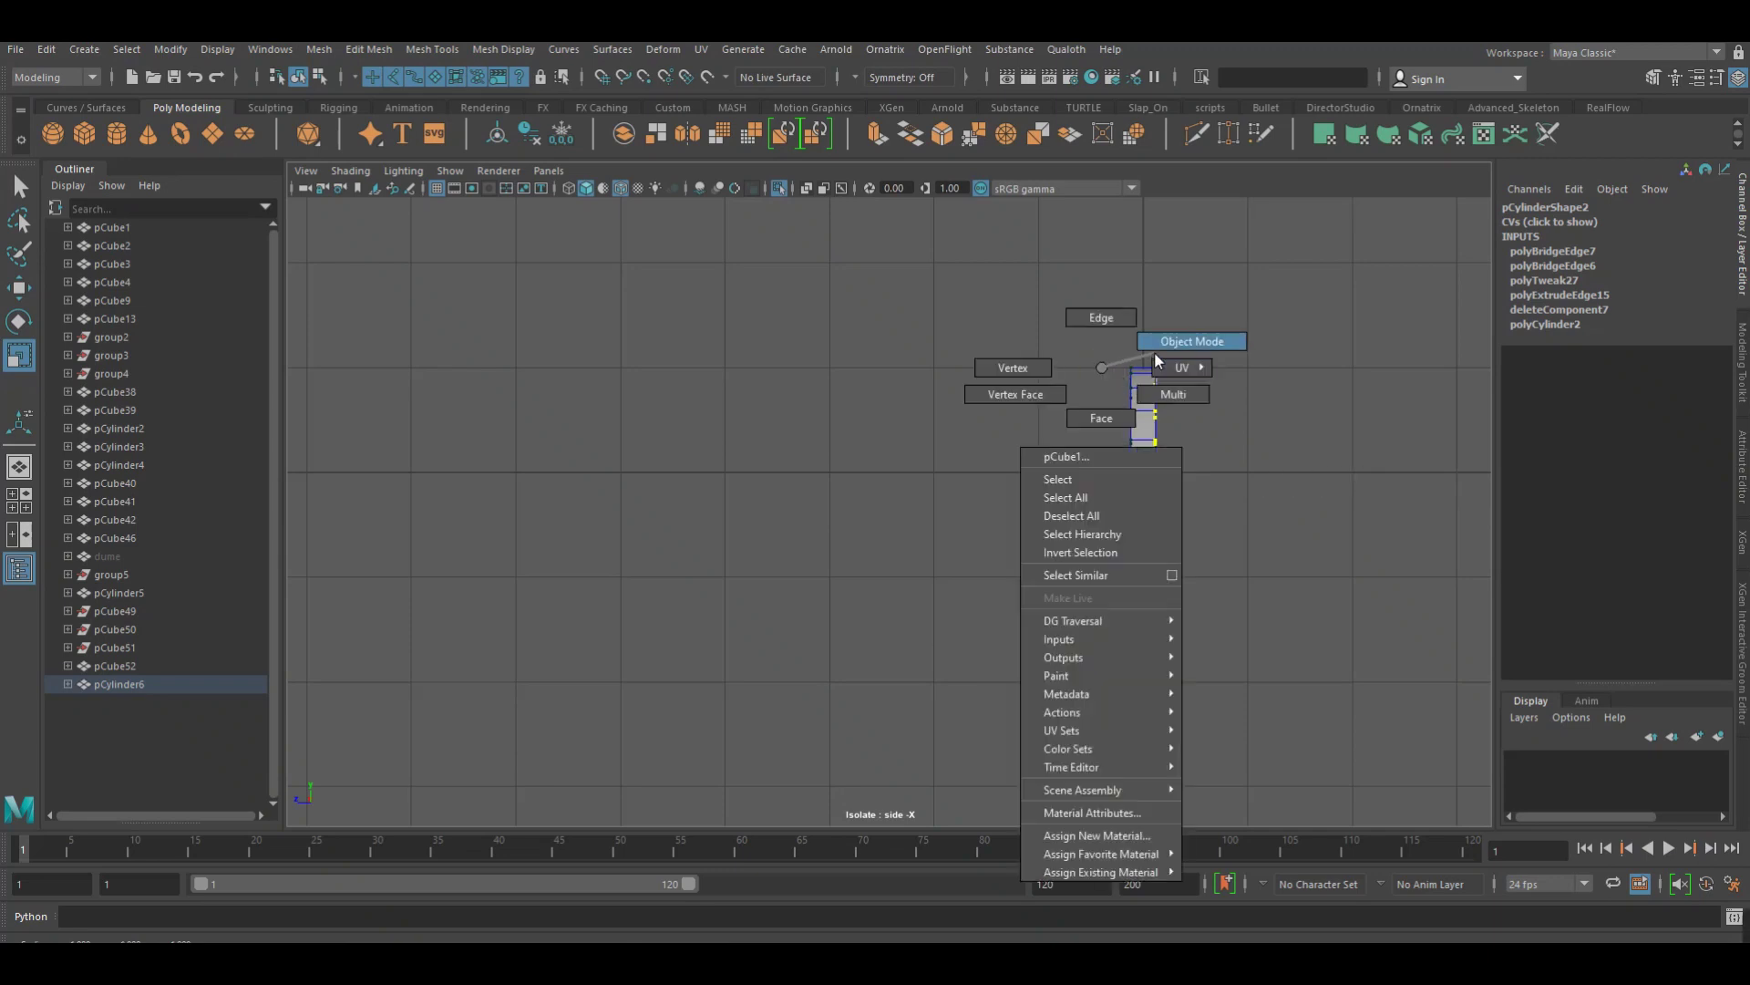
Move pCylinder6 along Z and raise it up under the U-shaped chair part
scroll(1018, 446, "down", 3)
scroll(1018, 446, "down", 2)
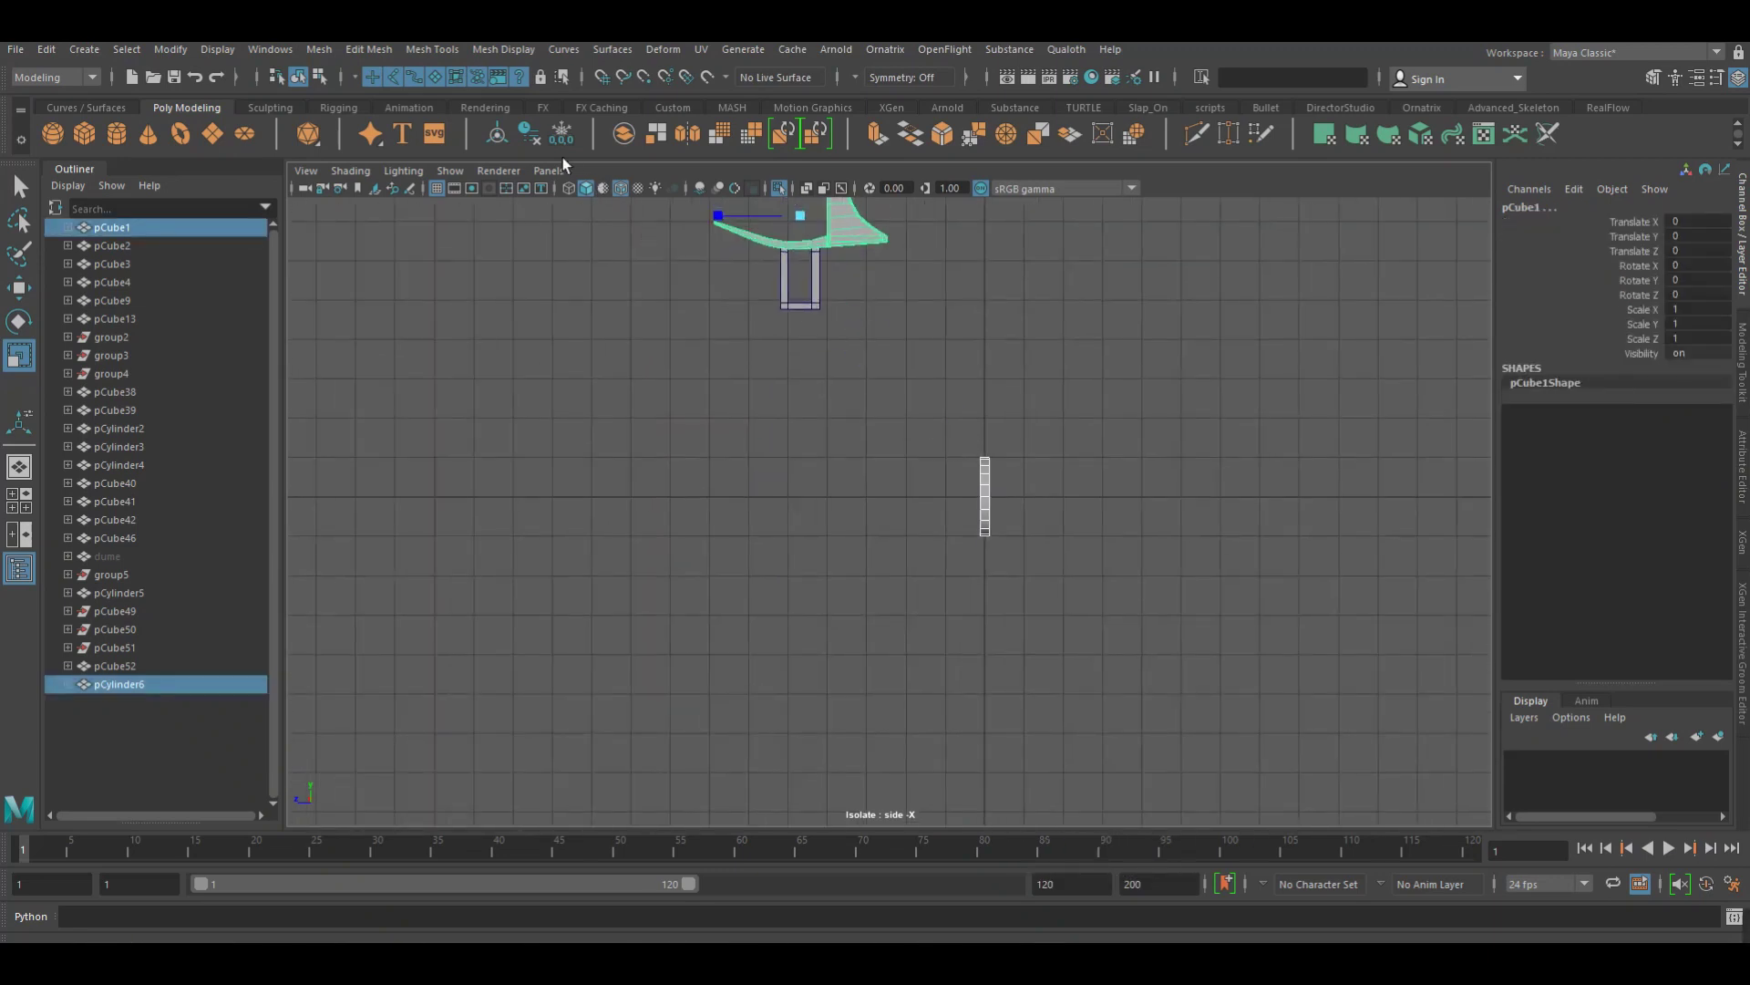
left_click(994, 479)
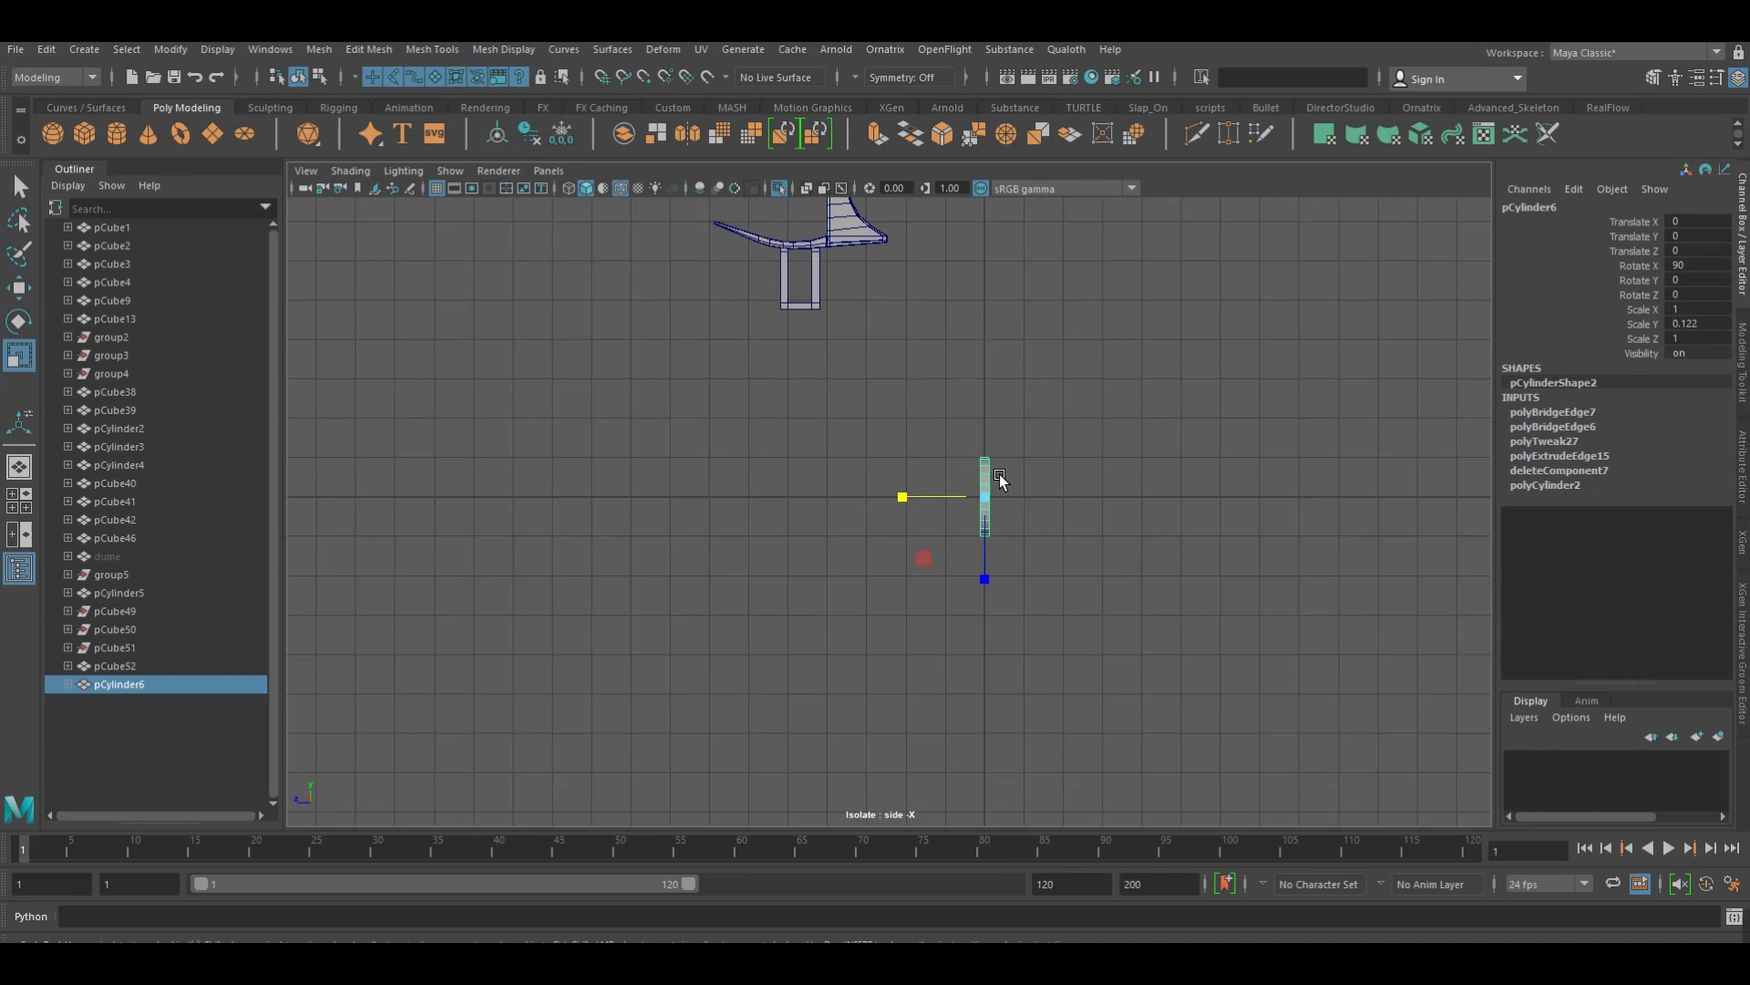
key("w")
left_click_drag(947, 509, 765, 509)
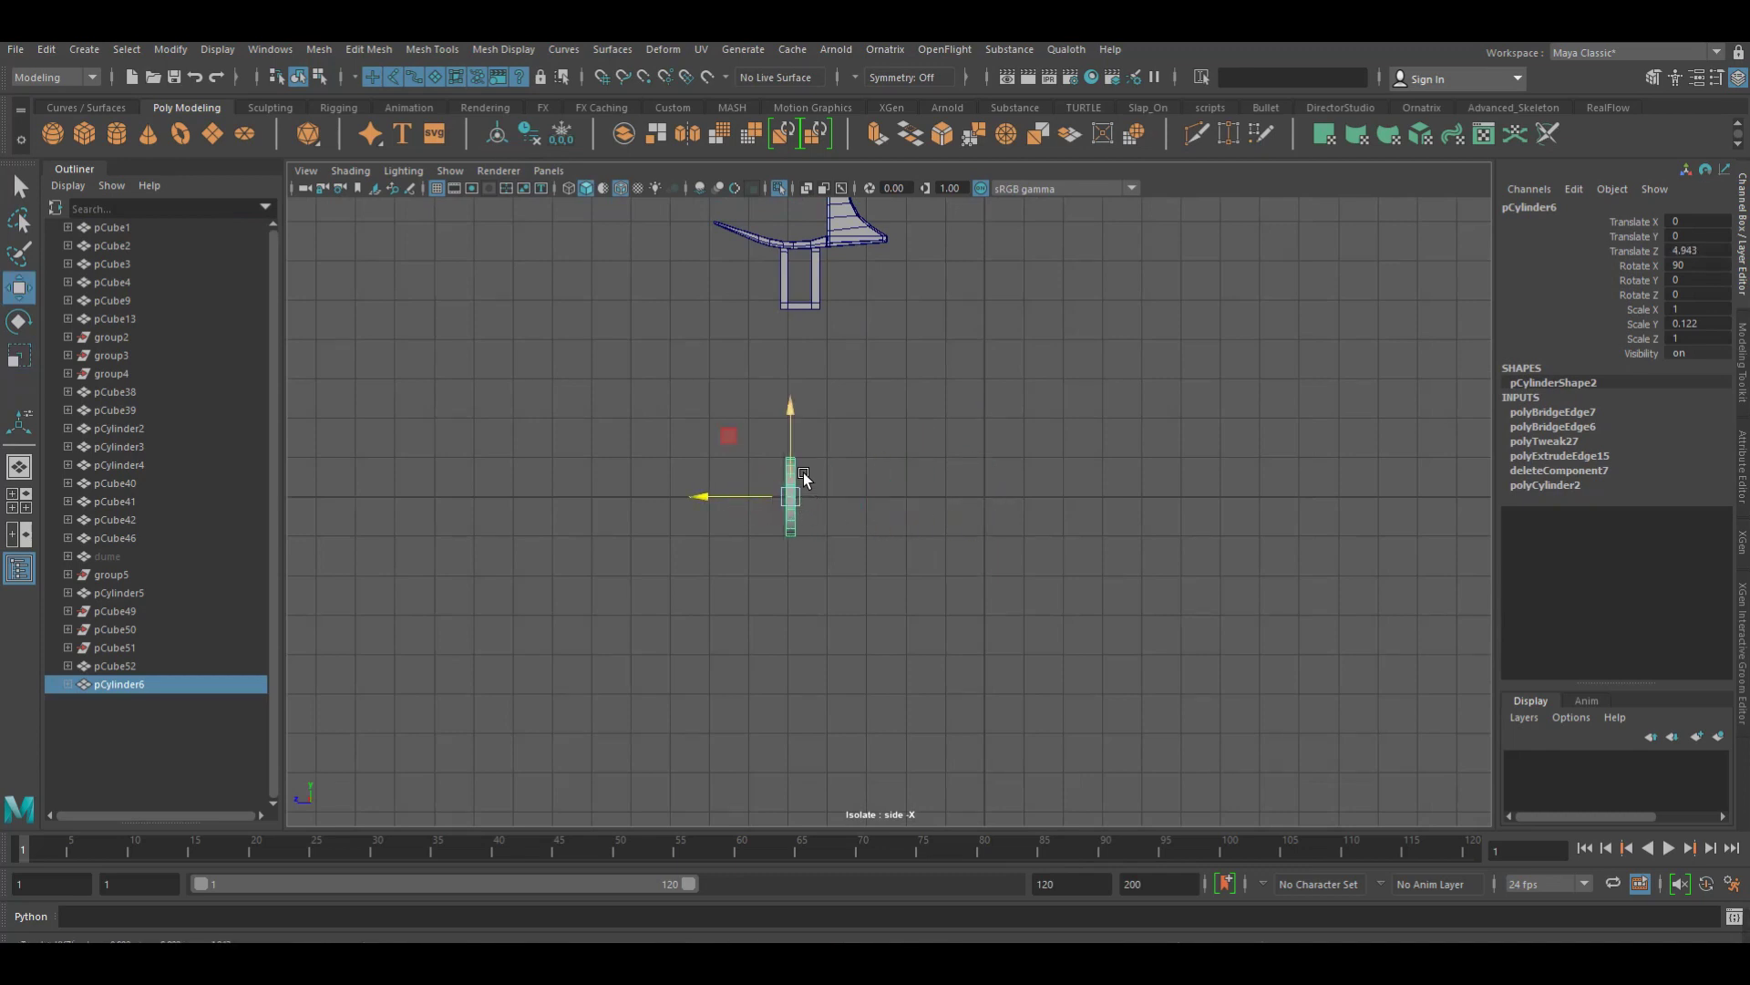
key("space")
left_click_drag(790, 472, 830, 342)
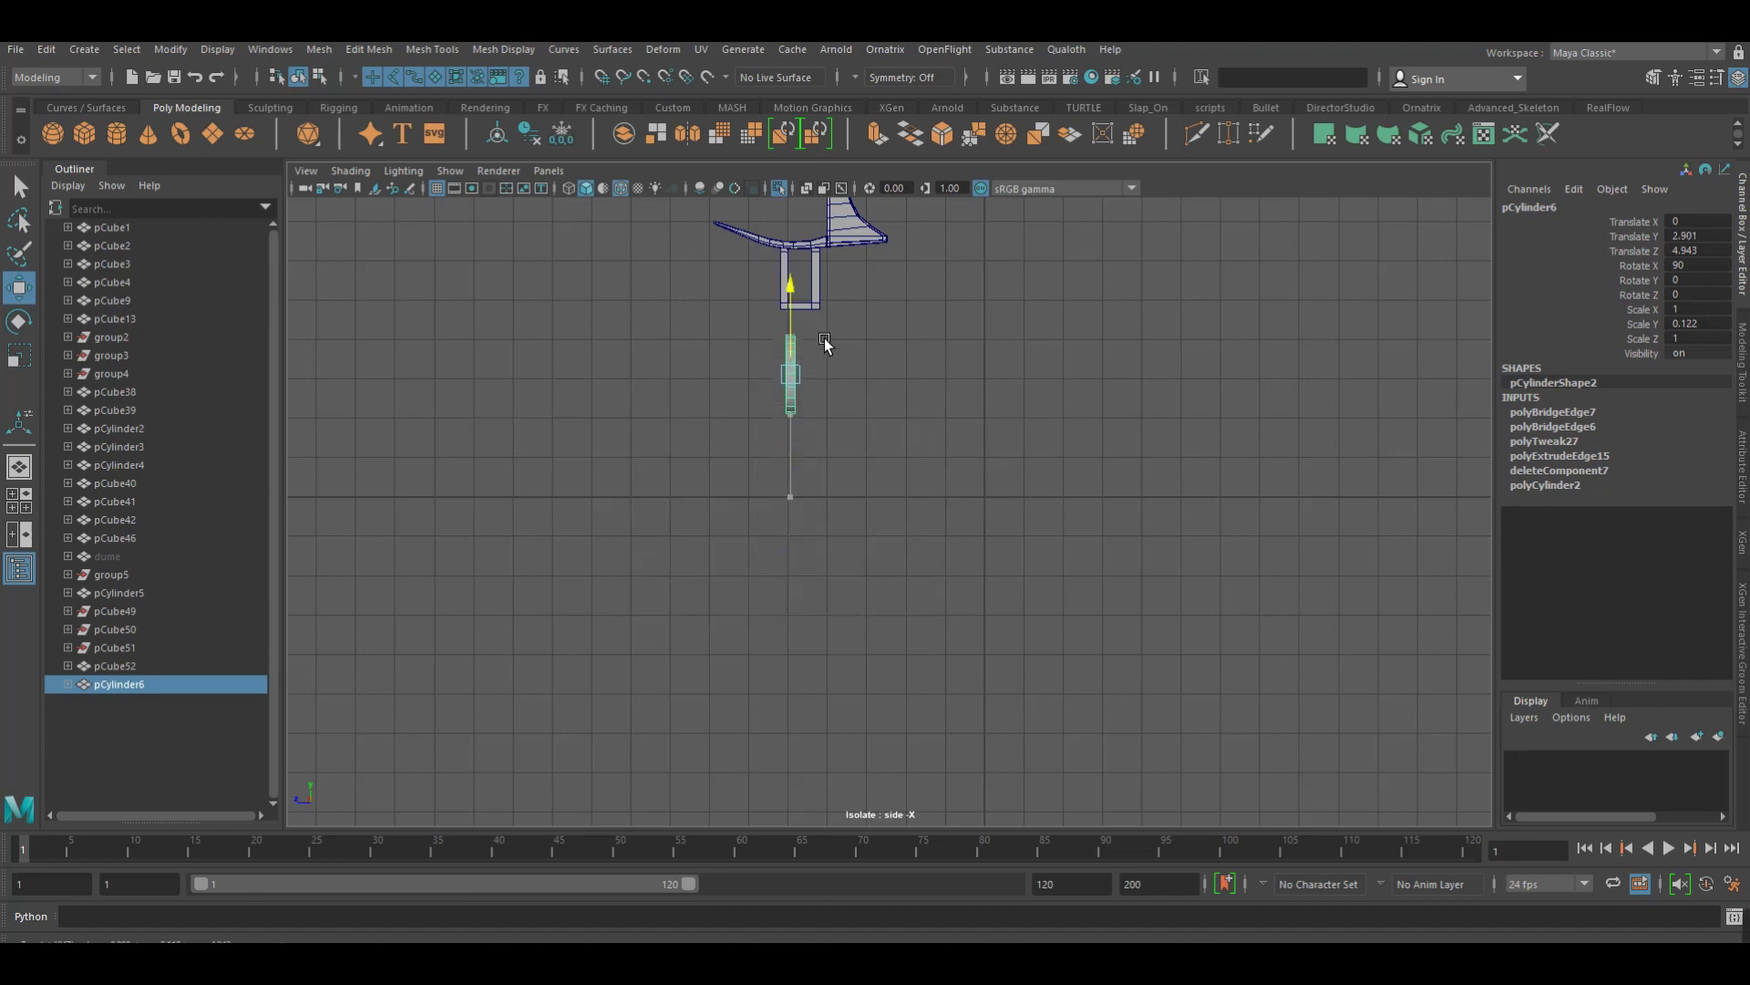
scroll(830, 342, "up", 5)
mouse_move(1164, 539)
middle_mouse_down("alt")
mouse_move(1419, 465)
mouse_move(903, 524)
middle_mouse_up("alt")
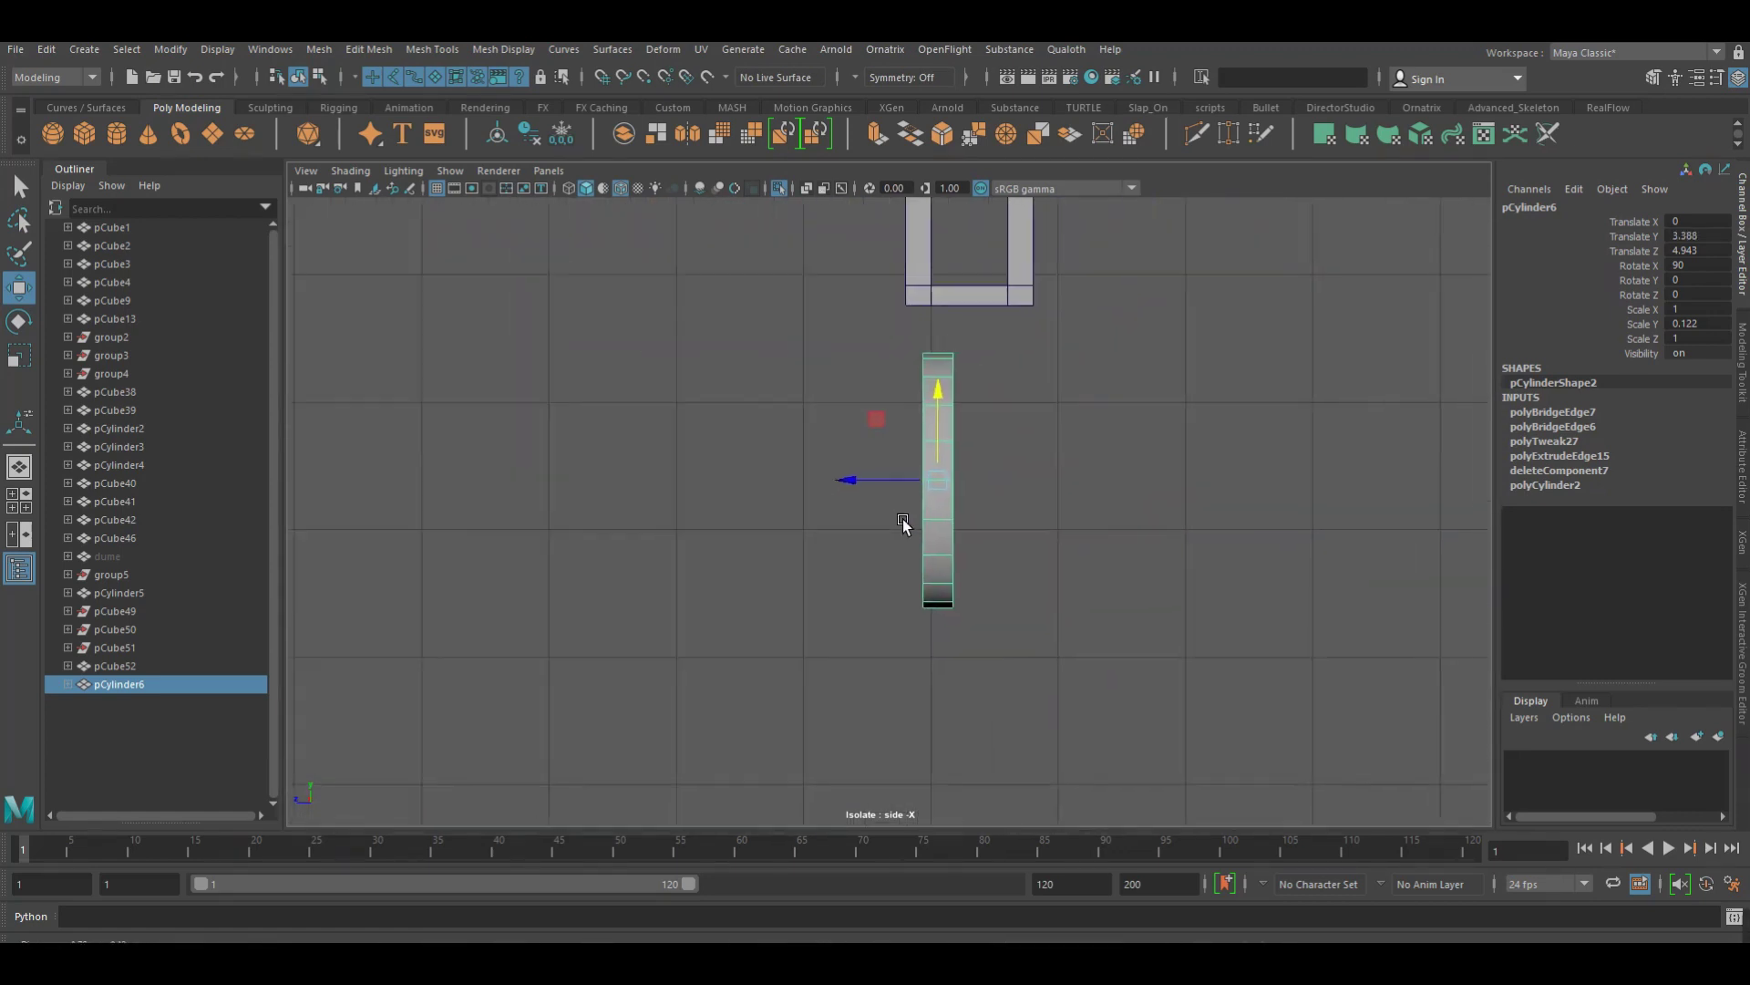
middle_click_drag(1065, 656, 1044, 745, "alt")
mouse_move(919, 576)
left_mouse_down()
mouse_move(922, 518)
mouse_move(868, 566)
left_mouse_up()
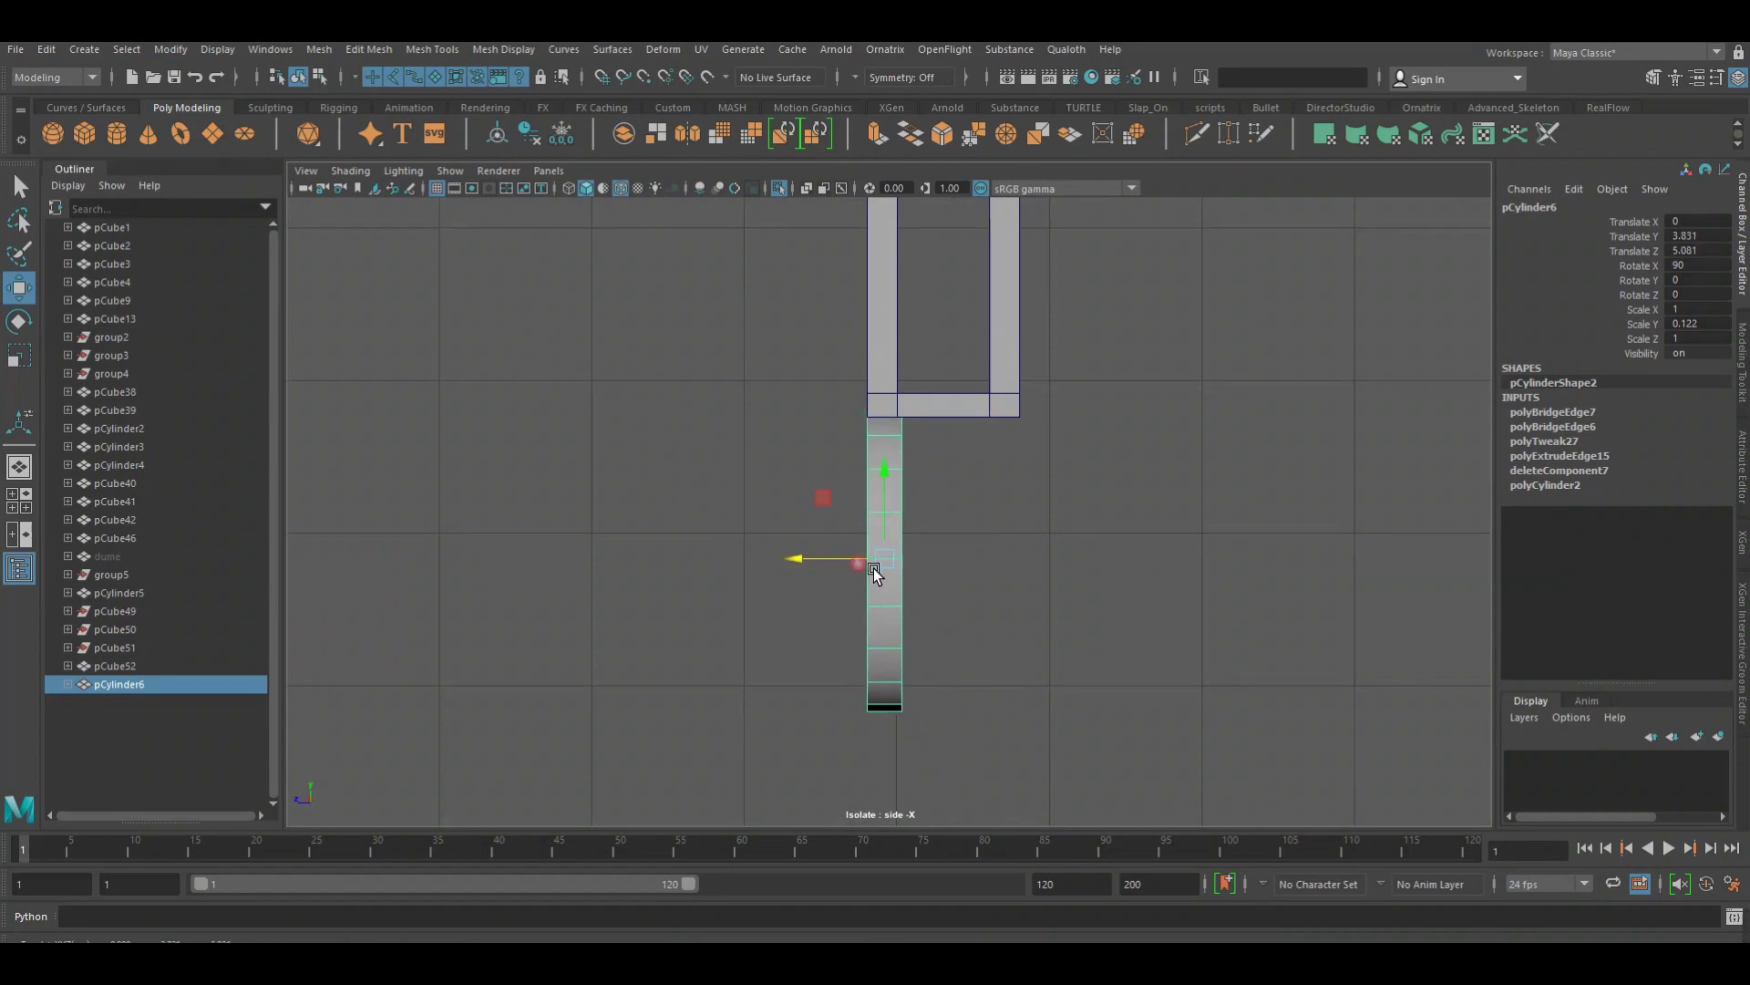
Move the ring's right-edge vertices inward to thin the band further
right_click_drag(886, 477, 801, 486)
left_click_drag(980, 792, 910, 318)
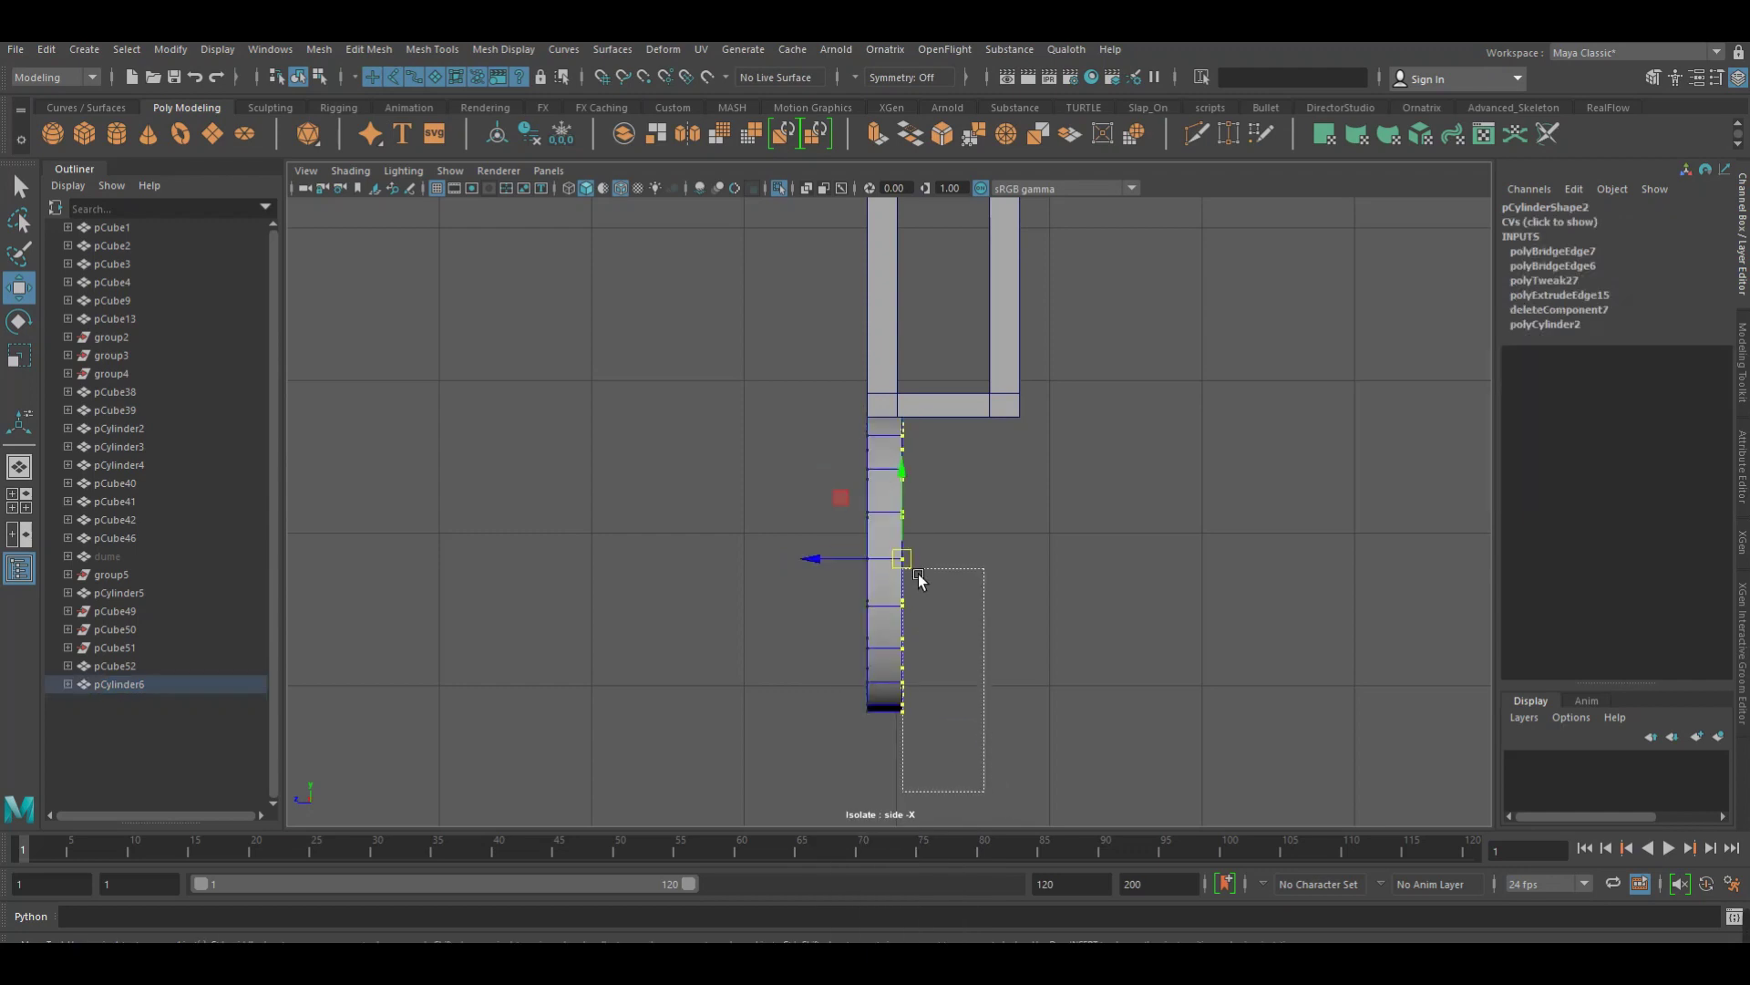
scroll(1380, 396, "up", 2)
scroll(1380, 397, "up", 2)
left_click_drag(901, 612, 889, 610)
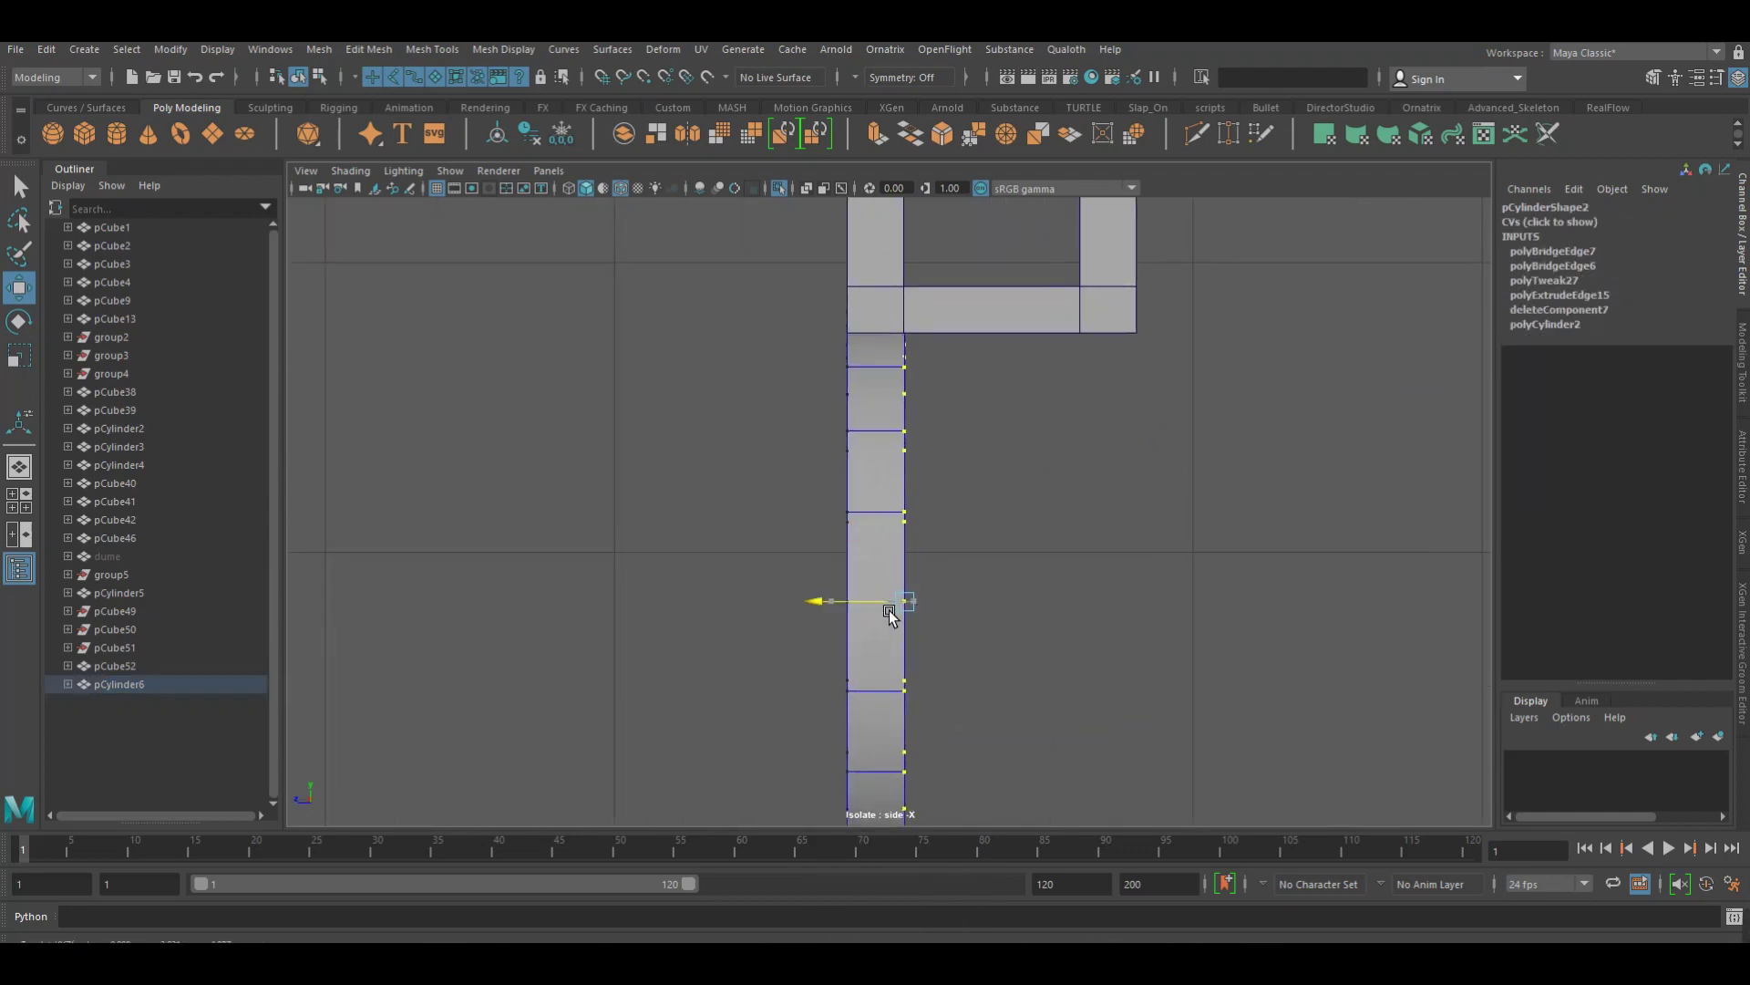
scroll(866, 472, "down", 3)
Return to object selection and centre the ring in the front view
right_click_drag(892, 466, 960, 445)
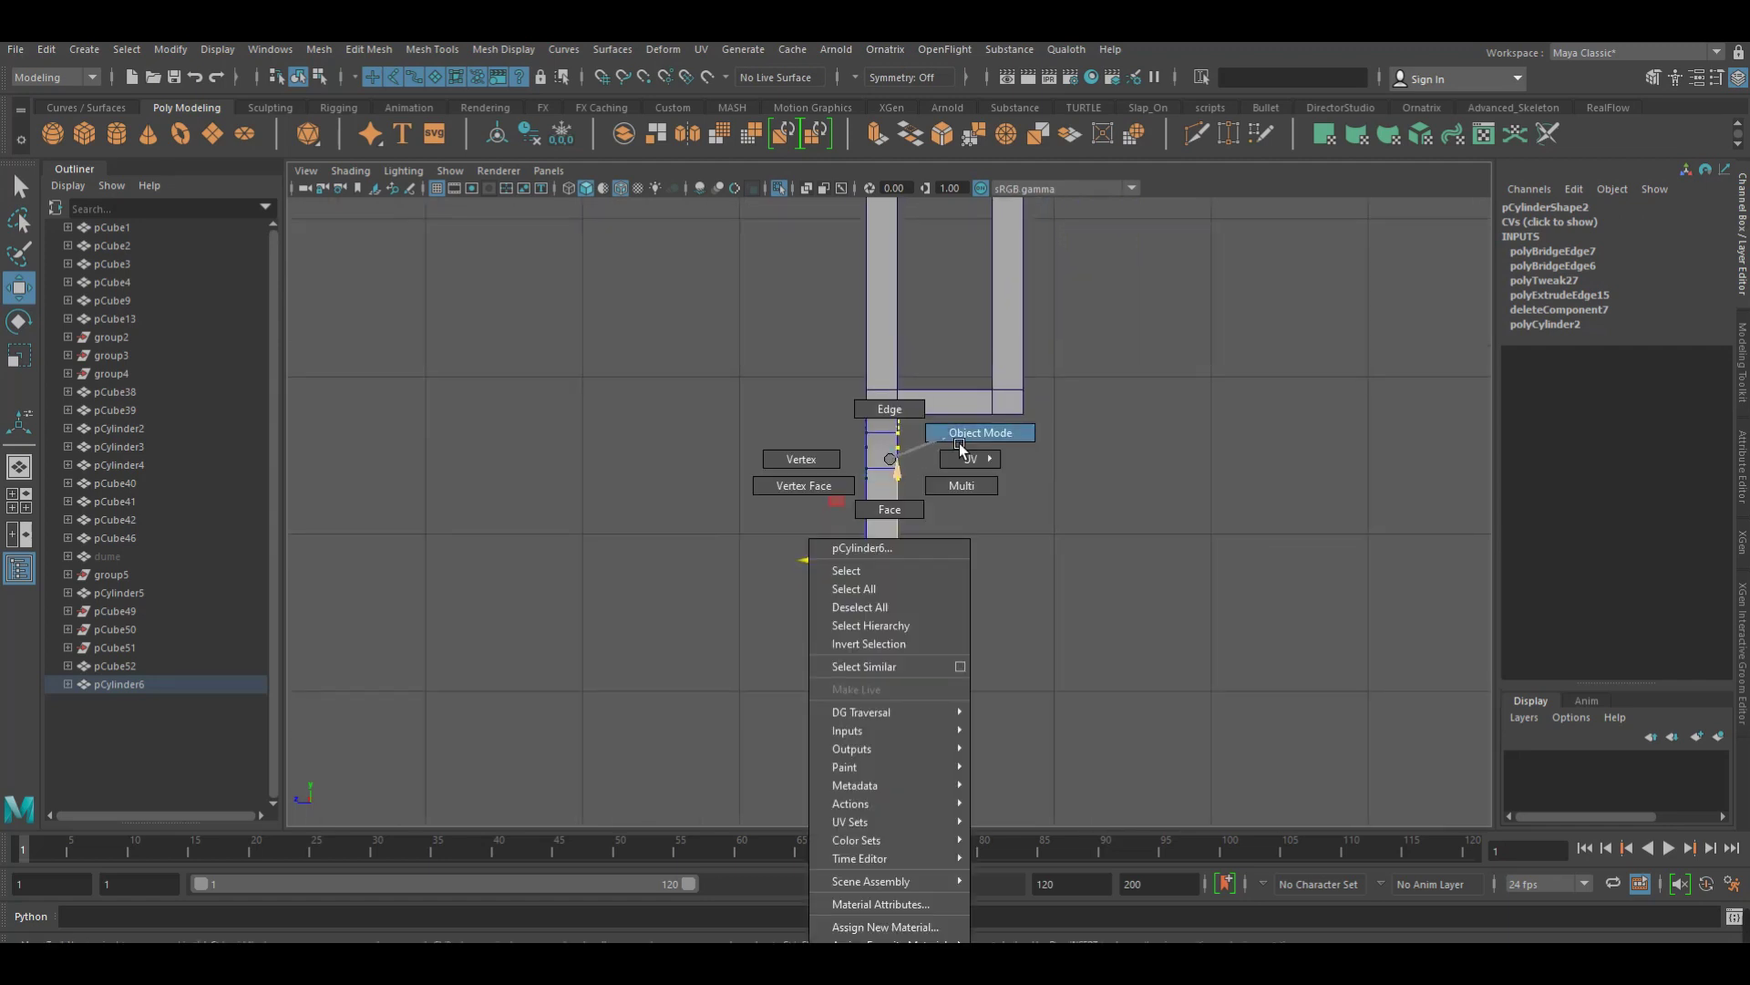
key("space")
left_click_drag(1000, 497, 987, 538)
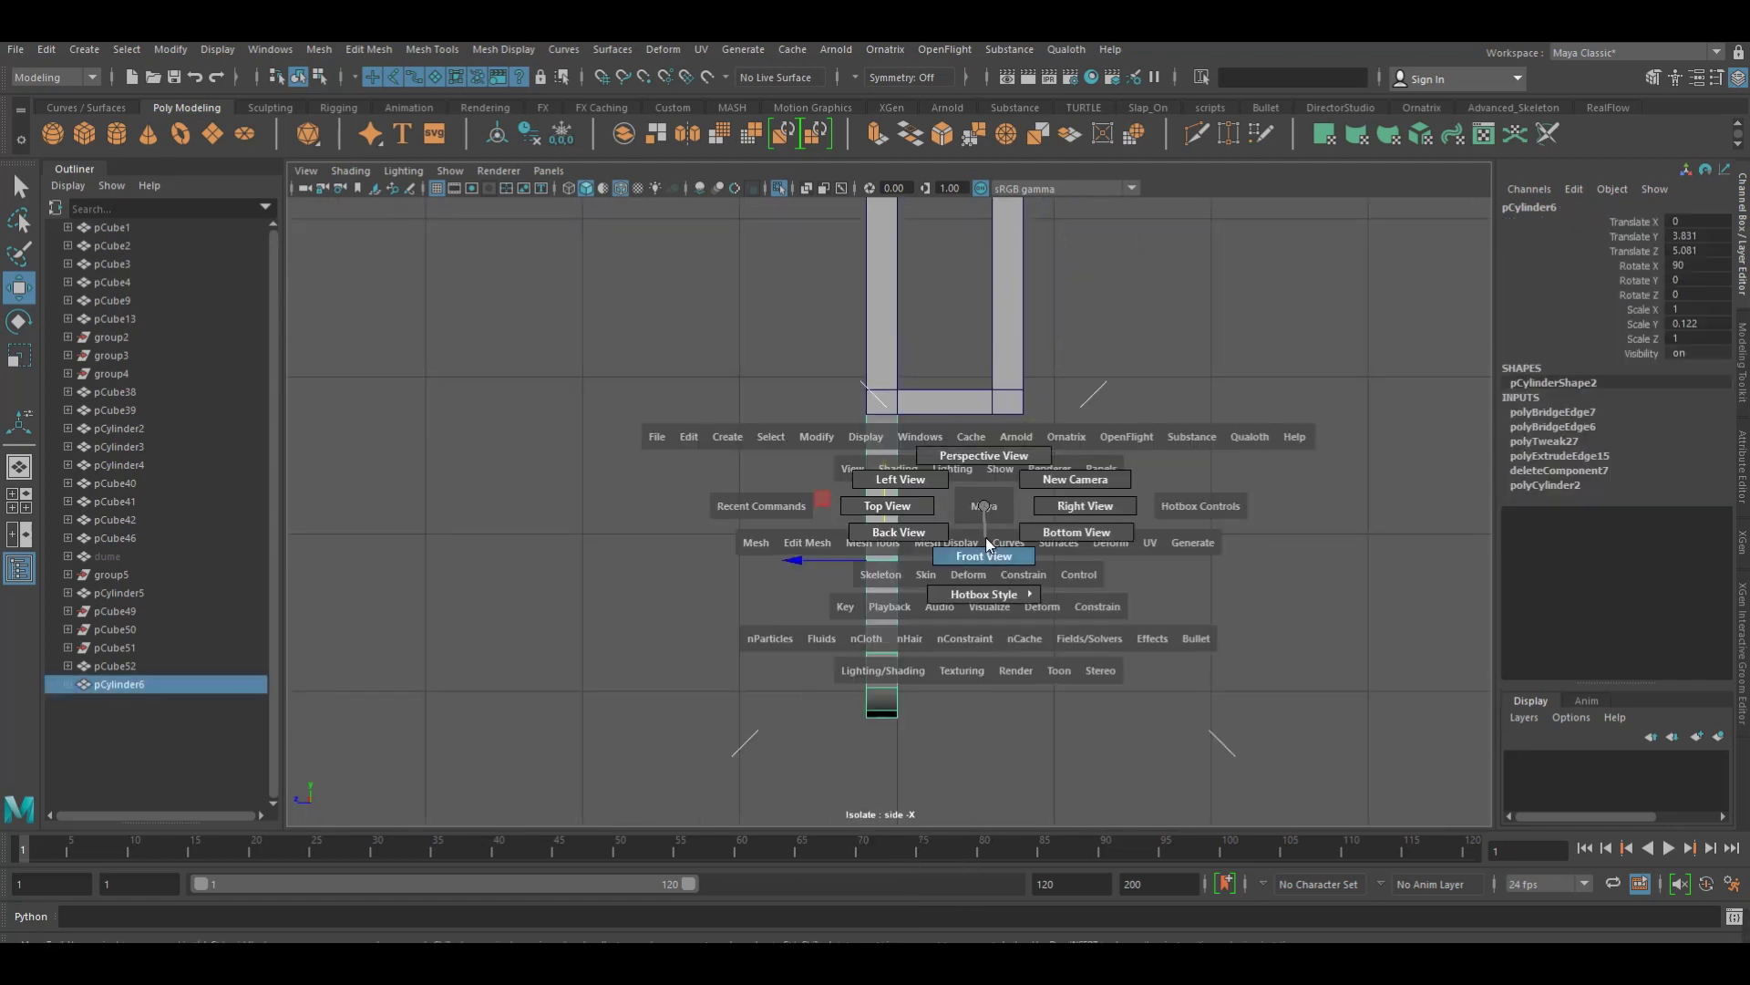
middle_click_drag(1074, 339, 1009, 696, "alt")
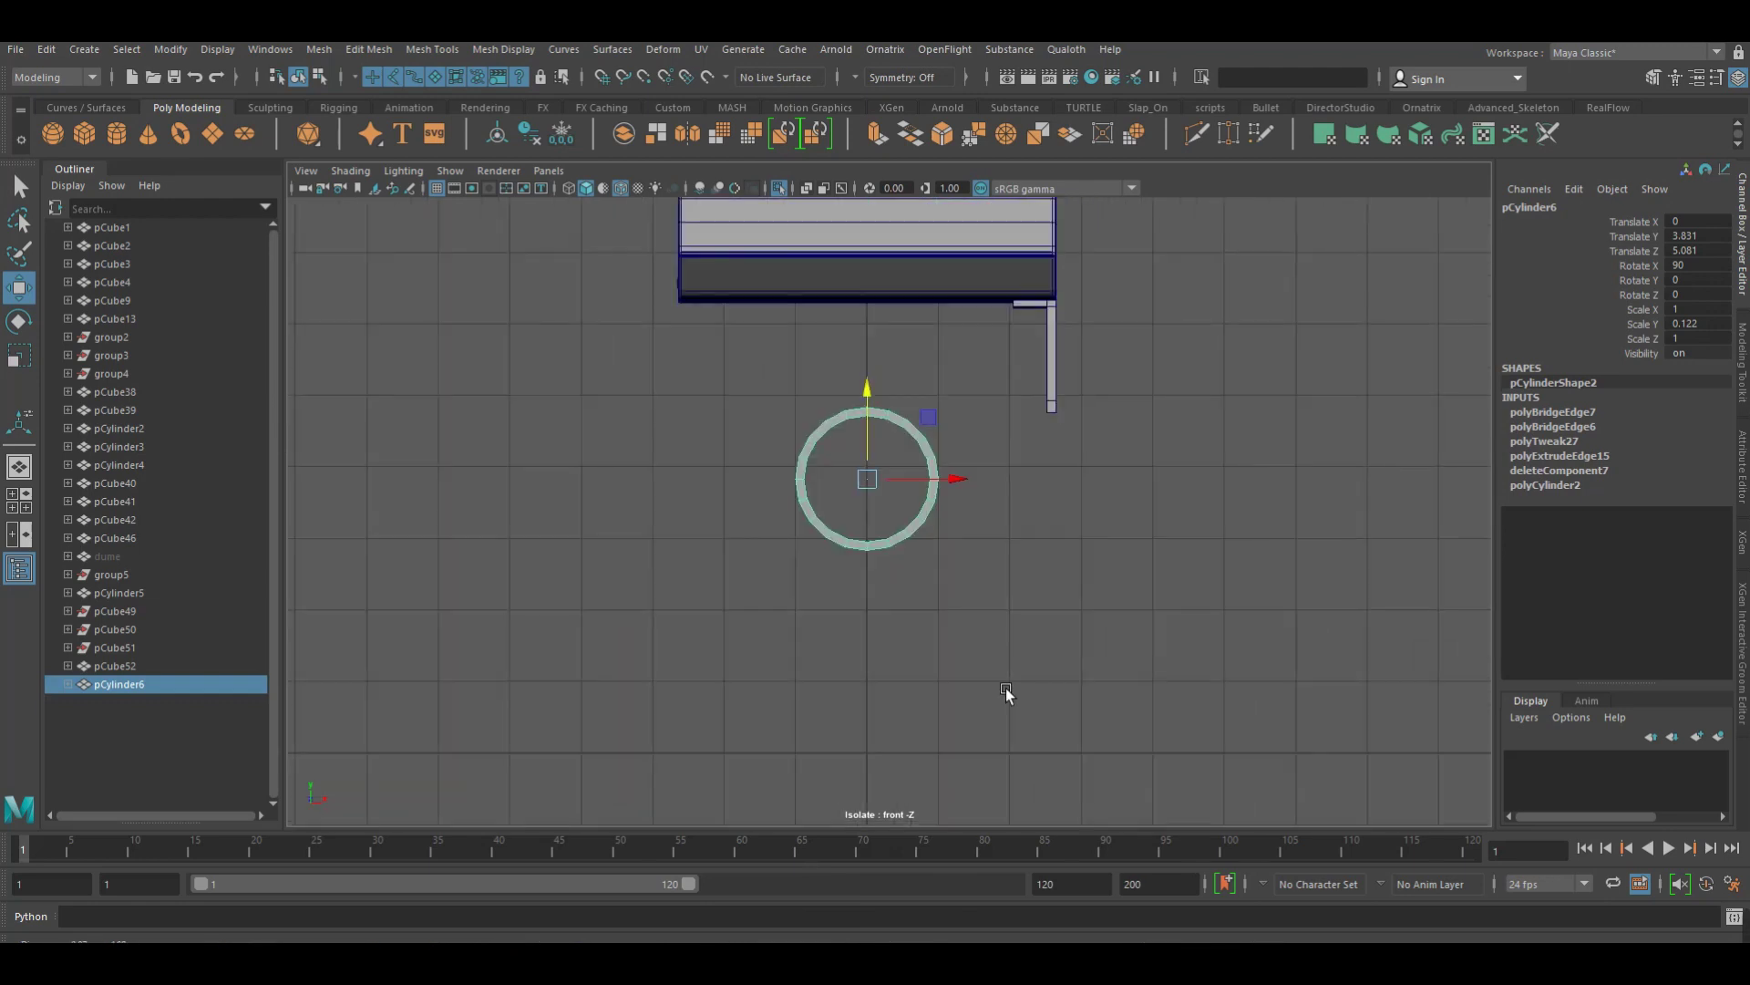
scroll(986, 559, "up", 3)
Move the ring under the leg, then delete its upper half and a stray edge
left_click_drag(950, 572, 1258, 571)
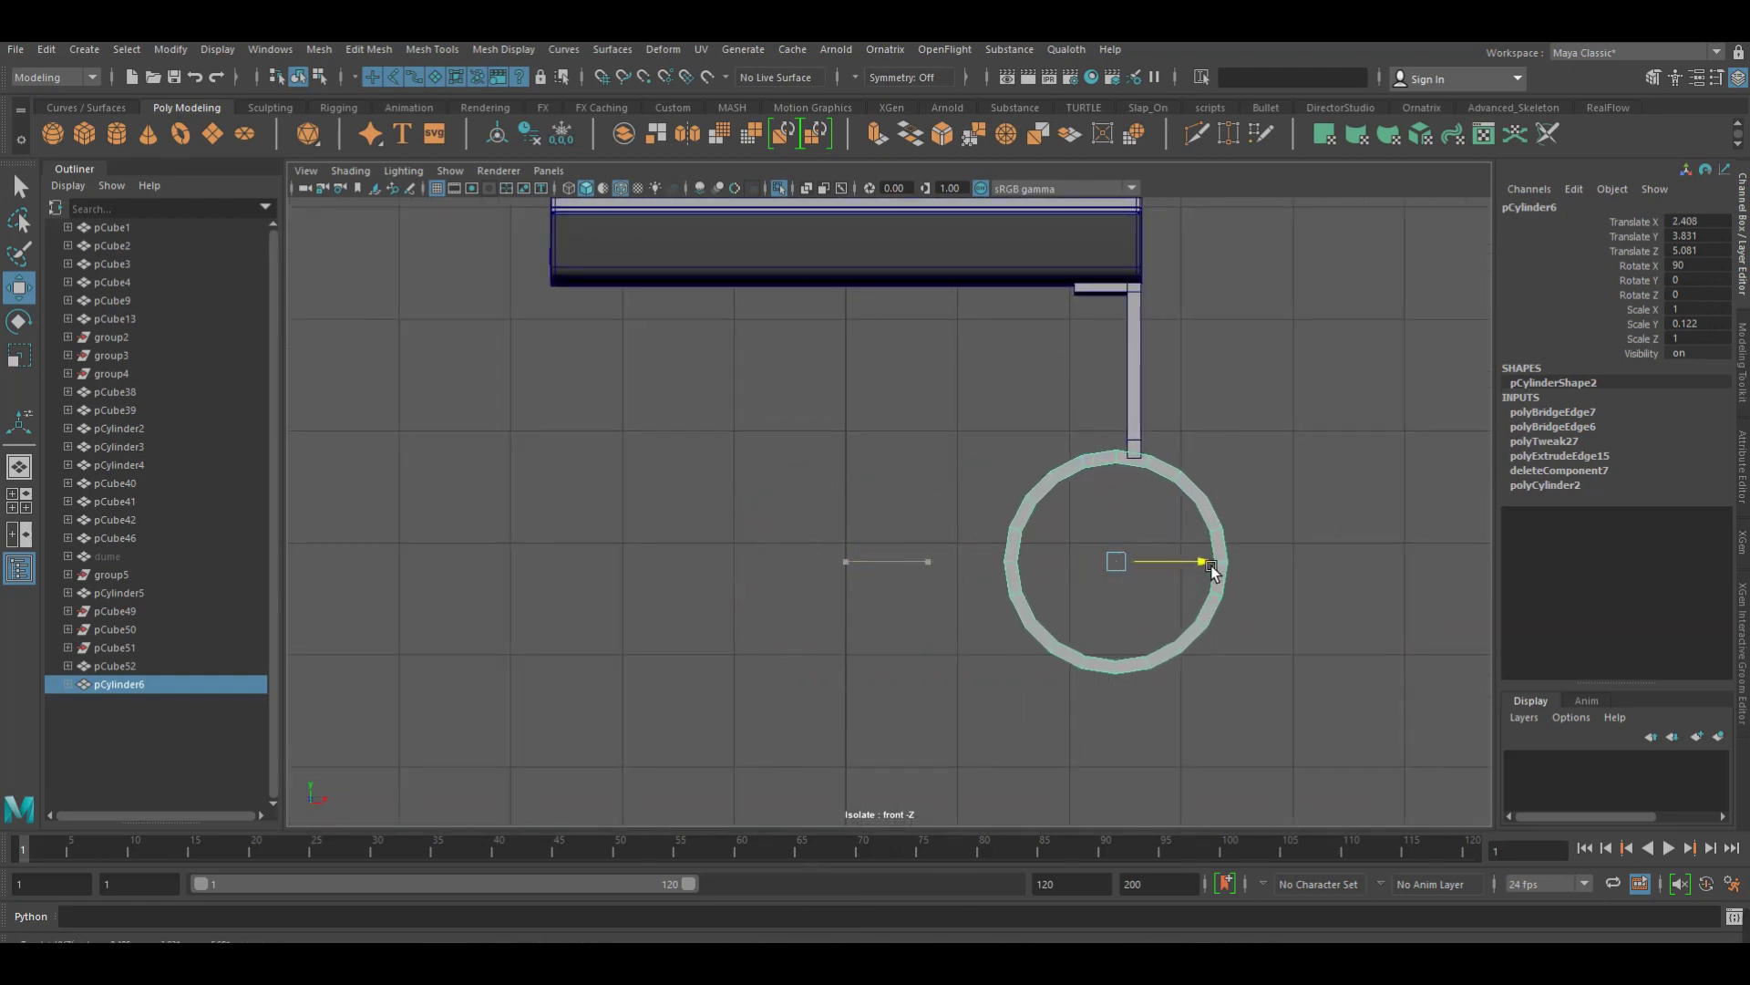
middle_click_drag(1055, 527, 934, 528, "alt")
scroll(1098, 490, "up", 3)
mouse_move(1099, 490)
right_mouse_down()
mouse_move(992, 484)
mouse_move(988, 514)
right_mouse_up()
left_click(817, 545)
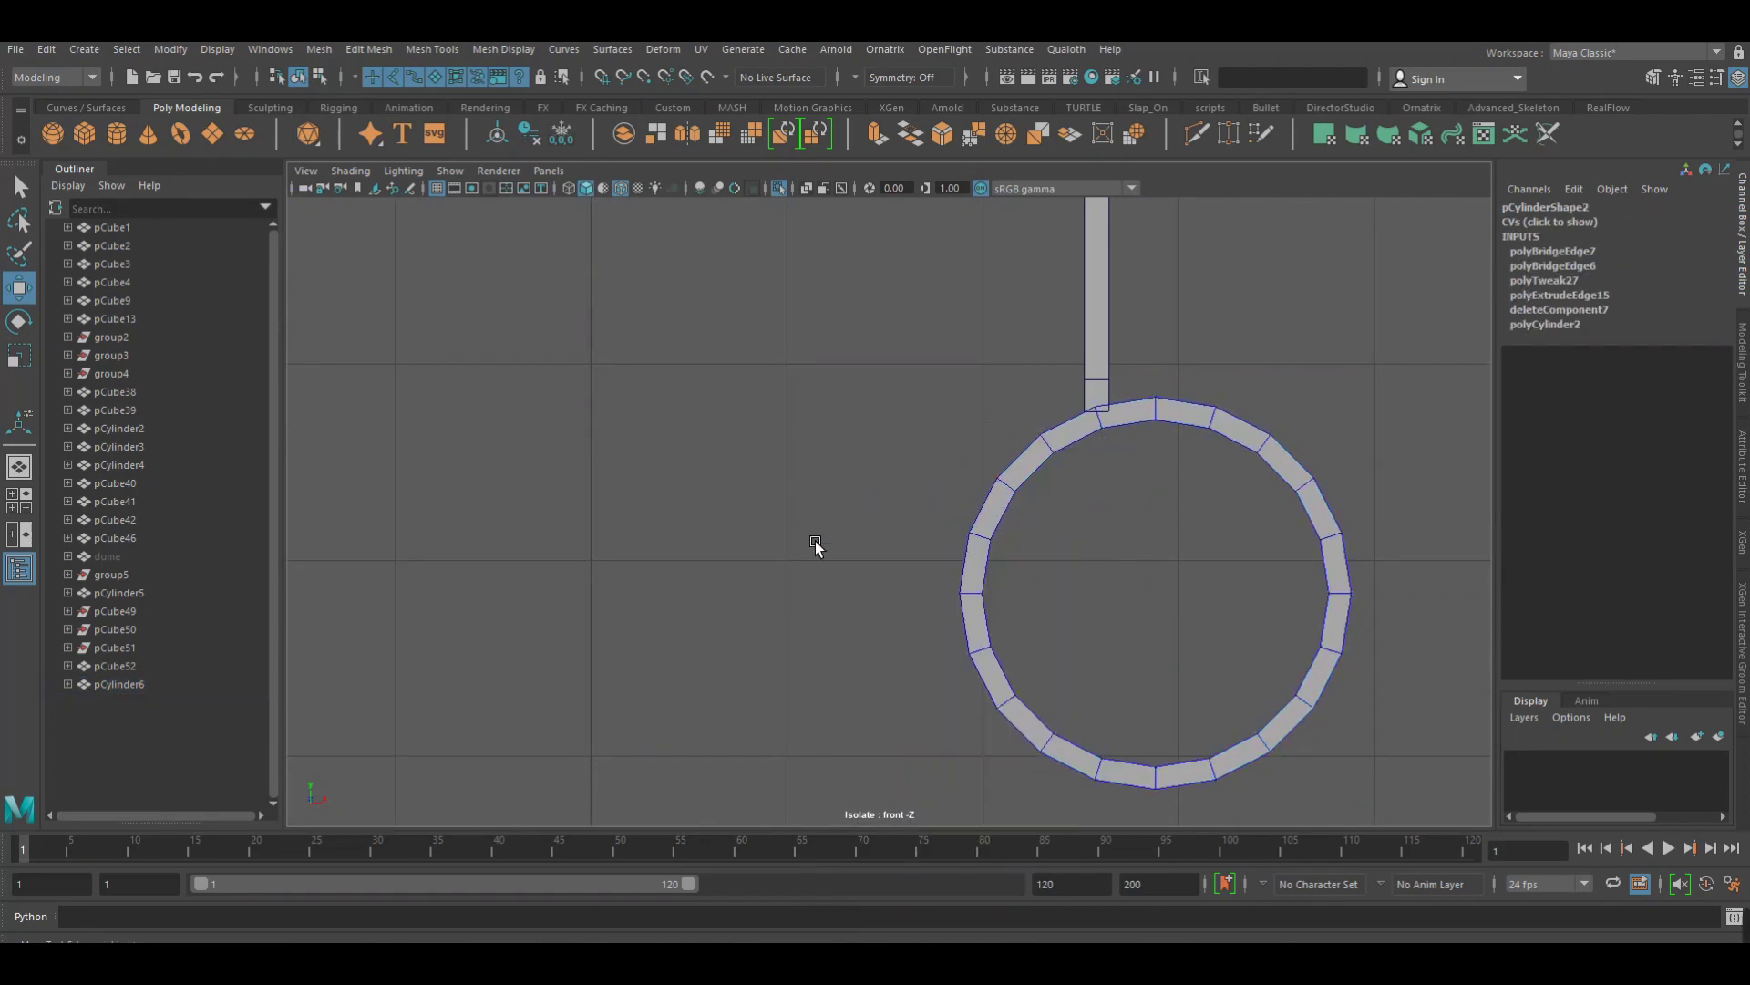
left_click_drag(835, 581, 1506, 392)
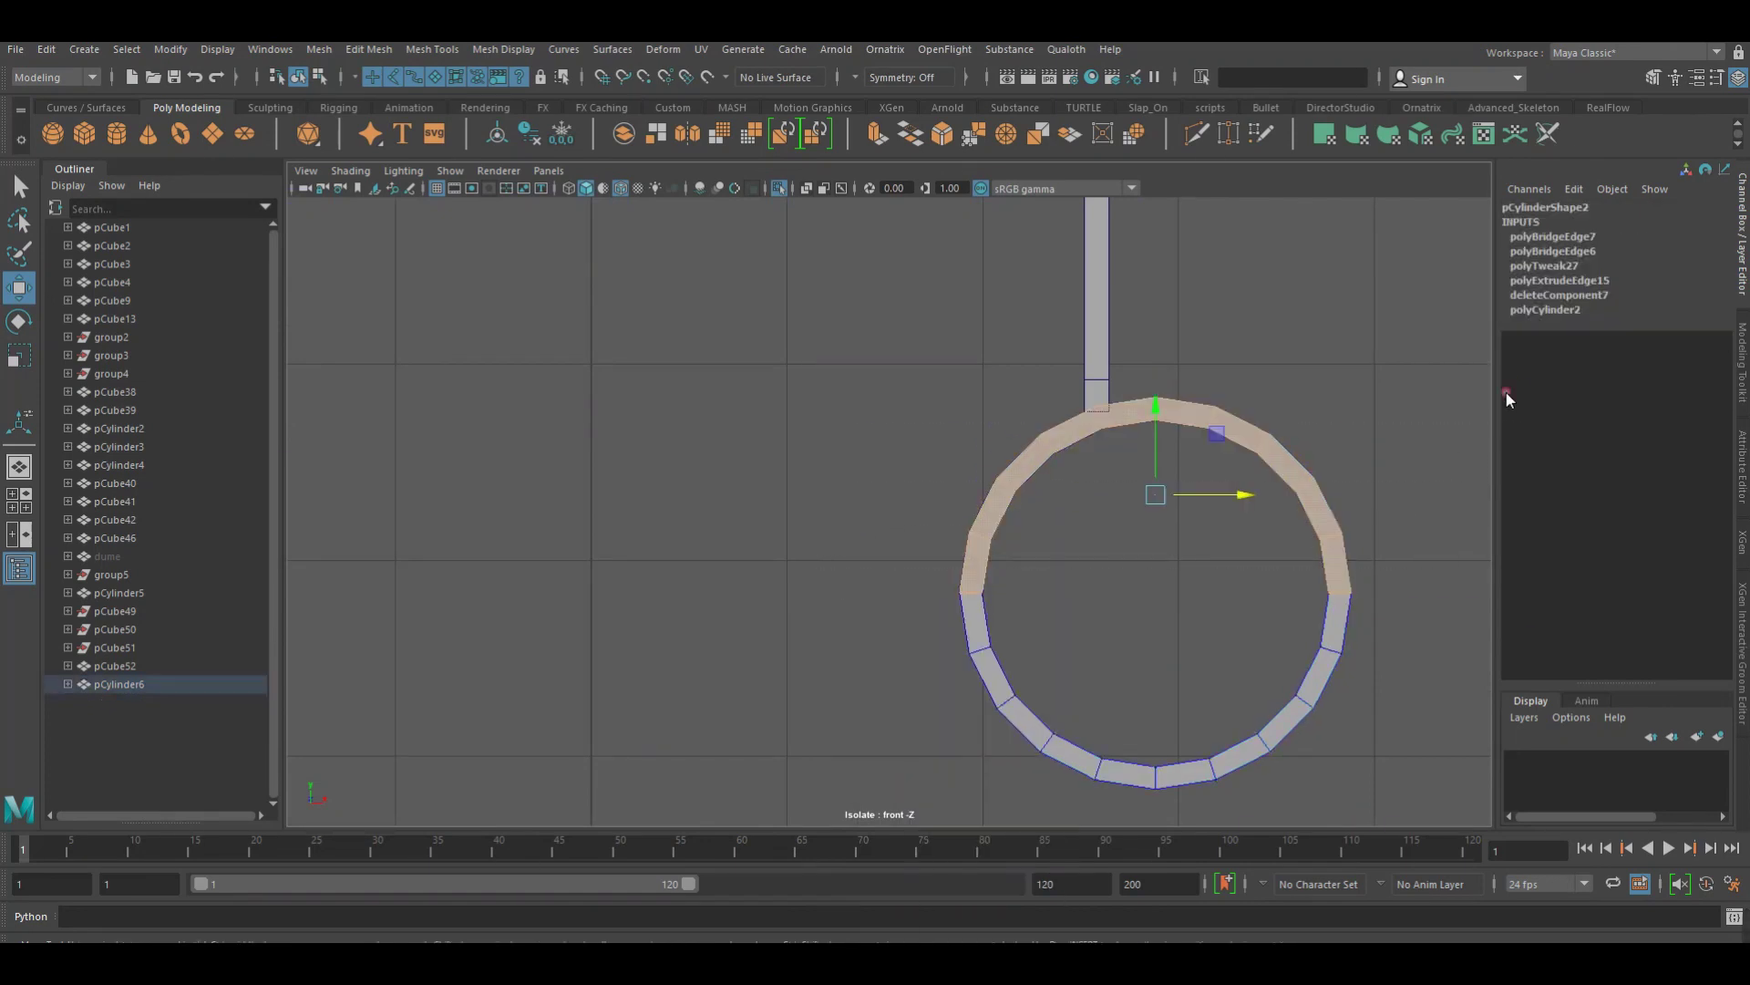
key("Delete")
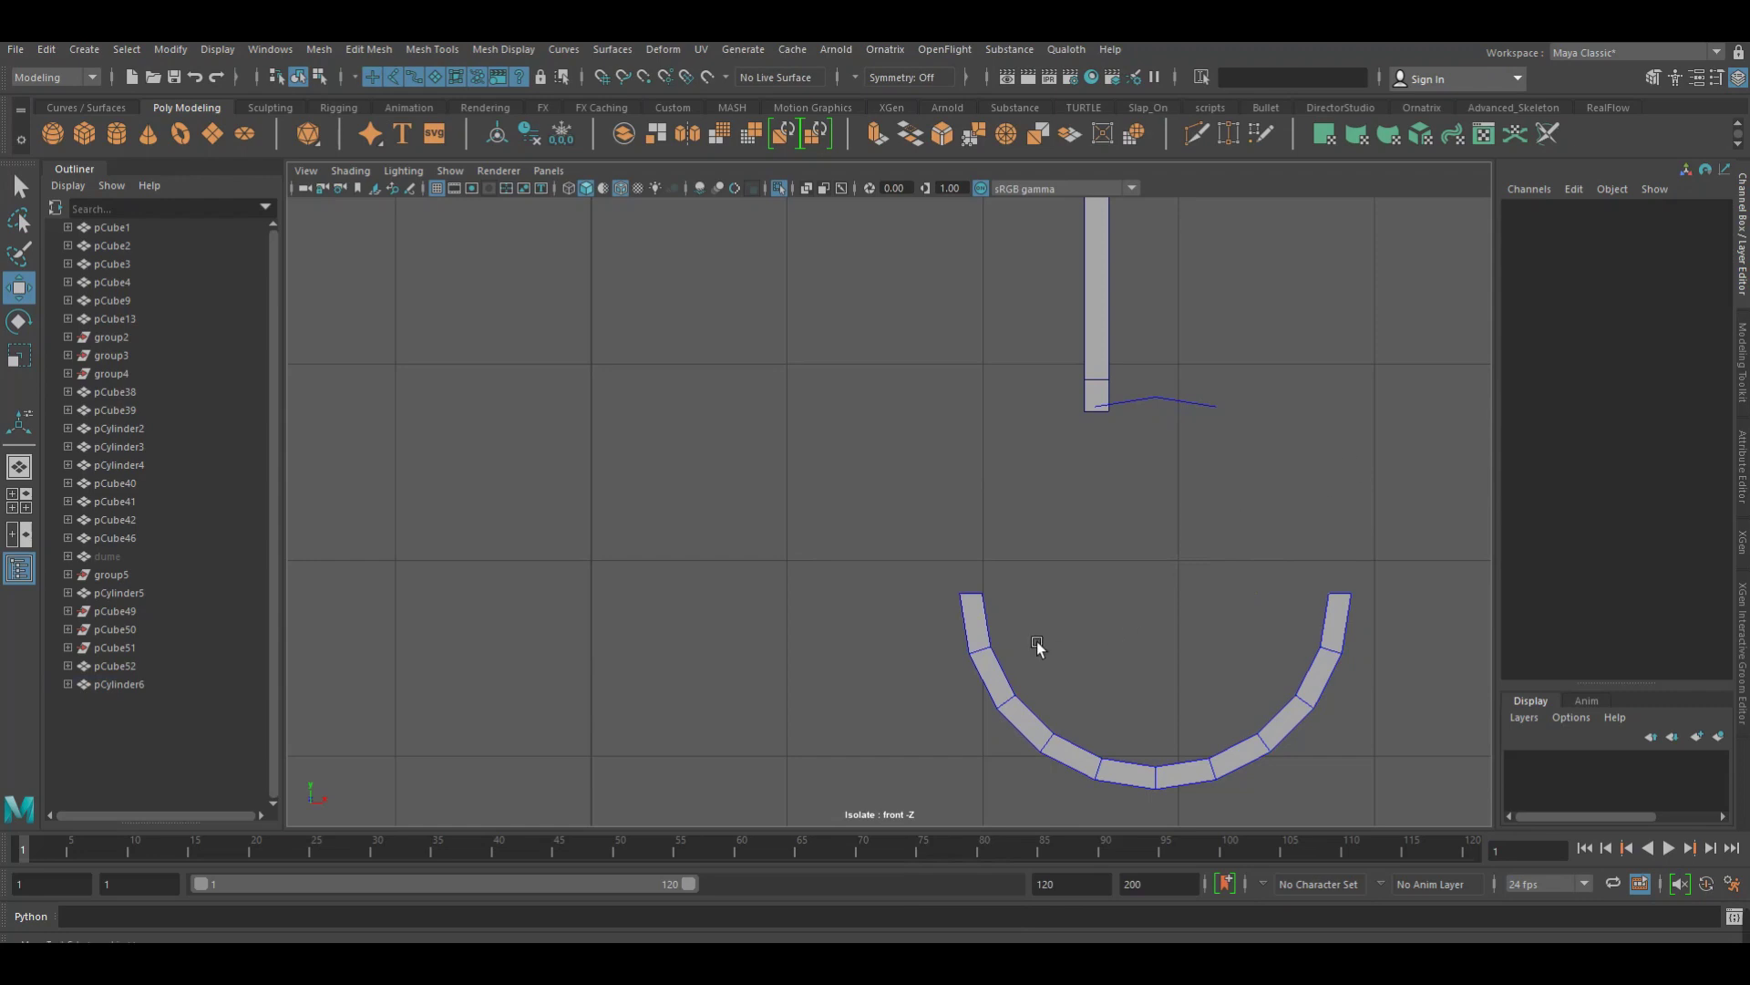
right_click_drag(1004, 478, 1002, 479)
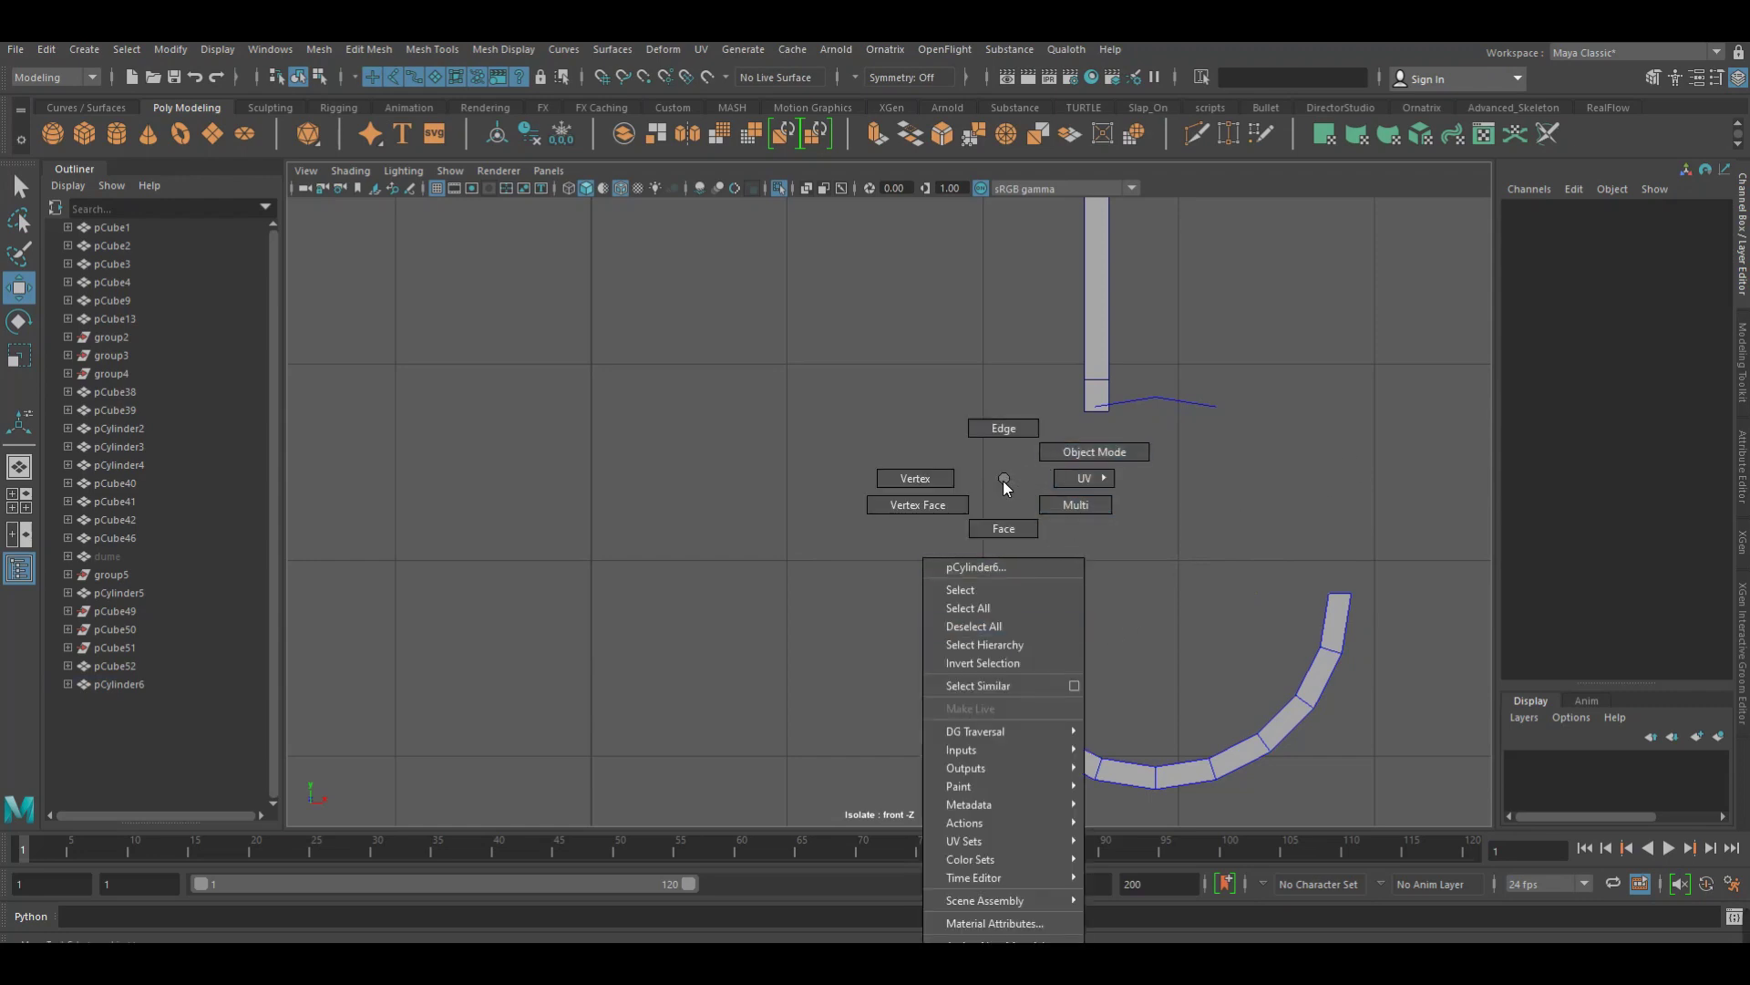
left_click_drag(1299, 324, 1132, 423)
key("Delete")
Shift the remaining arc right along X beneath the vertical post
right_click_drag(1058, 456, 1152, 430)
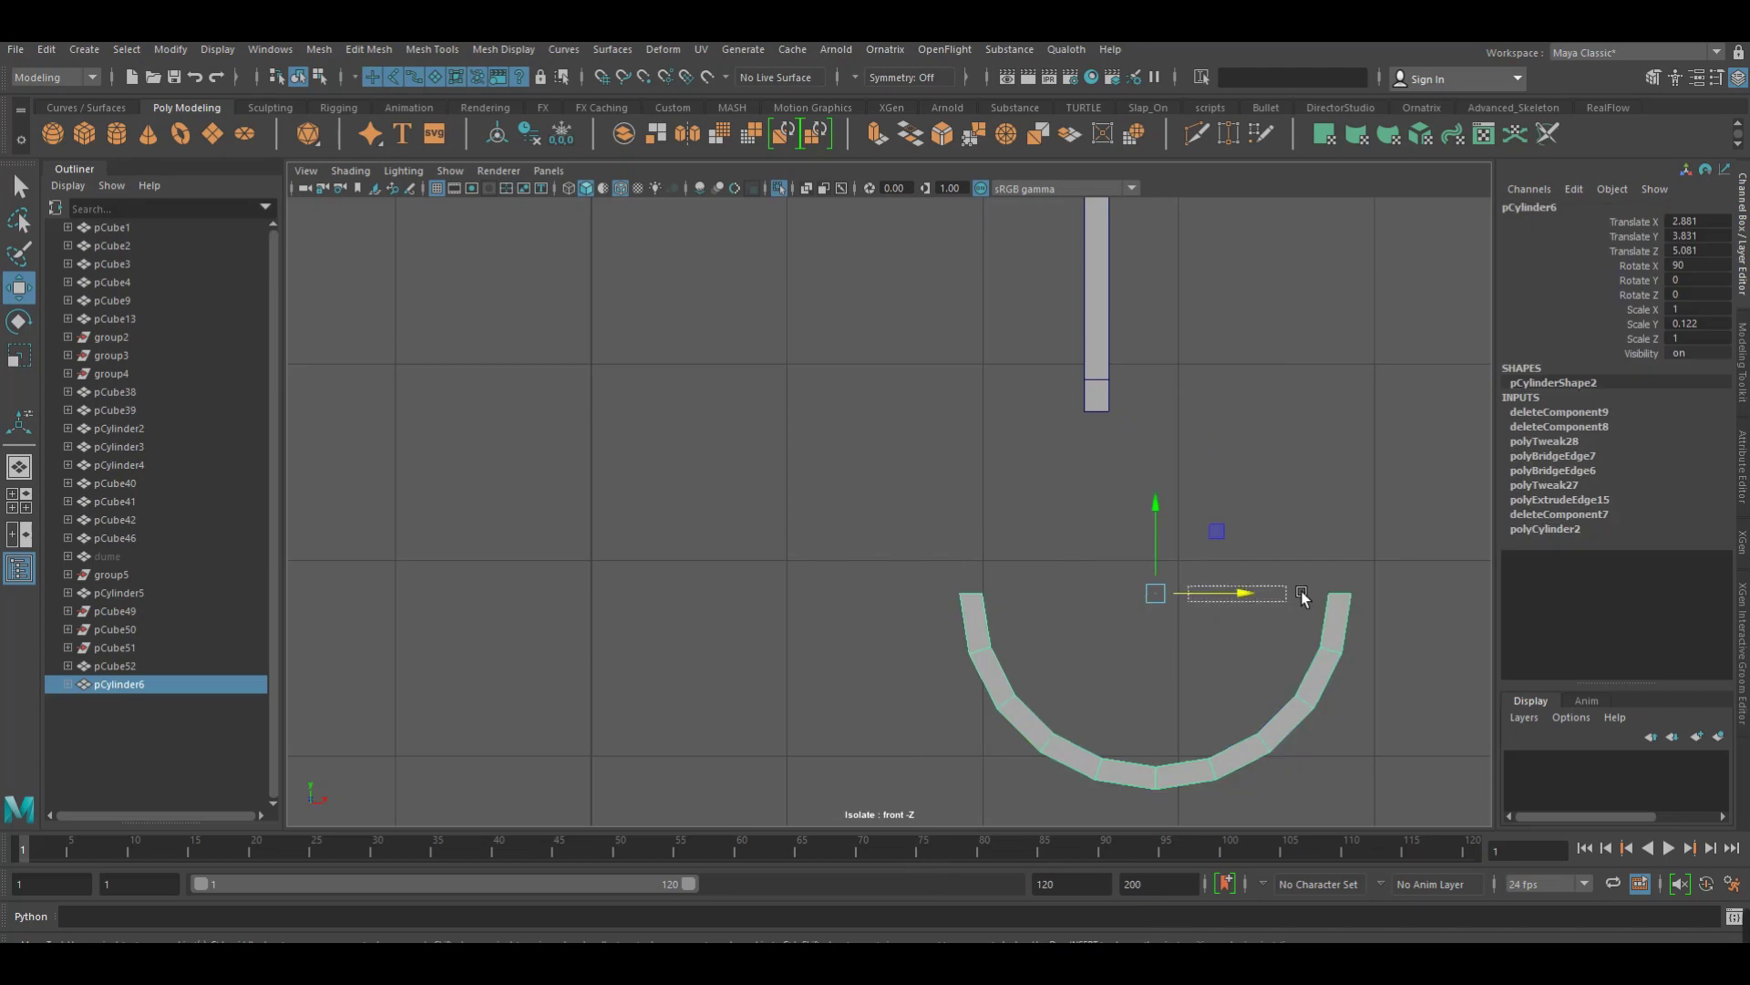
left_click(1013, 609)
left_click_drag(942, 637, 1064, 621)
left_click_drag(1194, 599, 1267, 420)
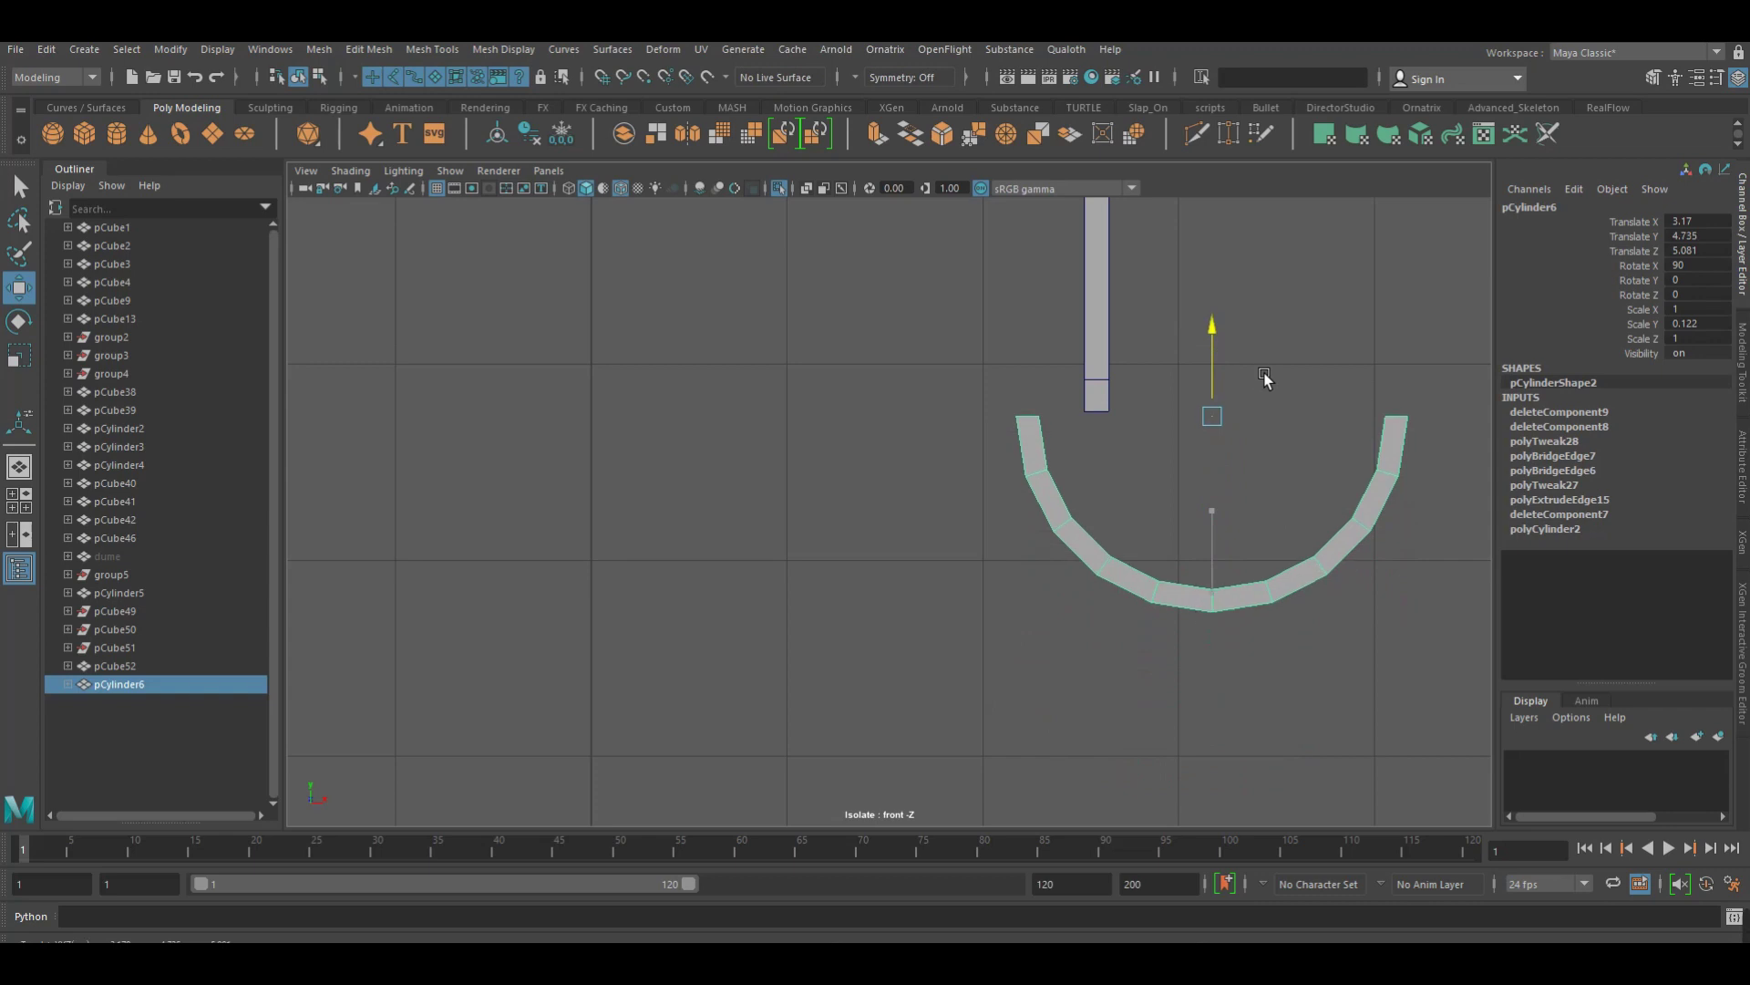
scroll(1177, 414, "up", 2)
middle_click_drag(1294, 390, 1027, 417, "alt")
left_click_drag(1027, 417, 1087, 429)
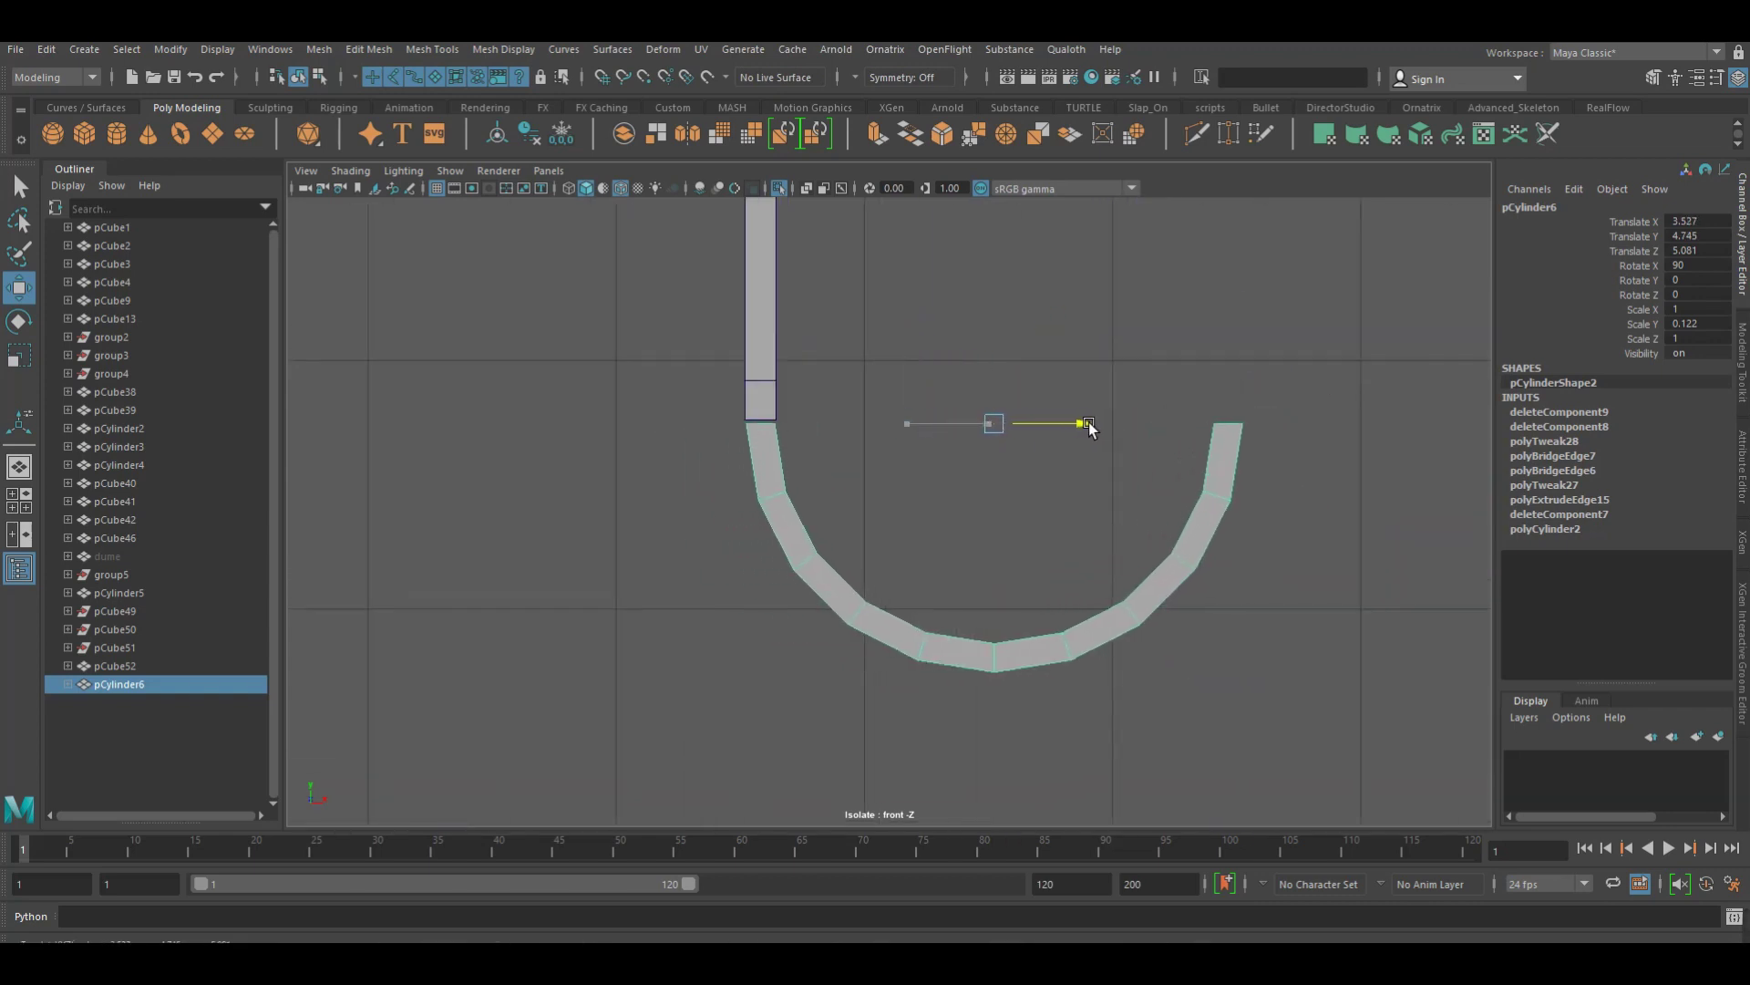
left_click(1012, 375)
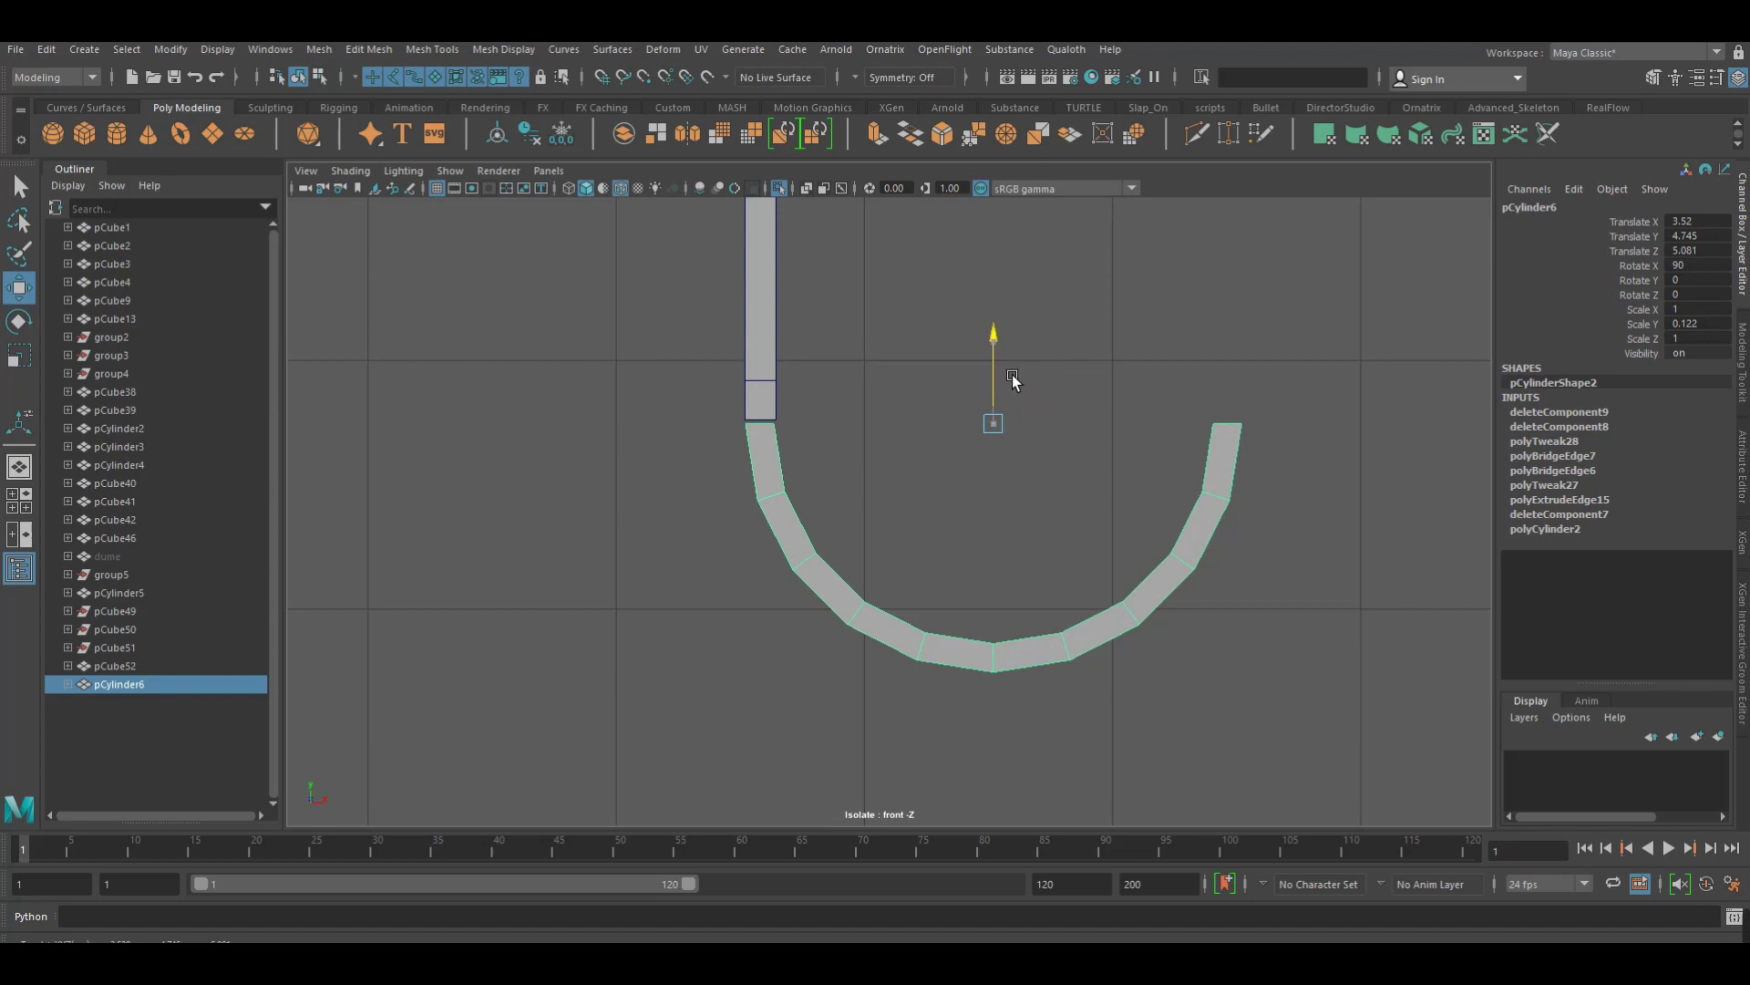
Raise the post's bottom vertices and lift the arc up toward the post
right_click_drag(781, 330, 681, 325)
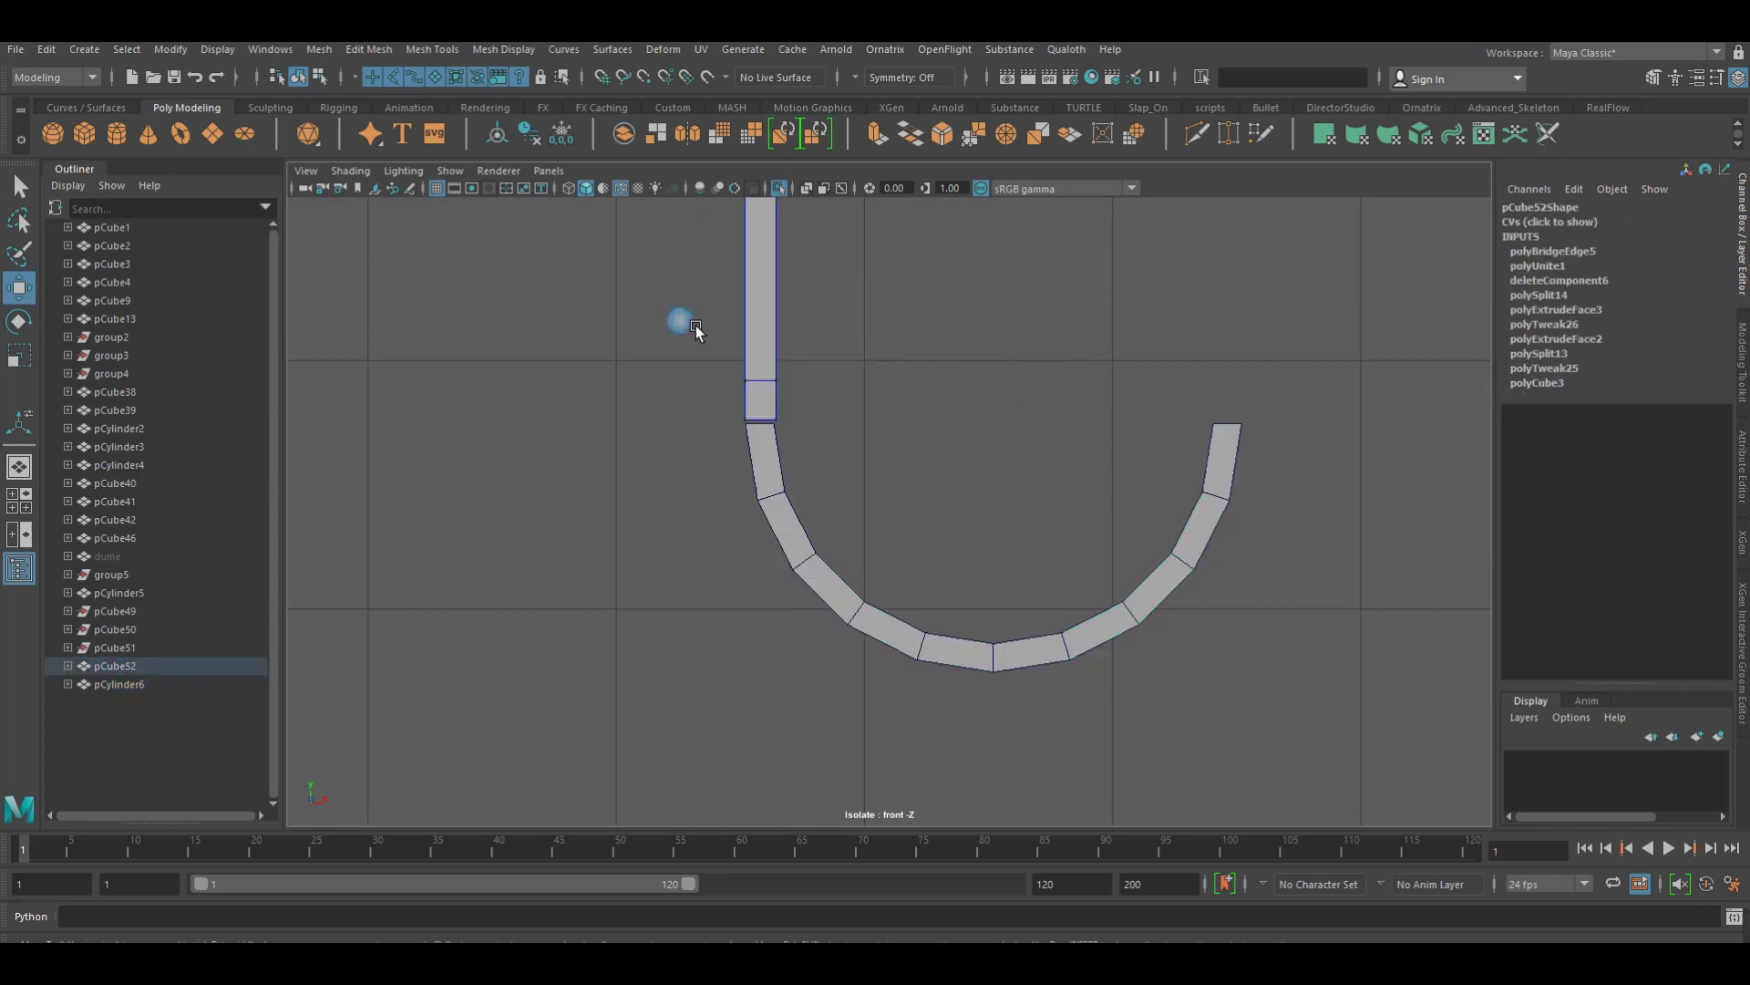
left_click_drag(641, 304, 843, 427)
mouse_move(880, 478)
middle_mouse_down("alt")
mouse_move(957, 554)
mouse_move(949, 334)
middle_mouse_up("alt")
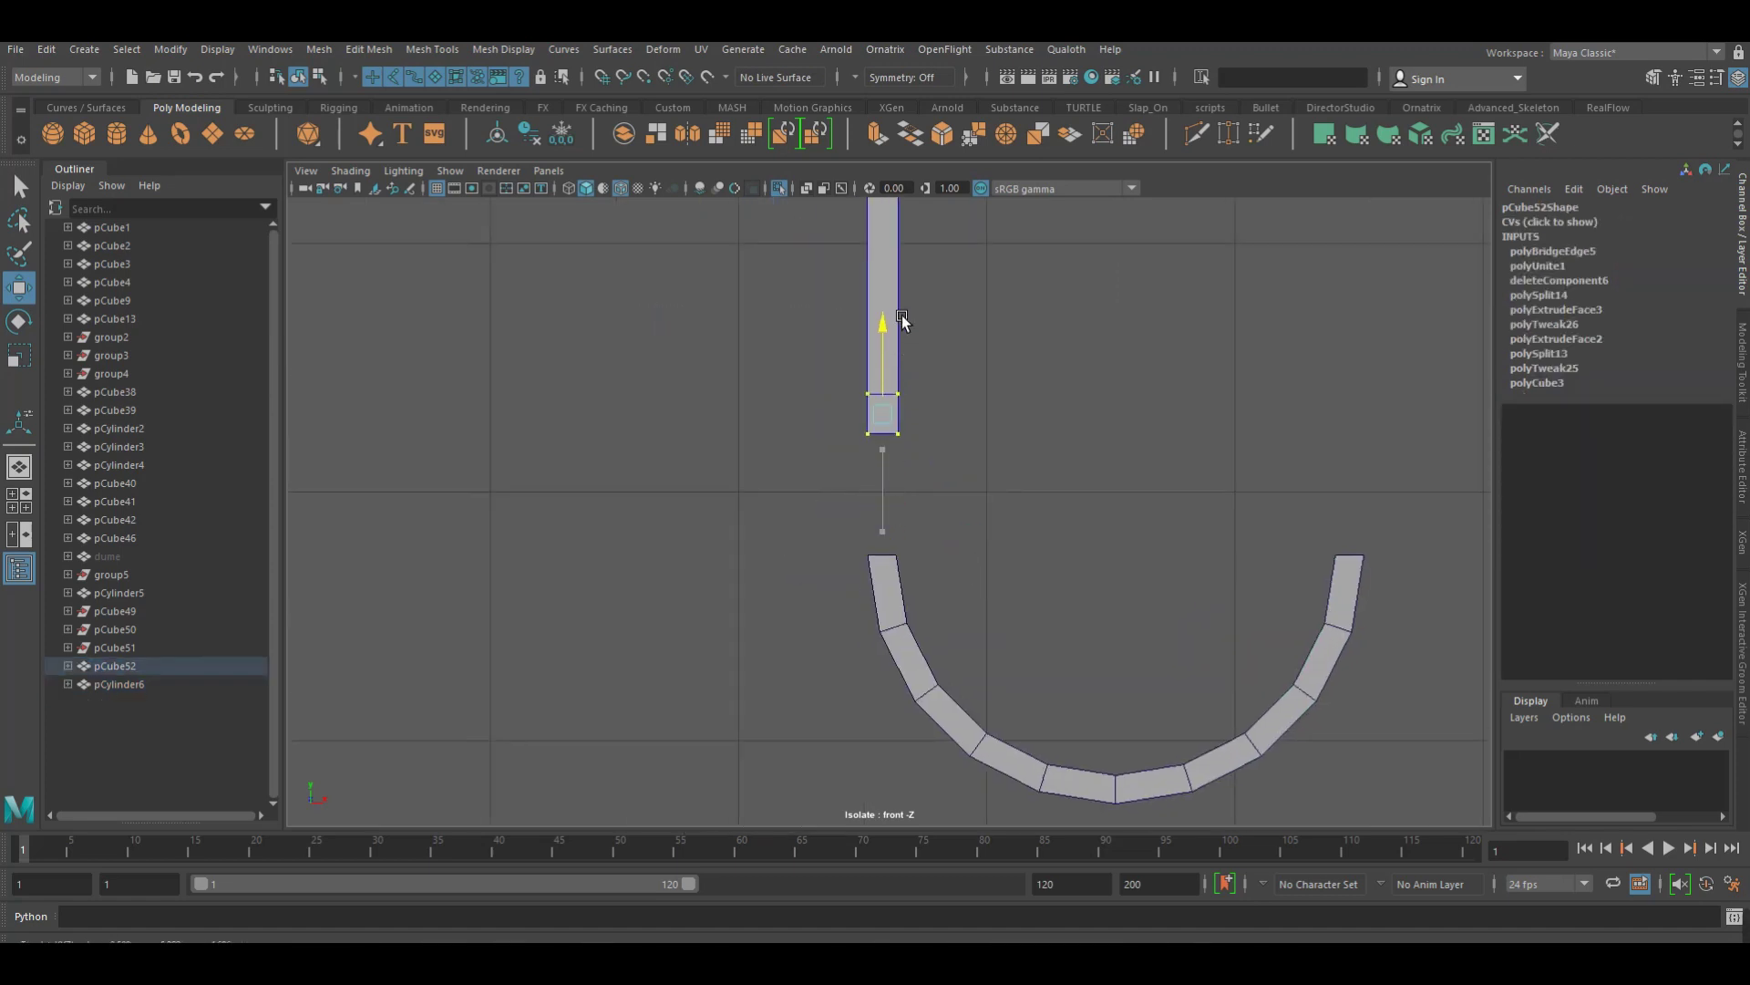
scroll(949, 333, "down", 5)
scroll(954, 510, "up", 3)
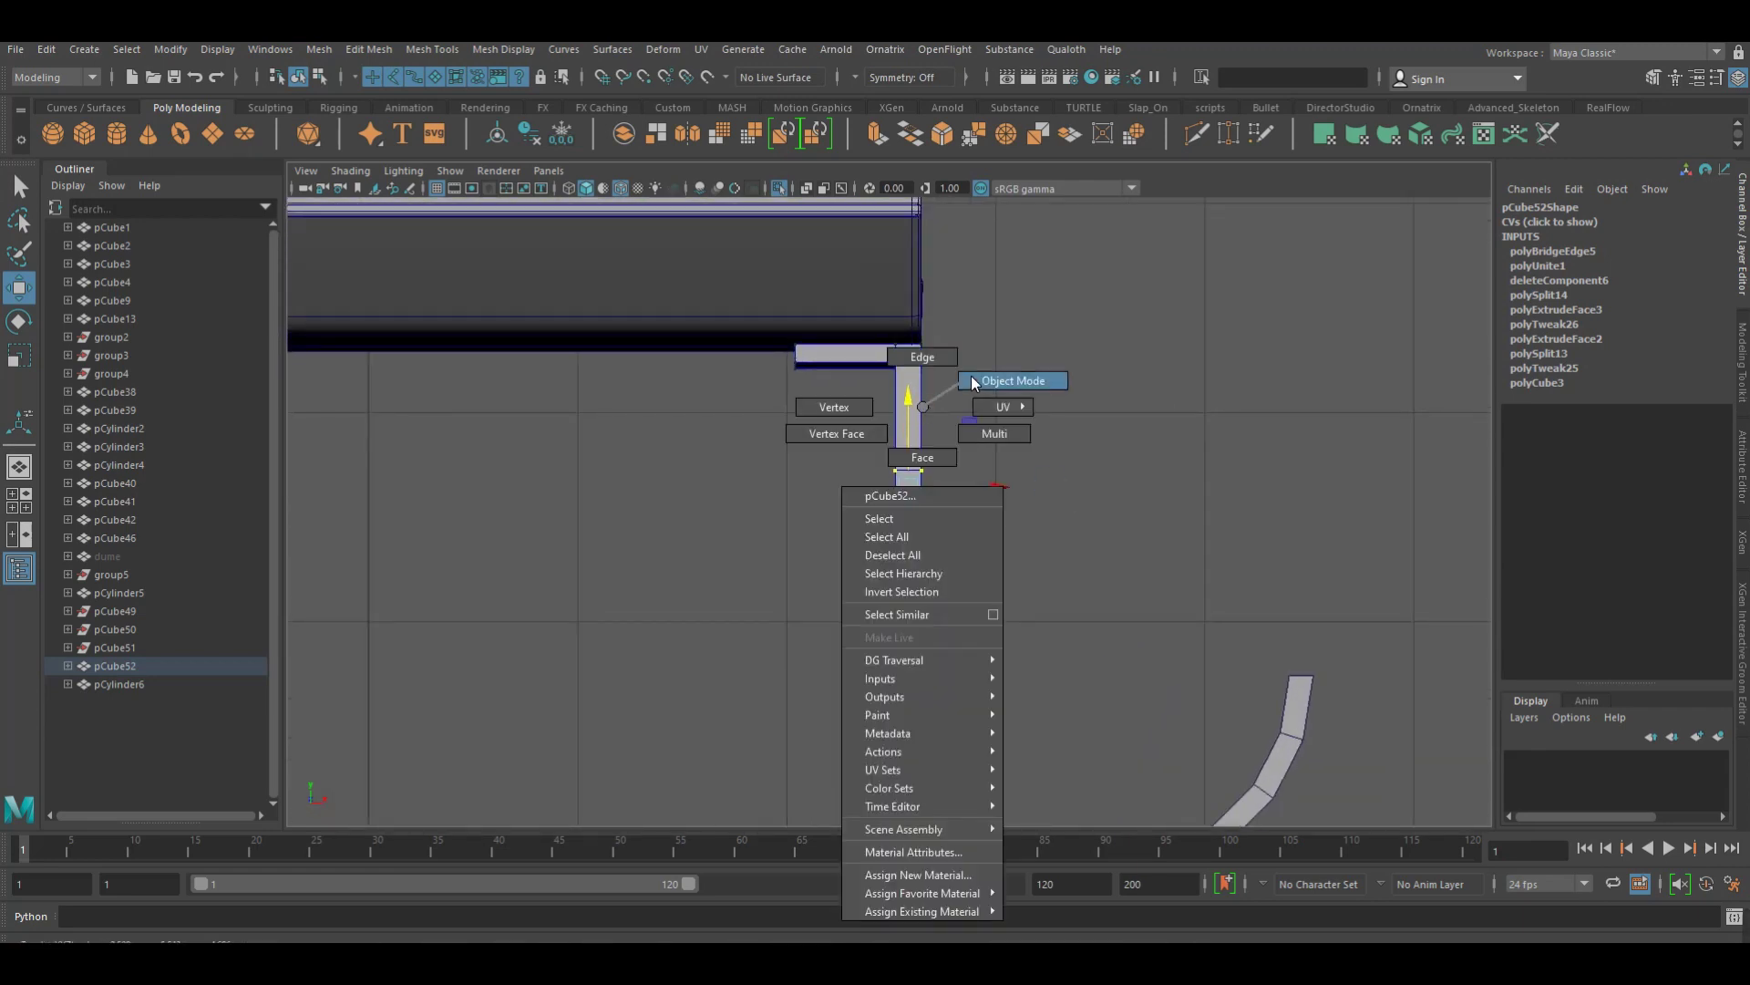
right_click_drag(923, 407, 971, 375)
left_click(928, 696)
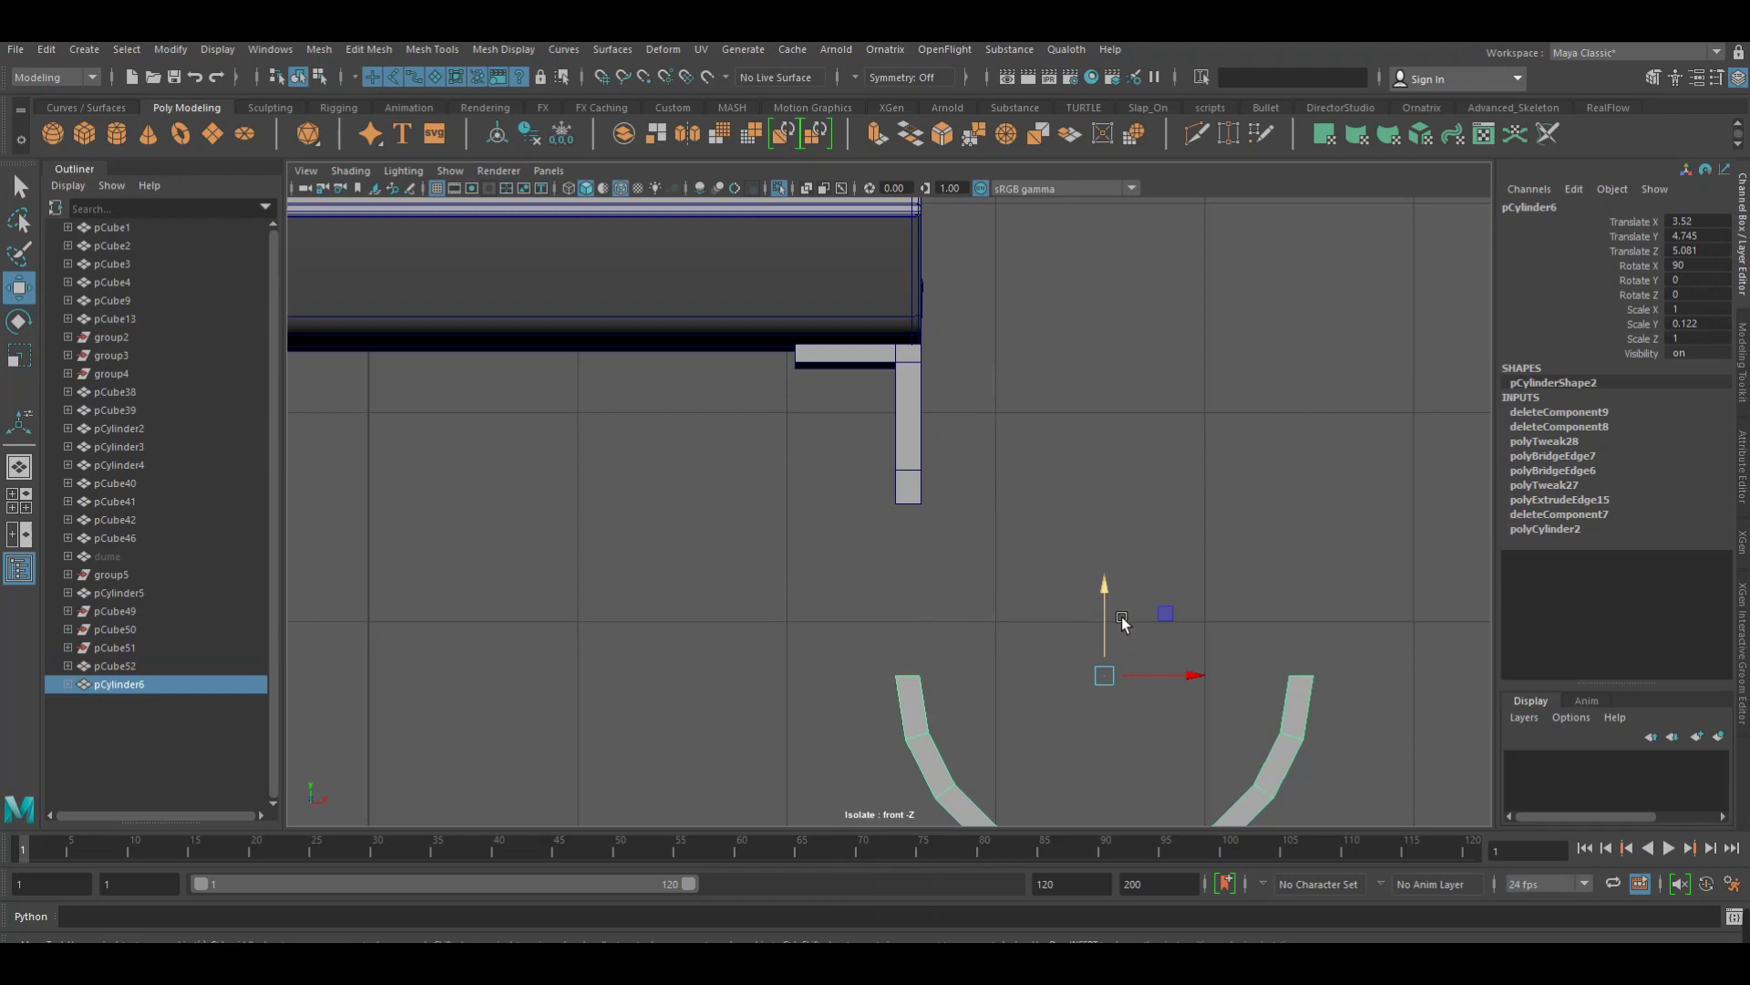
middle_click_drag(1121, 616, 1166, 453)
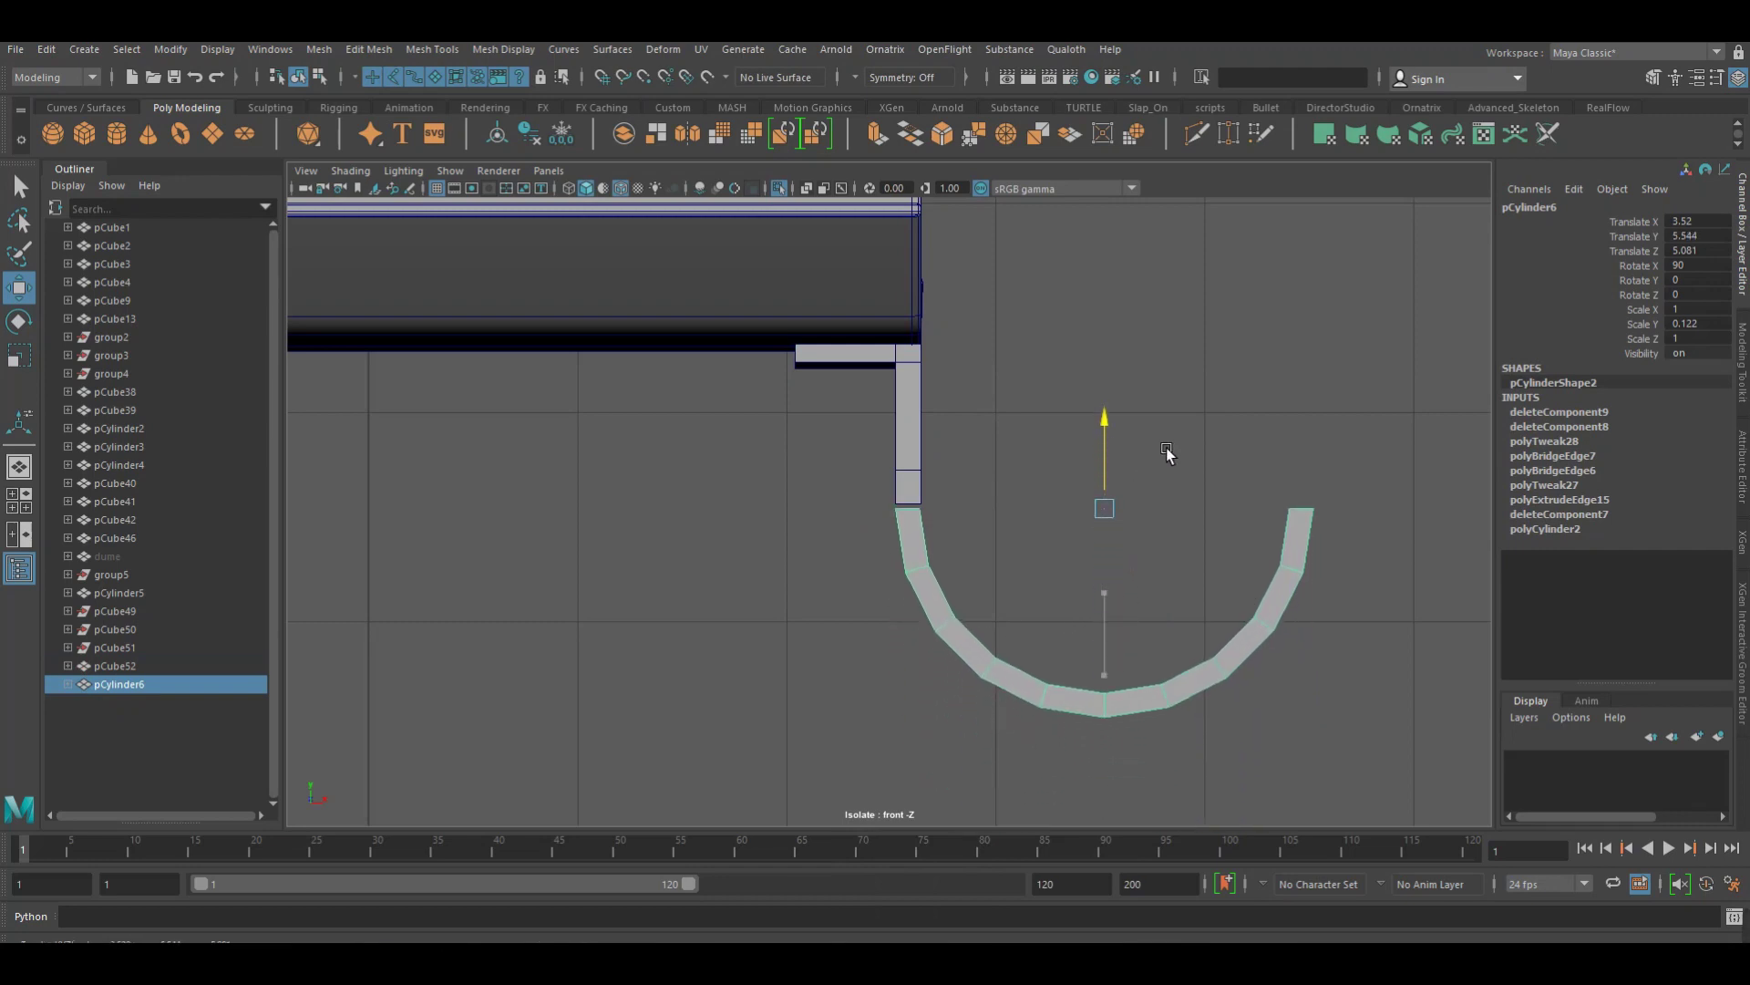
Delete the arc's right-half faces, leaving a single curved leg
right_click(1041, 504)
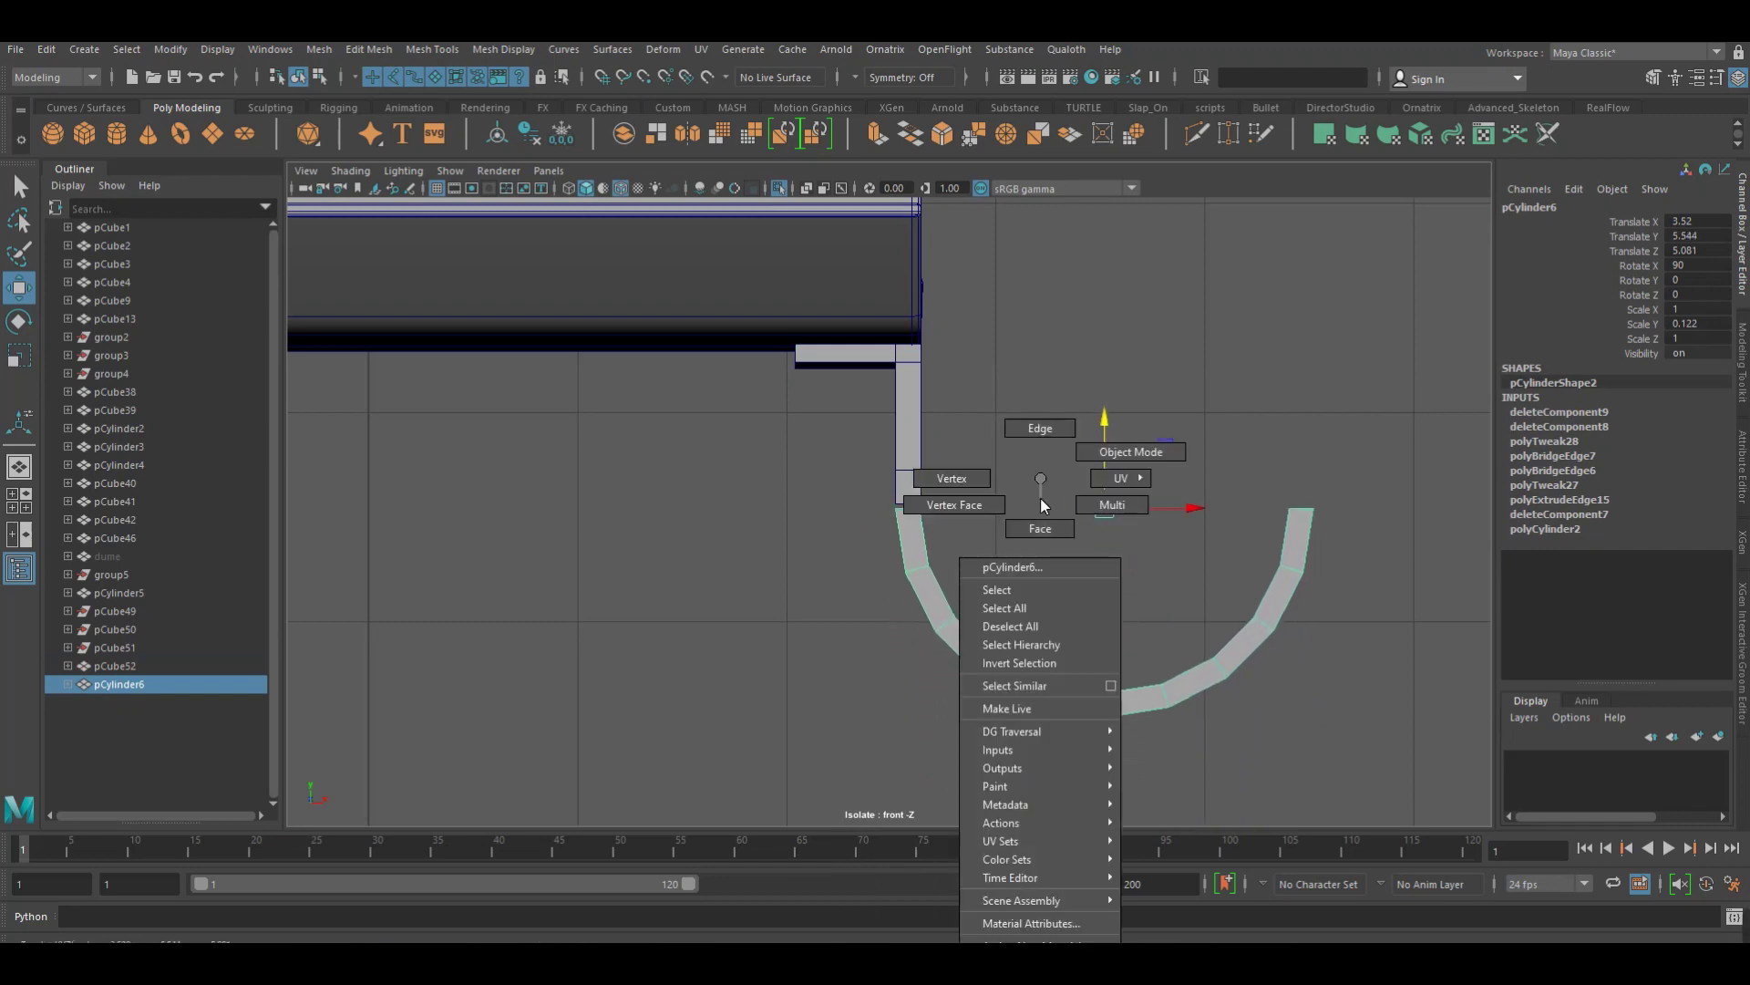
left_click(1163, 543)
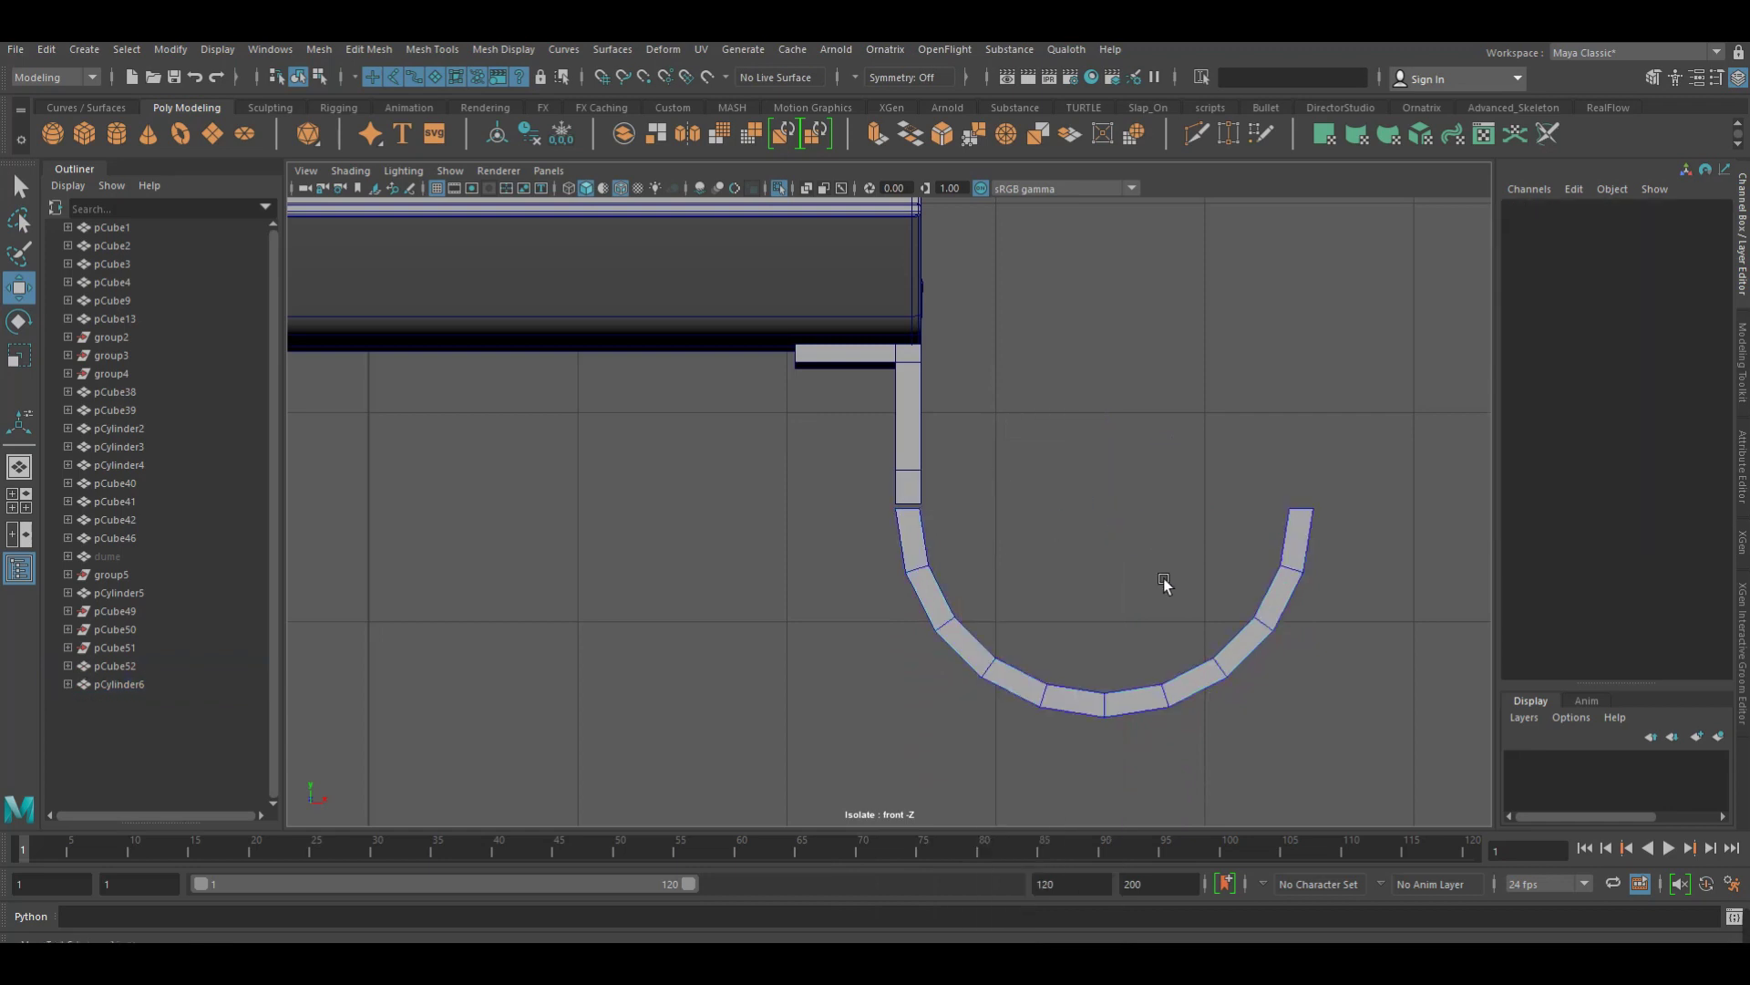
mouse_move(1142, 430)
left_mouse_down()
mouse_move(1256, 552)
mouse_move(1373, 616)
left_mouse_up()
mouse_move(1407, 682)
left_mouse_down()
mouse_move(1239, 540)
mouse_move(1208, 490)
left_mouse_up()
key("Delete")
Level the edge at the arc's open end, then return to perspective view
right_click_drag(1108, 478, 1047, 462)
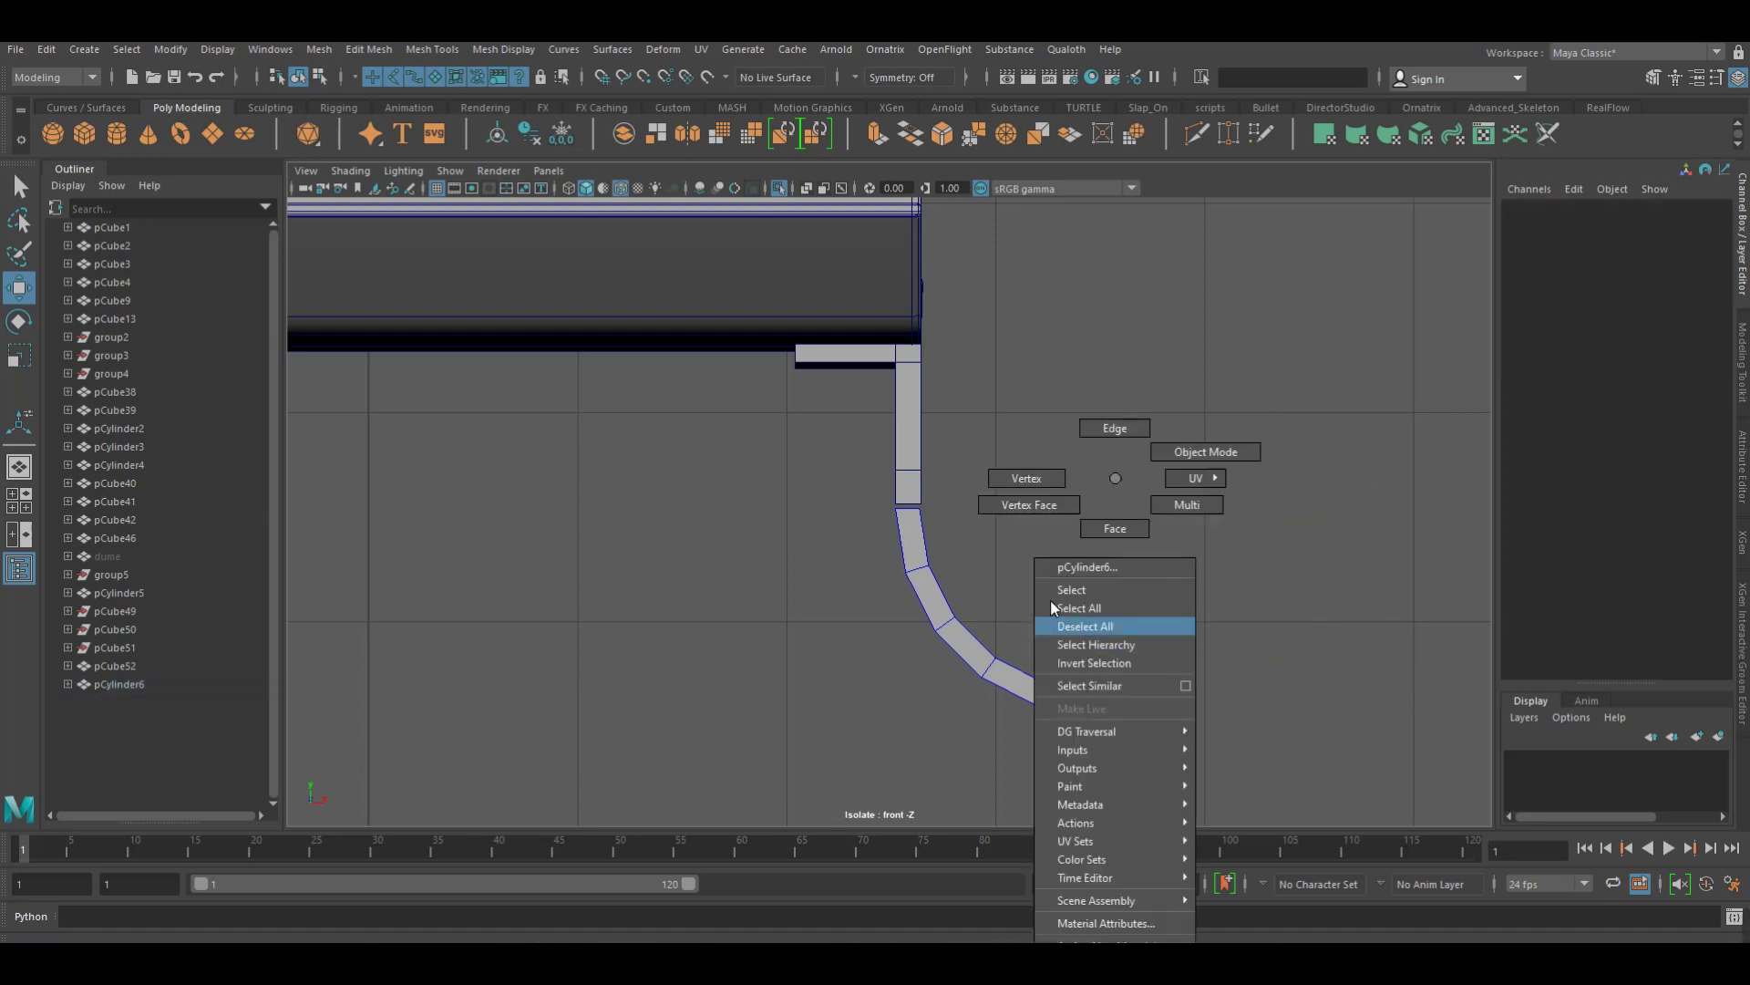
left_click_drag(1249, 752, 1150, 676)
middle_click_drag(1366, 673, 1256, 490, "alt")
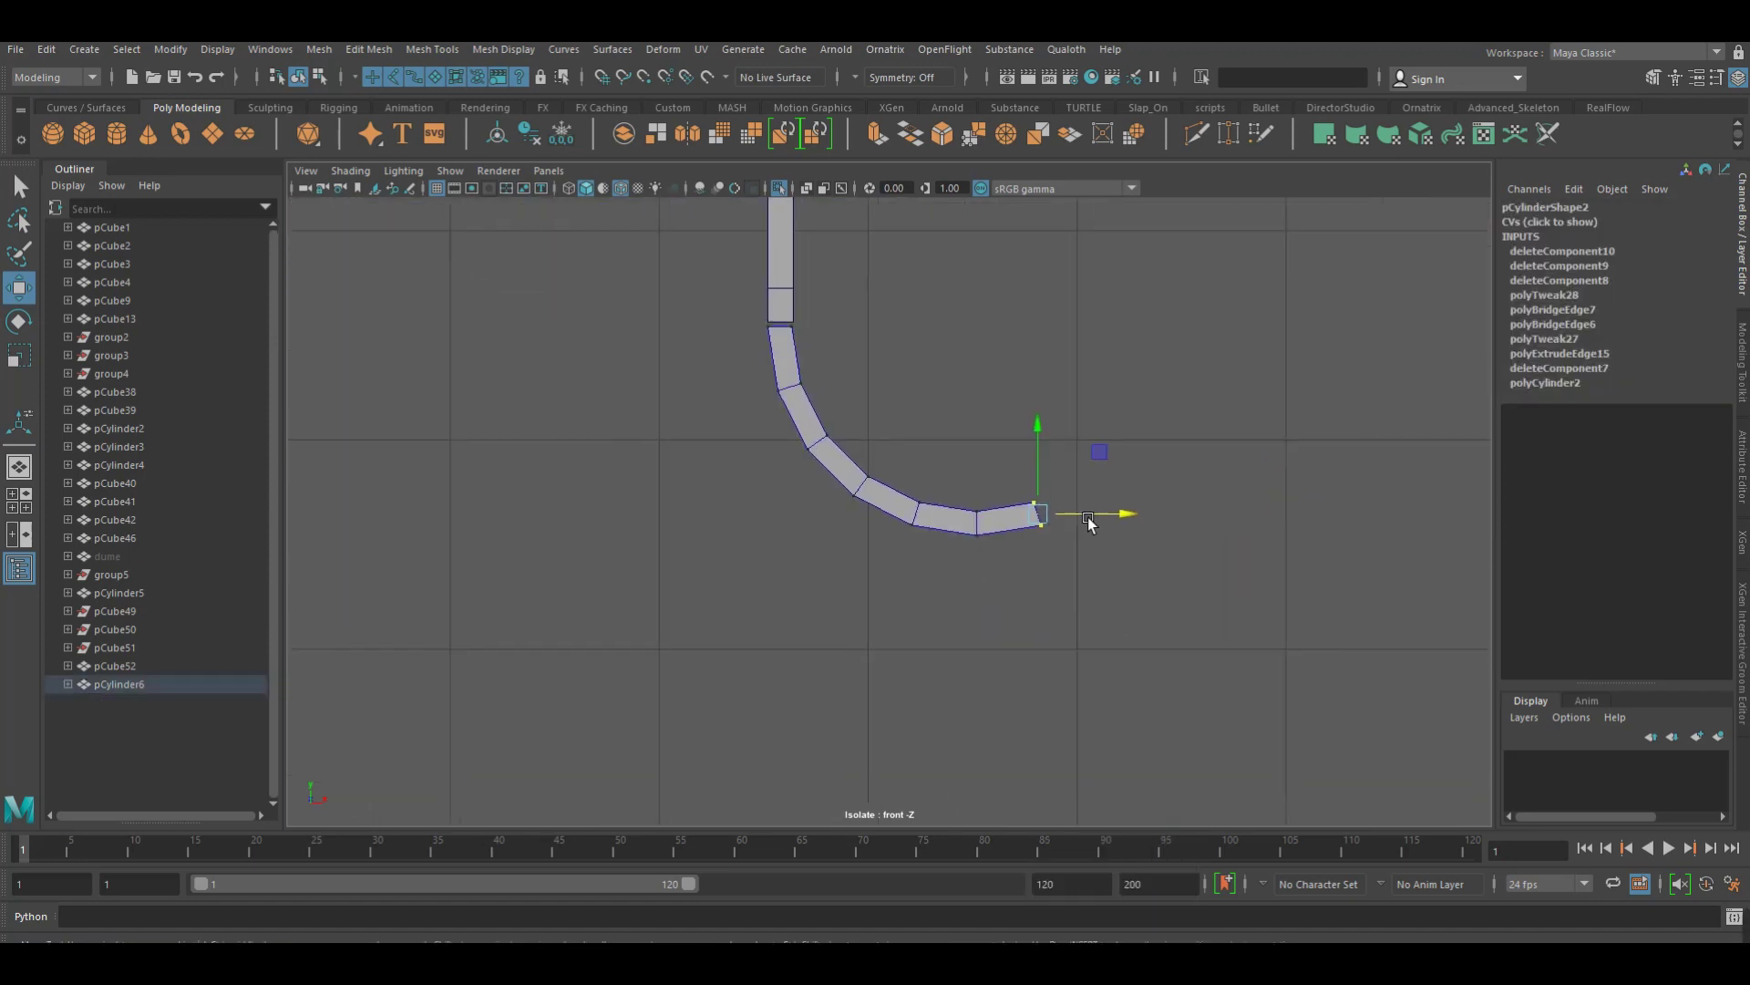
middle_click_drag(1069, 462, 1069, 471)
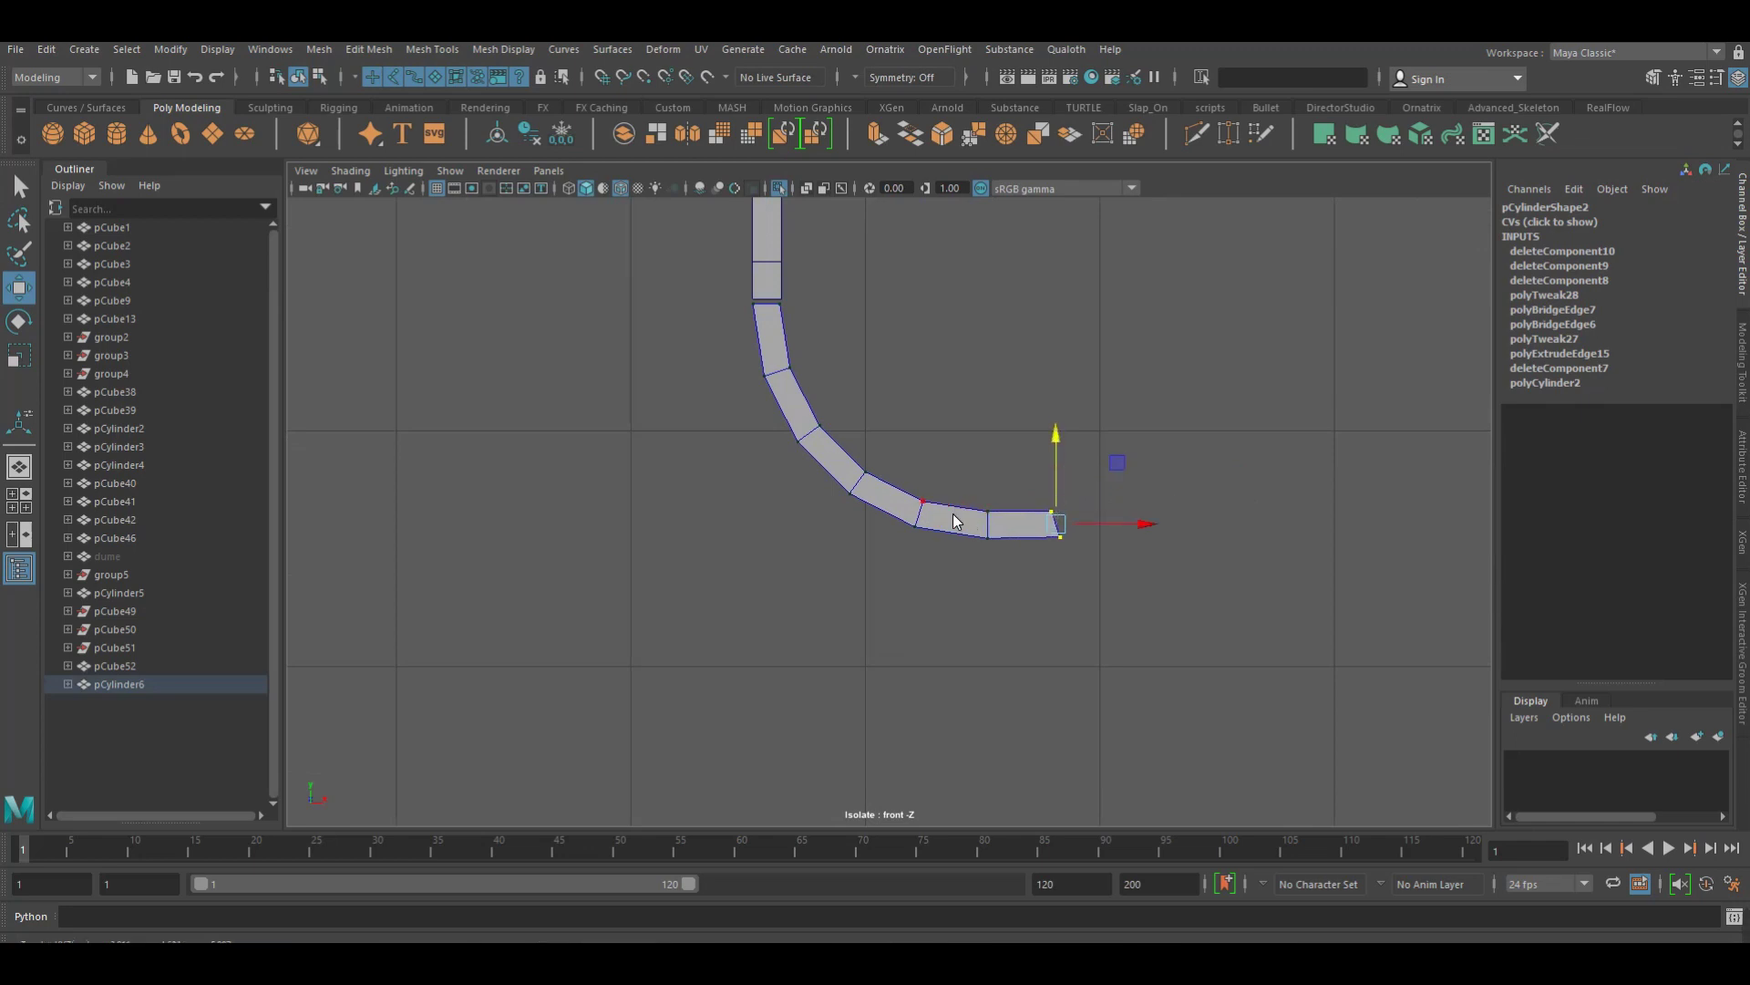
right_click(952, 478)
left_click(1048, 466)
left_click_drag(1072, 445, 1074, 445)
middle_click_drag(1074, 445, 1077, 450)
right_click_drag(993, 456, 1003, 436)
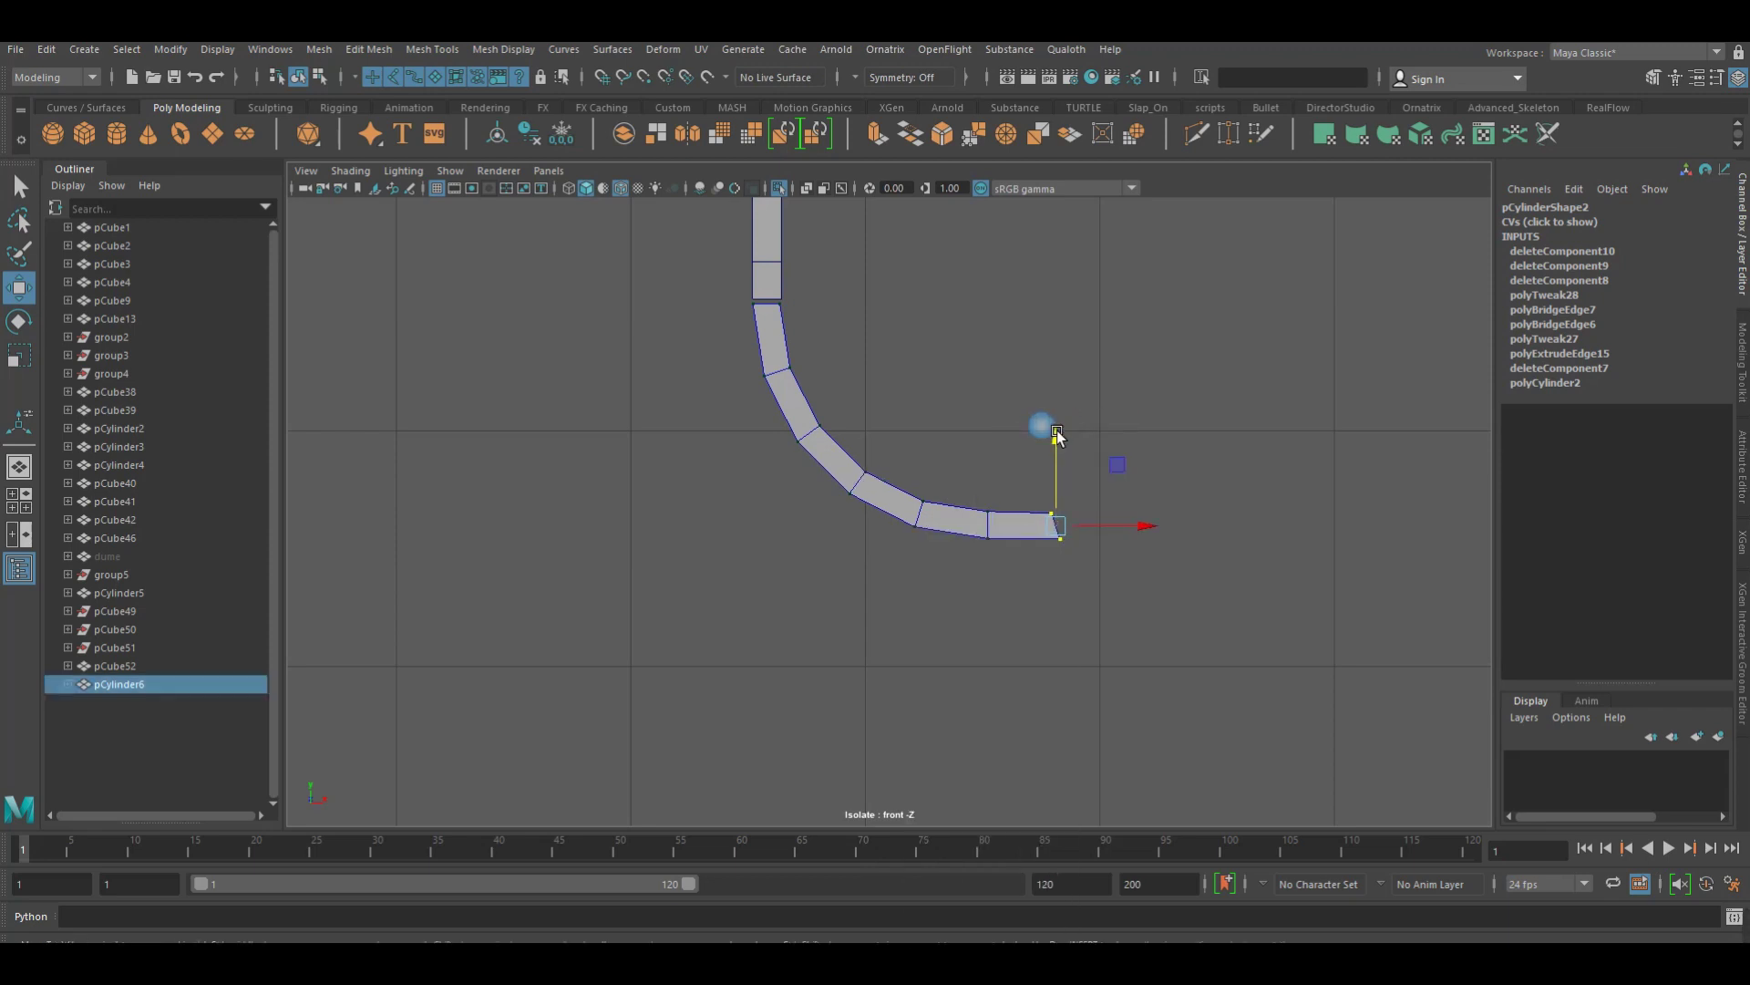
key("space")
left_click_drag(1031, 443, 1037, 401)
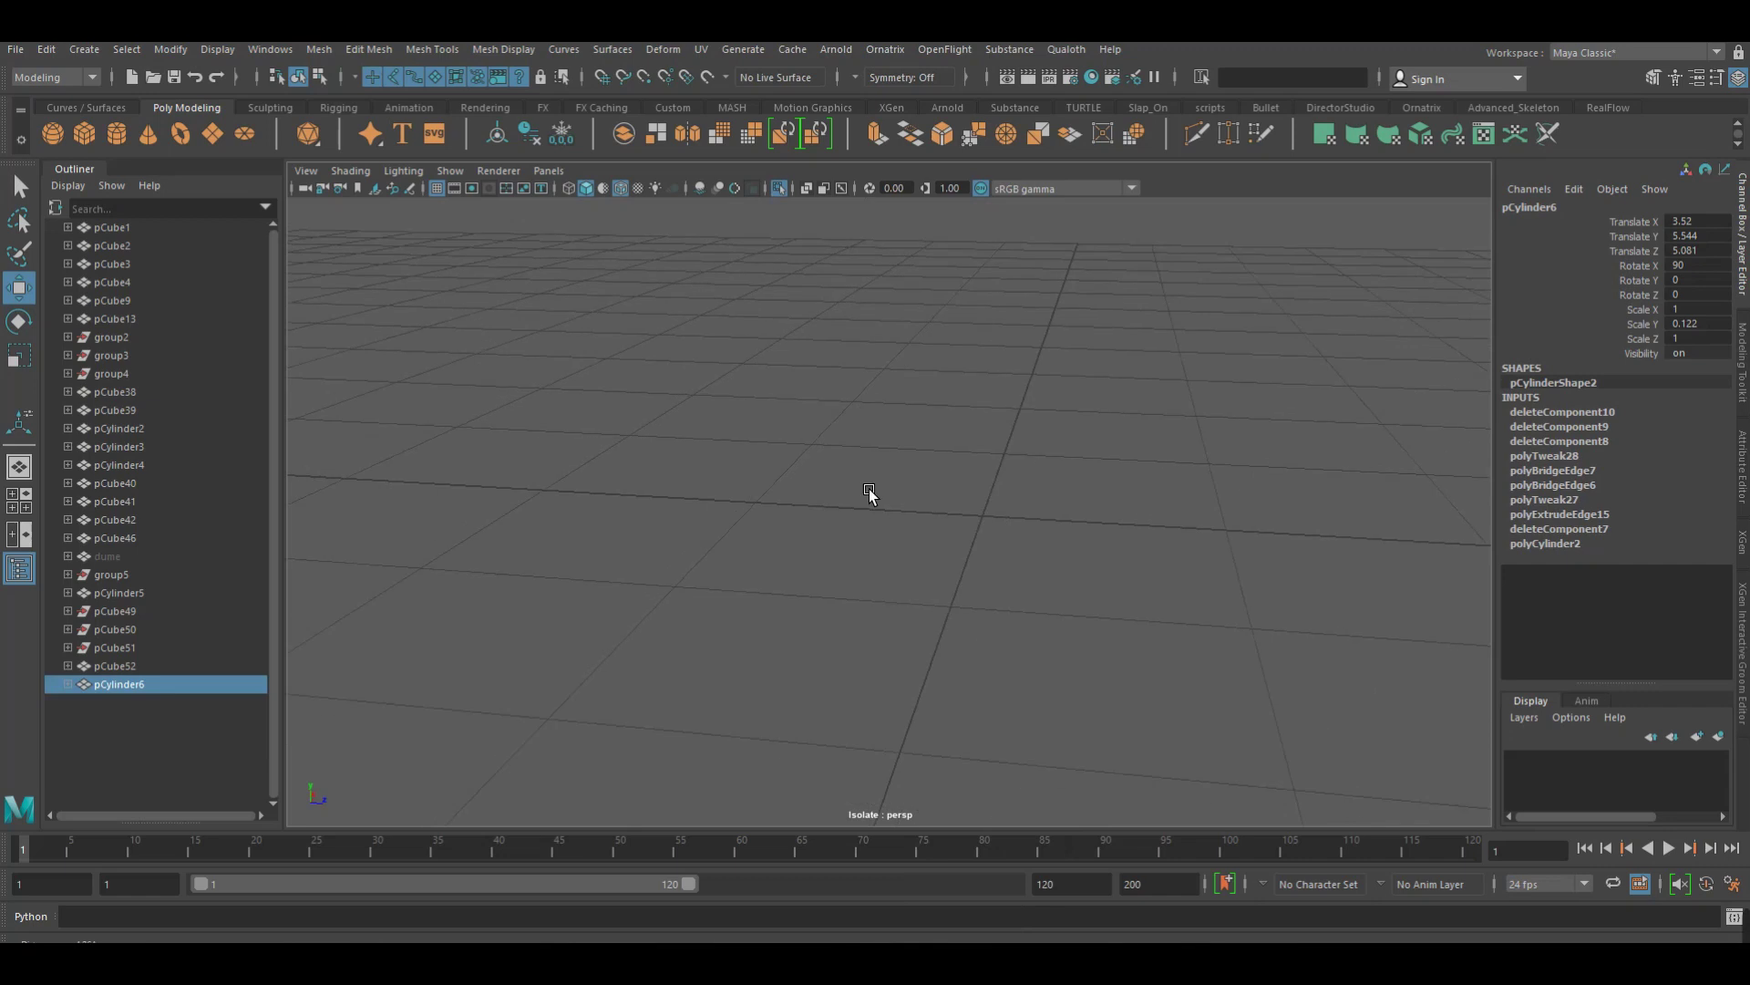
Orbit under the seat and delete the vertical post's bottom face
key("f")
mouse_move(750, 524)
left_mouse_down("alt")
mouse_move(949, 507)
mouse_move(1021, 473)
mouse_move(1131, 532)
mouse_move(1094, 487)
left_mouse_up("alt")
key("f")
left_click(1225, 458)
mouse_move(1225, 467)
left_mouse_down("alt")
mouse_move(1178, 495)
mouse_move(1174, 469)
mouse_move(1097, 458)
mouse_move(1026, 549)
left_mouse_up("alt")
scroll(1173, 468, "down", 3)
scroll(1026, 549, "up", 3)
scroll(1231, 547, "up", 3)
scroll(1047, 549, "up", 2)
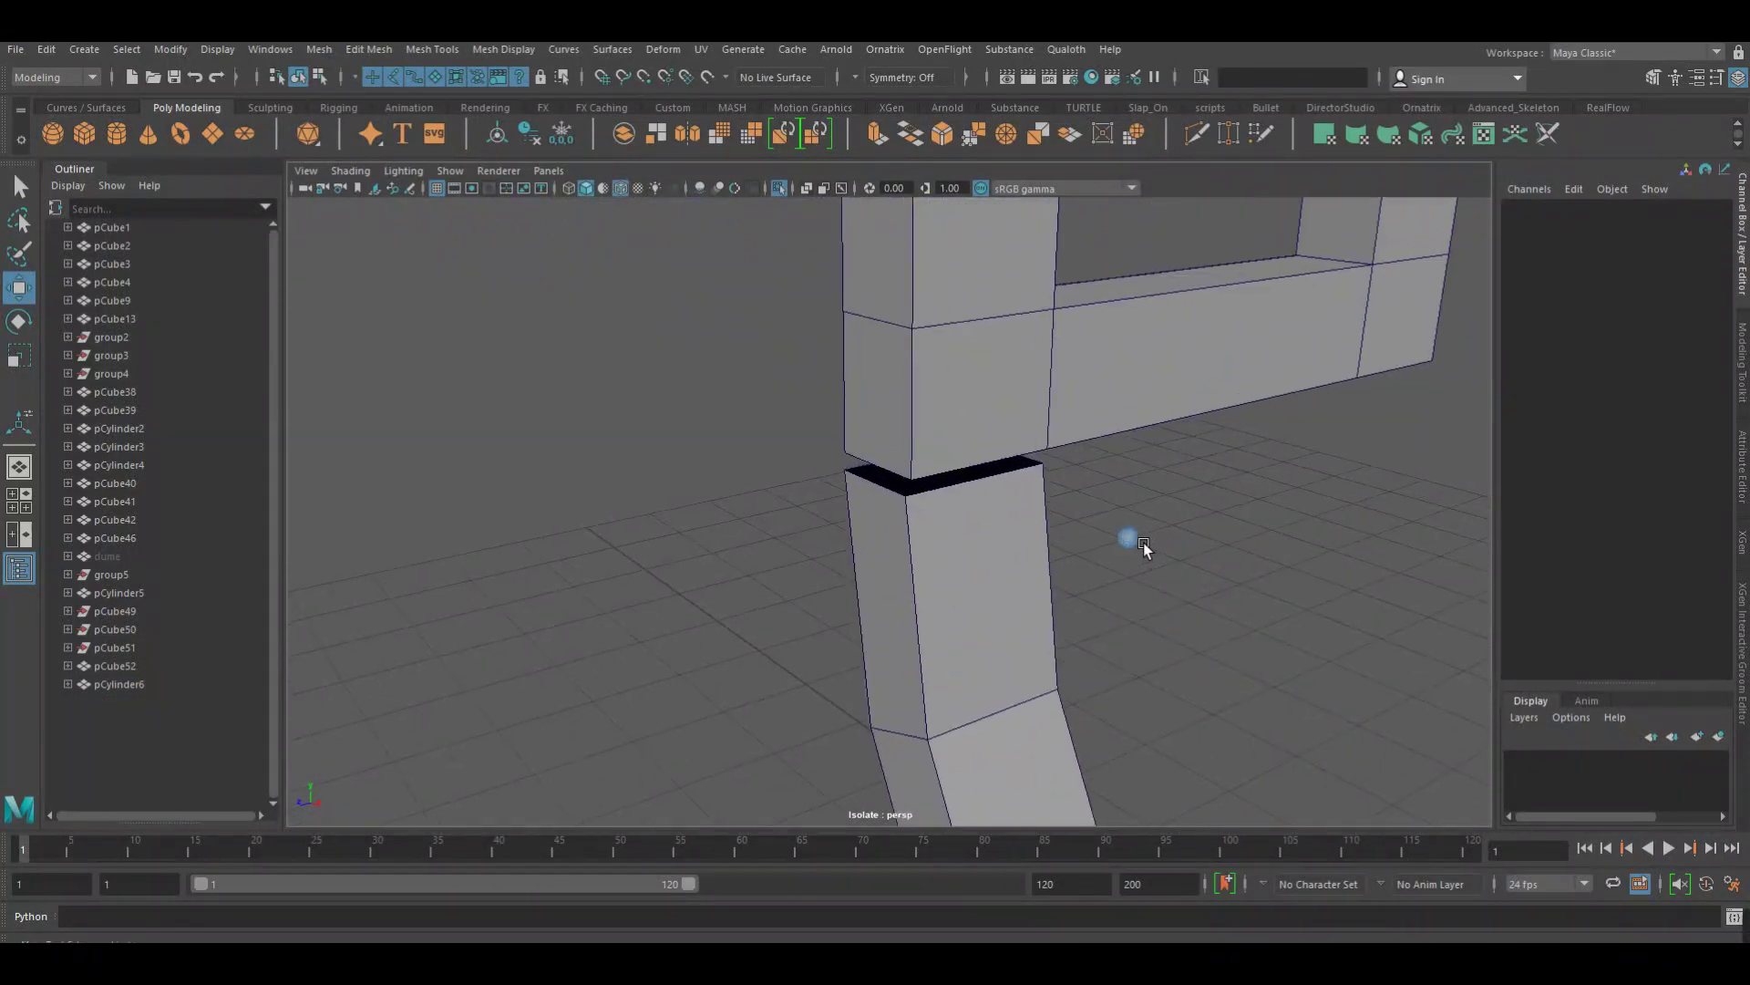
scroll(1003, 522, "down", 3)
mouse_move(1097, 531)
left_mouse_down("alt")
mouse_move(1113, 488)
mouse_move(1137, 748)
mouse_move(1047, 610)
left_mouse_up("alt")
scroll(1289, 551, "up", 3)
mouse_move(1289, 550)
left_mouse_down("alt")
mouse_move(1121, 565)
mouse_move(1233, 294)
left_mouse_up("alt")
left_click(1229, 286)
right_click_drag(1212, 311, 1438, 453)
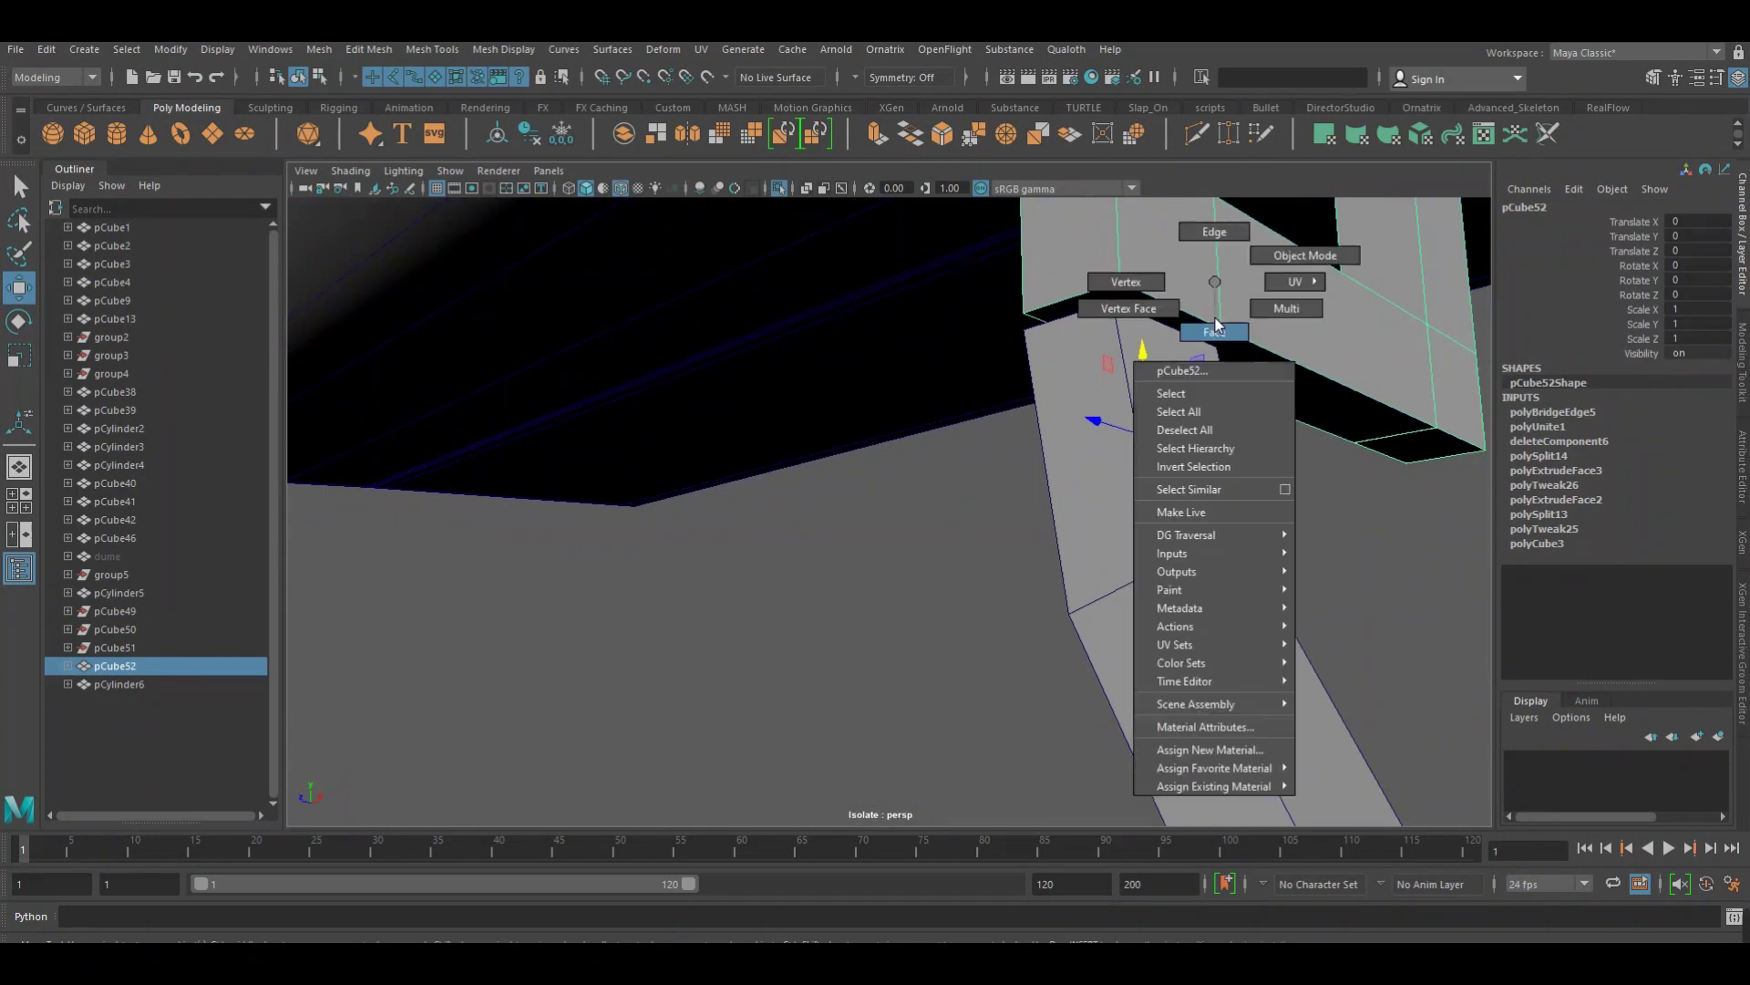
left_click(1169, 317)
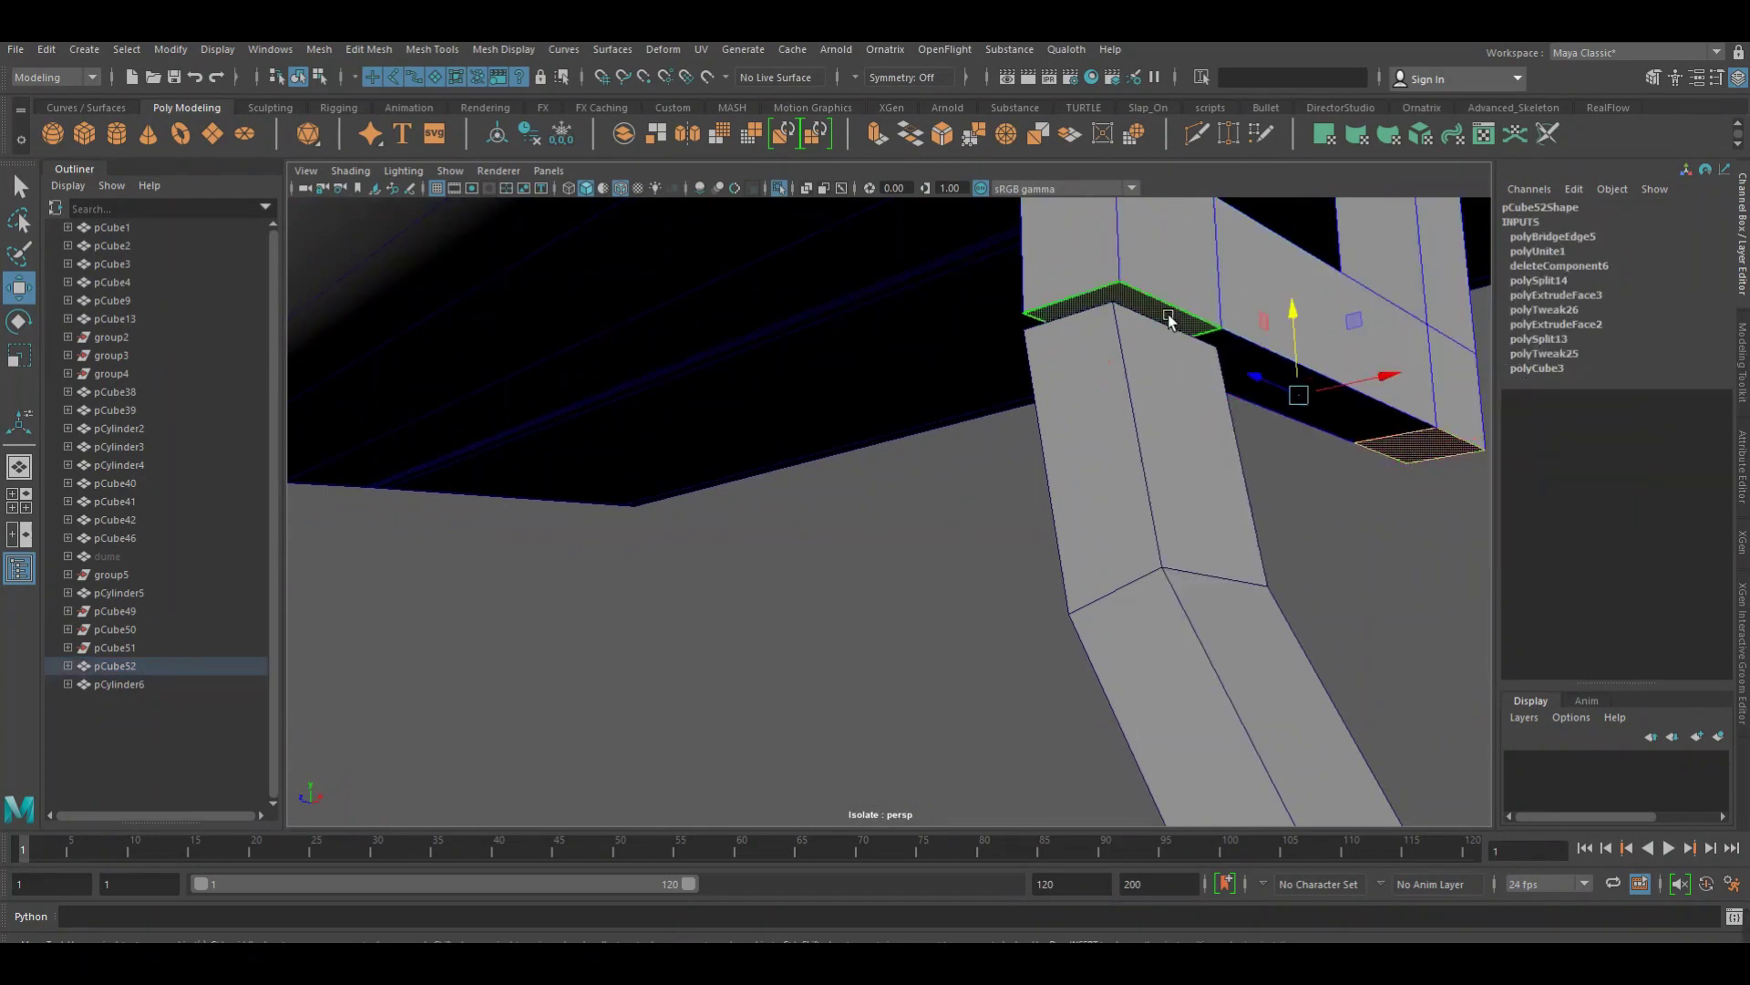
key("Delete")
right_click_drag(1162, 310, 1187, 286)
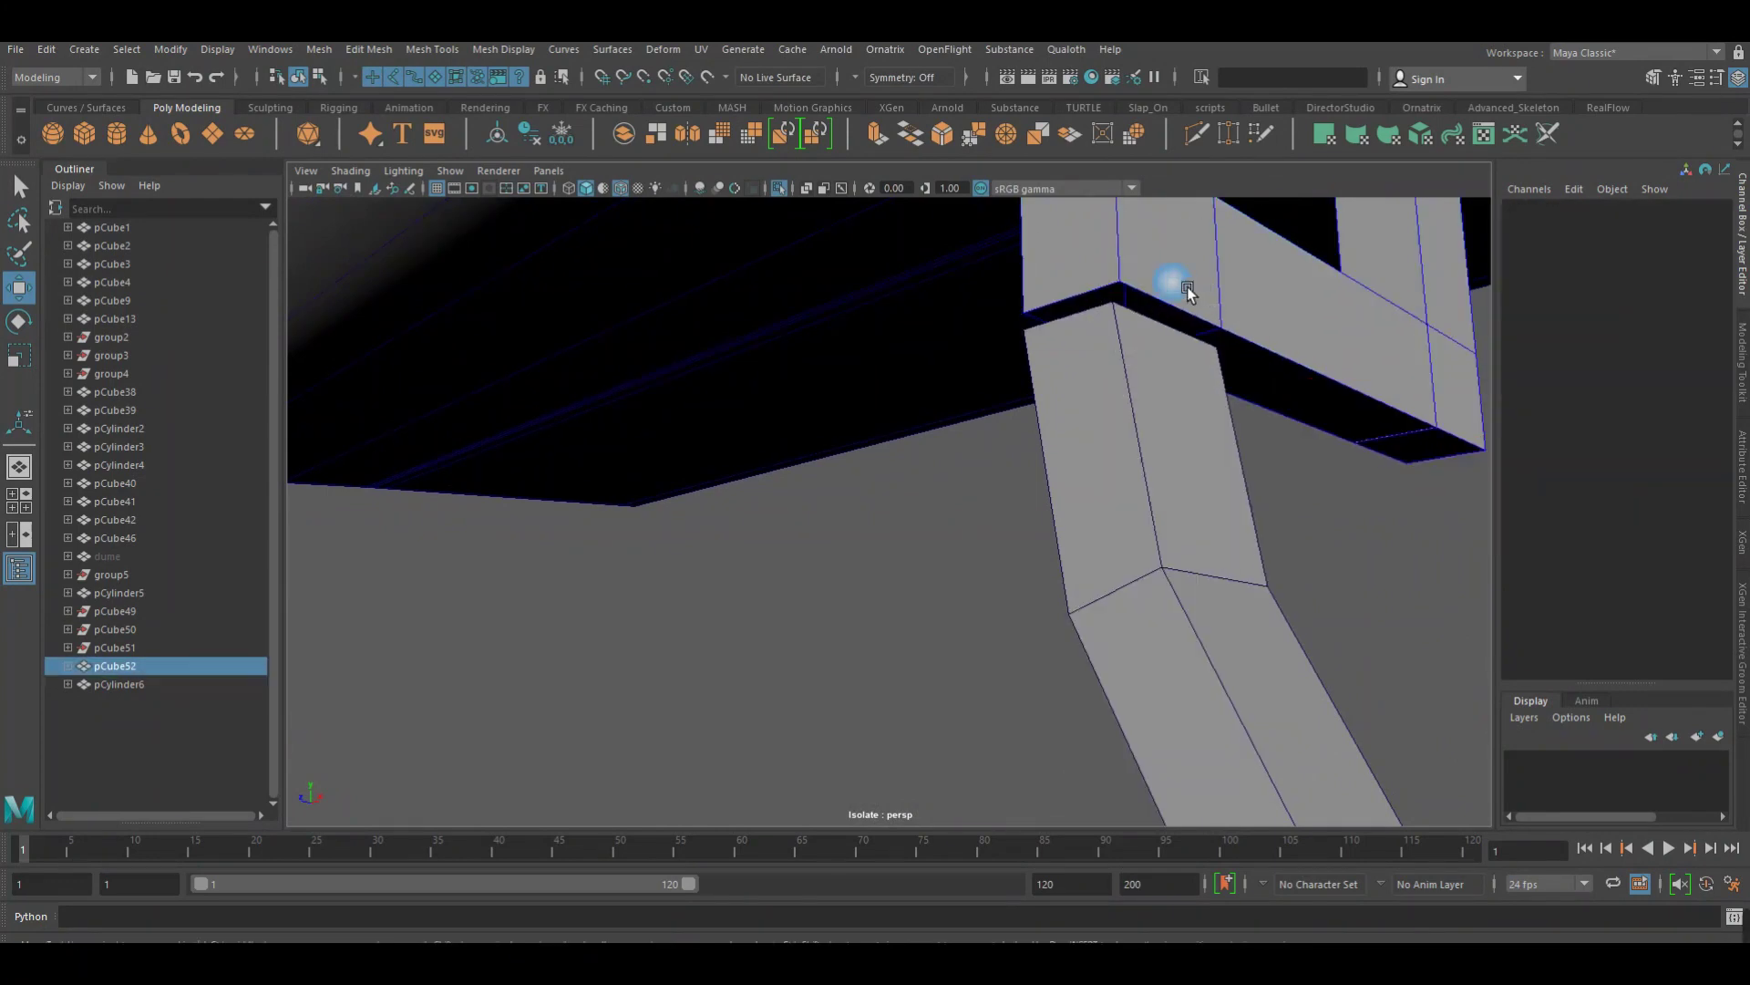
Combine post and curved leg, bridge the two gap edges, and delete the extra edge
left_click(1176, 499, "shift")
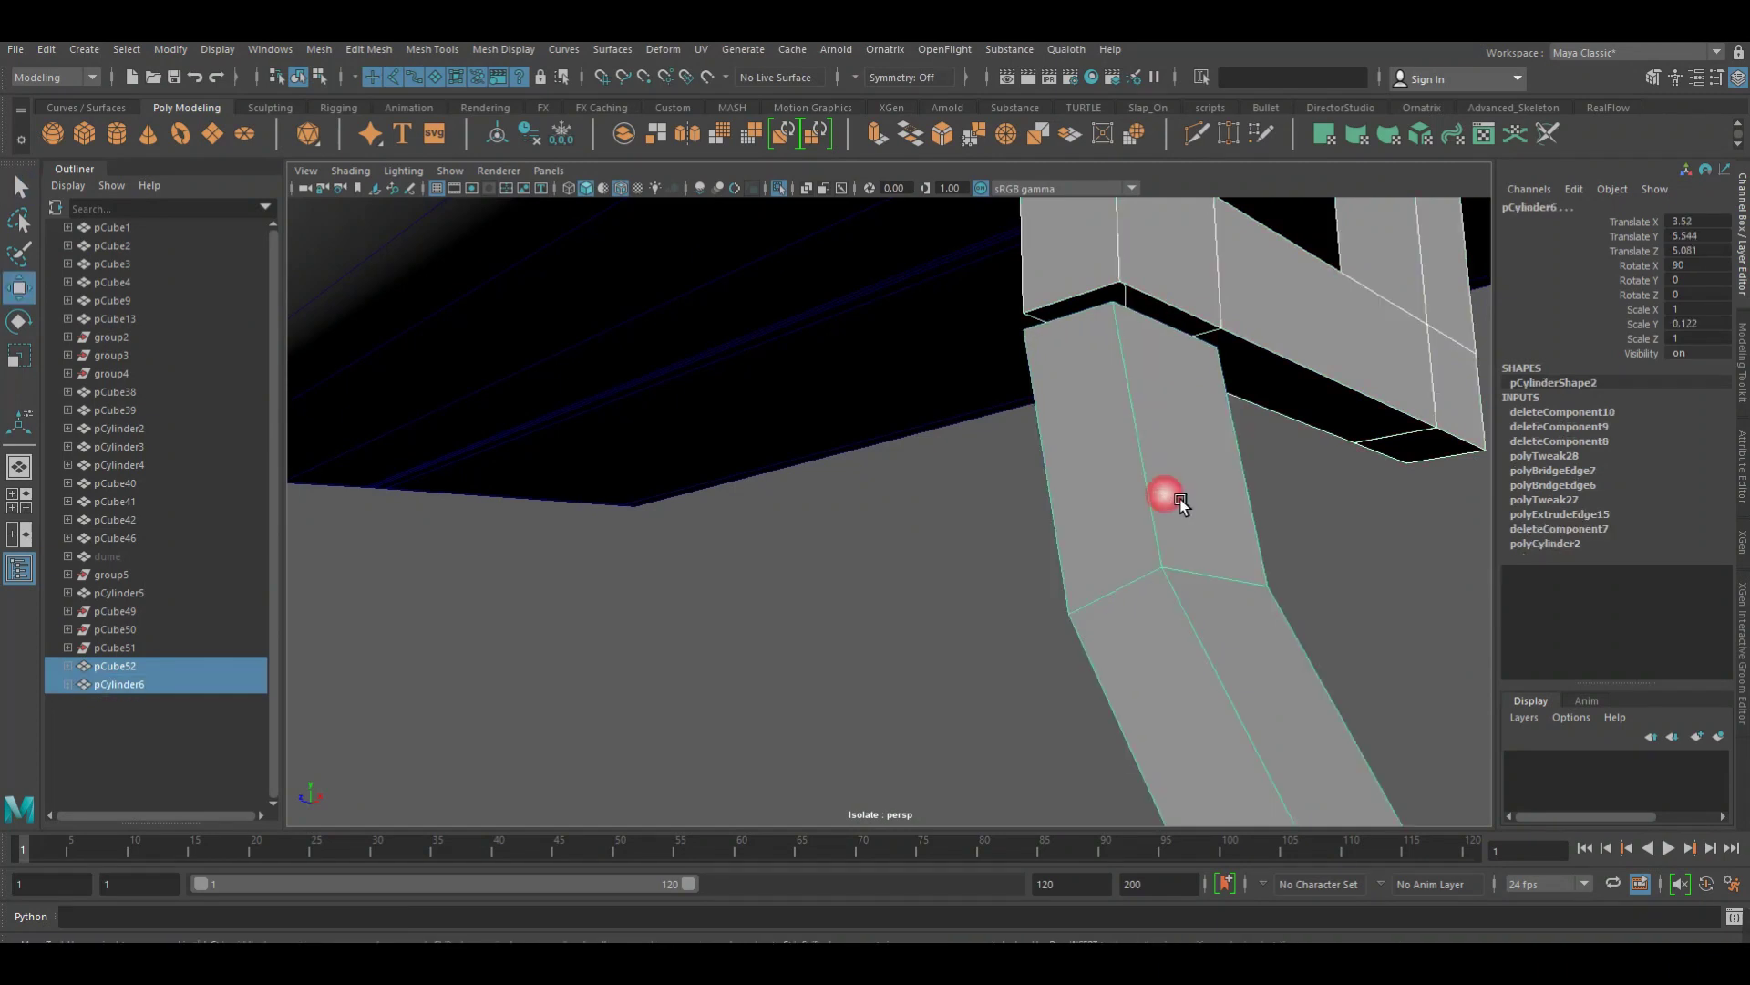
left_click(633, 136)
right_click_drag(1173, 342, 1176, 290)
left_click(1176, 290)
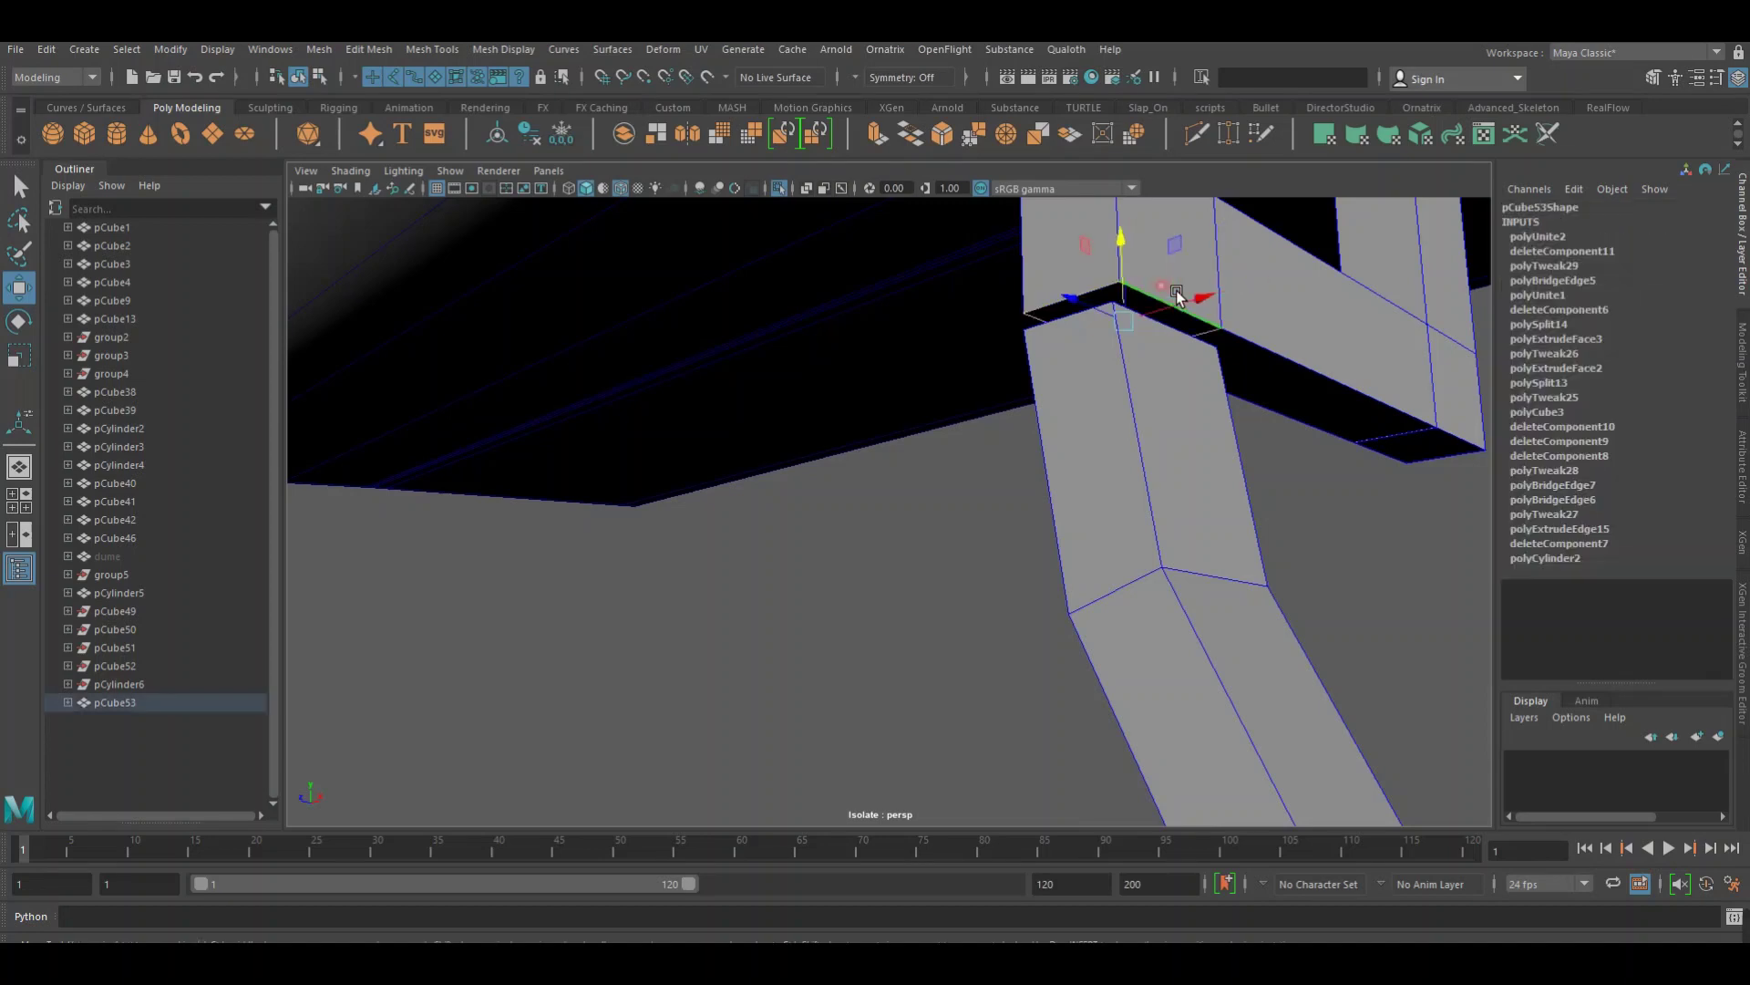
left_click(1194, 334)
left_click(929, 139)
key("Delete")
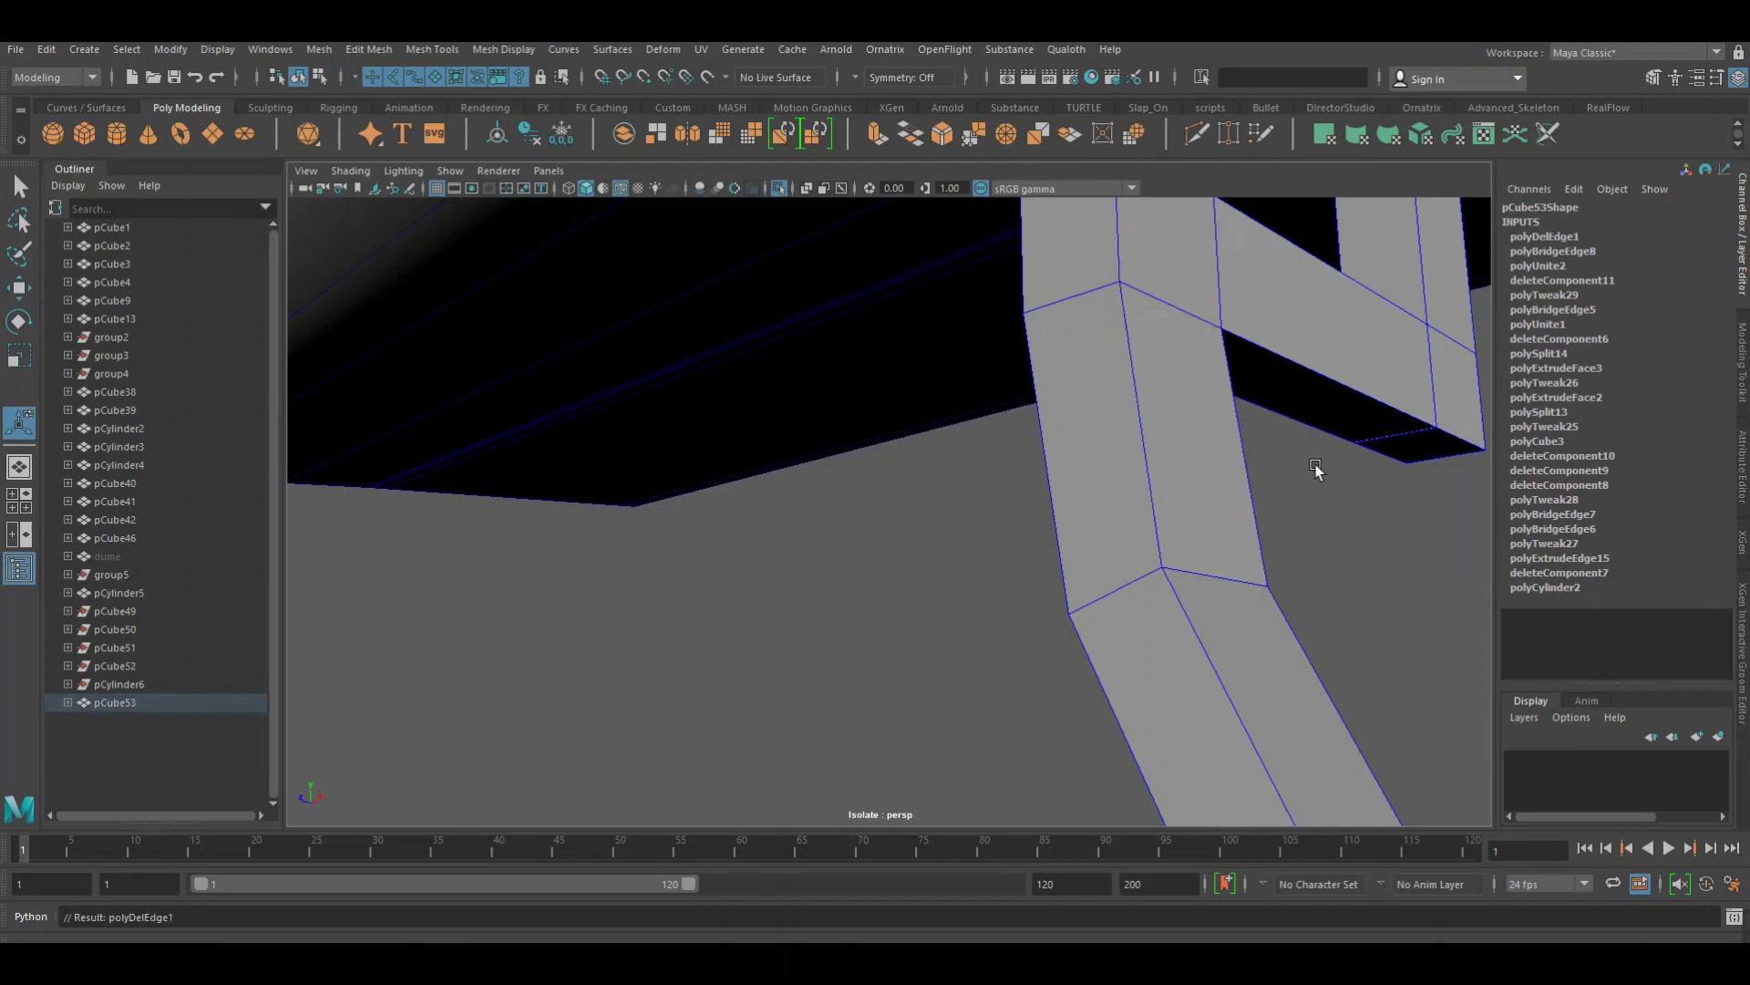
key("f")
mouse_move(949, 462)
left_mouse_down("alt")
mouse_move(1039, 566)
mouse_move(1152, 583)
mouse_move(950, 601)
left_mouse_up("alt")
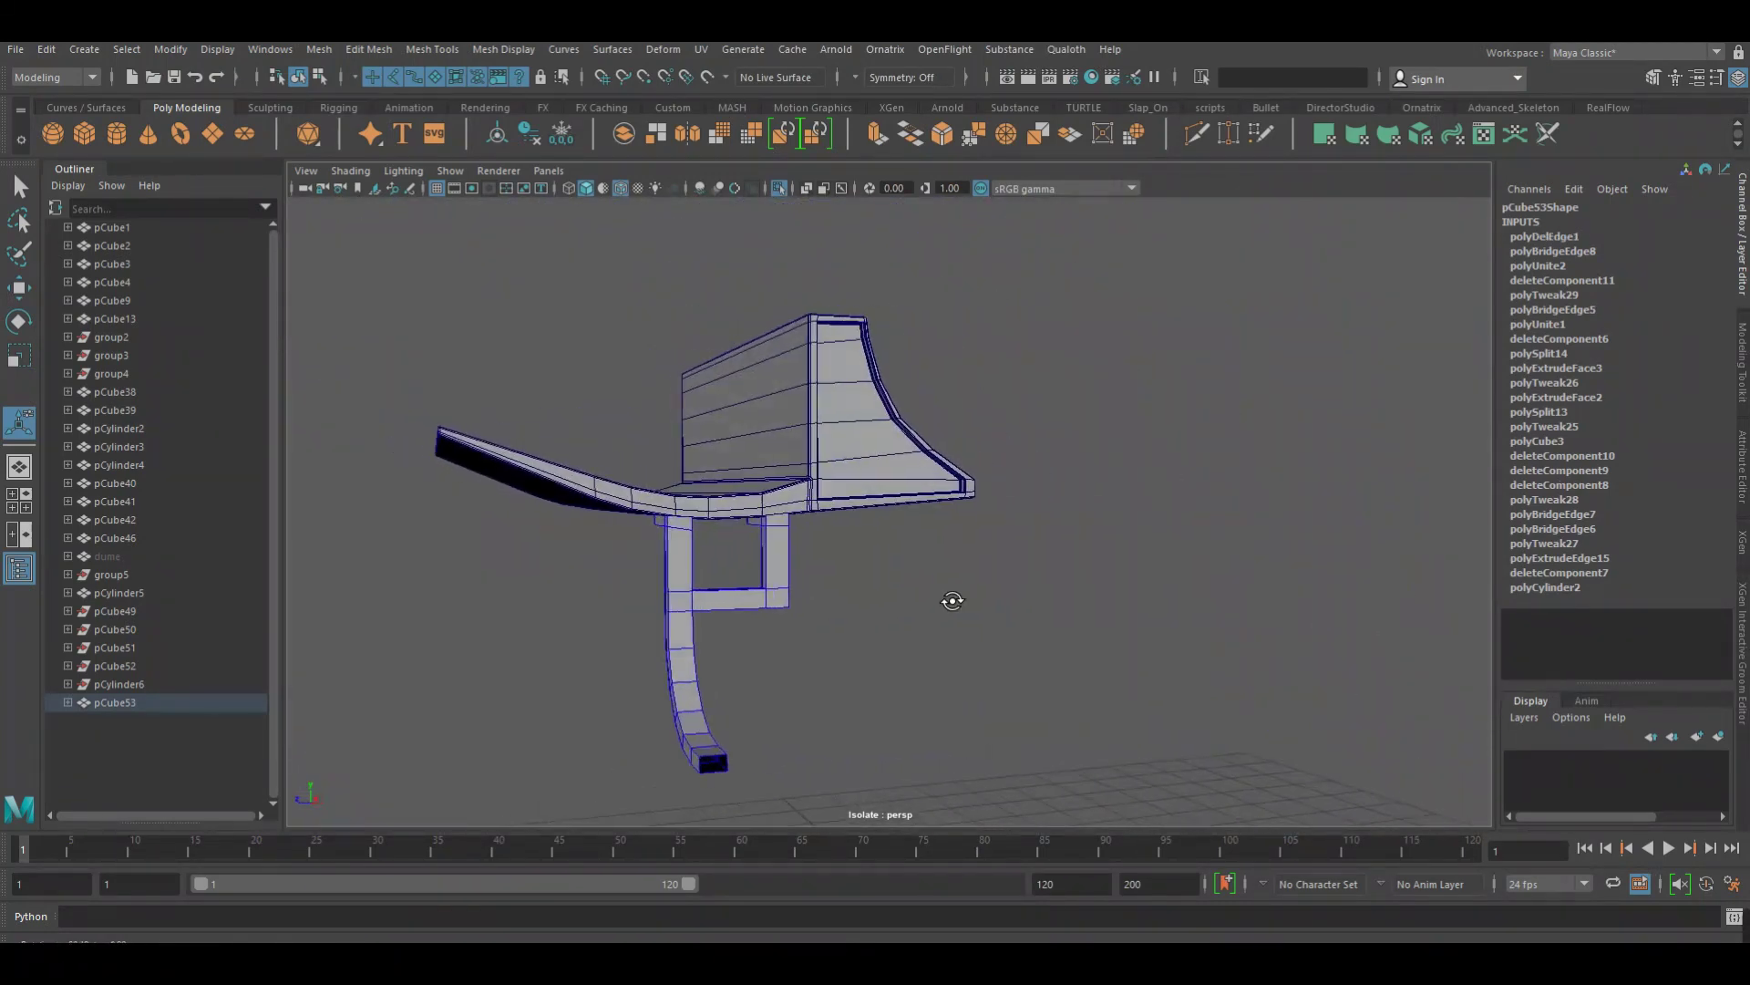
Select the combined pCube53 mesh and zoom in on the leg frame
right_click(717, 584)
left_click(763, 451)
left_click_drag(840, 544, 773, 584, "alt")
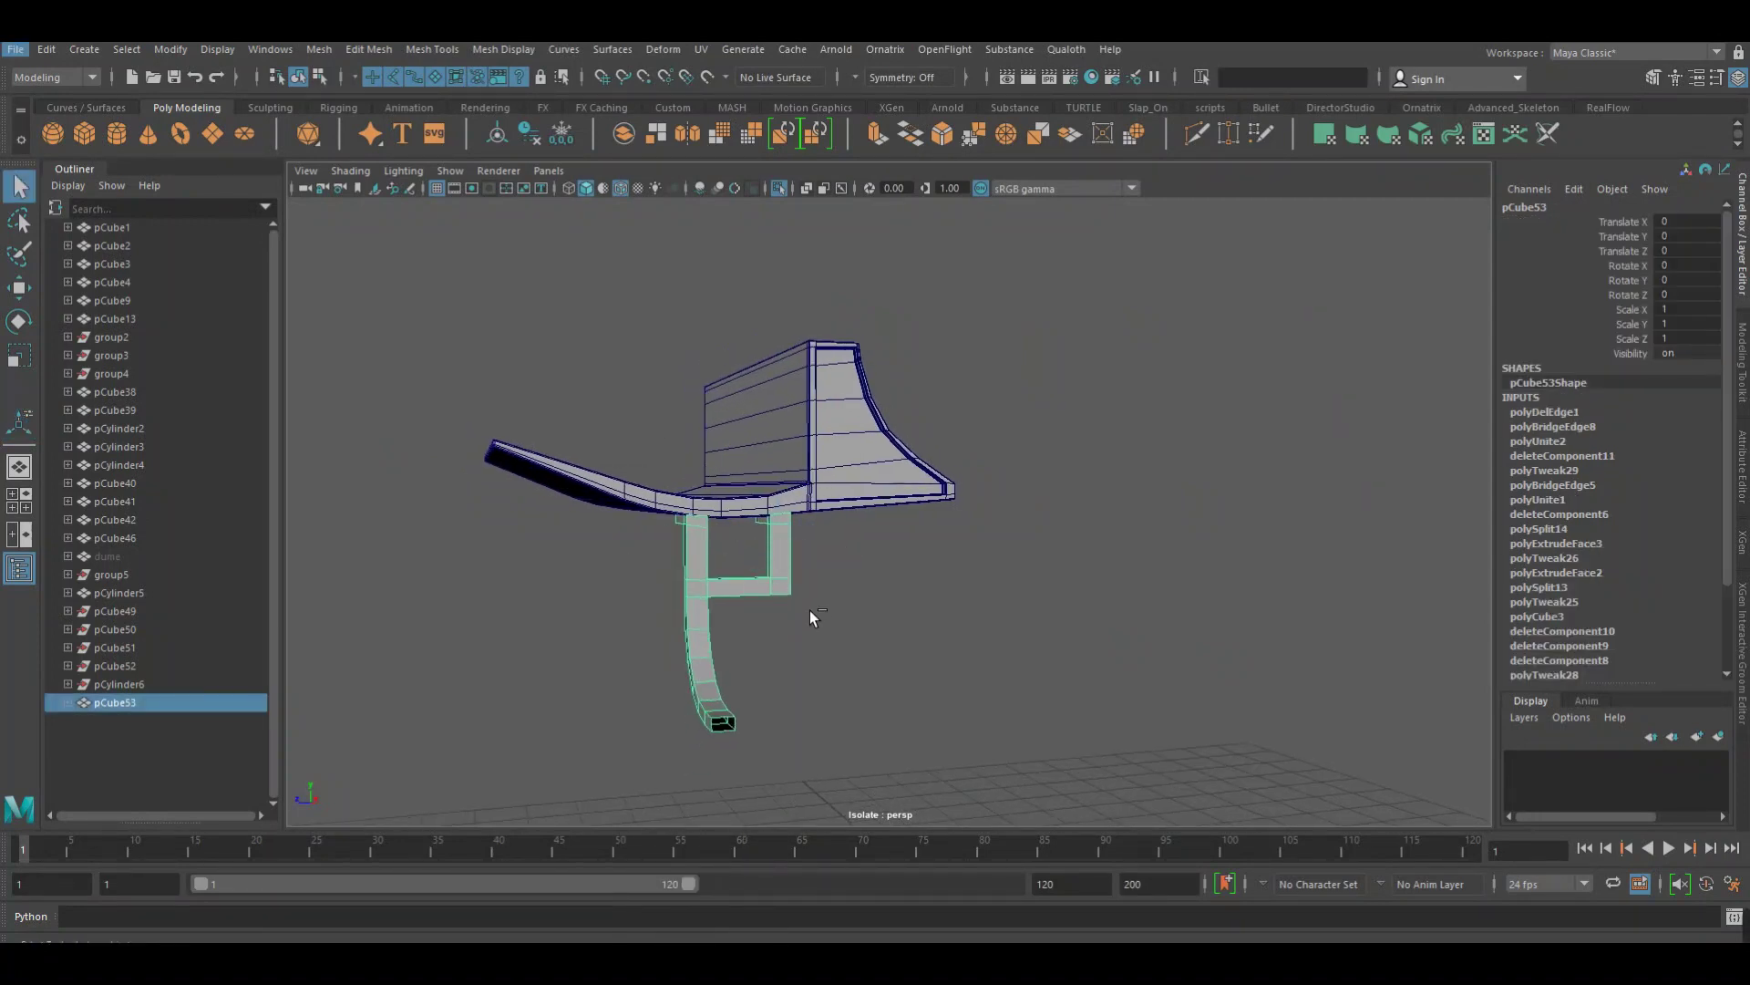
key("ctrl+z")
key("ctrl+z")
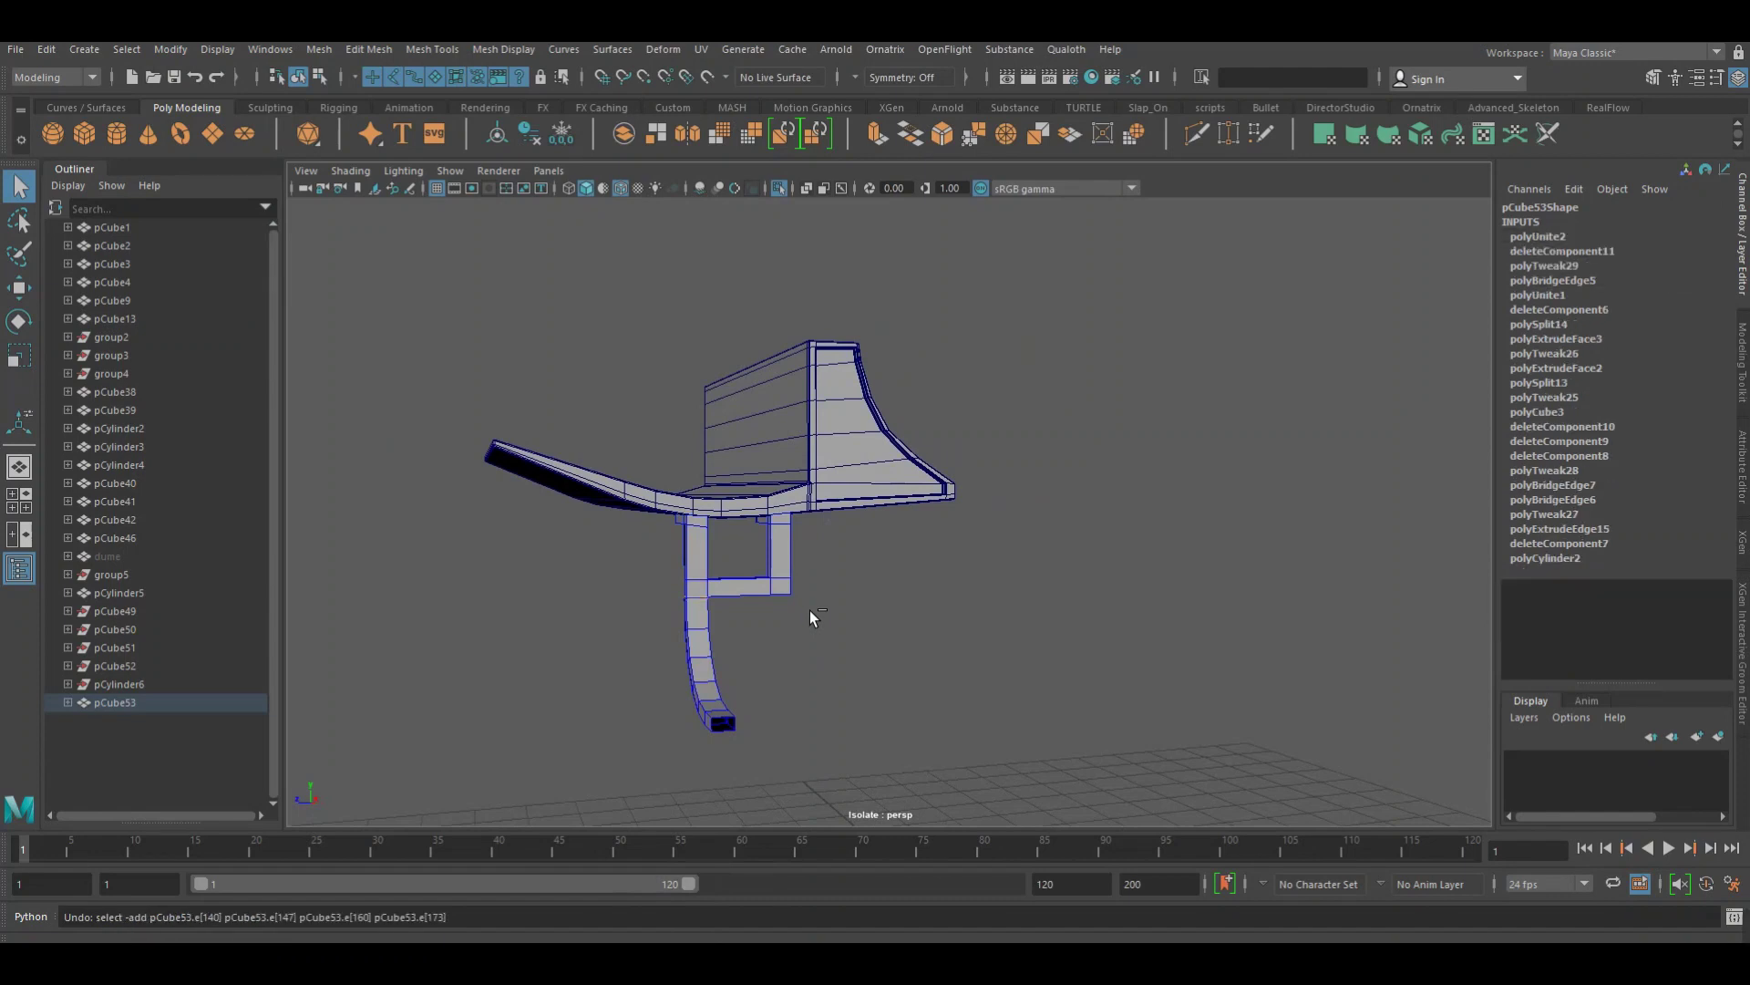
left_click_drag(812, 624, 864, 563, "alt")
mouse_move(863, 563)
right_mouse_down("alt")
mouse_move(1054, 589)
mouse_move(1021, 583)
right_mouse_up("alt")
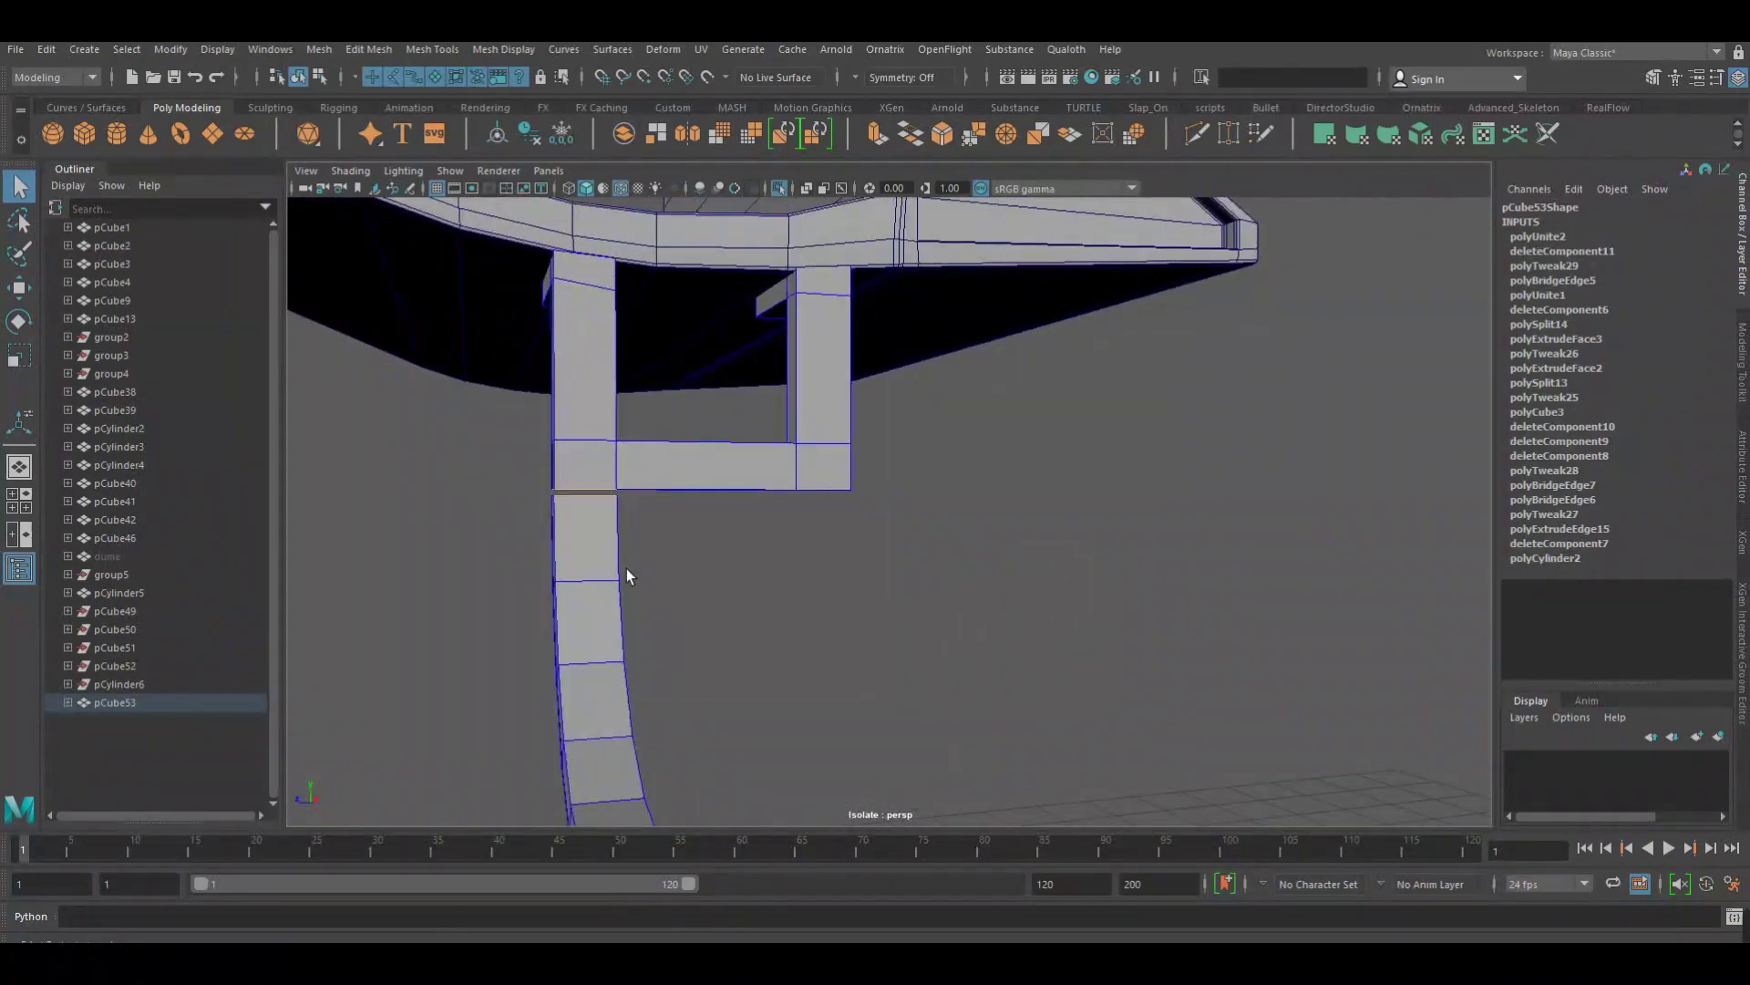
right_click_drag(628, 545, 697, 453)
key("ctrl+z")
key("ctrl+z")
key("ctrl+z")
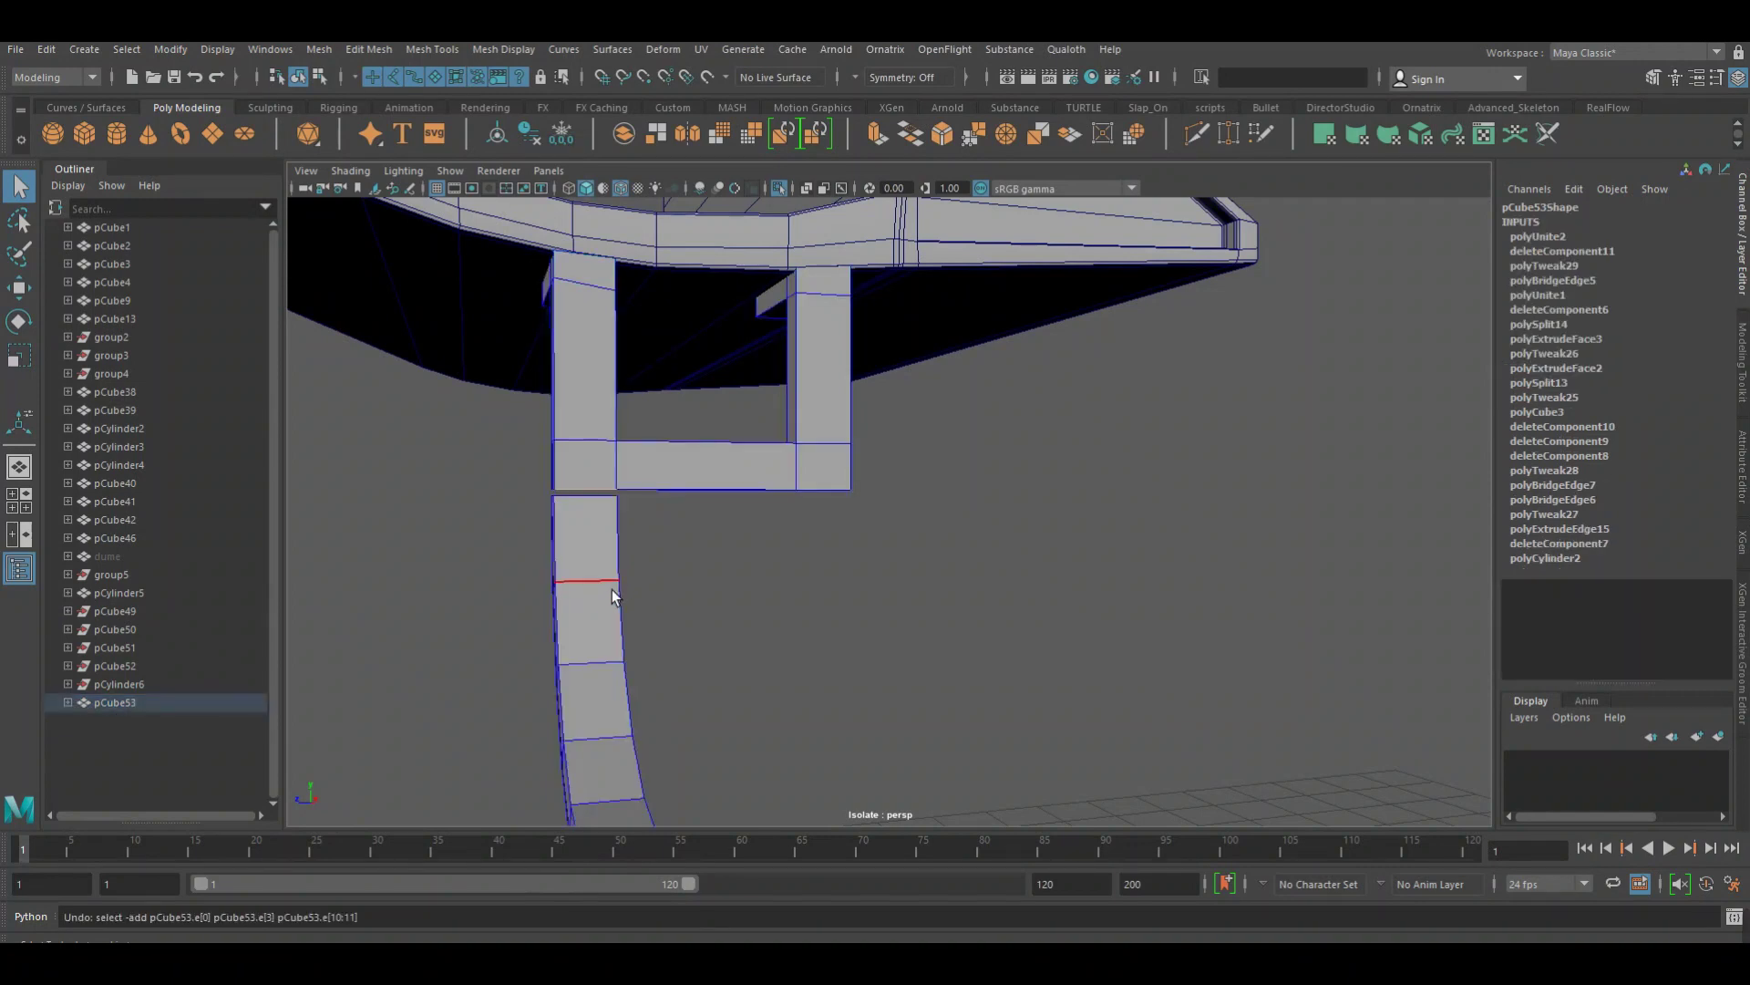
right_click_drag(611, 589, 677, 458)
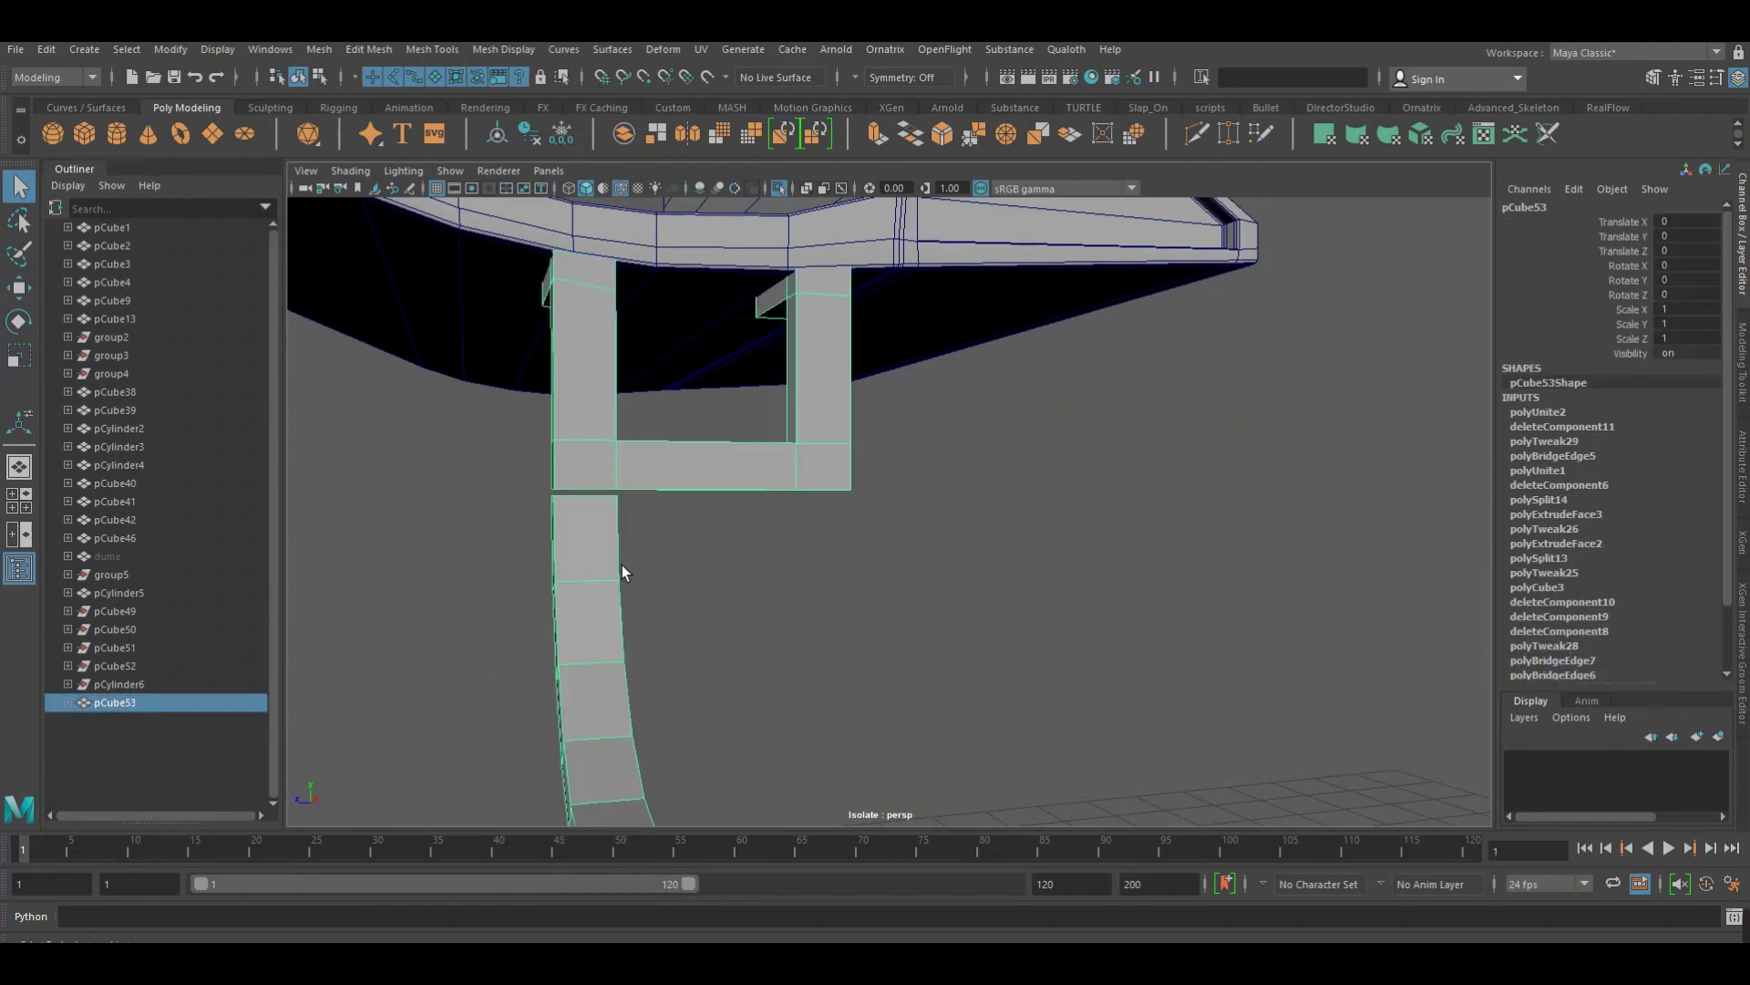
right_click_drag(751, 616, 673, 606, "alt")
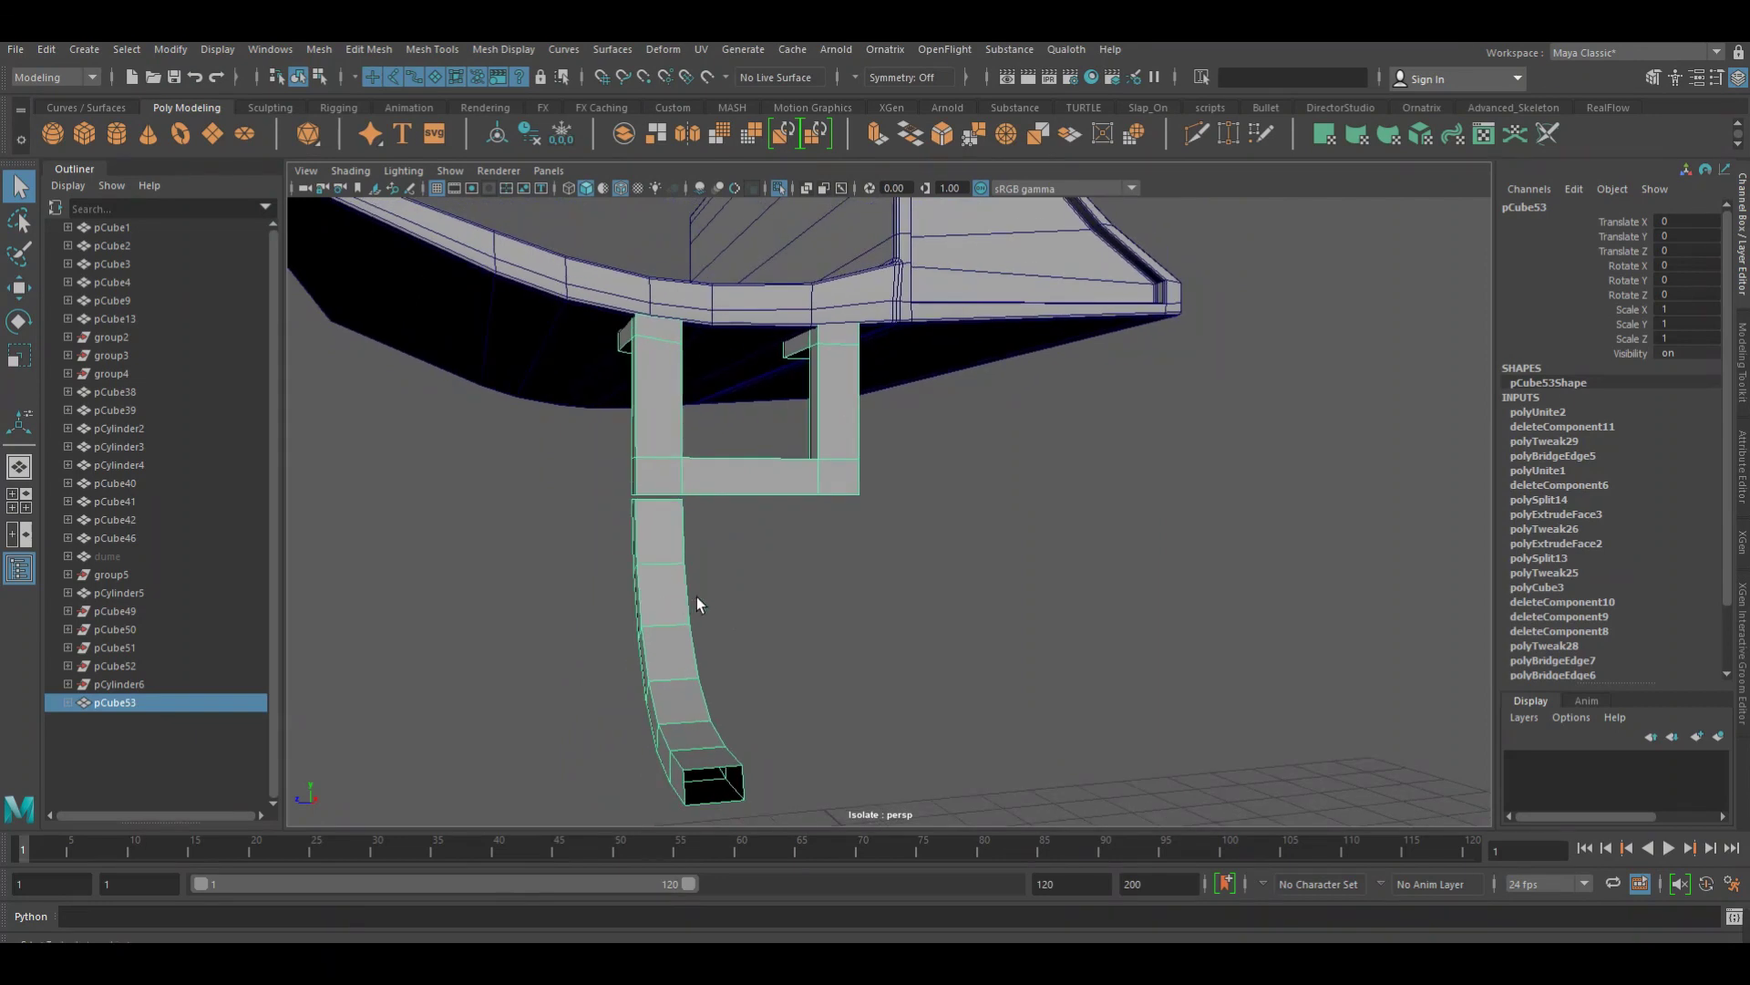
Cut a new edge across the frame's bottom bar and slide it toward the left column
right_click(737, 492)
left_click(735, 450)
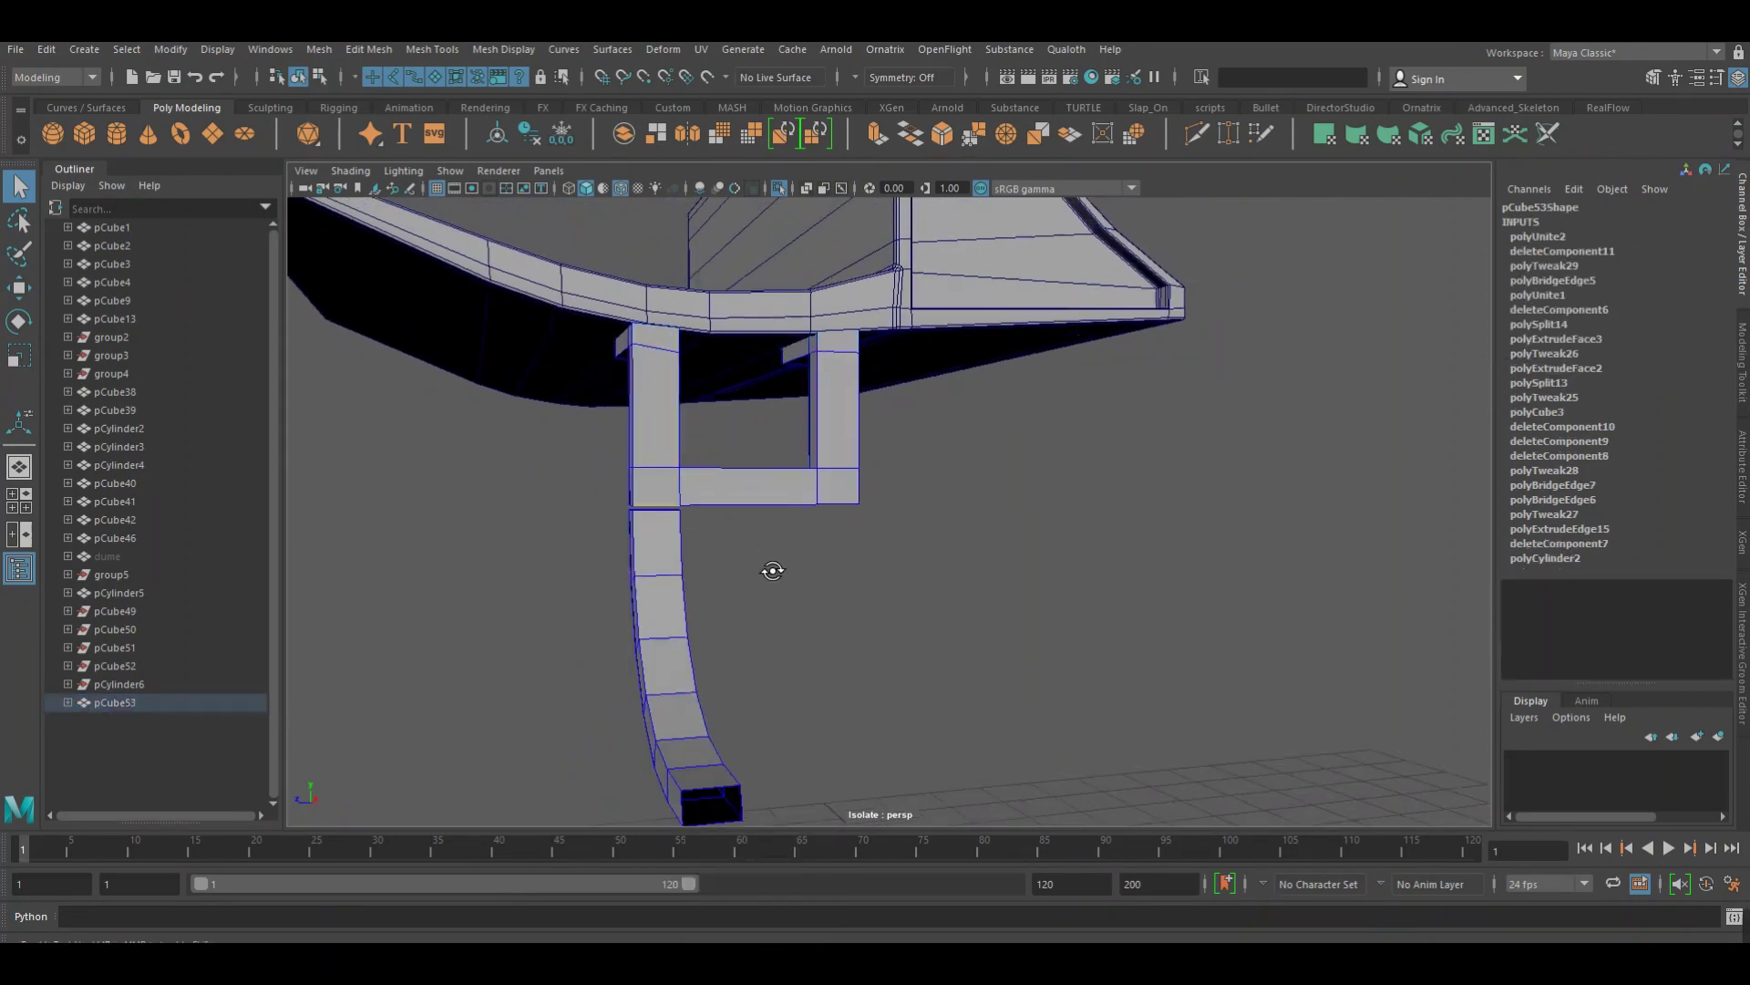
left_click_drag(770, 570, 716, 589, "alt")
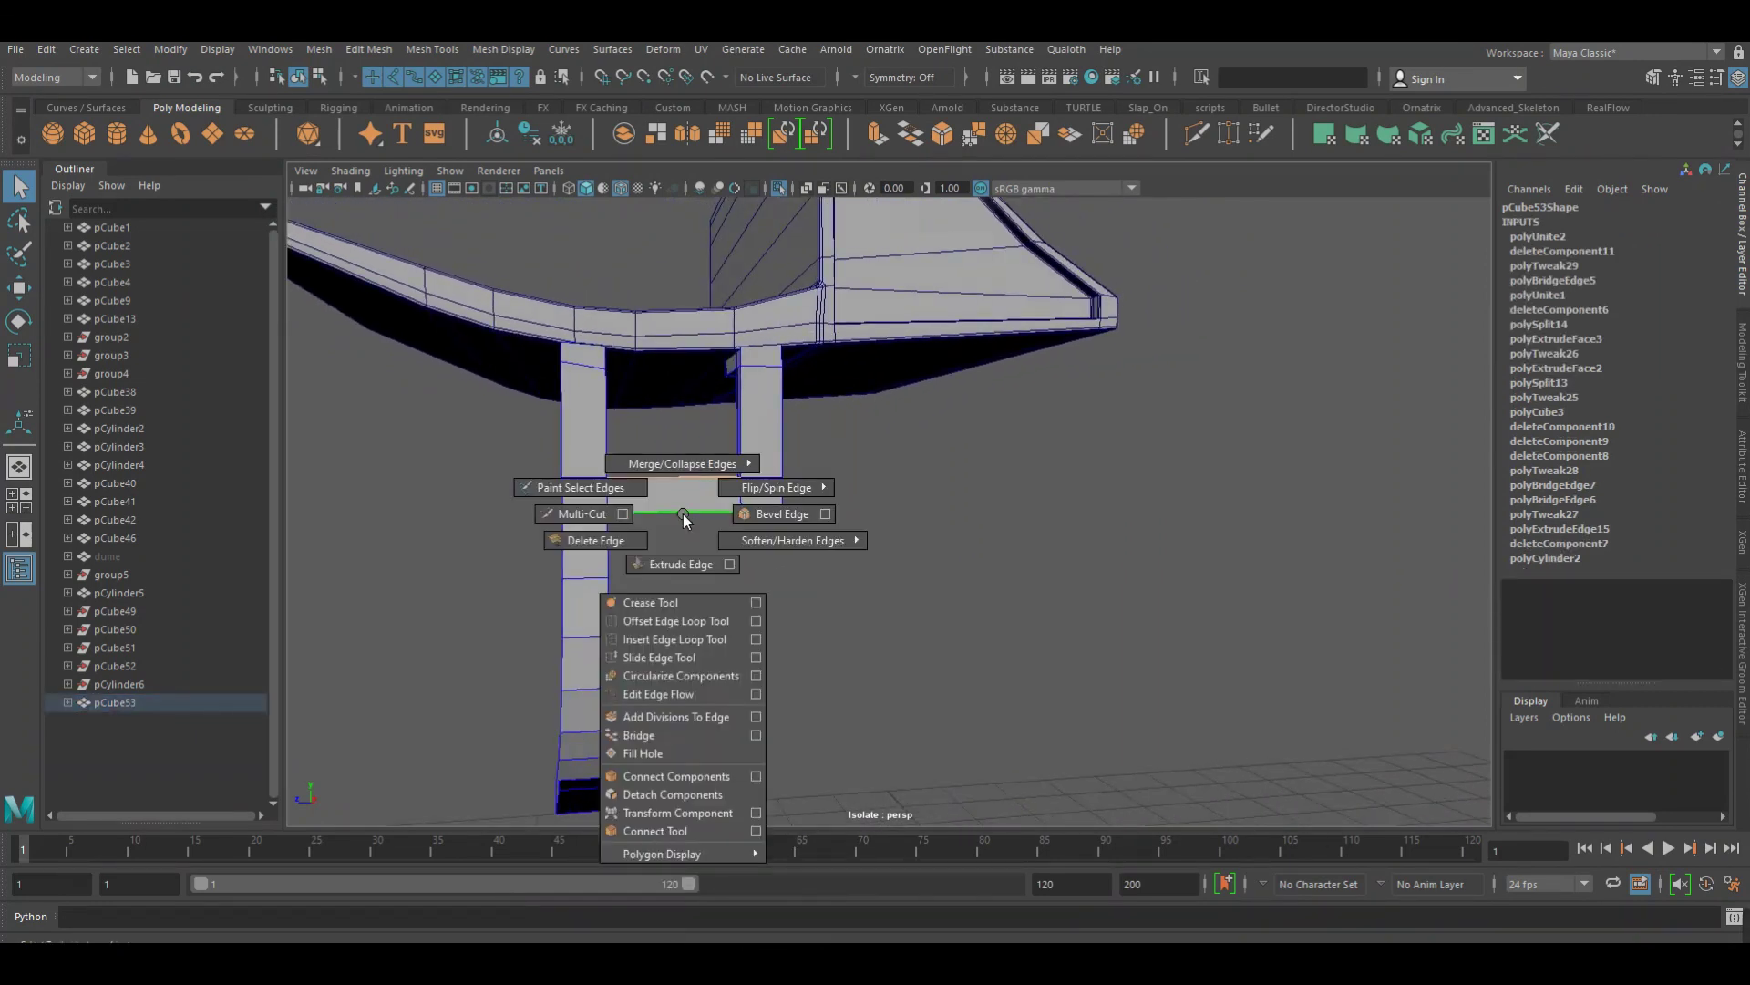
right_click_drag(692, 521, 691, 830, "shift")
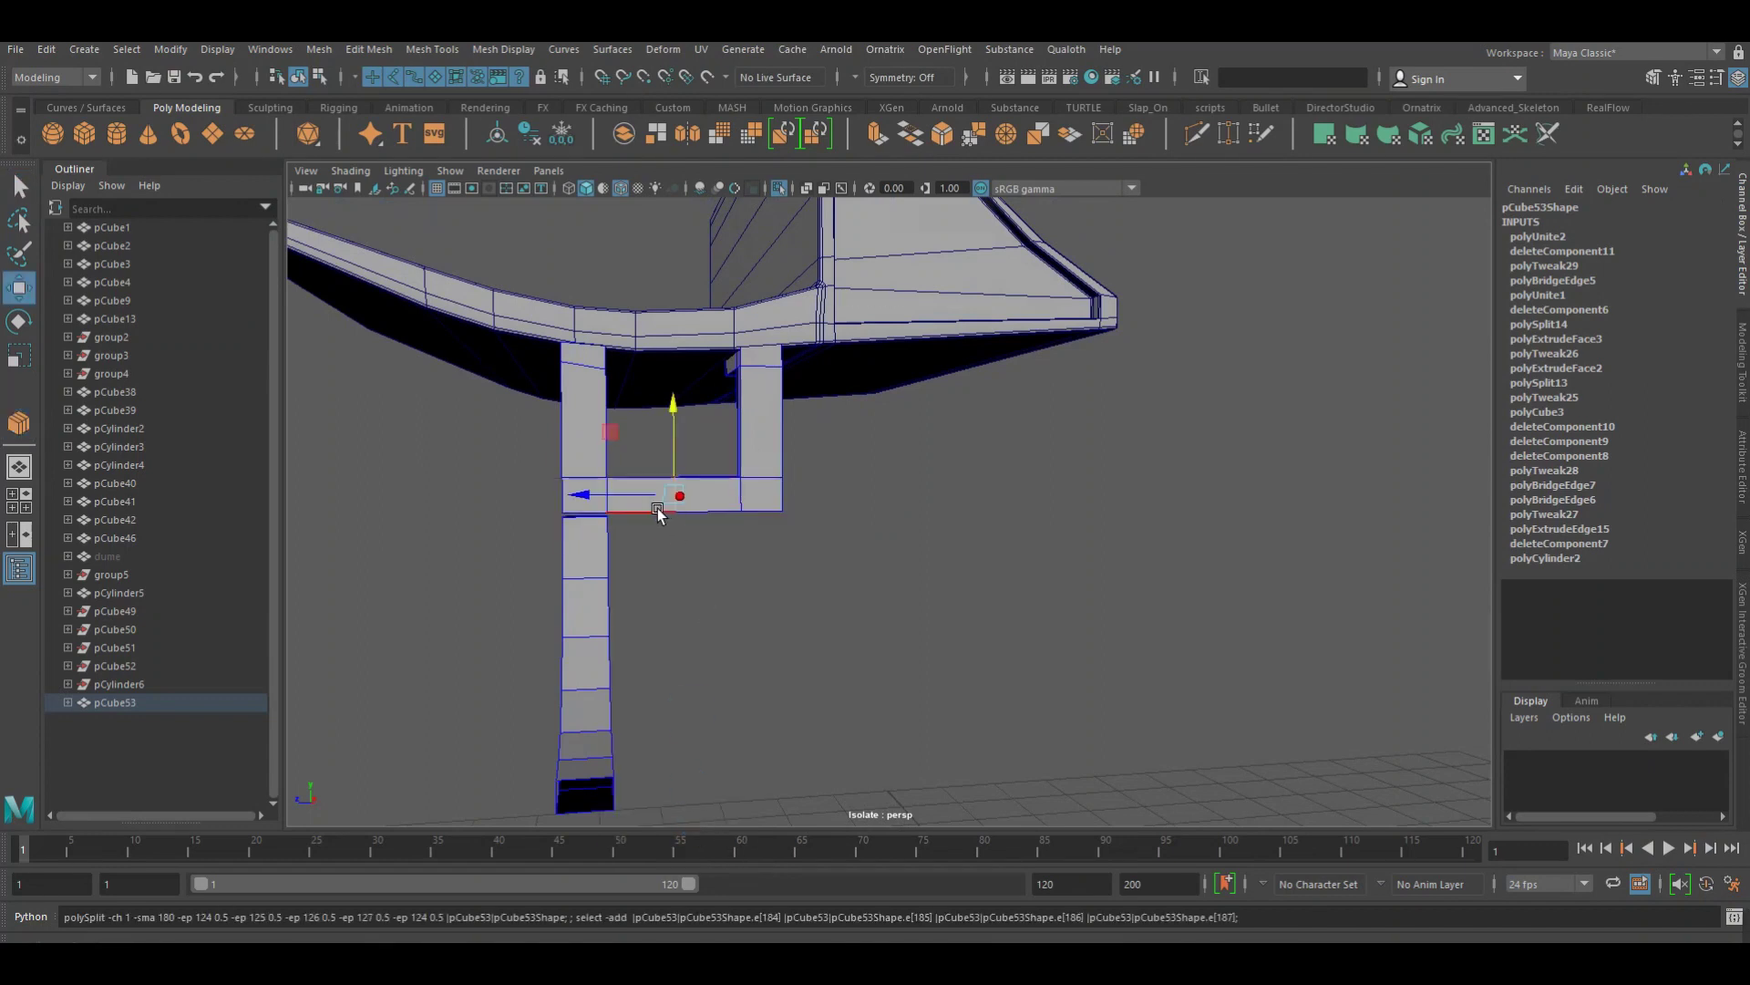
left_click_drag(658, 509, 627, 501)
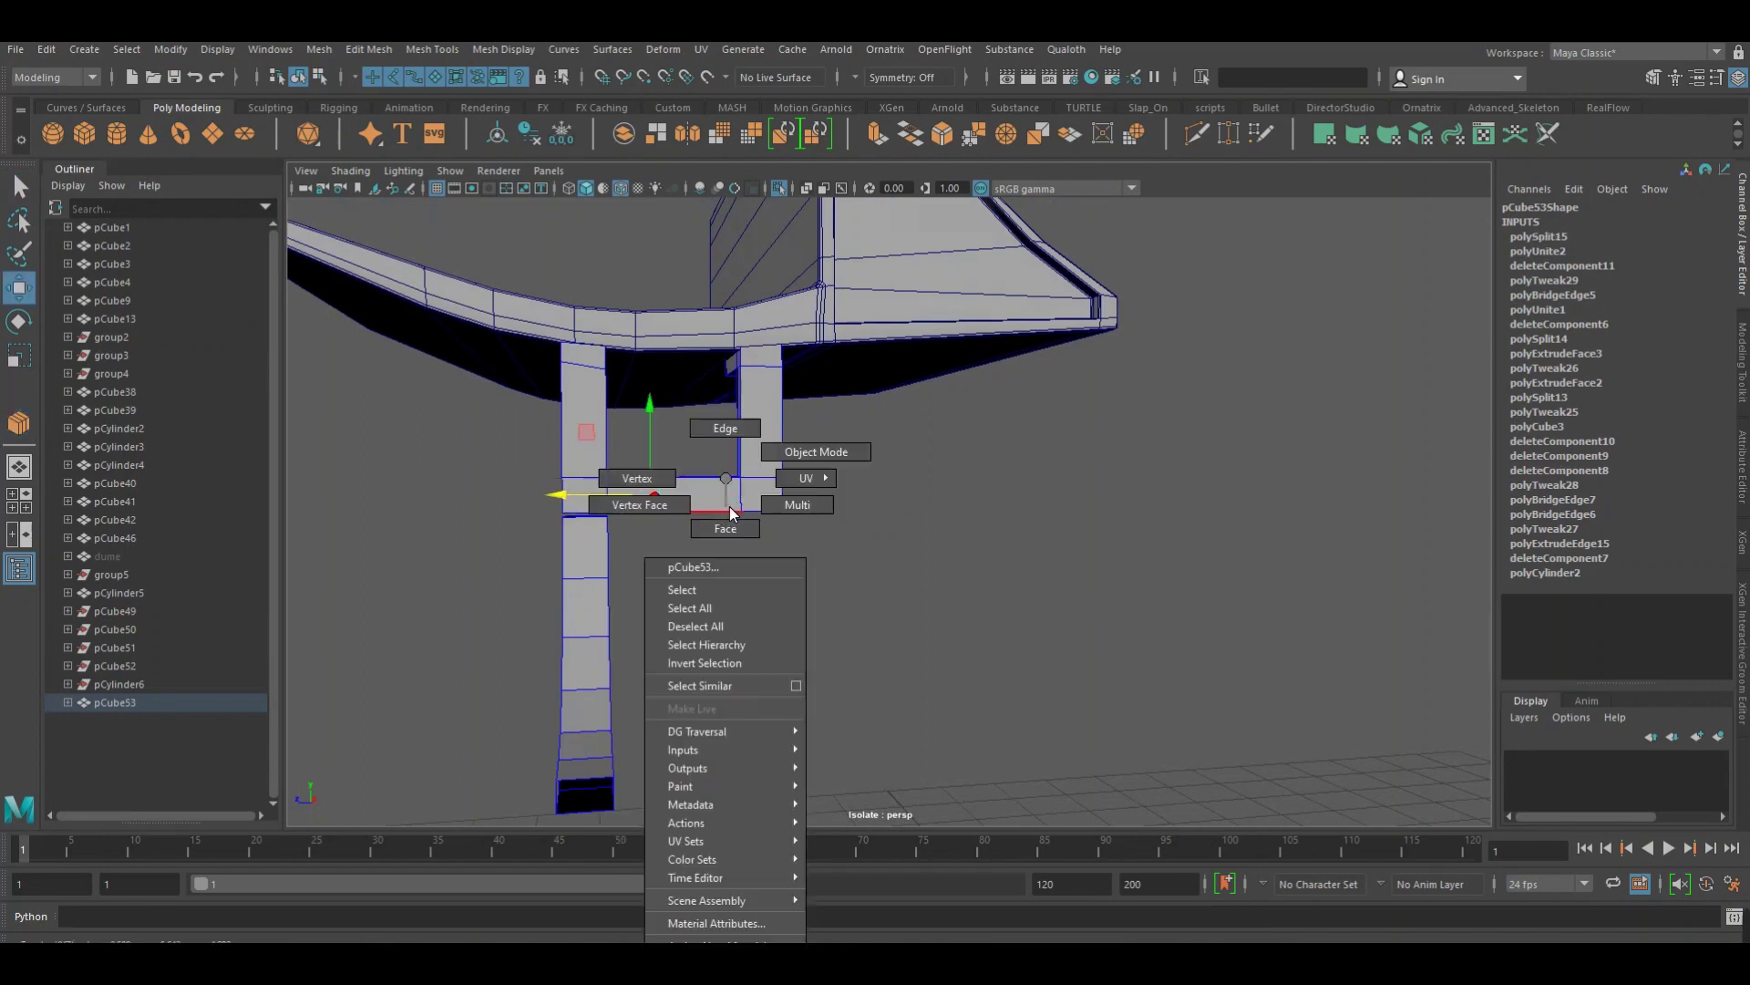
Select the frame's L-shaped faces, then undo to restore the unsplit frame
right_click_drag(743, 518, 825, 451)
right_click(744, 478)
right_click_drag(746, 507, 744, 527)
left_click_drag(874, 602, 722, 297)
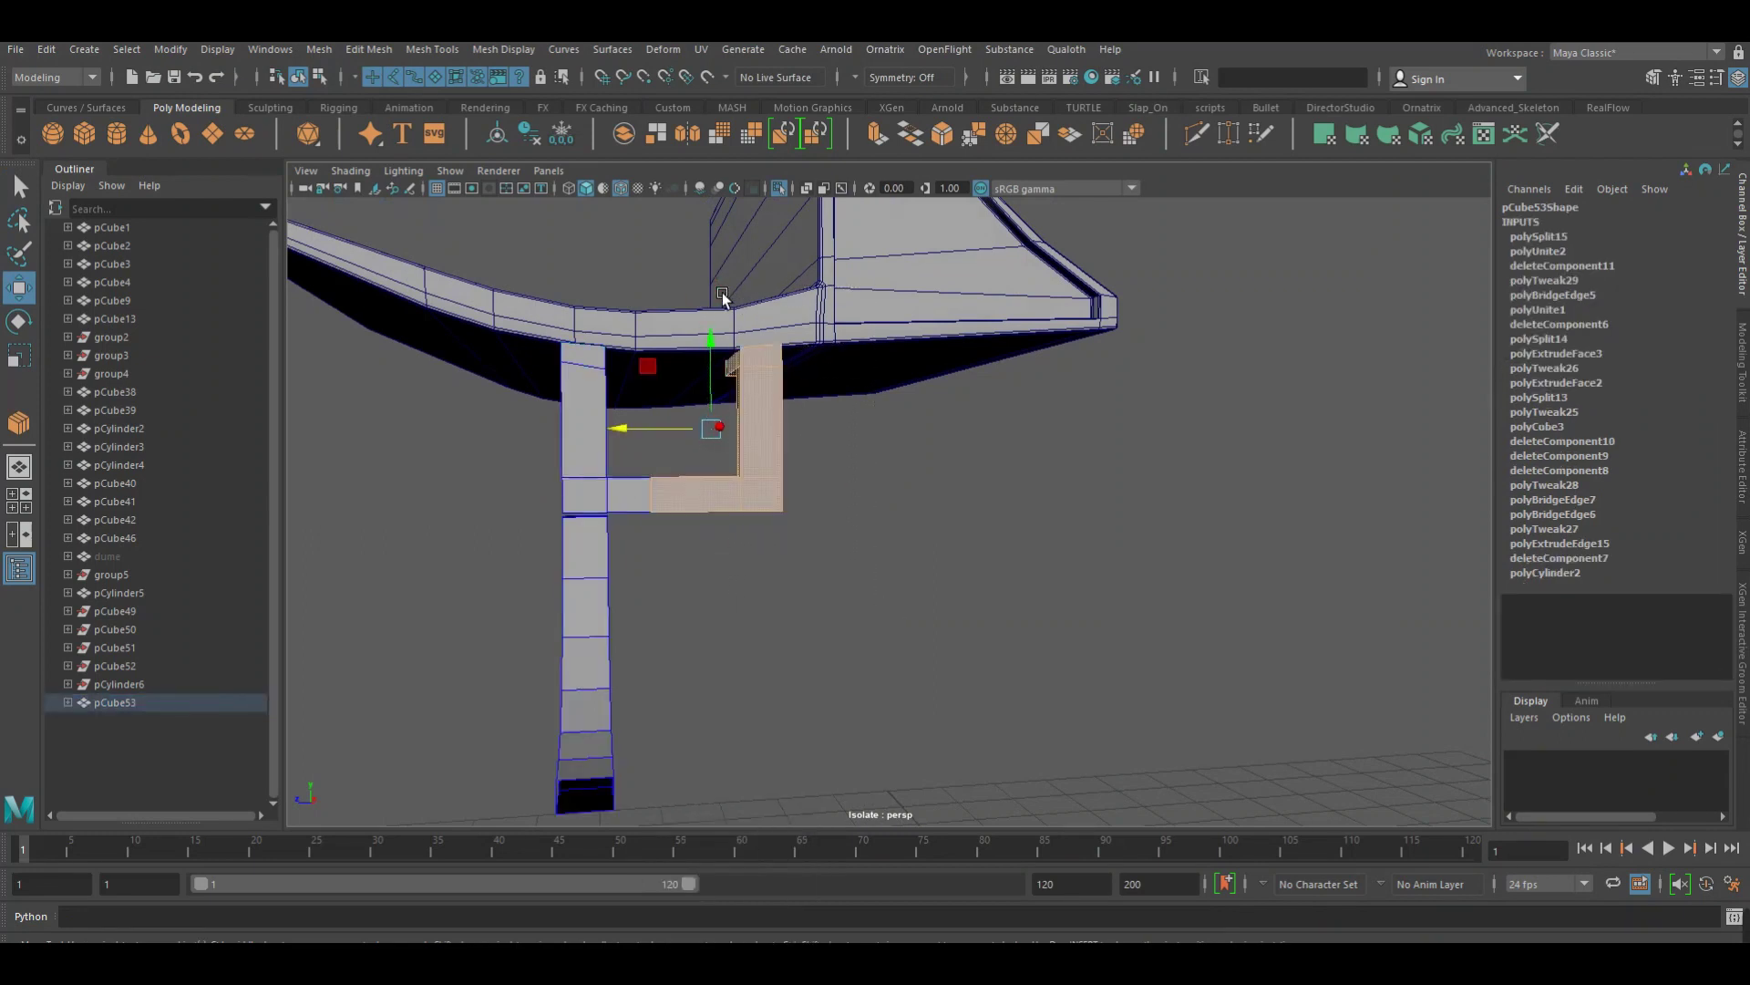
key("ctrl+z")
key("ctrl+z")
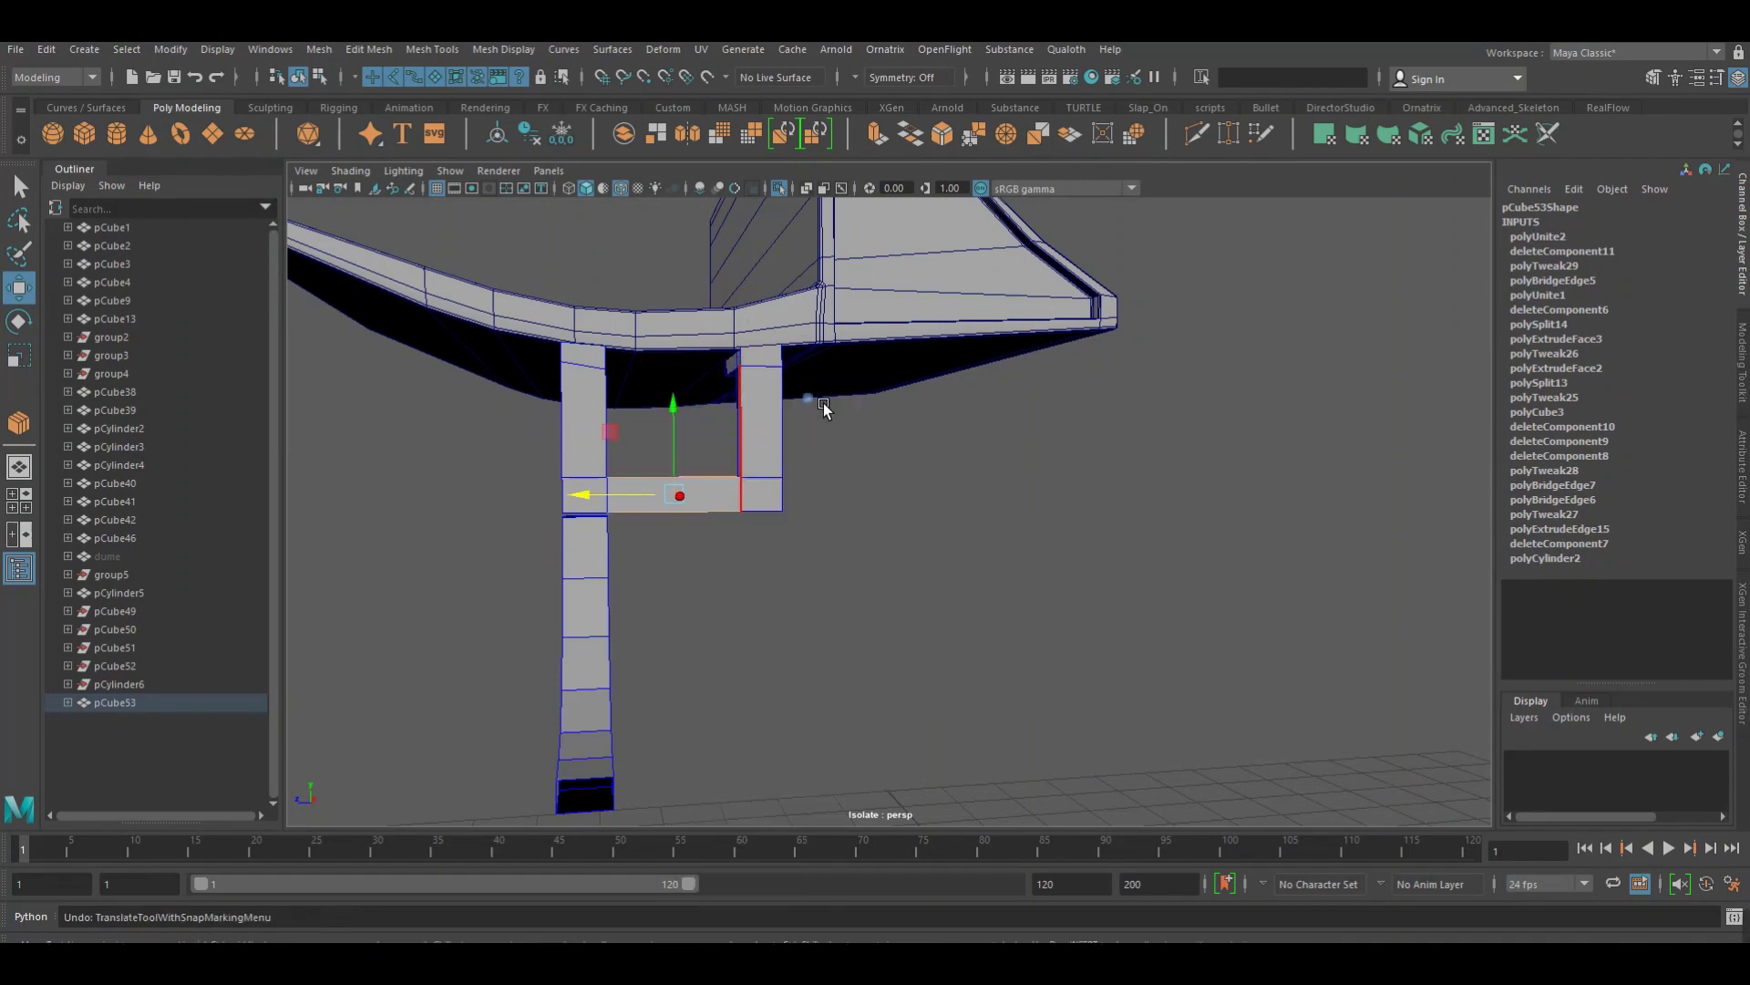
Return the frame to object mode and view the leg from the side
key("F8")
key("space")
left_click(795, 527)
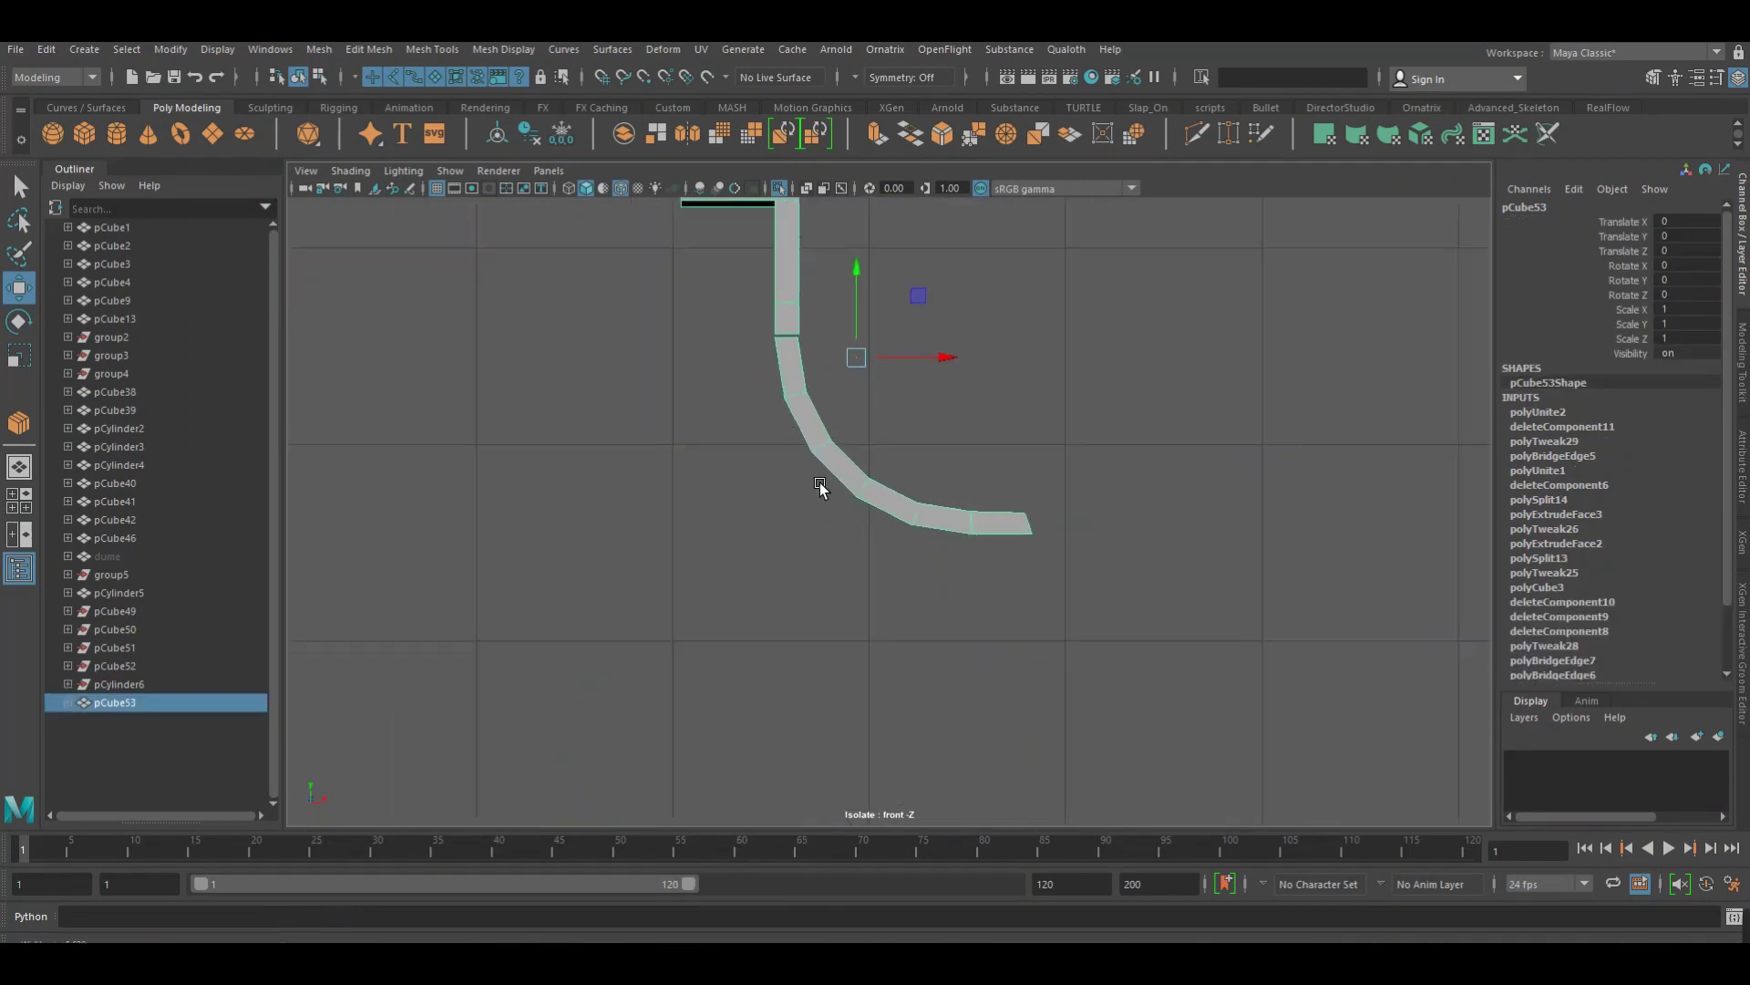
scroll(819, 483, "down", 3)
key("space")
left_click_drag(854, 416, 899, 414)
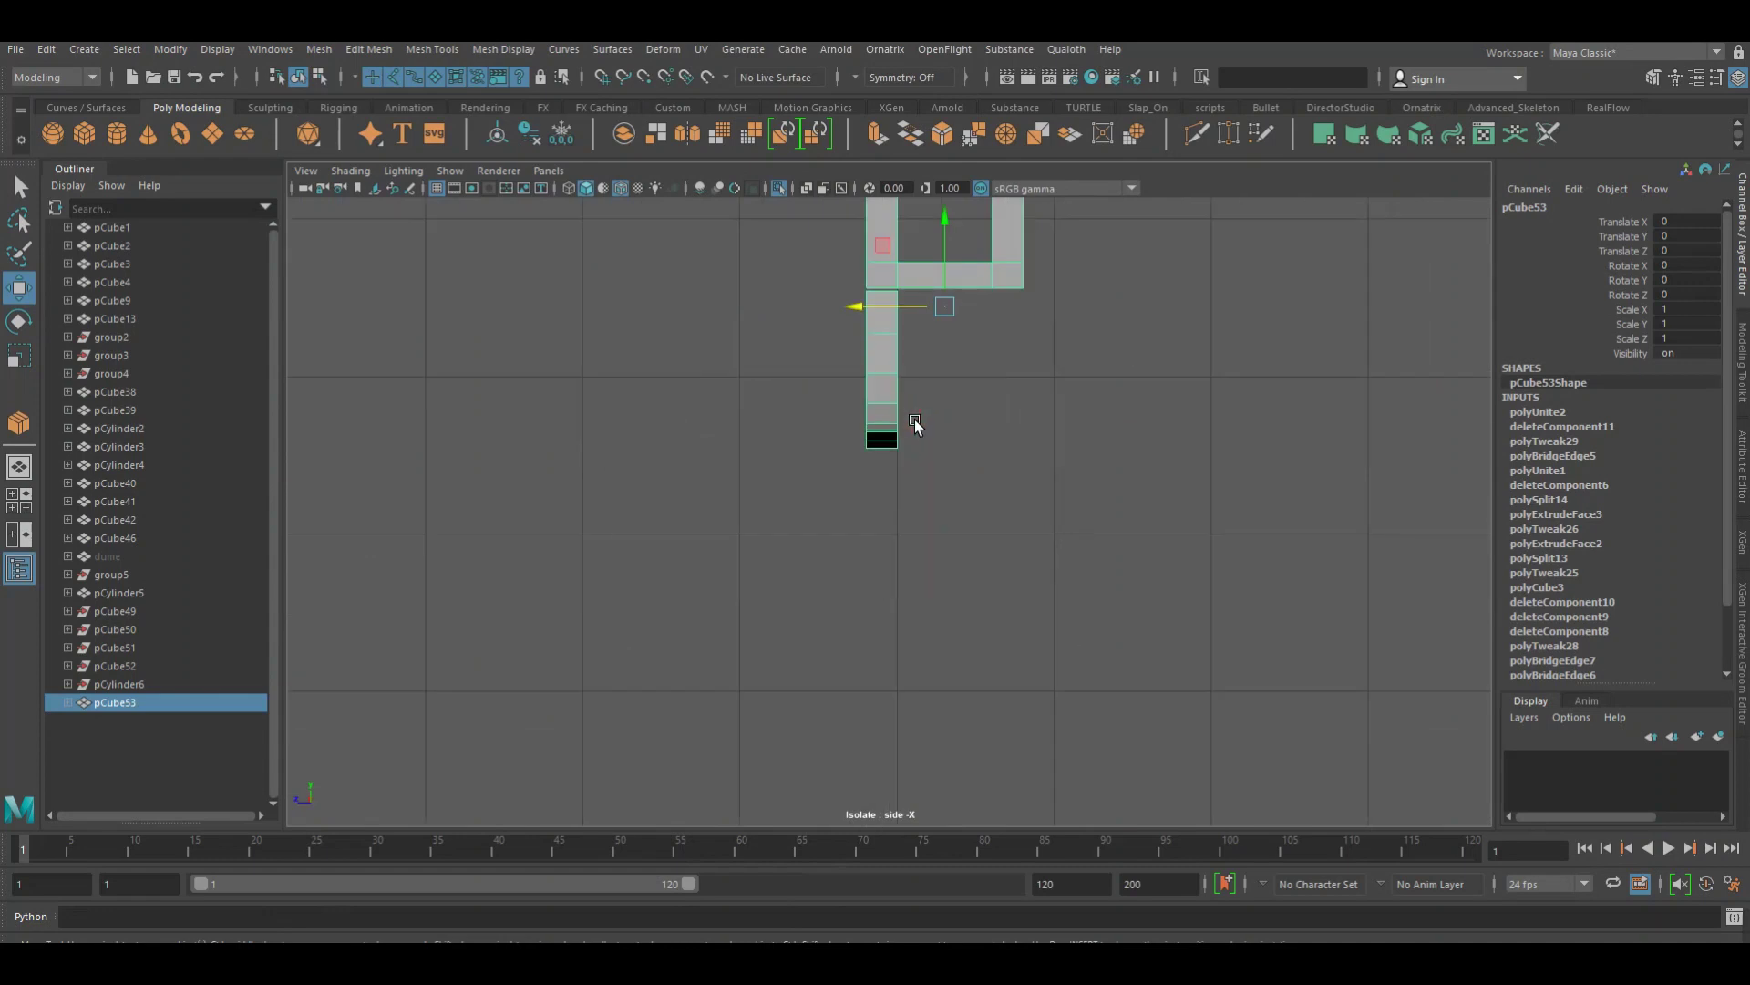
scroll(915, 488, "up", 5)
Select the bottom bar face and split it with a midpoint edge
right_click_drag(915, 488, 915, 451)
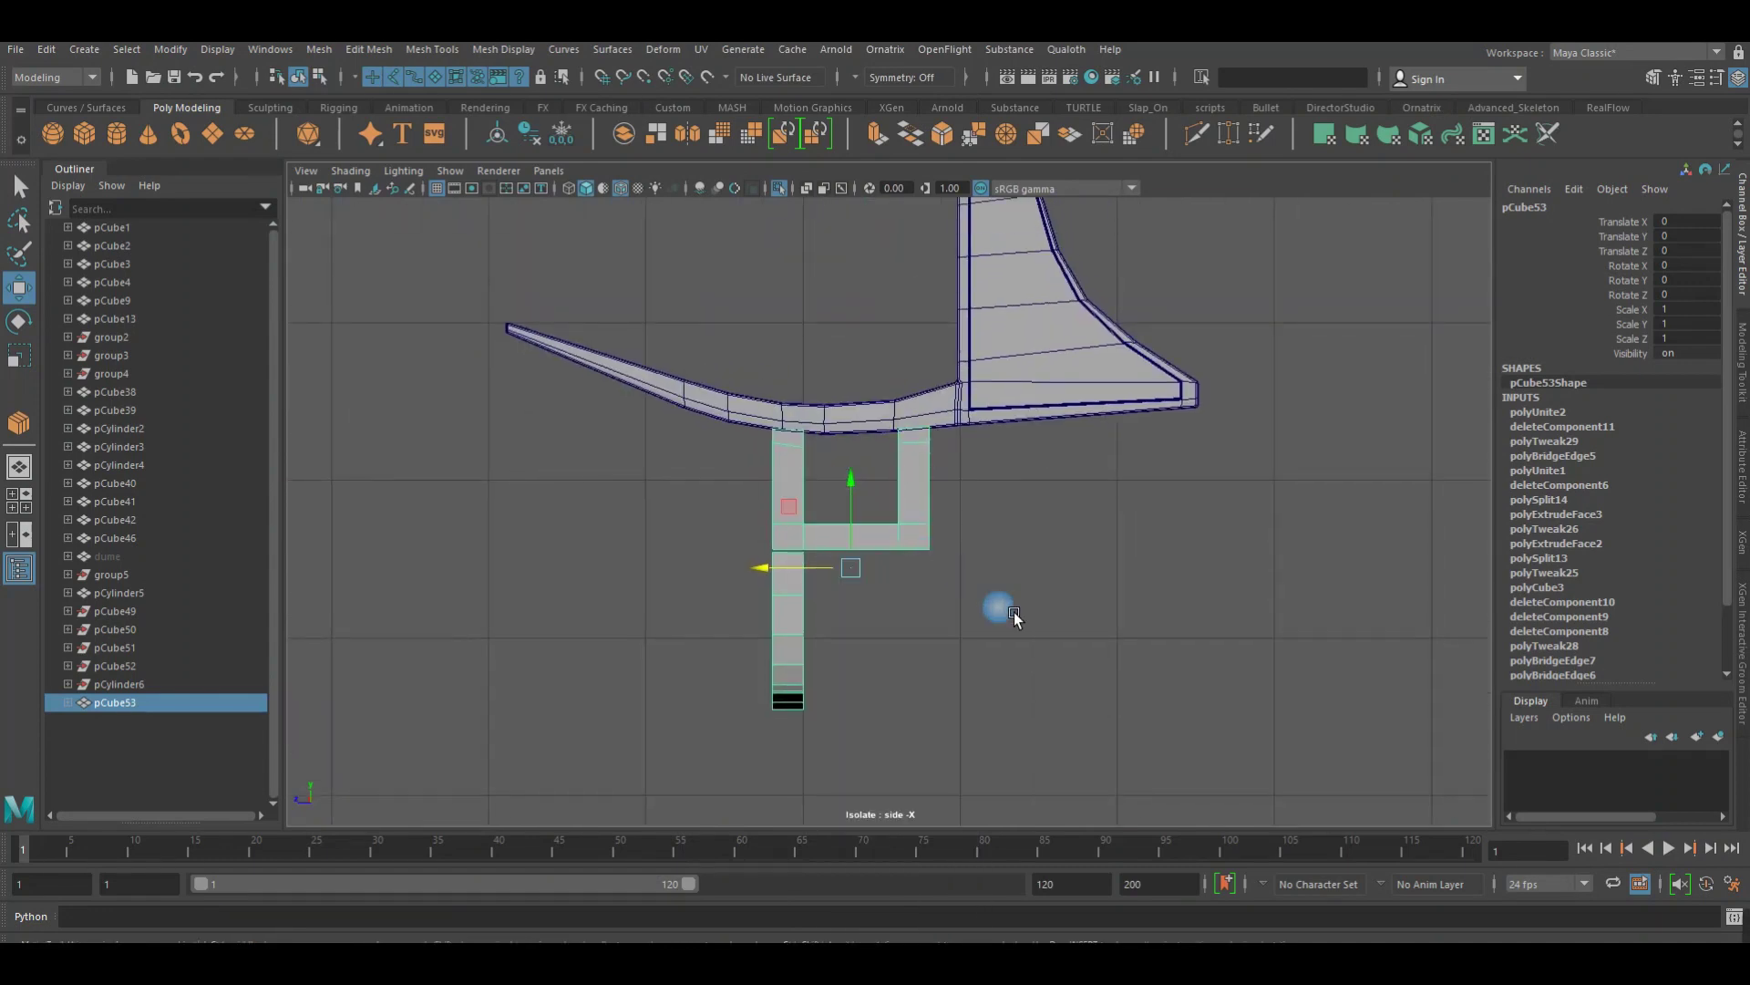
left_click_drag(1027, 627, 890, 436)
double_click(900, 421)
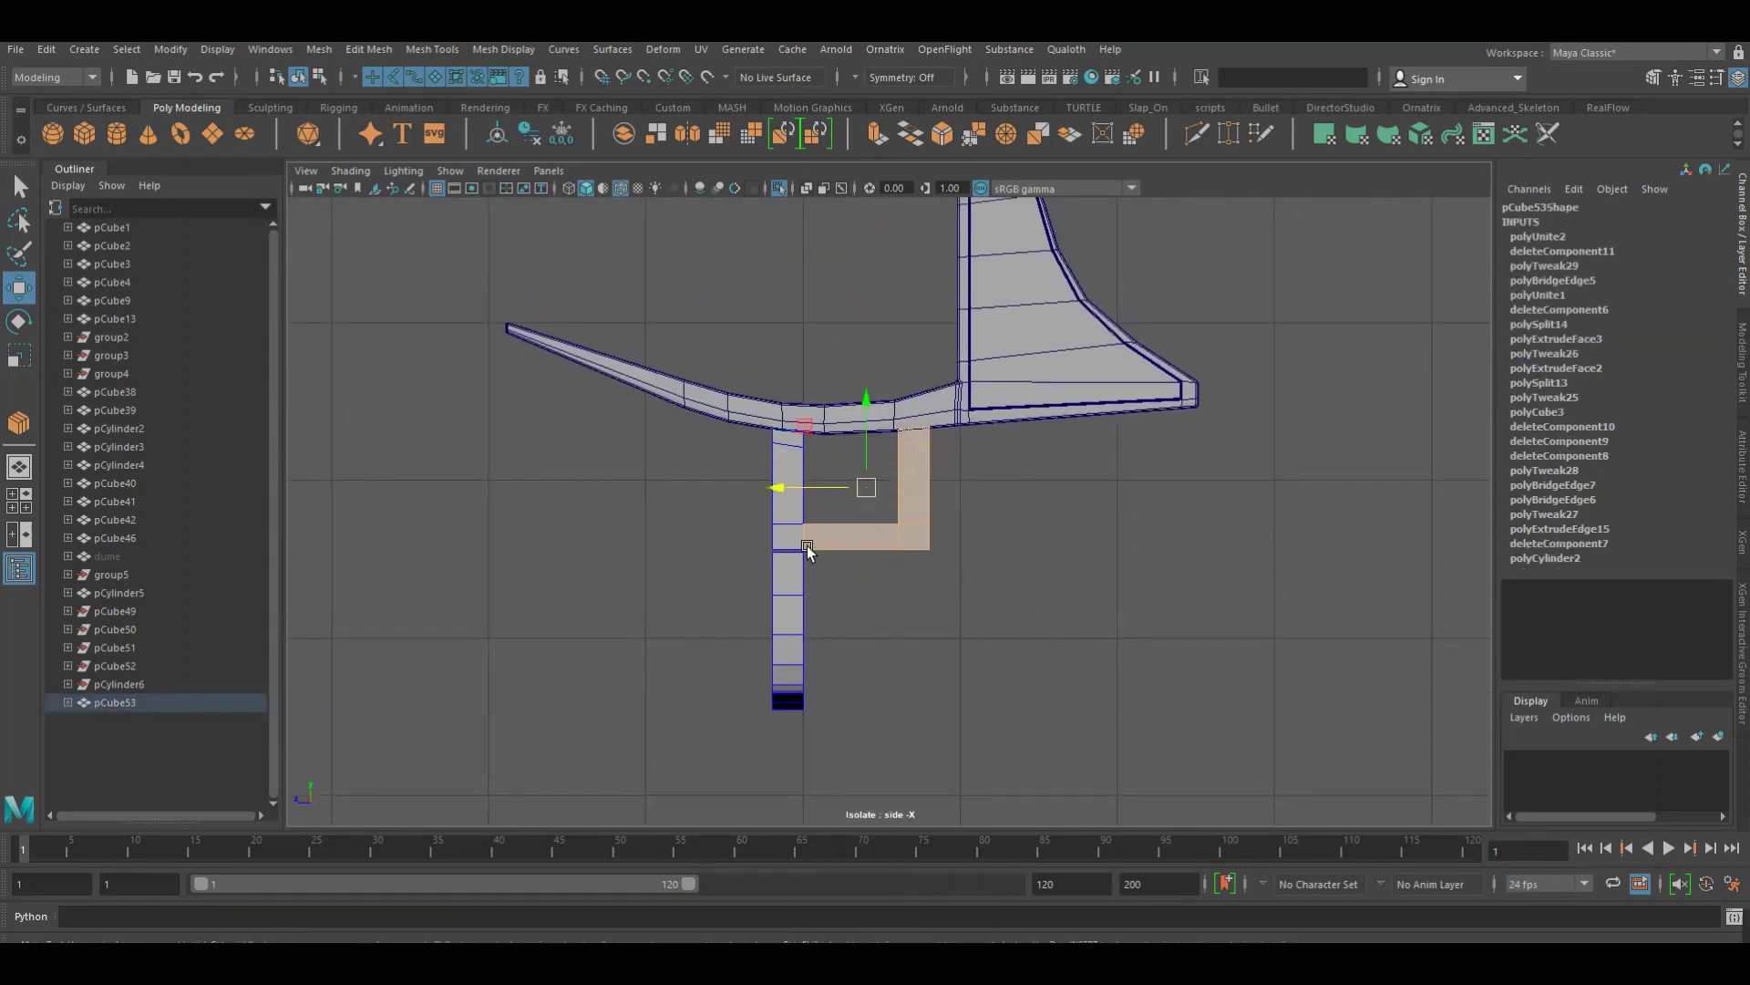
scroll(1285, 547, "up", 4)
right_click(849, 471)
right_click_drag(863, 467, 848, 502)
right_click_drag(840, 571, 825, 888, "shift")
key("w")
Delete the L-shaped faces—the second post and half the crossbar—and return to object mode
right_click_drag(877, 478, 875, 599)
left_click_drag(1037, 673, 902, 328)
key("Delete")
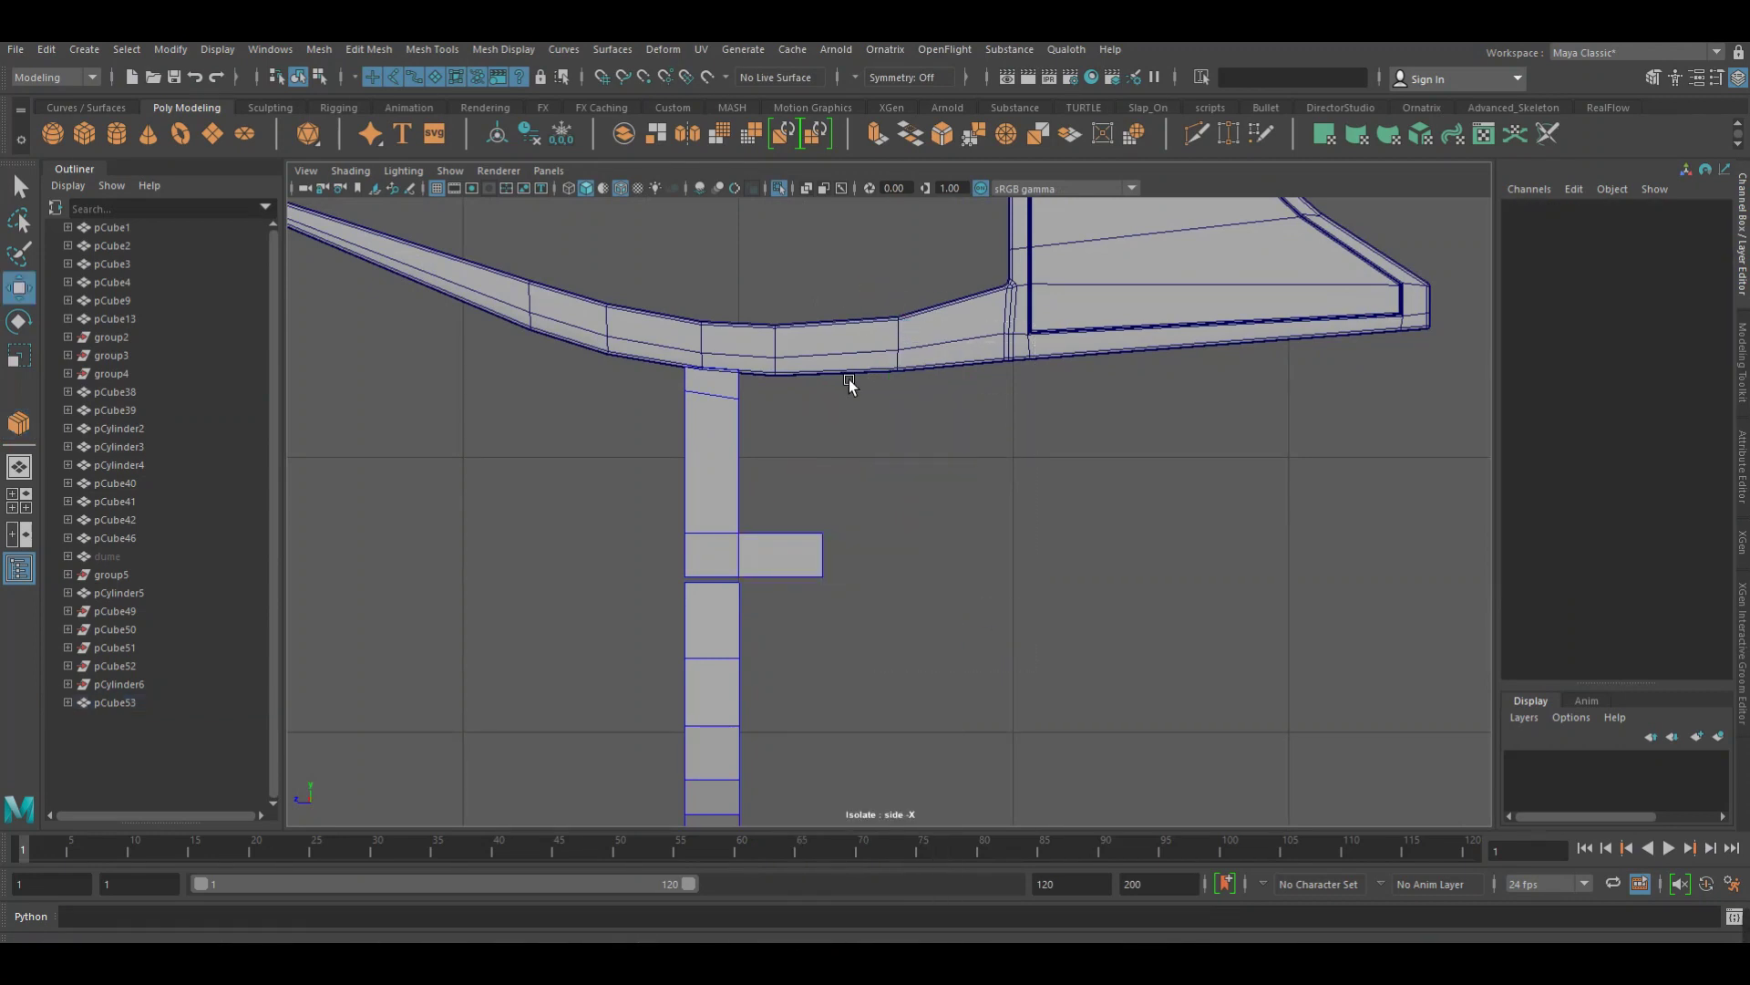
right_click_drag(848, 379, 920, 345)
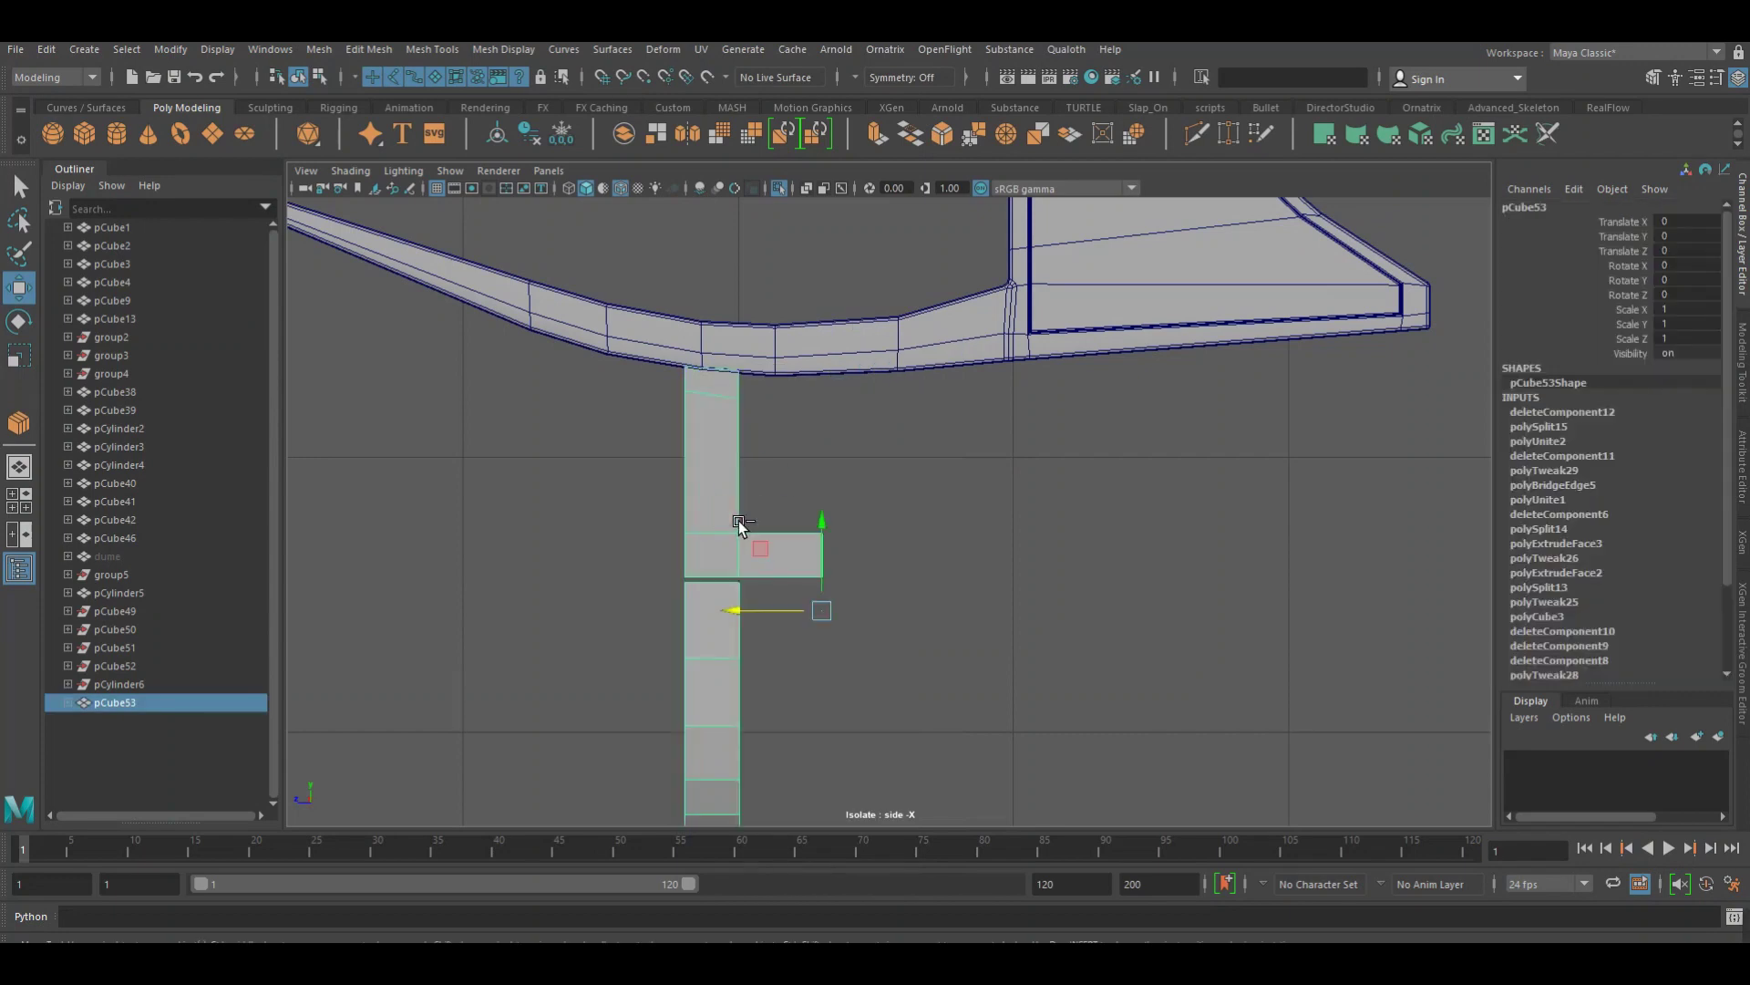
Try a mirrored, sideways-shifted copy of the leg, inspect it, then undo it
key("ctrl+shift+d")
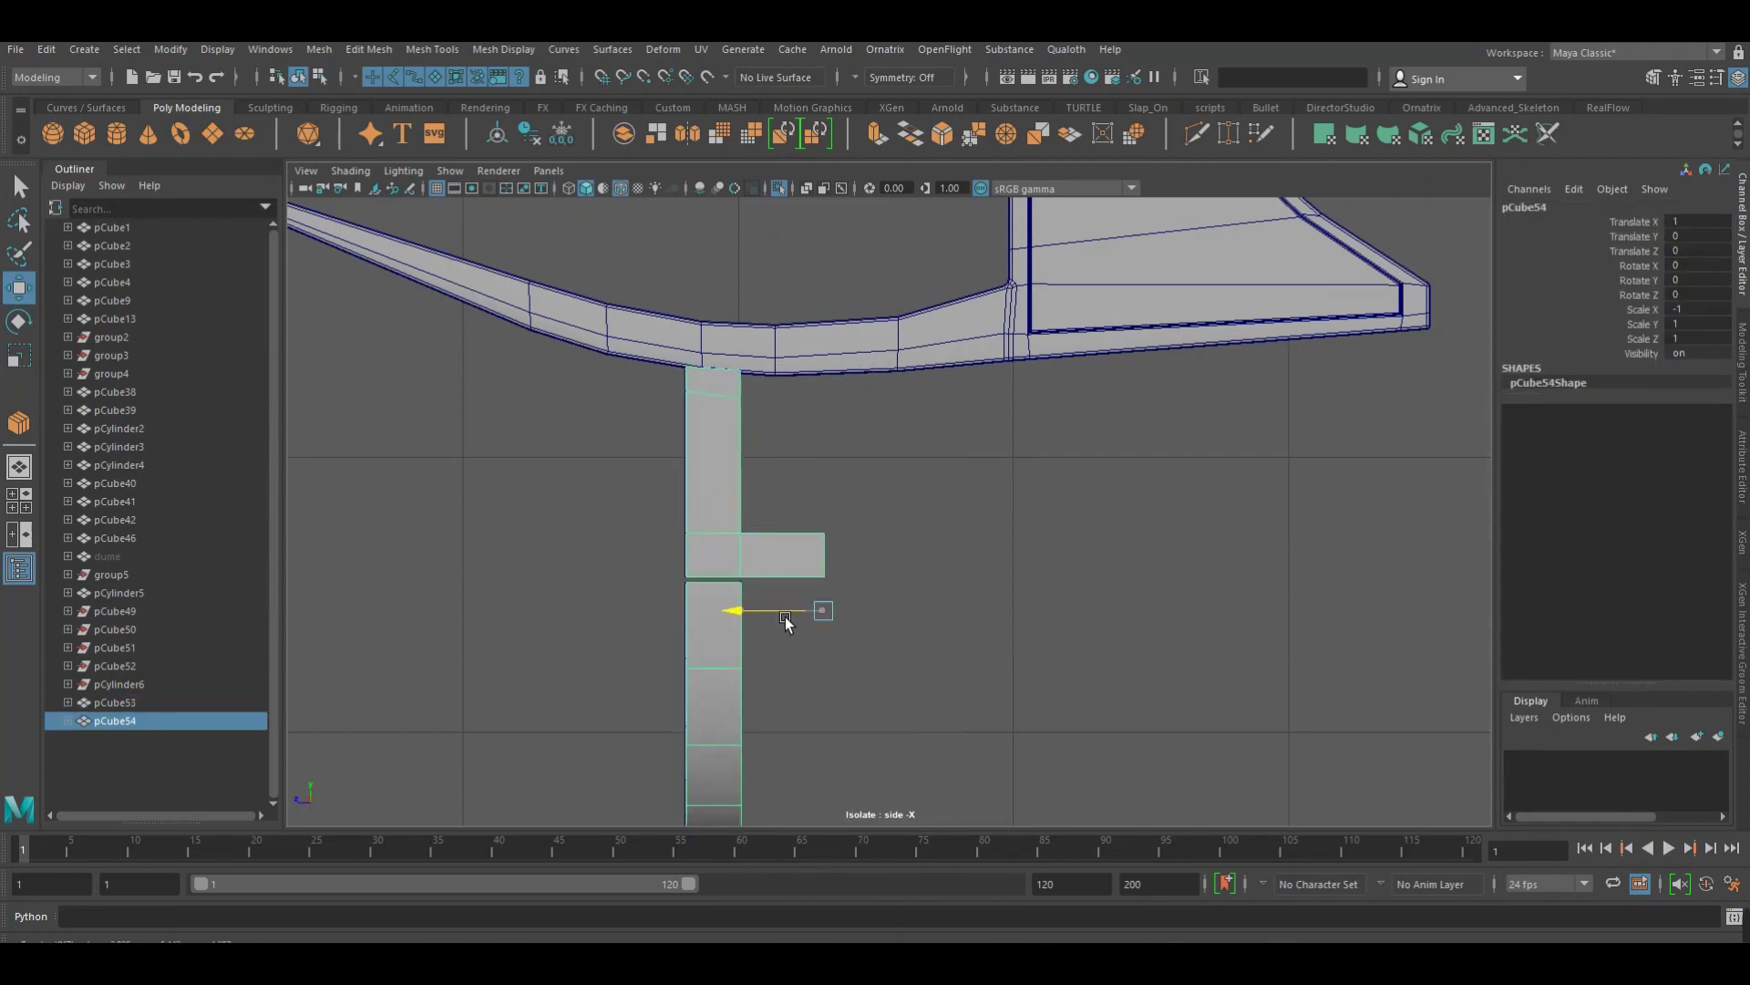
left_click_drag(785, 619, 914, 618)
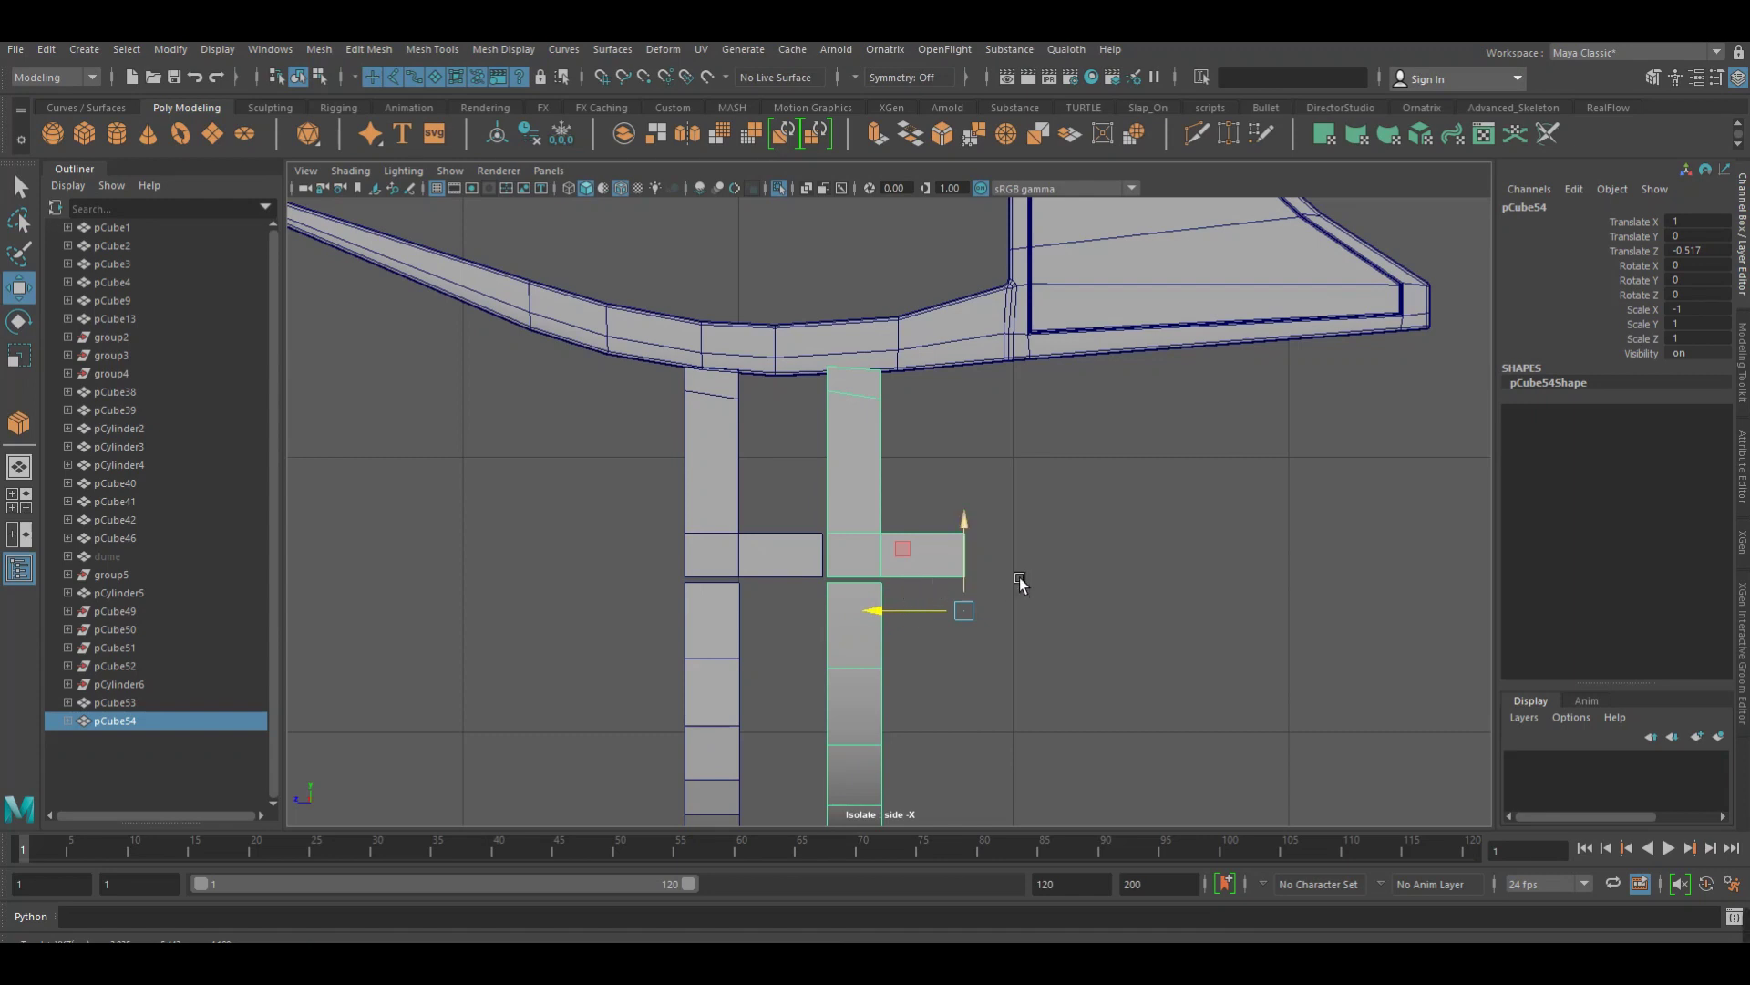
scroll(1002, 511, "down", 3)
key("space")
left_click_drag(993, 511, 993, 437)
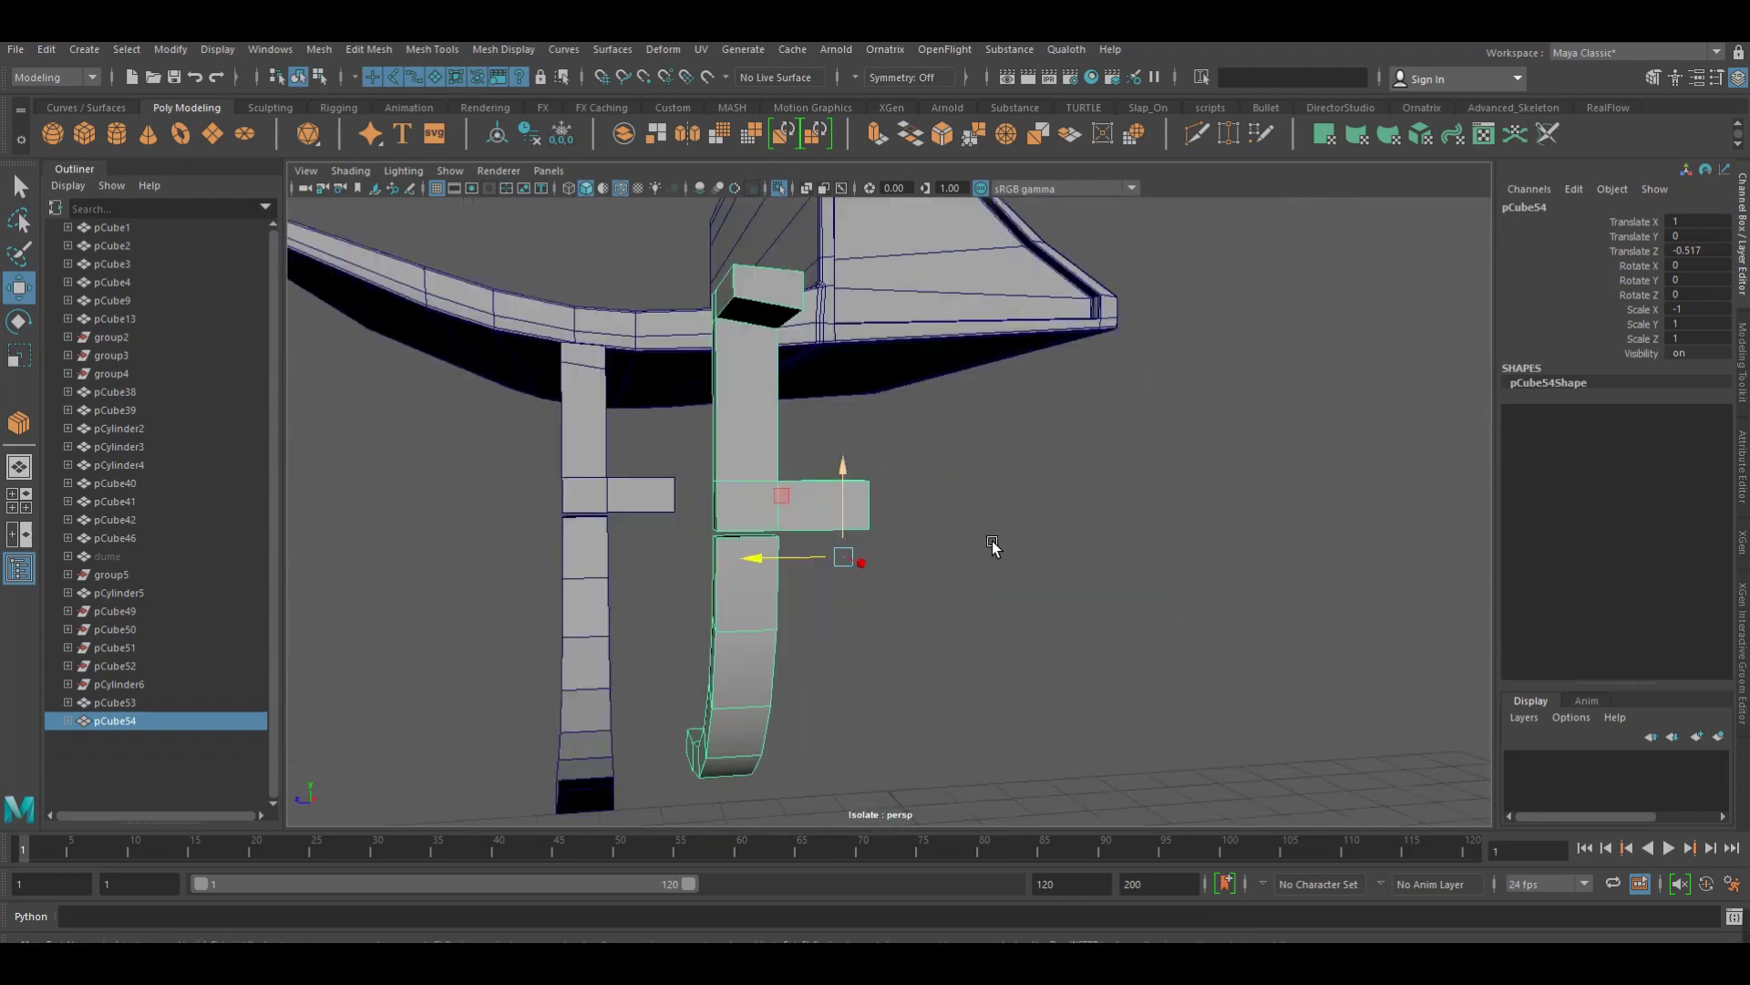
left_click_drag(993, 545, 944, 584, "alt")
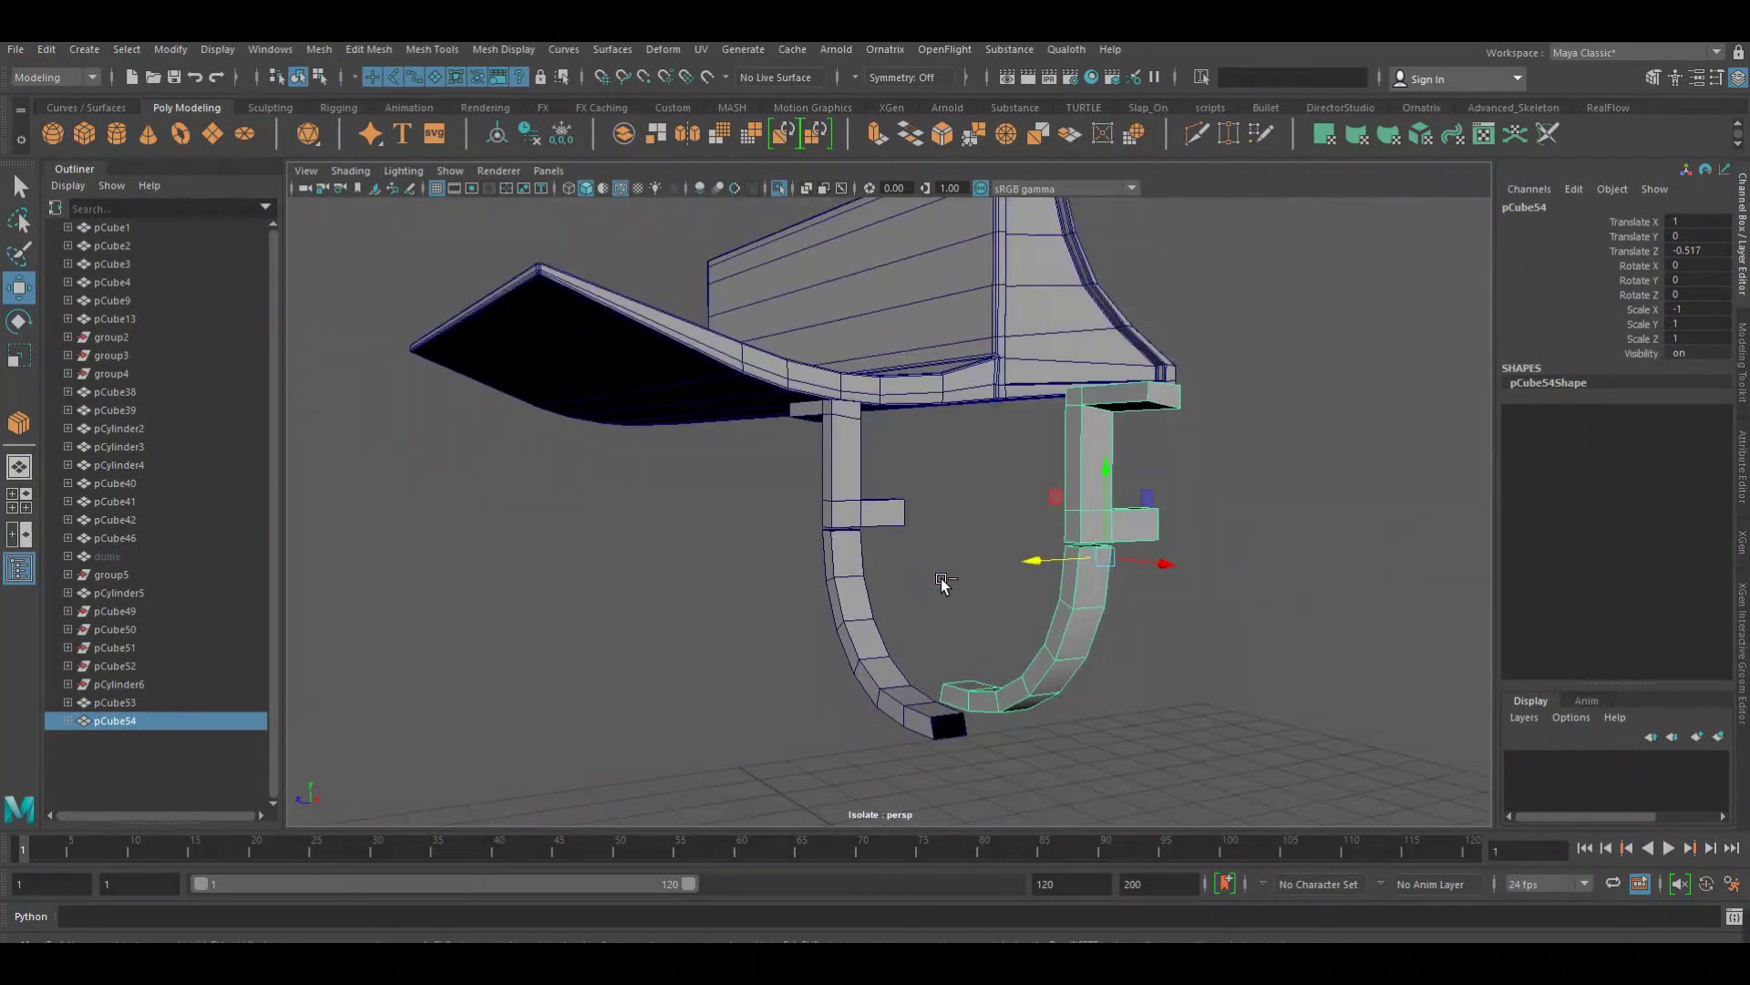
key("ctrl+z")
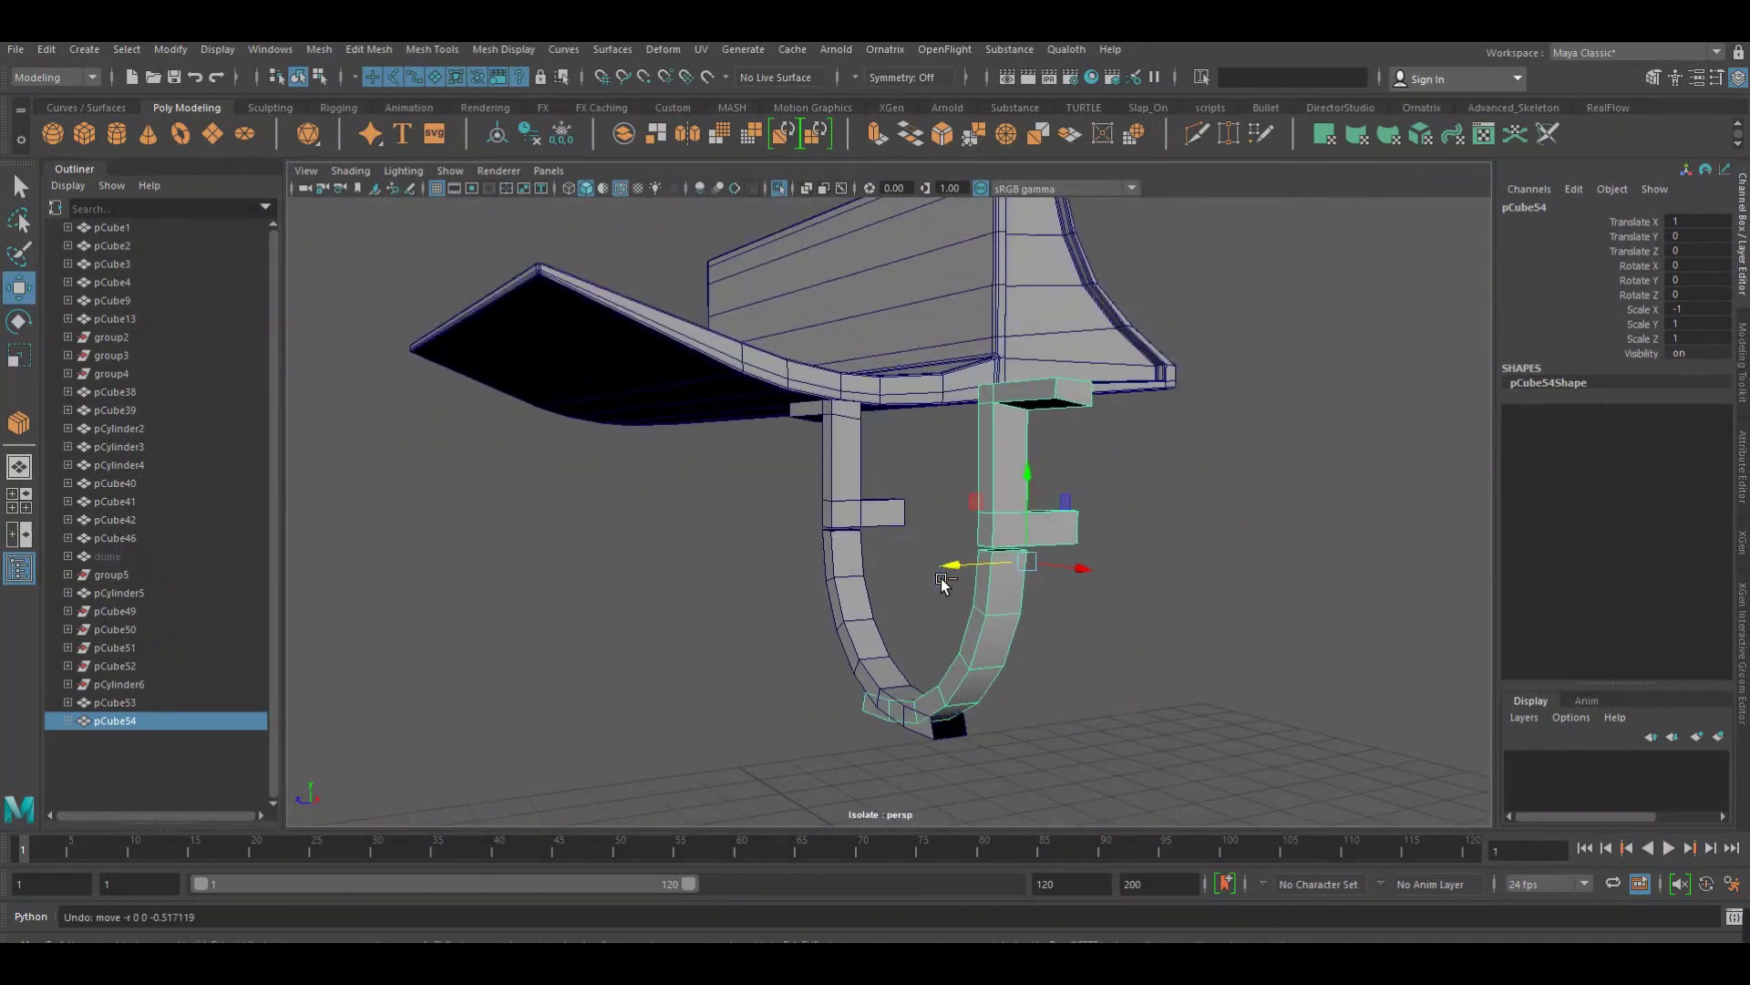
key("ctrl+z")
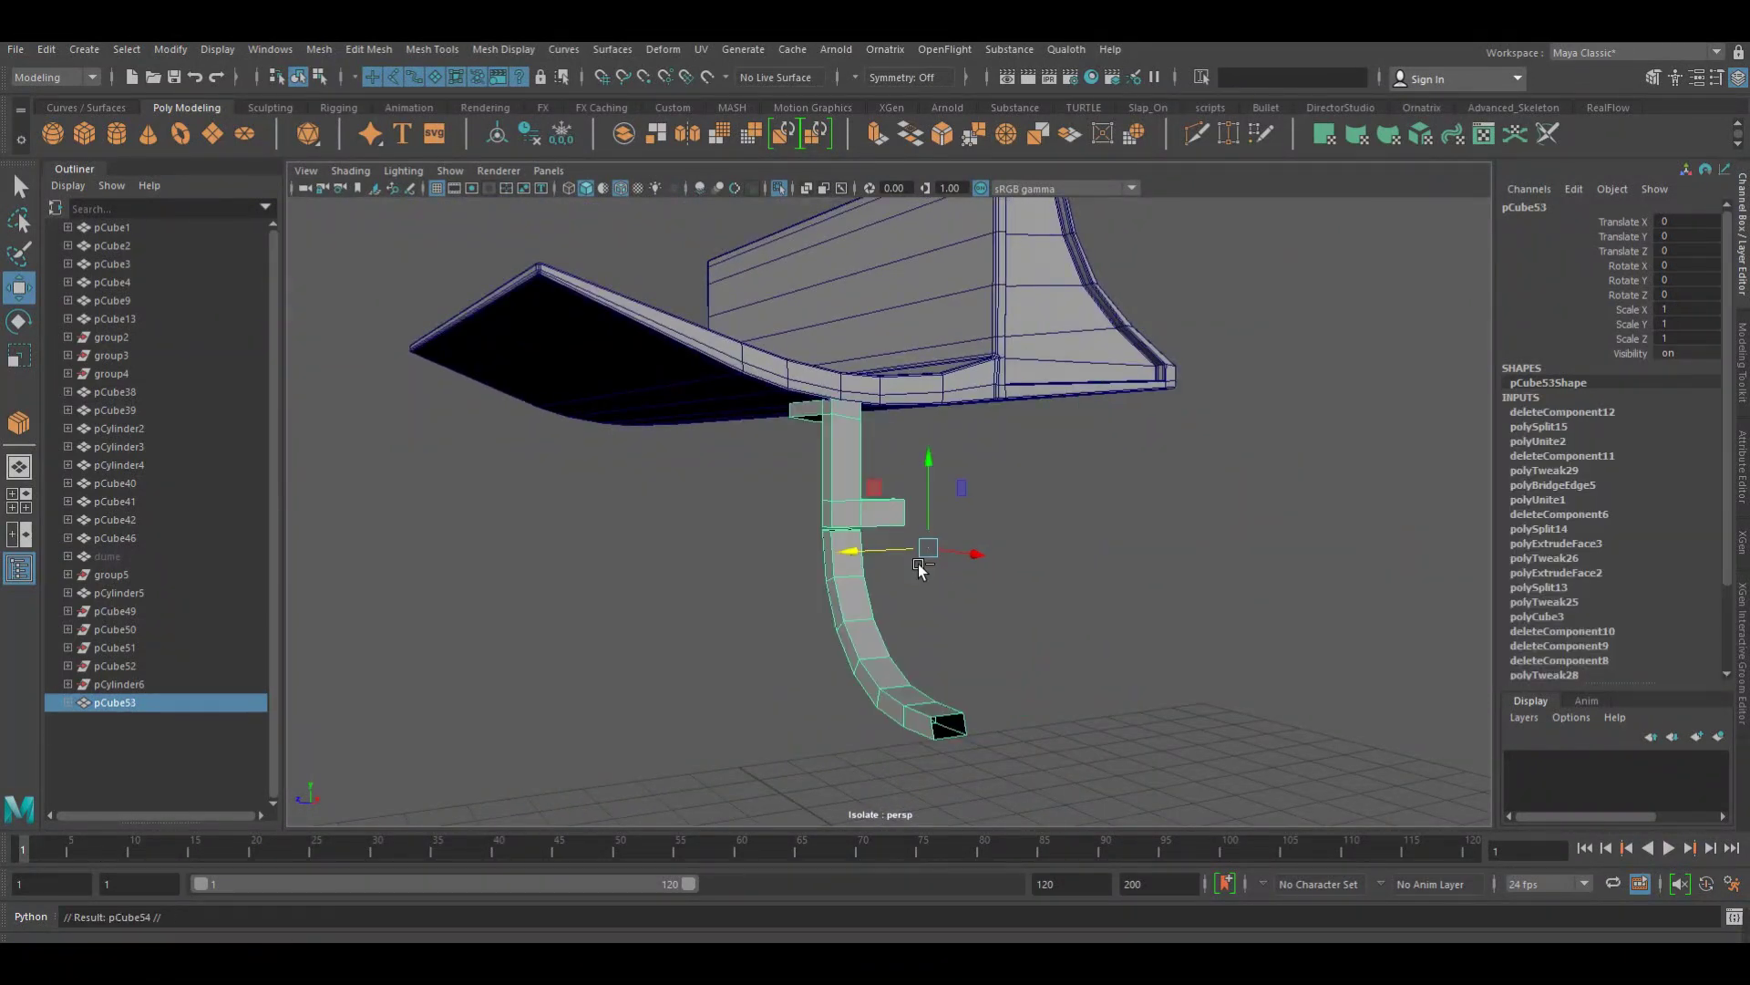
Duplicate pCube53 as pCube54 and move it sideways to about Translate Z -0.78
key("ctrl+d")
mouse_move(883, 552)
left_mouse_down()
mouse_move(952, 550)
mouse_move(936, 545)
left_mouse_up()
key("space")
scroll(865, 529, "up", 2)
scroll(883, 523, "up", 1)
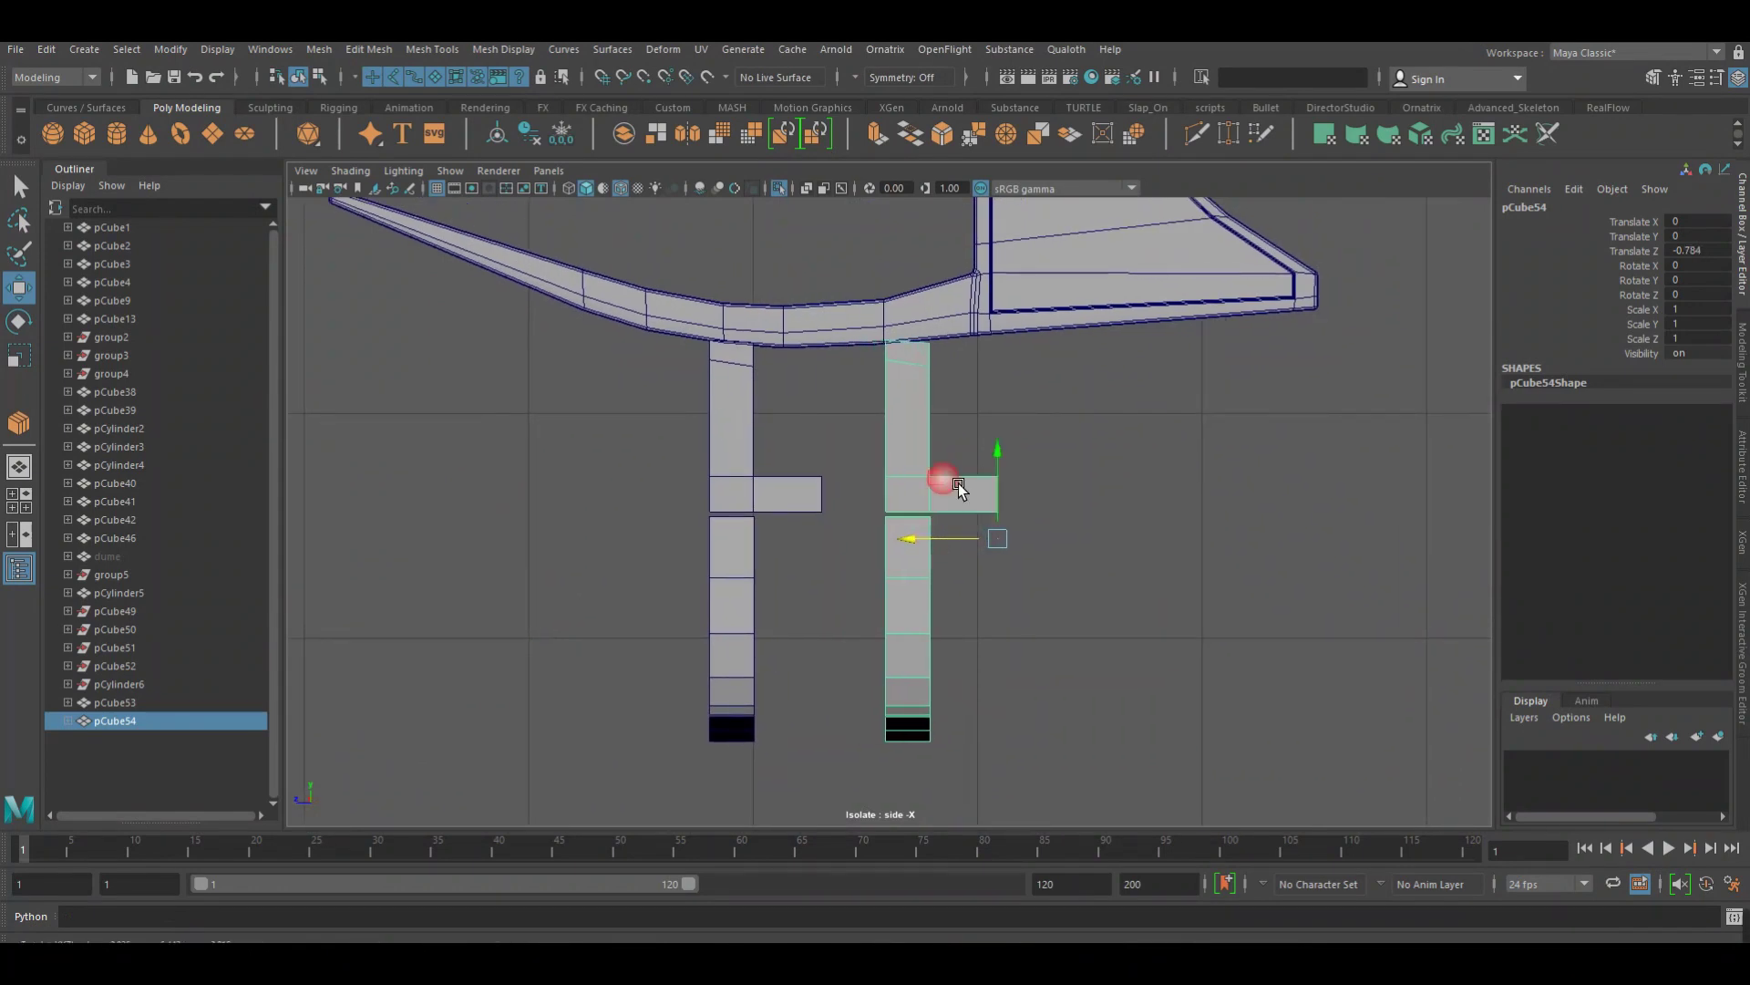
Switch pCube54 to Face mode and select its small side face
right_click(942, 477)
left_click(944, 526)
left_click(908, 419)
left_click(913, 495)
Delete the small side face on pCube54 to open a hole facing the stub
key("space")
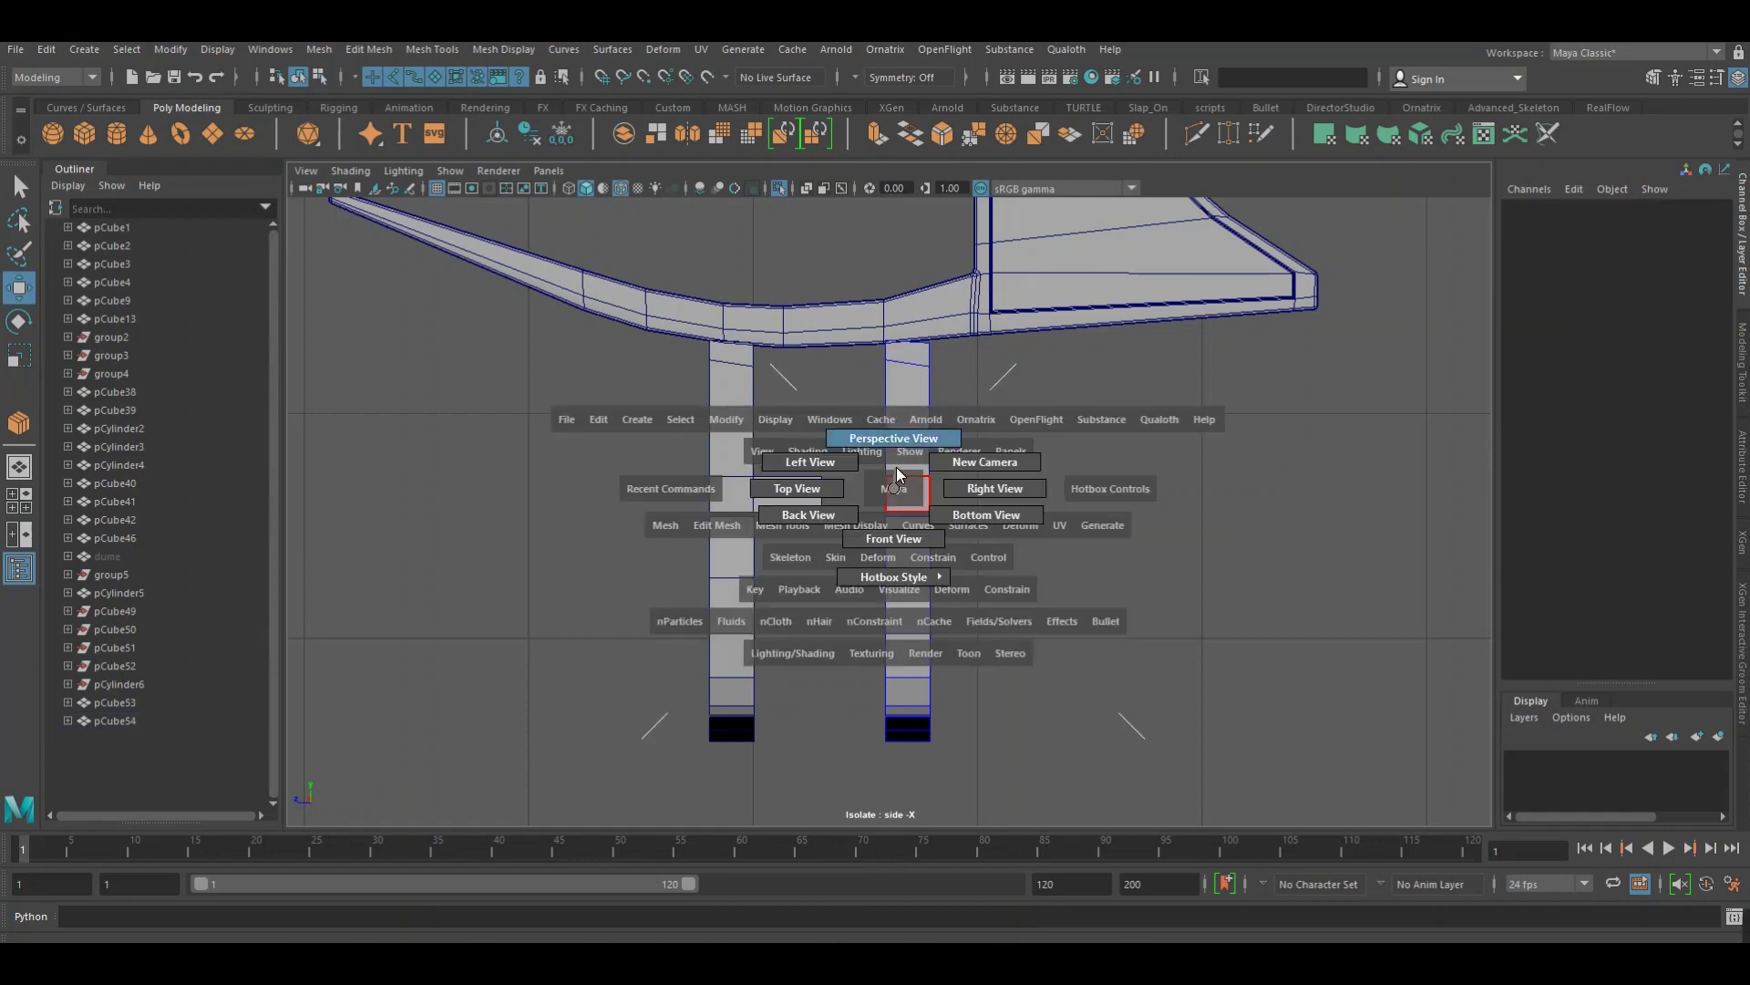
left_click_drag(906, 483, 926, 555)
scroll(1084, 549, "up", 3)
scroll(968, 544, "up", 2)
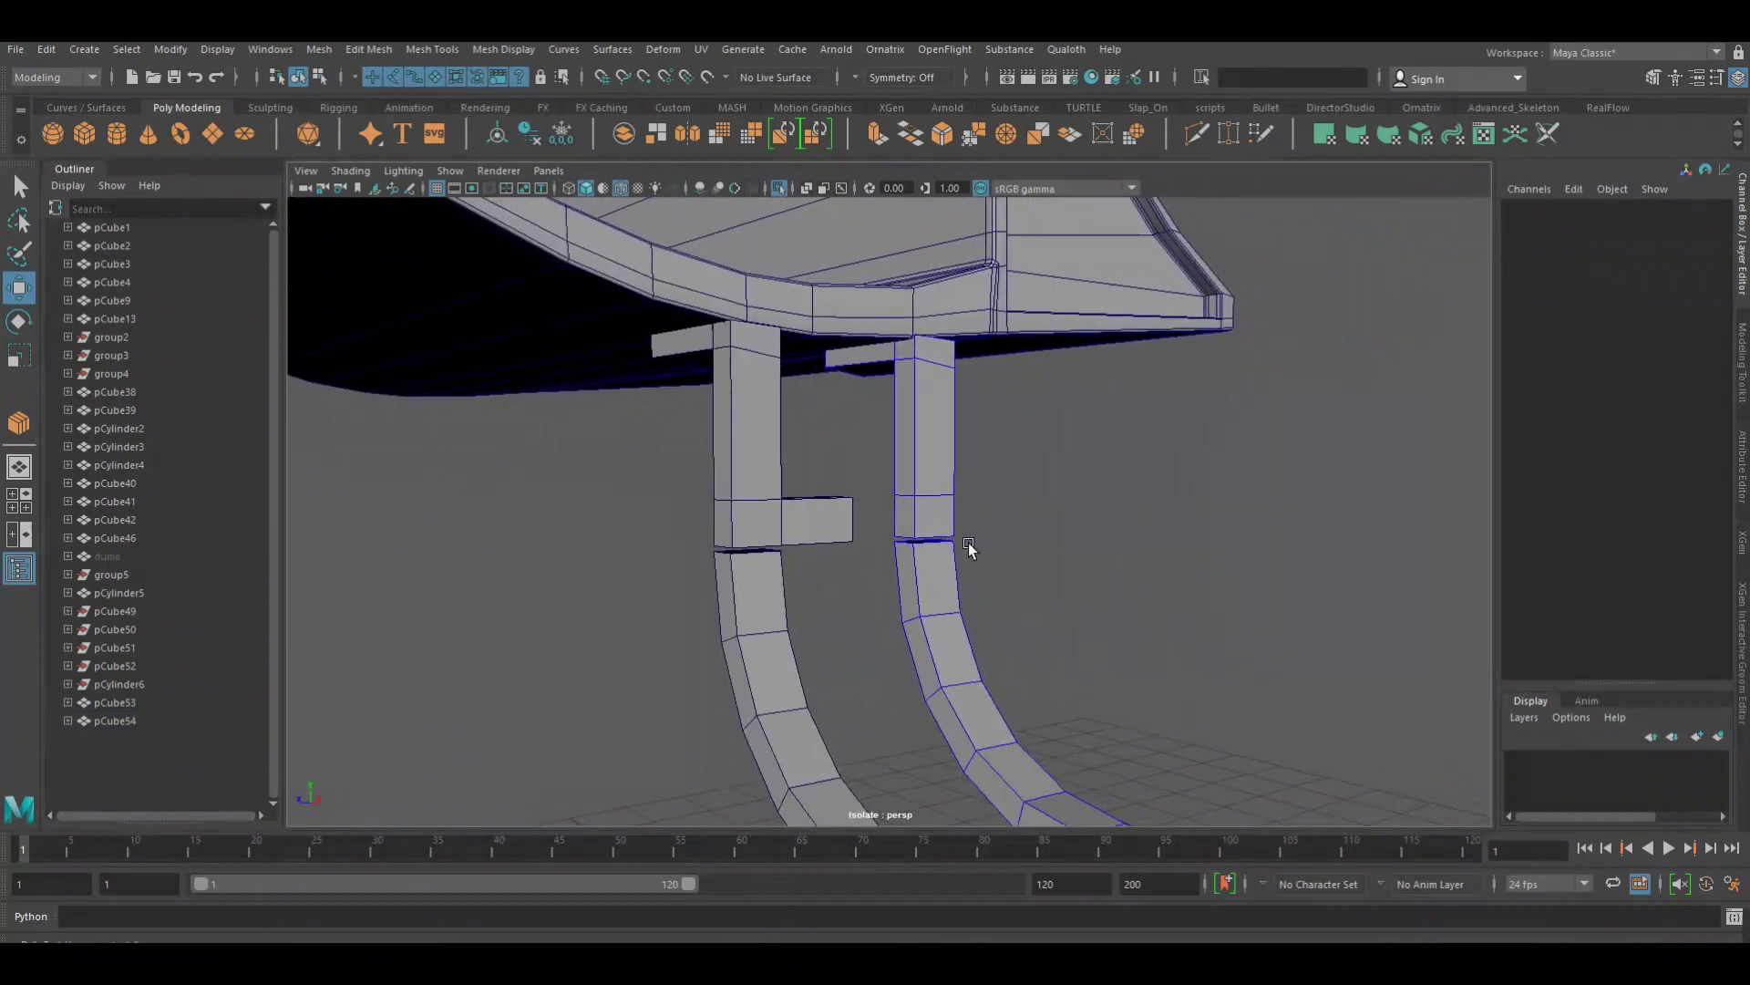
scroll(988, 516, "up", 5)
left_click(957, 512)
key("Delete")
right_click_drag(957, 513, 977, 503)
left_click(982, 506)
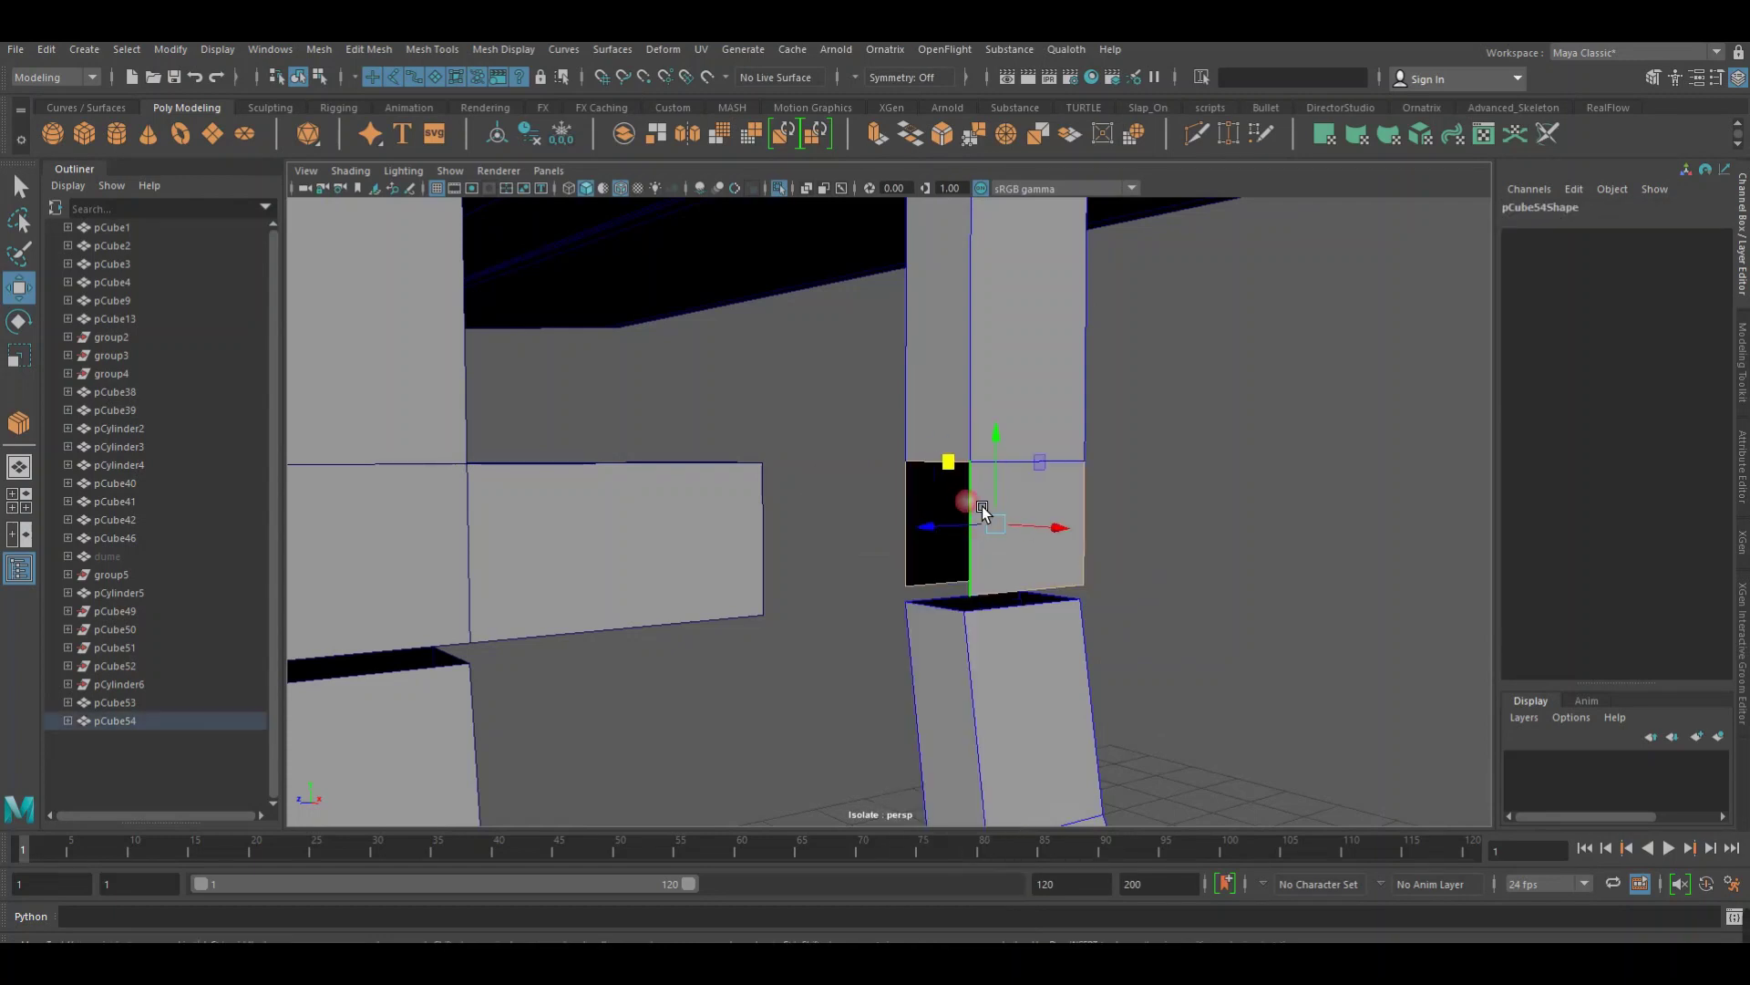
left_click(920, 565)
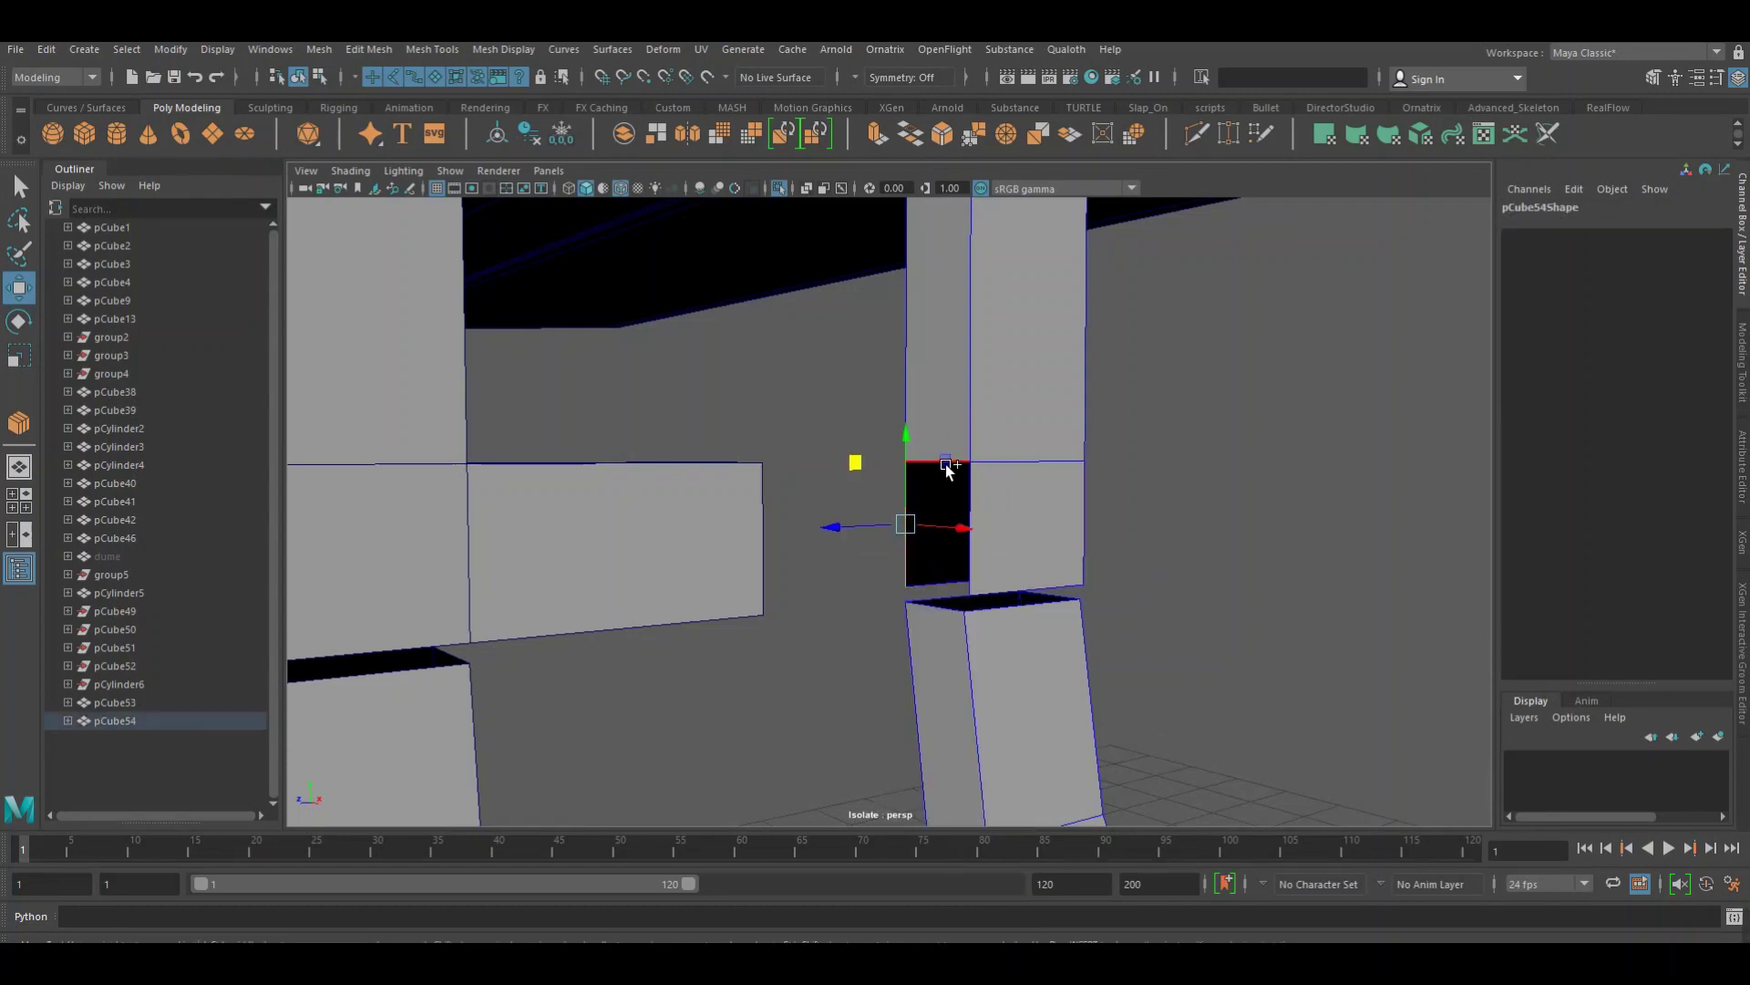
Select both curved legs and combine them into one mesh, pCube55
left_click(777, 536)
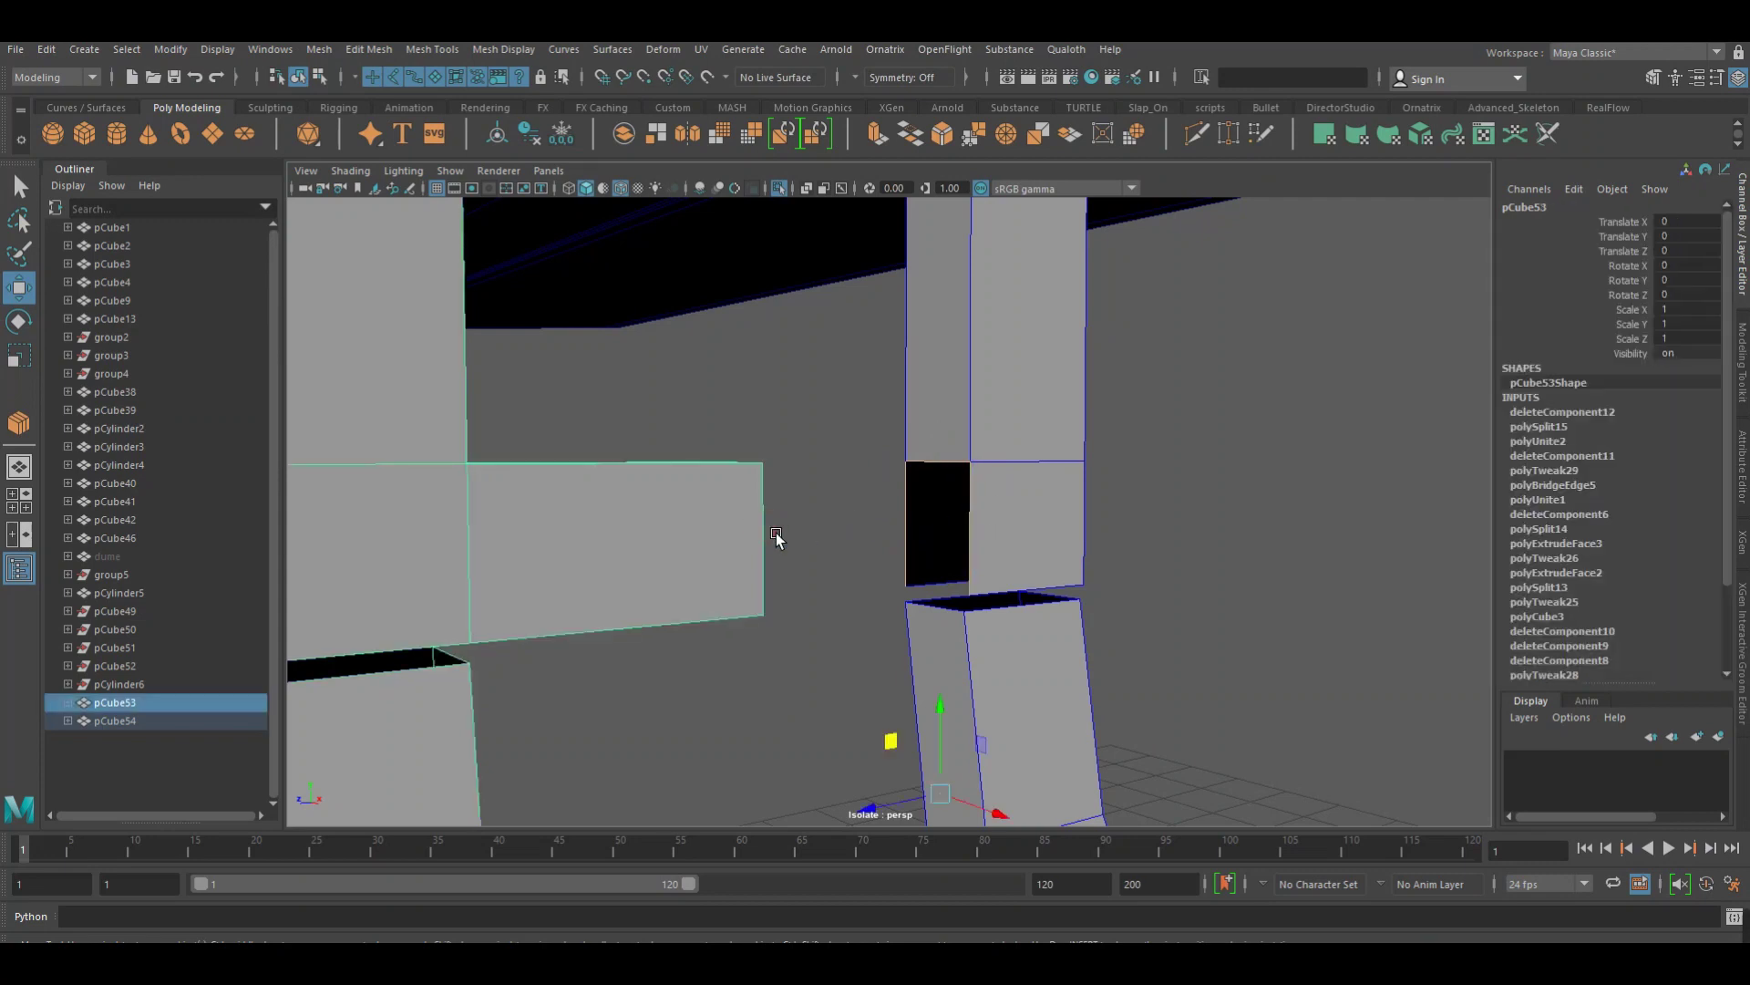
right_click_drag(957, 460, 1055, 418)
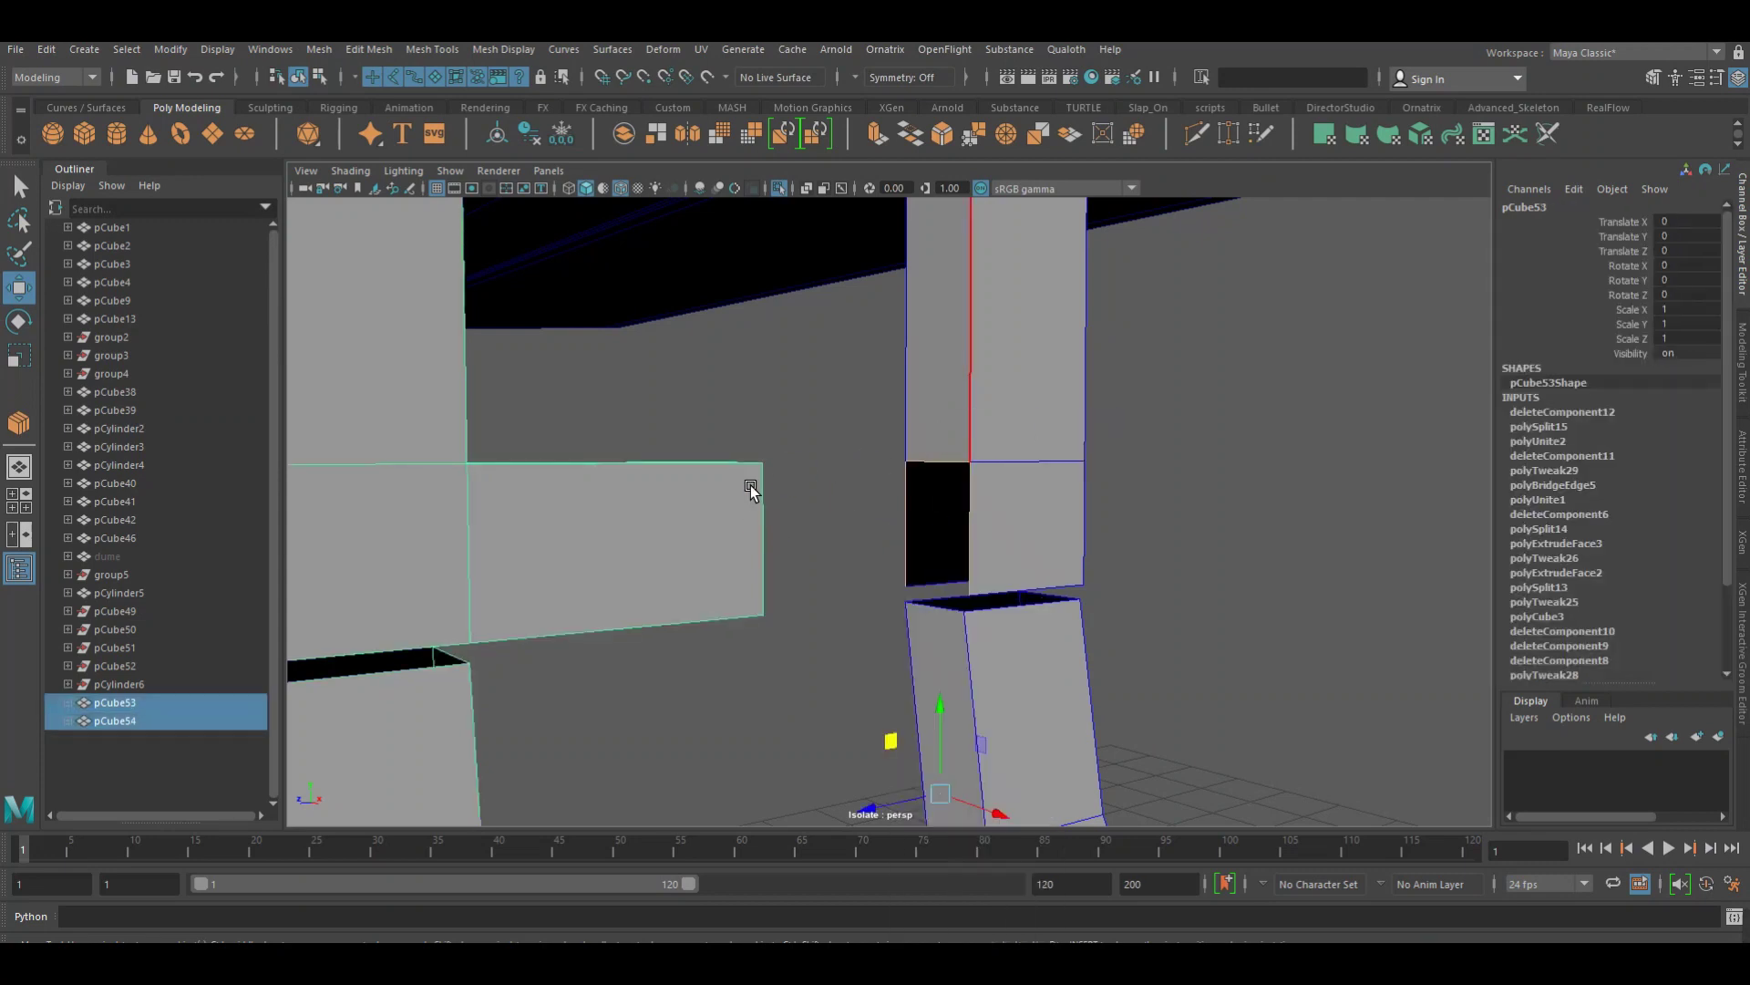
left_click(724, 497, "ctrl")
left_click(732, 517, "shift")
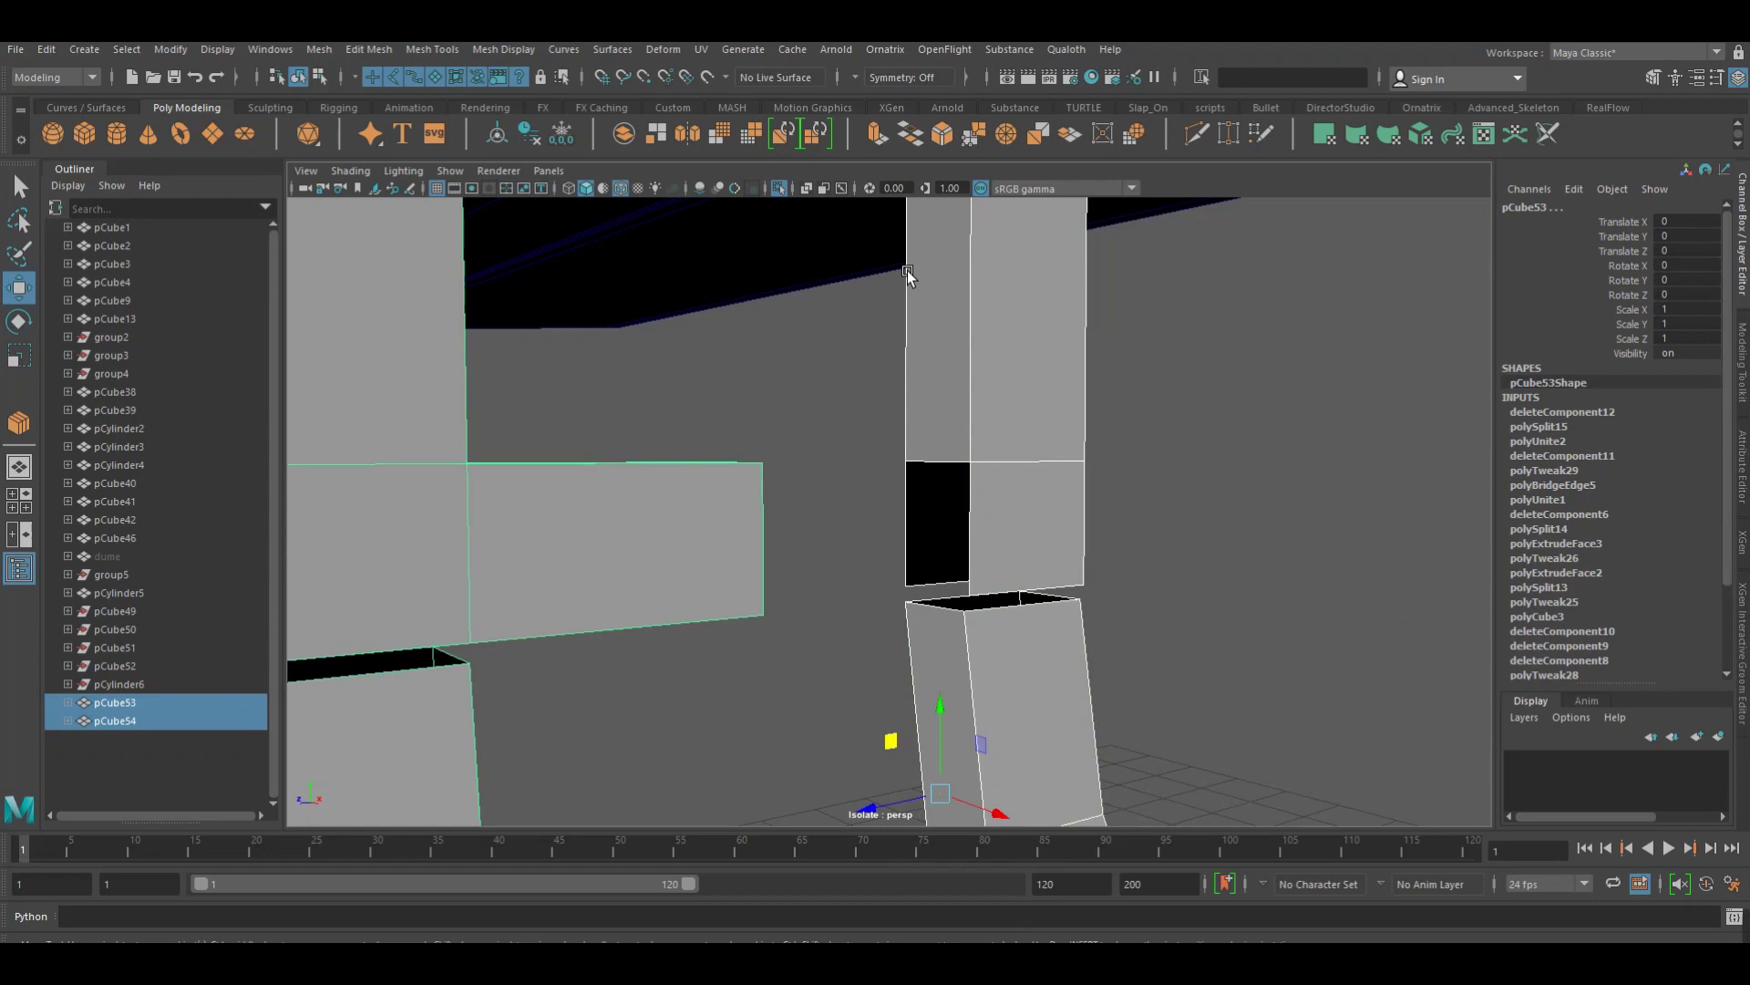
left_click(645, 141)
Bridge the first leg's stub end across to the hole, forming a crossbar
scroll(867, 551, "down", 5)
mouse_move(833, 567)
left_mouse_down("alt")
mouse_move(592, 579)
mouse_move(814, 487)
mouse_move(906, 547)
left_mouse_up("alt")
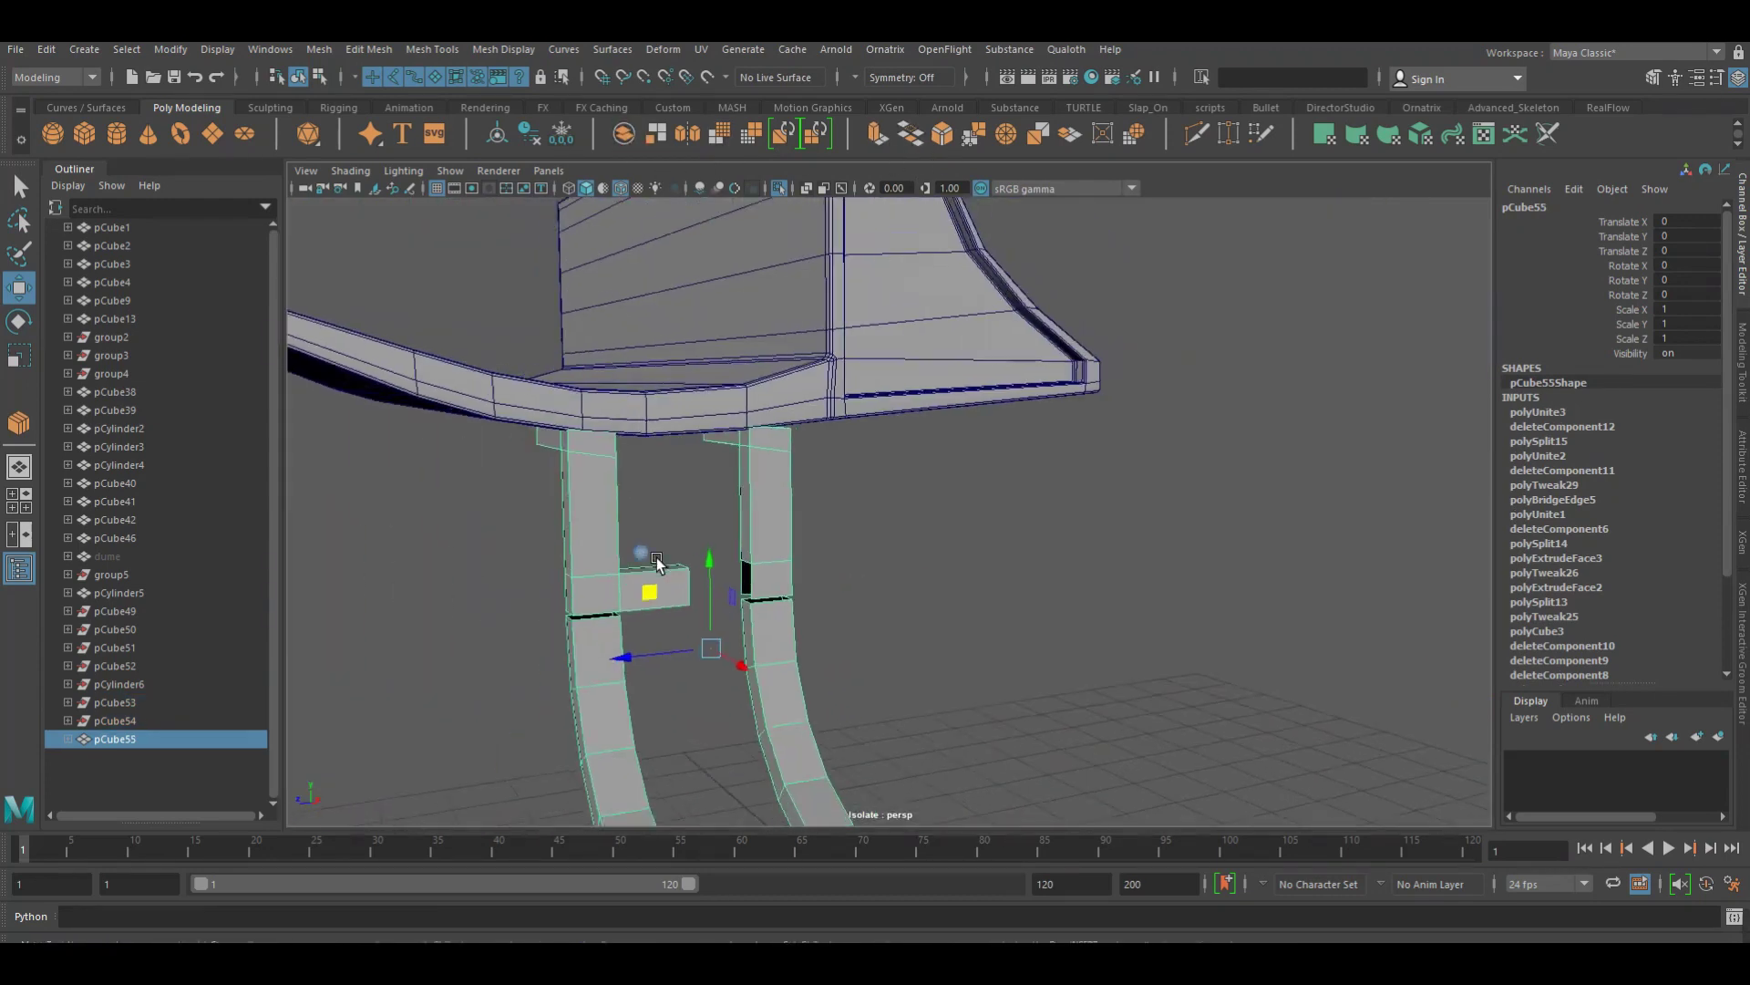
scroll(825, 552, "up", 5)
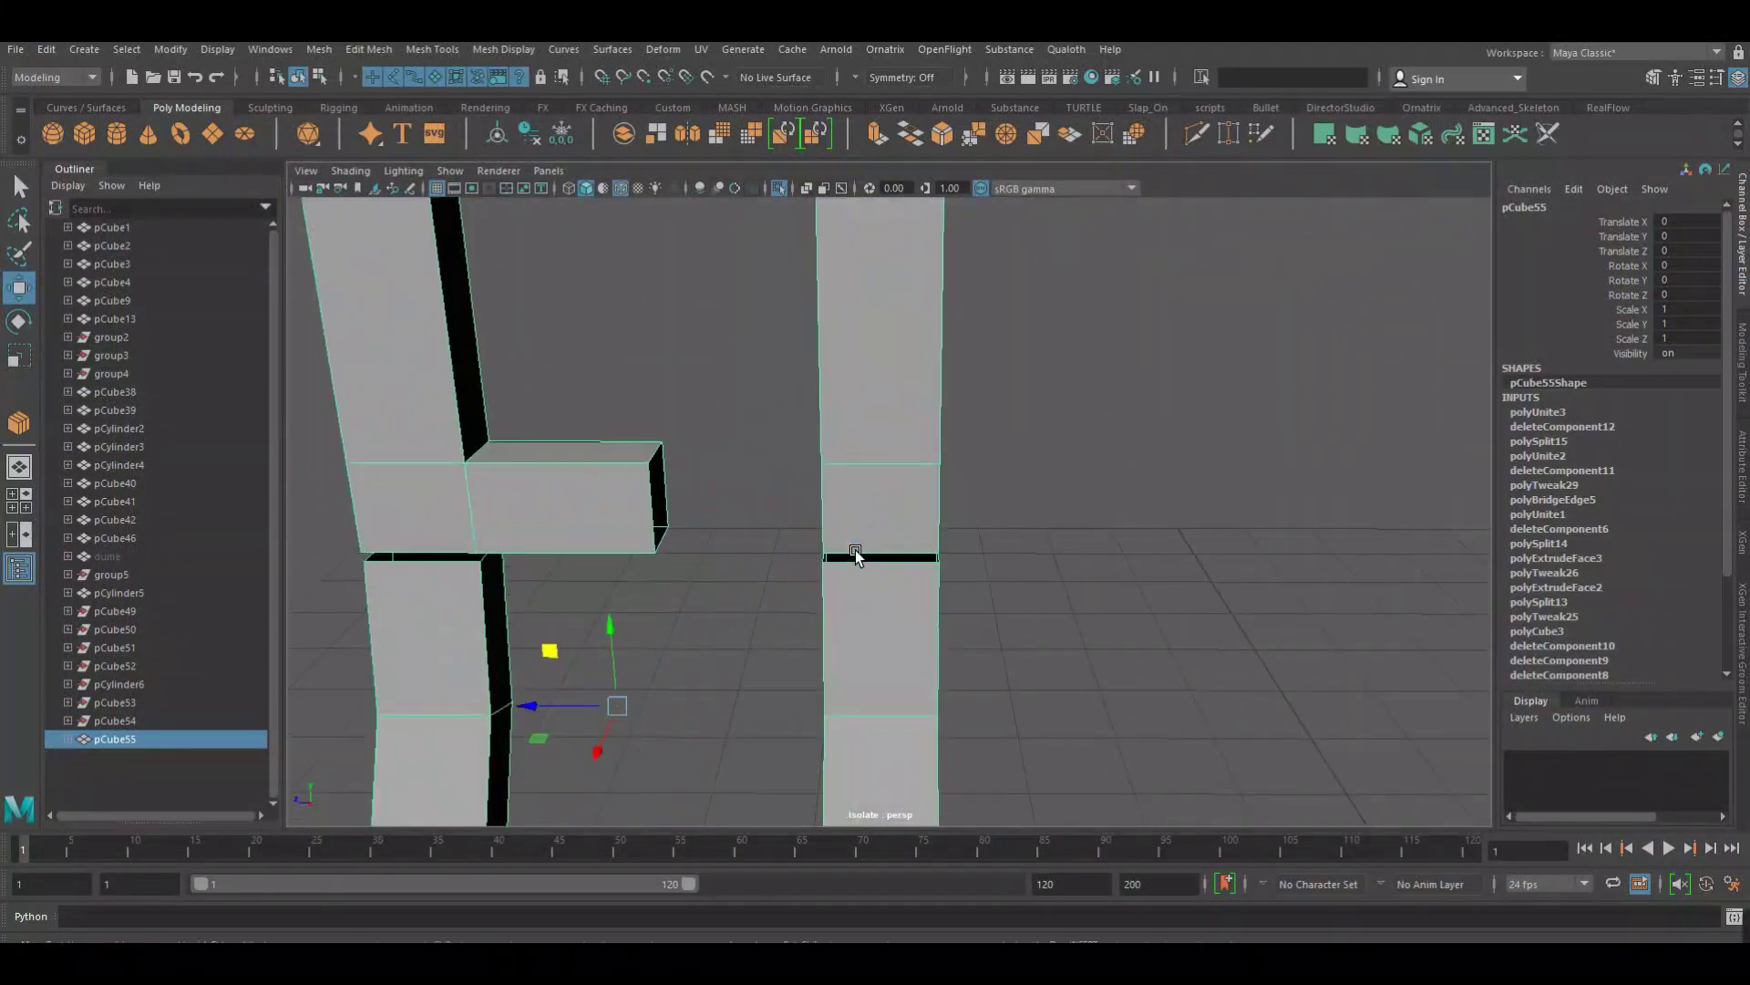
scroll(825, 551, "up", 1)
key("F9")
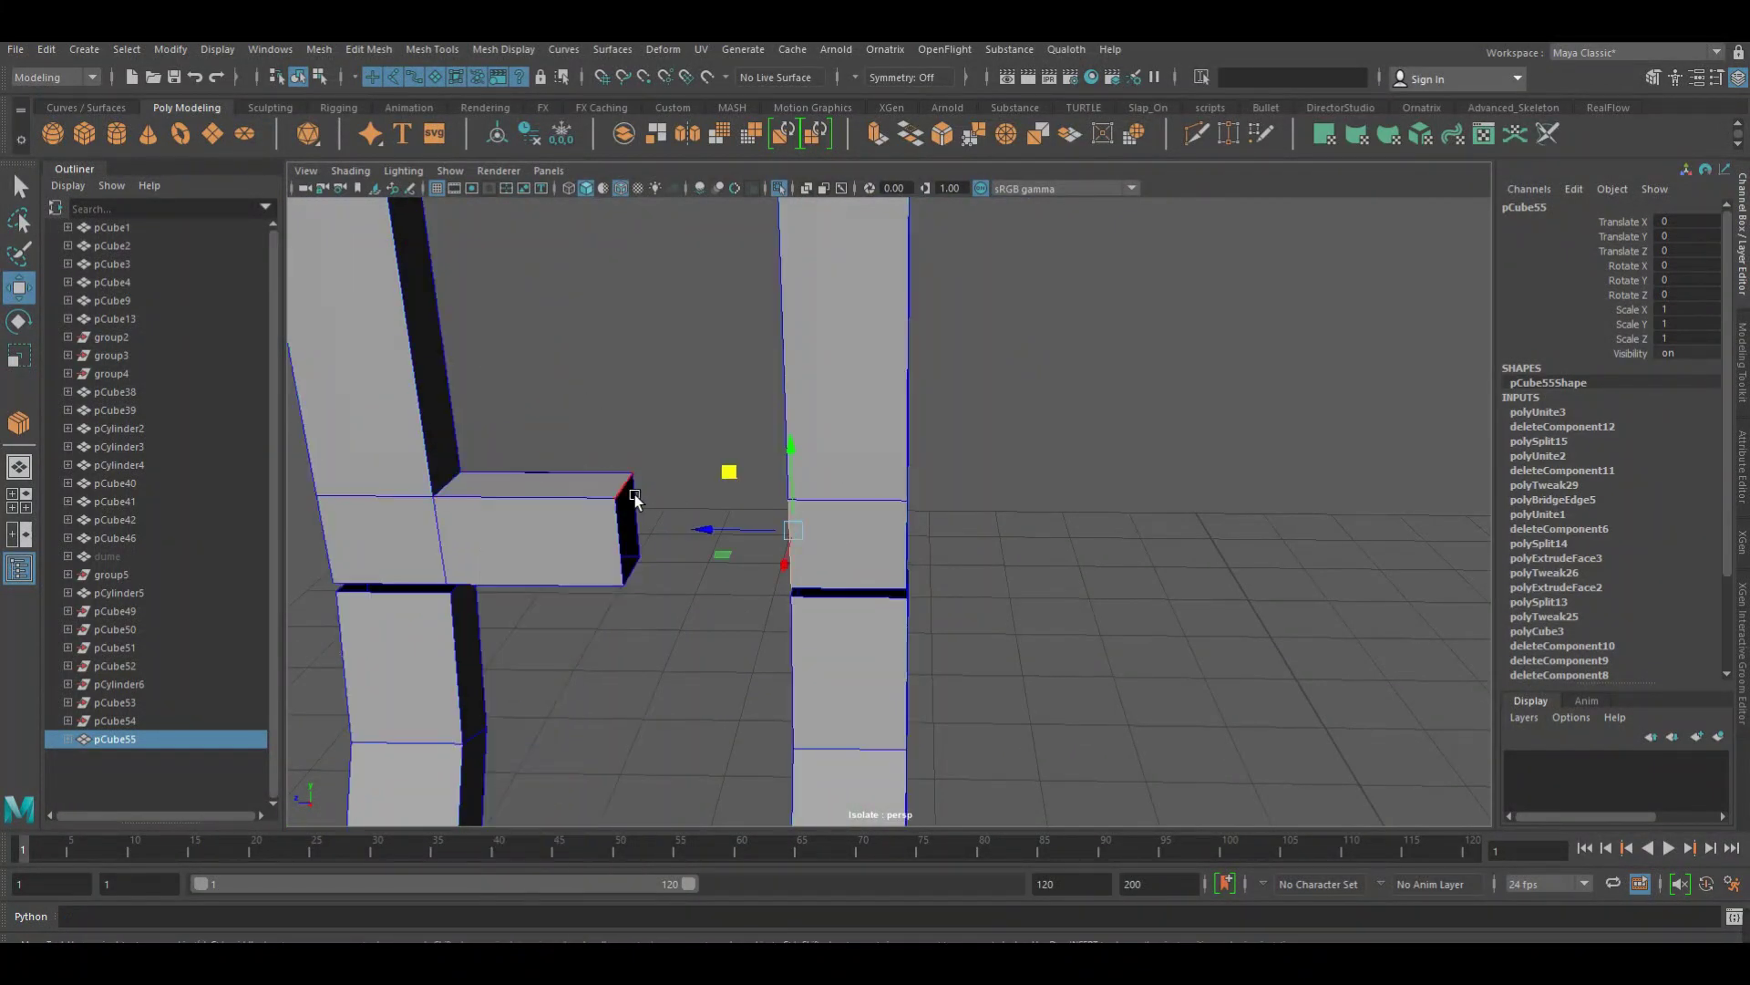
left_click(634, 494)
mouse_move(689, 532)
left_mouse_down("alt")
mouse_move(762, 547)
mouse_move(802, 528)
left_mouse_up("alt")
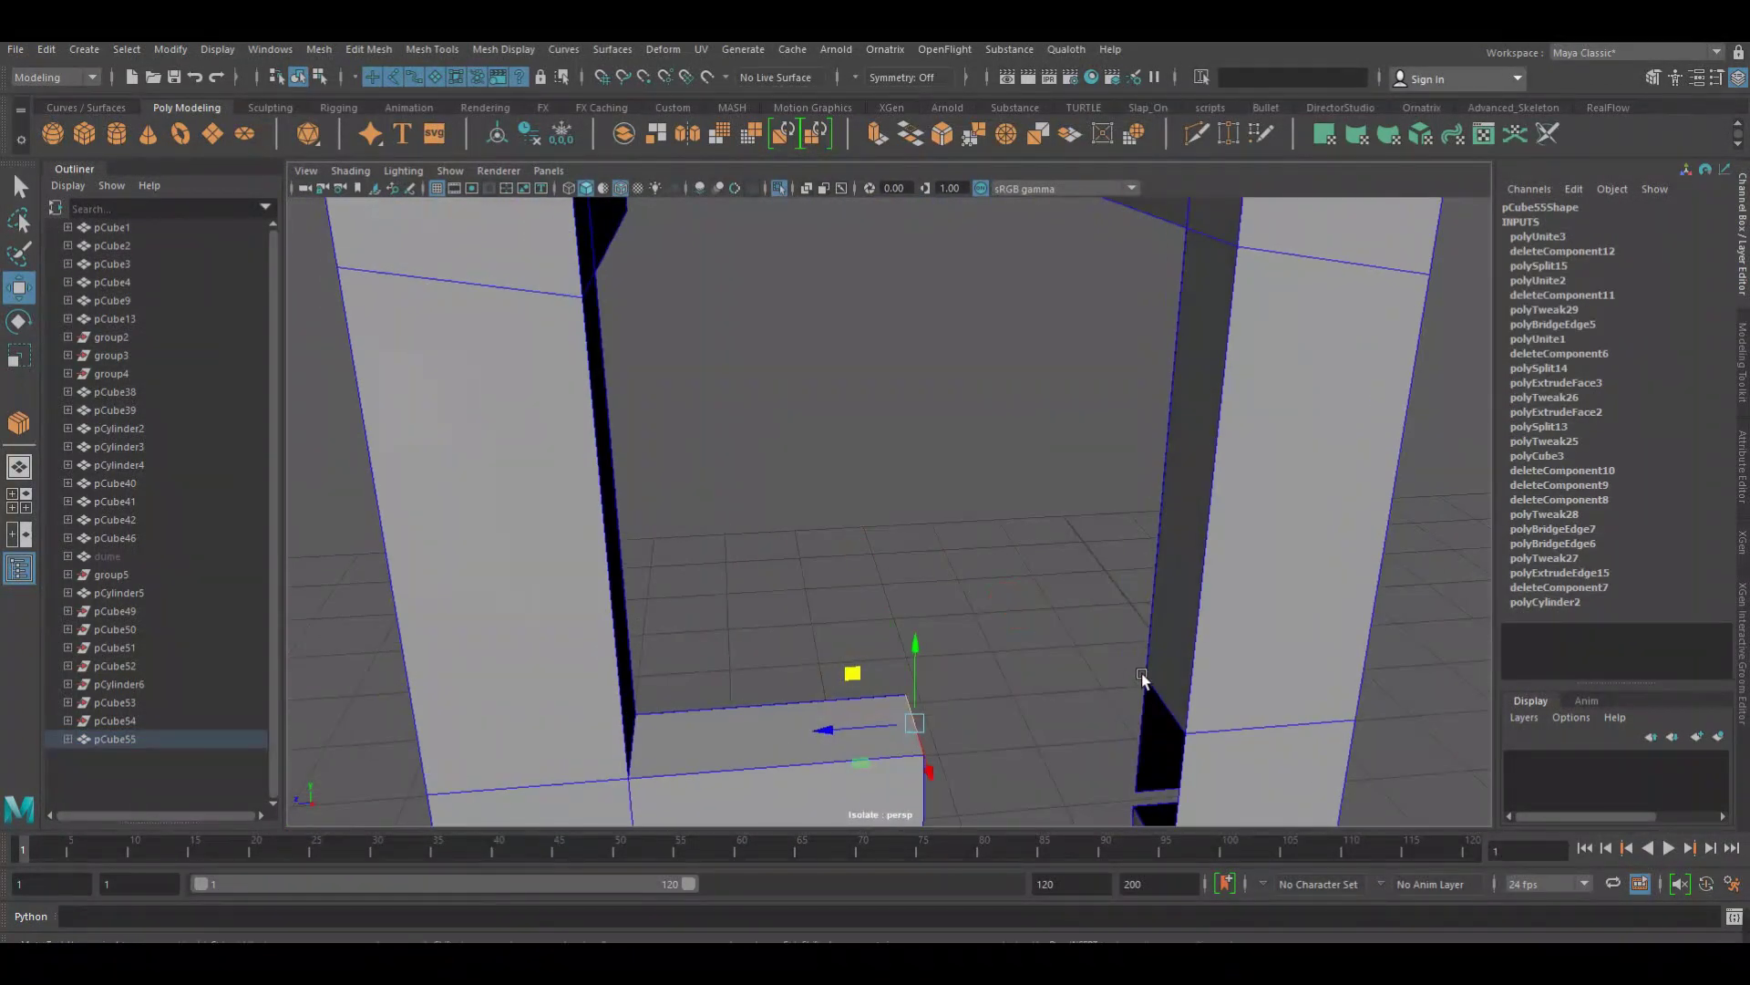
left_click(911, 144)
mouse_move(987, 519)
left_mouse_down("alt")
mouse_move(954, 437)
mouse_move(860, 469)
left_mouse_up("alt")
In wireframe view, bridge the vertical and lower edge pairs across the crossbar gaps
key("4")
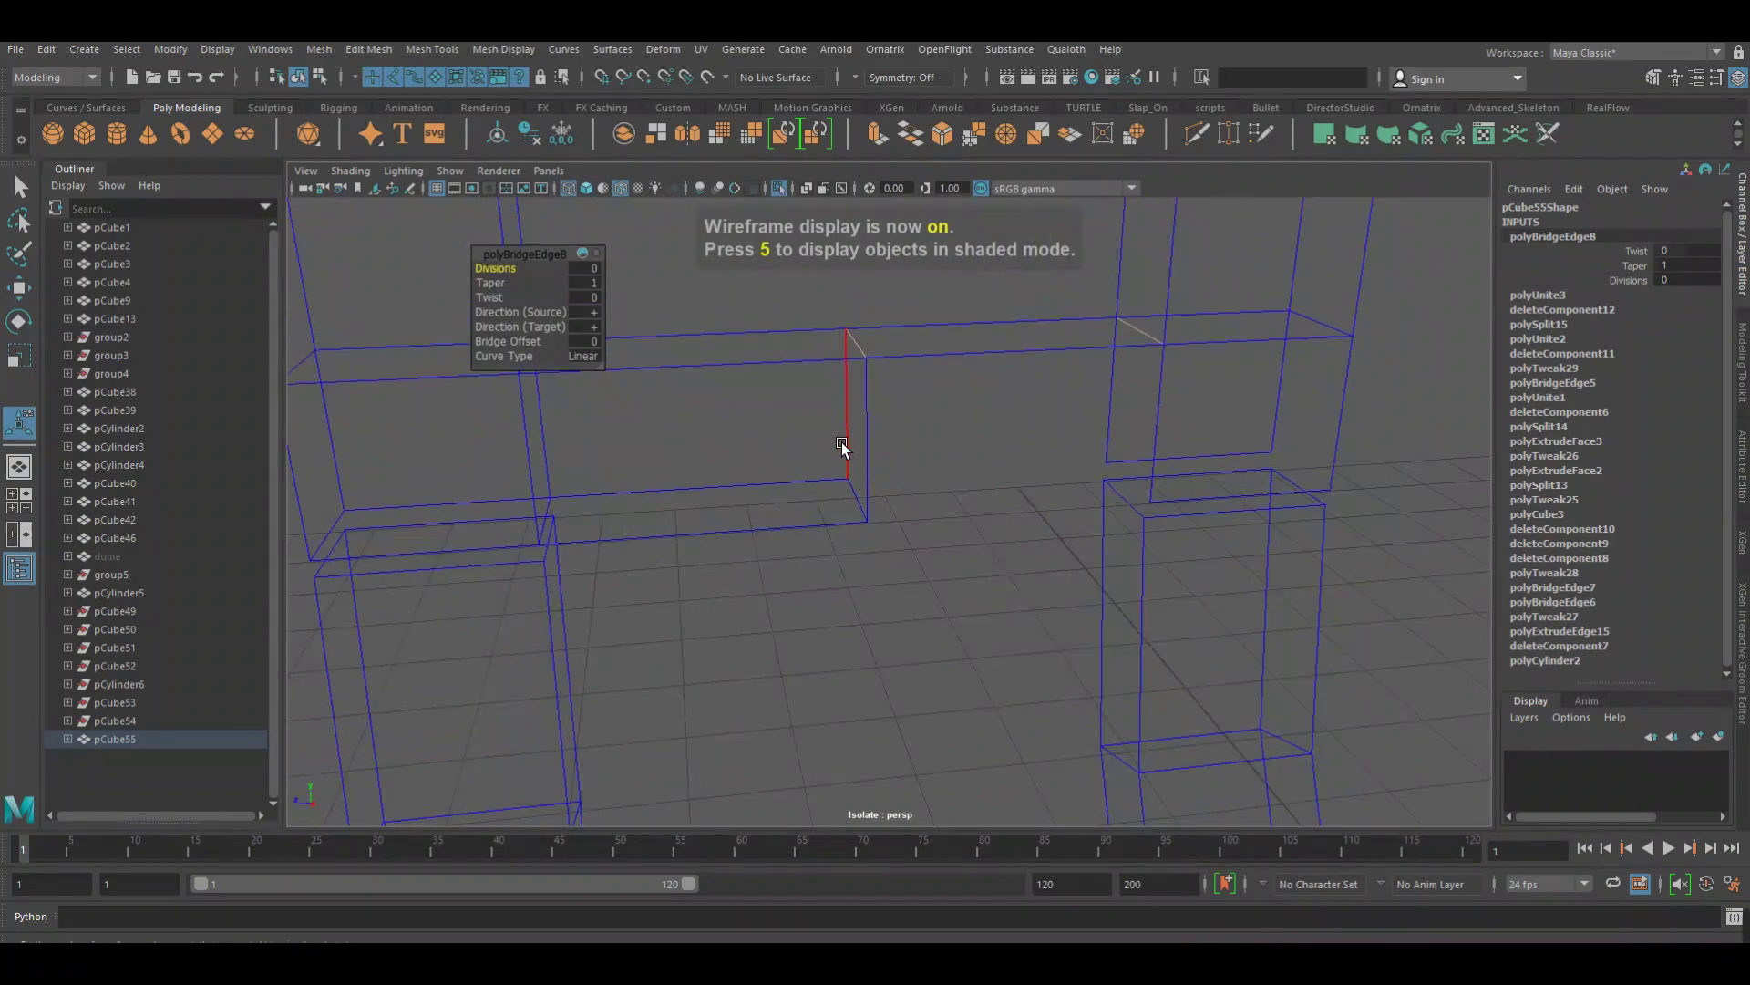
left_click(840, 441)
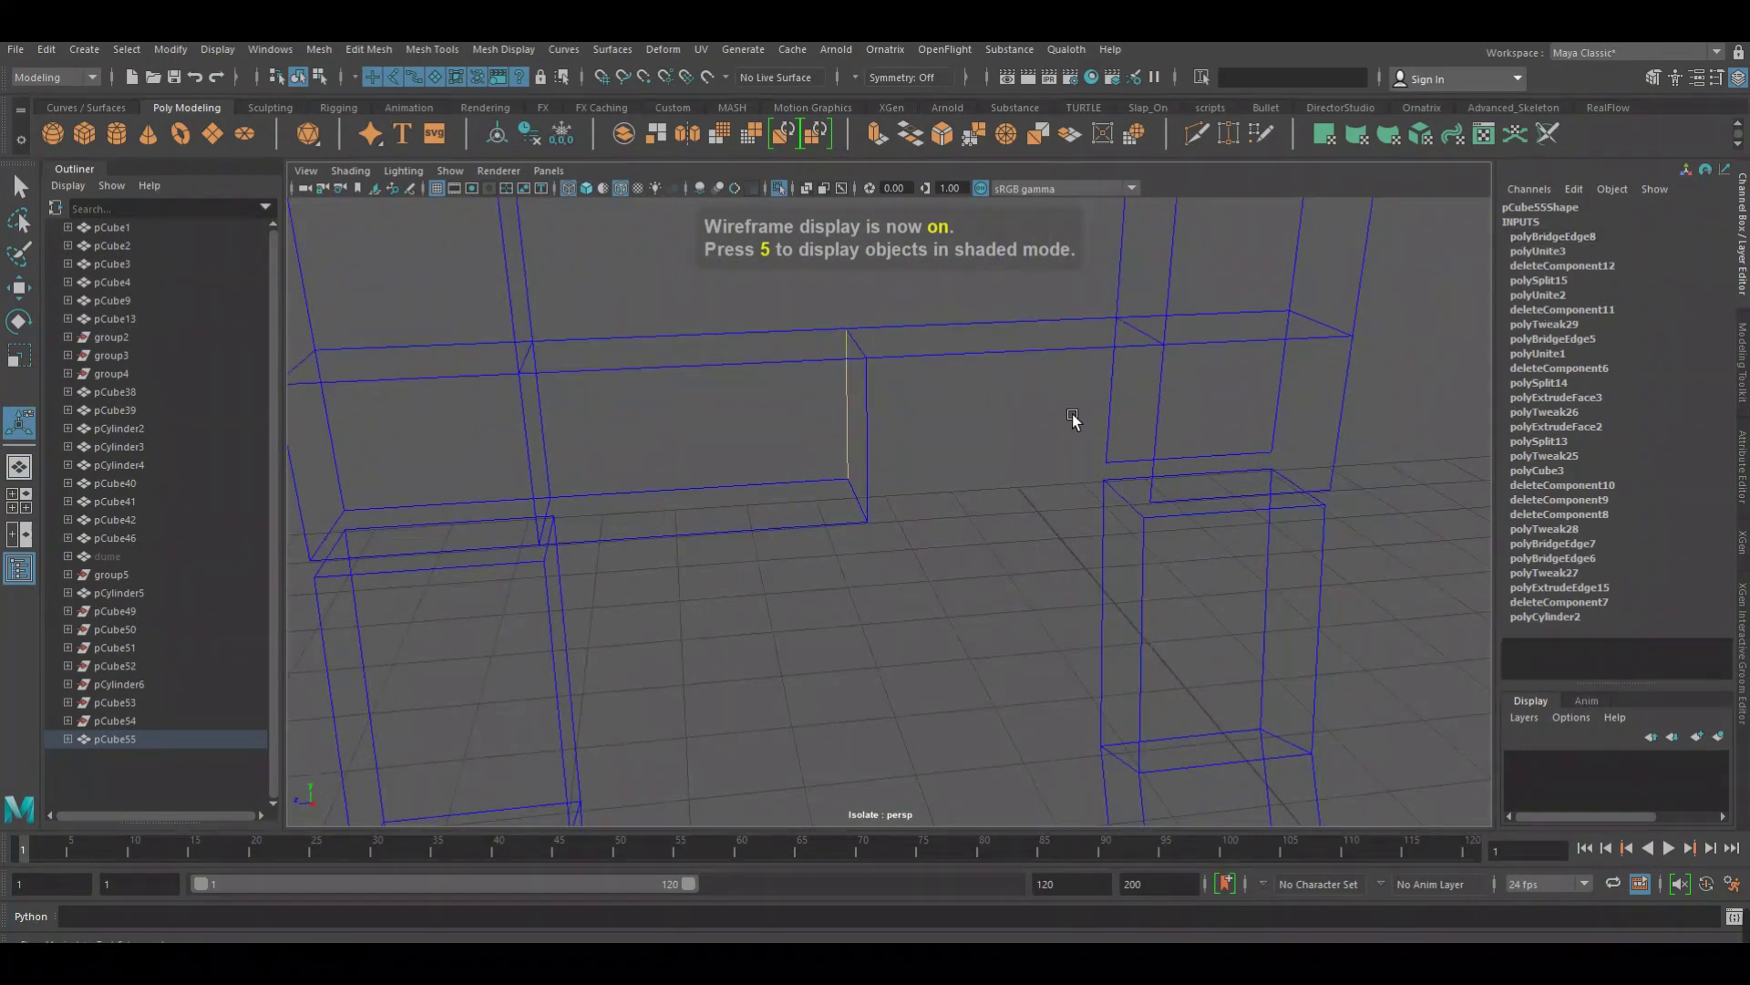
right_click_drag(908, 408, 891, 437, "shift")
left_click(1174, 434, "shift")
left_click(909, 134)
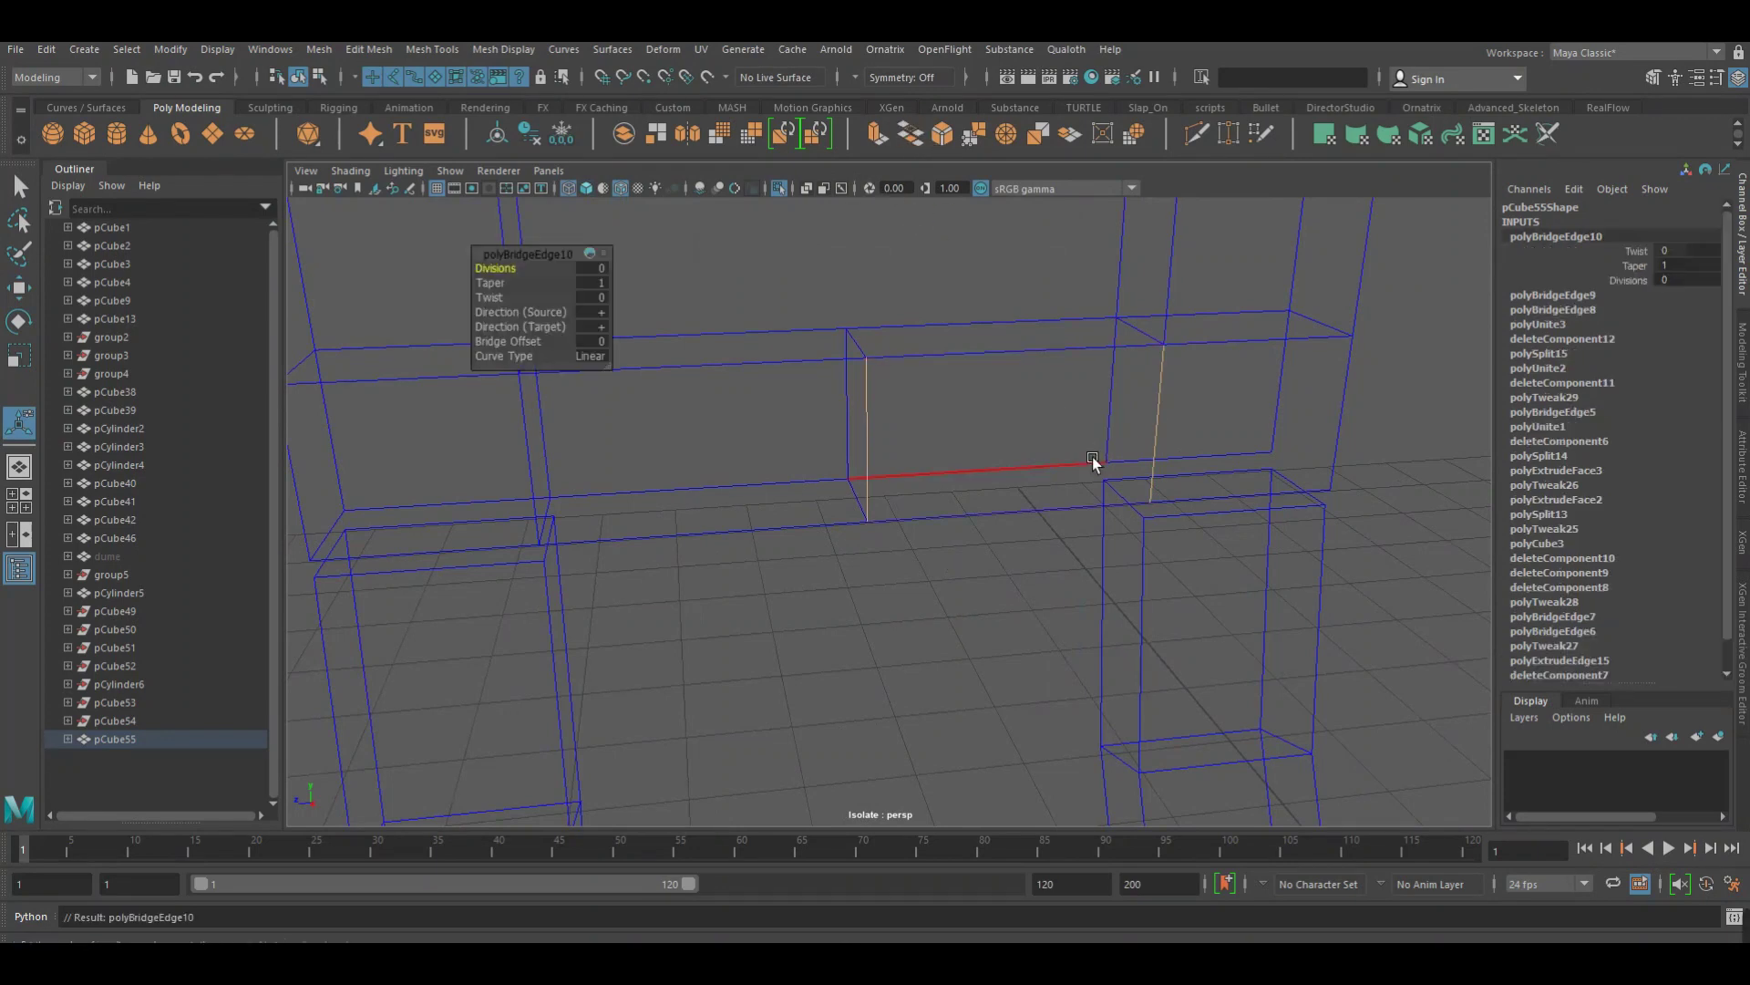
left_click(1216, 465)
left_click(911, 136)
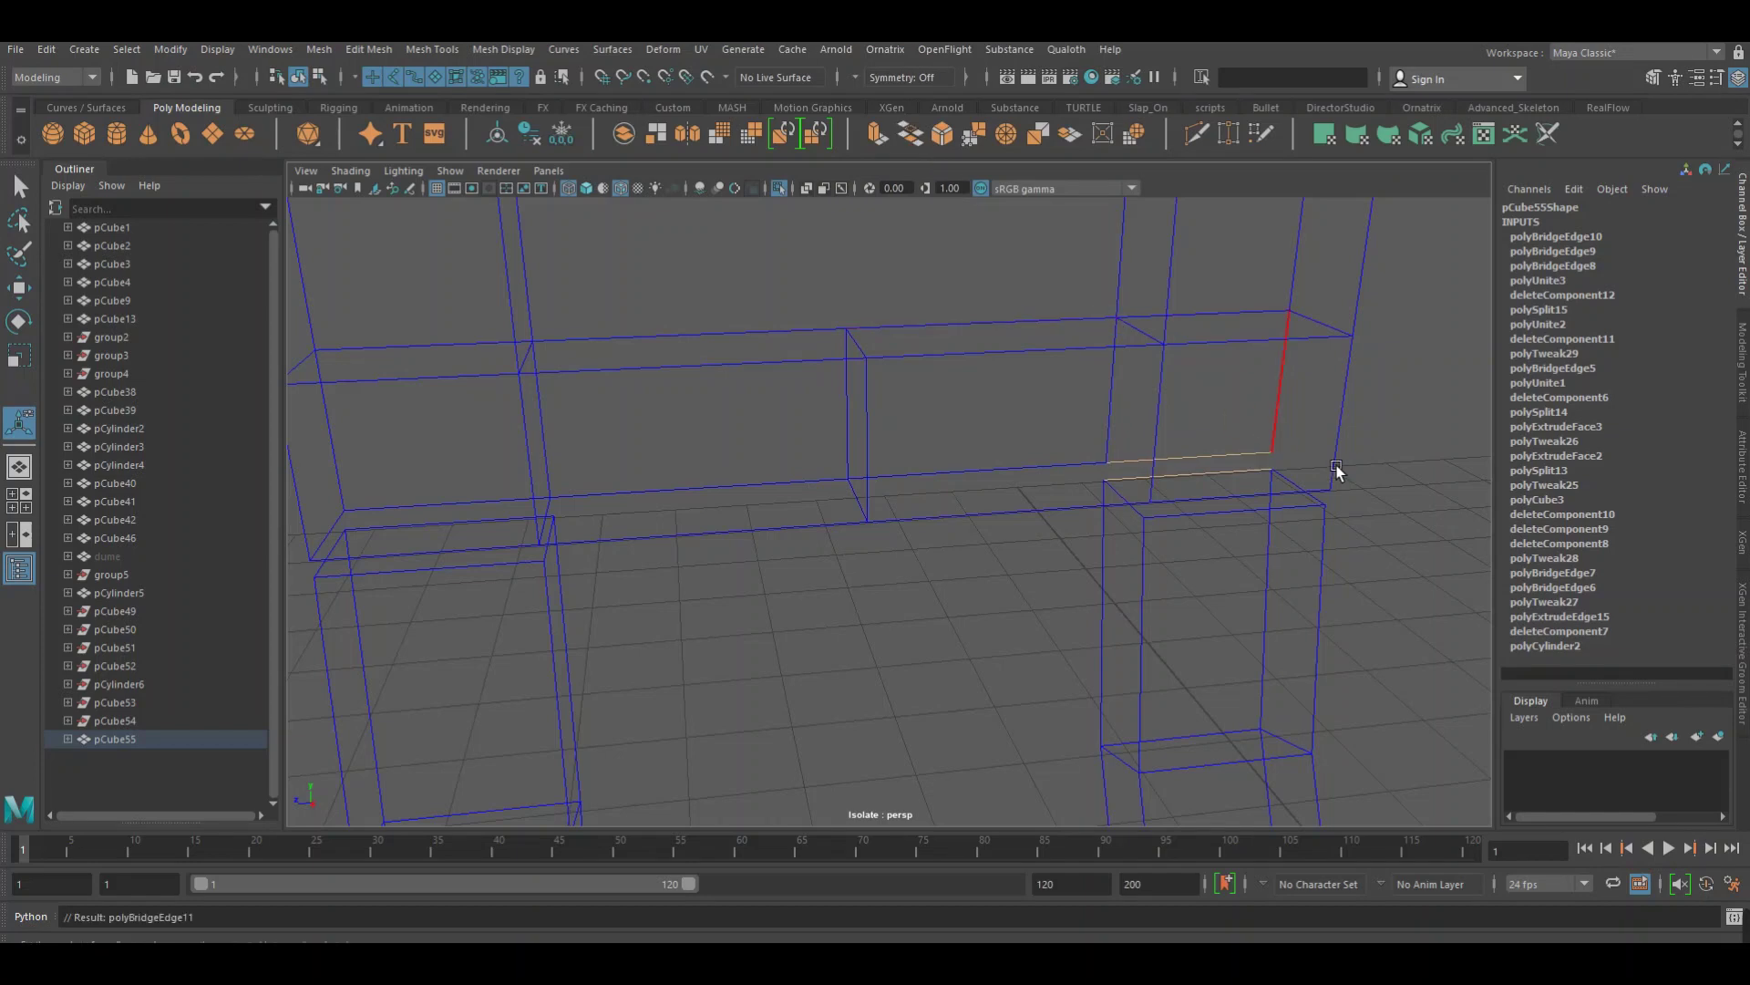
Bridge the remaining edge pairs to close the corner, then return to shaded display
left_click(1277, 402)
left_click(1218, 328, "shift")
key("g")
left_click(1326, 472)
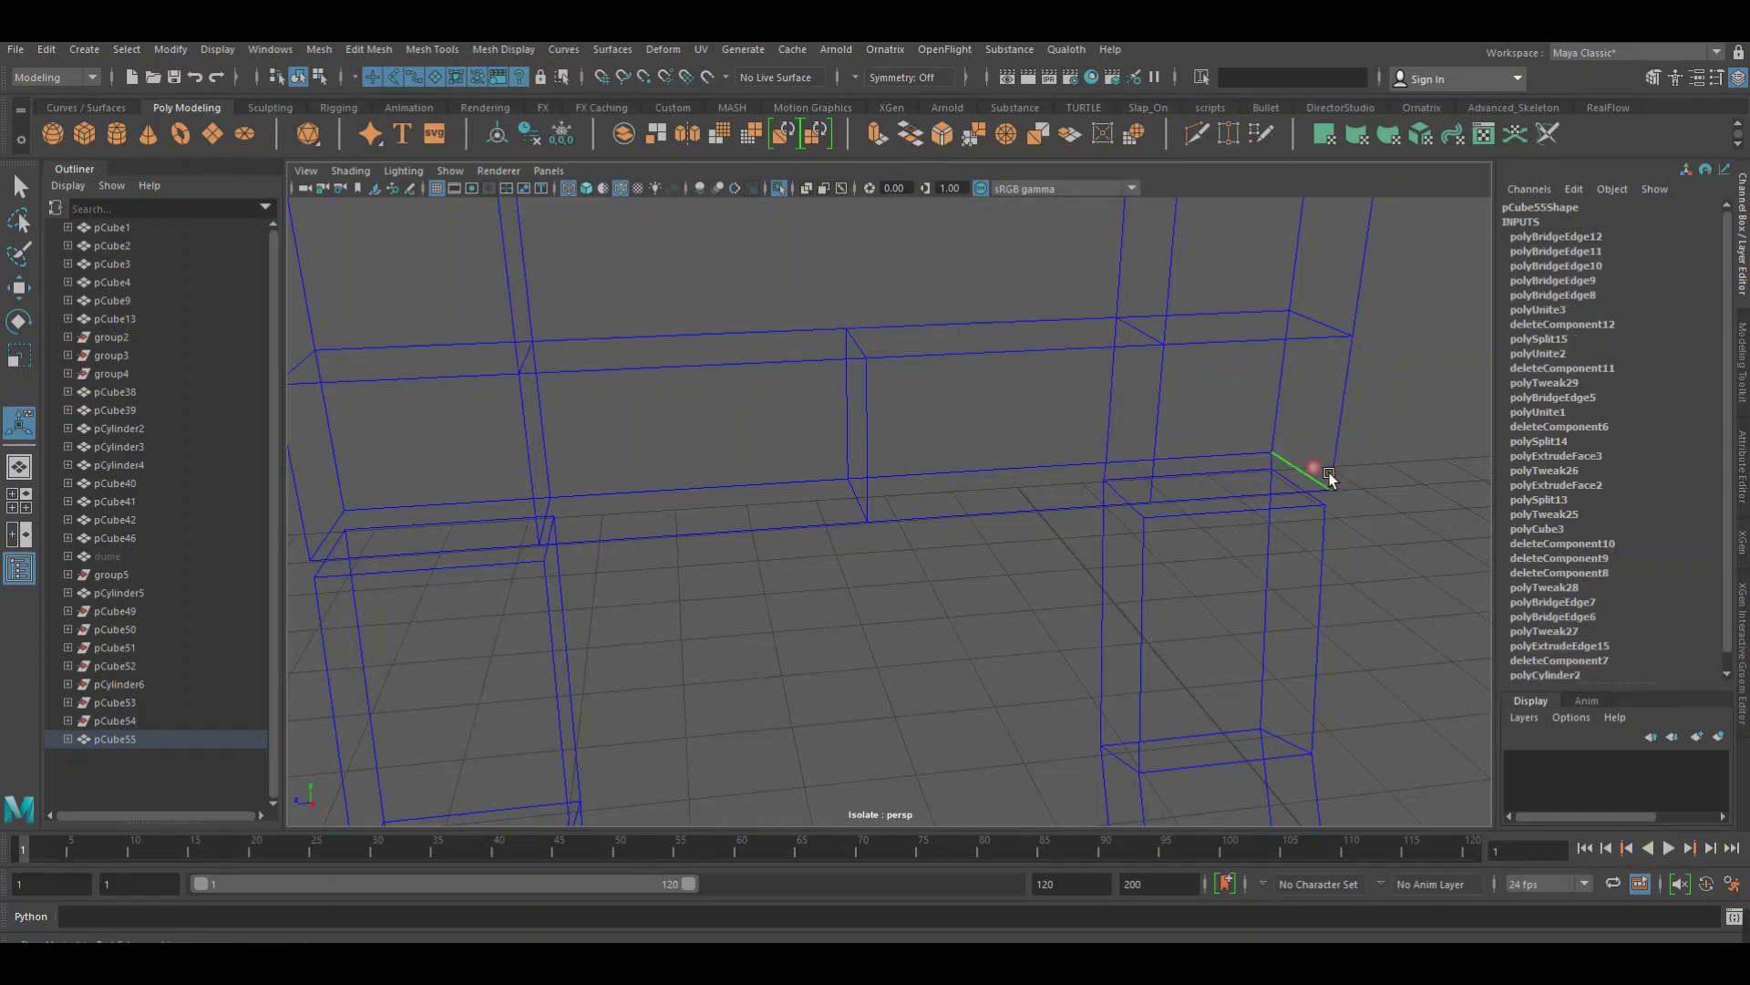
left_click(1113, 439, "shift")
left_click(911, 134)
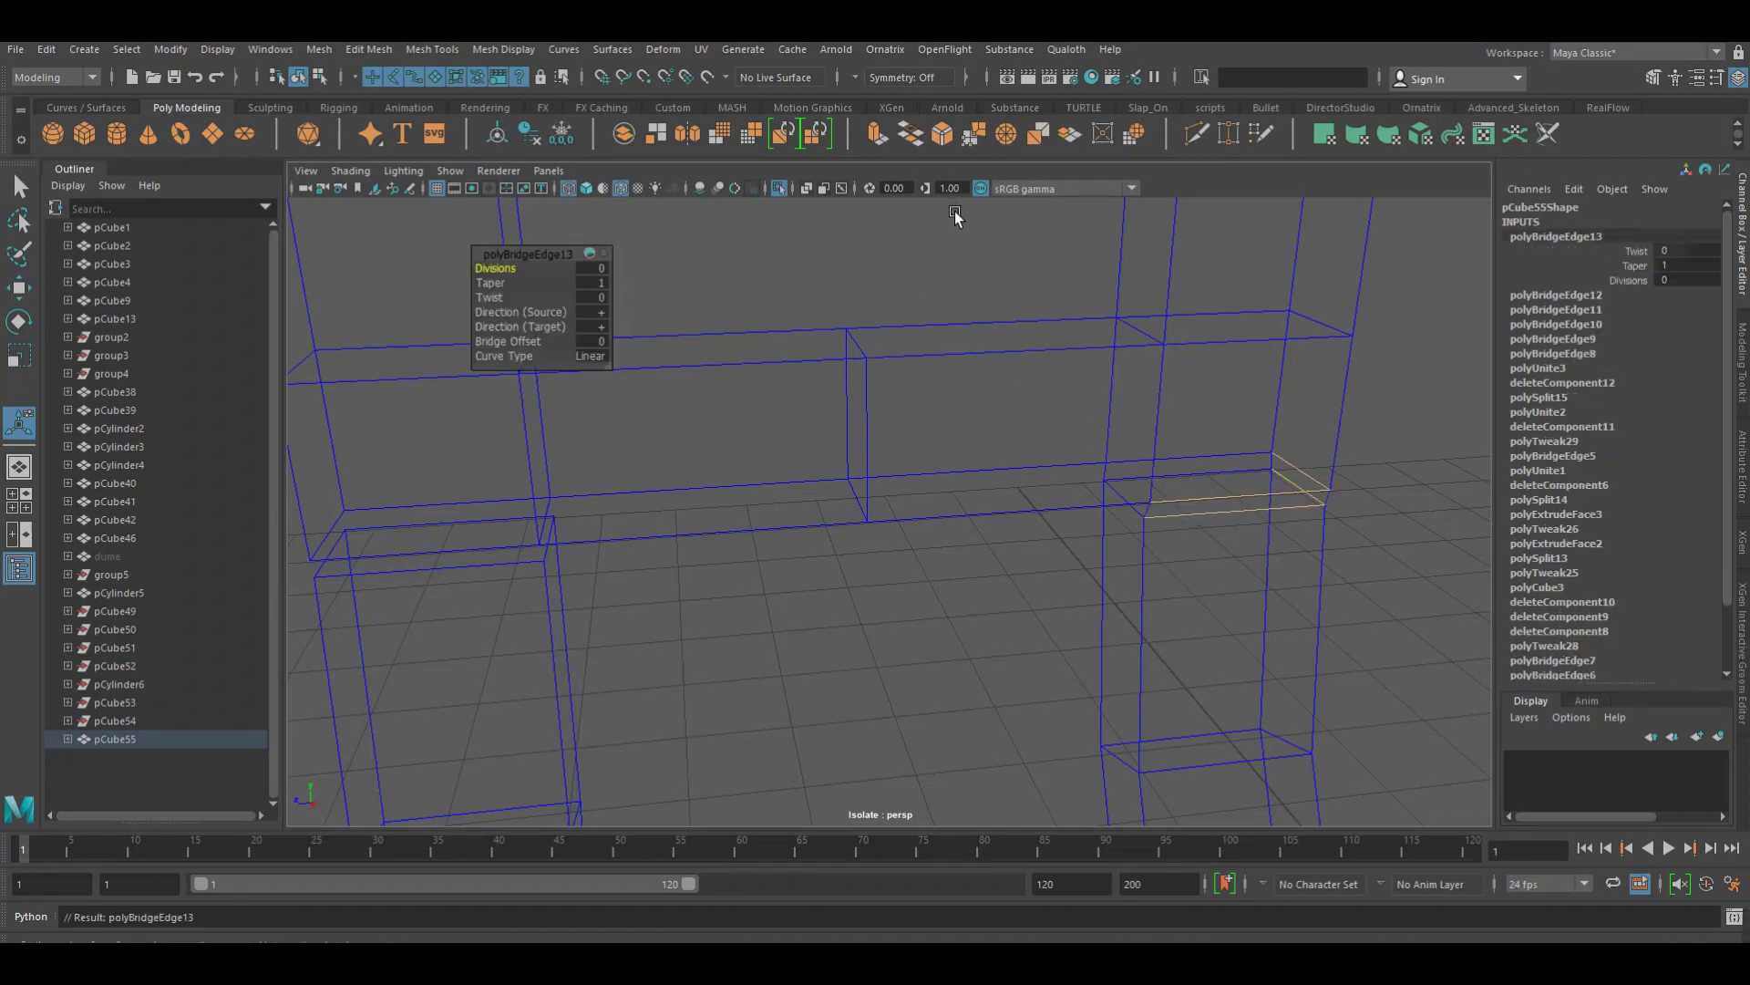
key("5")
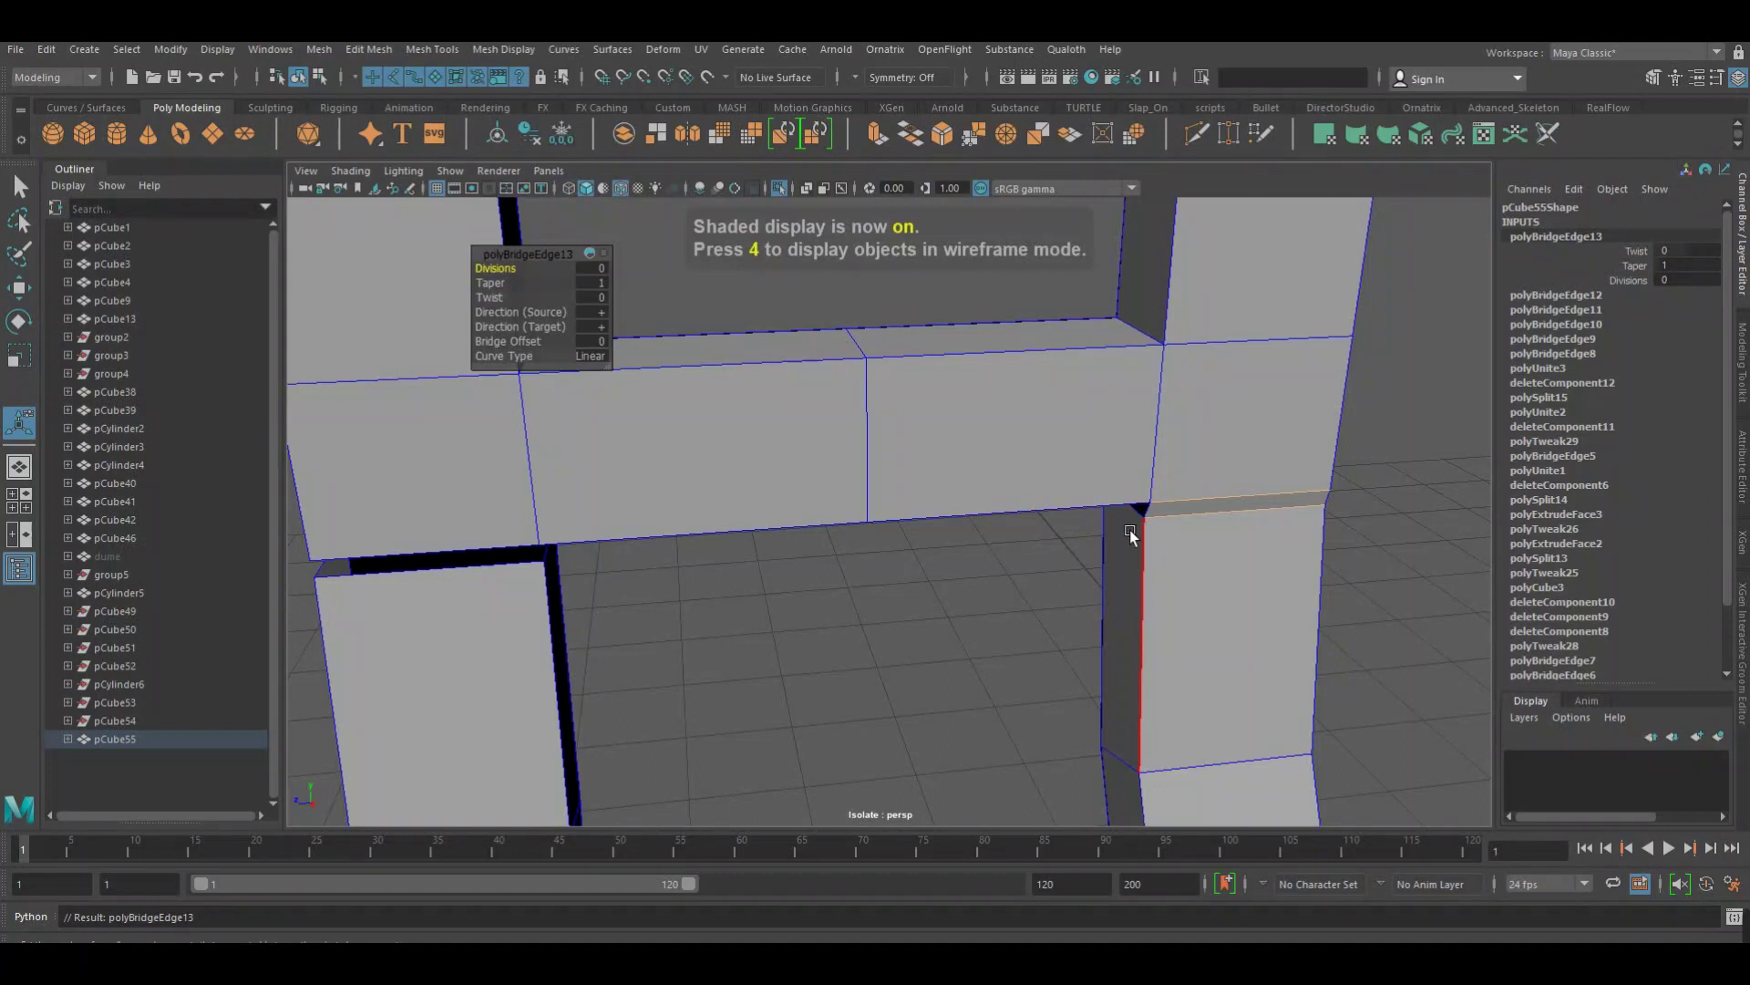
Bridge the dark gaps under the crossbar and on the leg
left_click(522, 551)
mouse_move(866, 577)
left_mouse_down("alt")
mouse_move(879, 547)
mouse_move(859, 684)
mouse_move(836, 501)
mouse_move(776, 556)
mouse_move(851, 461)
mouse_move(891, 461)
mouse_move(855, 396)
left_mouse_up("alt")
left_click(844, 425)
mouse_move(743, 354)
left_mouse_down("alt")
mouse_move(833, 378)
mouse_move(985, 632)
left_mouse_up("alt")
left_click(984, 632)
right_click_drag(1160, 515, 1316, 495, "alt")
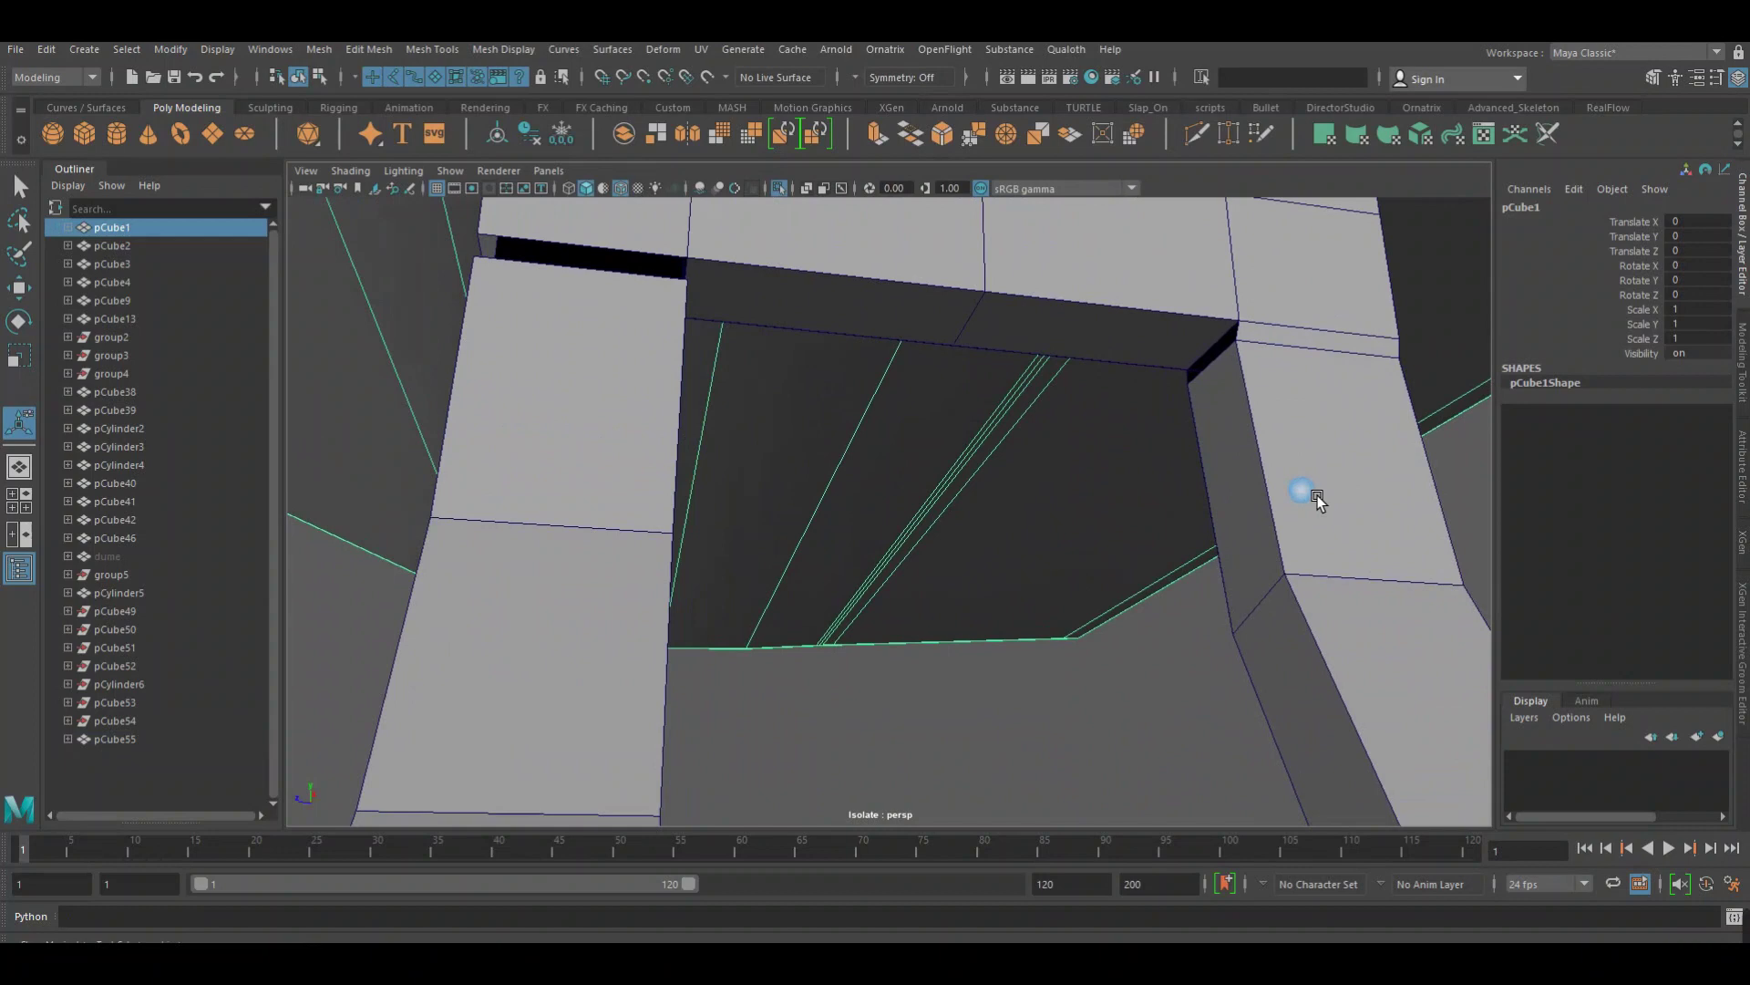
left_click_drag(1316, 495, 1189, 461, "alt")
right_click_drag(1188, 461, 1173, 461, "shift")
key("F10")
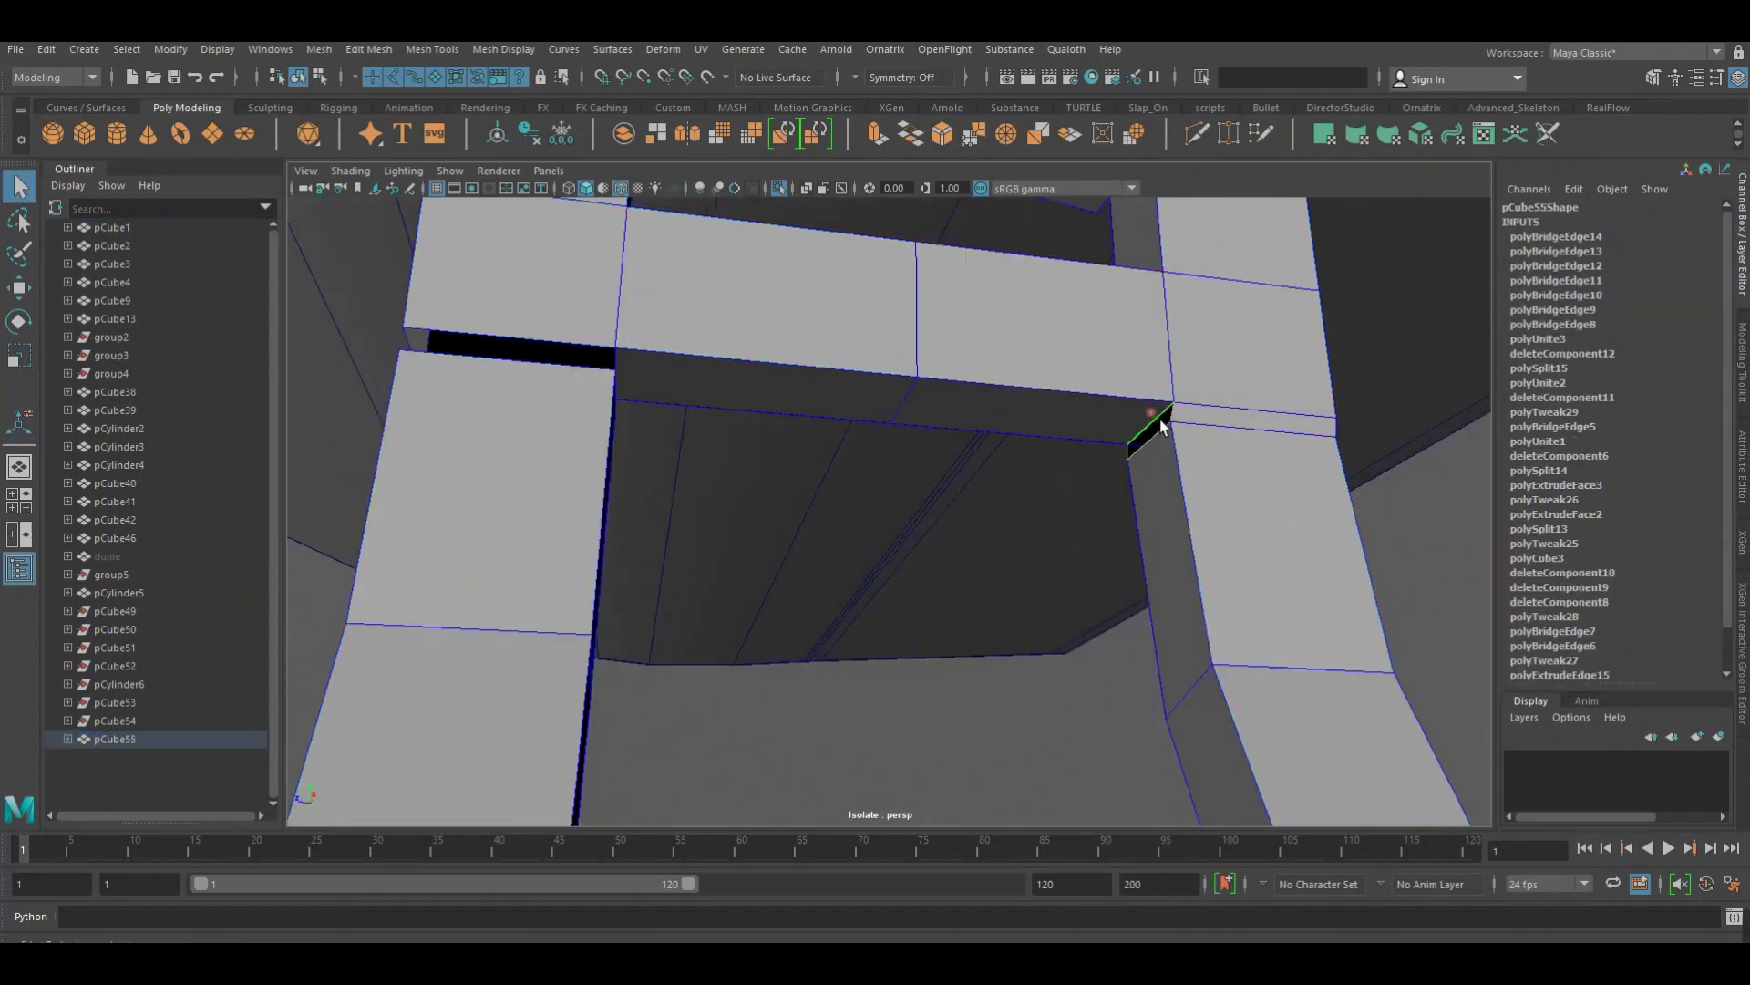
left_click(920, 144)
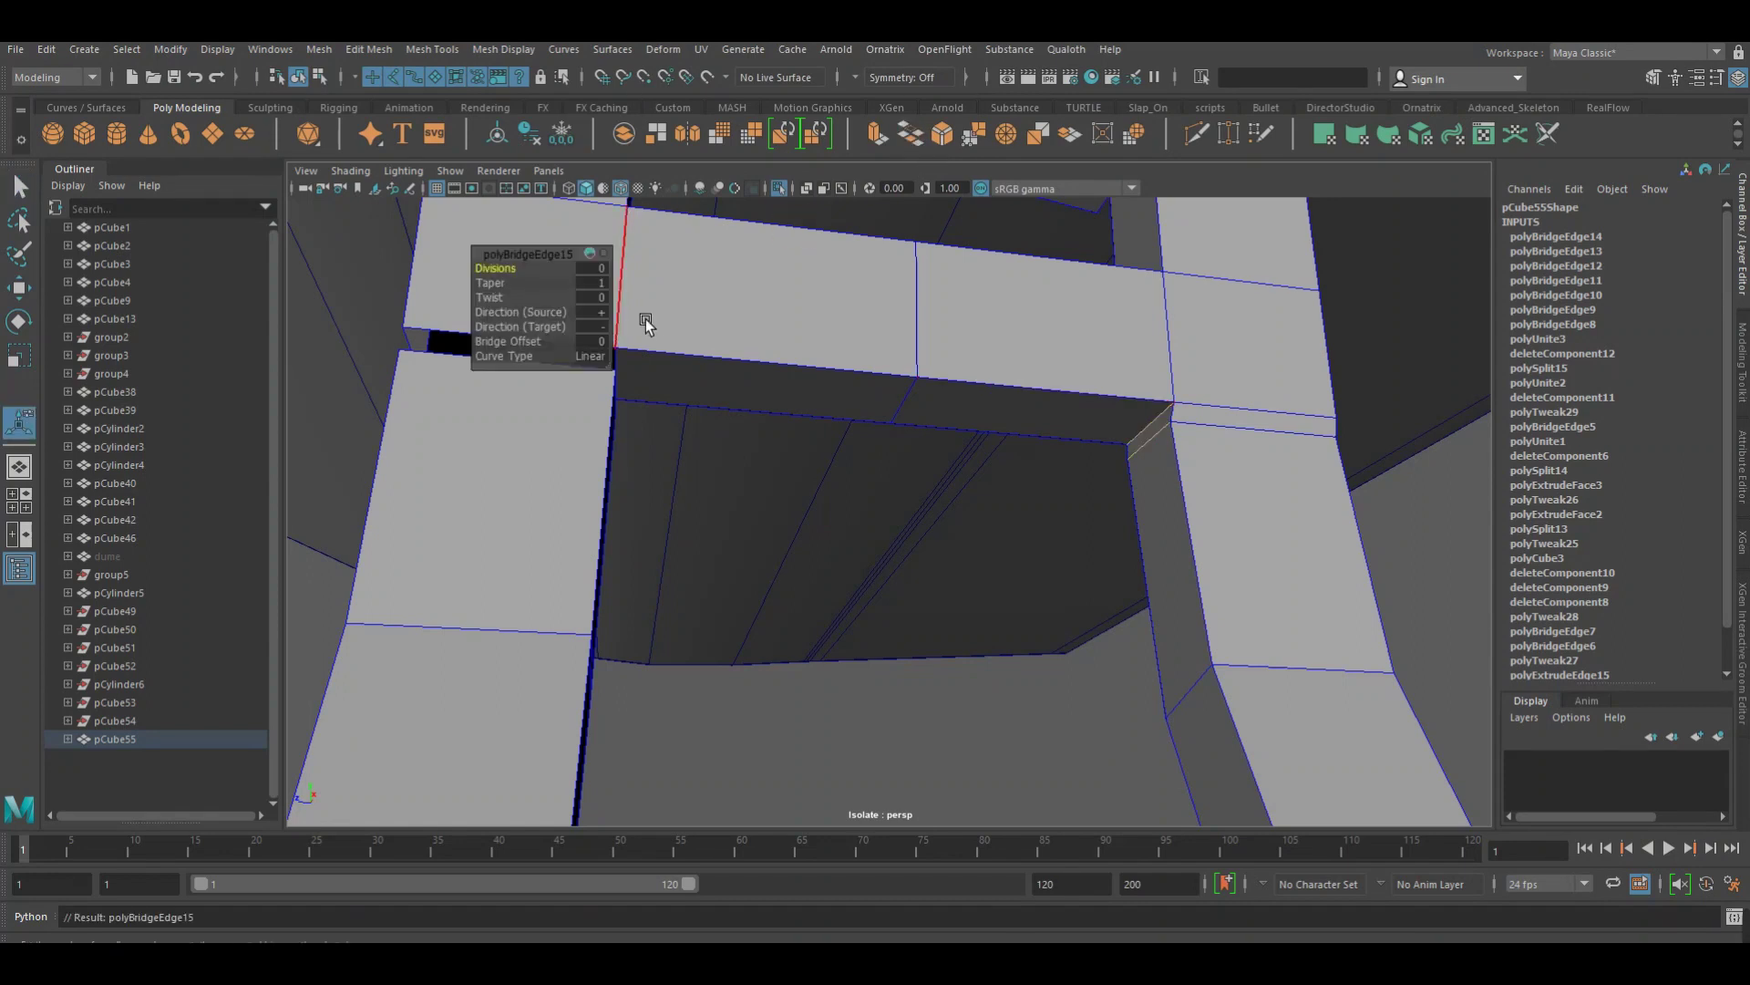
key("w")
left_click(485, 352)
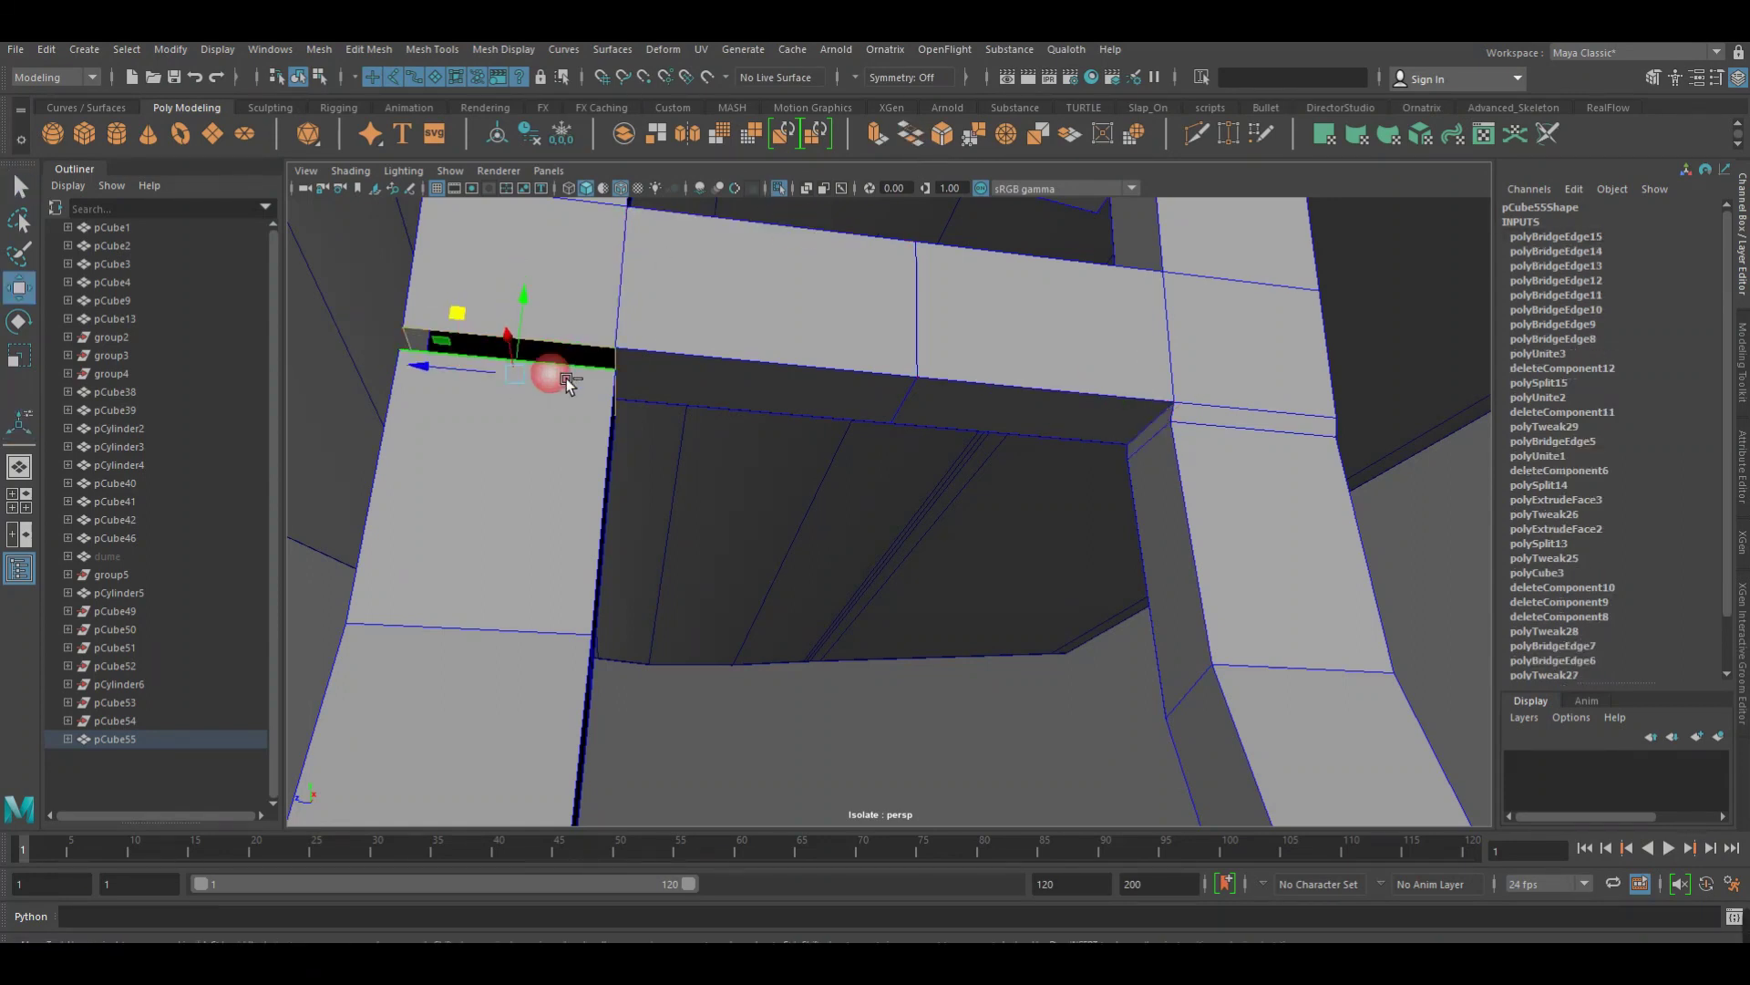
left_click(922, 147)
Delete the leftover unneeded edge on the right leg
left_click(1233, 438)
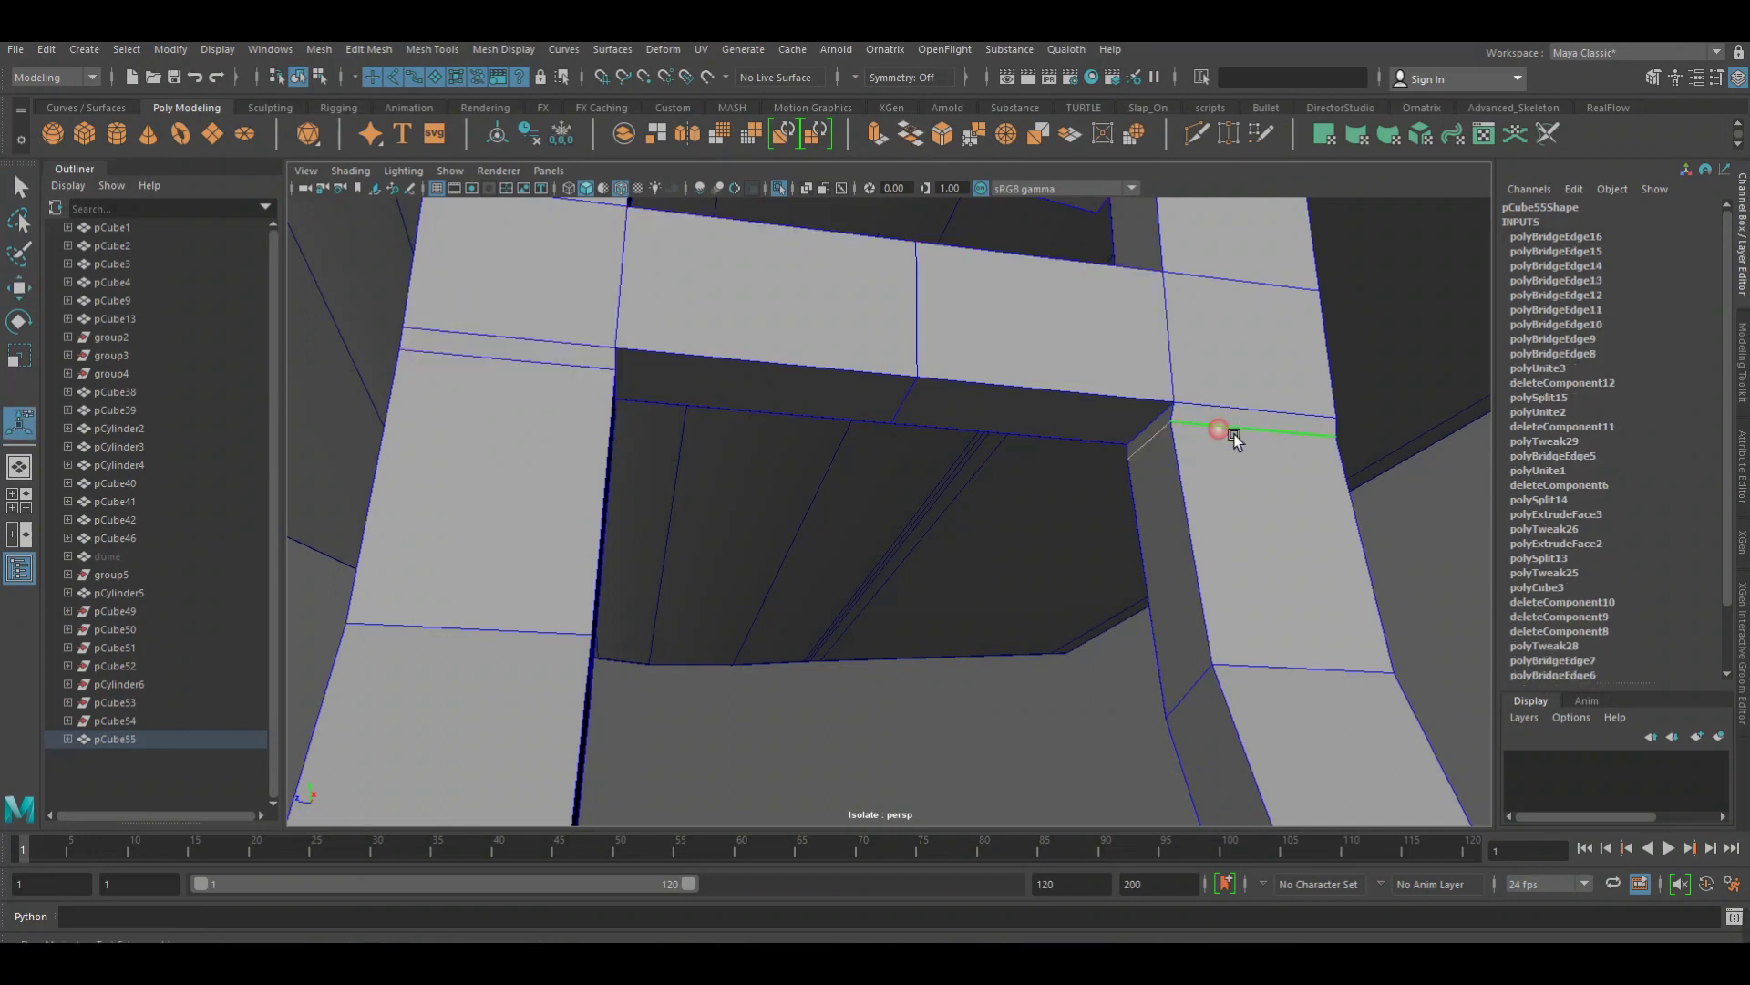
key("Delete")
left_click(523, 376)
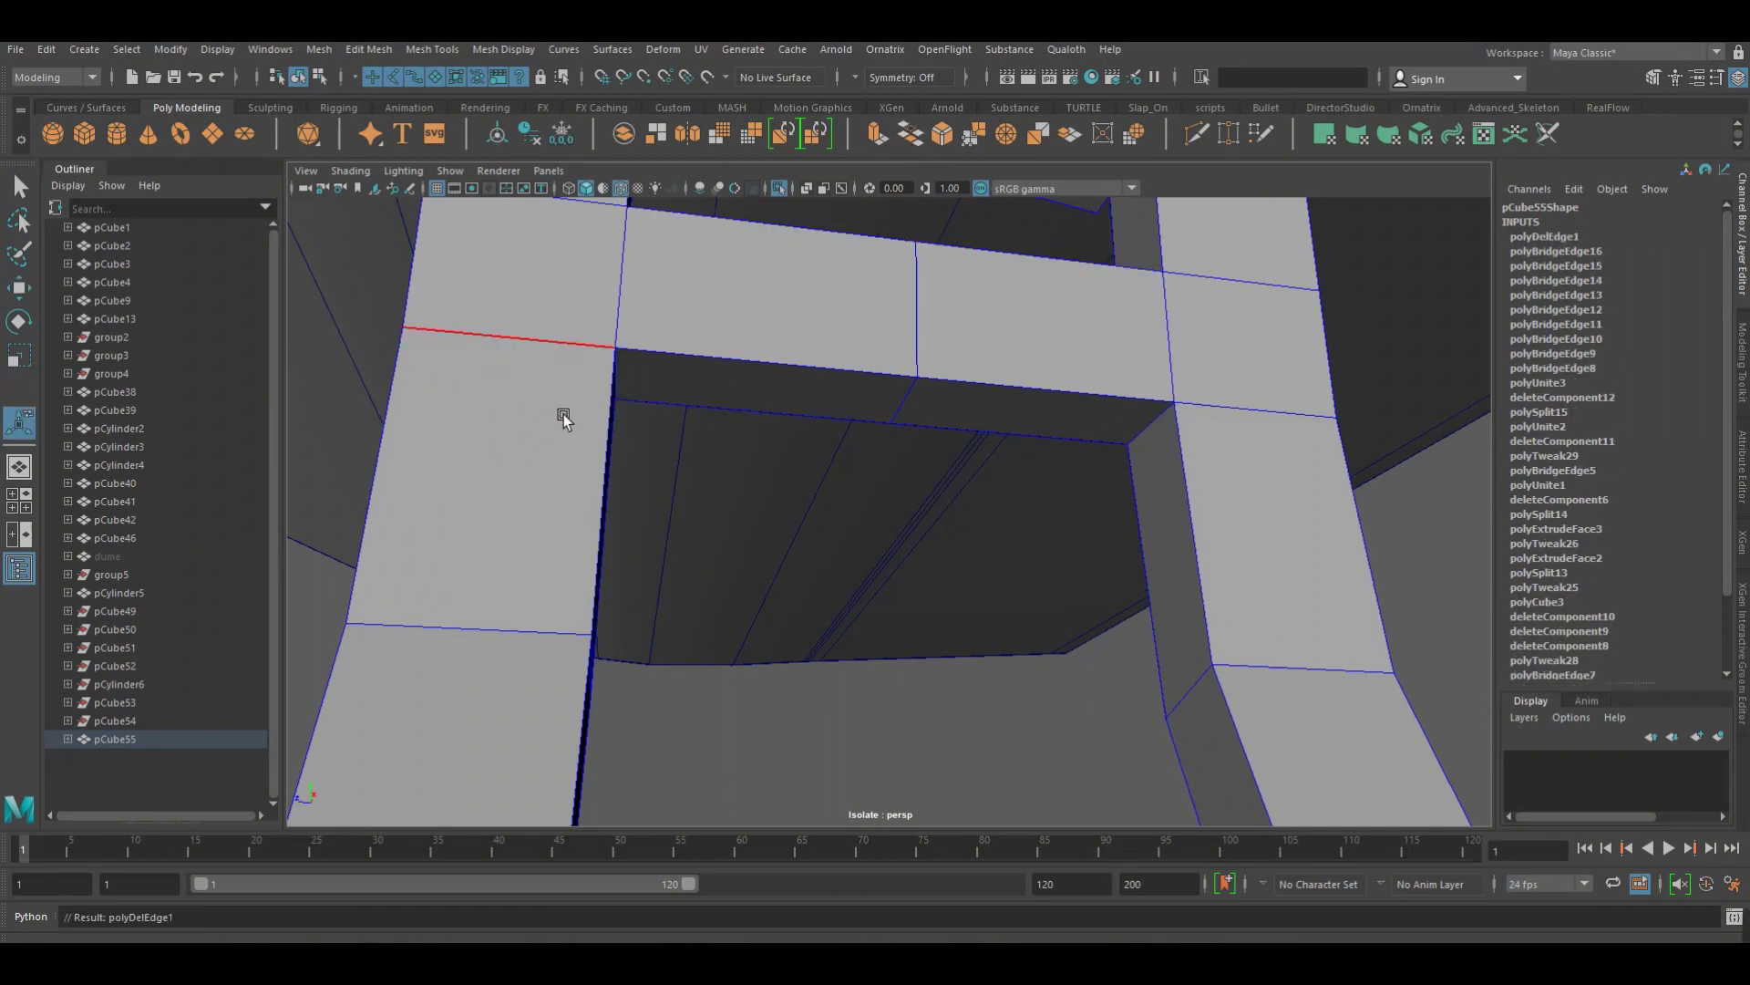
mouse_move(938, 501)
left_mouse_down("alt")
mouse_move(481, 507)
mouse_move(778, 588)
mouse_move(652, 609)
mouse_move(871, 636)
mouse_move(1004, 617)
left_mouse_up("alt")
Return pCube55 to Object Mode, delete its history, and select pCube51 in the Outliner
right_click_drag(1003, 617, 852, 656, "alt")
mouse_move(851, 656)
left_mouse_down("alt")
mouse_move(720, 659)
mouse_move(1055, 656)
mouse_move(988, 664)
left_mouse_up("alt")
mouse_move(989, 664)
right_mouse_down("alt")
mouse_move(1106, 664)
mouse_move(1080, 559)
mouse_move(1110, 552)
right_mouse_up("alt")
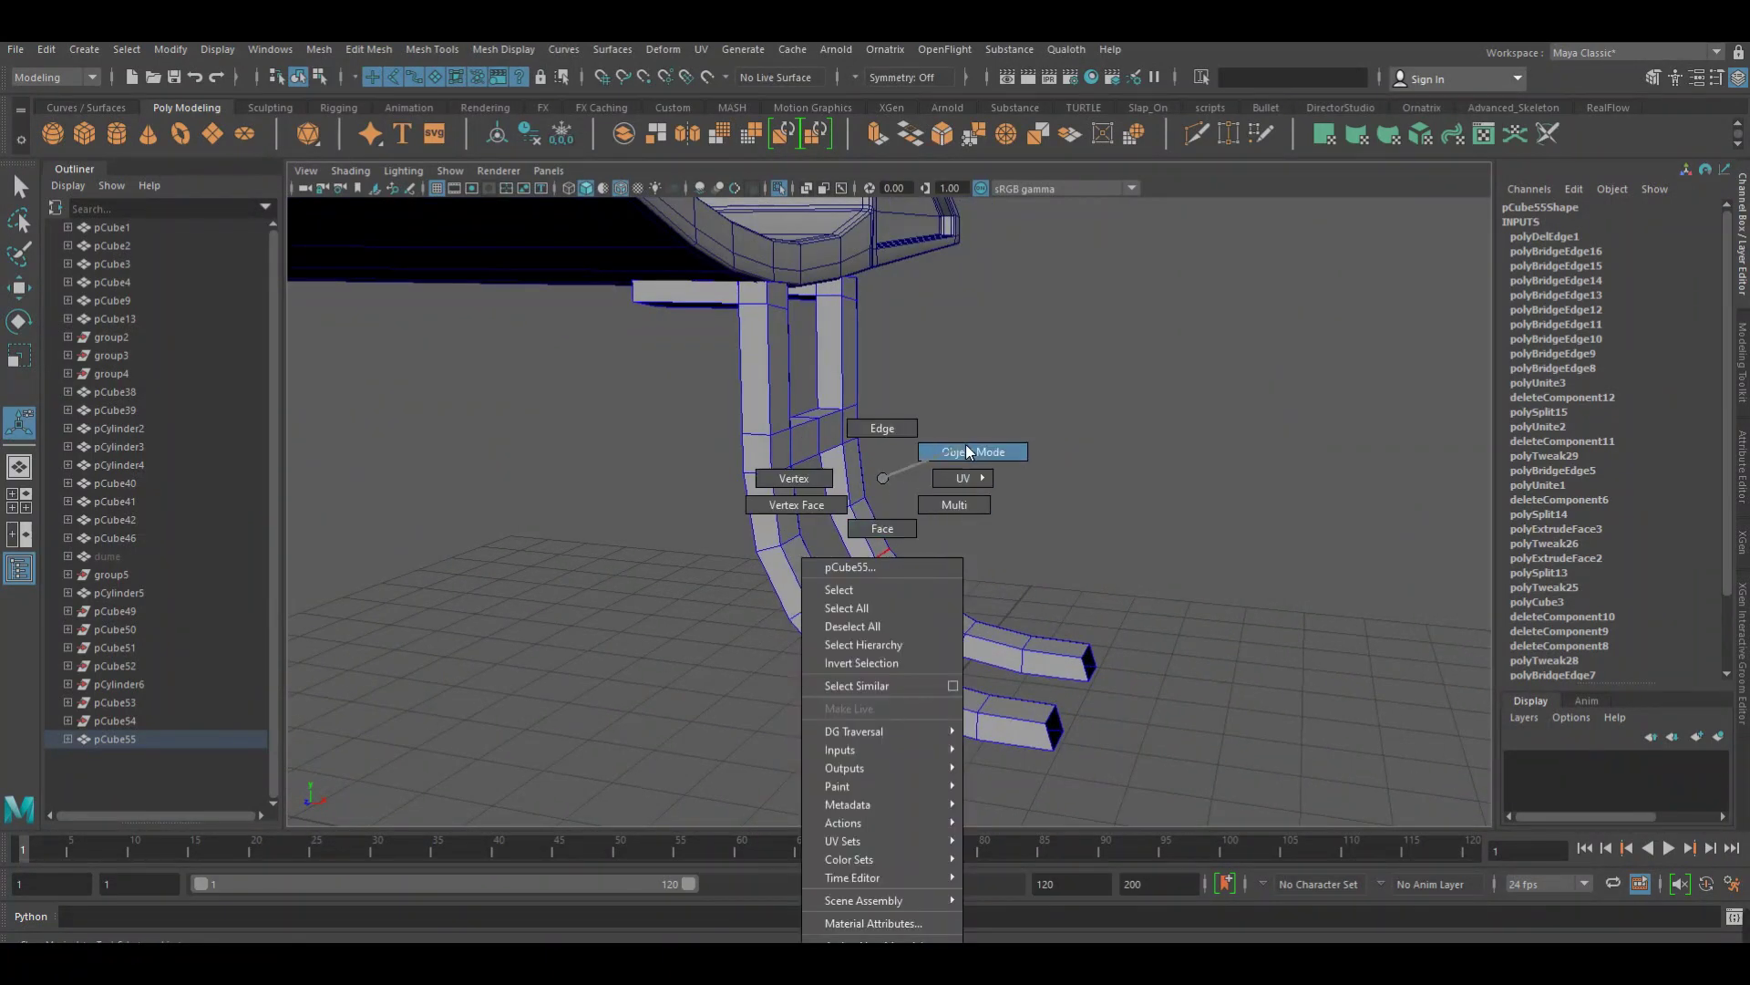
right_click_drag(882, 497, 969, 451)
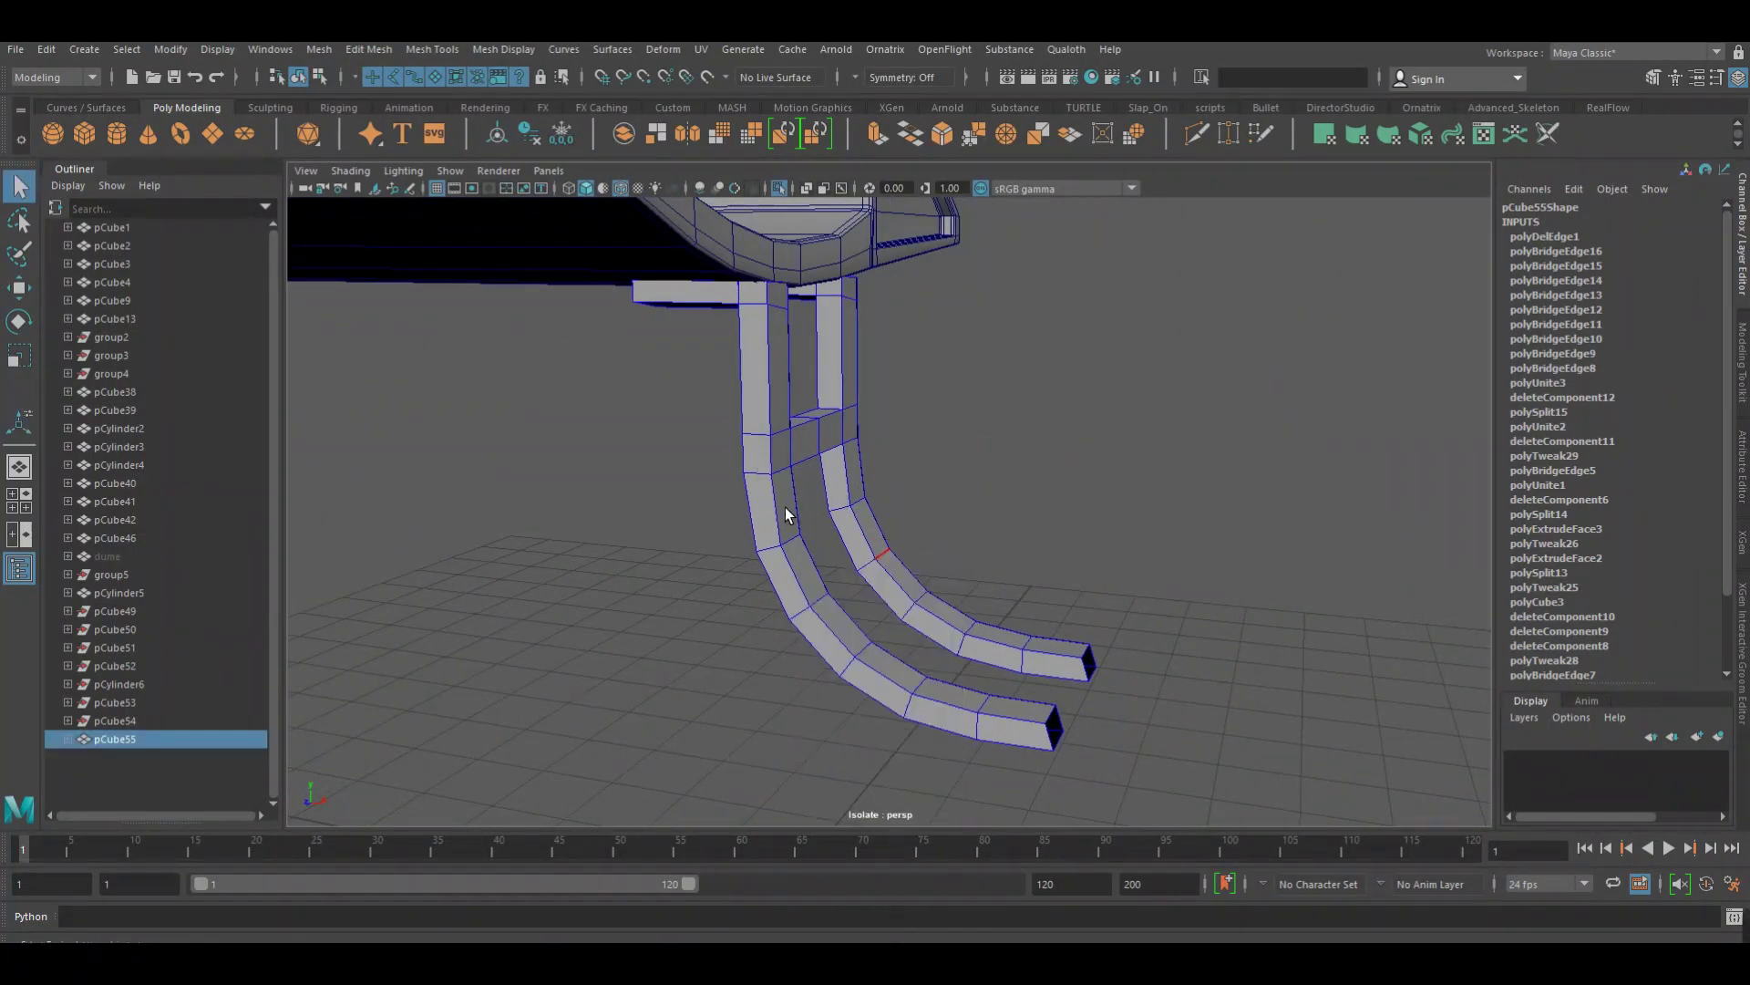
left_click(537, 138)
left_click(534, 510)
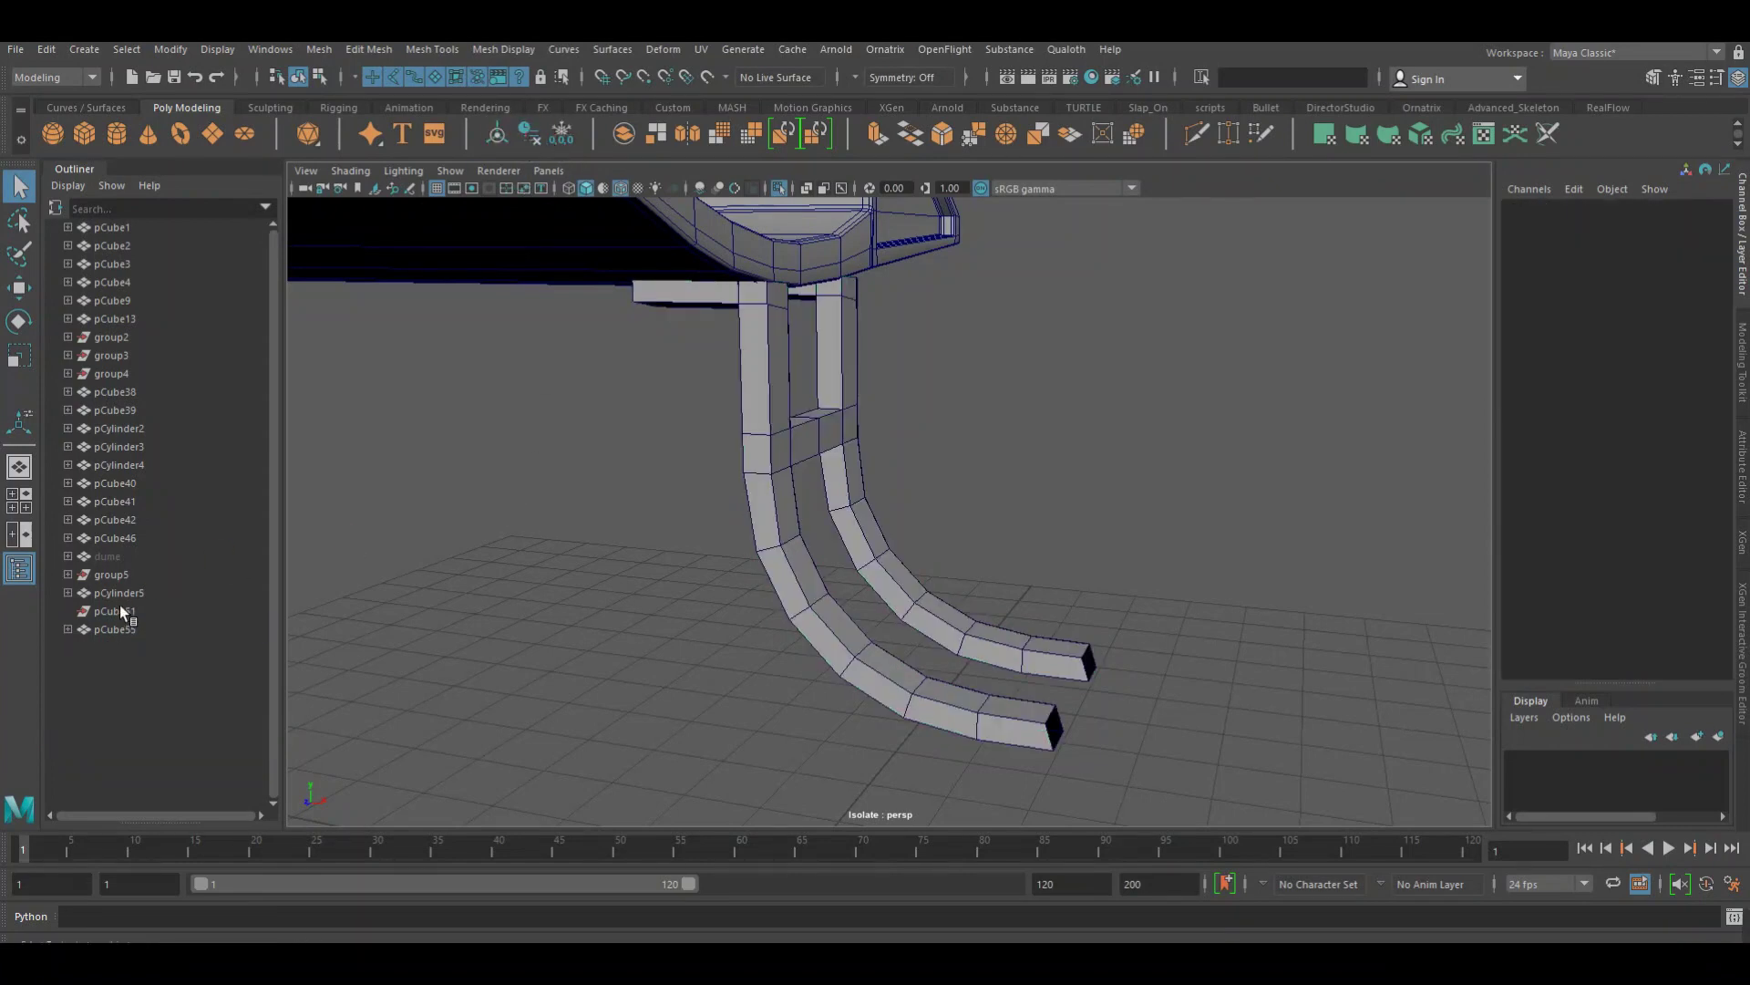
left_click(118, 612)
right_click_drag(588, 585, 691, 506, "alt")
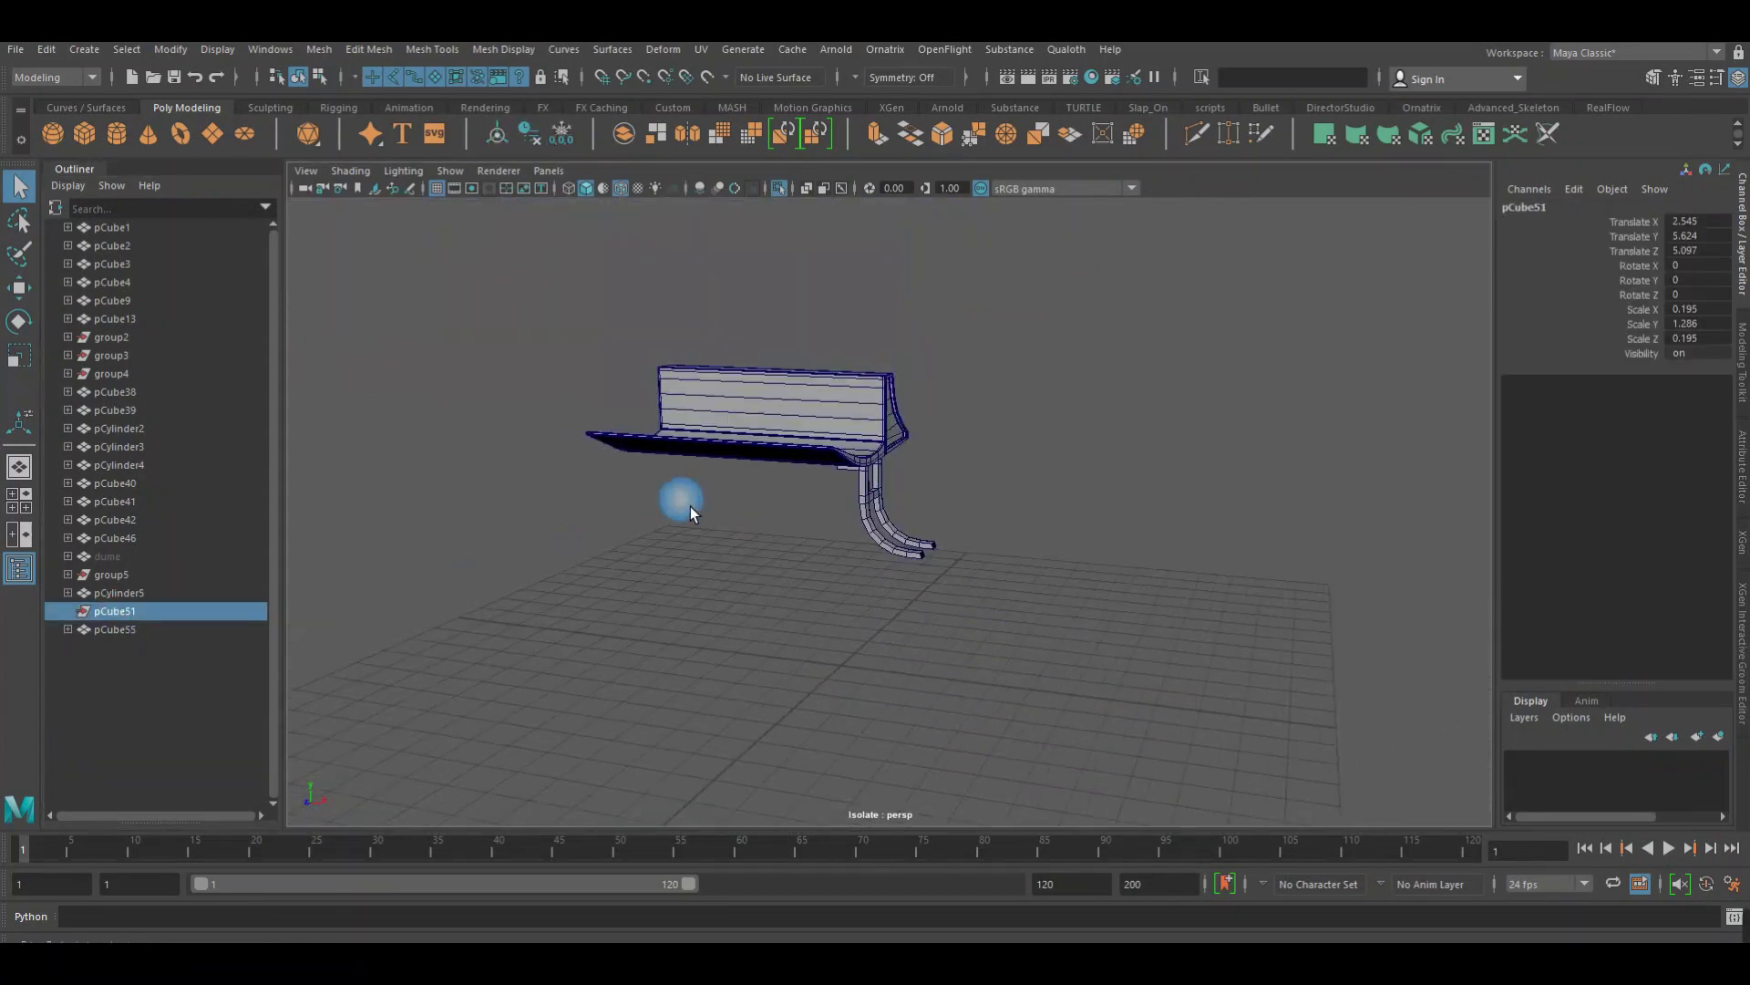
Move pCube51 along X, then delete it
key("w")
left_click_drag(972, 507, 1114, 520)
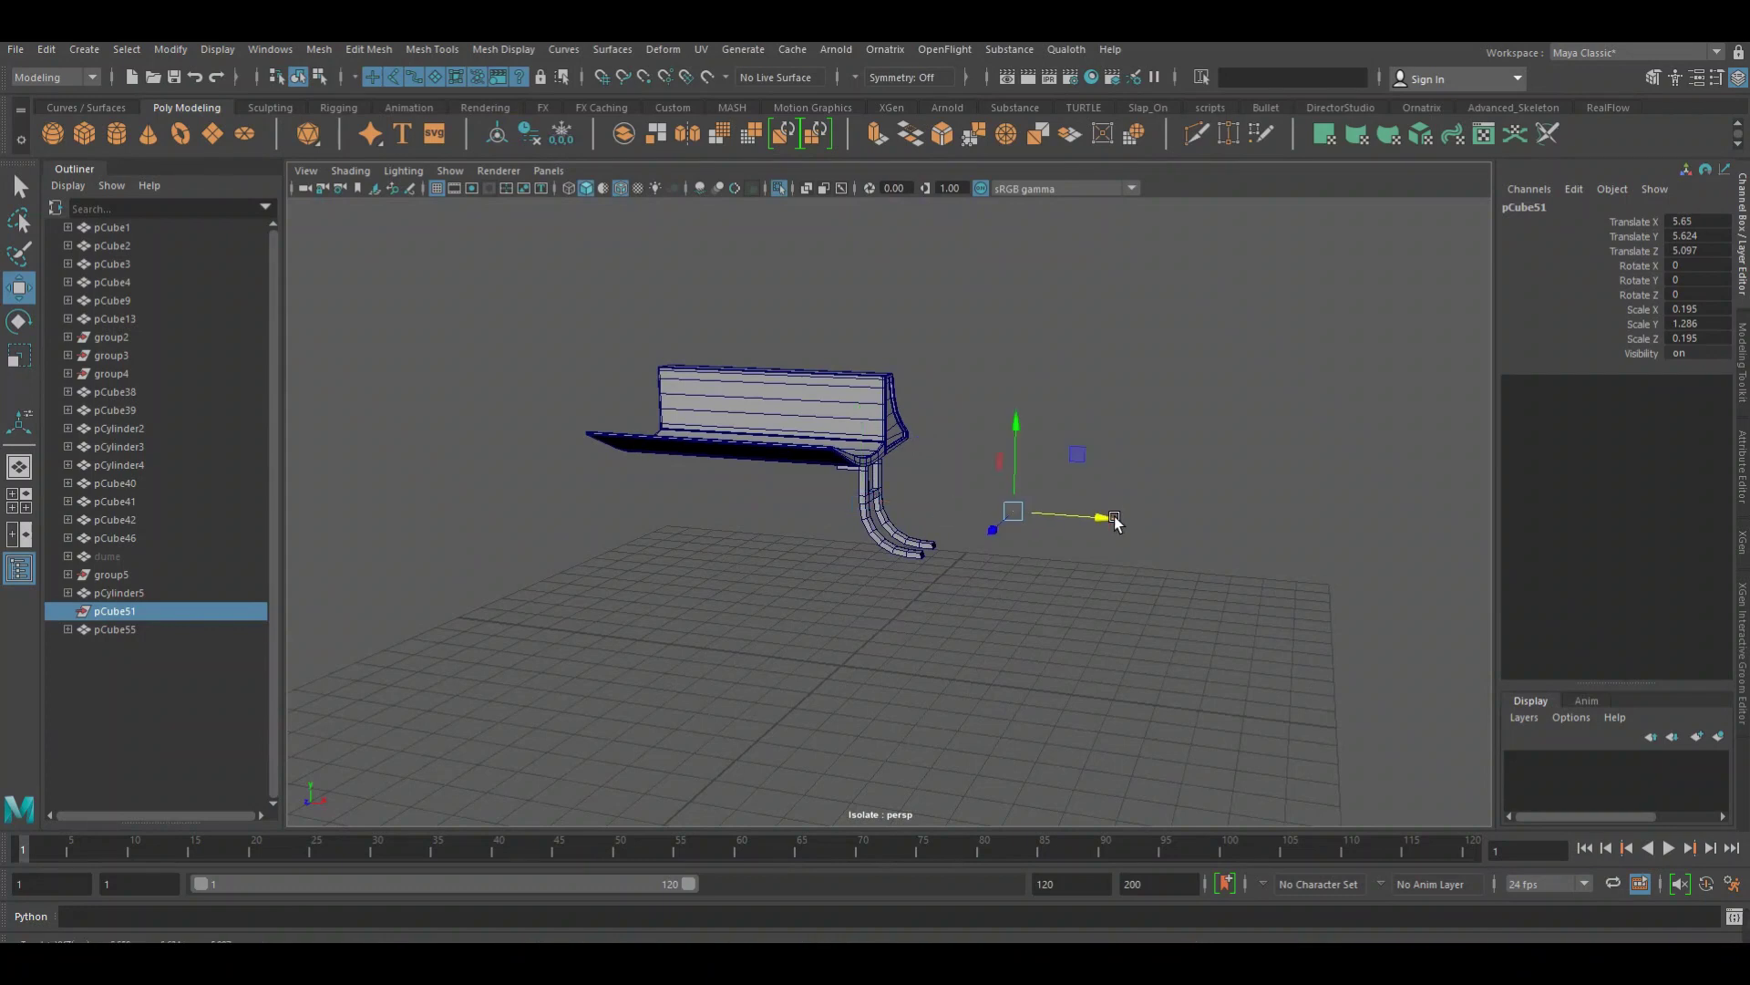
key("Delete")
left_click(54, 577)
left_click(563, 636)
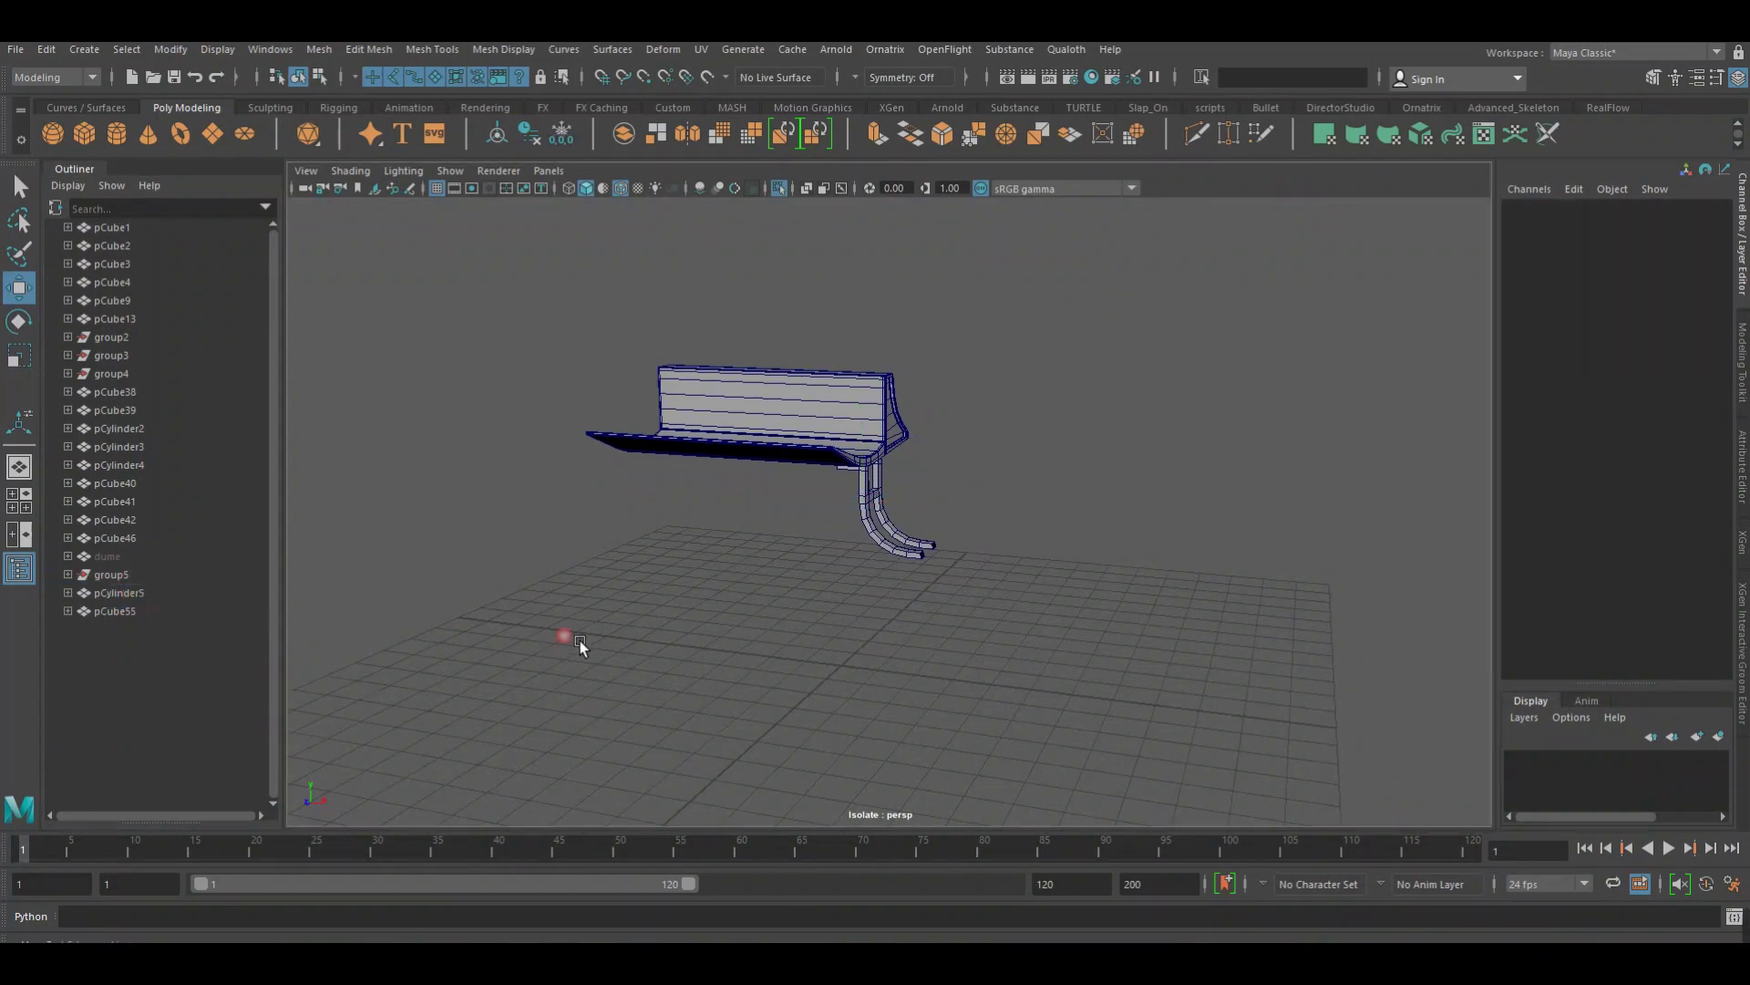
Extrude both leg end edges forward and scale the extruded ends down
scroll(899, 586, "up", 5)
scroll(1043, 614, "up", 1)
scroll(1063, 637, "up", 2)
scroll(1080, 558, "up", 2)
scroll(913, 561, "up", 2)
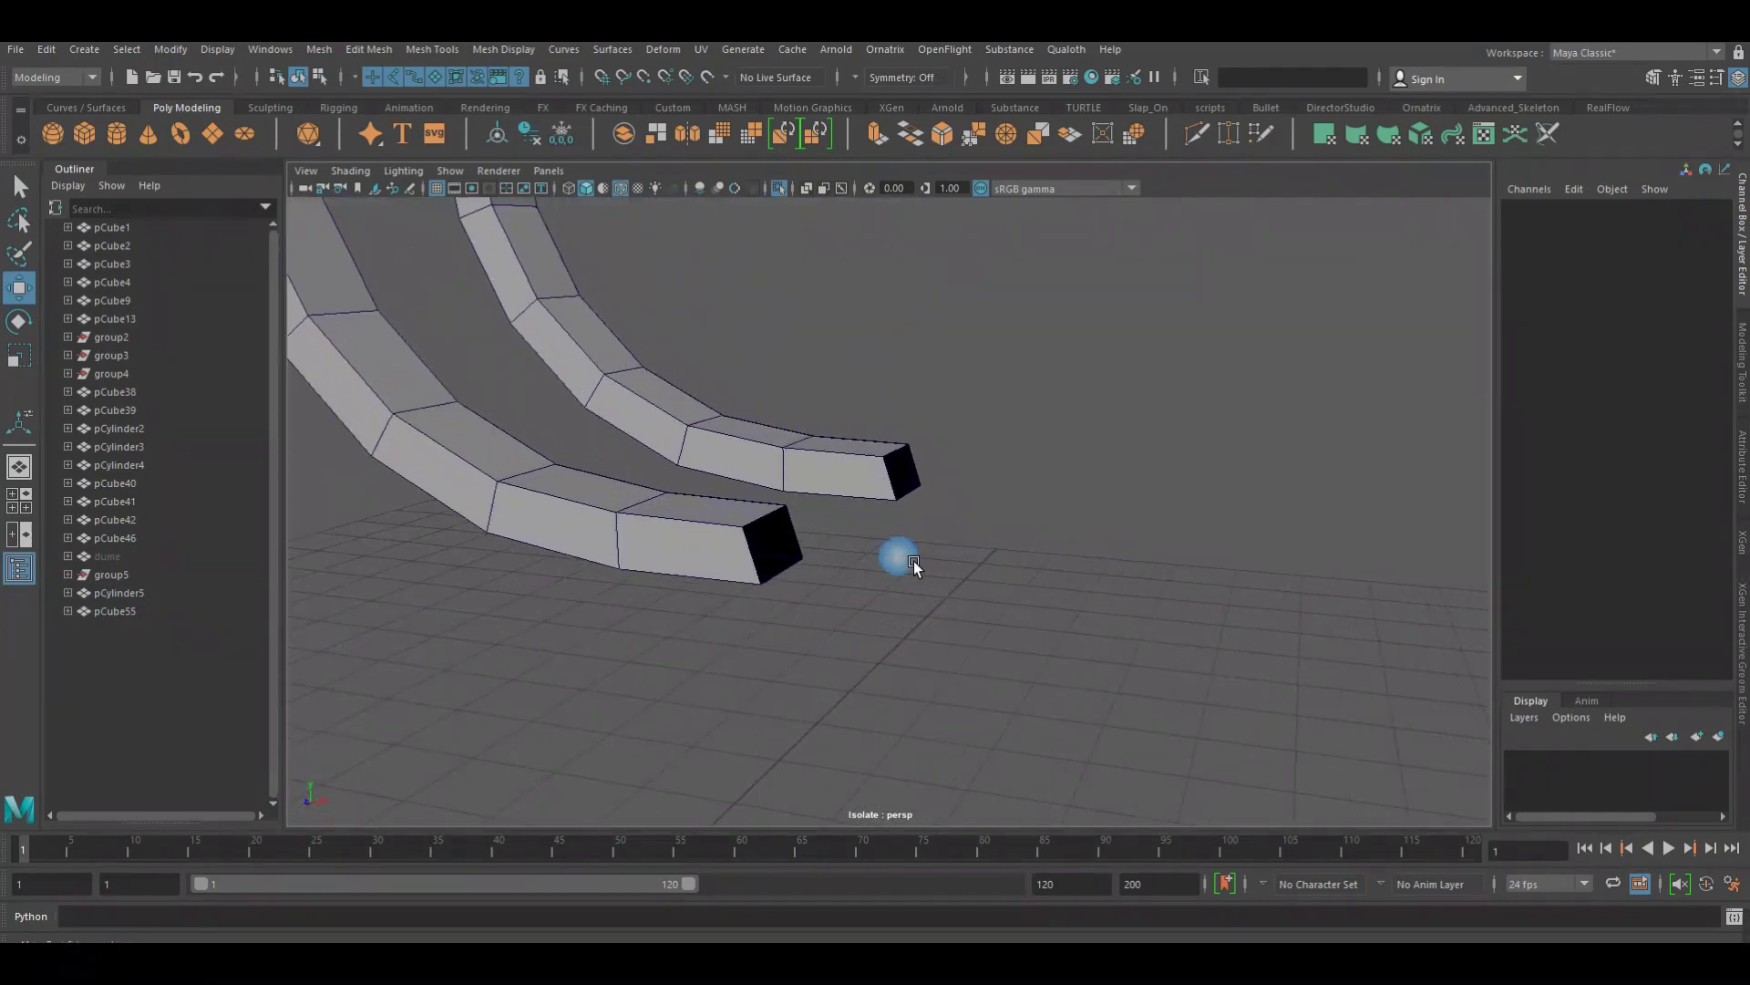
scroll(810, 535, "up", 2)
left_click(795, 528)
right_click_drag(782, 497, 781, 423)
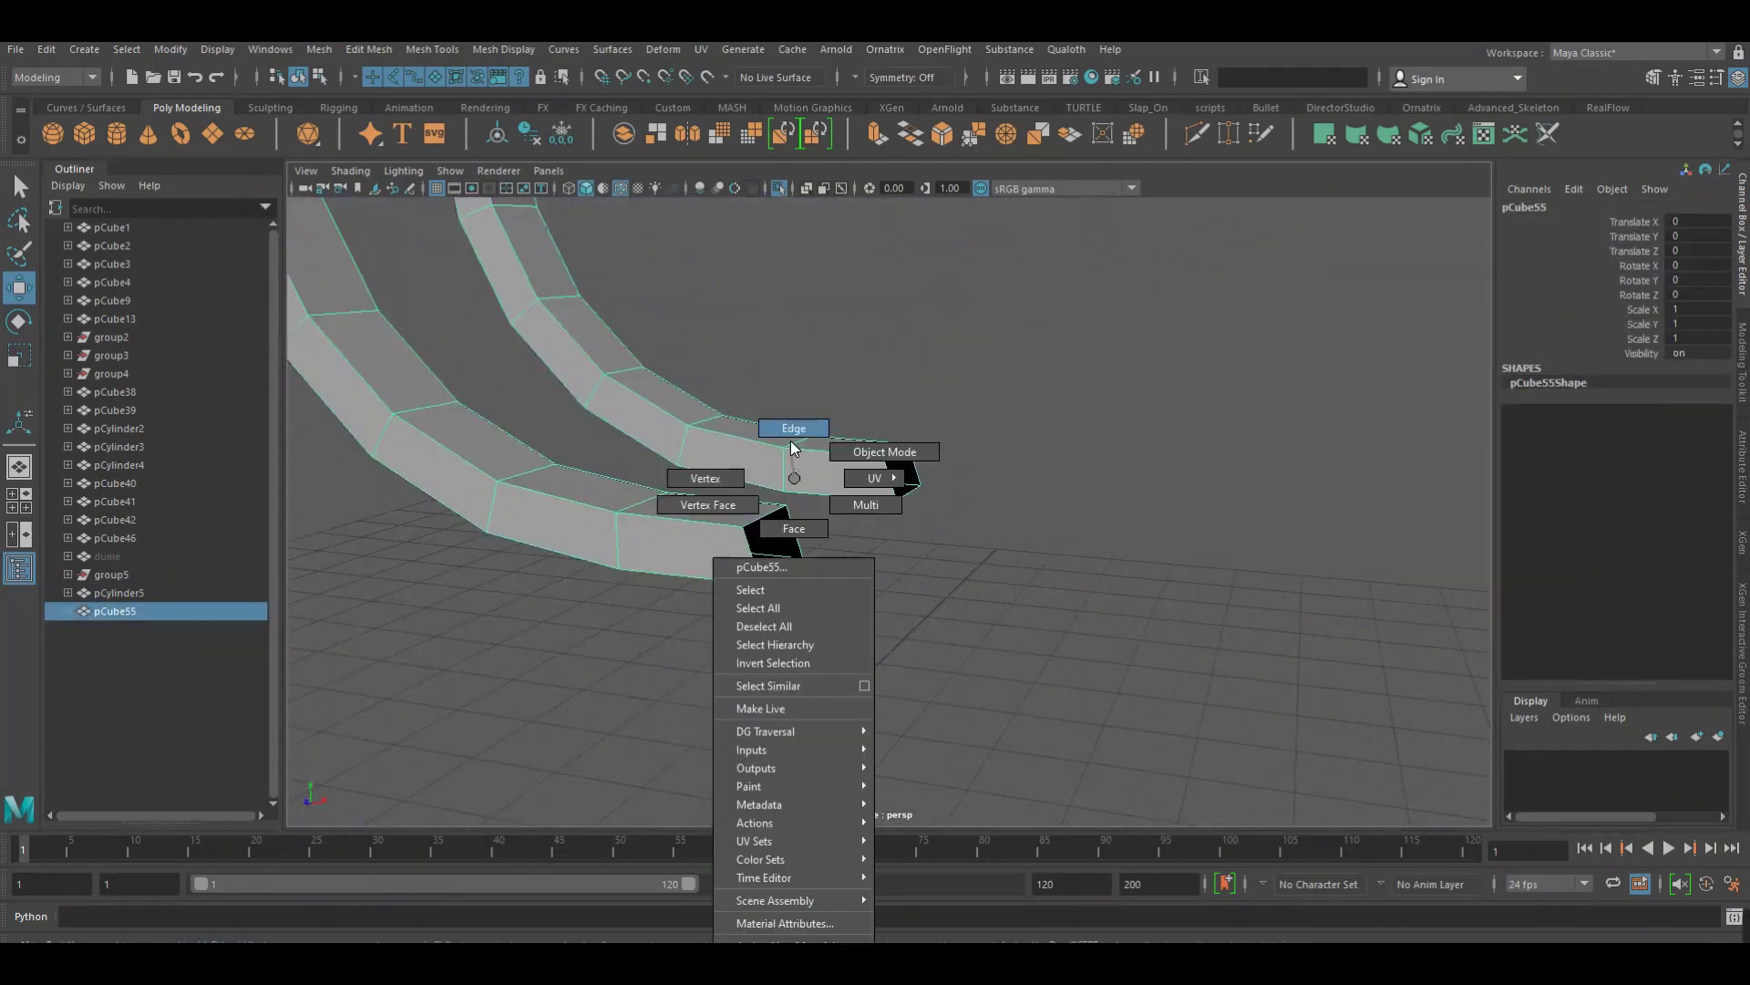
left_click(908, 489)
left_click(761, 571, "ctrl+shift")
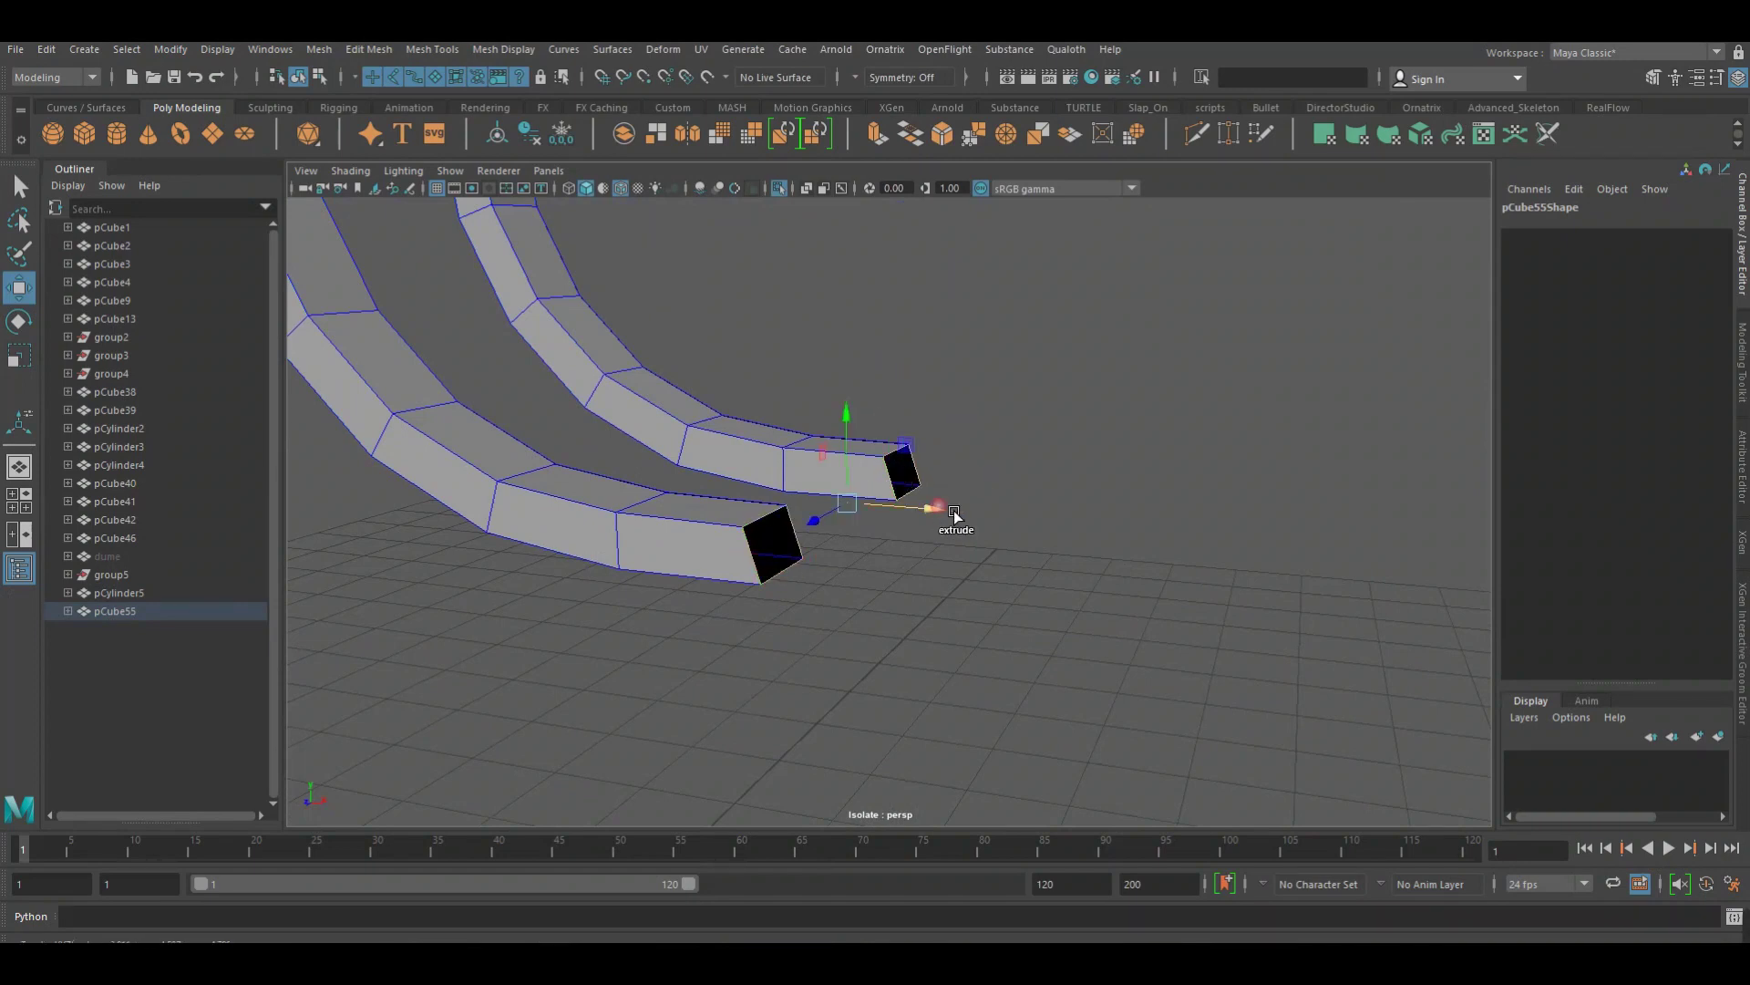
mouse_move(940, 516)
left_mouse_down()
mouse_move(987, 525)
mouse_move(840, 528)
left_mouse_up()
key("r")
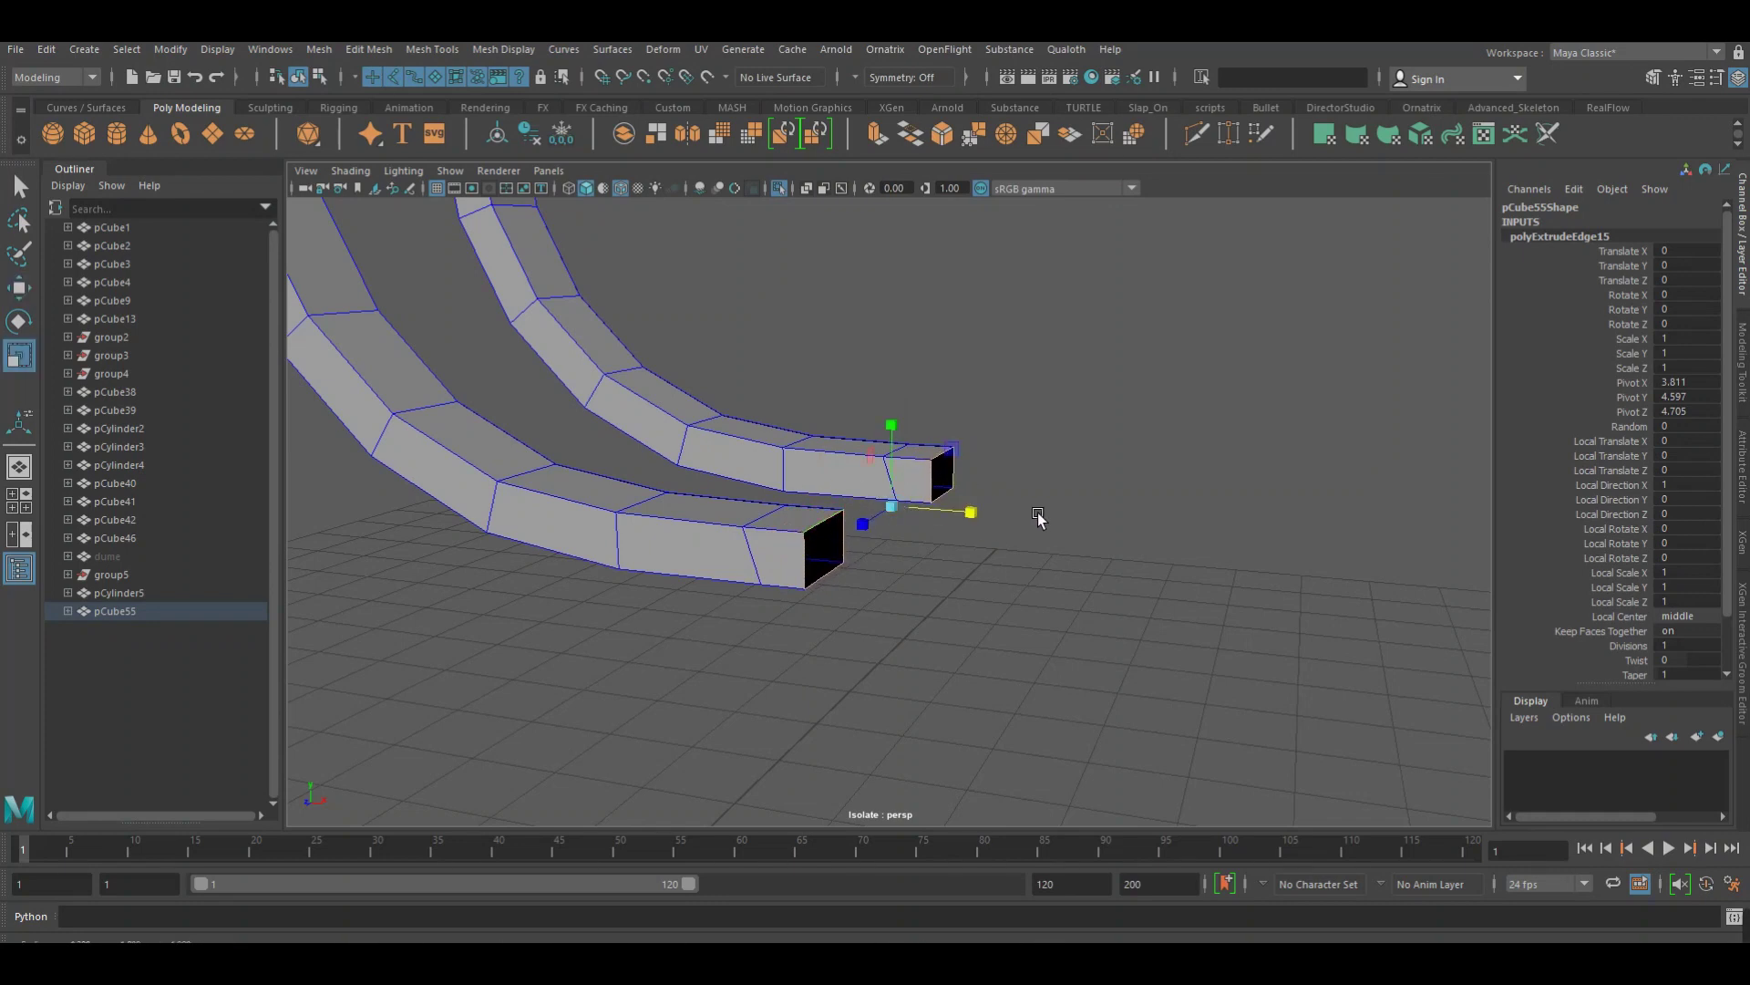
key("w")
Bridge the upper leg's open end and delete the leftover end face
left_click(975, 479)
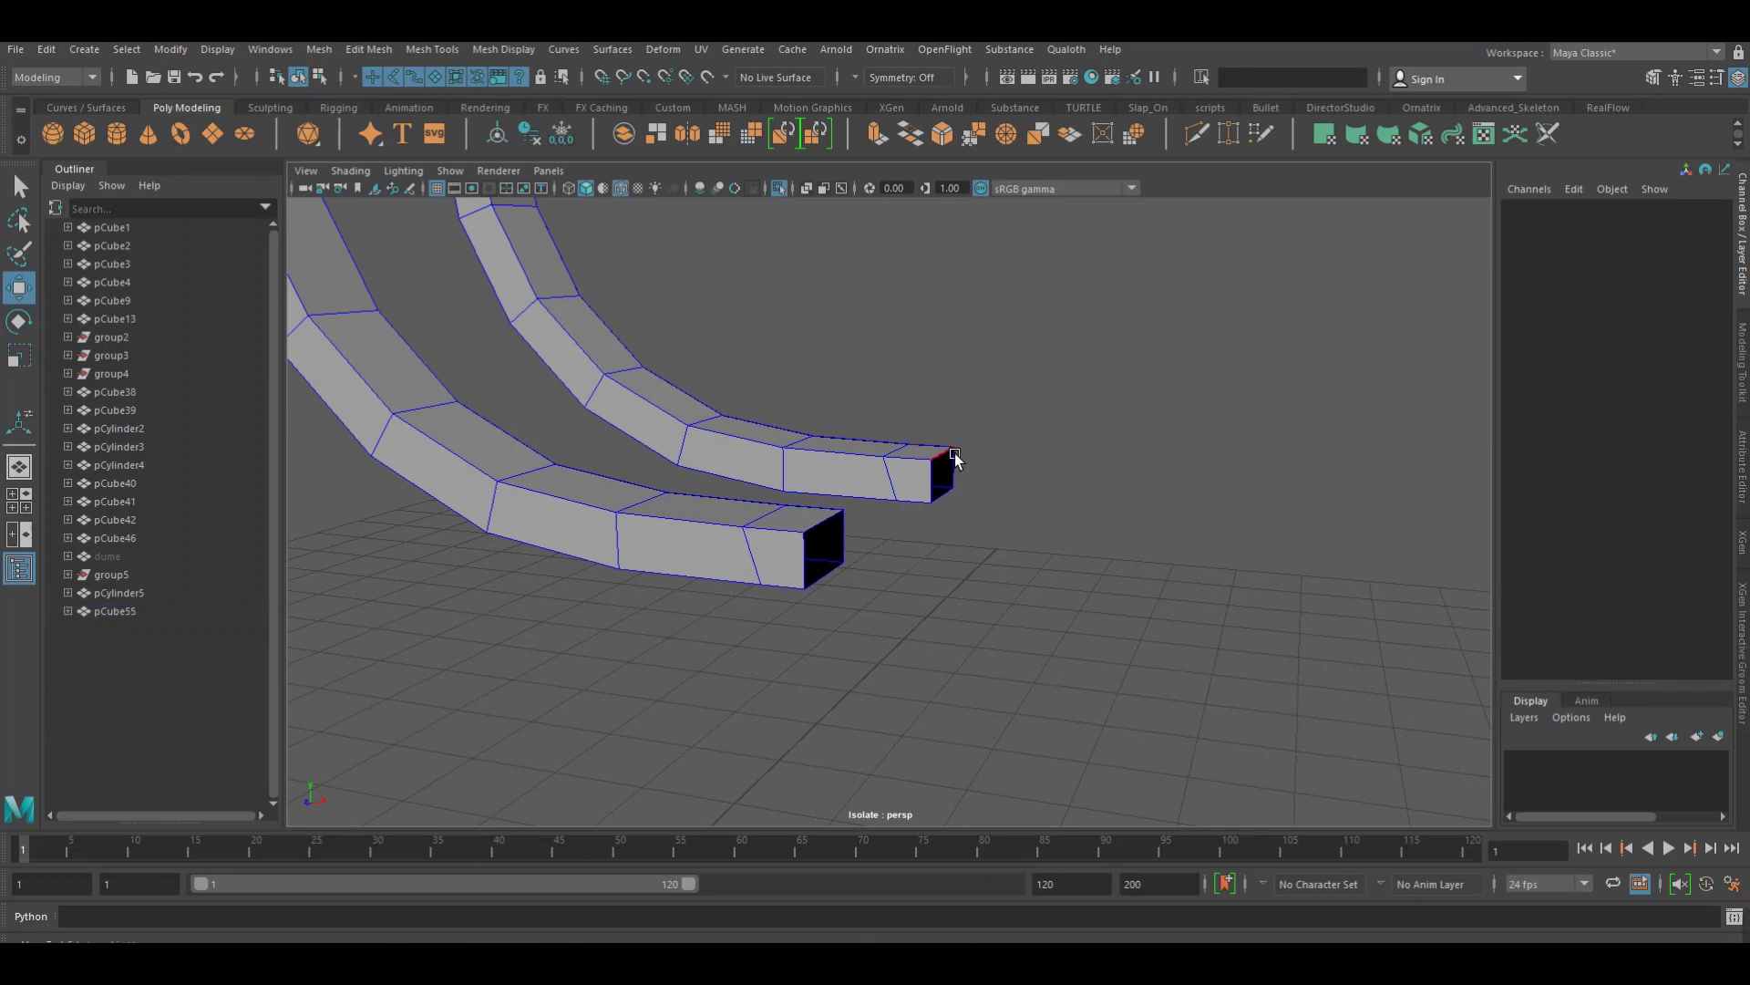
left_click(955, 455)
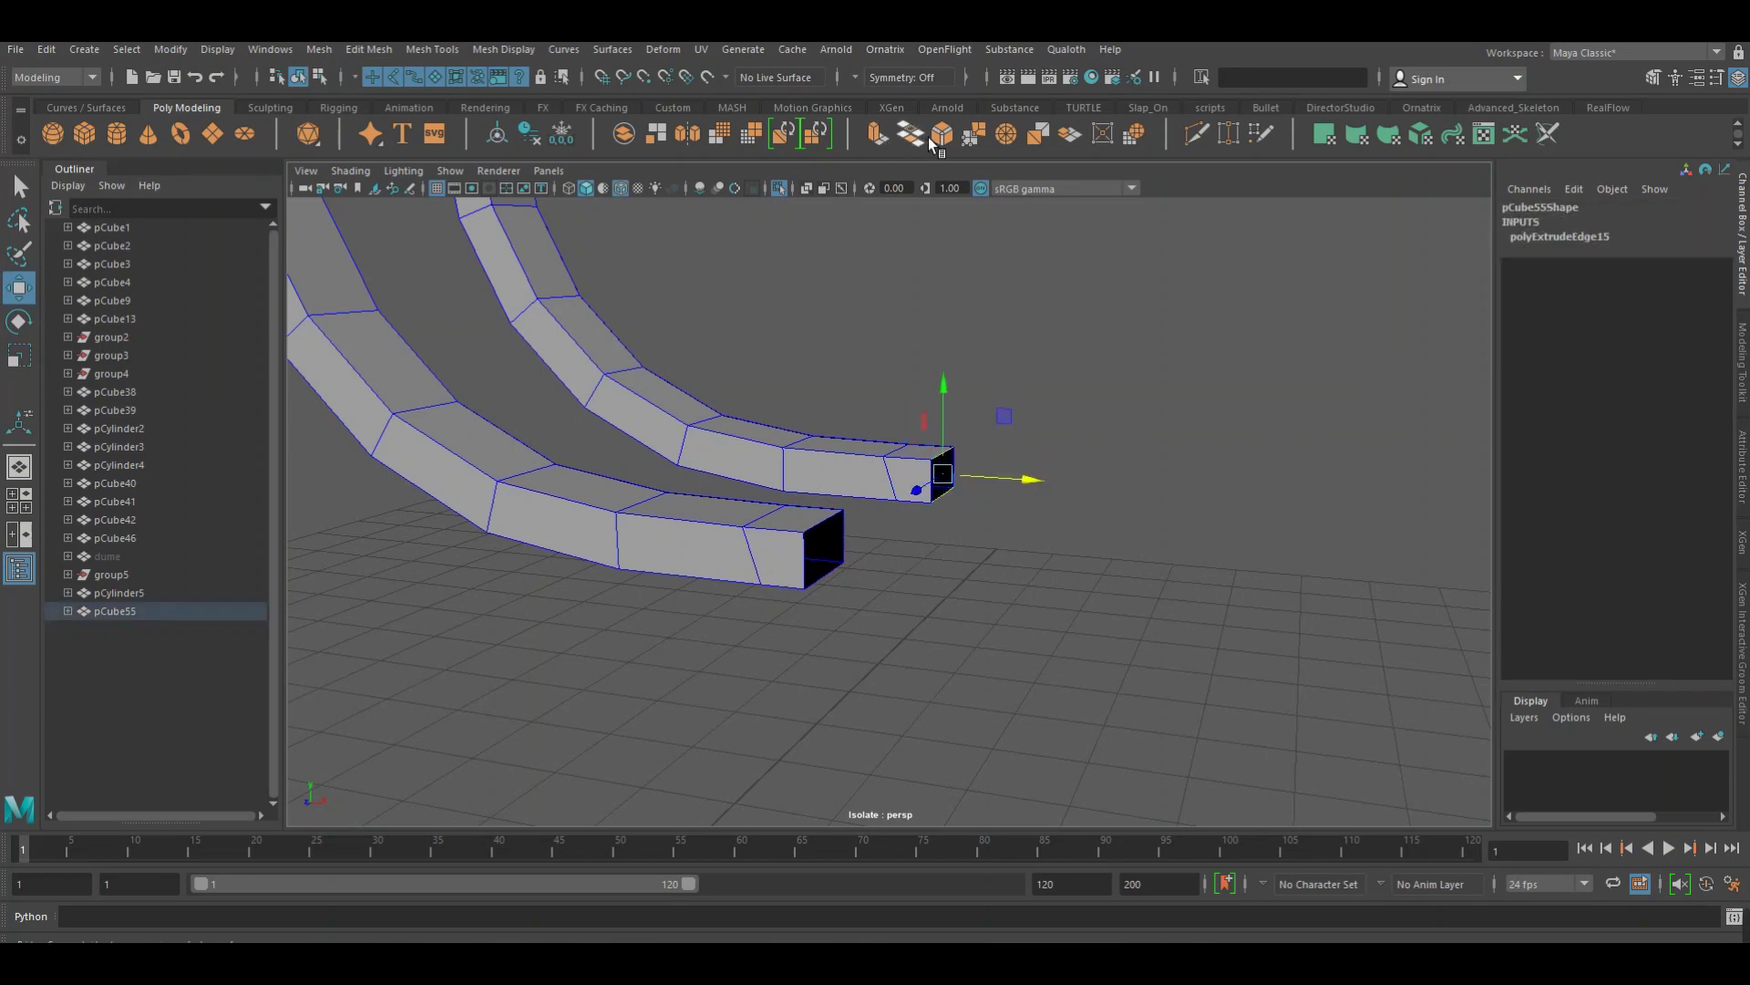
left_click(931, 143)
left_click(843, 538)
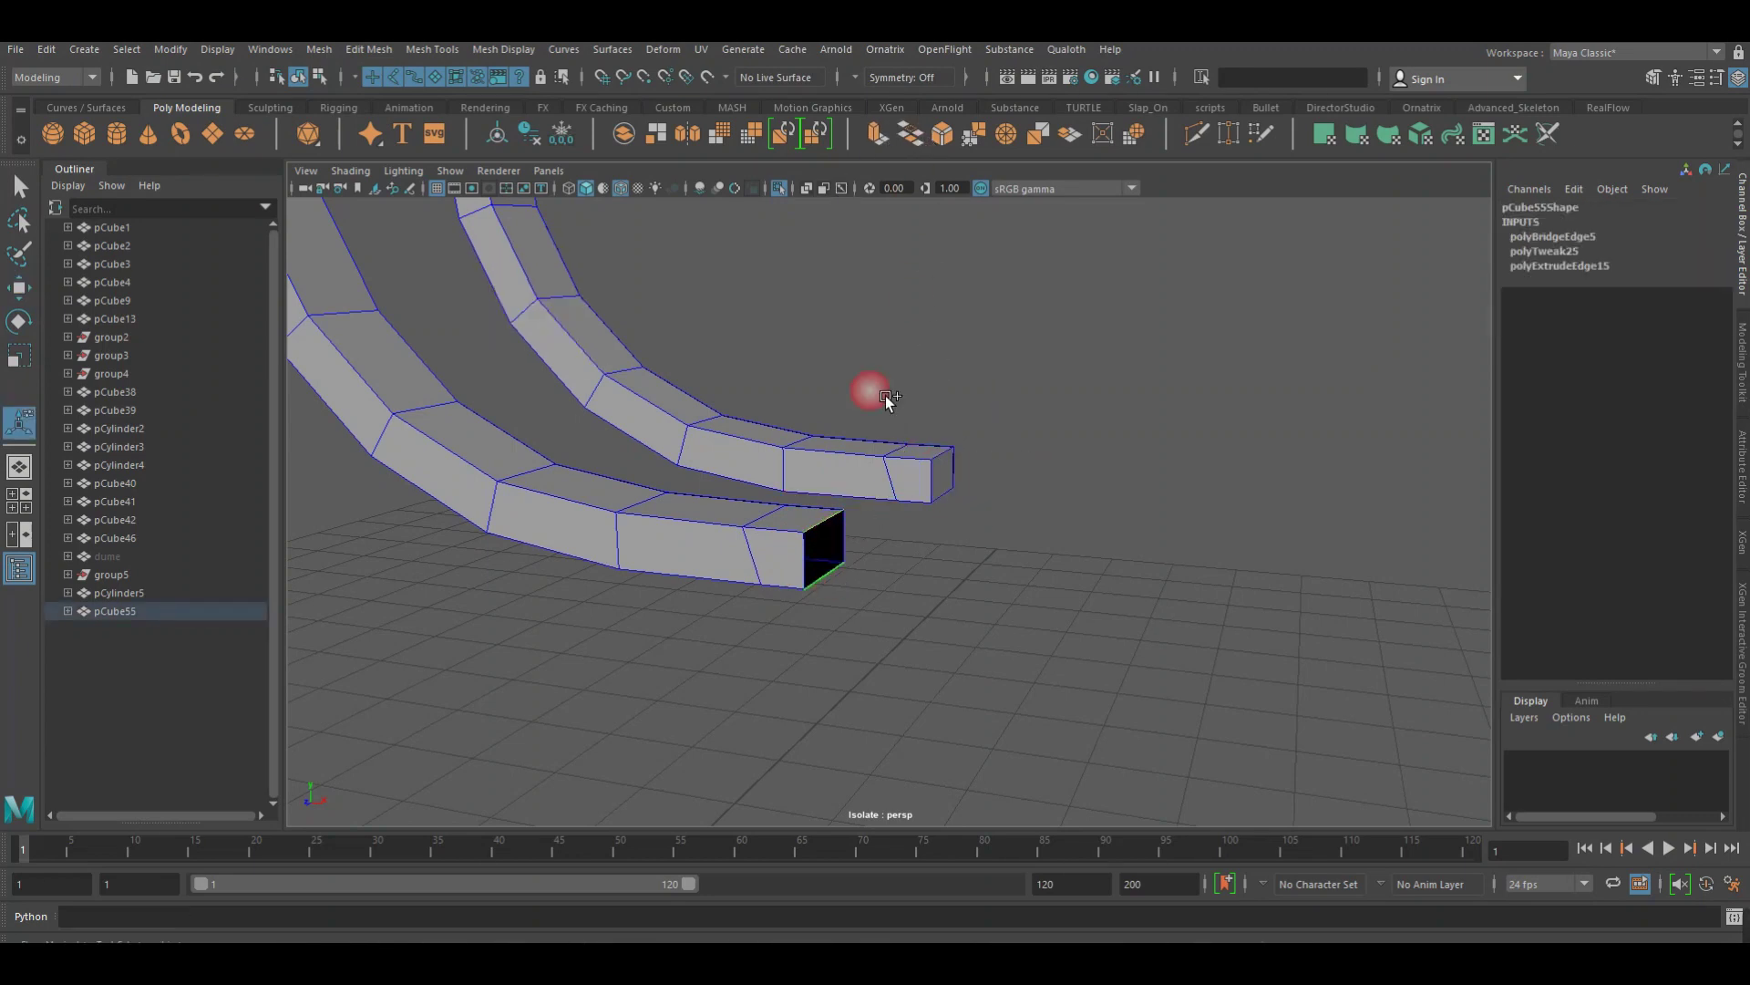
right_click_drag(892, 423, 894, 473)
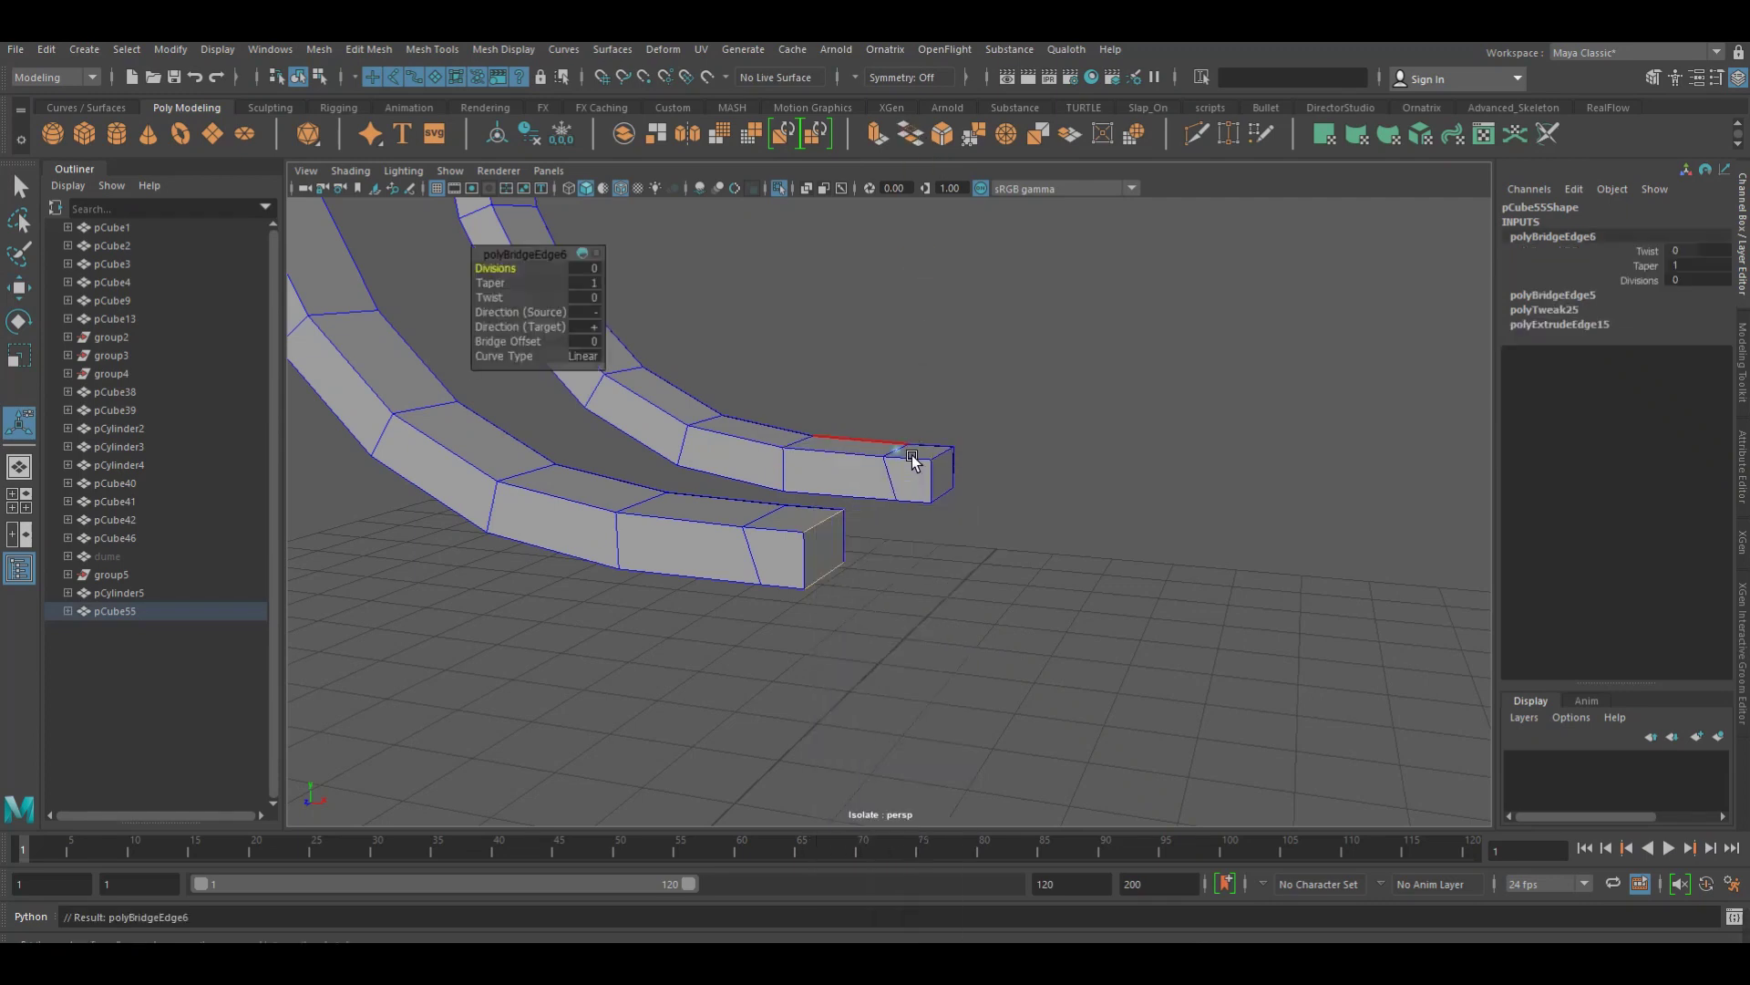
key("Delete")
mouse_move(1001, 520)
left_mouse_down("alt")
mouse_move(437, 519)
mouse_move(789, 586)
mouse_move(918, 578)
left_mouse_up("alt")
Delete the face near the tube end and bridge the two open tube ends together
right_click_drag(918, 578, 1093, 578, "alt")
middle_click_drag(1094, 577, 928, 481, "alt")
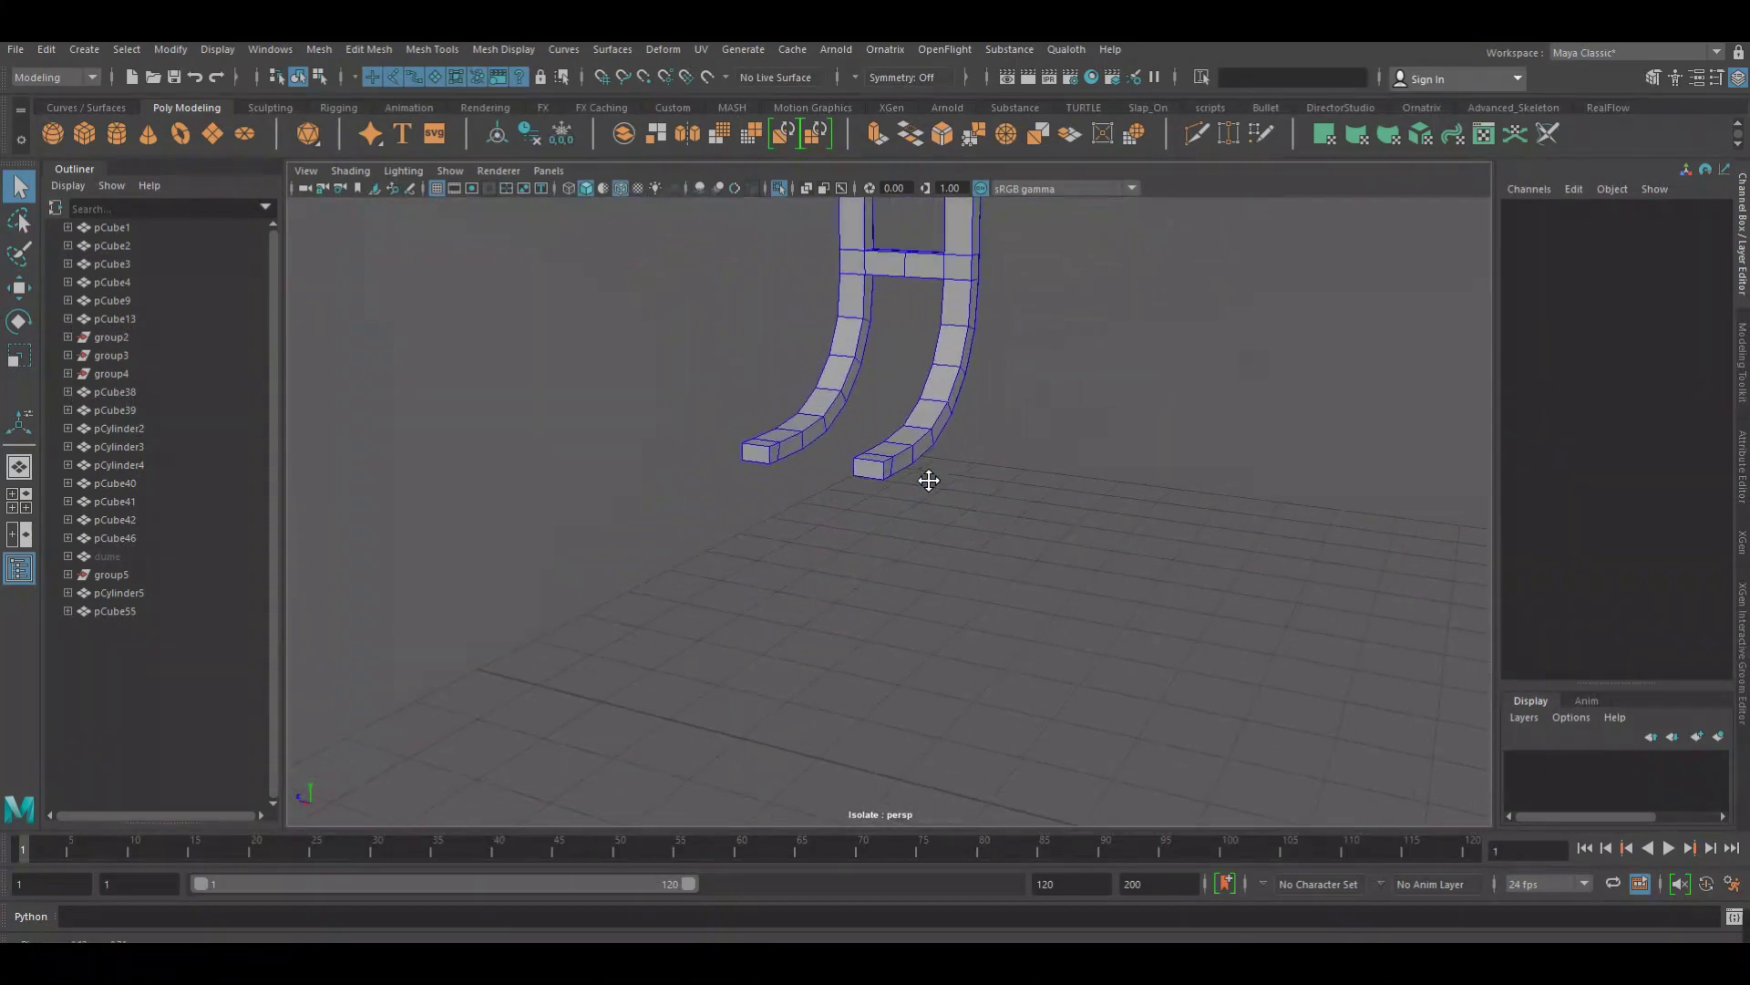
right_click_drag(928, 480, 818, 460, "alt")
left_click(615, 374)
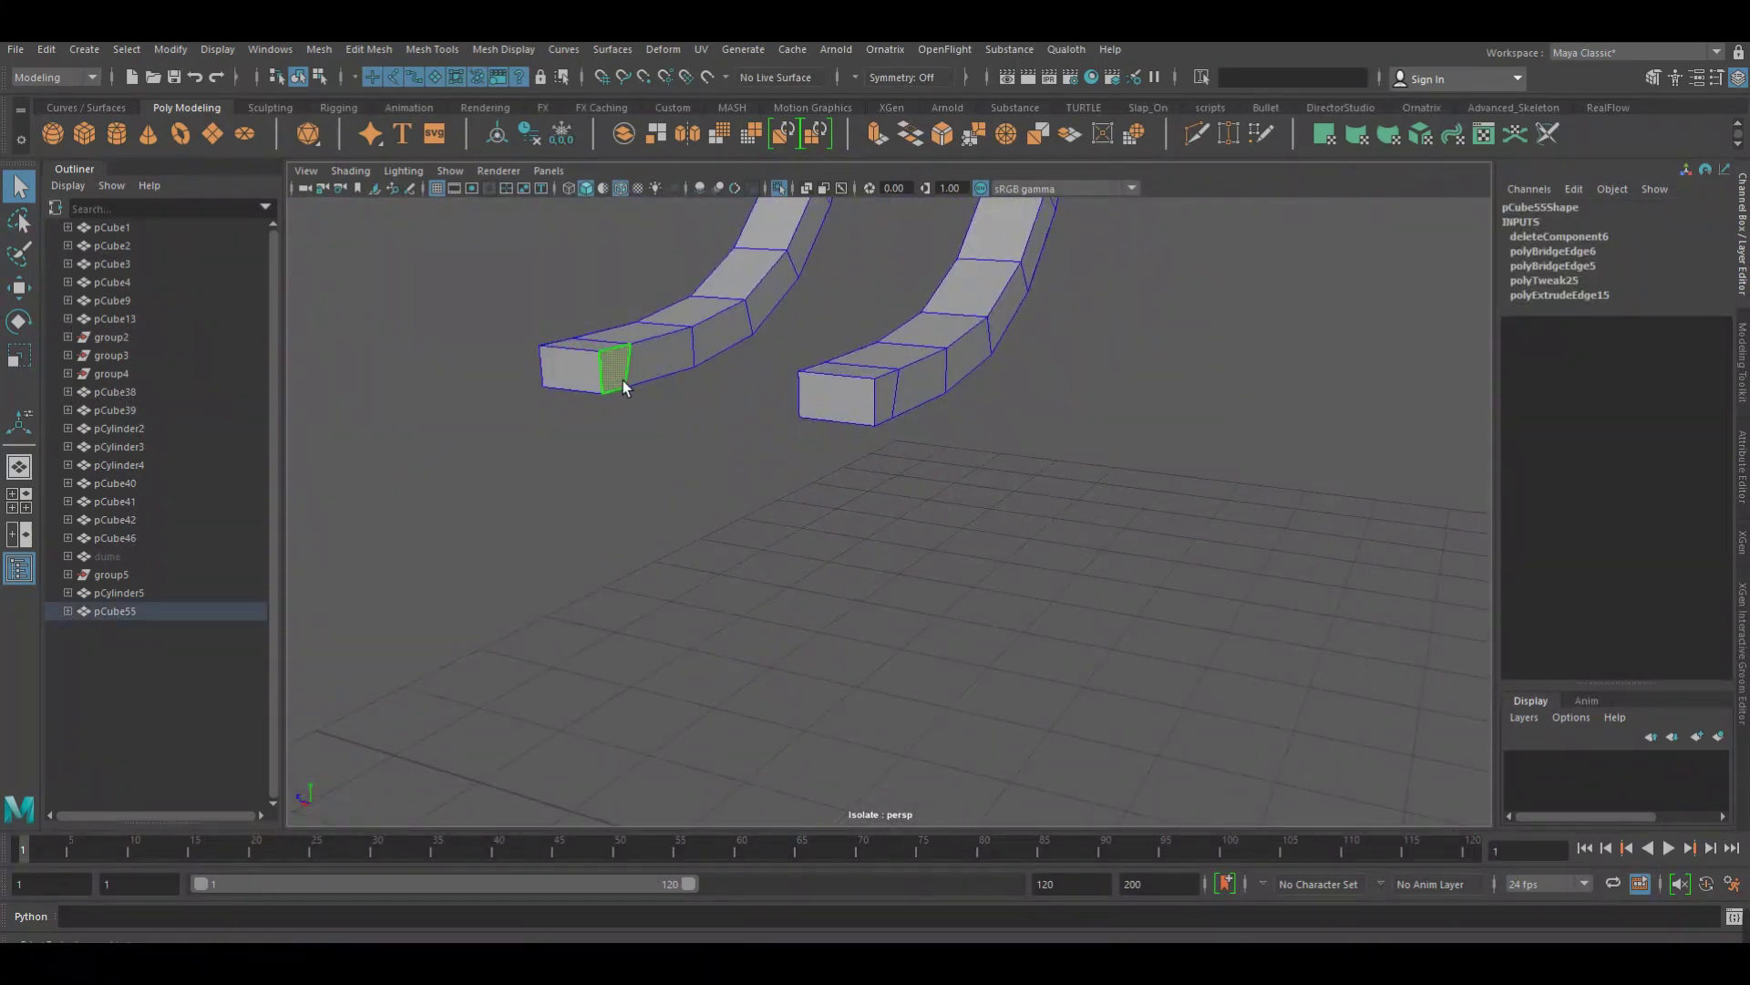
key("Delete")
right_click_drag(605, 380, 633, 381)
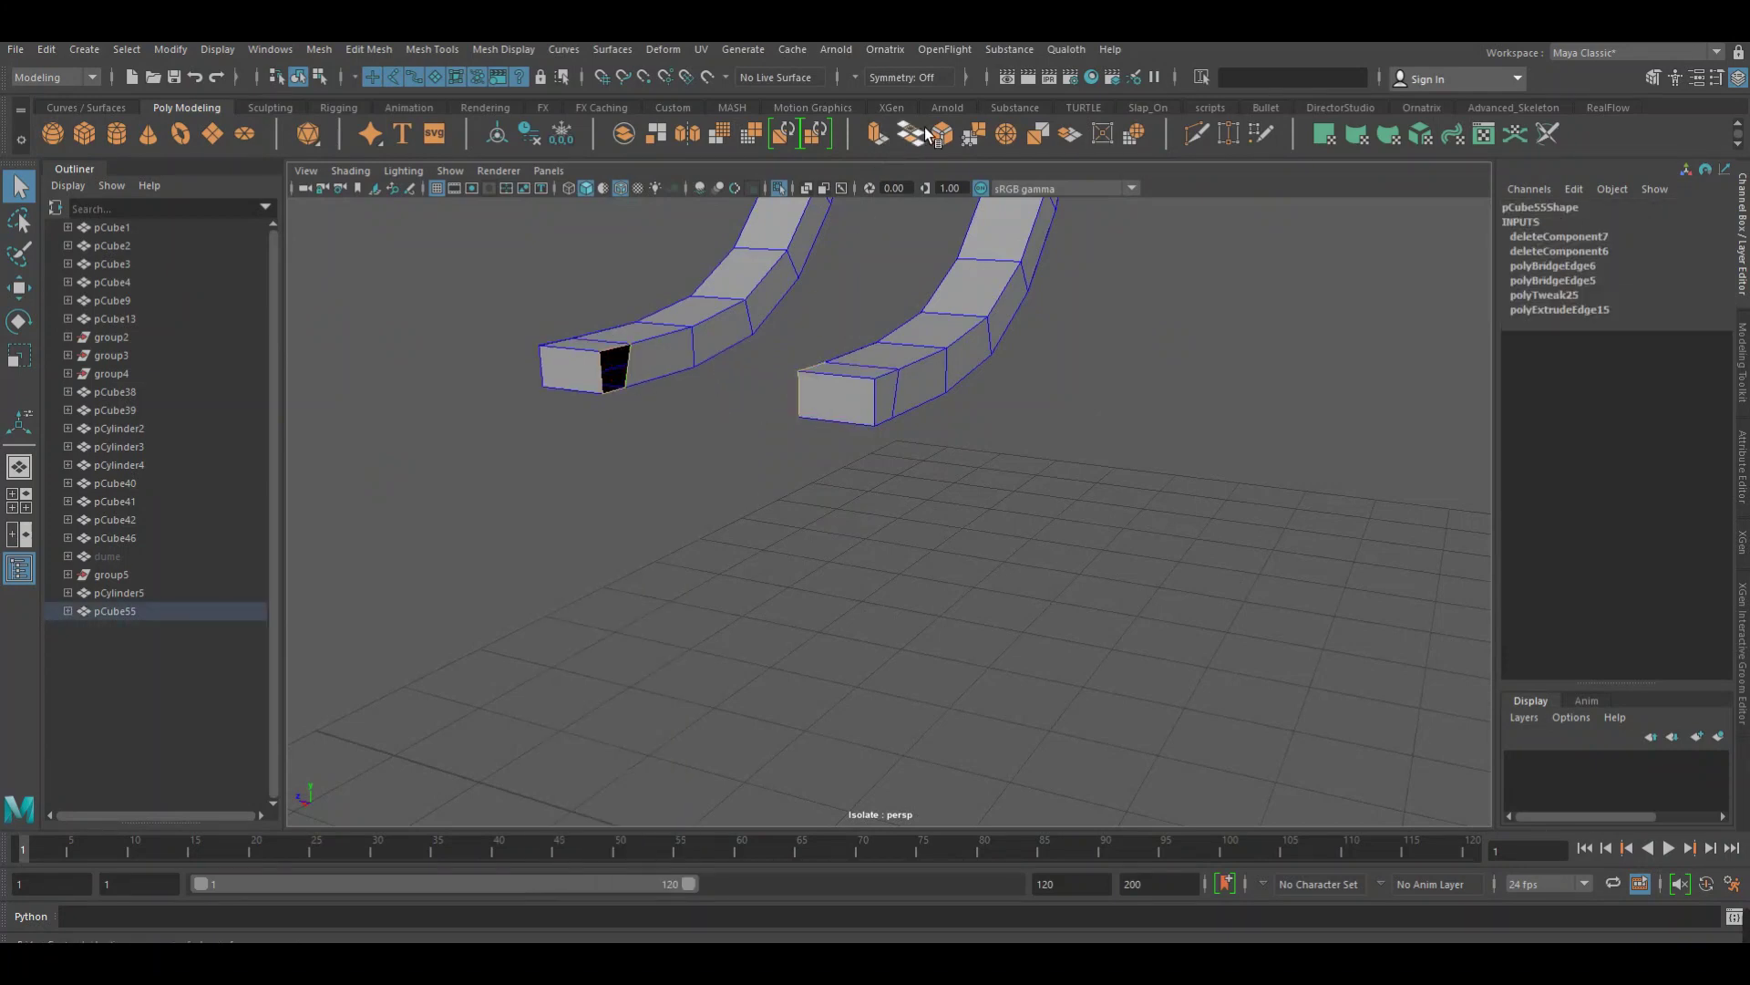
left_click(848, 313, "shift")
right_click_drag(847, 314, 879, 279, "shift")
Deselect the leg mesh and orbit out to inspect the whole chair
left_click(1127, 465)
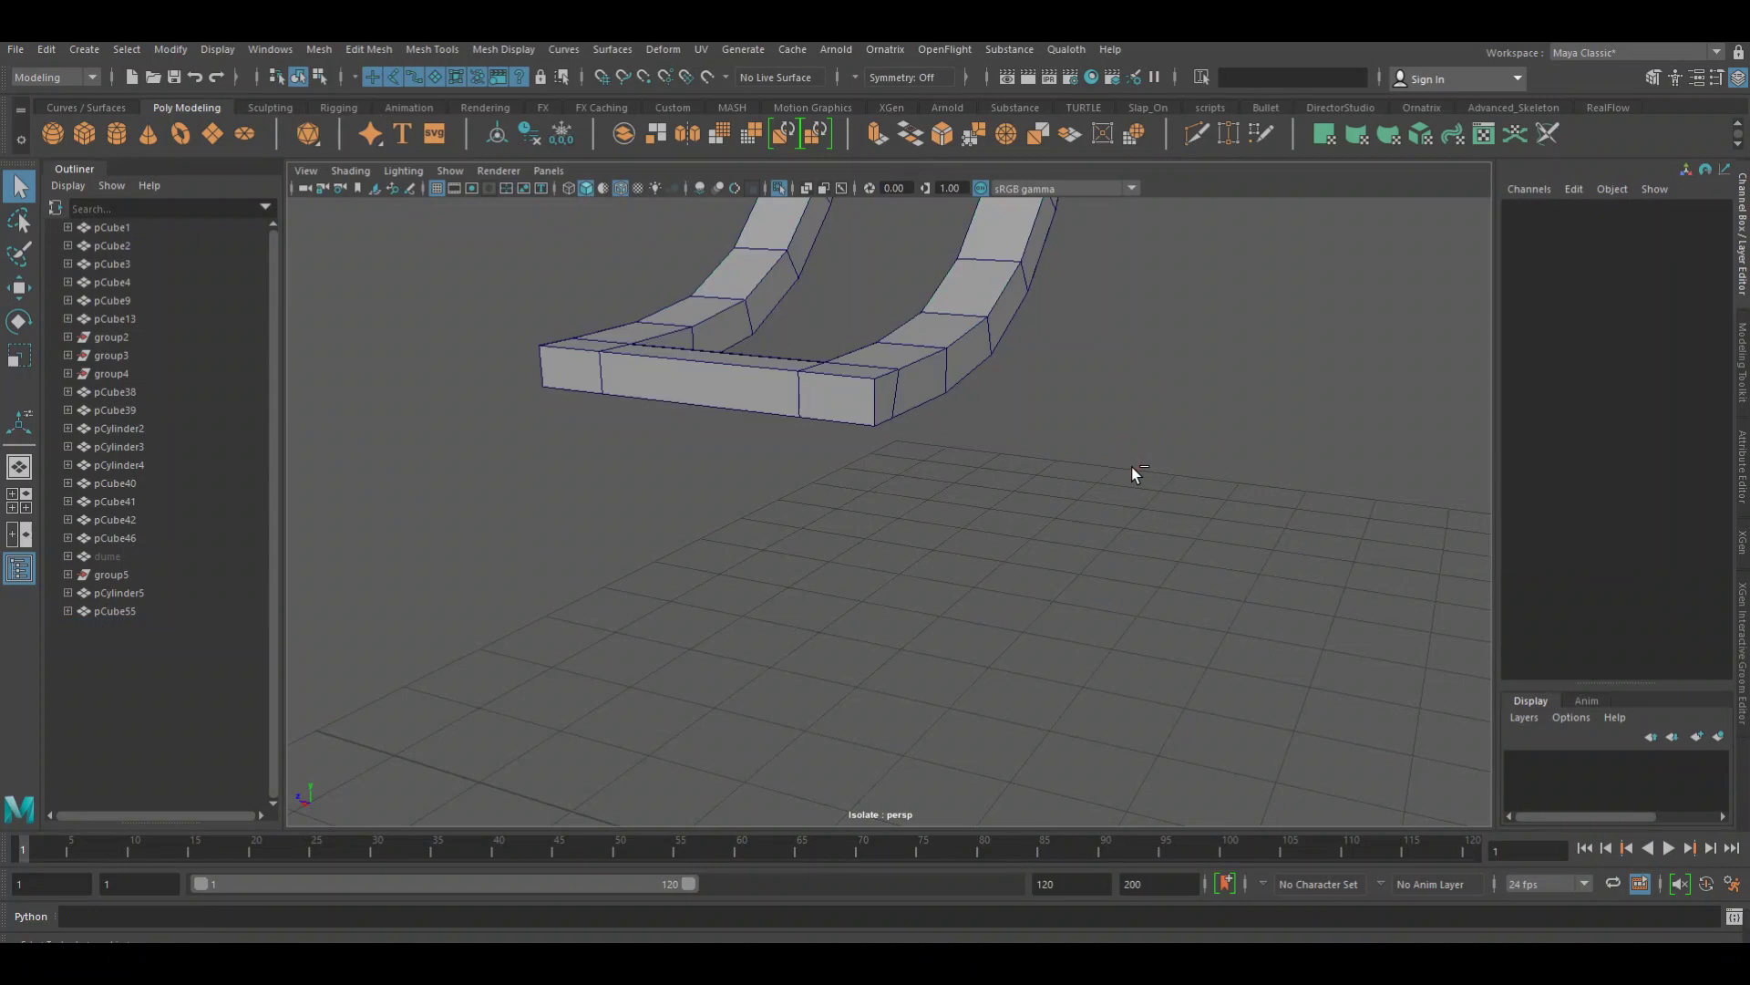
left_click_drag(1147, 484, 840, 499, "alt")
right_click_drag(840, 500, 590, 507, "alt")
left_click_drag(590, 508, 836, 519, "alt")
right_click_drag(836, 519, 598, 490, "alt")
mouse_move(598, 490)
left_mouse_down("alt")
mouse_move(762, 484)
mouse_move(754, 504)
mouse_move(641, 495)
mouse_move(715, 491)
left_mouse_up("alt")
Turn off Isolate Select and orbit in on the cart axle and curved leg
left_click(779, 188)
left_click_drag(938, 469, 859, 489, "alt")
right_click_drag(860, 488, 929, 483, "alt")
left_click_drag(929, 483, 948, 565, "alt")
right_click_drag(948, 565, 979, 565, "alt")
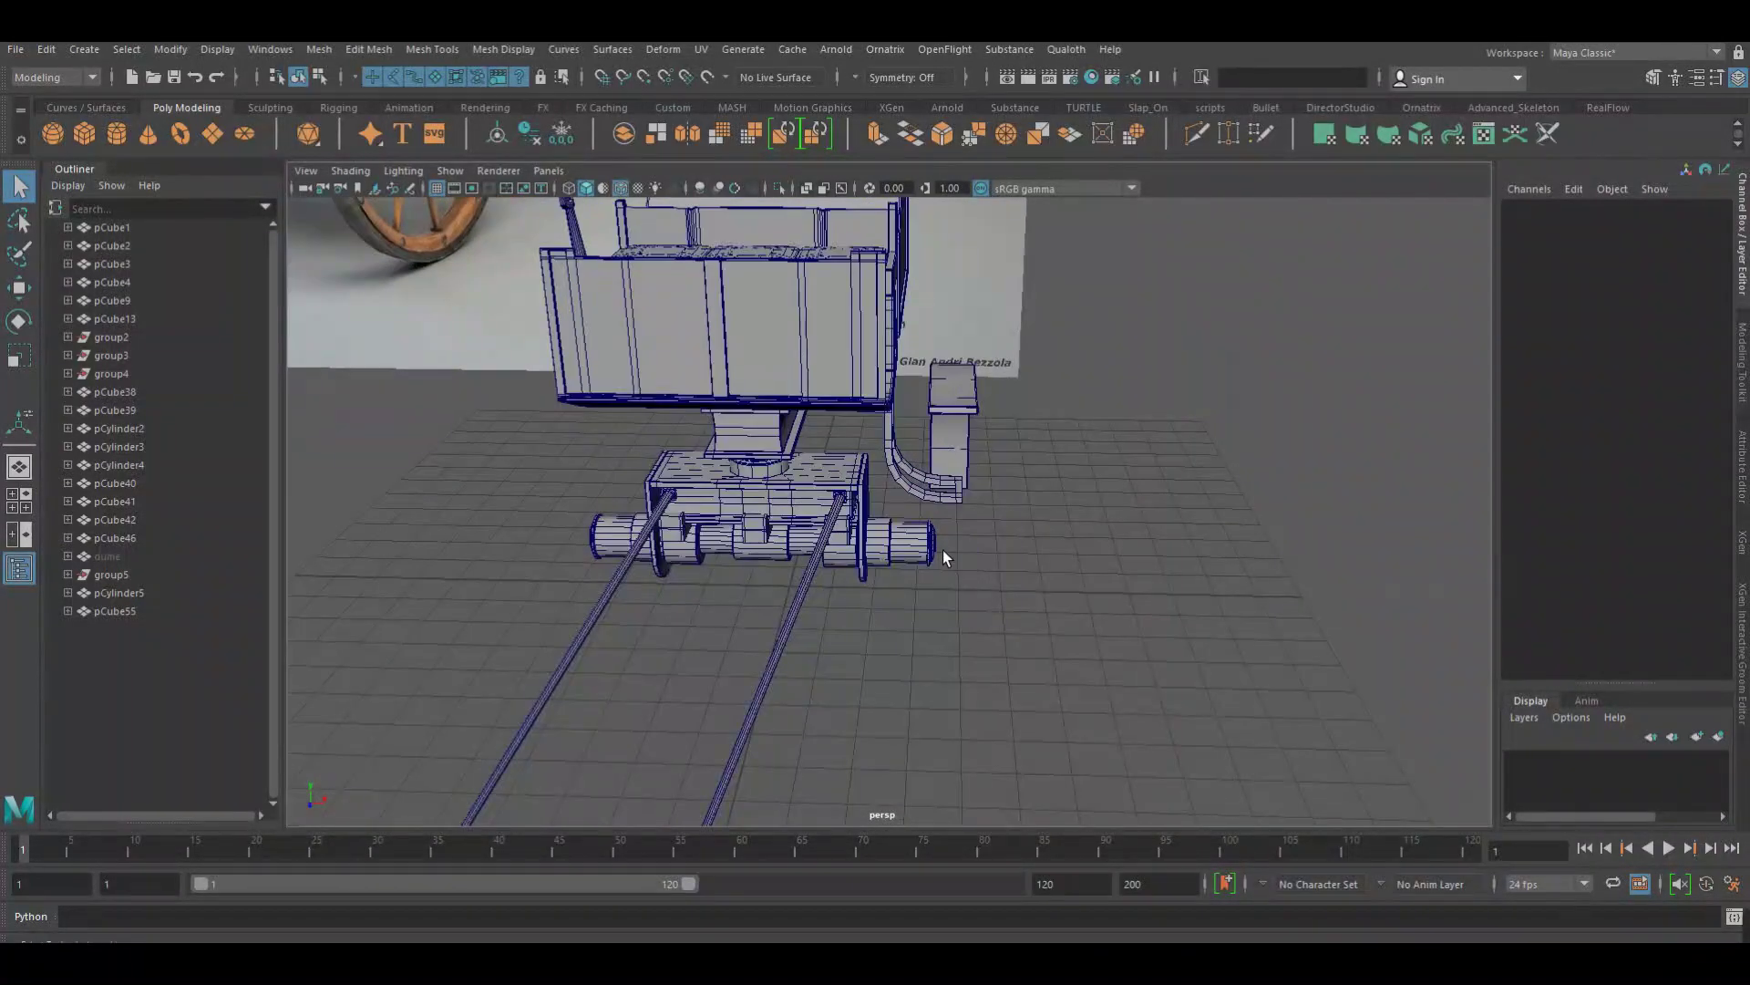
left_click_drag(942, 550, 948, 510, "alt")
right_click_drag(948, 510, 949, 438, "alt")
Slide the curved leg pCube55 left along X under the cart
left_click(937, 442)
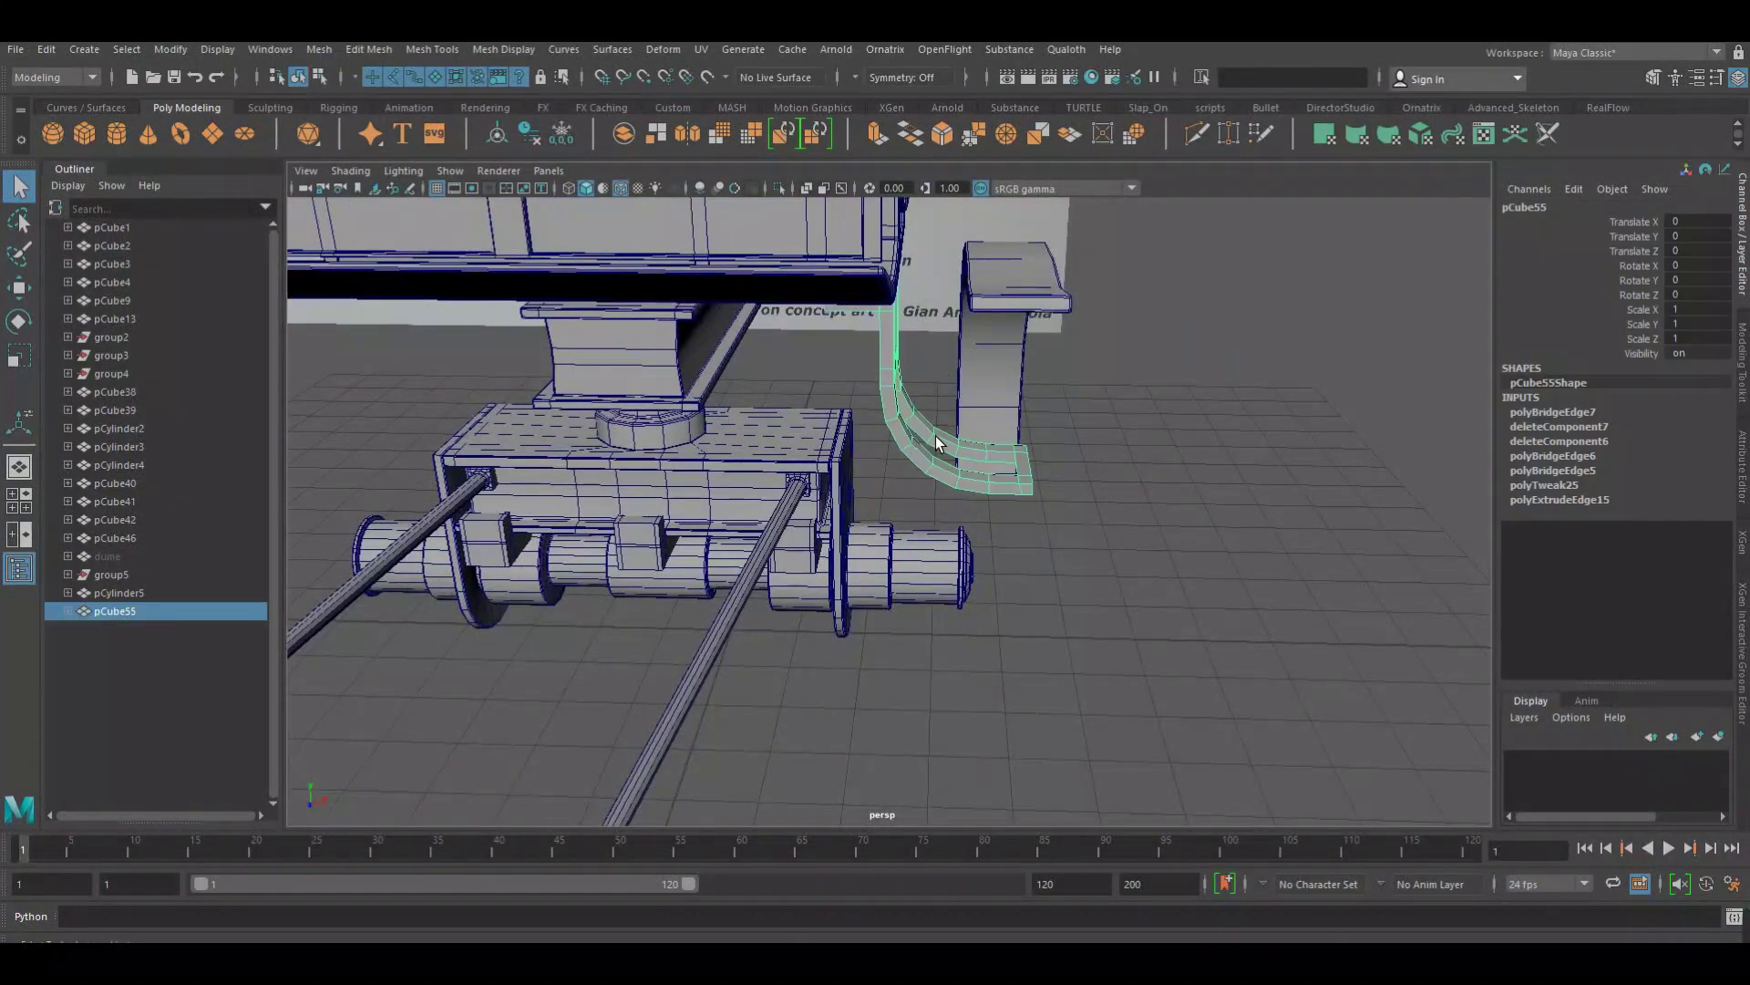
key("w")
mouse_move(1007, 401)
left_mouse_down()
mouse_move(929, 384)
mouse_move(971, 407)
mouse_move(953, 428)
mouse_move(970, 421)
left_mouse_up()
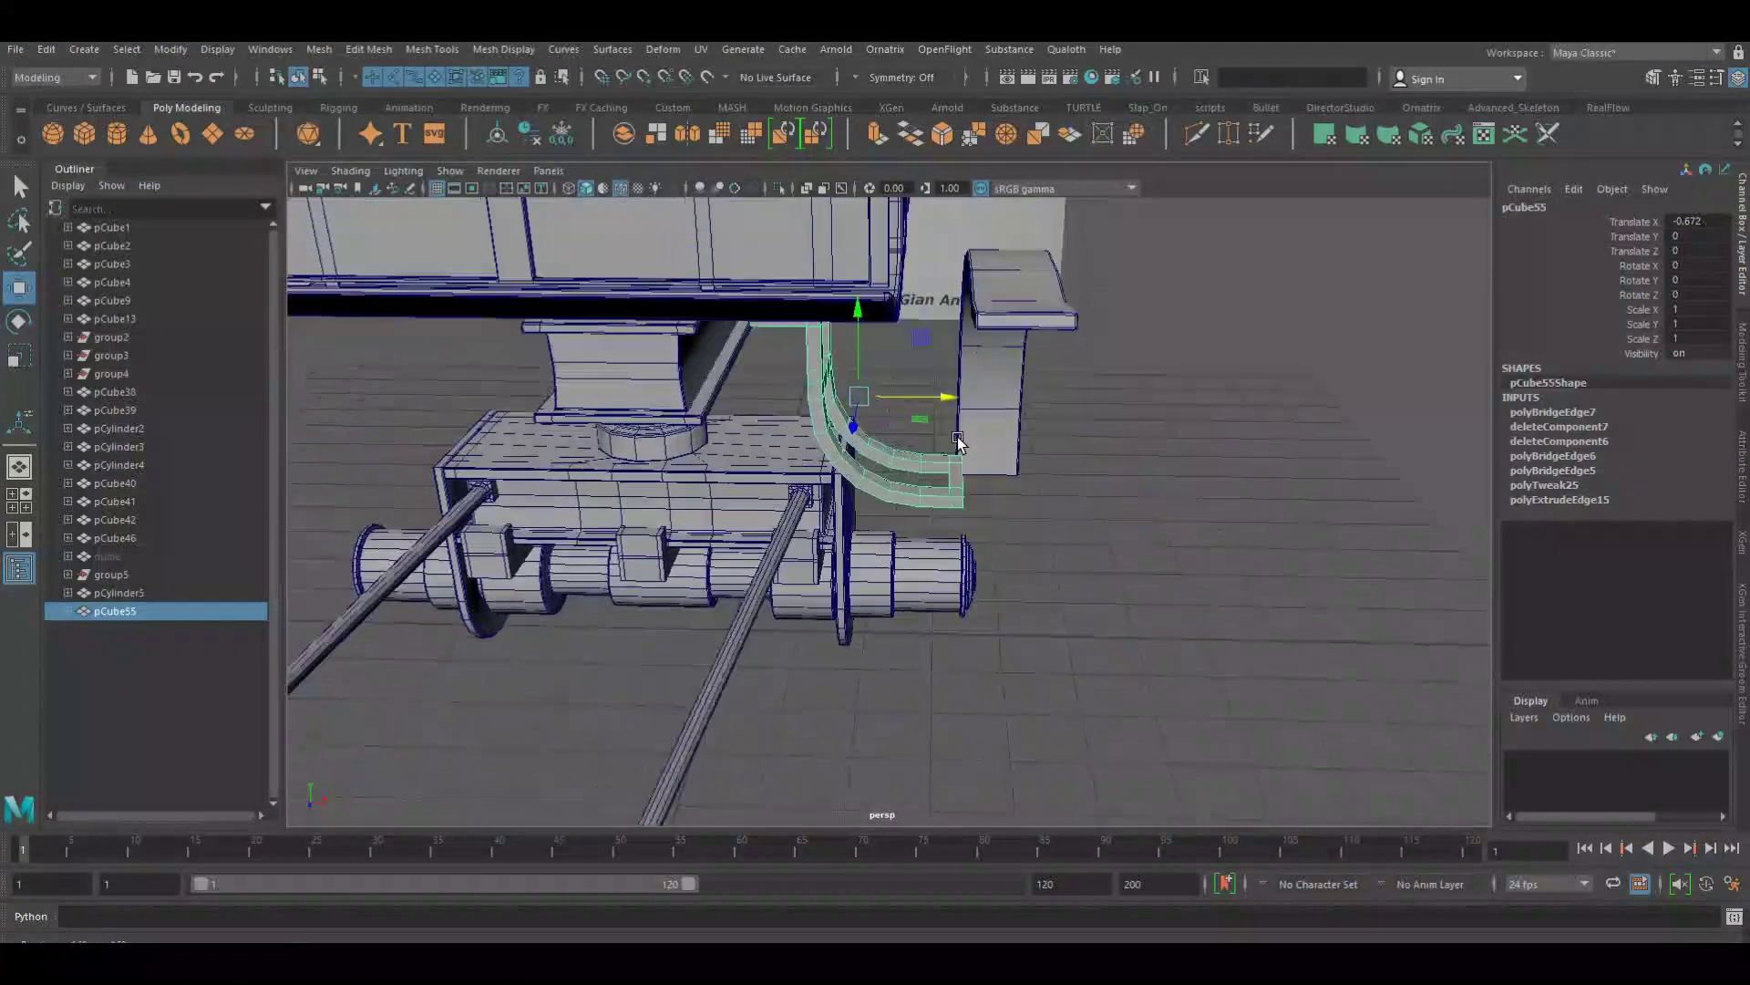
left_click(1125, 626)
mouse_move(1125, 626)
left_mouse_down("alt")
mouse_move(1135, 599)
mouse_move(911, 567)
left_mouse_up("alt")
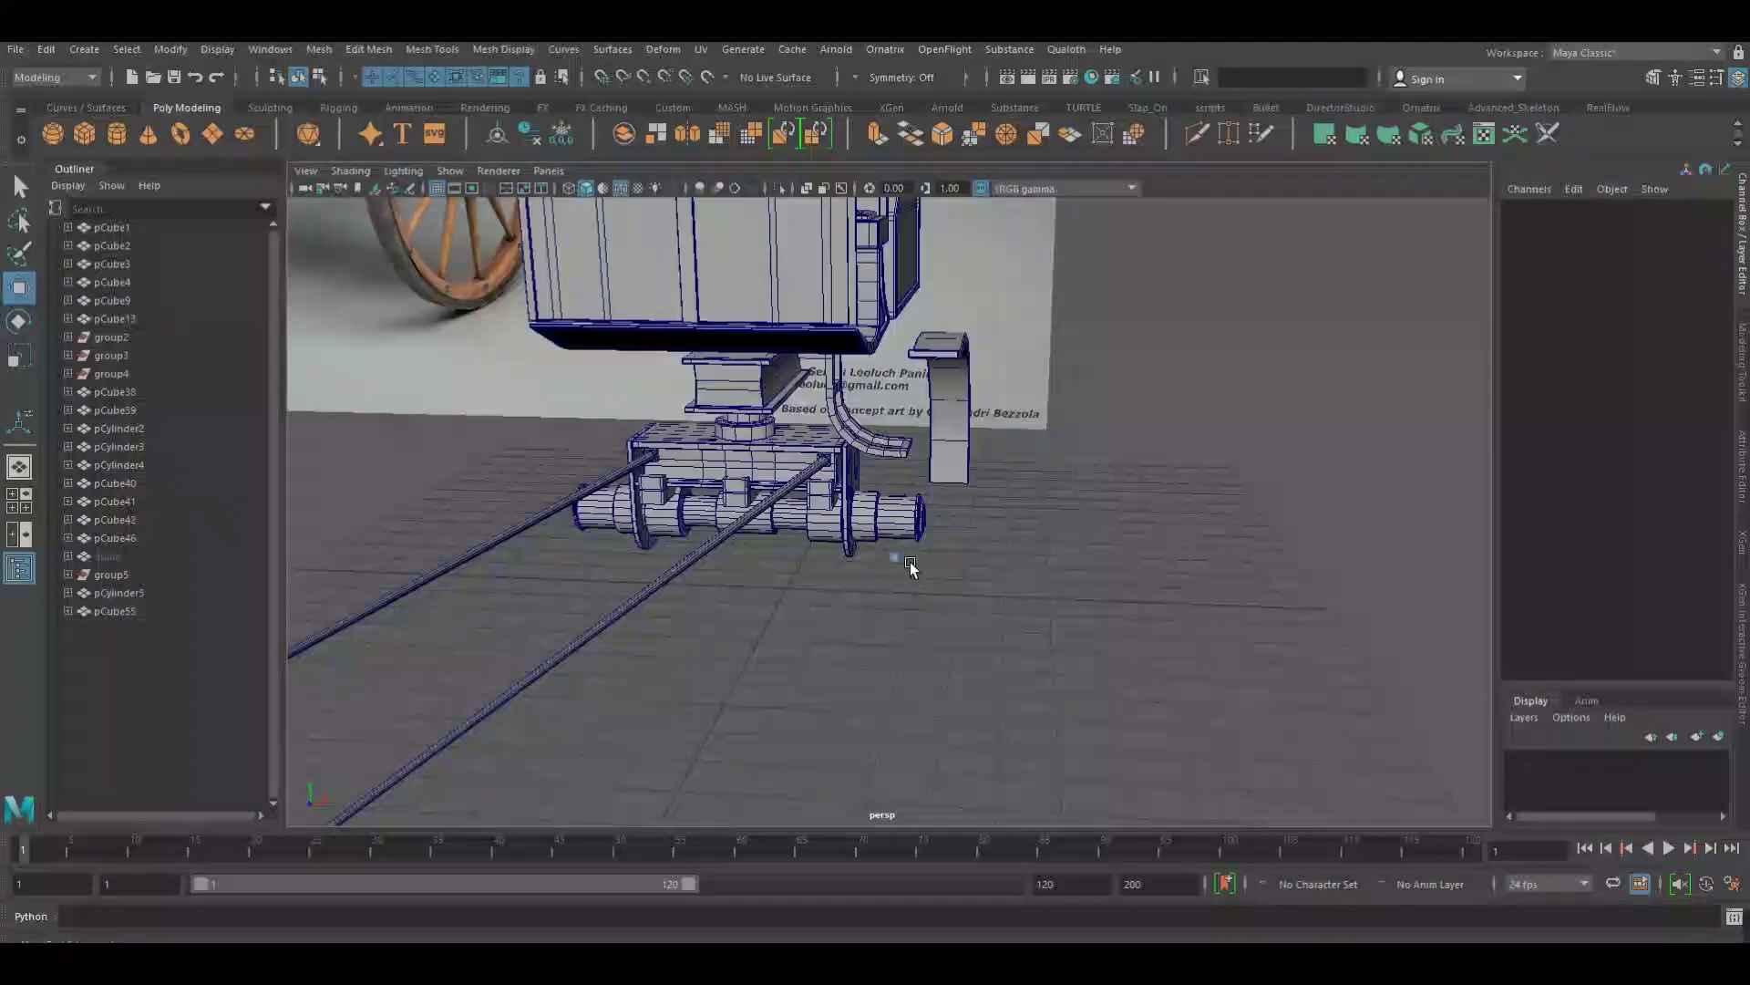
Narrow pCube55 to Scale X 0.631 and shift it toward the upright block
left_click(864, 408)
key("r")
left_click_drag(943, 408, 930, 412)
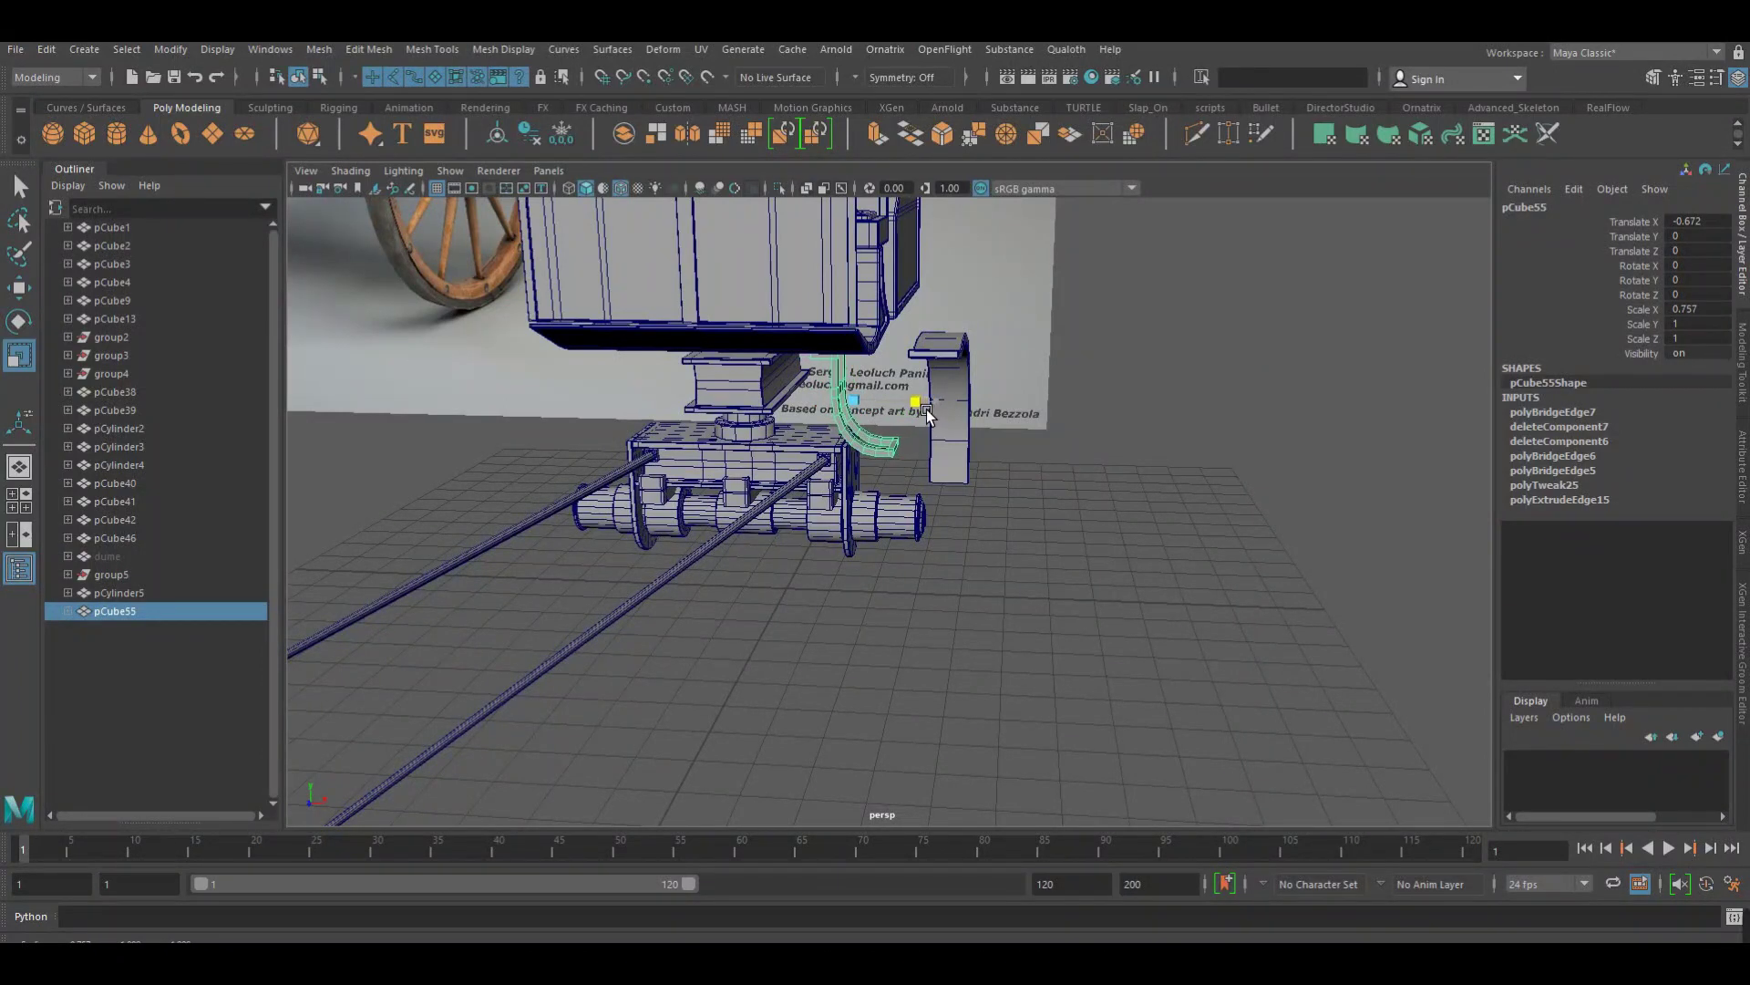
key("w")
scroll(945, 383, "up", 3)
scroll(949, 385, "up", 2)
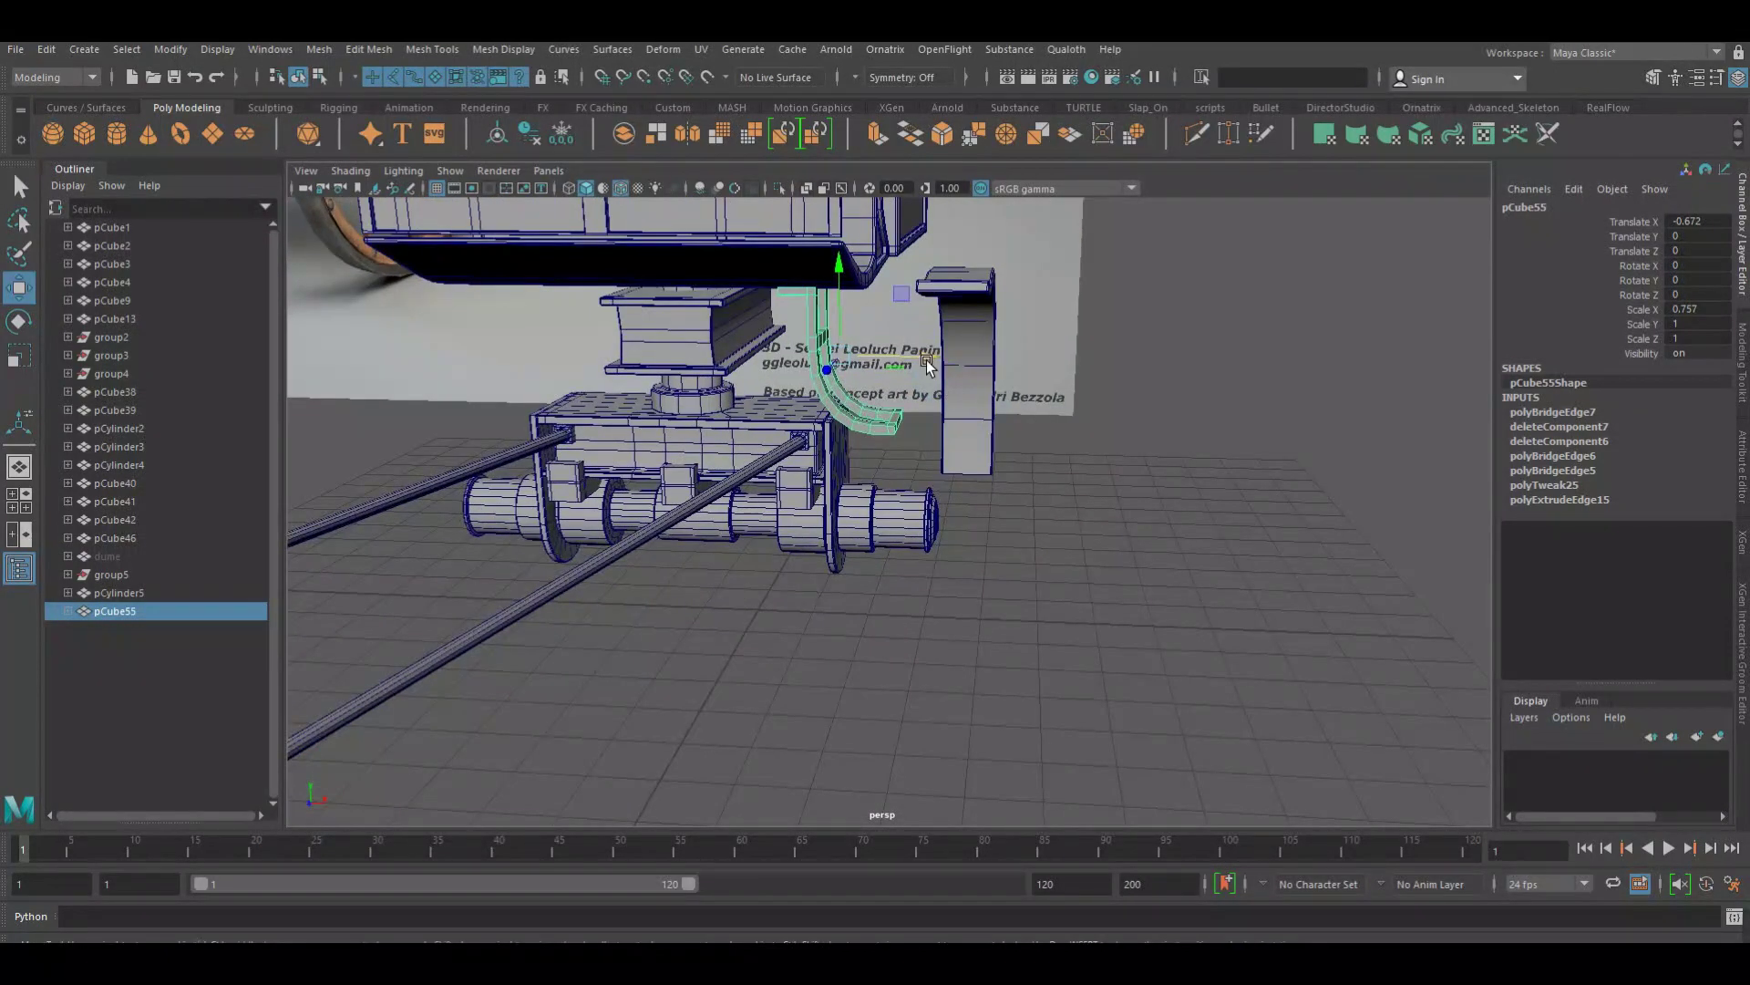
mouse_move(926, 360)
left_mouse_down()
mouse_move(957, 369)
mouse_move(954, 417)
mouse_move(985, 453)
left_mouse_up()
In front view, nudge the leg left along X to Translate X -0.322
key("space")
scroll(889, 510, "up", 2)
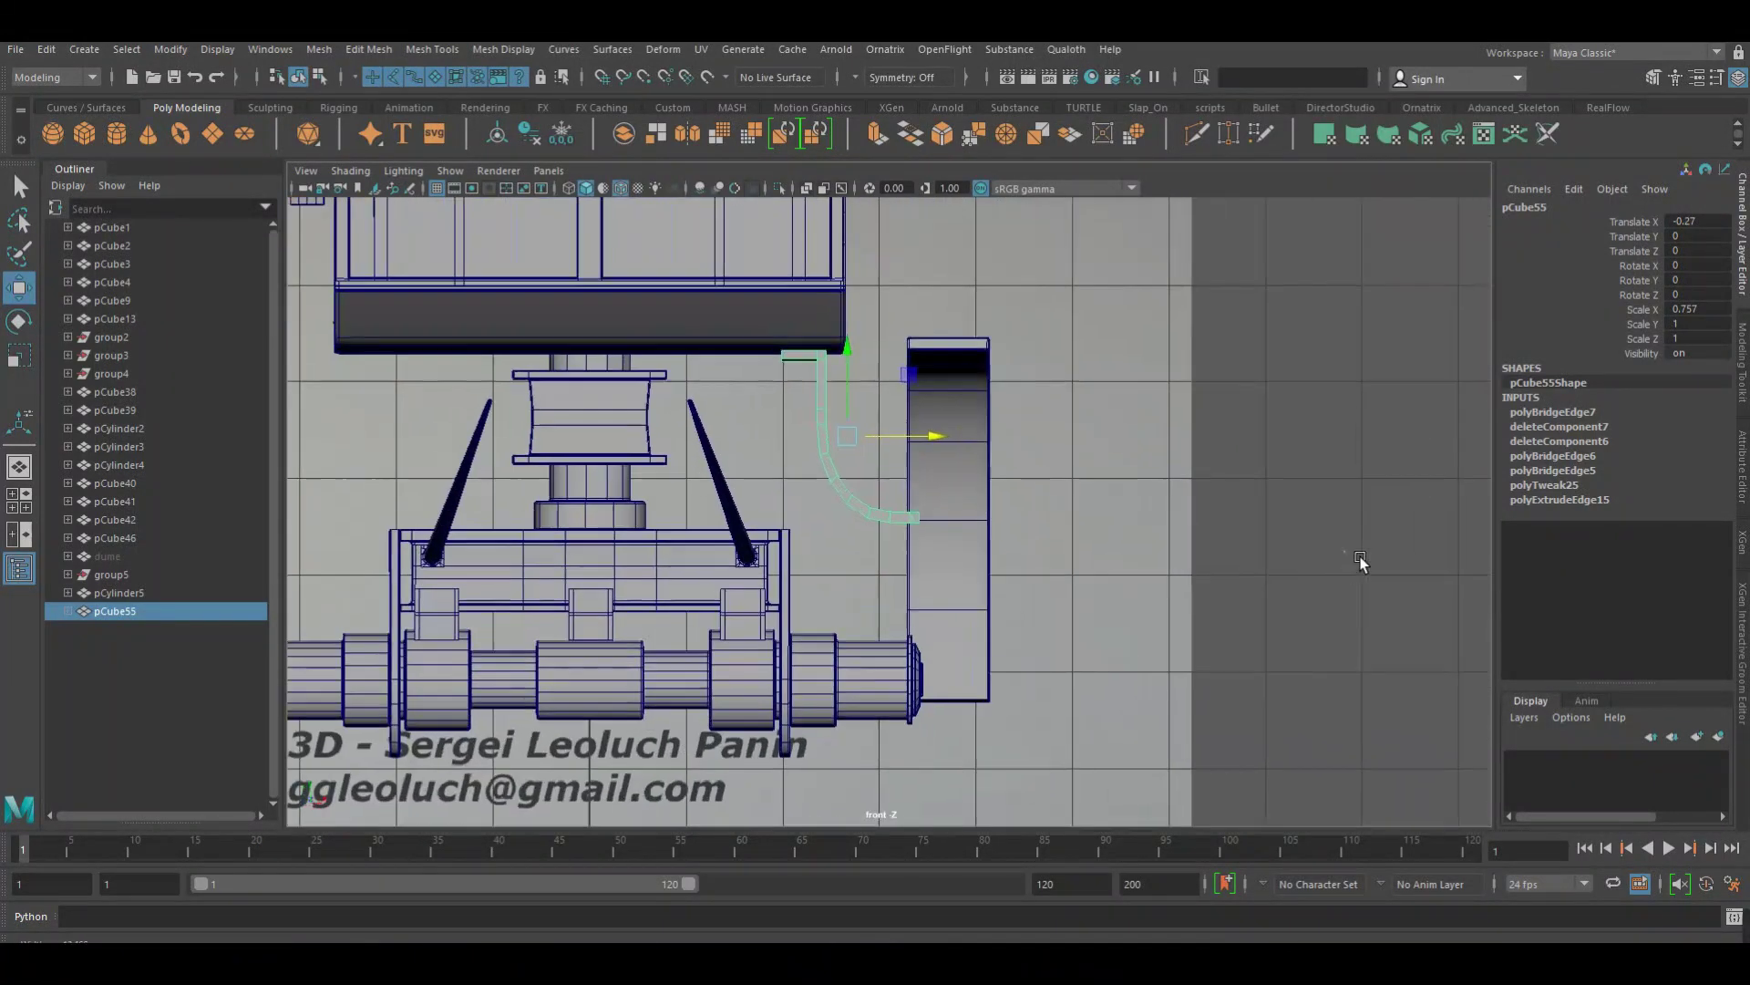
scroll(953, 485, "up", 1)
key("r")
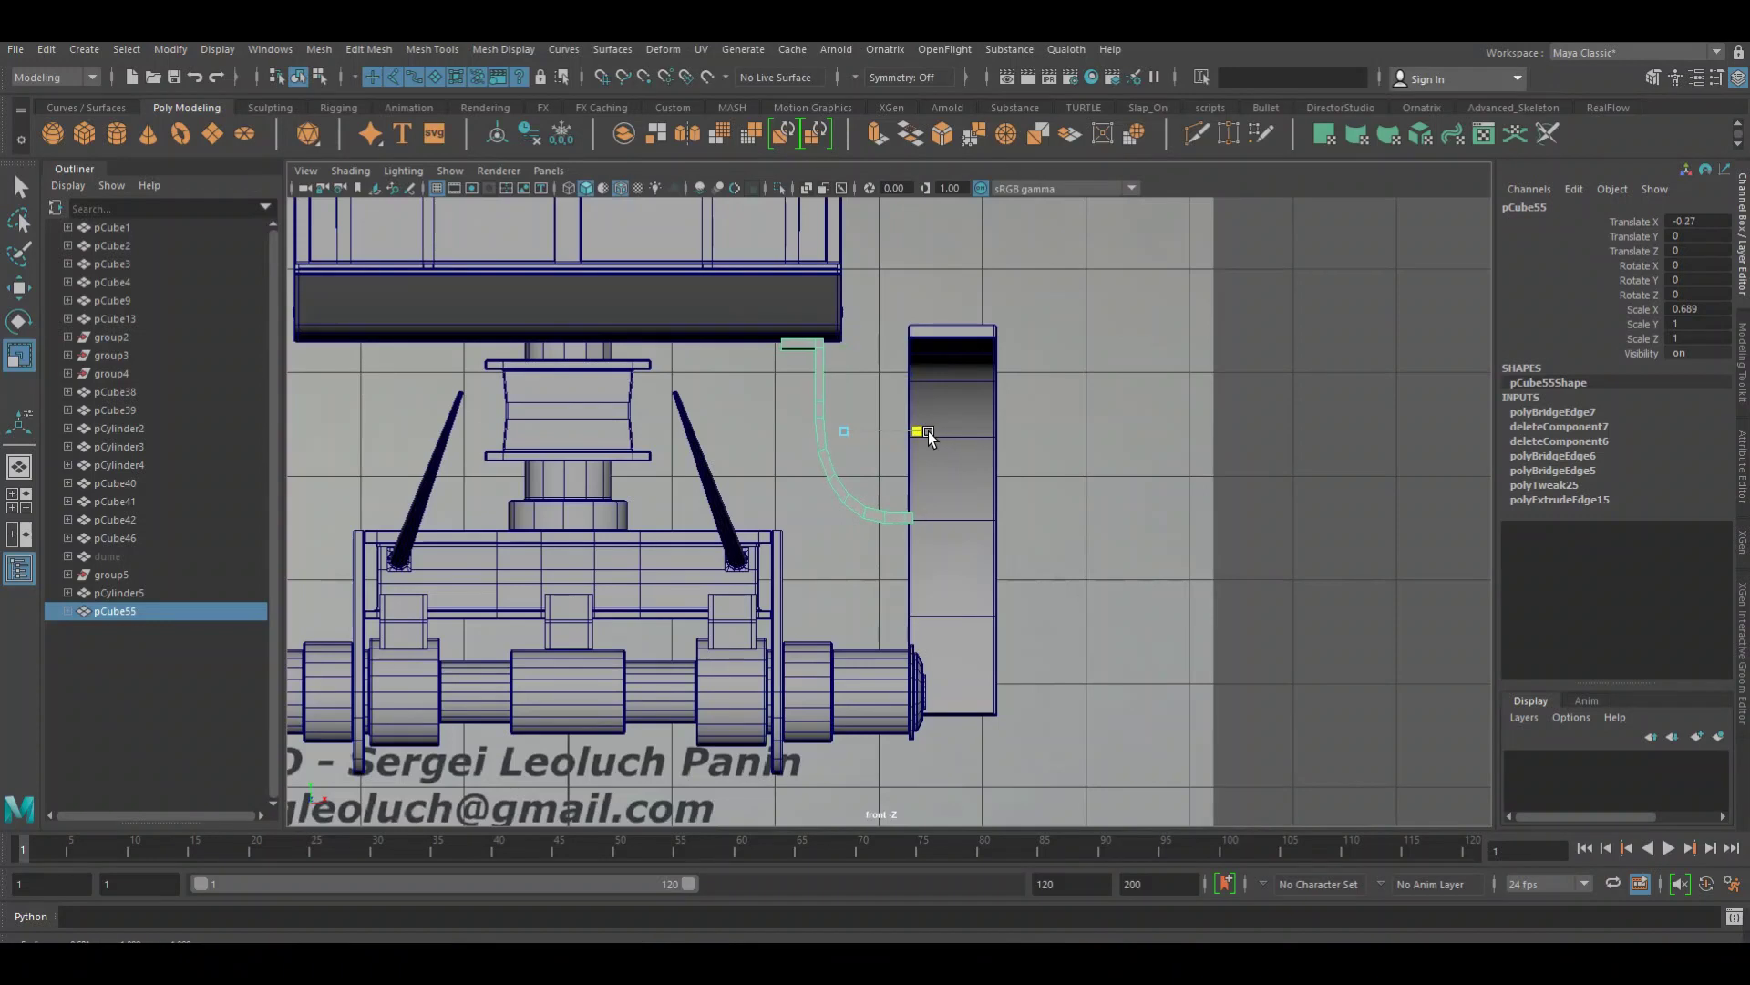
key("w")
left_click_drag(928, 434, 923, 435)
key("space")
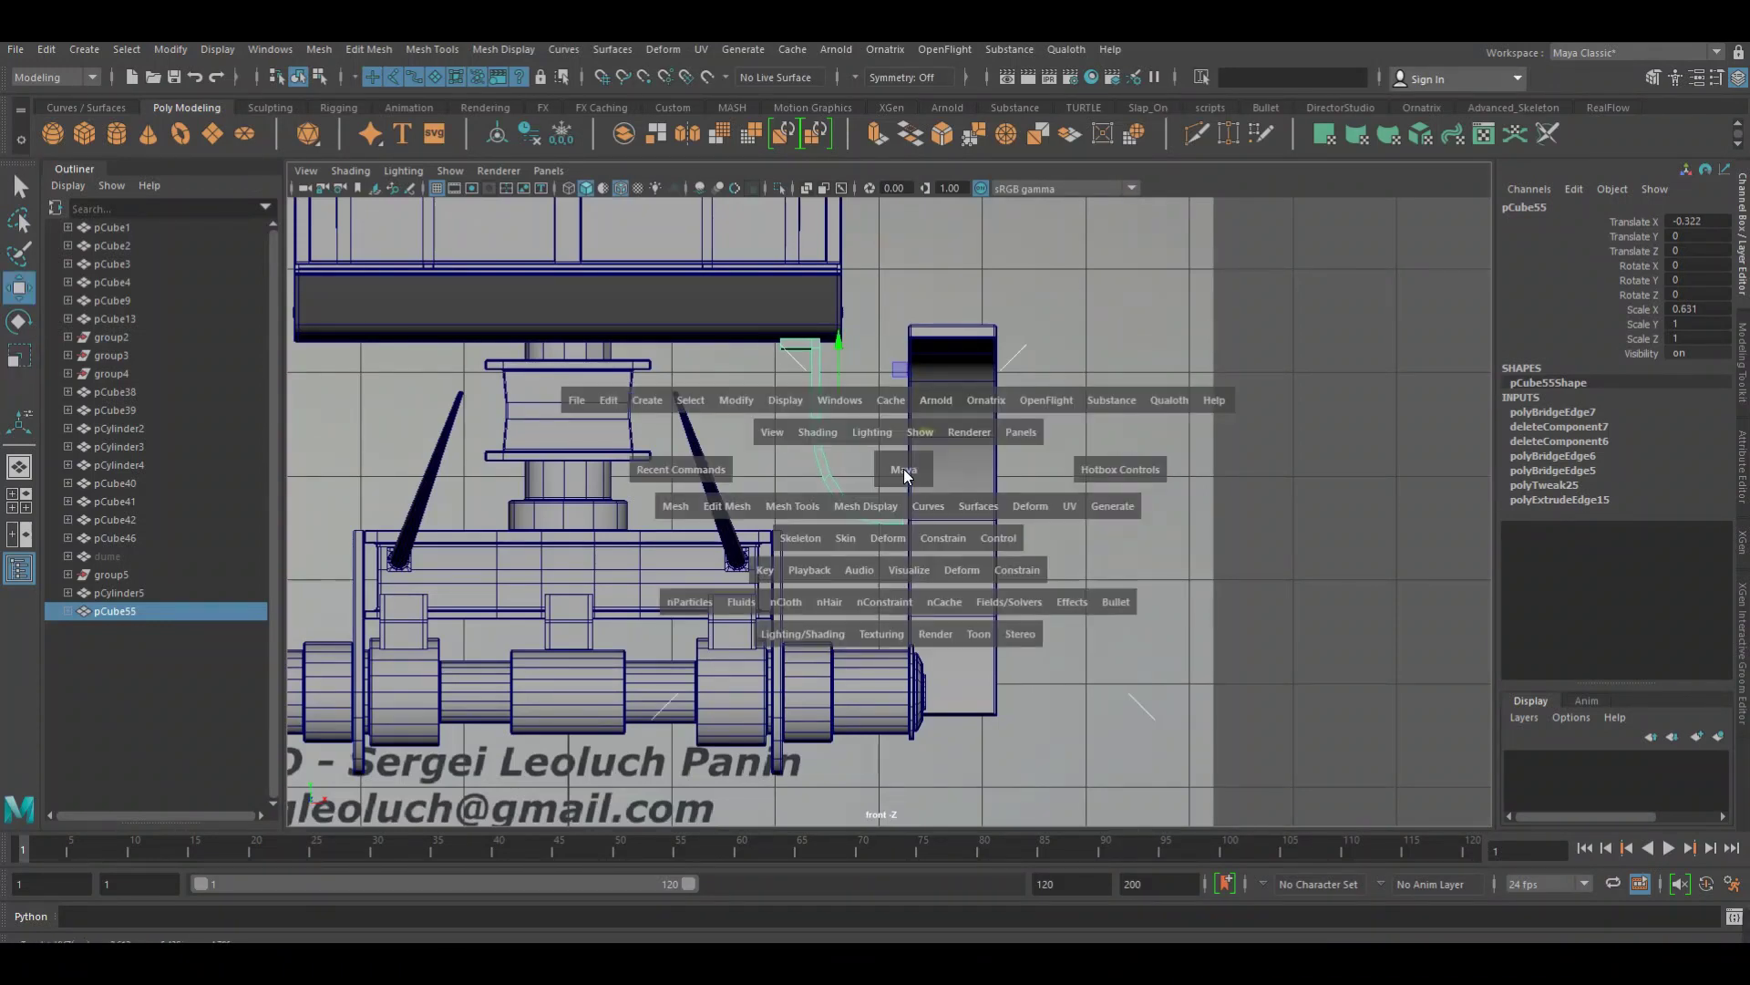
left_click(905, 445)
Deselect the leg and save the scene
left_click_drag(912, 510, 1083, 621, "alt")
left_click(1083, 621)
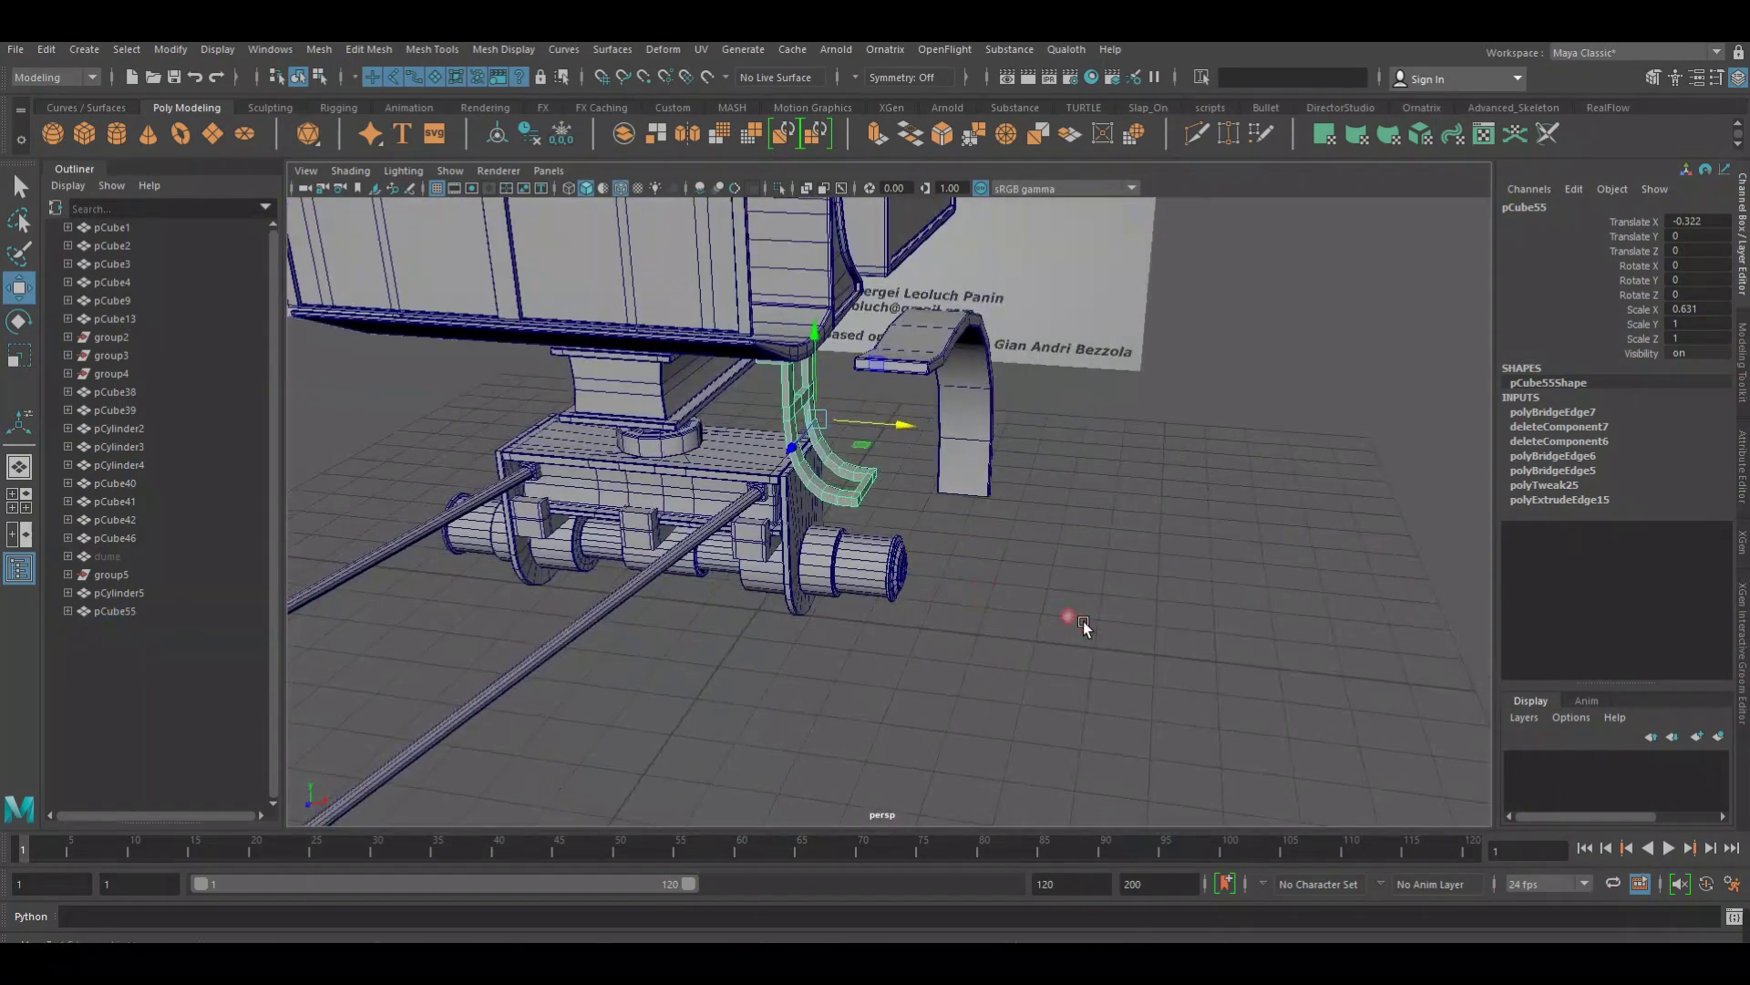
key("ctrl+s")
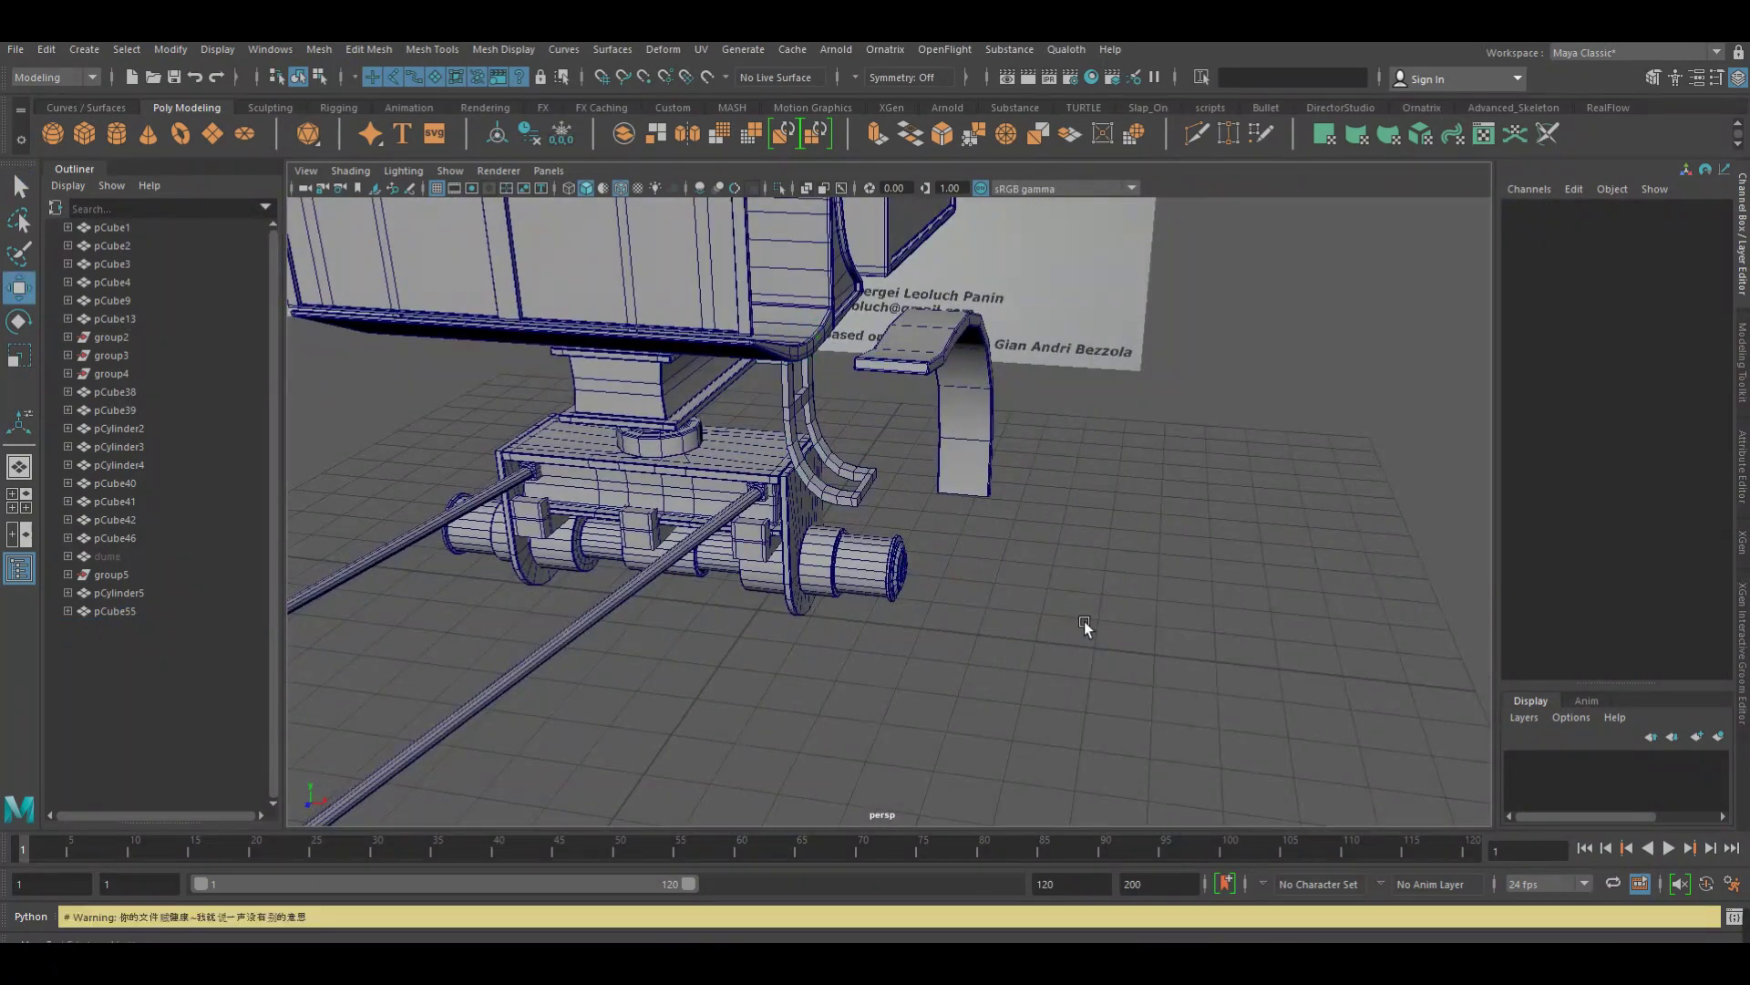
Extend the curved leg's end edge outward along X toward the upright block
right_click_drag(973, 606, 1340, 574, "alt")
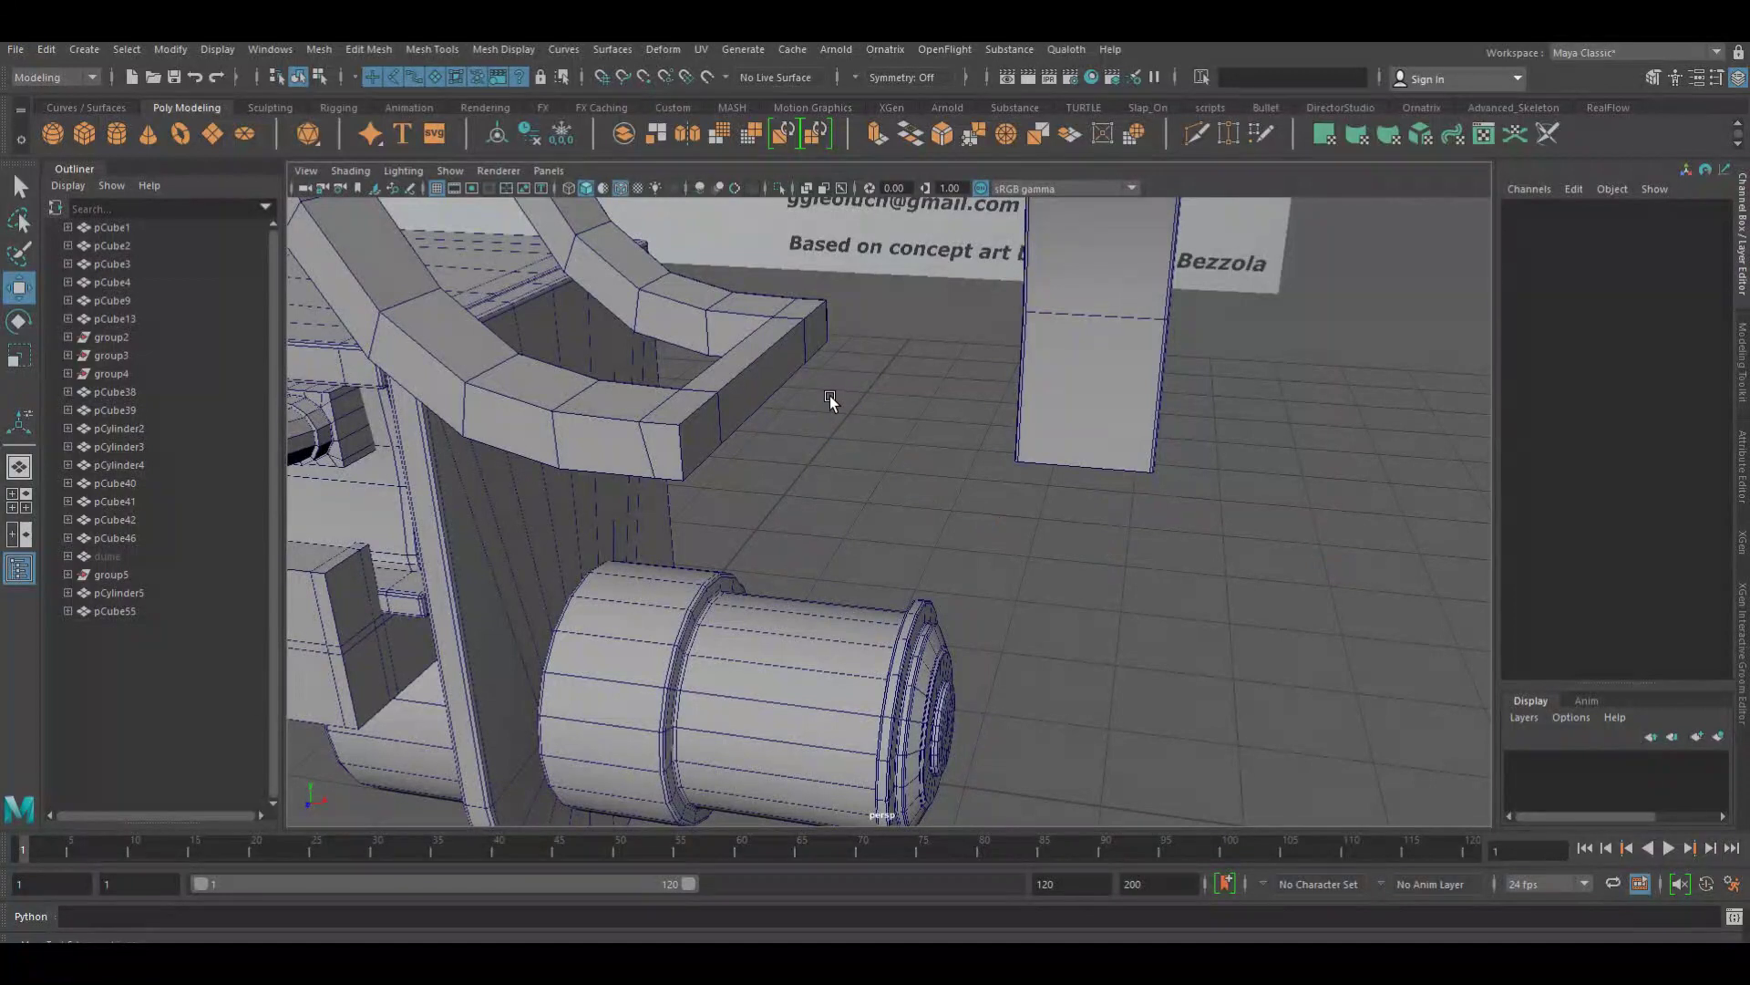
left_click(802, 376)
left_click(754, 410)
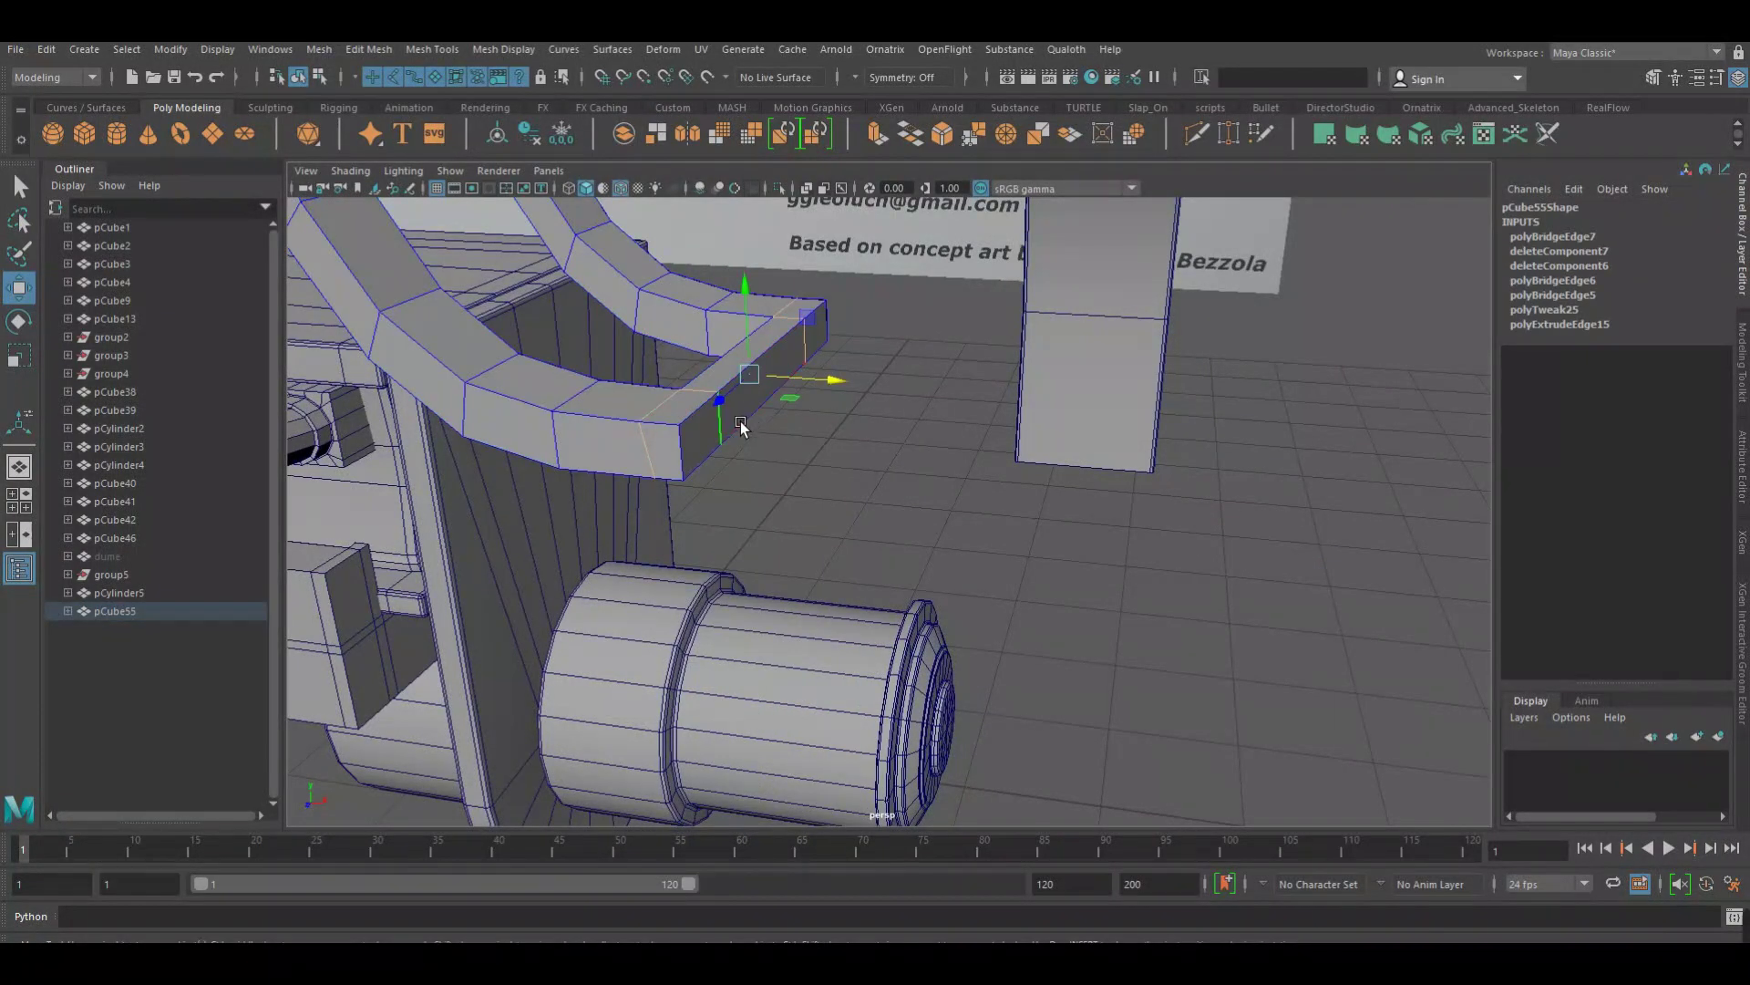
left_click(806, 355)
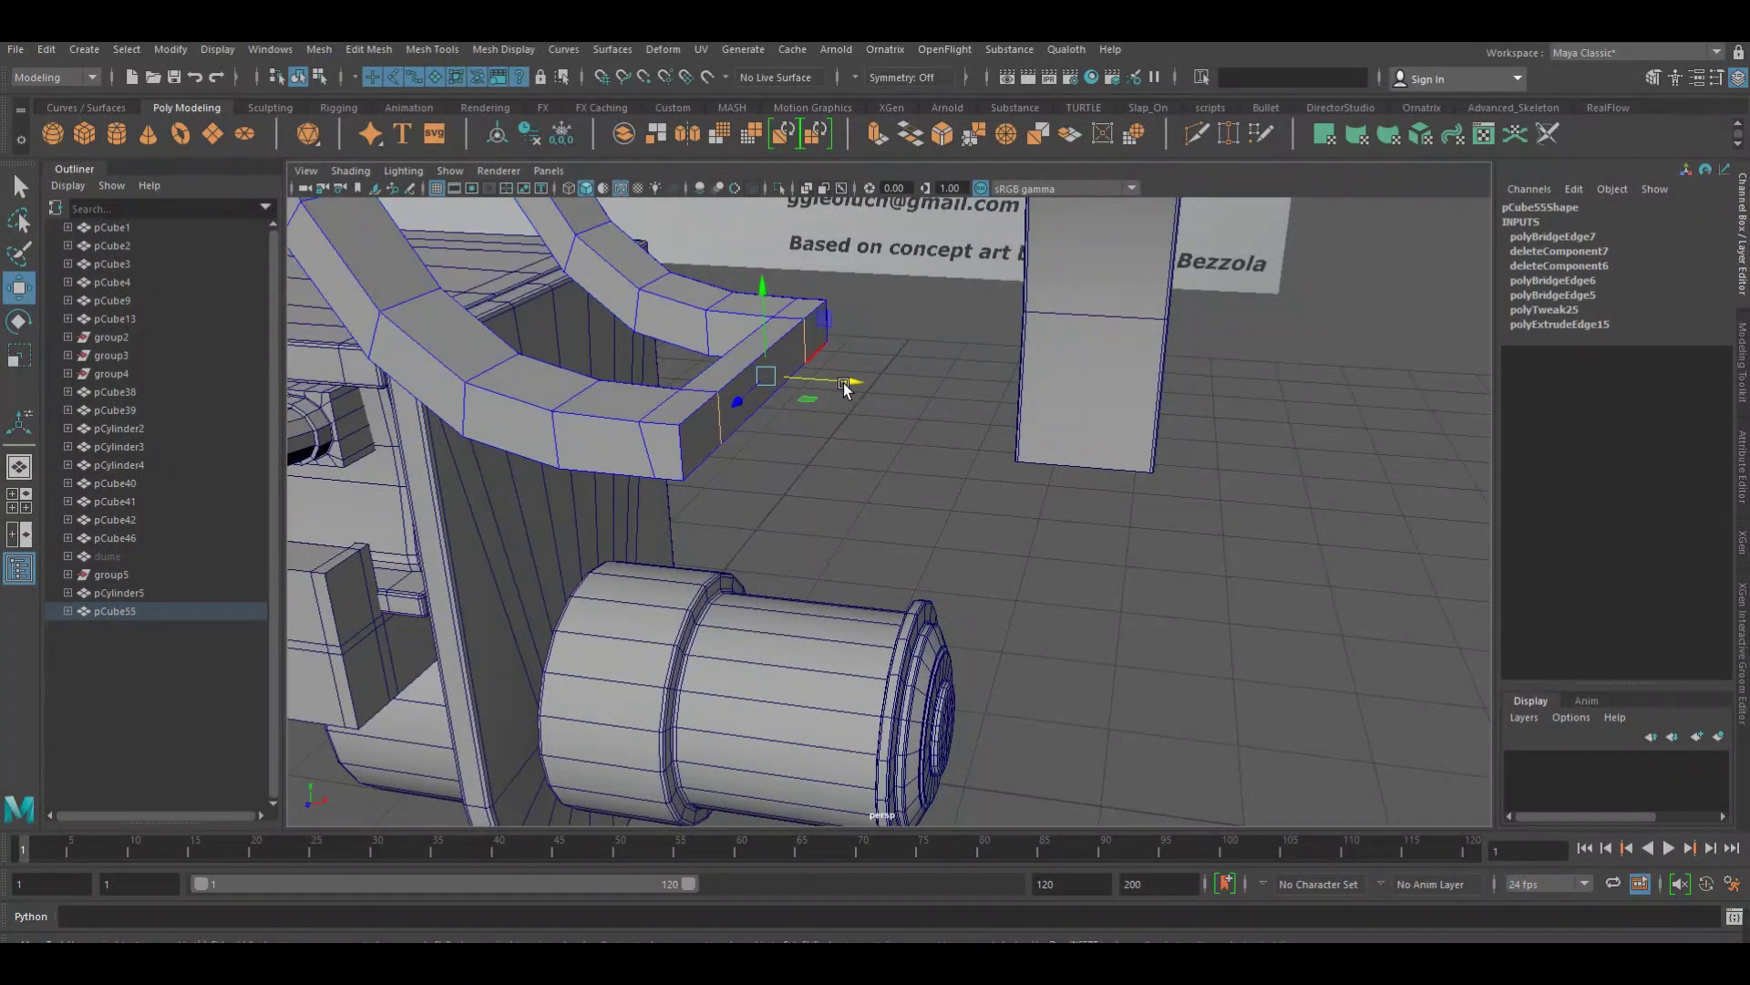
left_click_drag(844, 388, 918, 412)
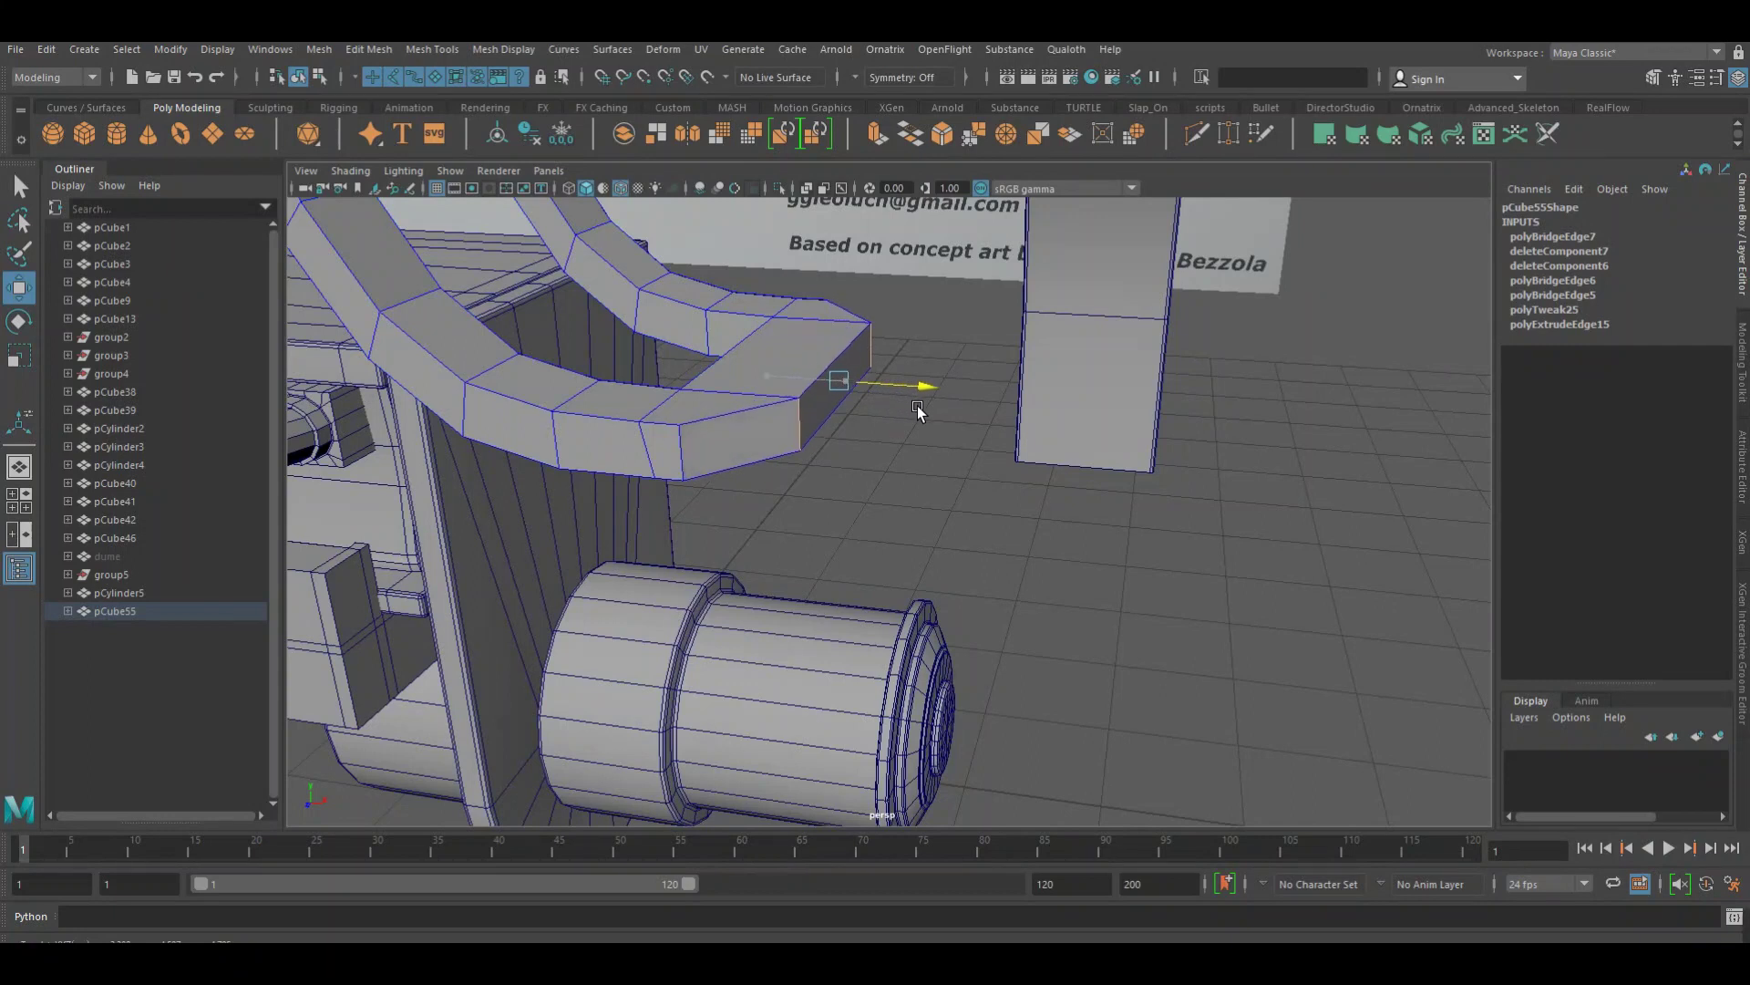
Return the leg to object mode, deselect it and save the scene
right_click_drag(734, 355, 802, 320)
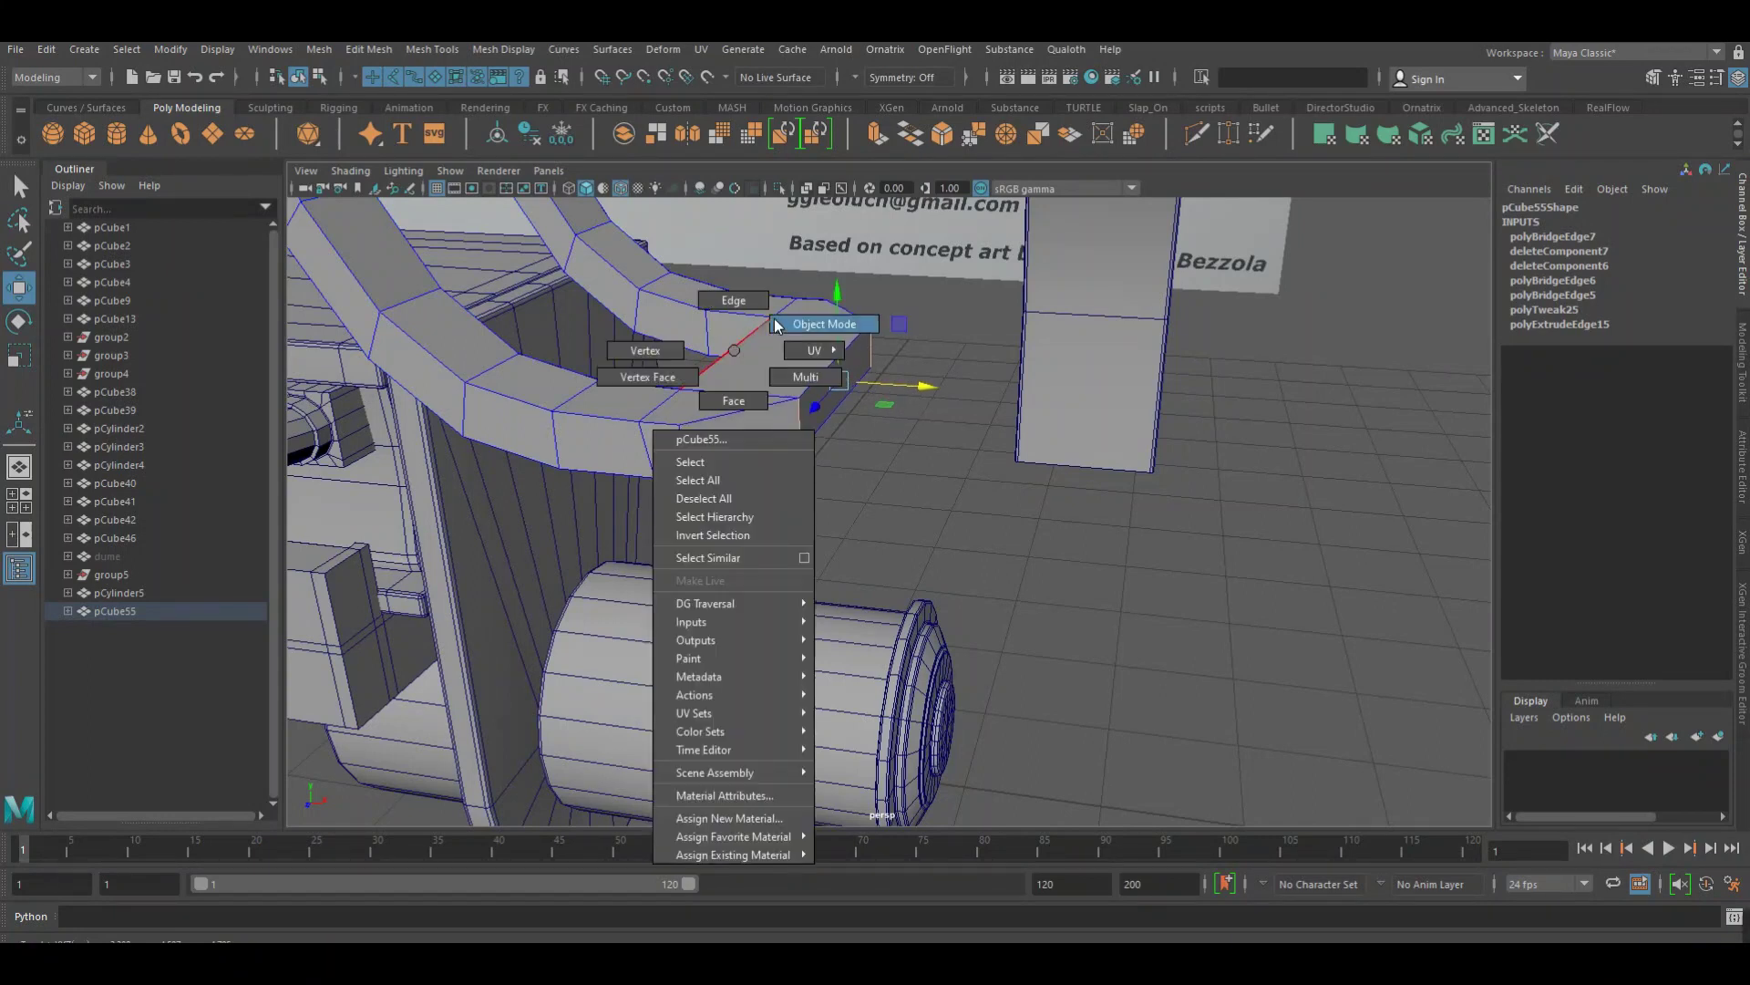
left_click(952, 483)
key("ctrl+s")
key("q")
key("w")
left_click_drag(959, 495, 796, 508, "alt")
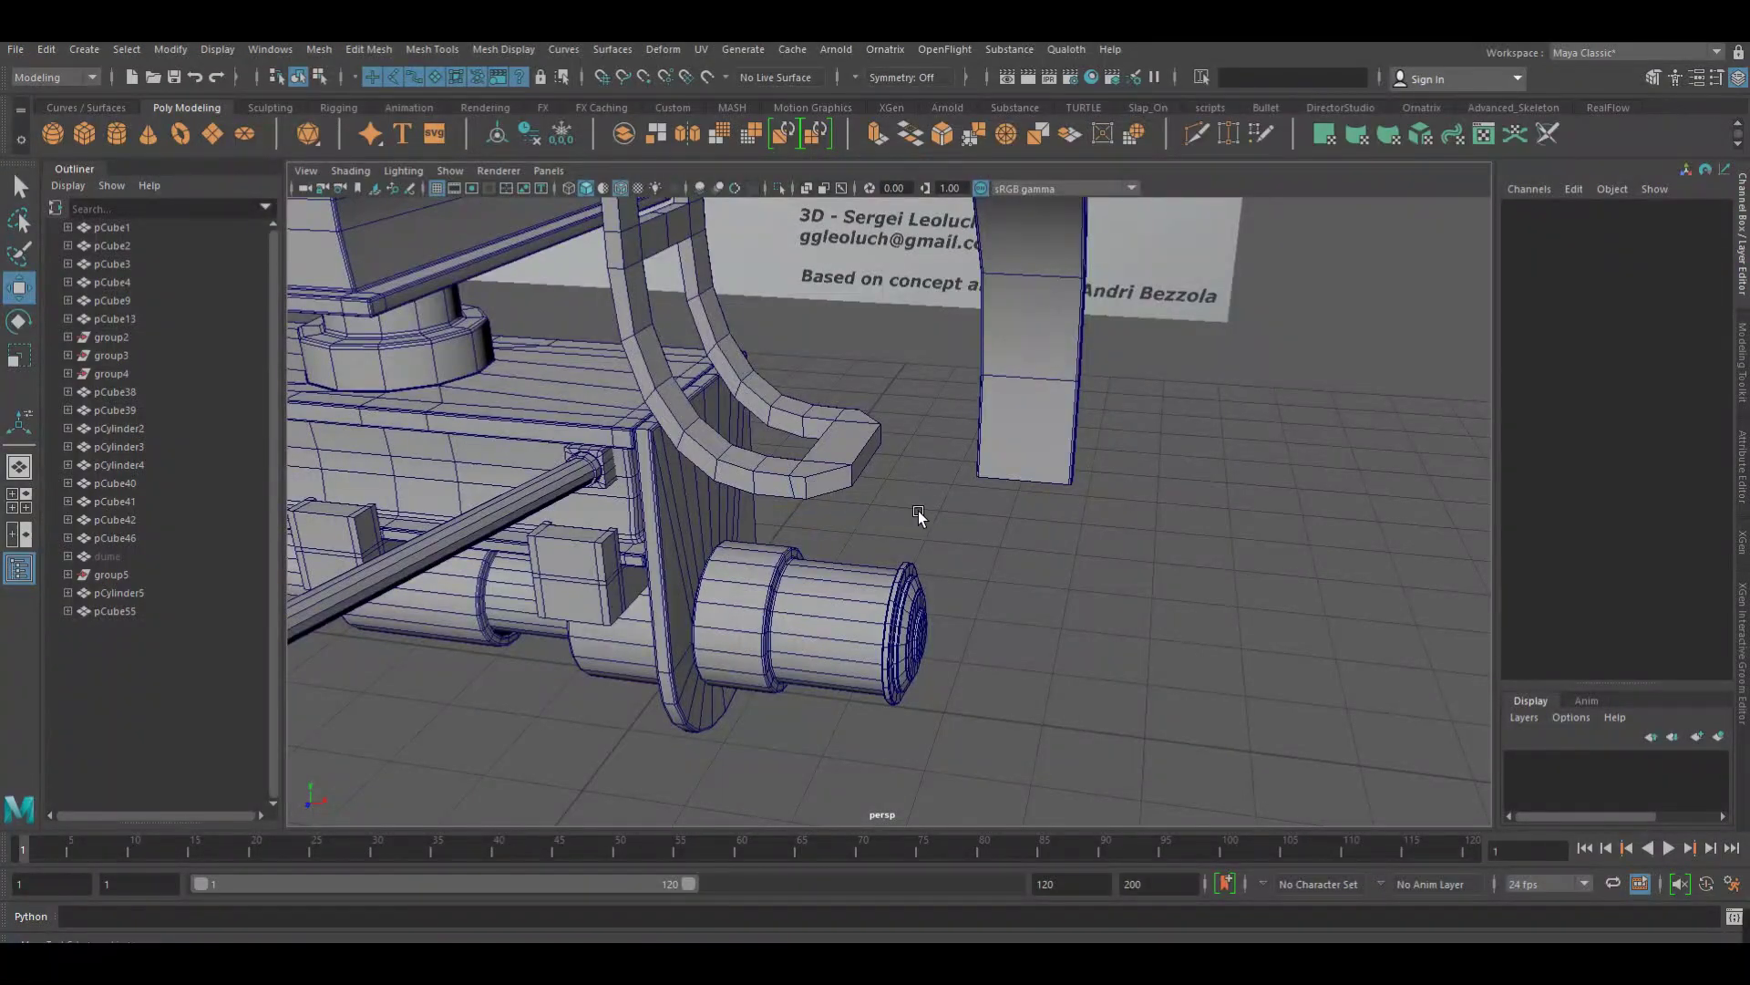
In front view, select the leg's tip vertices and scale them
key("space")
left_click_drag(968, 545, 969, 559)
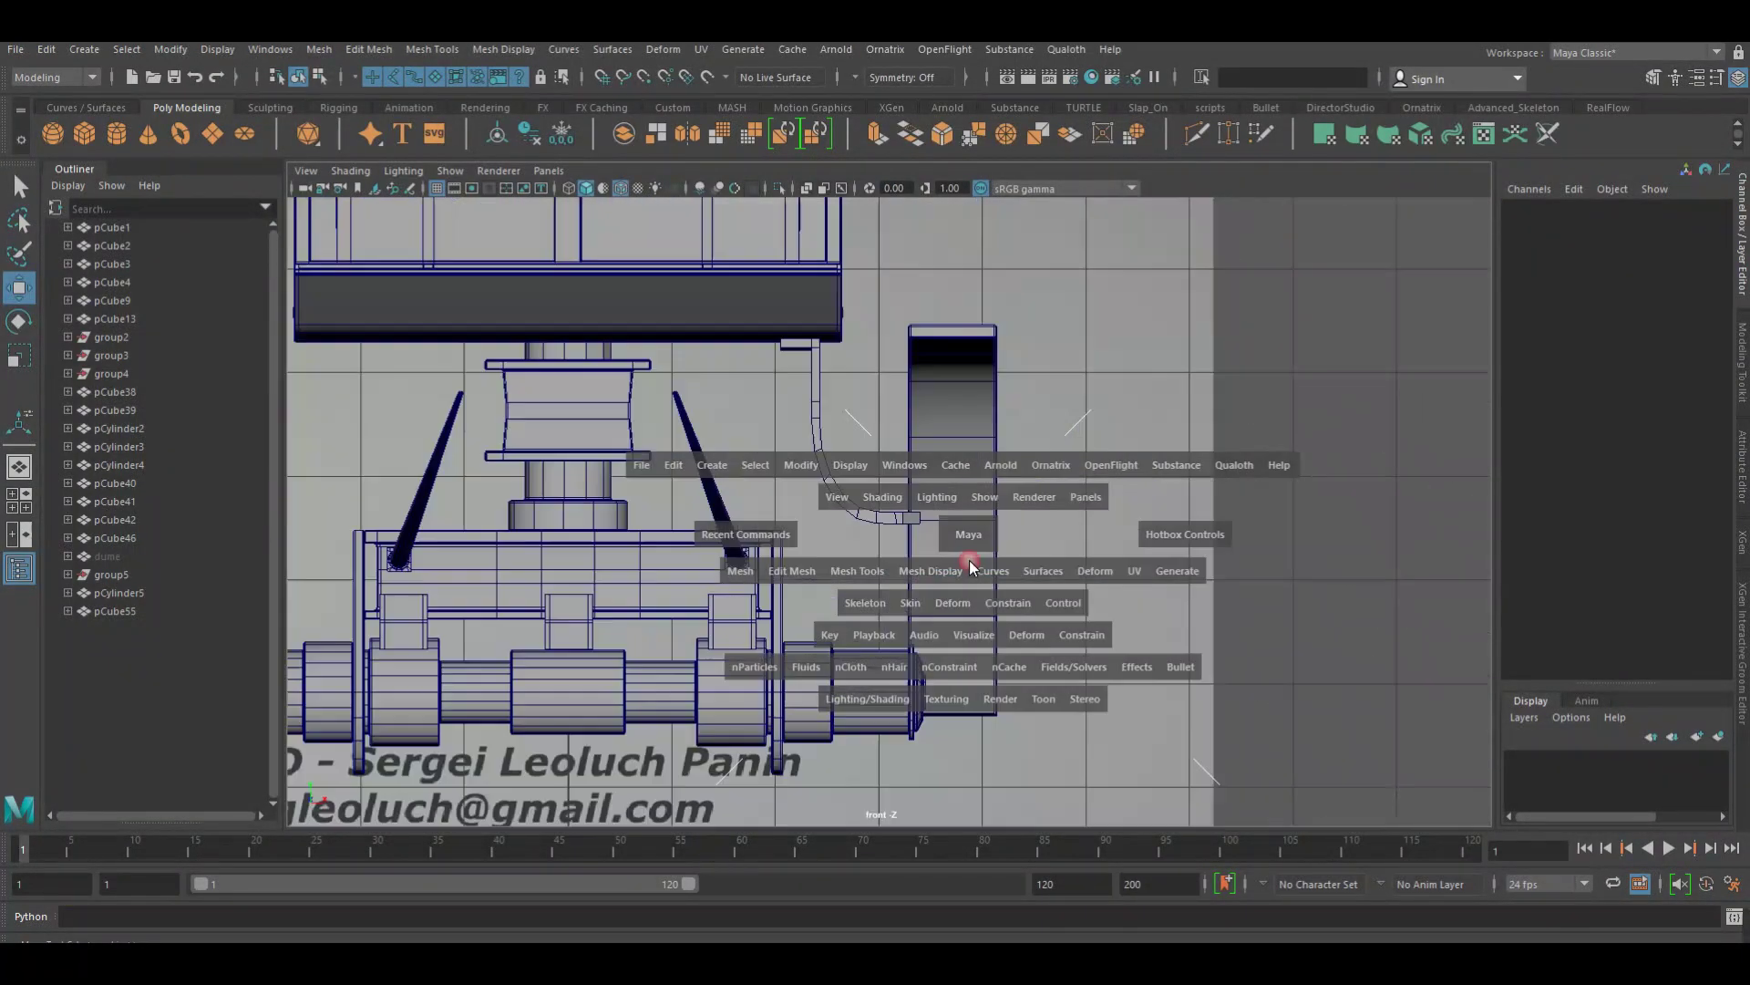
scroll(922, 450, "up", 5)
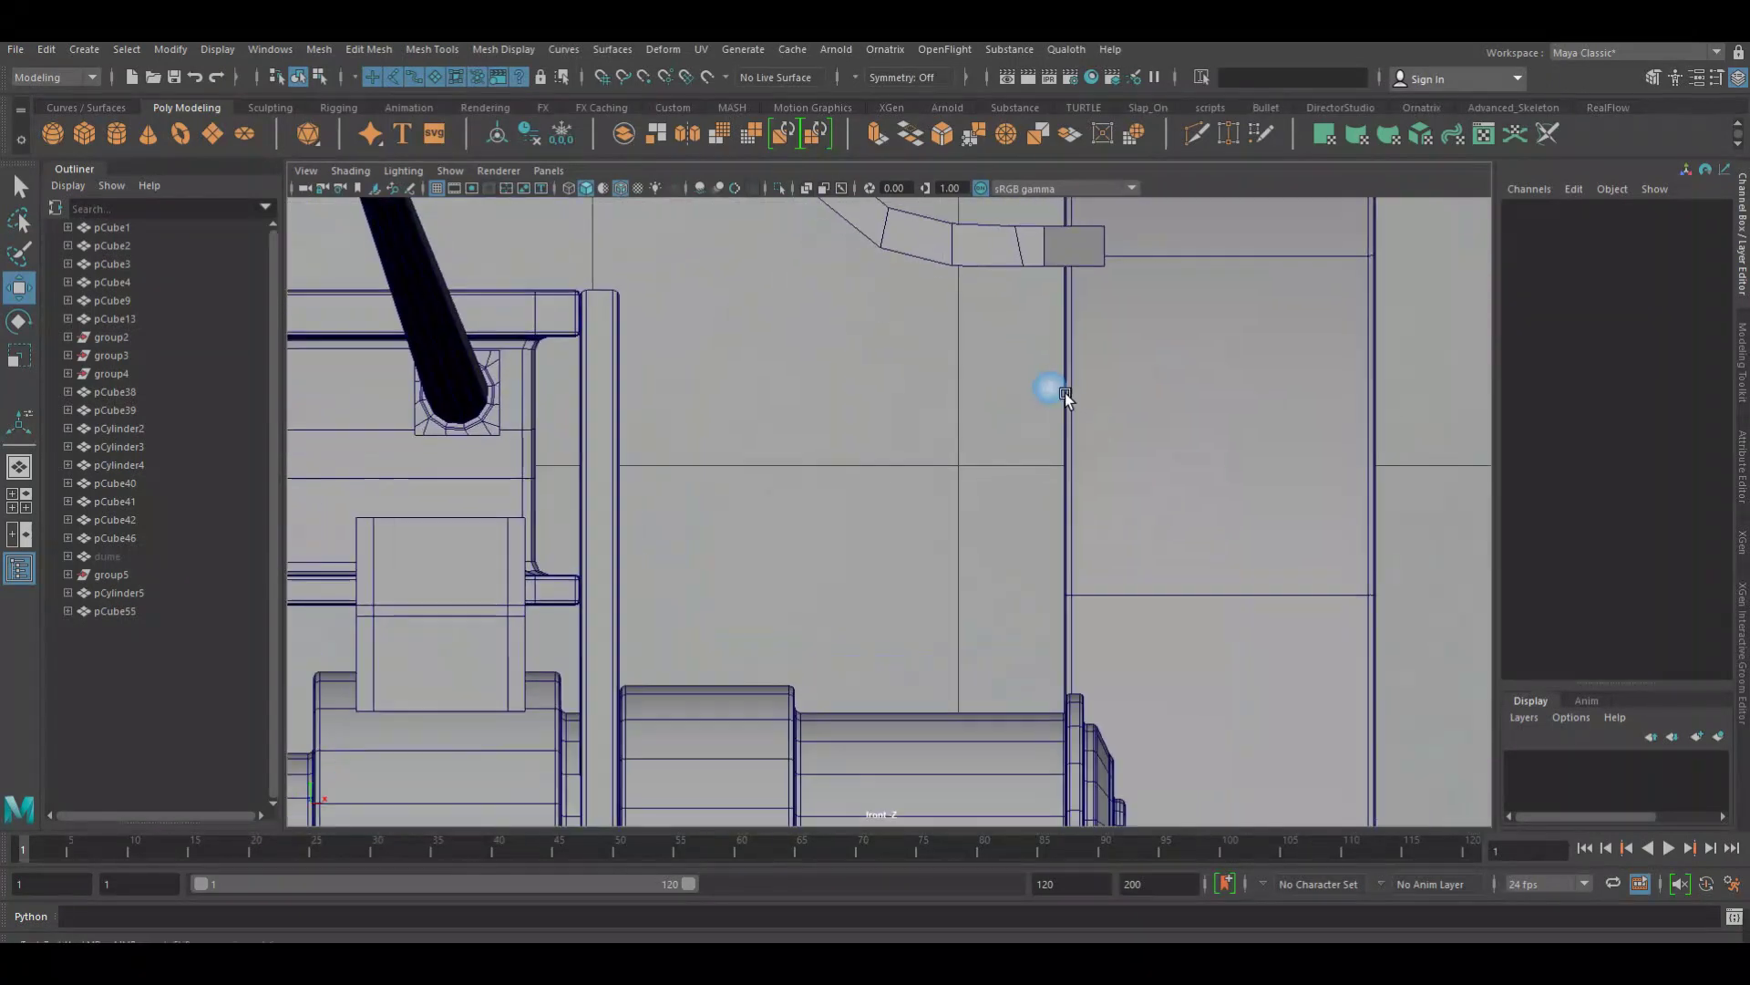
left_click(938, 446)
right_click_drag(938, 446, 883, 424)
left_click_drag(900, 360, 963, 507)
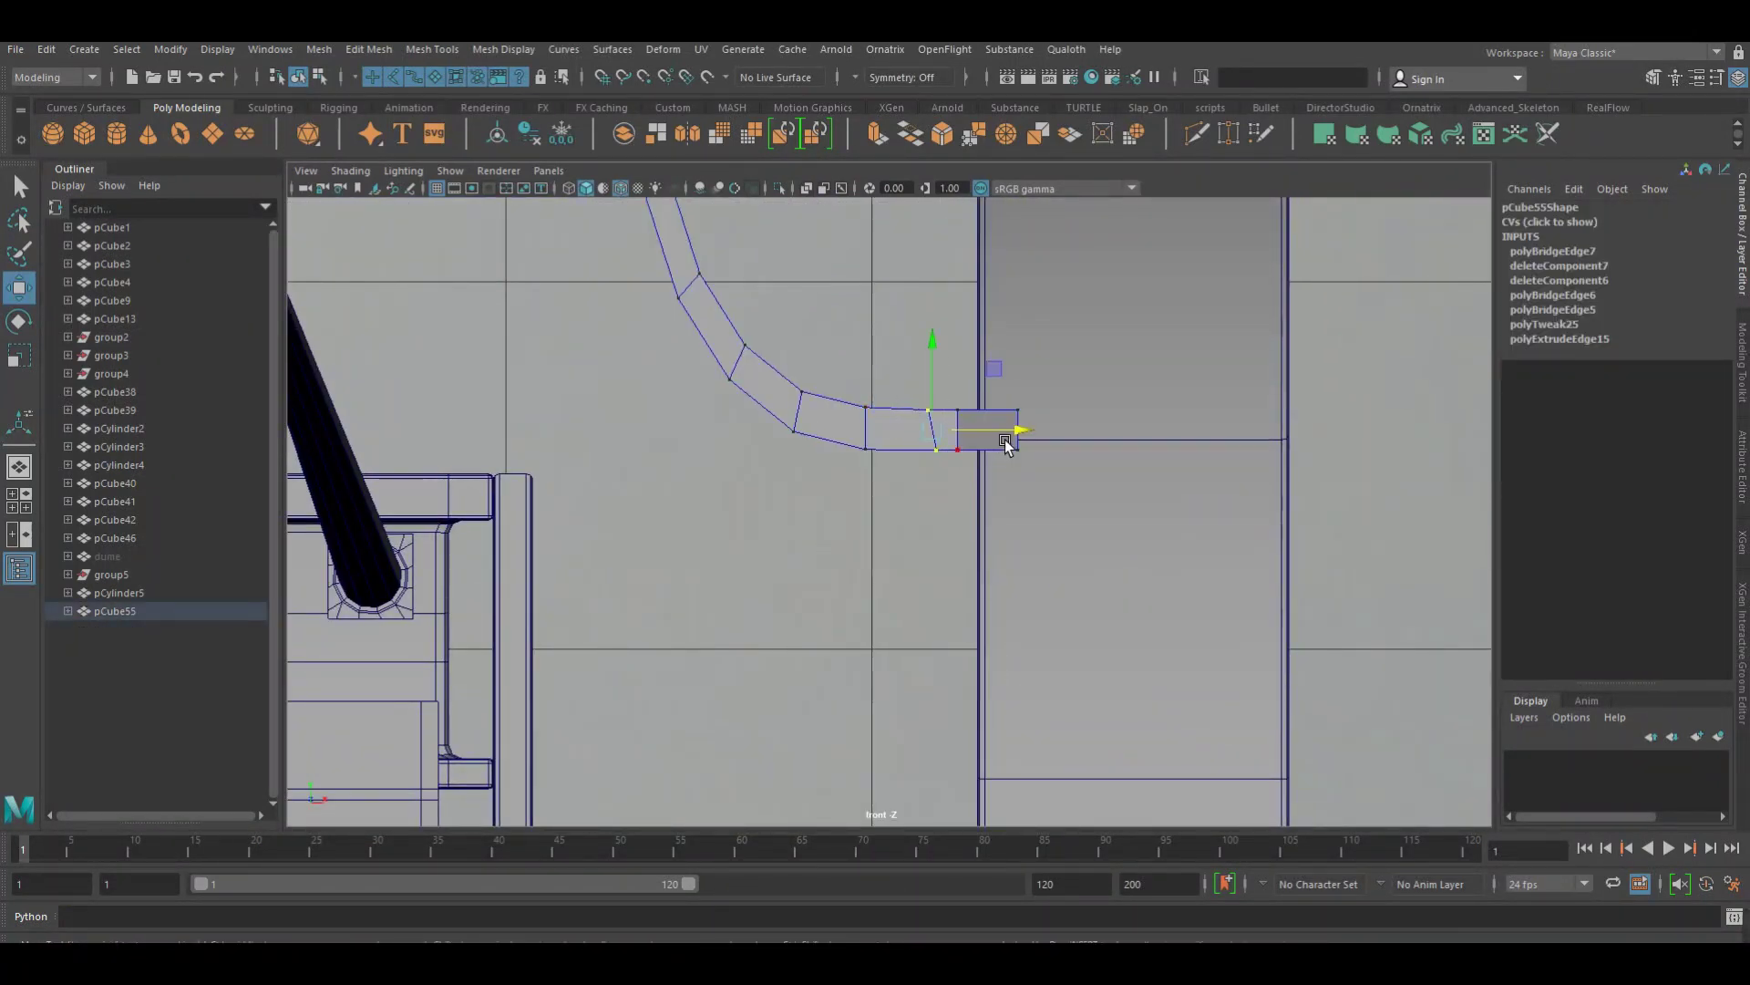
key("r")
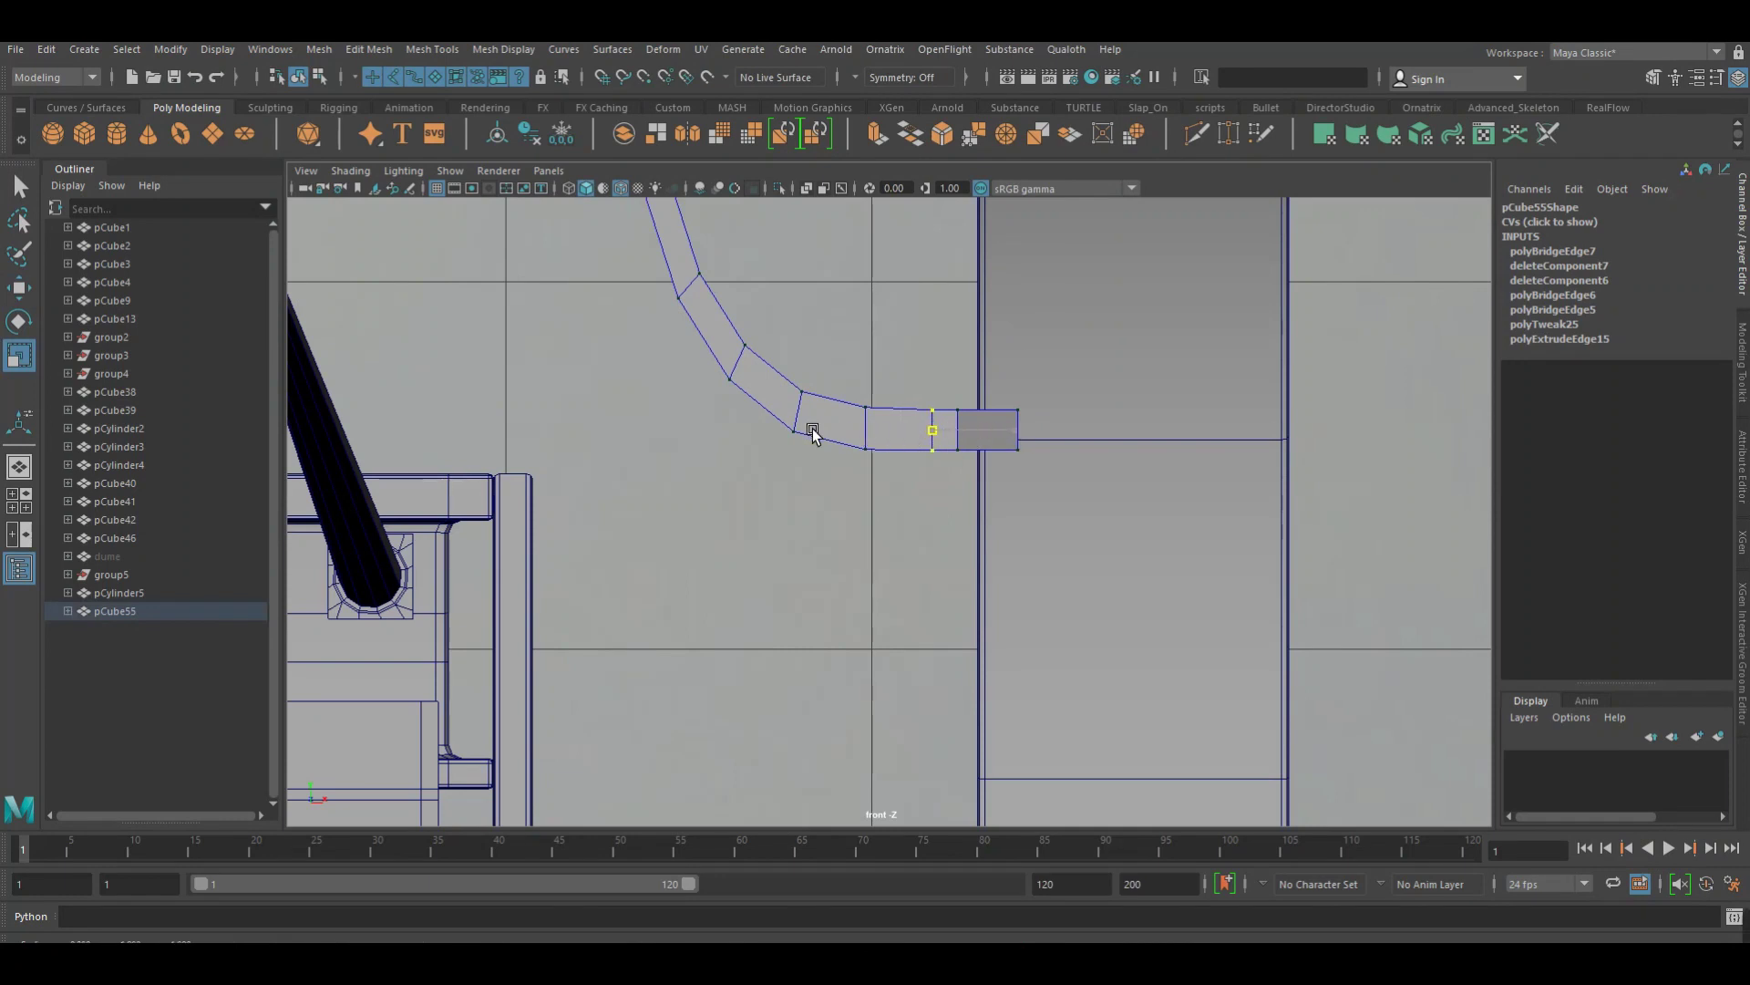
right_click_drag(957, 441, 1007, 412)
key("space")
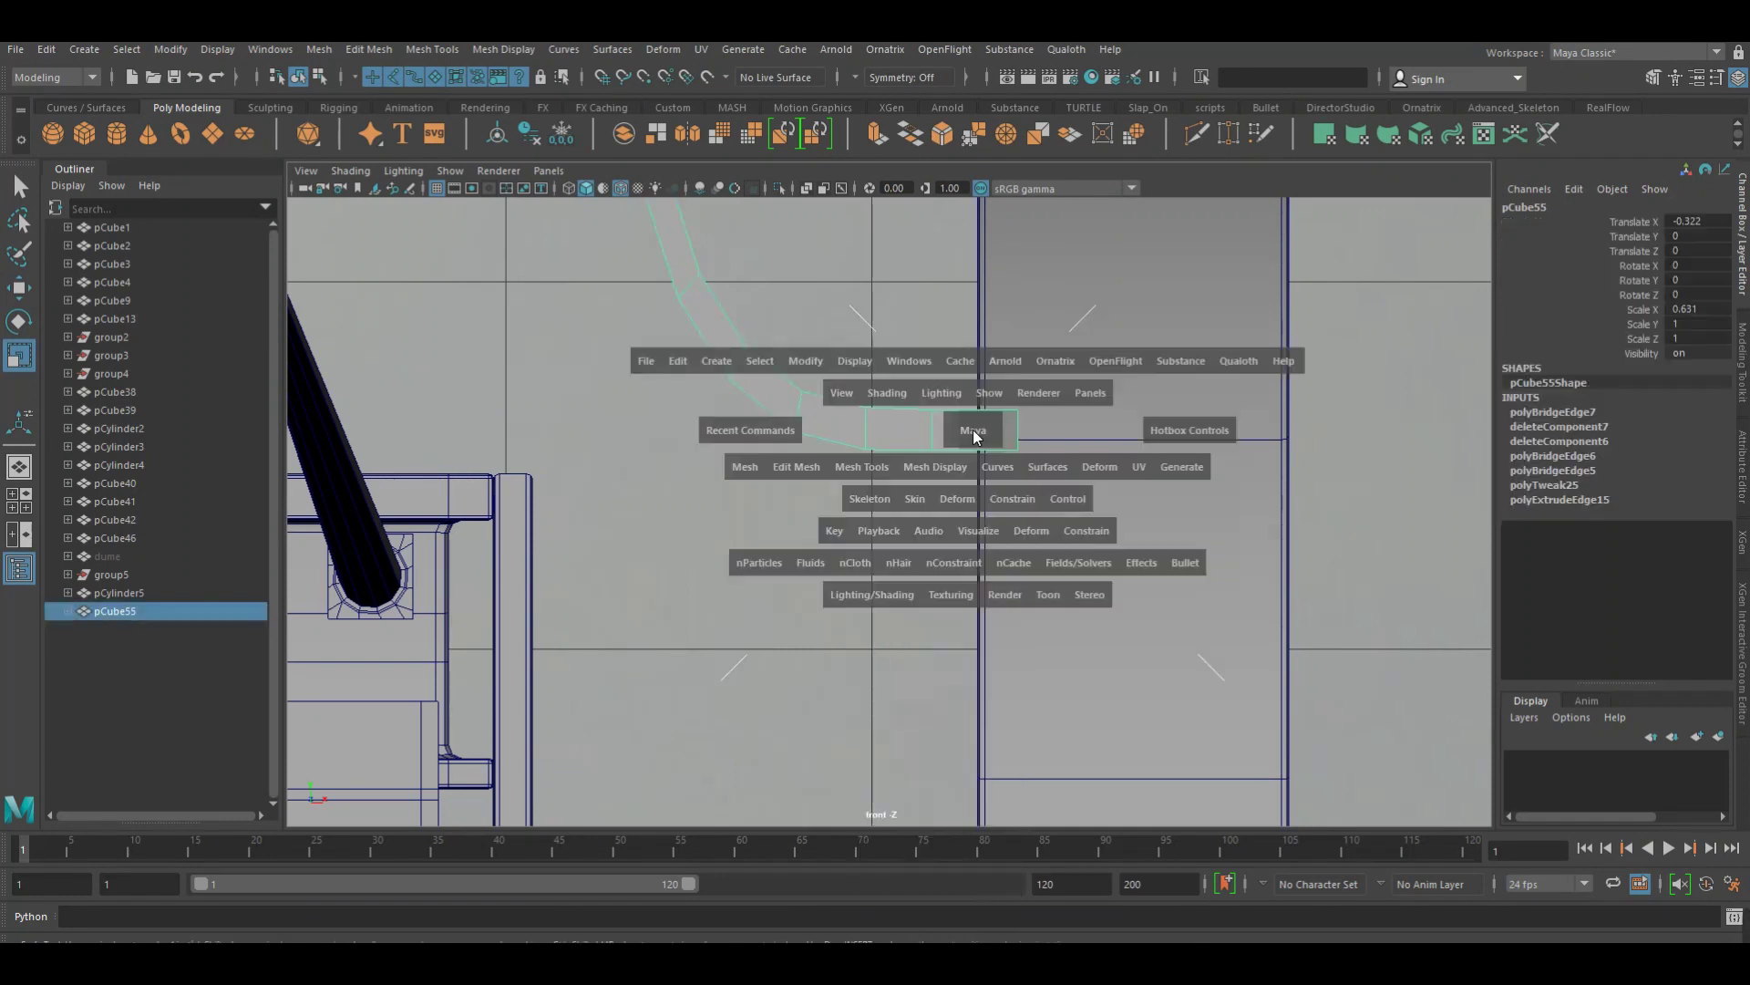